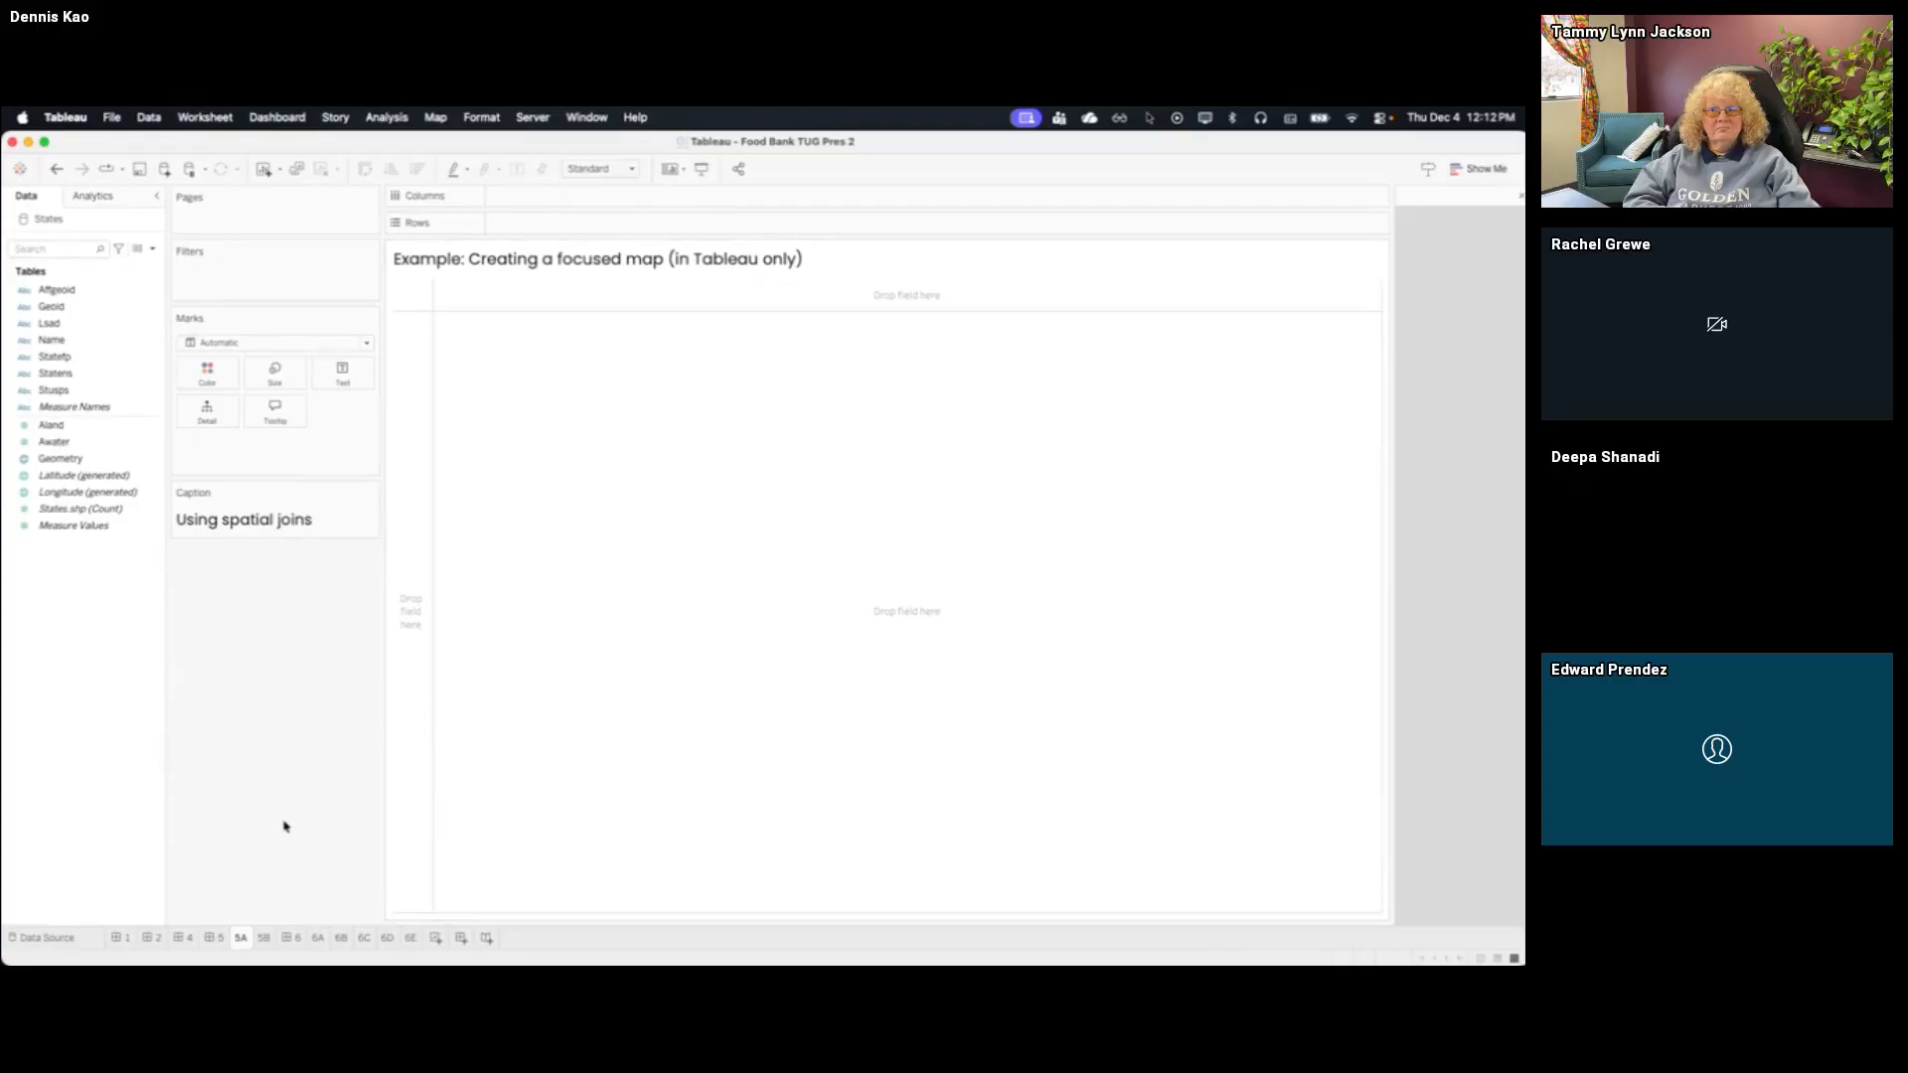
Switch to Finder and add Cities_and_Communities.shp from the "LA County - Cities & Communities SHP" folder to the Tableau workbook as a data source
key("ctrl+Up")
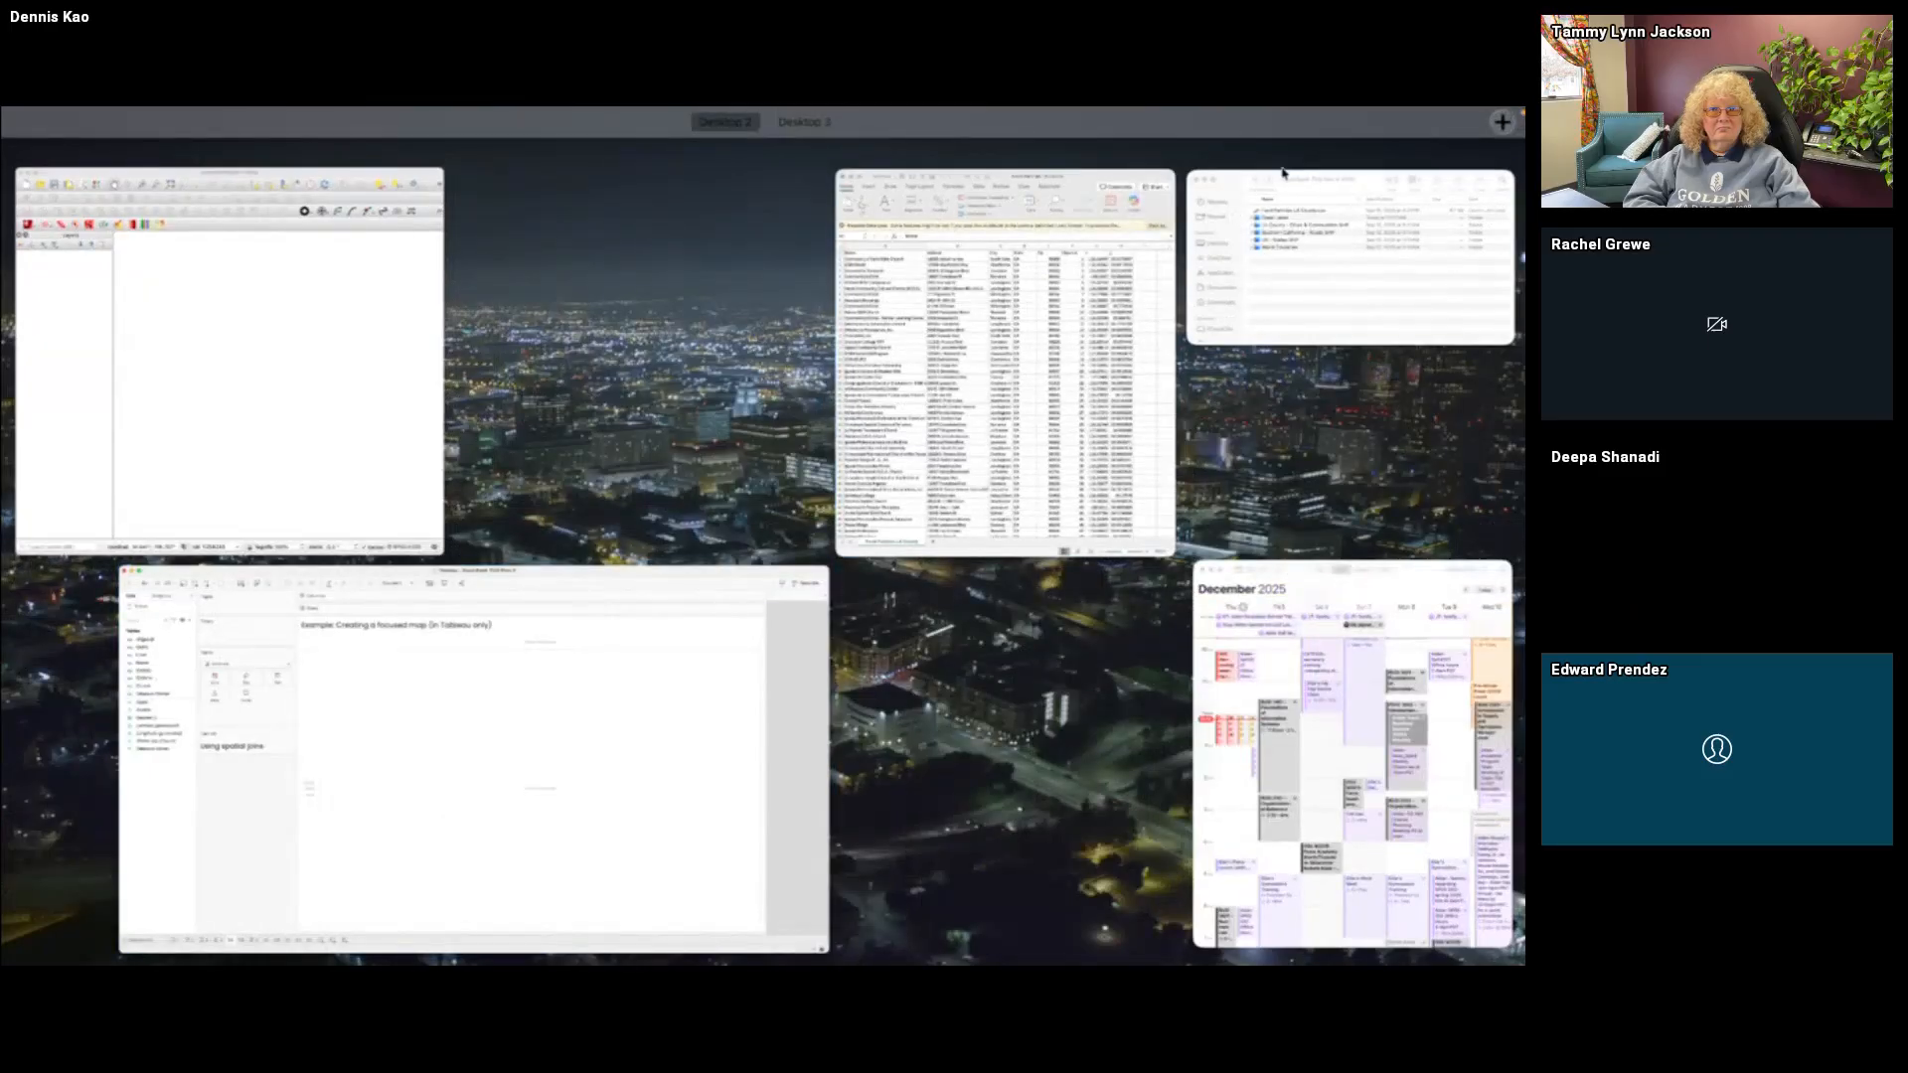
left_click(1270, 270)
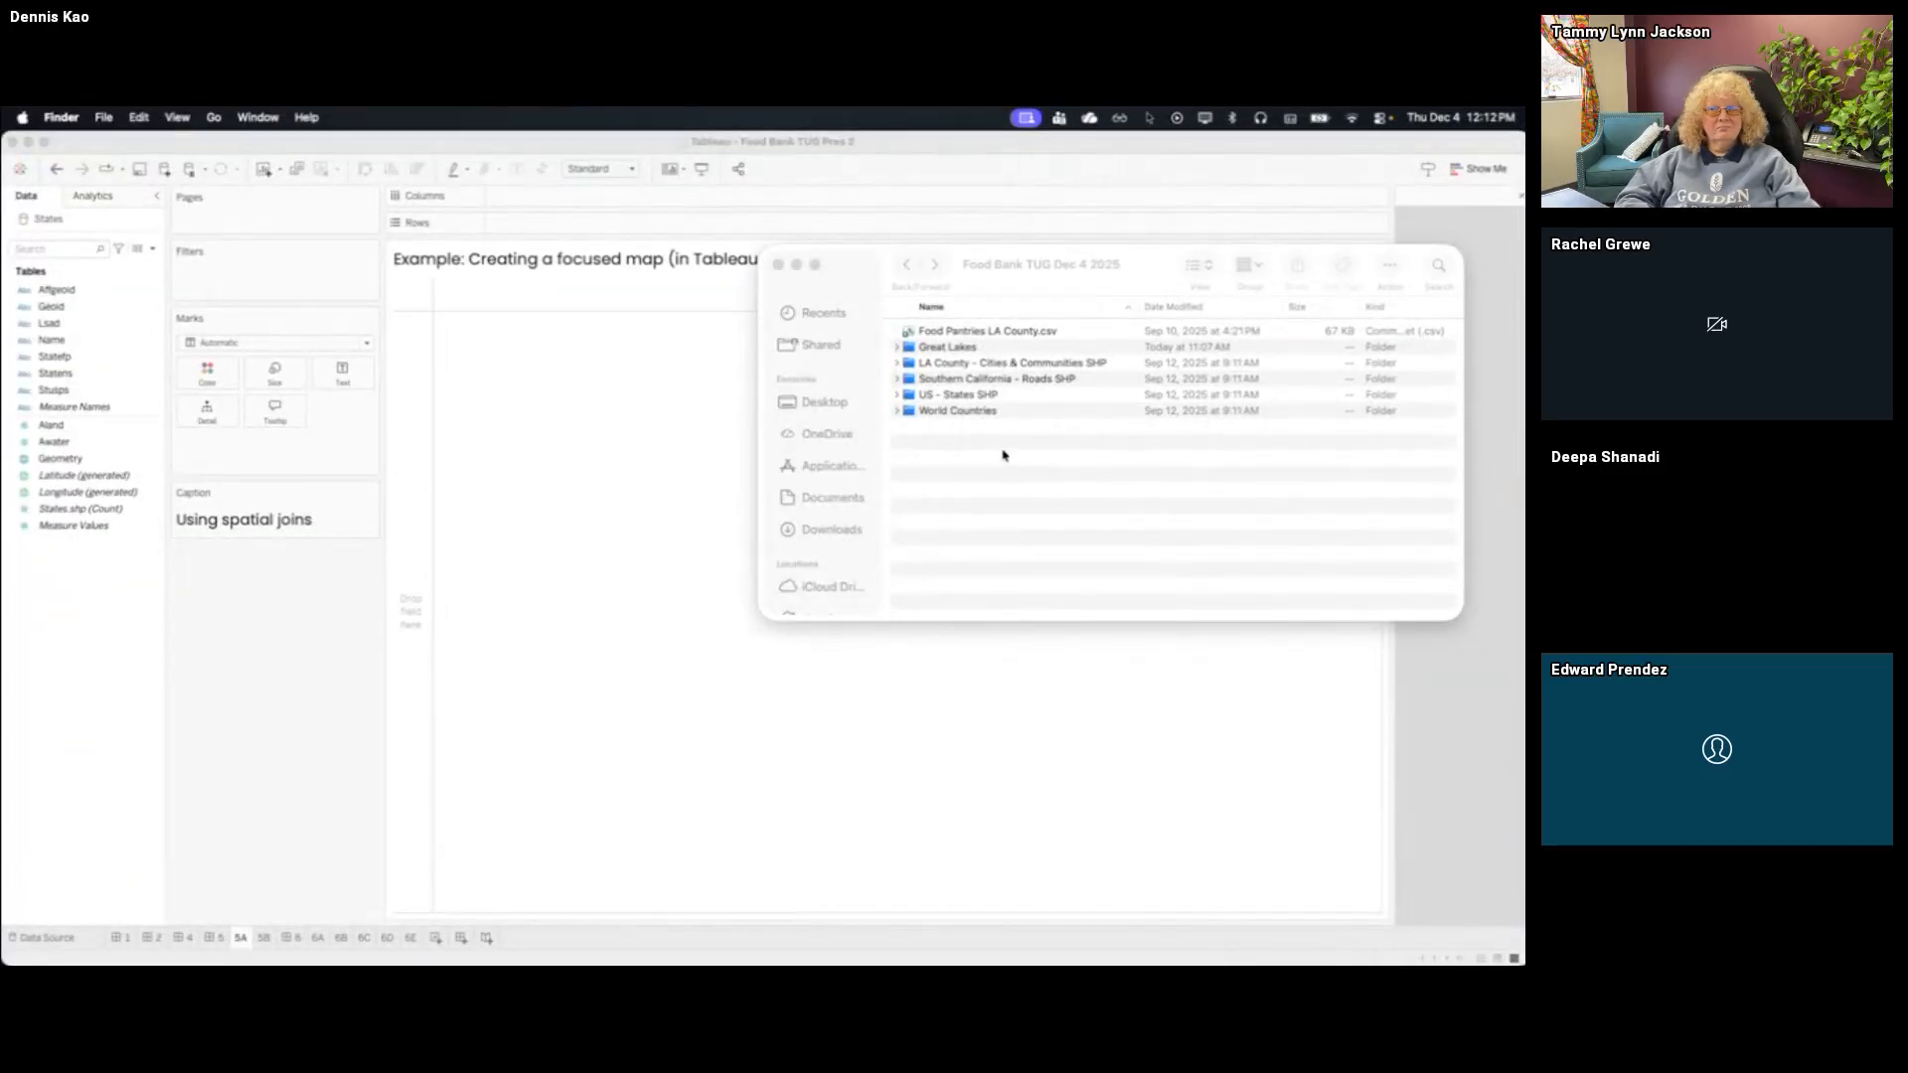
left_click(1073, 351)
double_click(1073, 352)
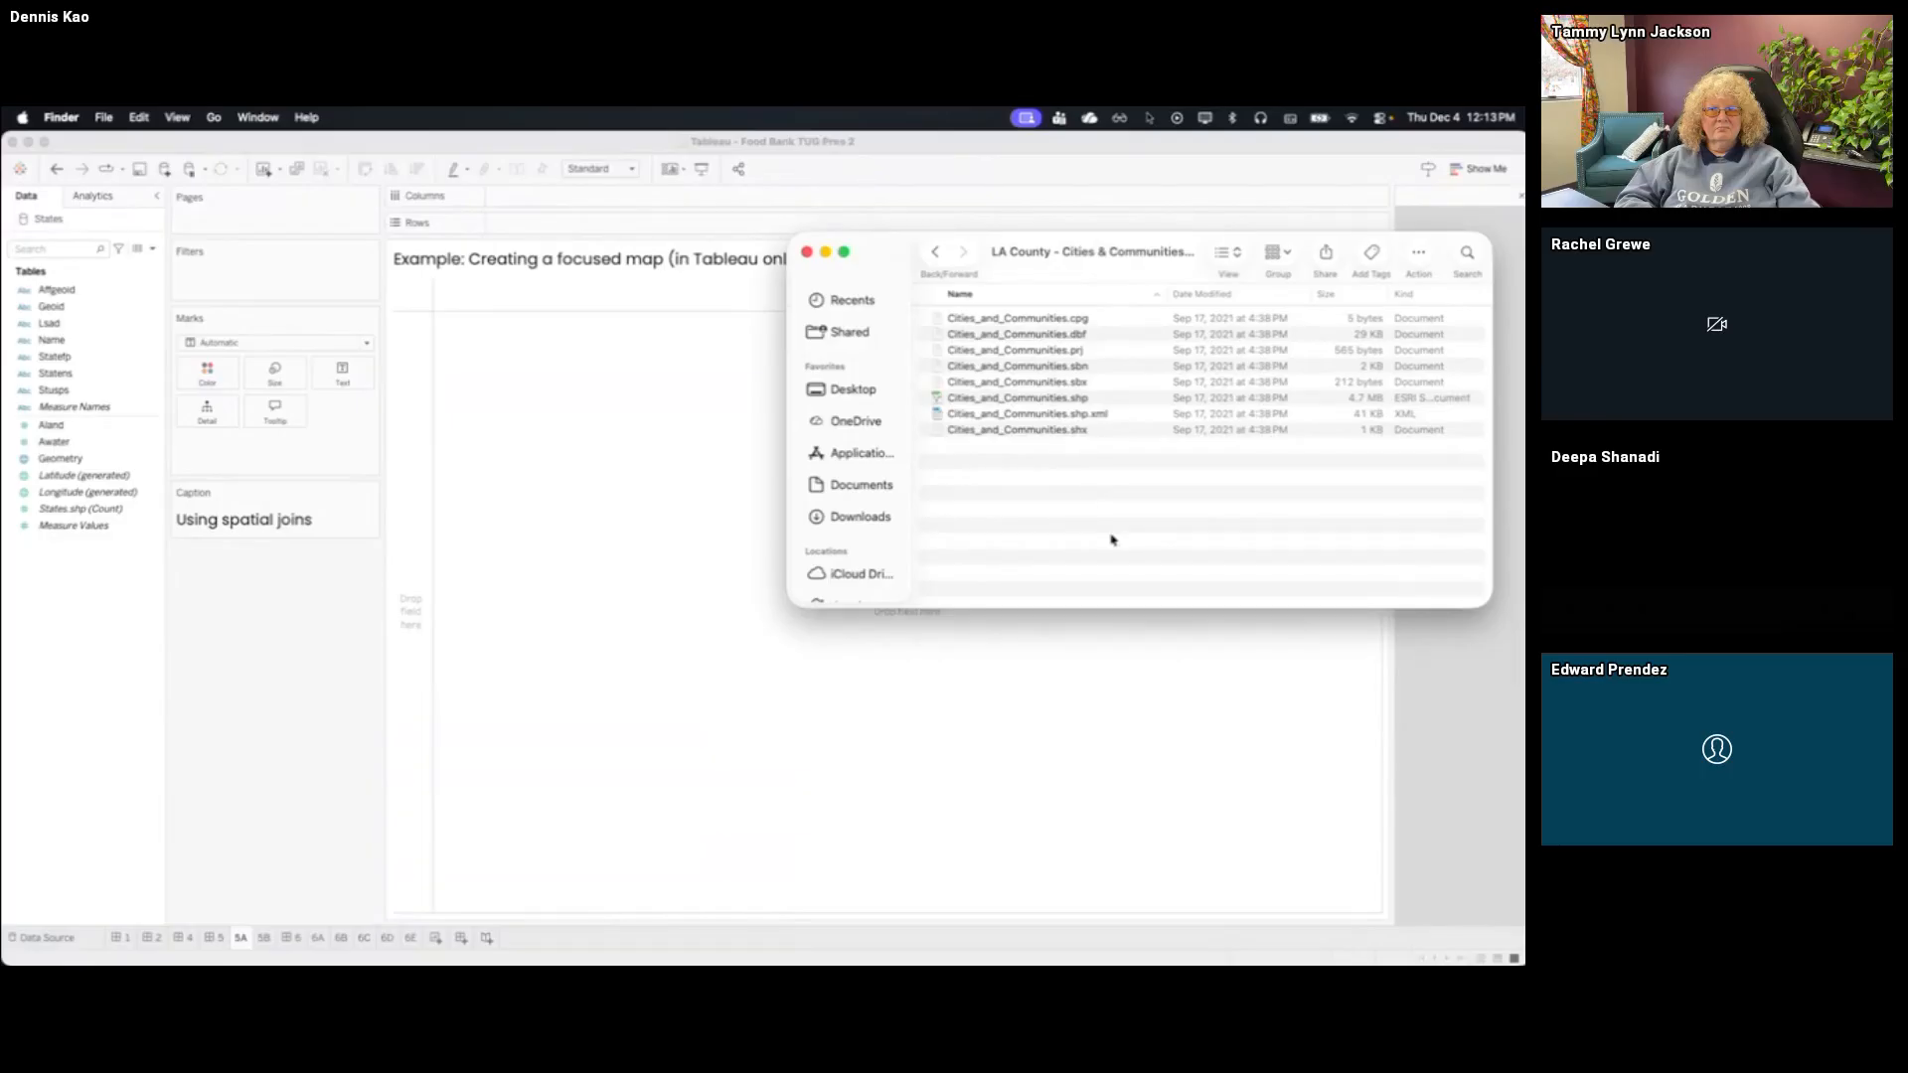
left_click_drag(1069, 399, 704, 542)
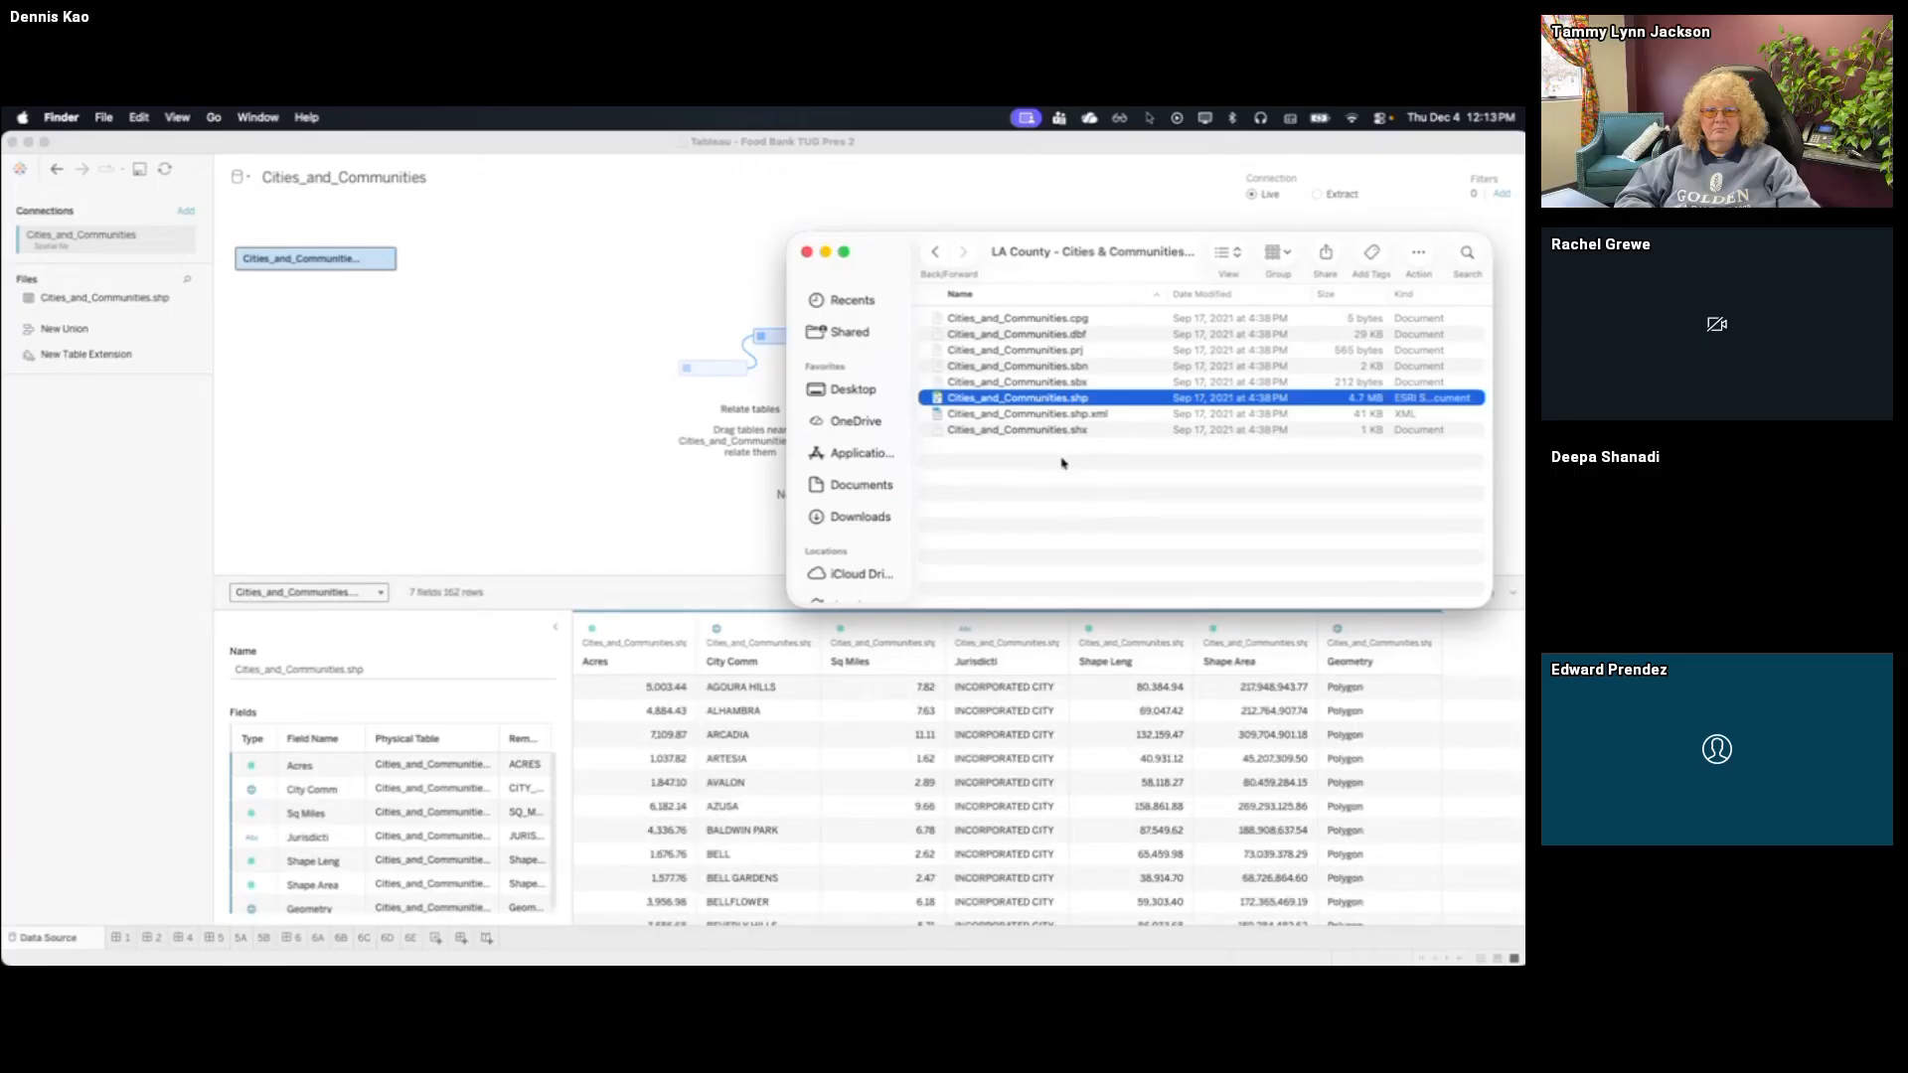
Open Food Pantries LA County.csv in Excel and examine its city, state, zip and x/y coordinate columns
left_click(935, 254)
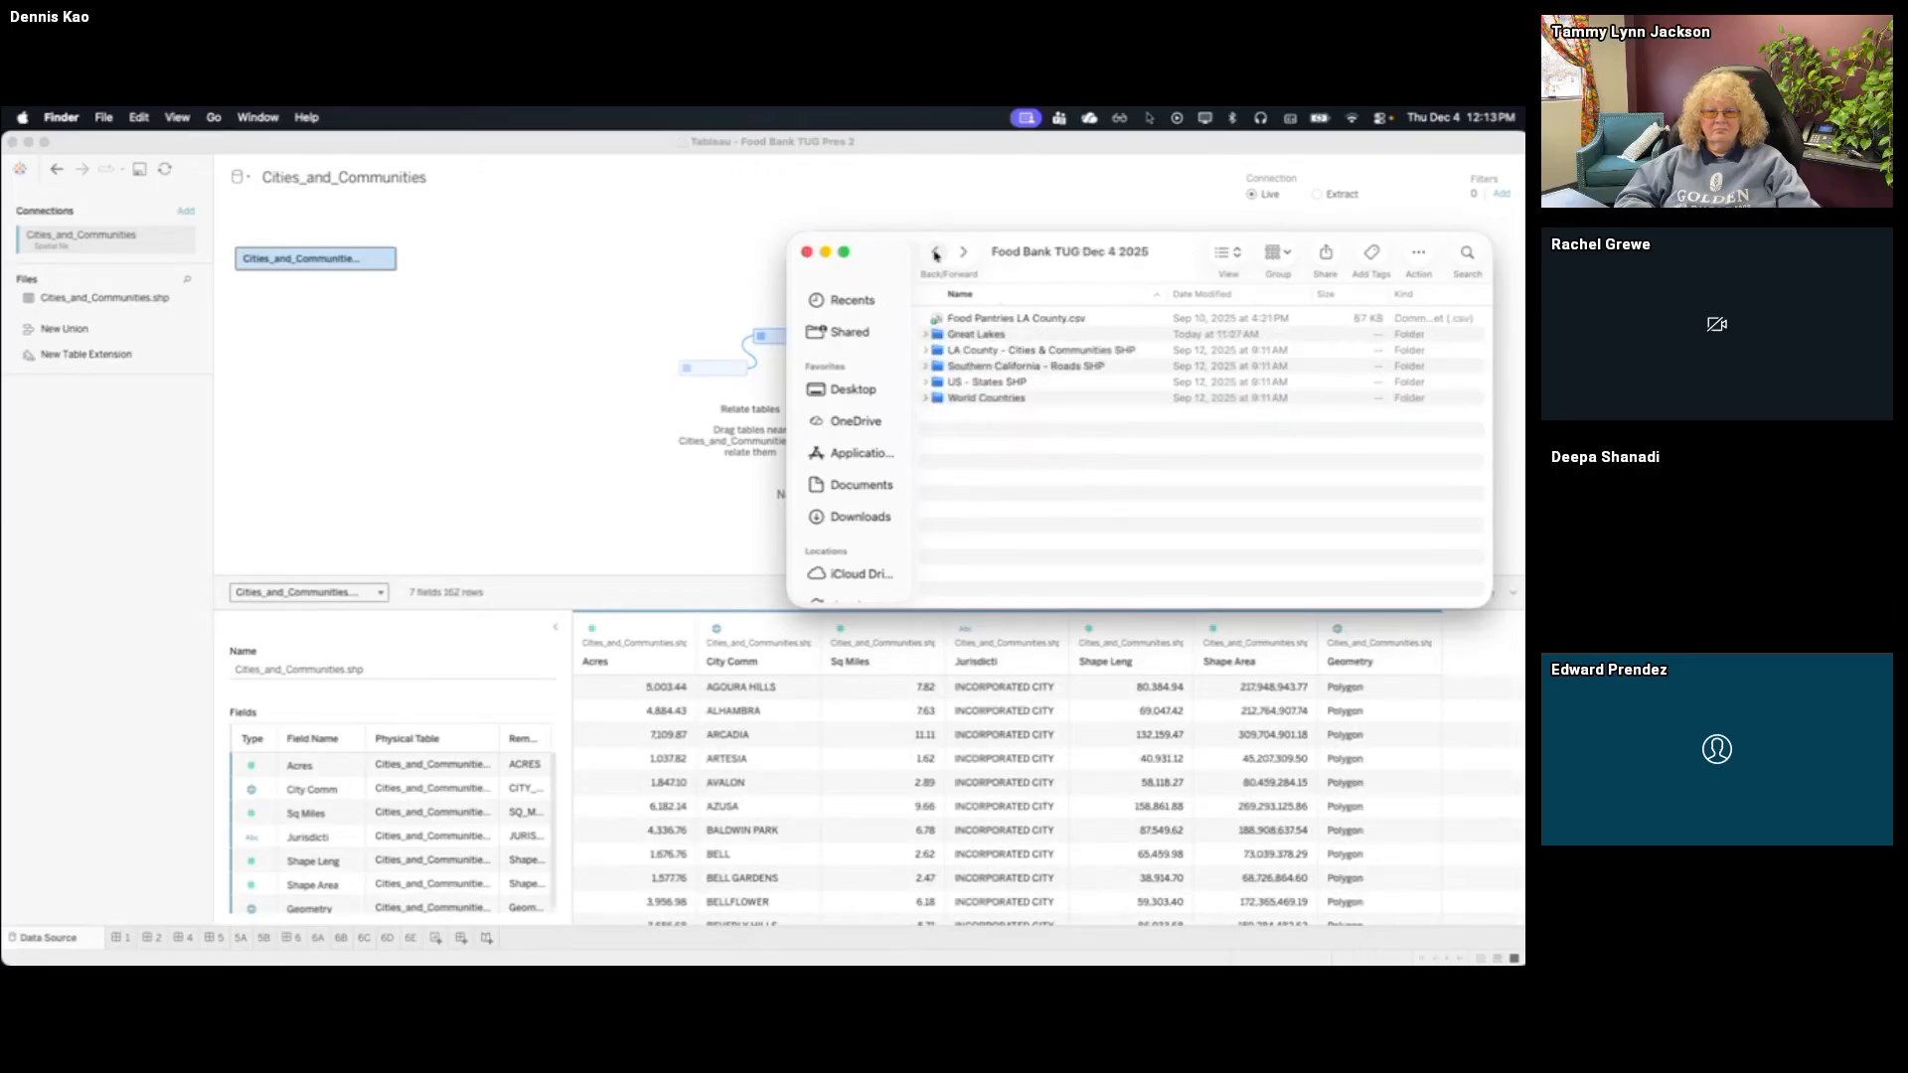
double_click(1041, 321)
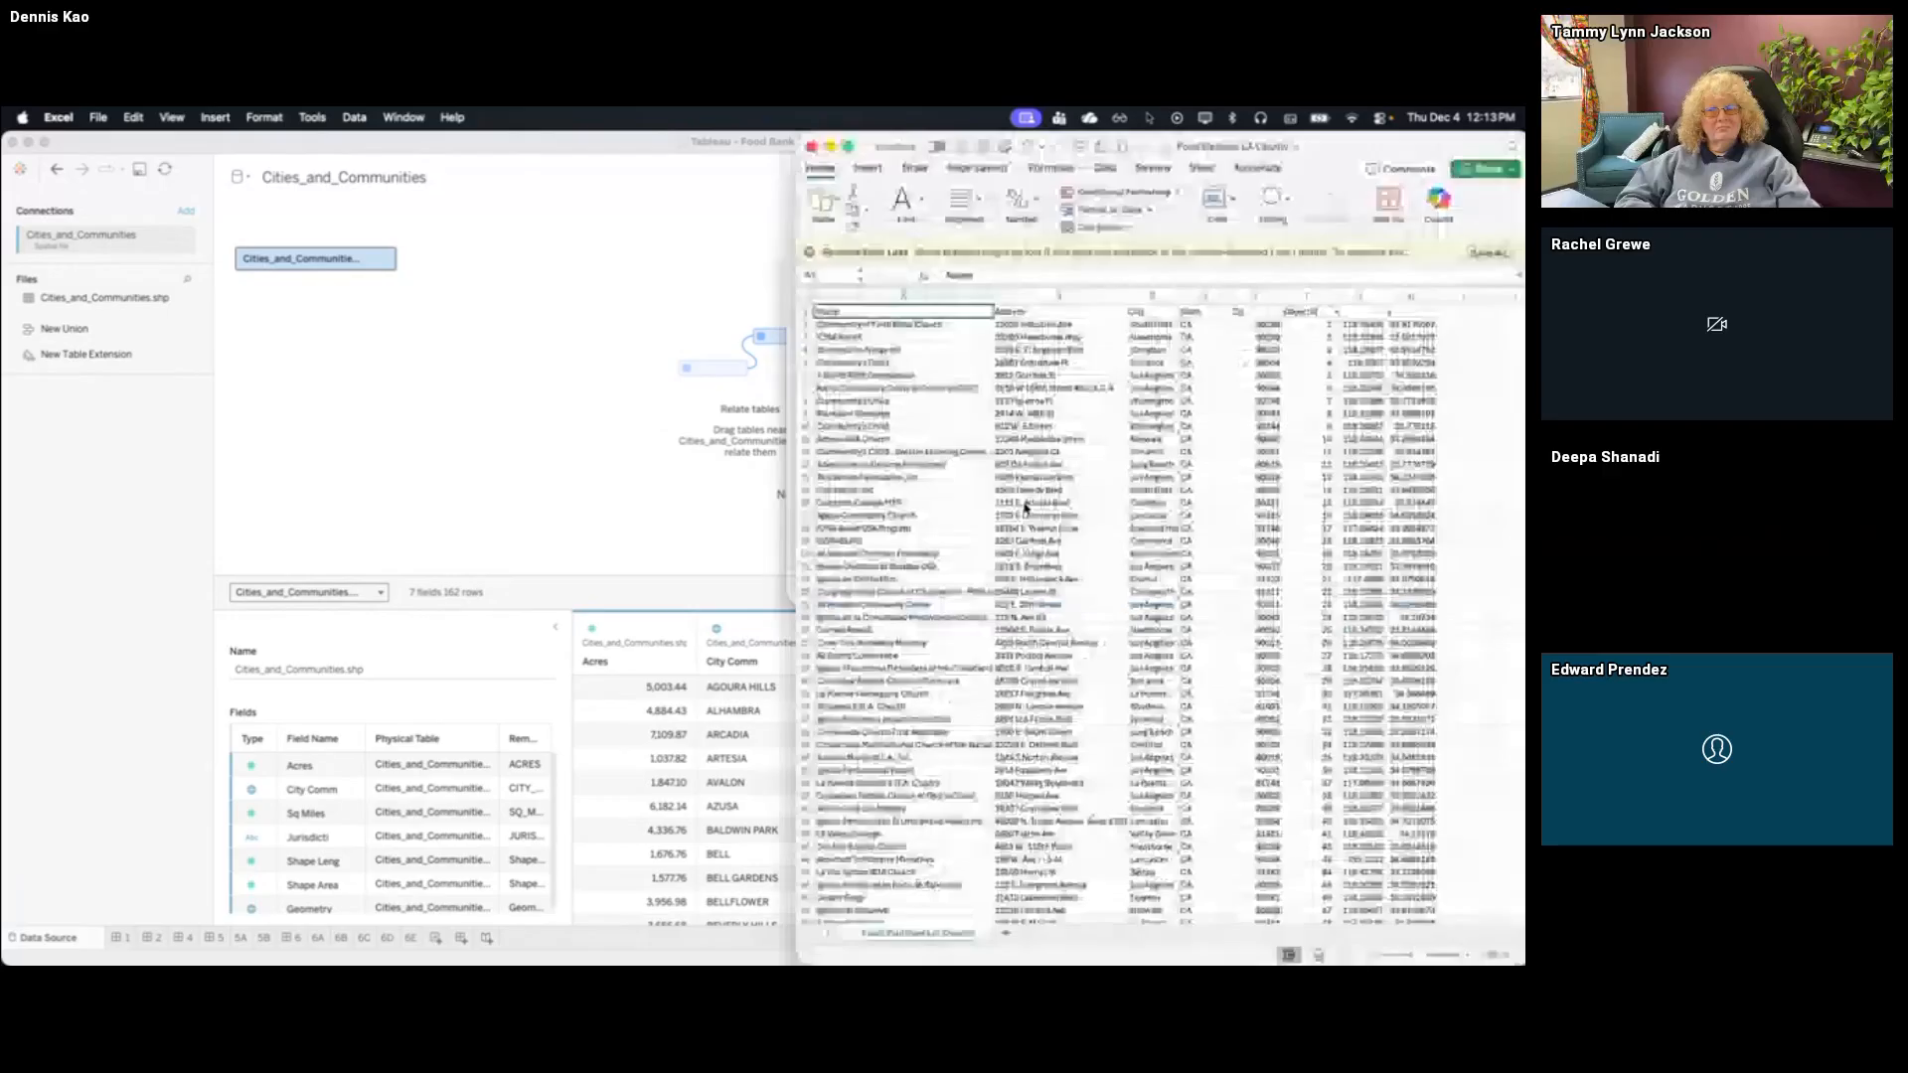
left_click(765, 436)
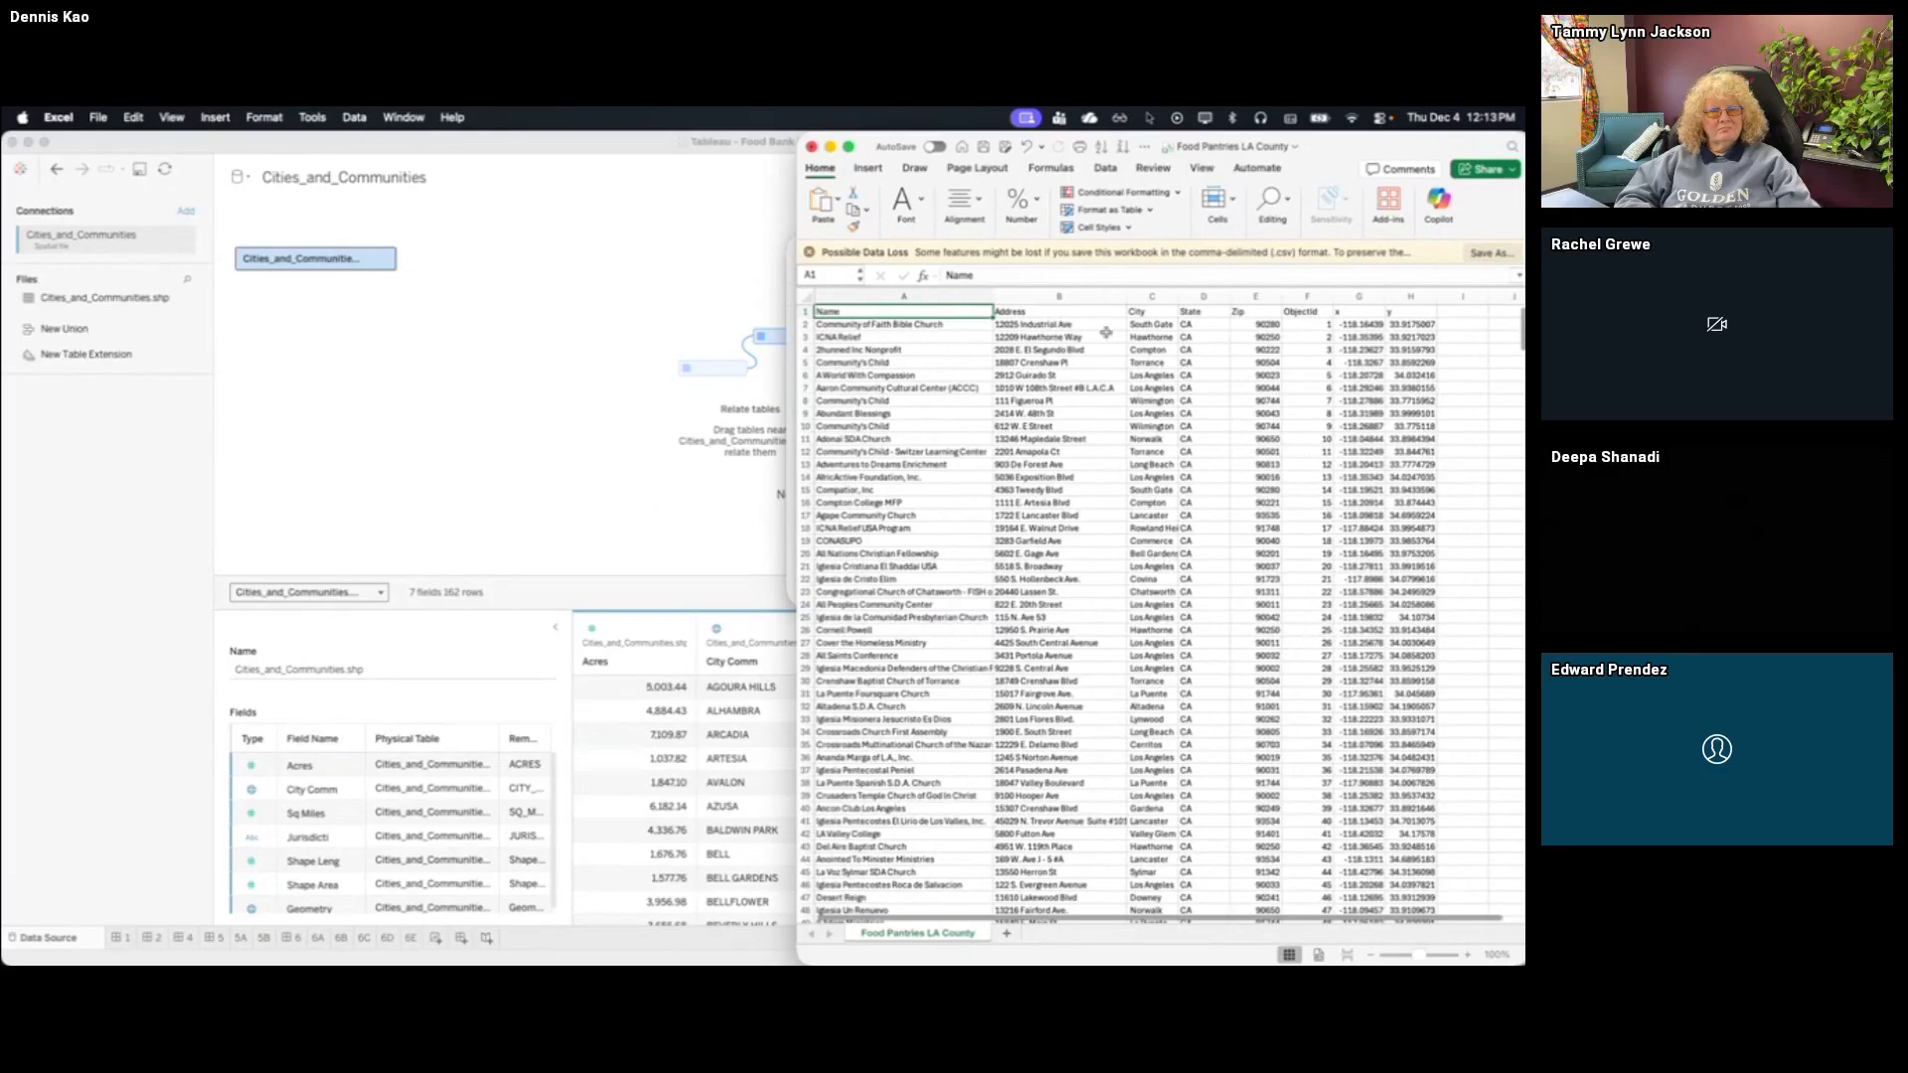
left_click(1151, 325)
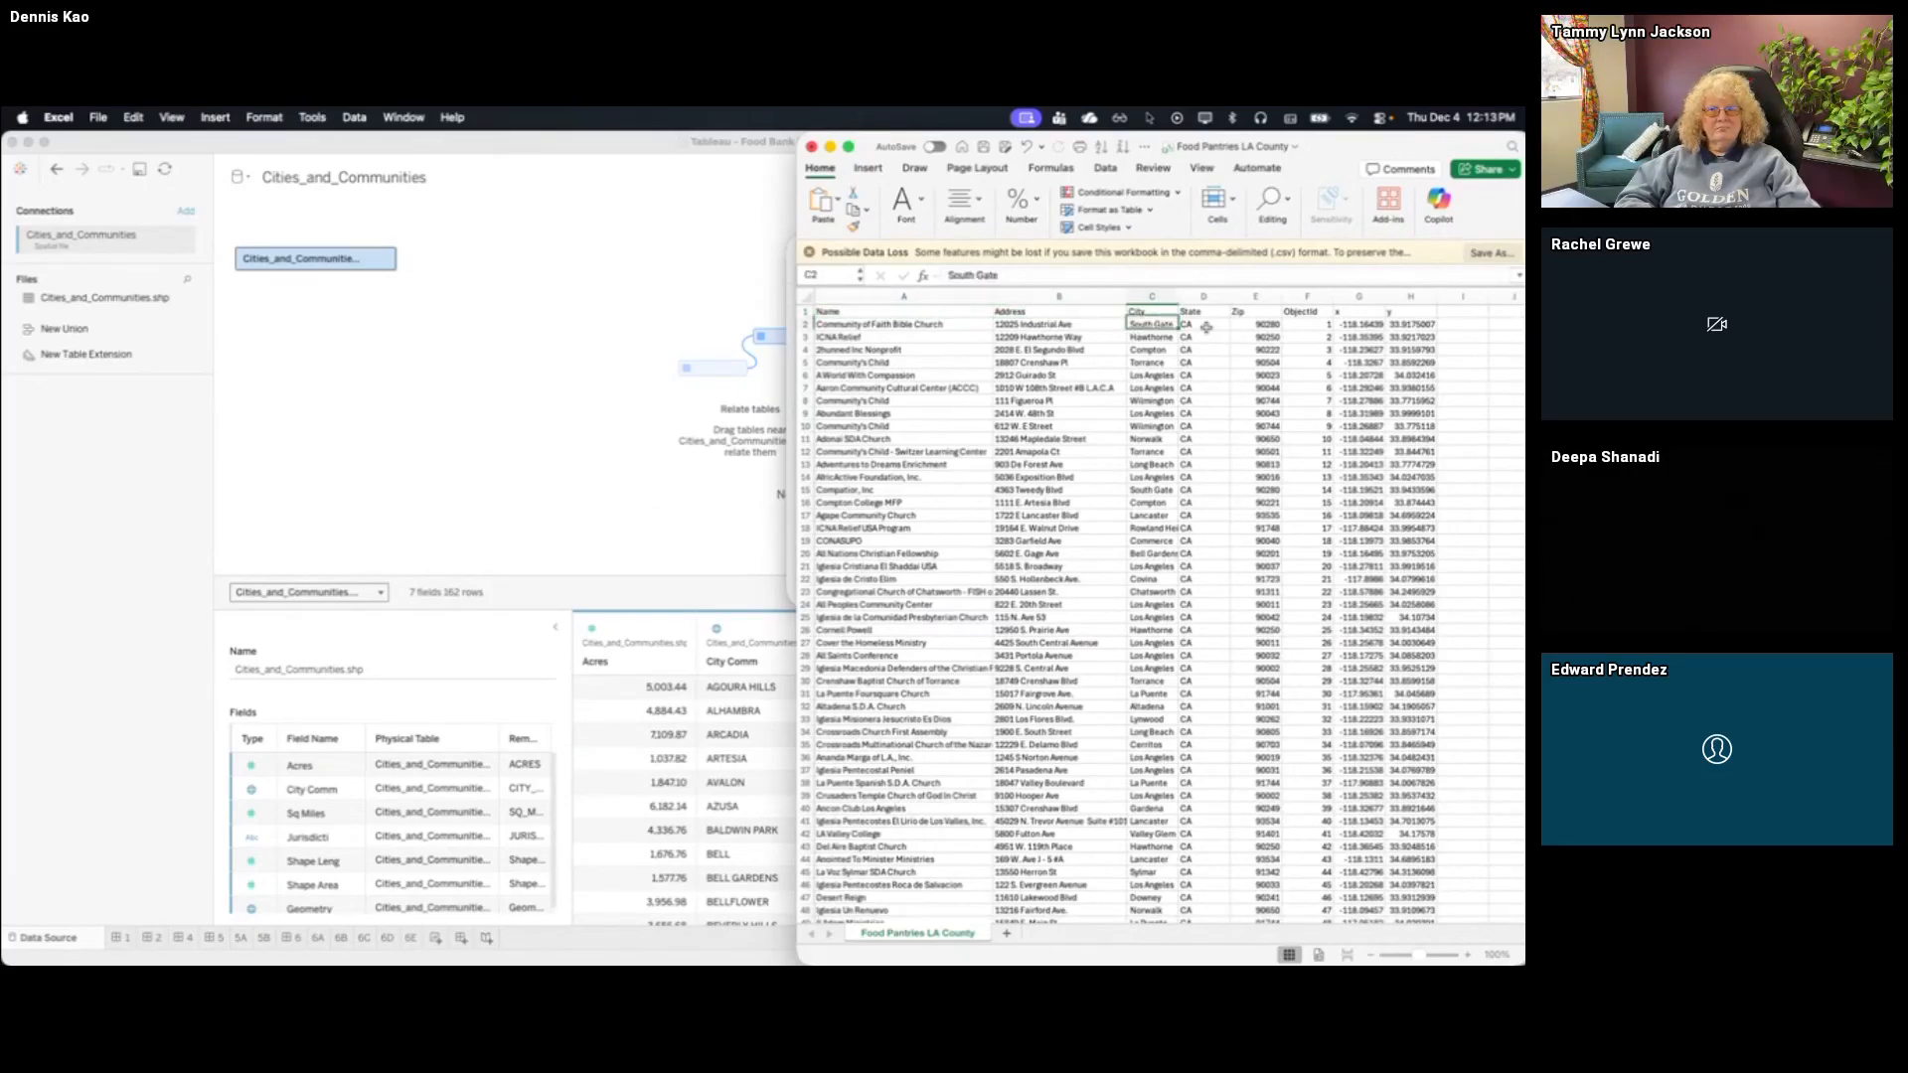
key("Right")
key("Right")
key("Right")
key("Right")
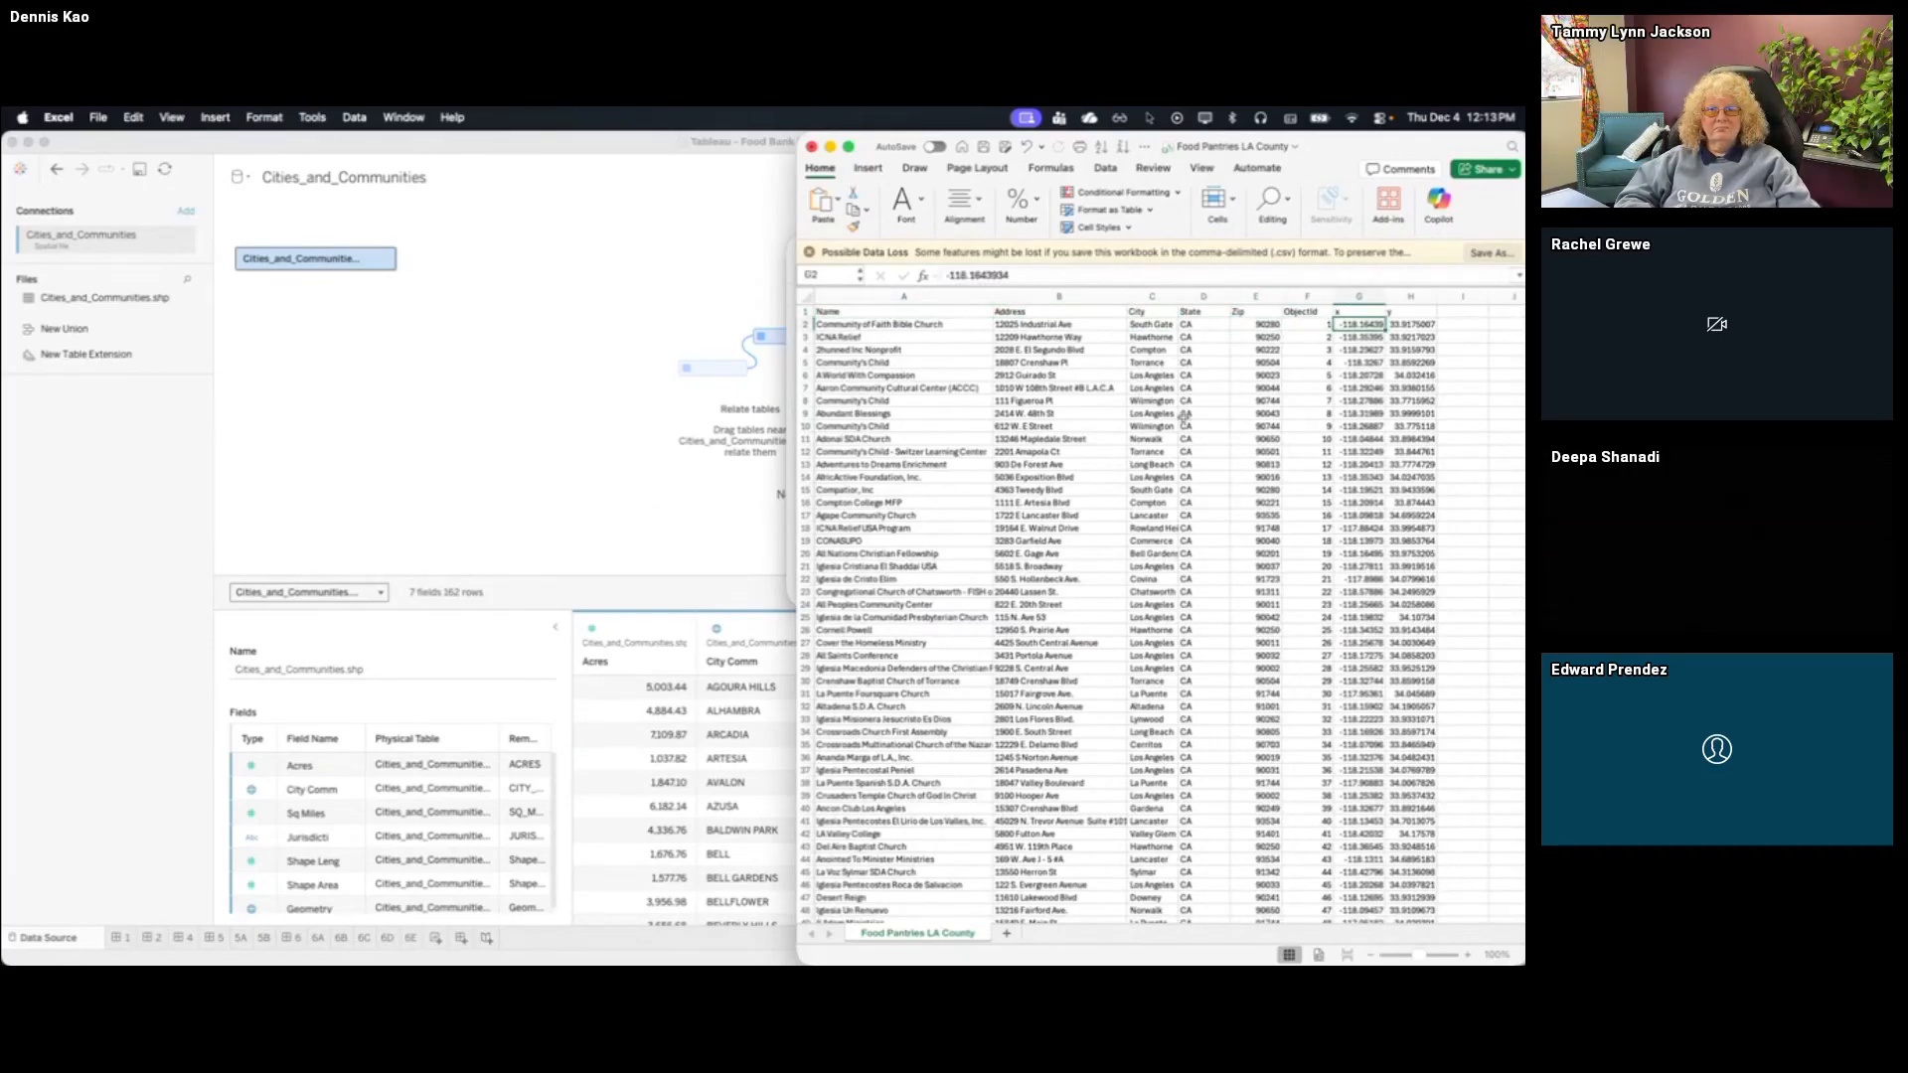
scroll(1183, 423, "right", 2)
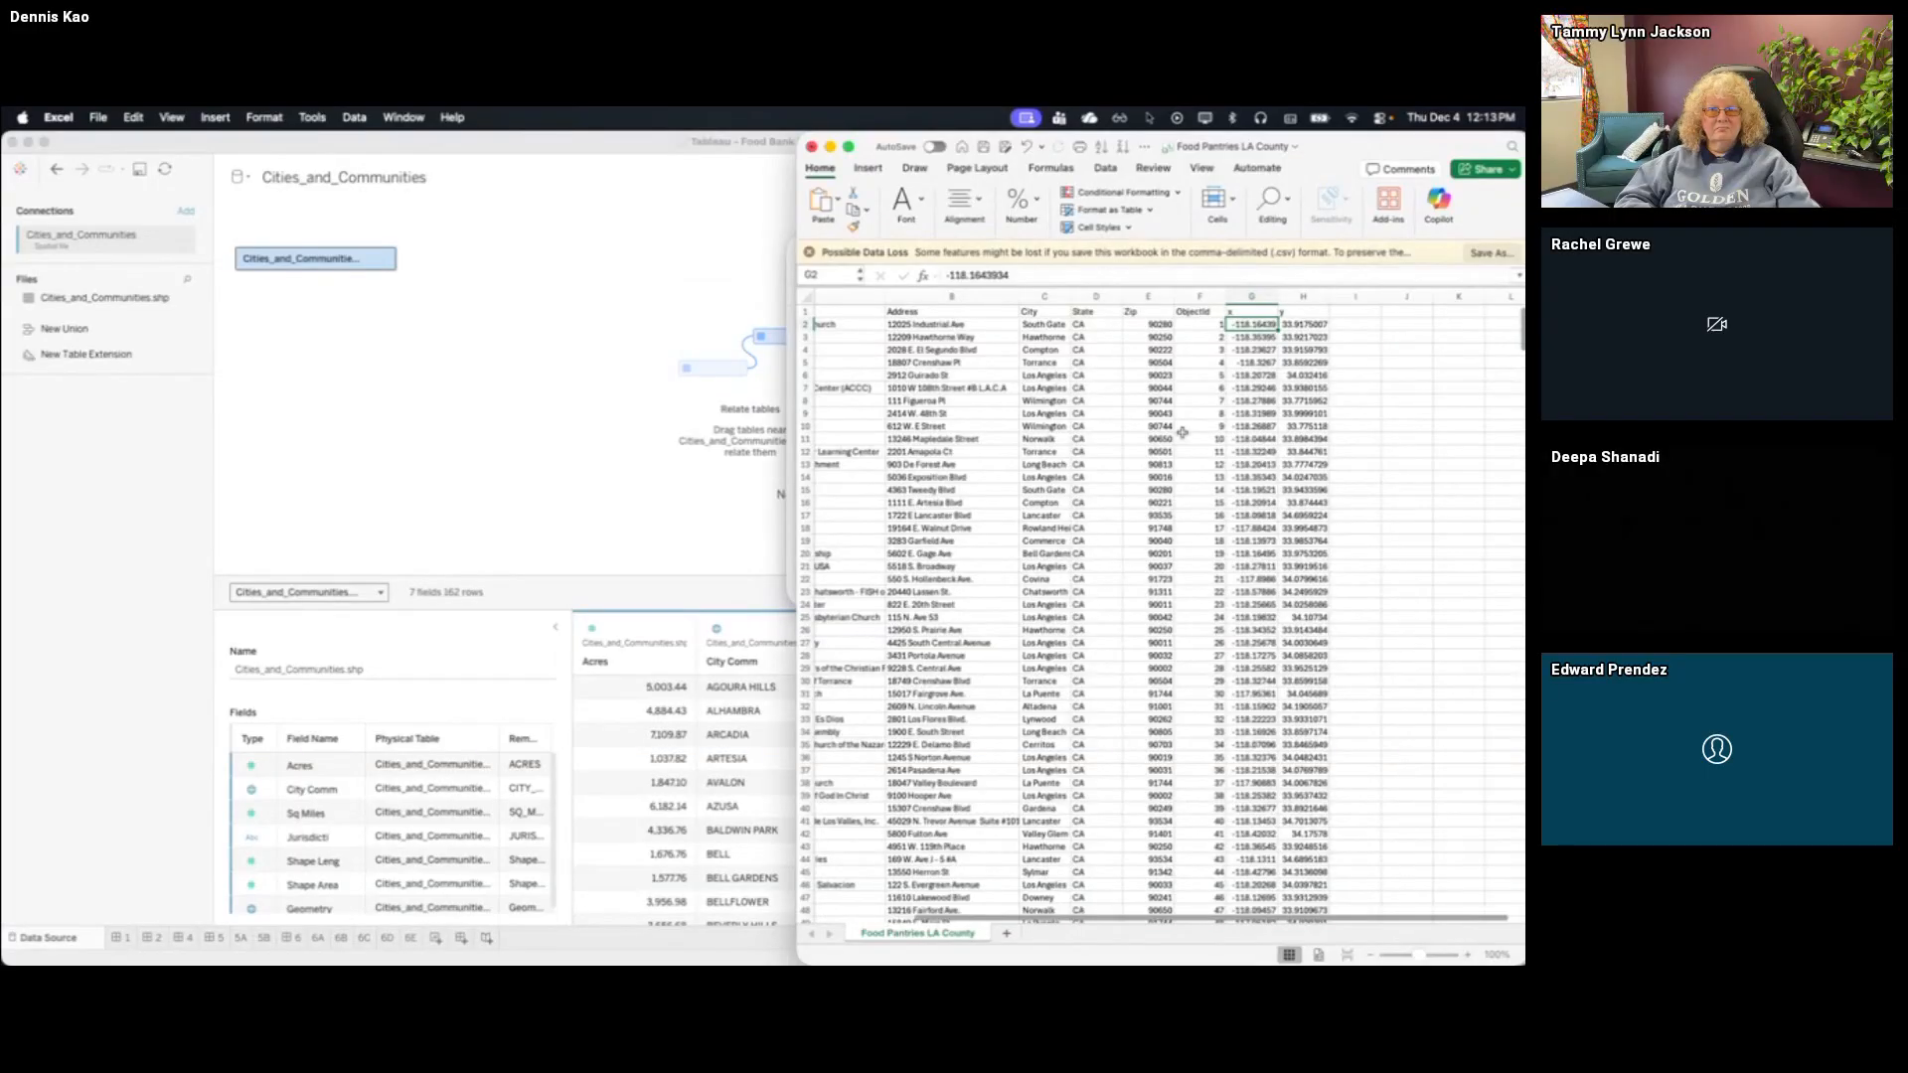
scroll(1182, 432, "left", 3)
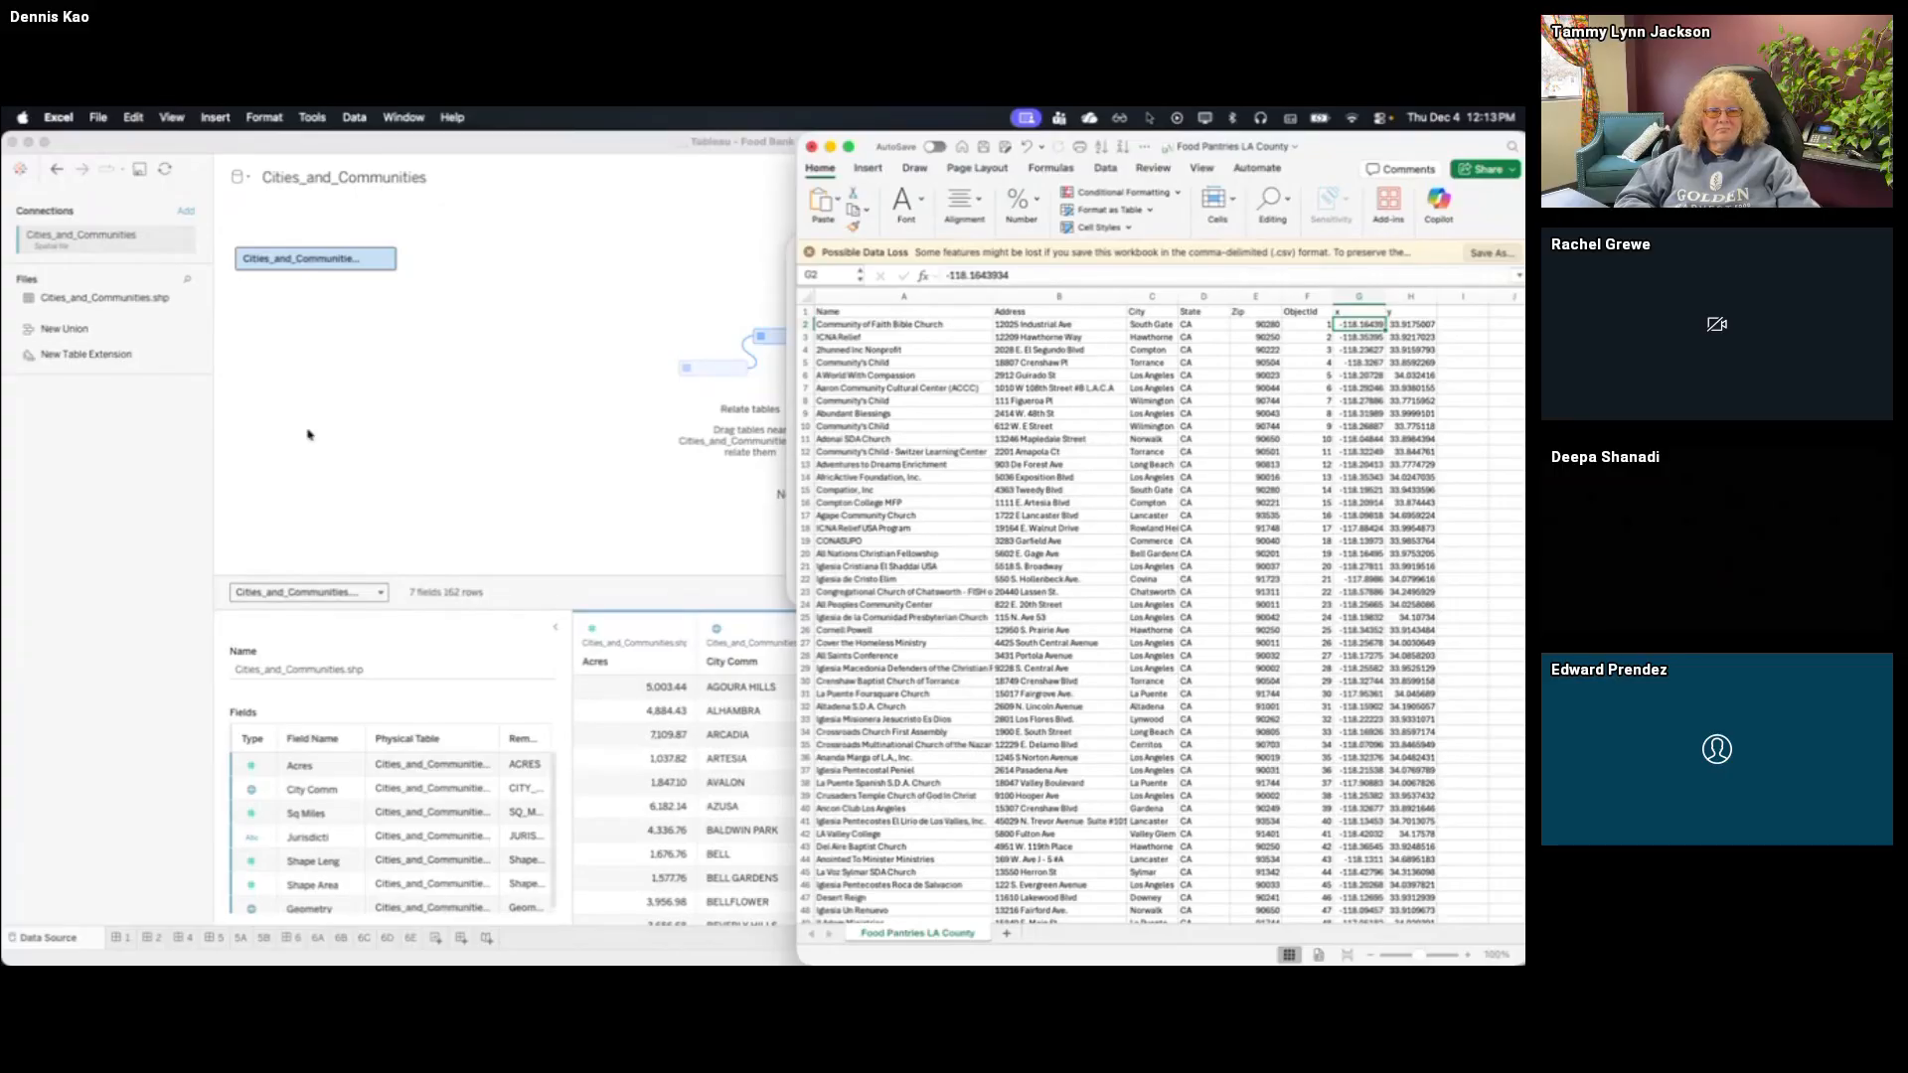
Back in Tableau, add a text file connection to Food Pantries LA County.csv from the Food Bank TUG Dec 4 2025 folder
left_click(236, 474)
left_click(186, 211)
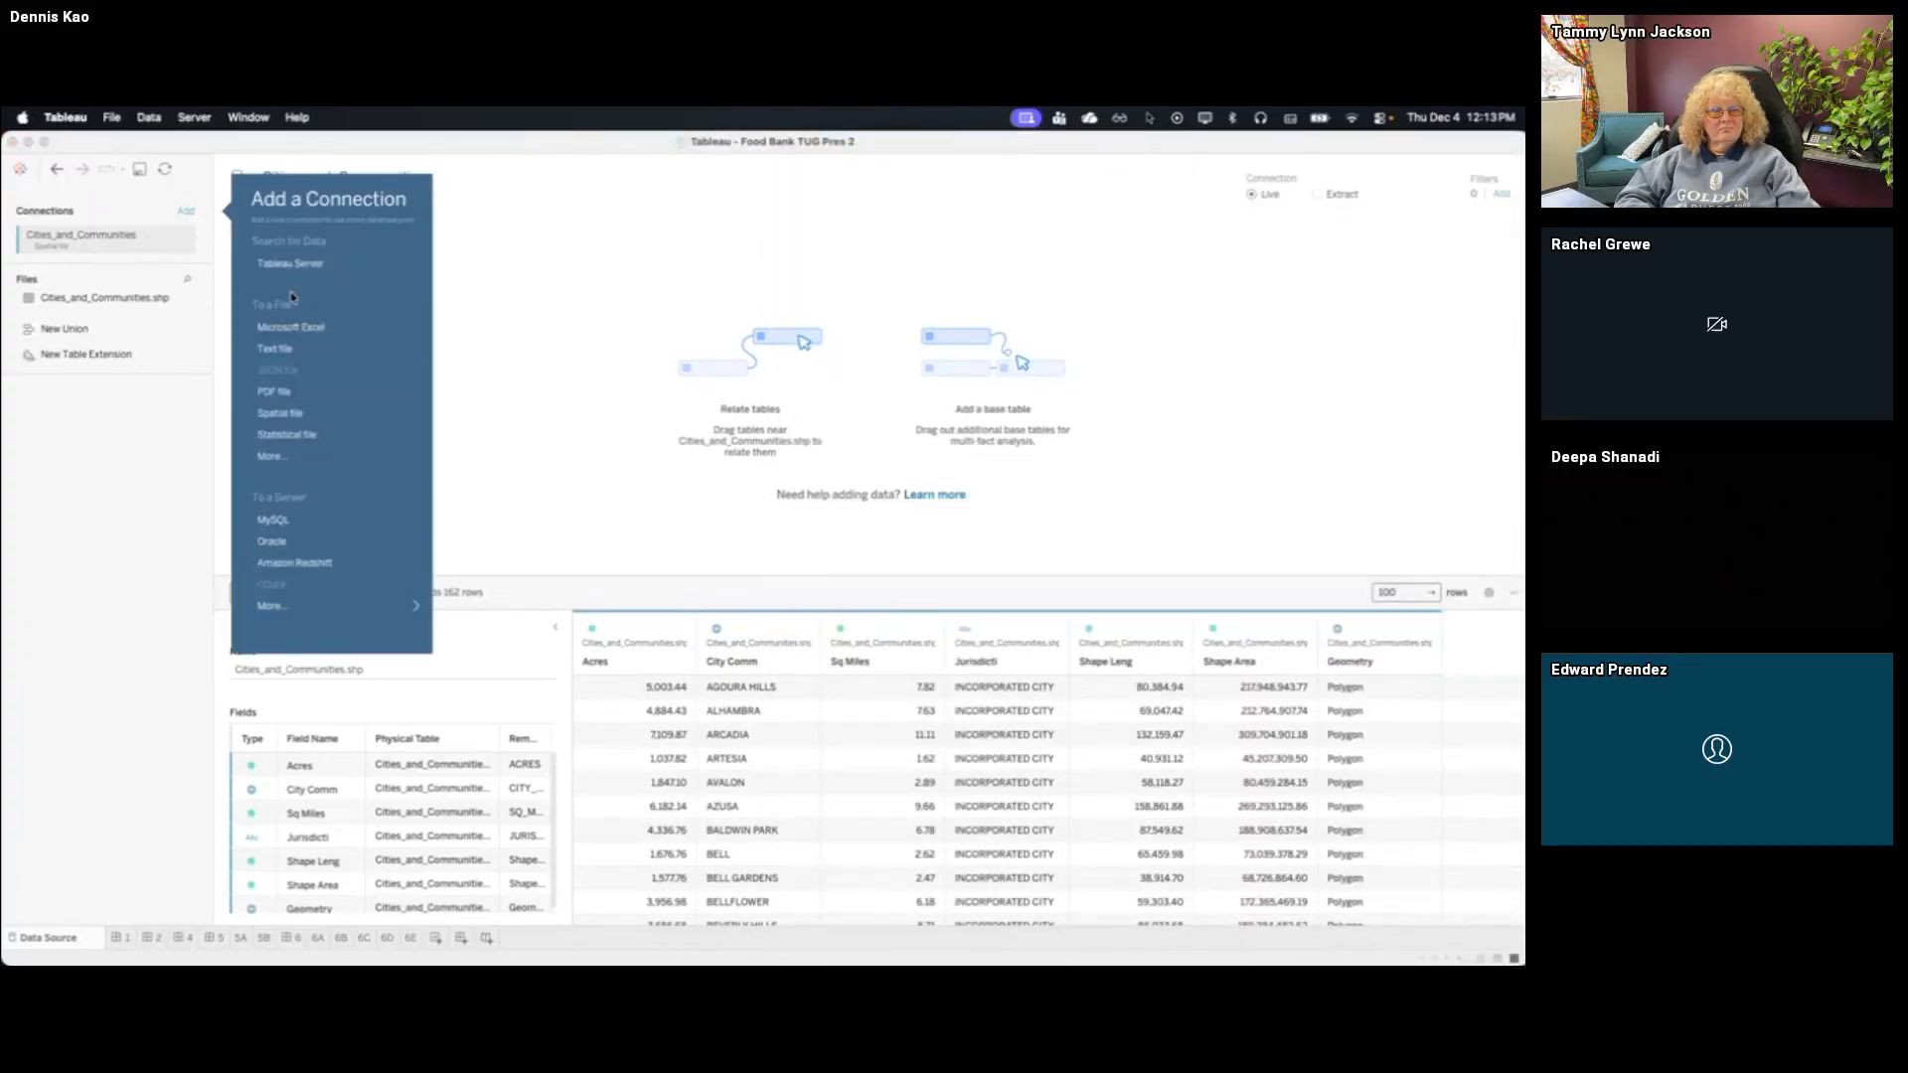
left_click(287, 351)
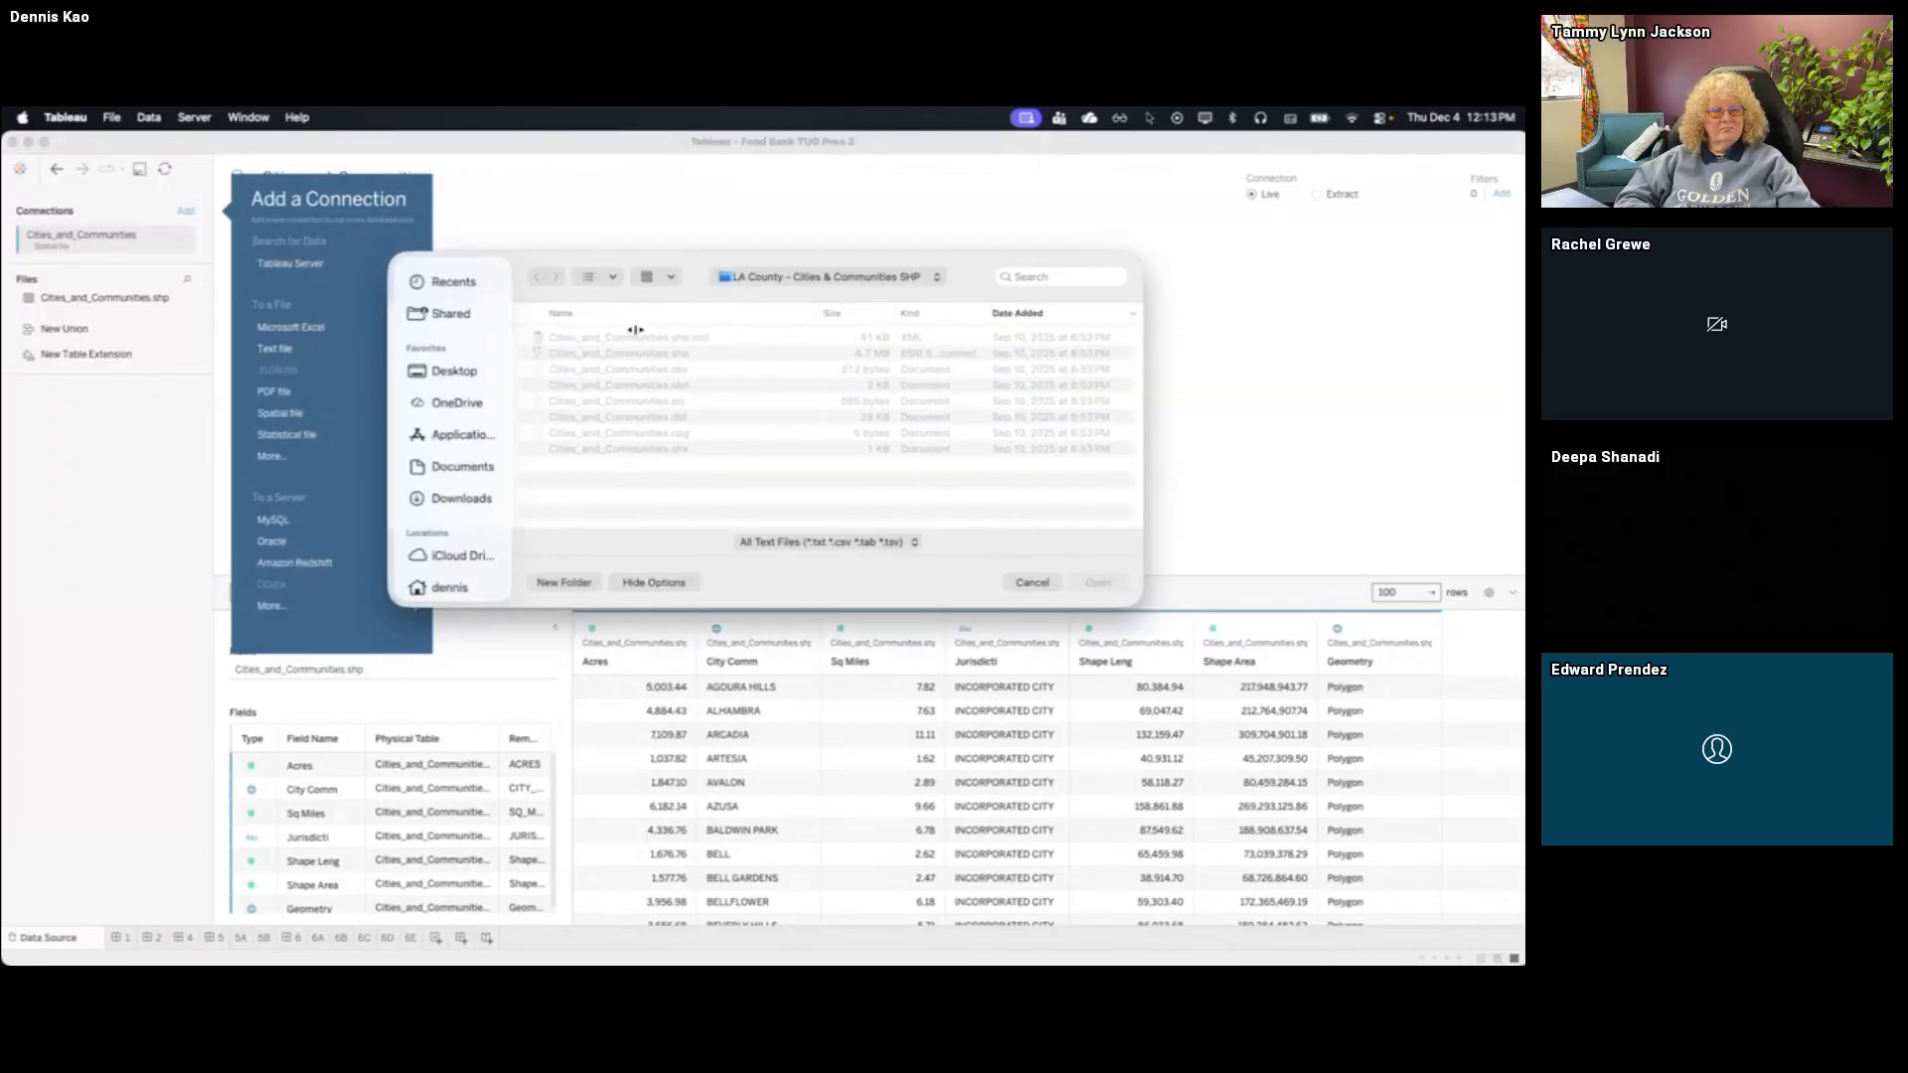
left_click(771, 284)
left_click(775, 293)
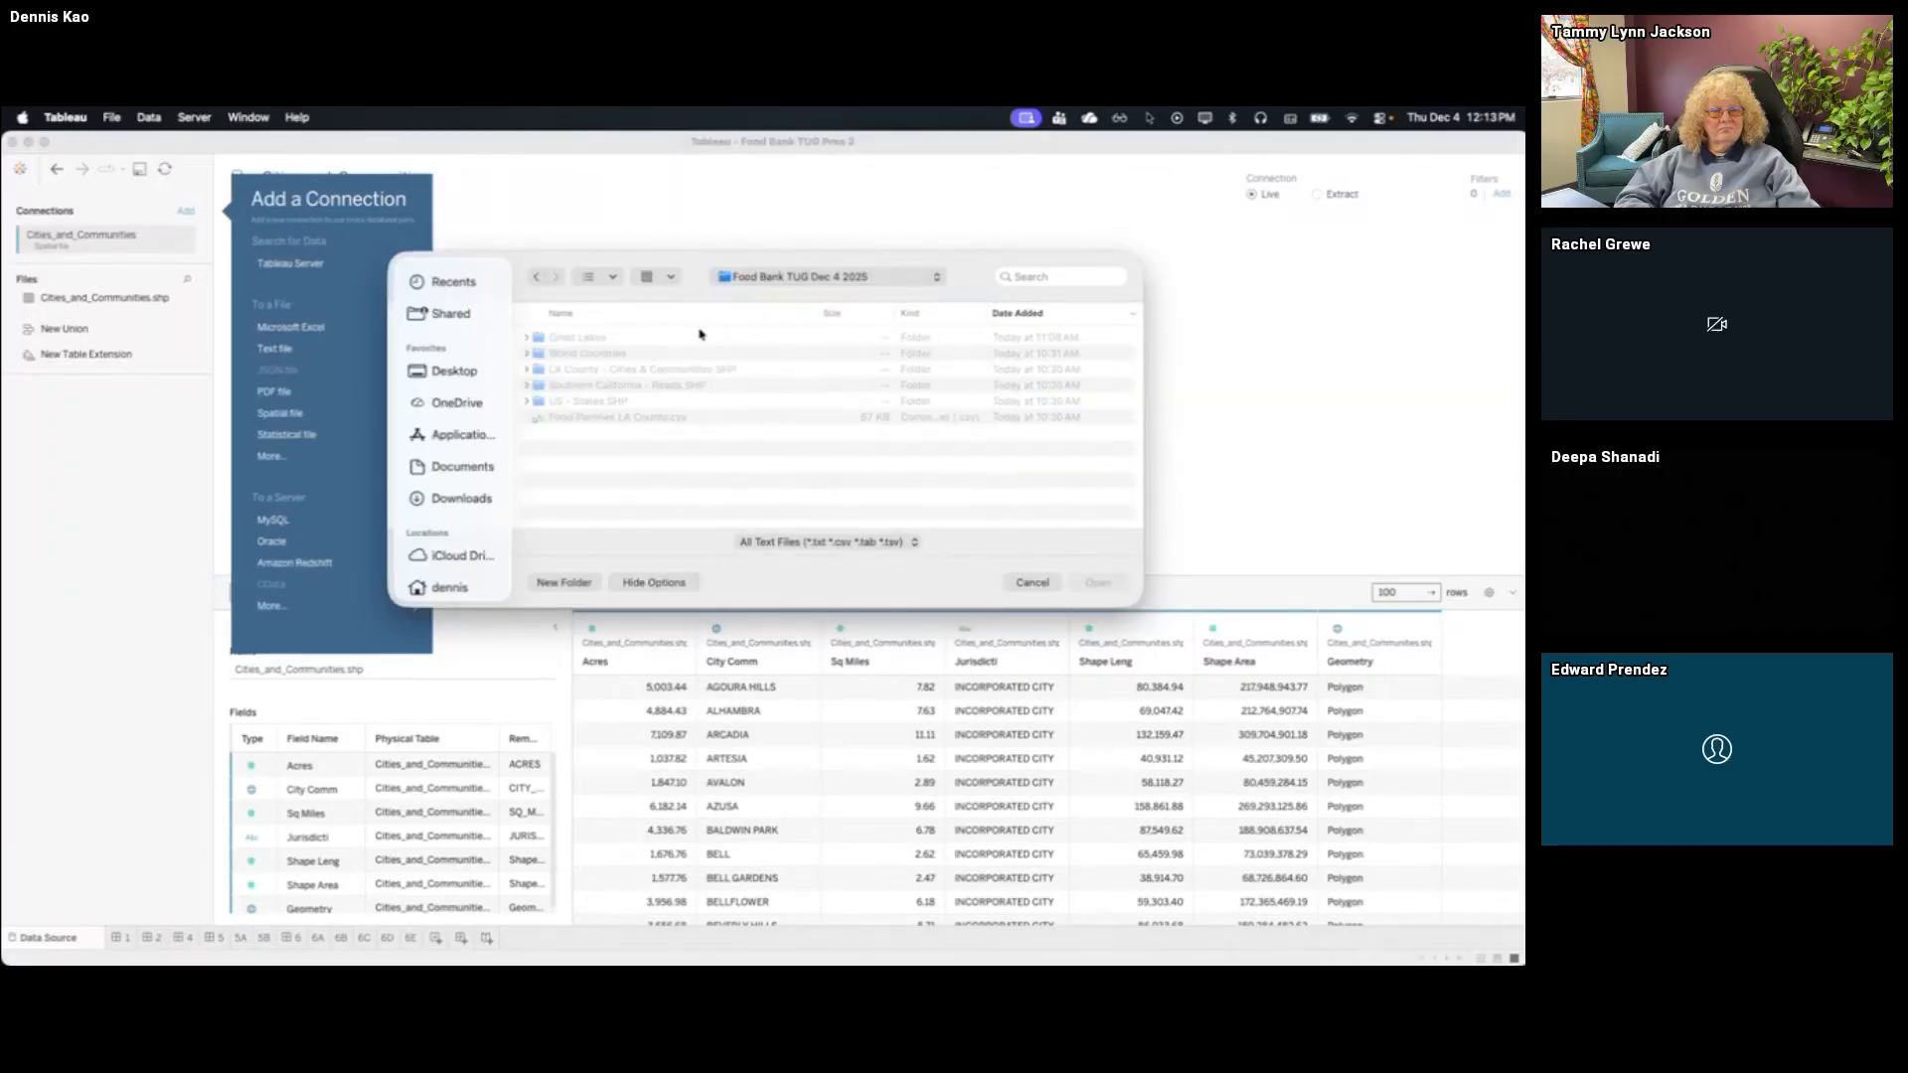
double_click(614, 418)
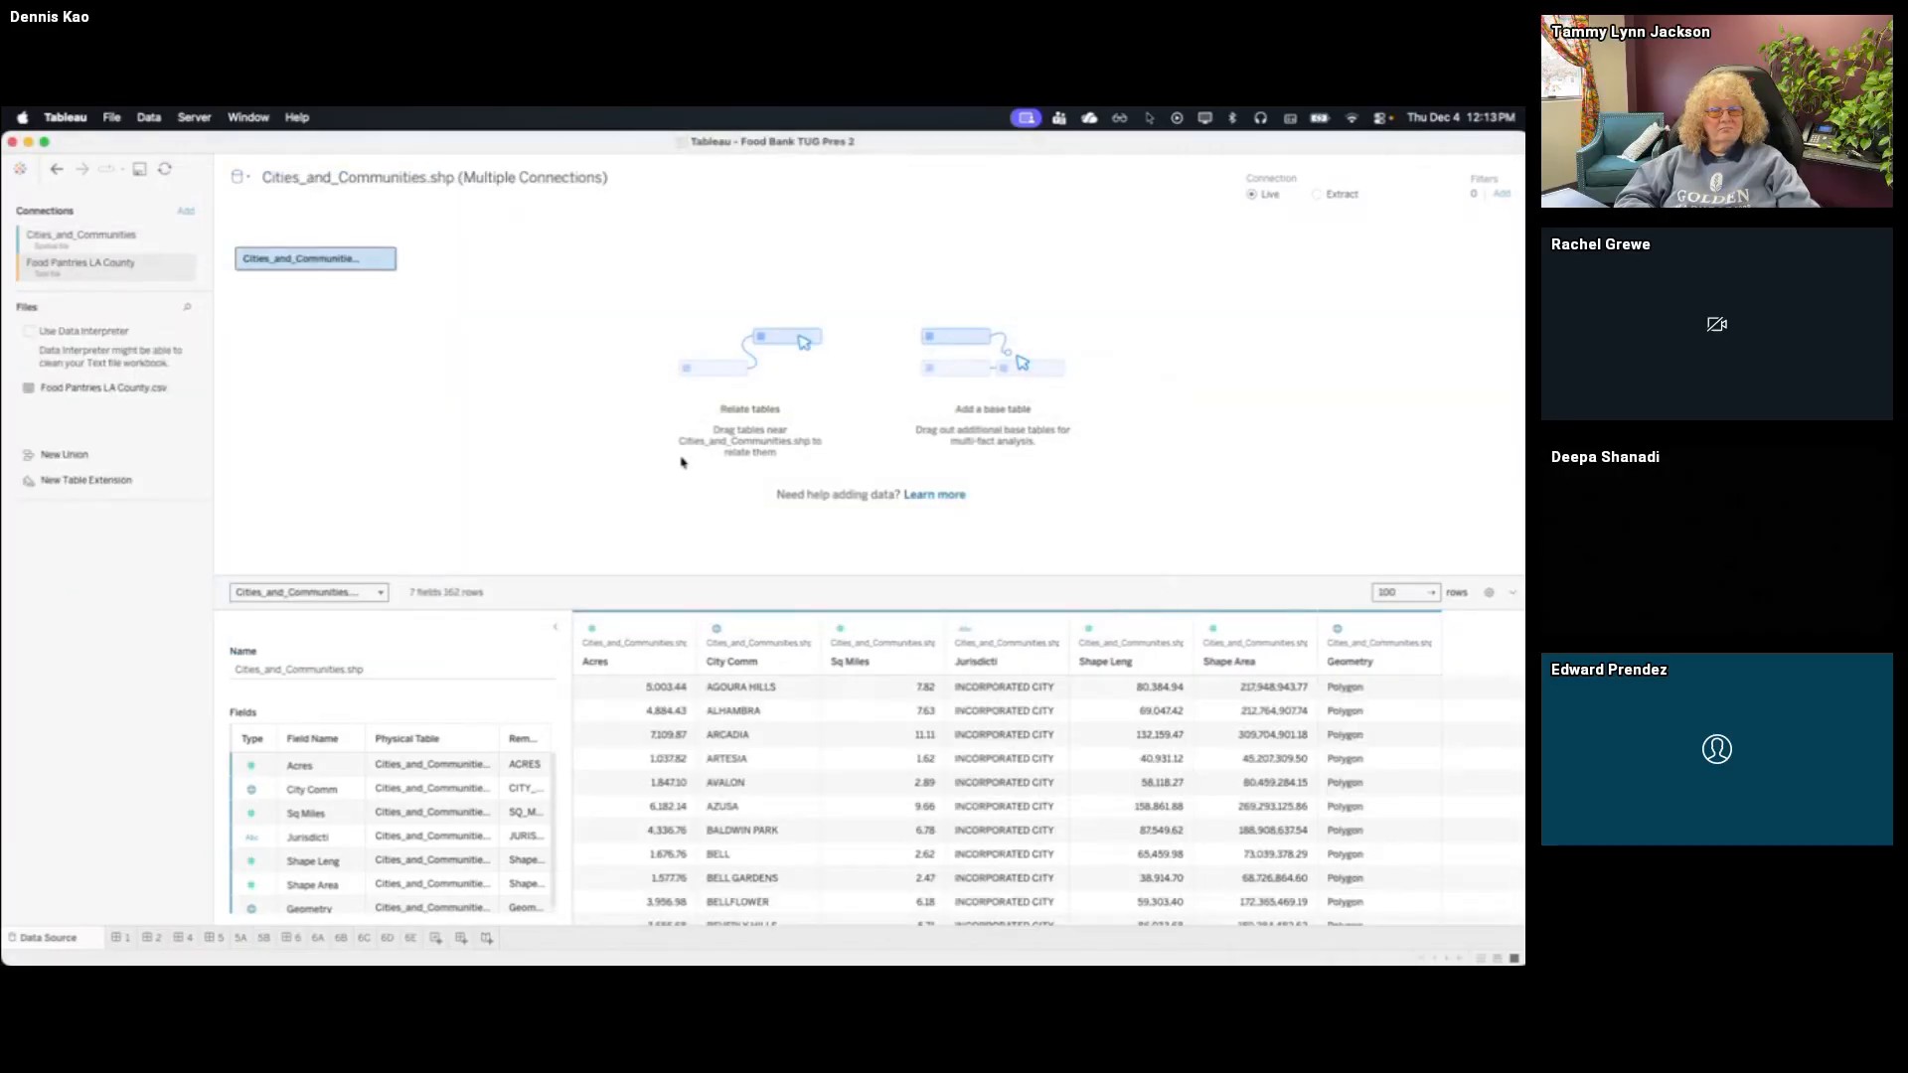
Open the Cities_and_Communities.shp table's physical layer and join Food Pantries LA County.csv to it, choosing Geometry as the data source join field
left_click(384, 260)
left_click(410, 269)
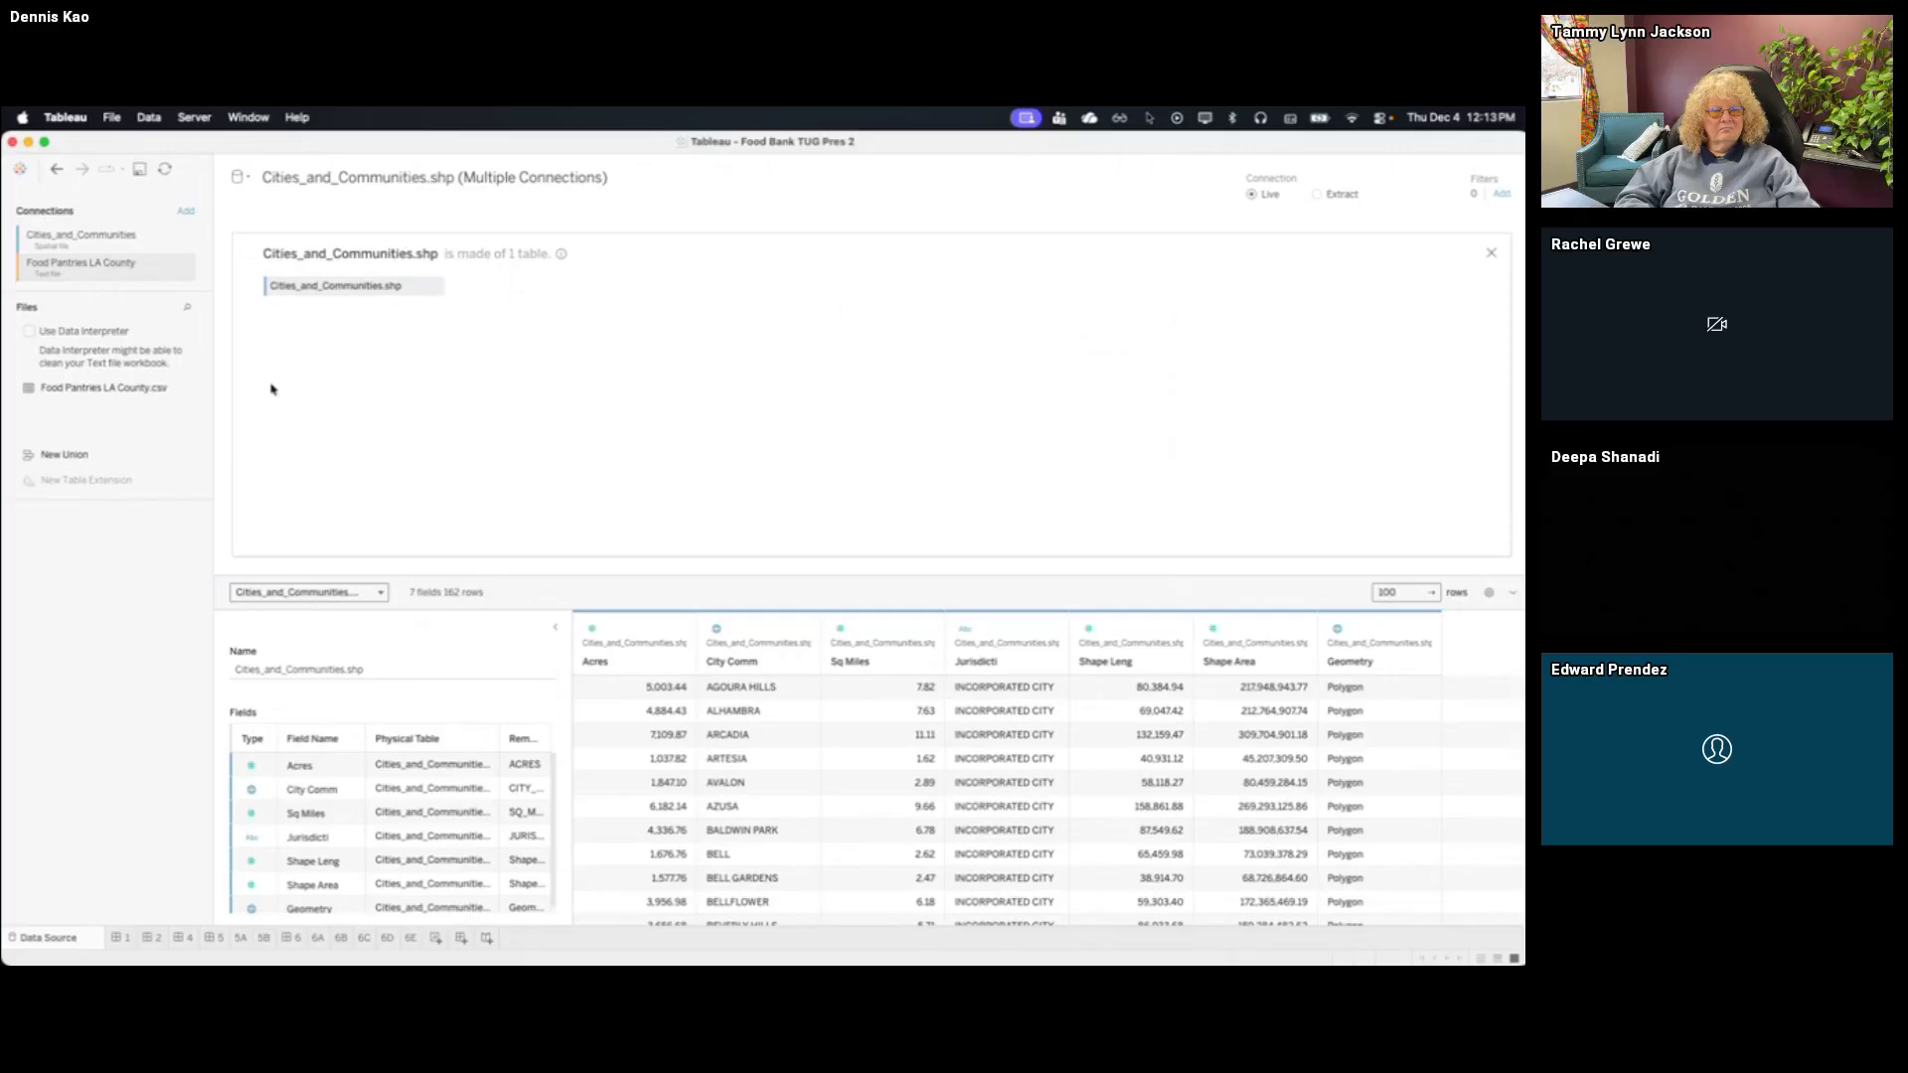
left_click_drag(149, 388, 507, 289)
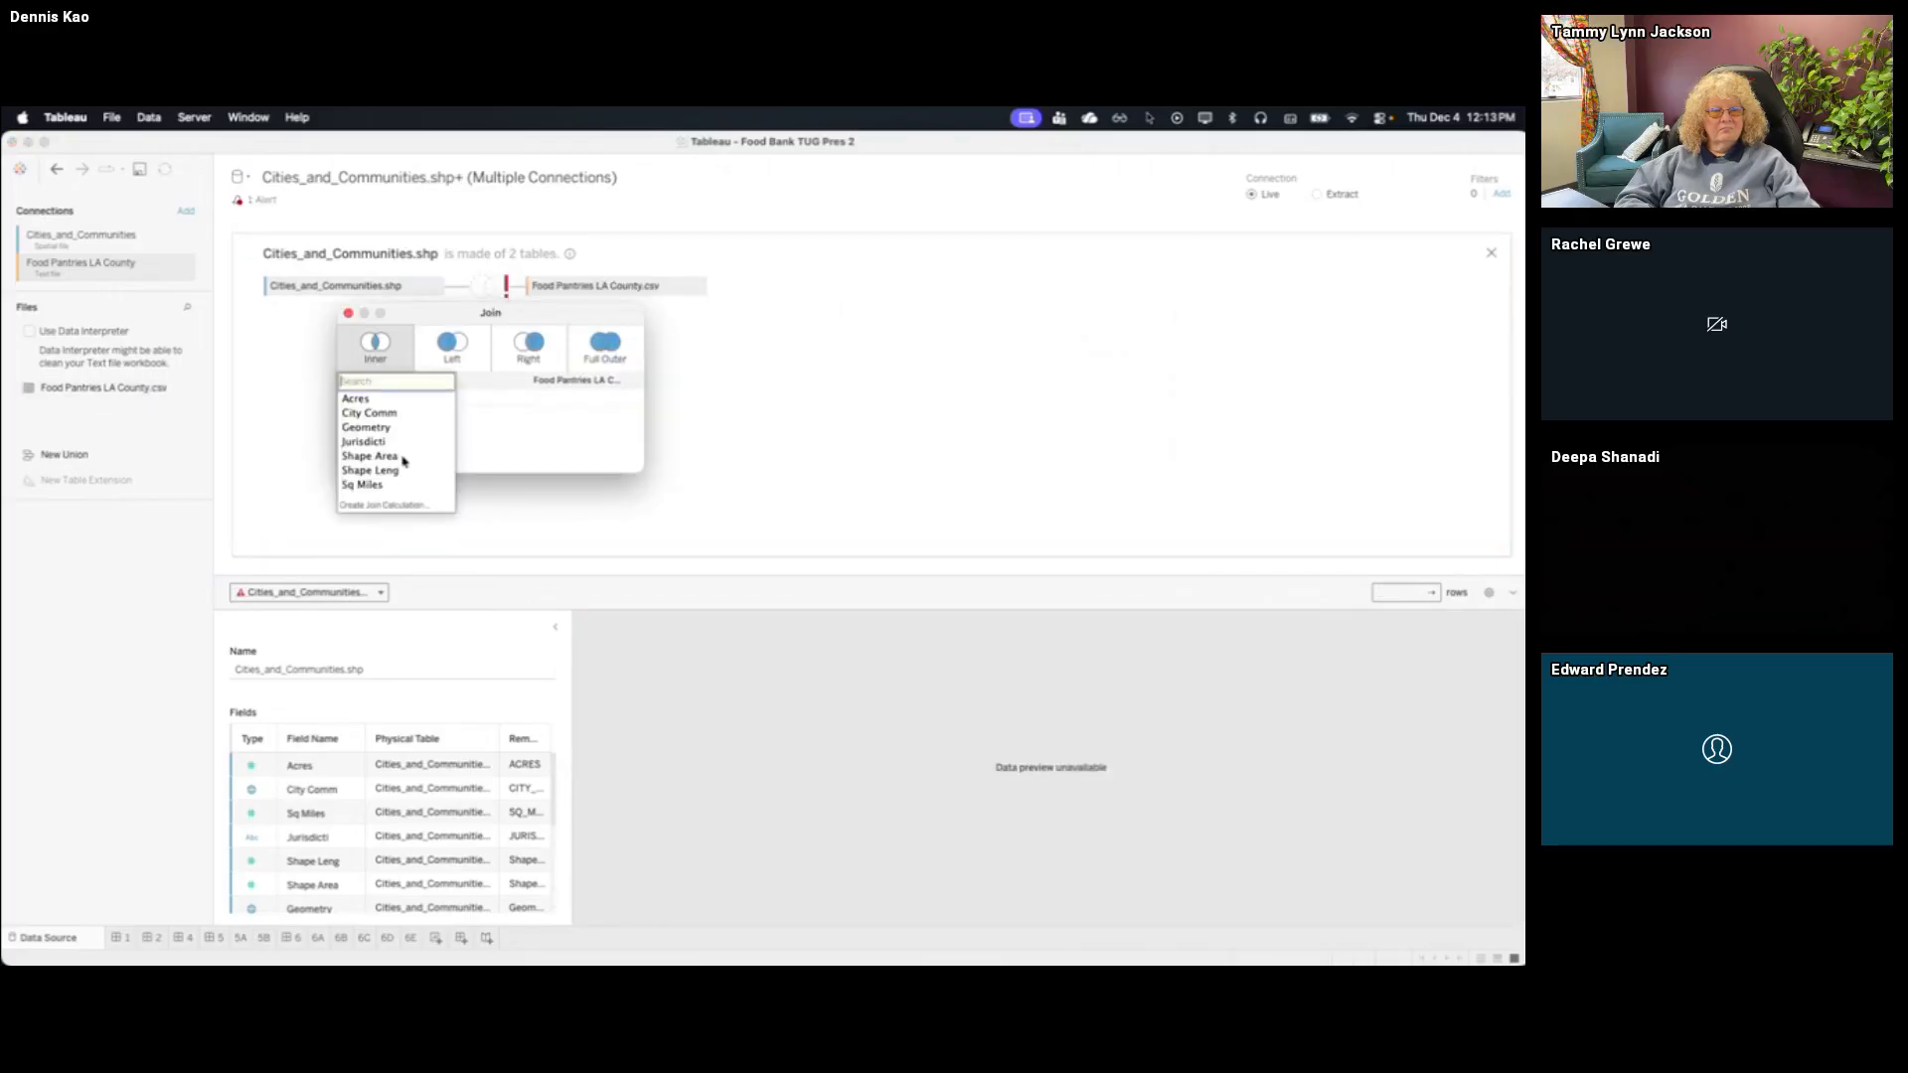
left_click(491, 435)
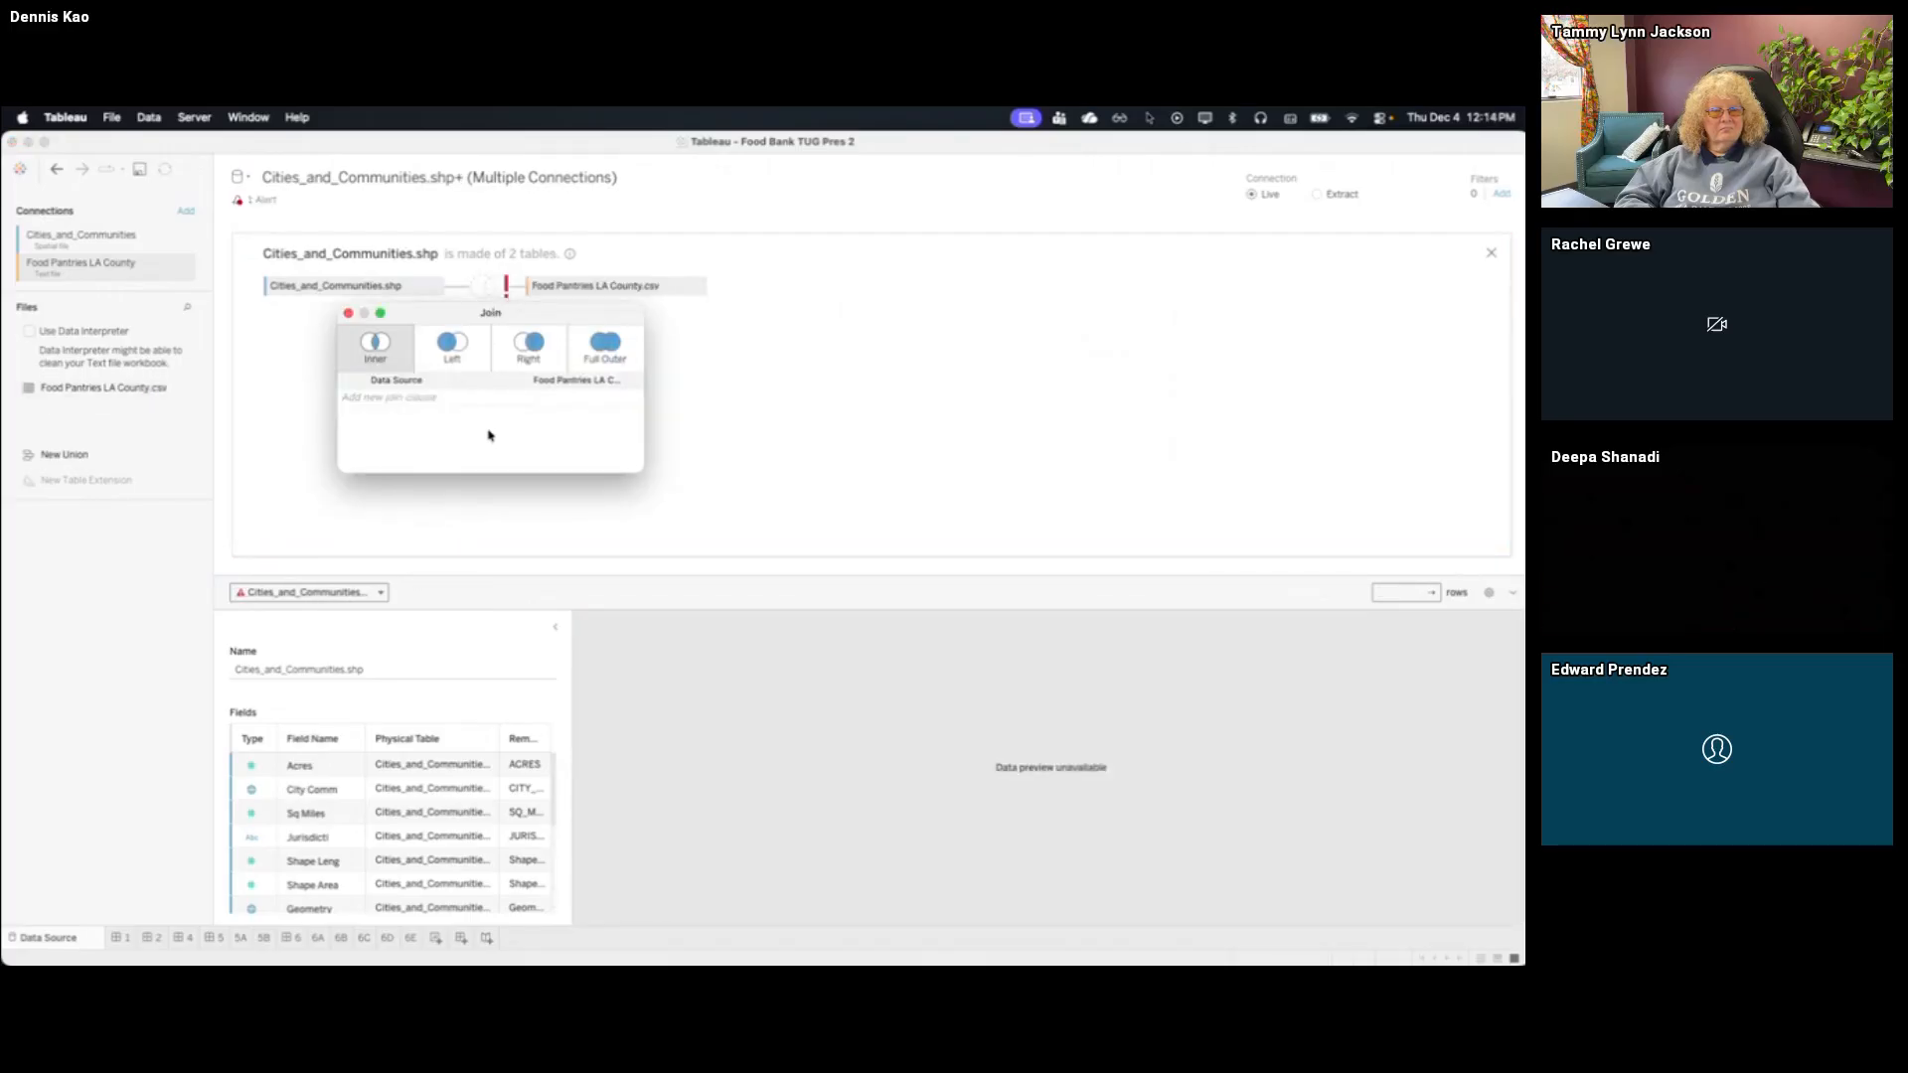
left_click(423, 398)
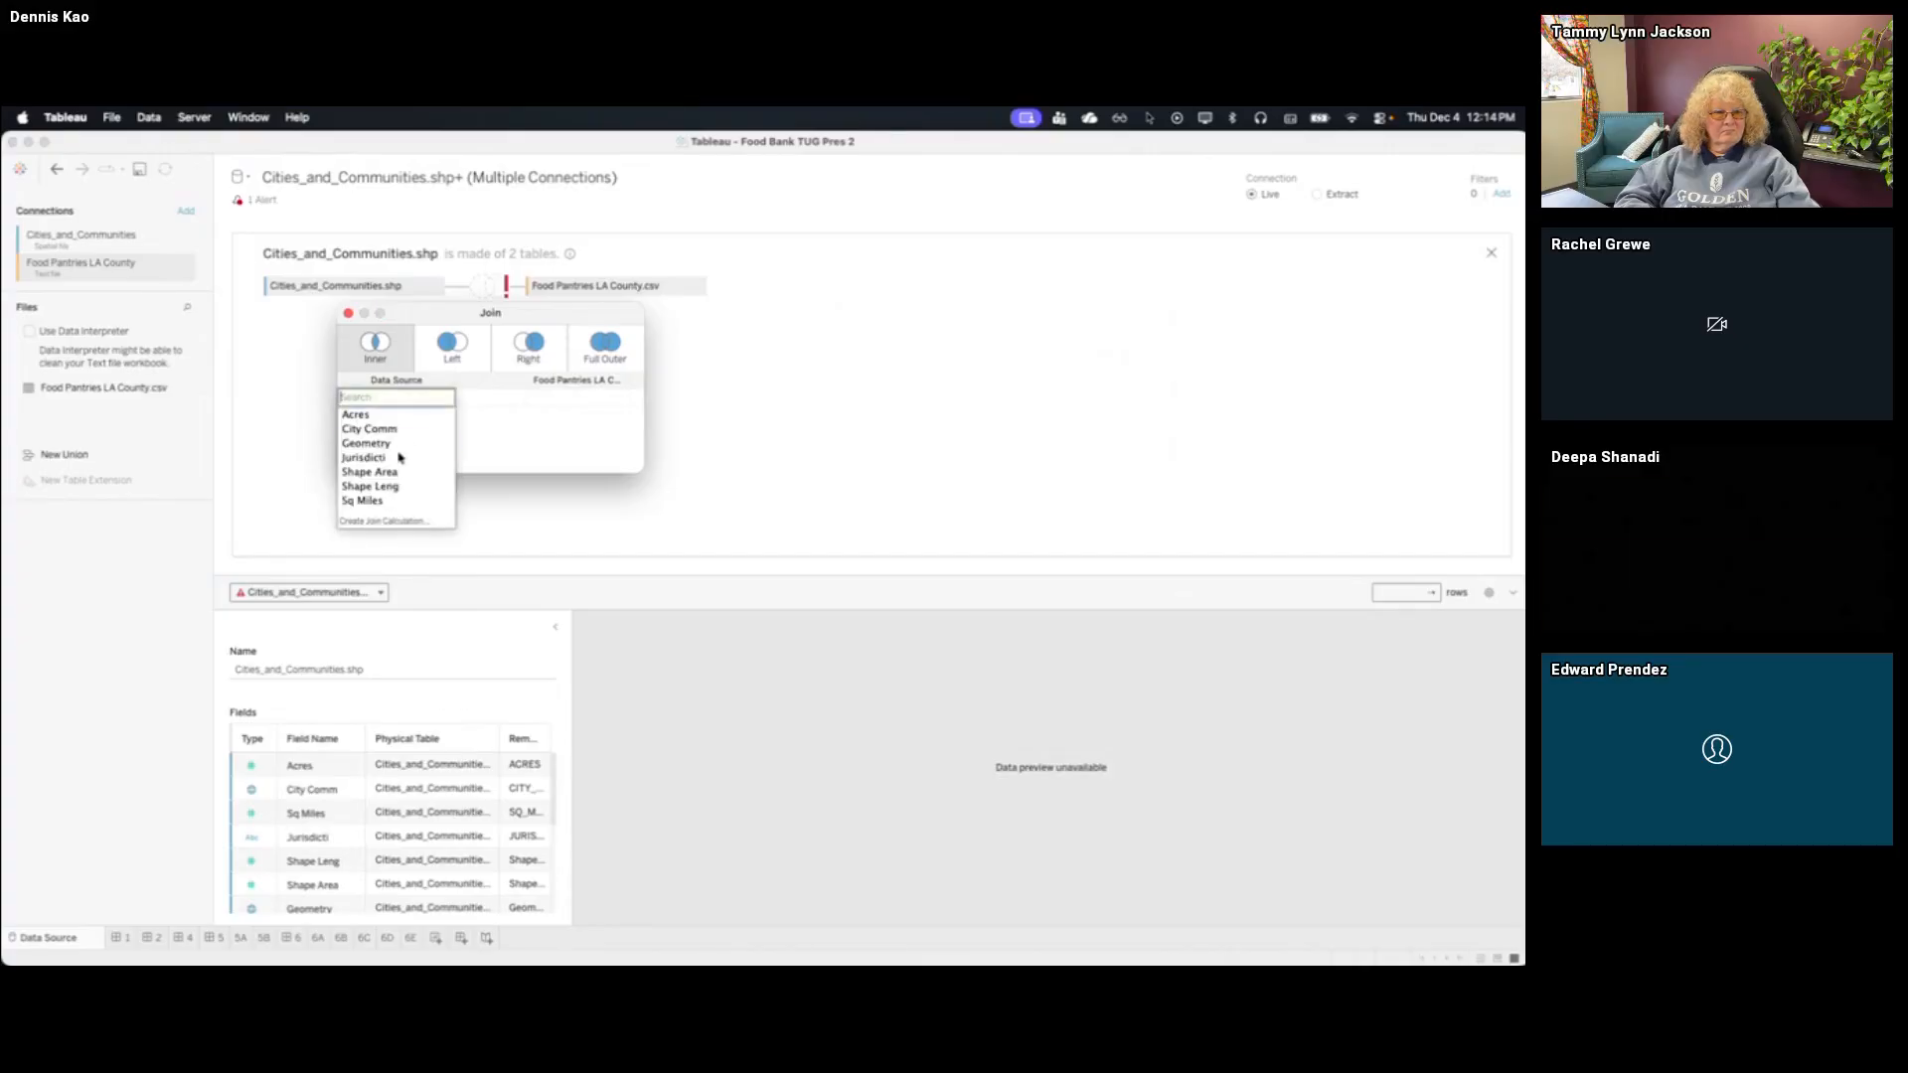
left_click(405, 443)
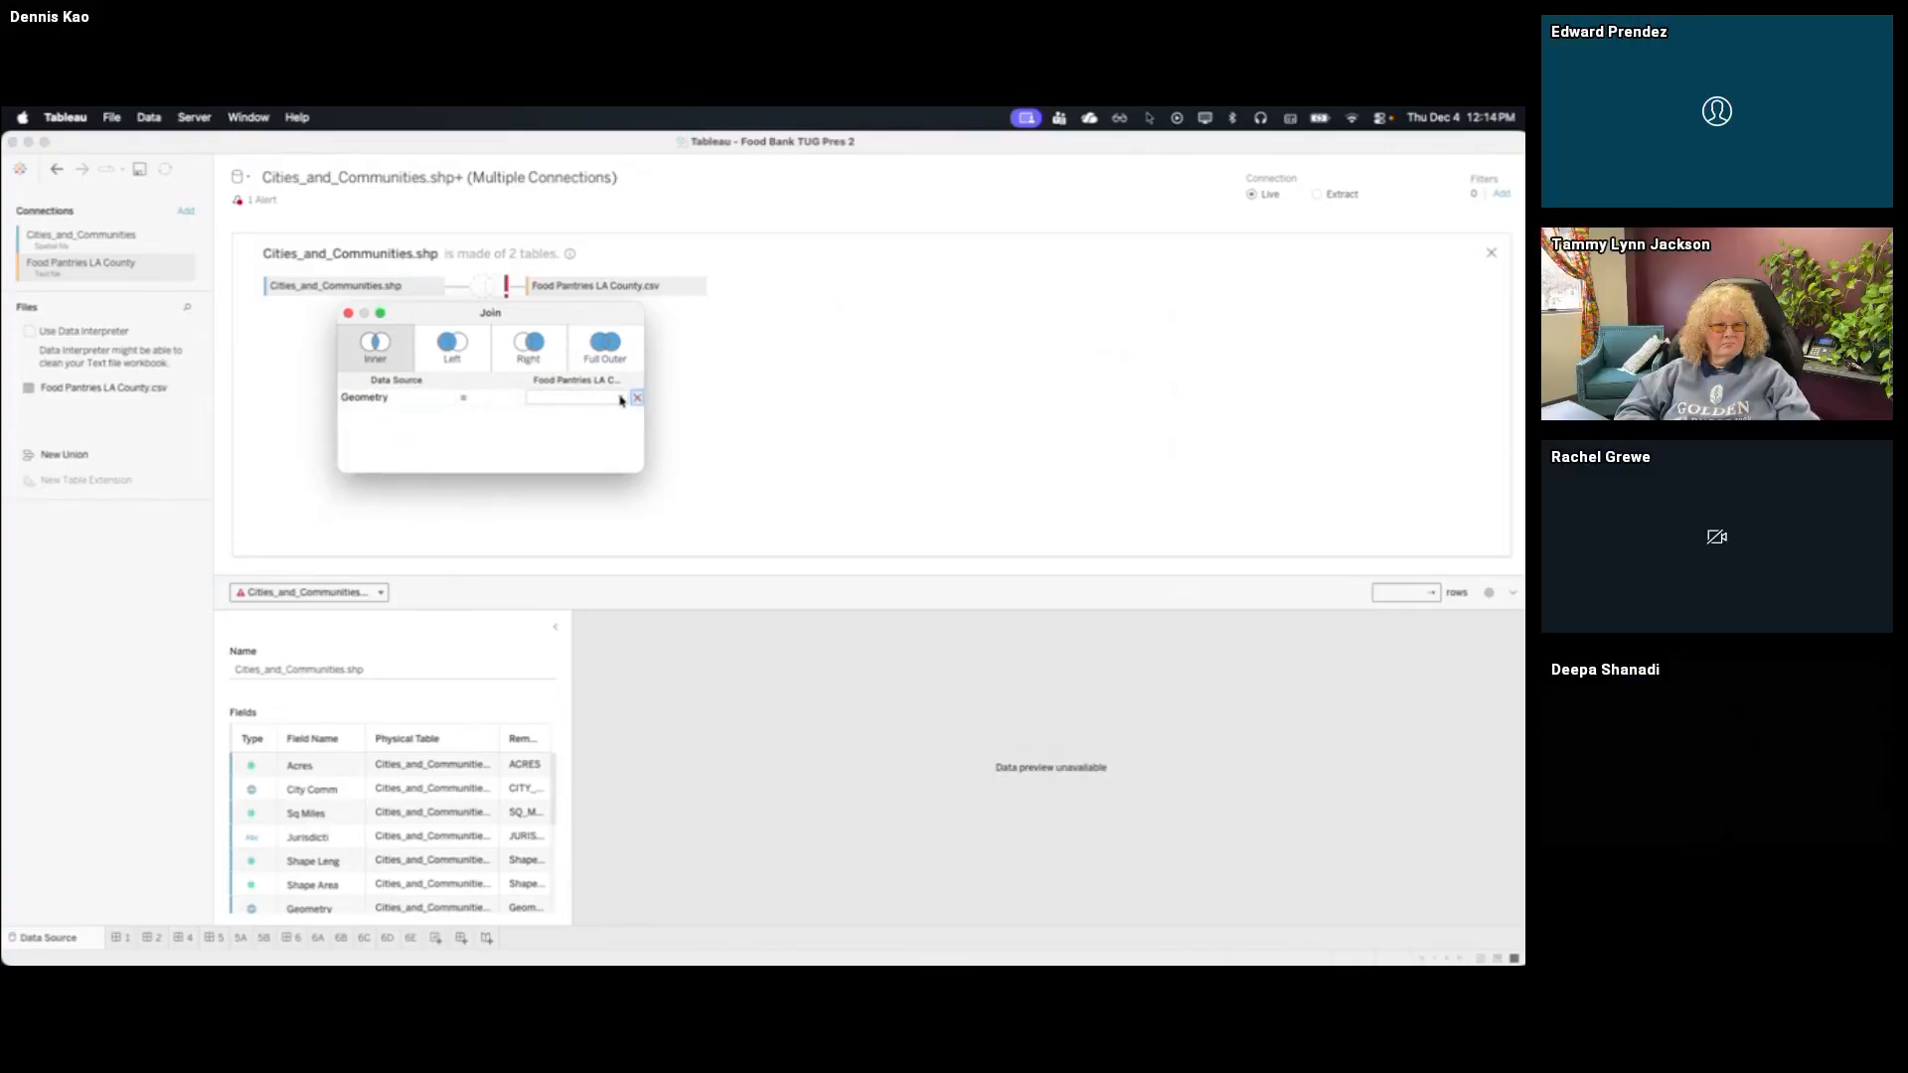
Create the join calculation makepoint([Y], [X]) for the Food Pantries side of the join clause
left_click(618, 399)
left_click(577, 537)
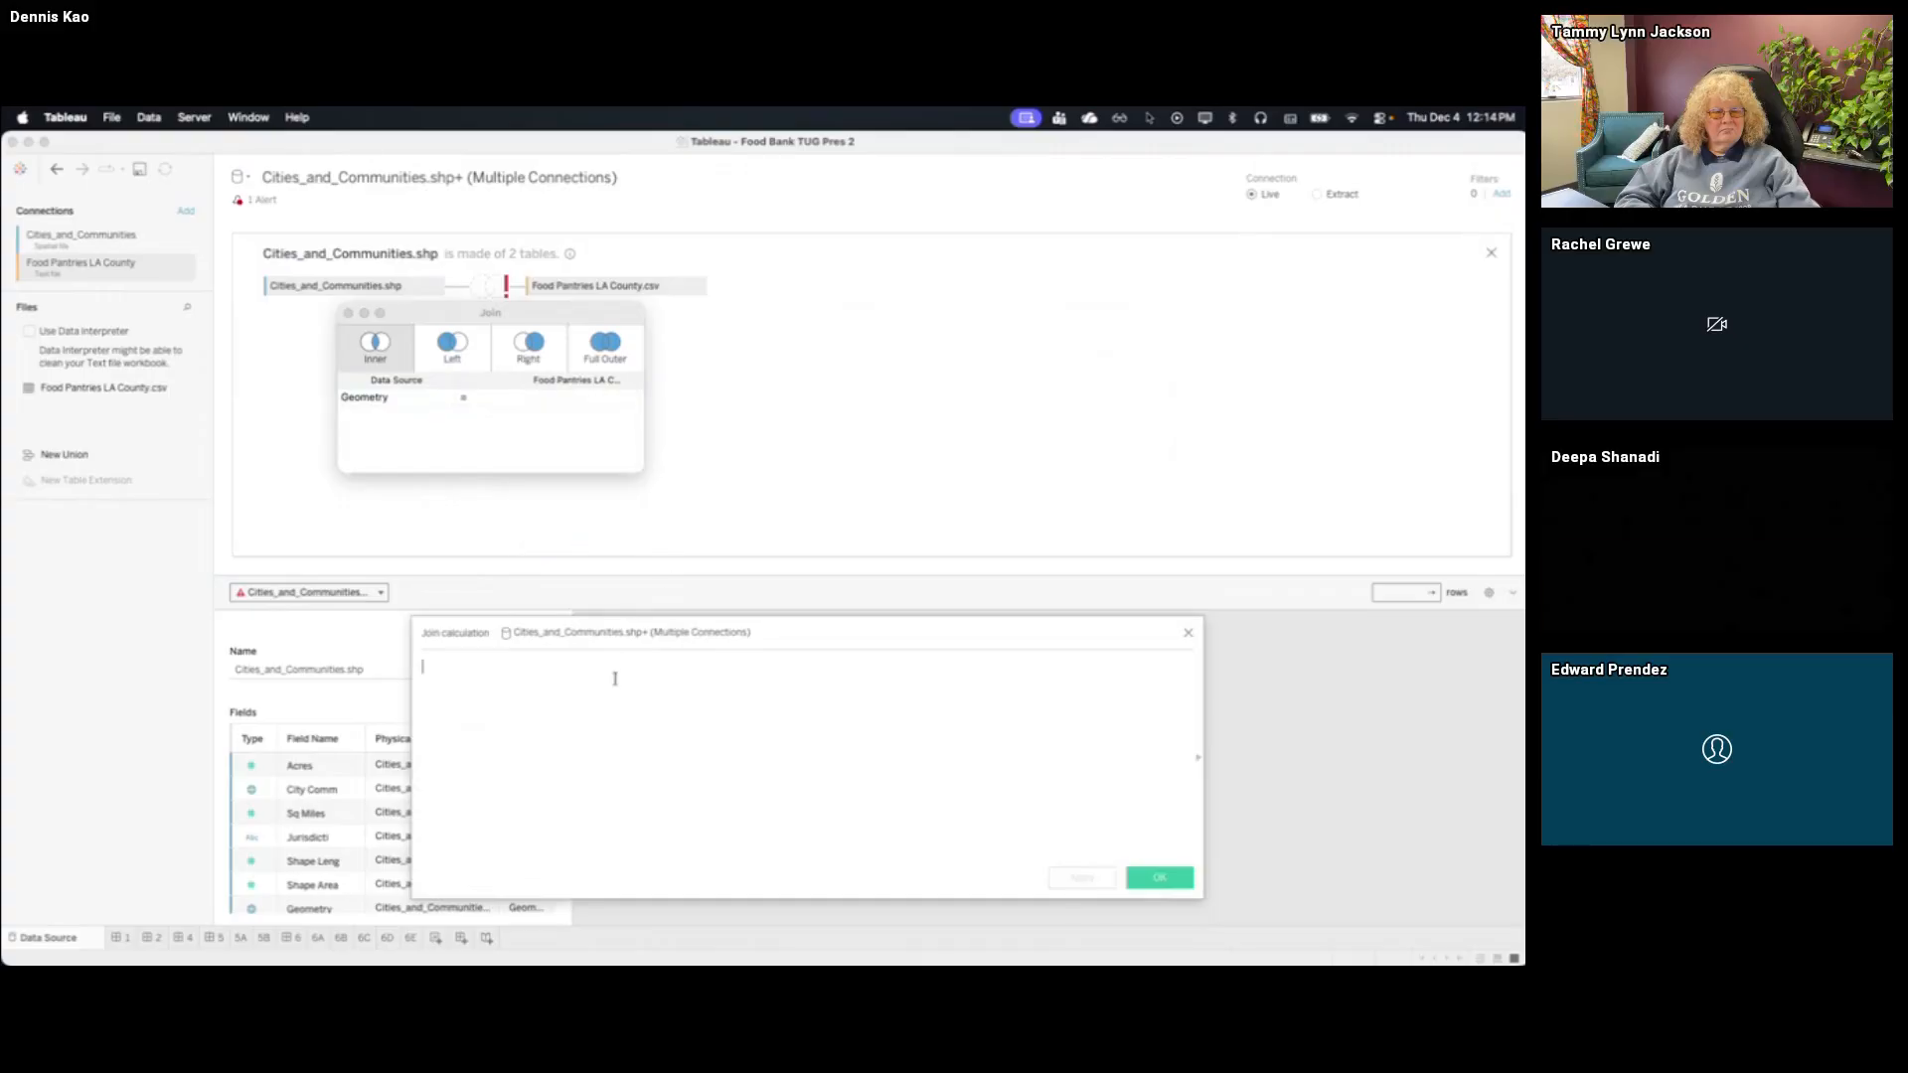
type("makepoint(")
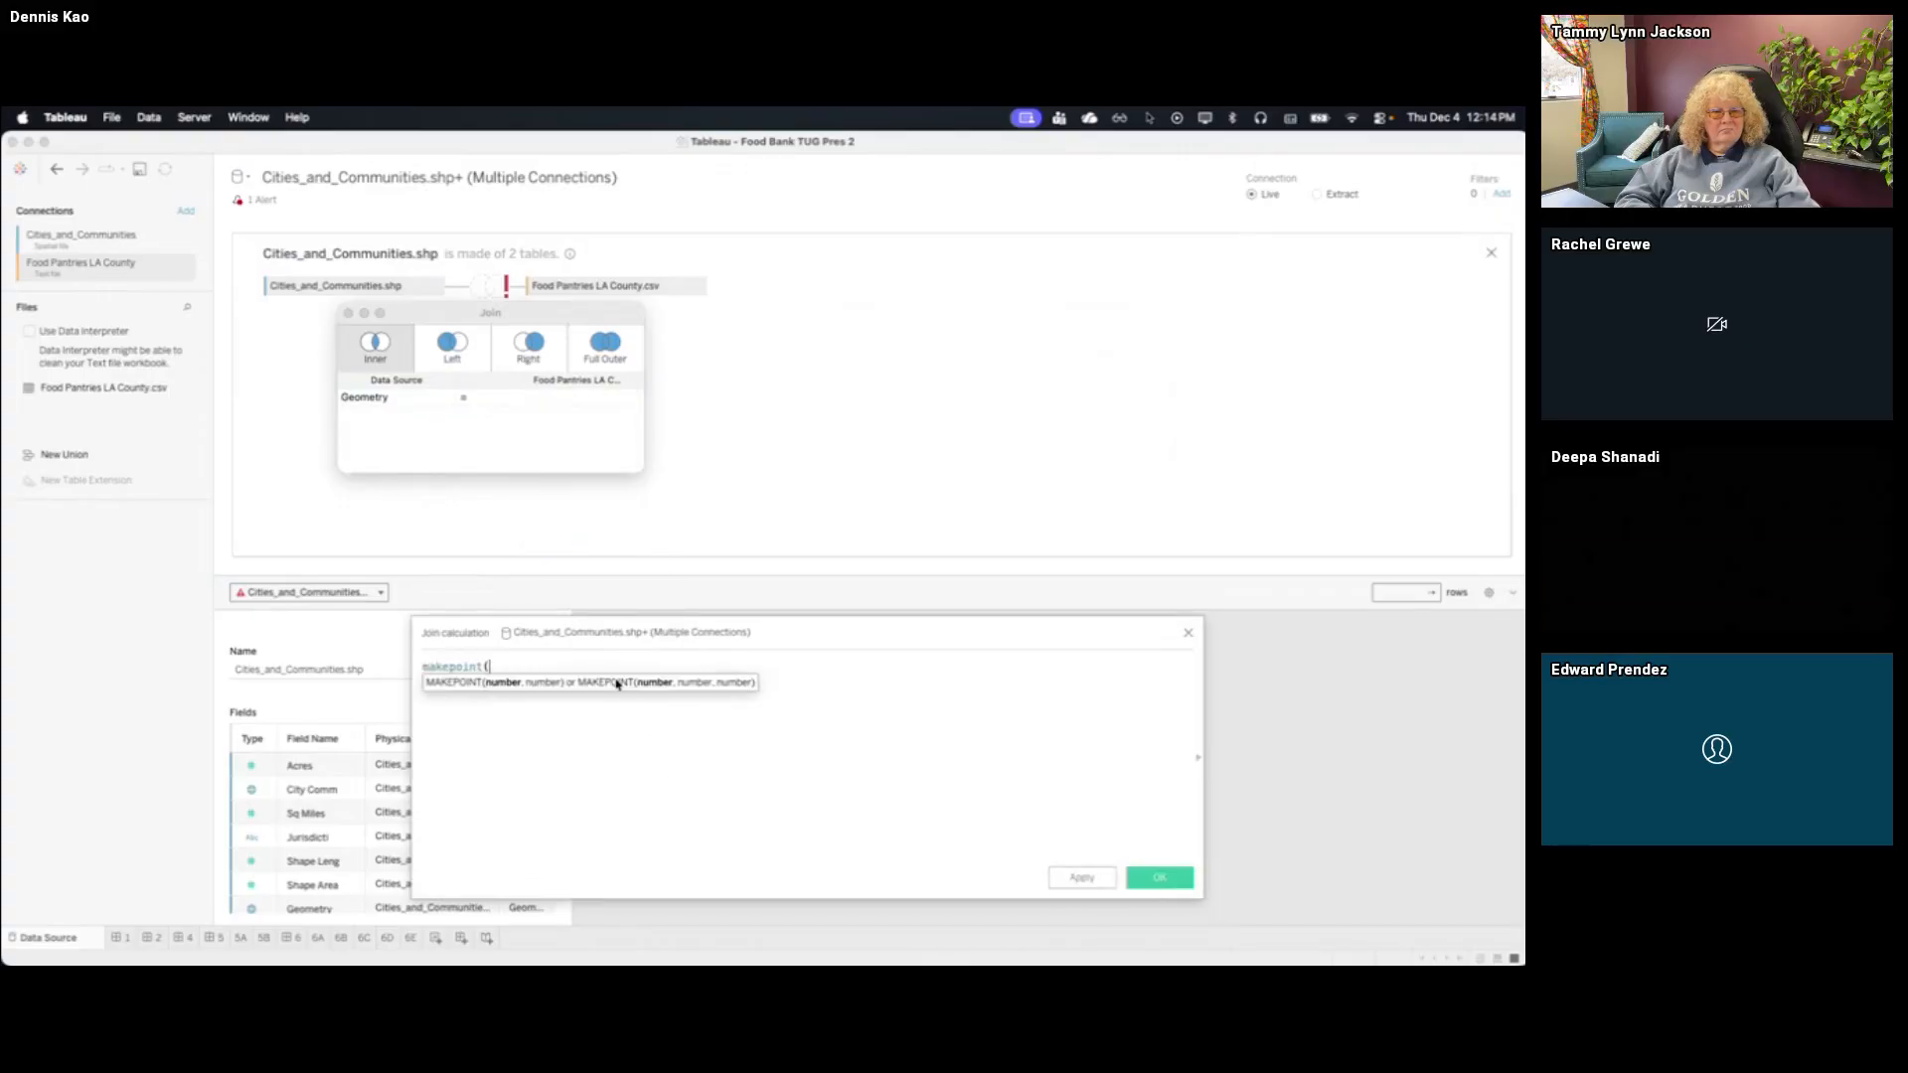
type("[Y], ")
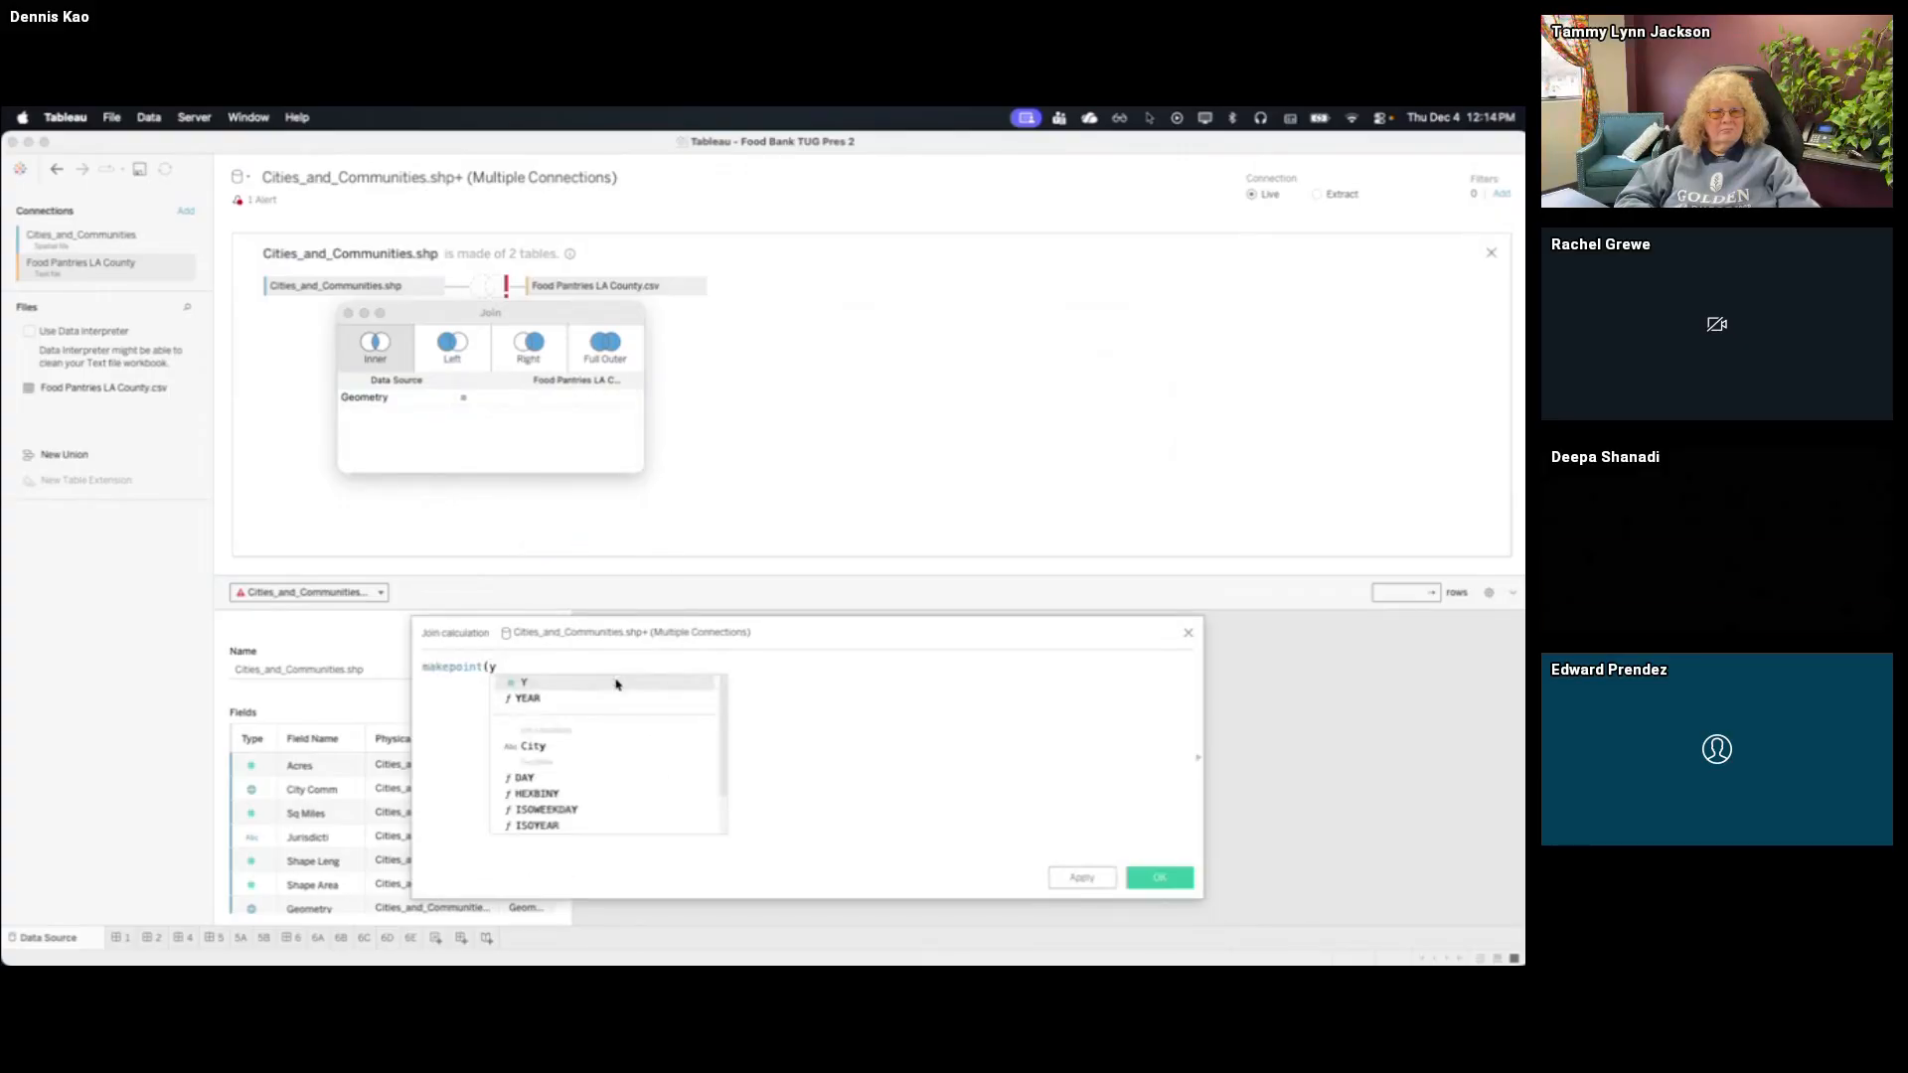
type("[X])")
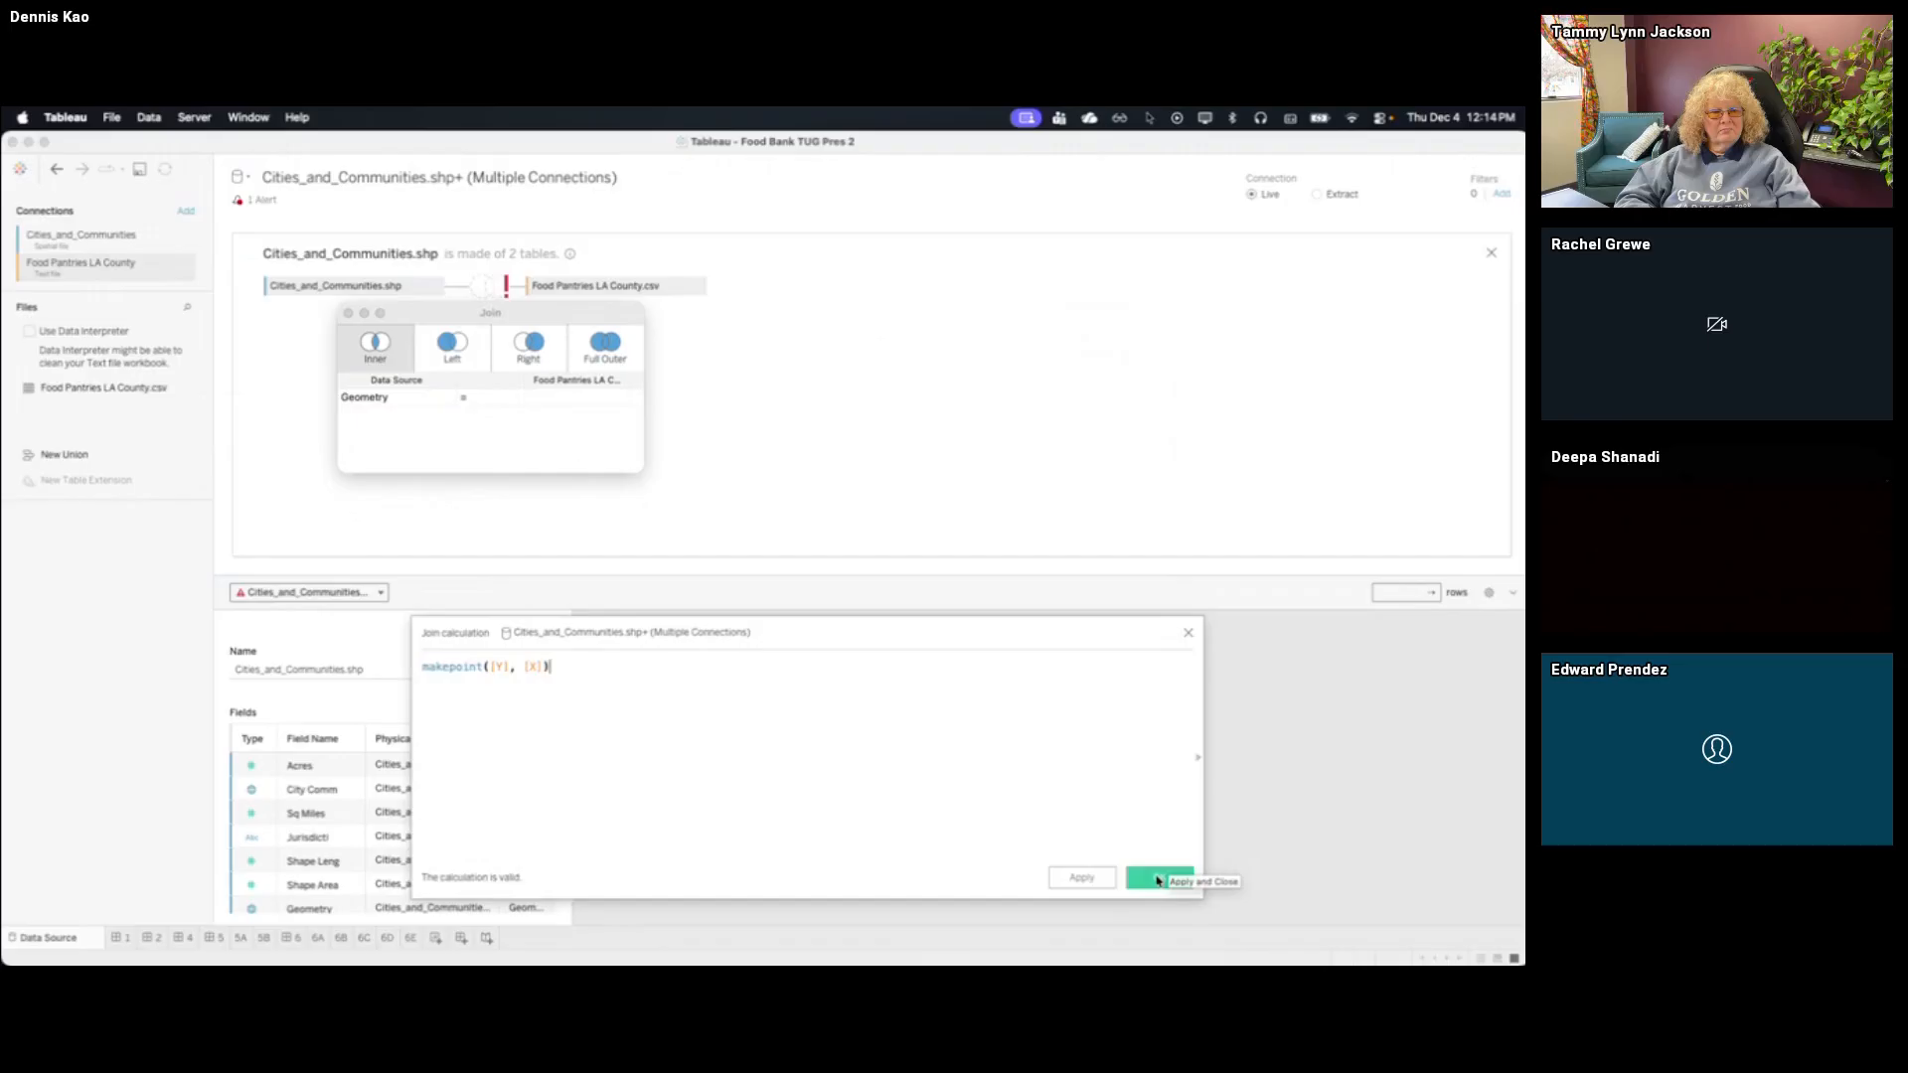
left_click(1157, 880)
Set the join clause's comparison to Intersects and the join type to Full Outer, and check the data preview
left_click(514, 402)
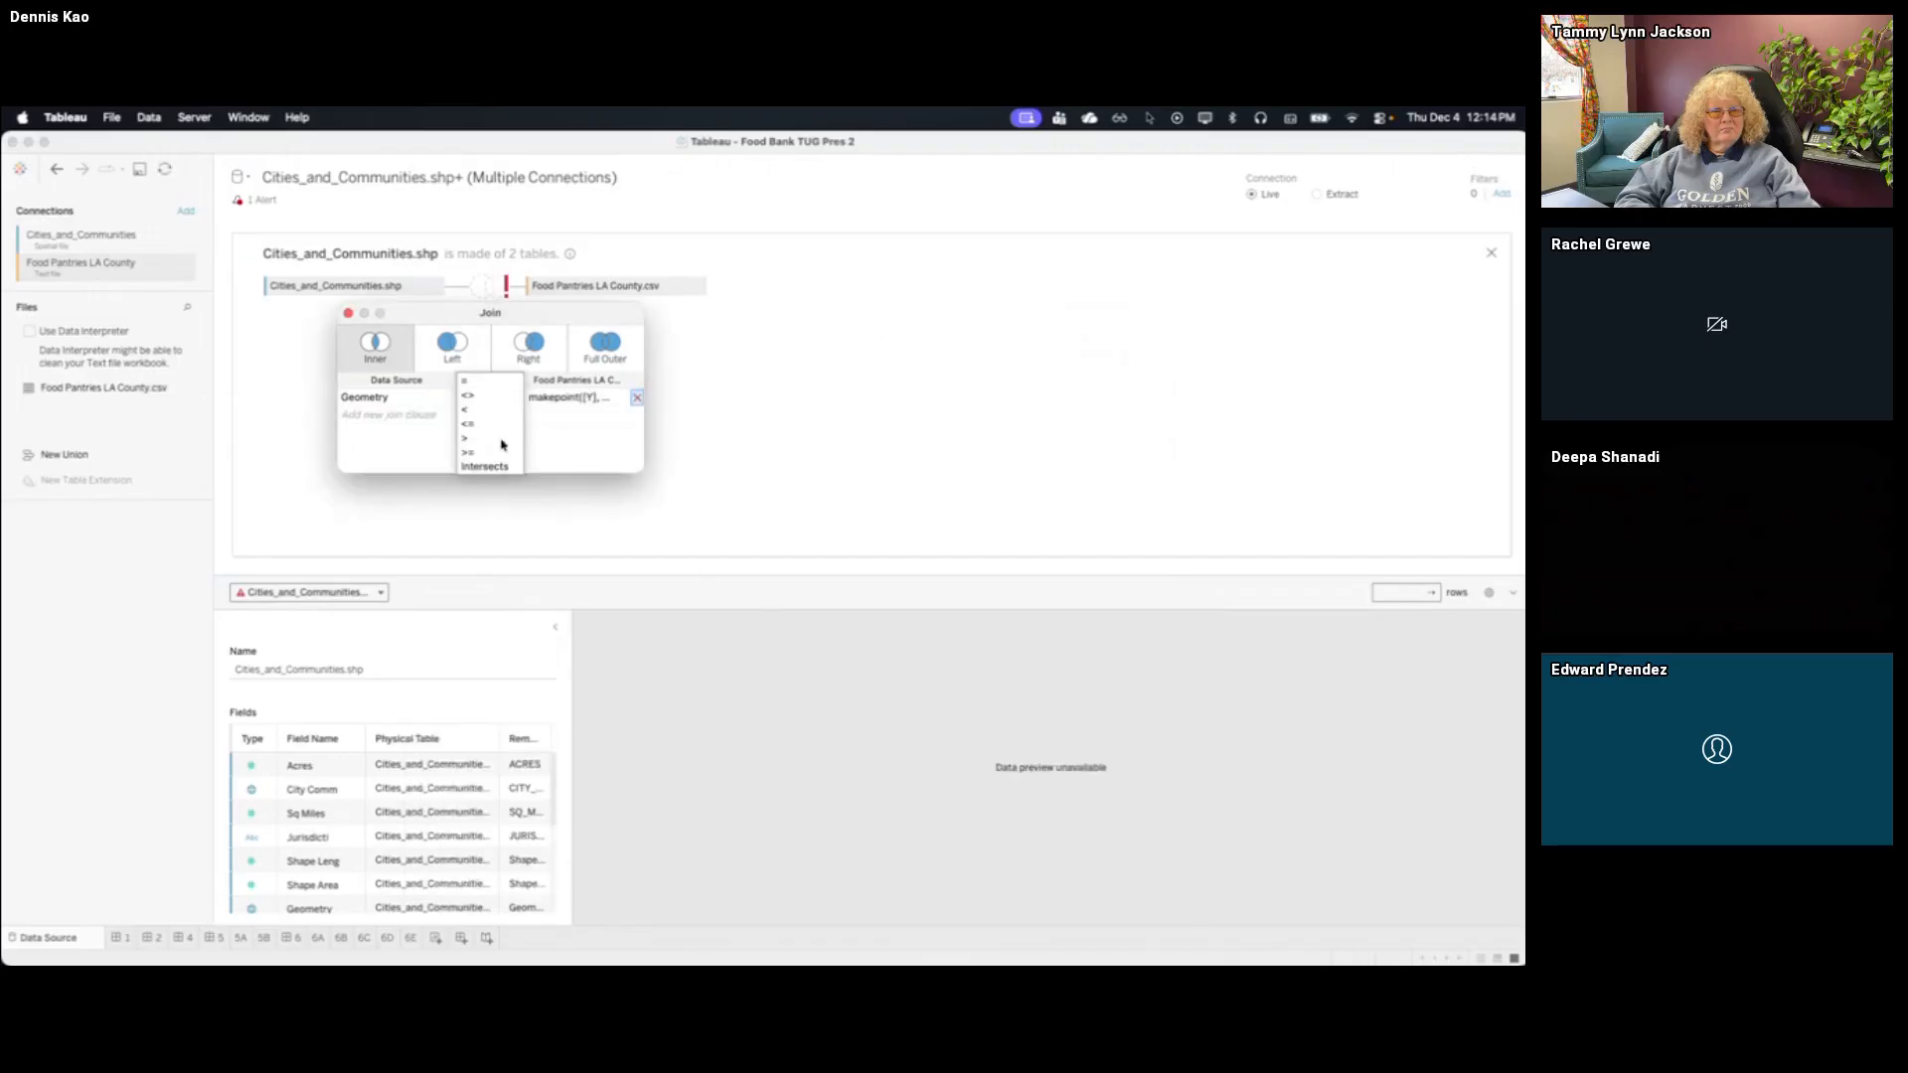
left_click(486, 466)
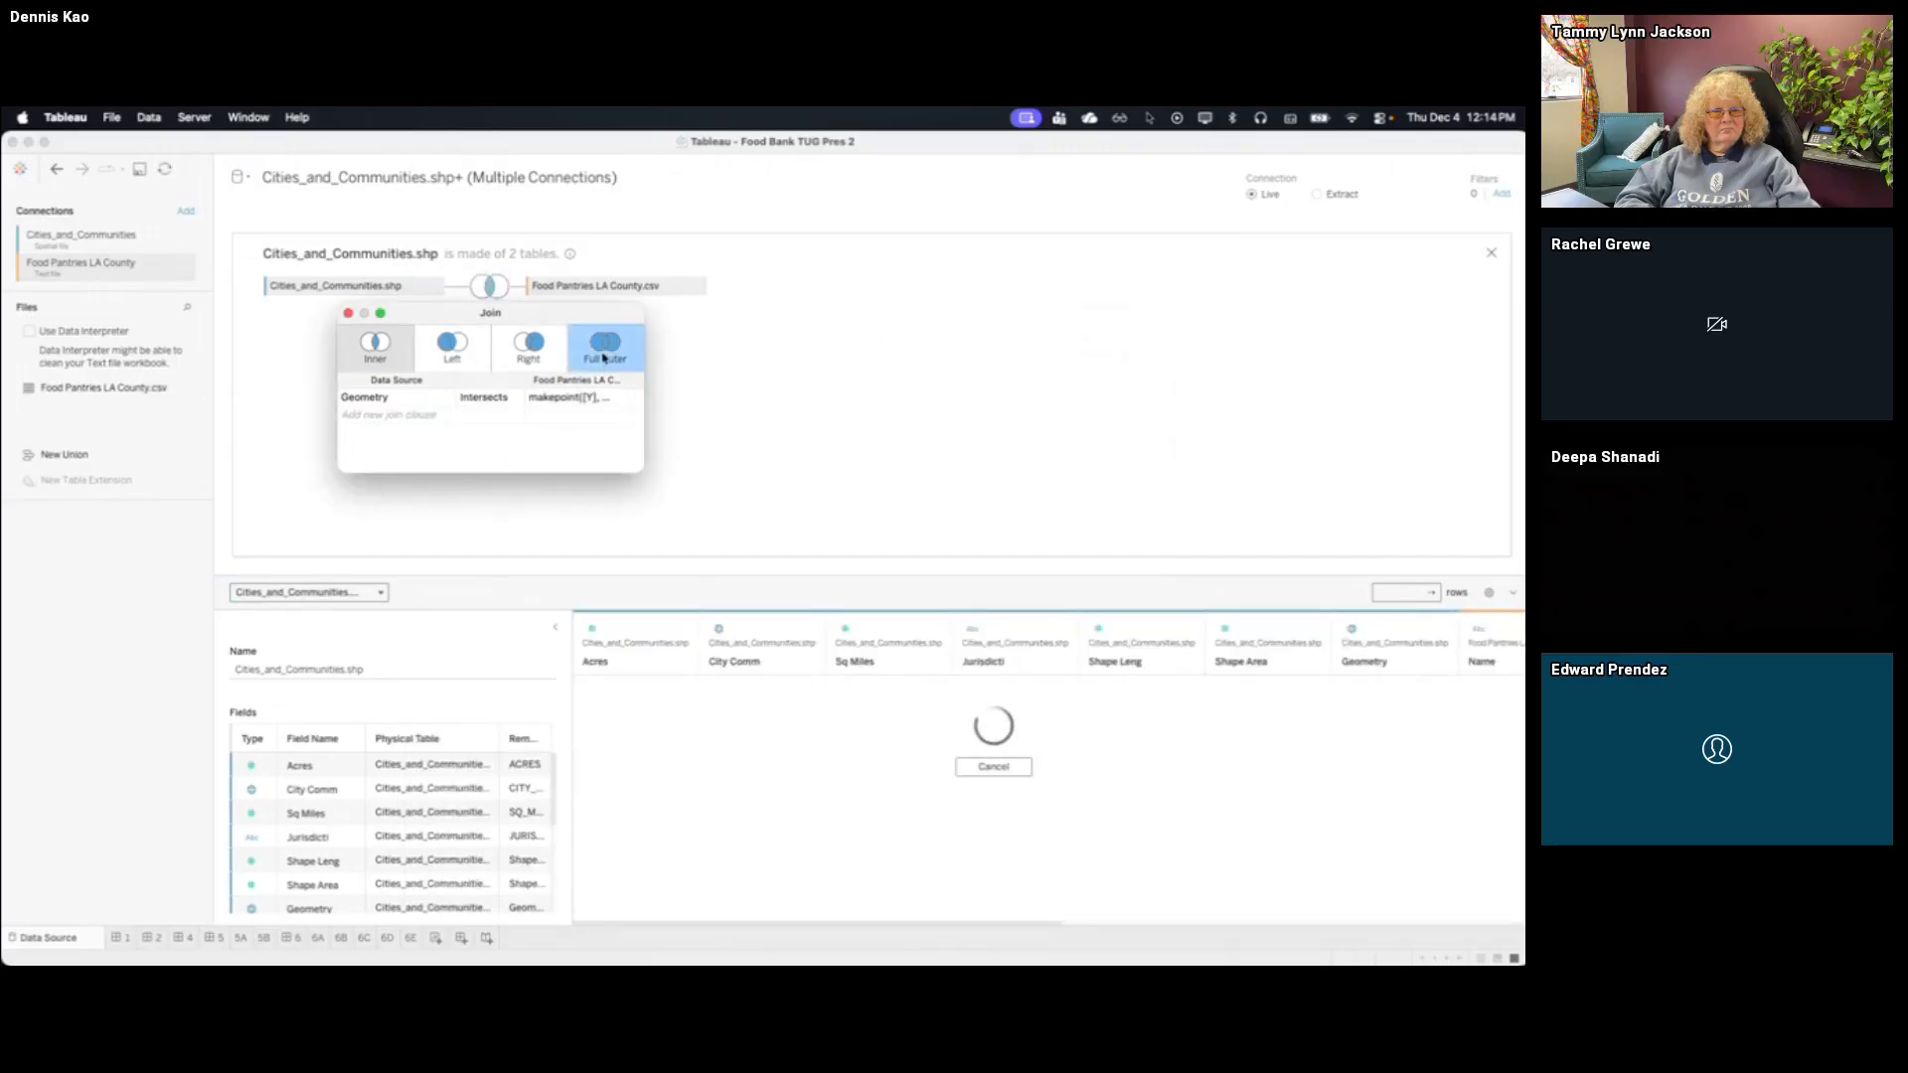
left_click(603, 356)
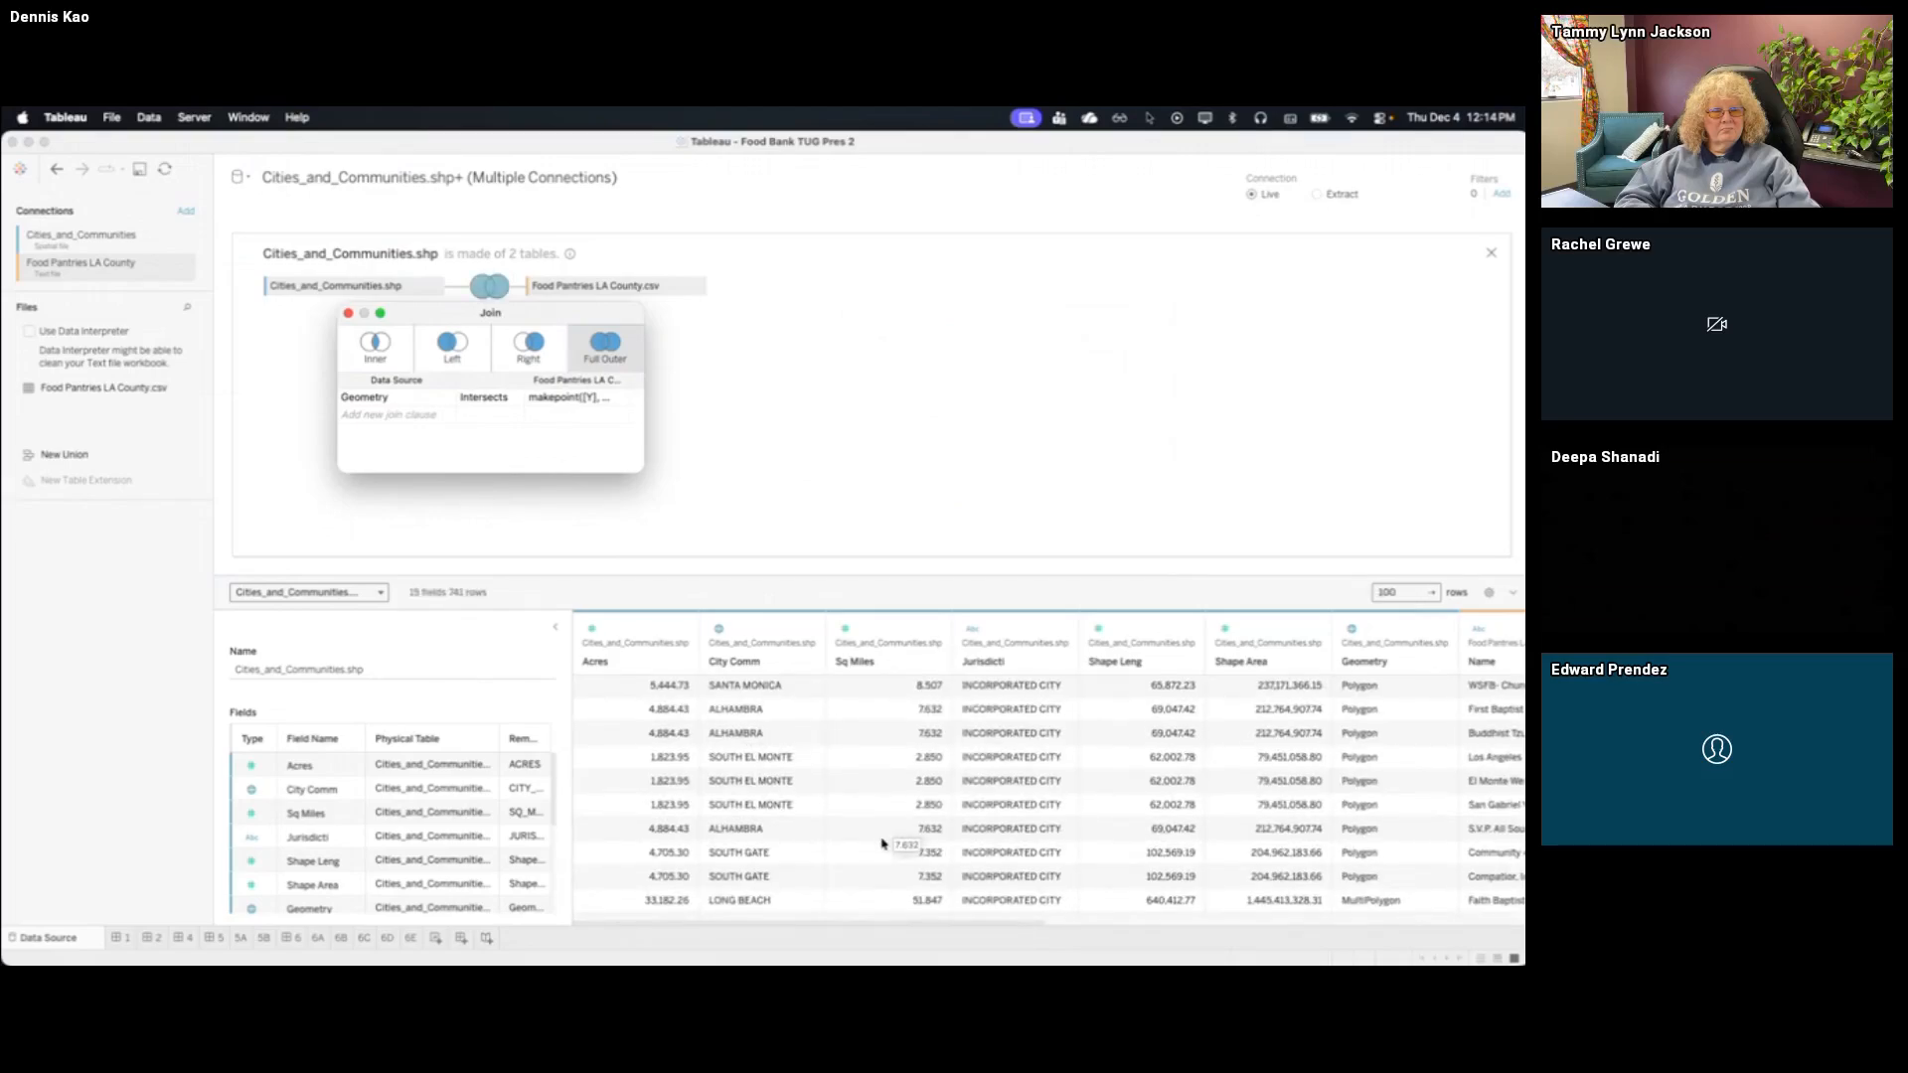
scroll(881, 844, "right", 1)
Map the Cities_and_Communities Geometry field on sheet 5A
left_click(240, 938)
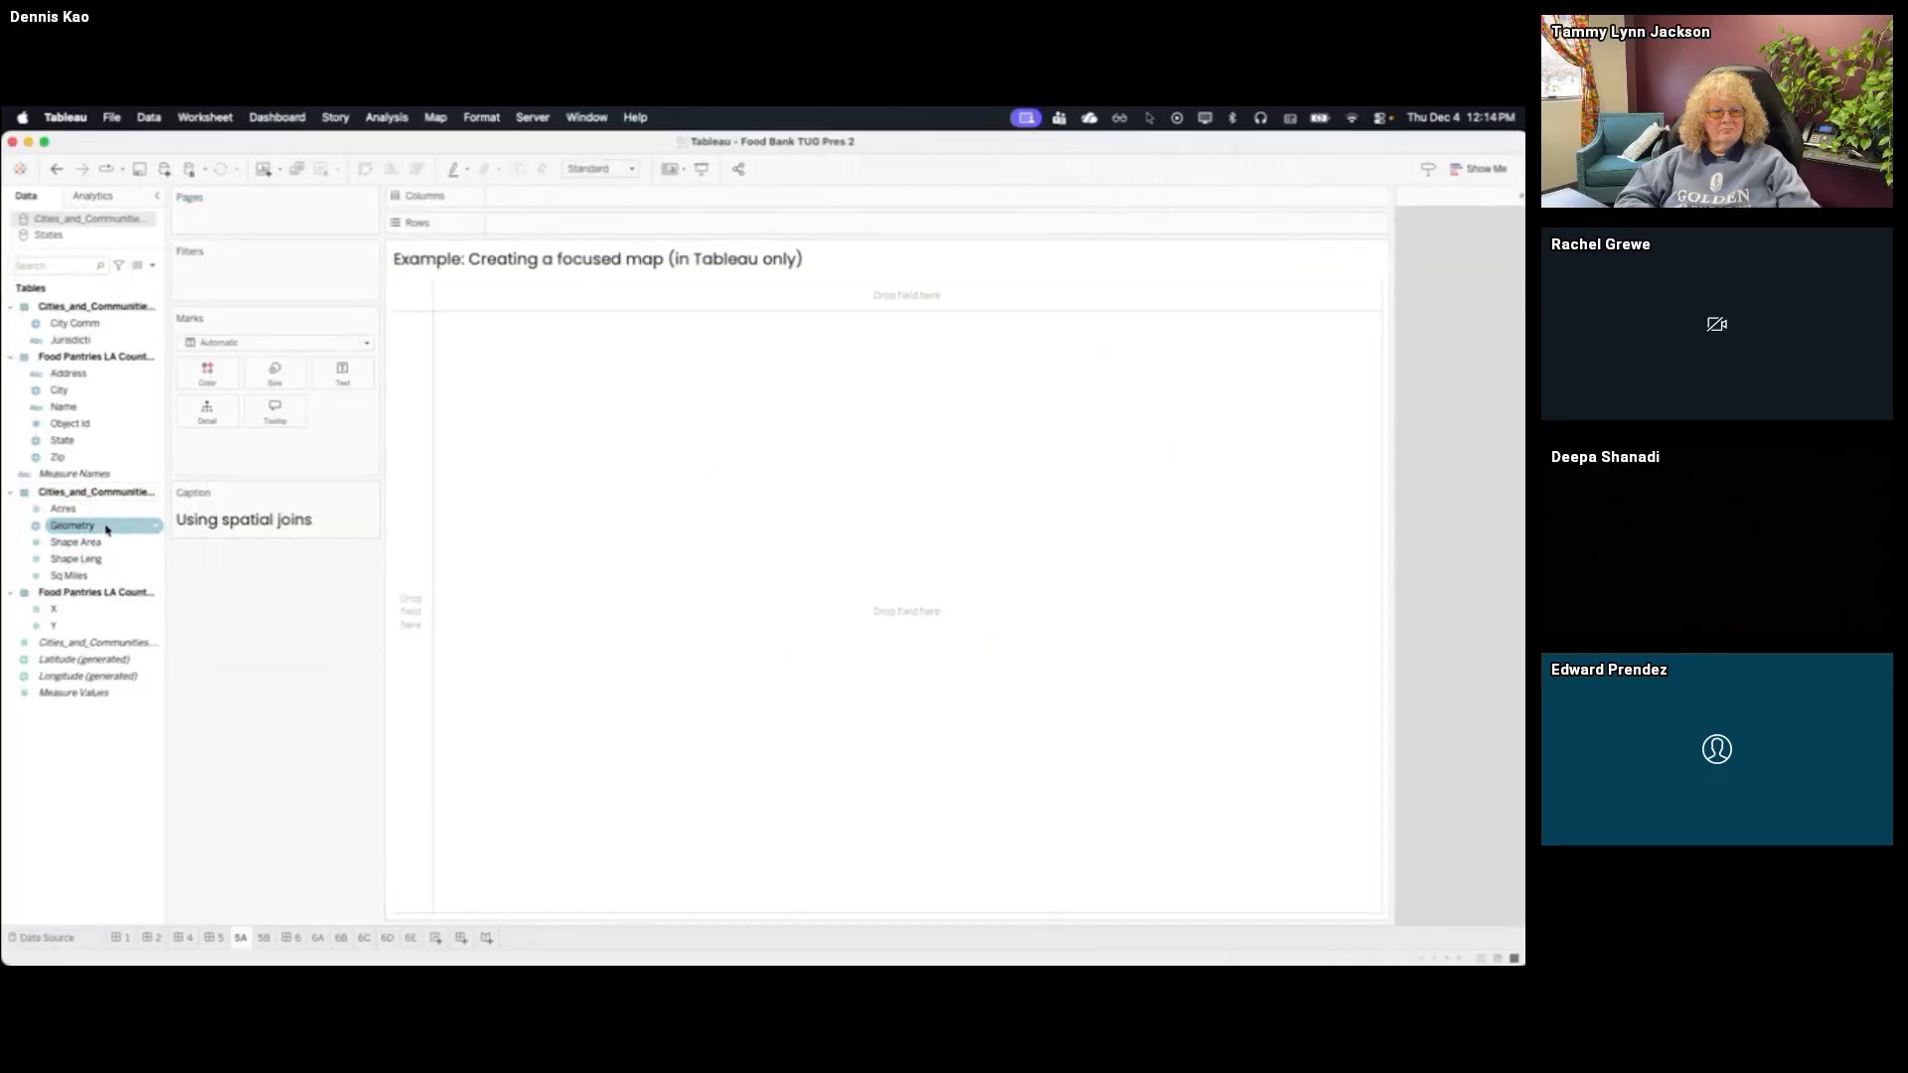
left_click_drag(94, 529, 608, 494)
left_click_drag(386, 752, 341, 751)
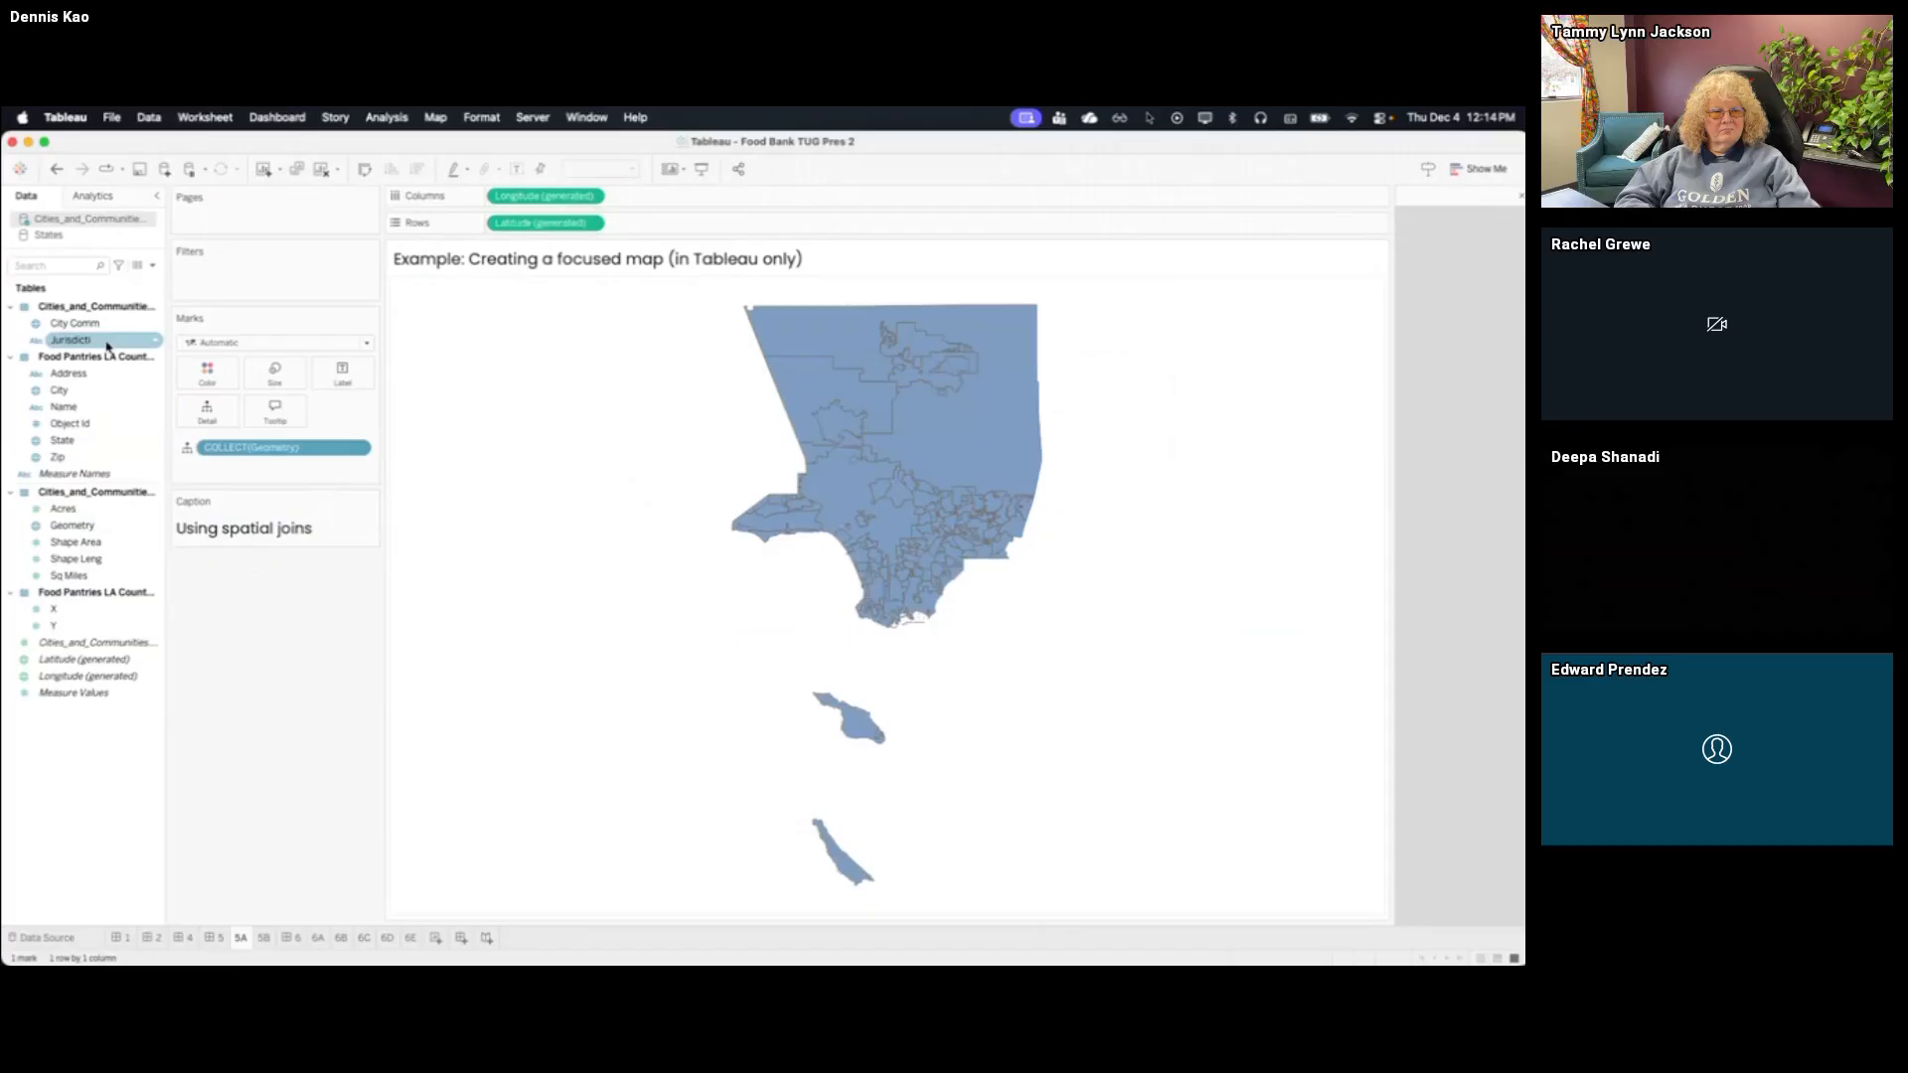
Filter the map by City Comm to LONG BEACH only
left_click_drag(99, 326, 599, 345)
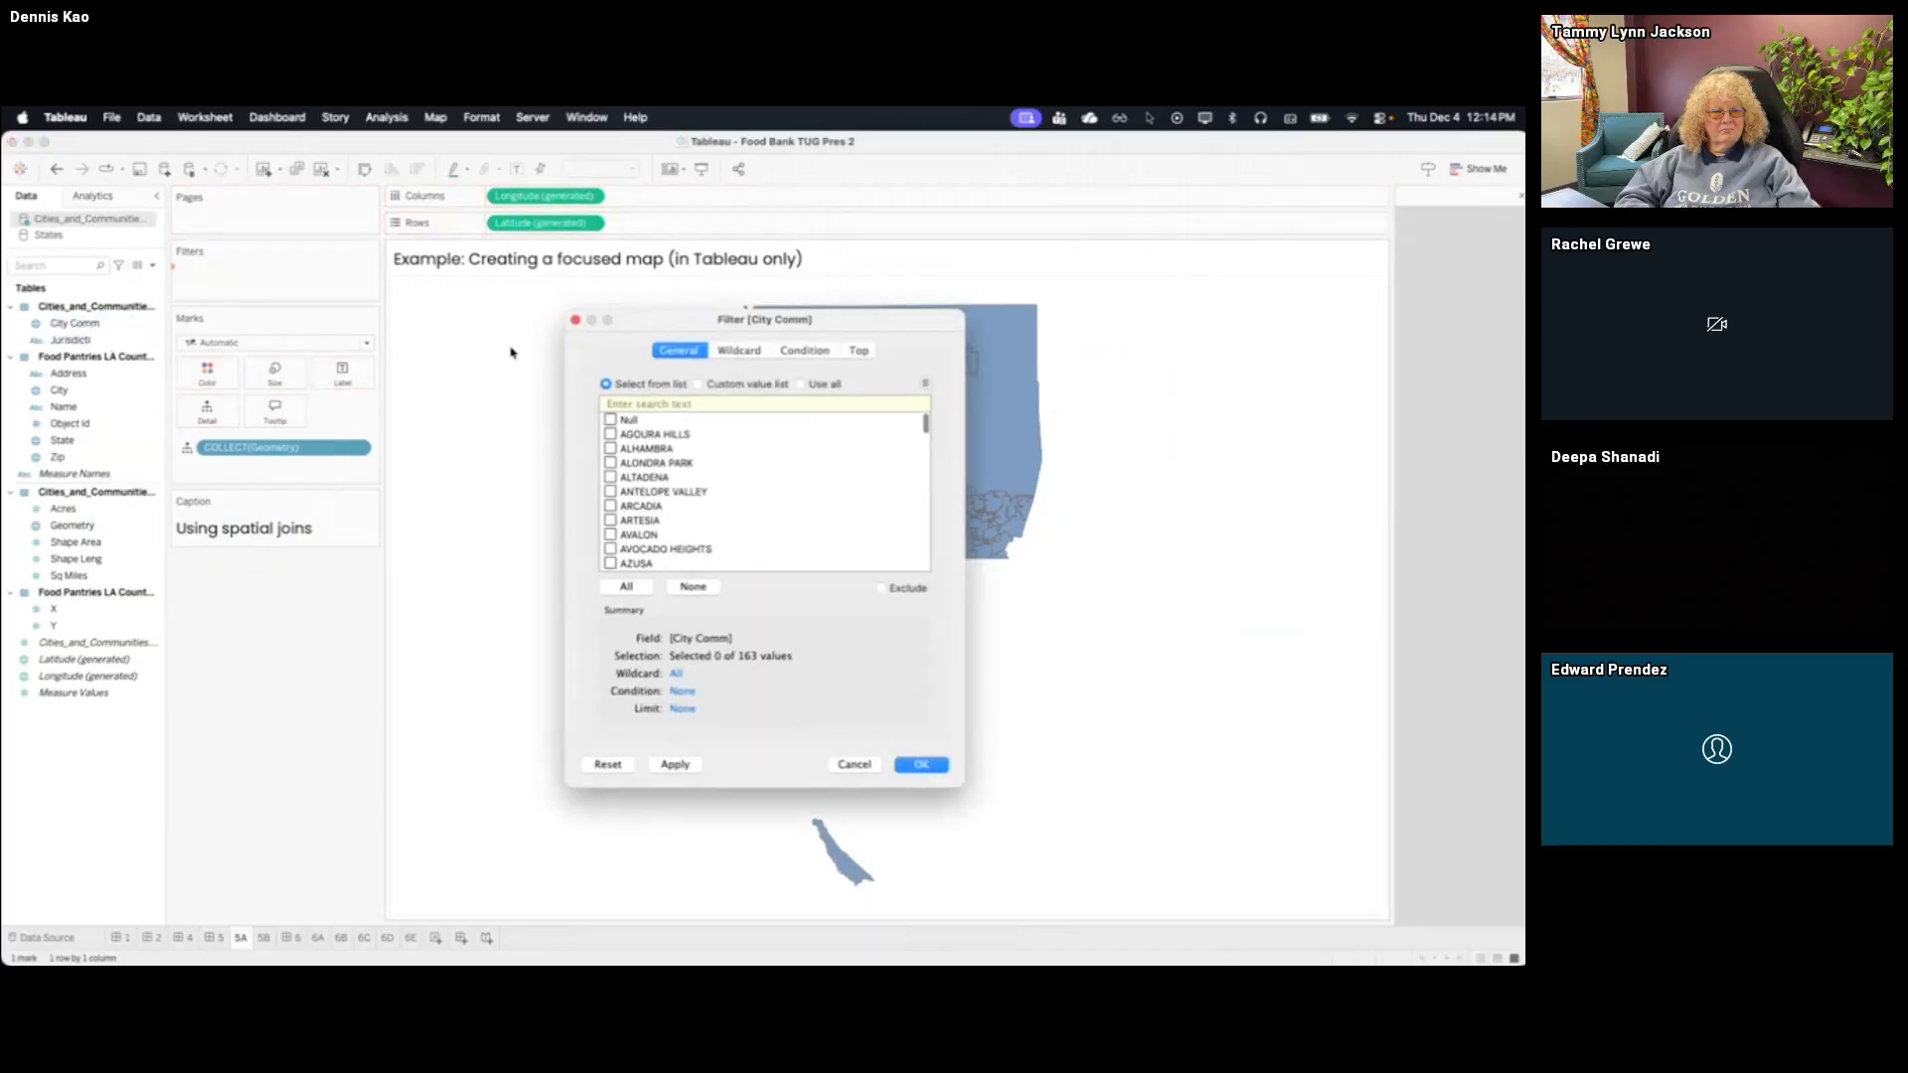
type("long")
left_click(613, 421)
left_click(921, 764)
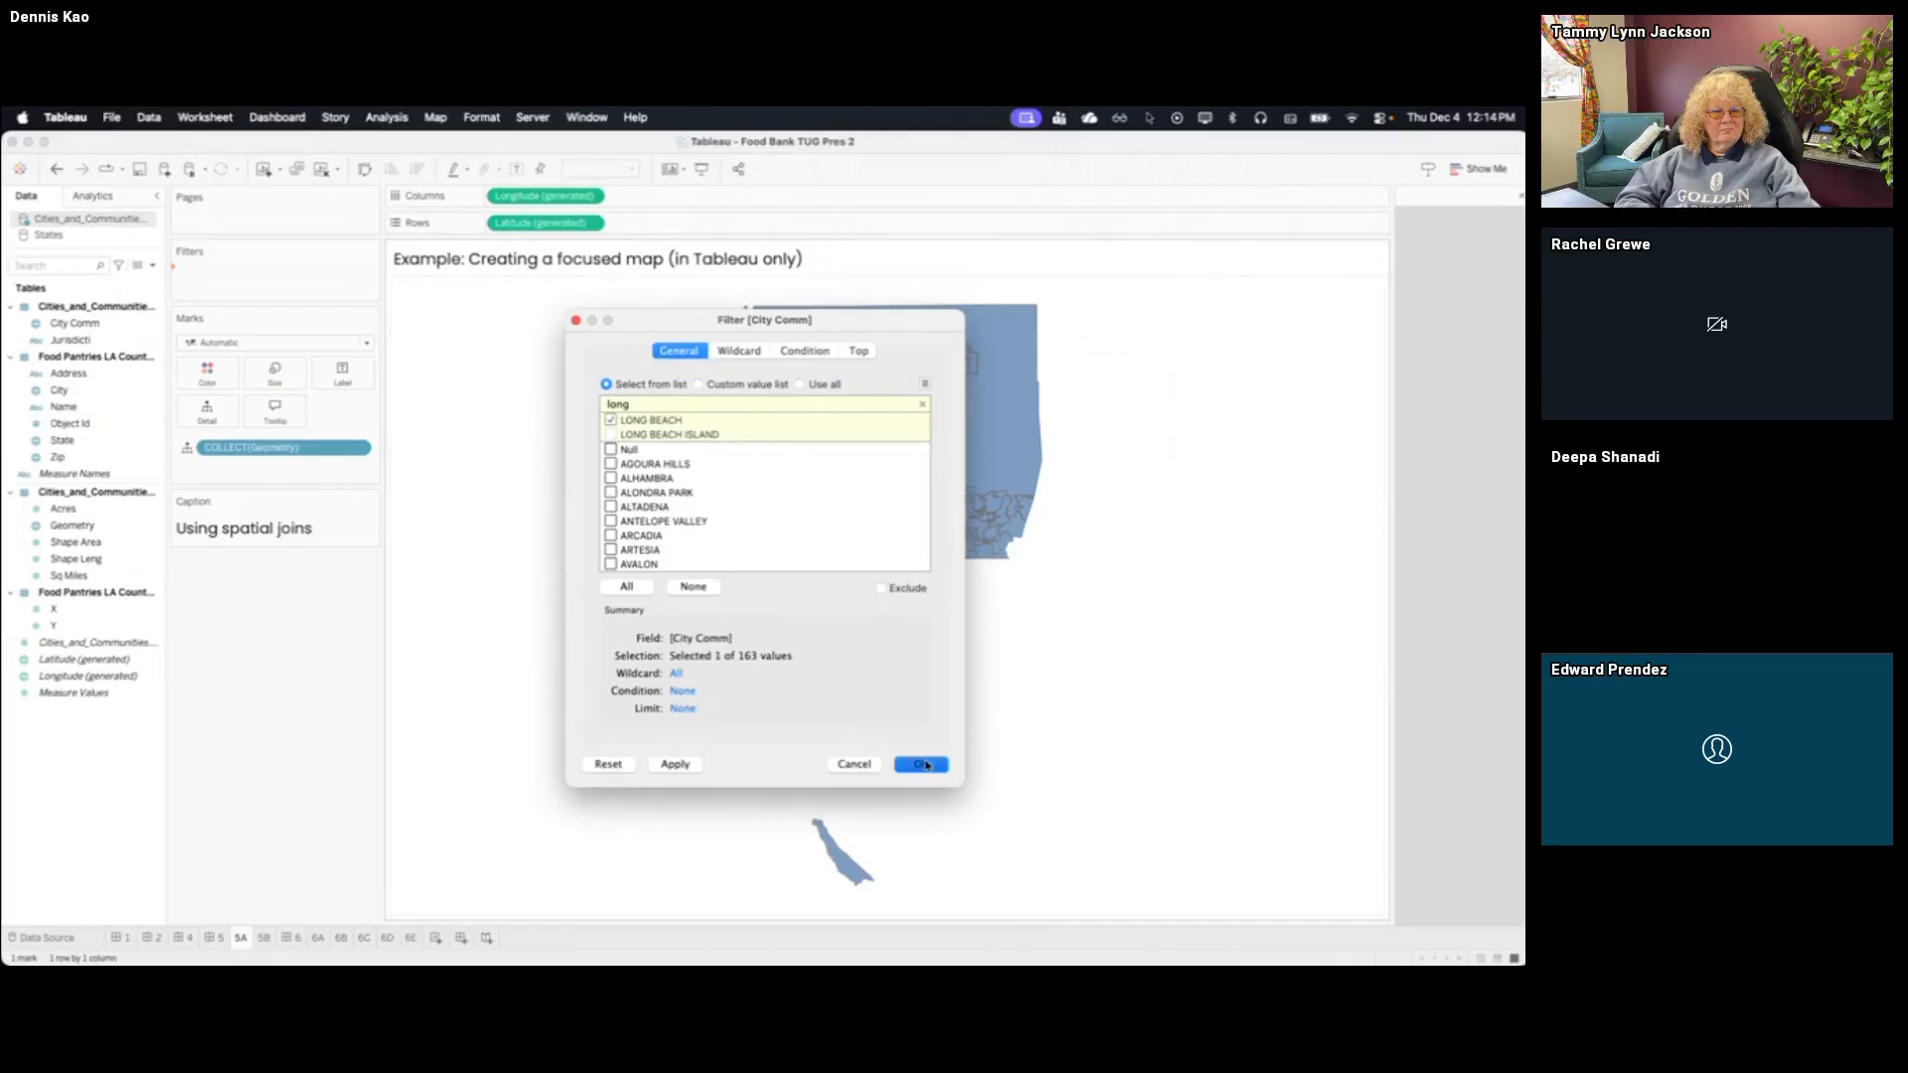
Start a new calculated field in the Cities_and_Communities data source and name it Food pantry locations
left_click(100, 339)
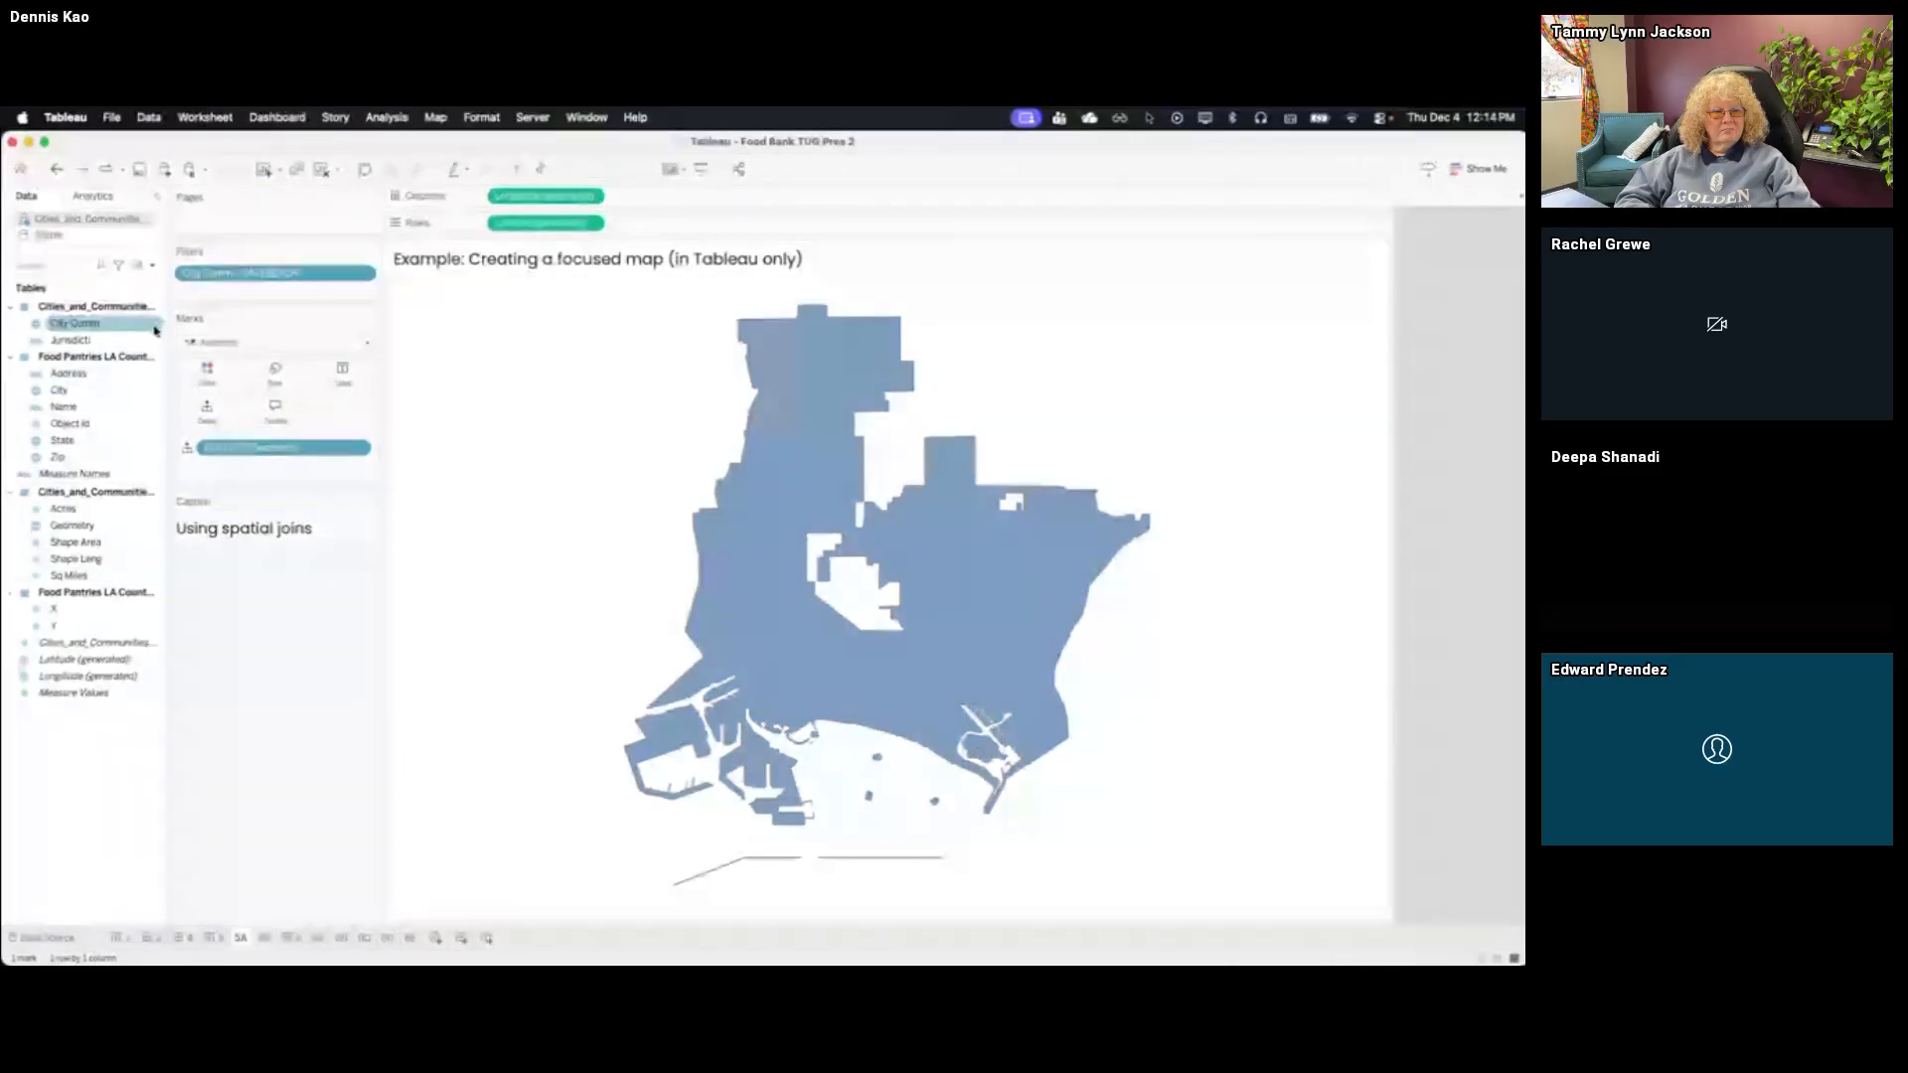
left_click(151, 264)
left_click(147, 283)
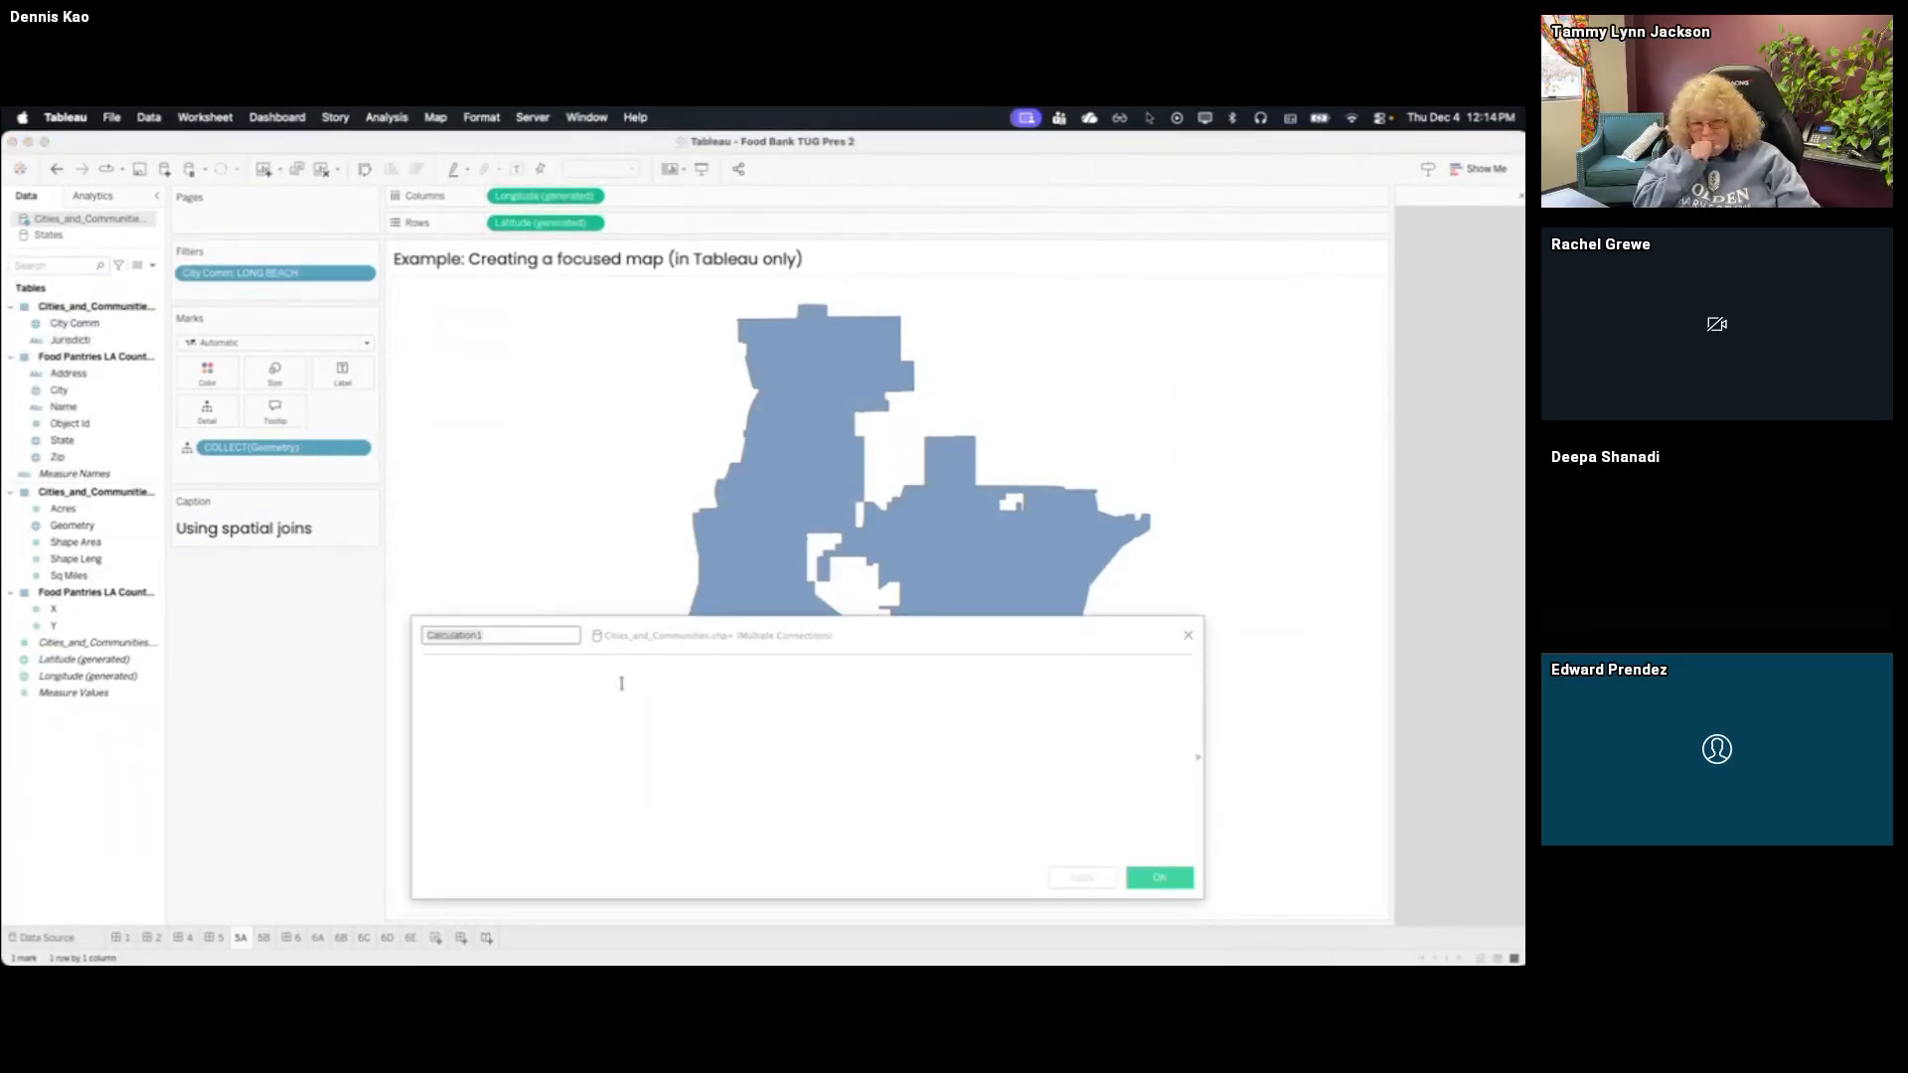
type("Food pantry")
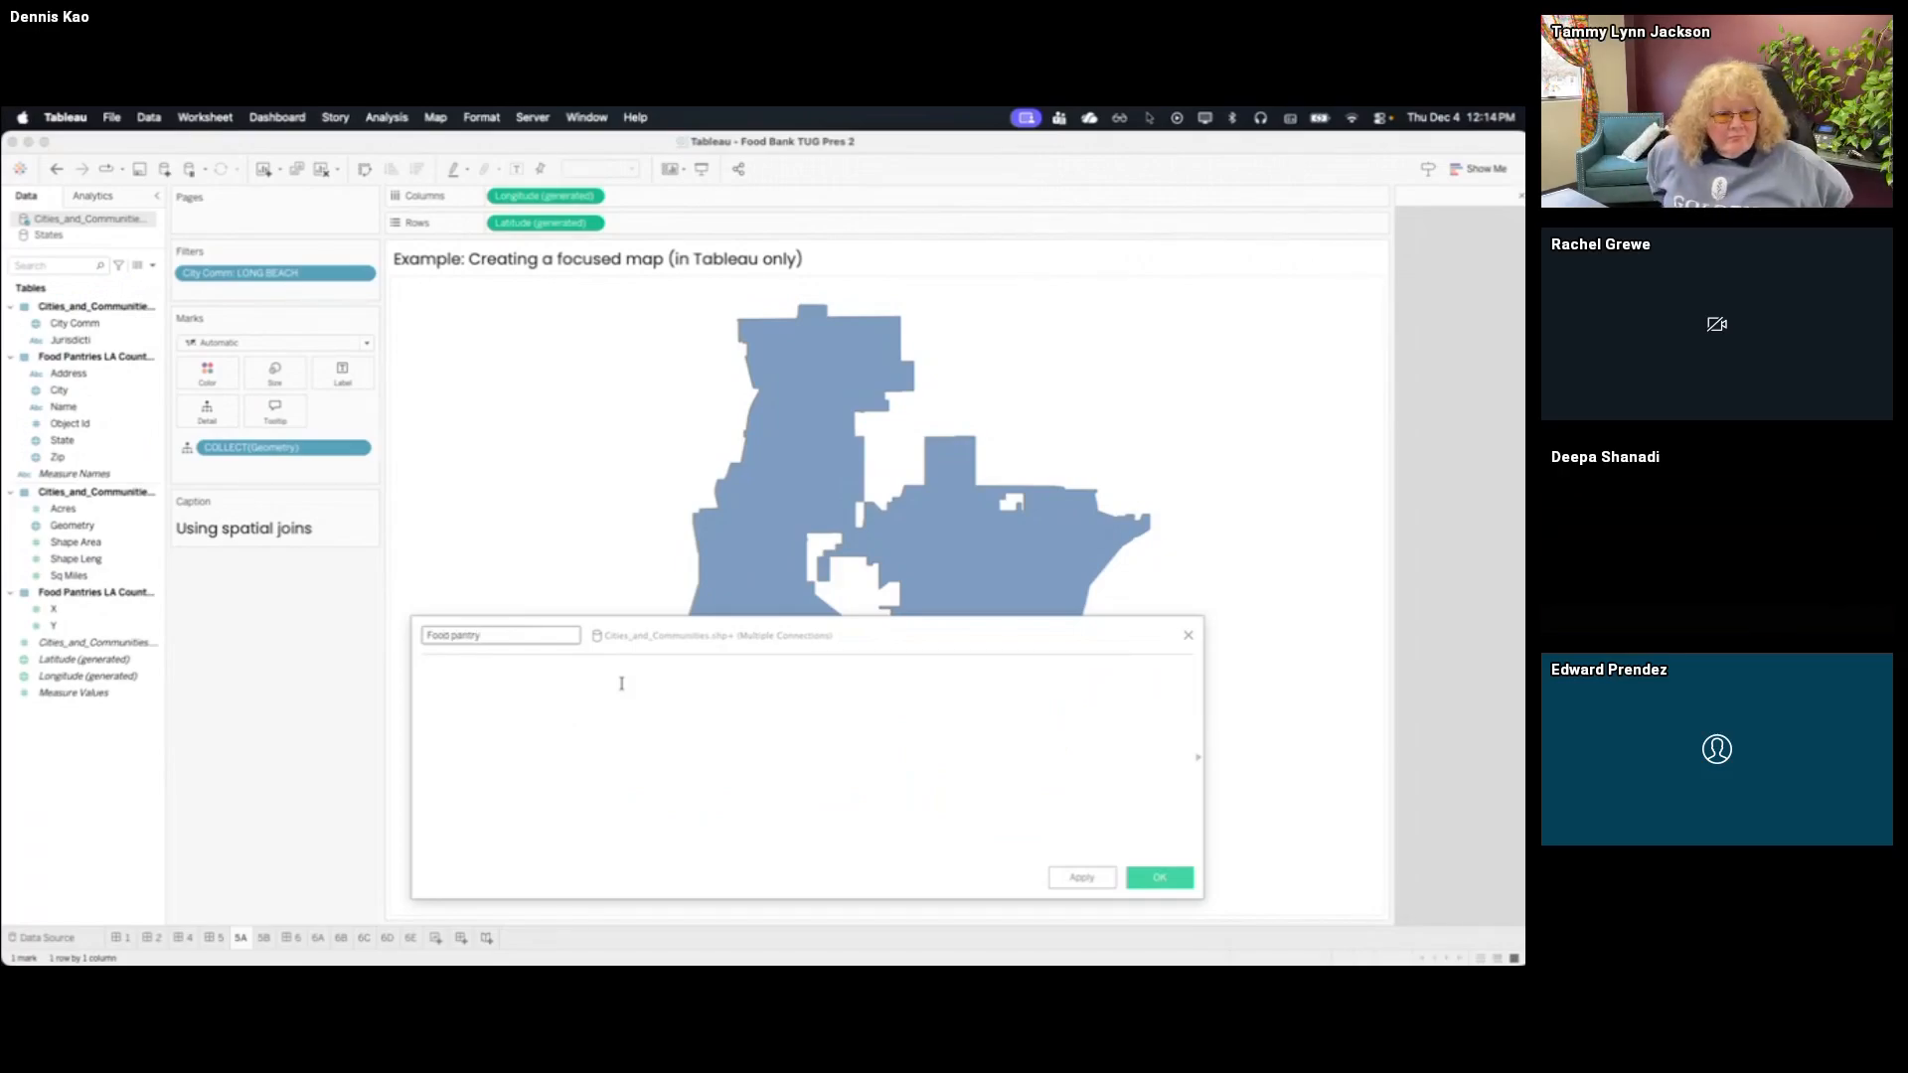
type(" locations")
Define the Food pantry locations calculation as makepoint([Y], [X]) and save it
left_click(622, 685)
type("m")
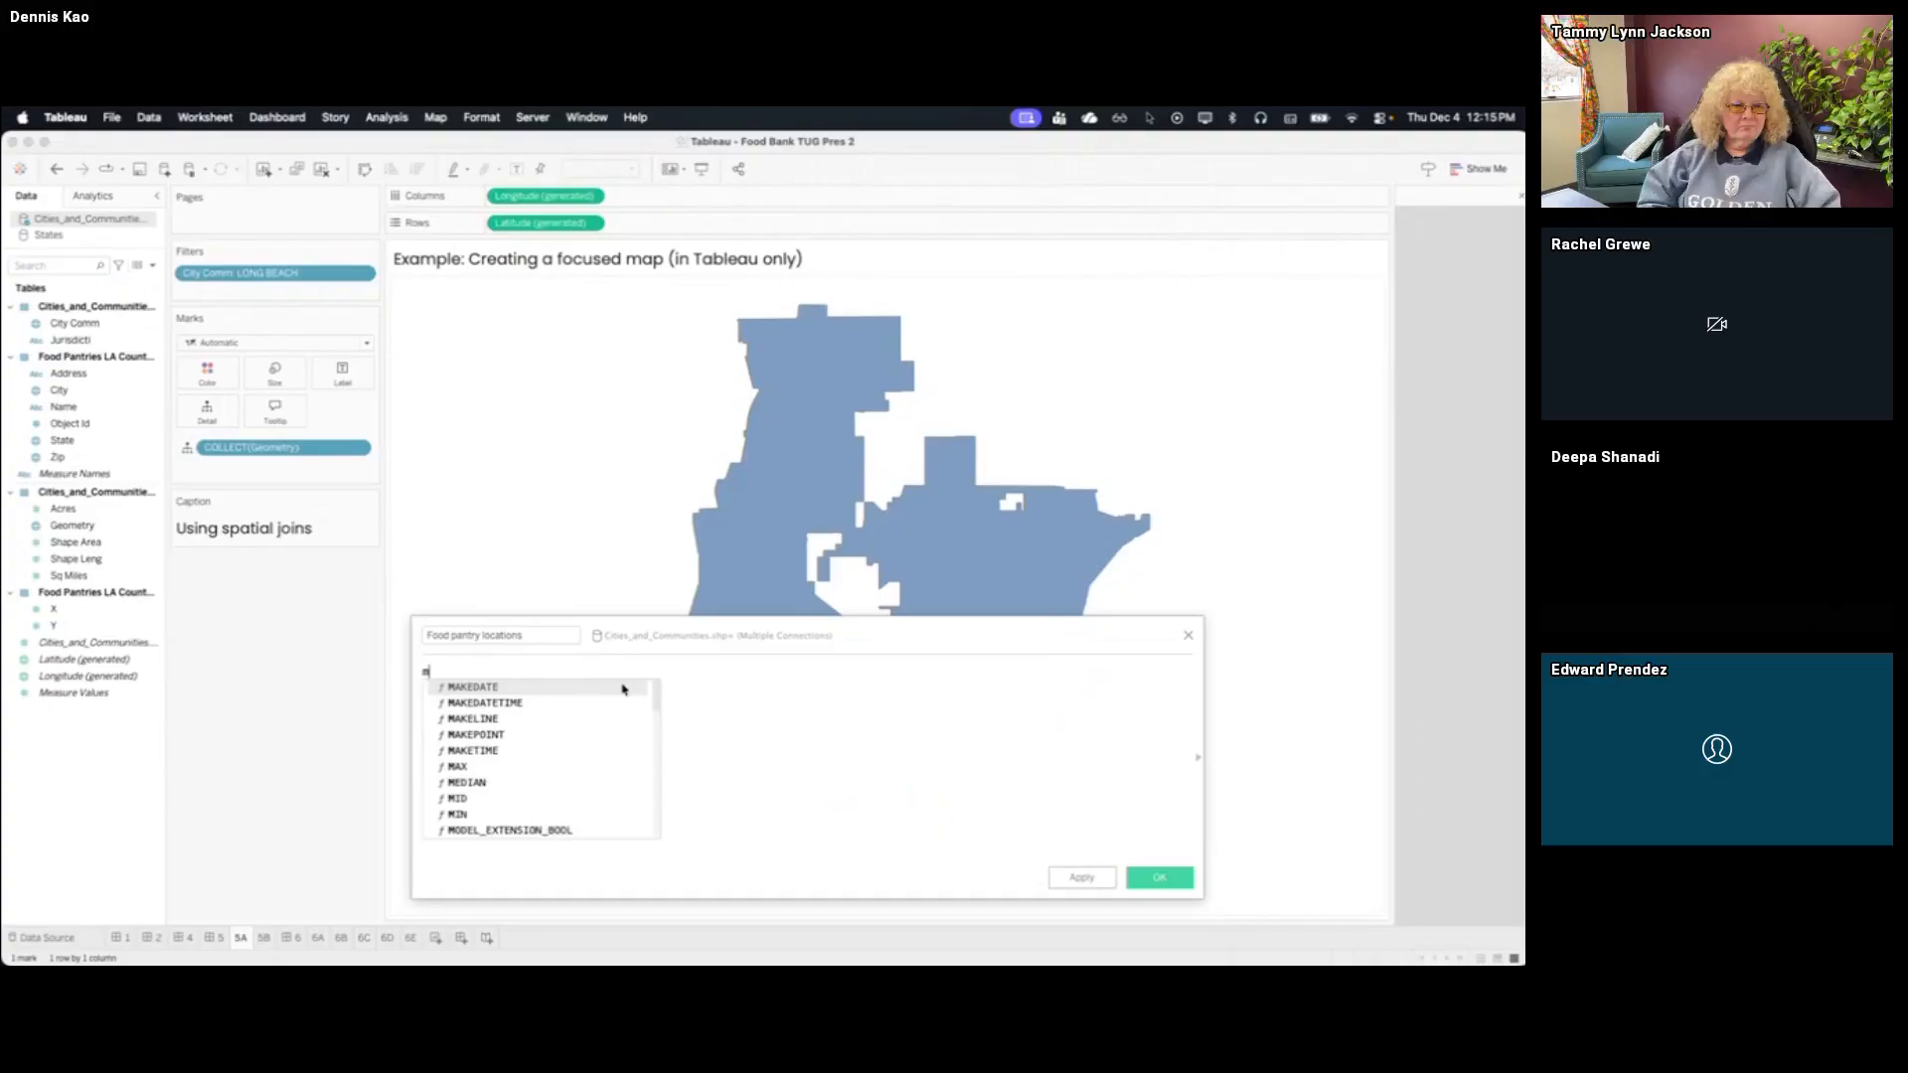
type("akepoint(y")
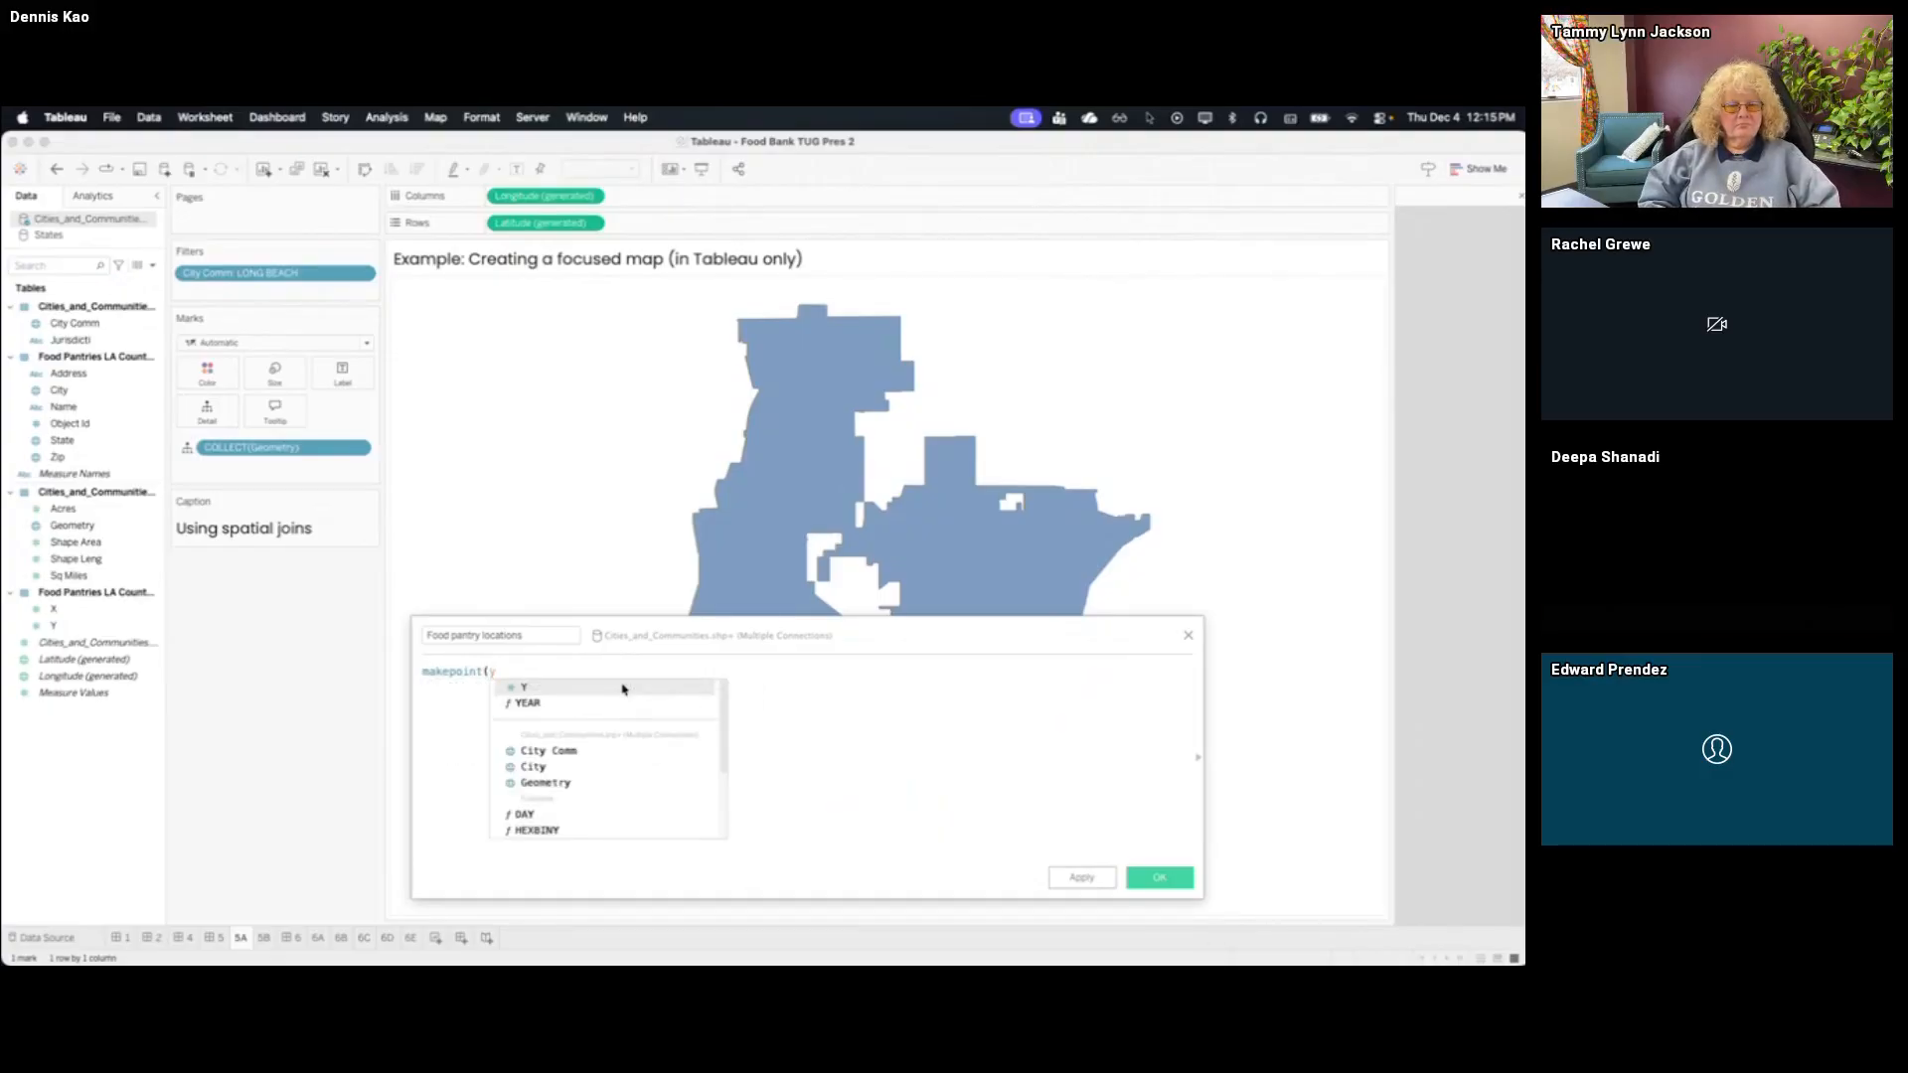
key("Return")
type(", x")
key("Return")
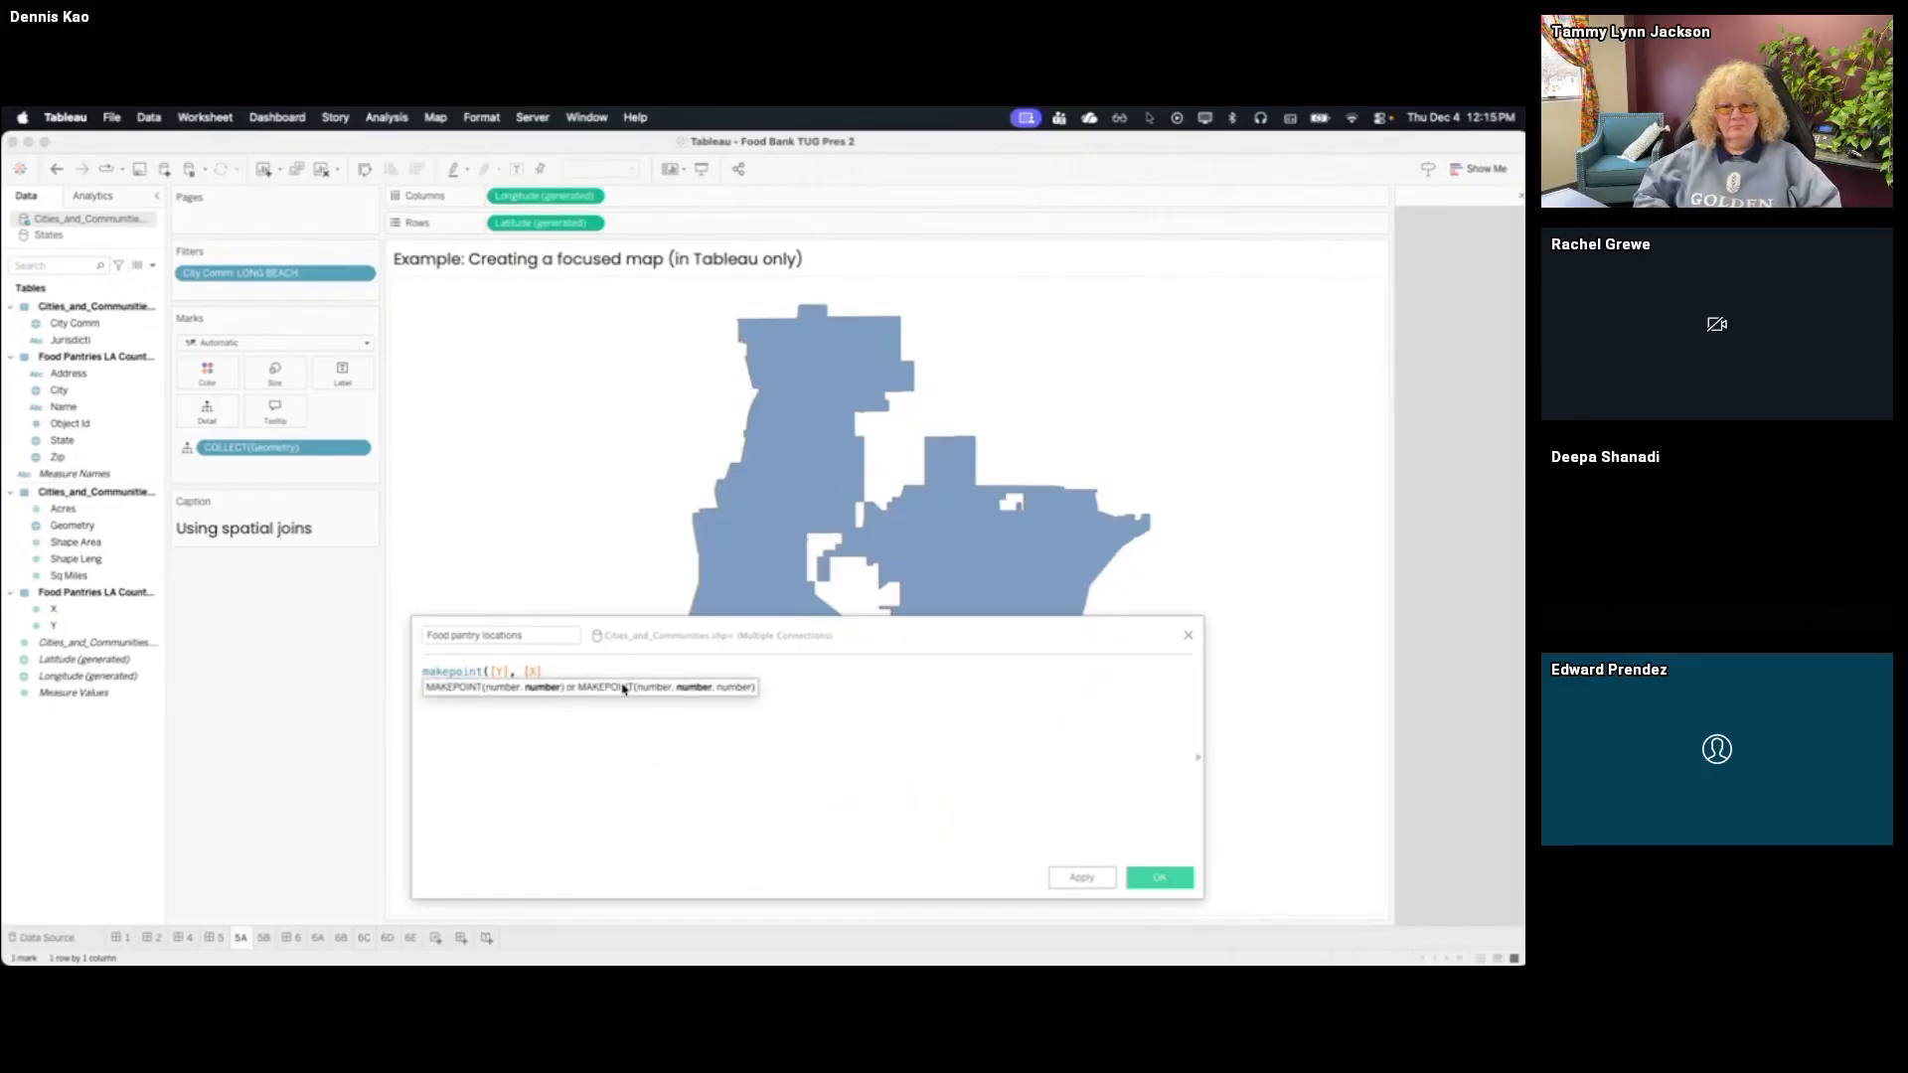
type(")")
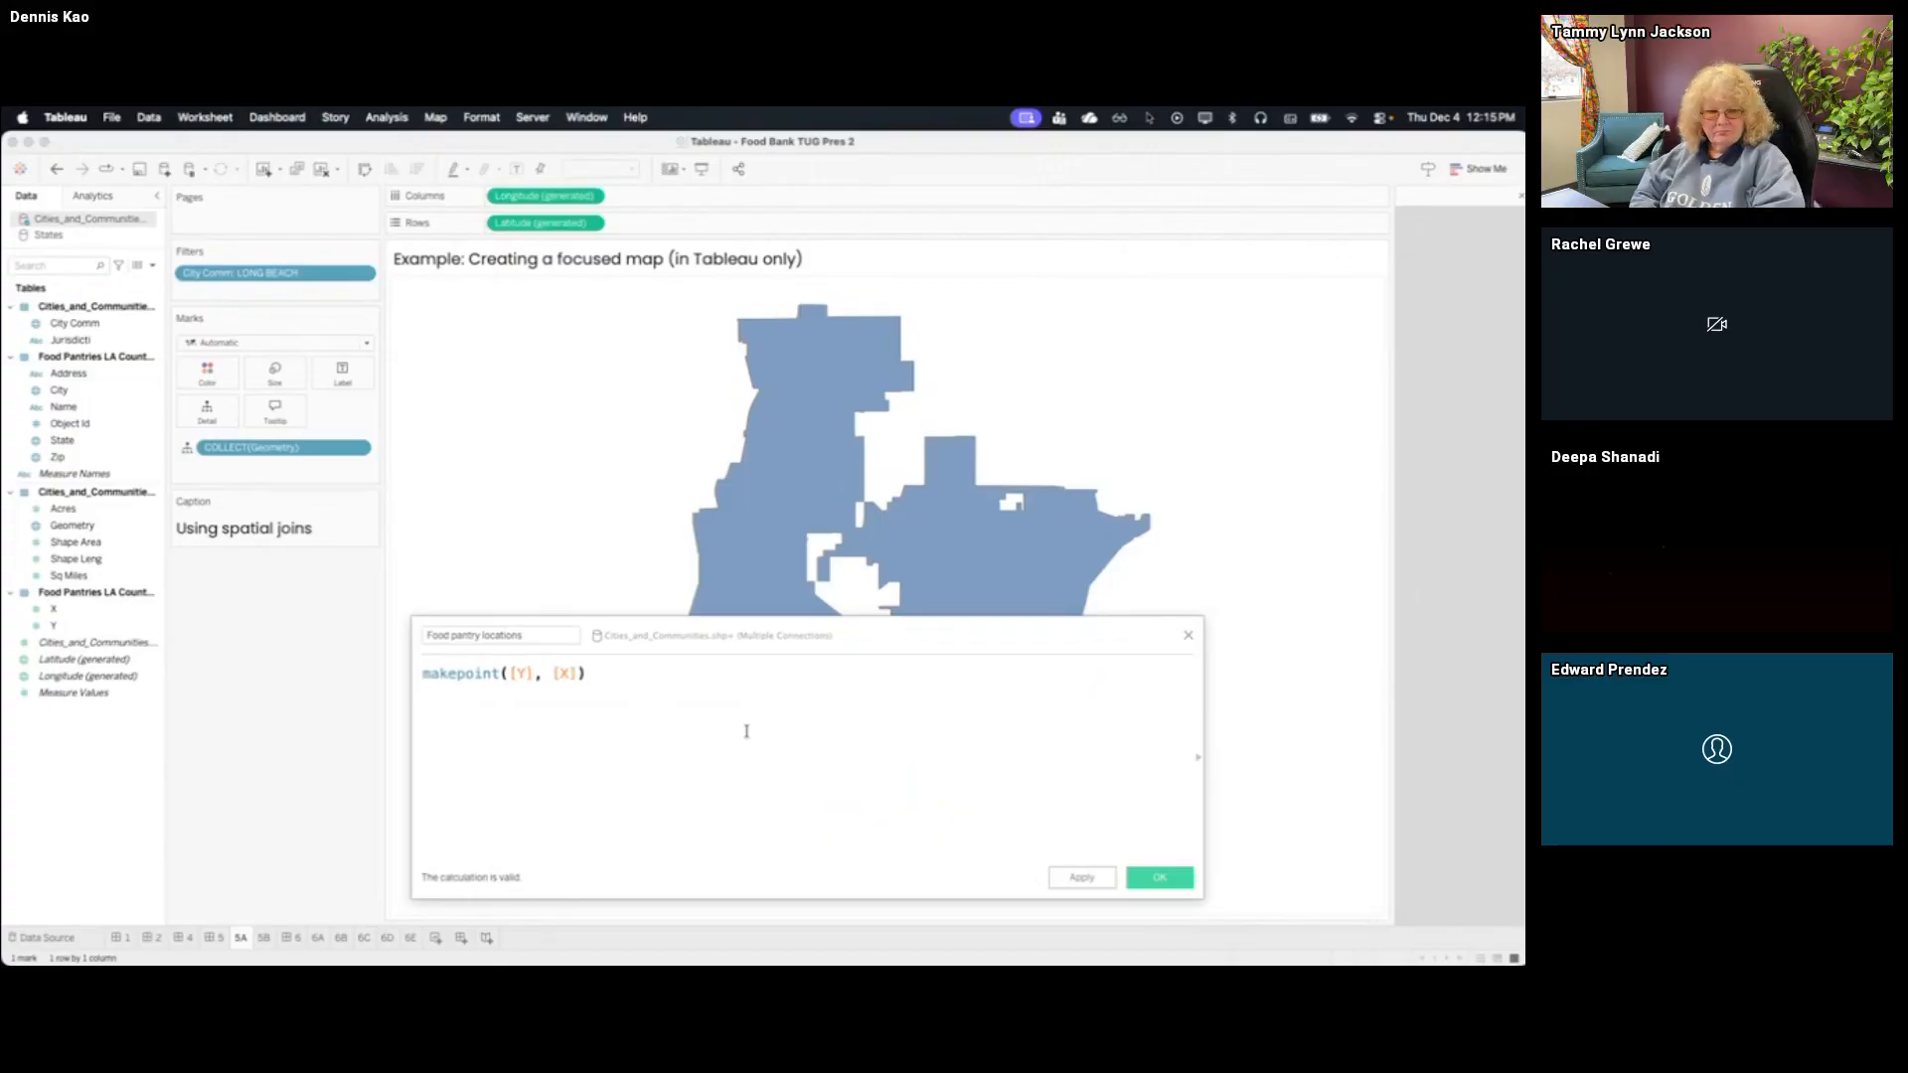
left_click(1159, 878)
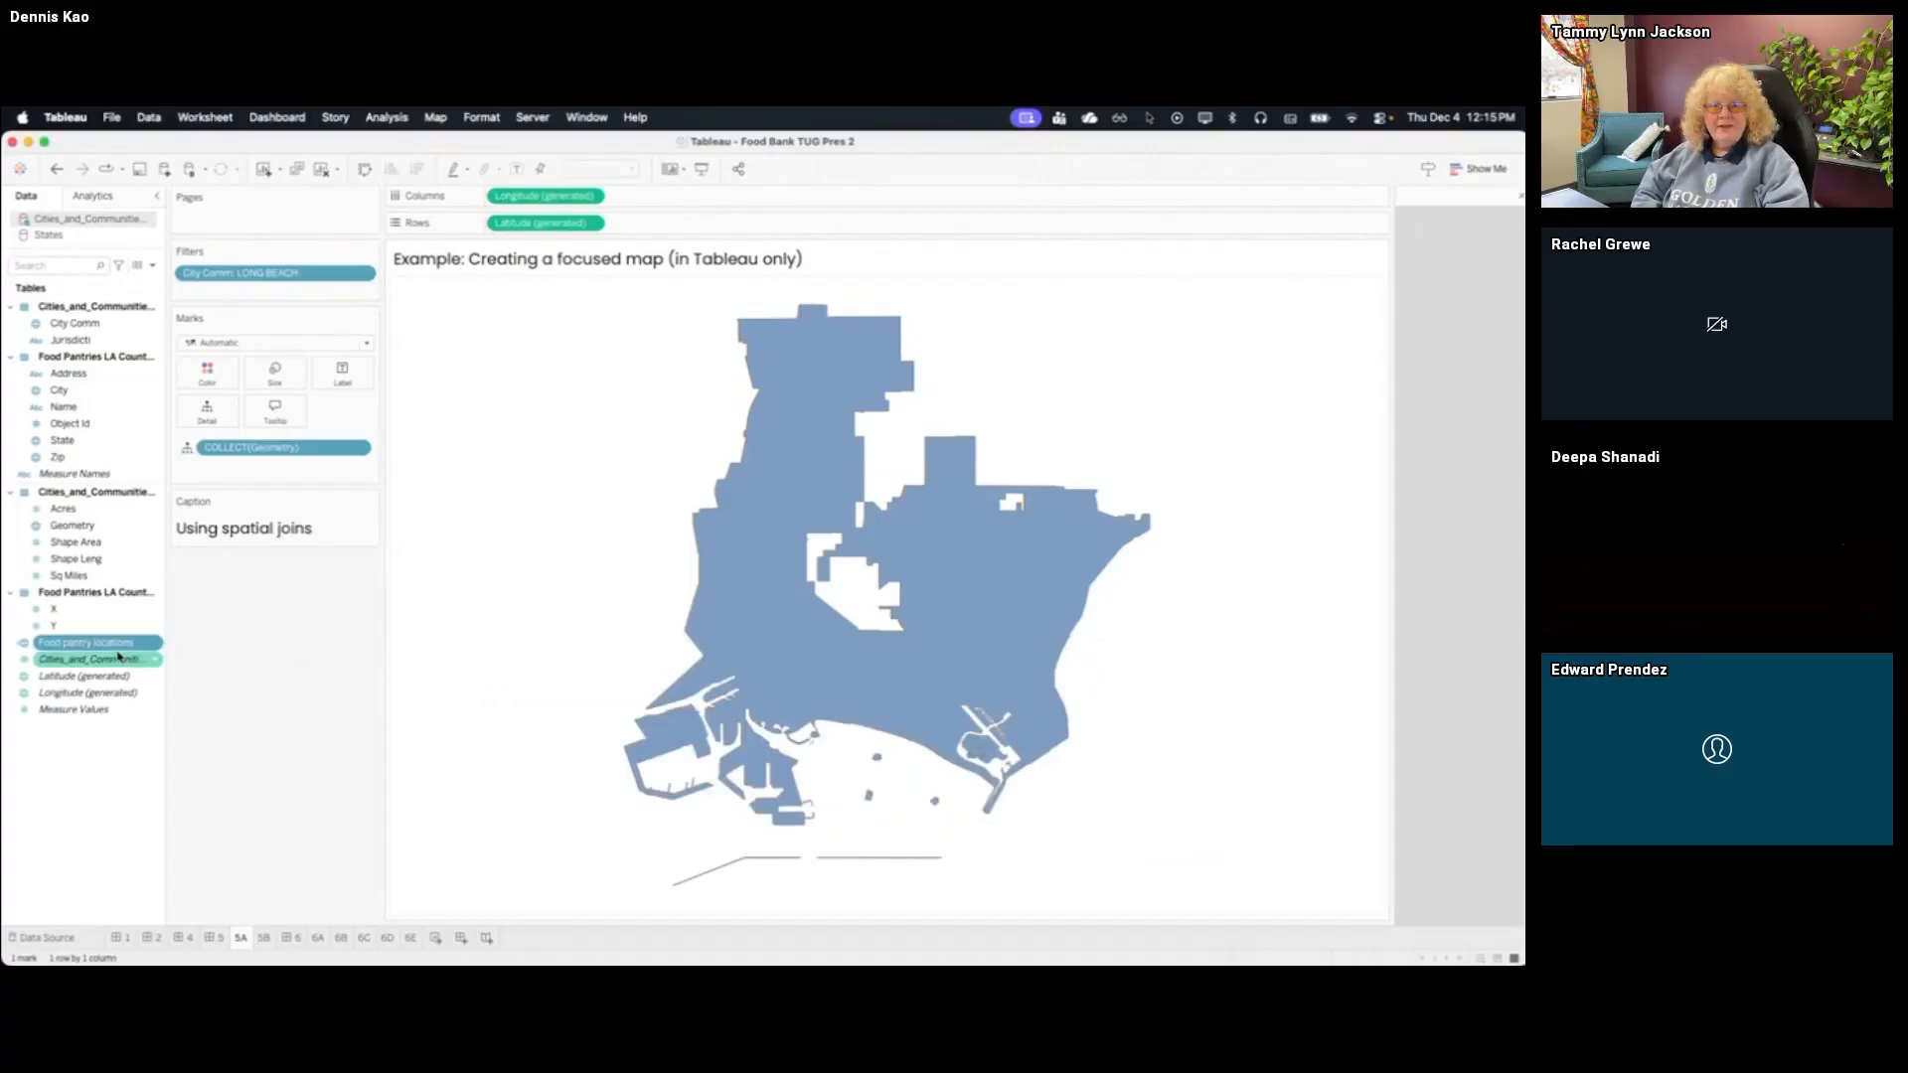
Add Food pantry locations to the map as a new marks layer and color the Geometry layer dark gray
left_click_drag(118, 657, 546, 311)
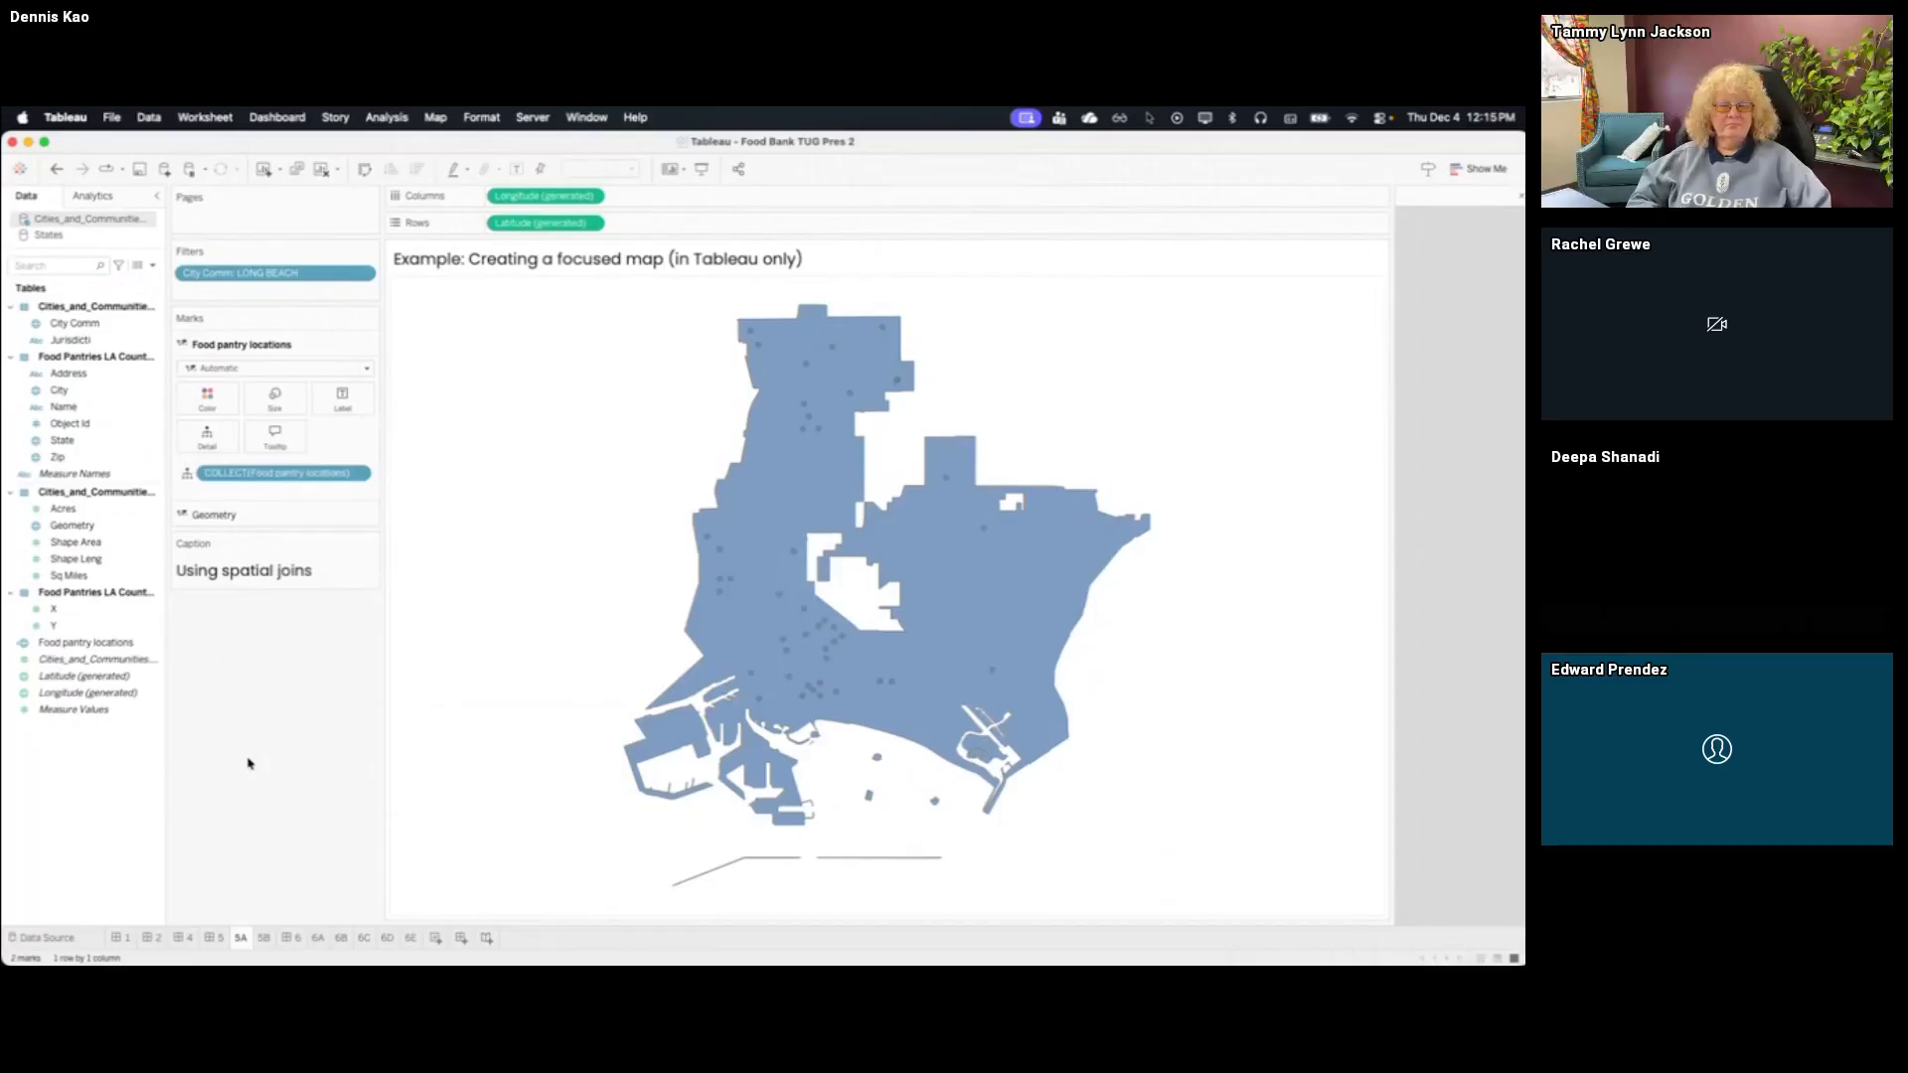
left_click(277, 513)
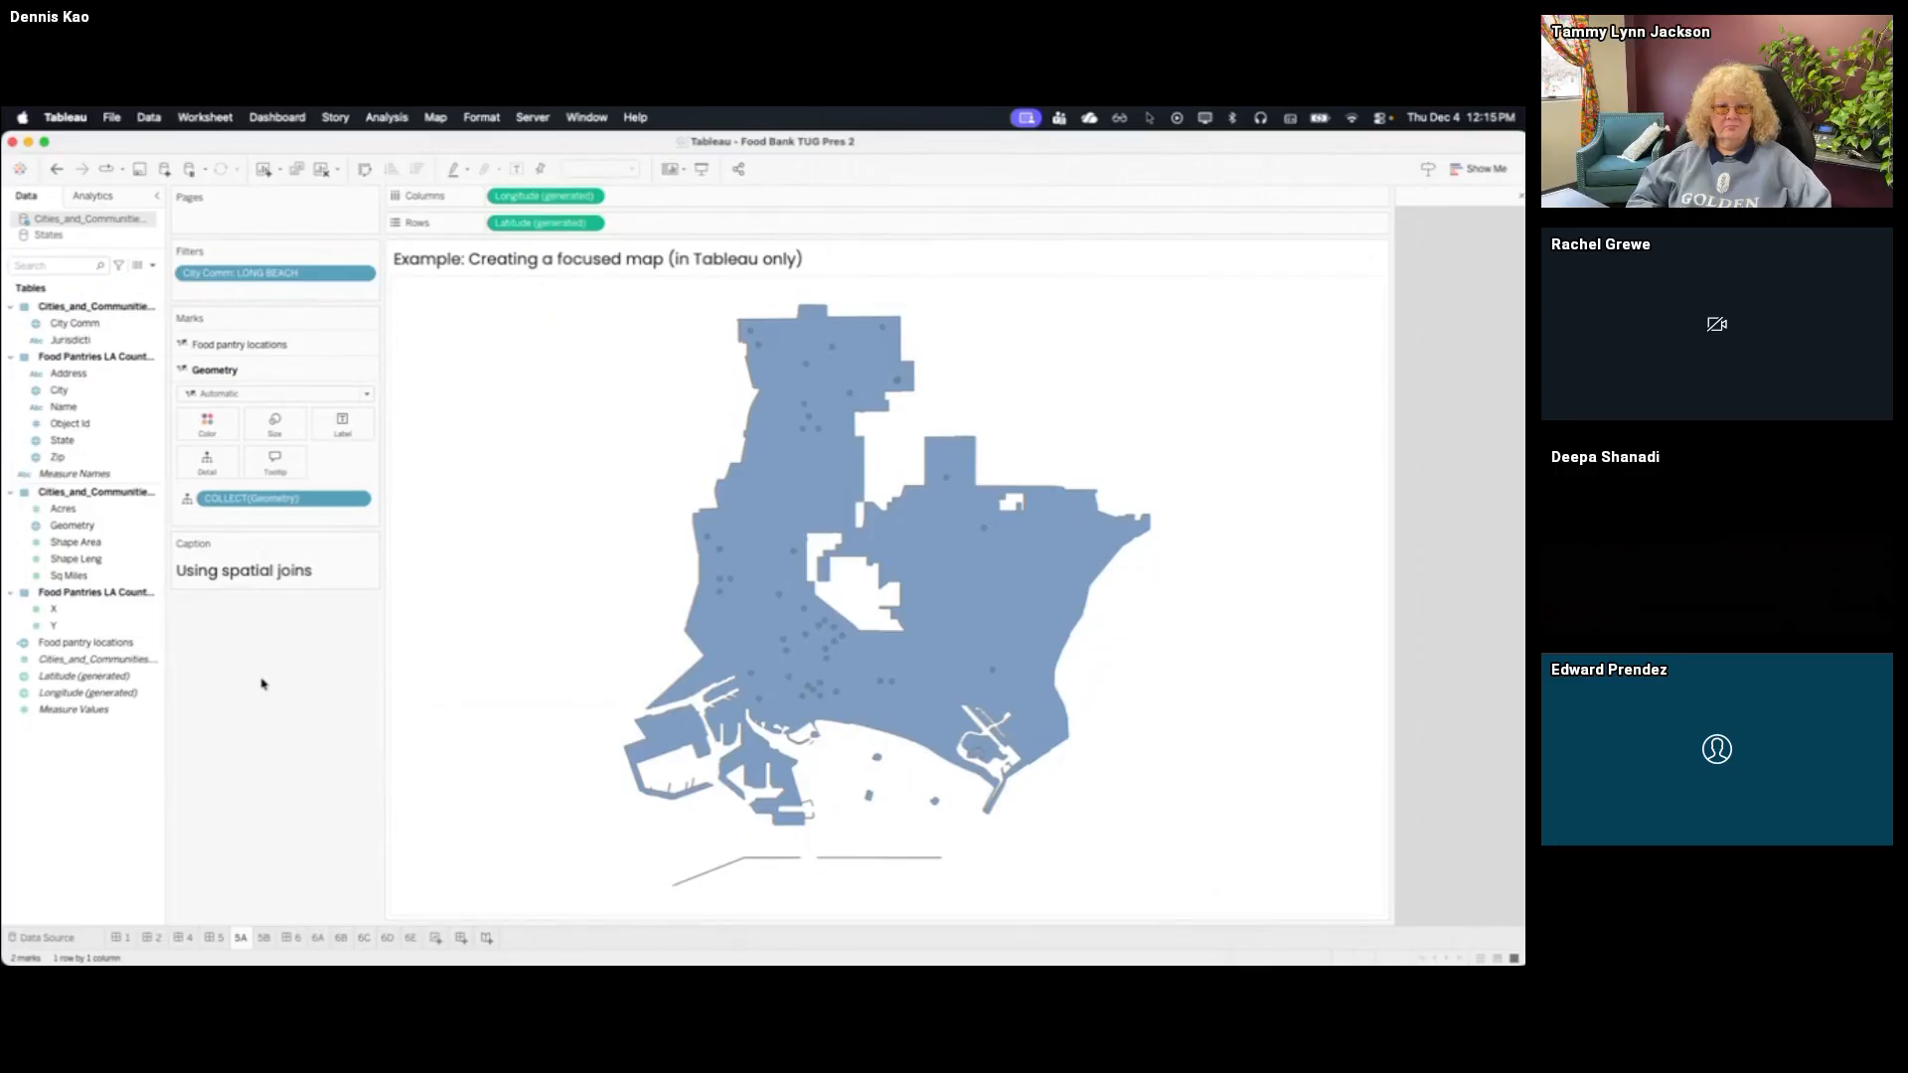
left_click(206, 422)
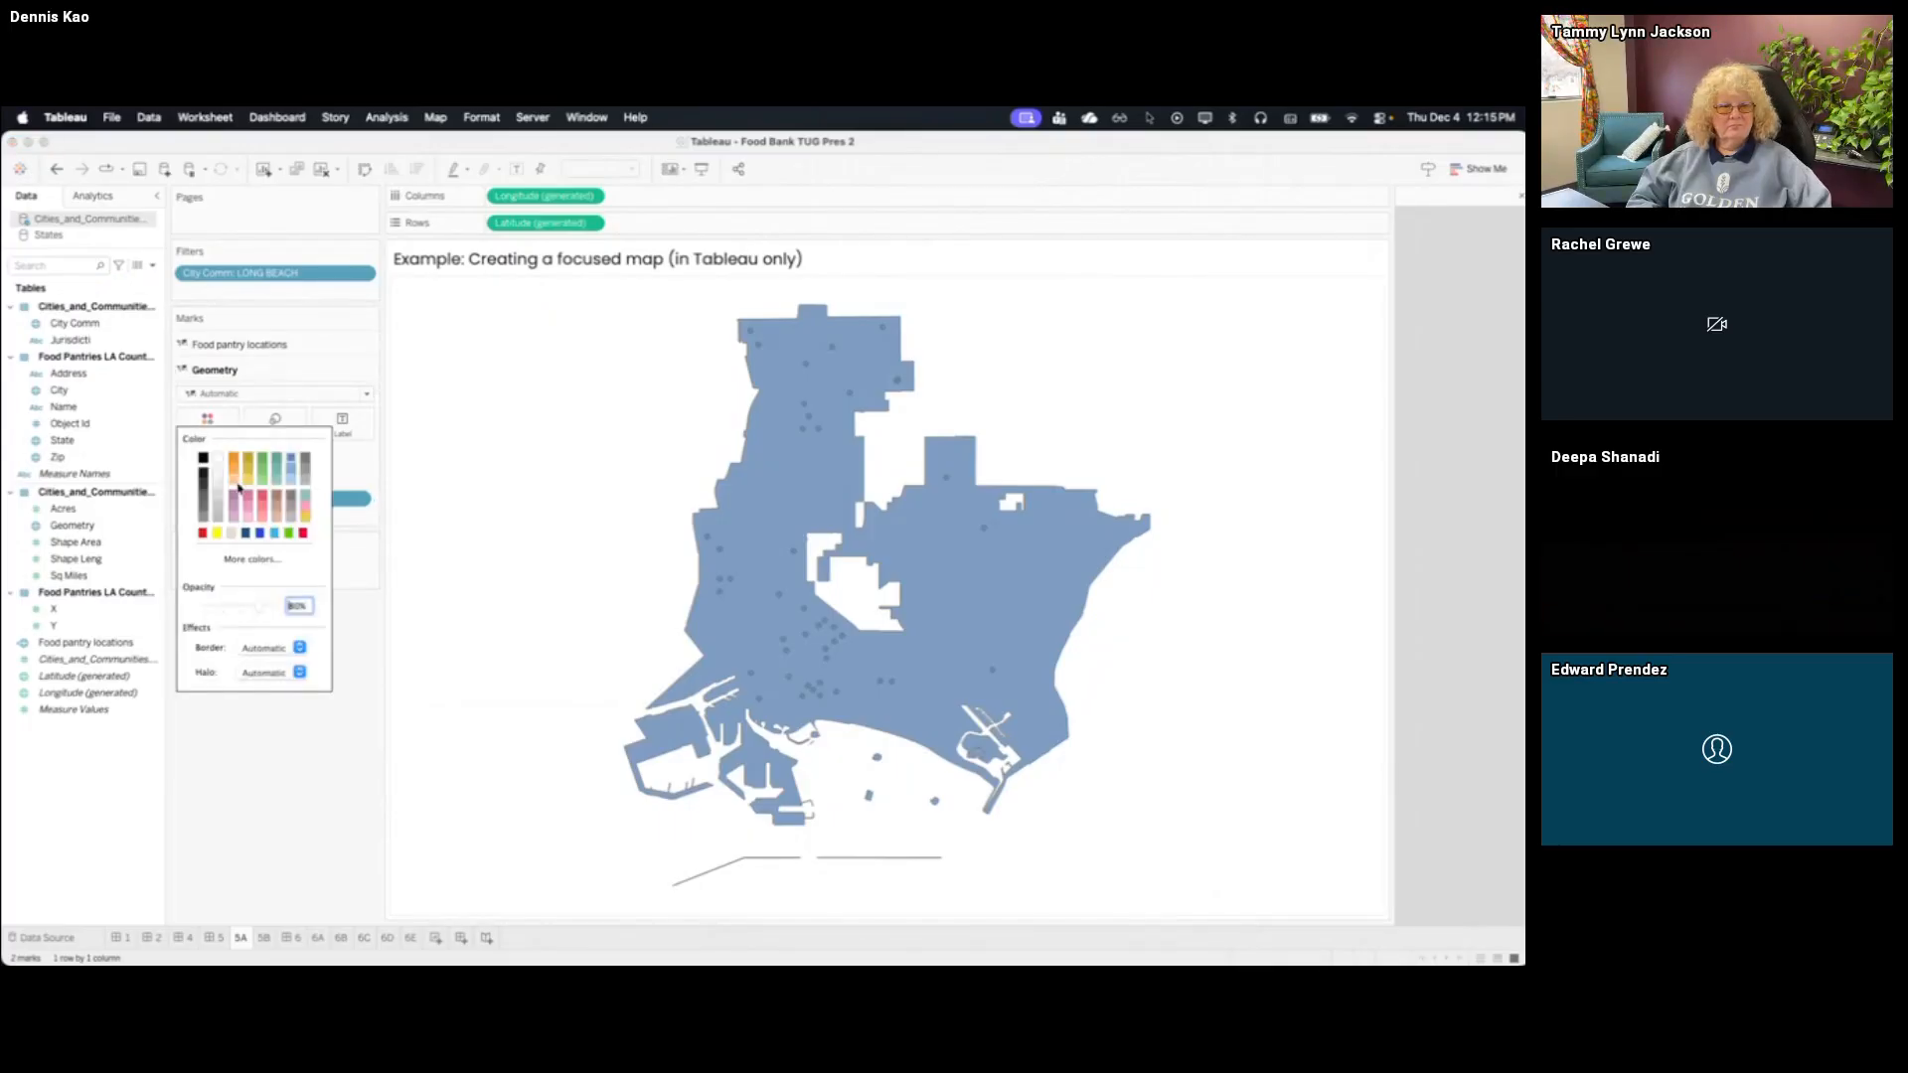
left_click(203, 481)
left_click(265, 596)
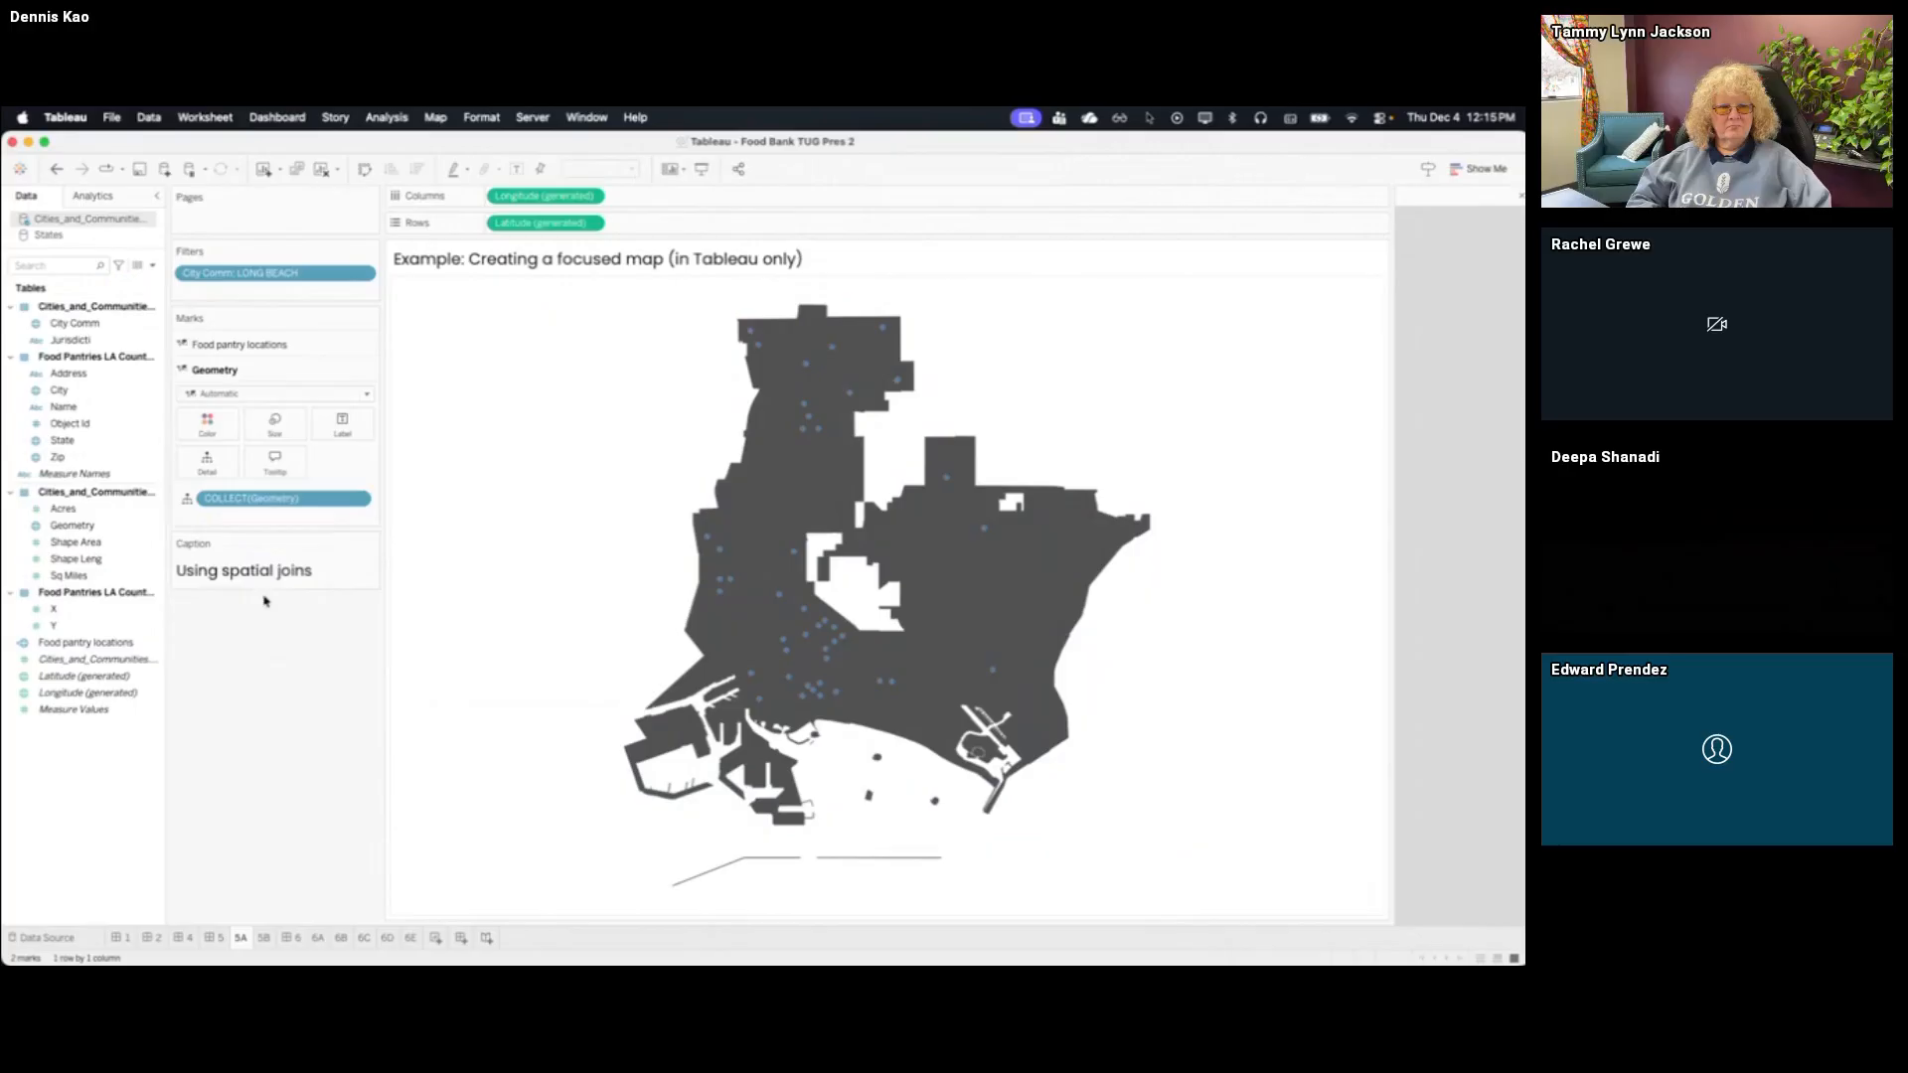
Color the Food pantry locations marks layer yellow
left_click(290, 345)
left_click(207, 393)
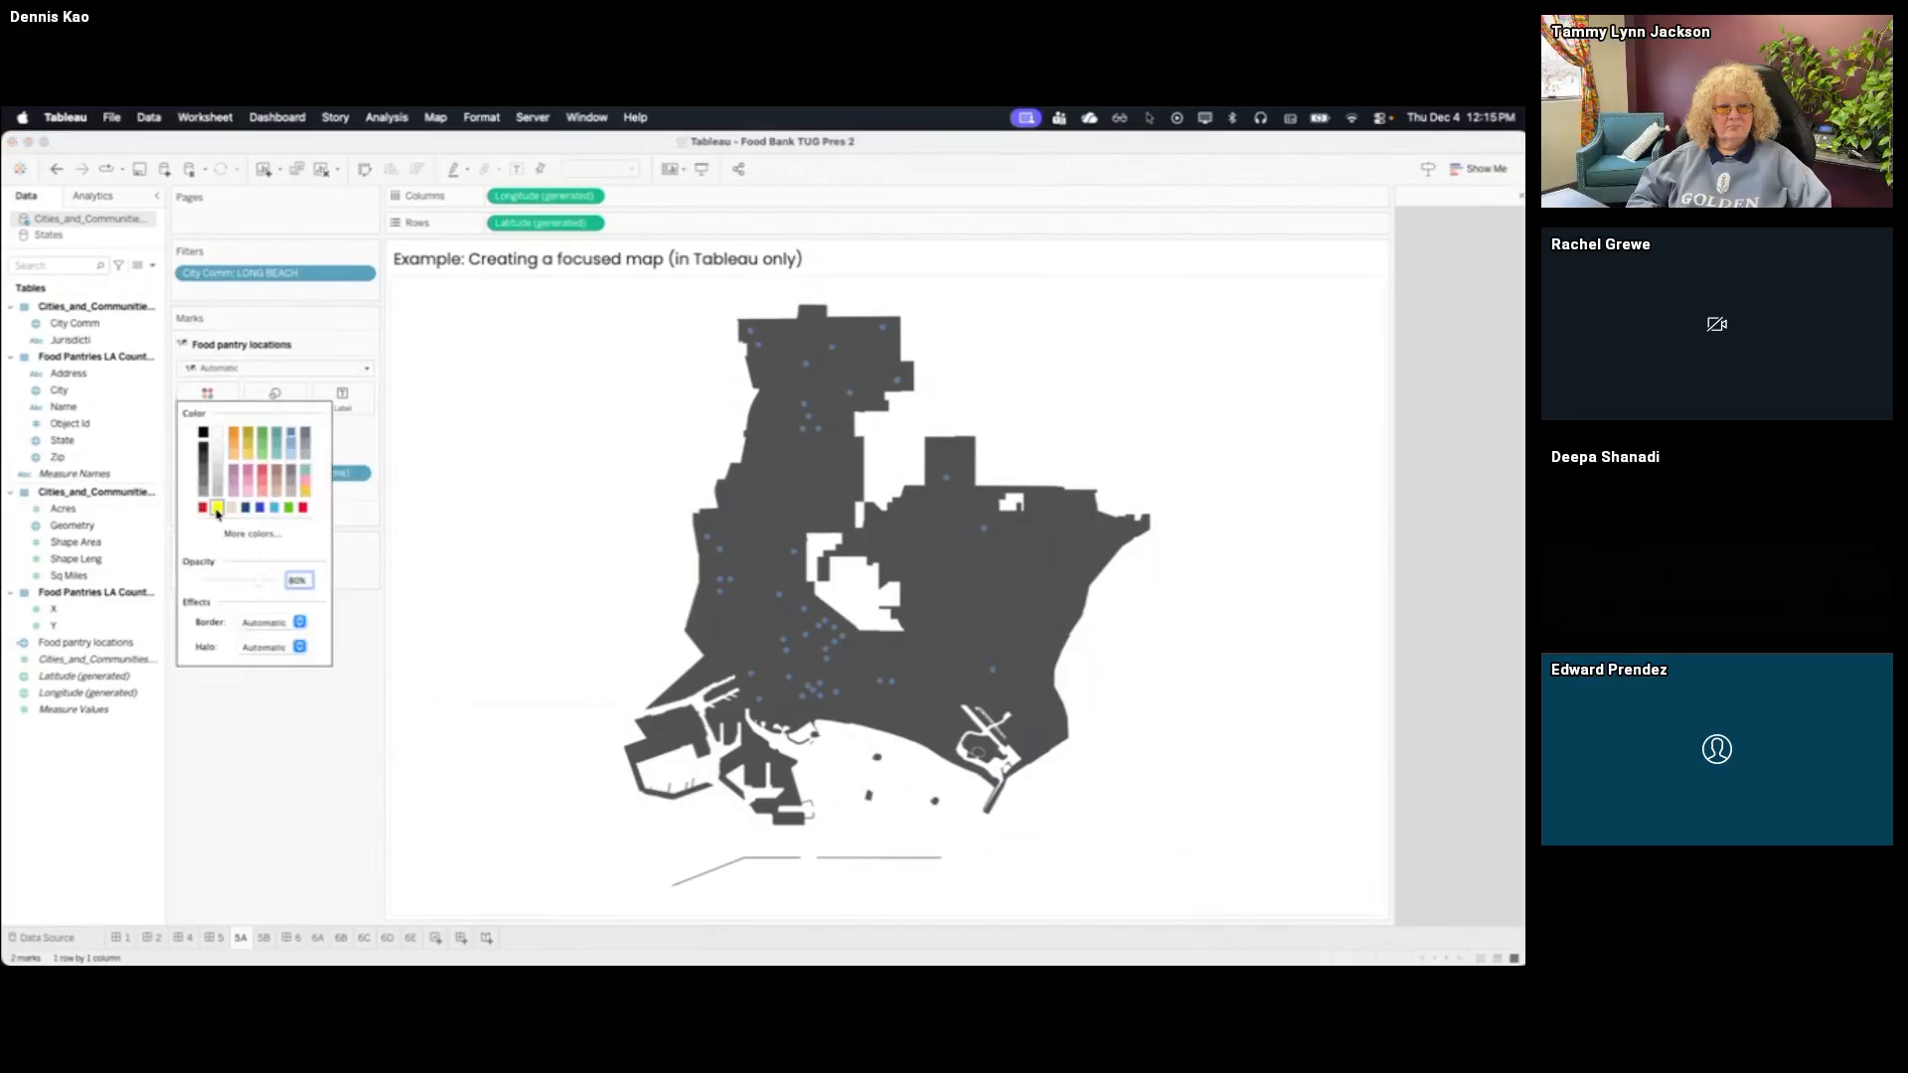
left_click(203, 507)
left_click(253, 833)
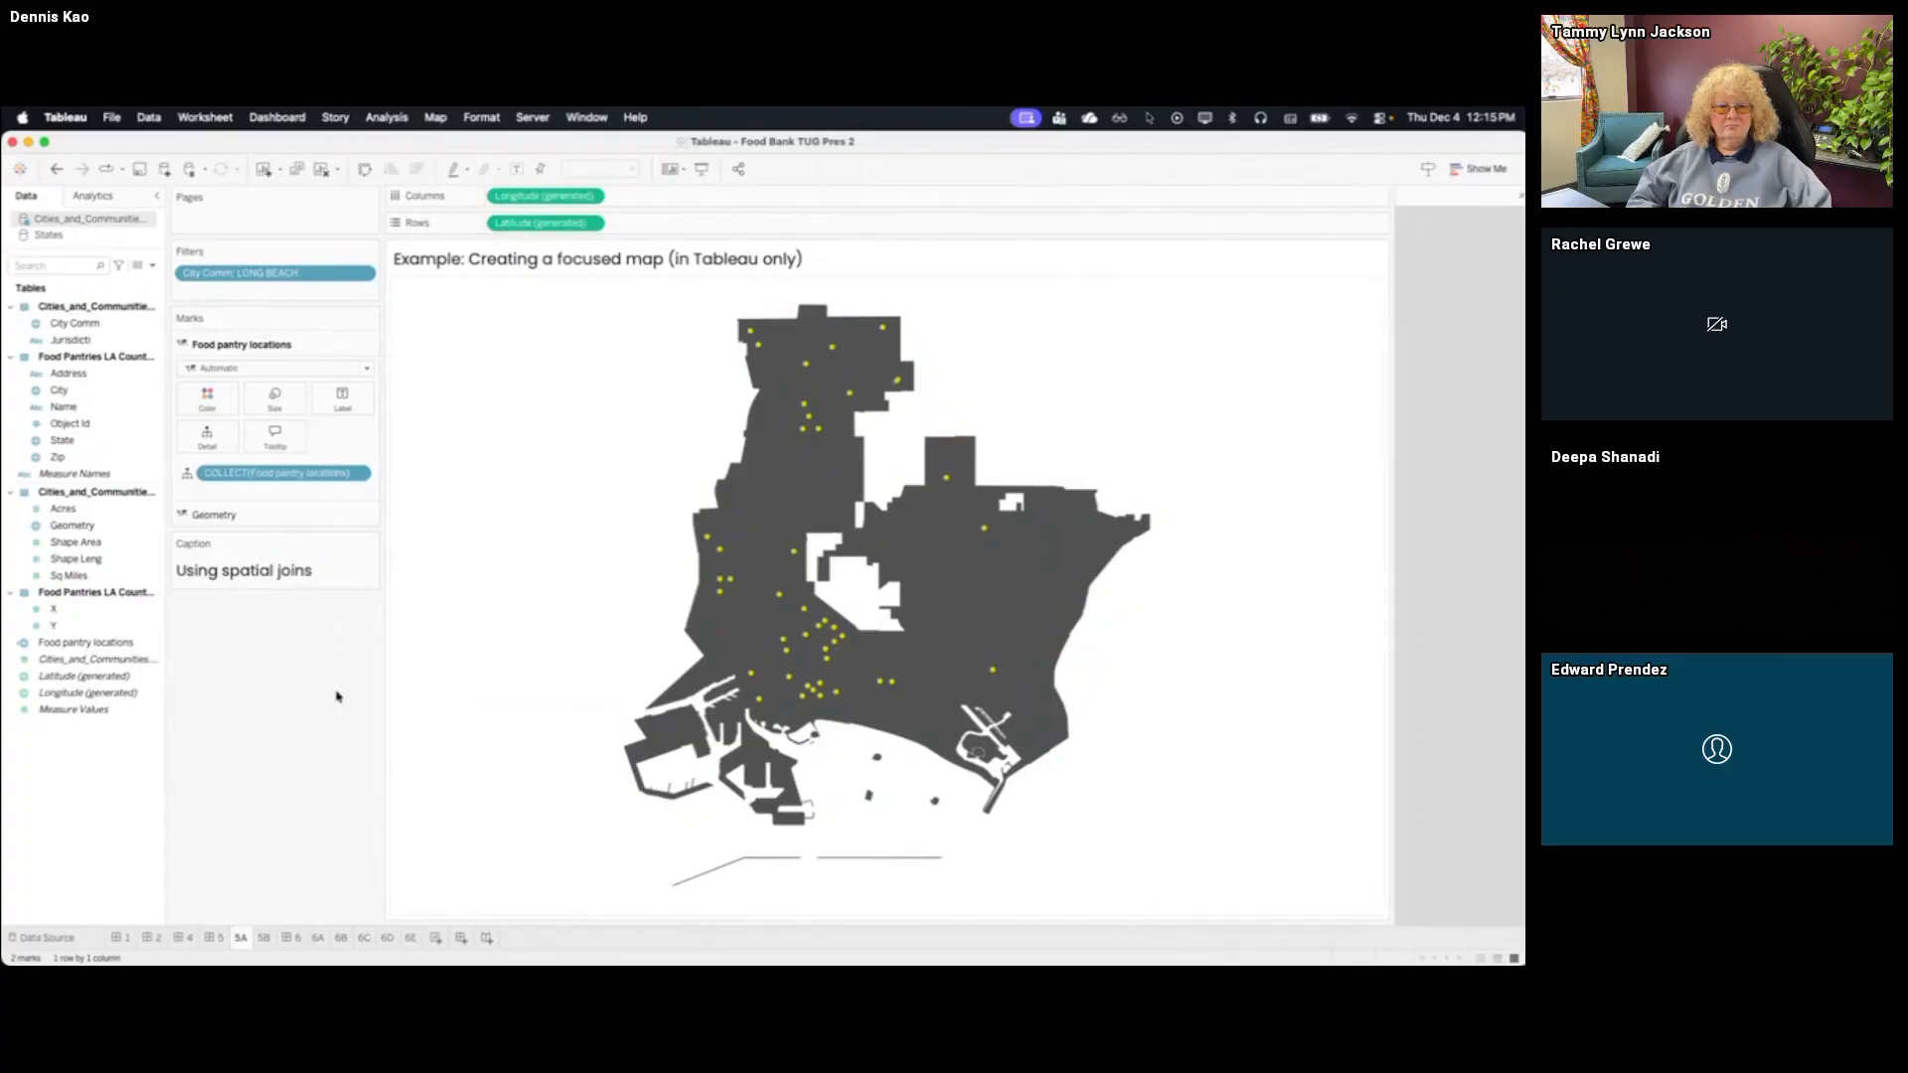
left_click(482, 118)
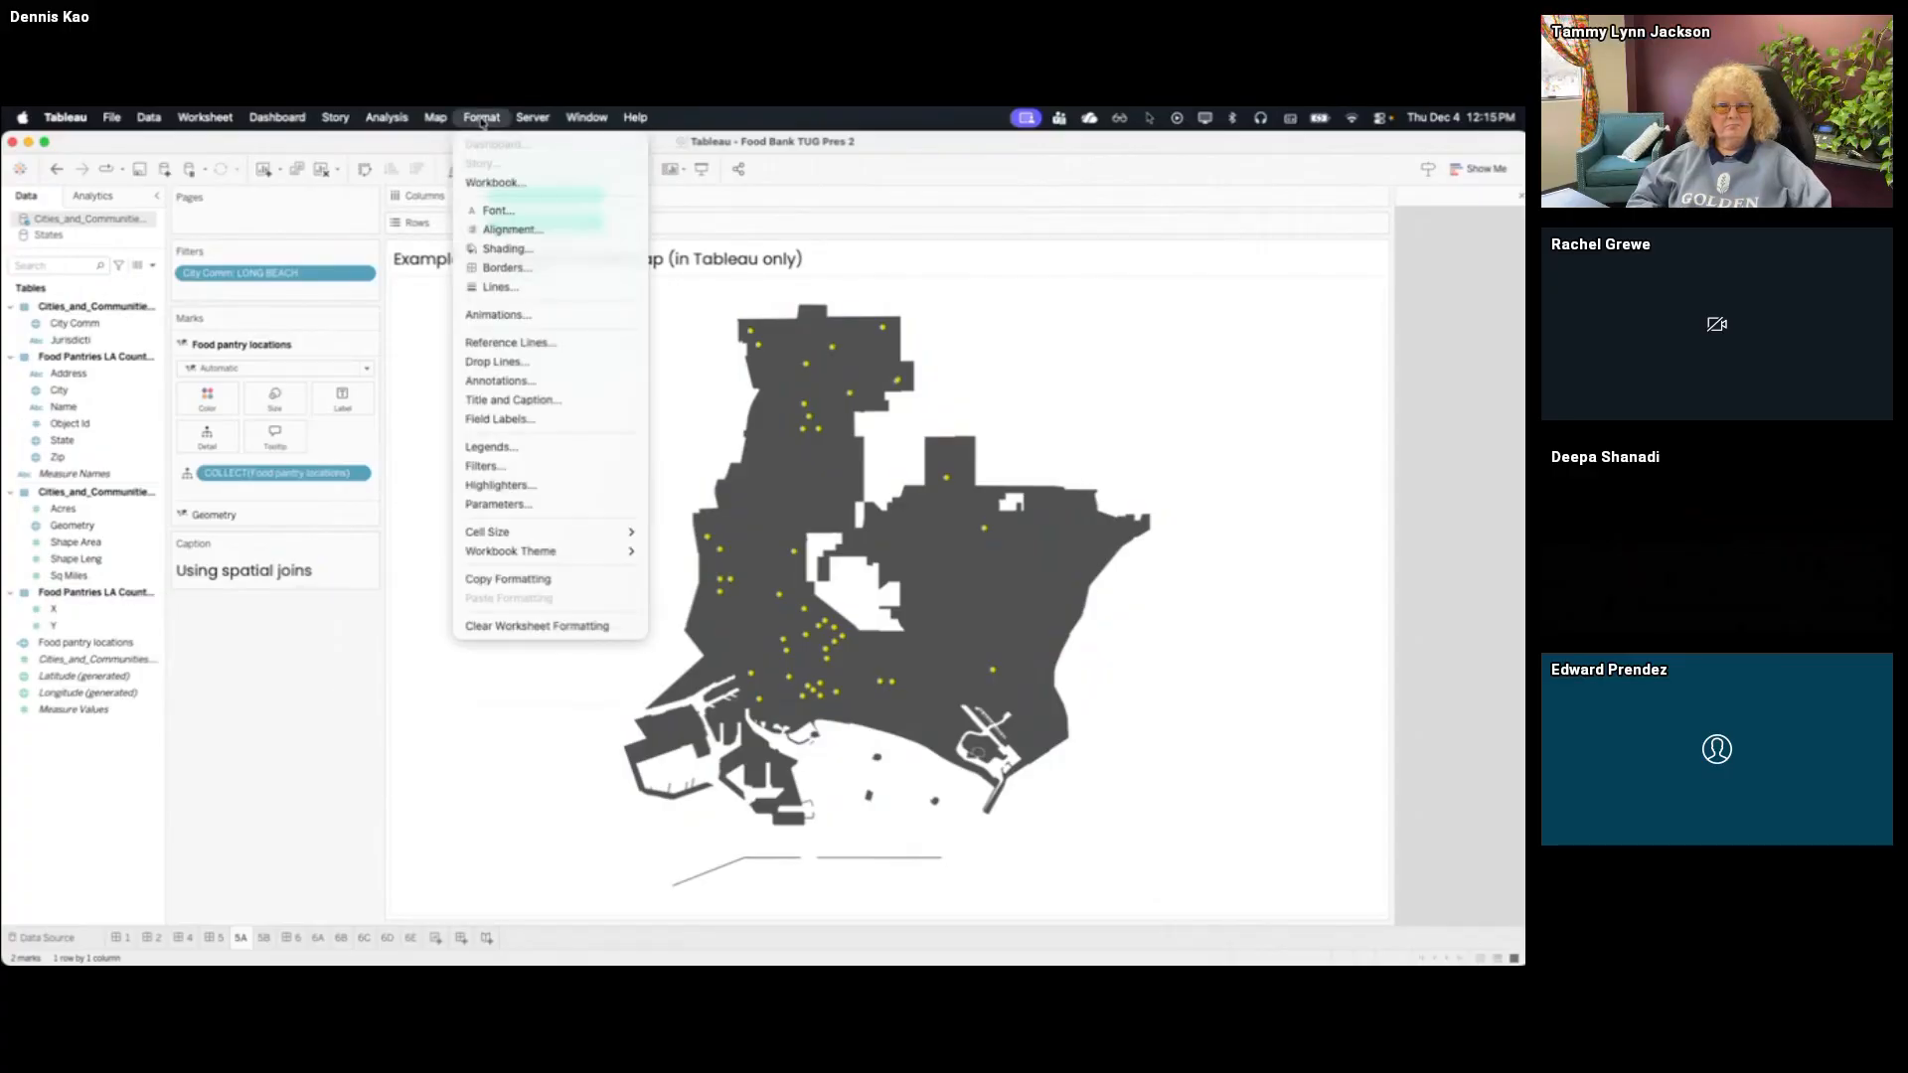
left_click(482, 121)
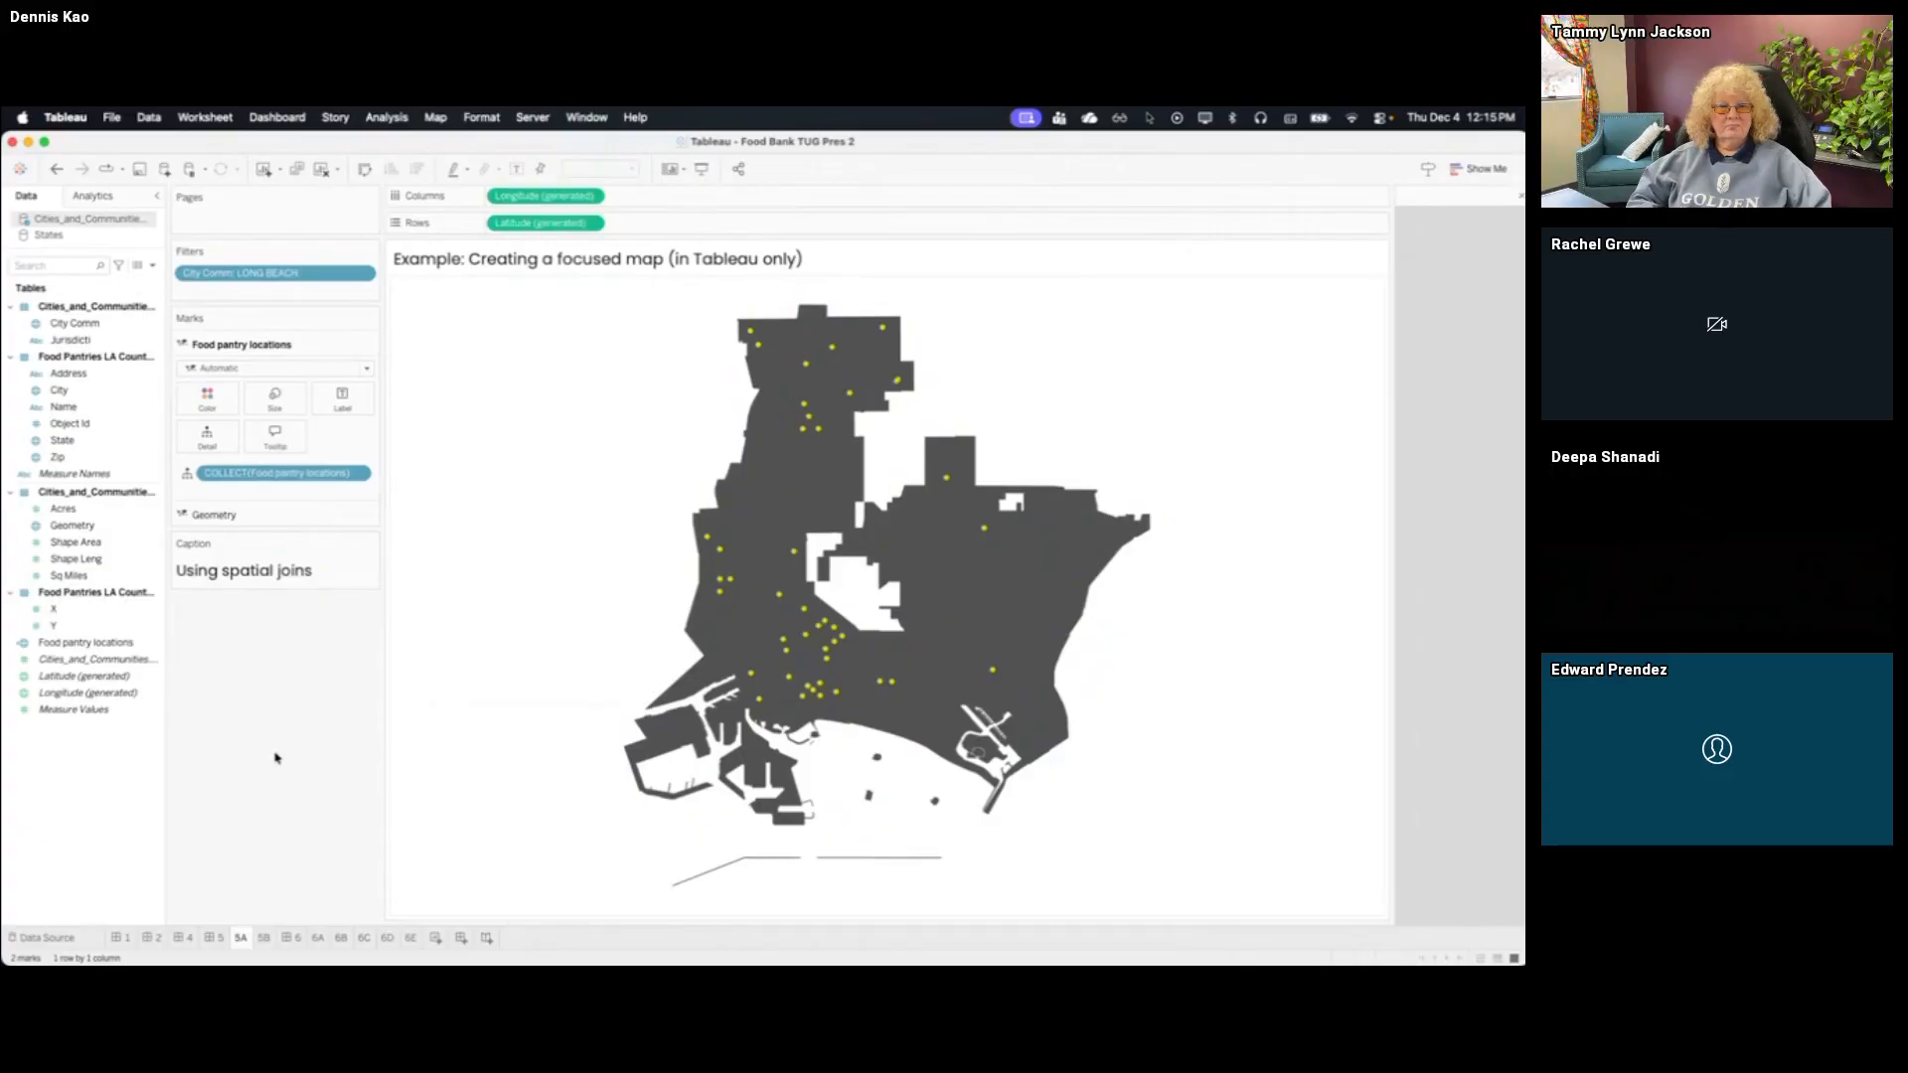
Go to sheet 5B, then switch to the empty QGIS project and widen its window to fill the screen
left_click(265, 939)
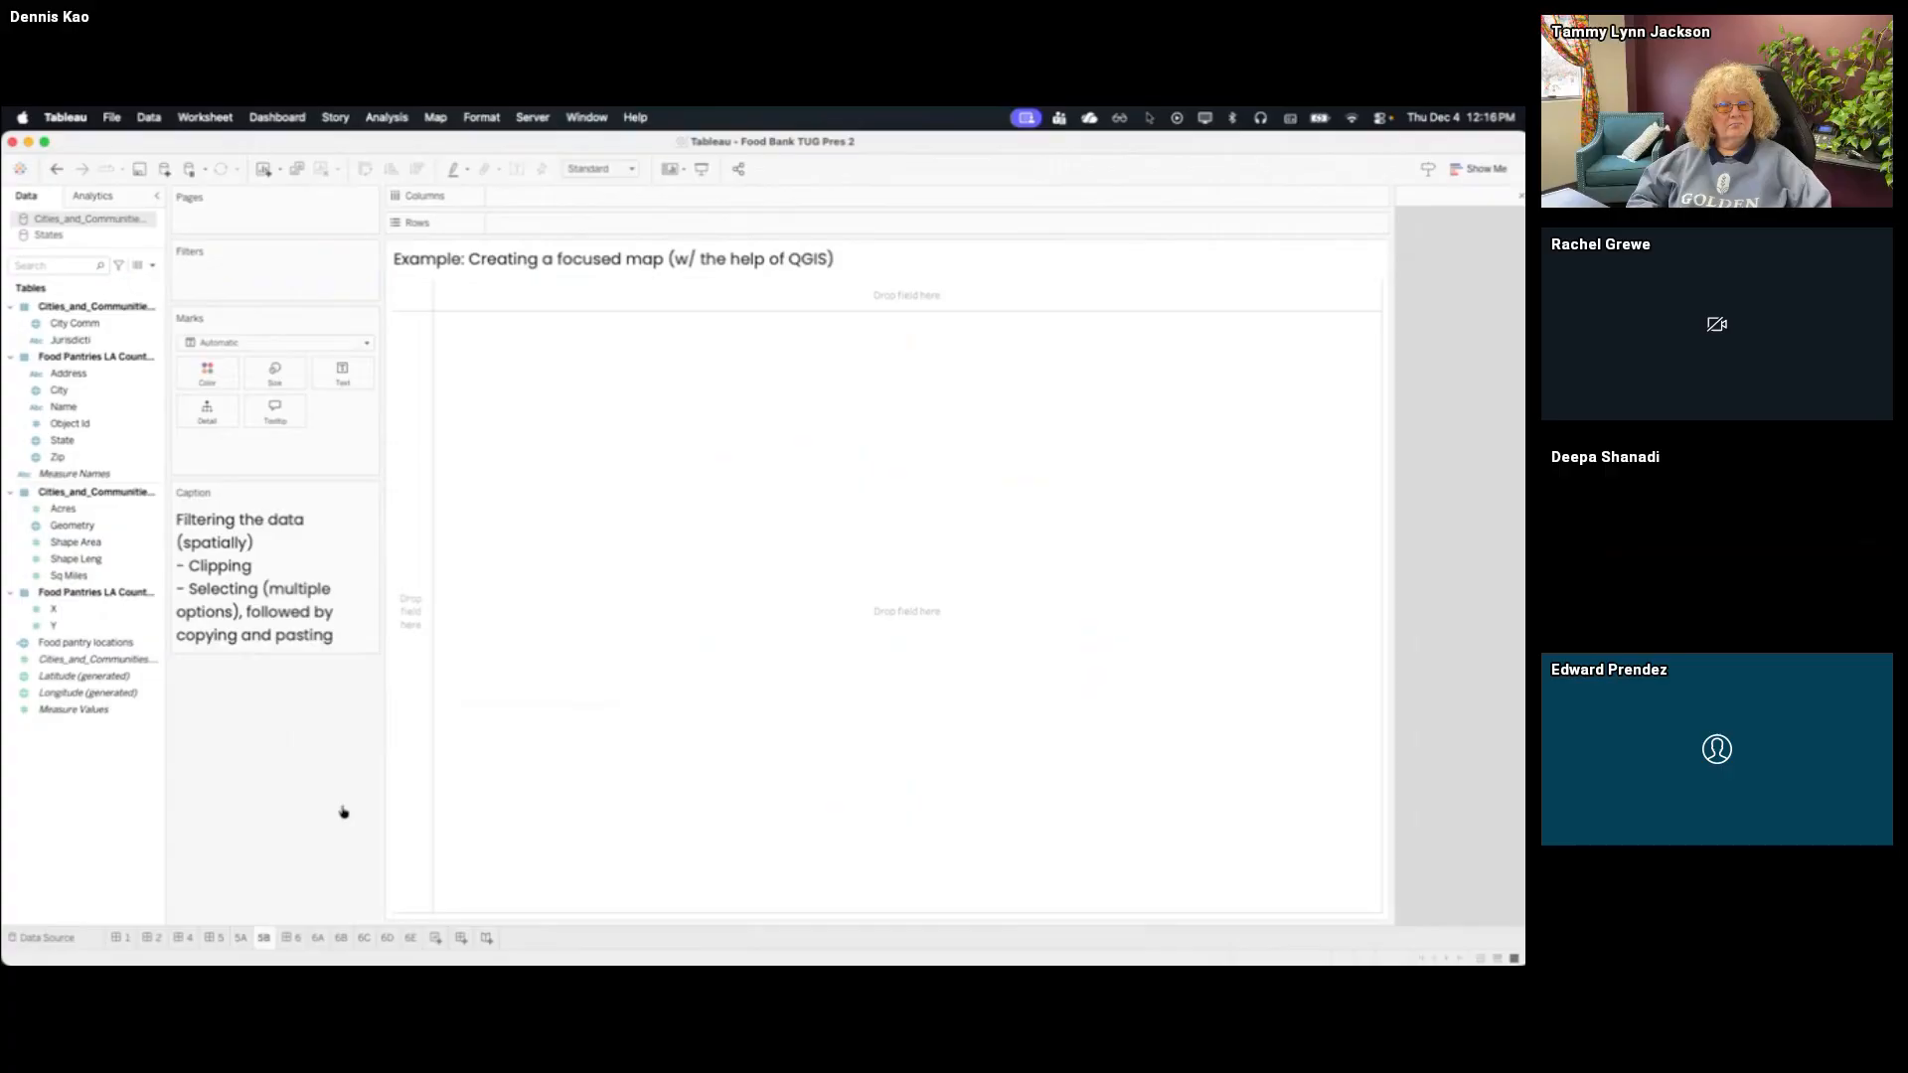
key("ctrl+Up")
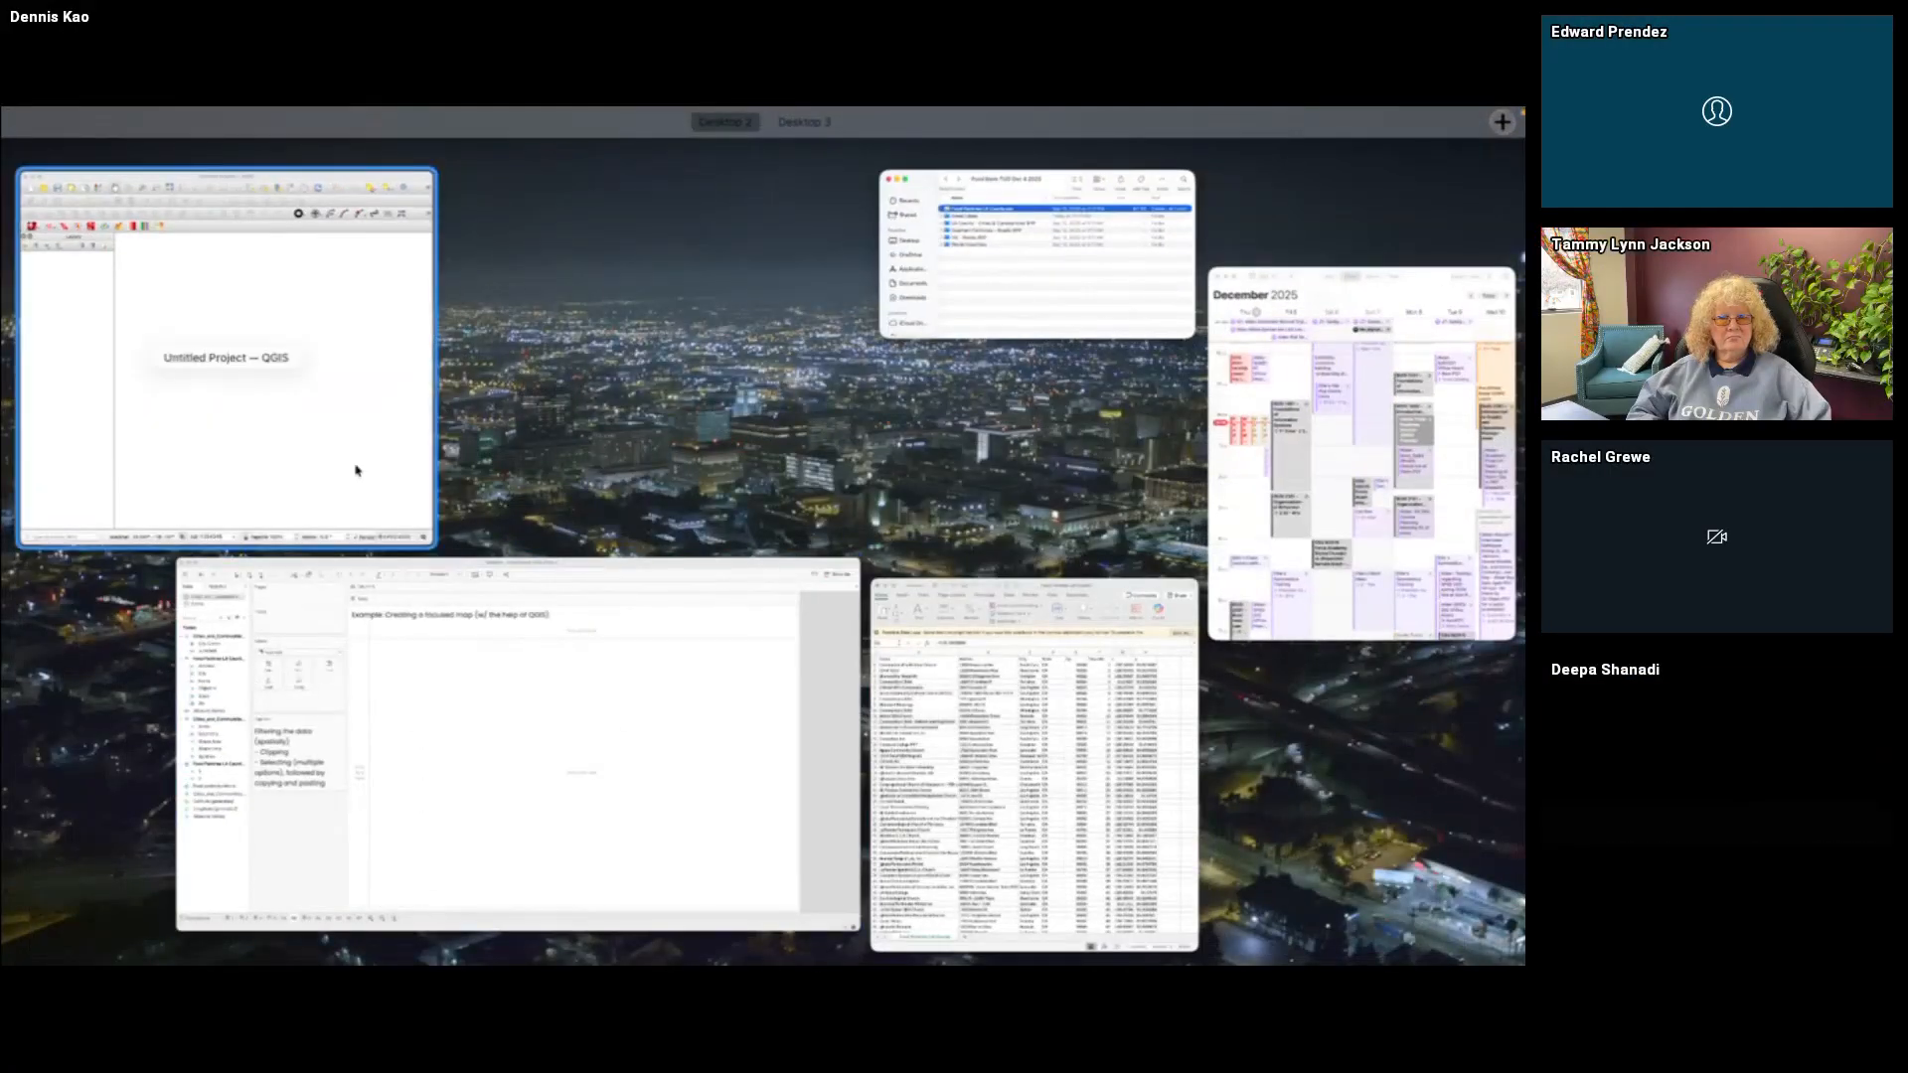
left_click(356, 470)
left_click_drag(945, 494, 1524, 462)
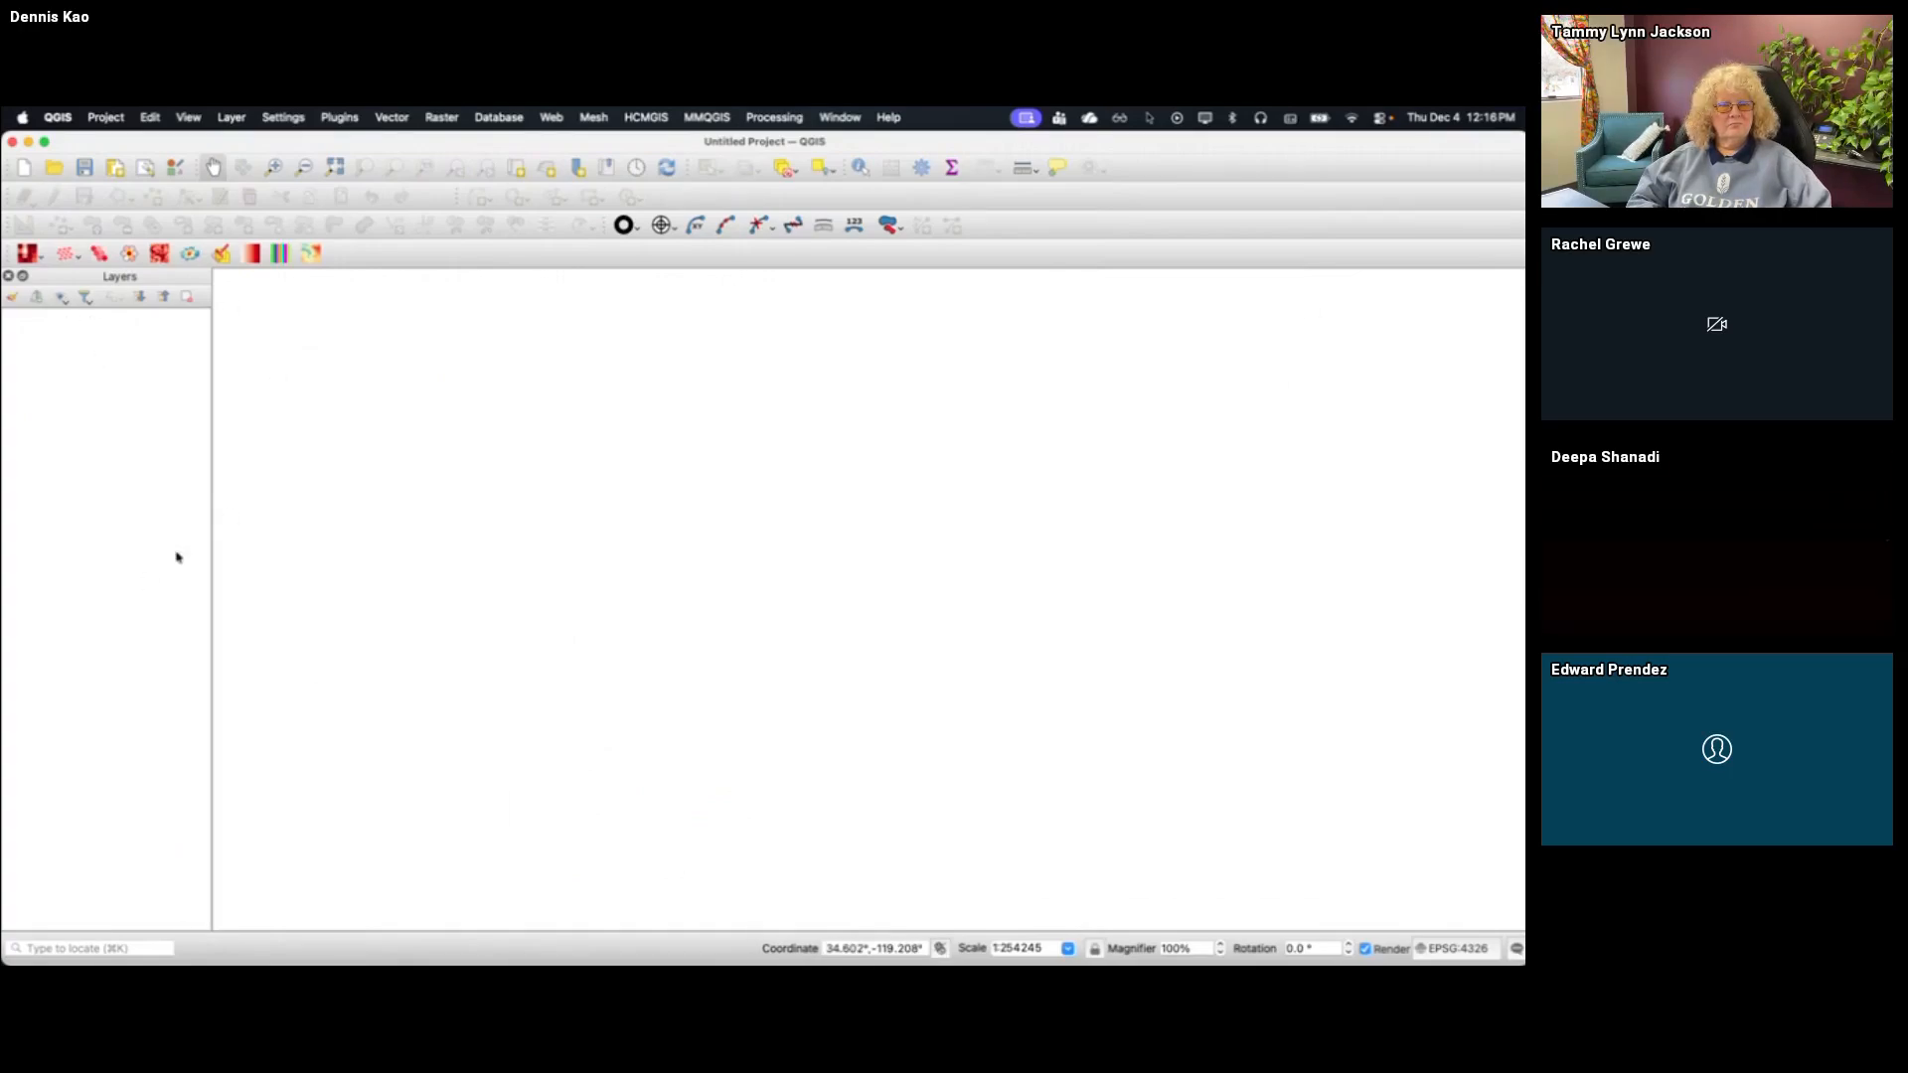
left_click(1153, 123)
left_click(1151, 144)
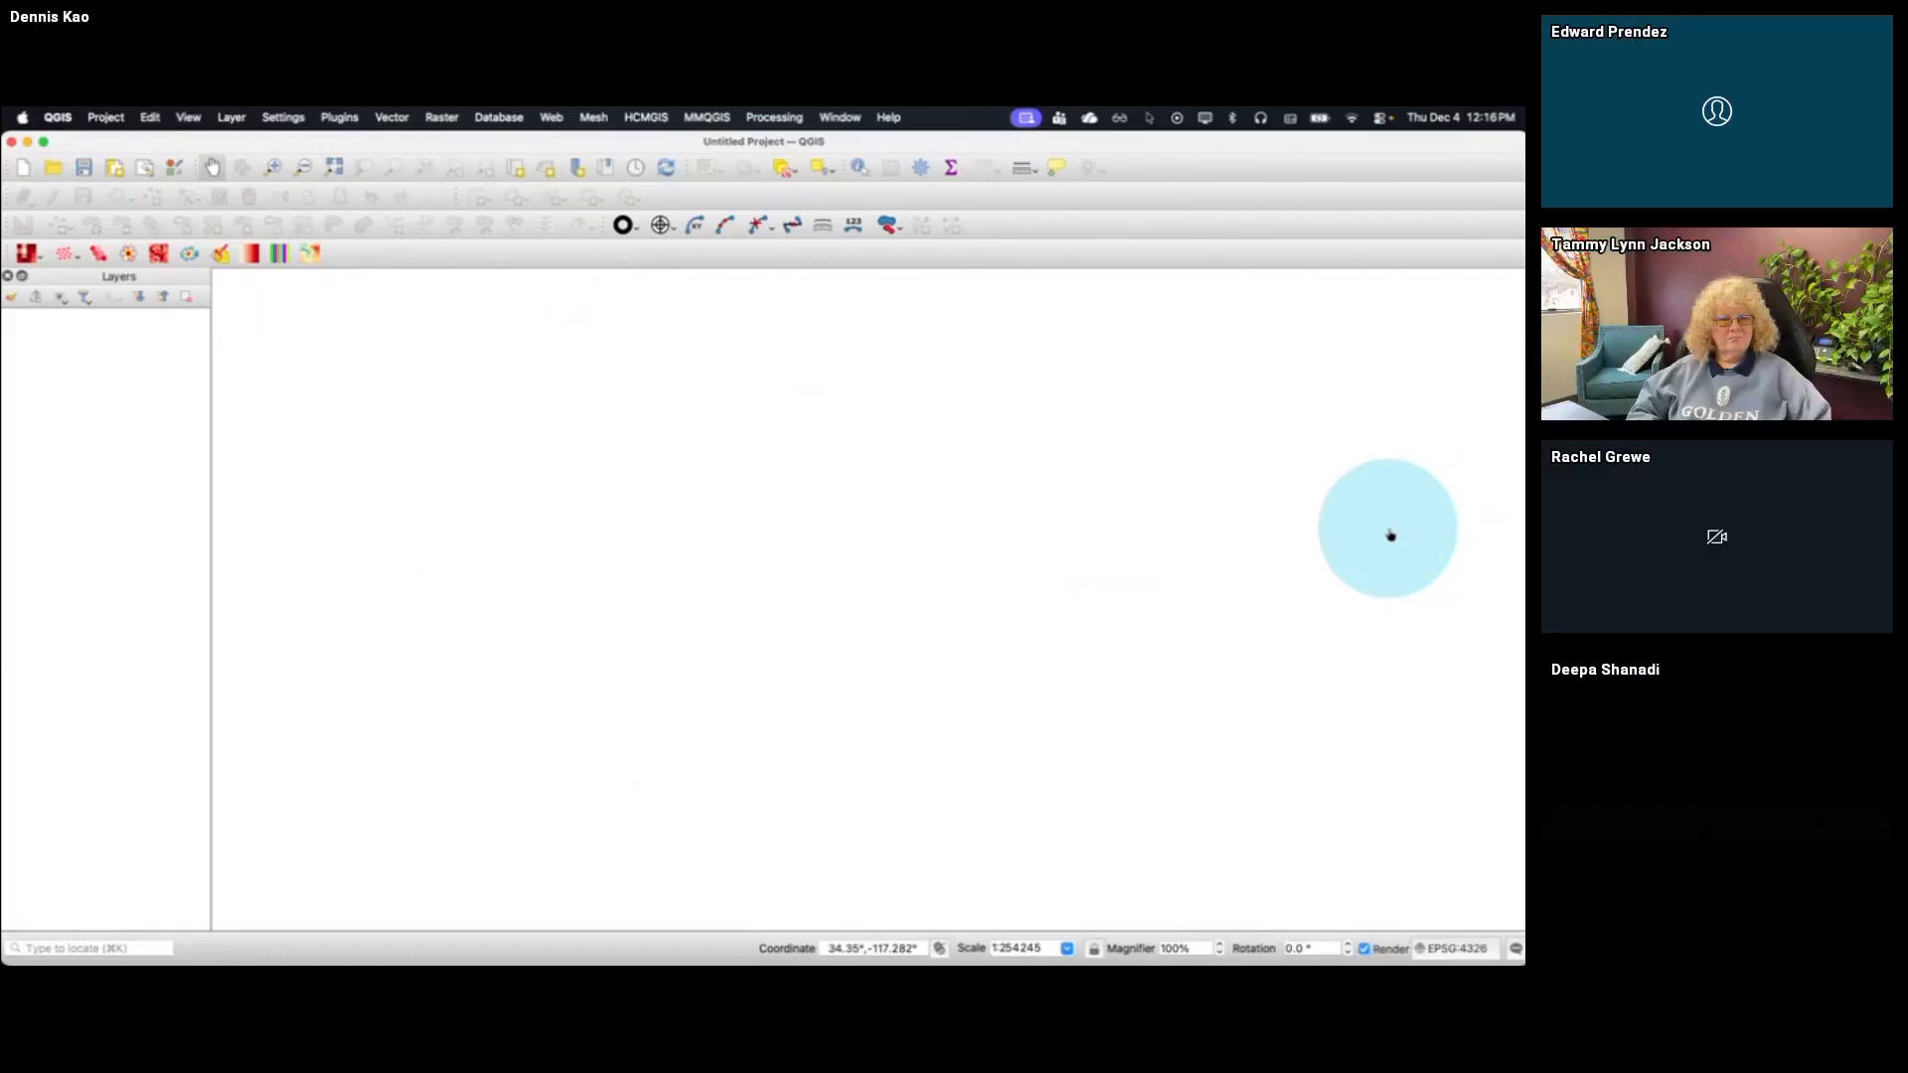
key("super+Tab")
key("ctrl+Up")
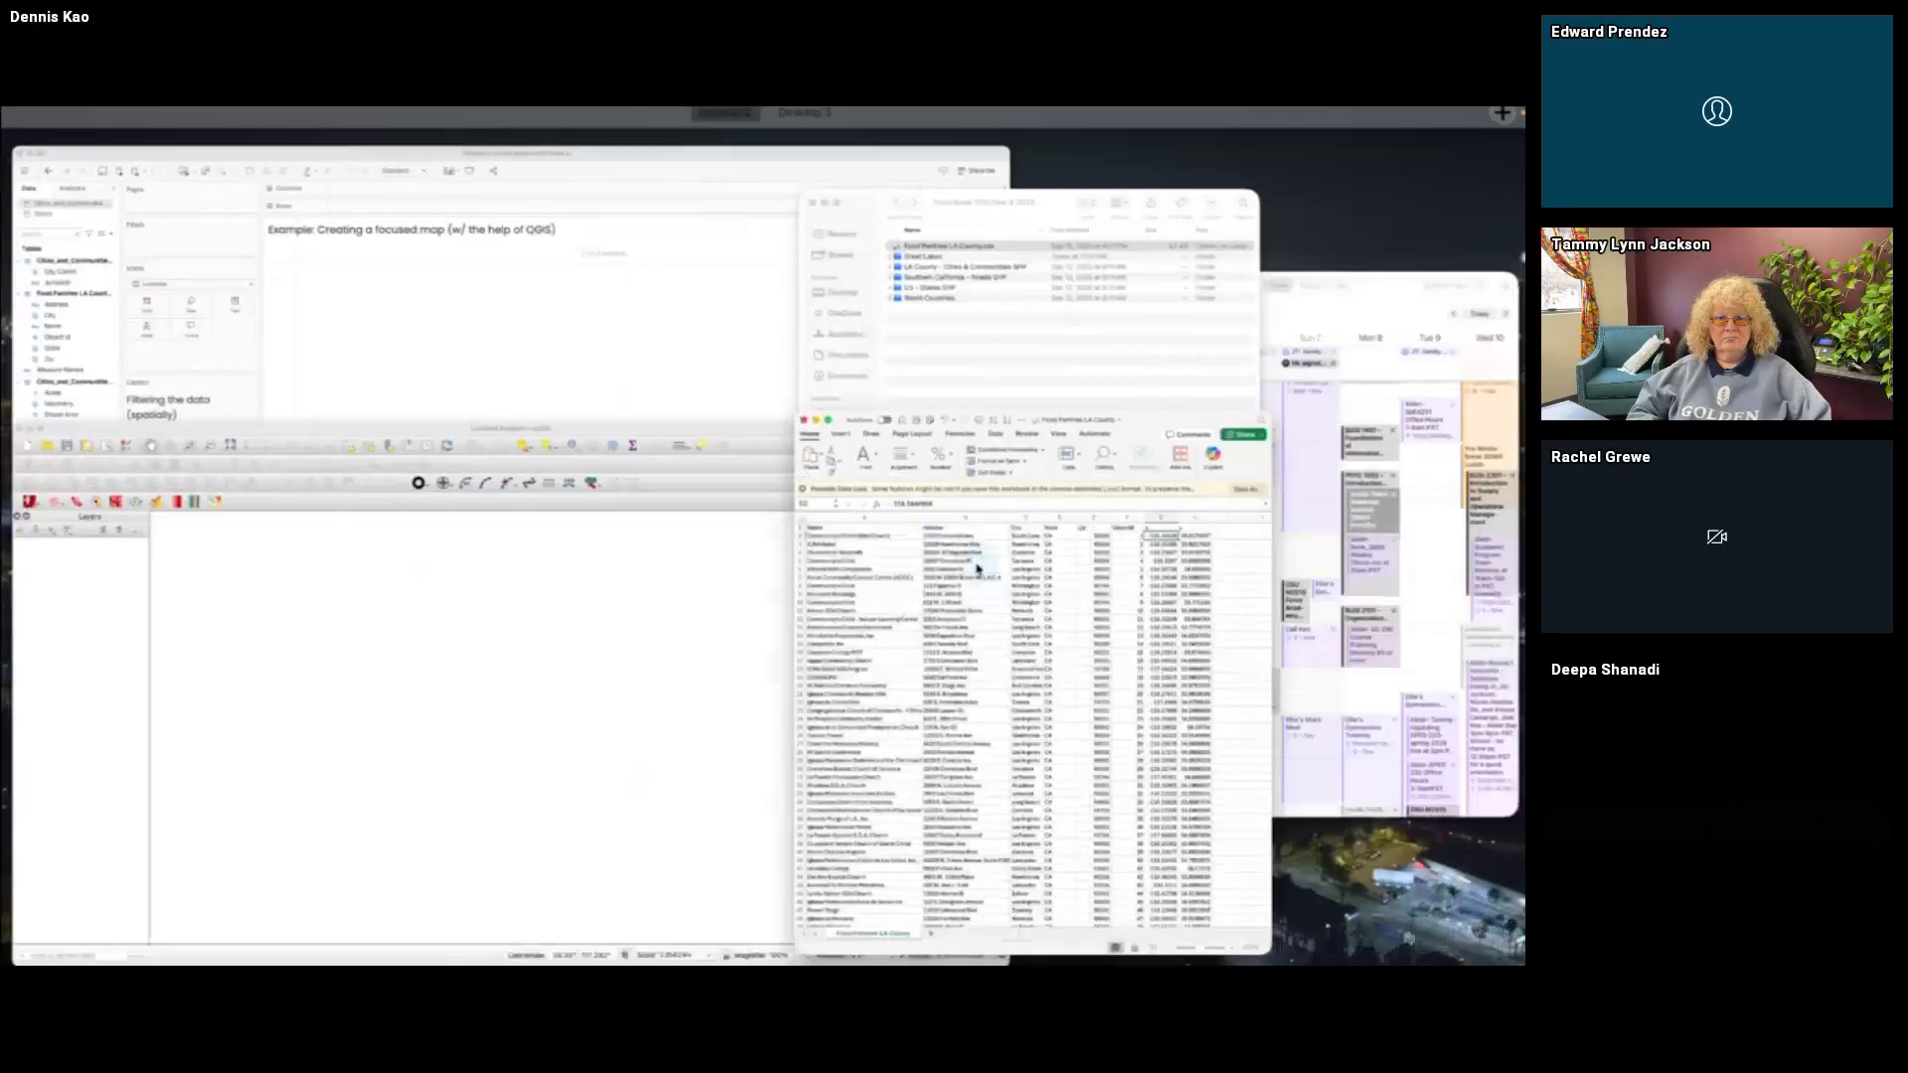
left_click(1044, 329)
left_click(653, 463)
left_click_drag(653, 463, 1090, 406)
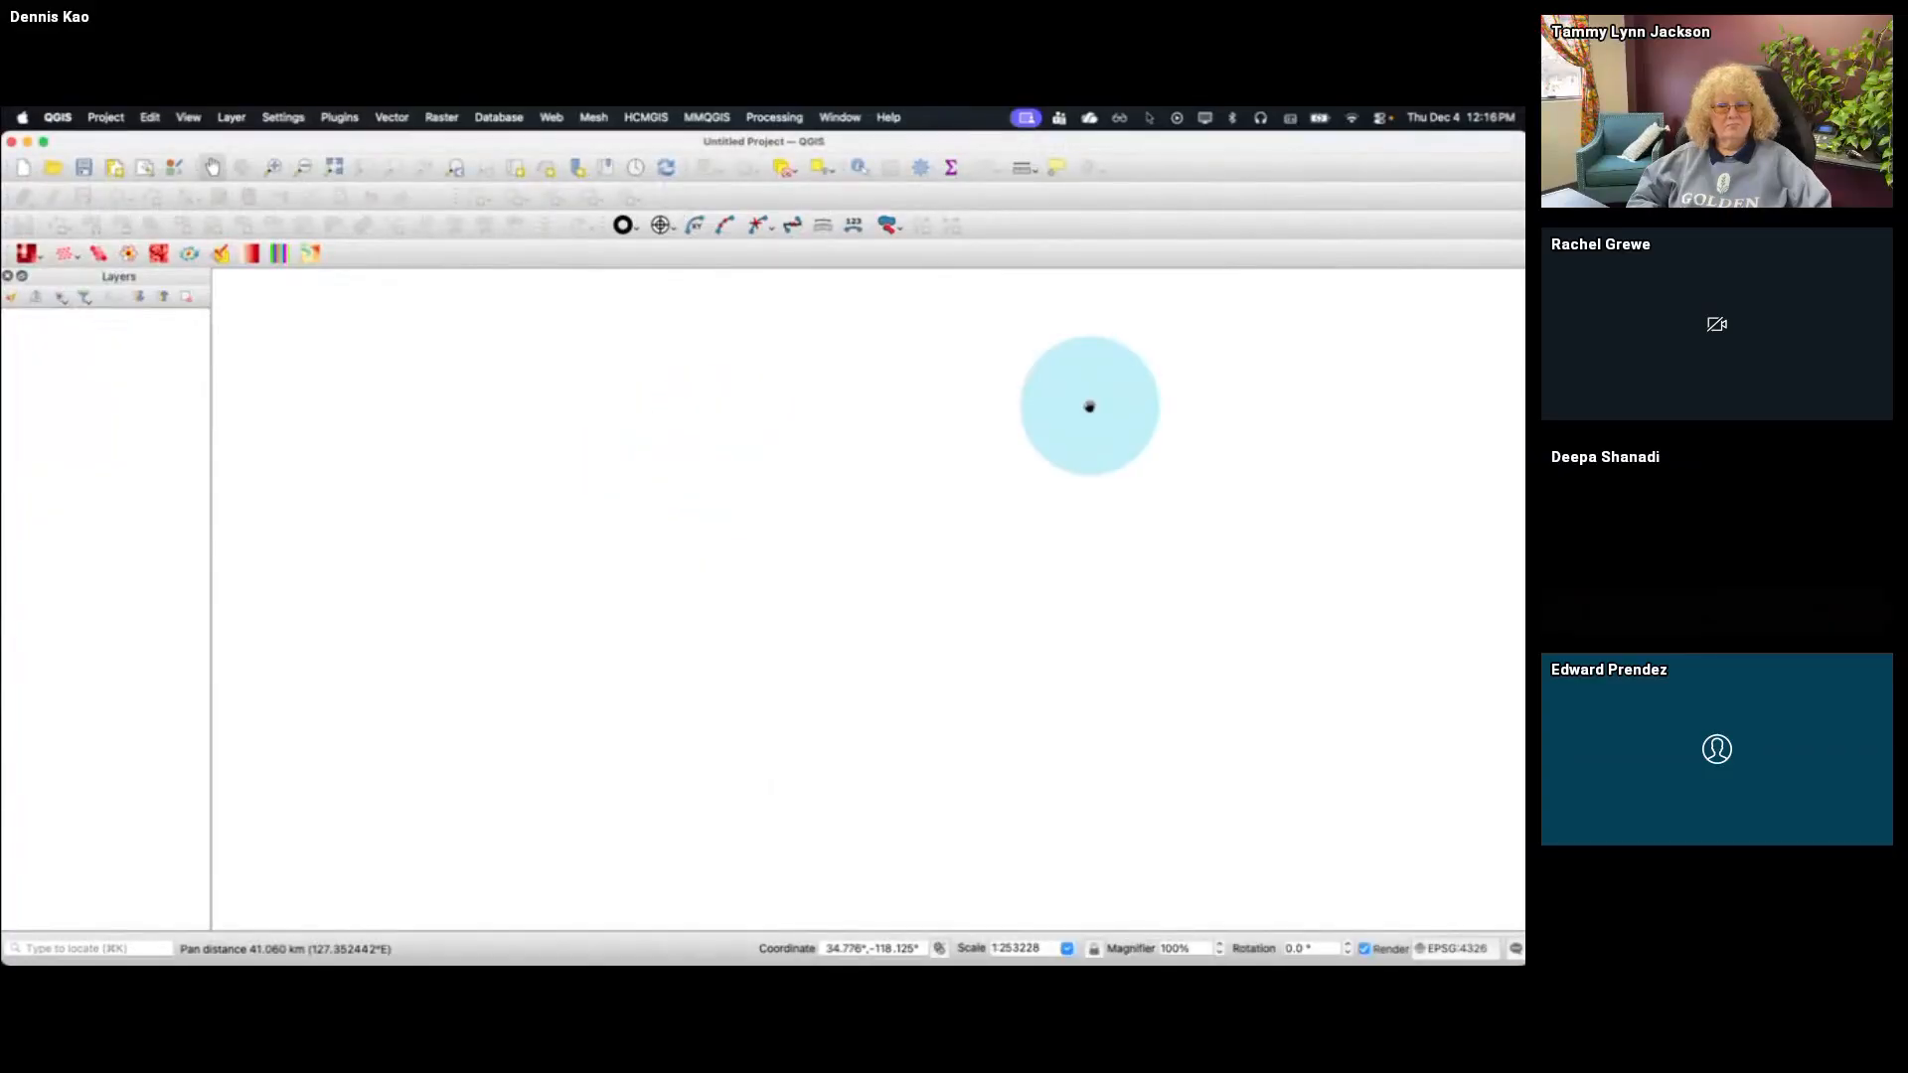
Switch to the Food Bank TUG Dec 4 2025 Finder window and open the LA County - Cities & Communities SHP folder
key("ctrl+Up")
left_click(1133, 335)
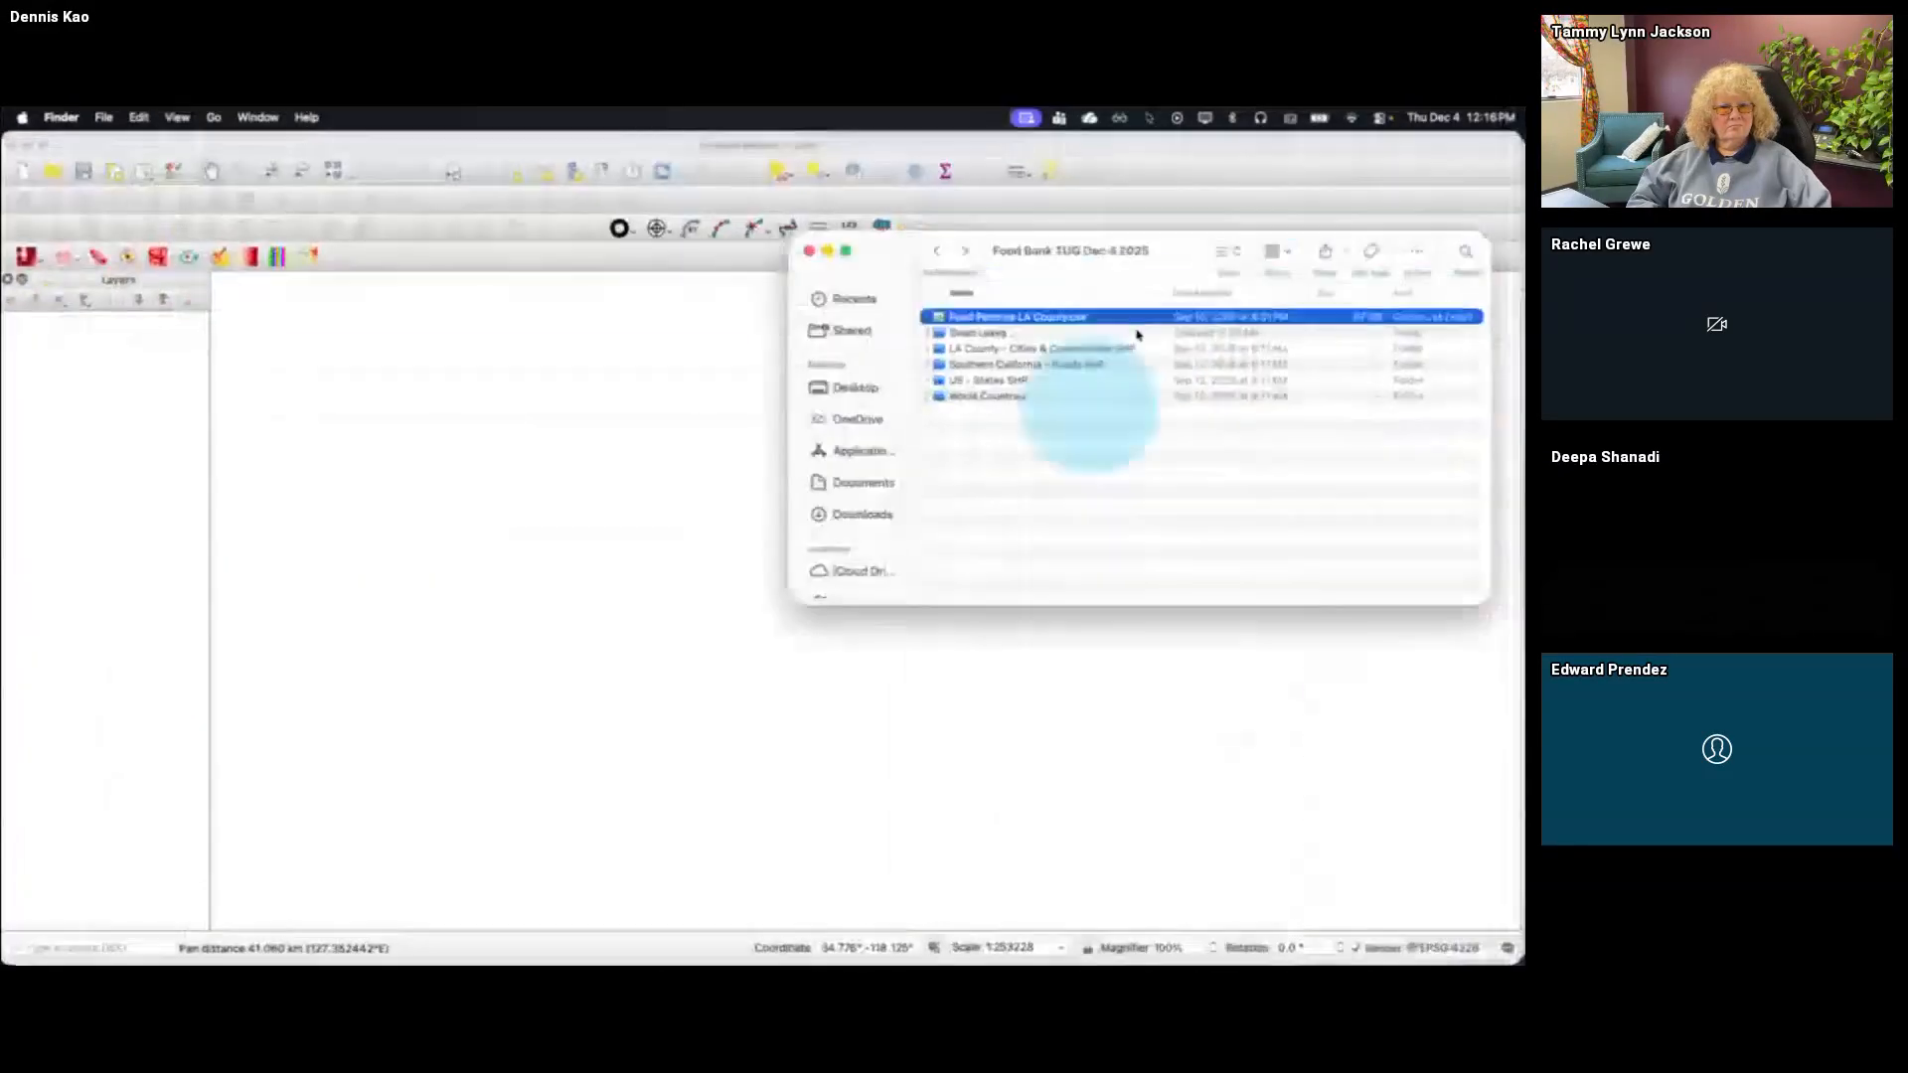
left_click(1047, 352)
left_click(1054, 336)
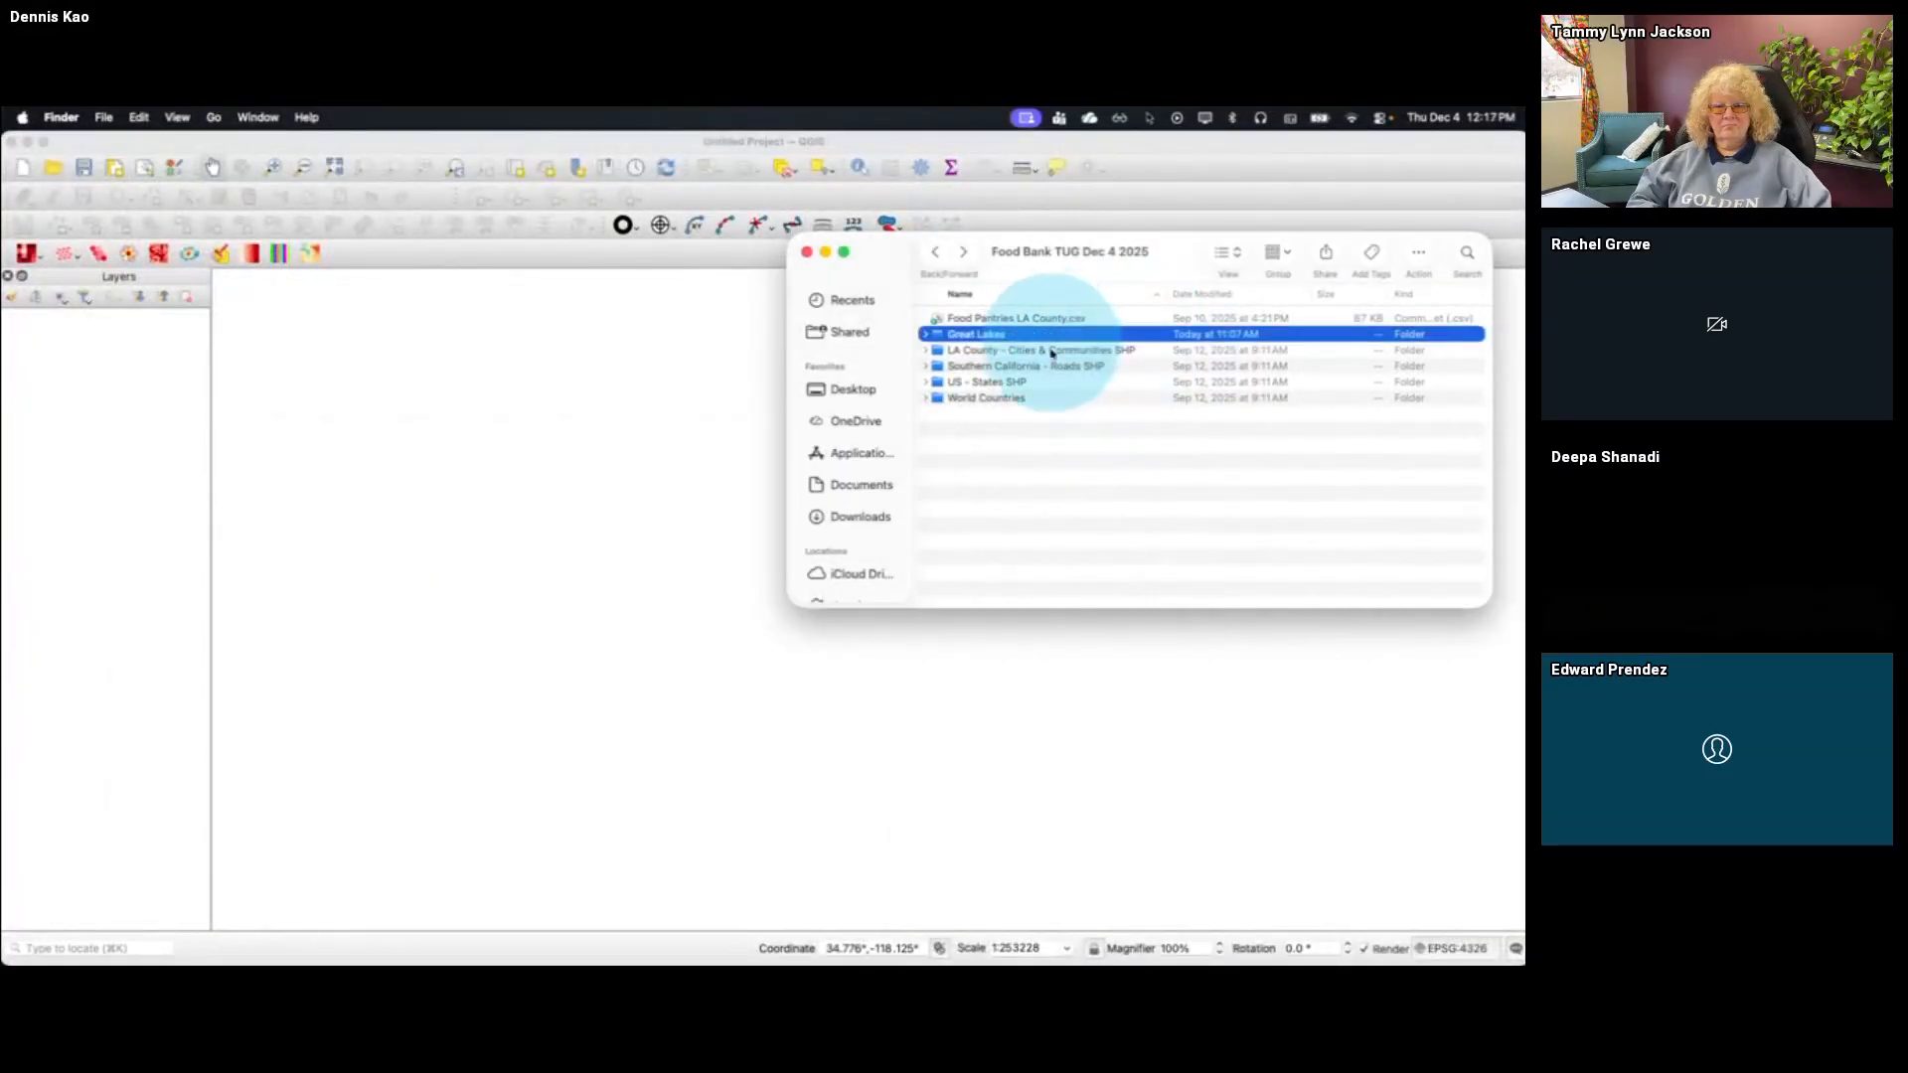
double_click(1051, 352)
Load Cities_and_Communities.shp into the QGIS project, accepting the preselected NAD83 to WGS 84 (54) coordinate transformation
left_click(1071, 399)
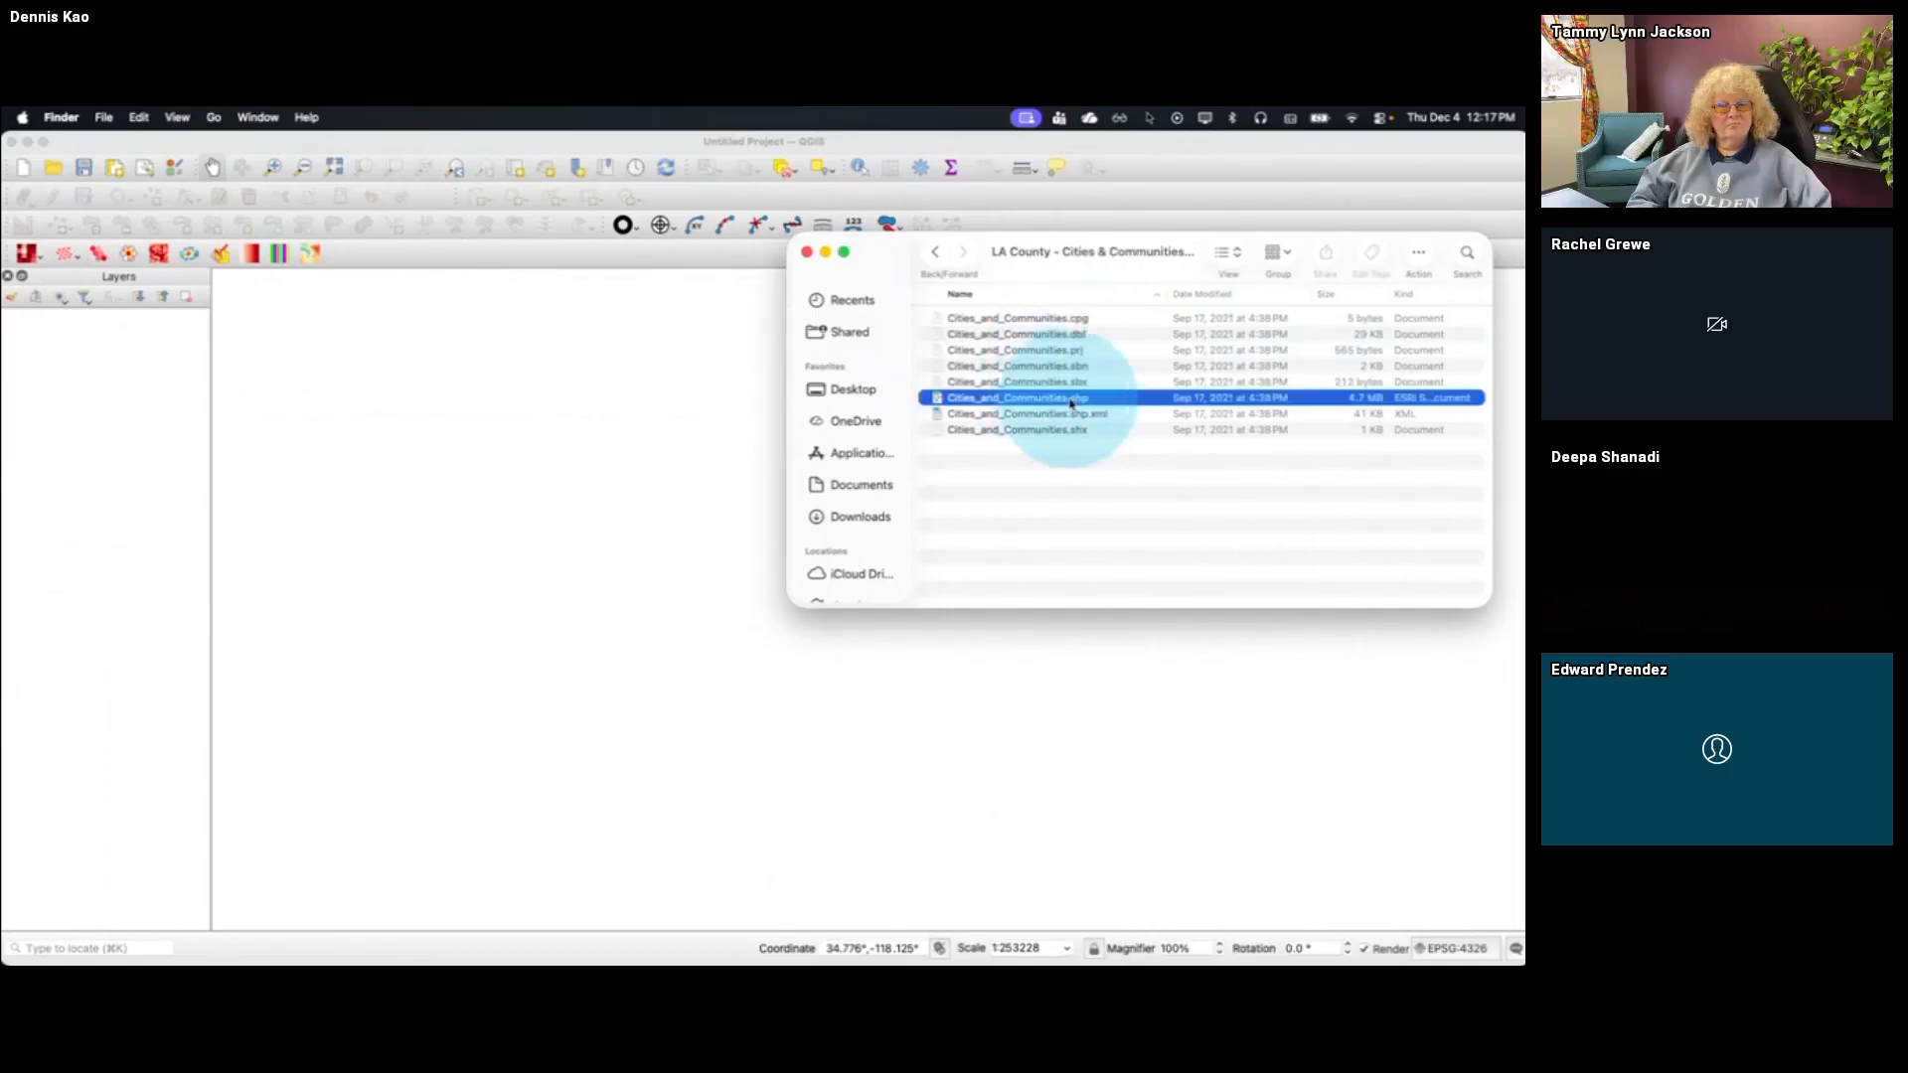
left_click_drag(1073, 402, 626, 457)
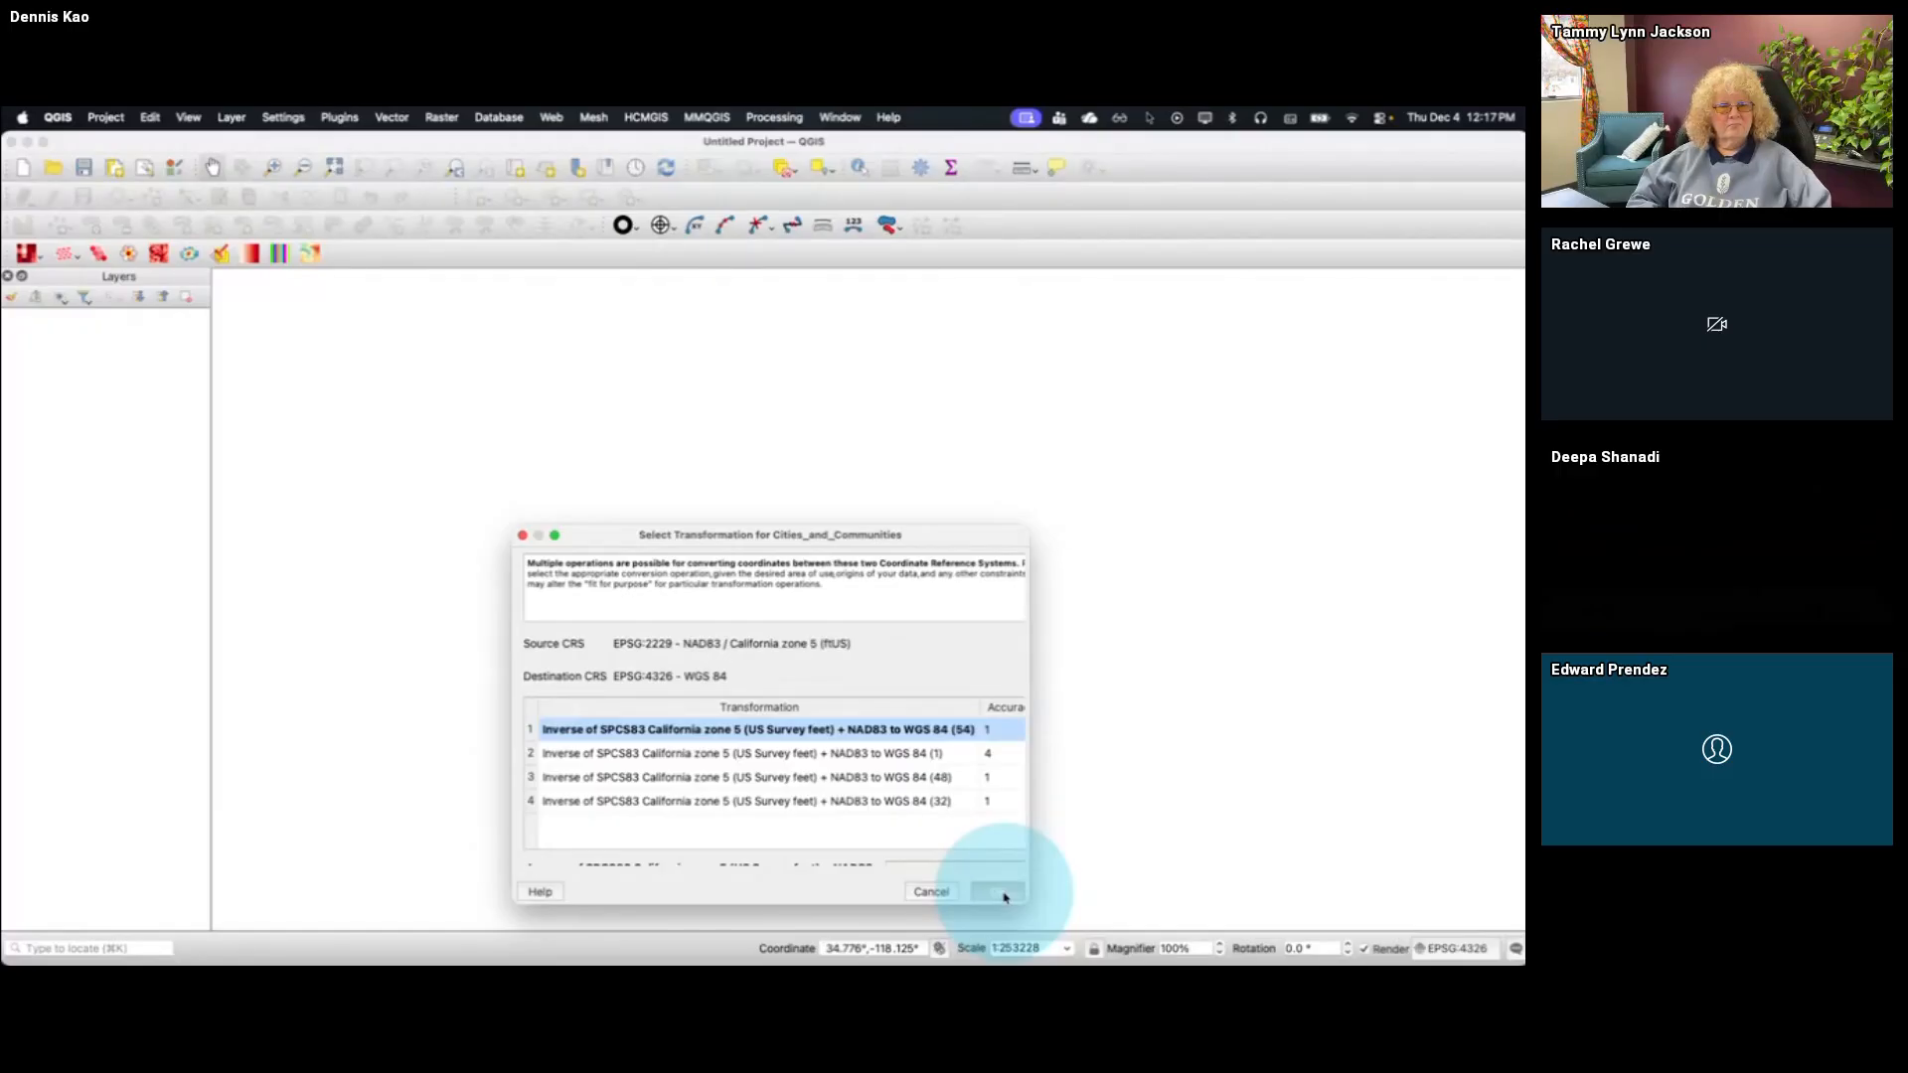
left_click(1001, 892)
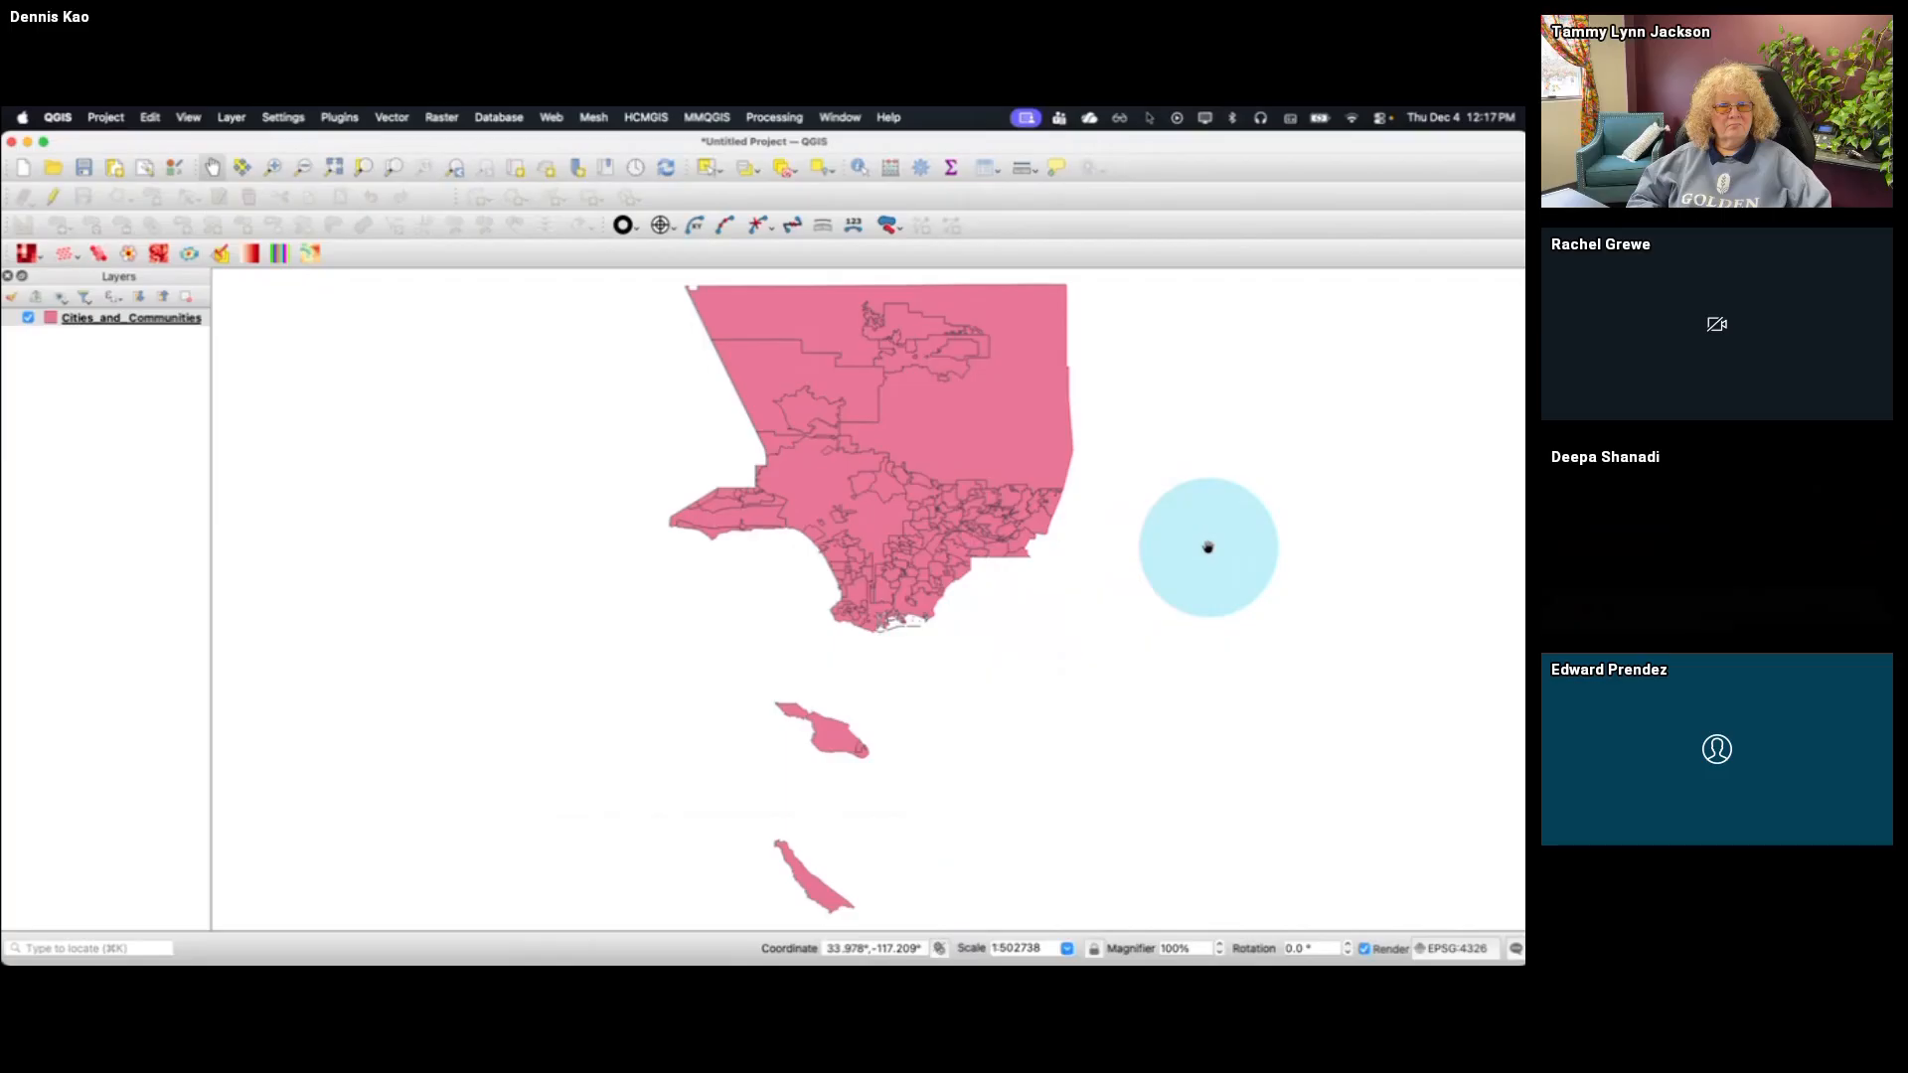
Select the Long Beach polygon on the Cities_and_Communities layer
left_click(272, 167)
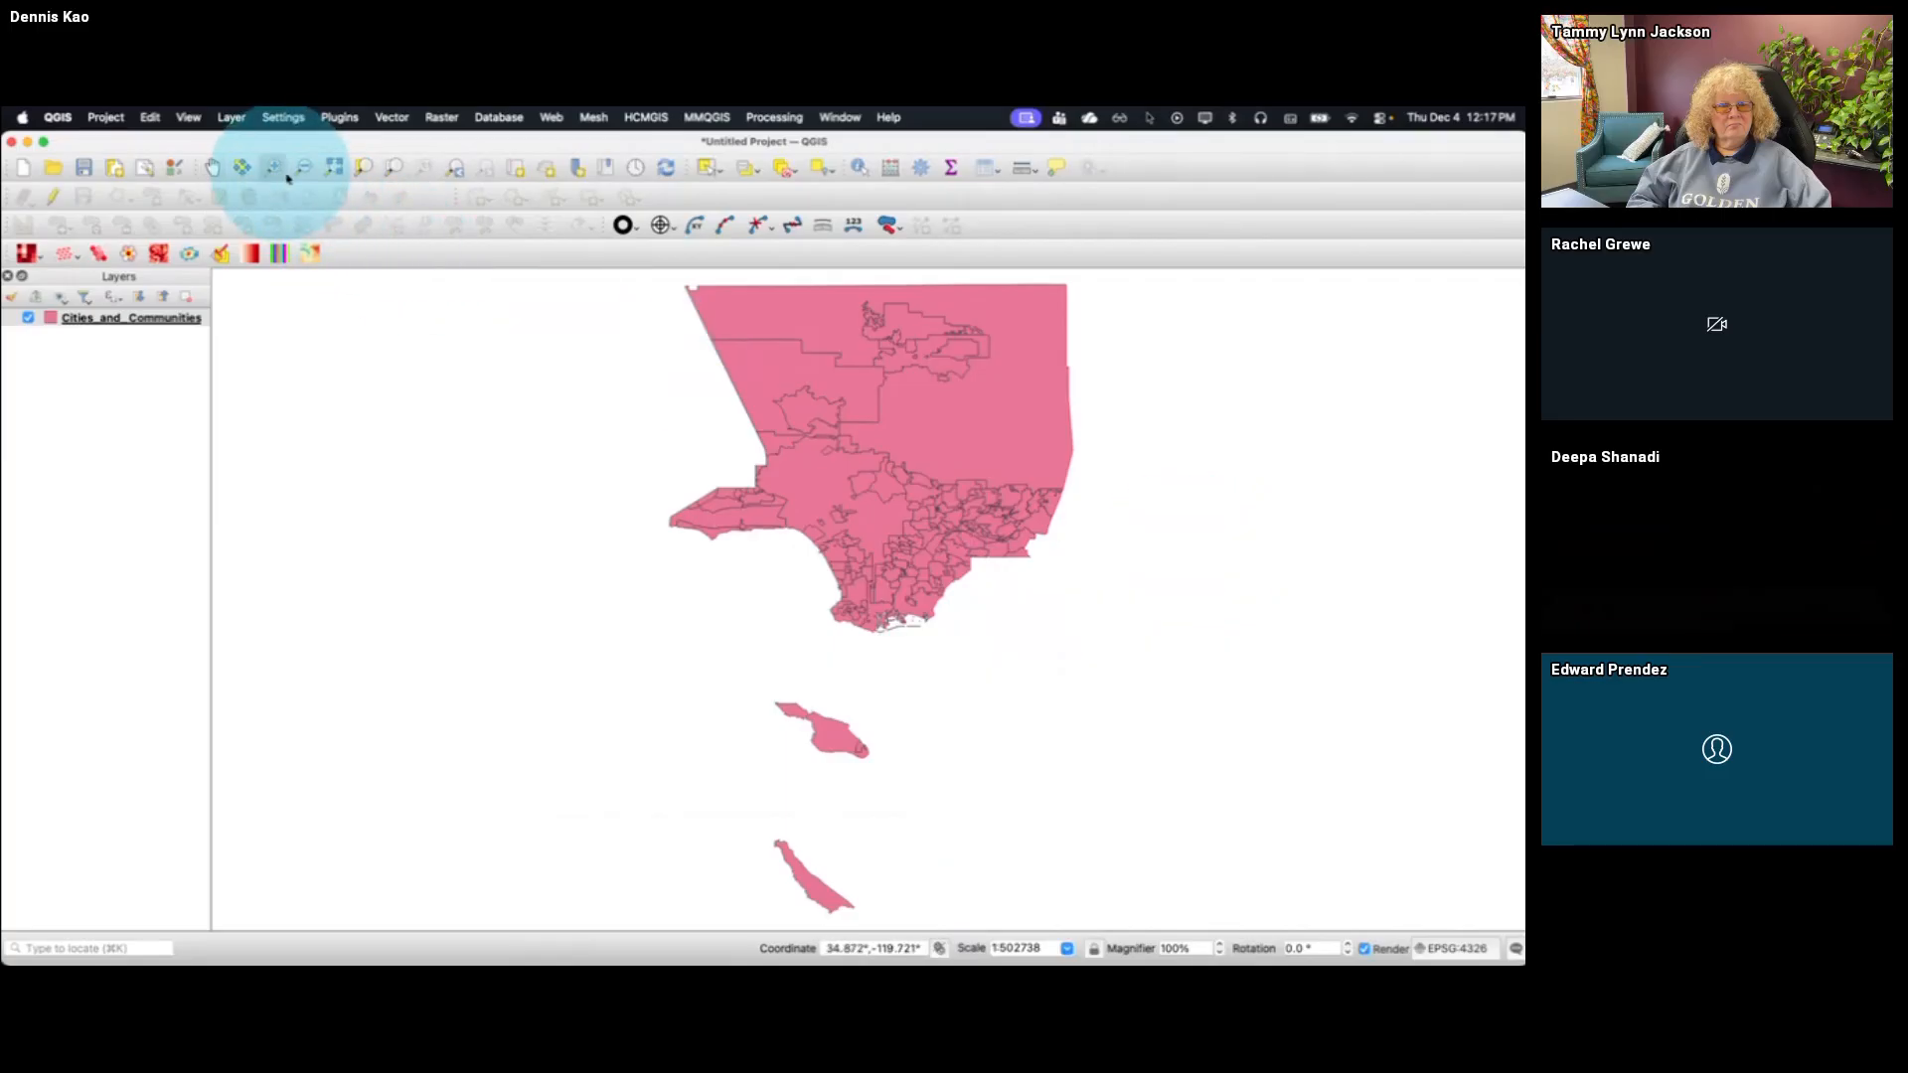
left_click_drag(628, 277, 1114, 671)
left_click_drag(1253, 884, 511, 265)
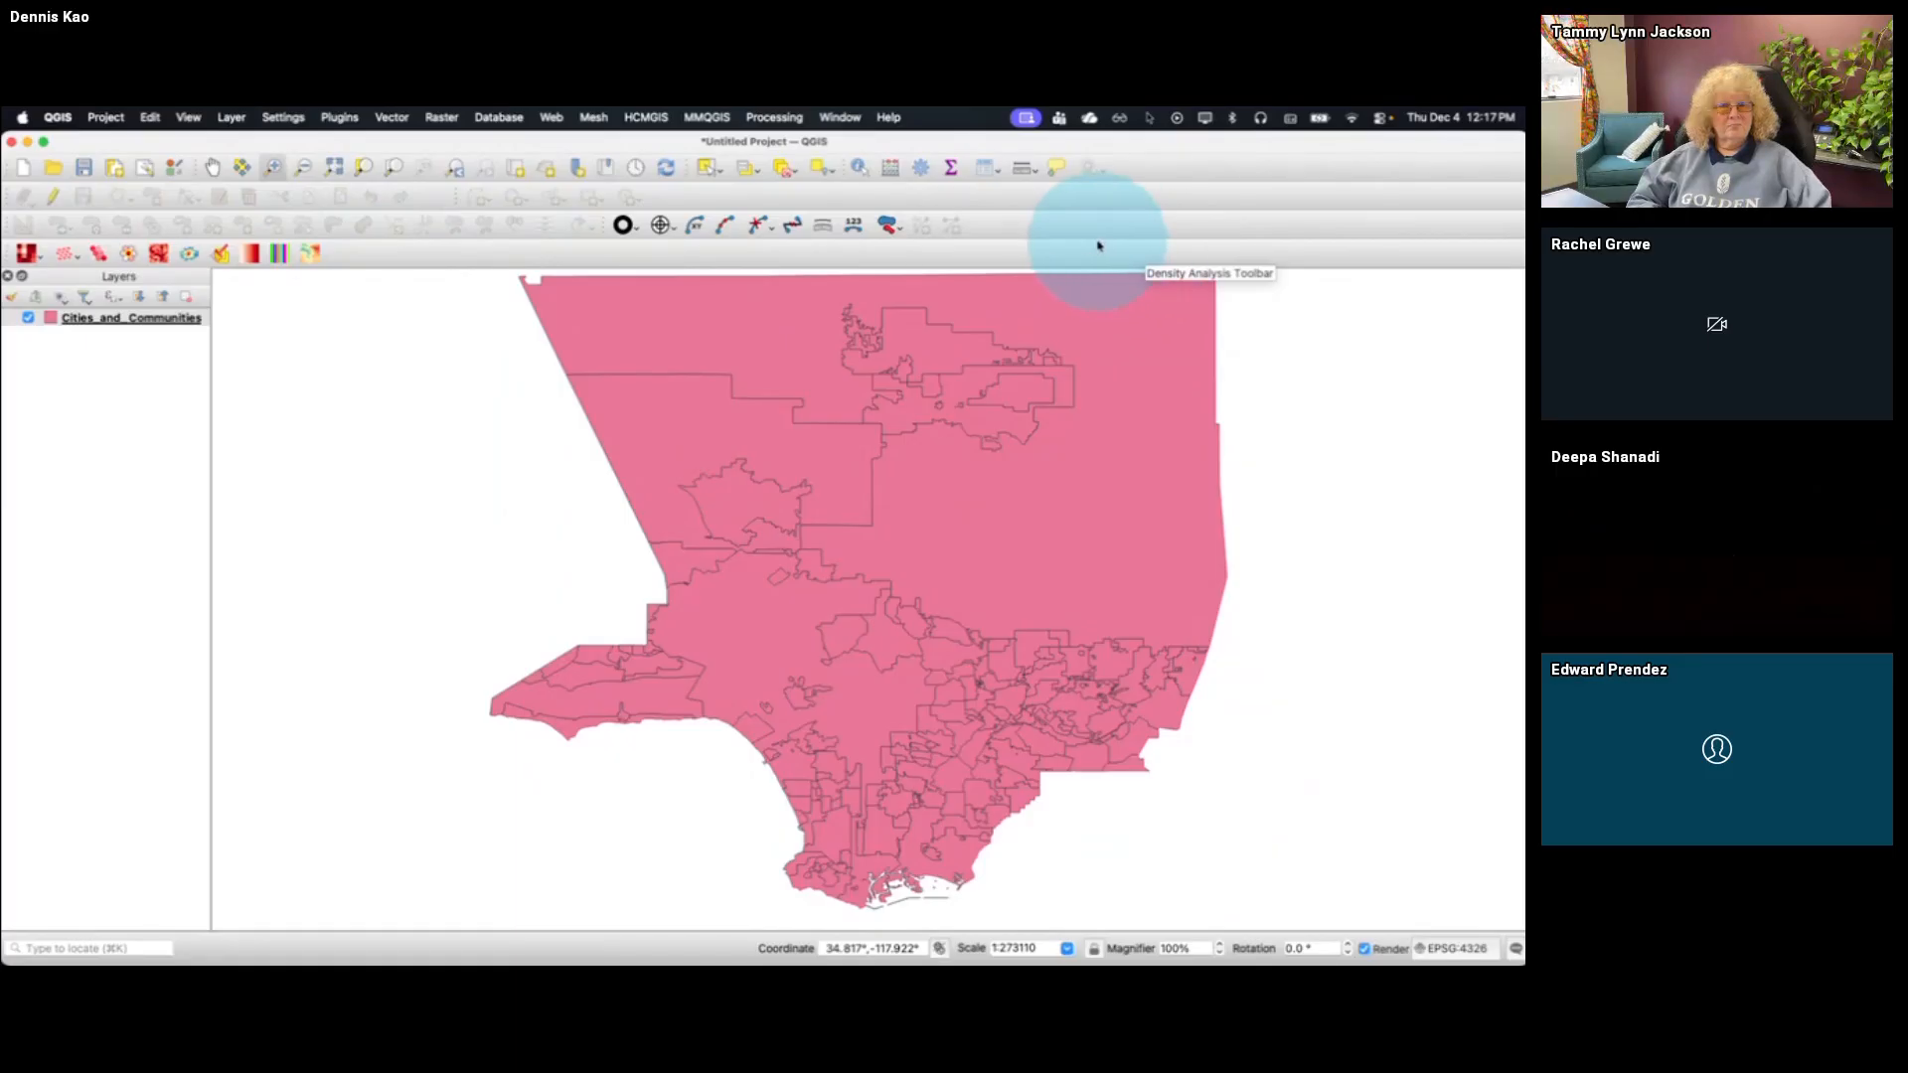
left_click(710, 170)
left_click(956, 851)
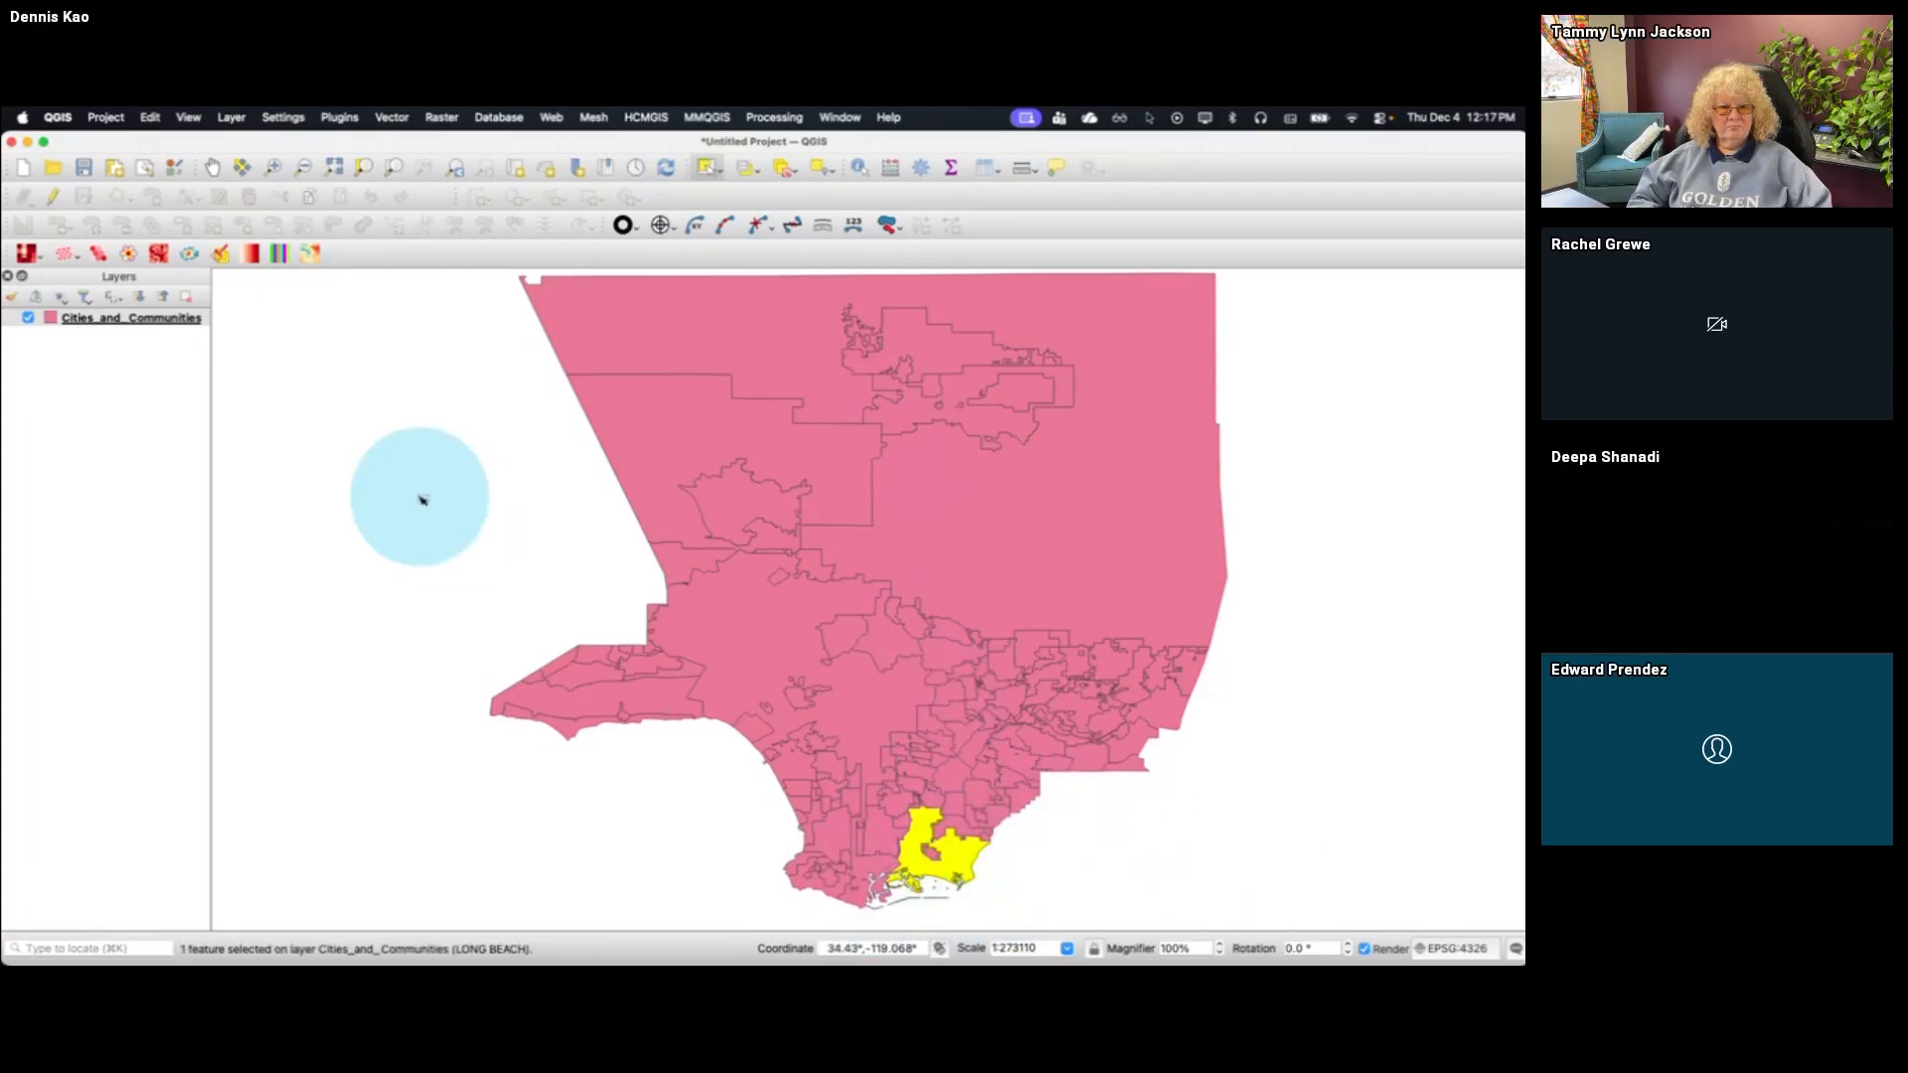
Copy the selected city polygon into a temporary scratch layer named Long Beach and hide the Cities_and_Communities layer
left_click(150, 117)
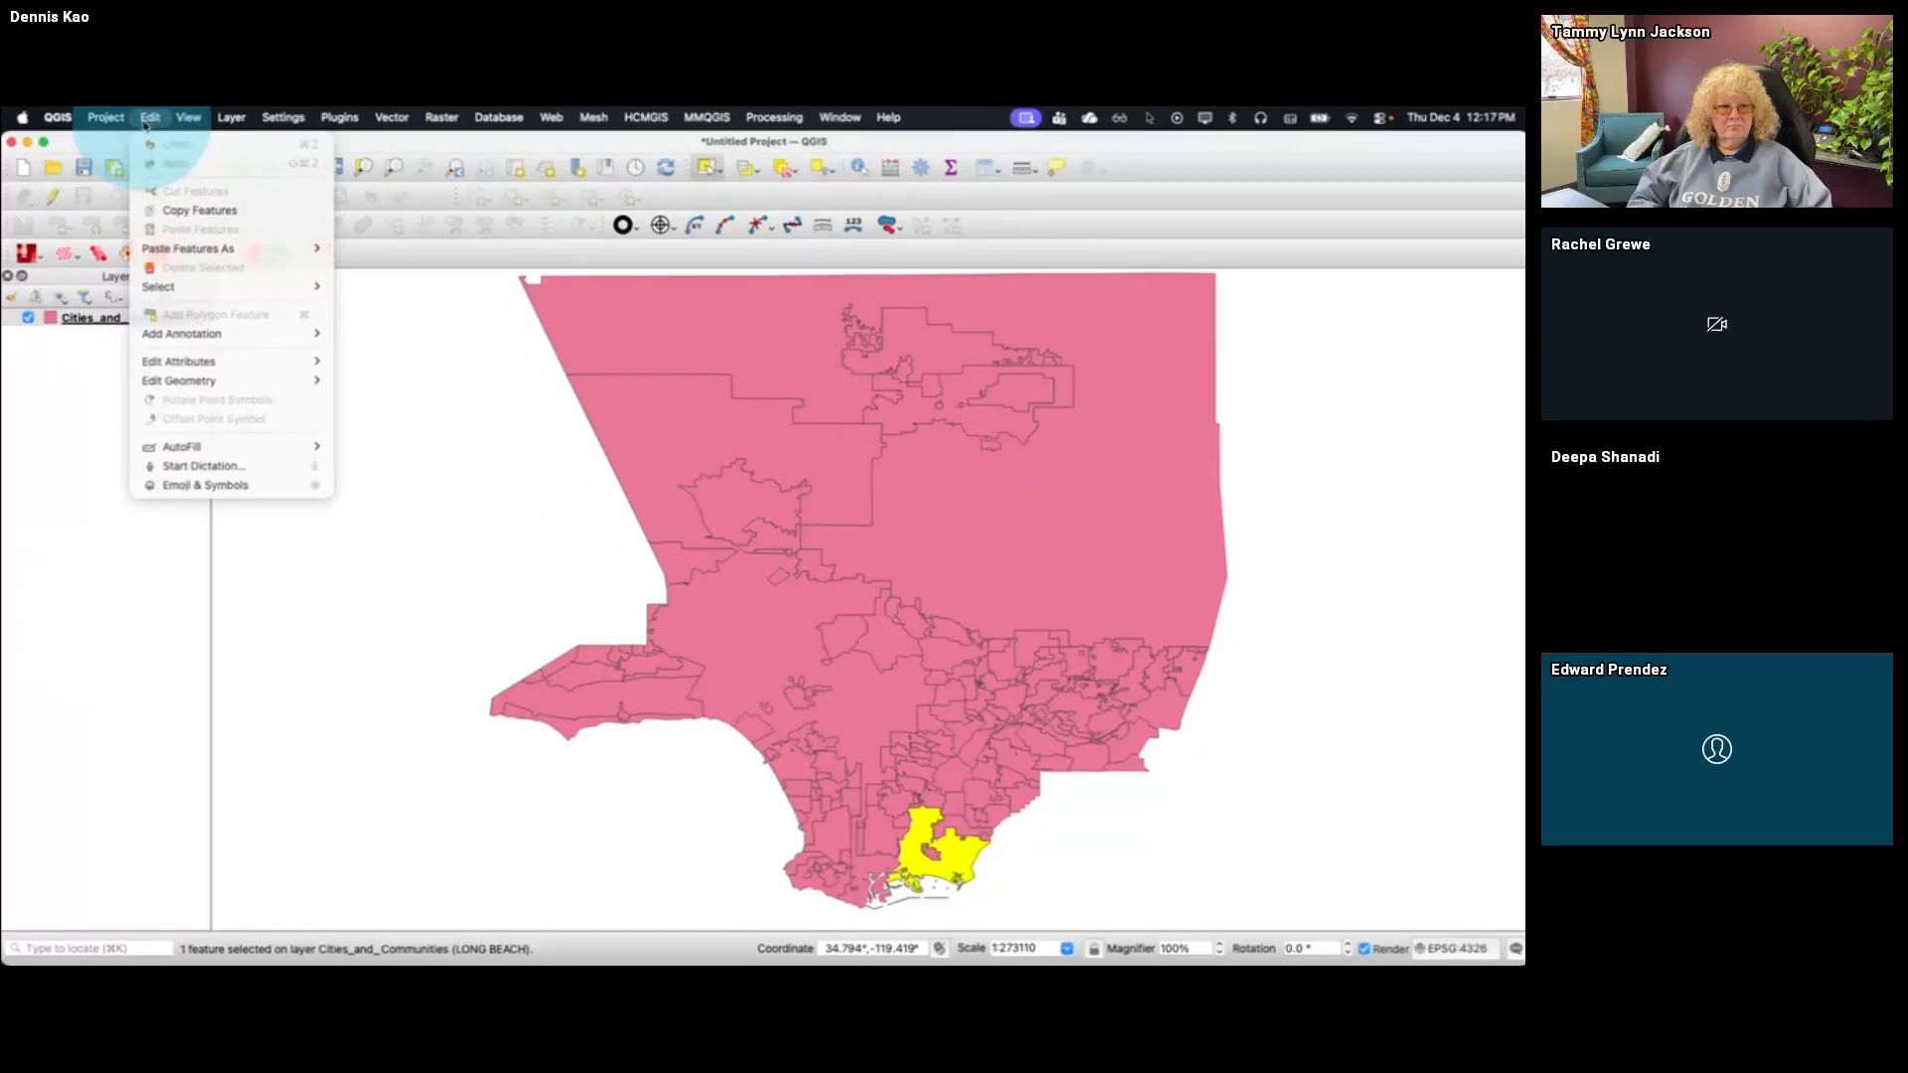
left_click(164, 209)
left_click(150, 117)
mouse_move(178, 246)
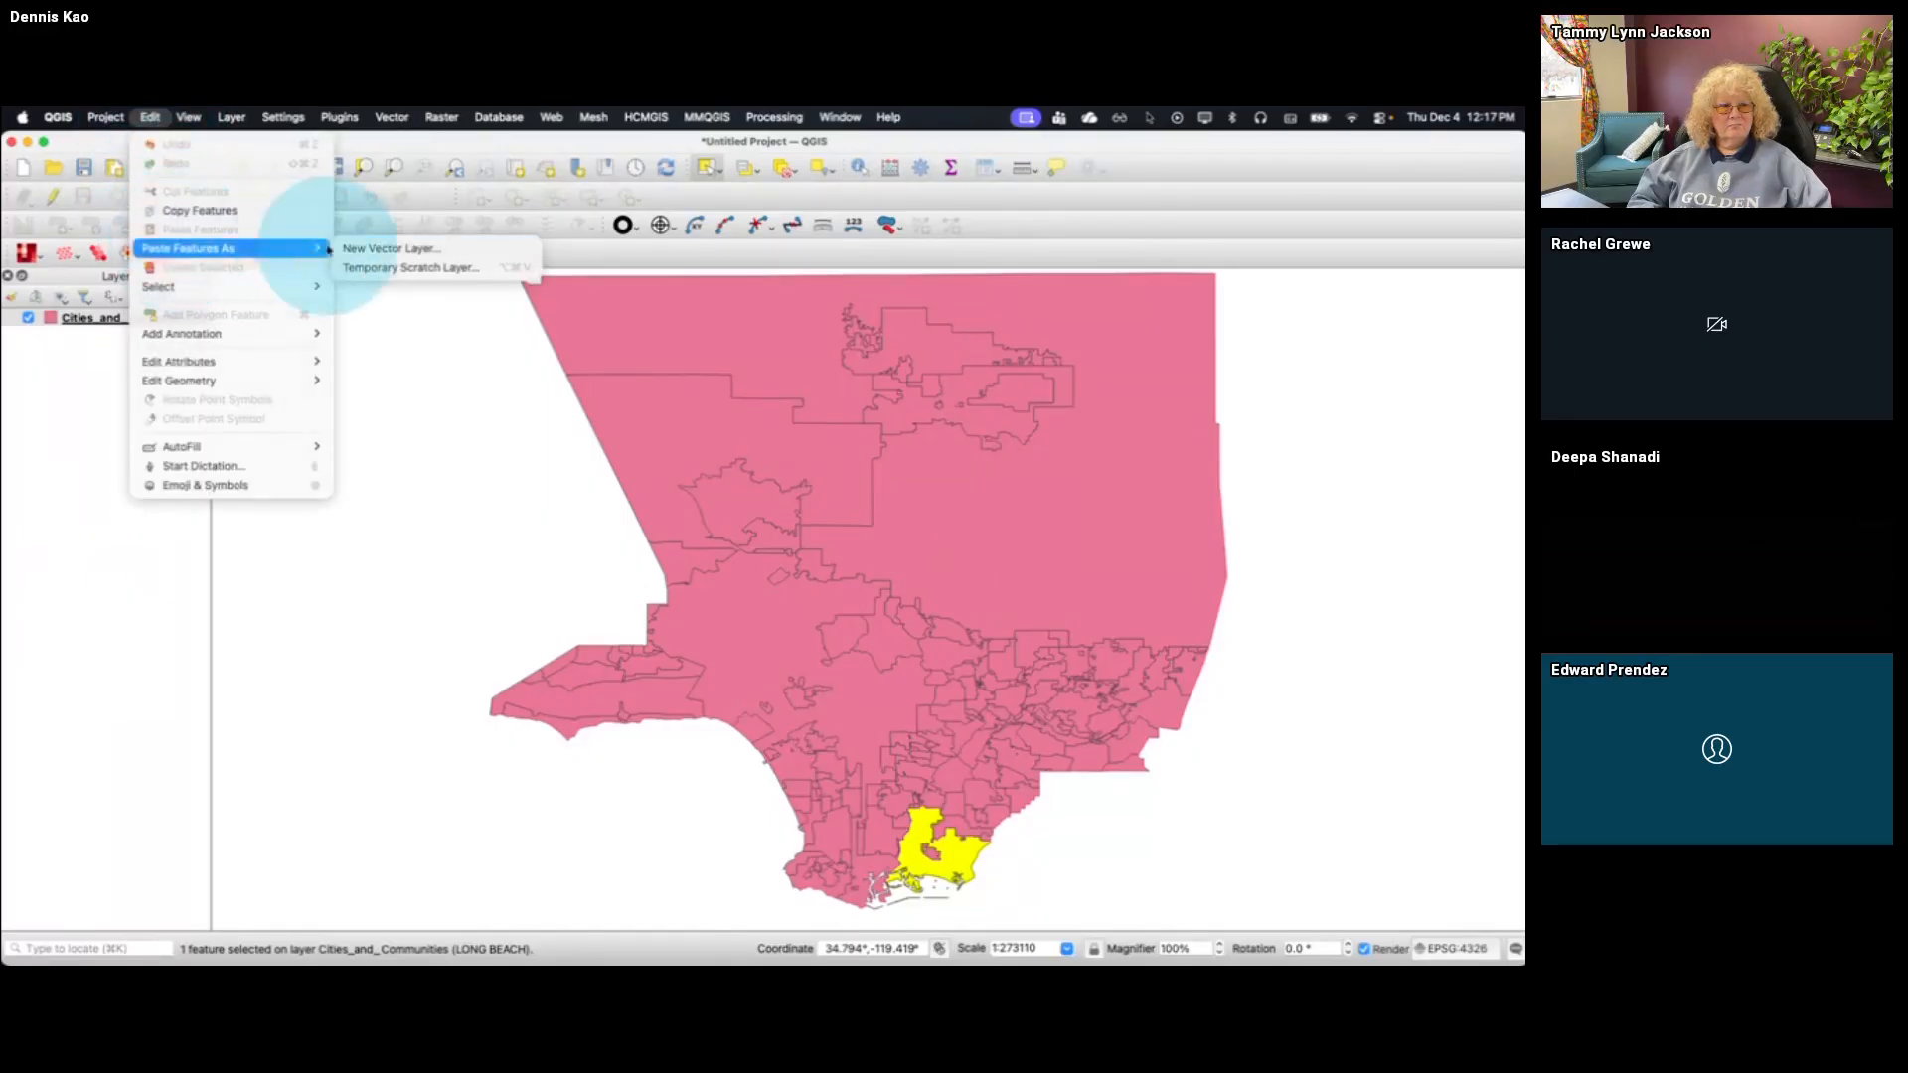
left_click(397, 265)
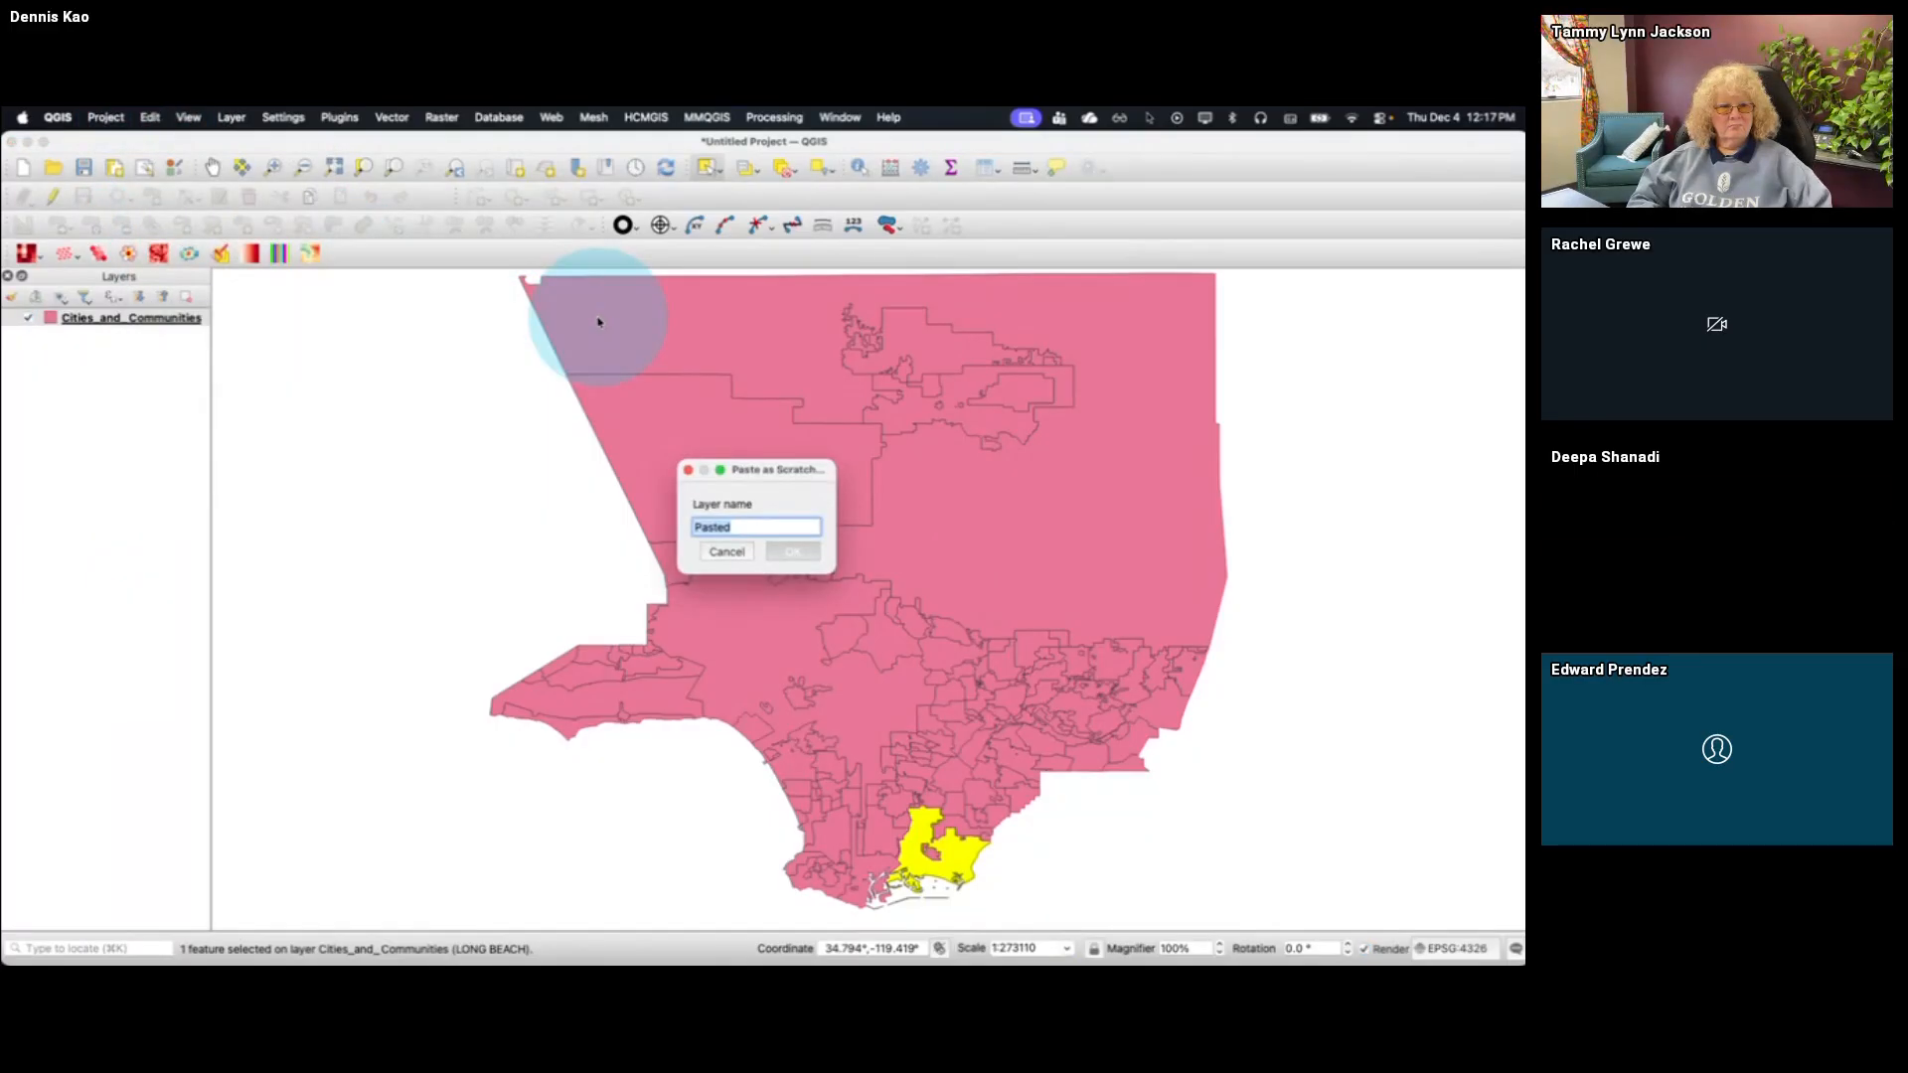
type("Long Beach")
key("Return")
left_click(44, 318)
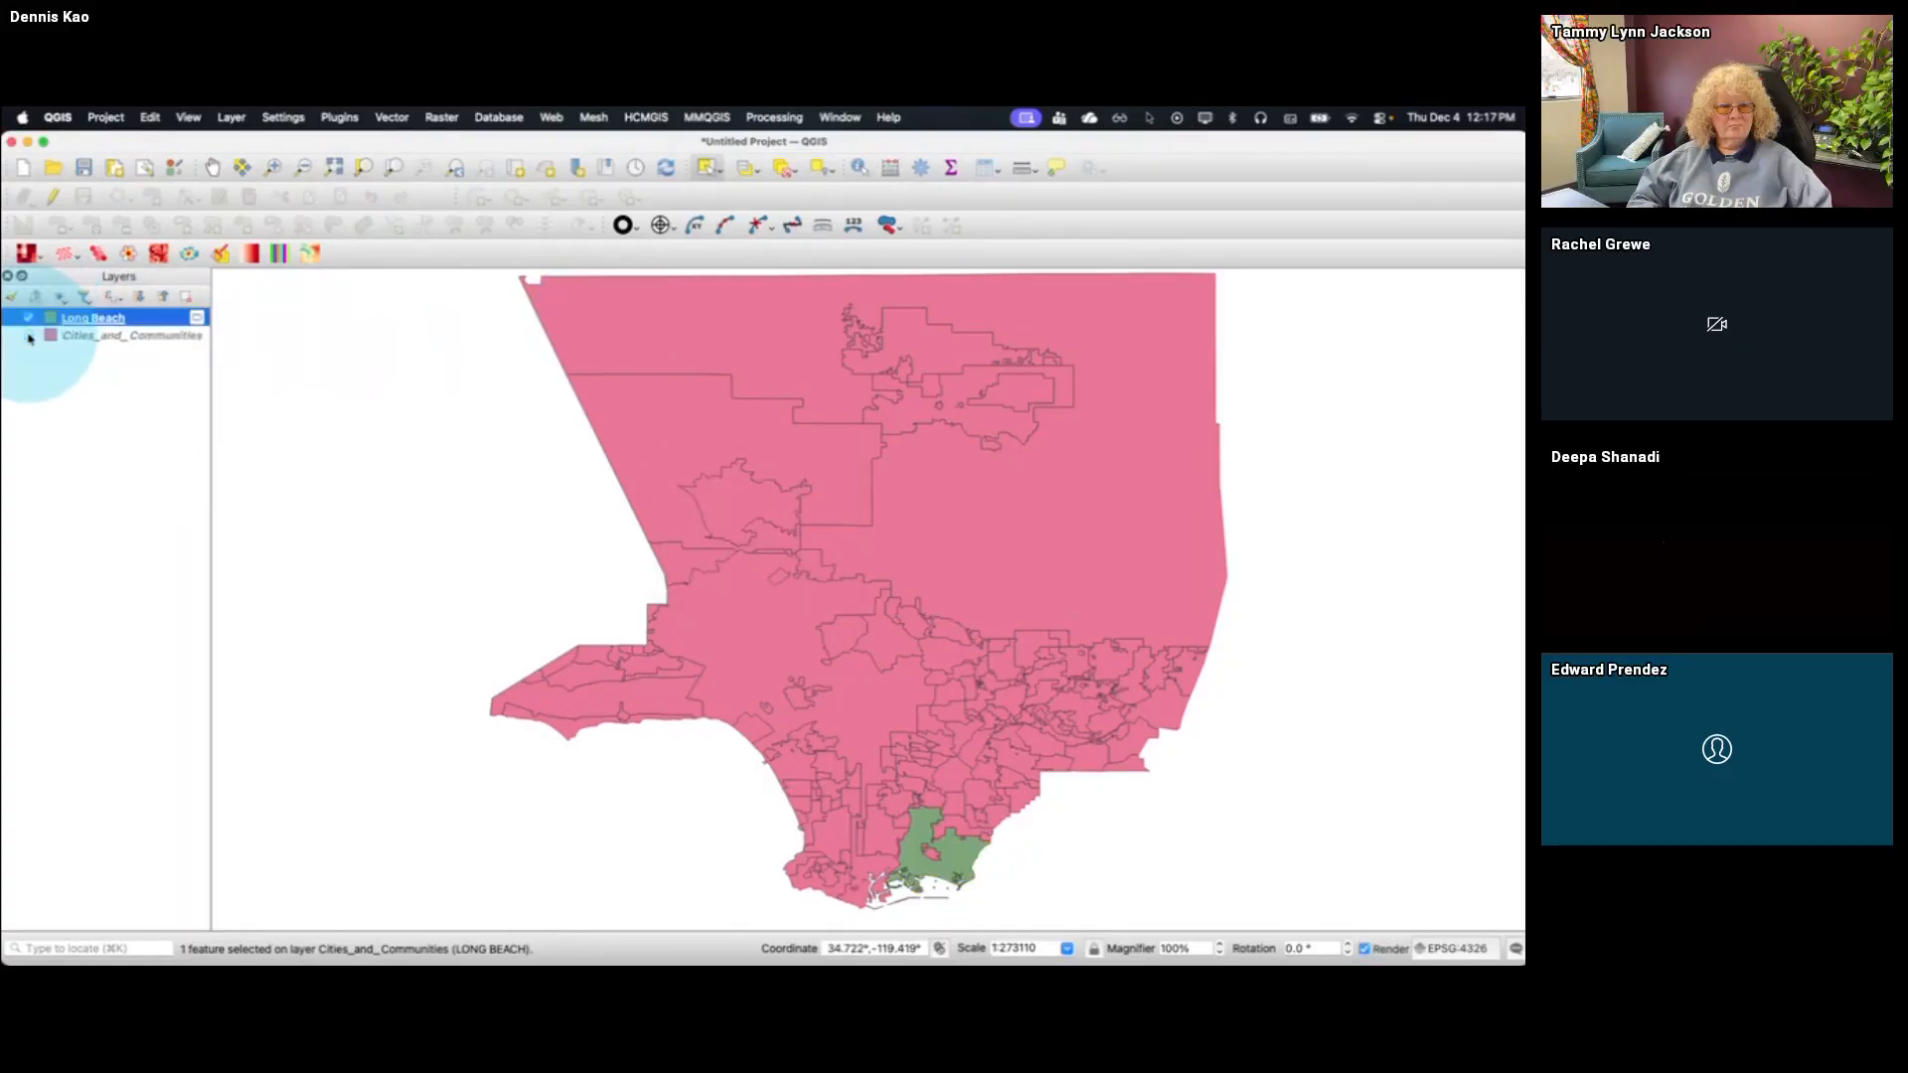
Hide the Cities_and_Communities layer and zoom to the extent of the Long Beach layer
left_click(28, 335)
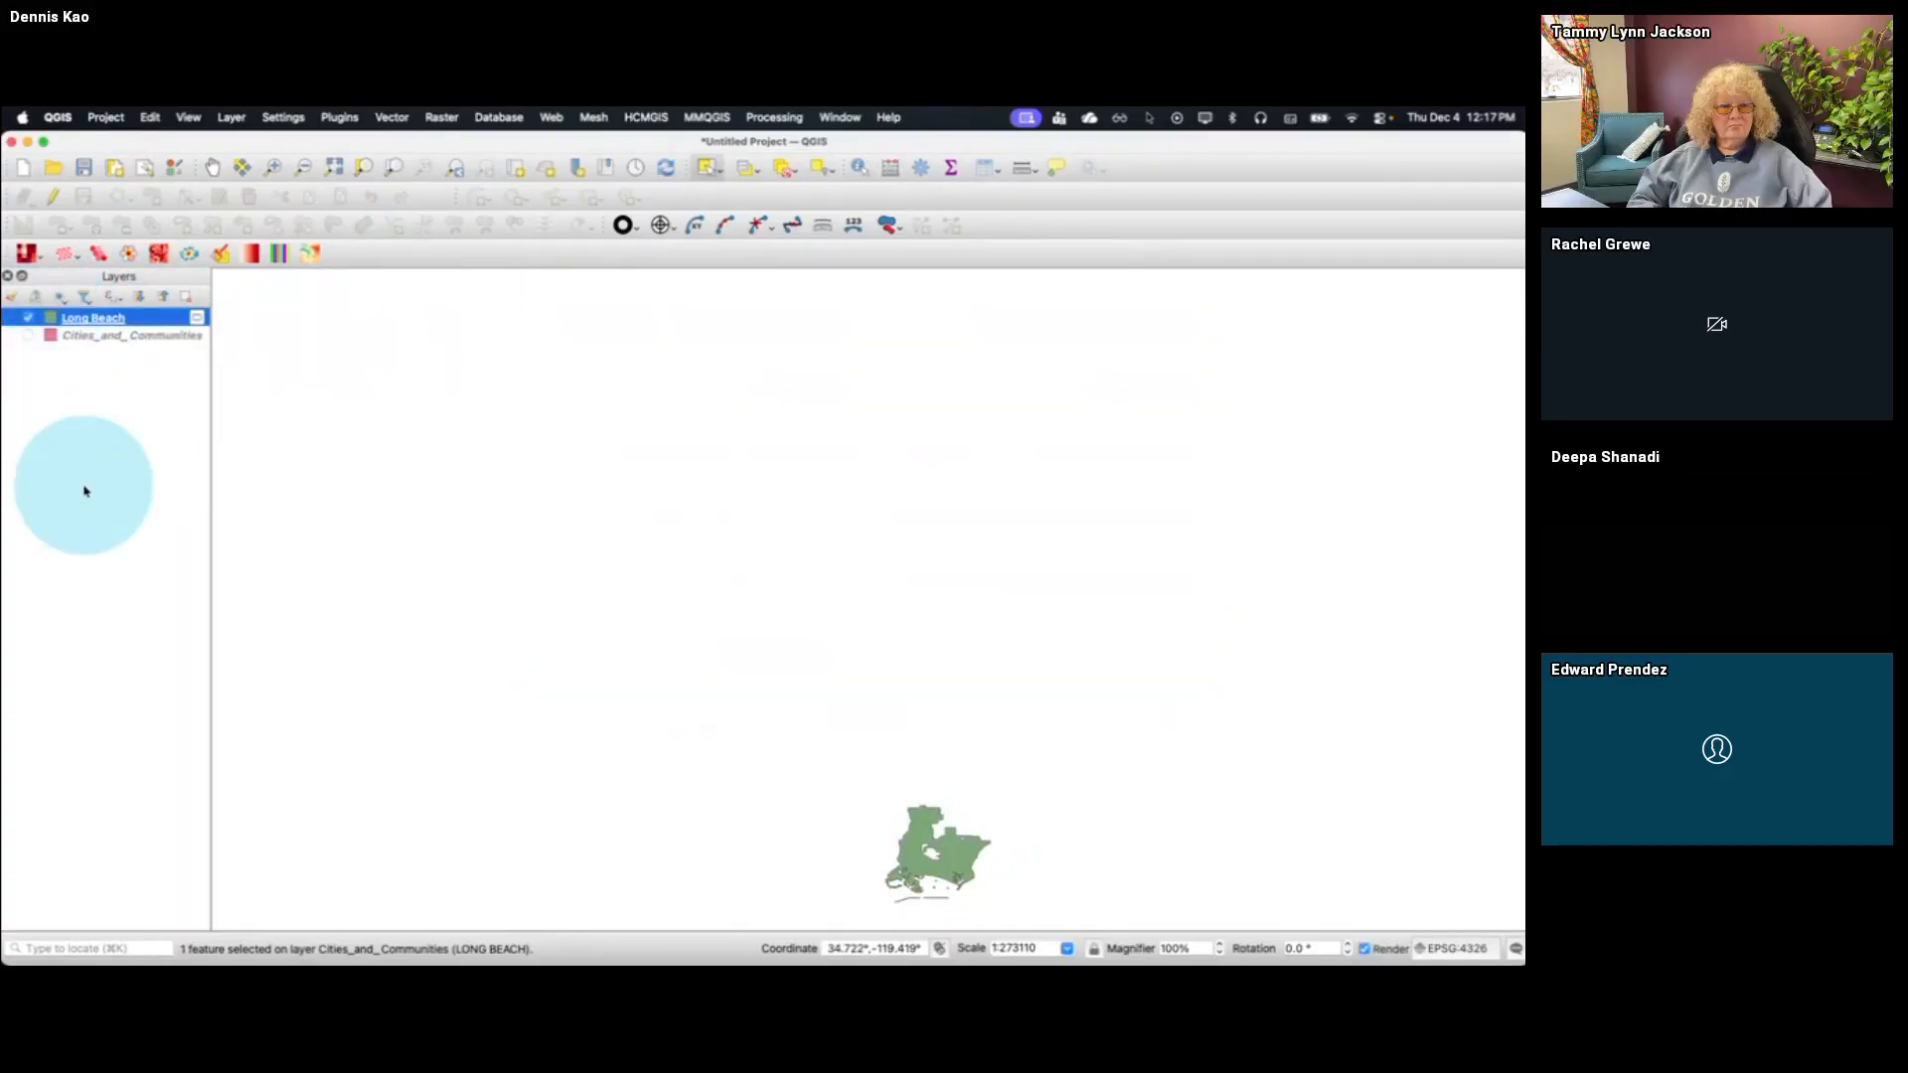
right_click(134, 324)
left_click(149, 332)
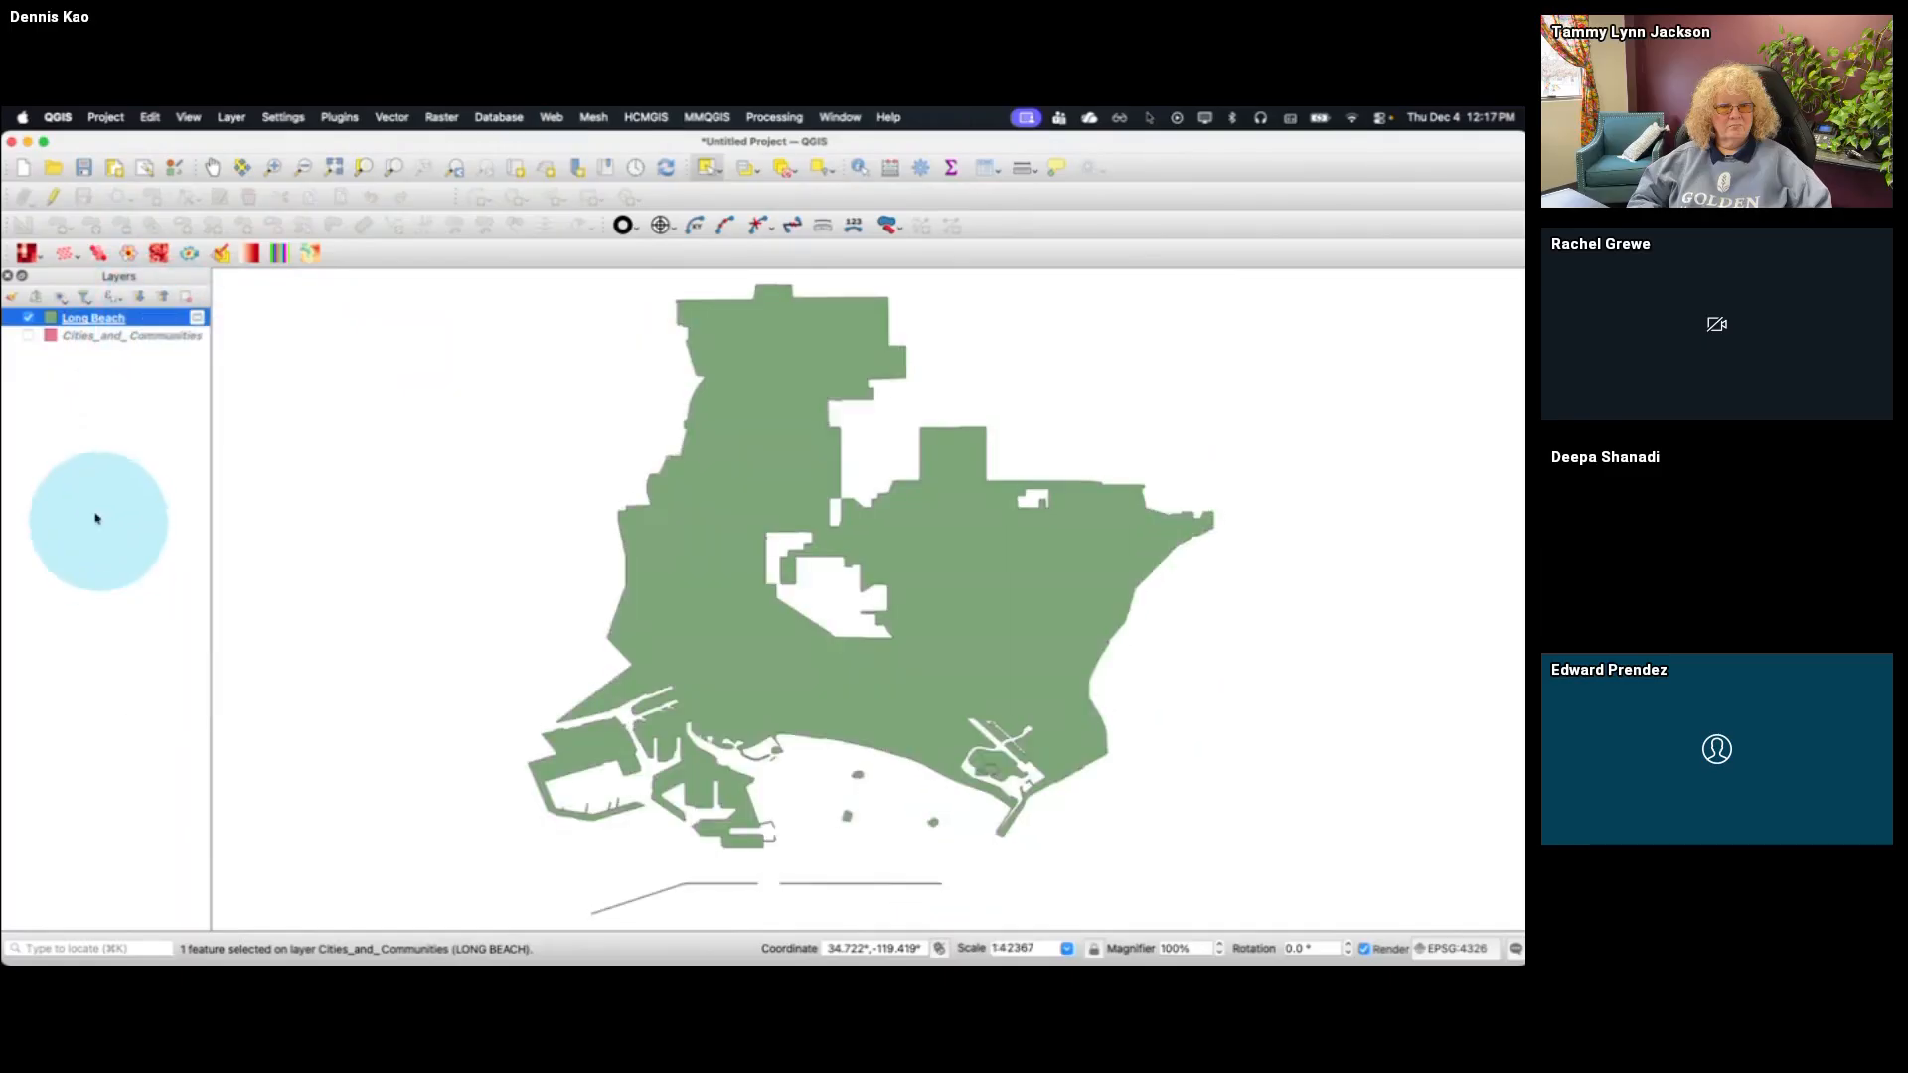
Show the Cities_and_Communities layer again and zoom back out to the whole county
left_click(27, 335)
left_click(439, 190)
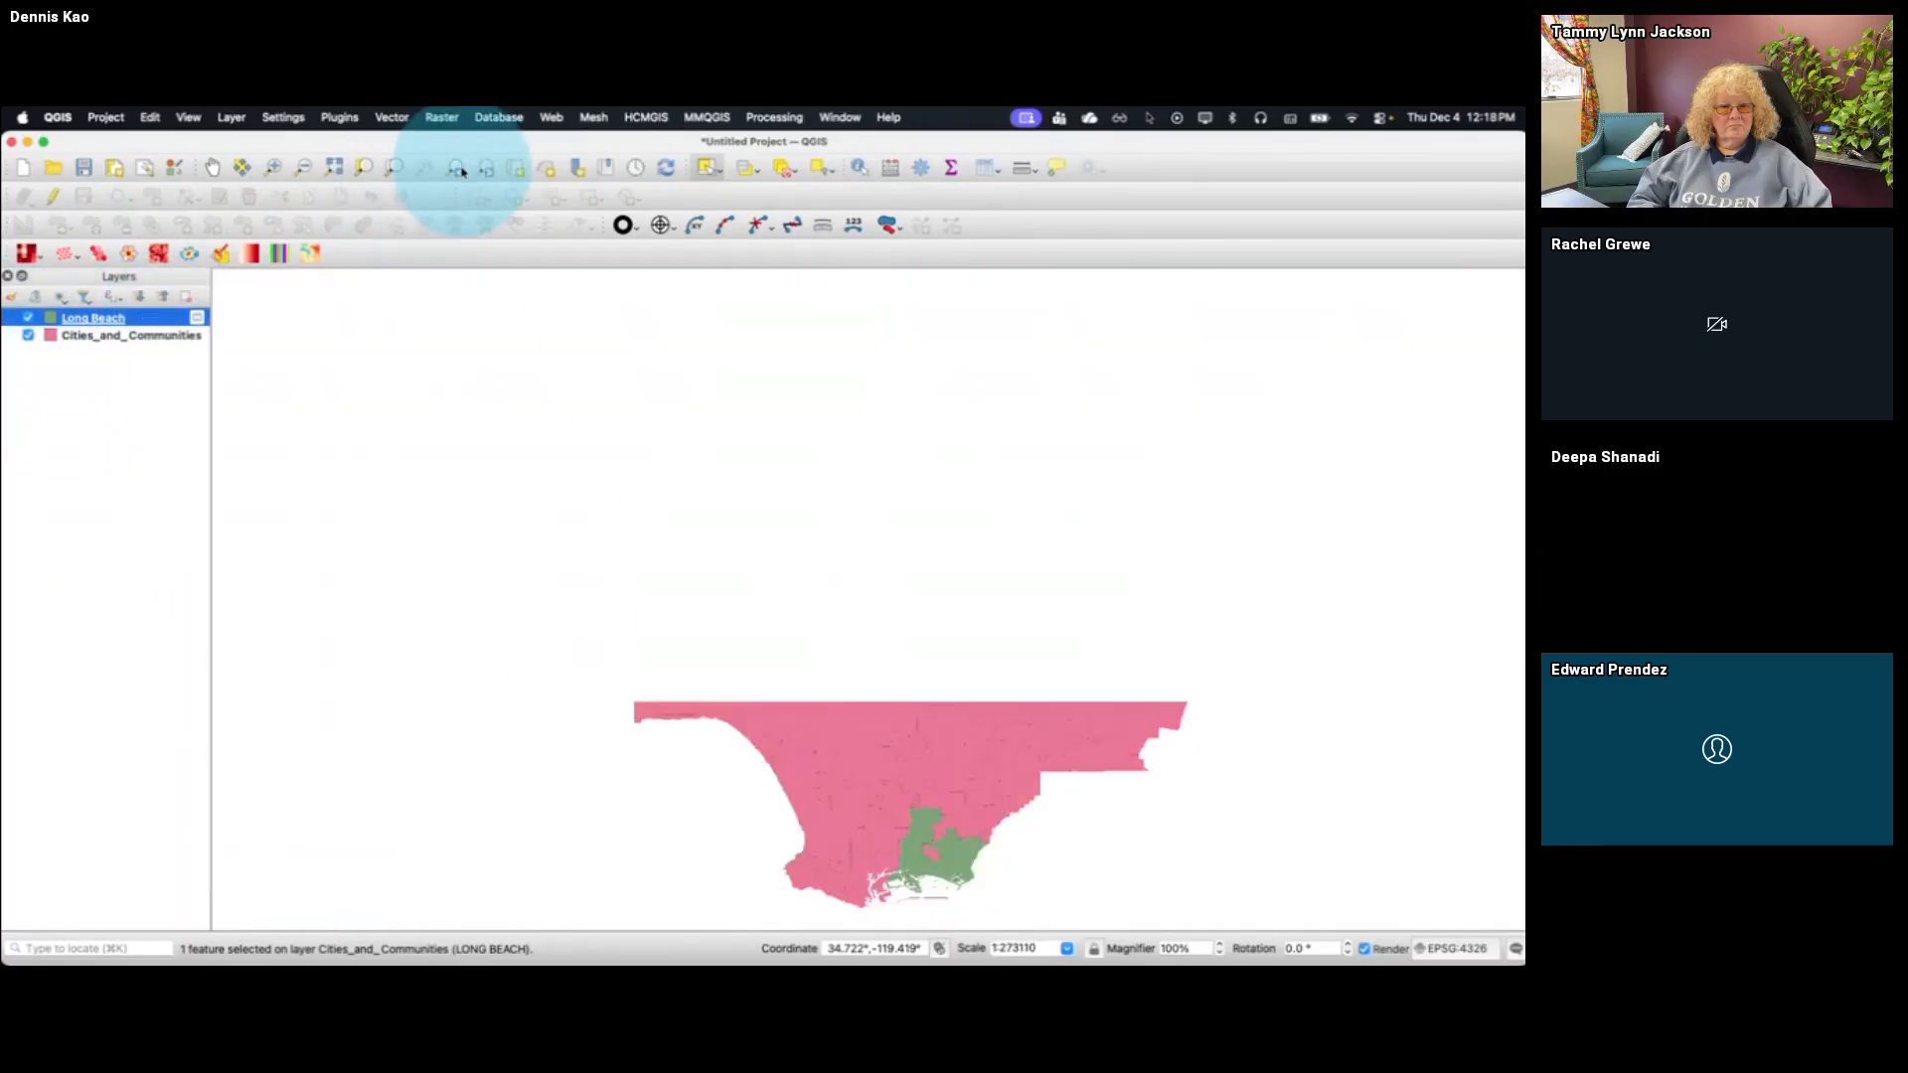
right_click(127, 325)
left_click(85, 377)
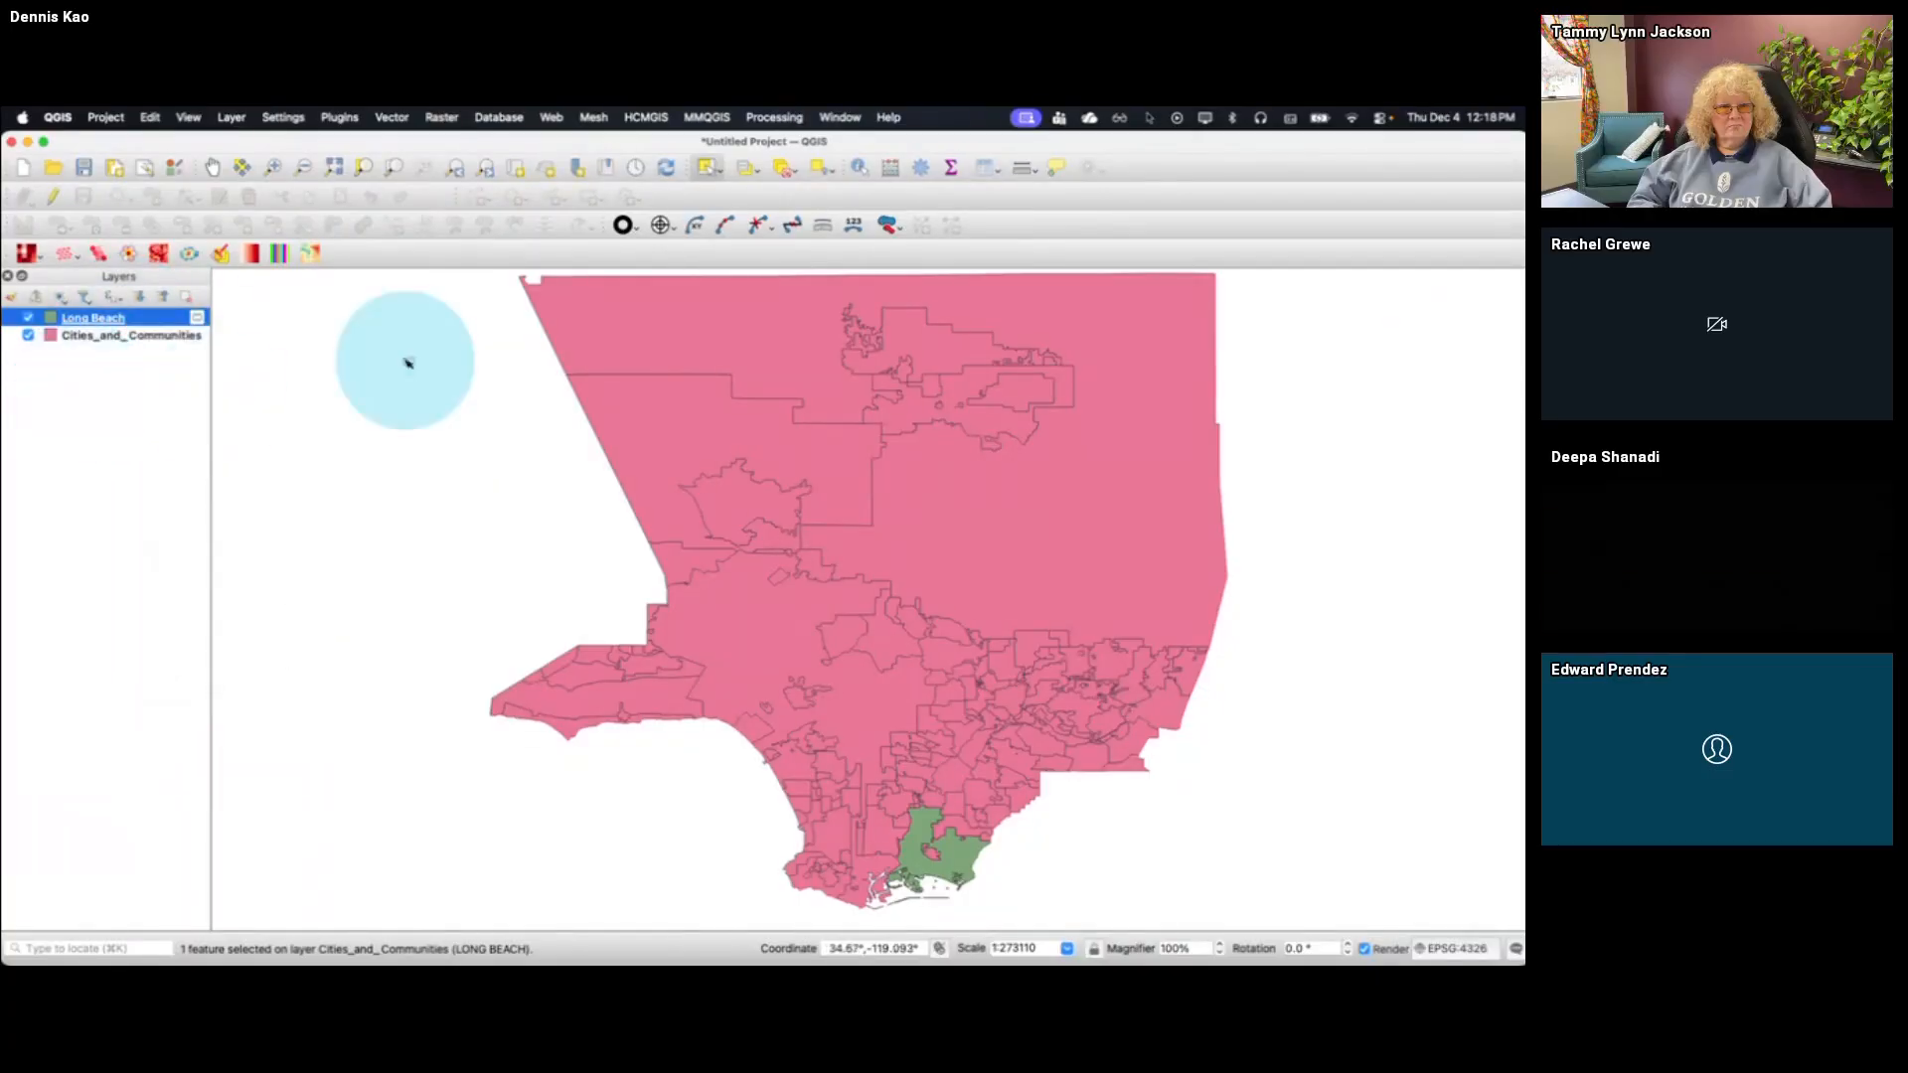
Use Select Features by Value on the Cities_and_Communities layer to select features whose CITY_COMM_ field contains LONG BEACH
left_click(165, 336)
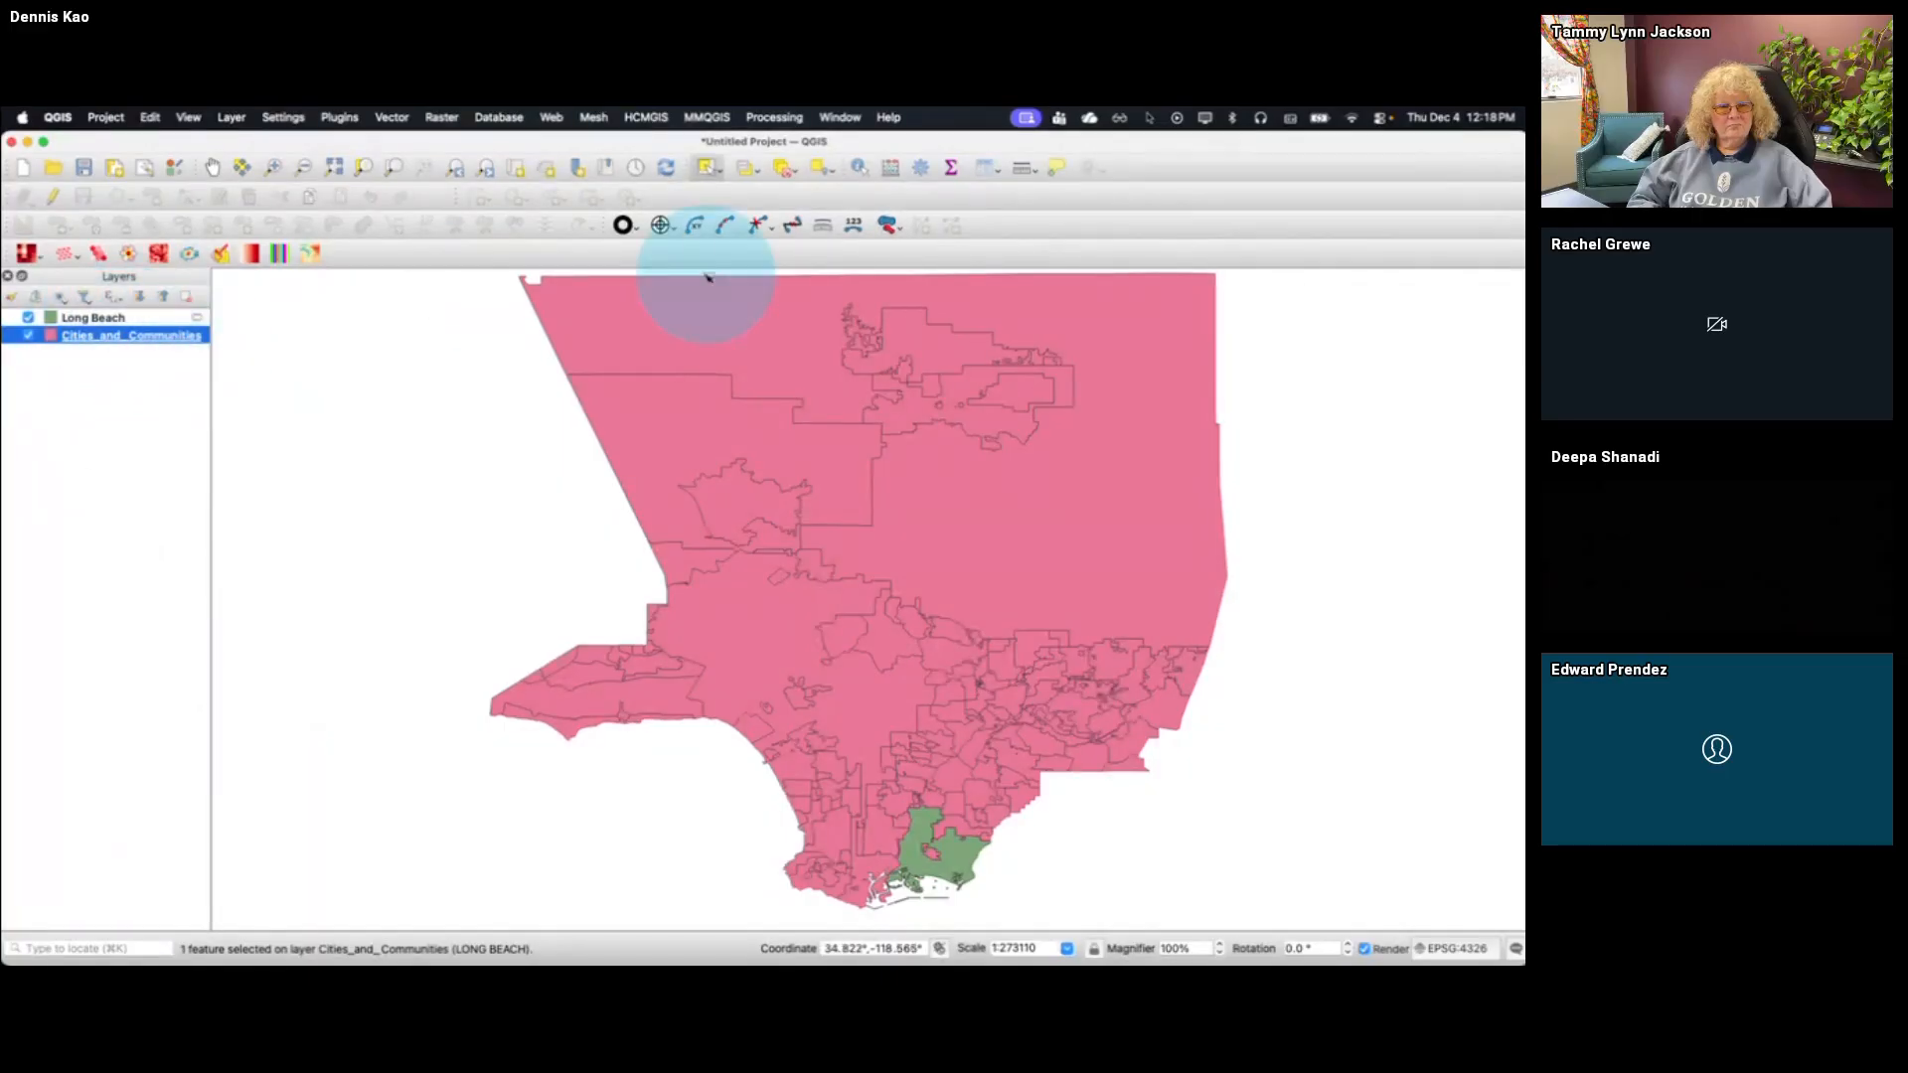
left_click(747, 172)
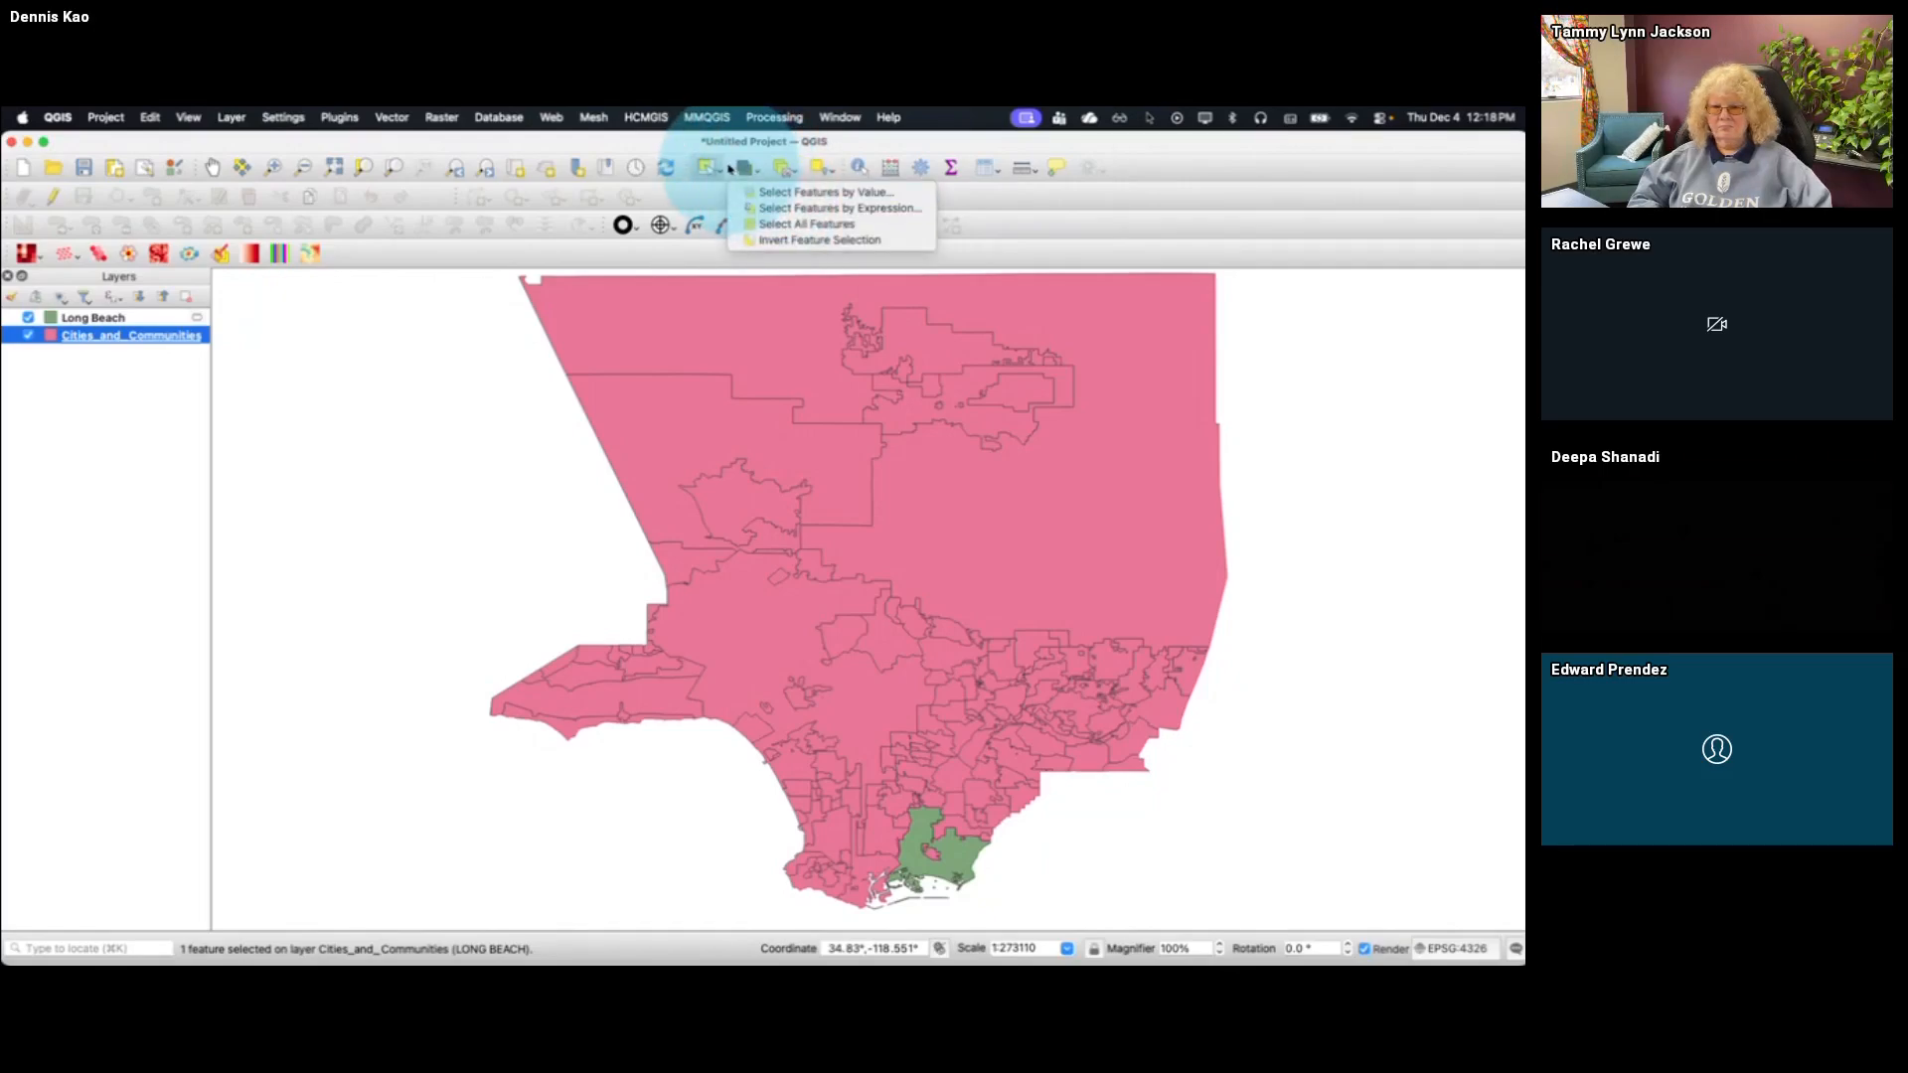
left_click(800, 196)
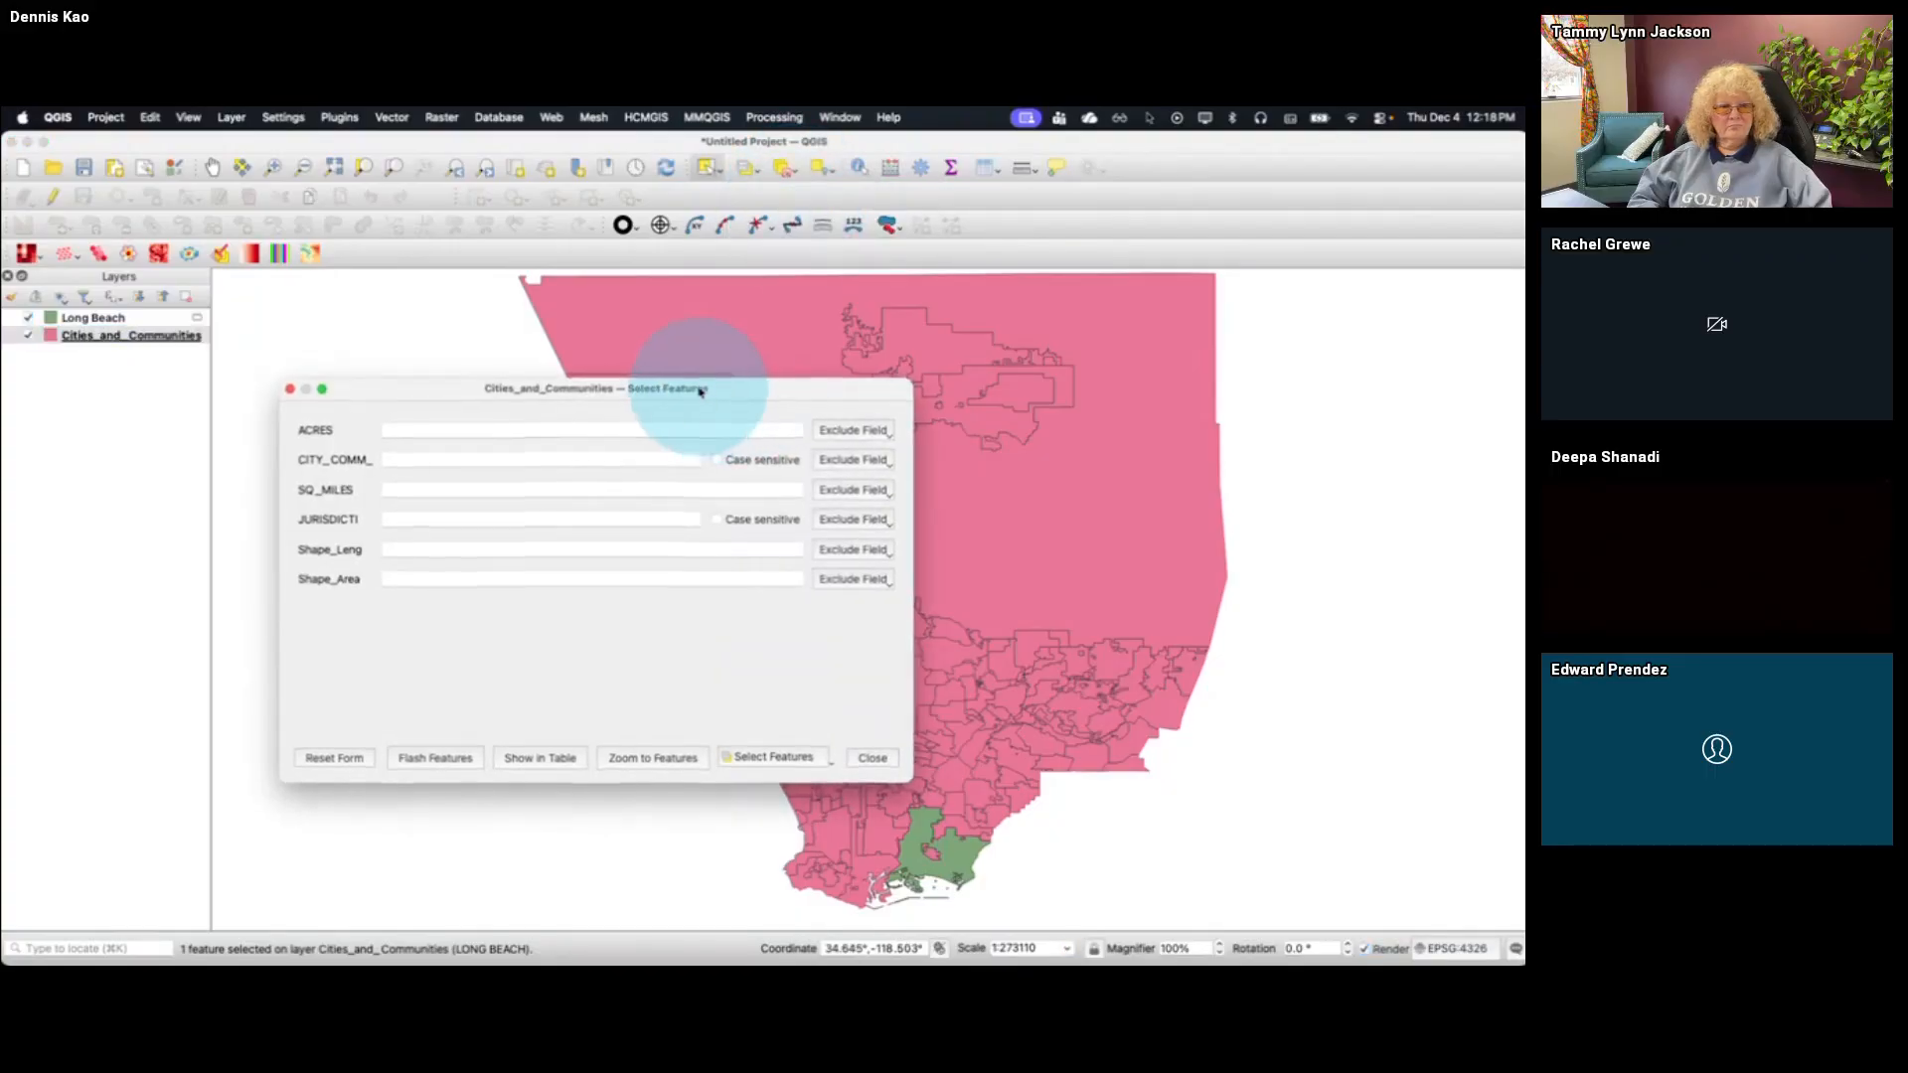
left_click_drag(703, 382, 768, 395)
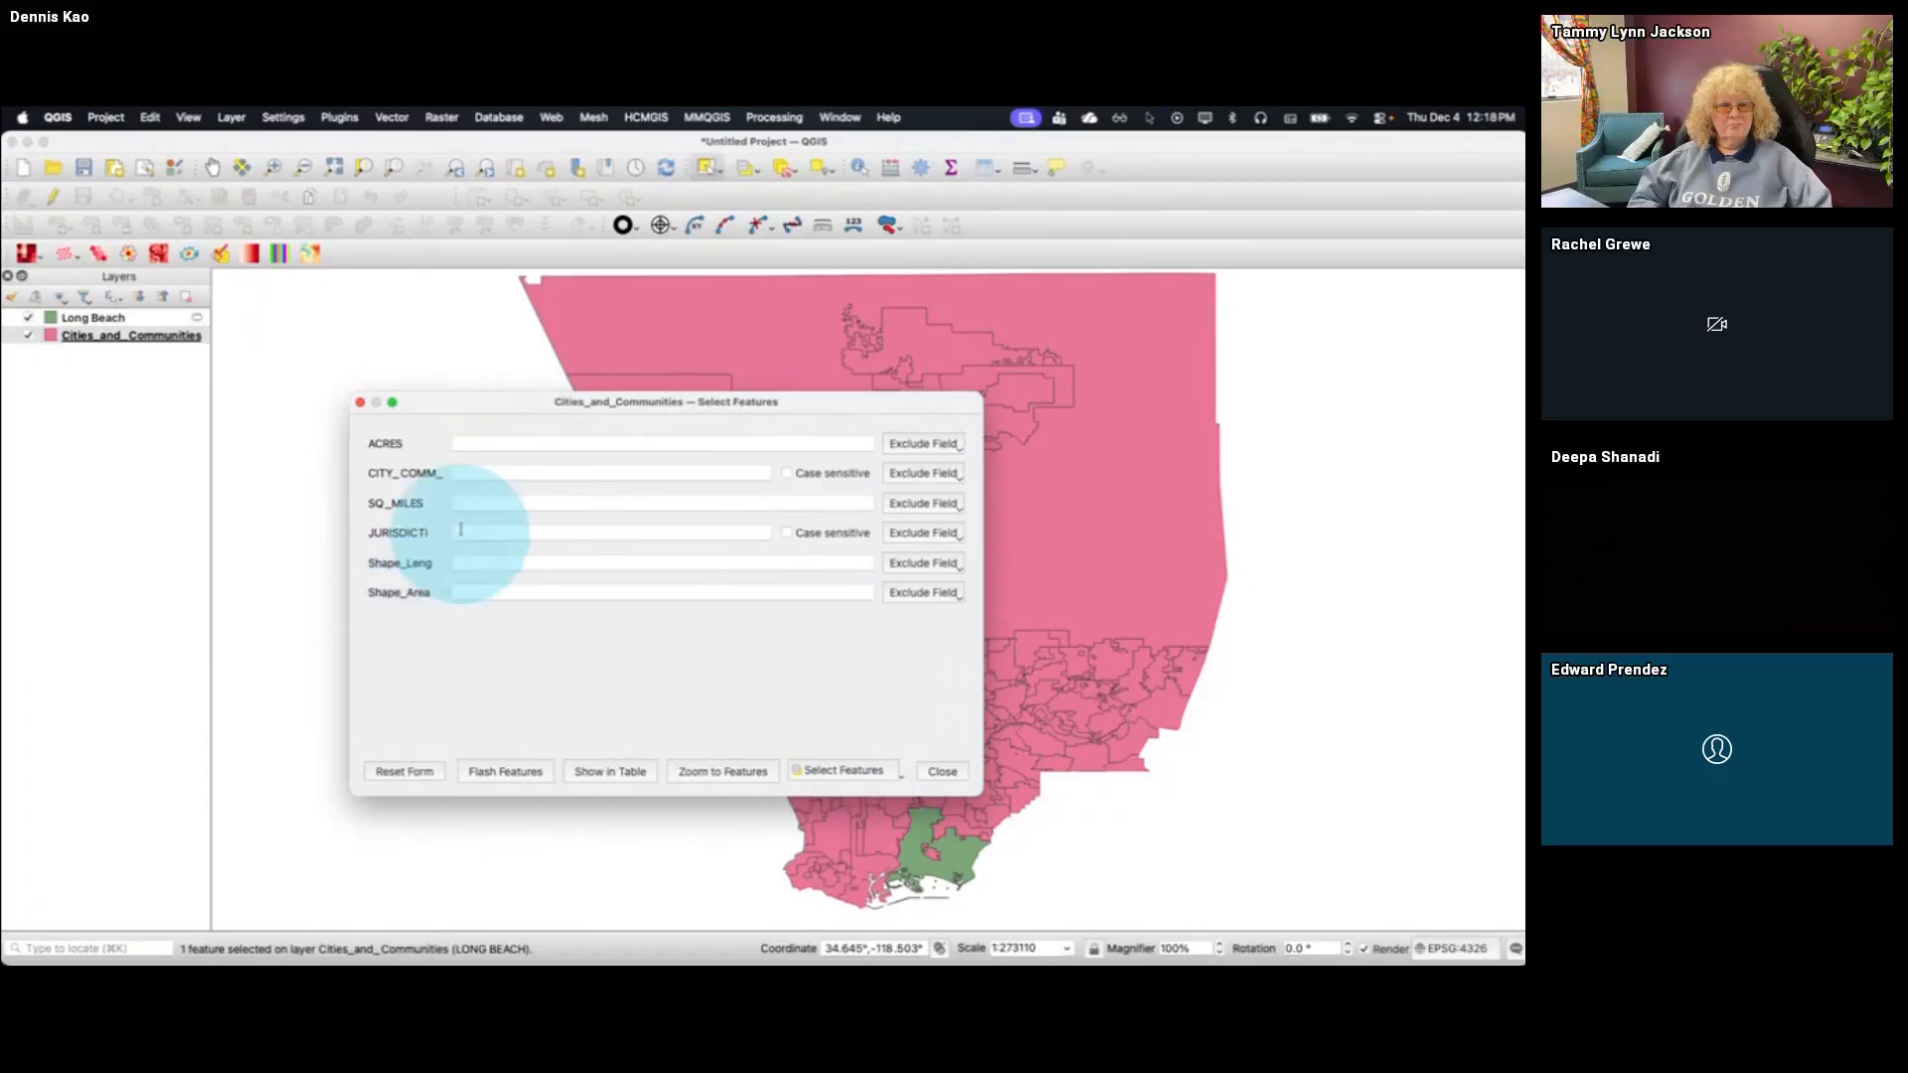
left_click(482, 472)
type("Long Be")
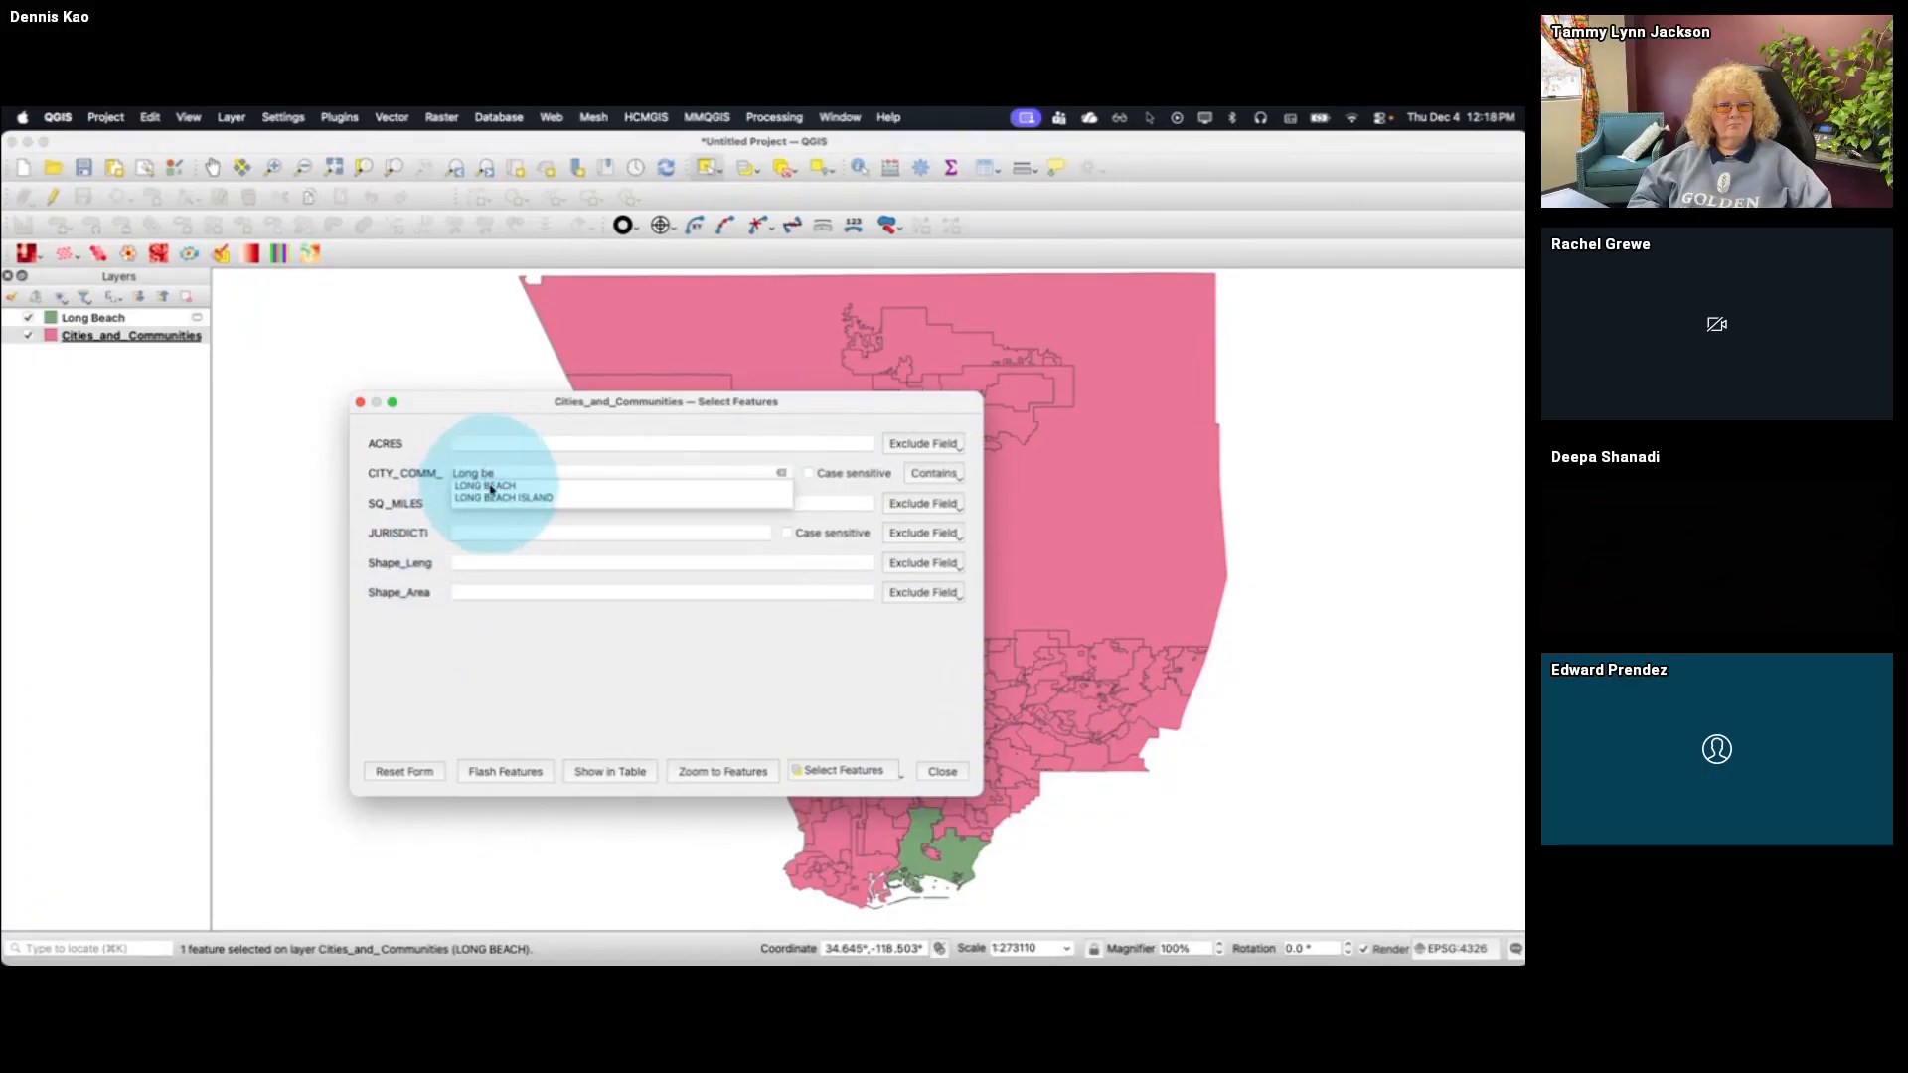
left_click(497, 487)
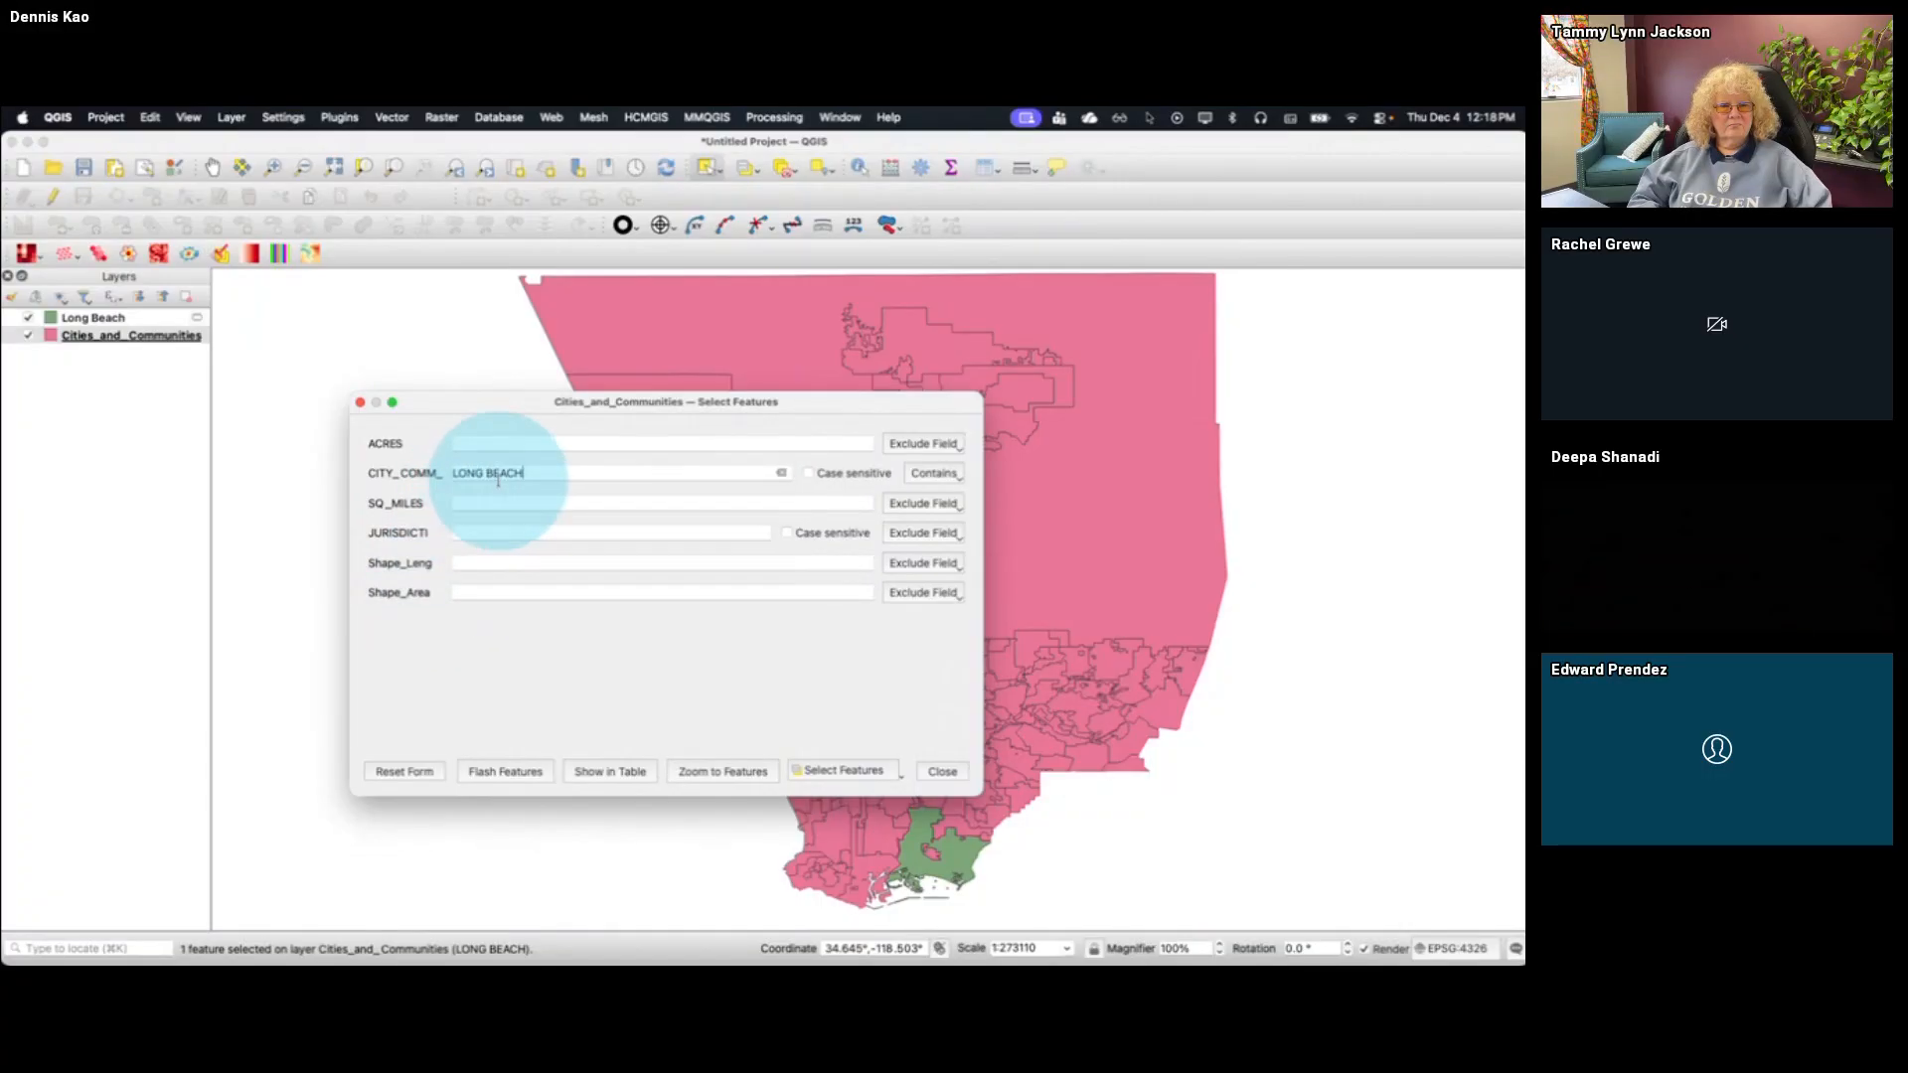
left_click(841, 770)
left_click(942, 771)
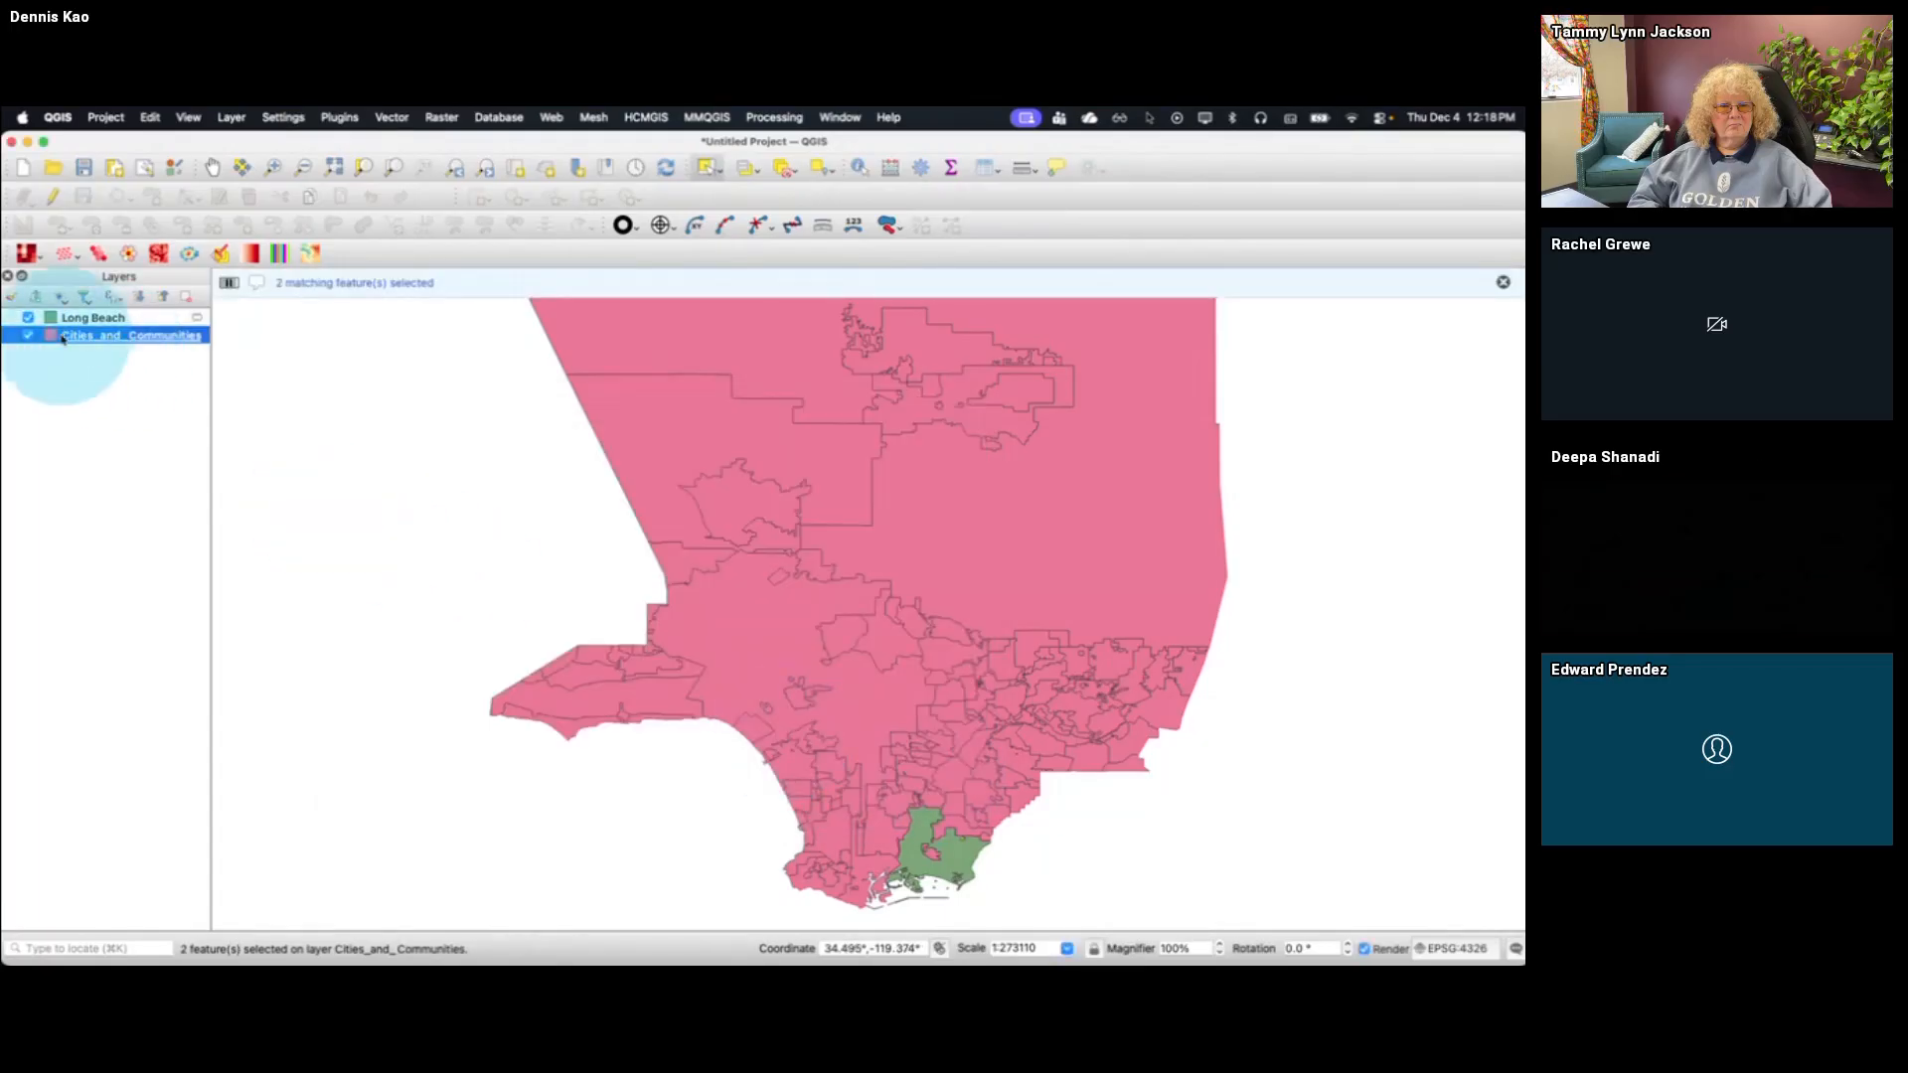
Hide the Long Beach layer, open the Cities_and_Communities attribute table beside the map and find the selected LONG BEACH row
left_click(28, 317)
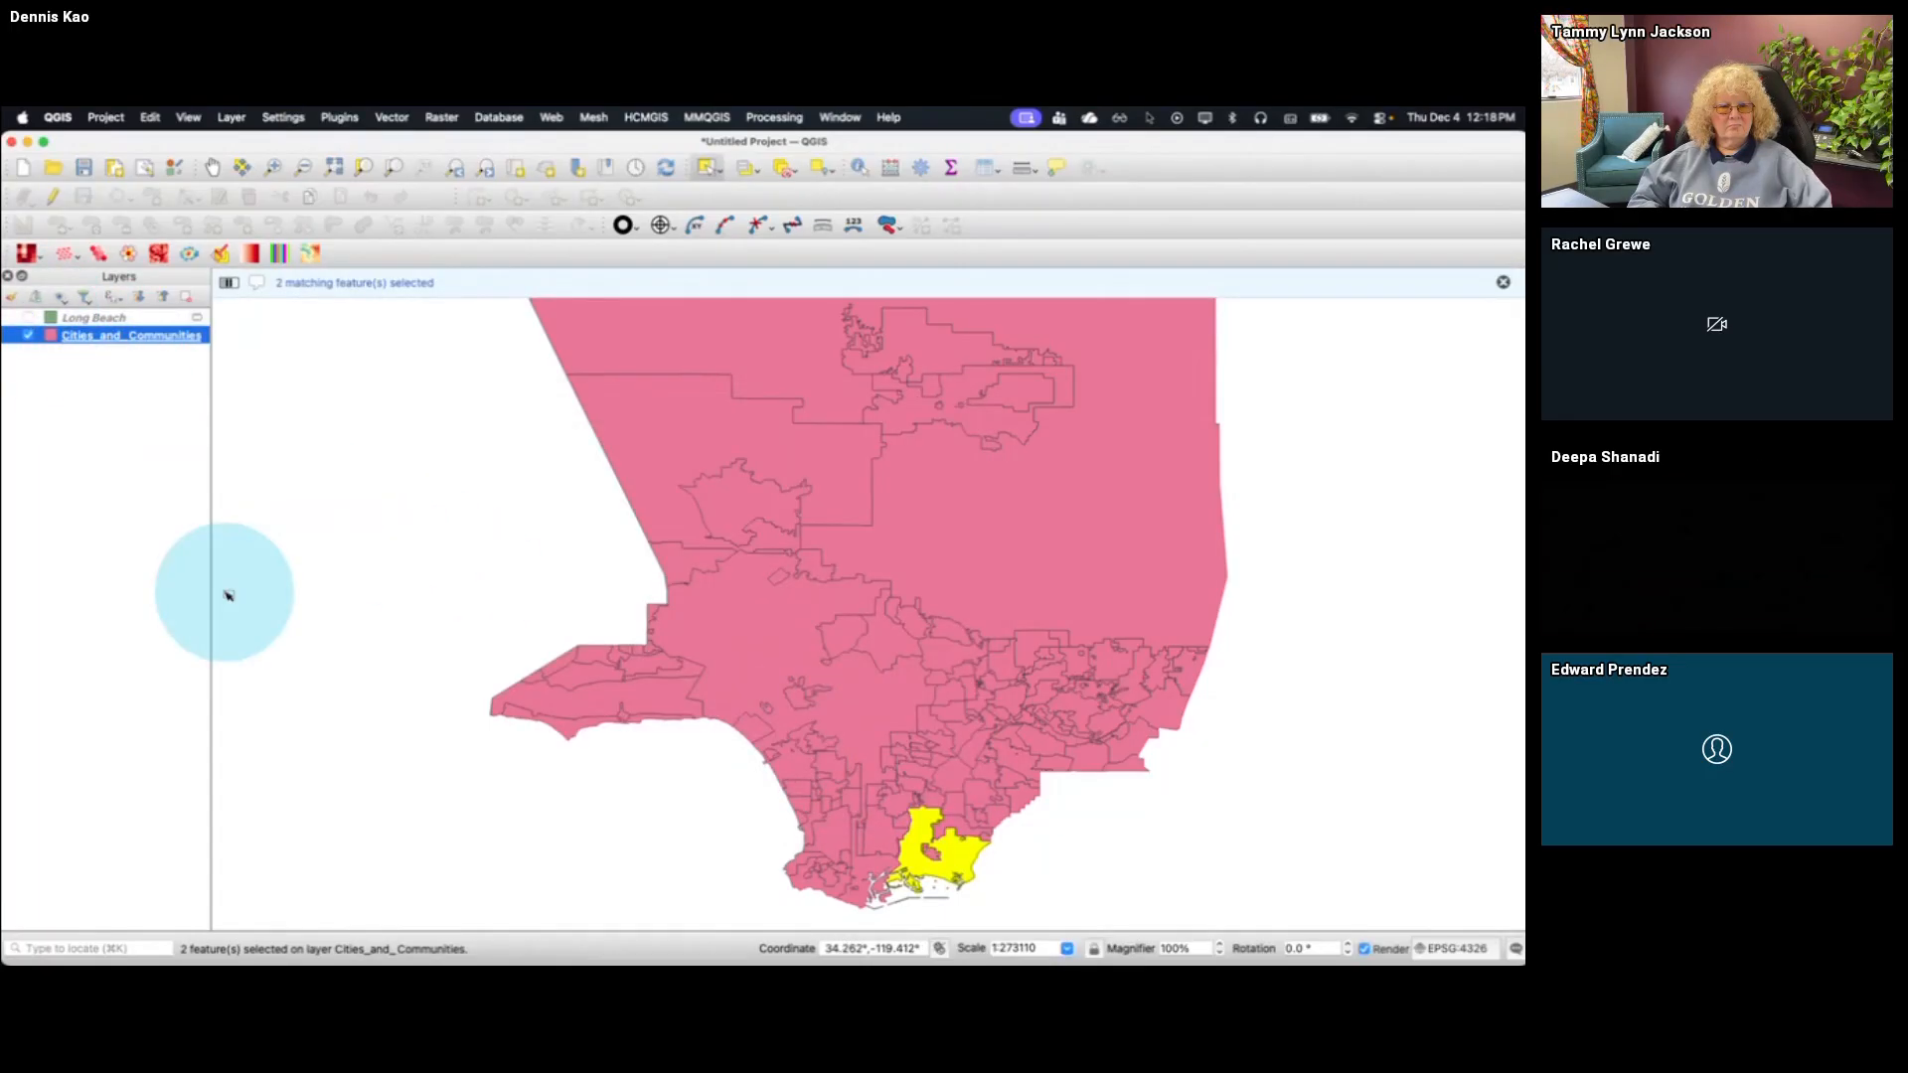
right_click(144, 338)
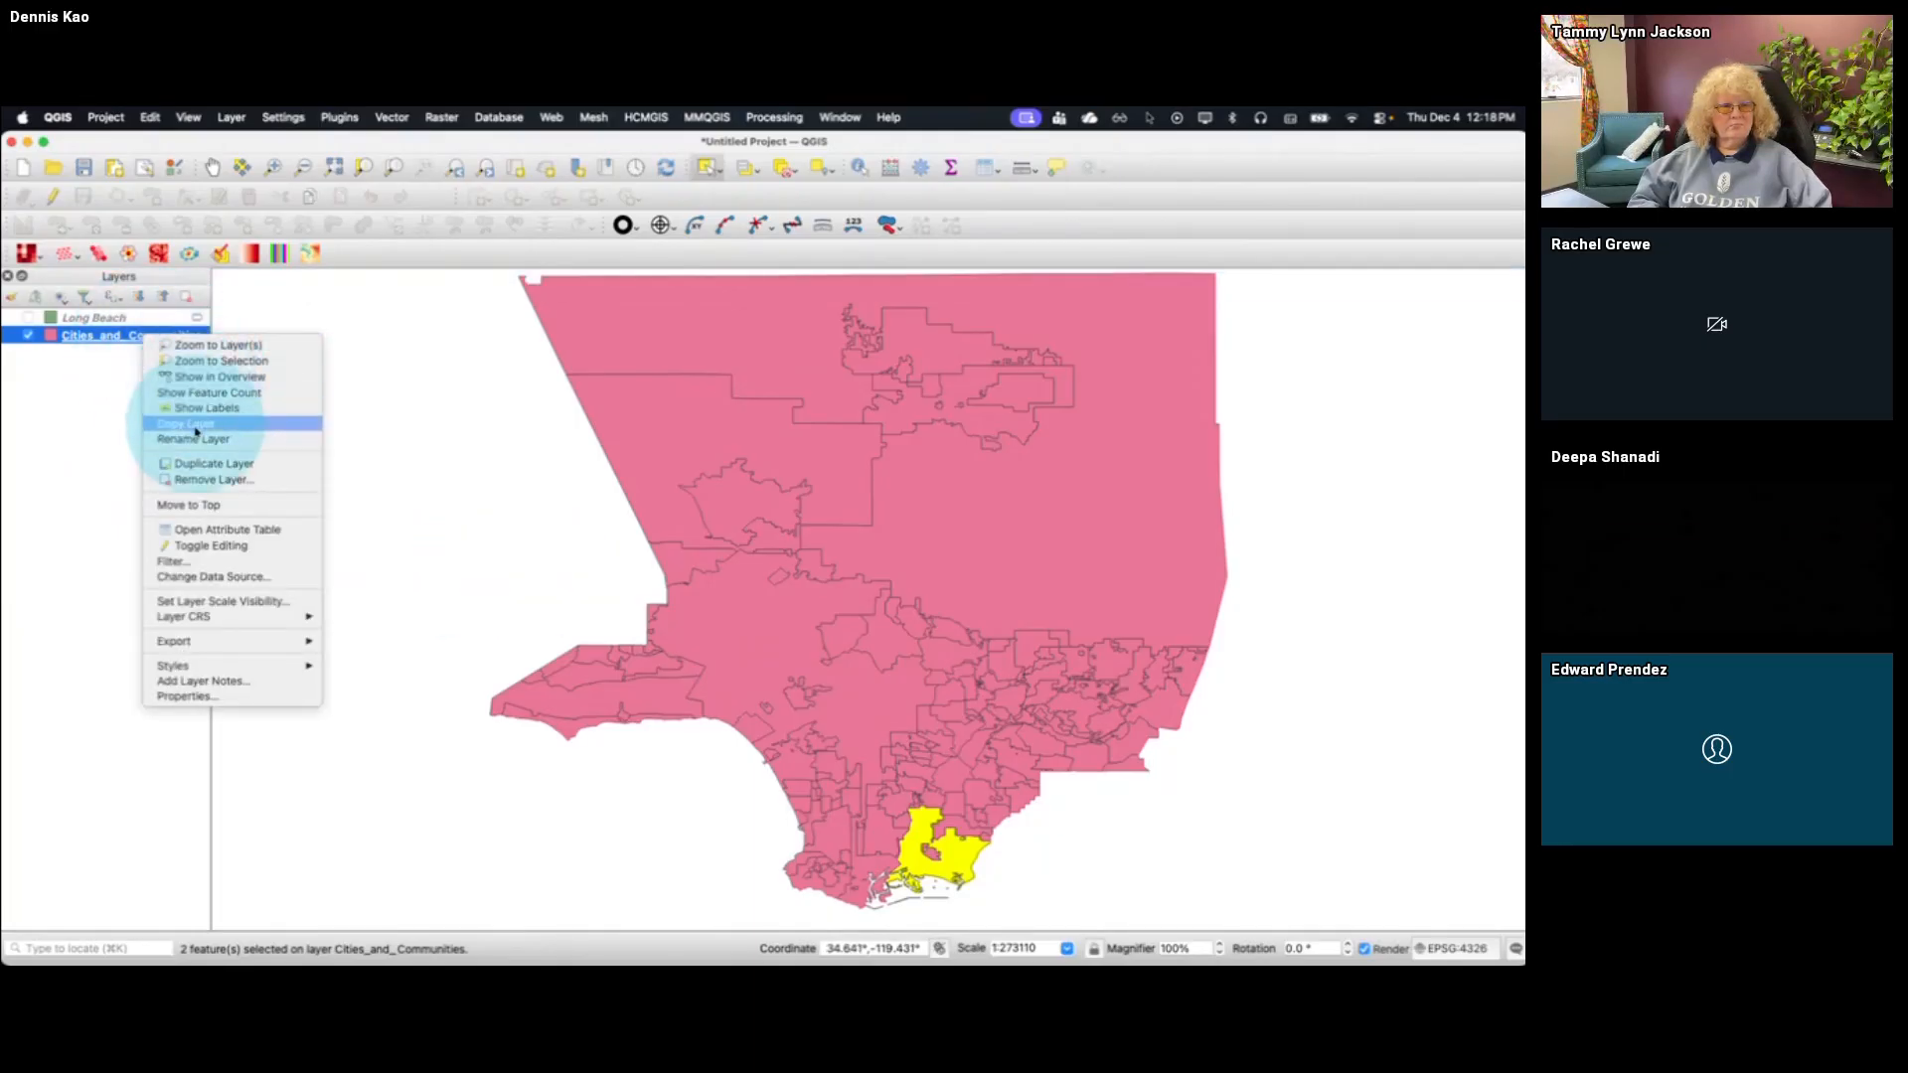
left_click(198, 529)
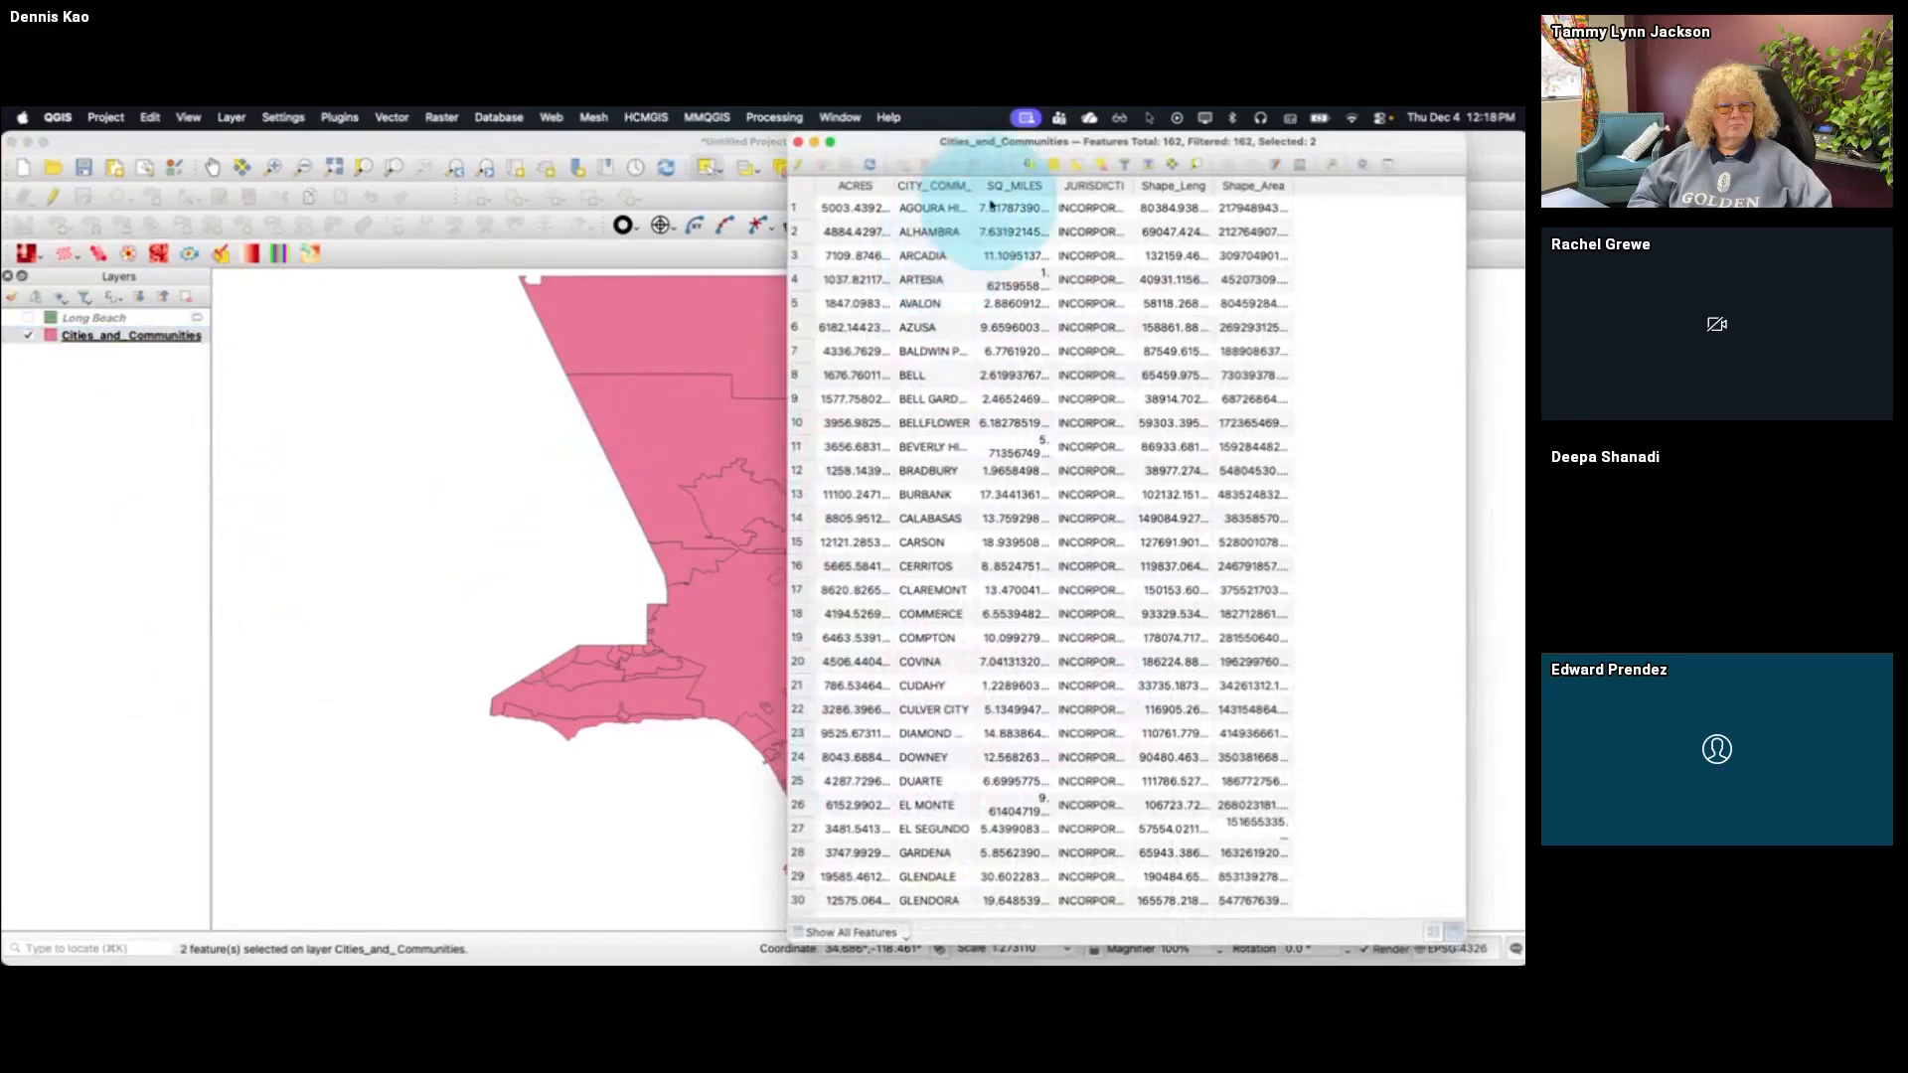
left_click_drag(1001, 149, 1060, 147)
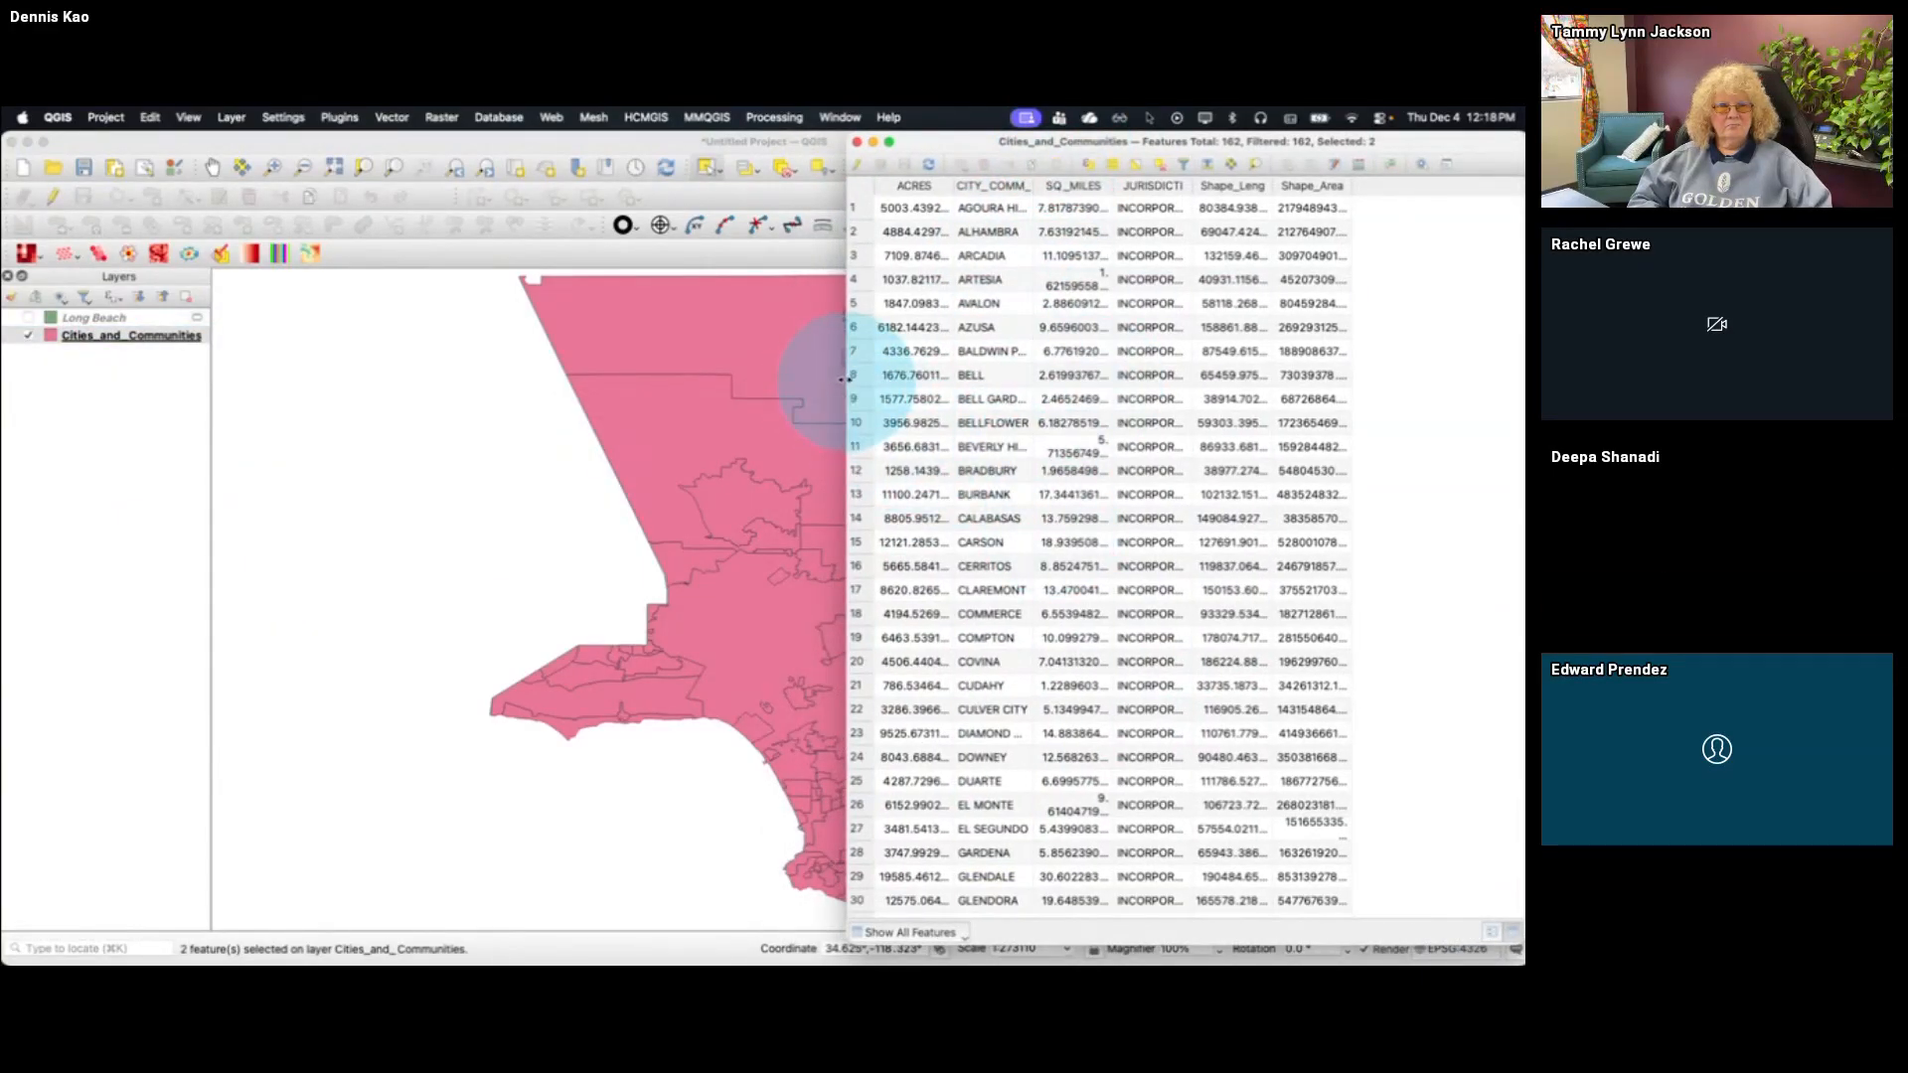
left_click_drag(848, 380, 1053, 377)
scroll(1243, 502, "down", 3)
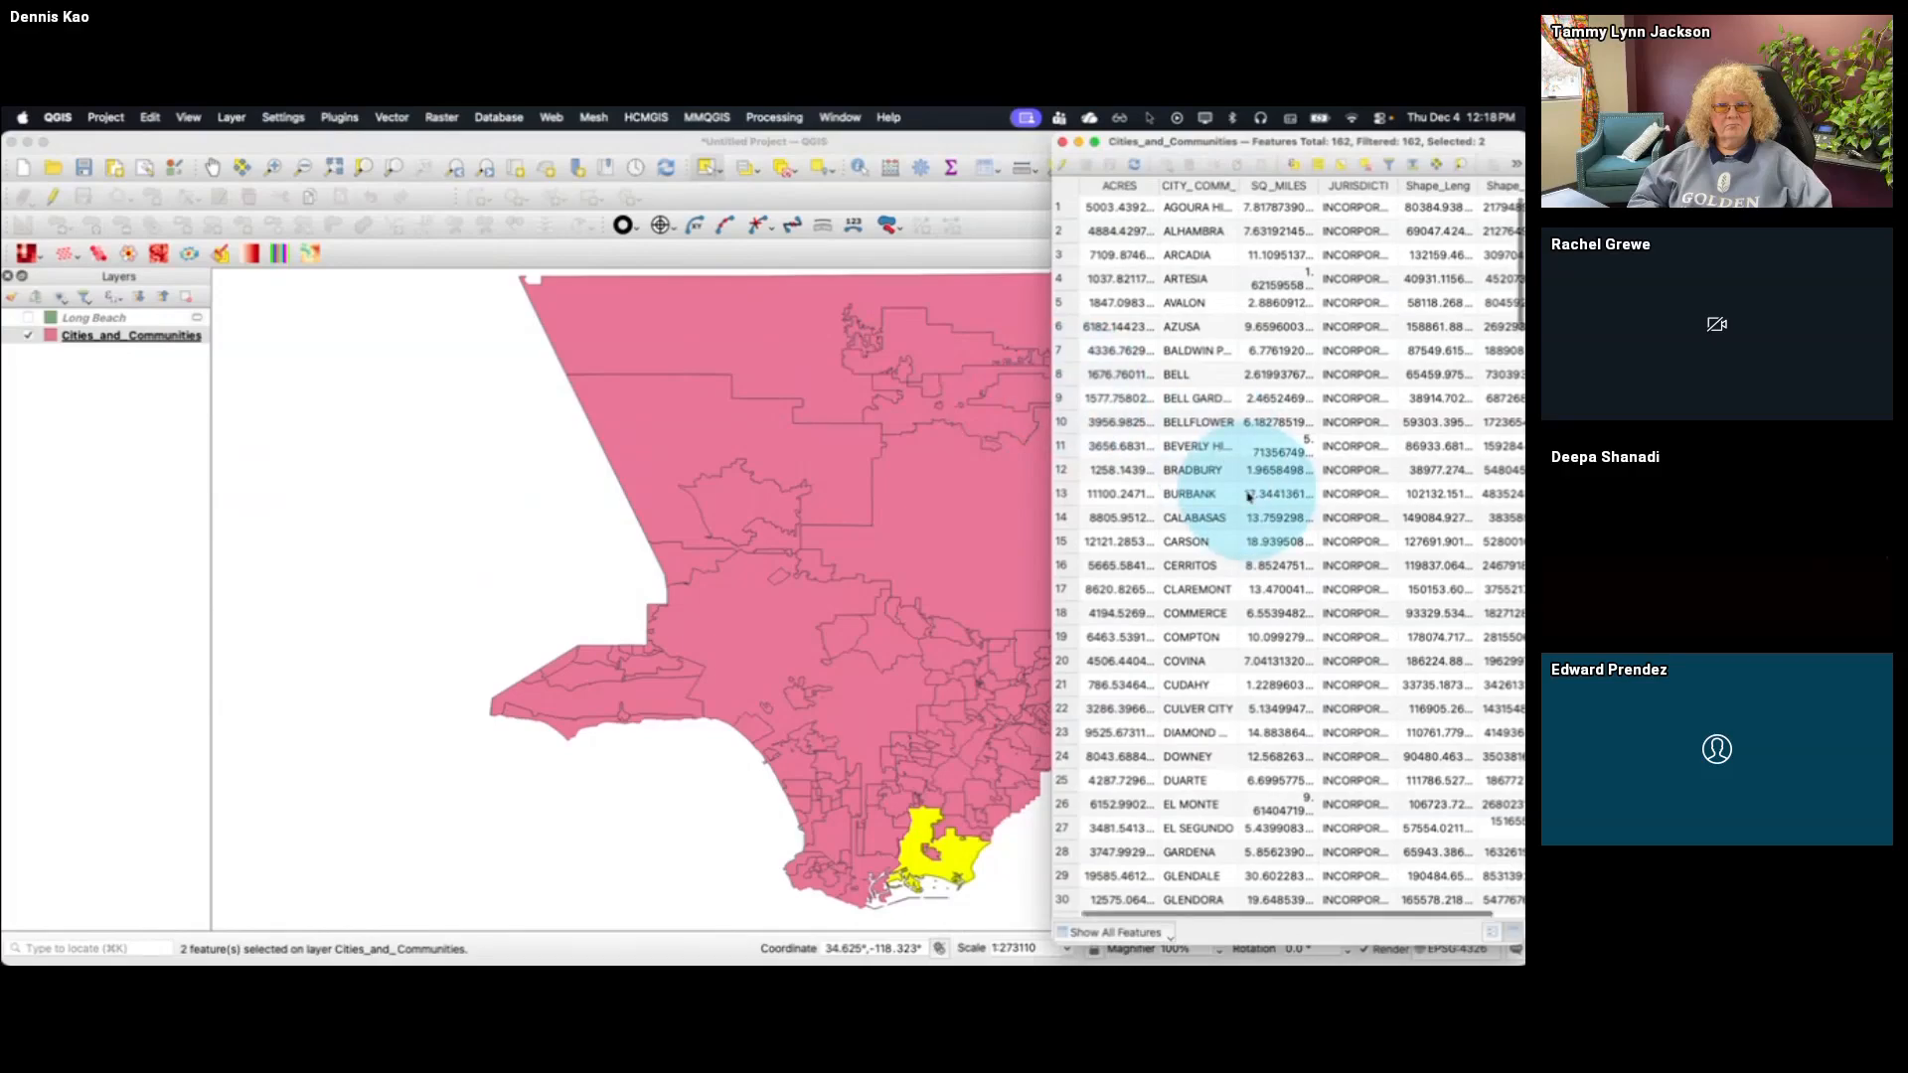
scroll(1249, 497, "down", 10)
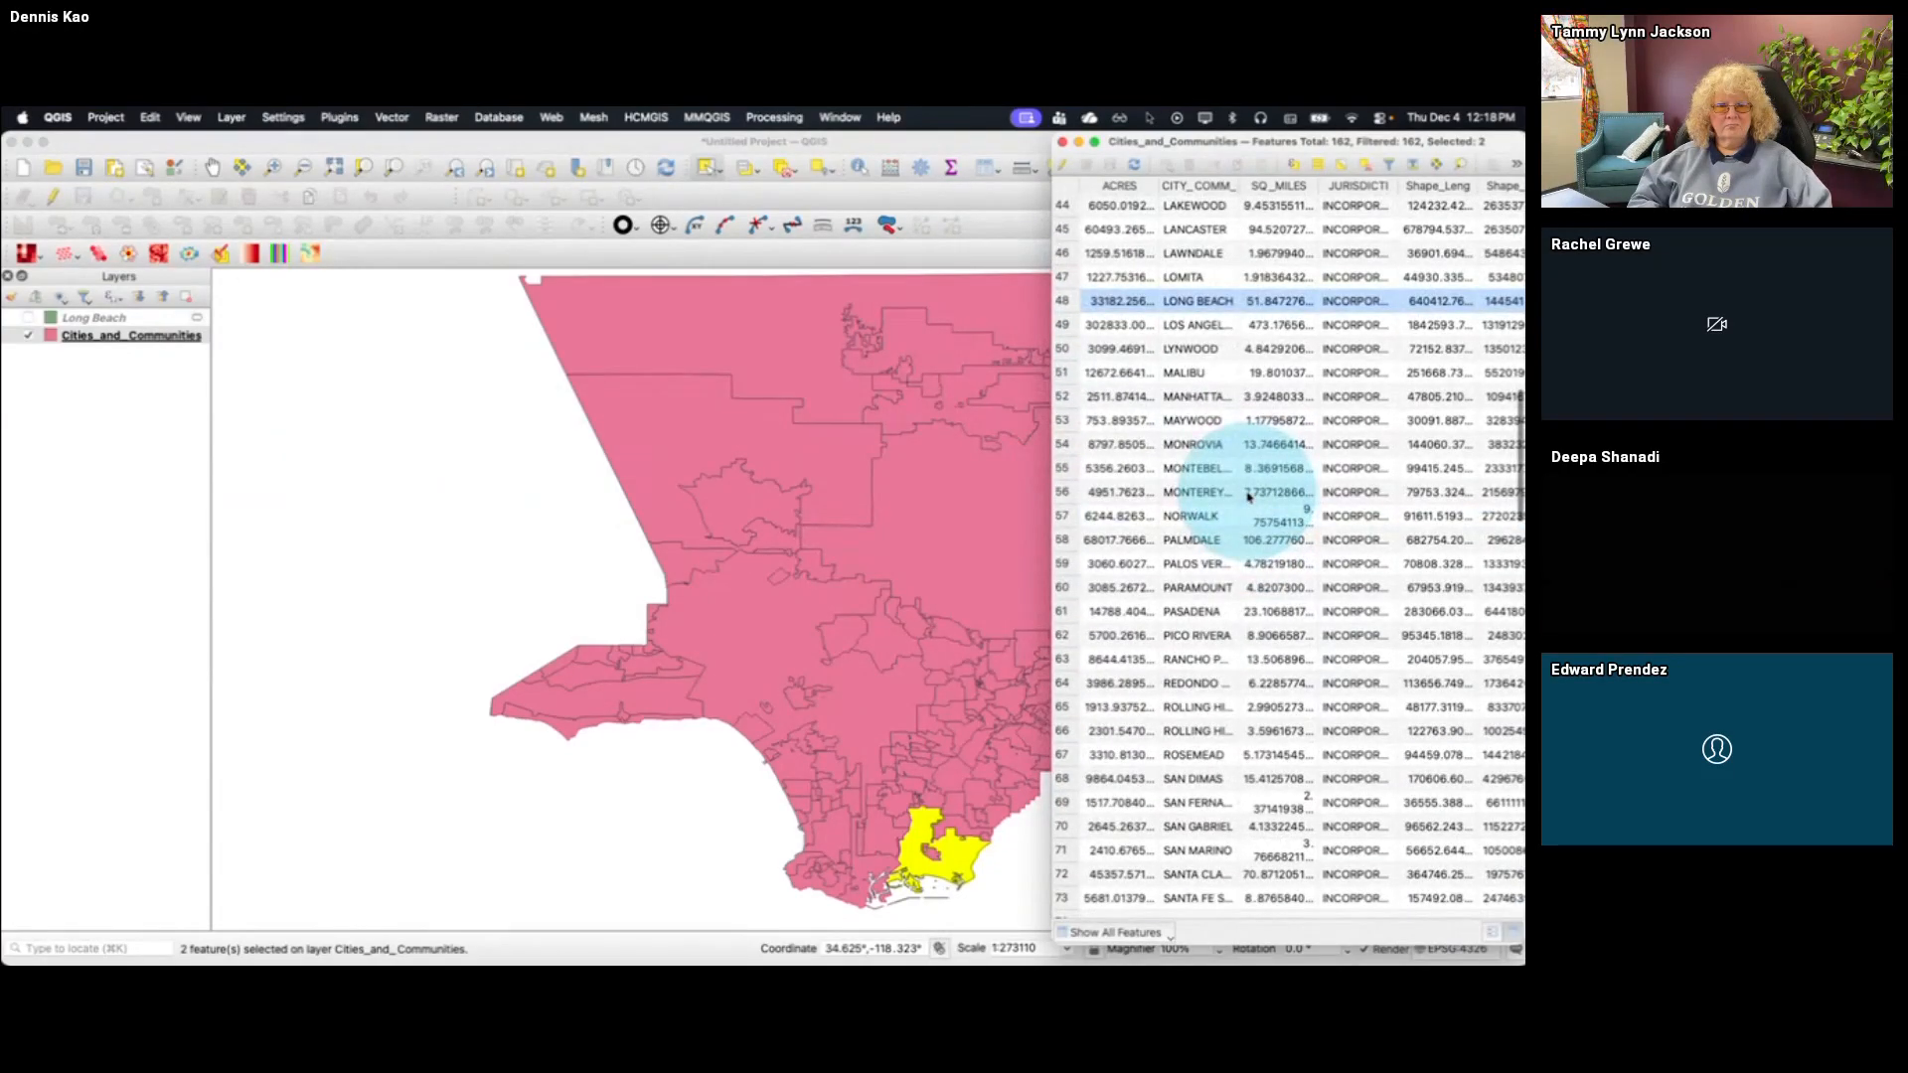
Add rows 49 to 59 except row 56 to the selection and limit the attribute table to selected features
left_click_drag(1065, 328, 1065, 564)
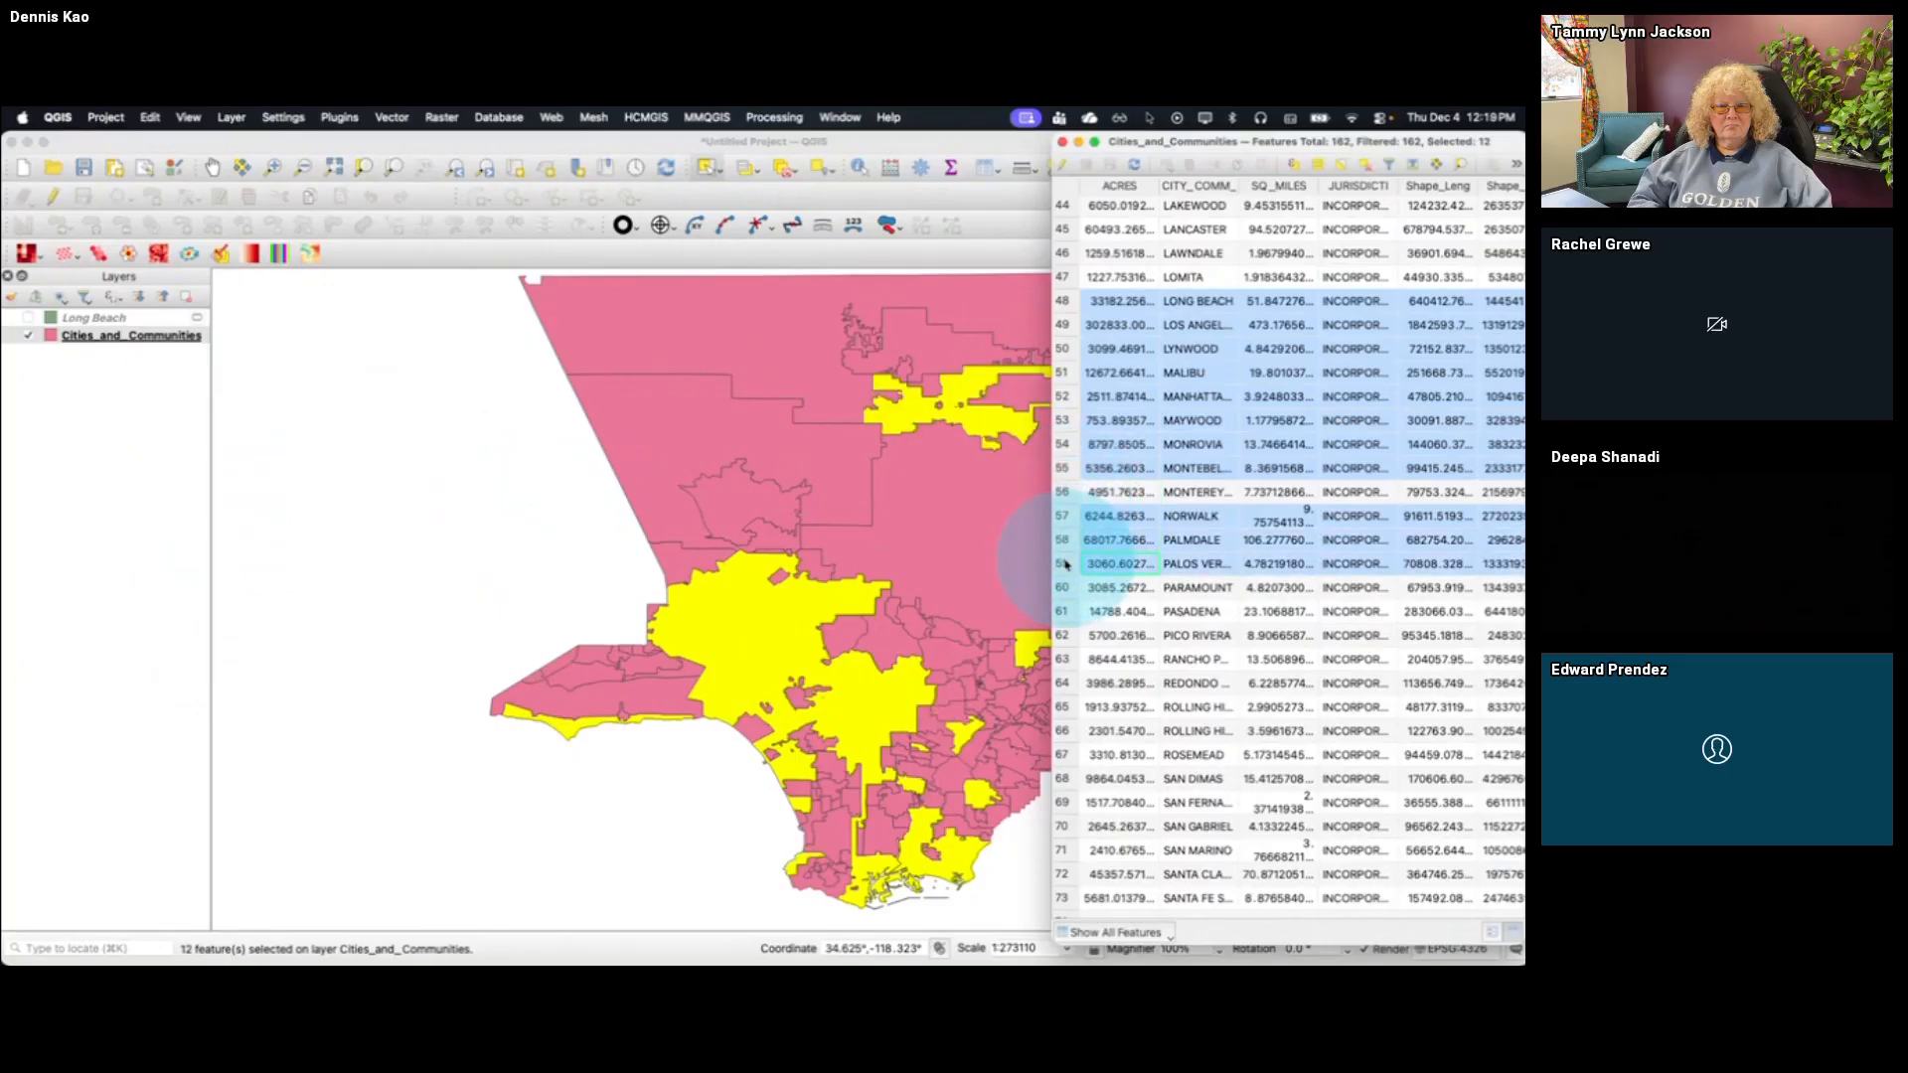
left_click(1115, 932)
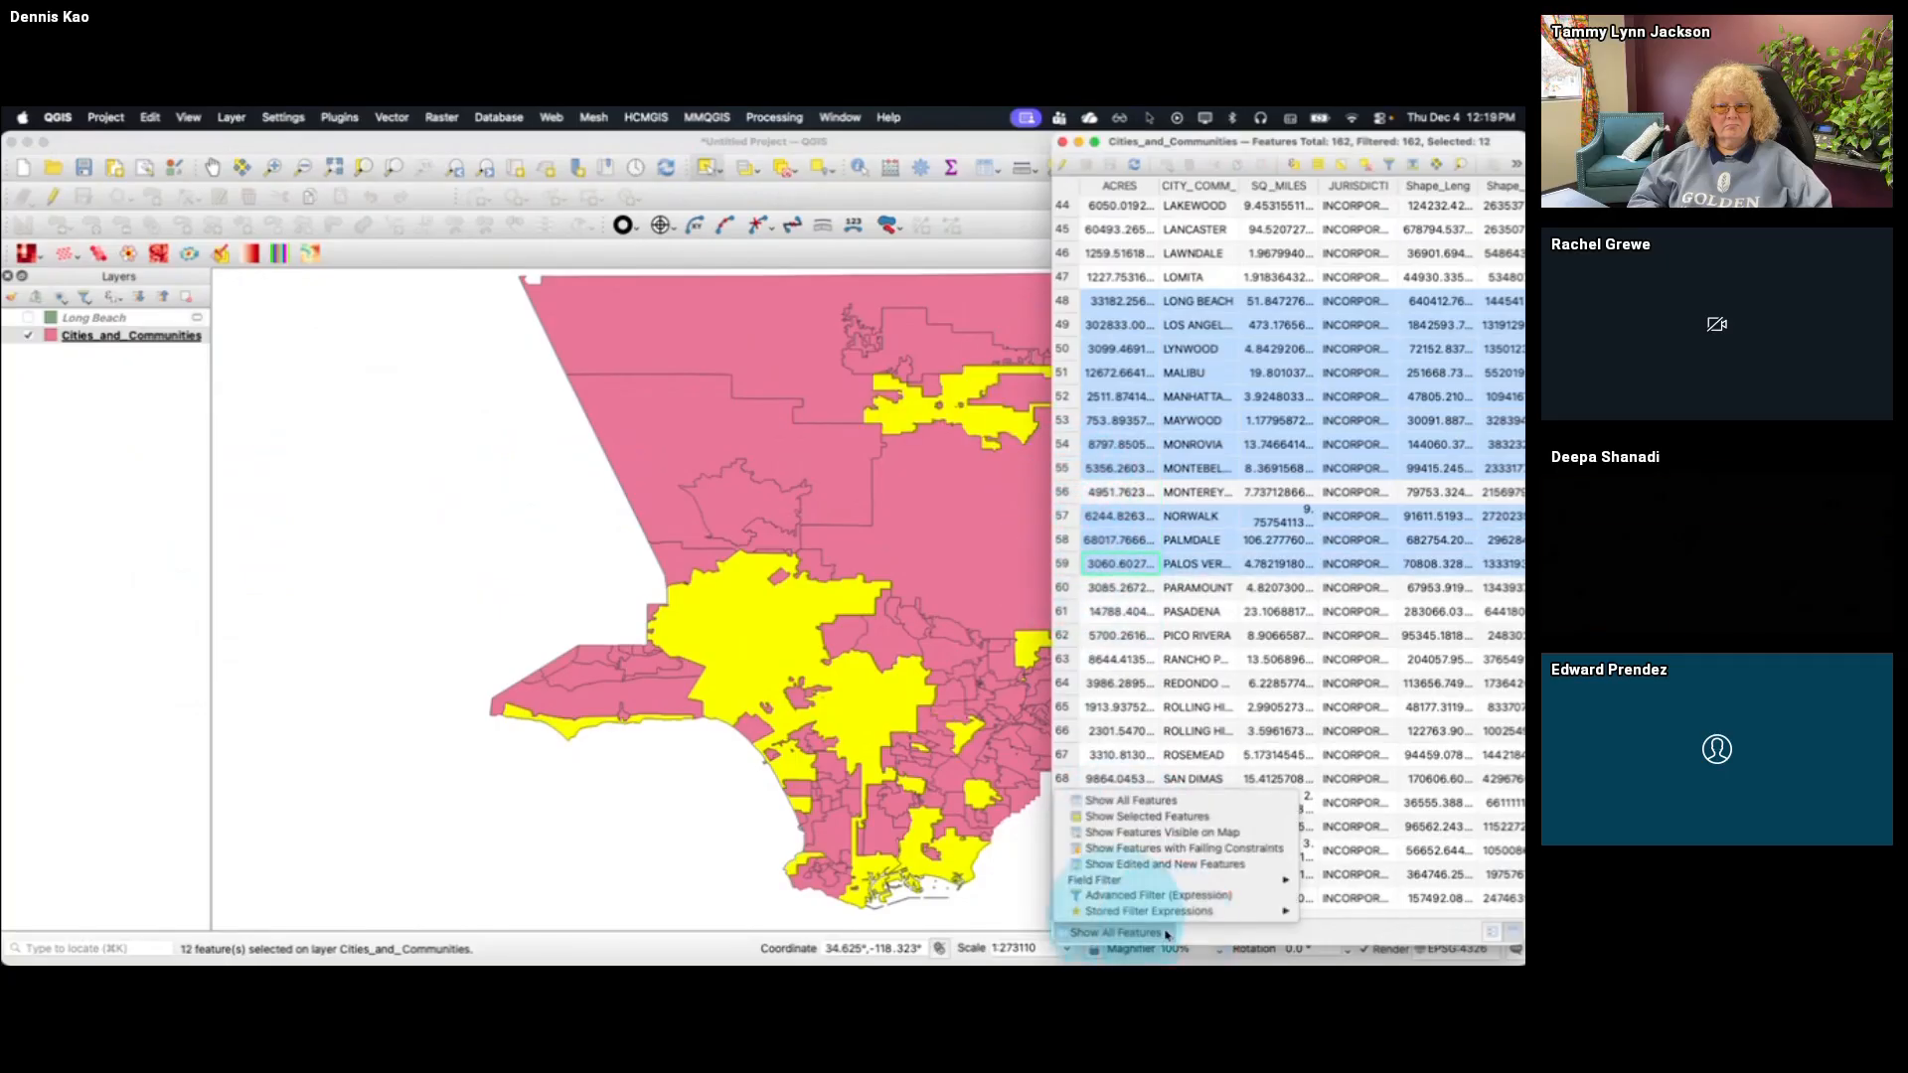
left_click(1176, 818)
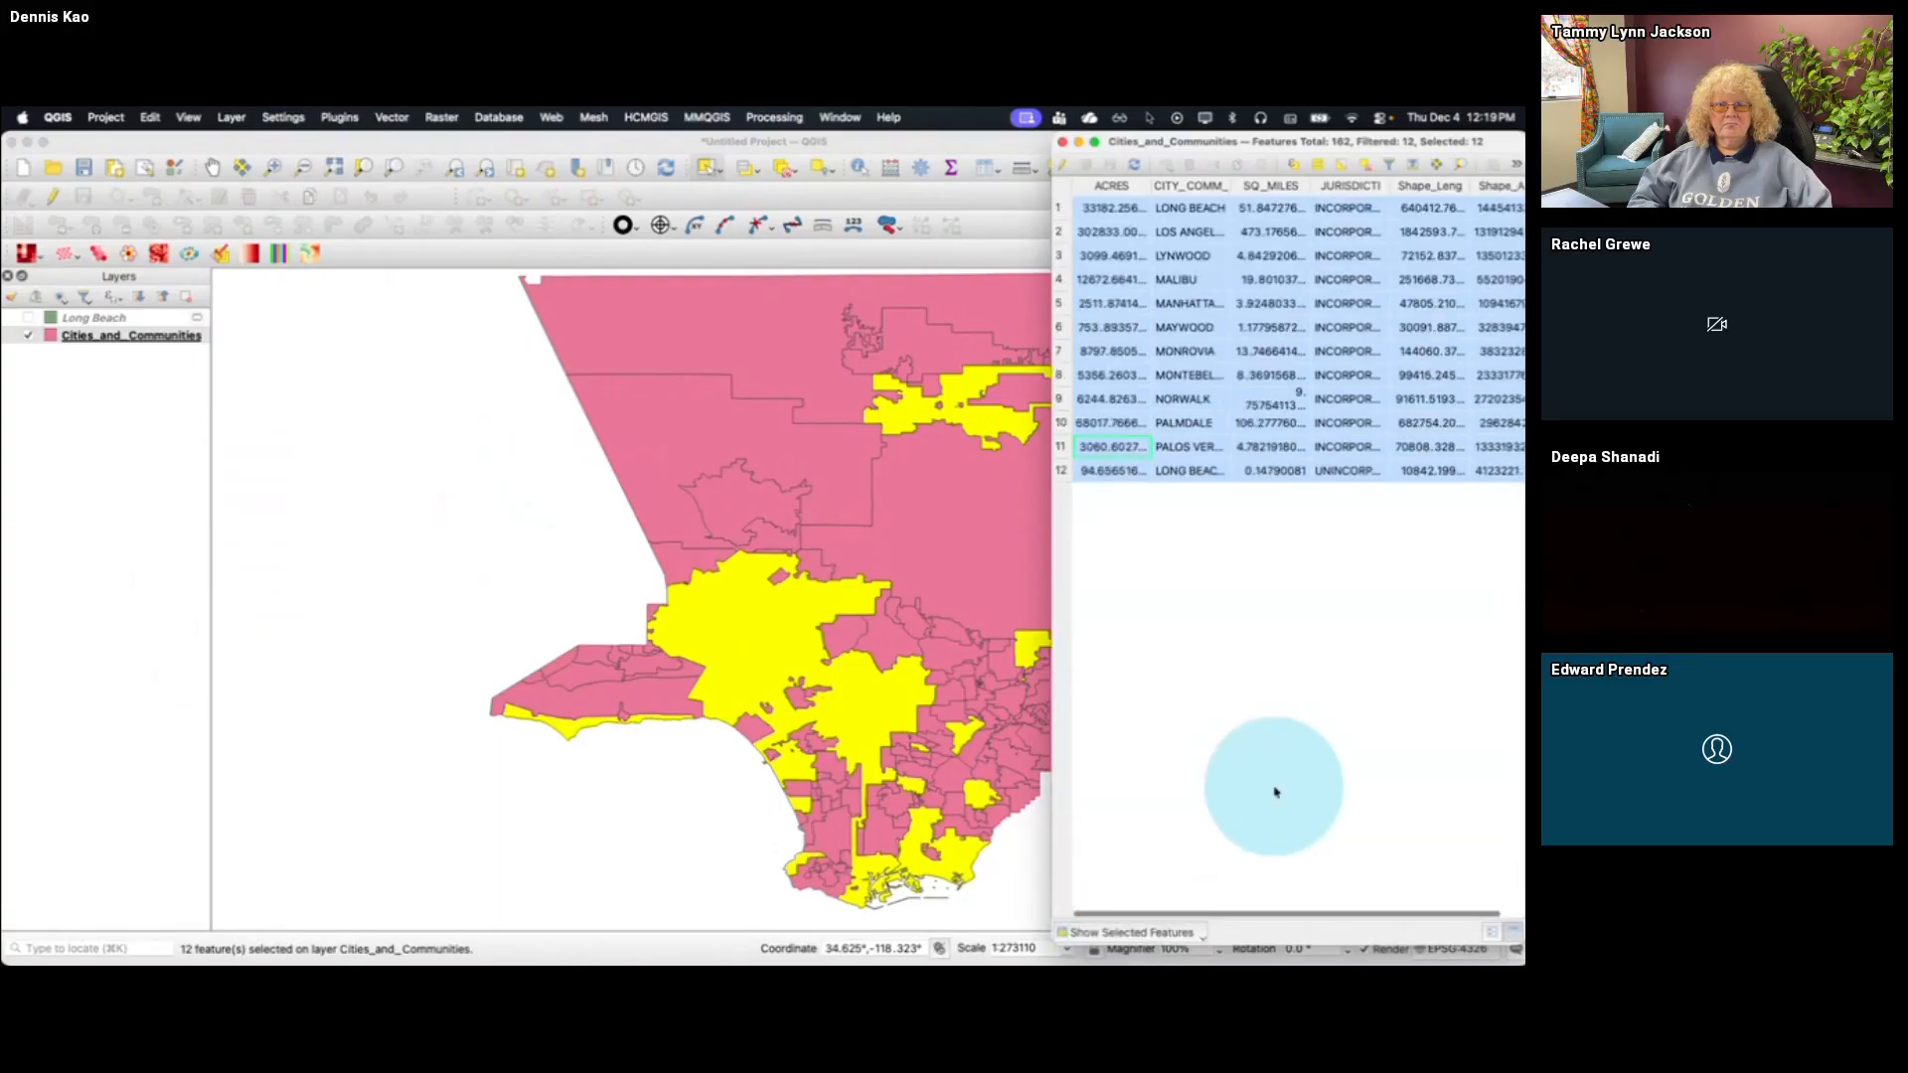
Show all features in the attribute table again and invert the current selection
left_click(1198, 928)
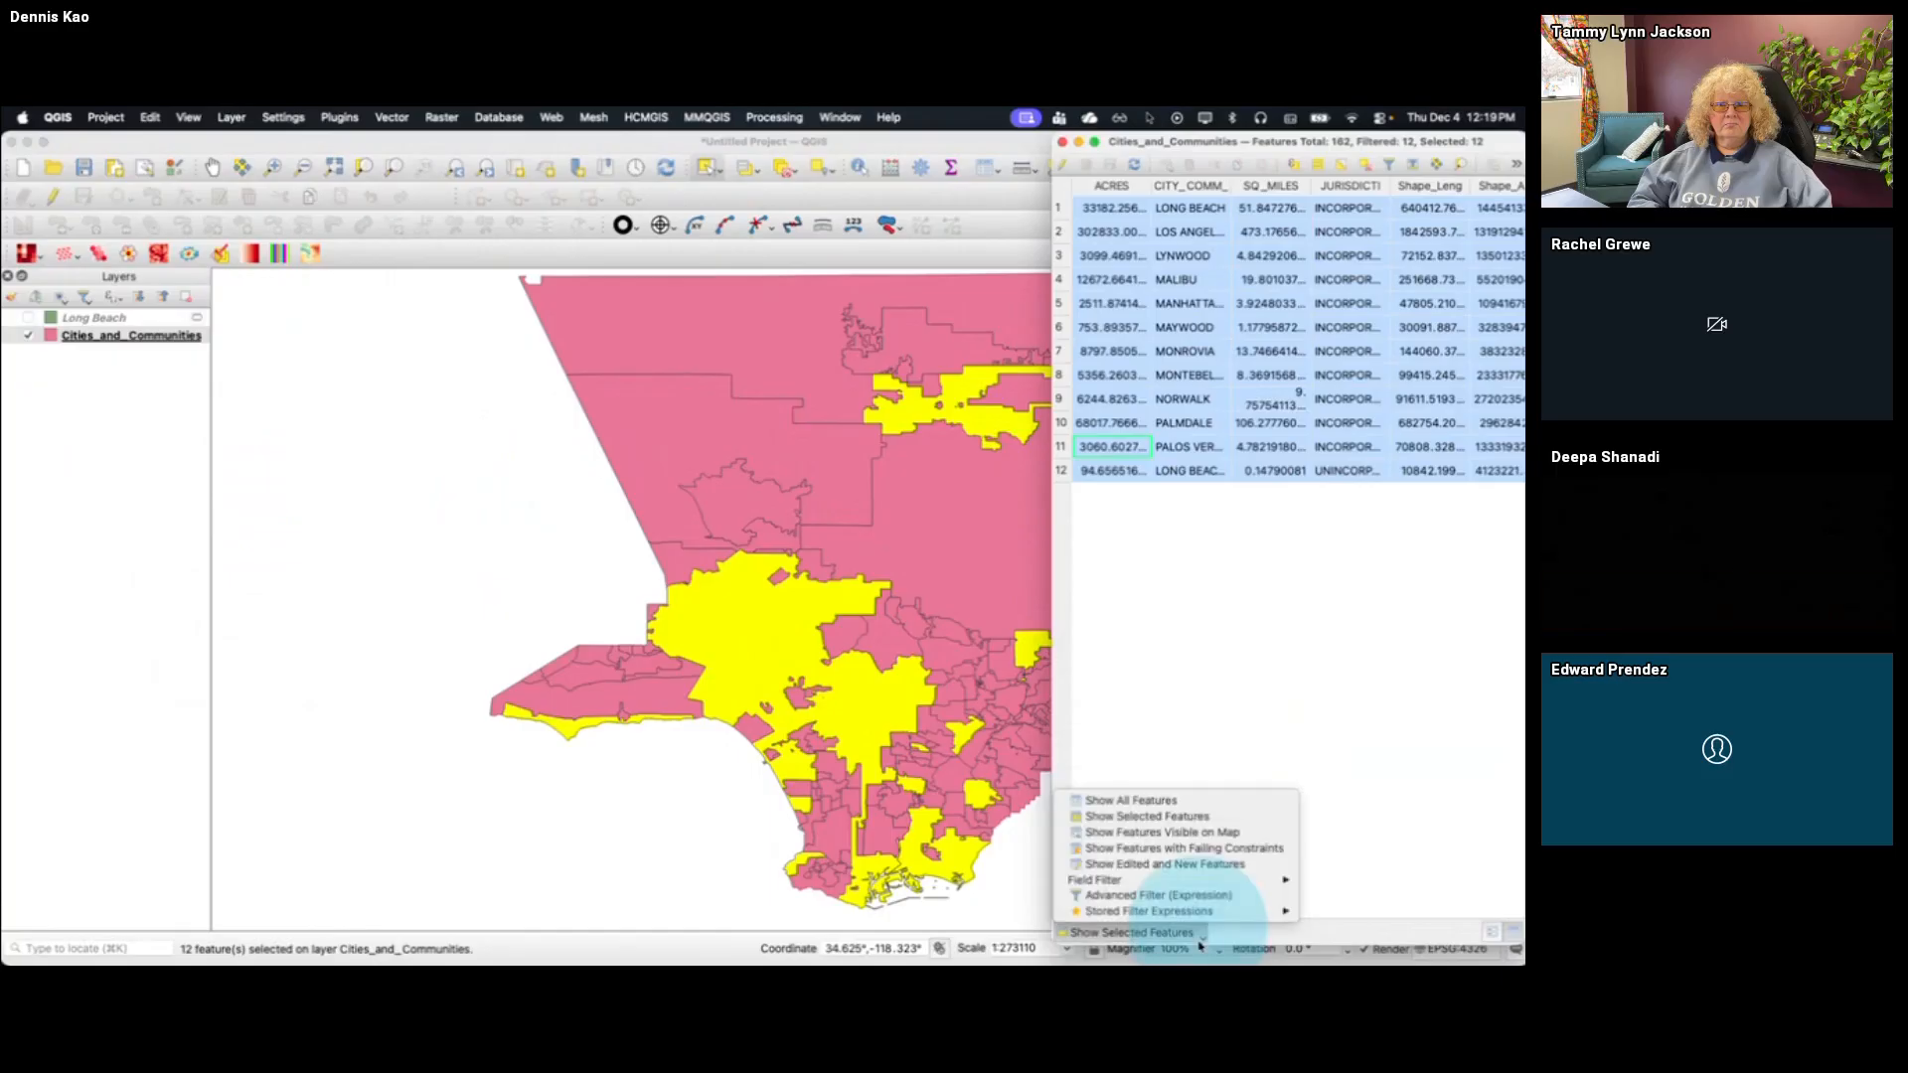
left_click(1199, 799)
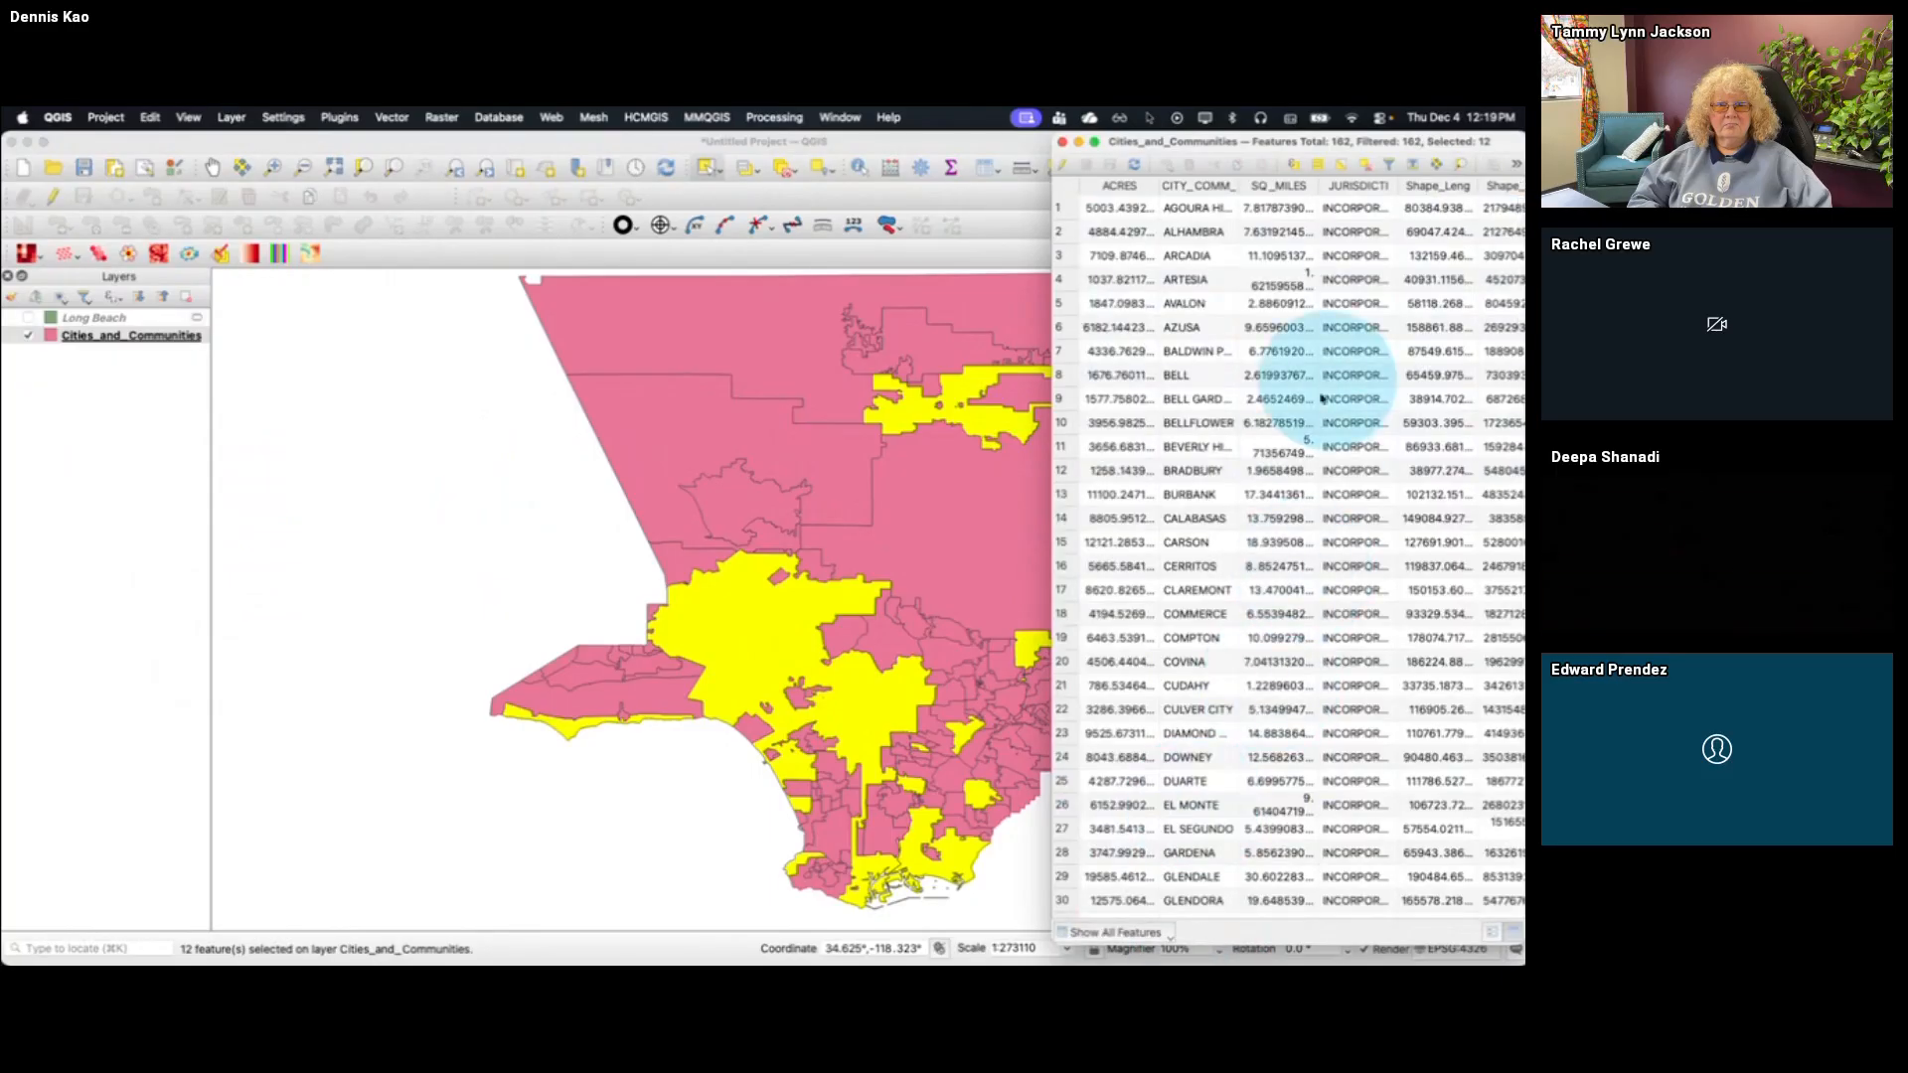
scroll(1282, 477, "down", 10)
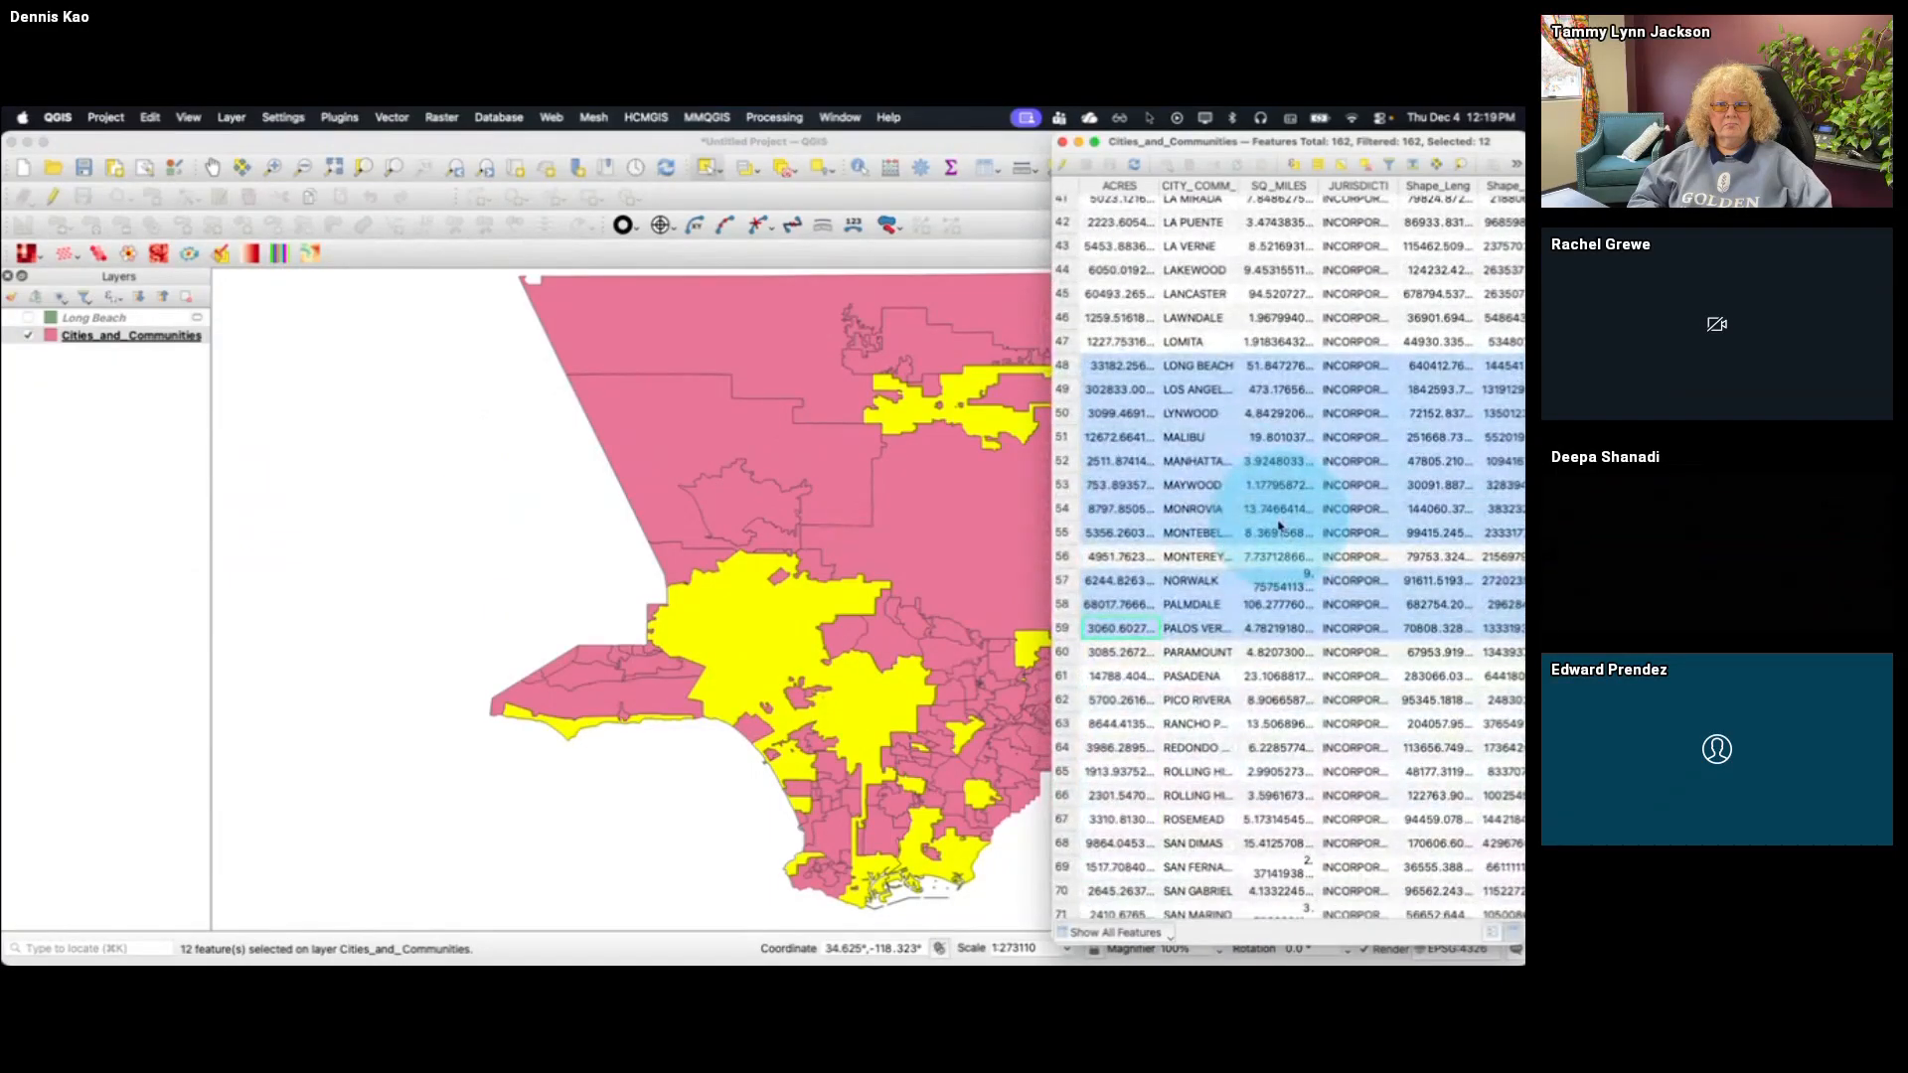
left_click(1340, 169)
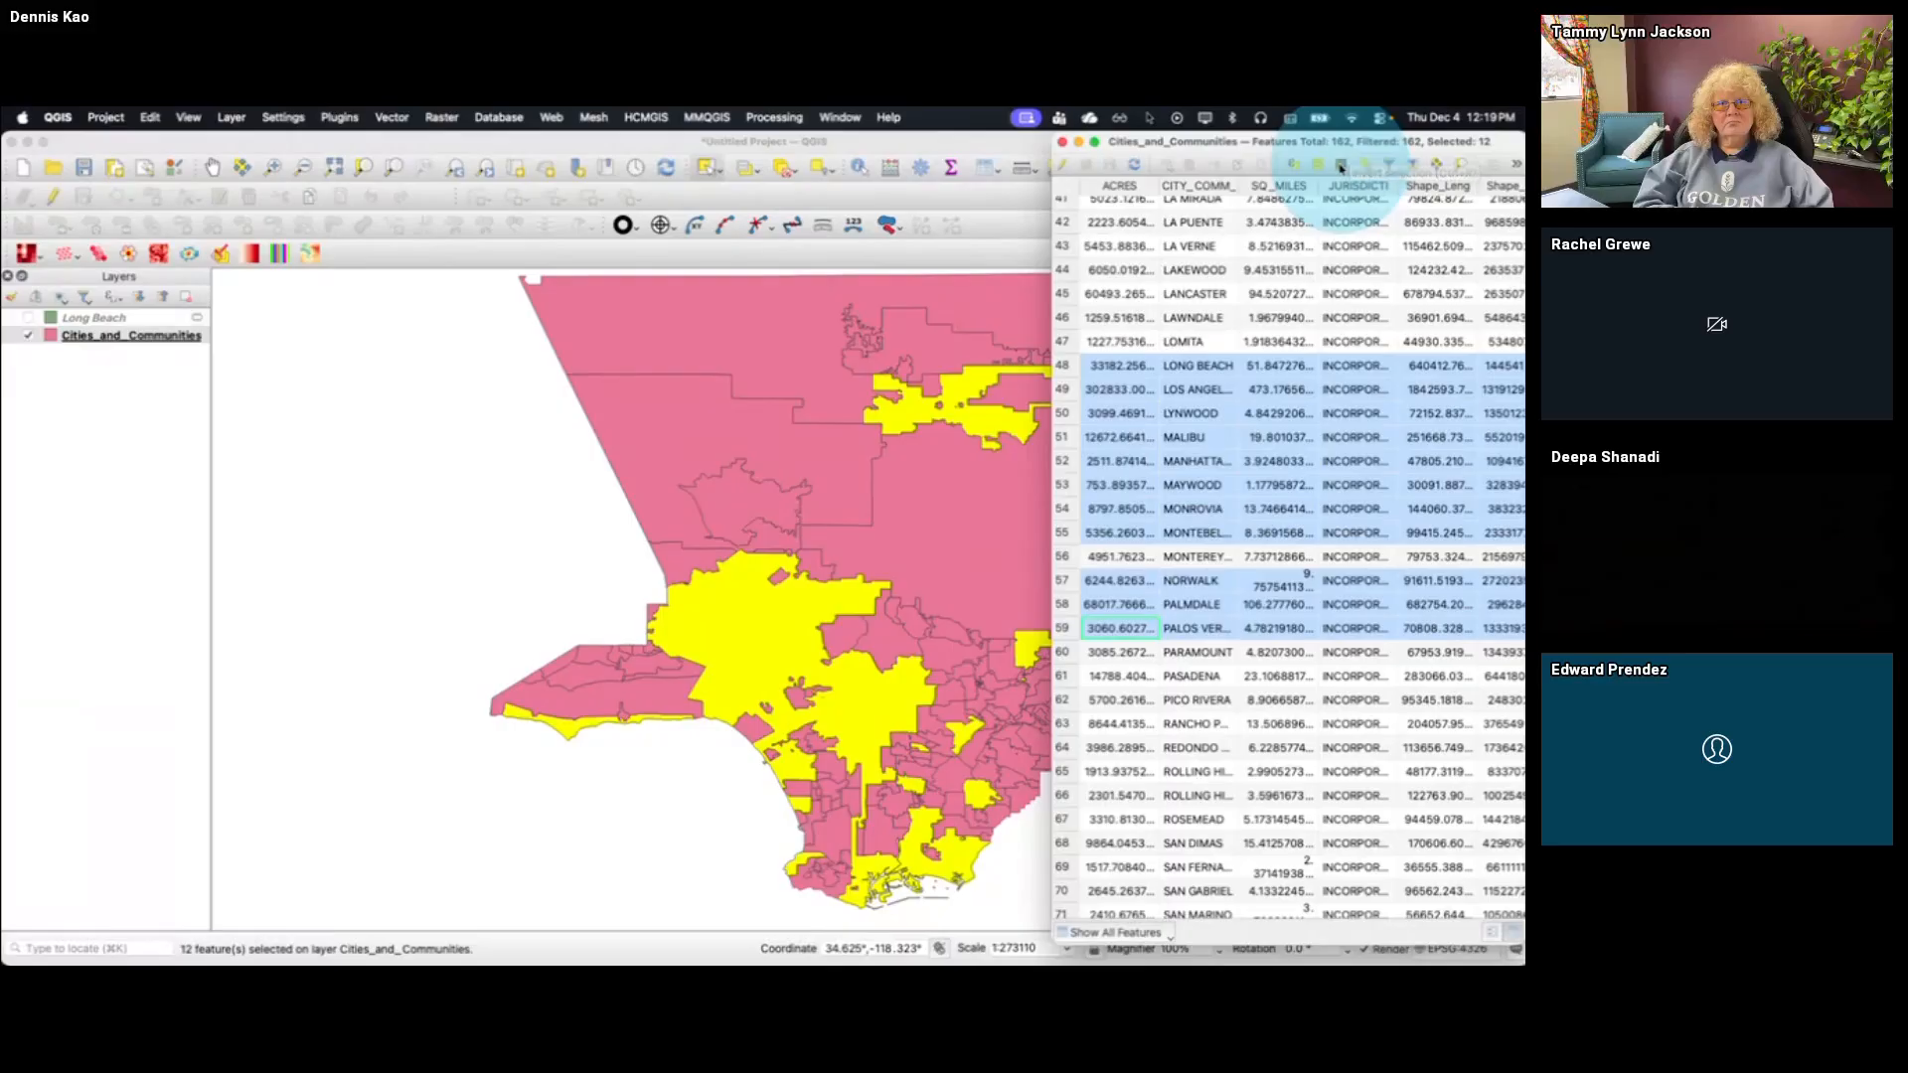
Bring the Cities_and_Communities attribute table back to the front and close it
left_click(1030, 254)
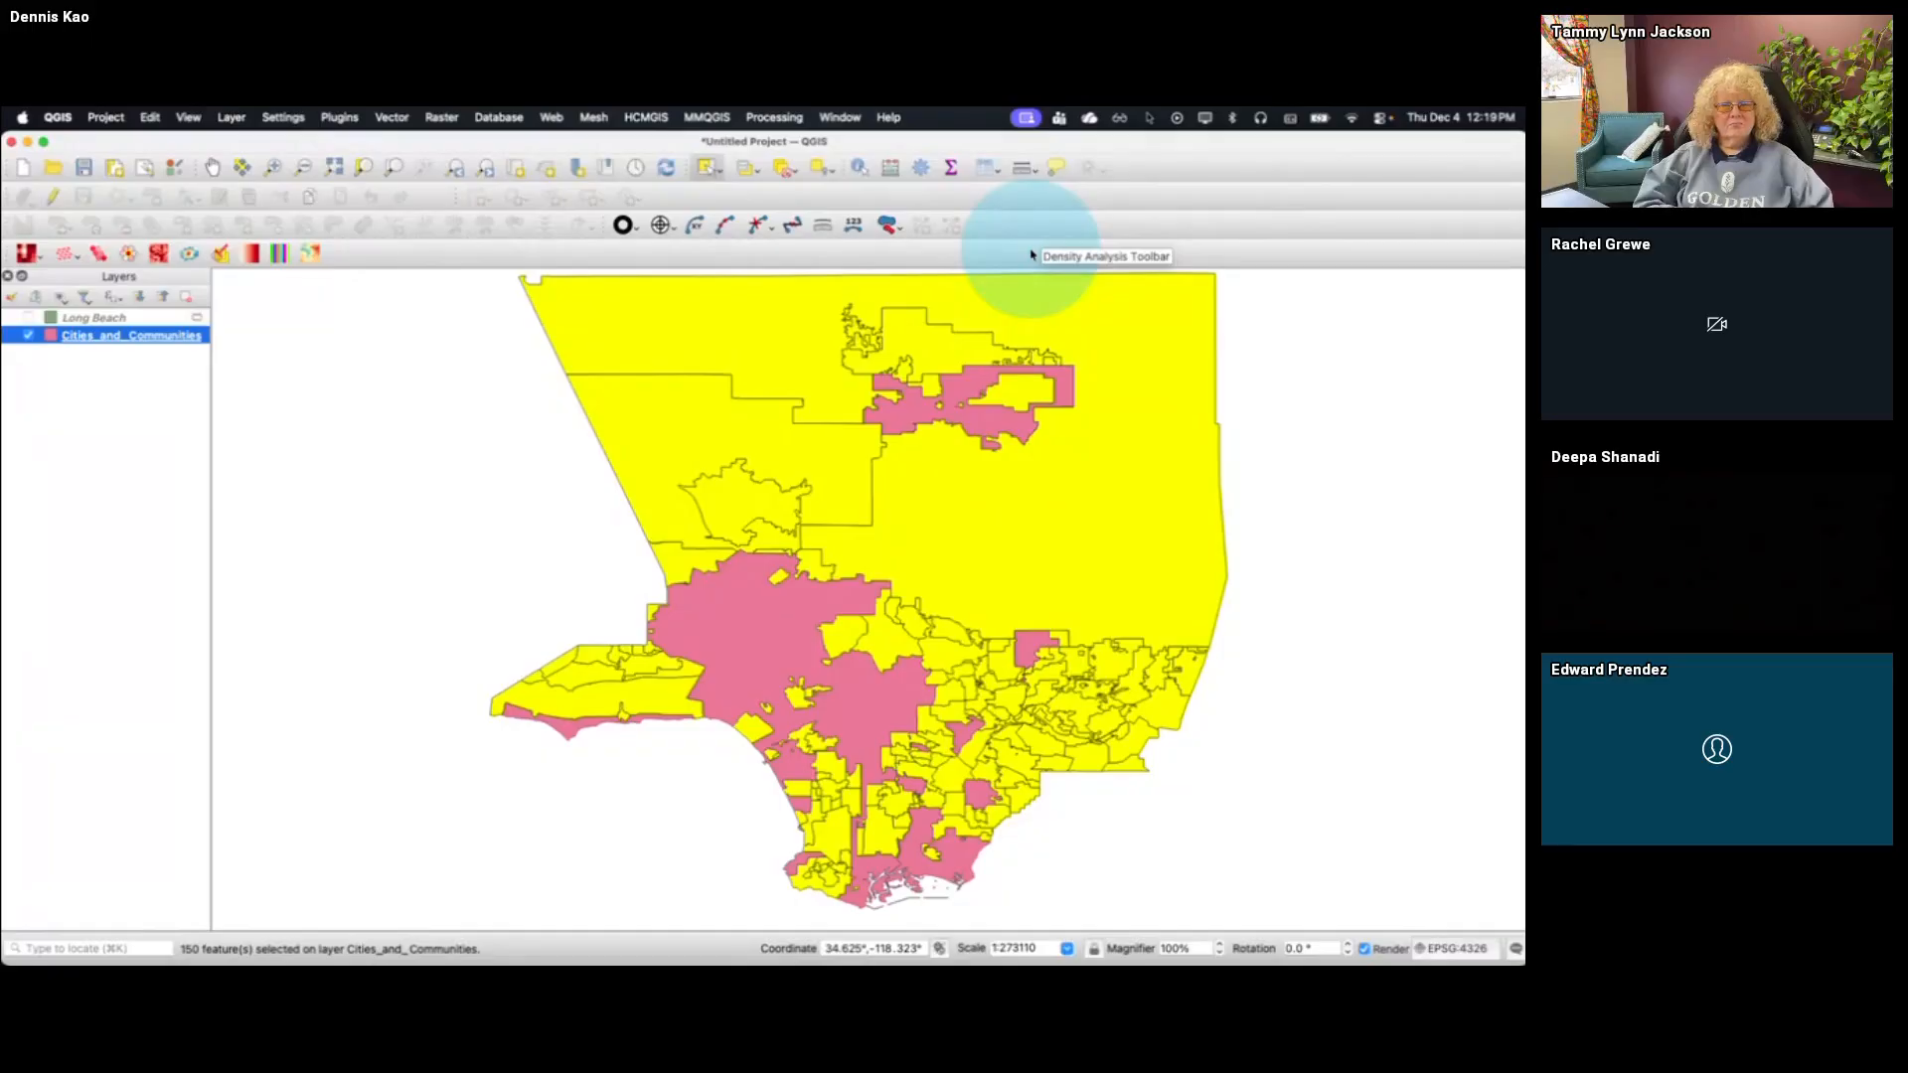
key("super+Tab")
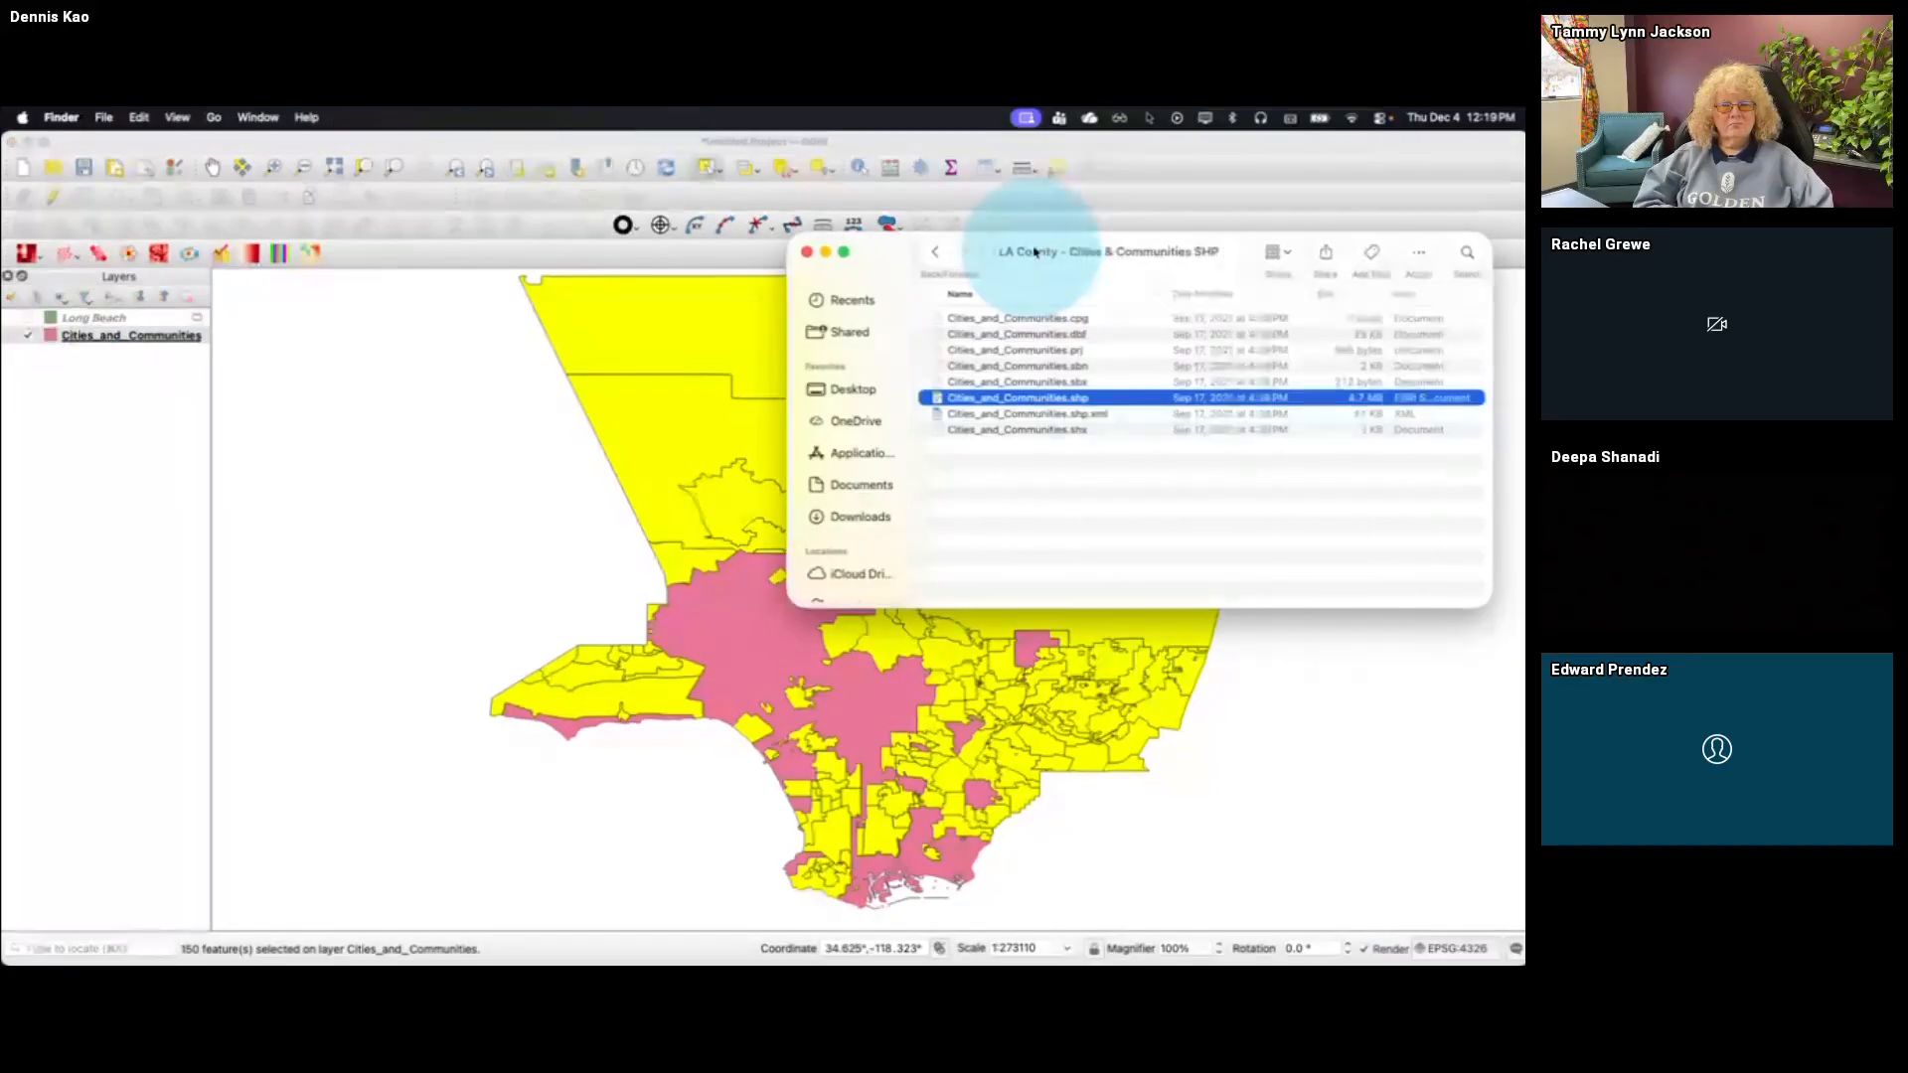
left_click(1184, 194)
key("super+grave")
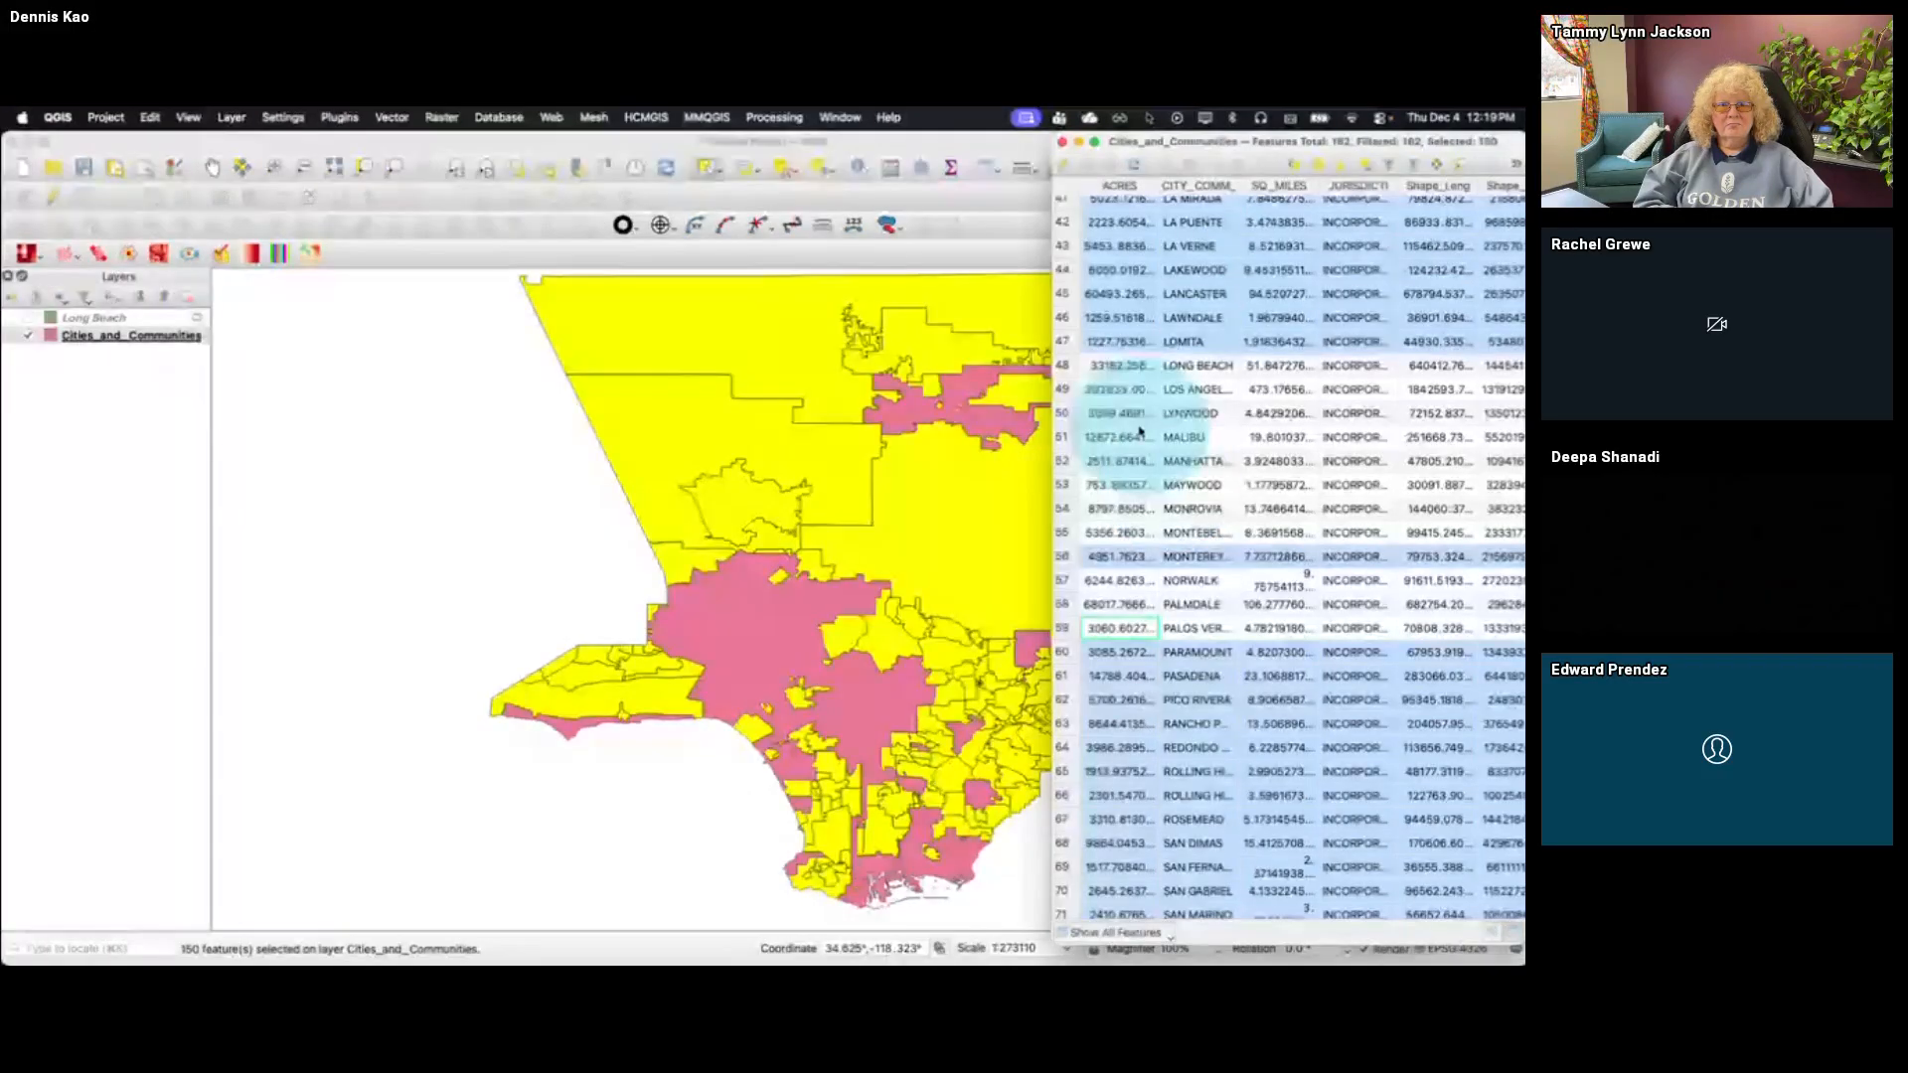
left_click(1062, 143)
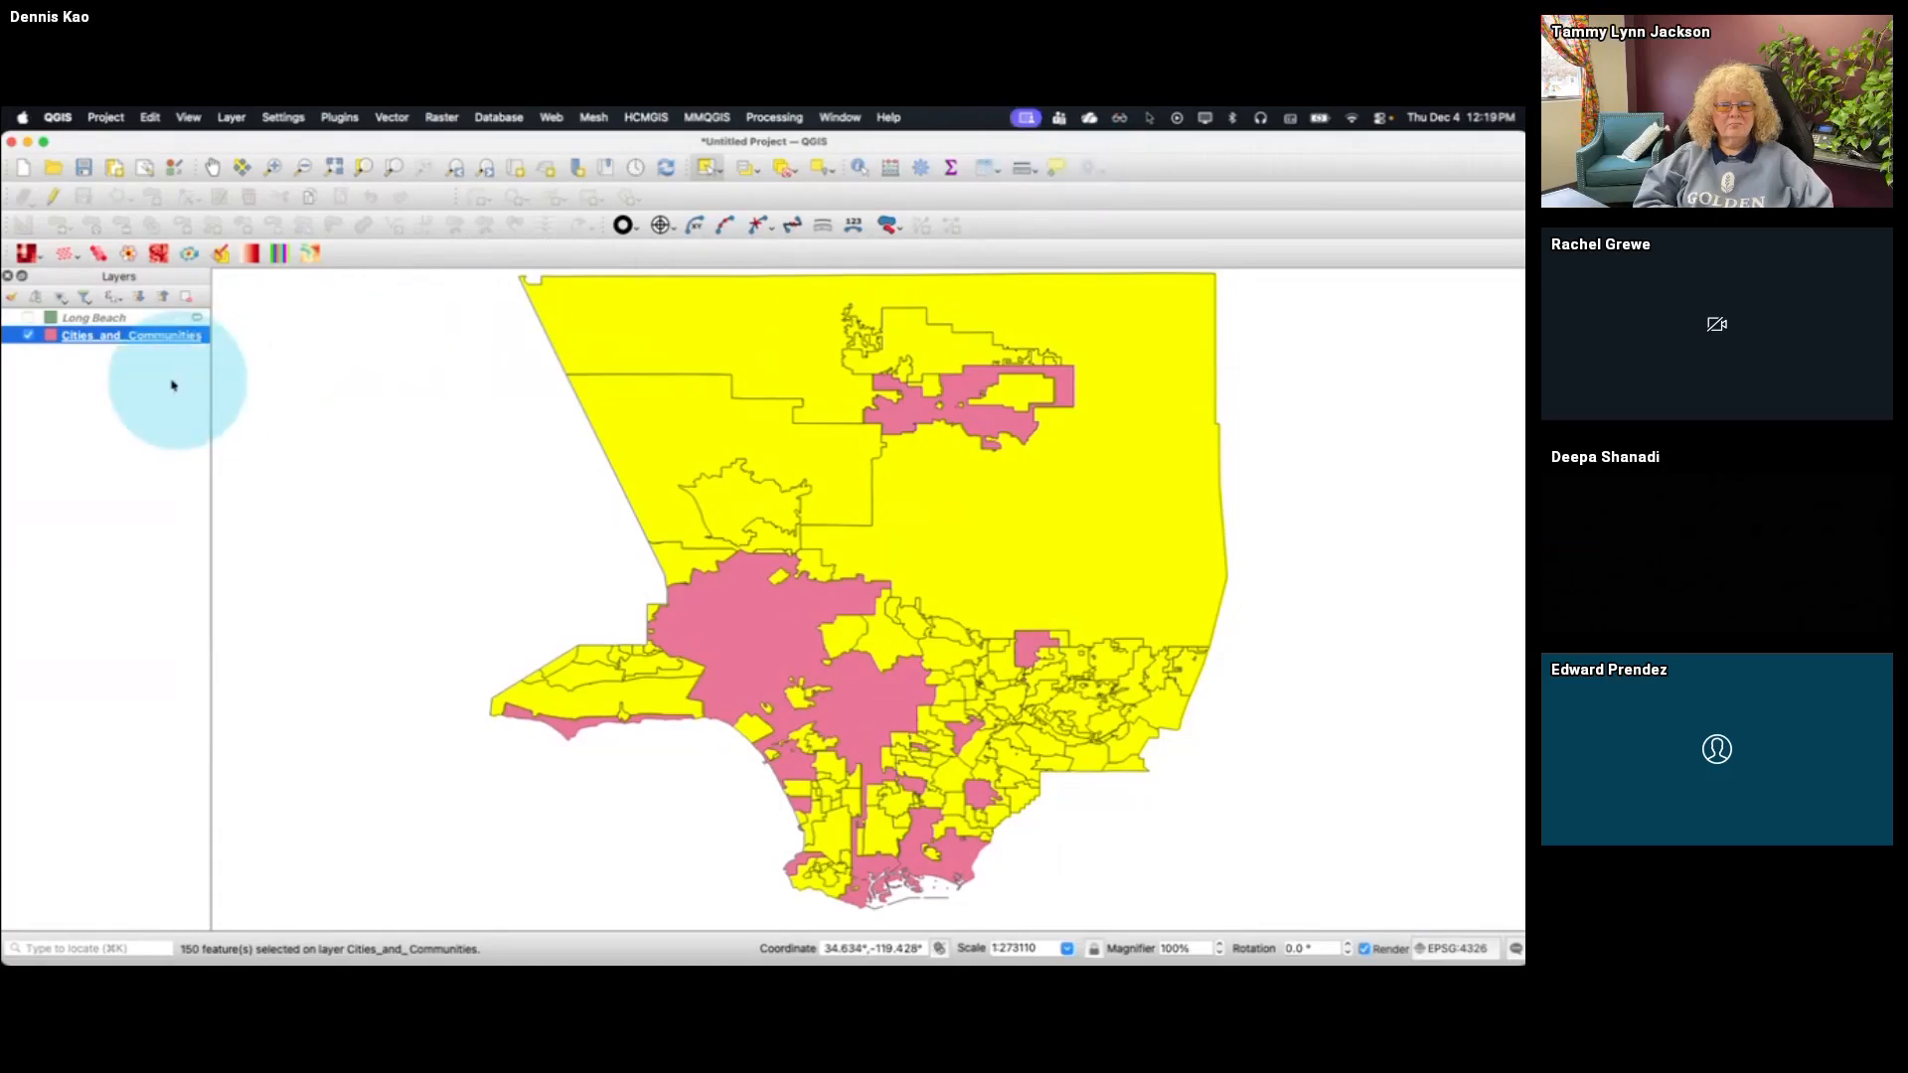
Hide the Cities_and_Communities layer, show the Long Beach layer and zoom to its extent
left_click(28, 335)
left_click(54, 320)
left_click(28, 317)
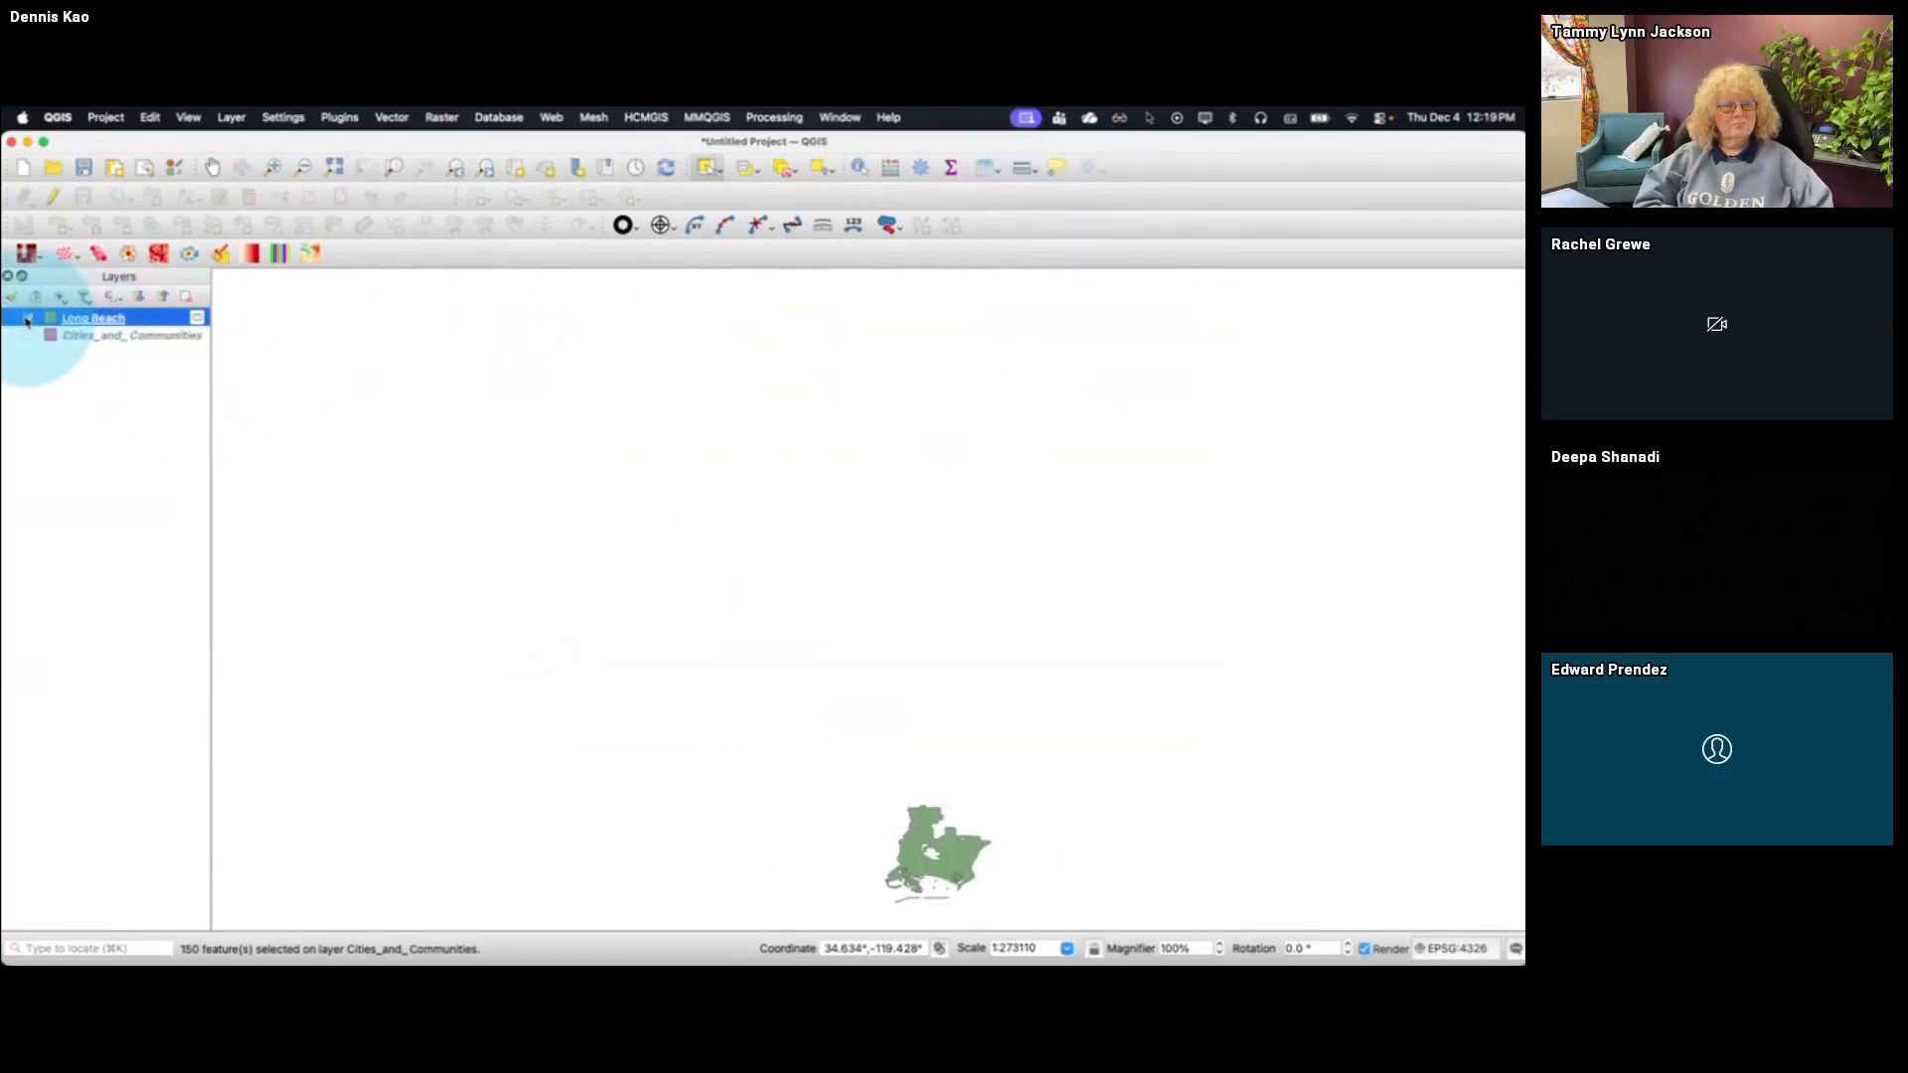
right_click(85, 325)
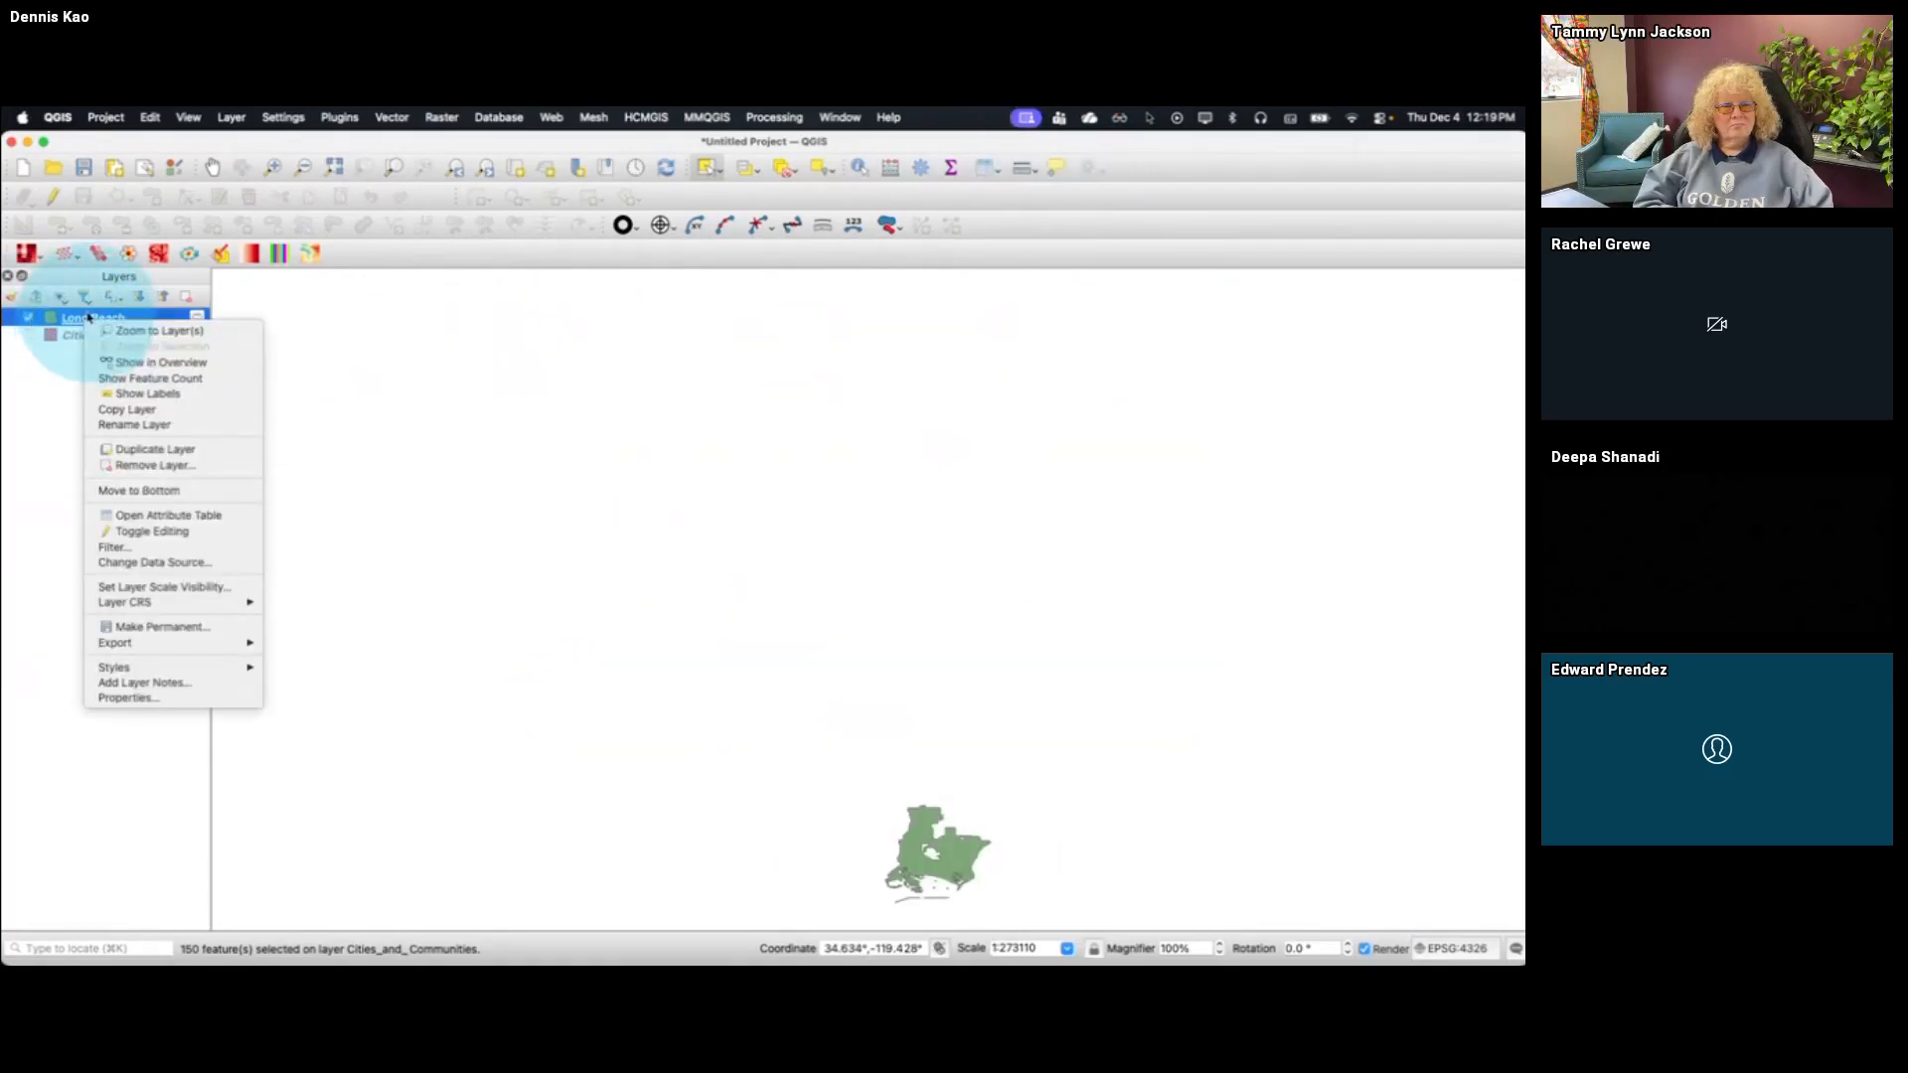
left_click(339, 169)
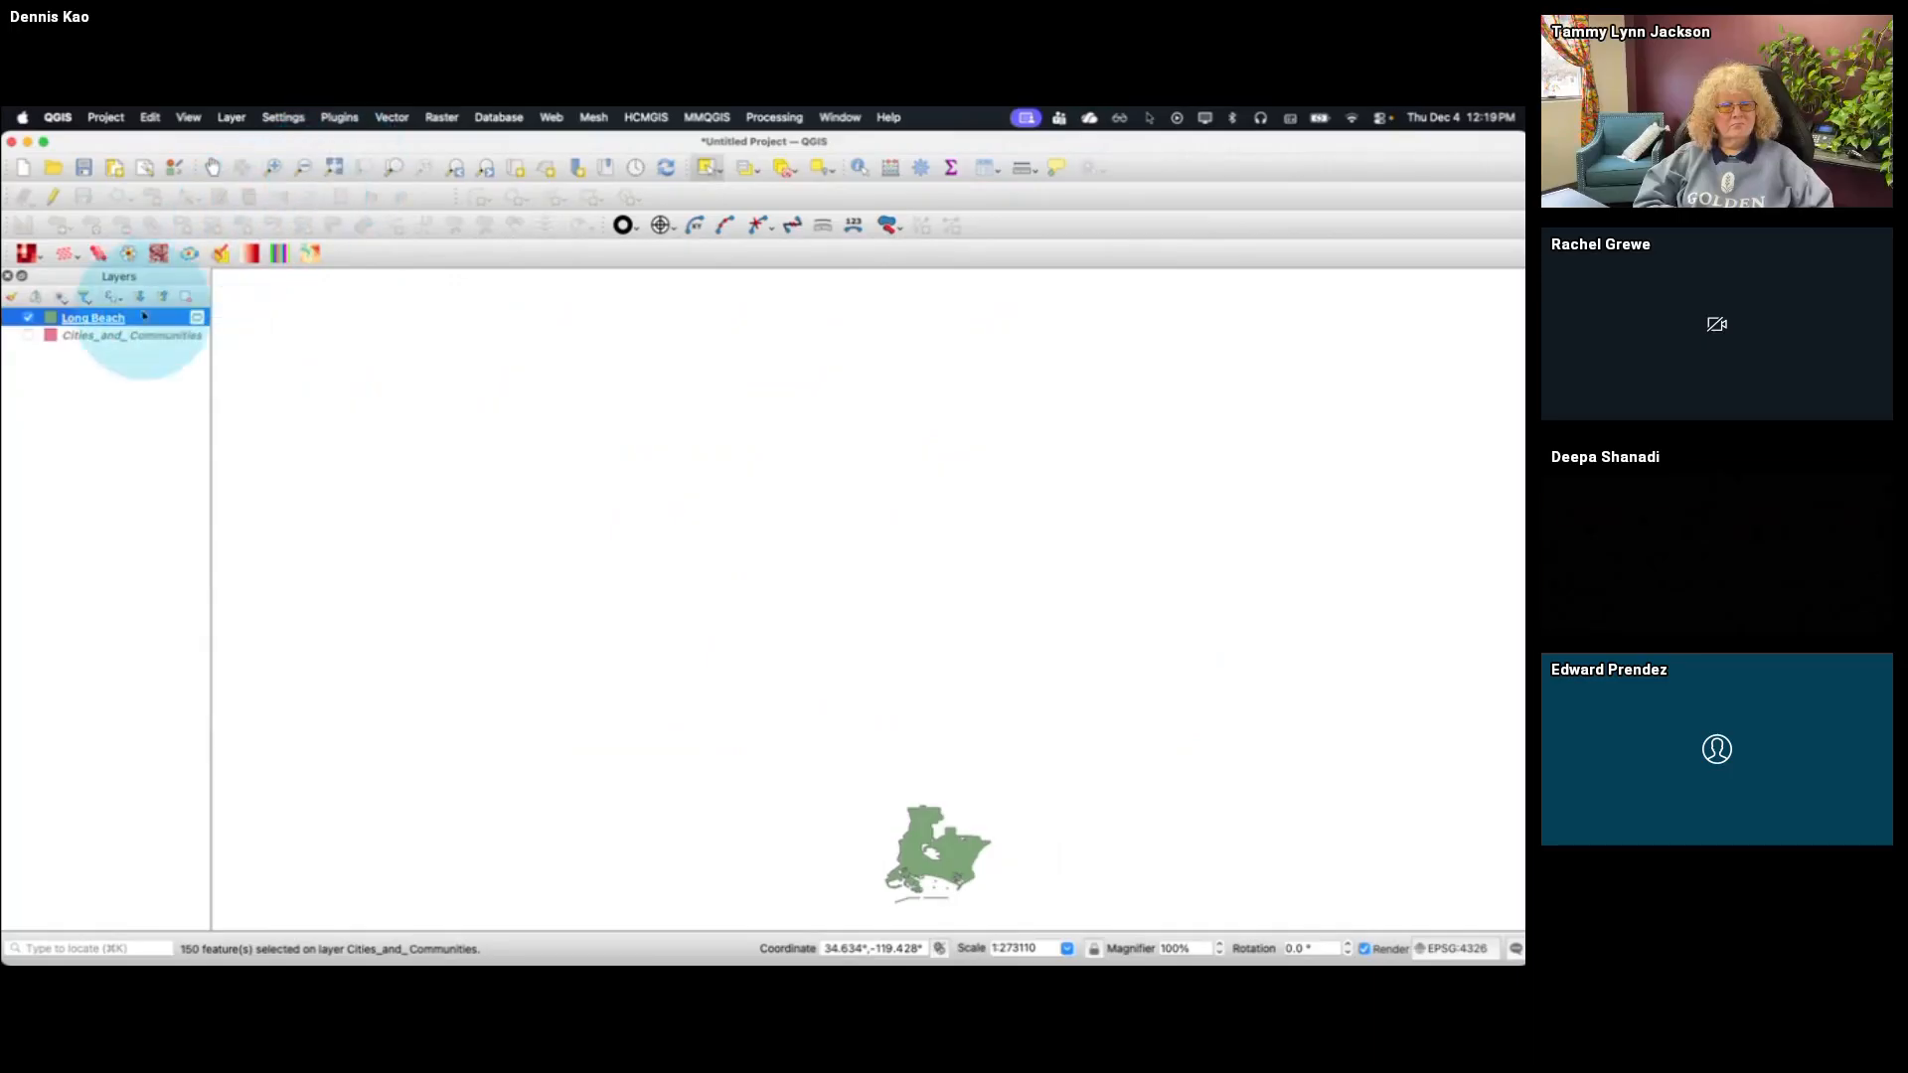
right_click(137, 322)
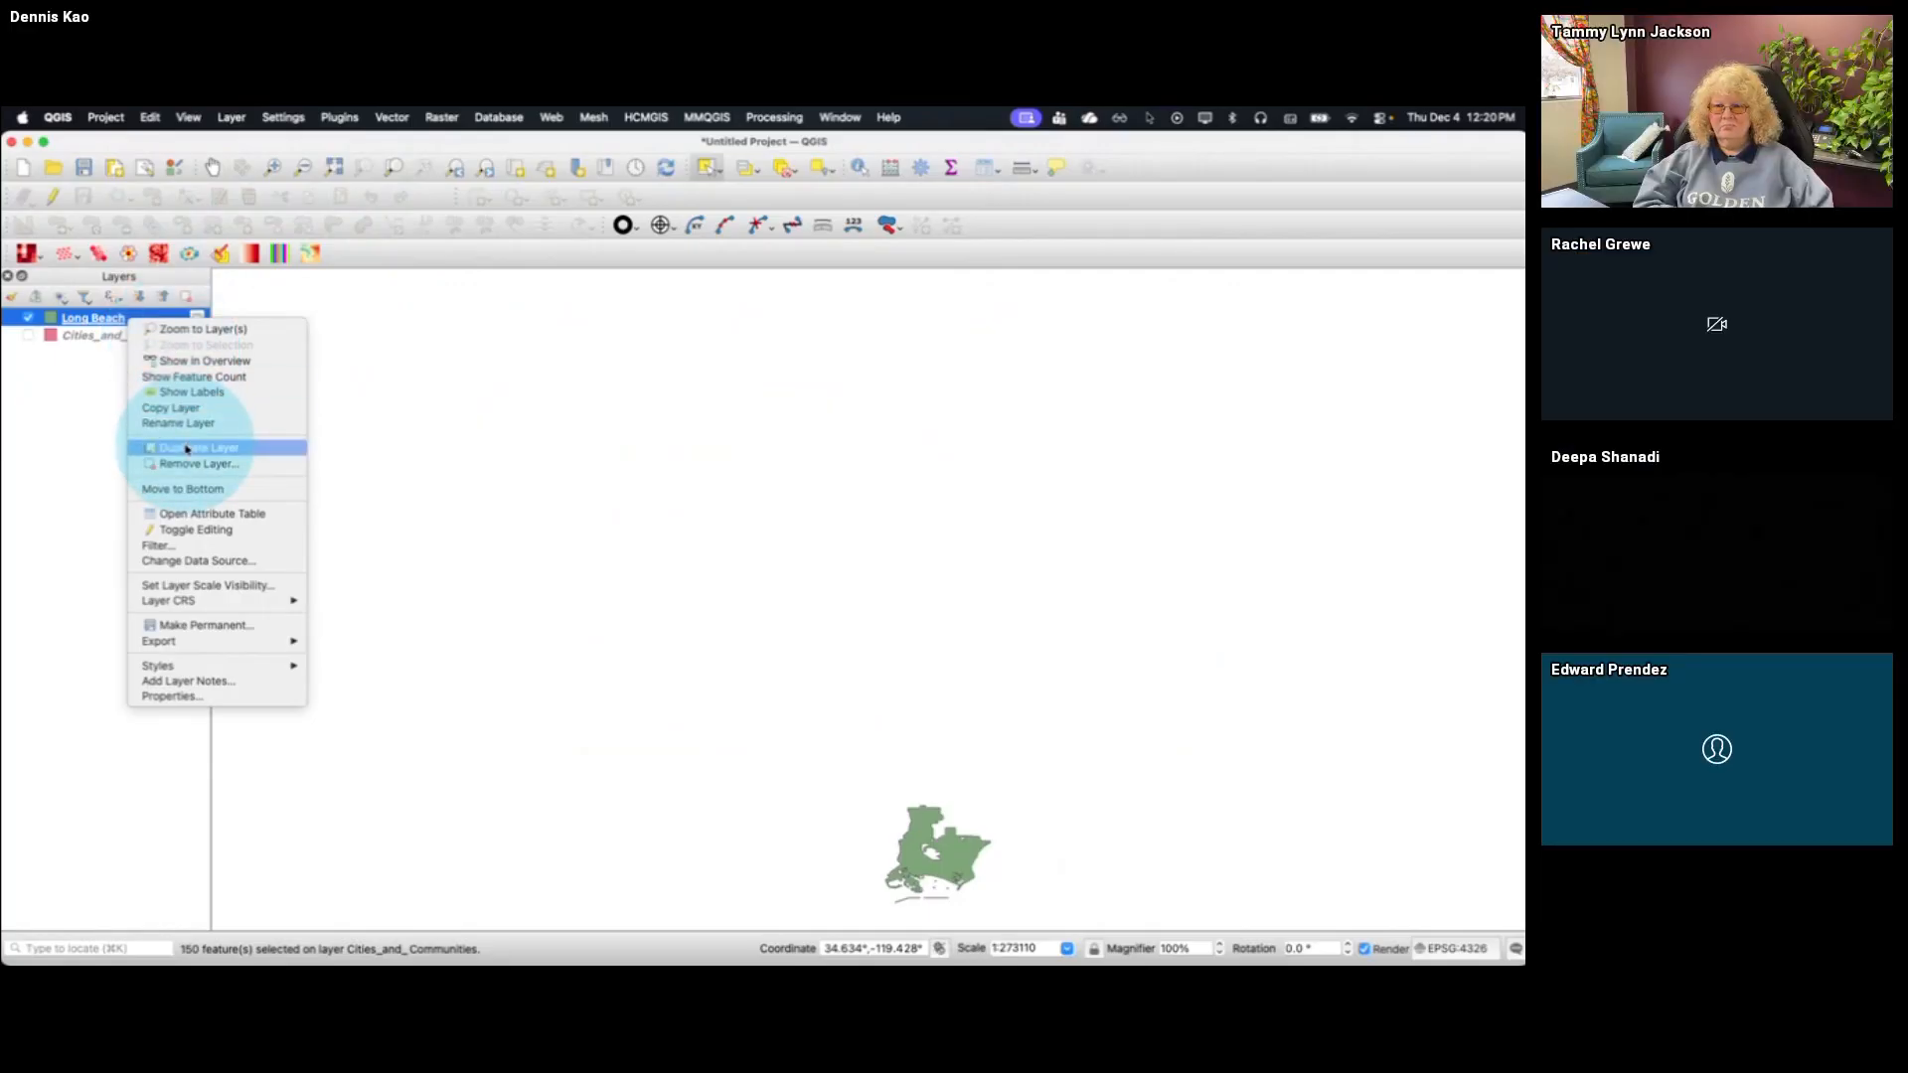
left_click(203, 334)
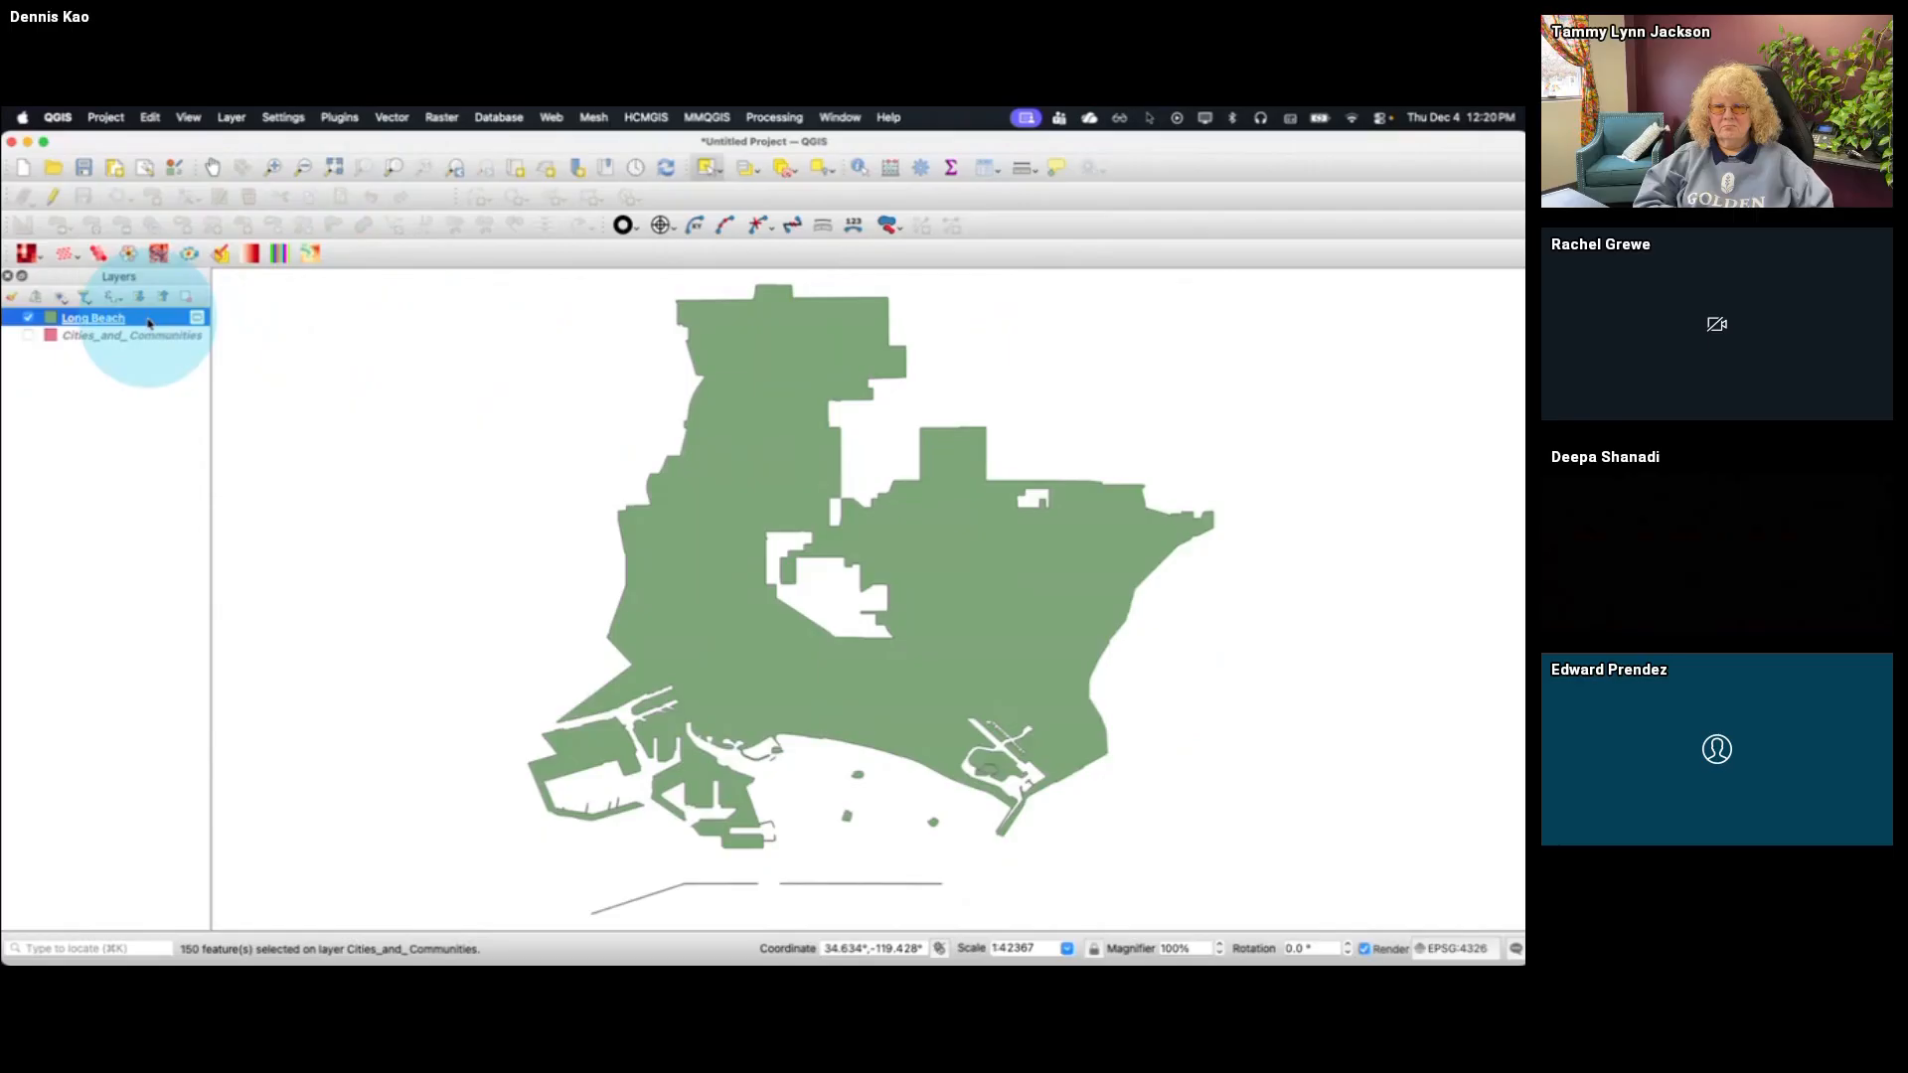
Review the export options available for the Long Beach layer
right_click(149, 318)
mouse_move(249, 640)
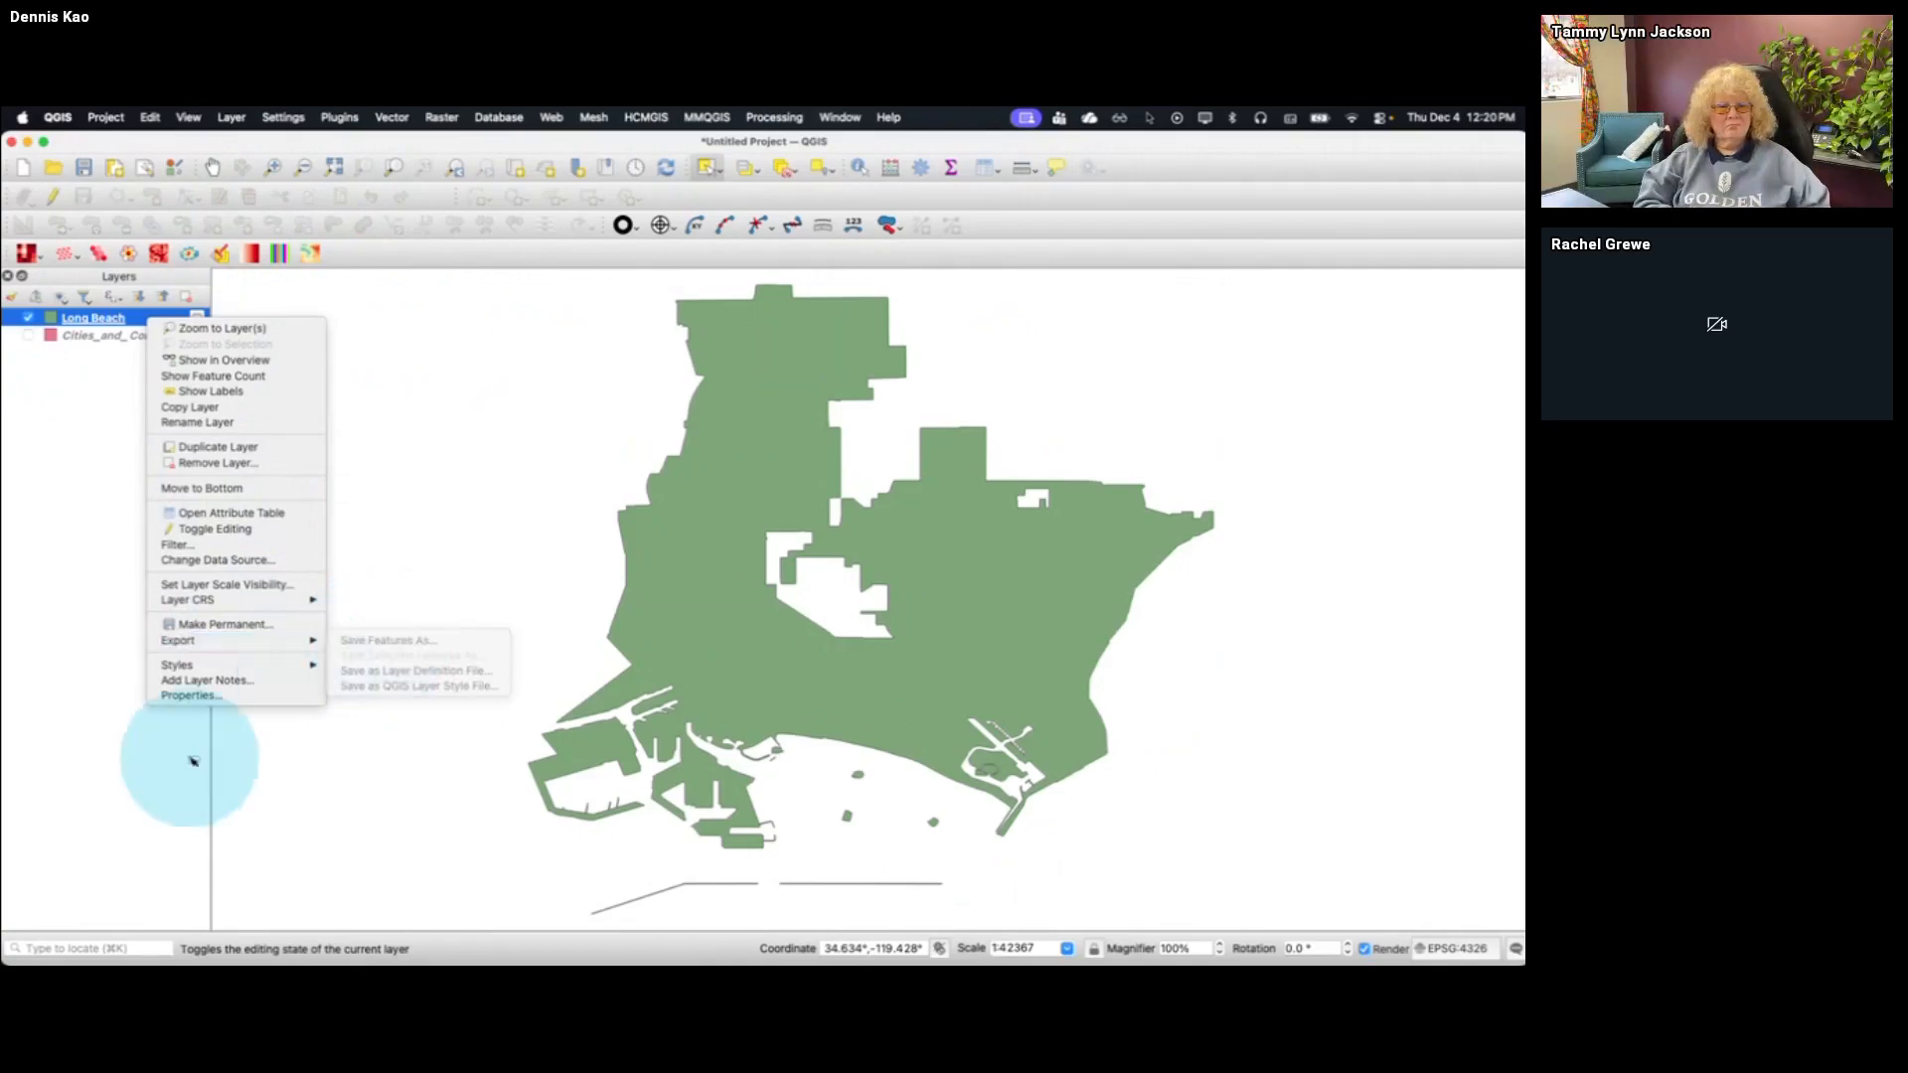
left_click(170, 780)
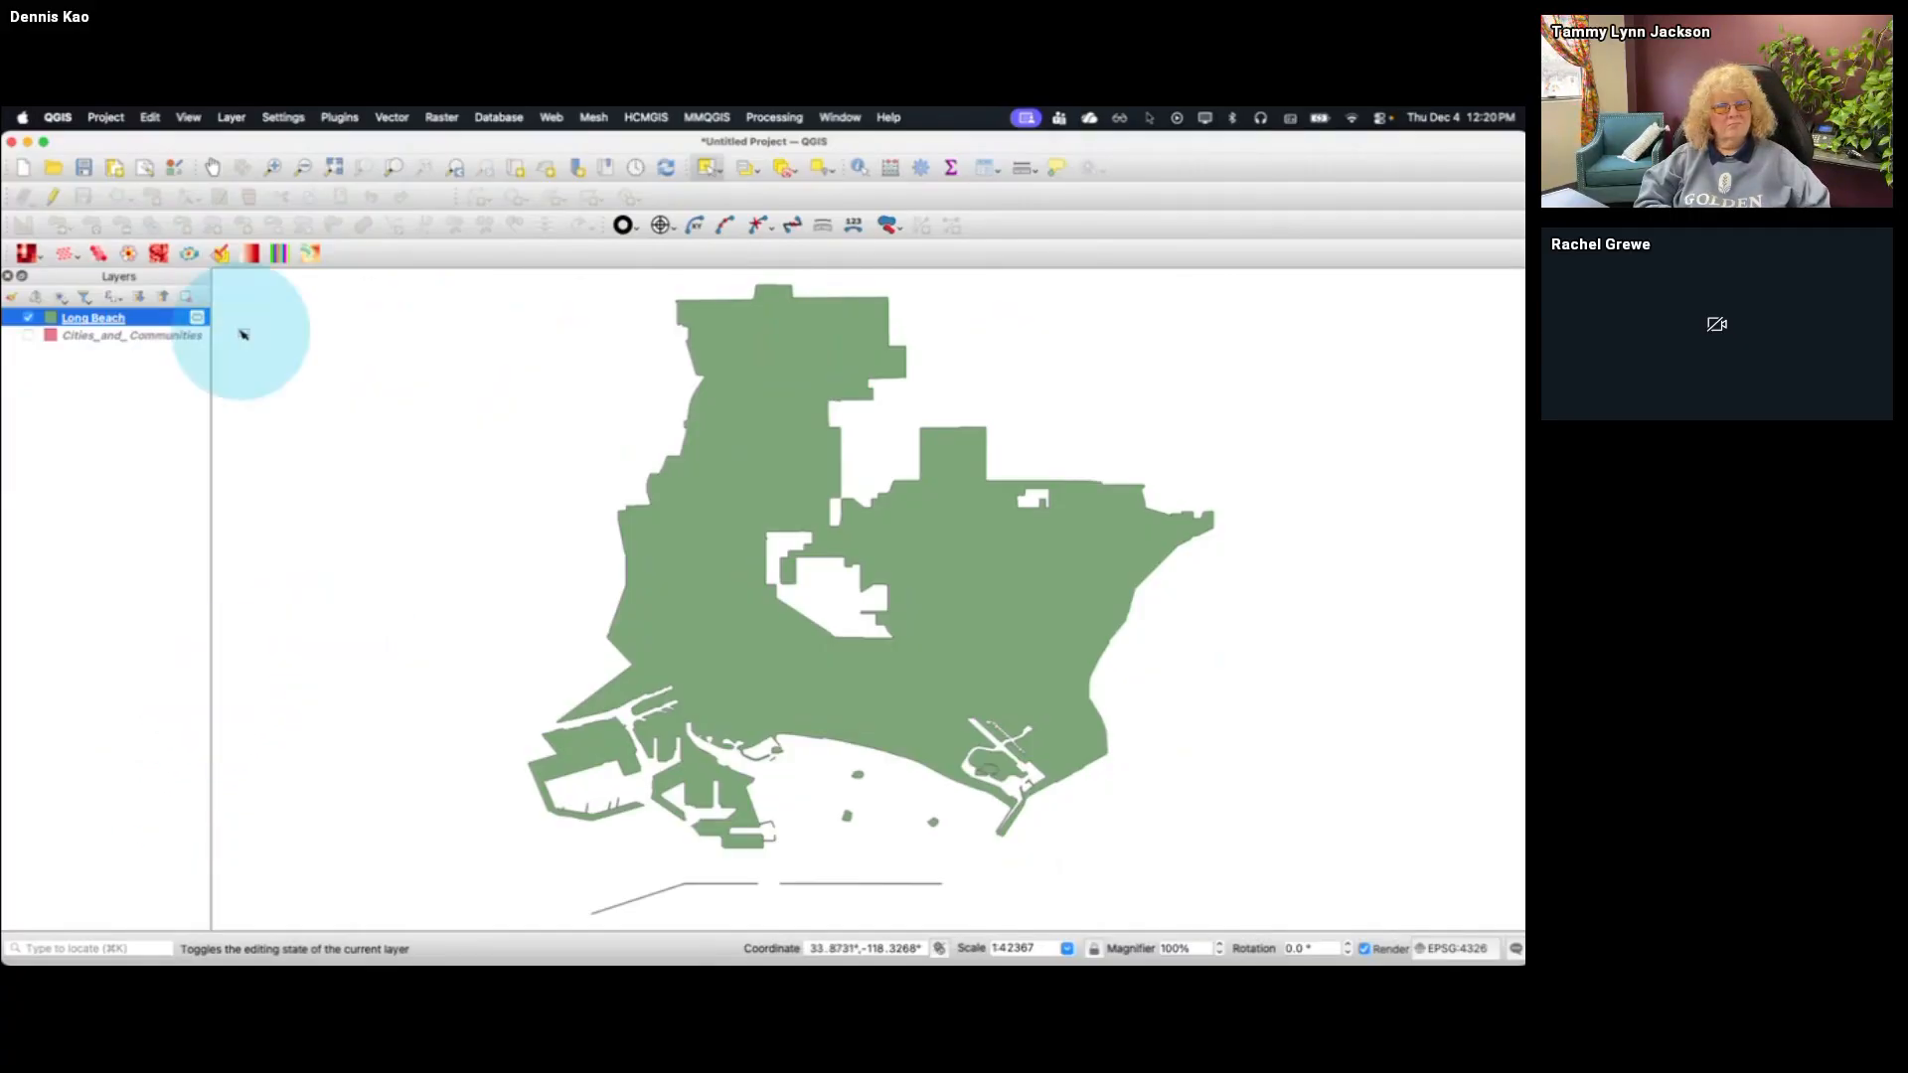
Export the Long Beach layer as an ESRI Shapefile named Long Beach in the Food Bank TUG Dec 4 2025 folder
right_click(135, 324)
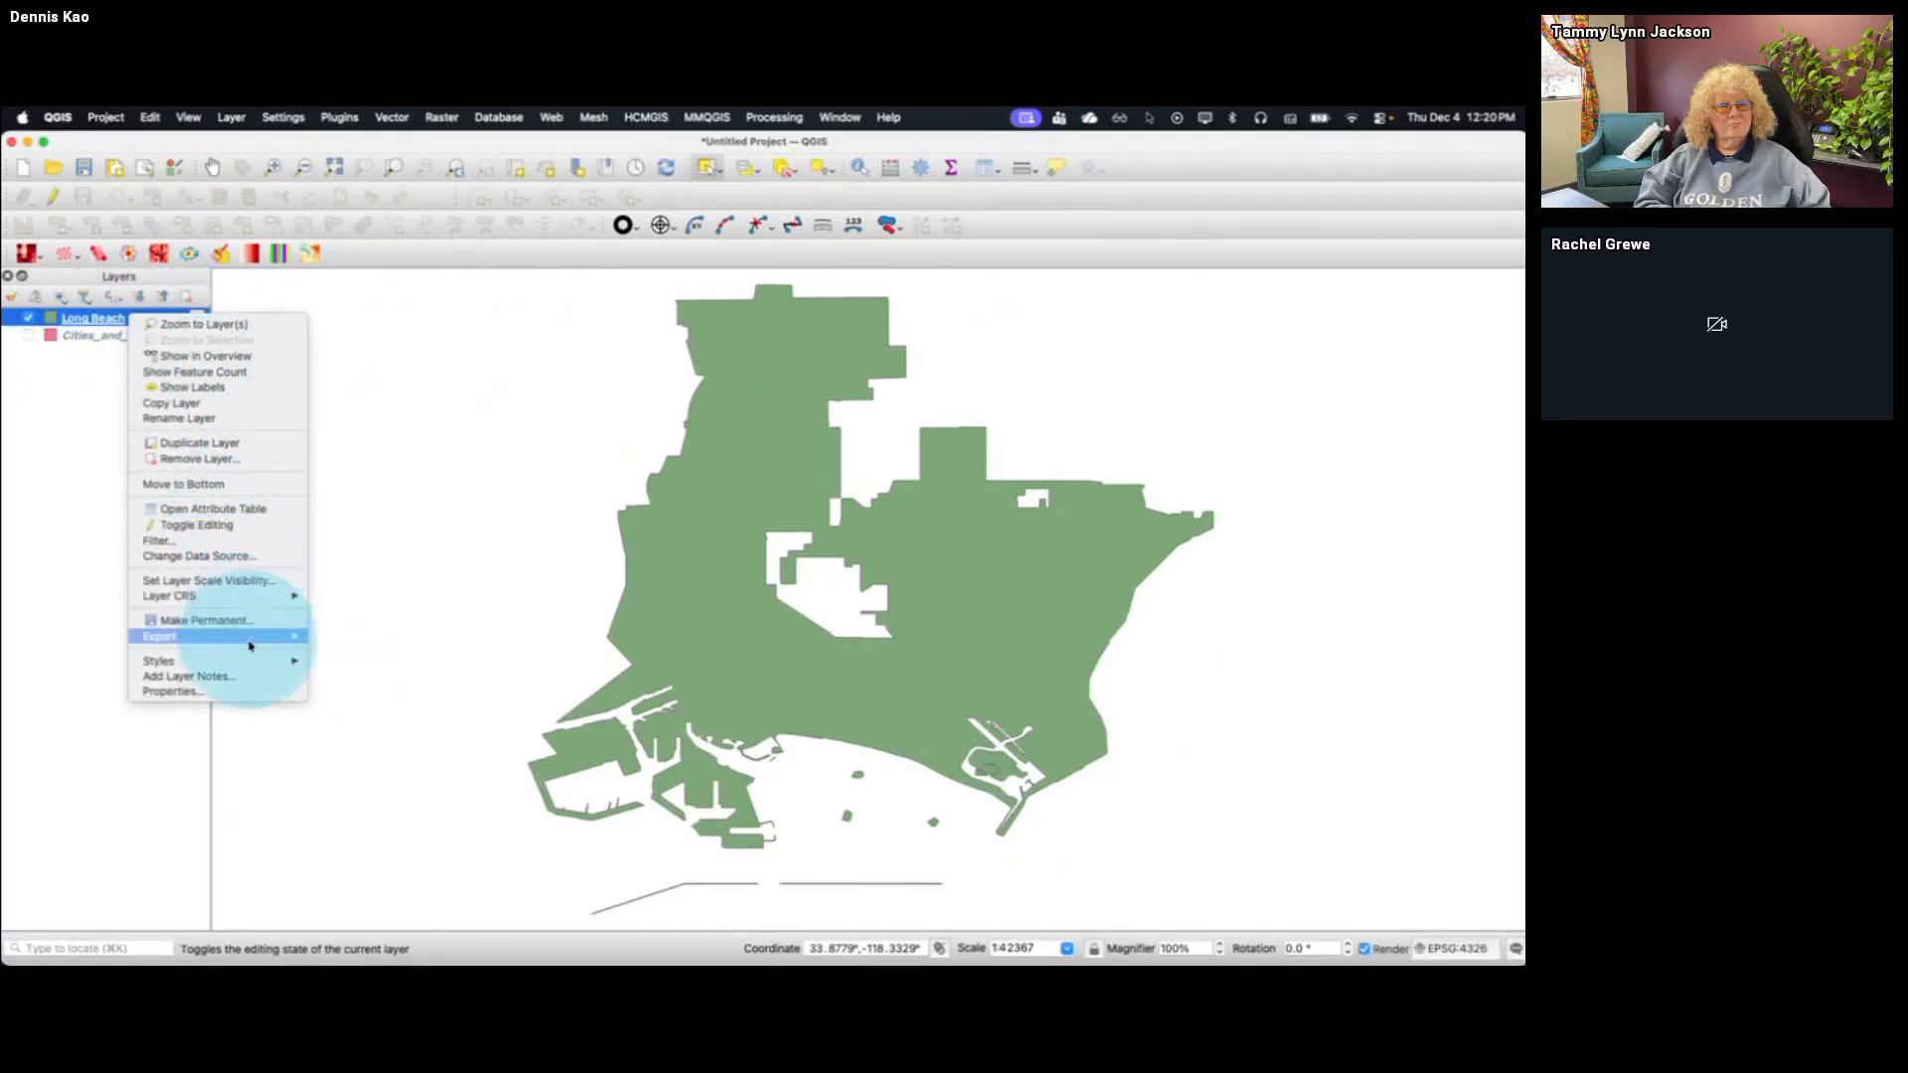
left_click(367, 639)
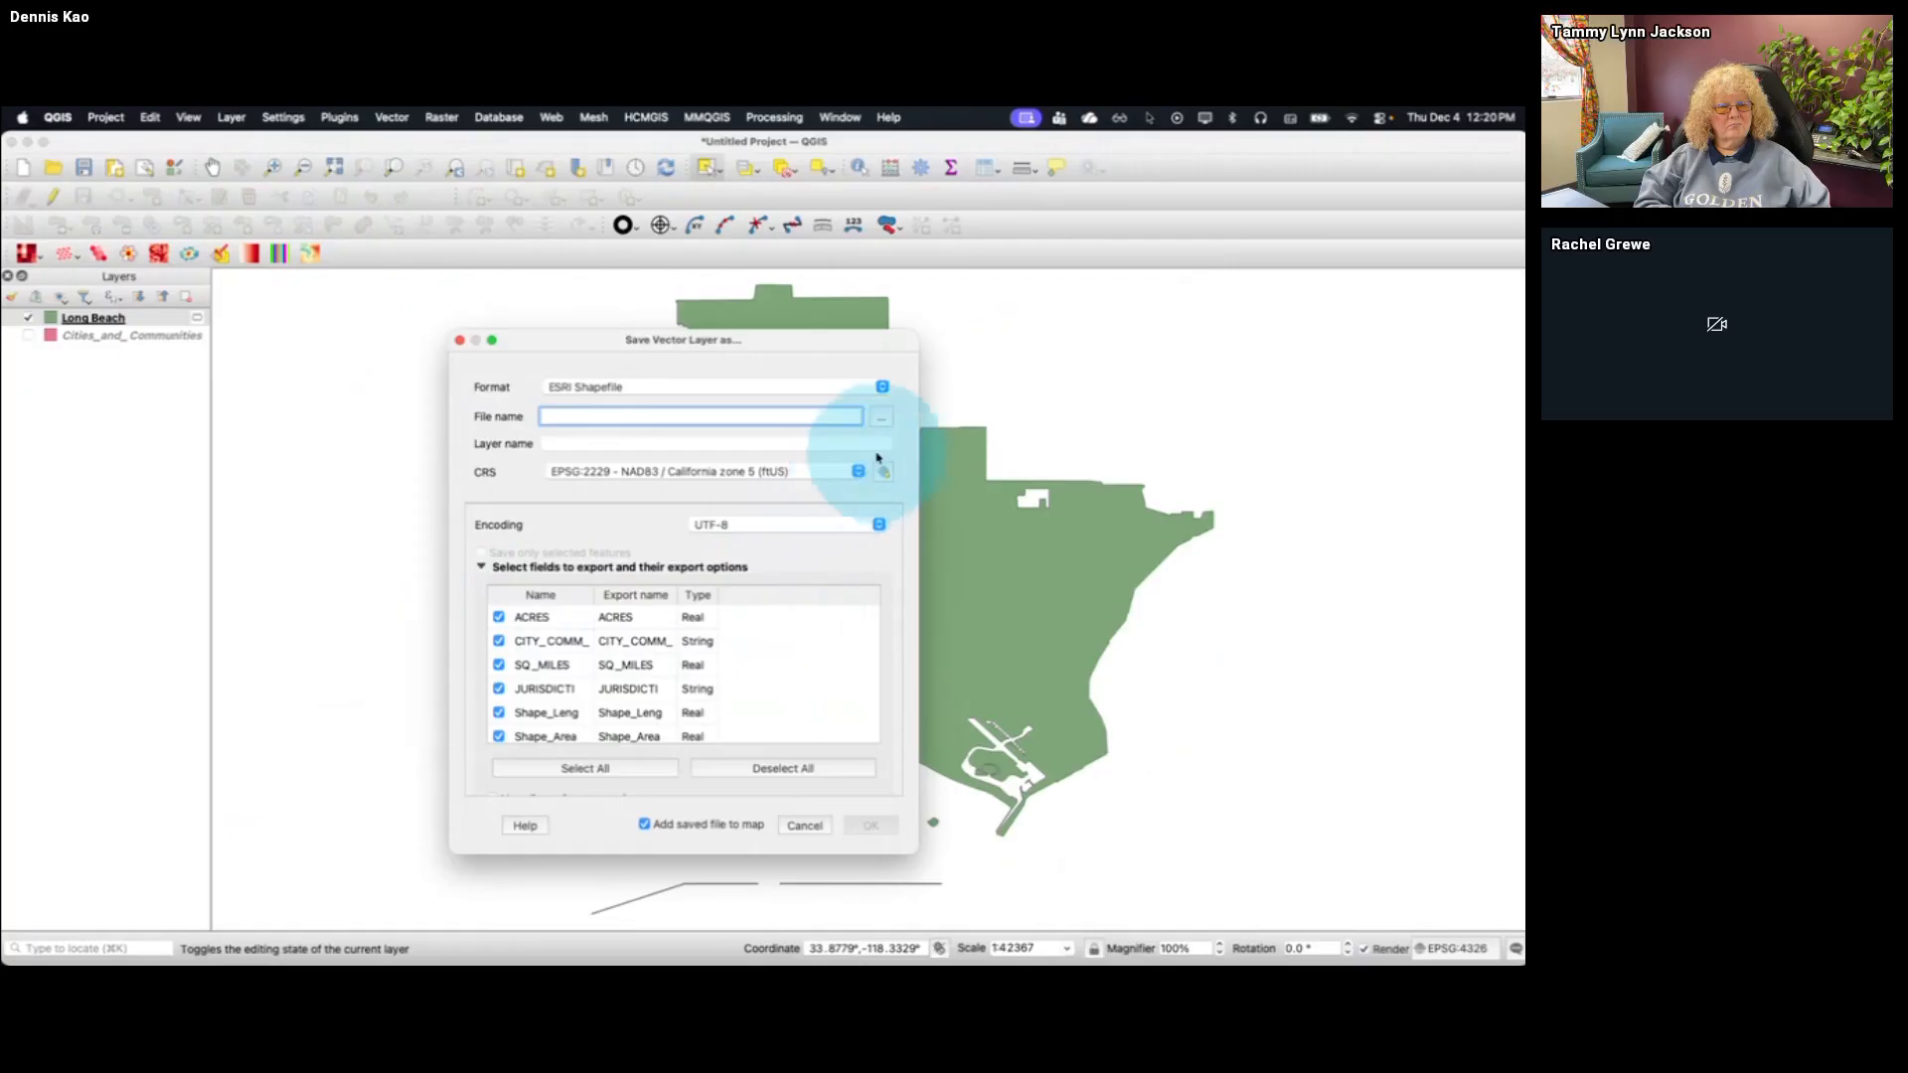
left_click(882, 418)
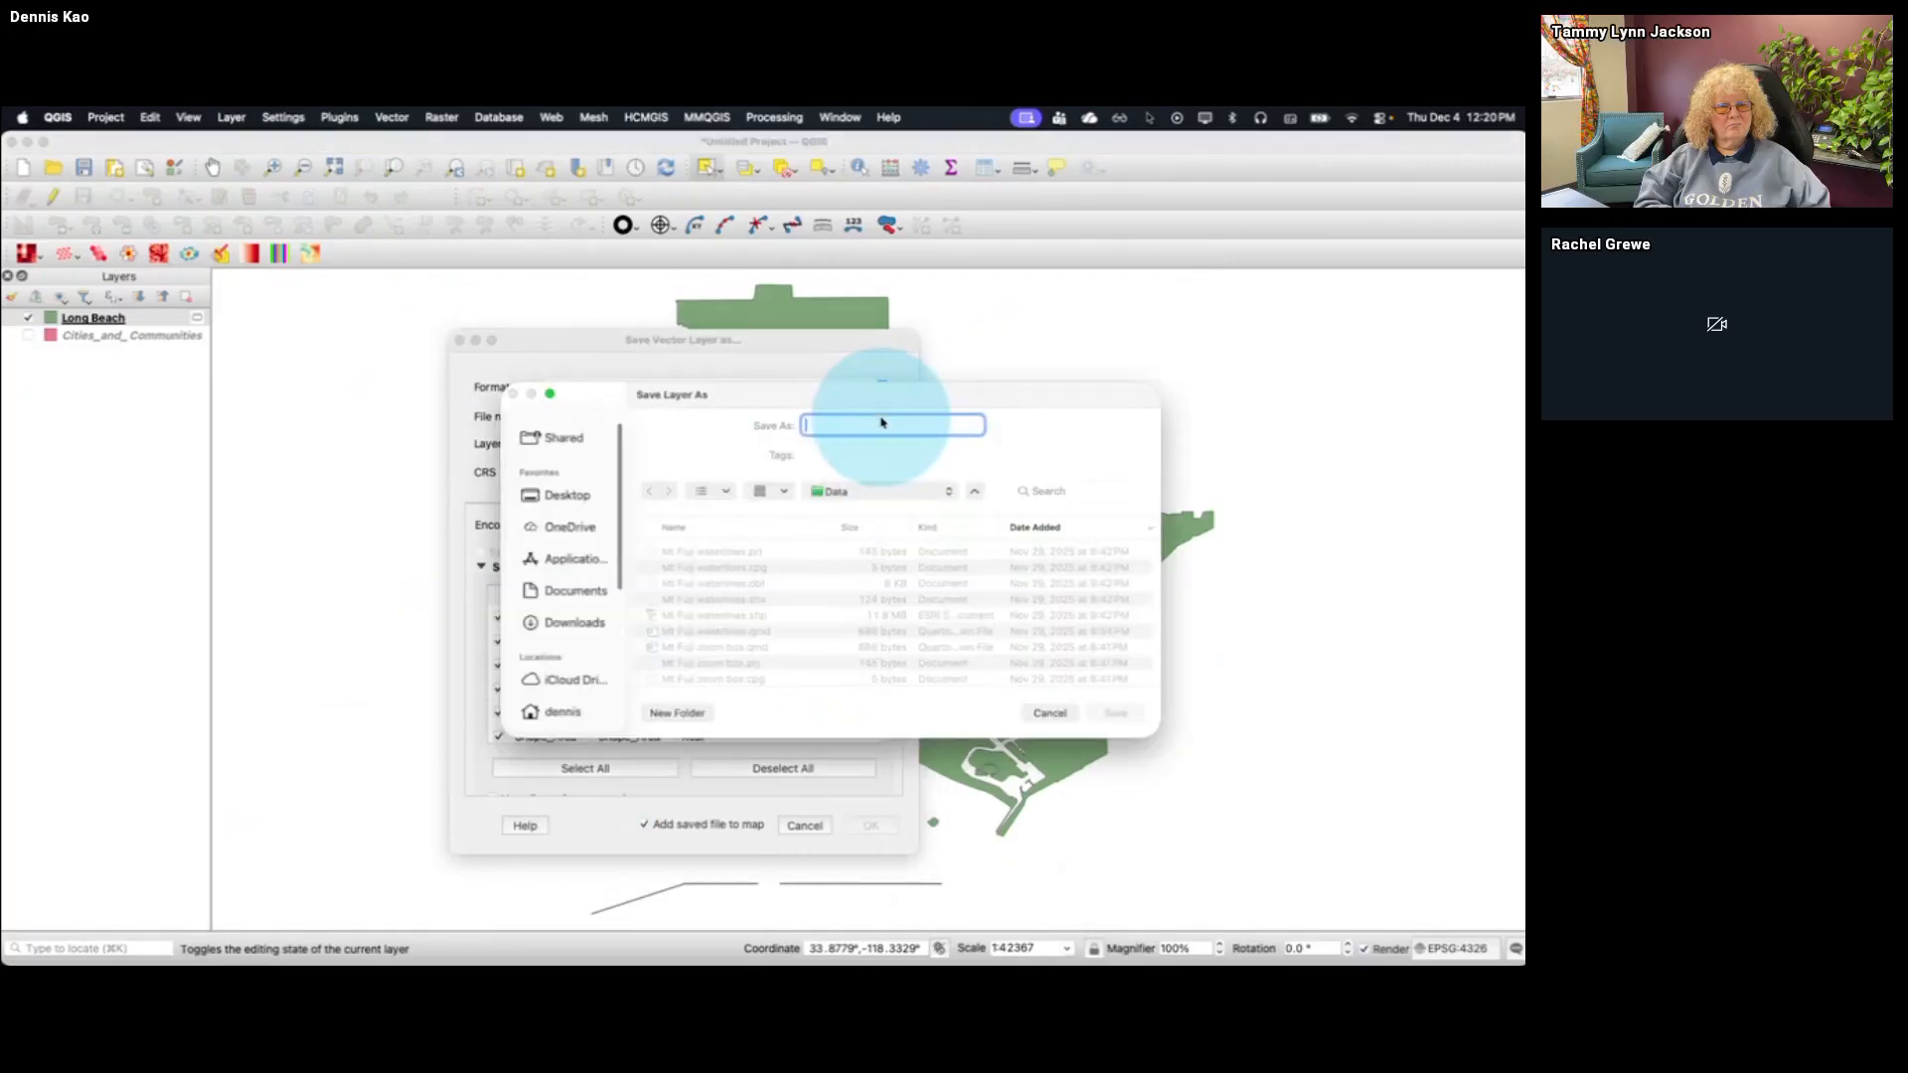
left_click(884, 493)
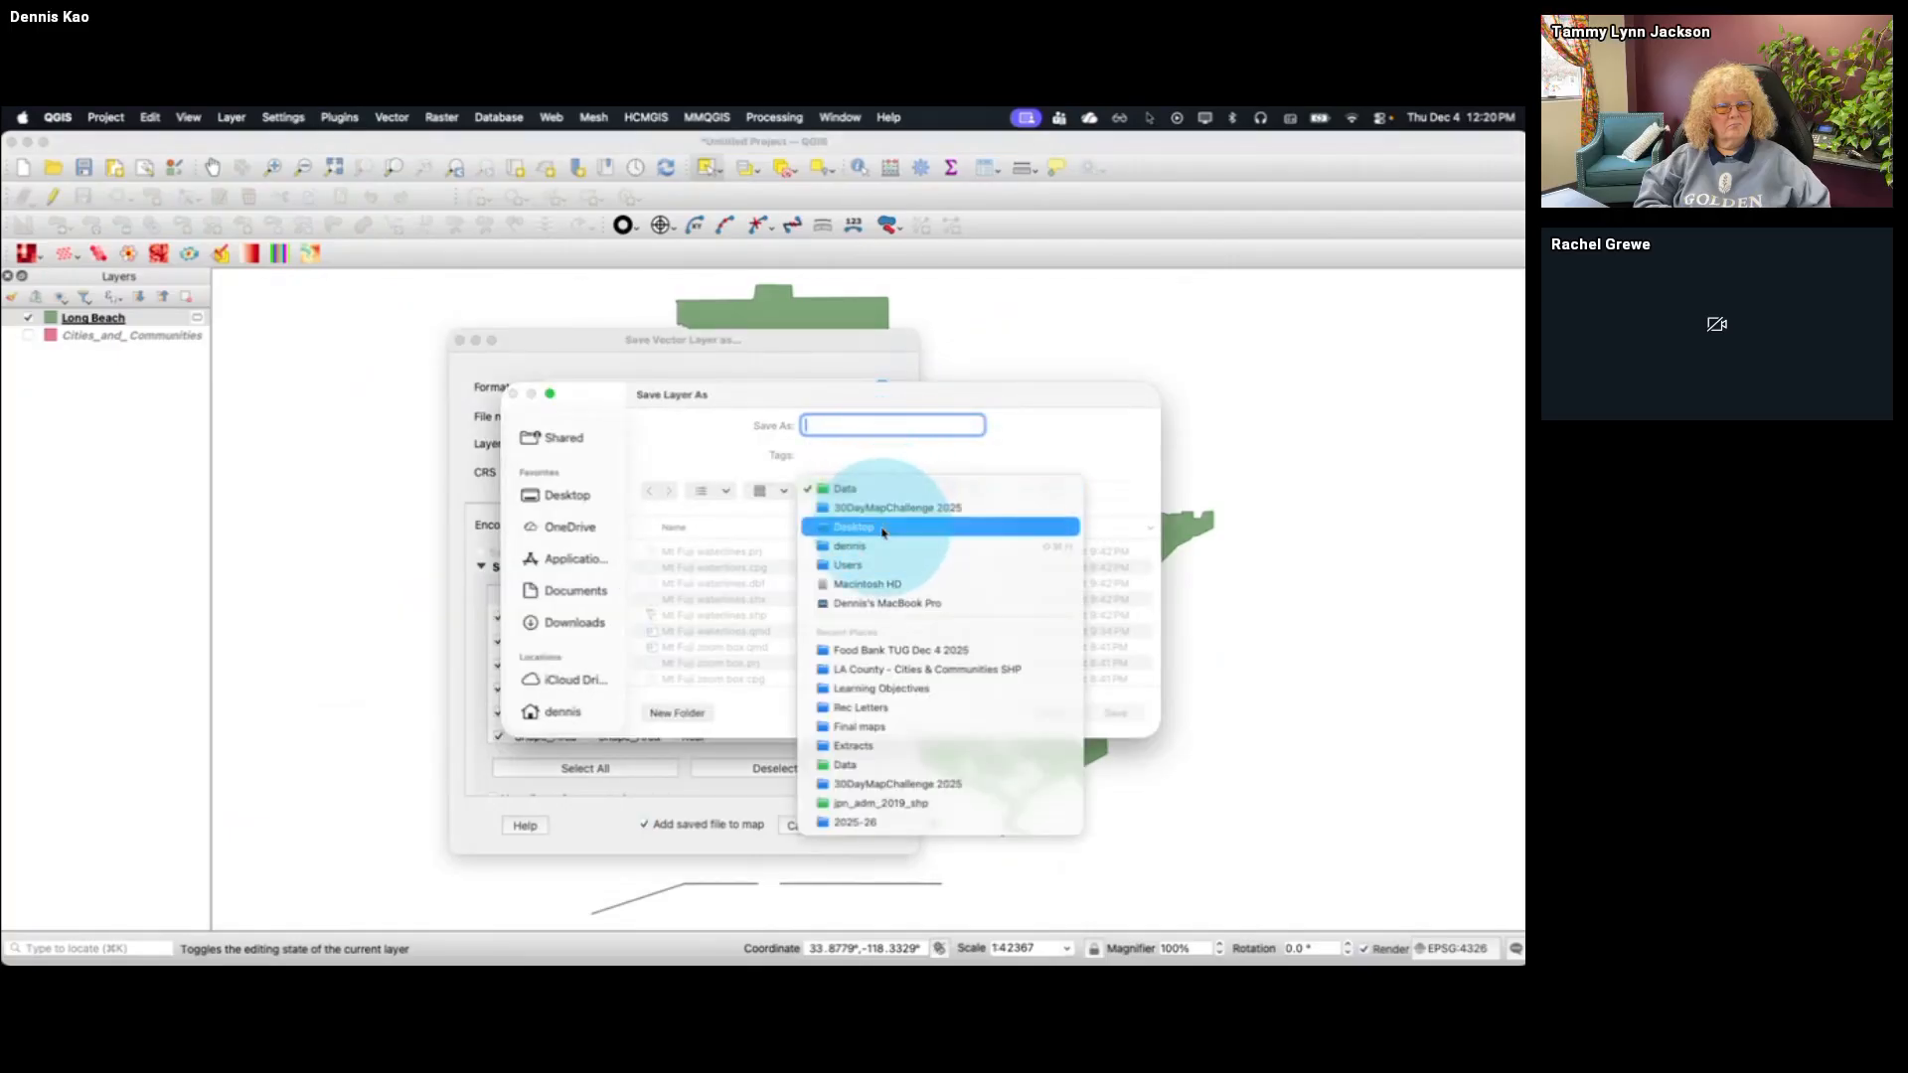
left_click(875, 651)
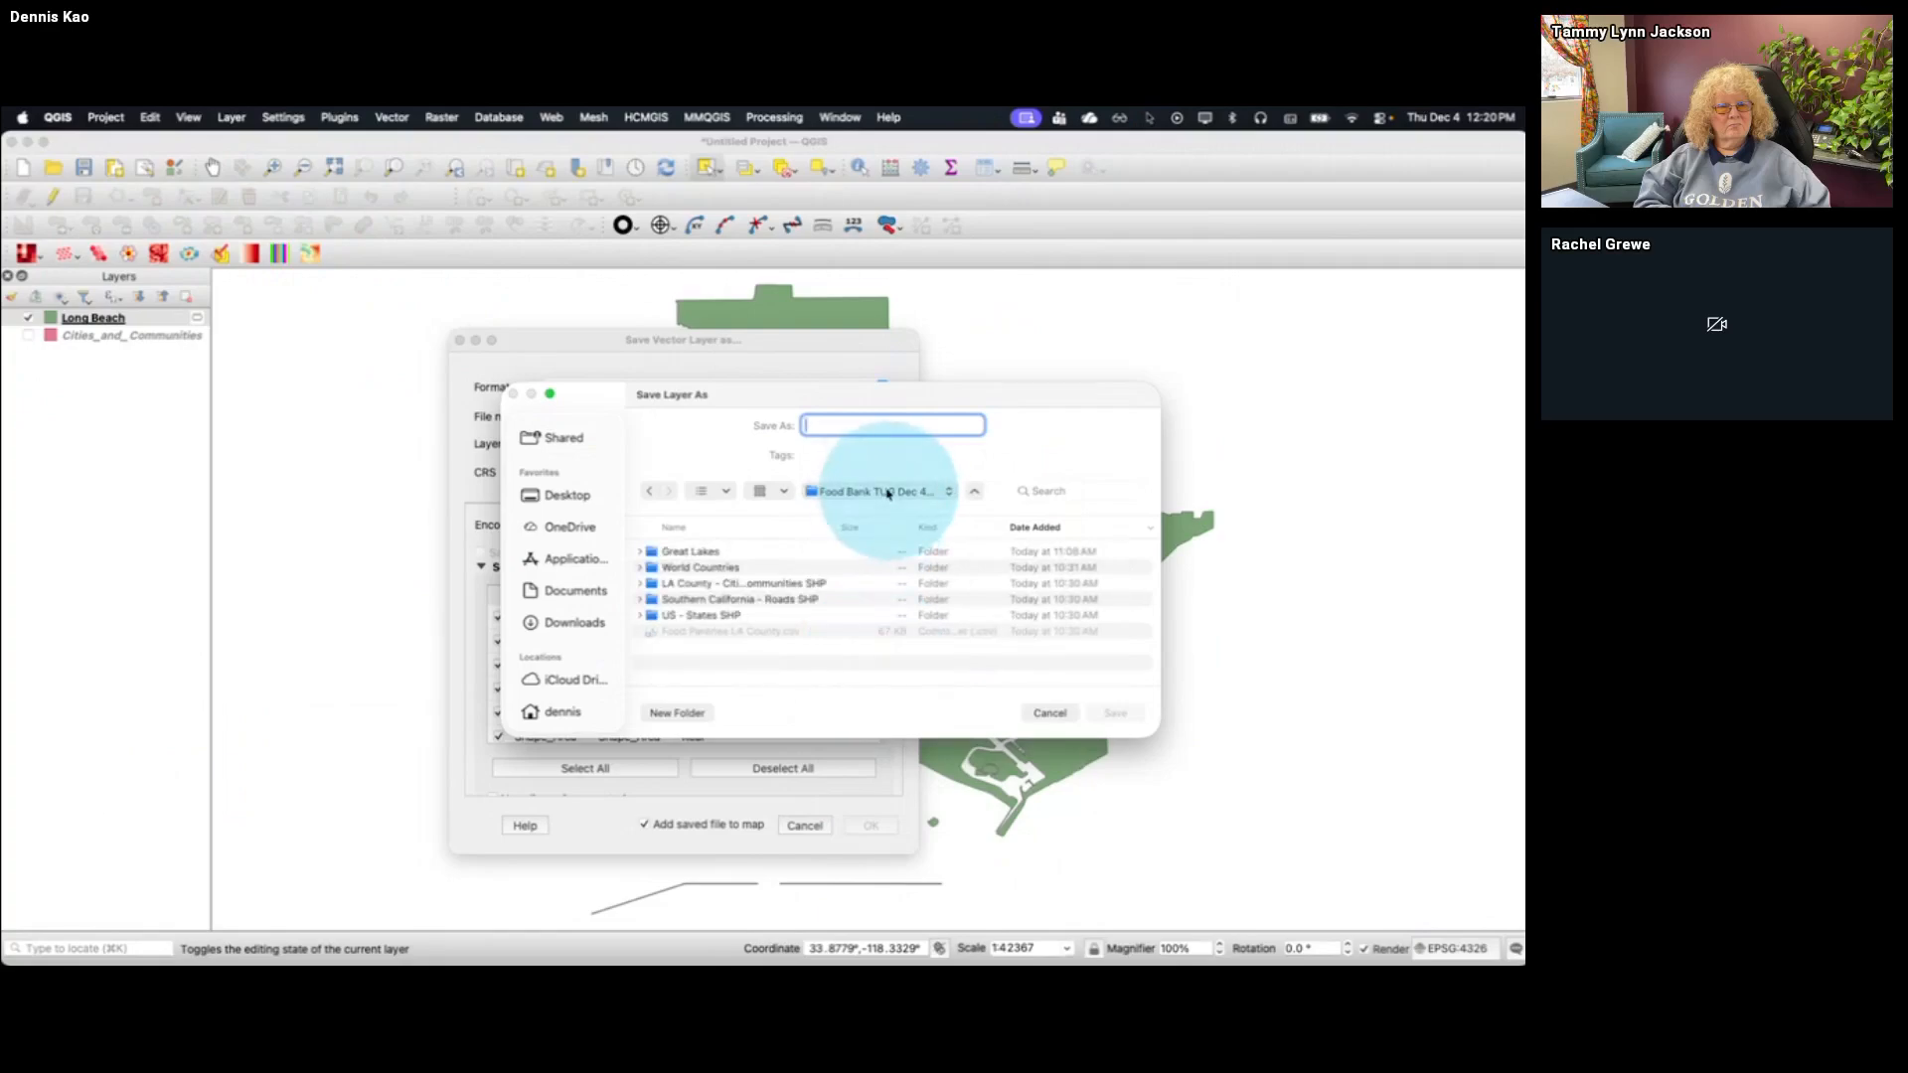
type("Lon")
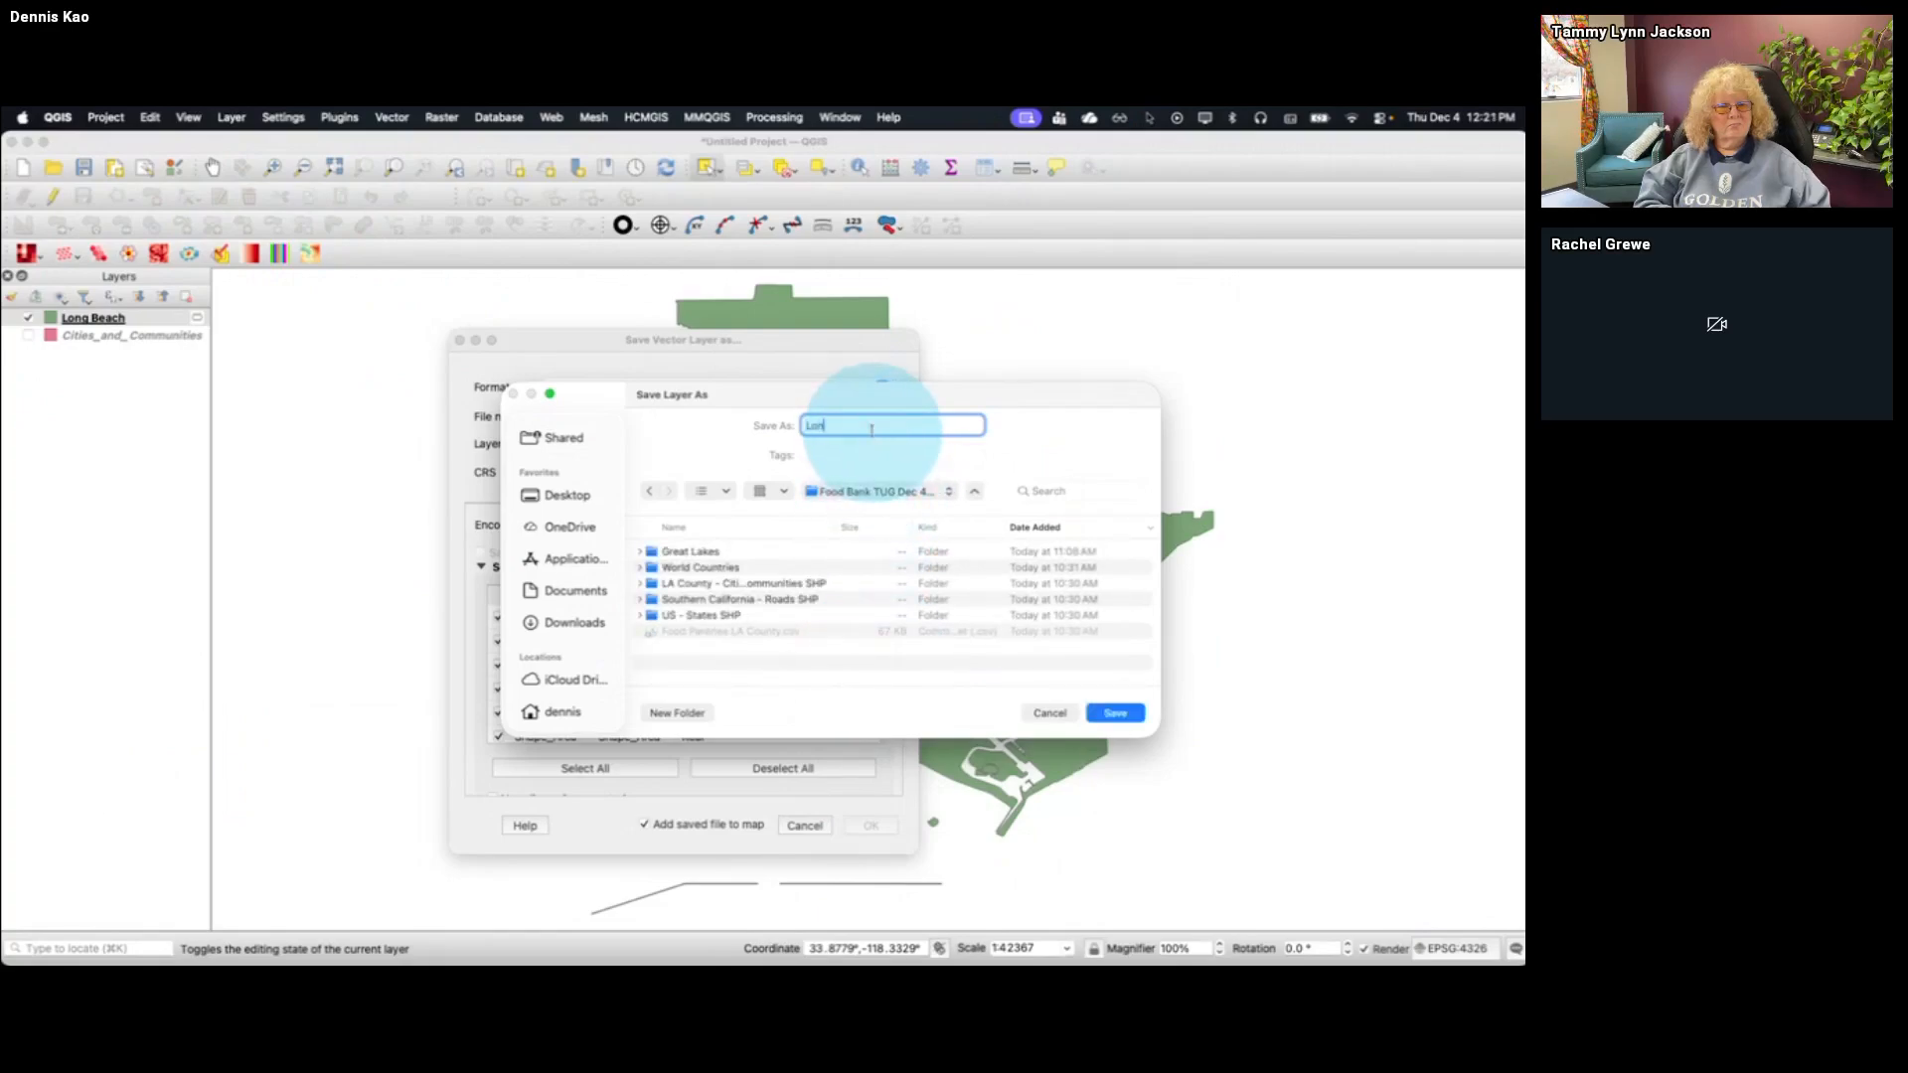
type("g Beach")
key("Return")
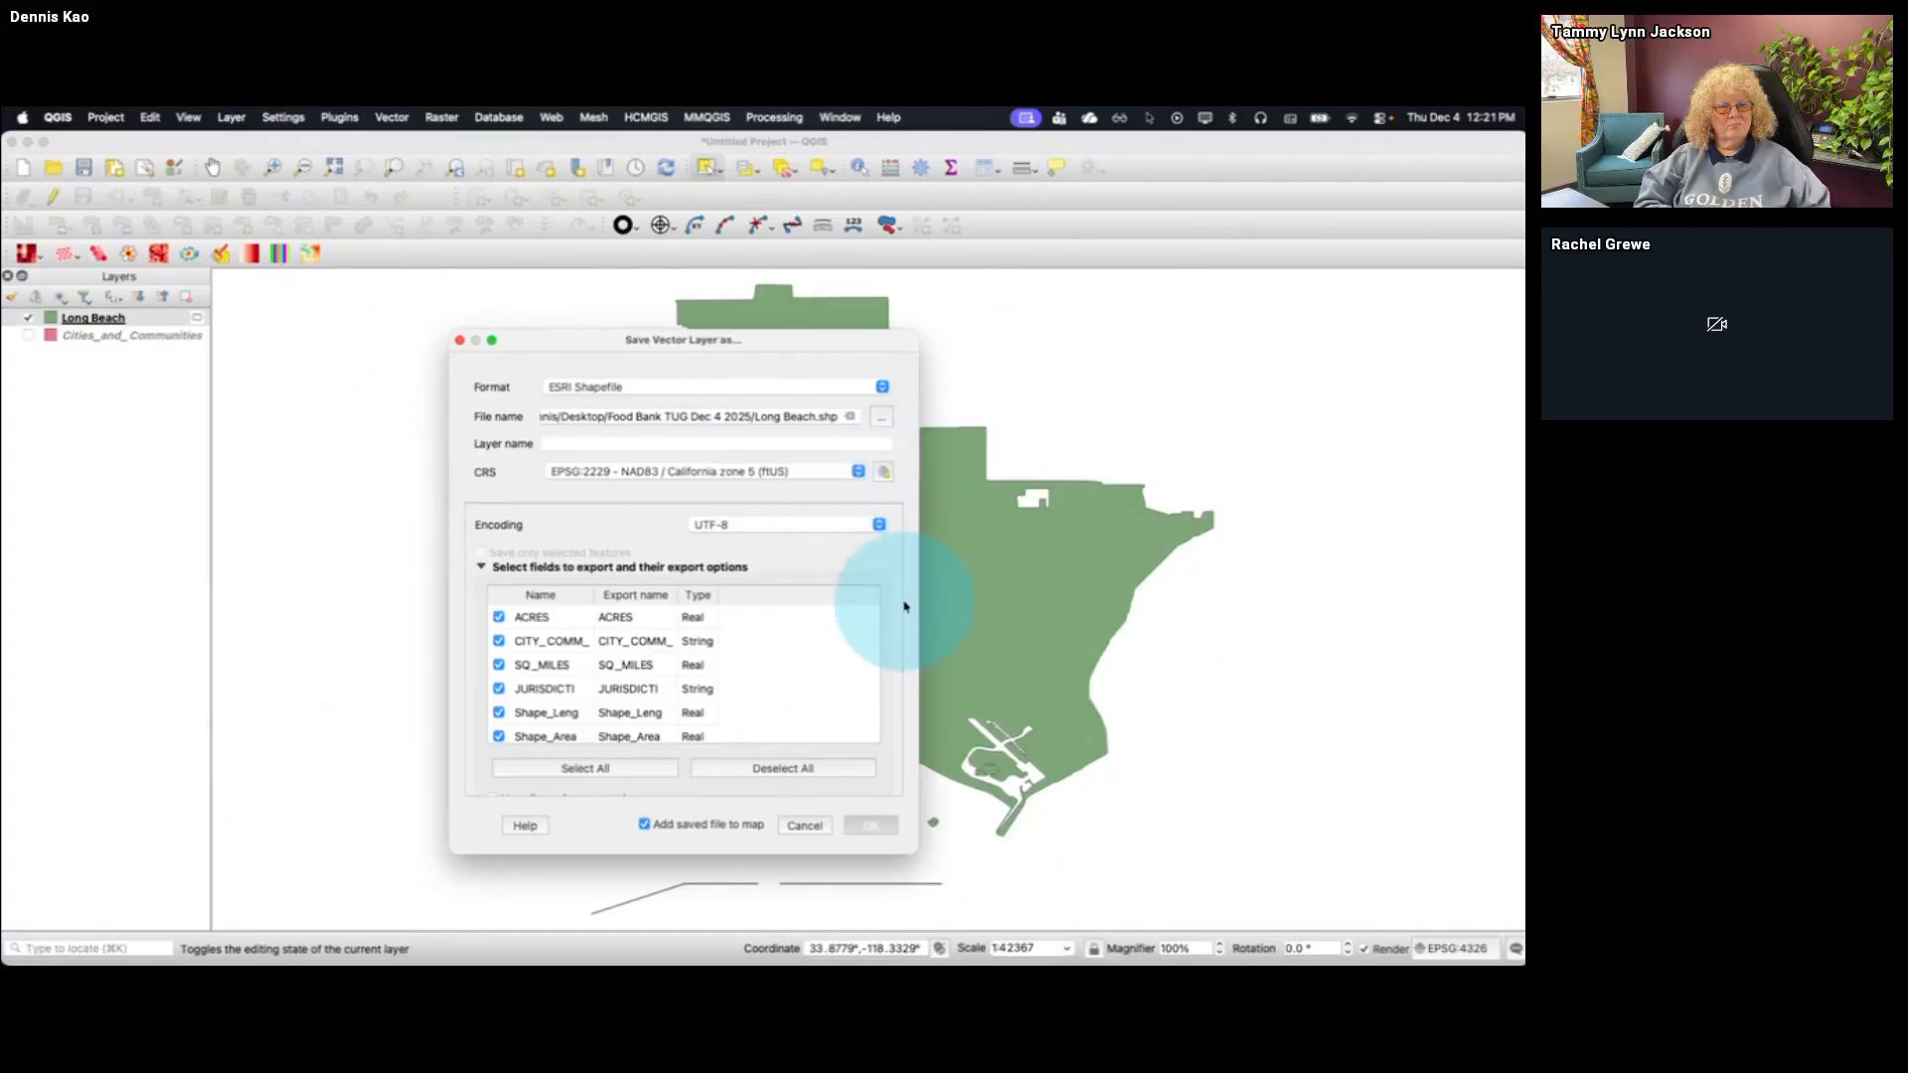
left_click(875, 826)
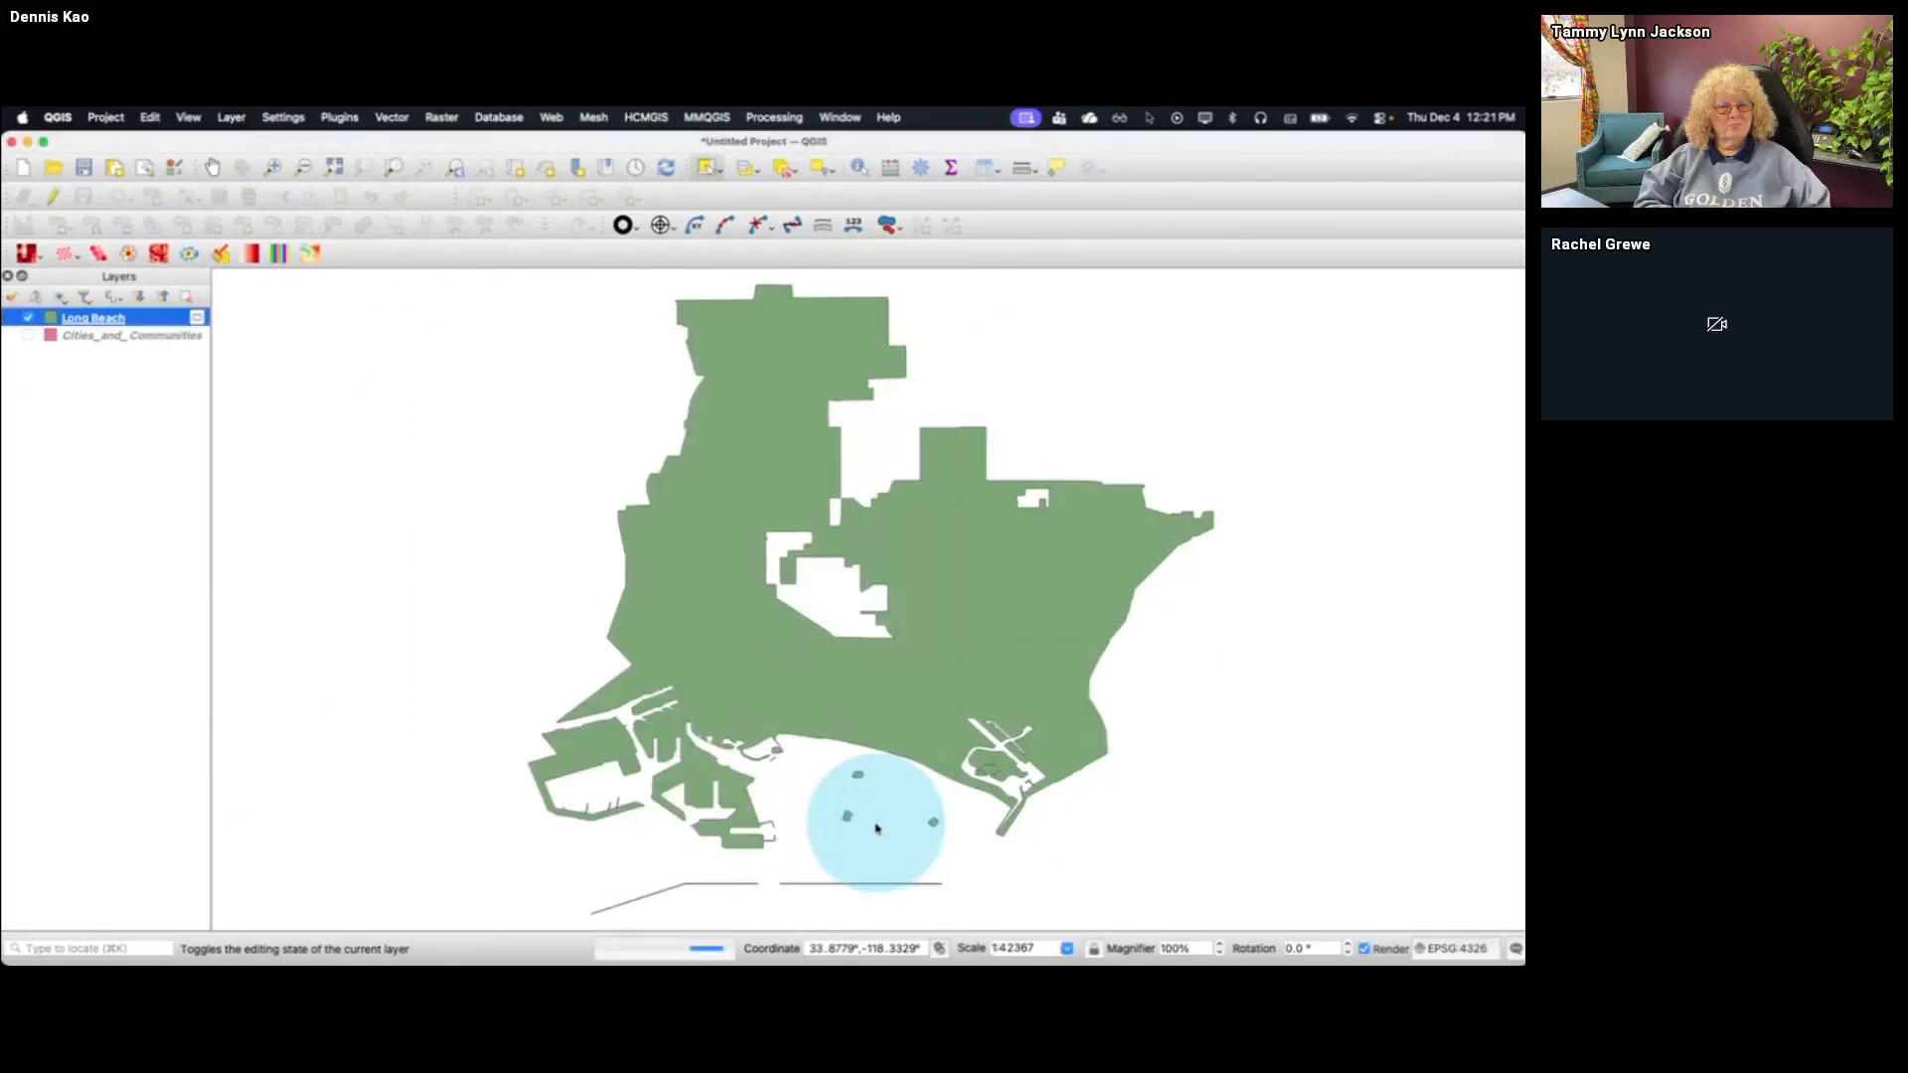
Remove the exported duplicate Long Beach layer from the project
right_click(99, 318)
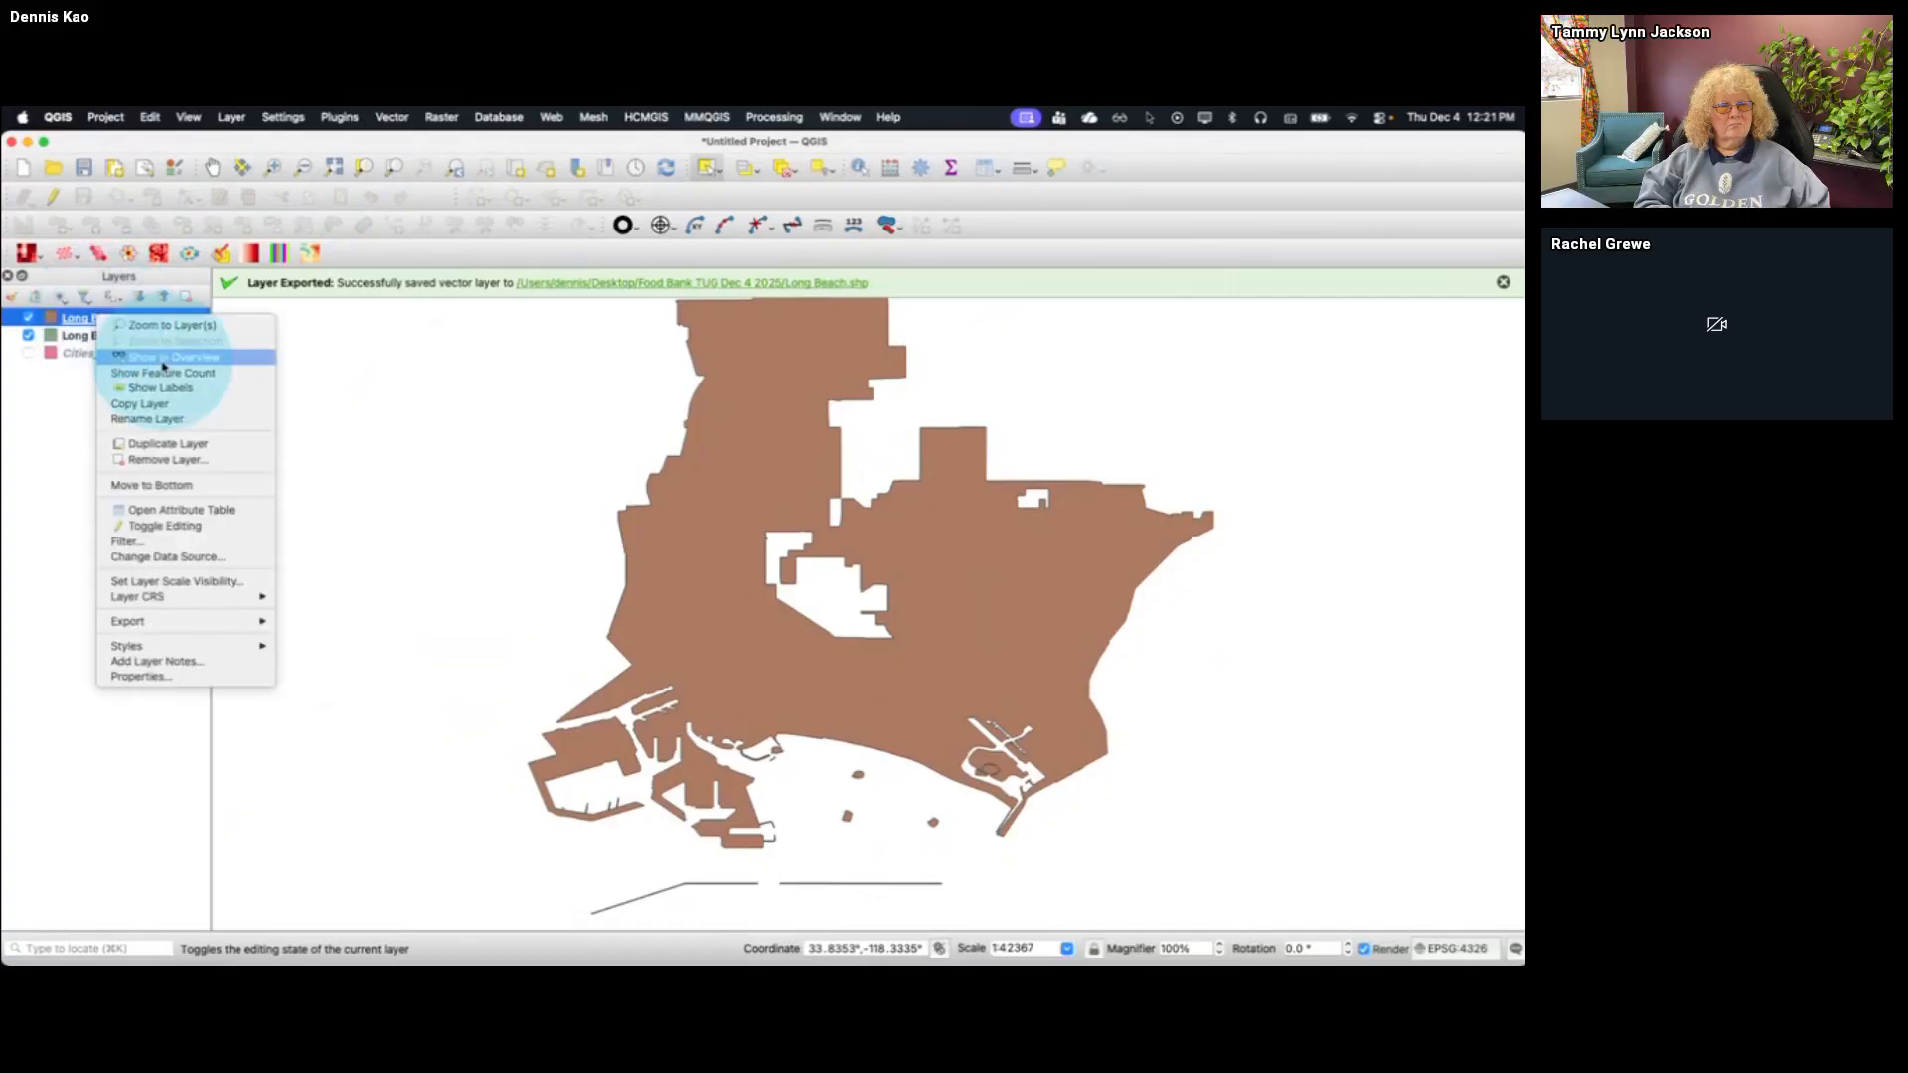
left_click(199, 459)
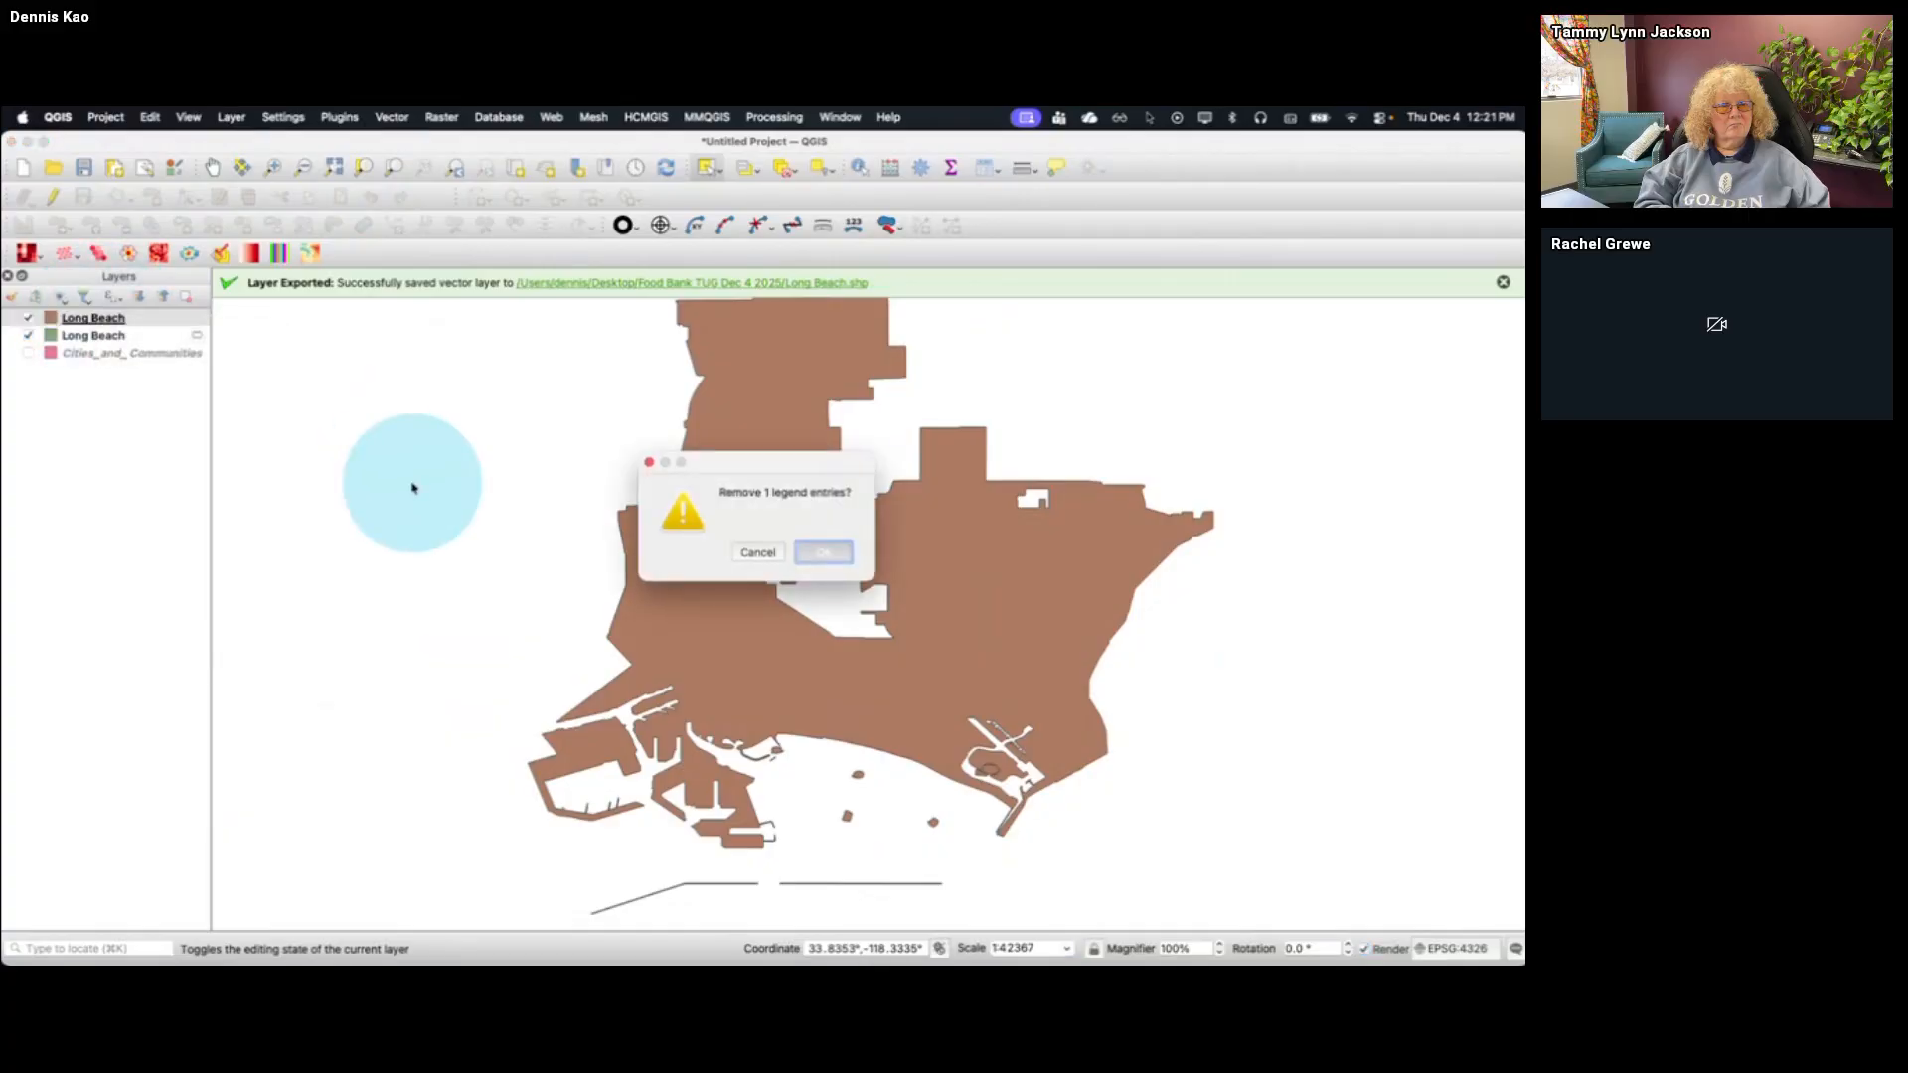
left_click(823, 552)
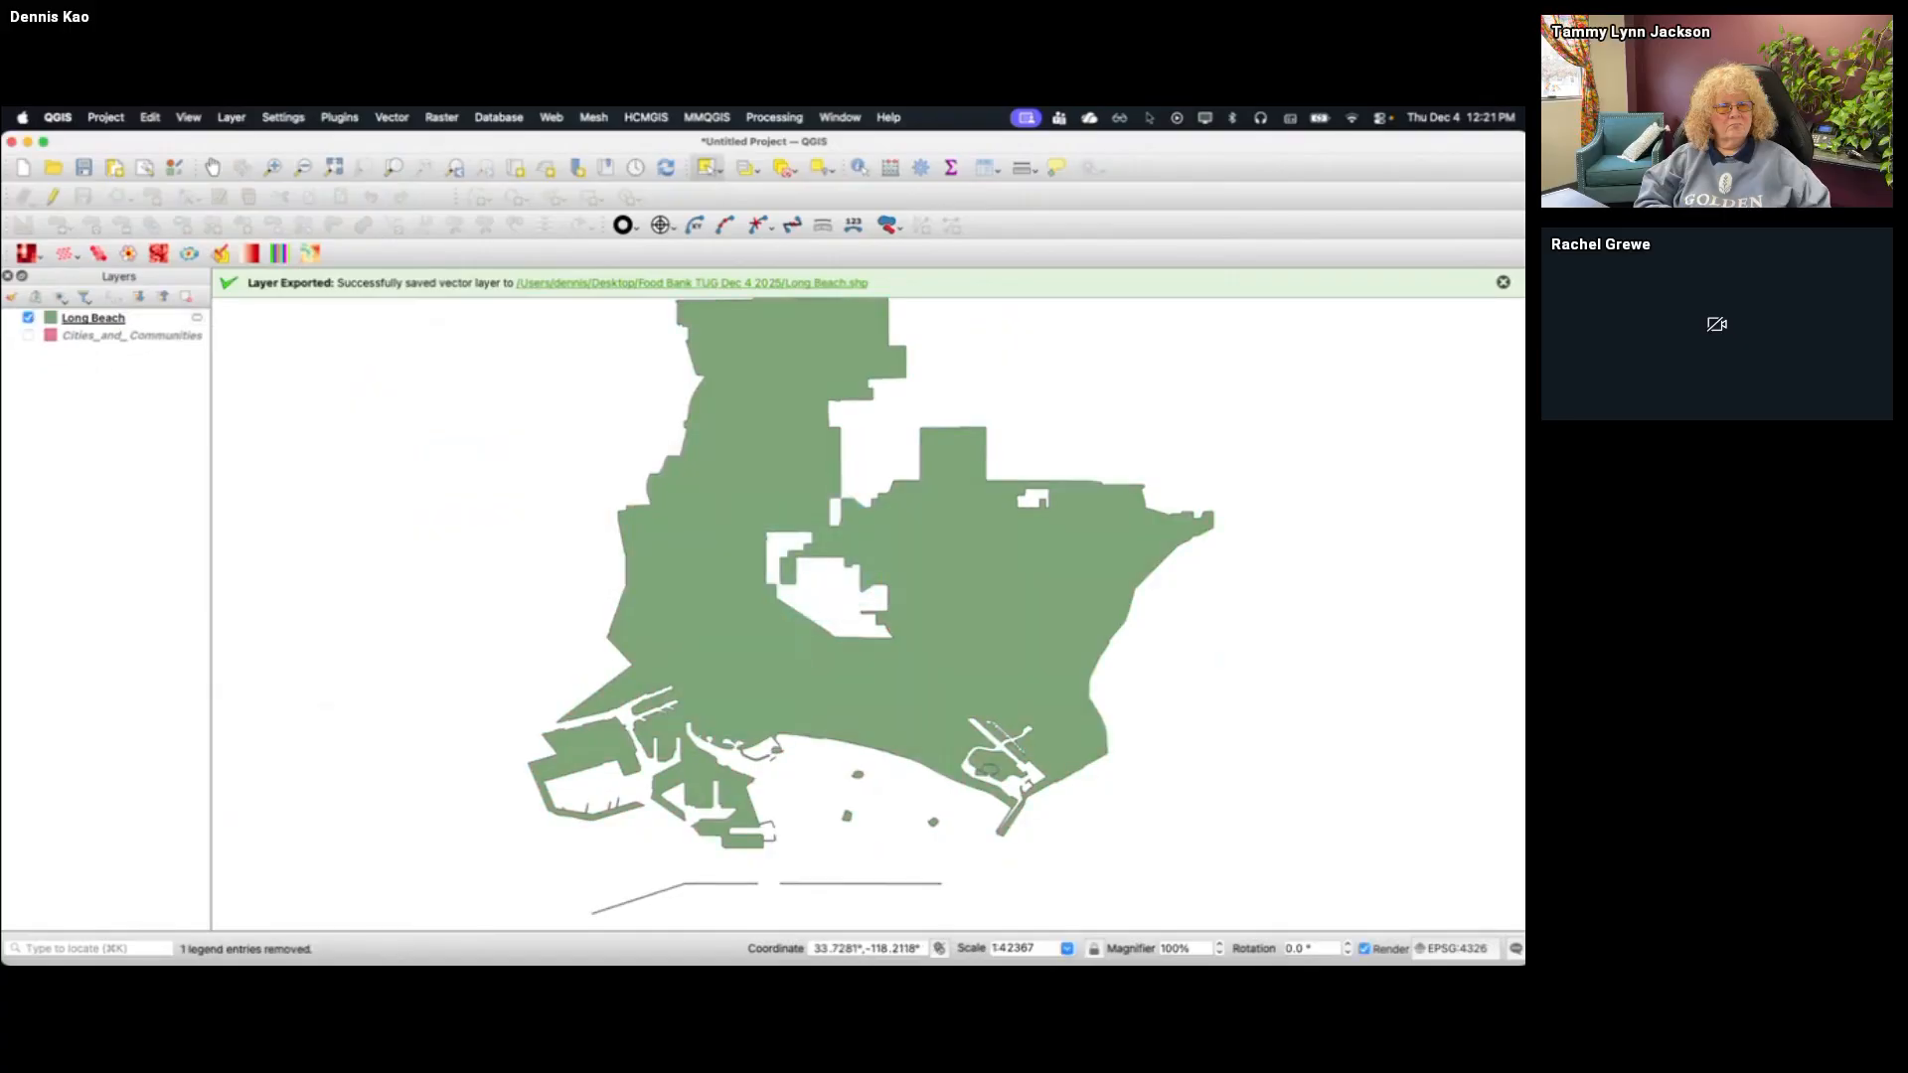
Switch to Tableau, connect to Long Beach.shp from the Food Bank TUG Dec 4 2025 folder and map its Geometry on sheet 5B
key("super+Tab")
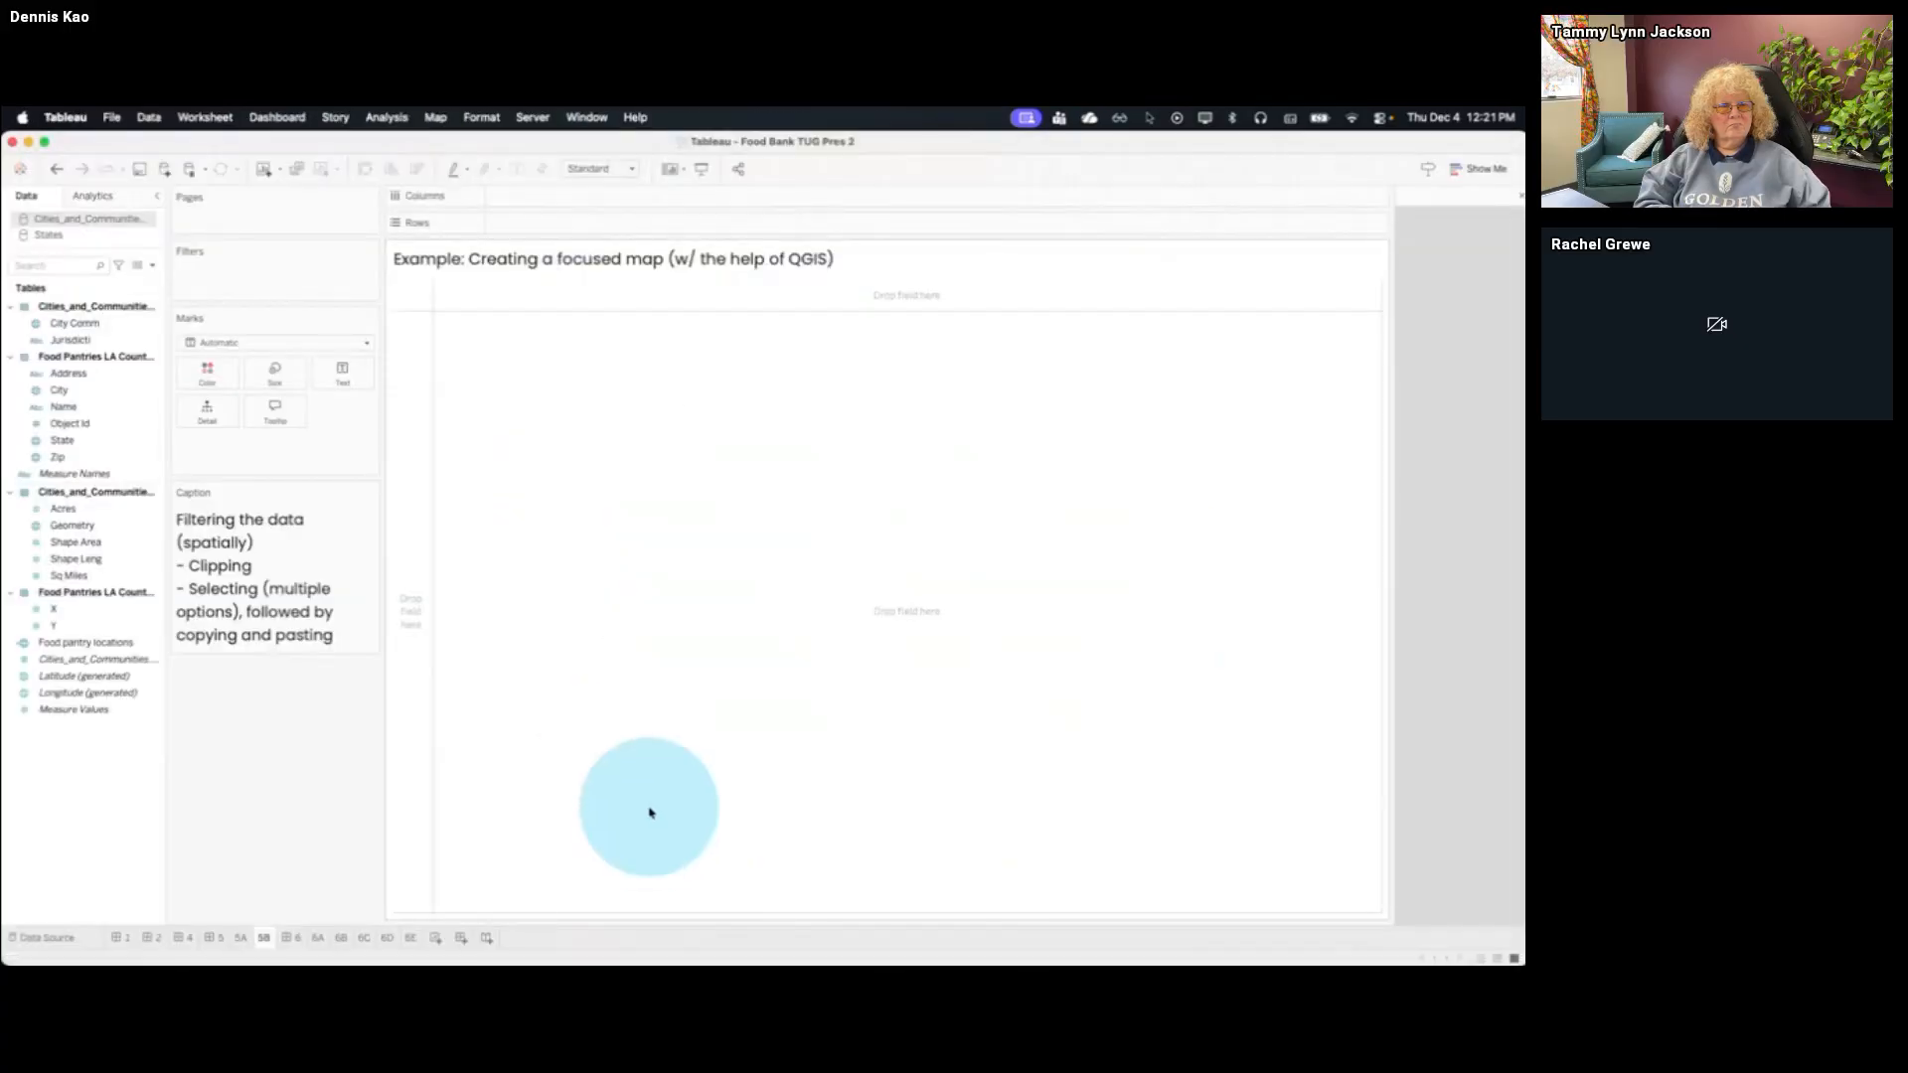
key("ctrl+Up")
left_click(1056, 337)
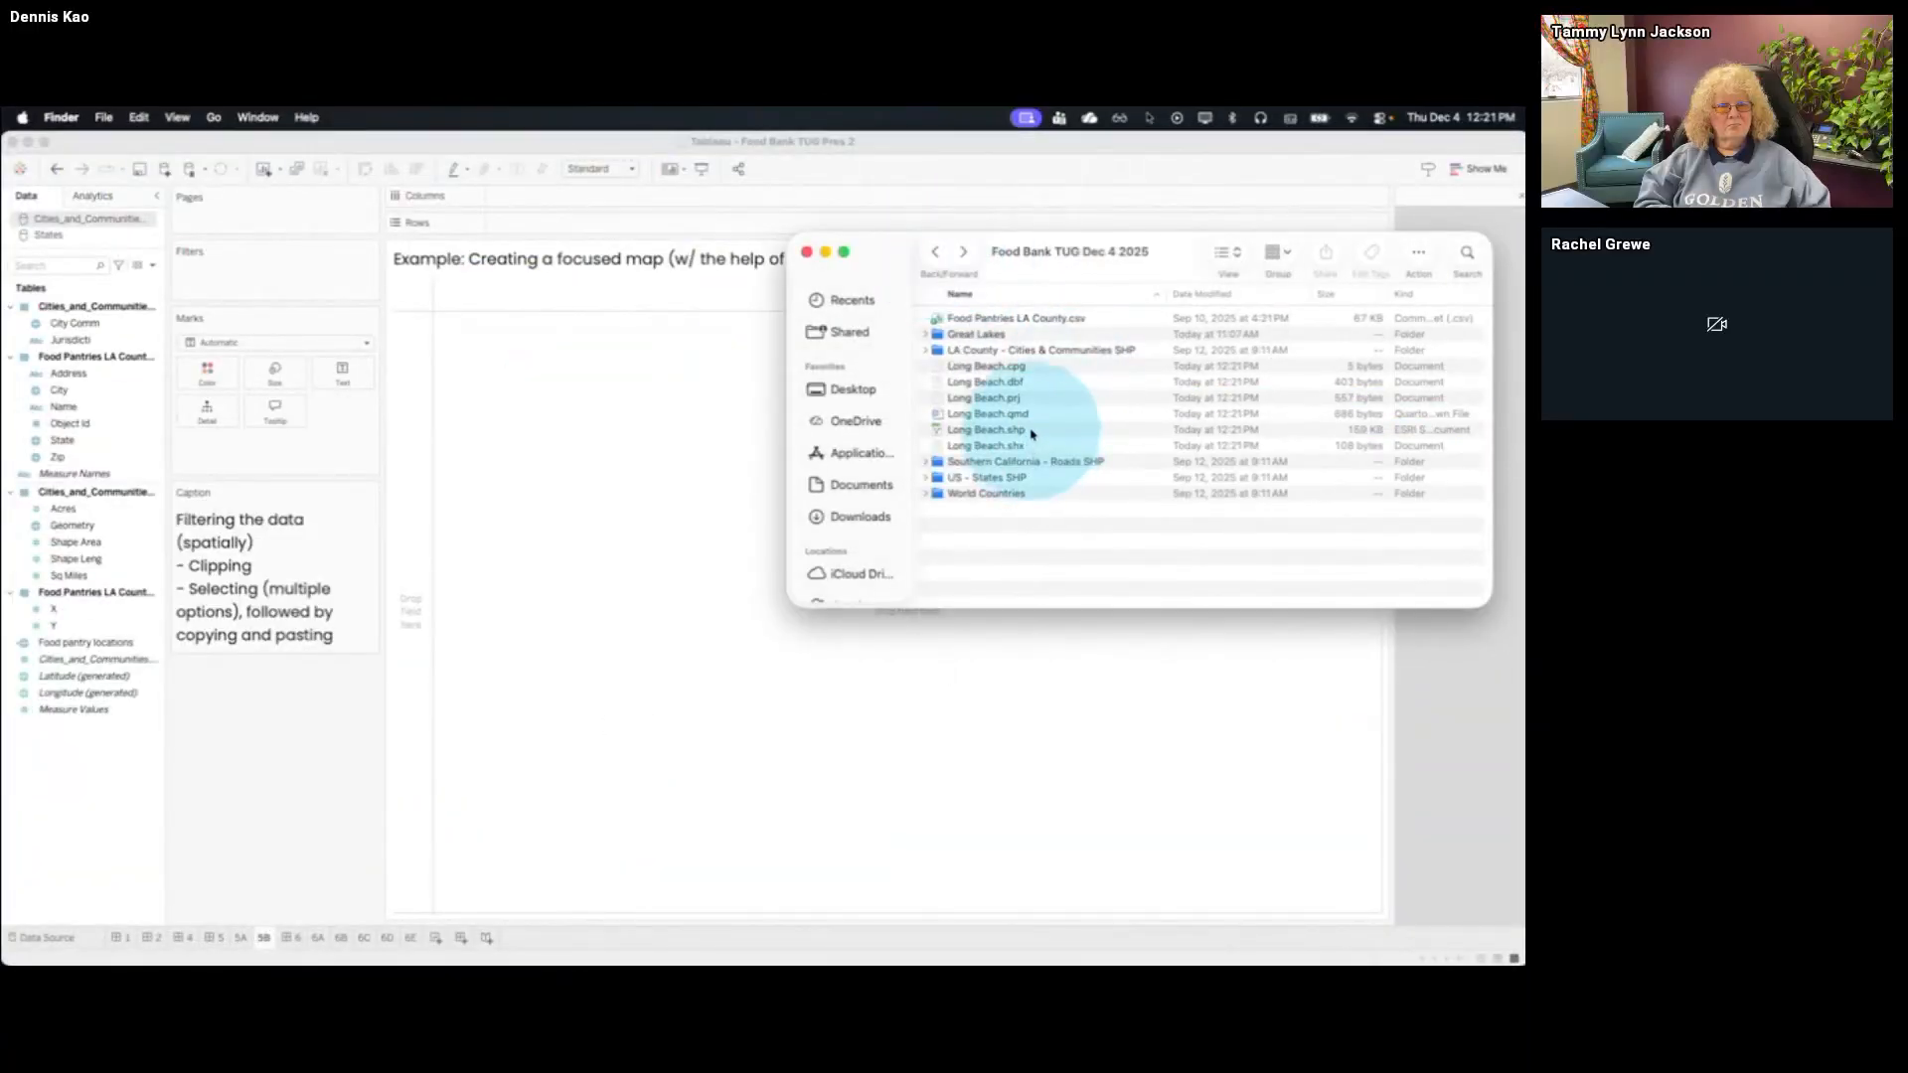
left_click_drag(1028, 429, 679, 508)
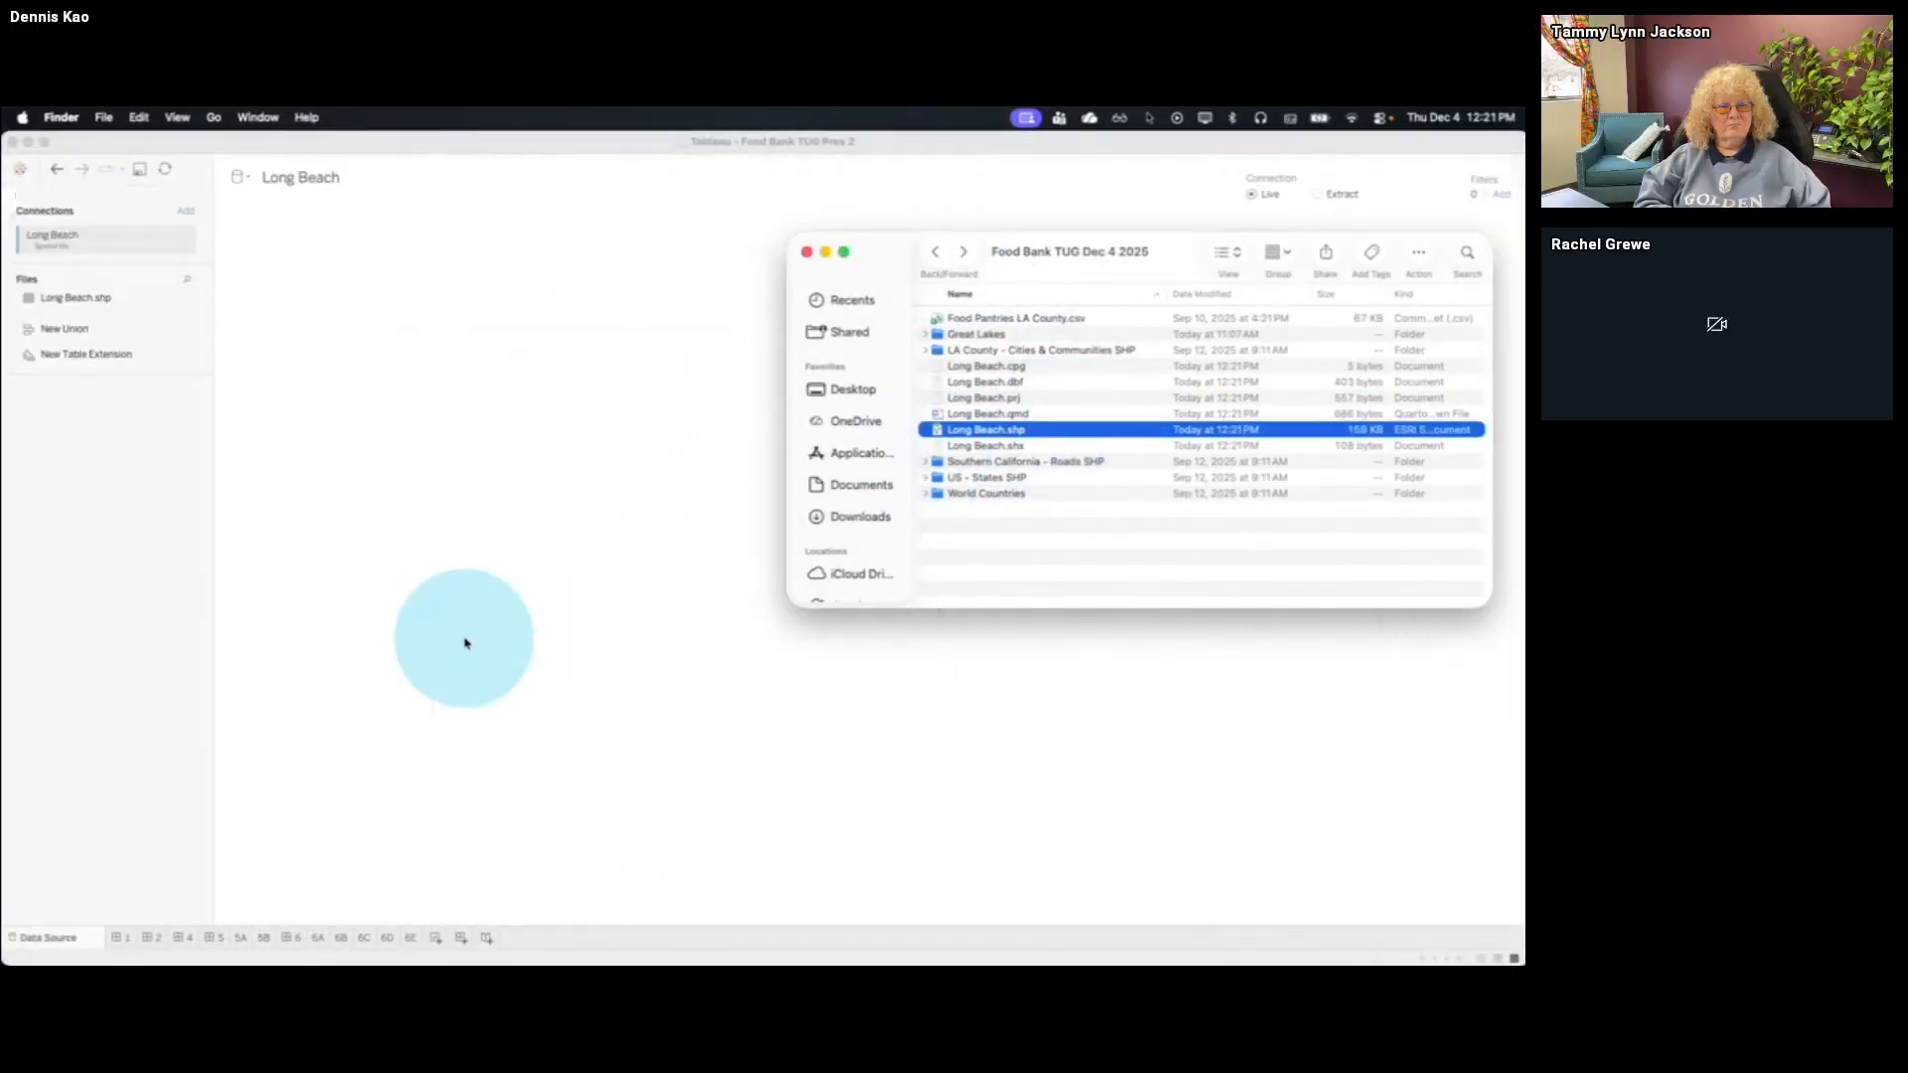
left_click(263, 938)
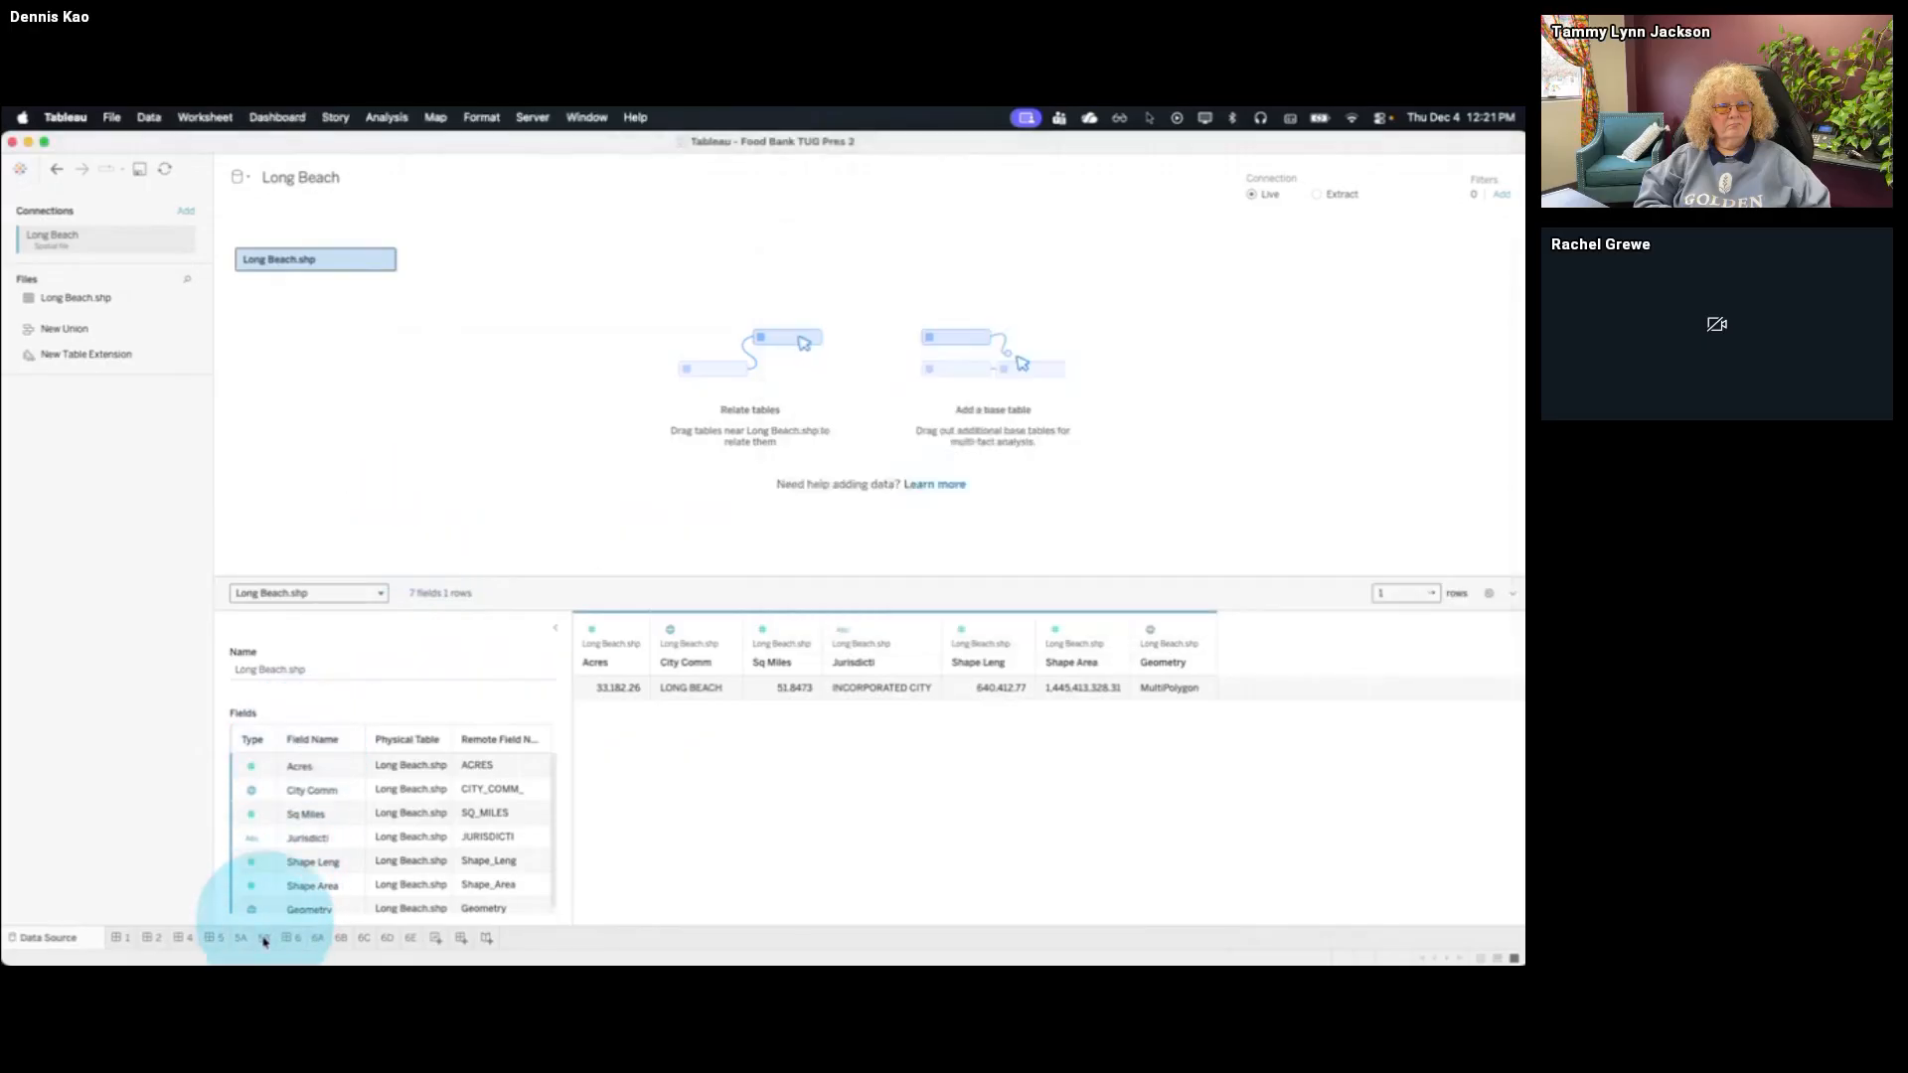
left_click_drag(116, 392, 601, 554)
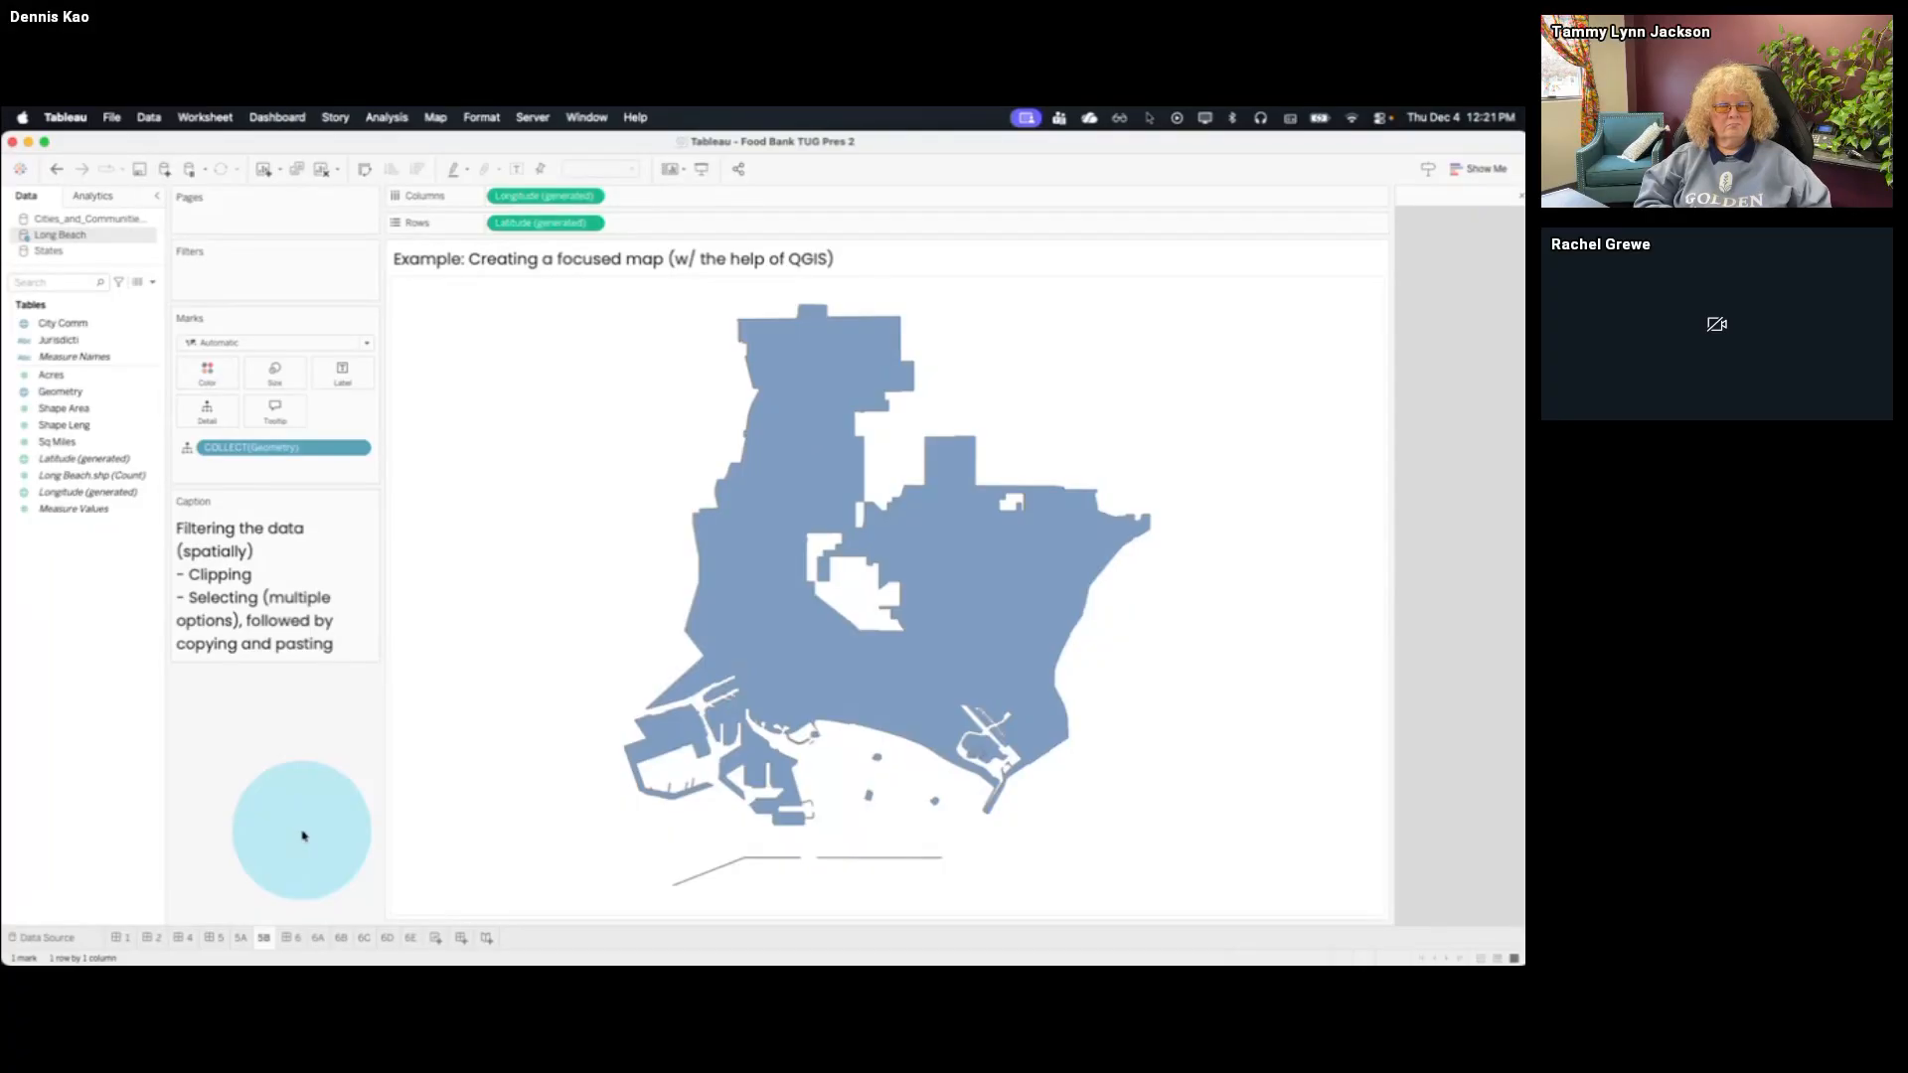
Switch back to QGIS and dismiss the layer export notification
key("super+Tab")
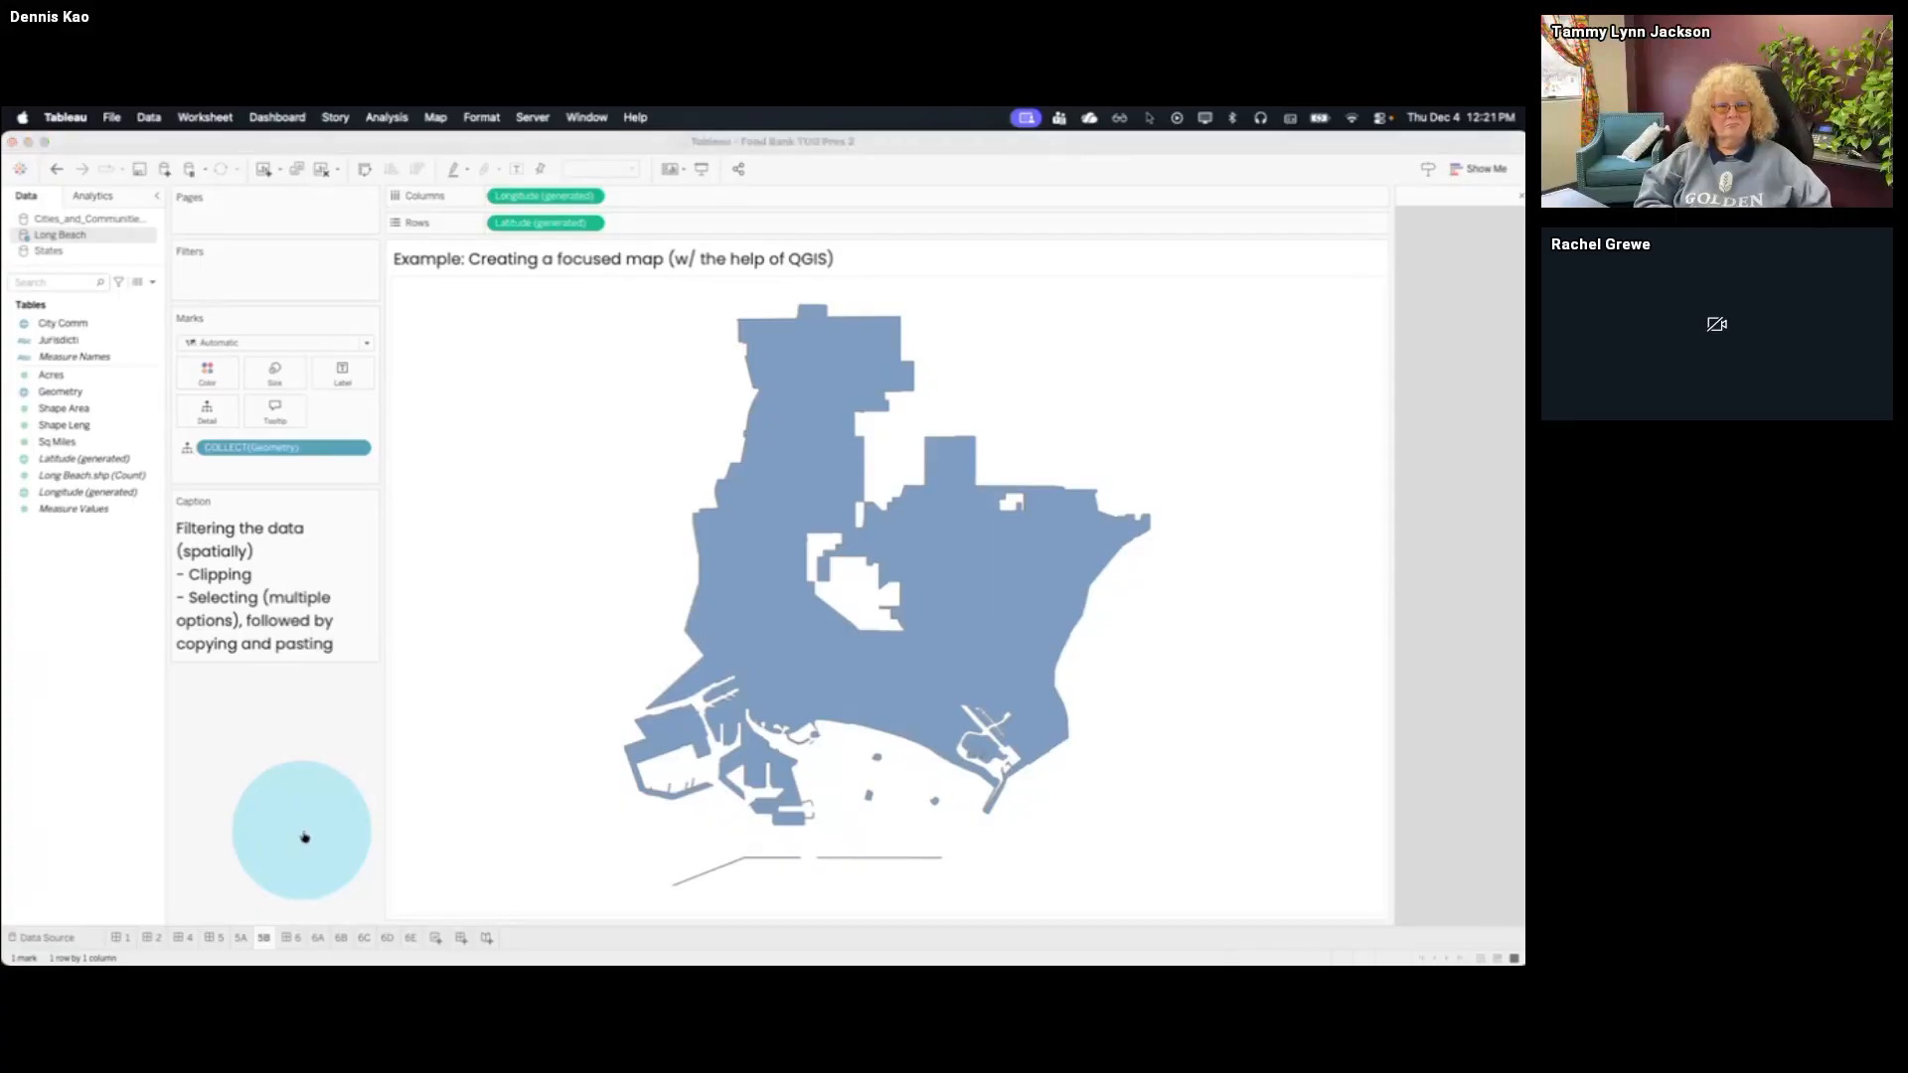
key("super+Tab")
key("ctrl+Up")
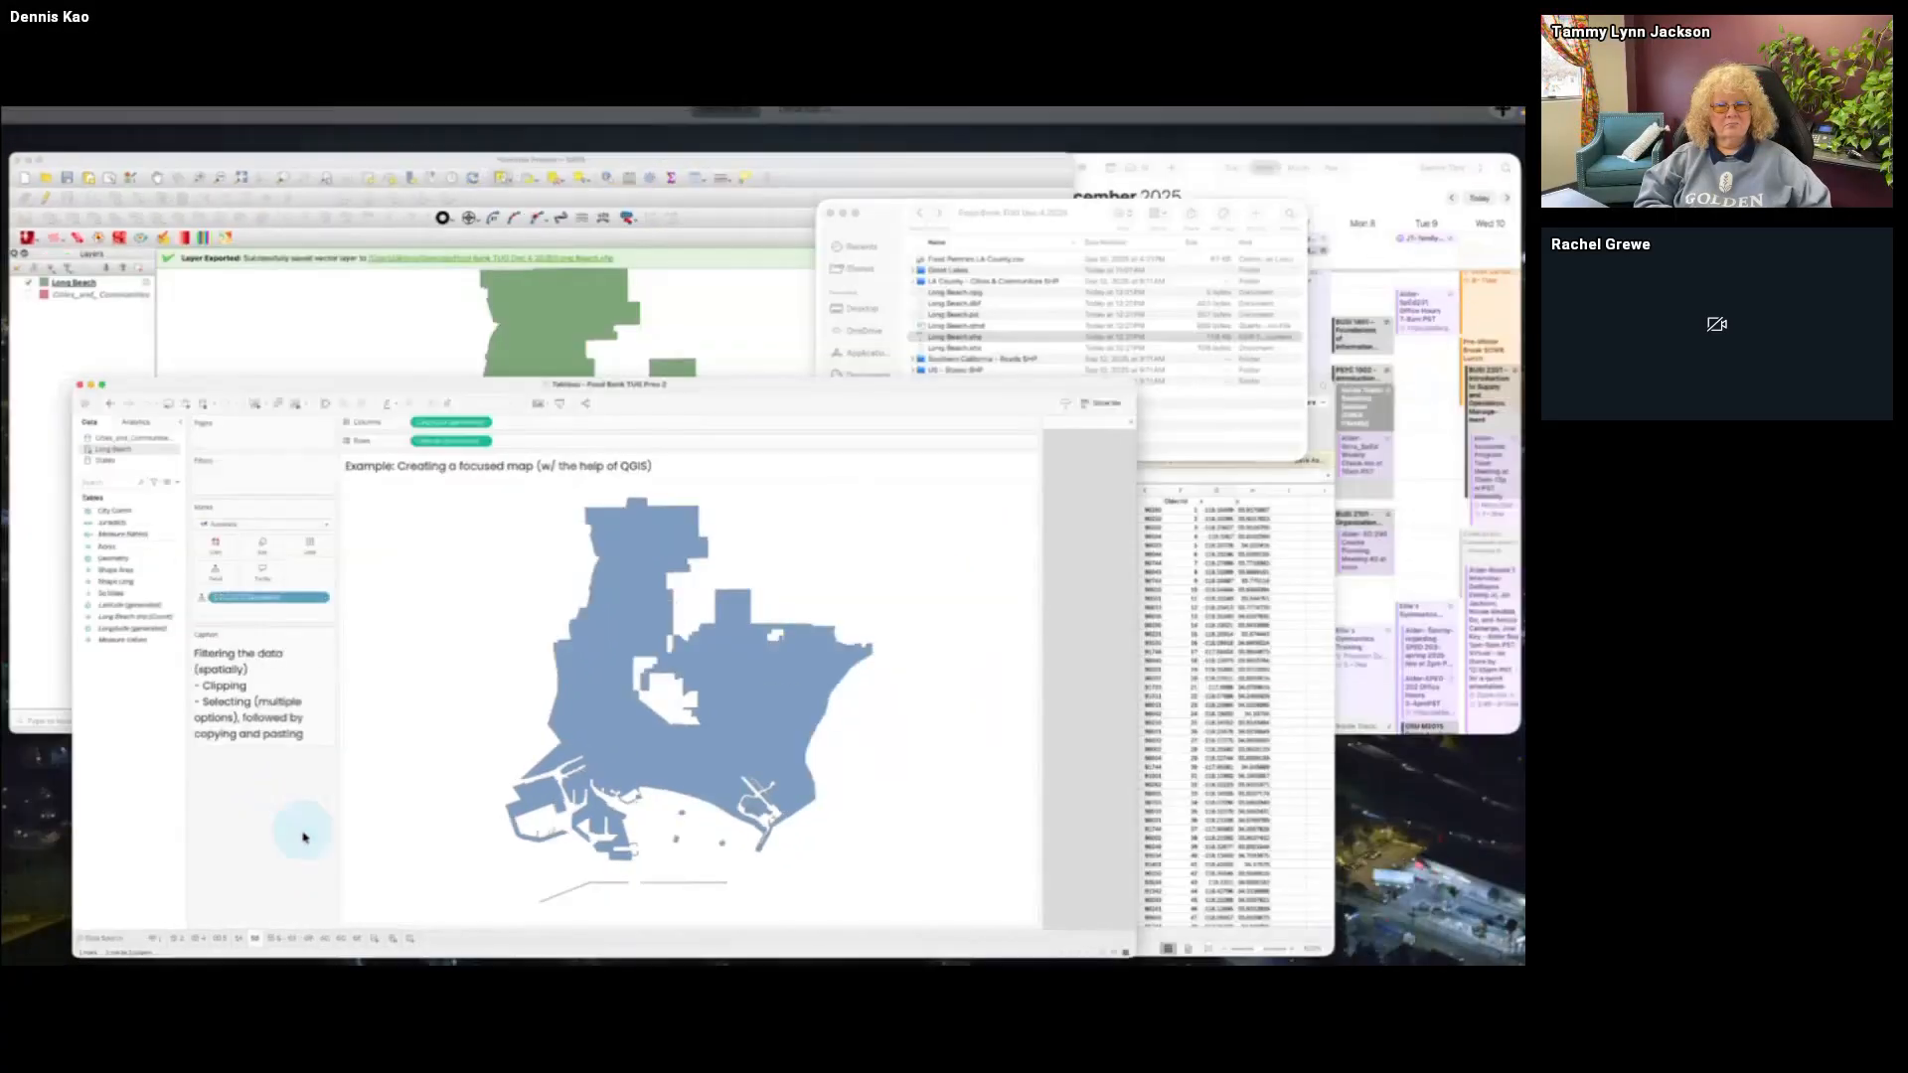
left_click(507, 453)
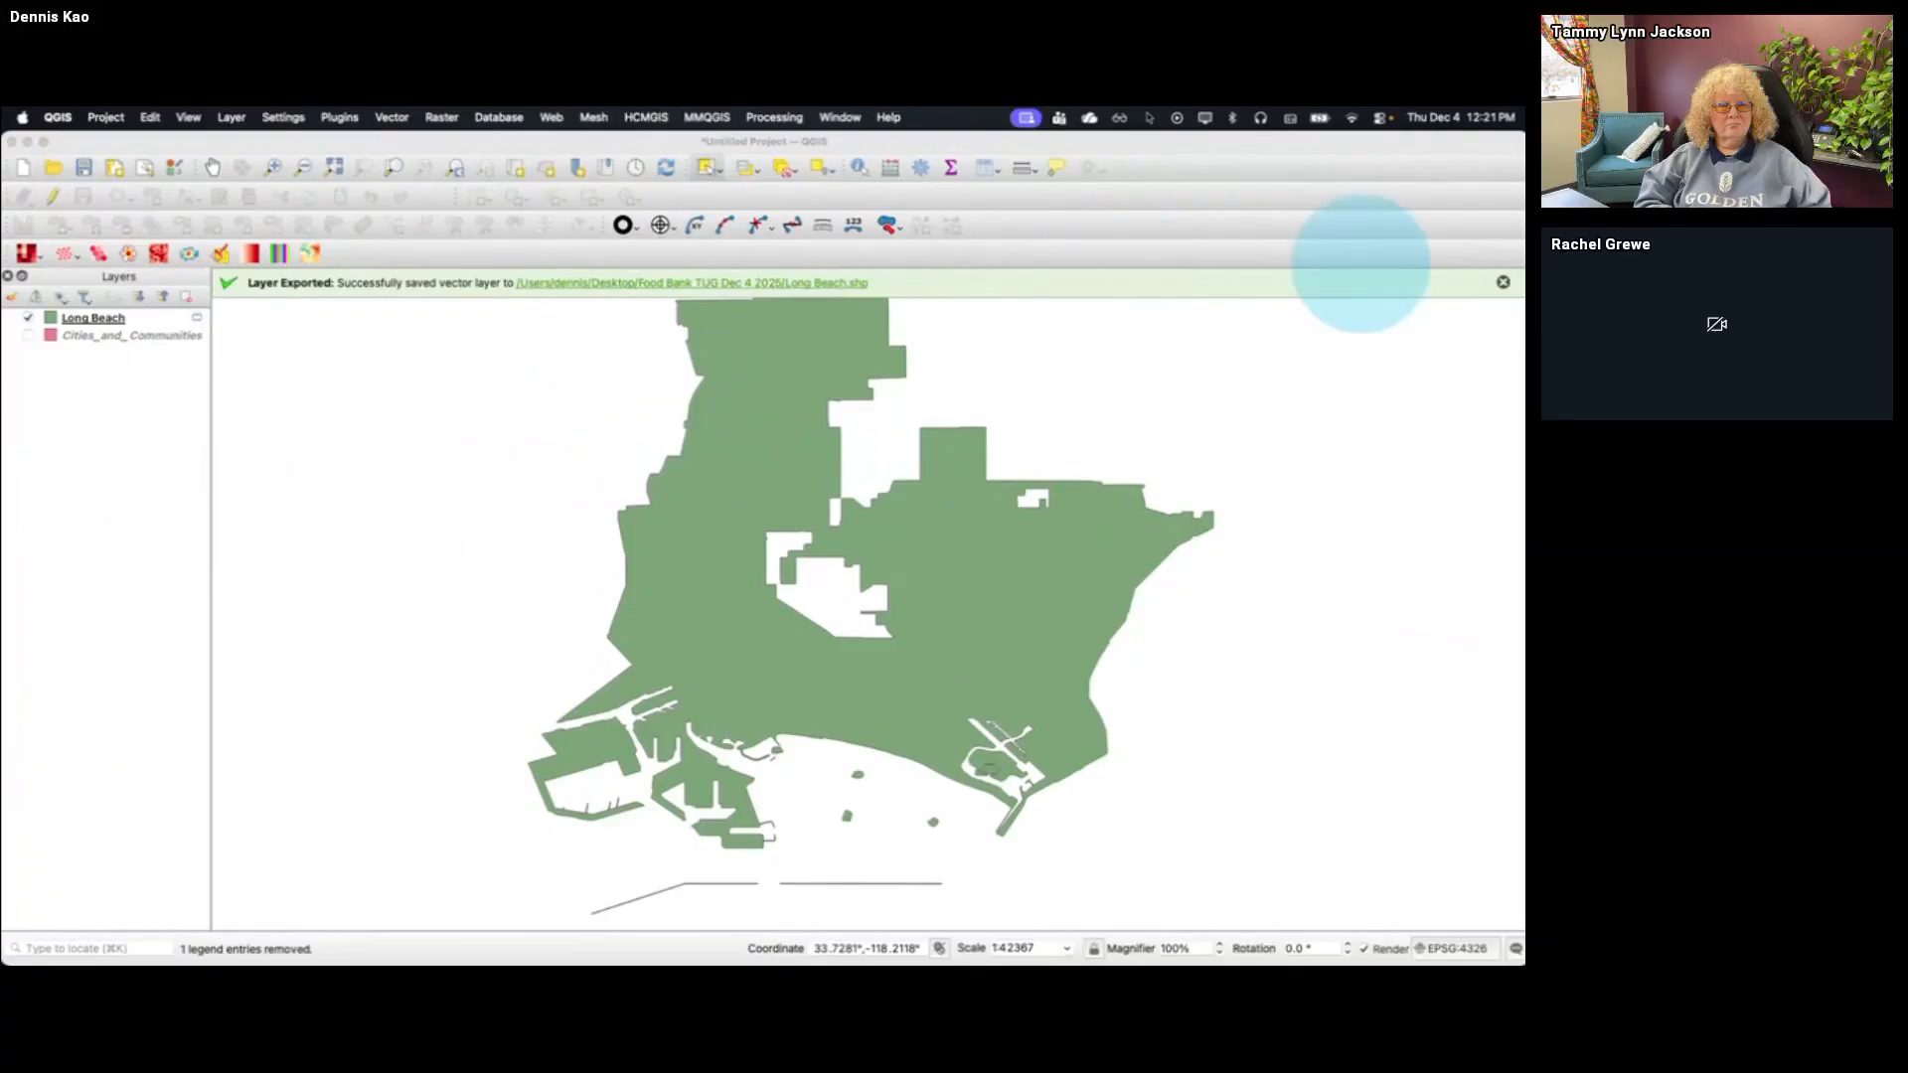
left_click(1505, 286)
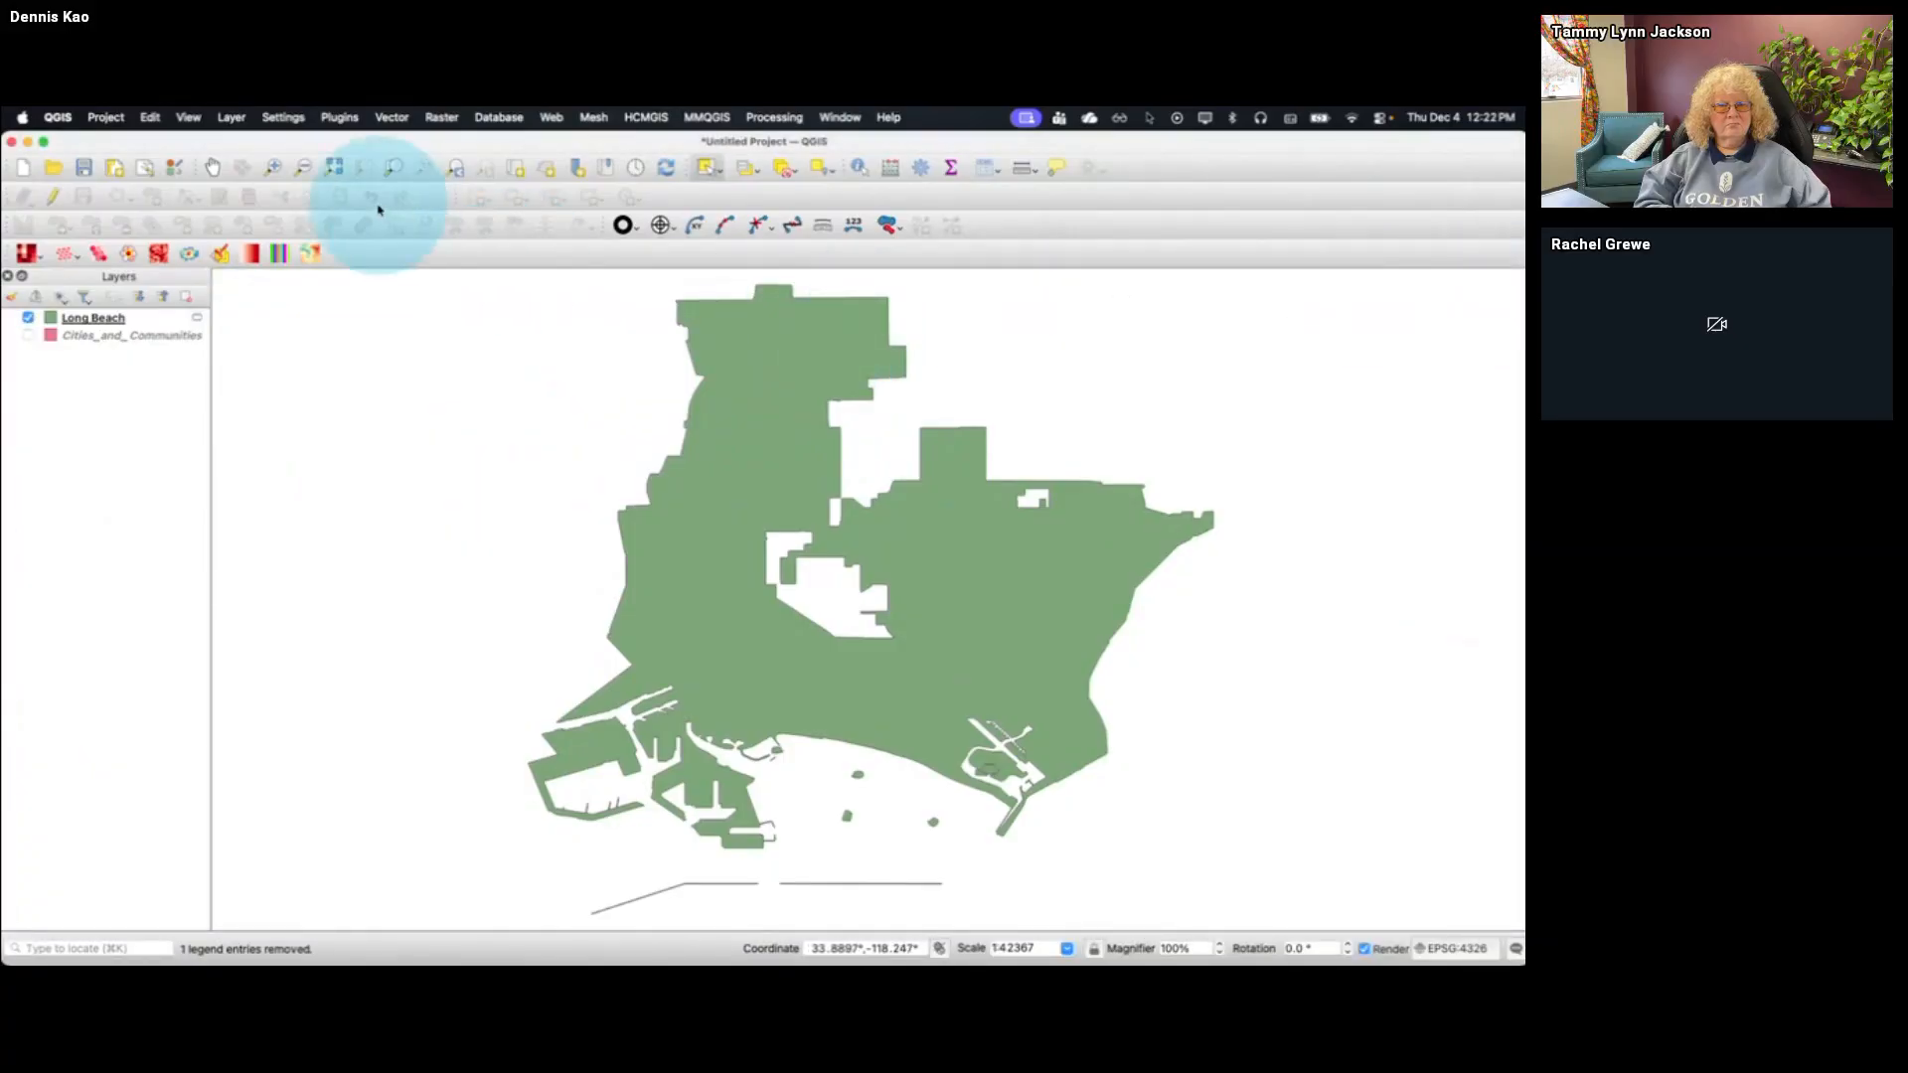
Add Food Pantries LA County.csv as a delimited text point layer using the x and y fields and EPSG:4326 - WGS 84
left_click(232, 119)
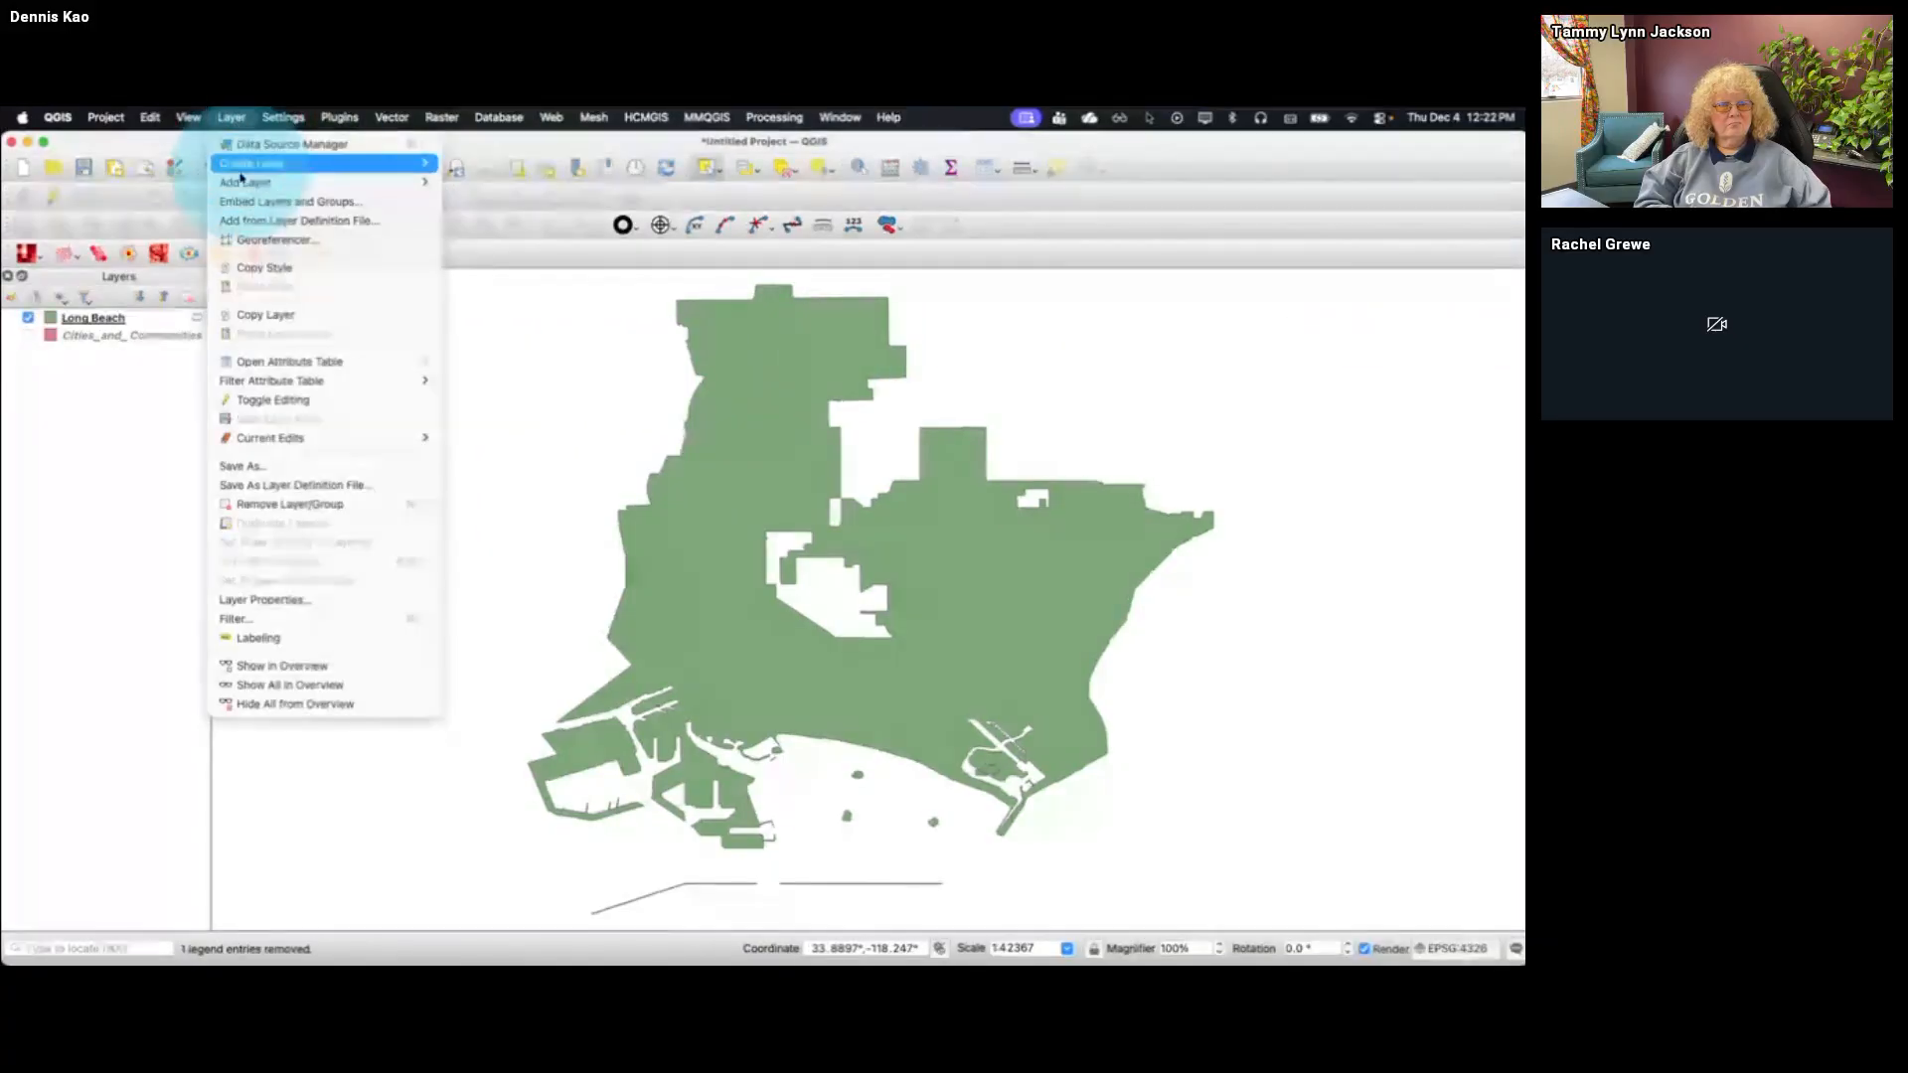
mouse_move(335, 183)
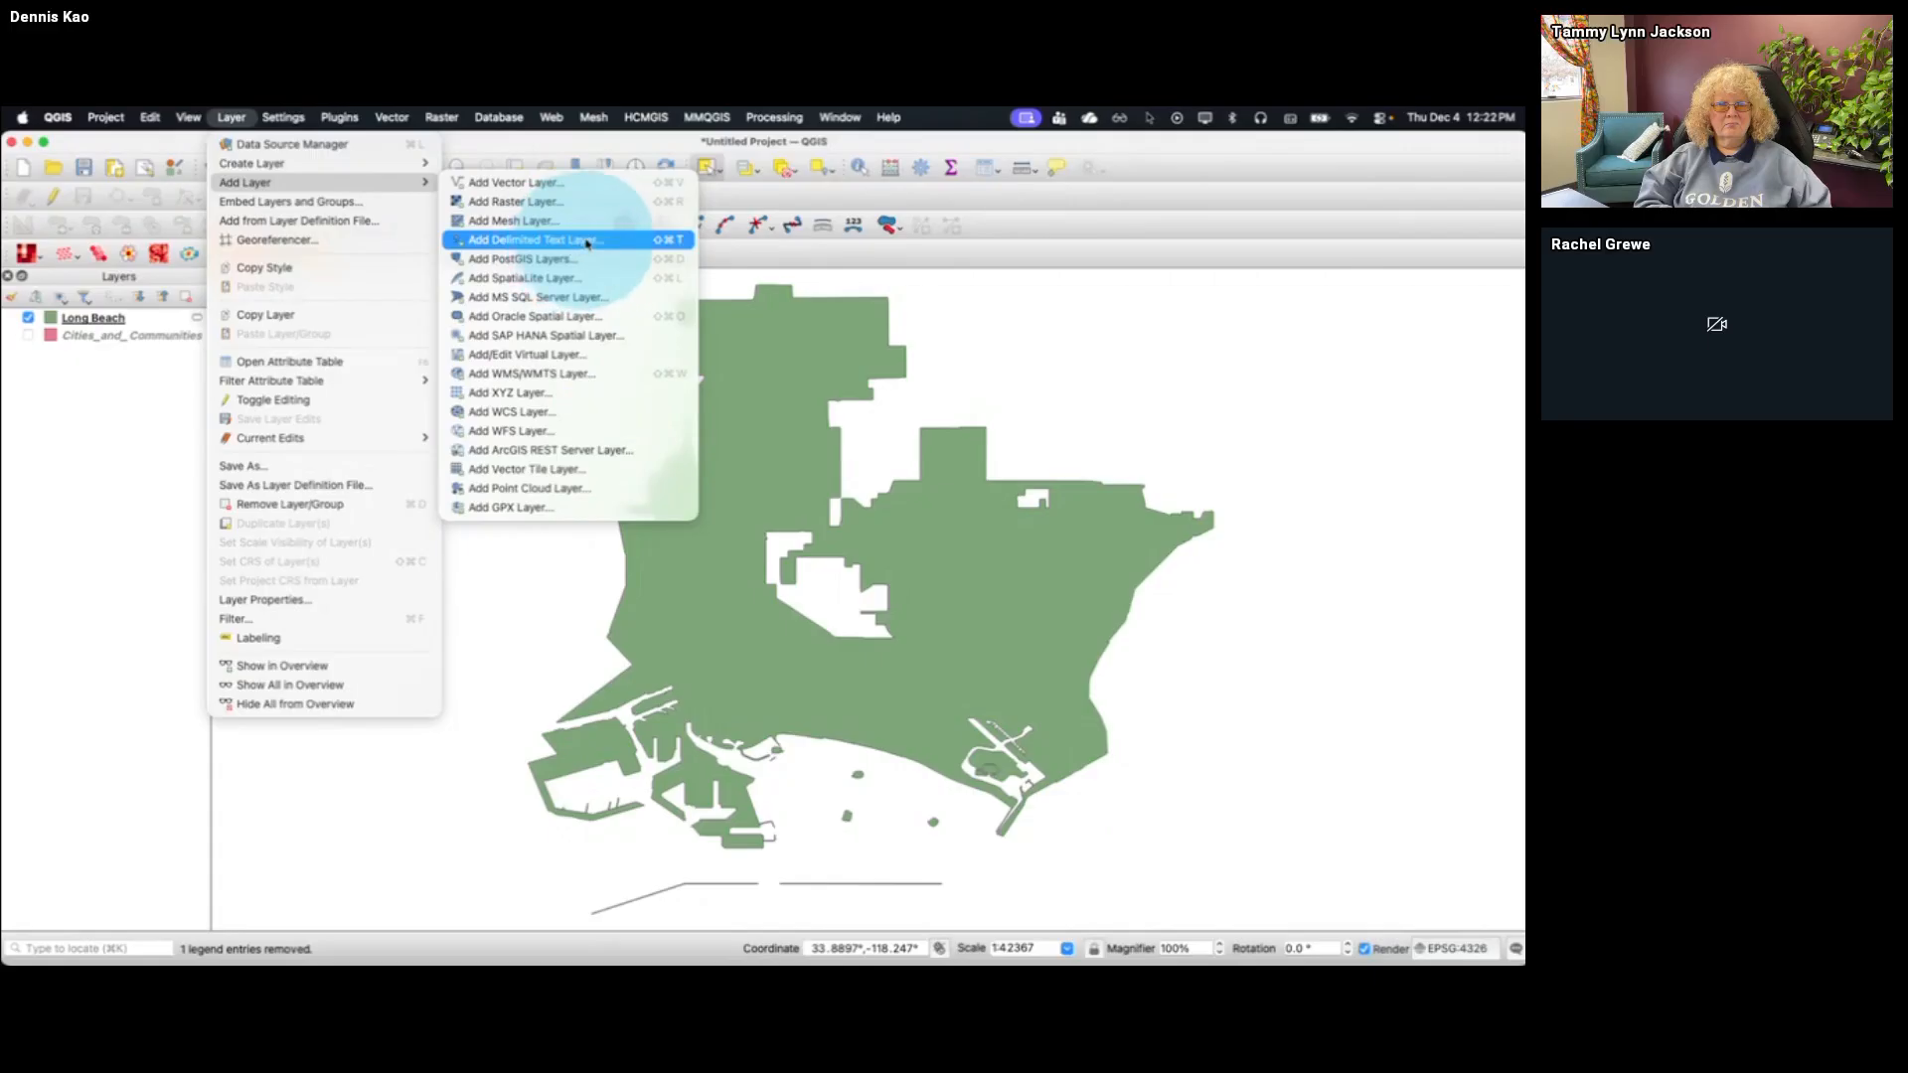
left_click(587, 243)
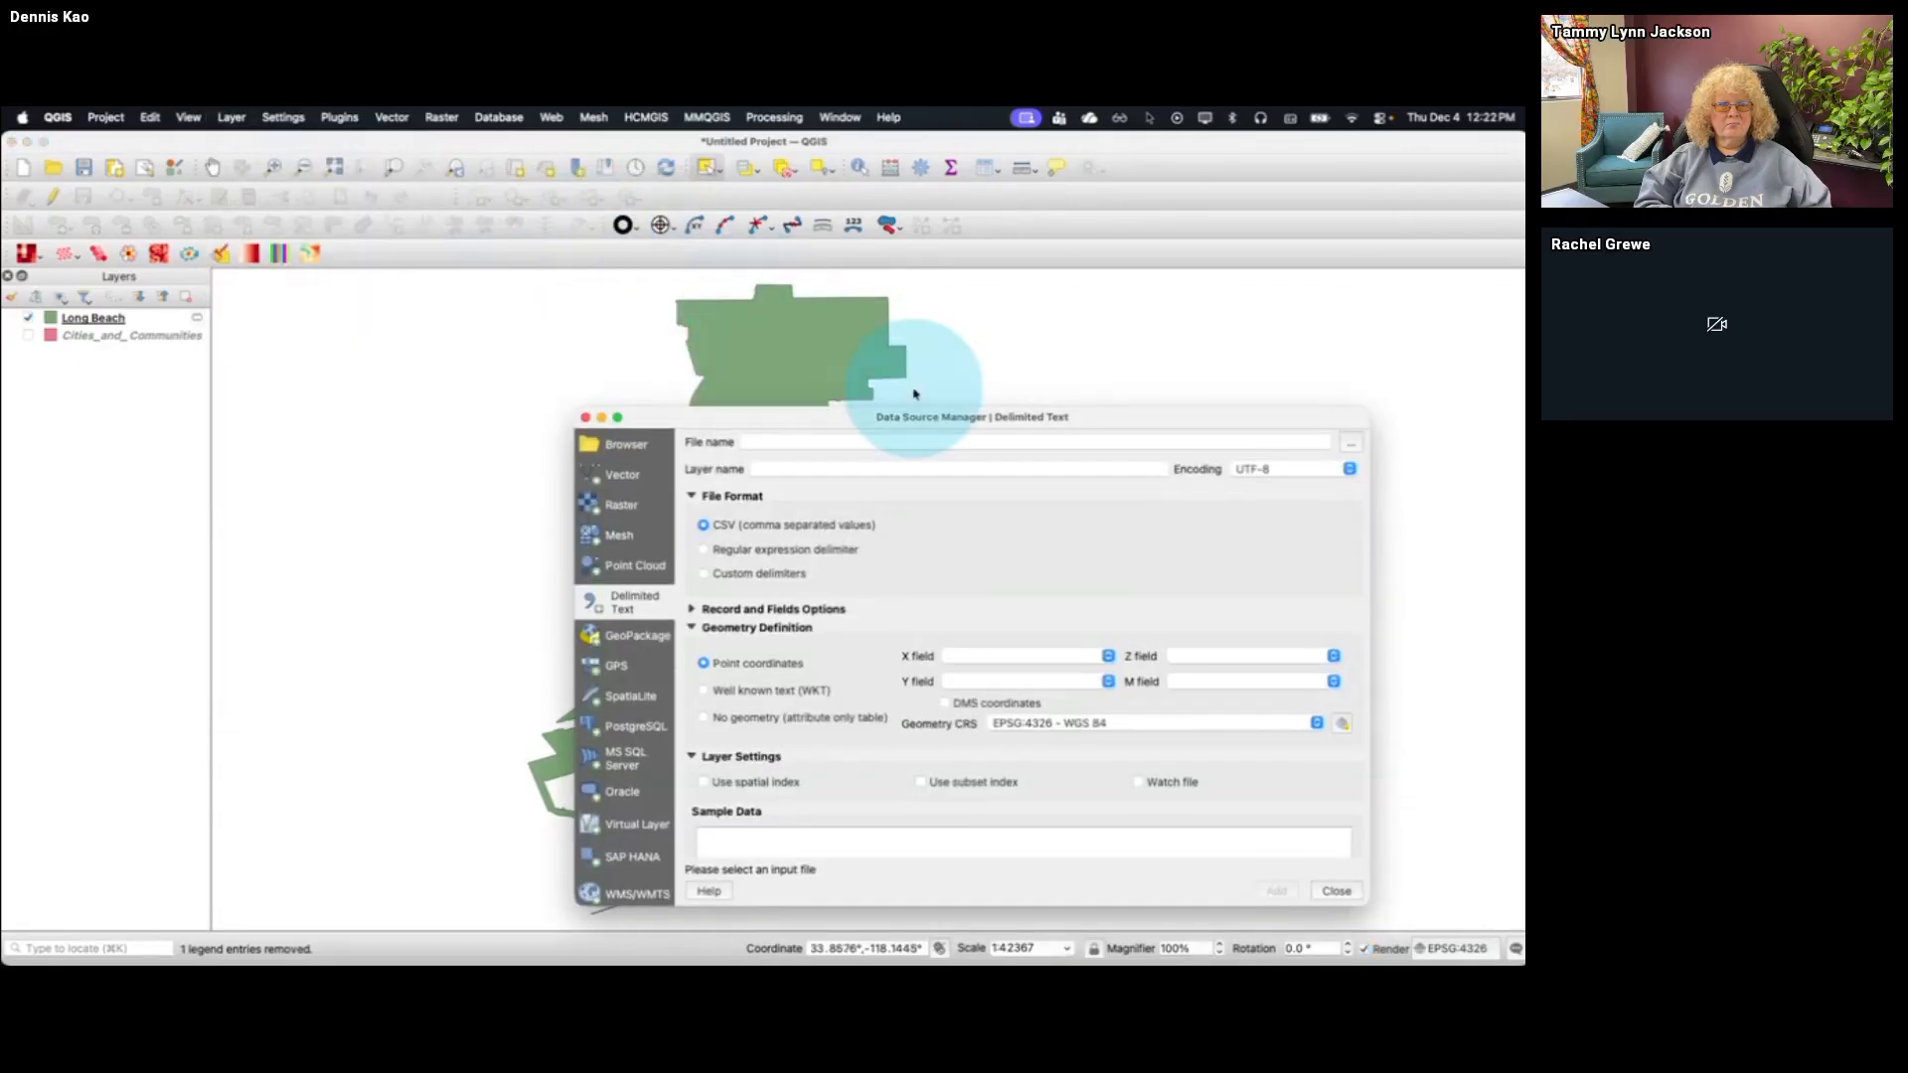
left_click_drag(949, 417, 772, 294)
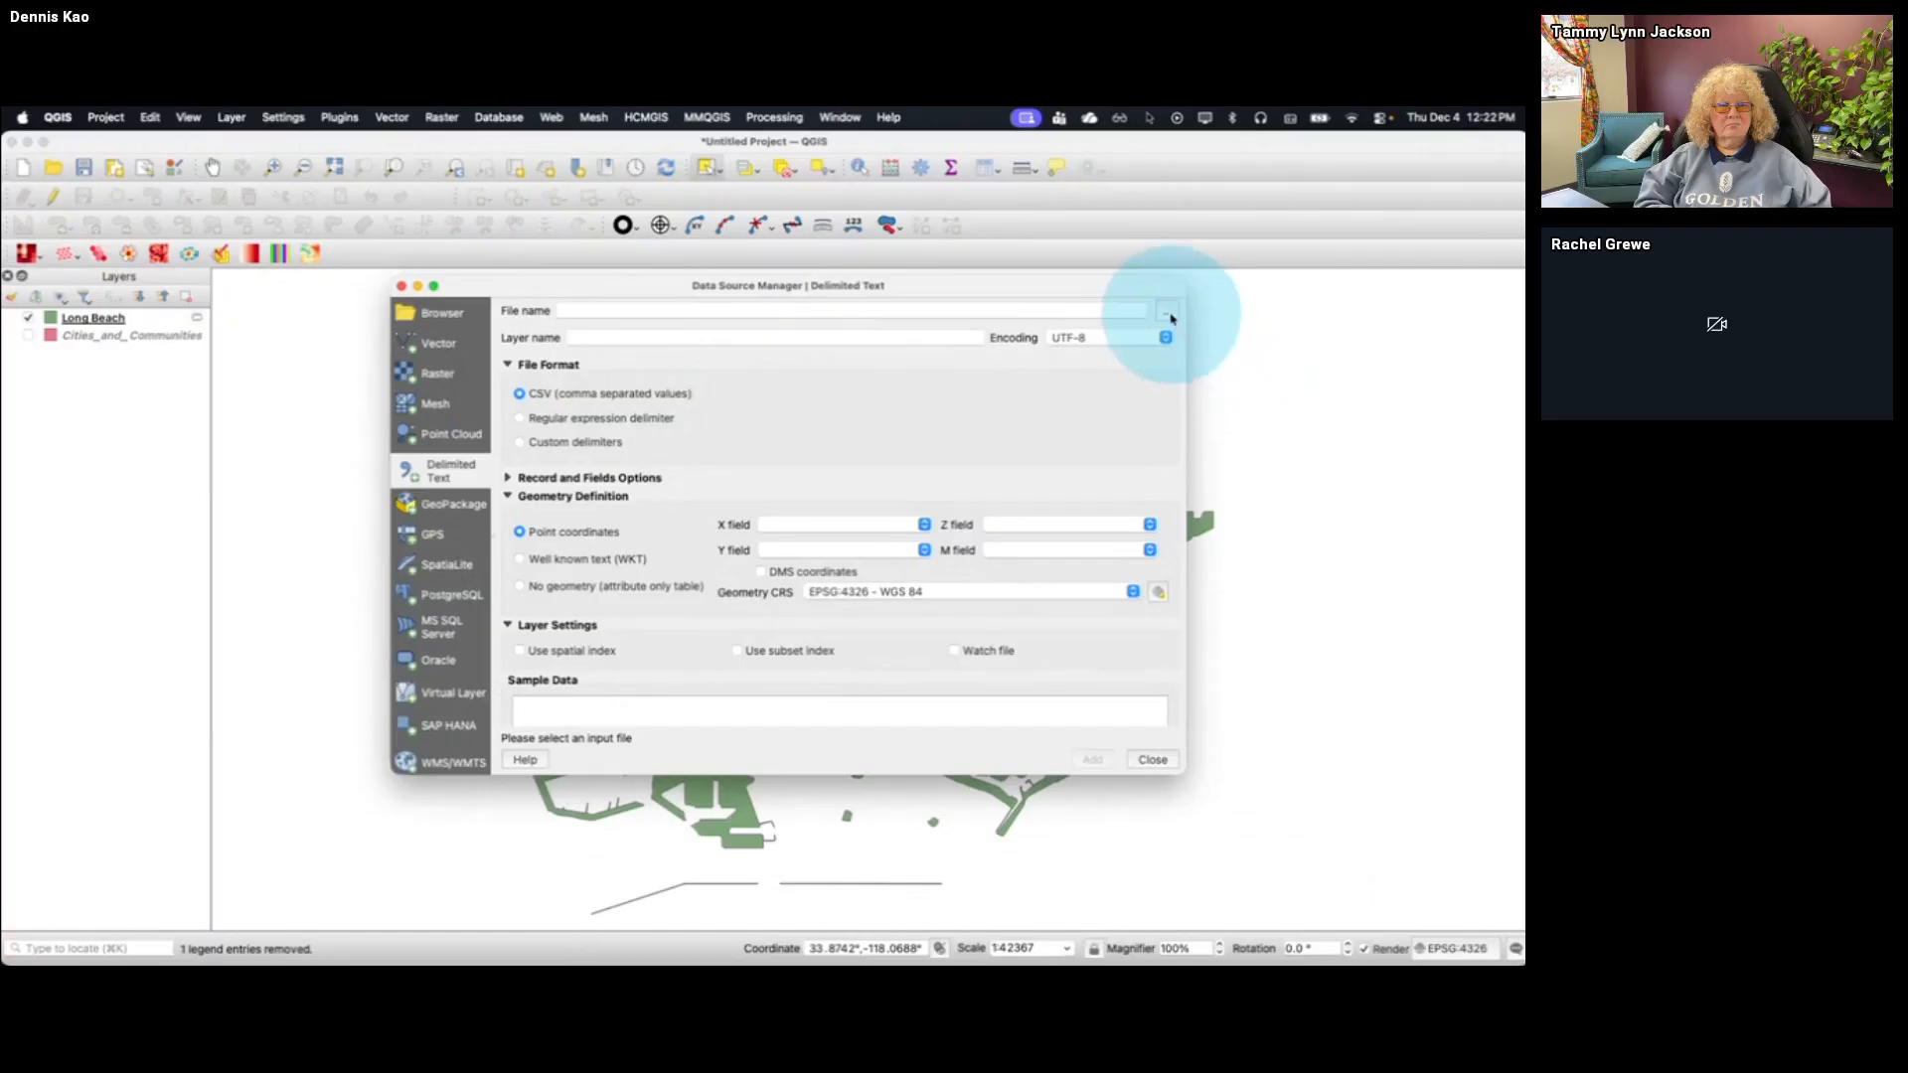
left_click(1170, 309)
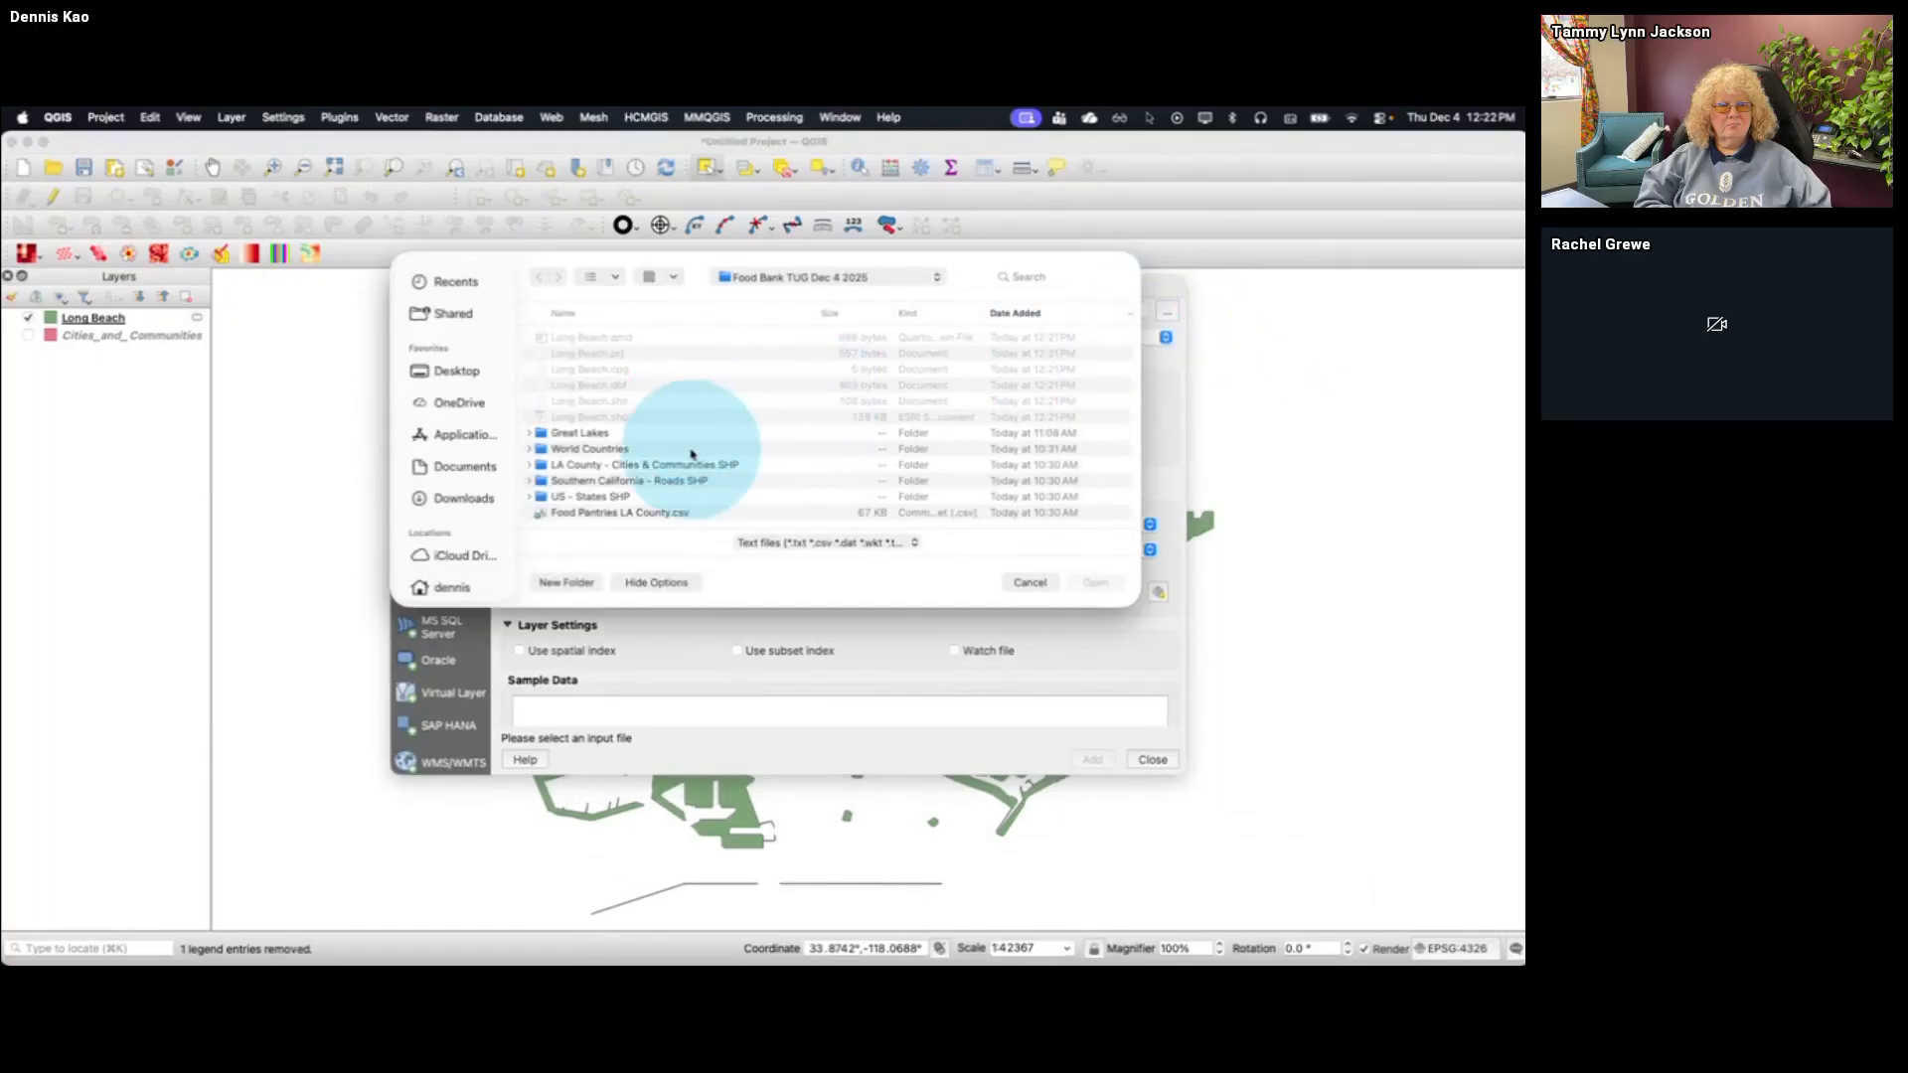
left_click(662, 517)
left_click(1095, 582)
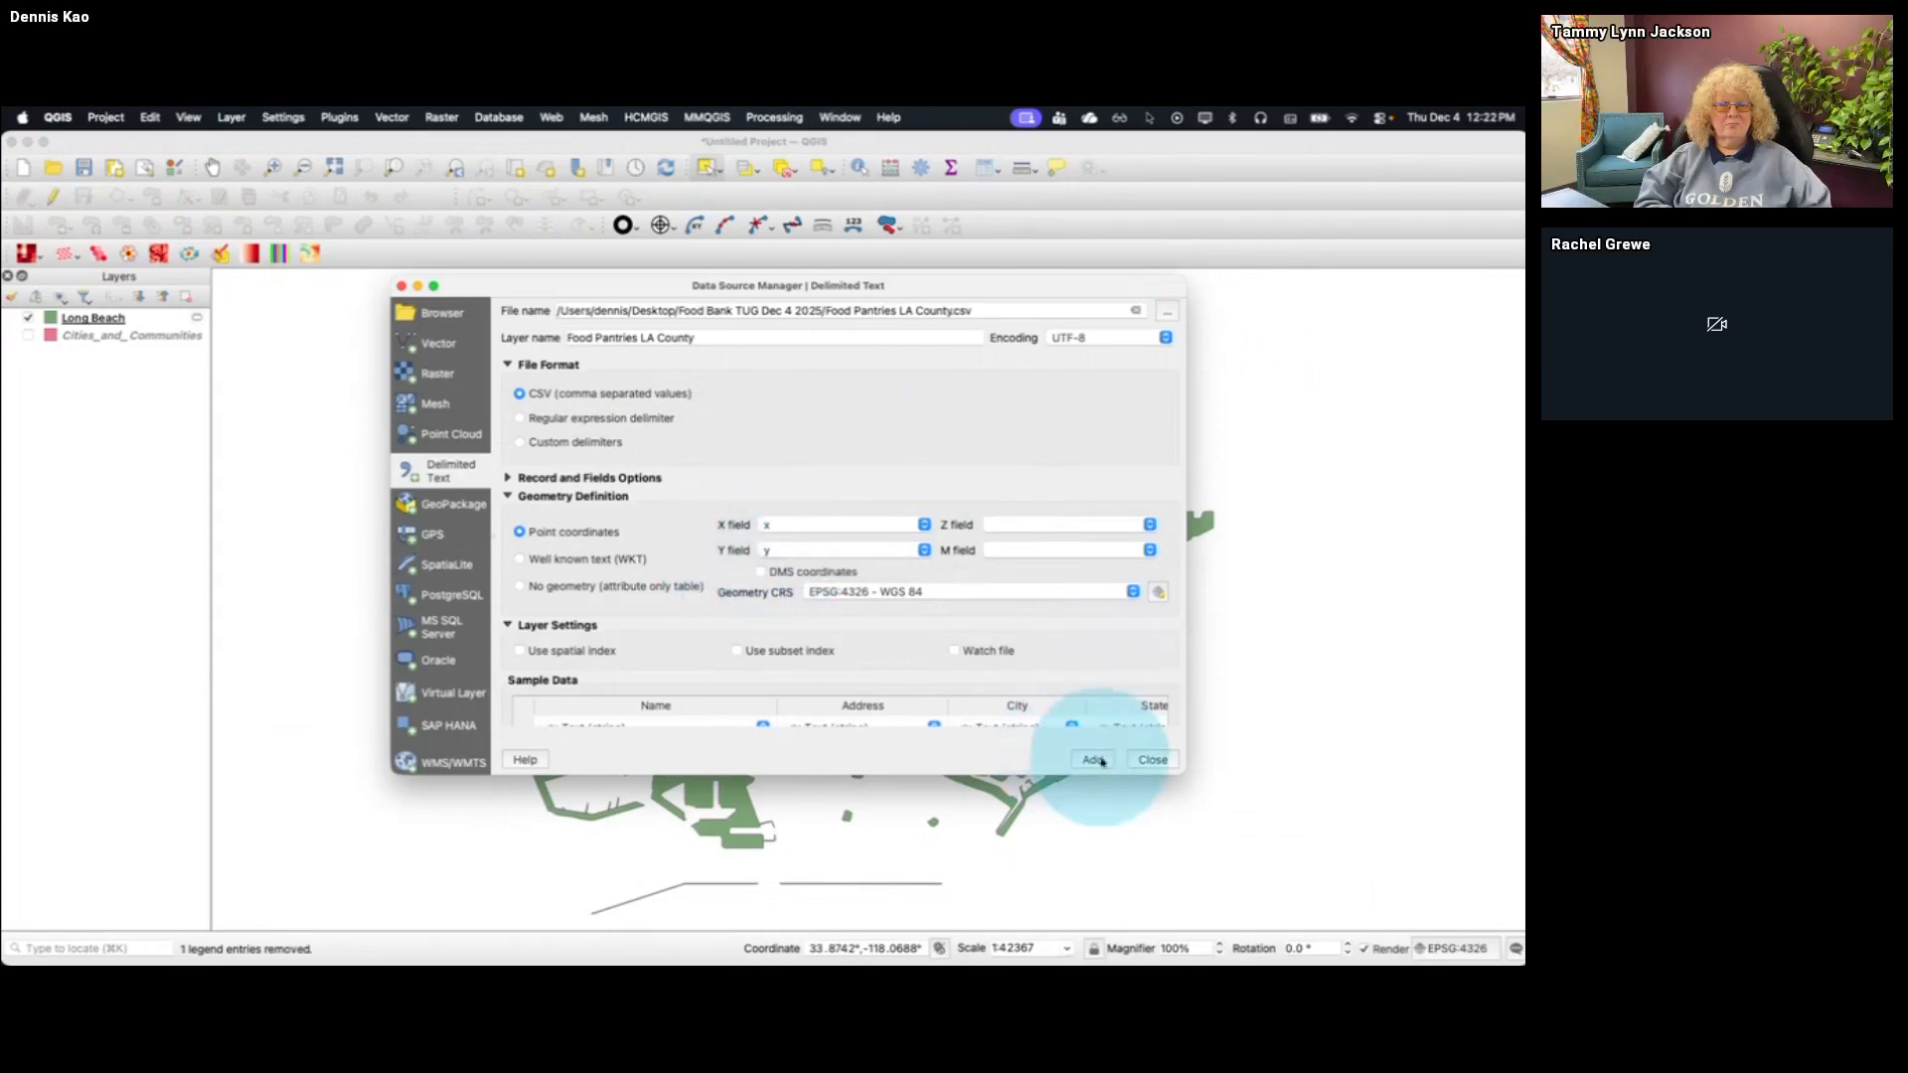
left_click(1092, 760)
left_click(1151, 760)
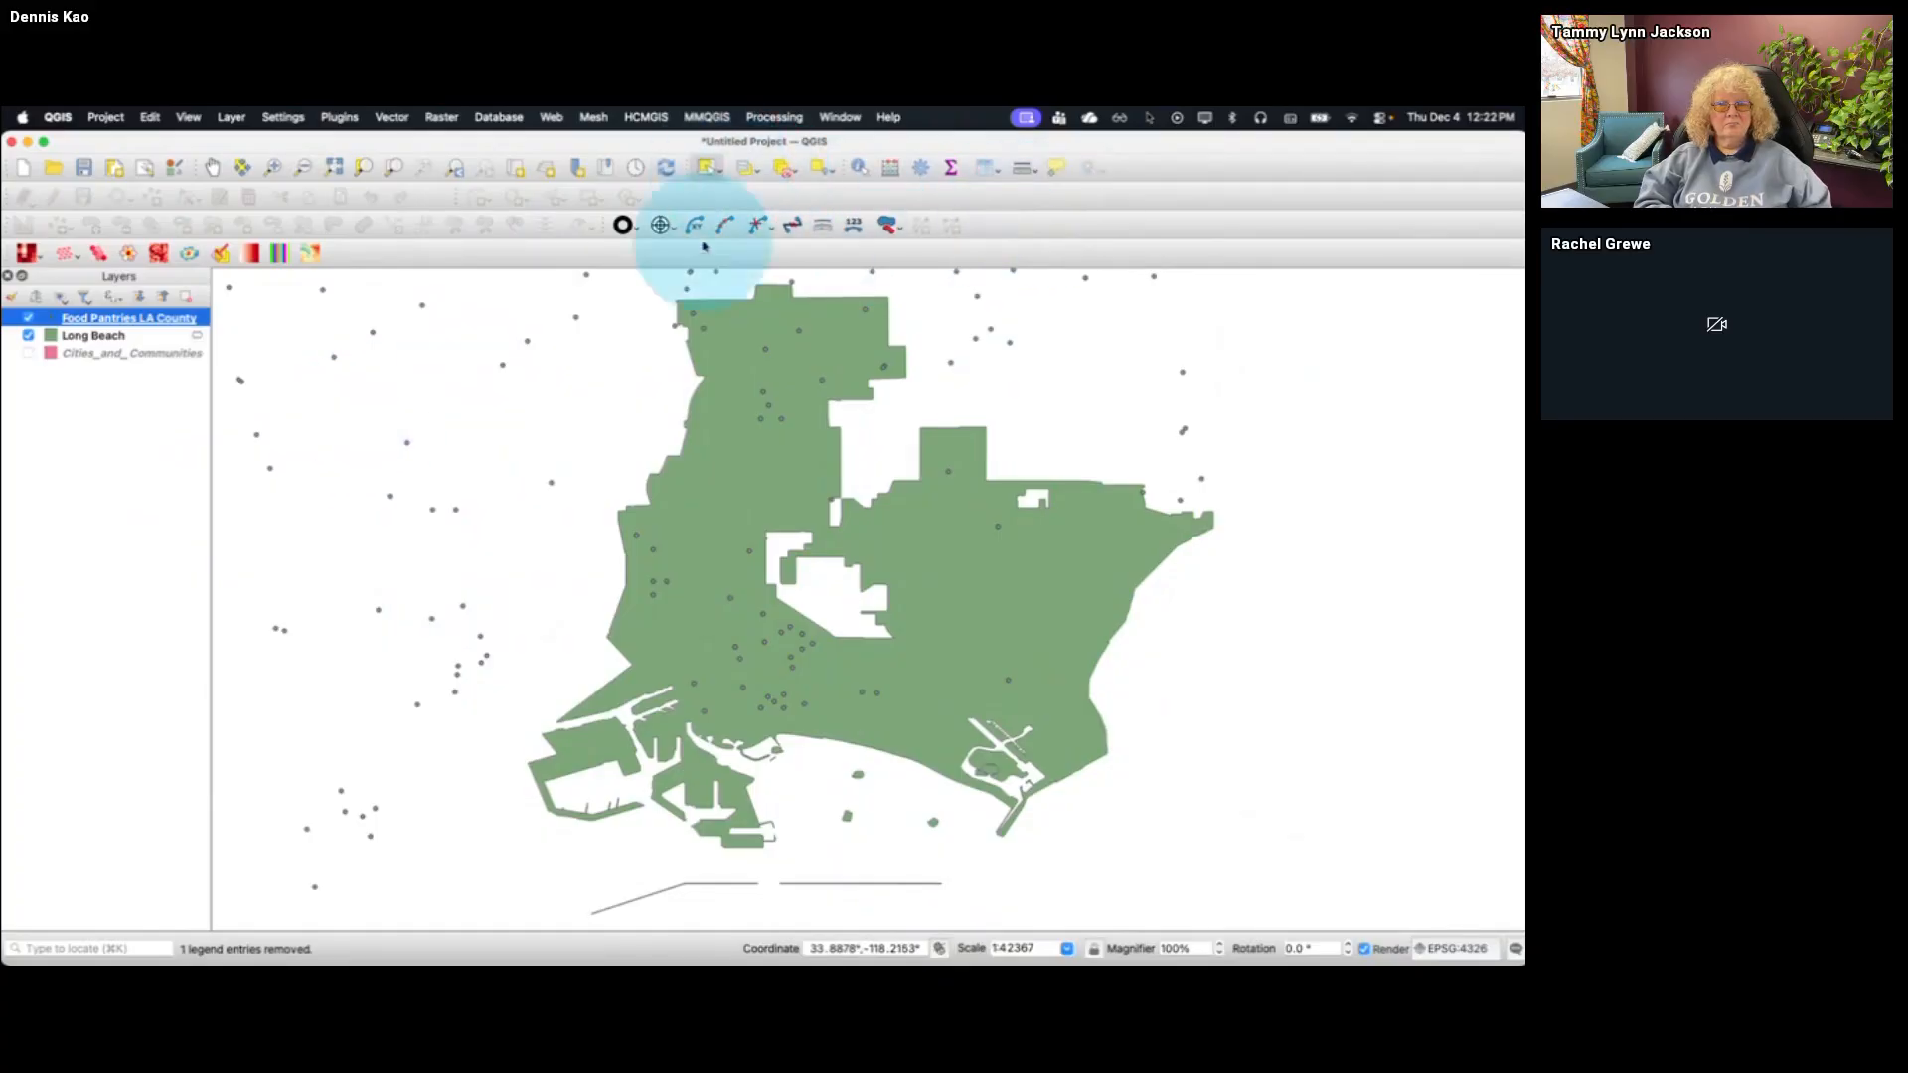
Select the food pantry points inside the northern part of Long Beach one by one, adding each to the selection
left_click(692, 311)
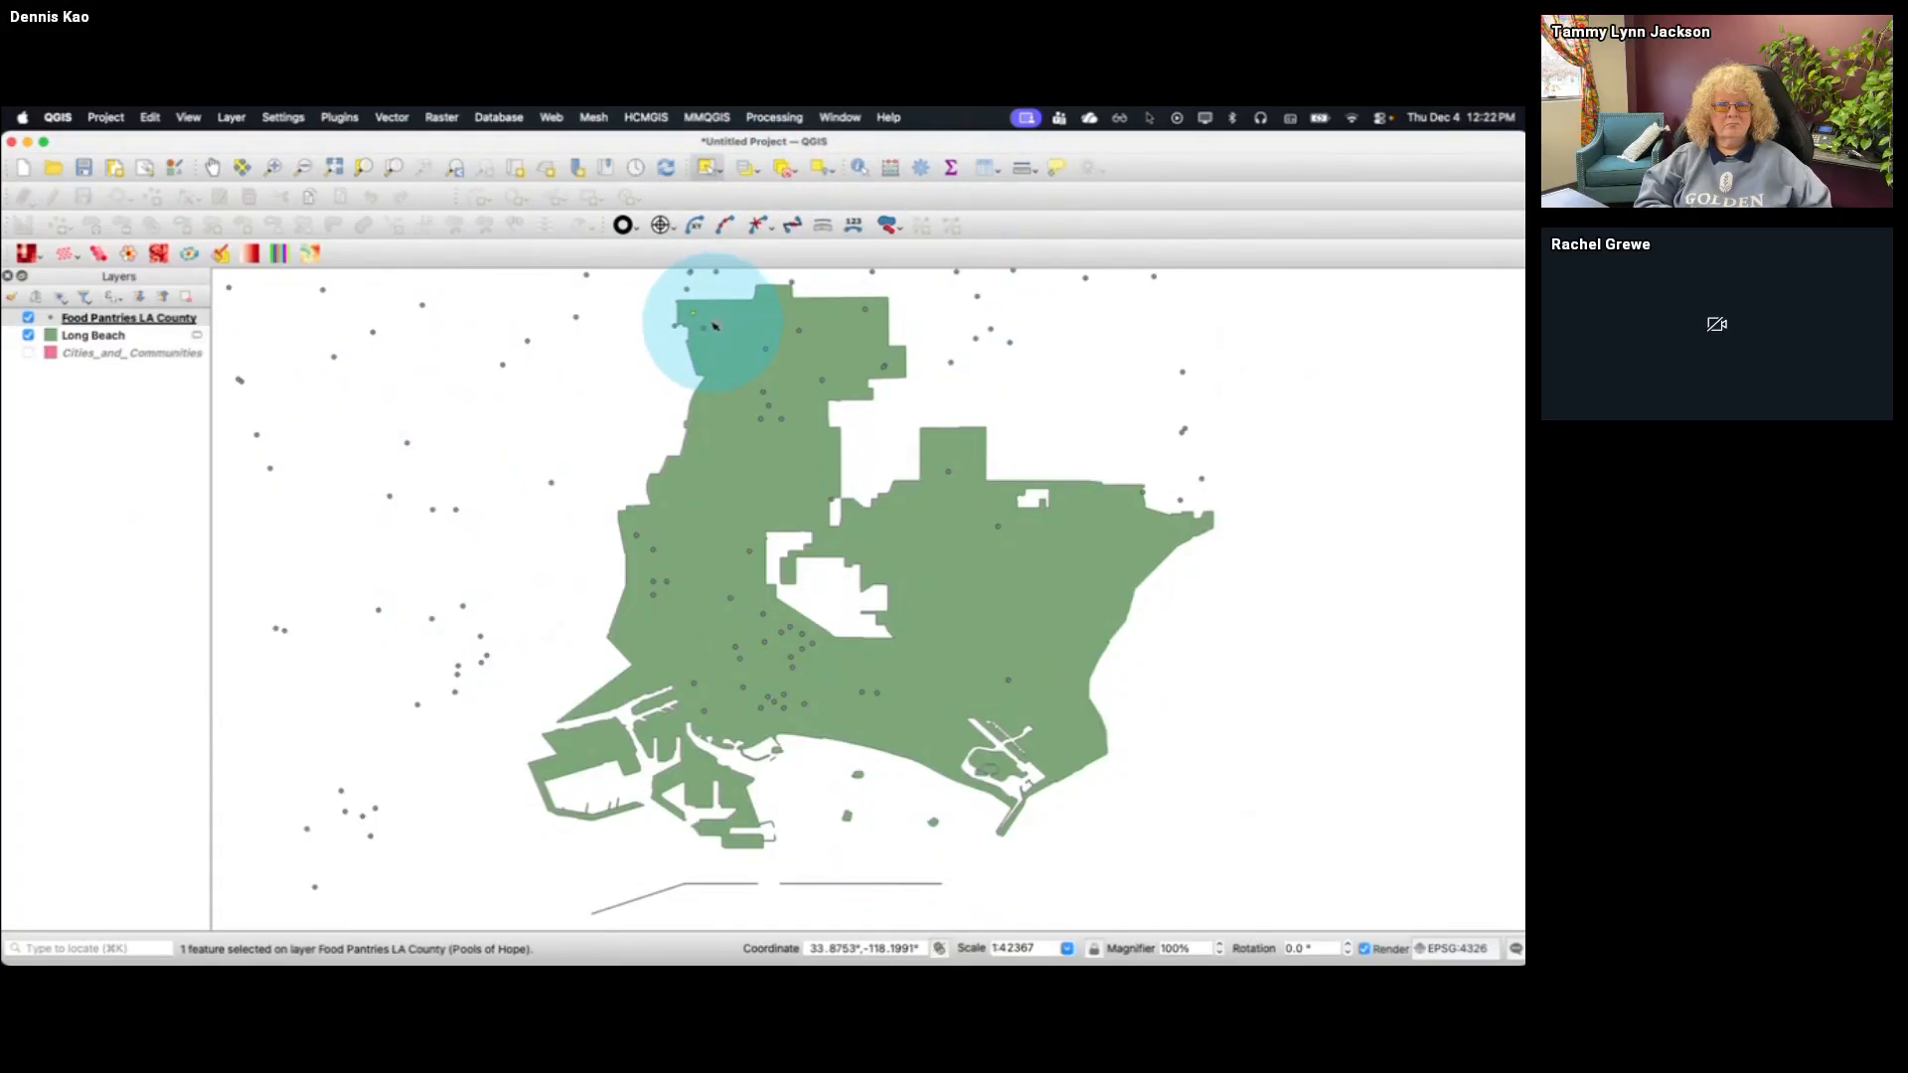
left_click(703, 328, "shift")
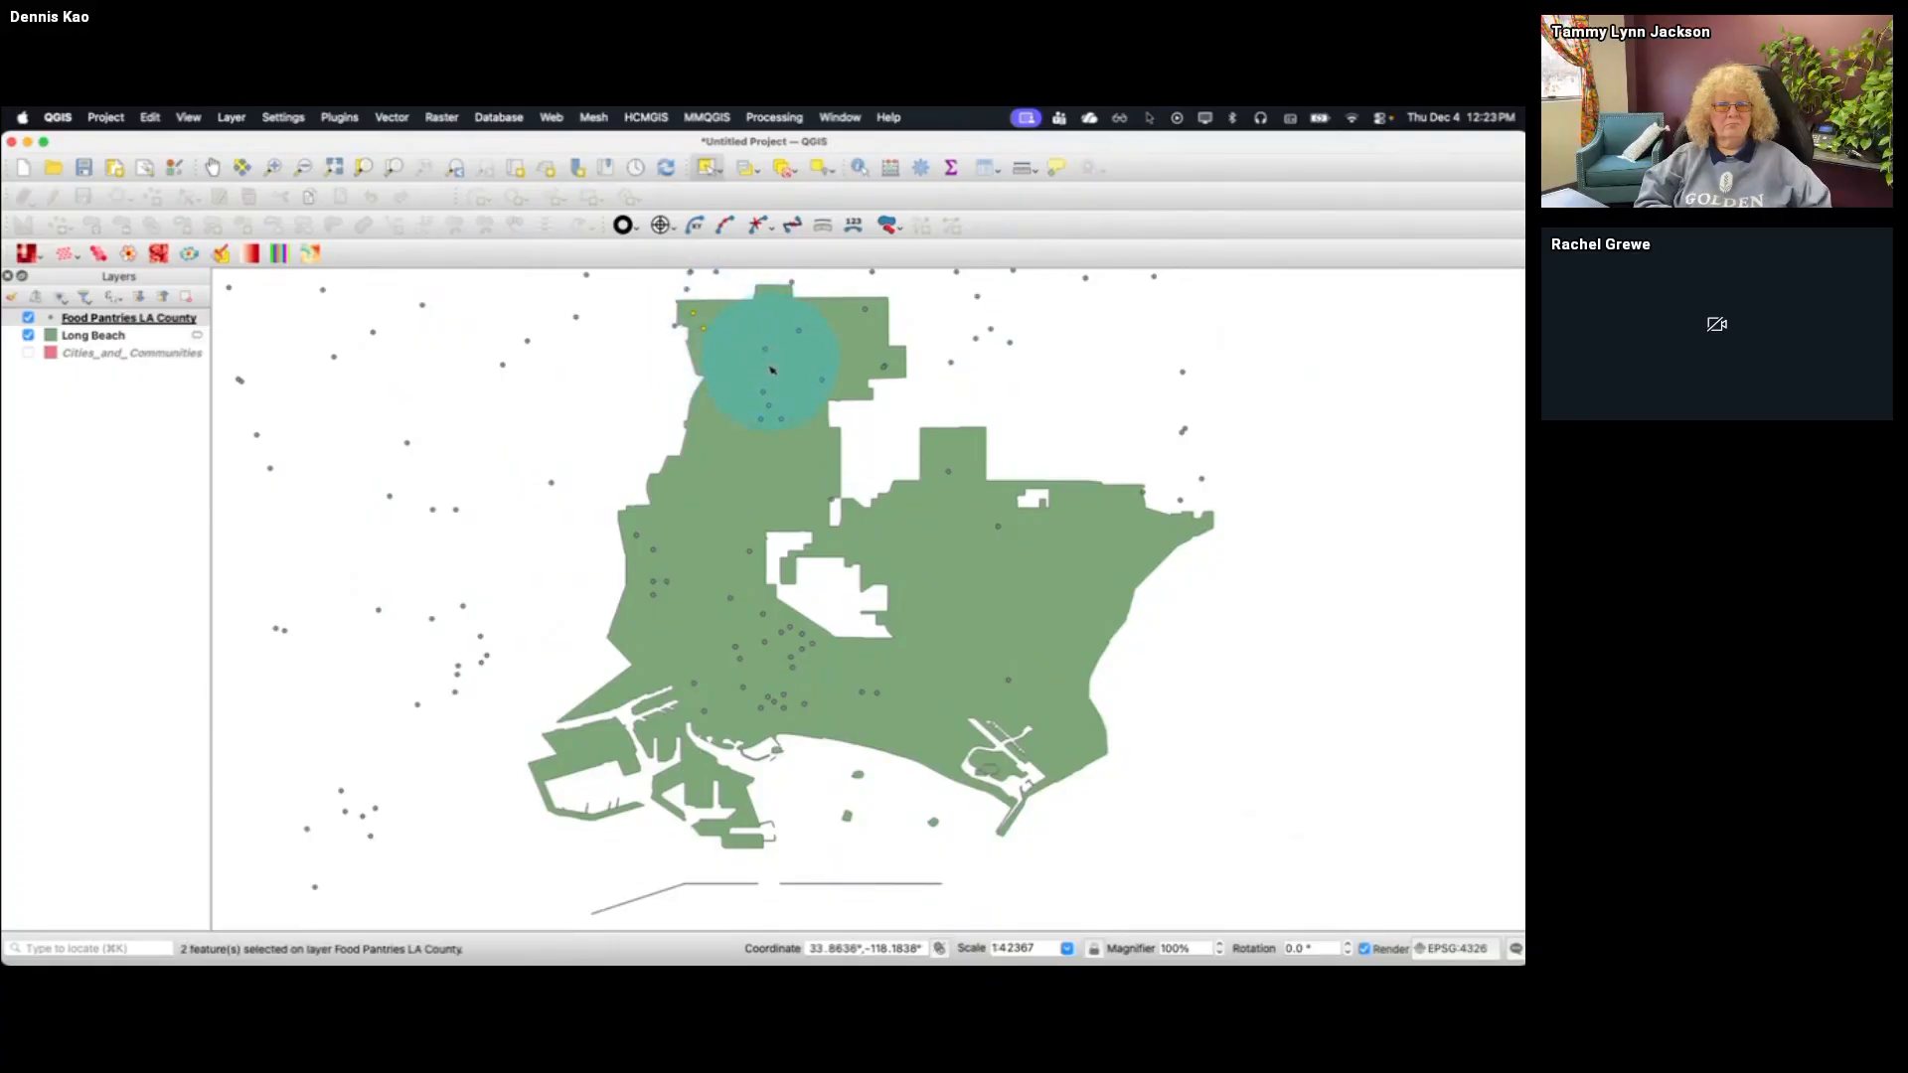
left_click(765, 348, "shift")
left_click(763, 393, "shift")
left_click(768, 406, "shift")
left_click(761, 418, "shift")
left_click(781, 418, "shift")
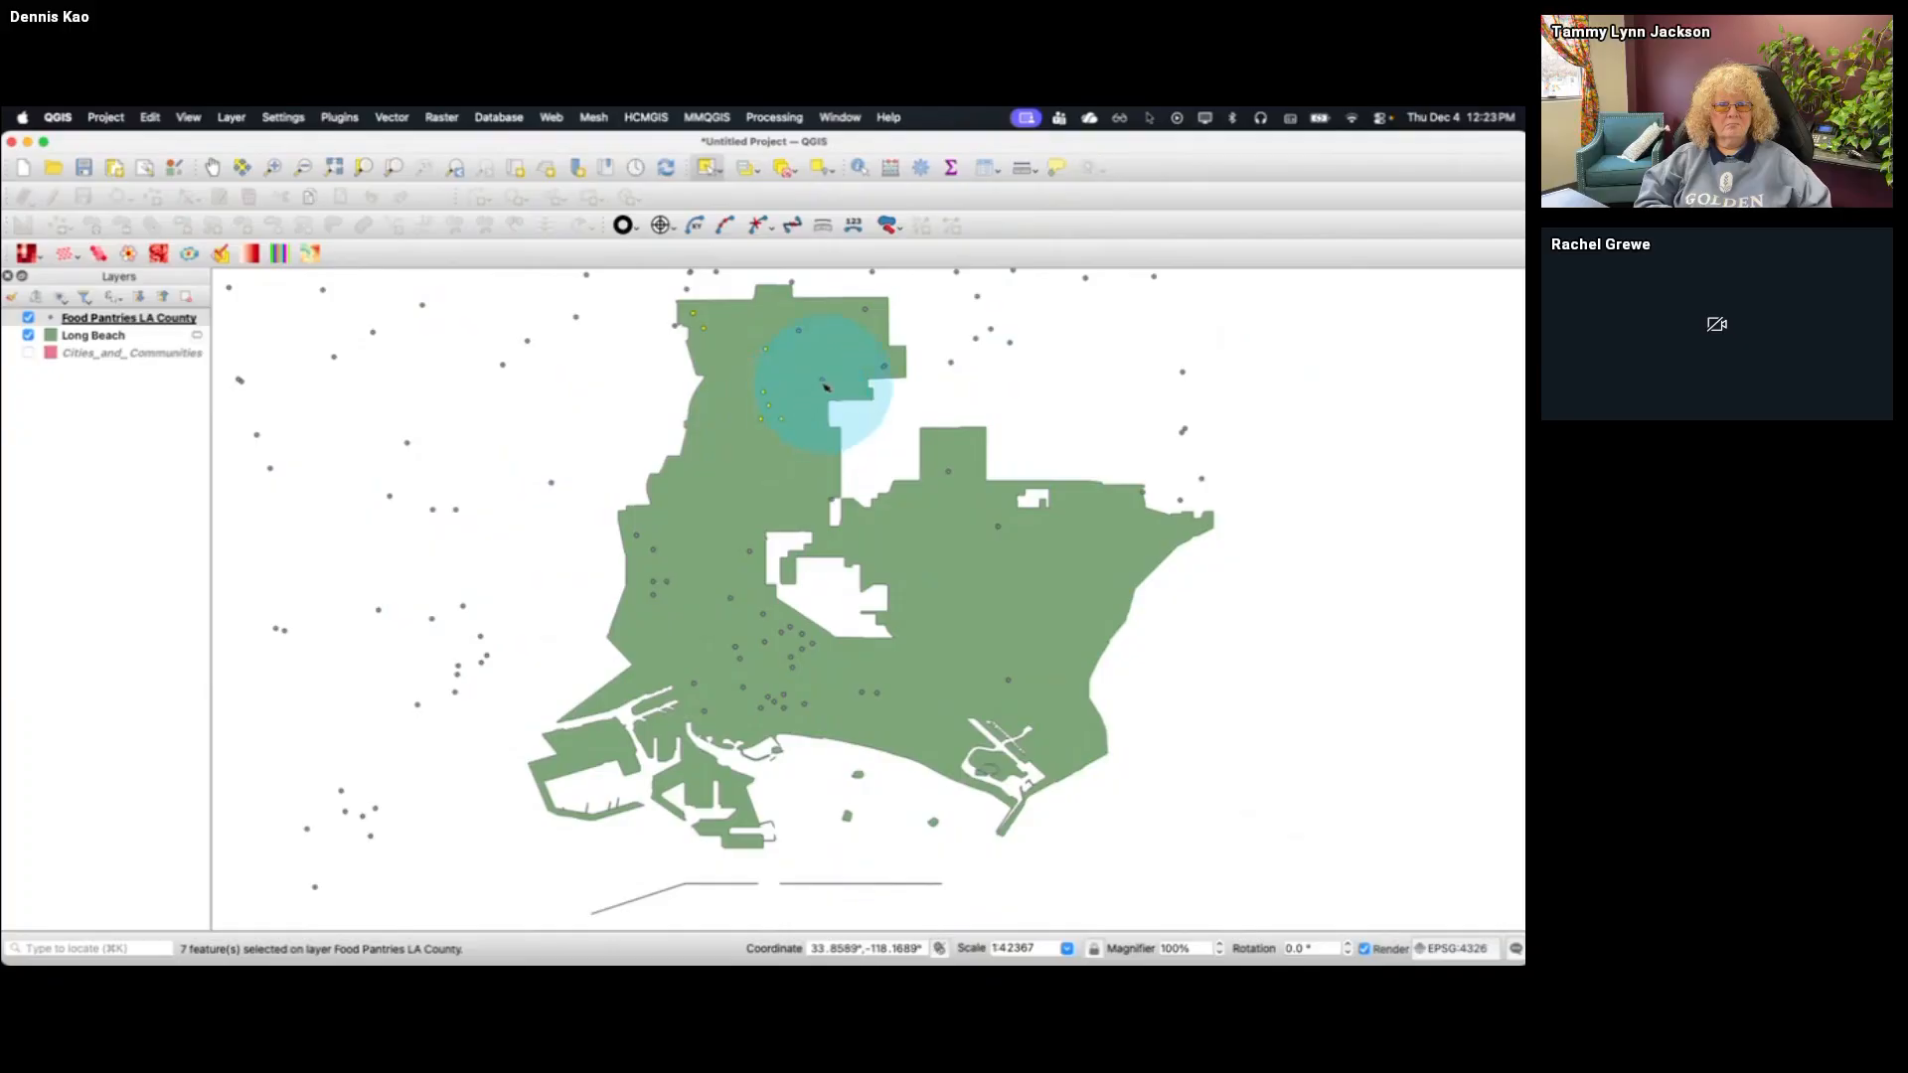
left_click(822, 379, "shift")
left_click(798, 331, "shift")
left_click(865, 310, "shift")
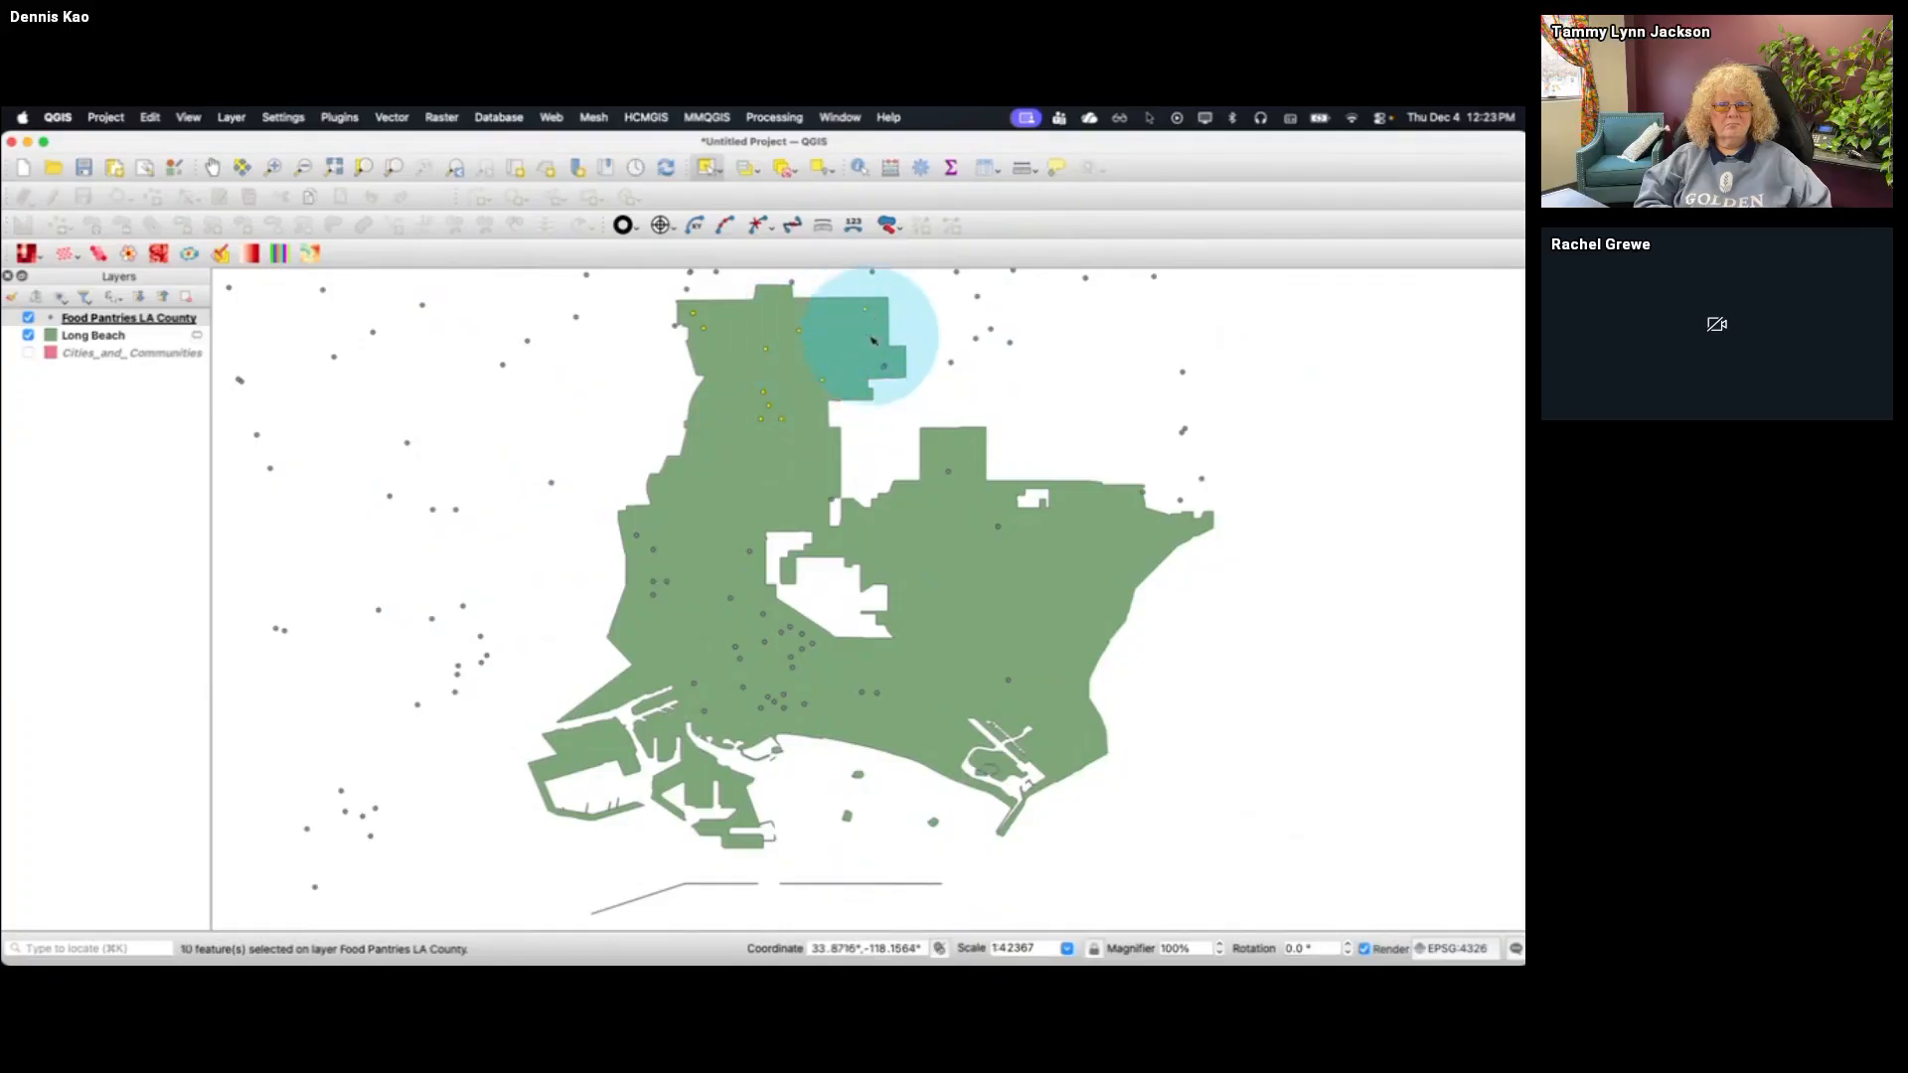
left_click(884, 367, "shift")
Select the features of the Food Pantries LA County layer whose City value contains Long Beach
left_click(100, 318)
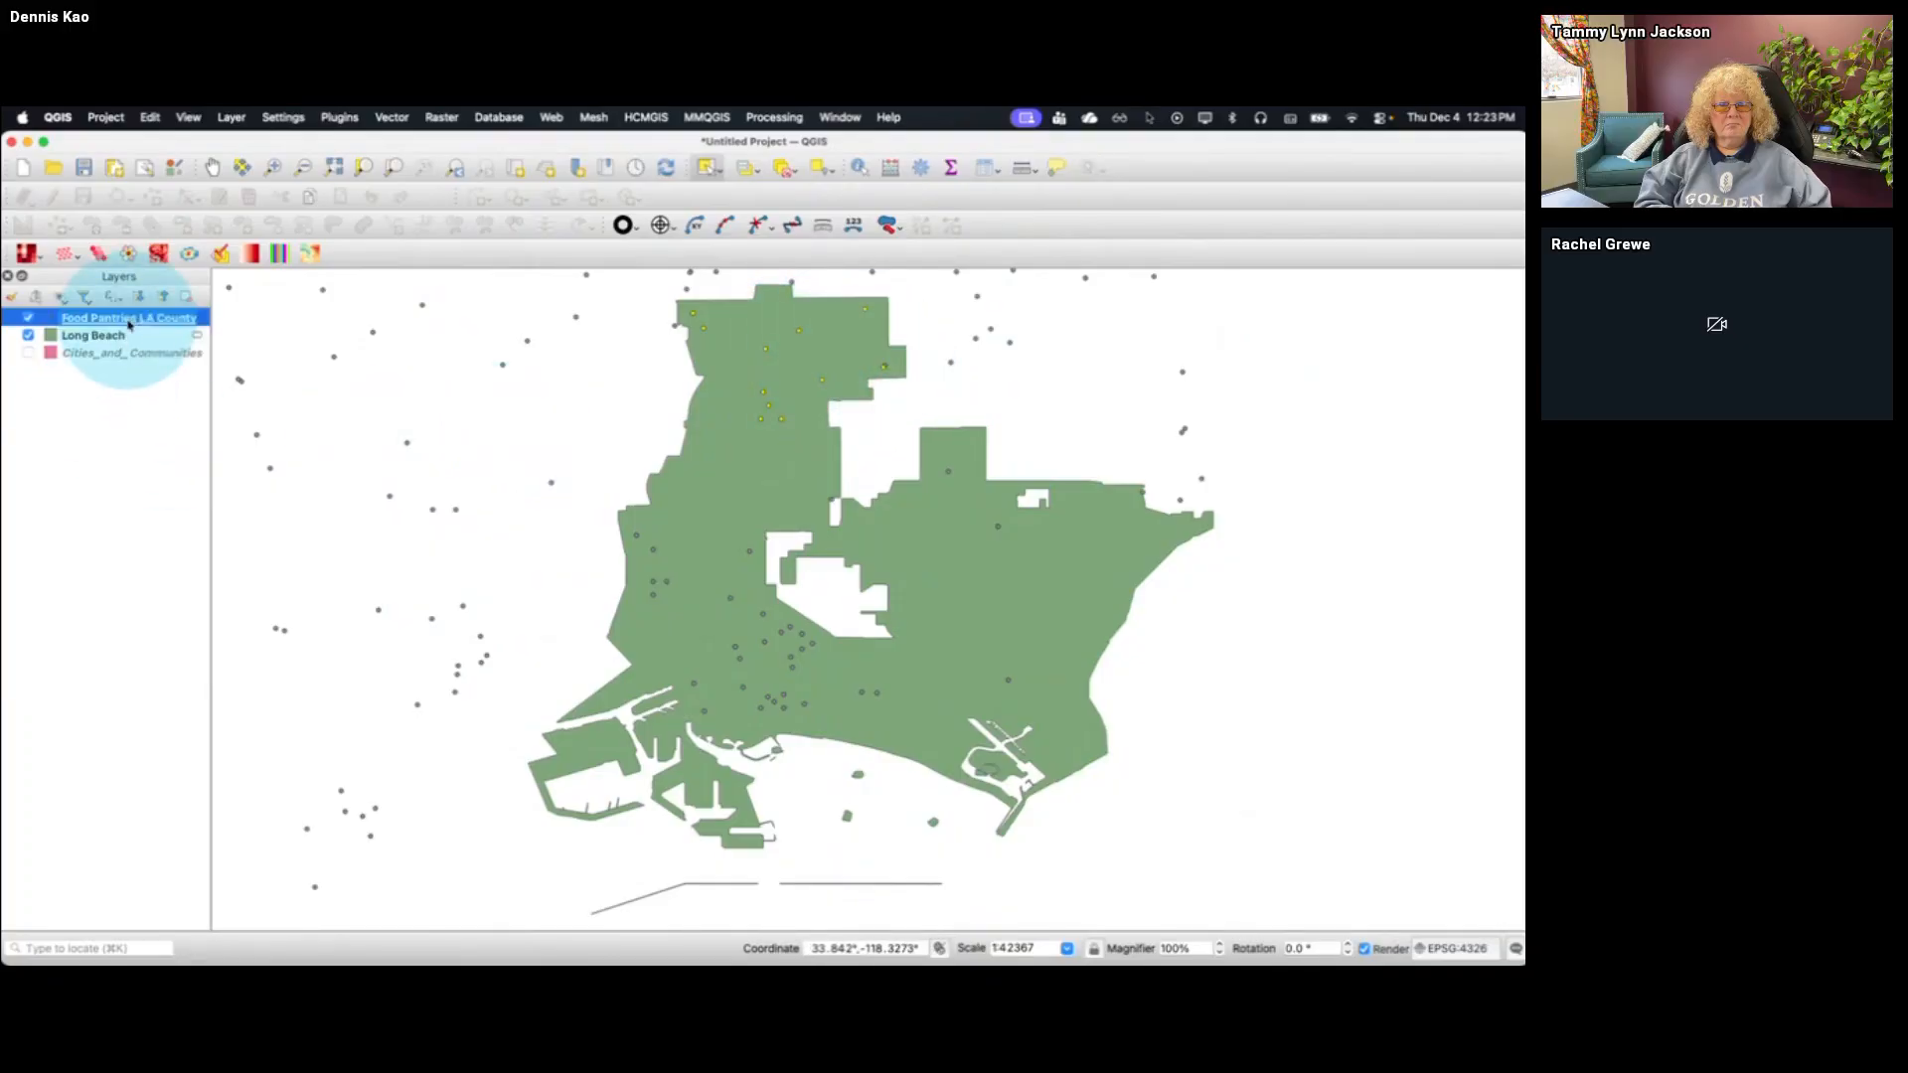
left_click(746, 171)
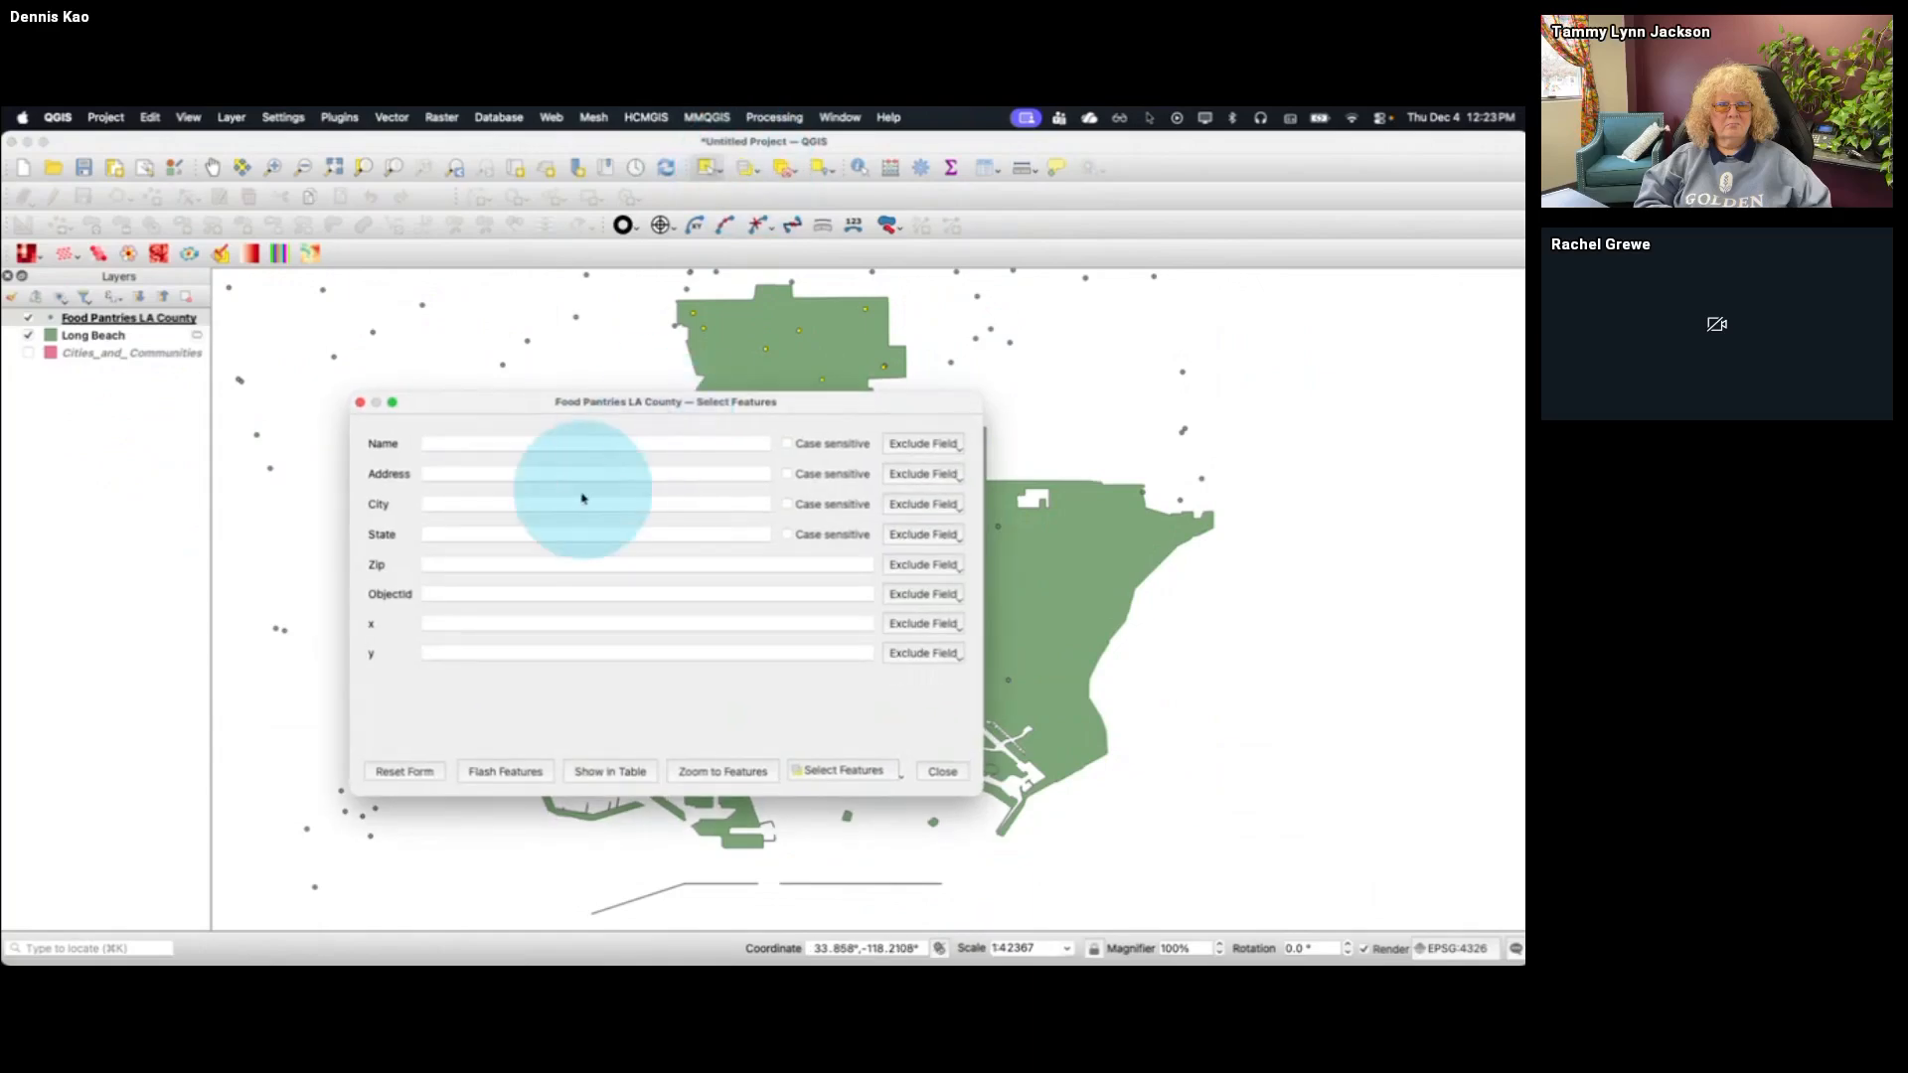
left_click(481, 505)
type("Long Beach")
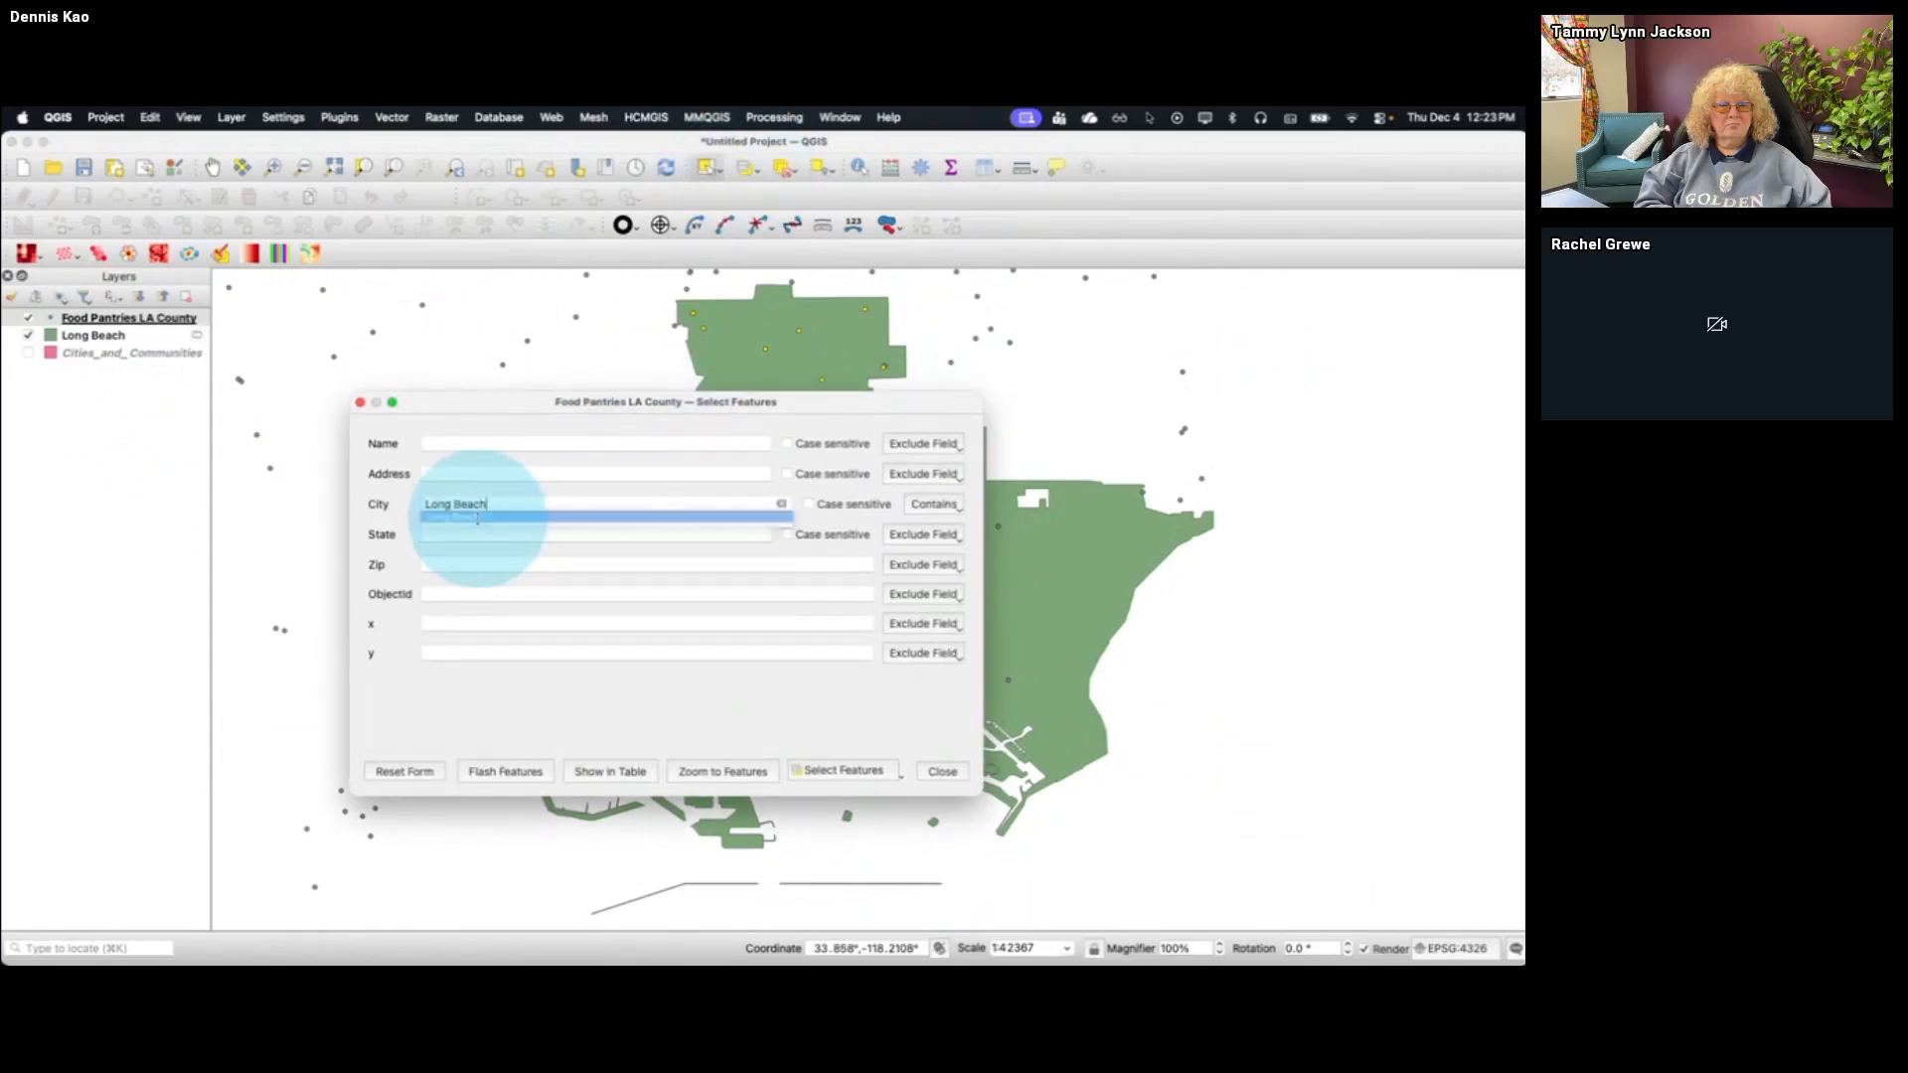
left_click(478, 518)
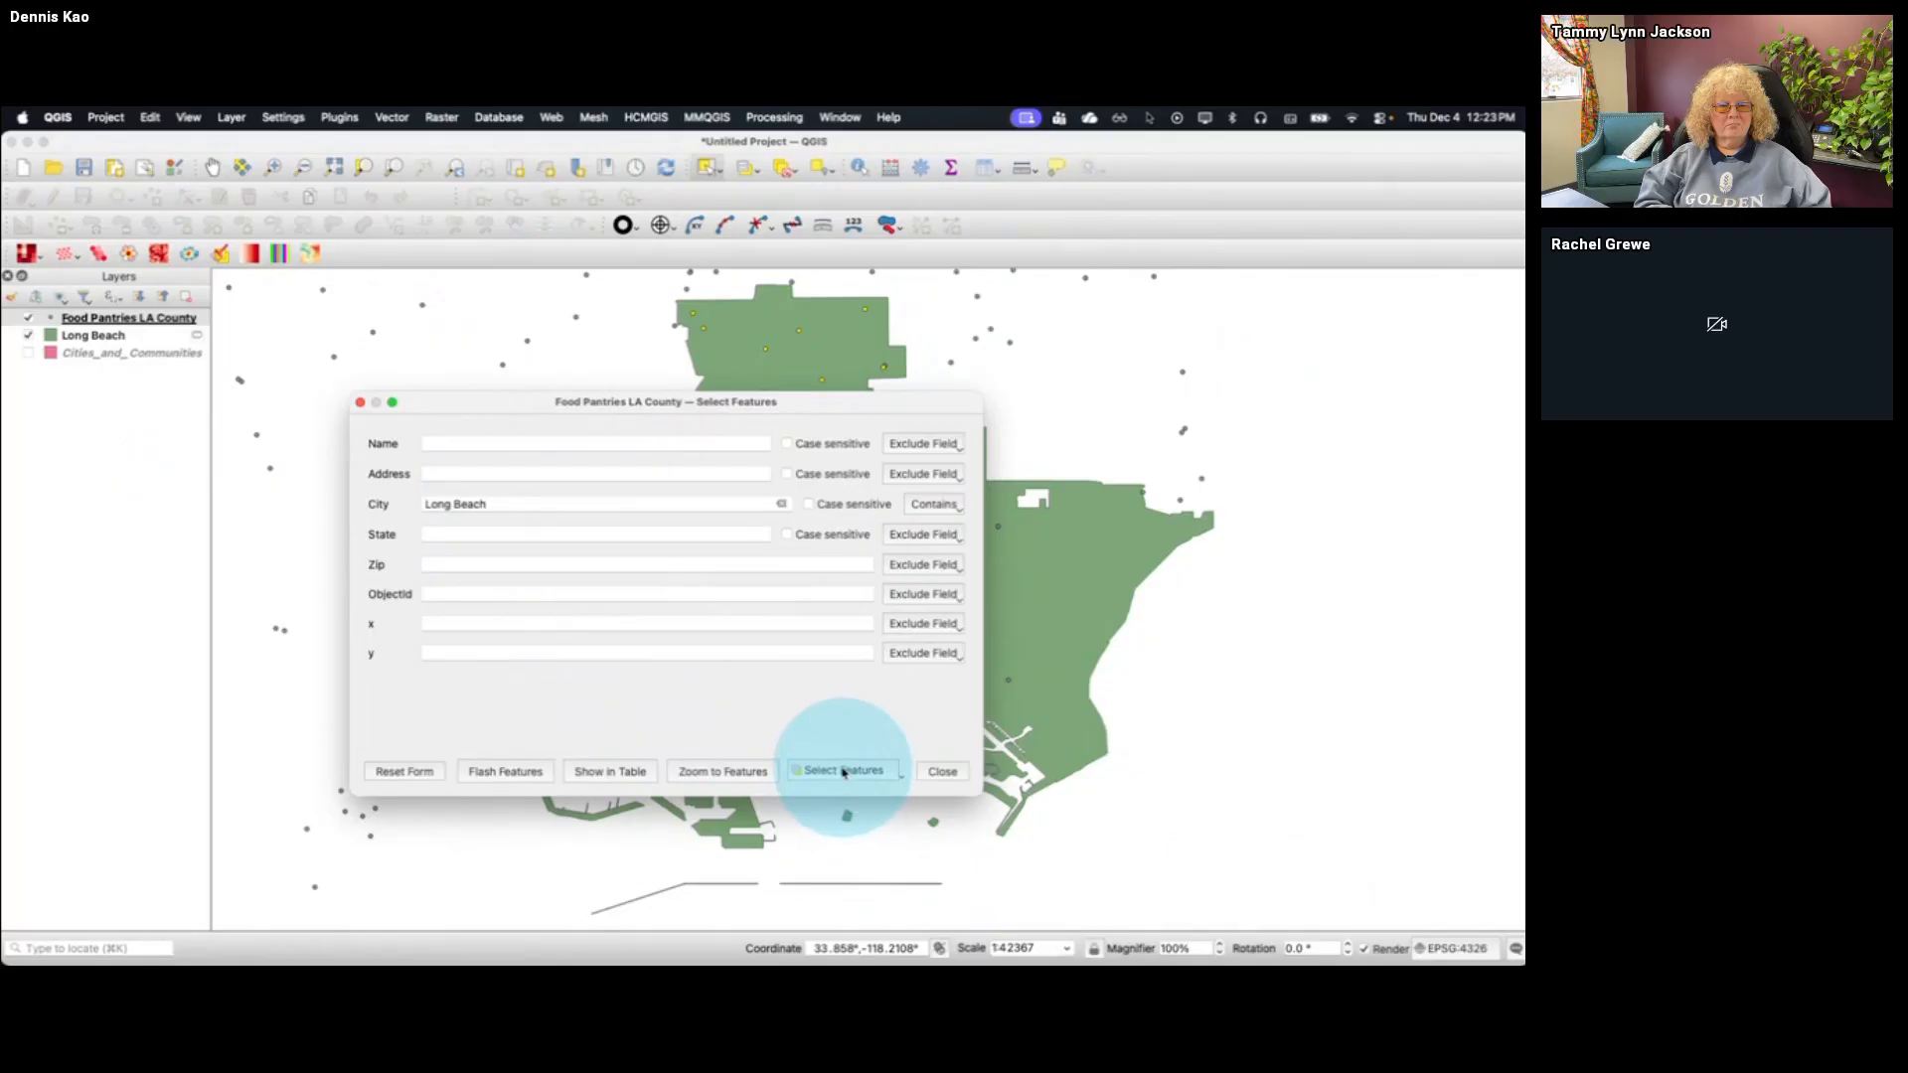
left_click(842, 771)
left_click(940, 771)
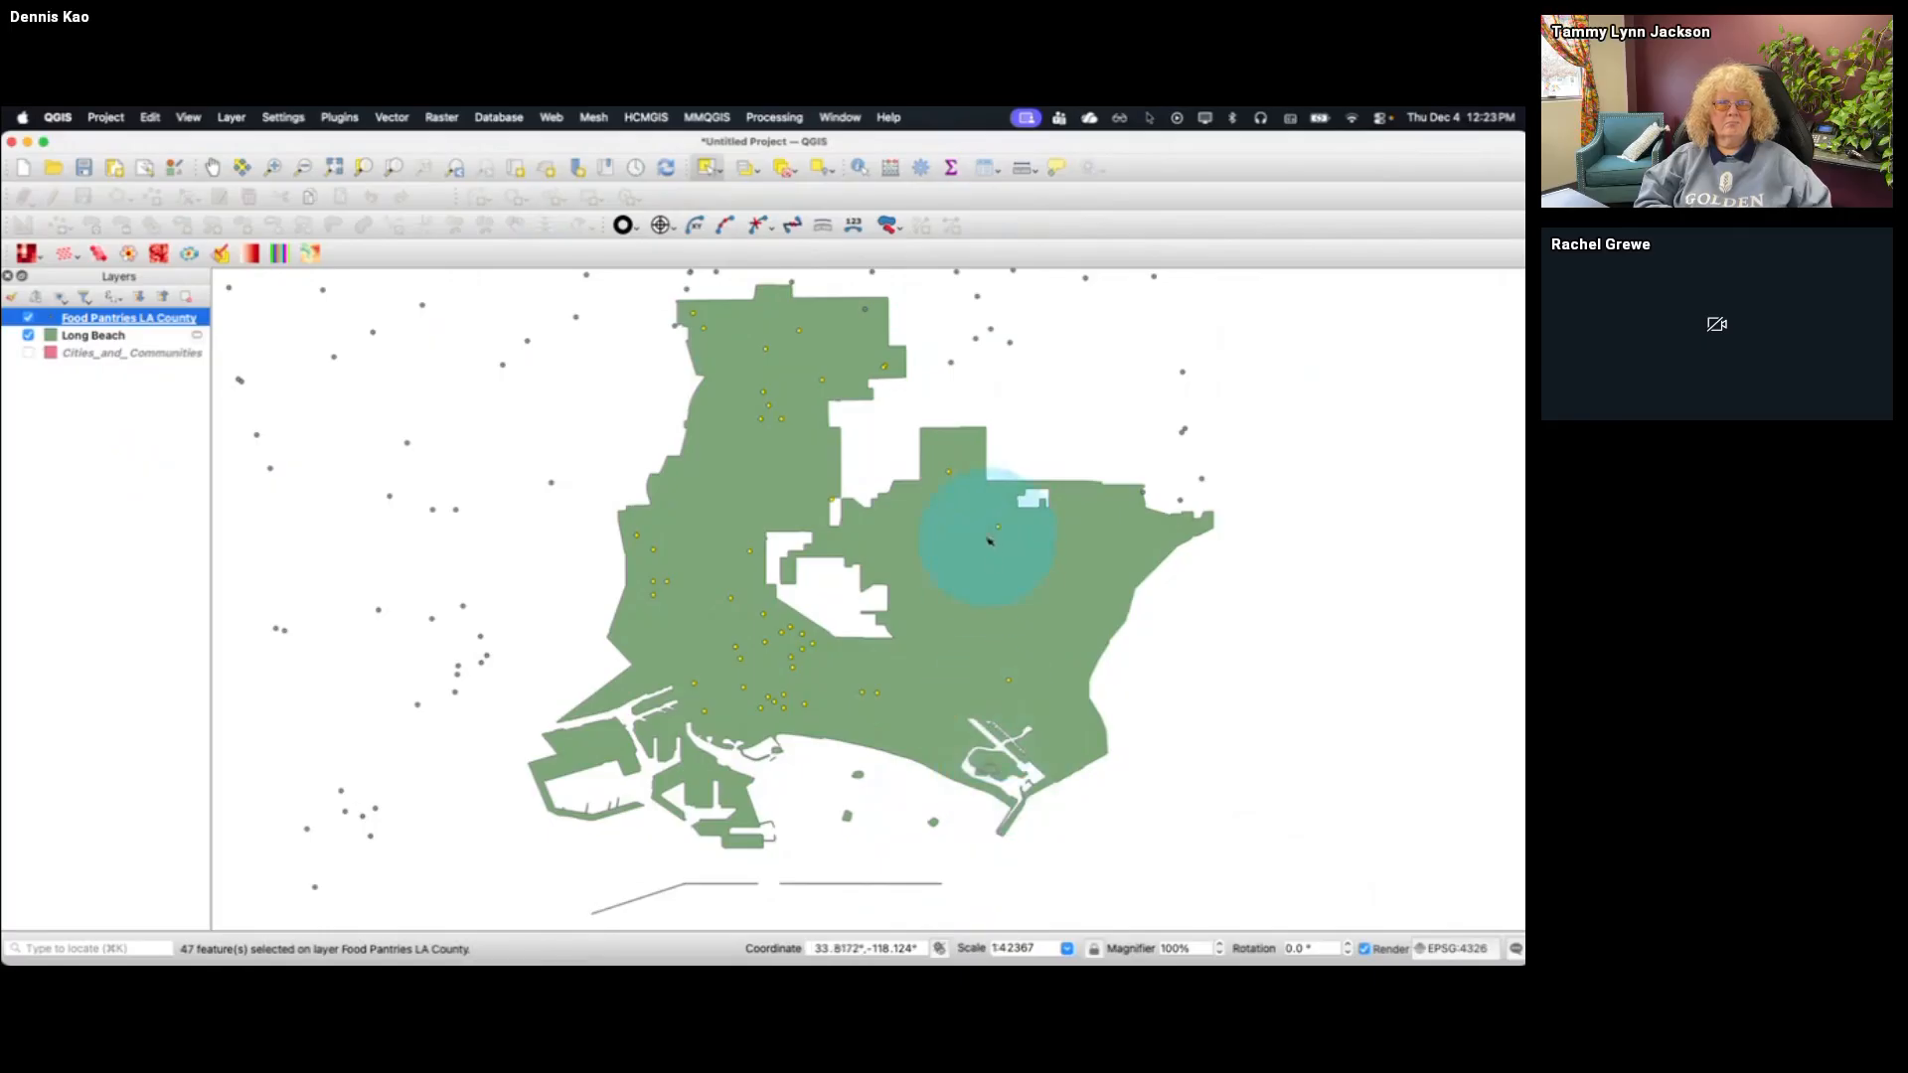
Add the Food Pantries LA County features whose City contains Carson to the current selection
left_click(745, 164)
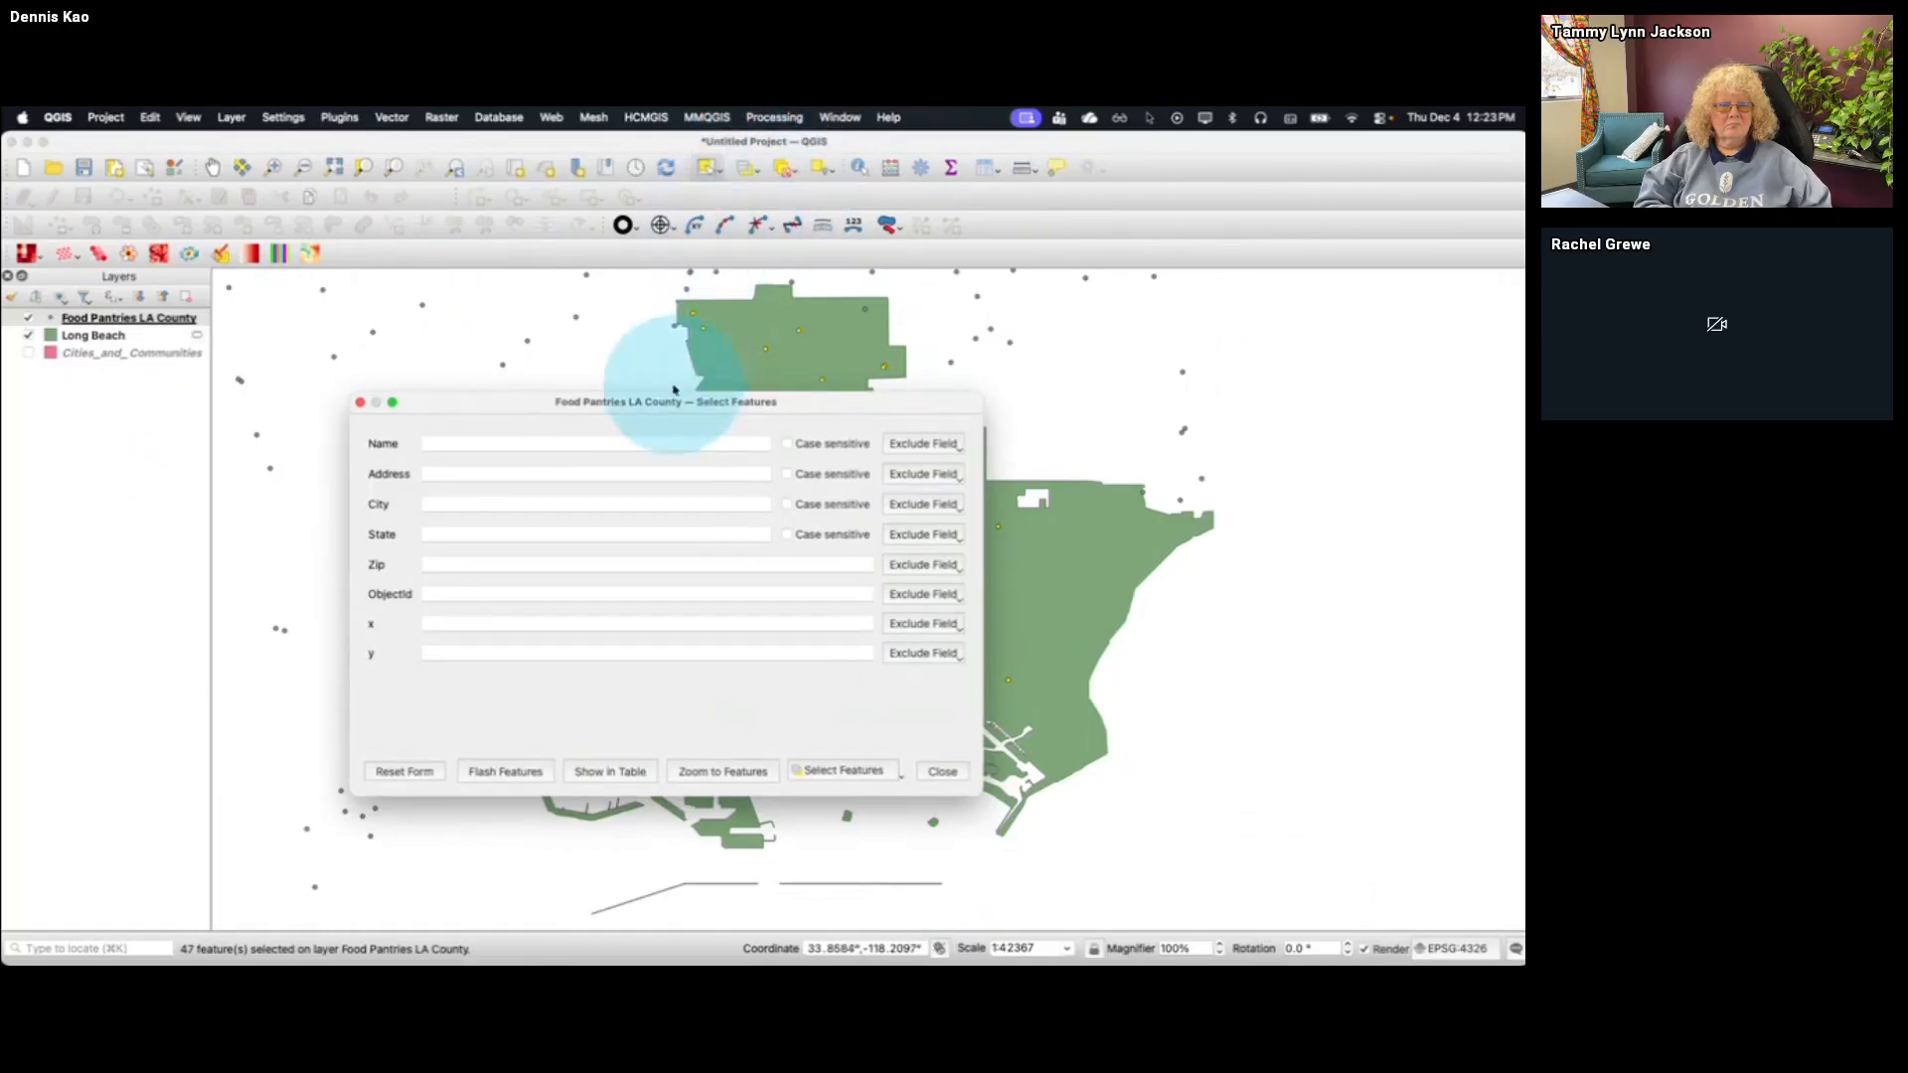
left_click_drag(684, 401, 679, 349)
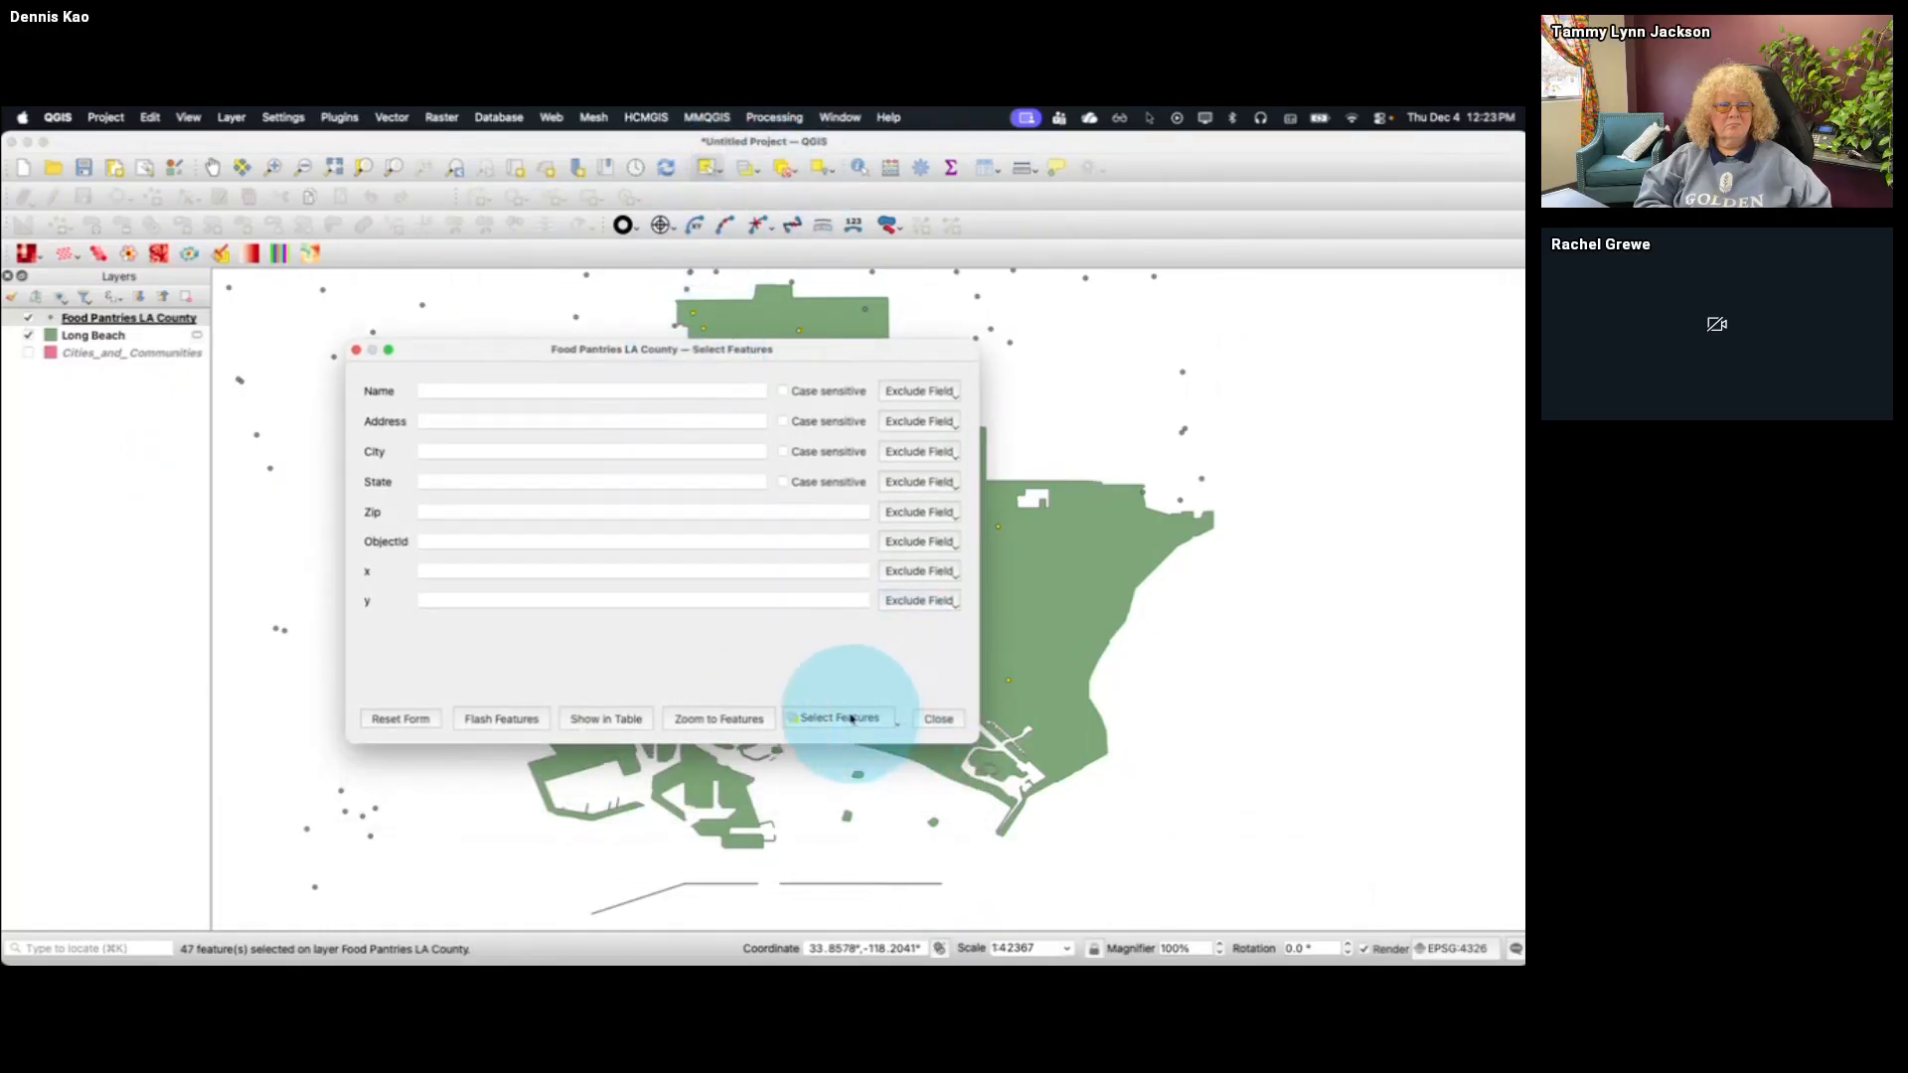
left_click(898, 726)
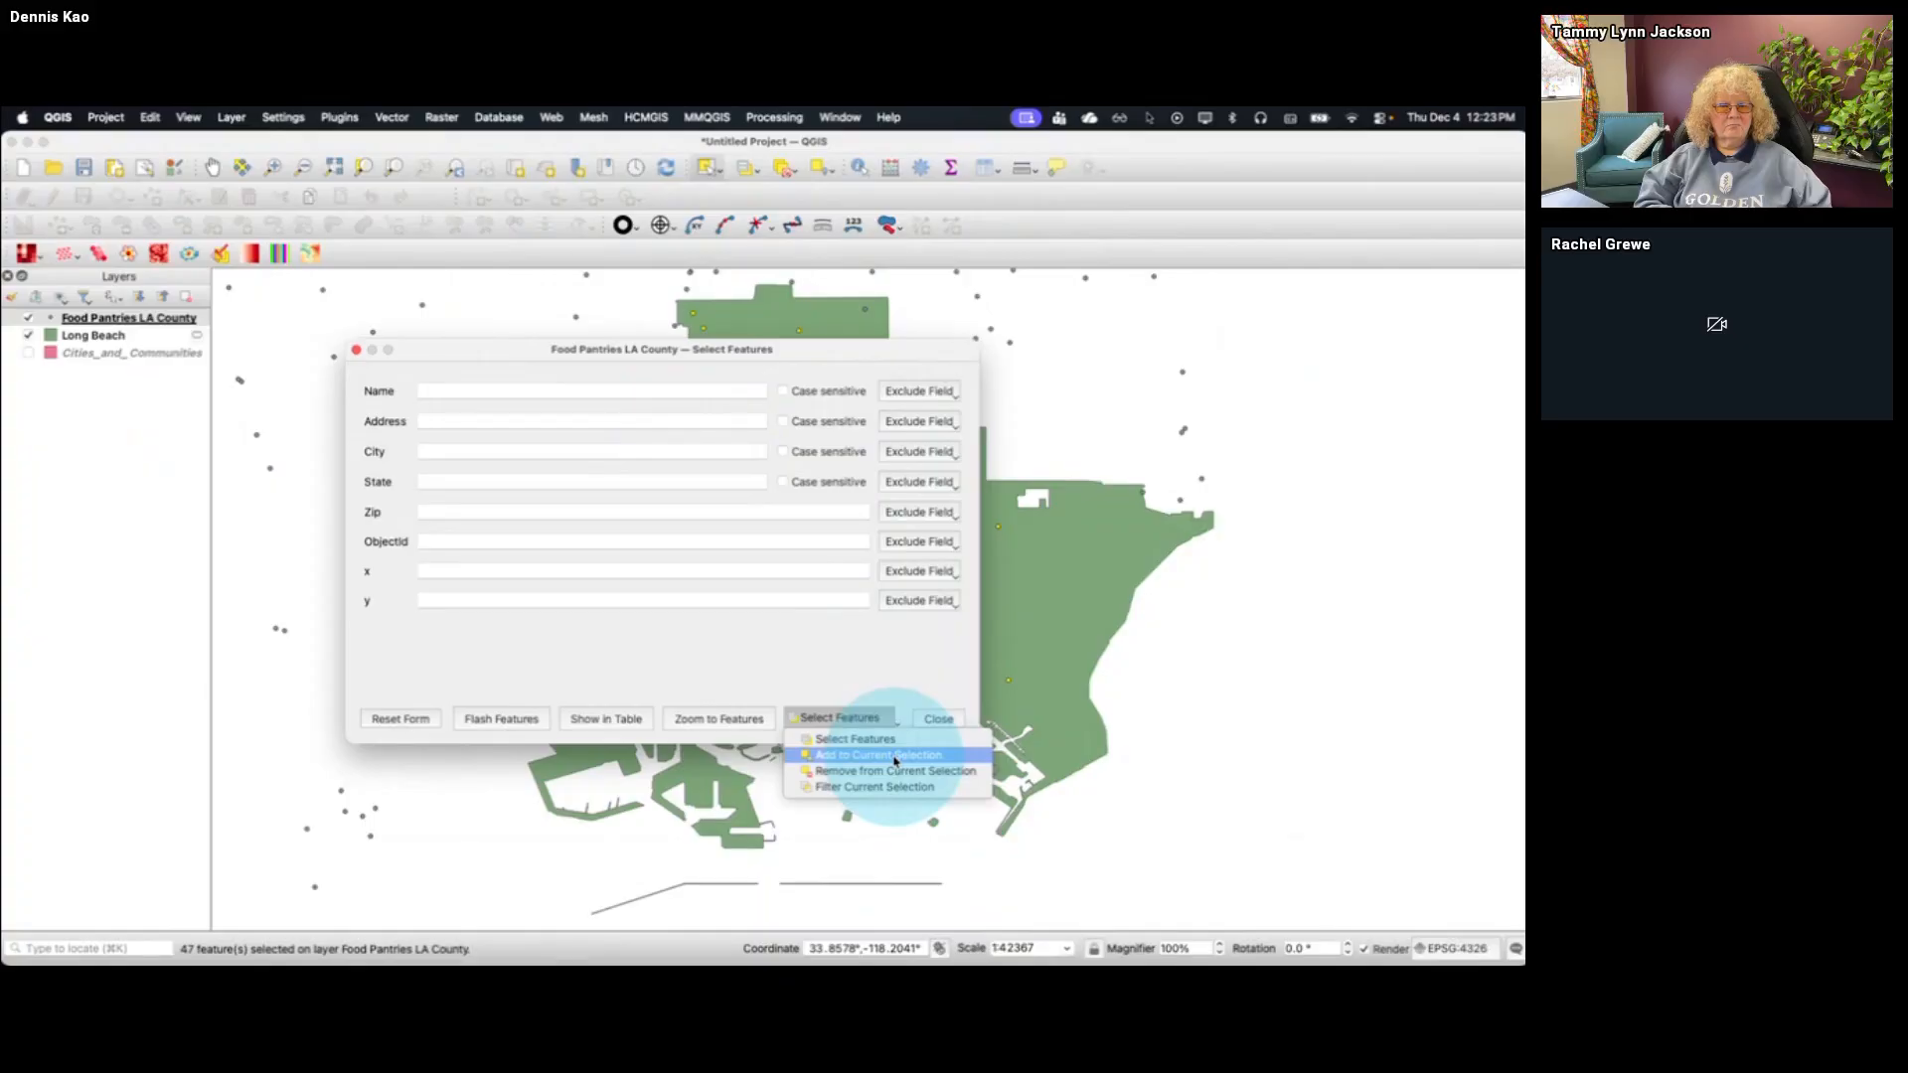
left_click(583, 449)
left_click(564, 452)
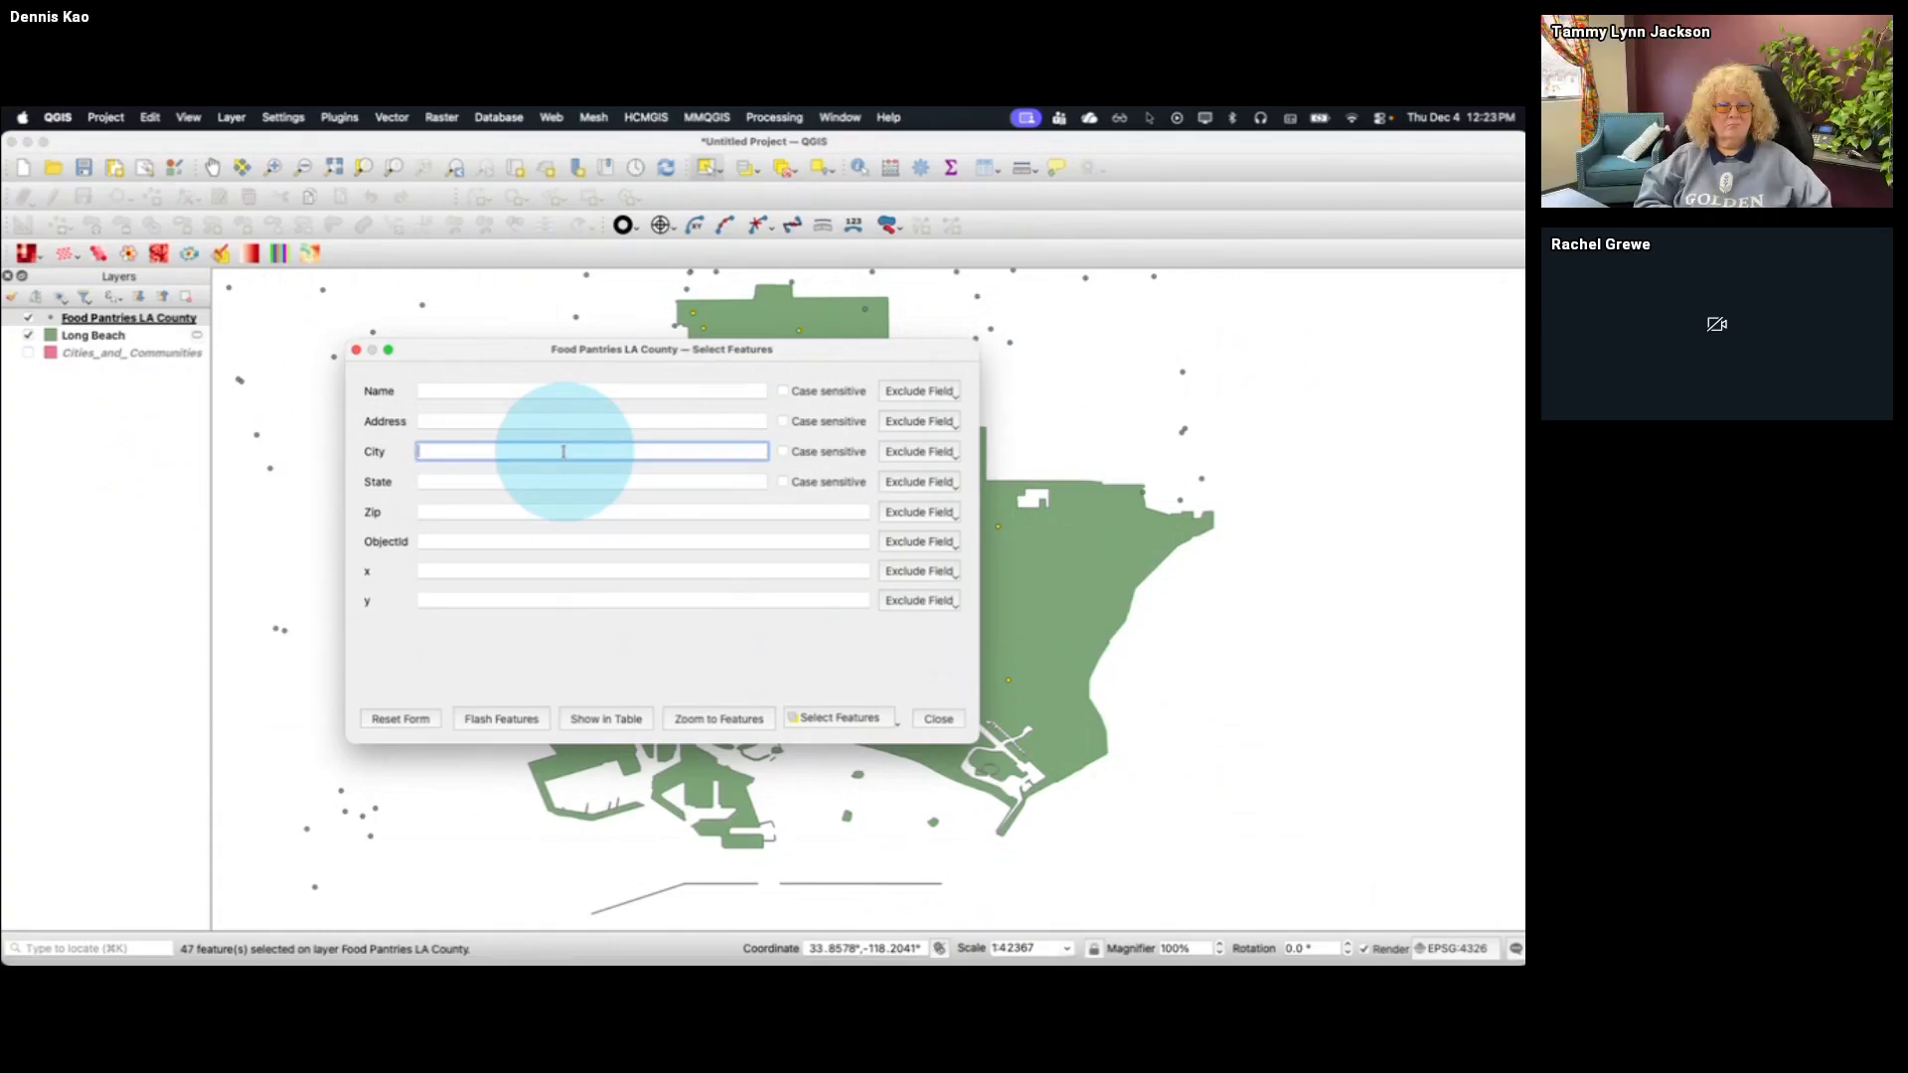
type("Carson")
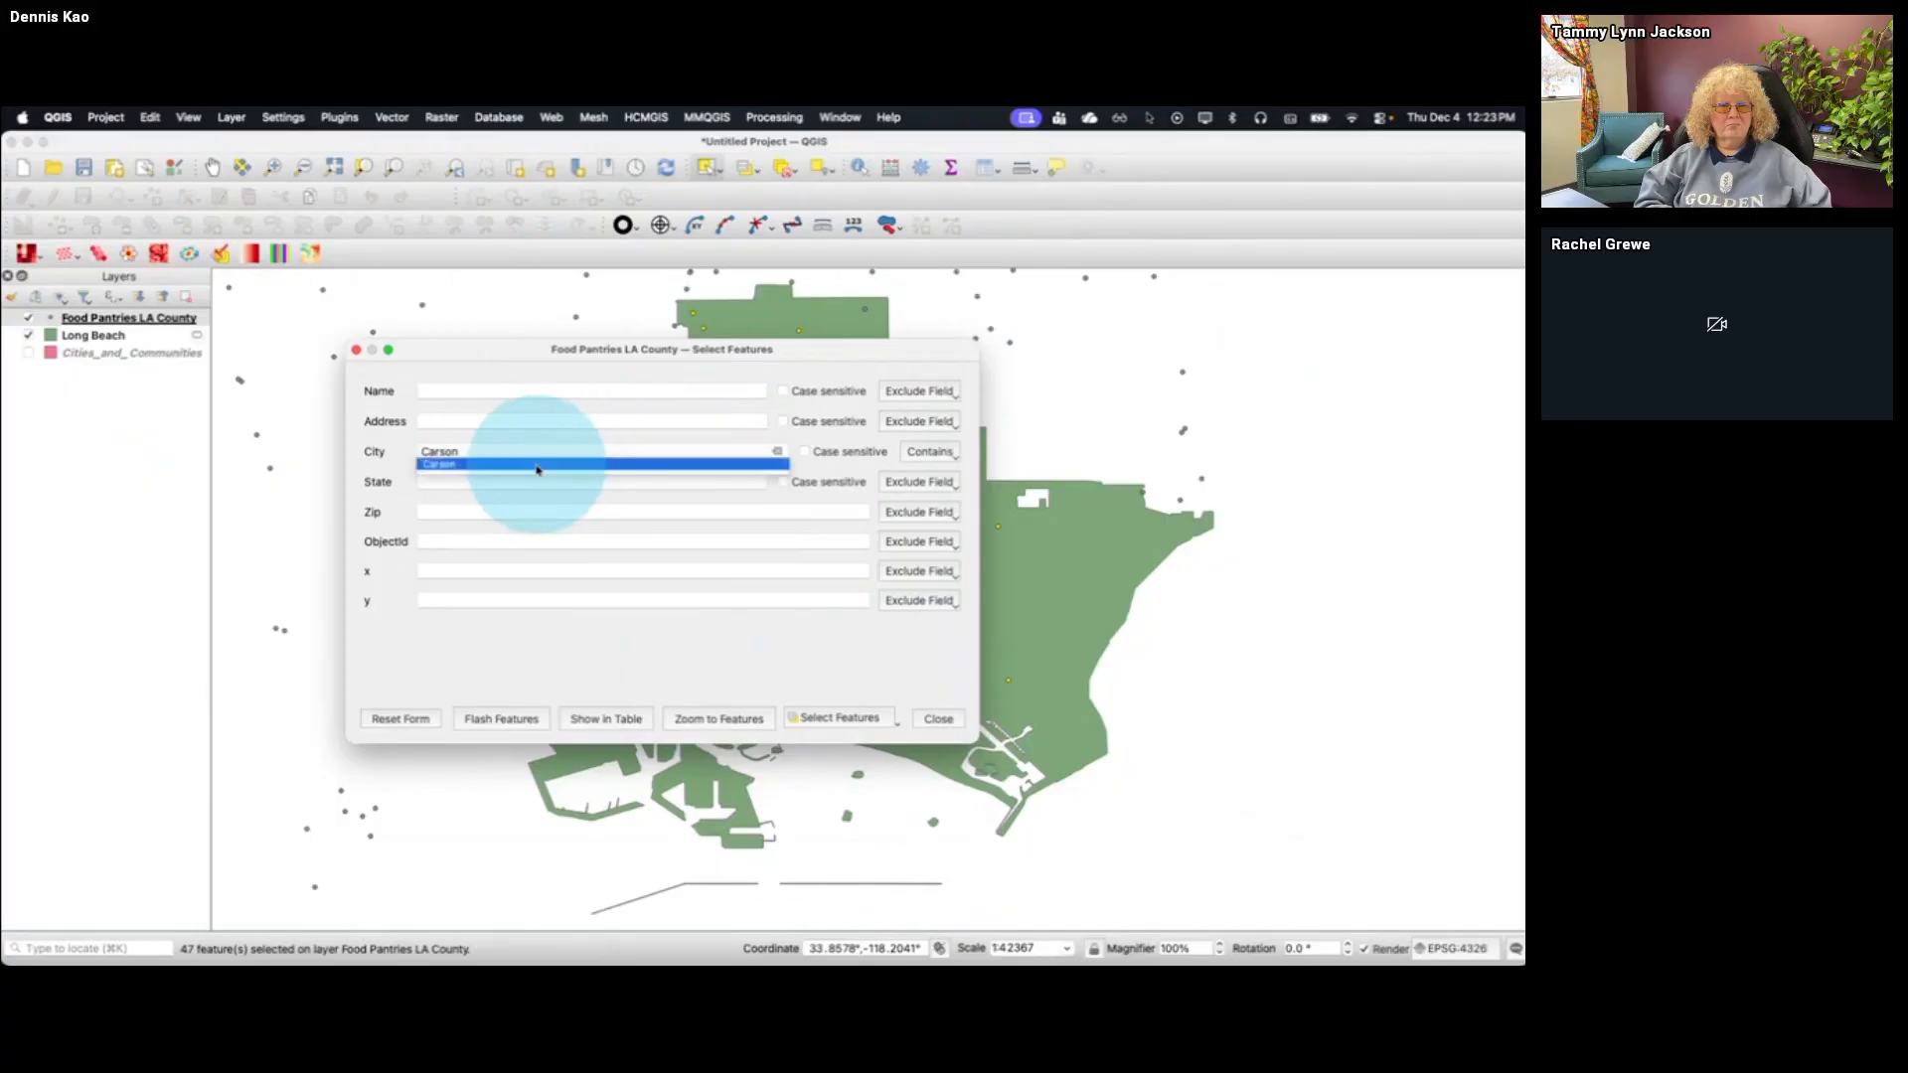
left_click(536, 462)
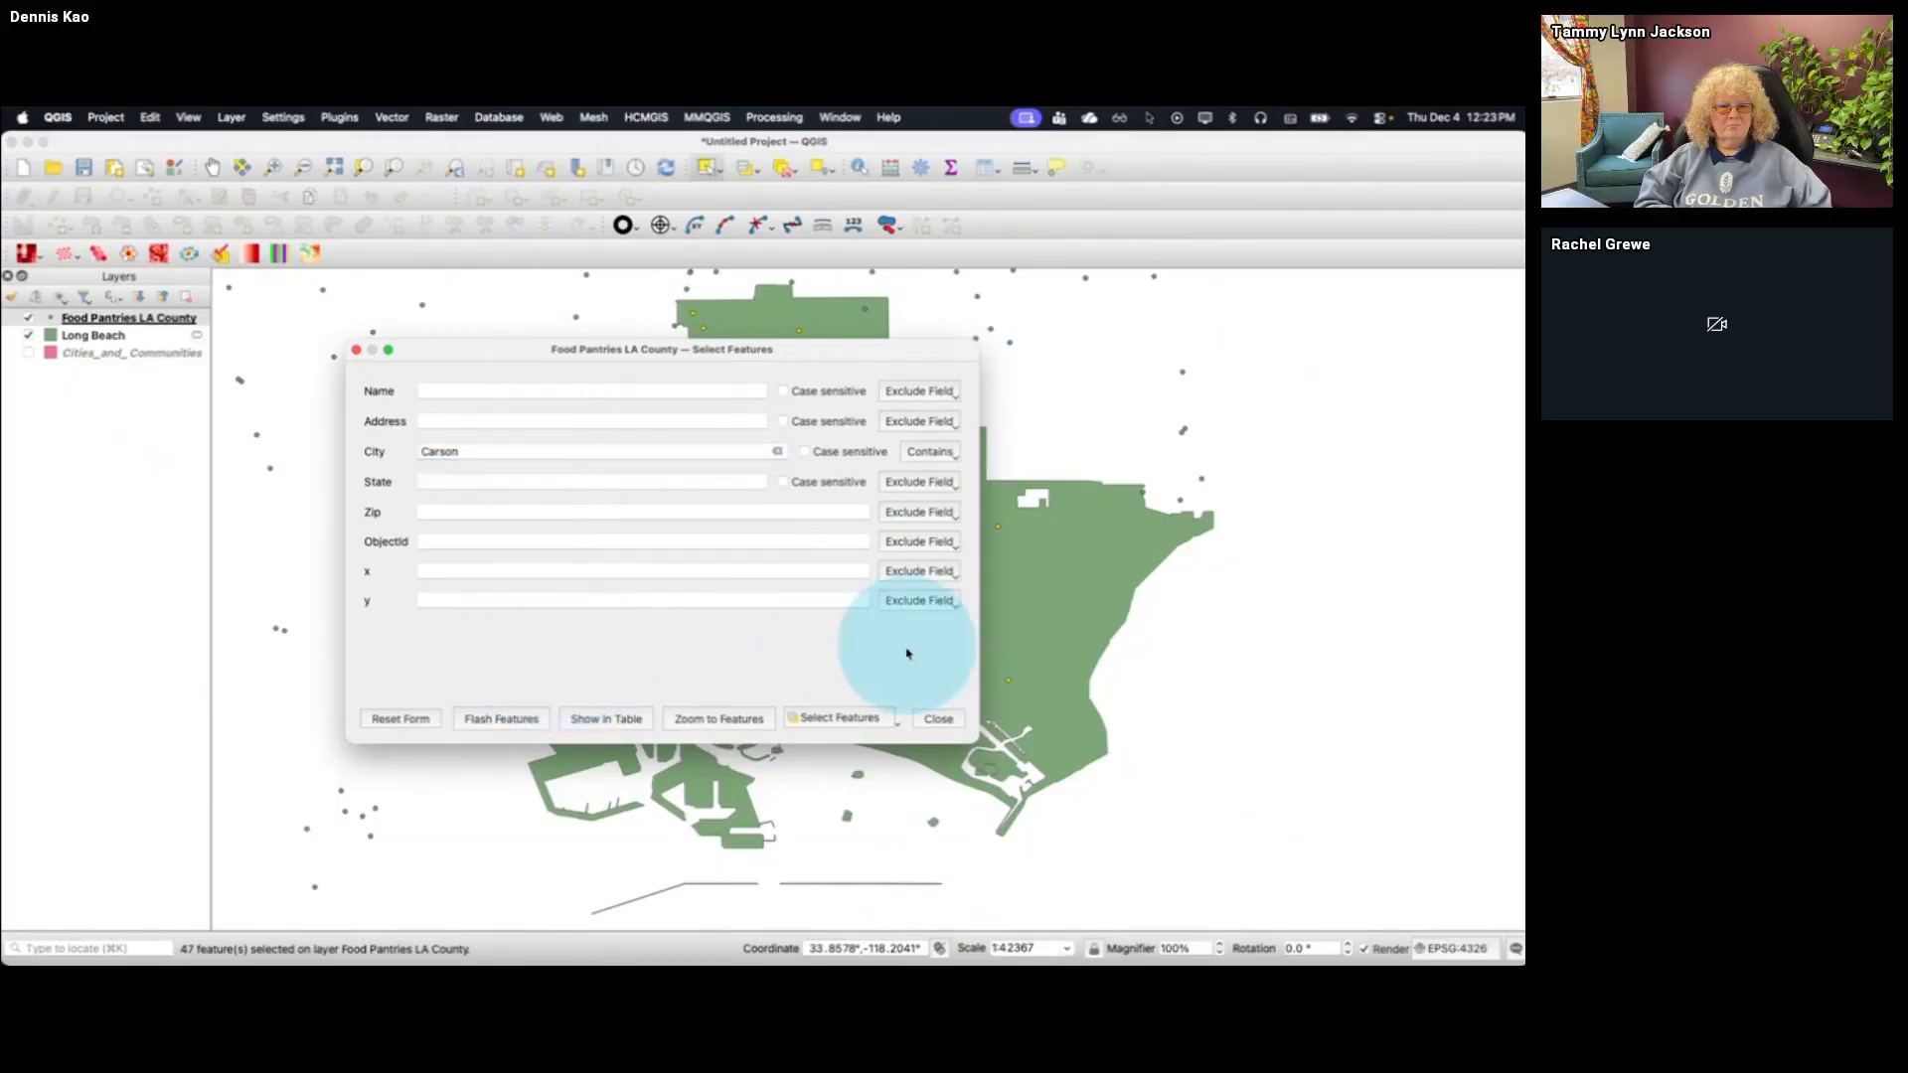
left_click(898, 724)
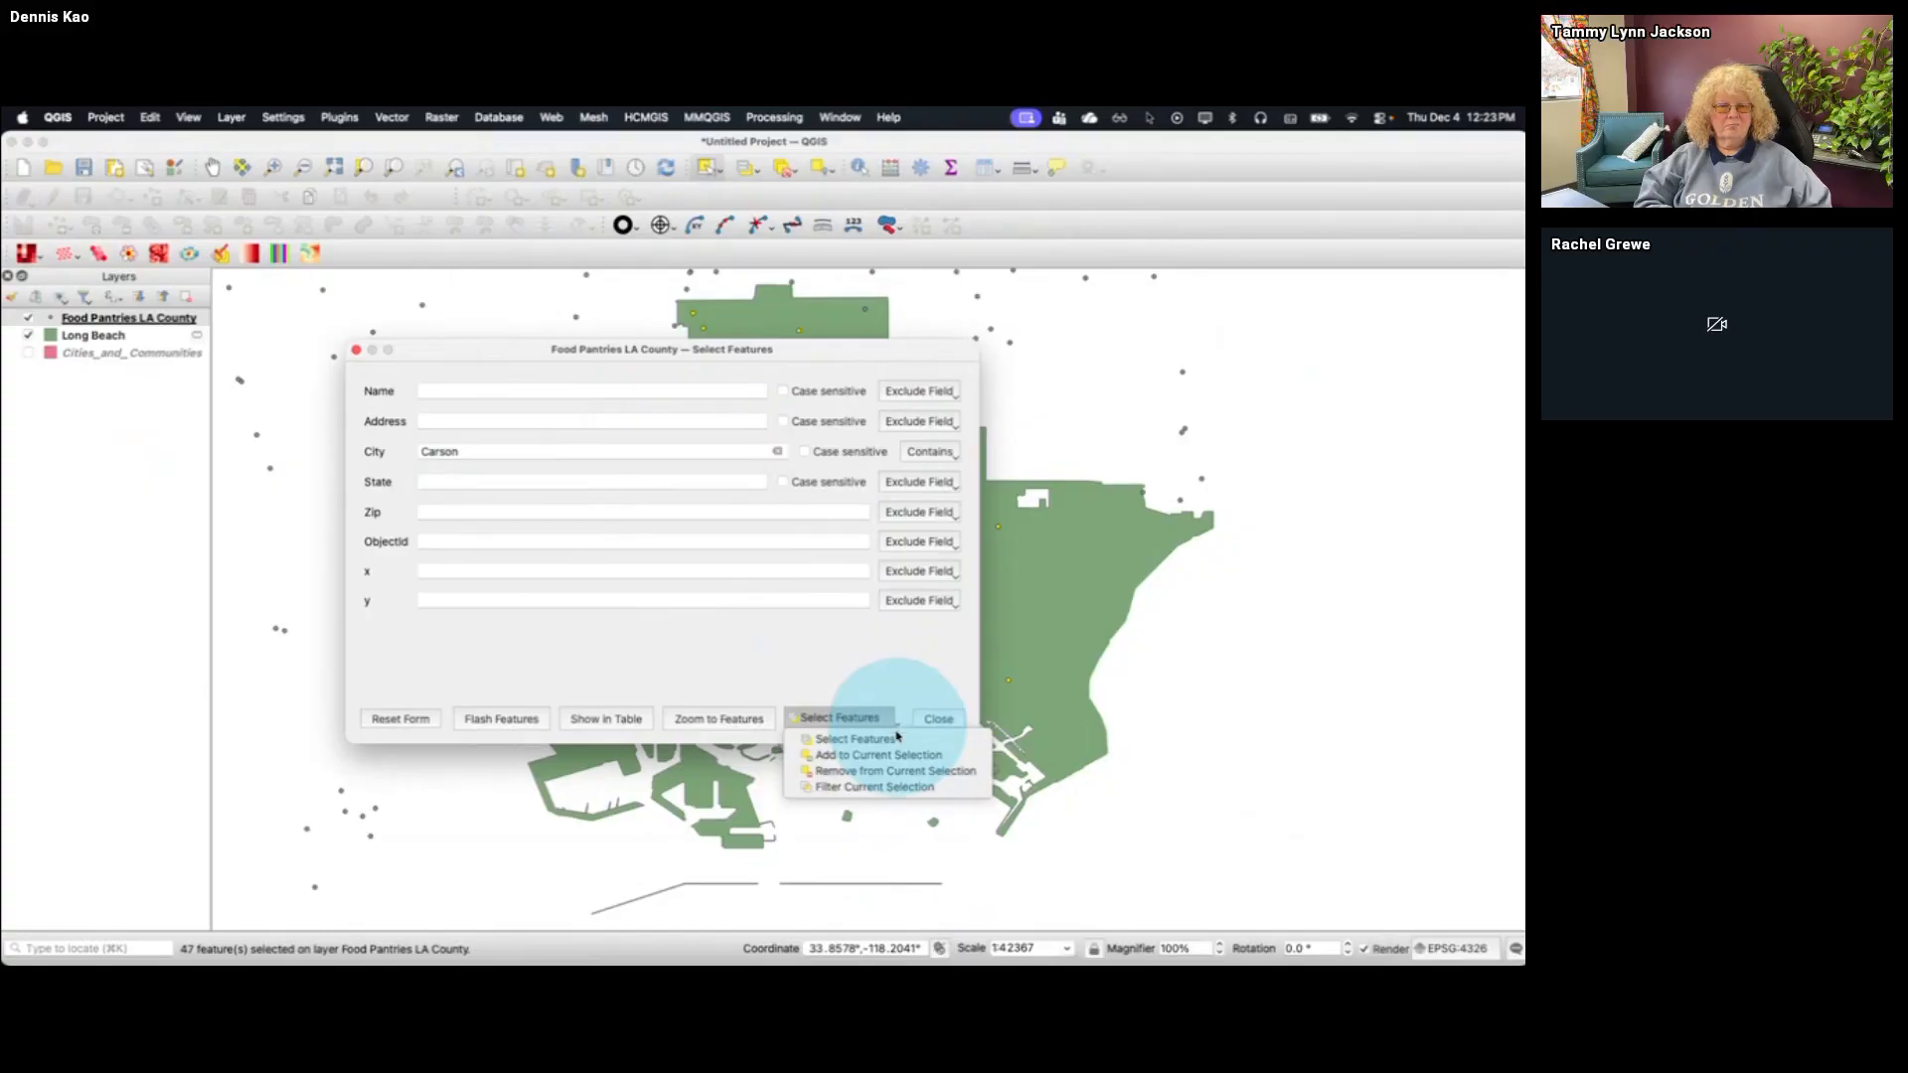
left_click(891, 757)
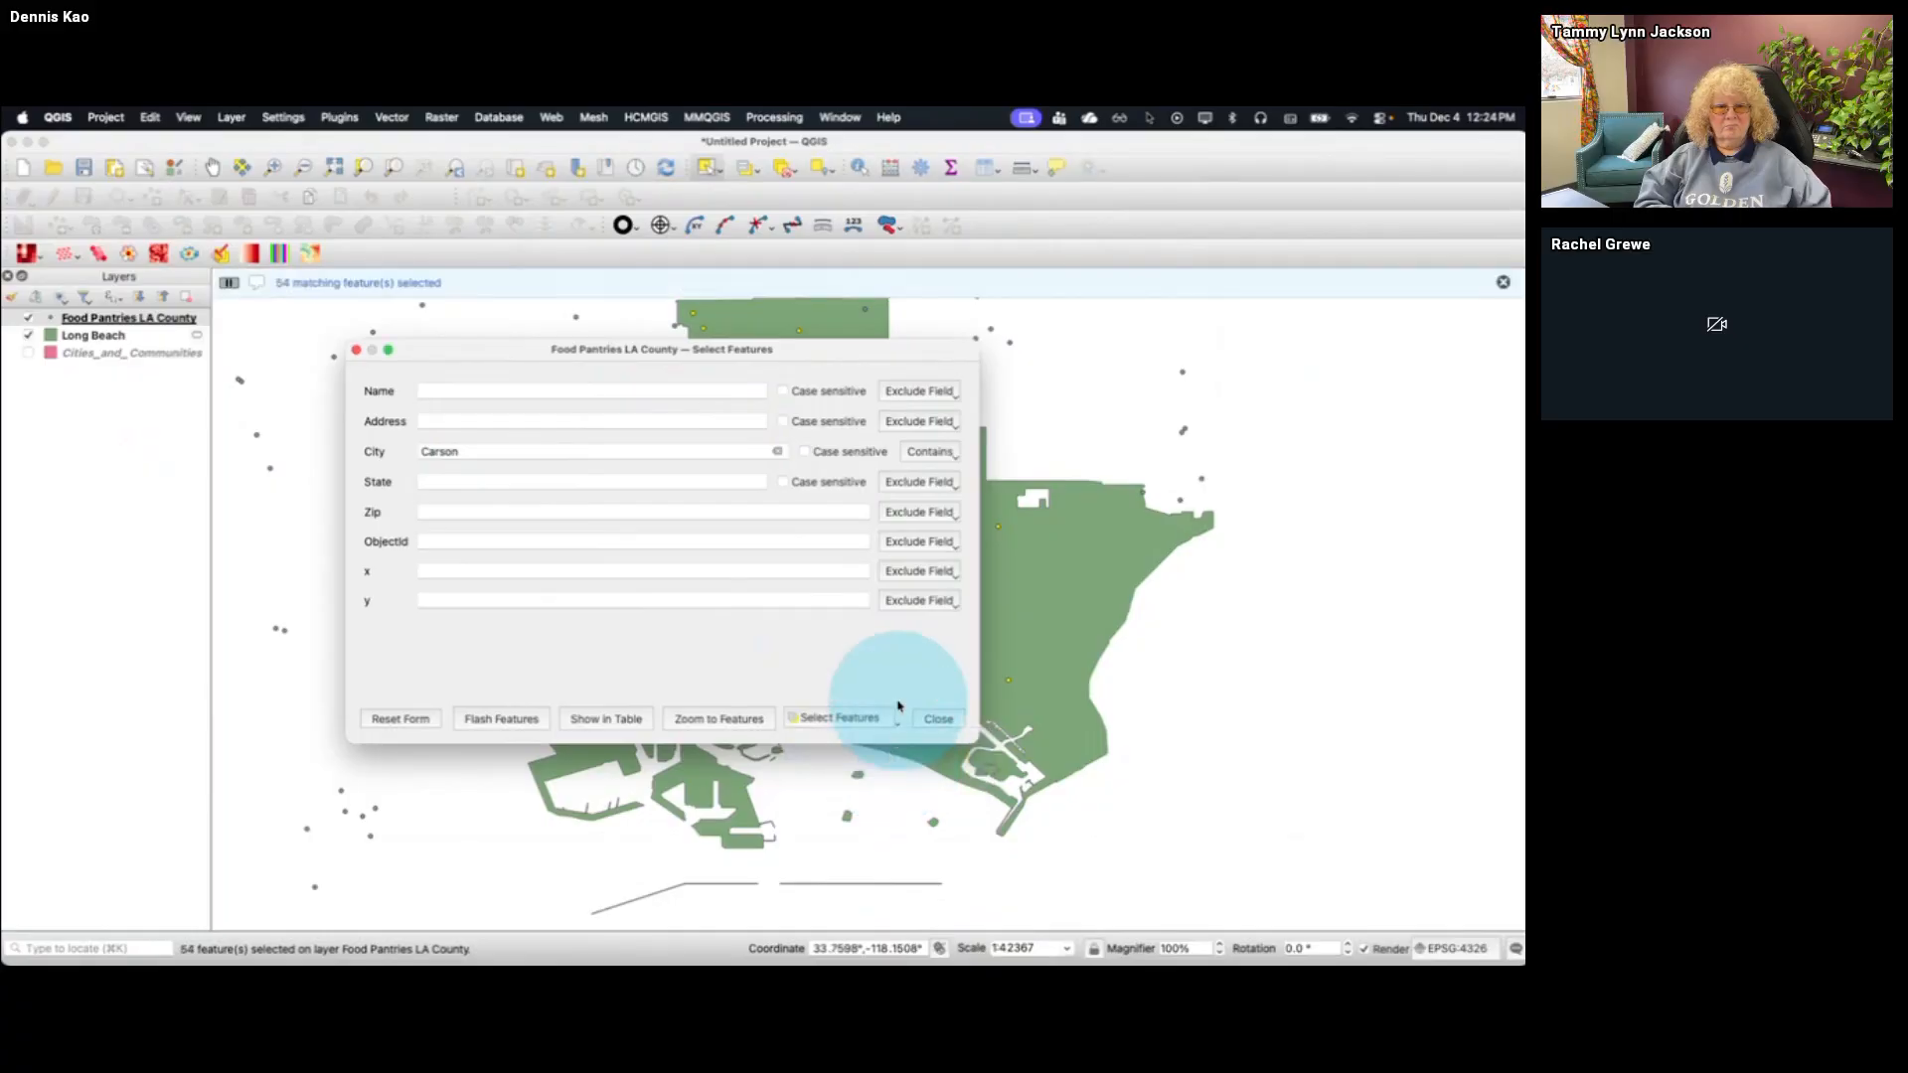
left_click(938, 724)
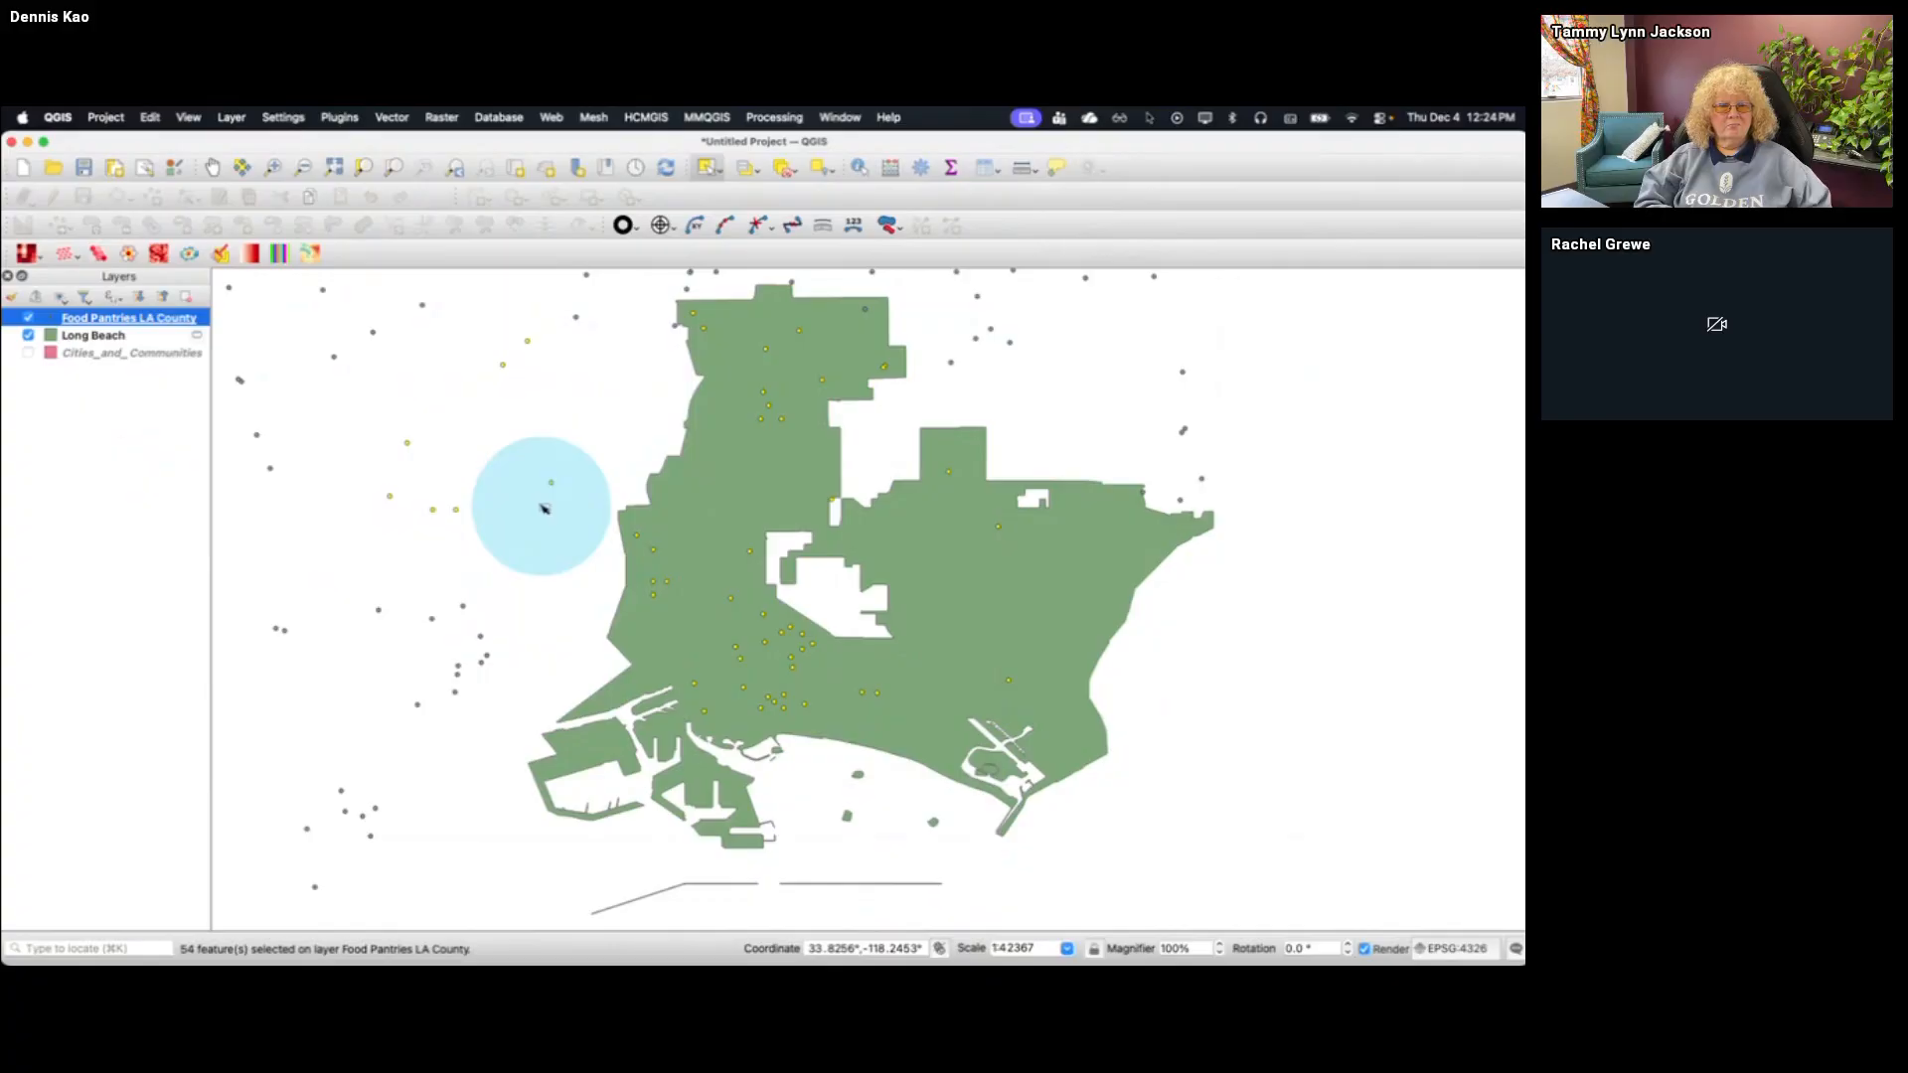
Clear the whole feature selection with the Food Pantries LA County layer active
left_click(144, 337)
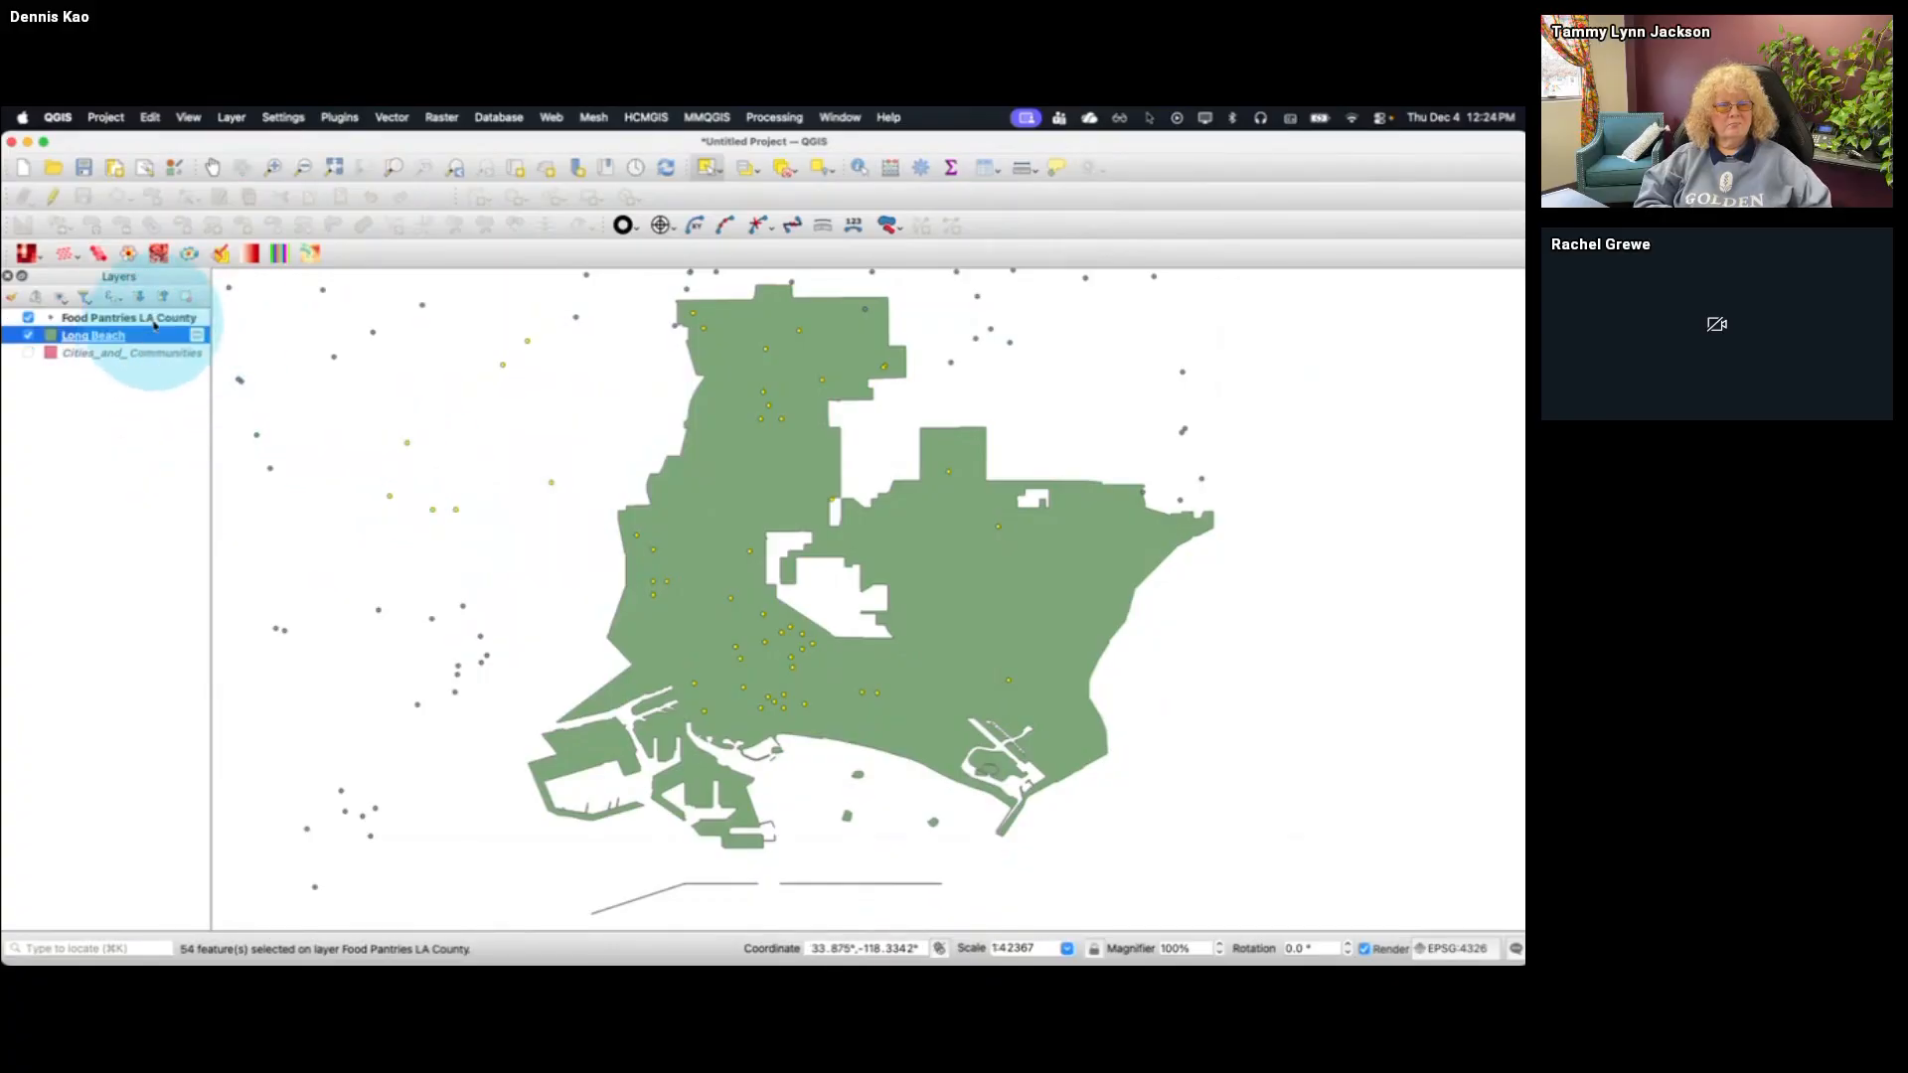
left_click(154, 320)
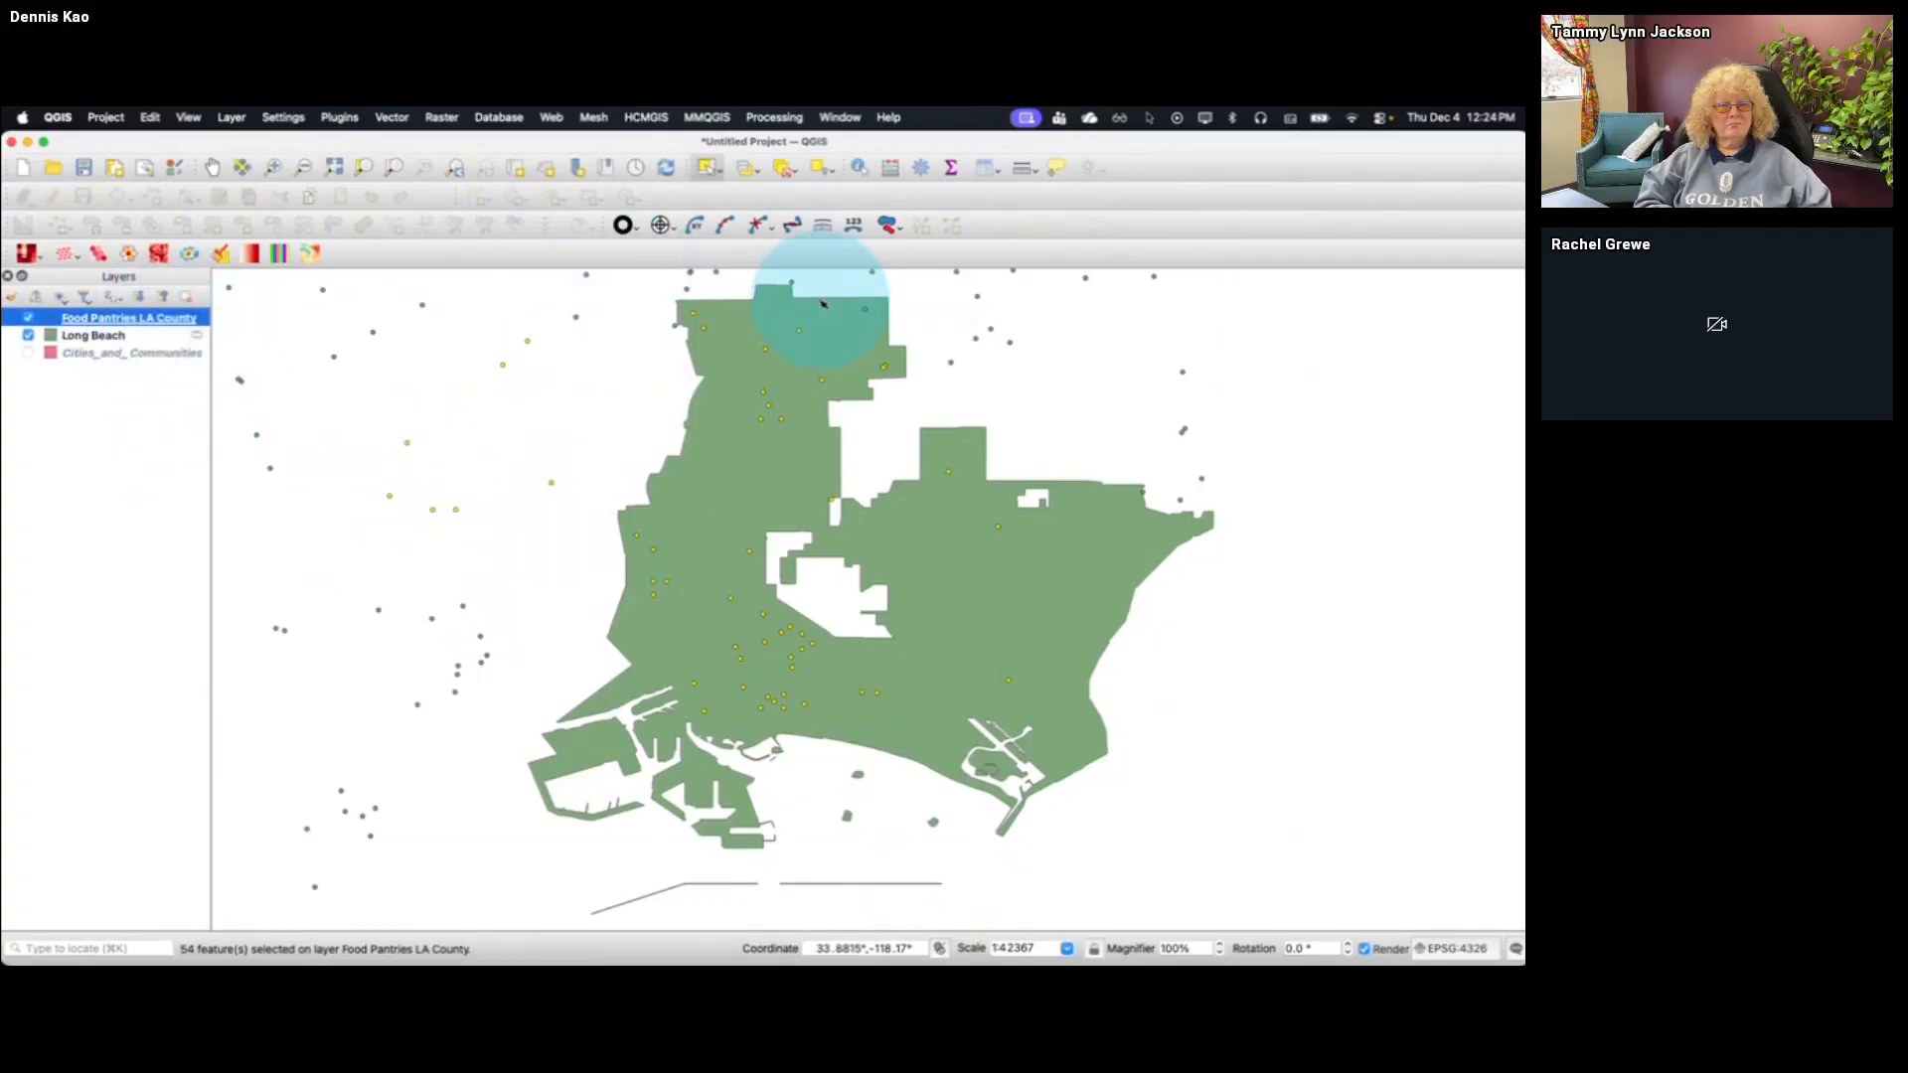
left_click(784, 169)
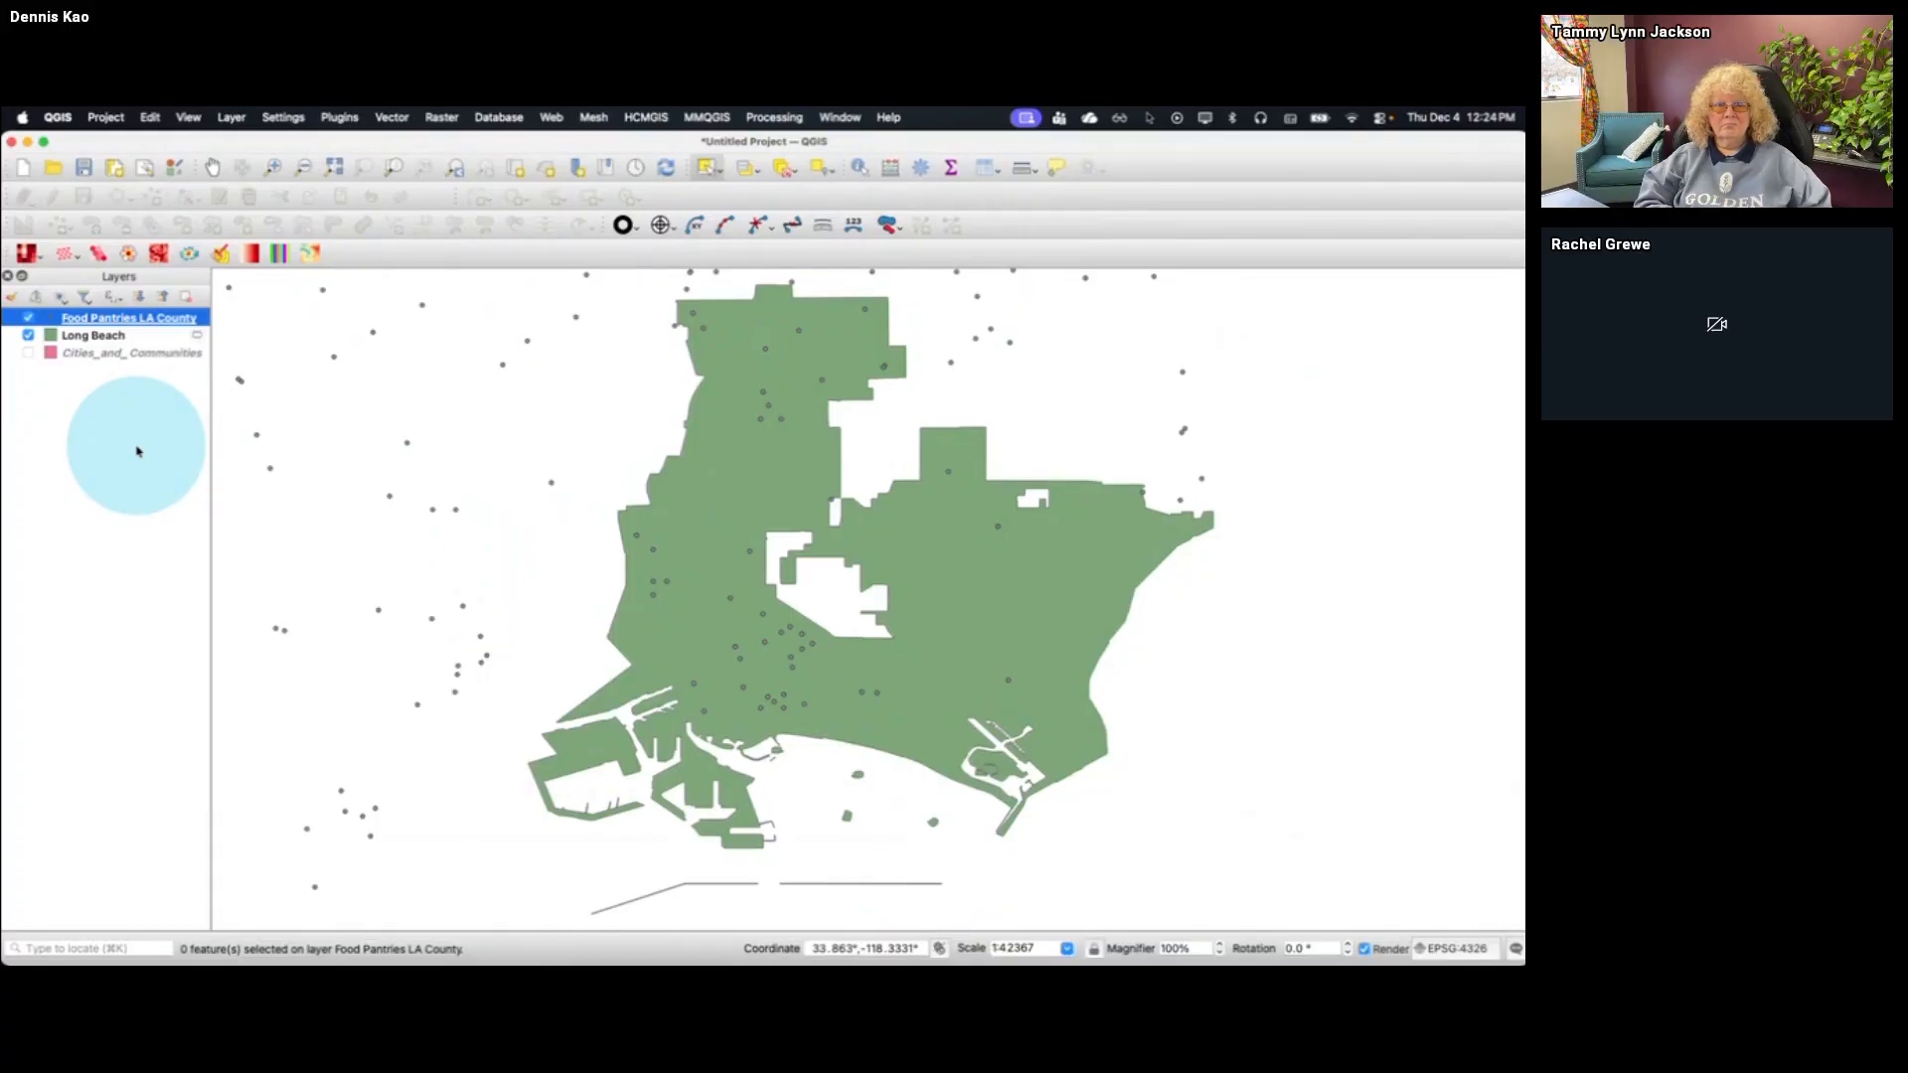
Run Select by Location to select Food Pantries LA County features that intersect the Long Beach layer, creating a new selection
left_click(388, 118)
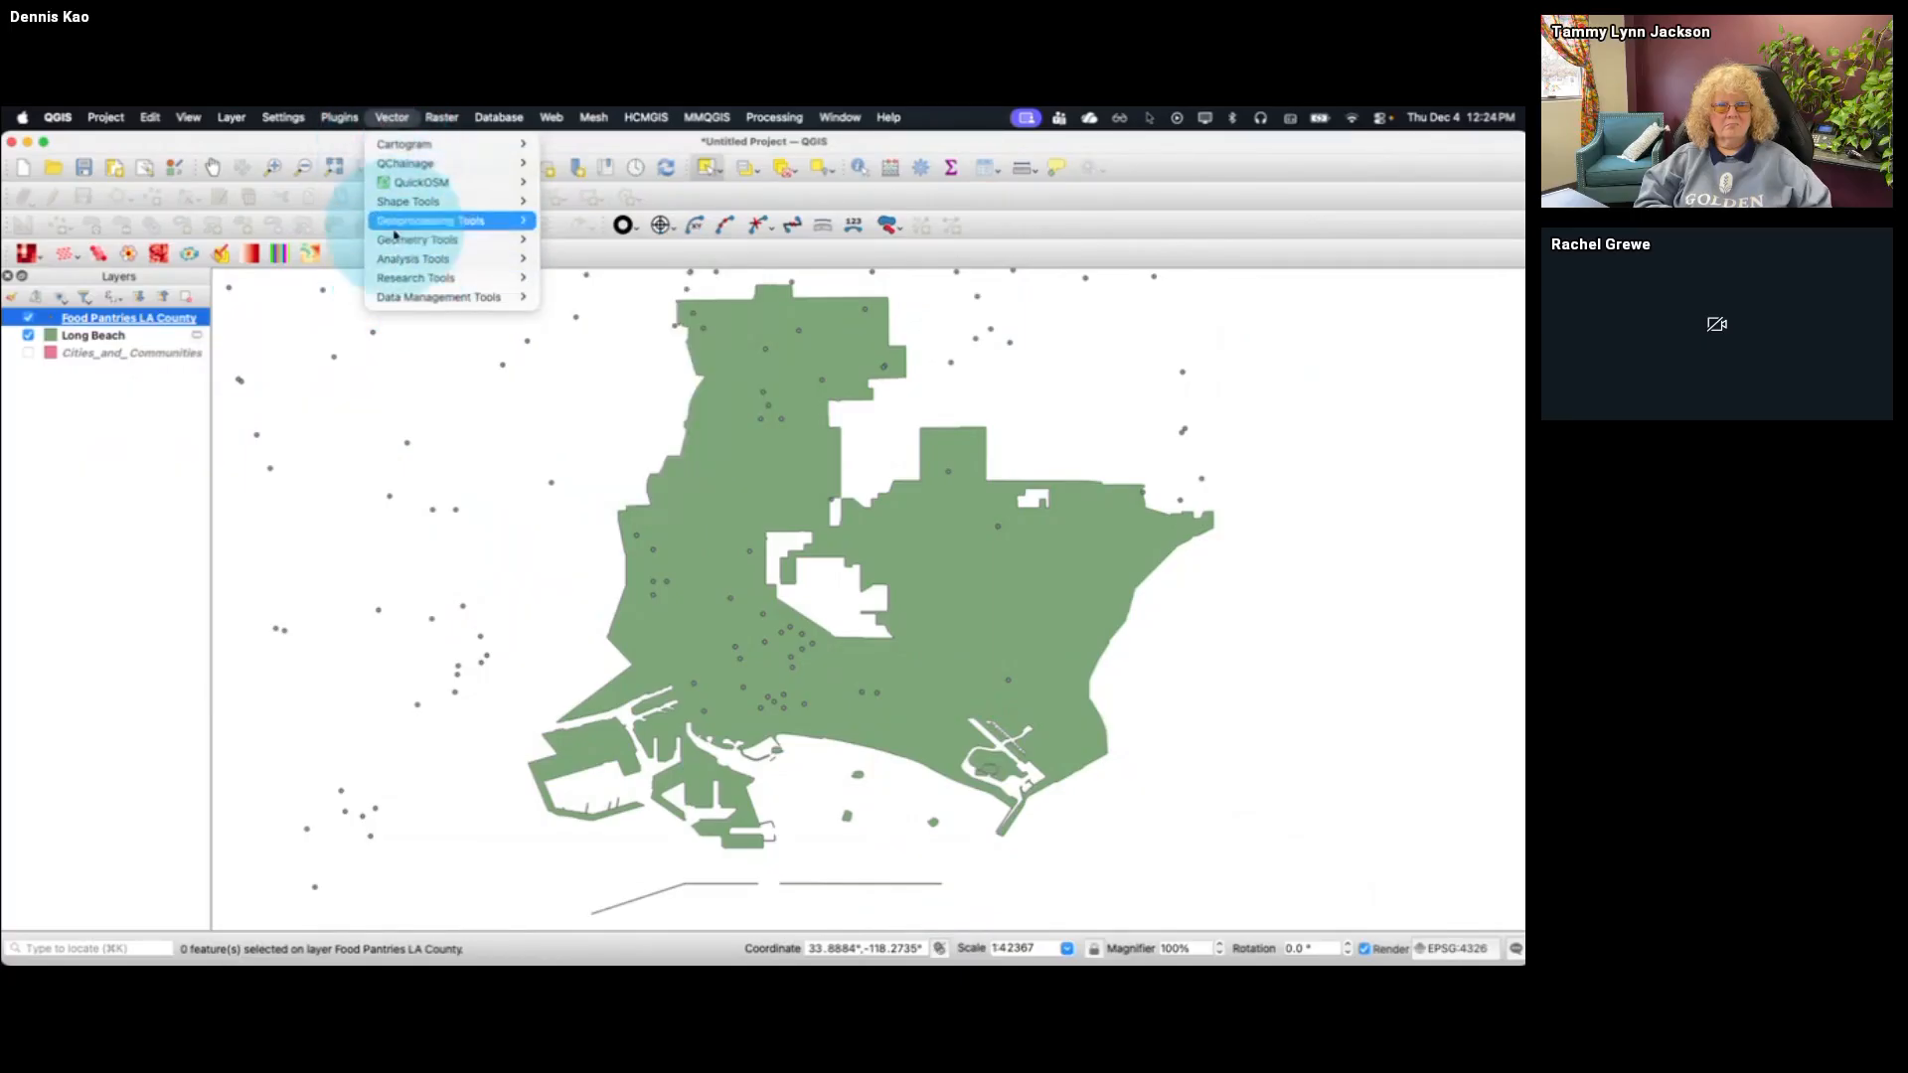
mouse_move(427, 278)
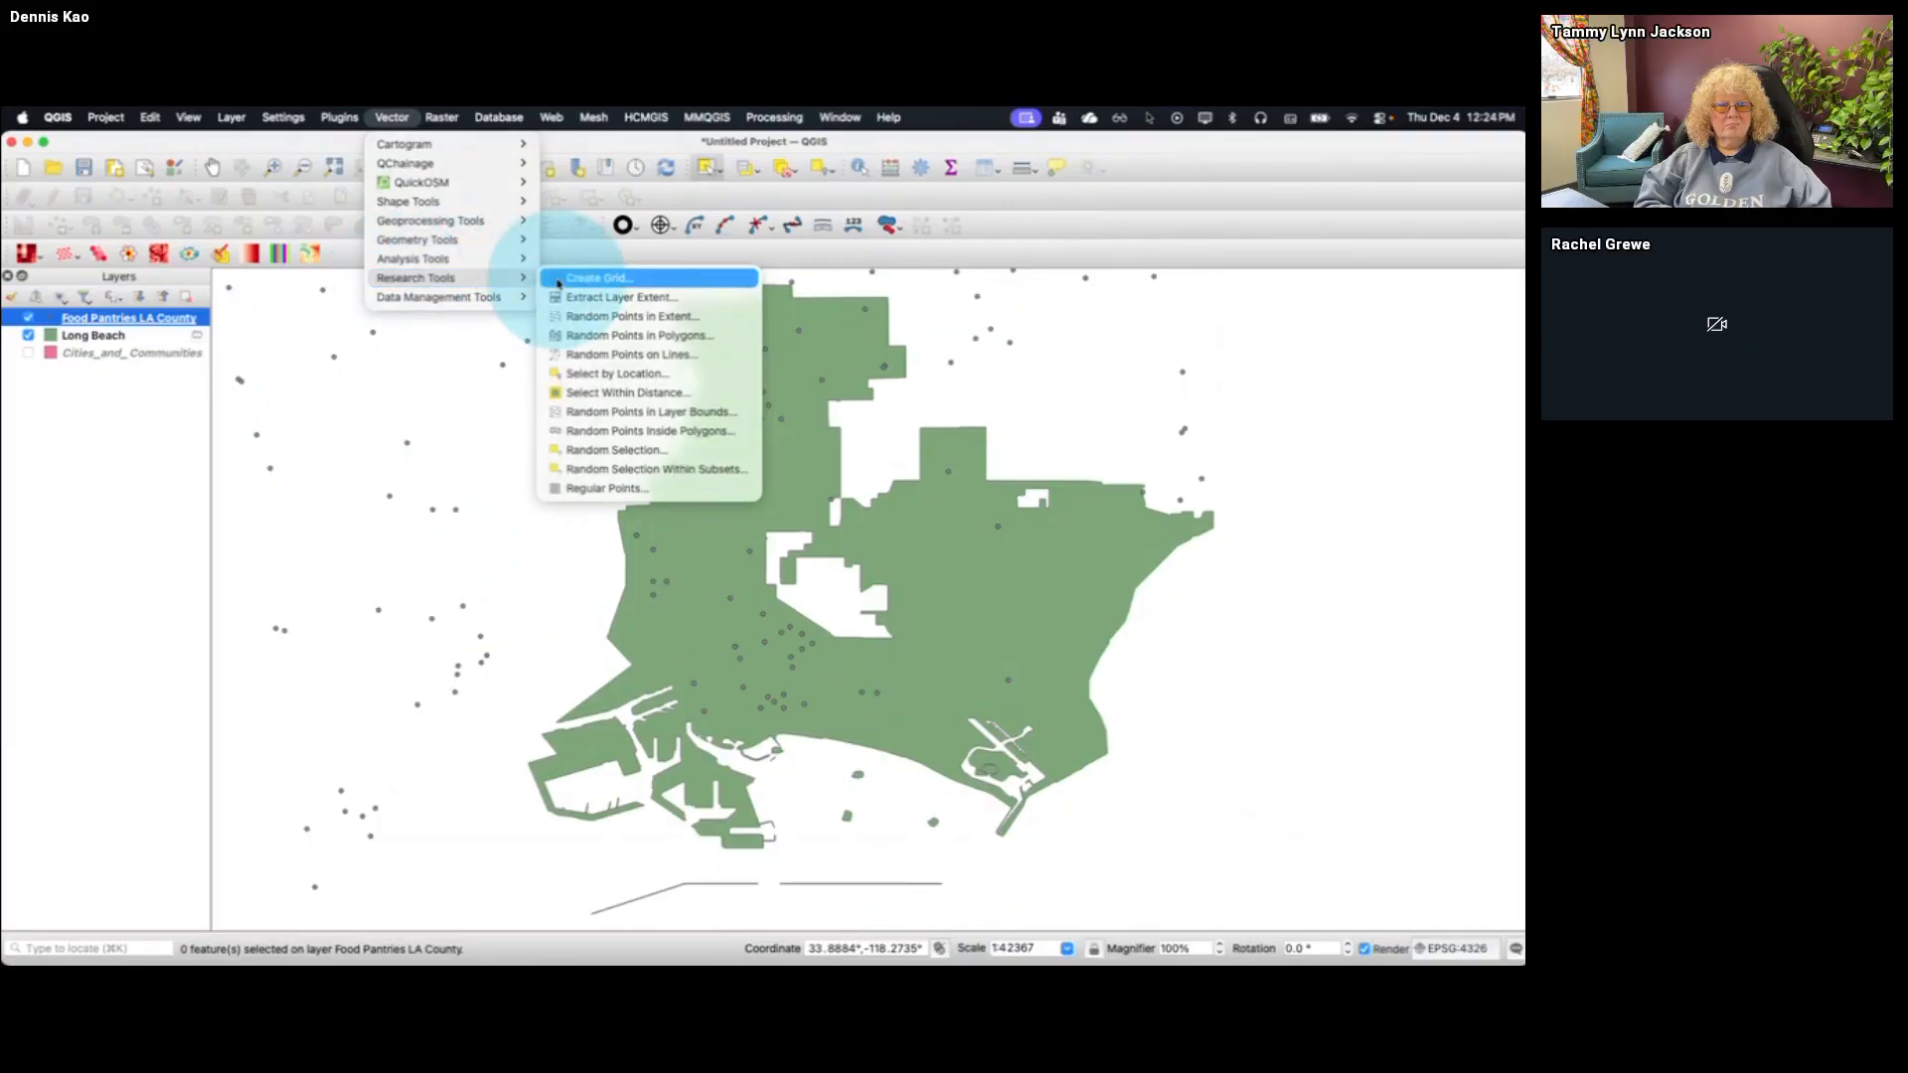
left_click(633, 374)
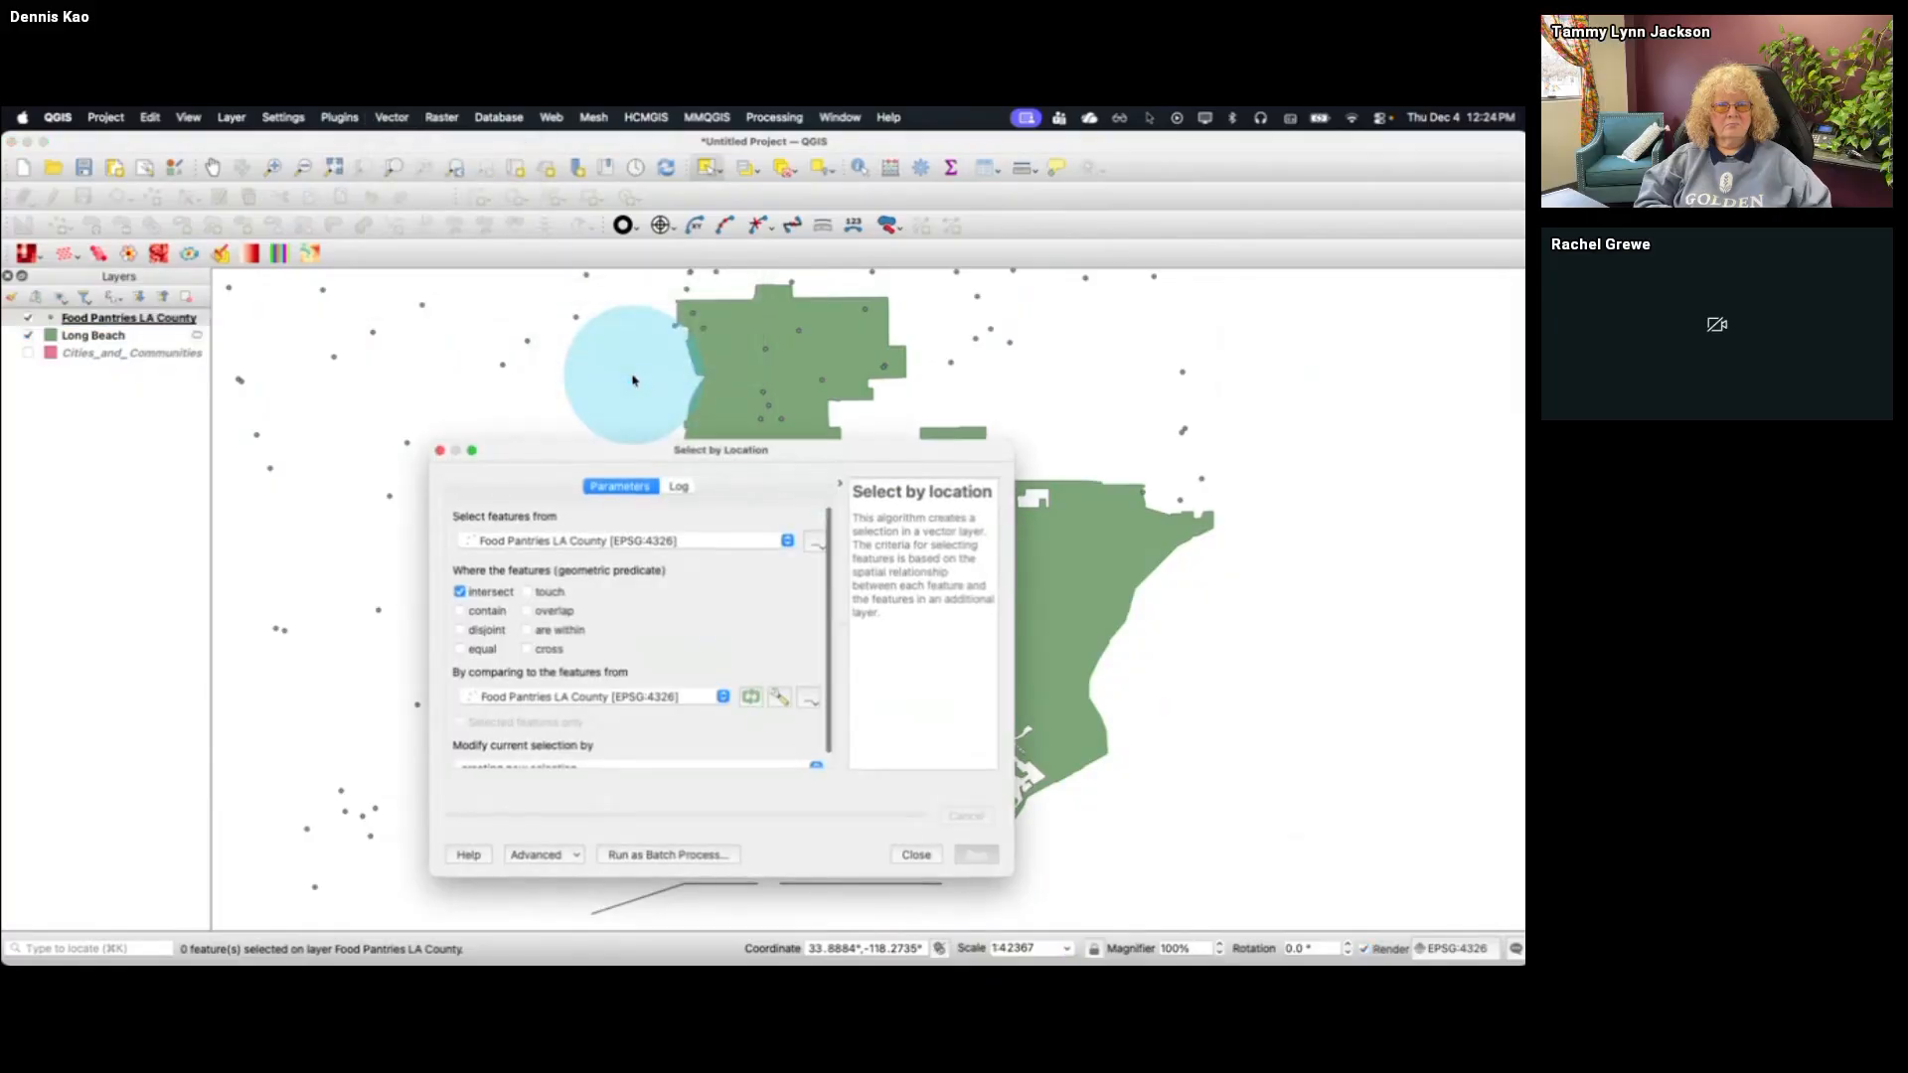
left_click_drag(675, 451, 644, 292)
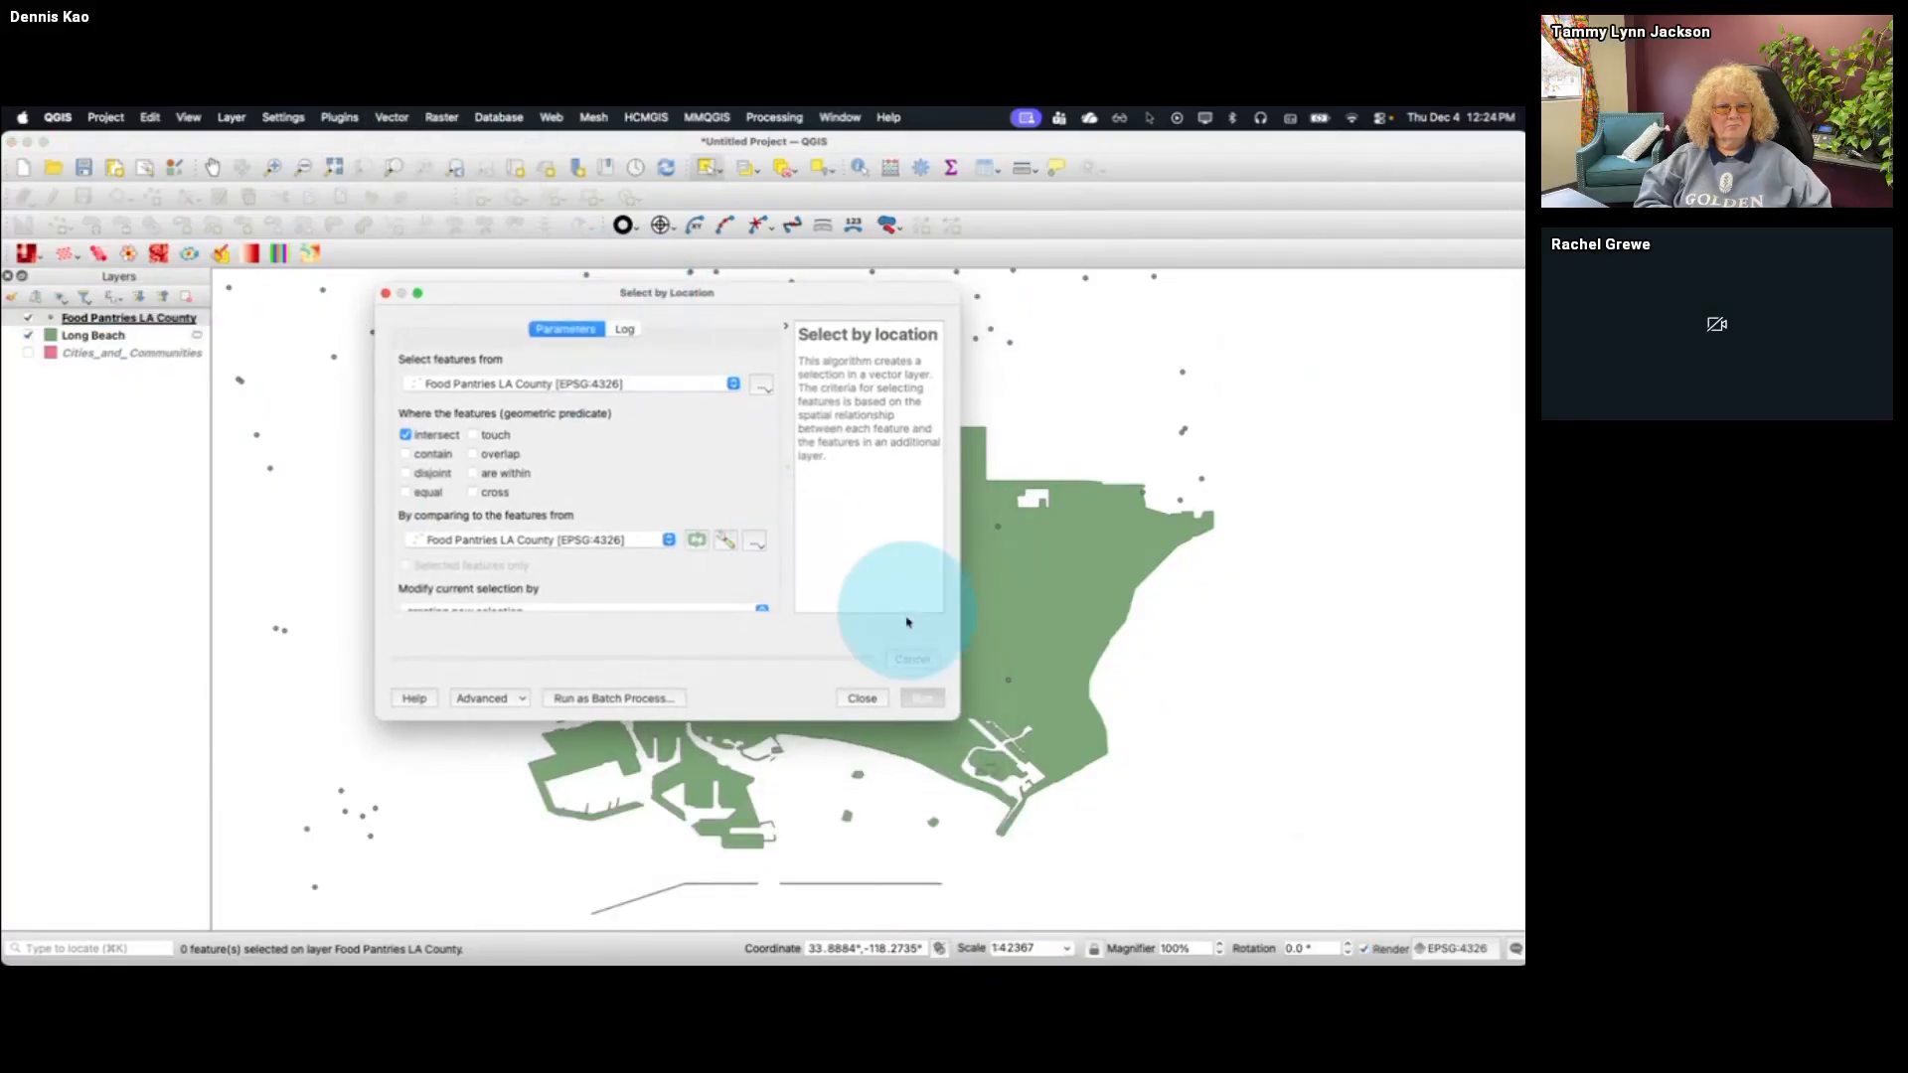
left_click_drag(1001, 744, 1147, 828)
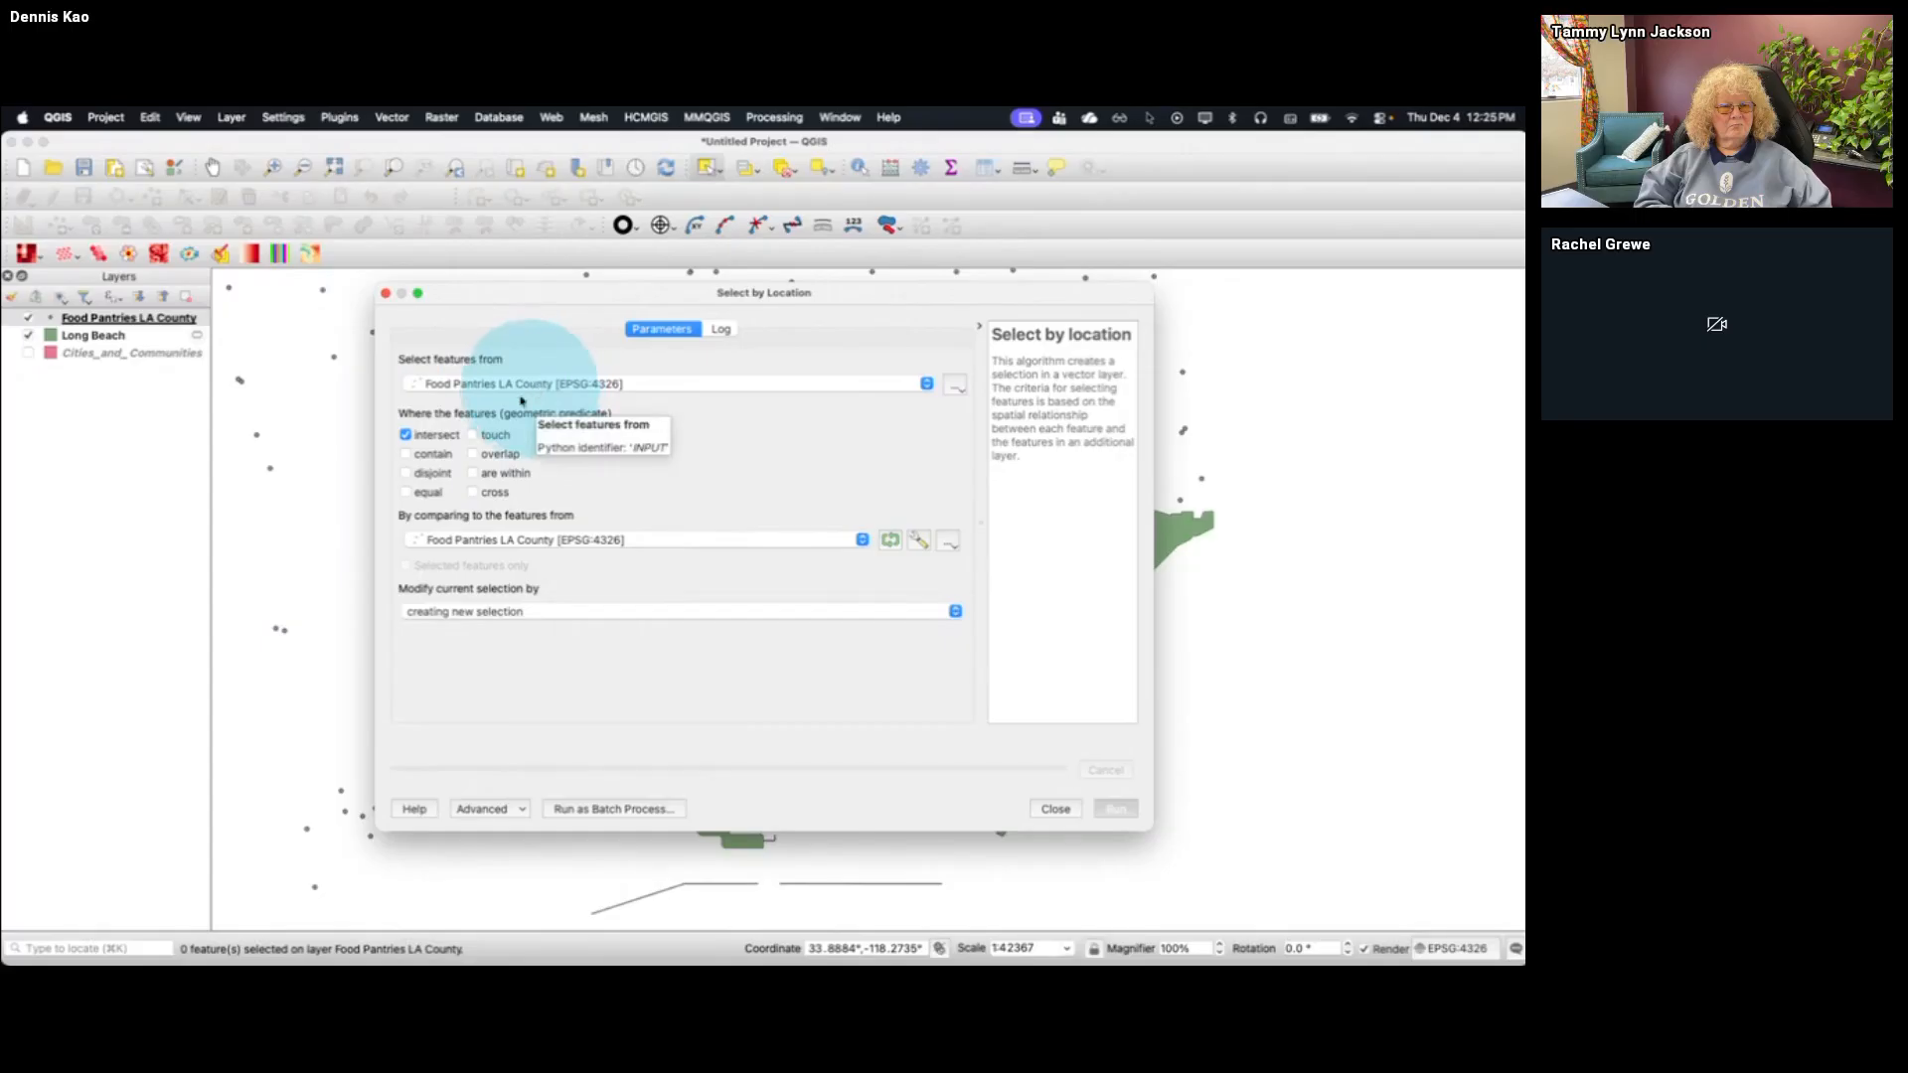
left_click(536, 539)
left_click(520, 558)
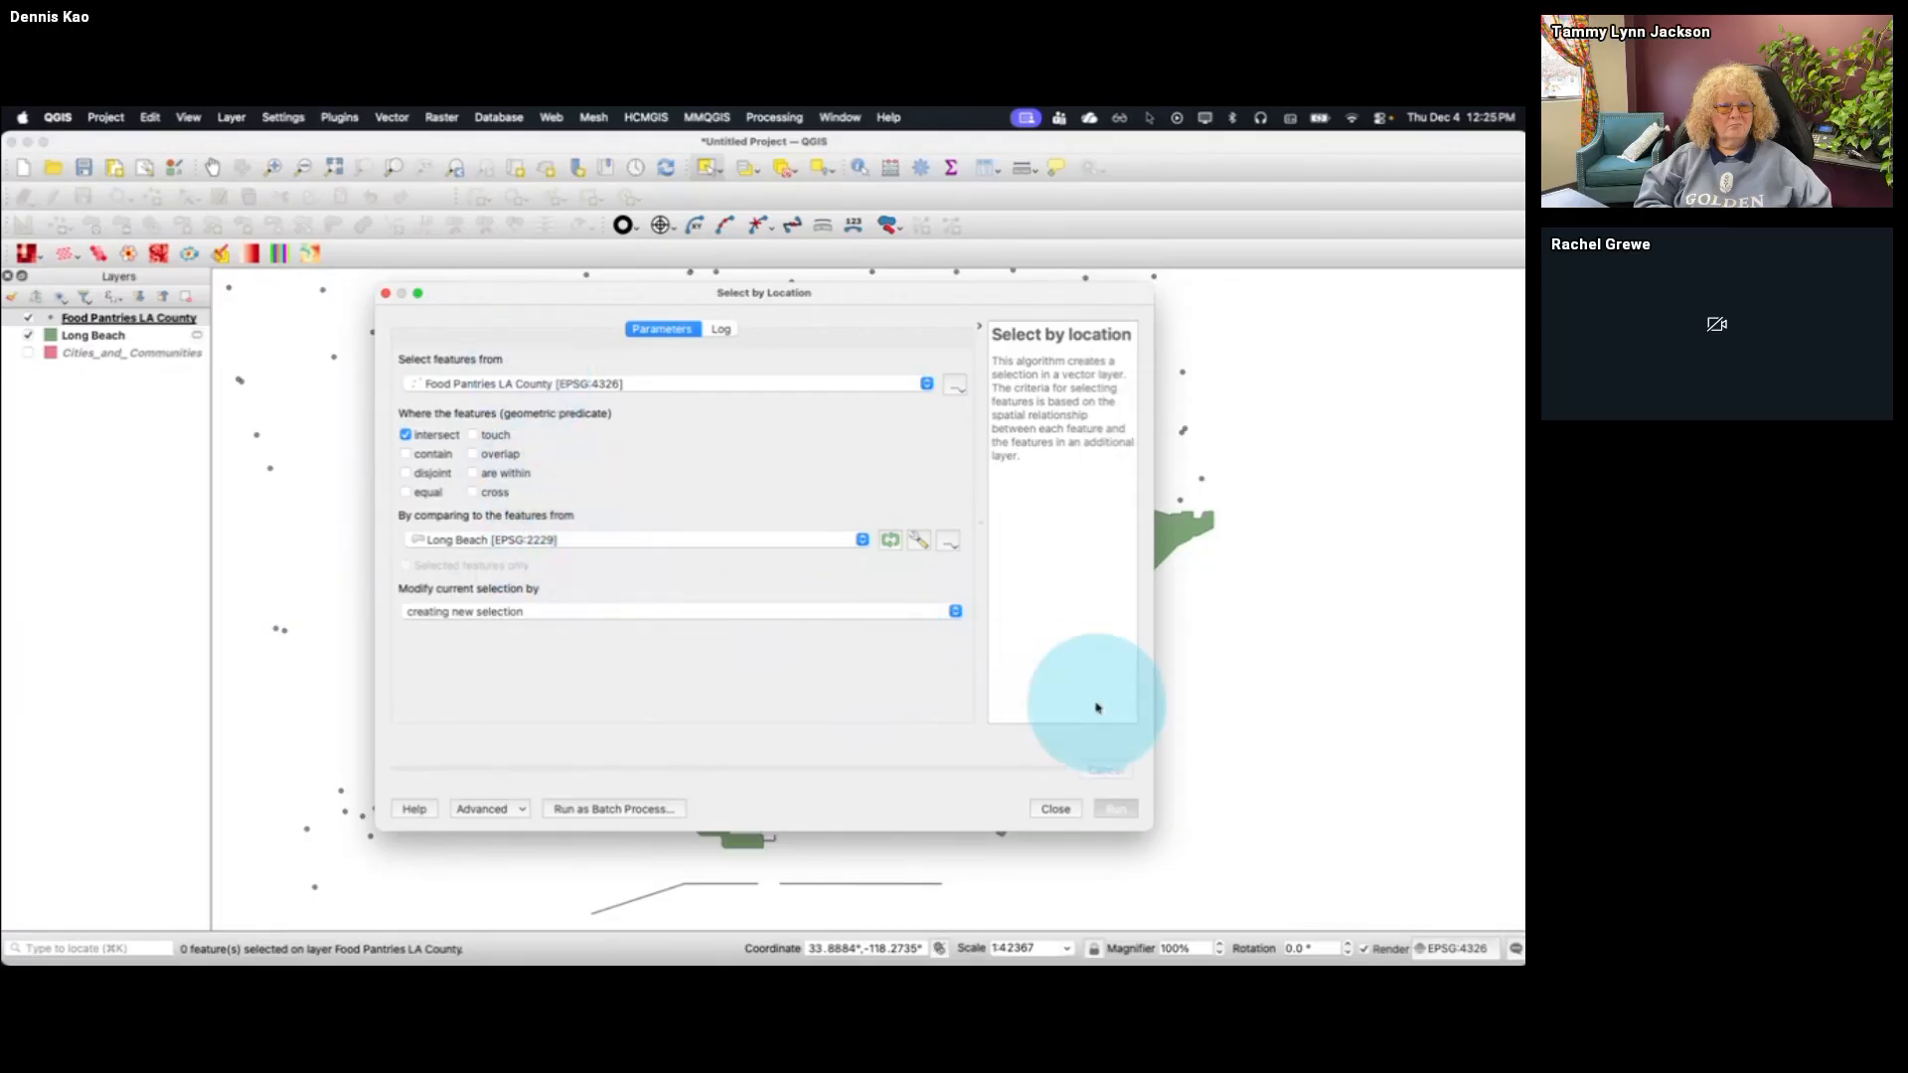
left_click(1116, 809)
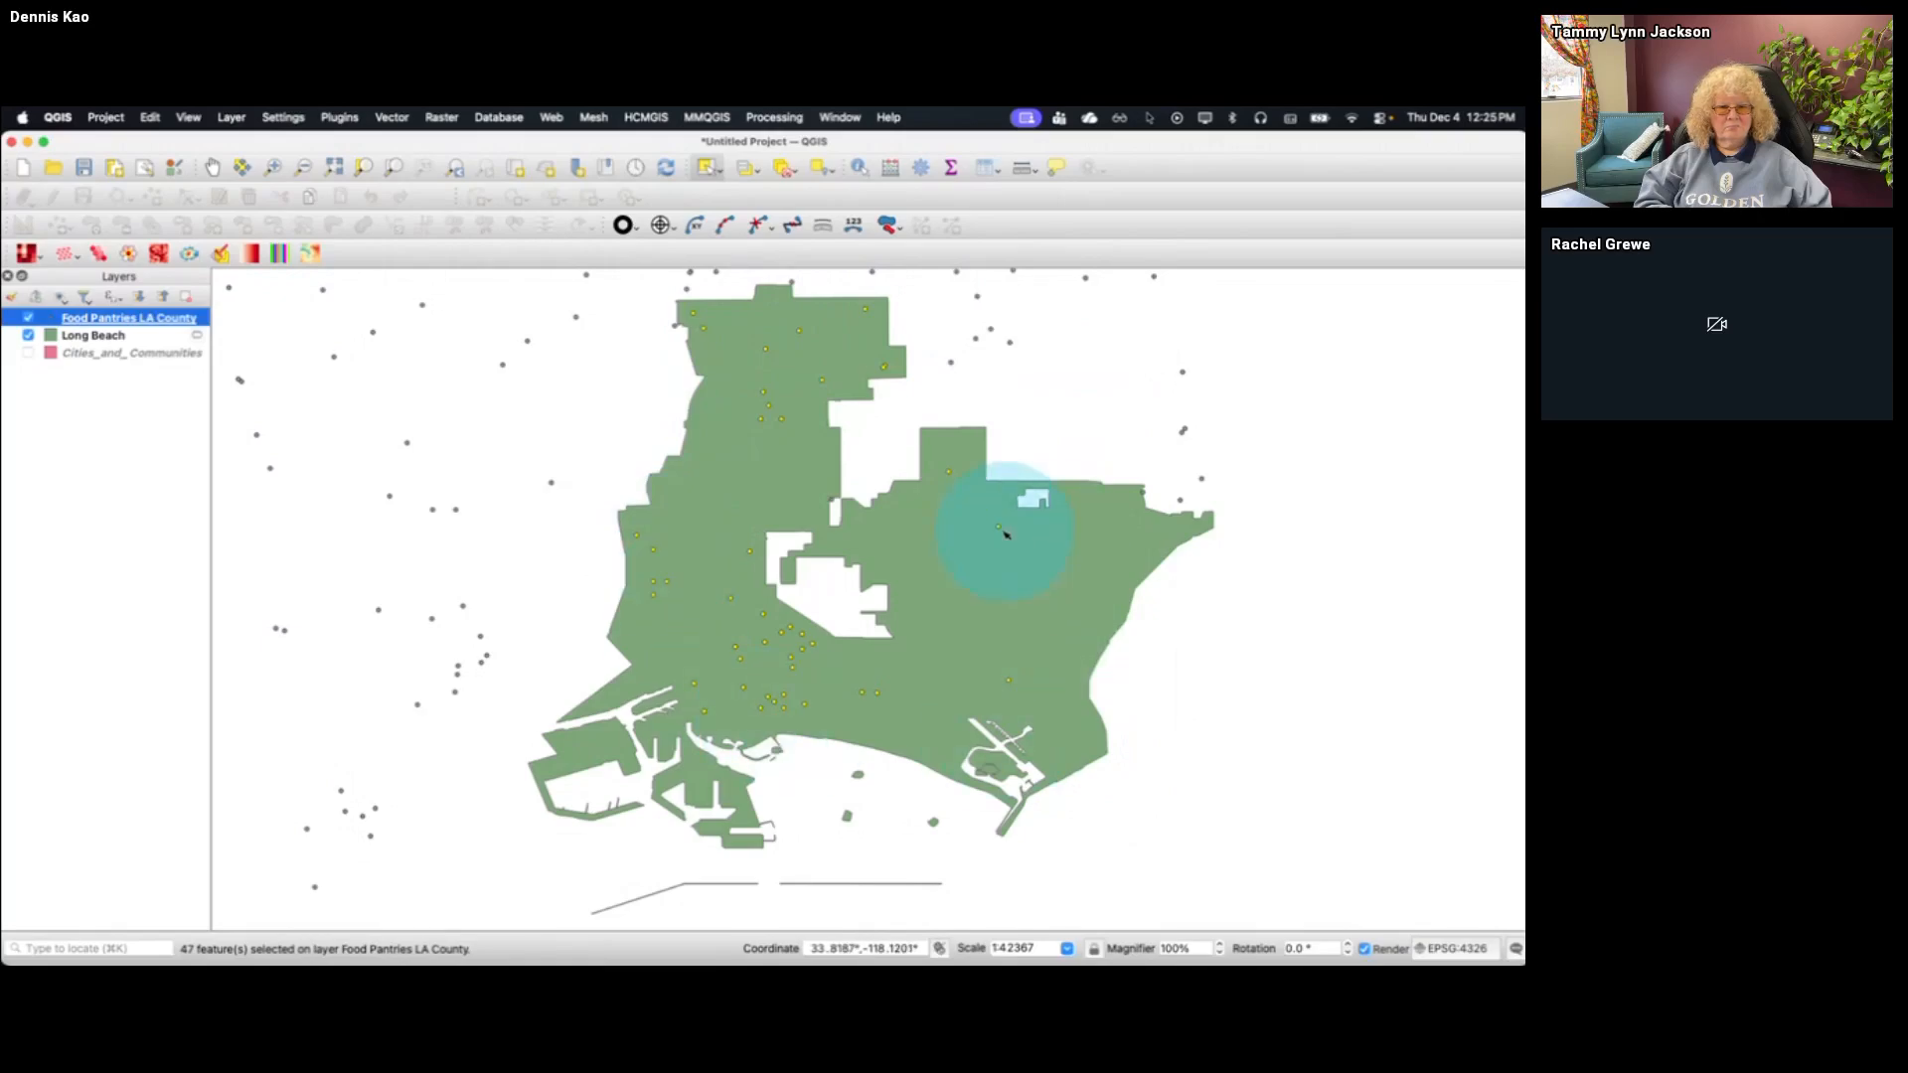
Copy the selected pantry features and paste them as a temporary scratch layer named Food Pantries Long Beach
left_click(154, 120)
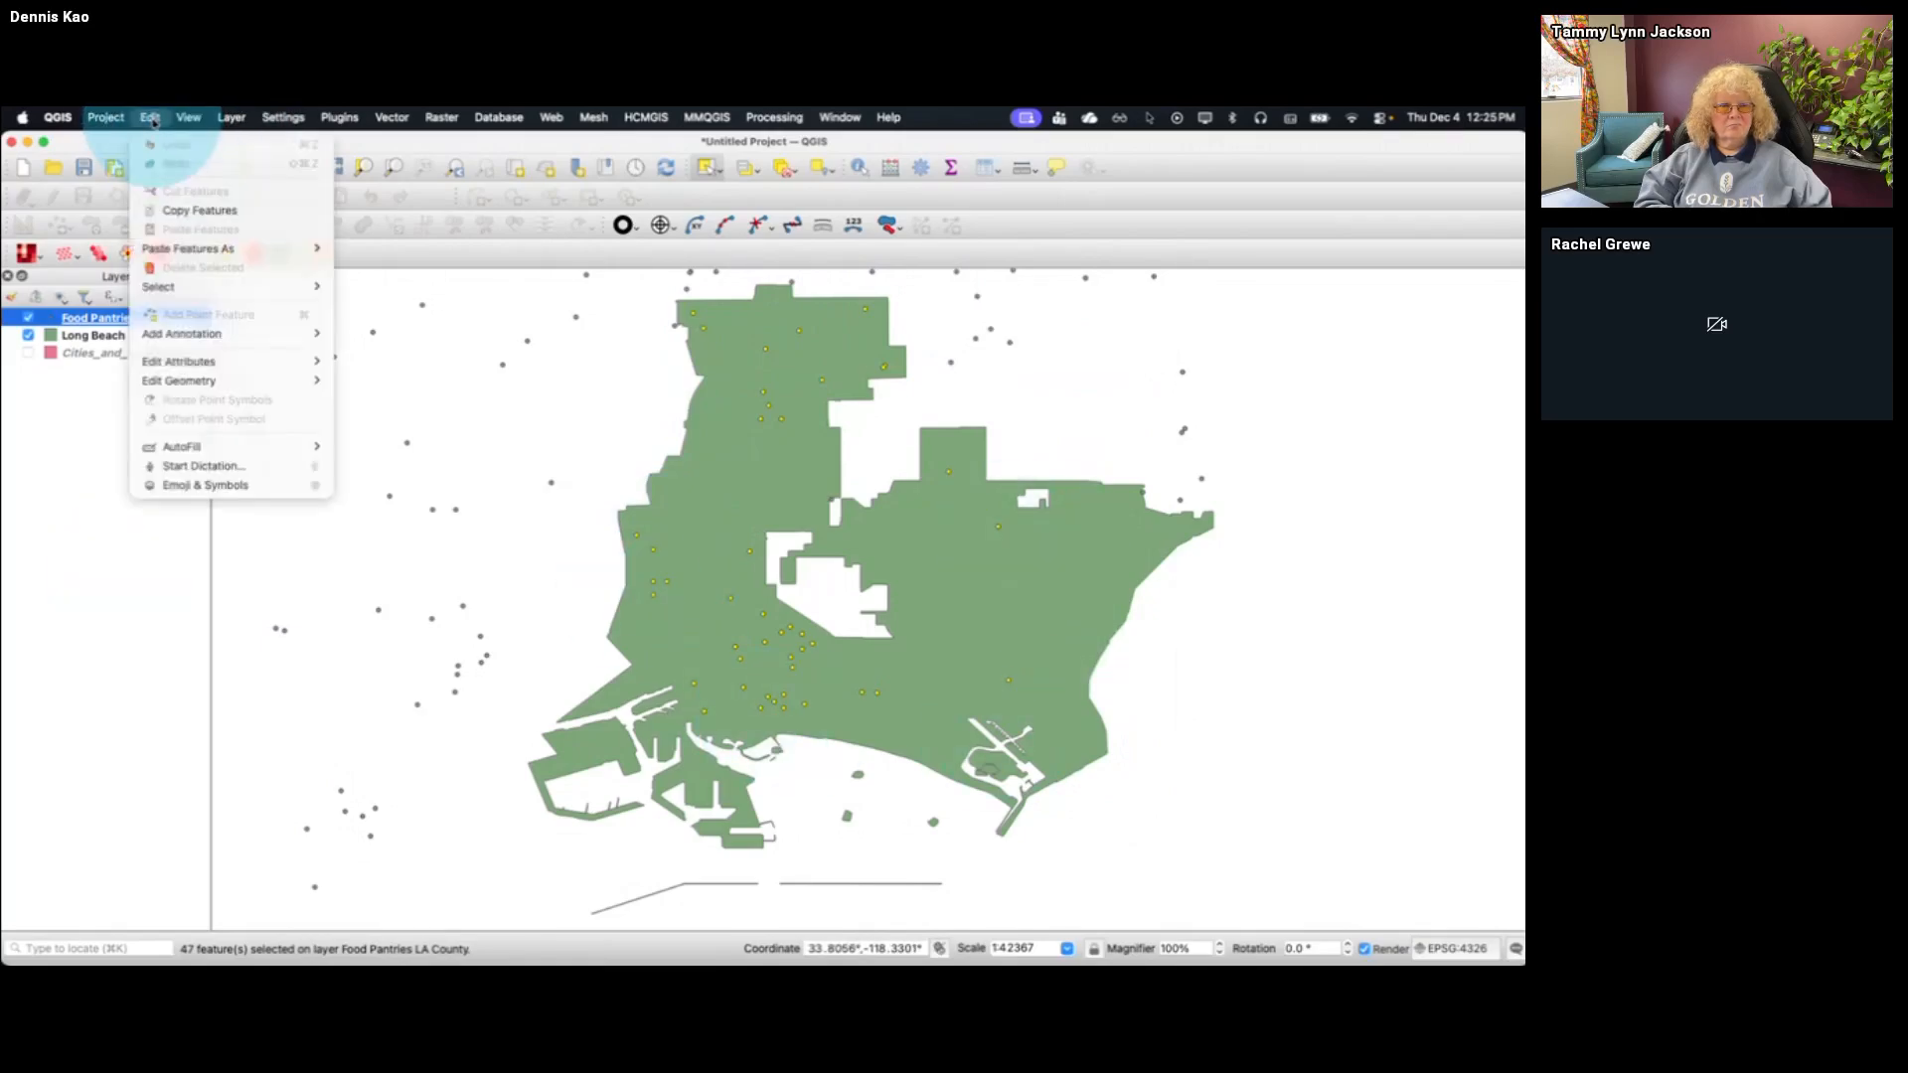
left_click(161, 210)
left_click(147, 116)
mouse_move(234, 248)
left_click(360, 266)
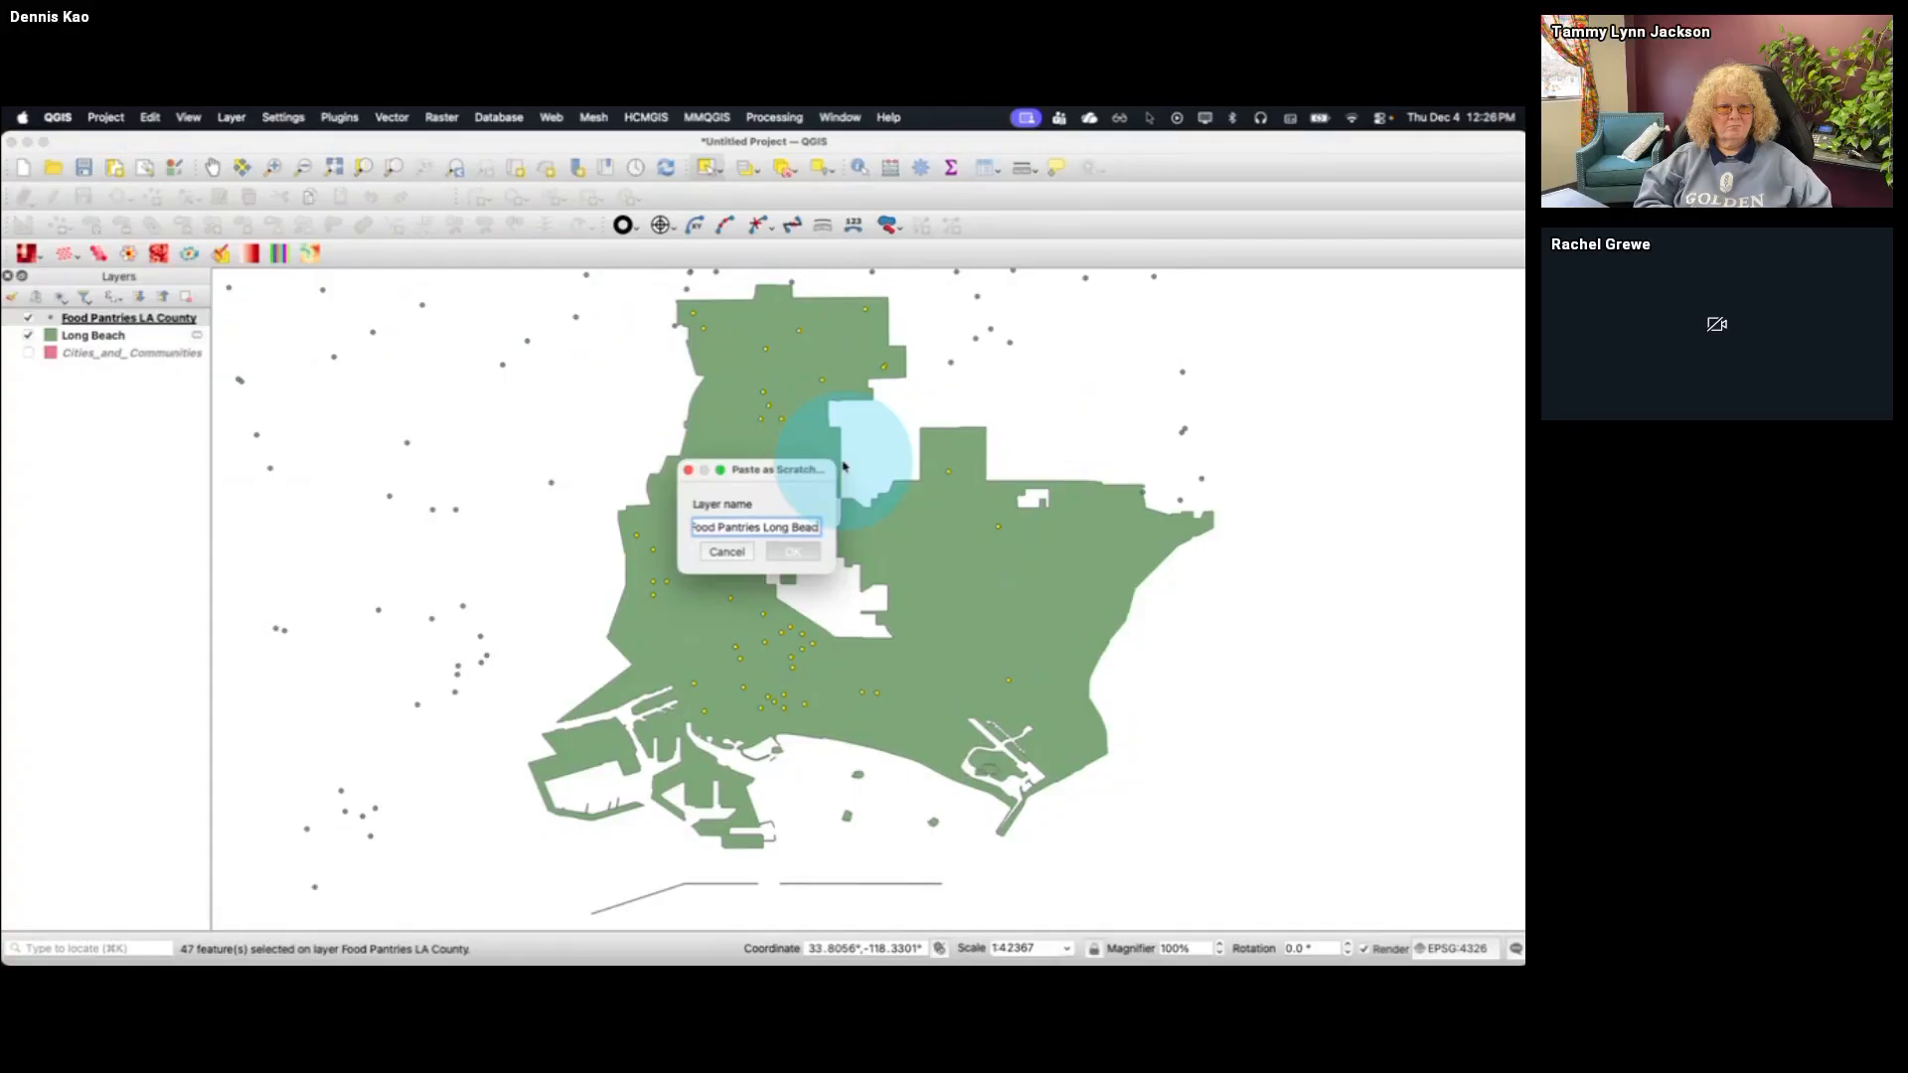
key("Return")
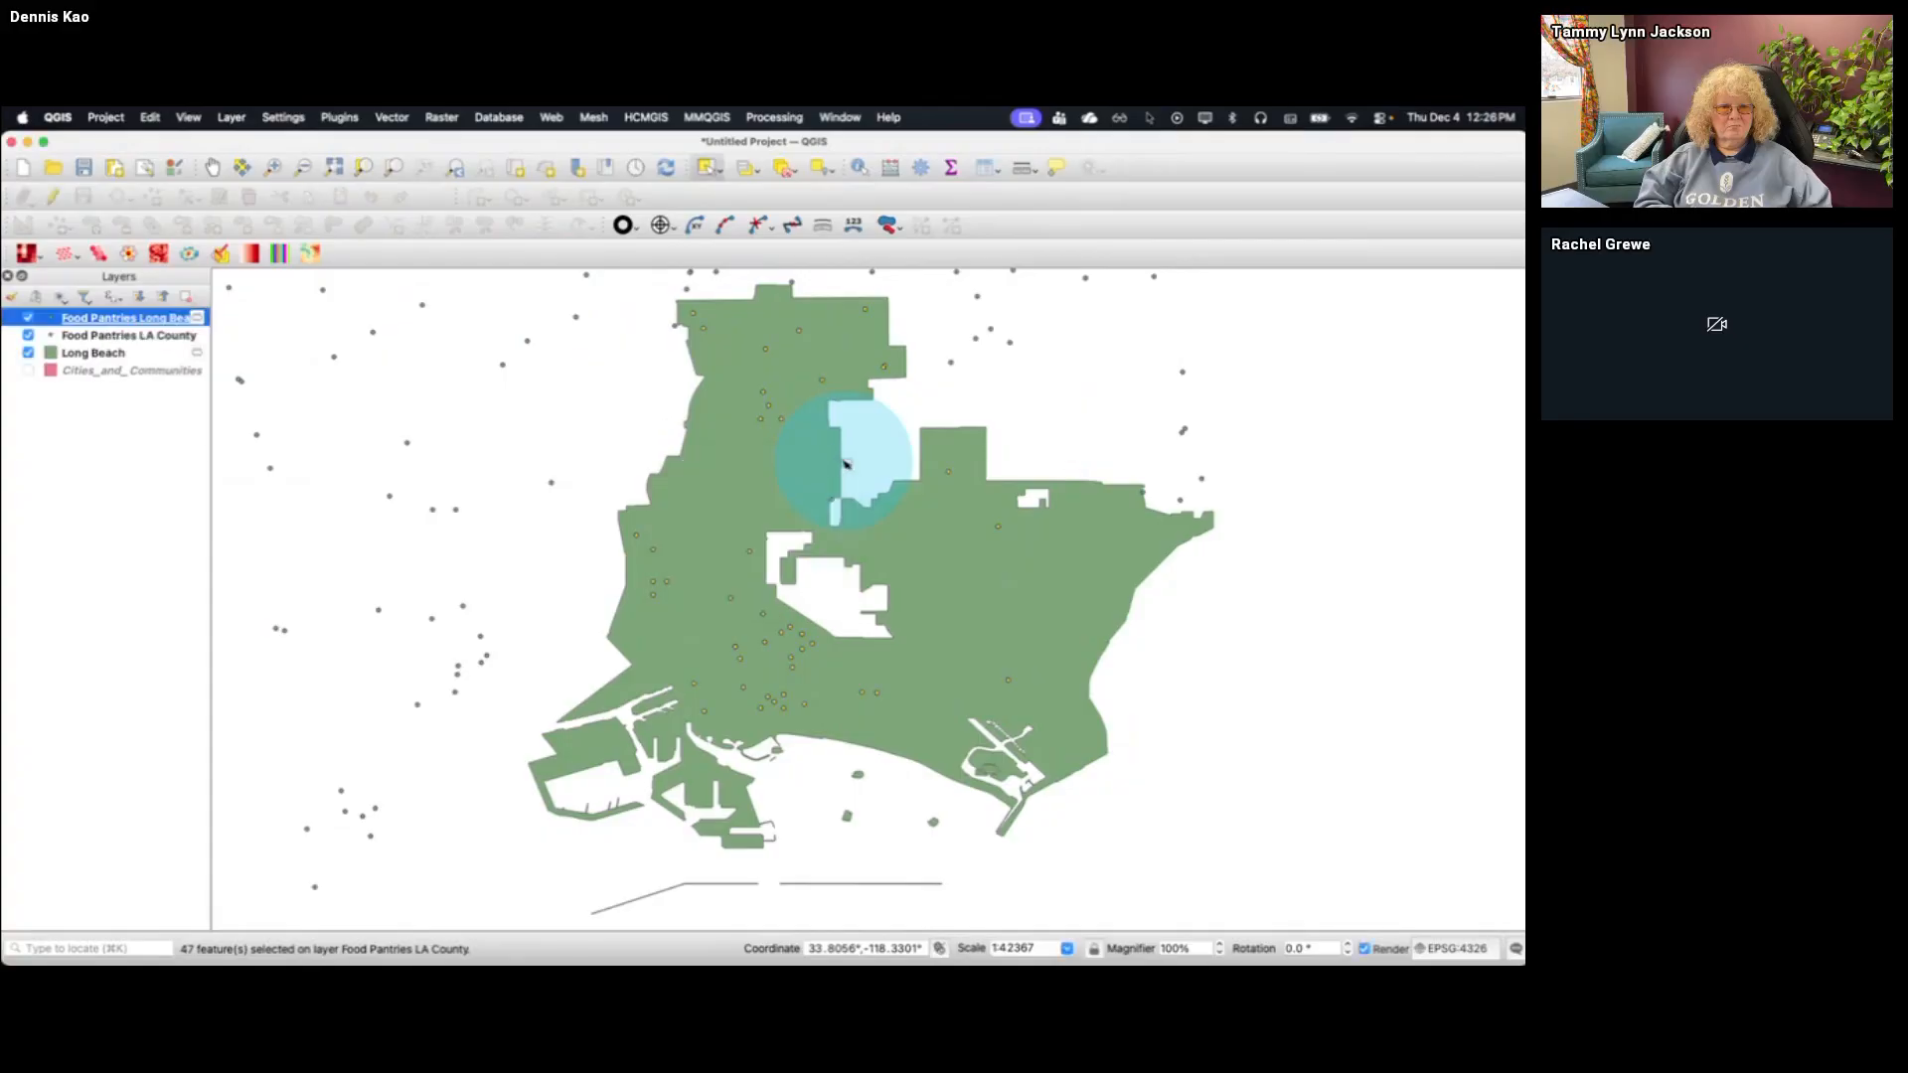
Hide the Food Pantries LA County layer, and show the Cities_and_Communities layer briefly before hiding it again
left_click(28, 335)
left_click(28, 369)
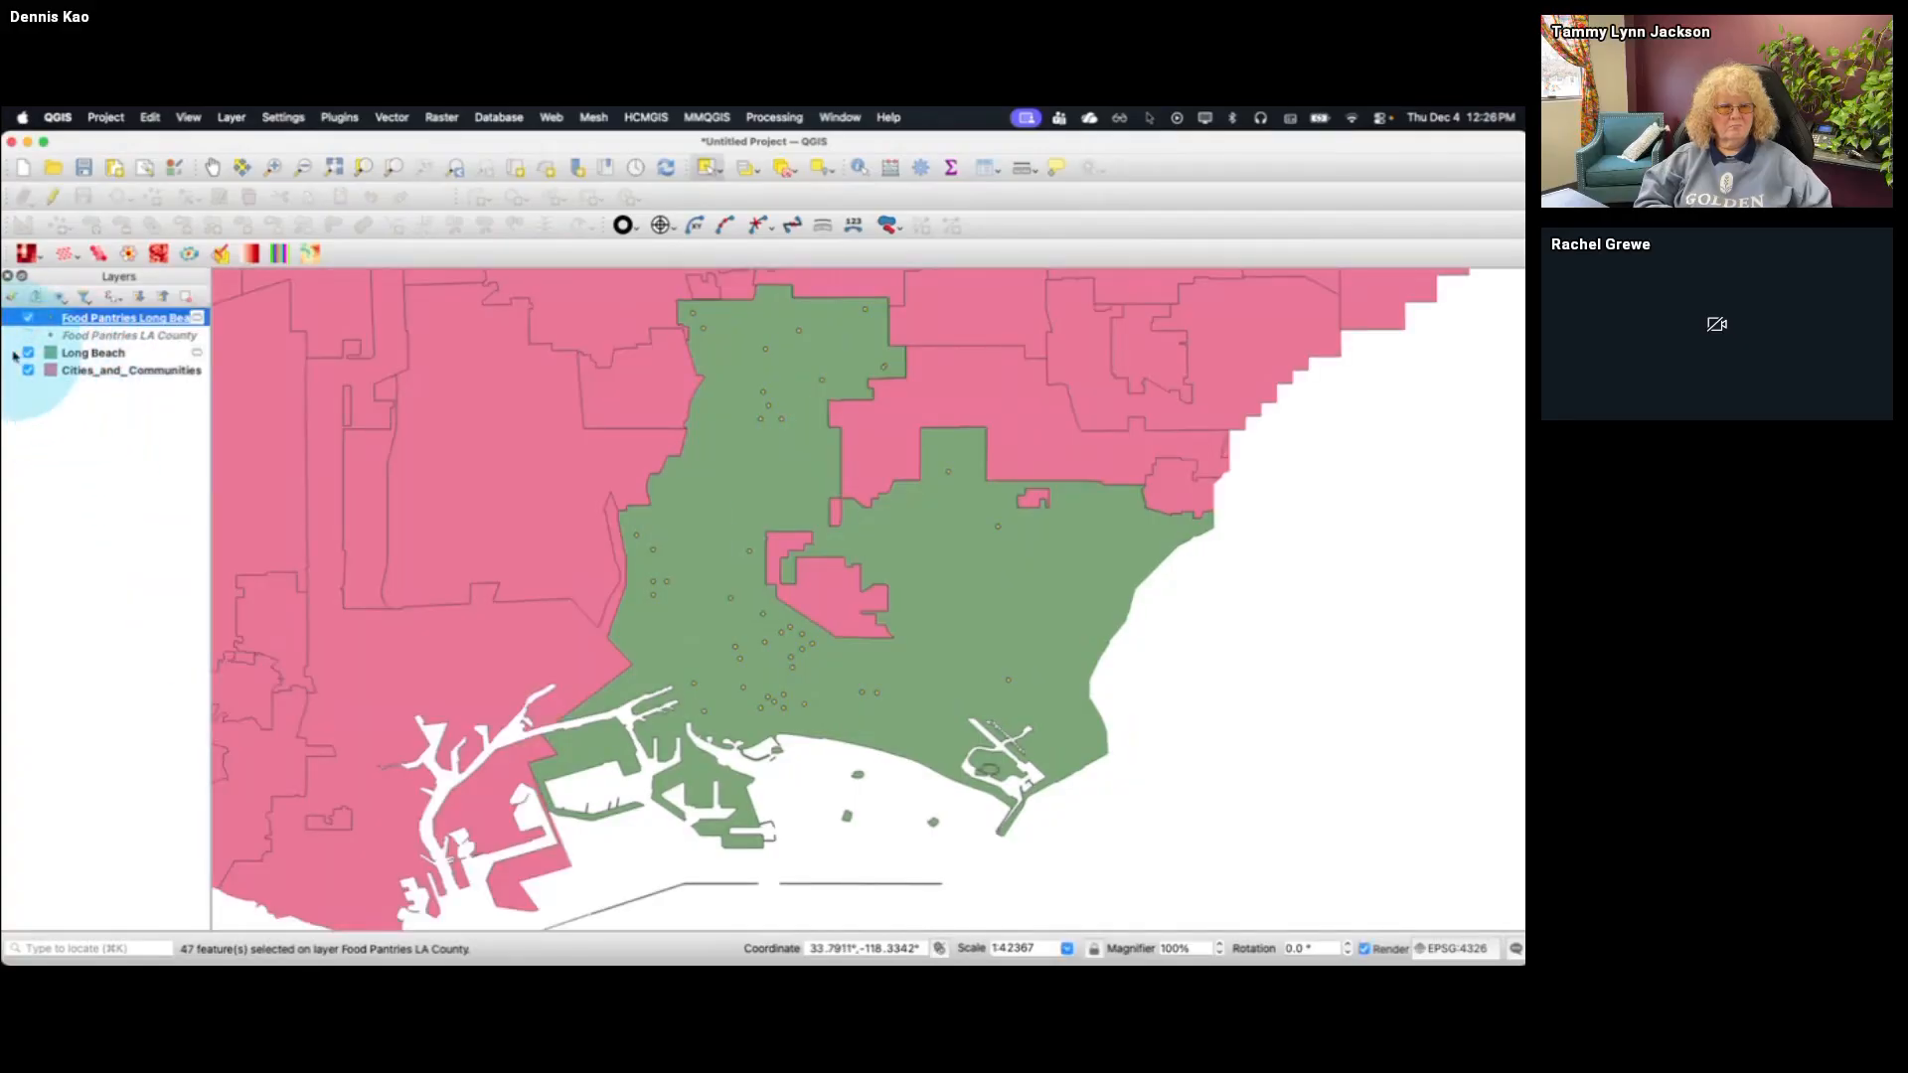
left_click(27, 369)
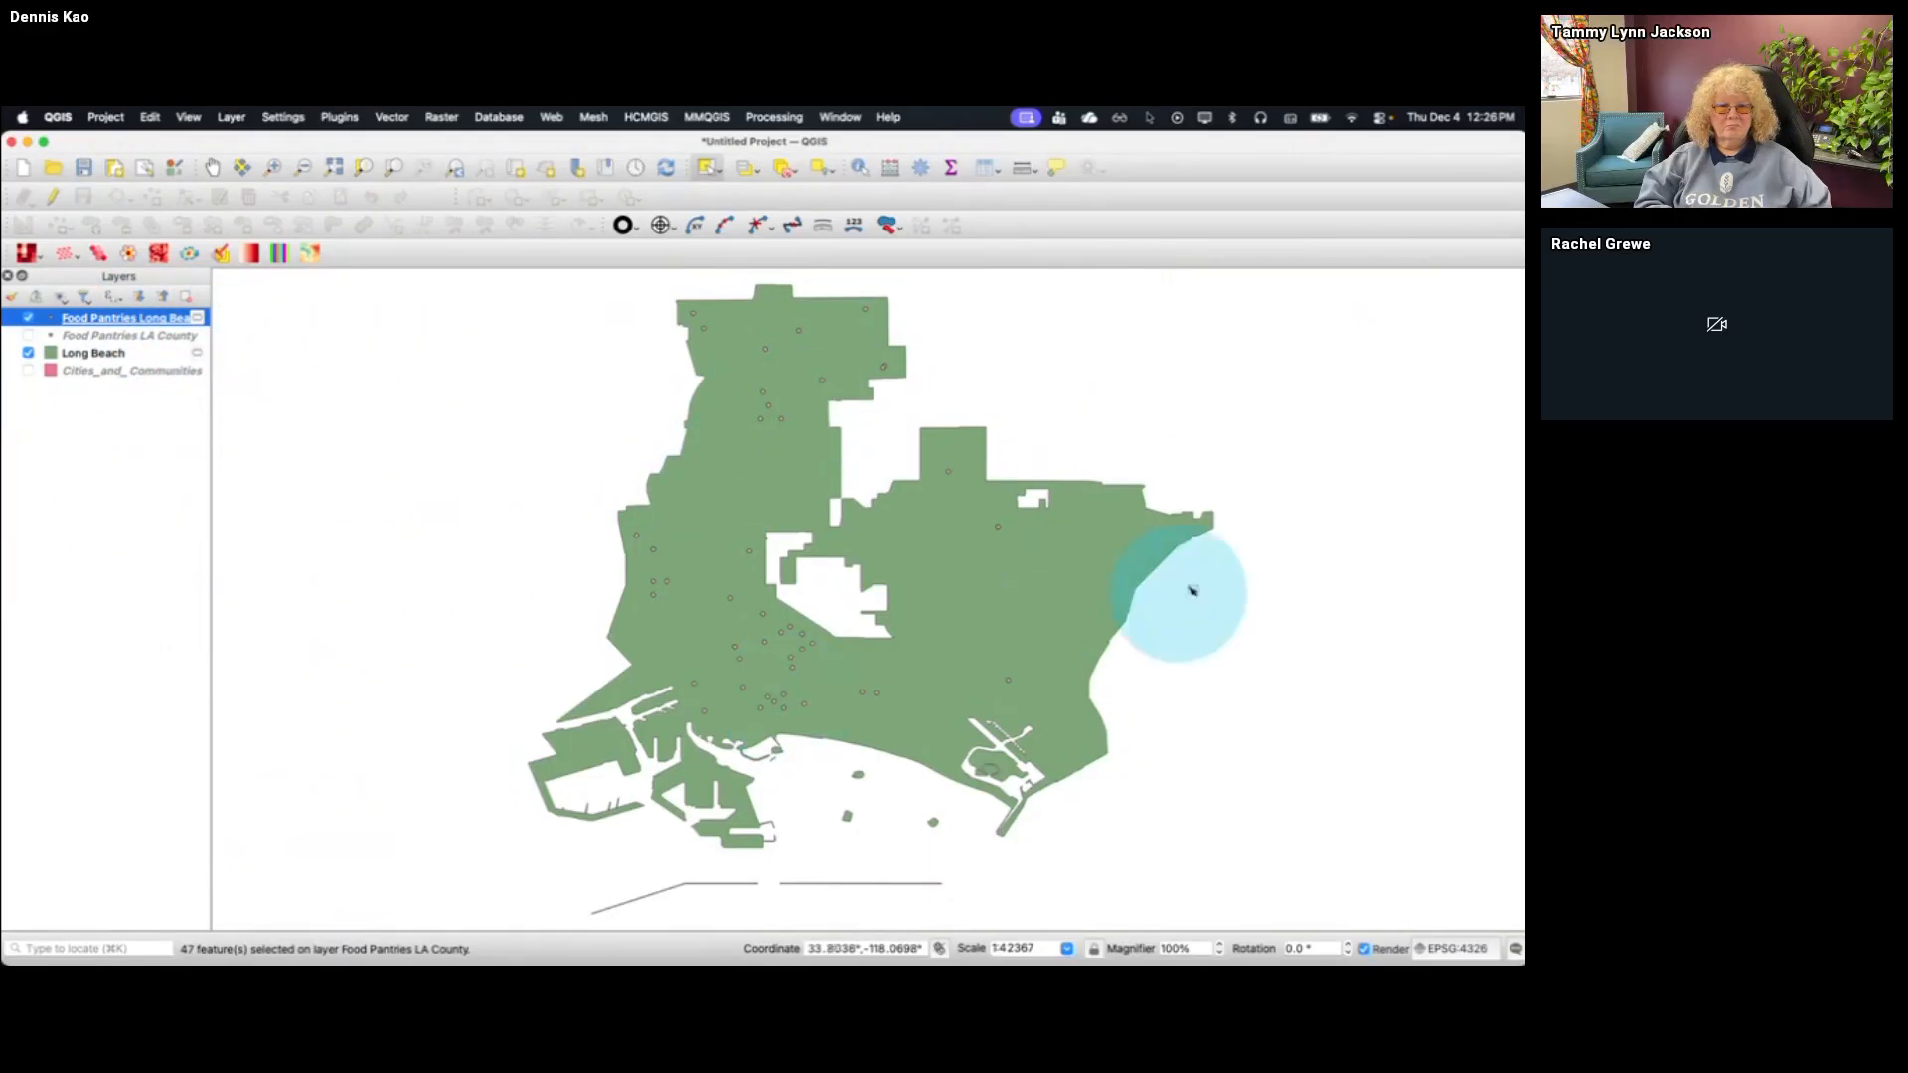
Export the Food Pantries Long Beach layer as an ESRI Shapefile named Long Beach food pantries in the Food Bank TUG Dec 4 2025 folder
right_click(142, 324)
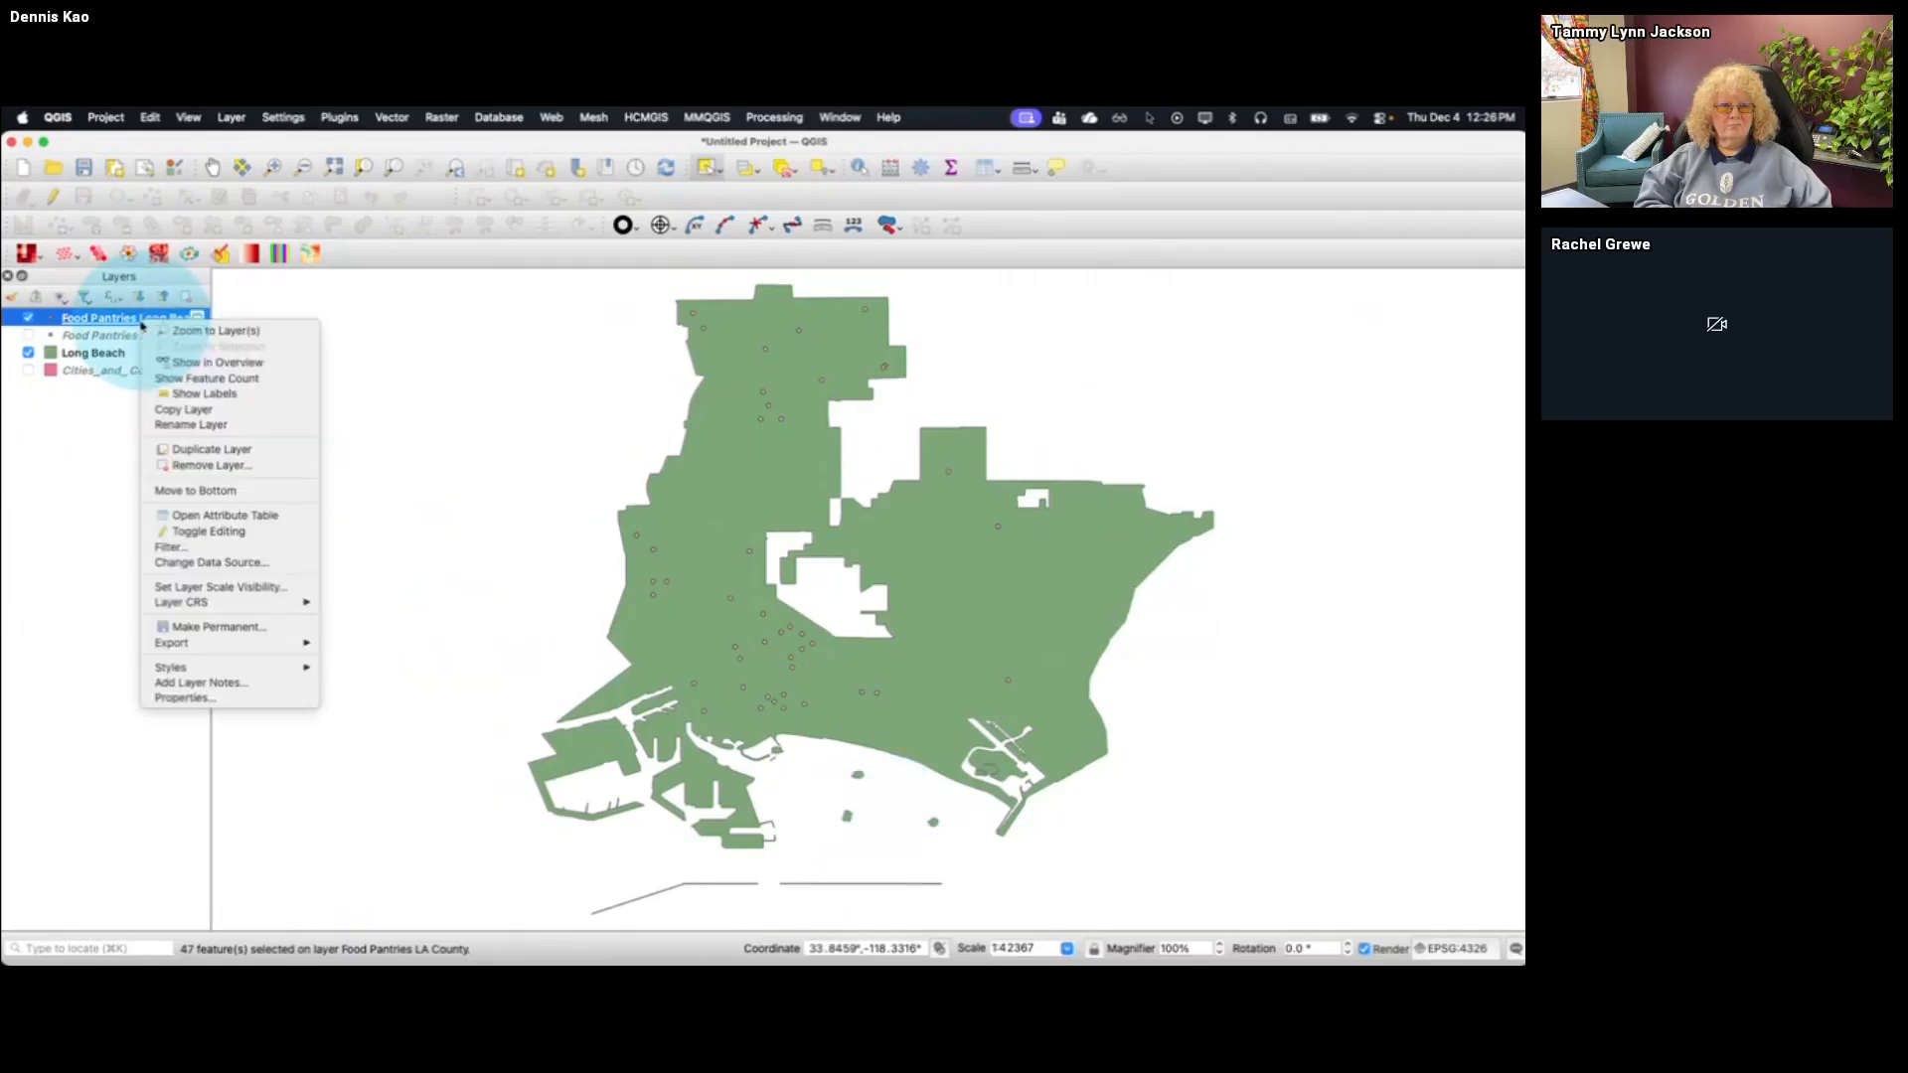
mouse_move(255, 637)
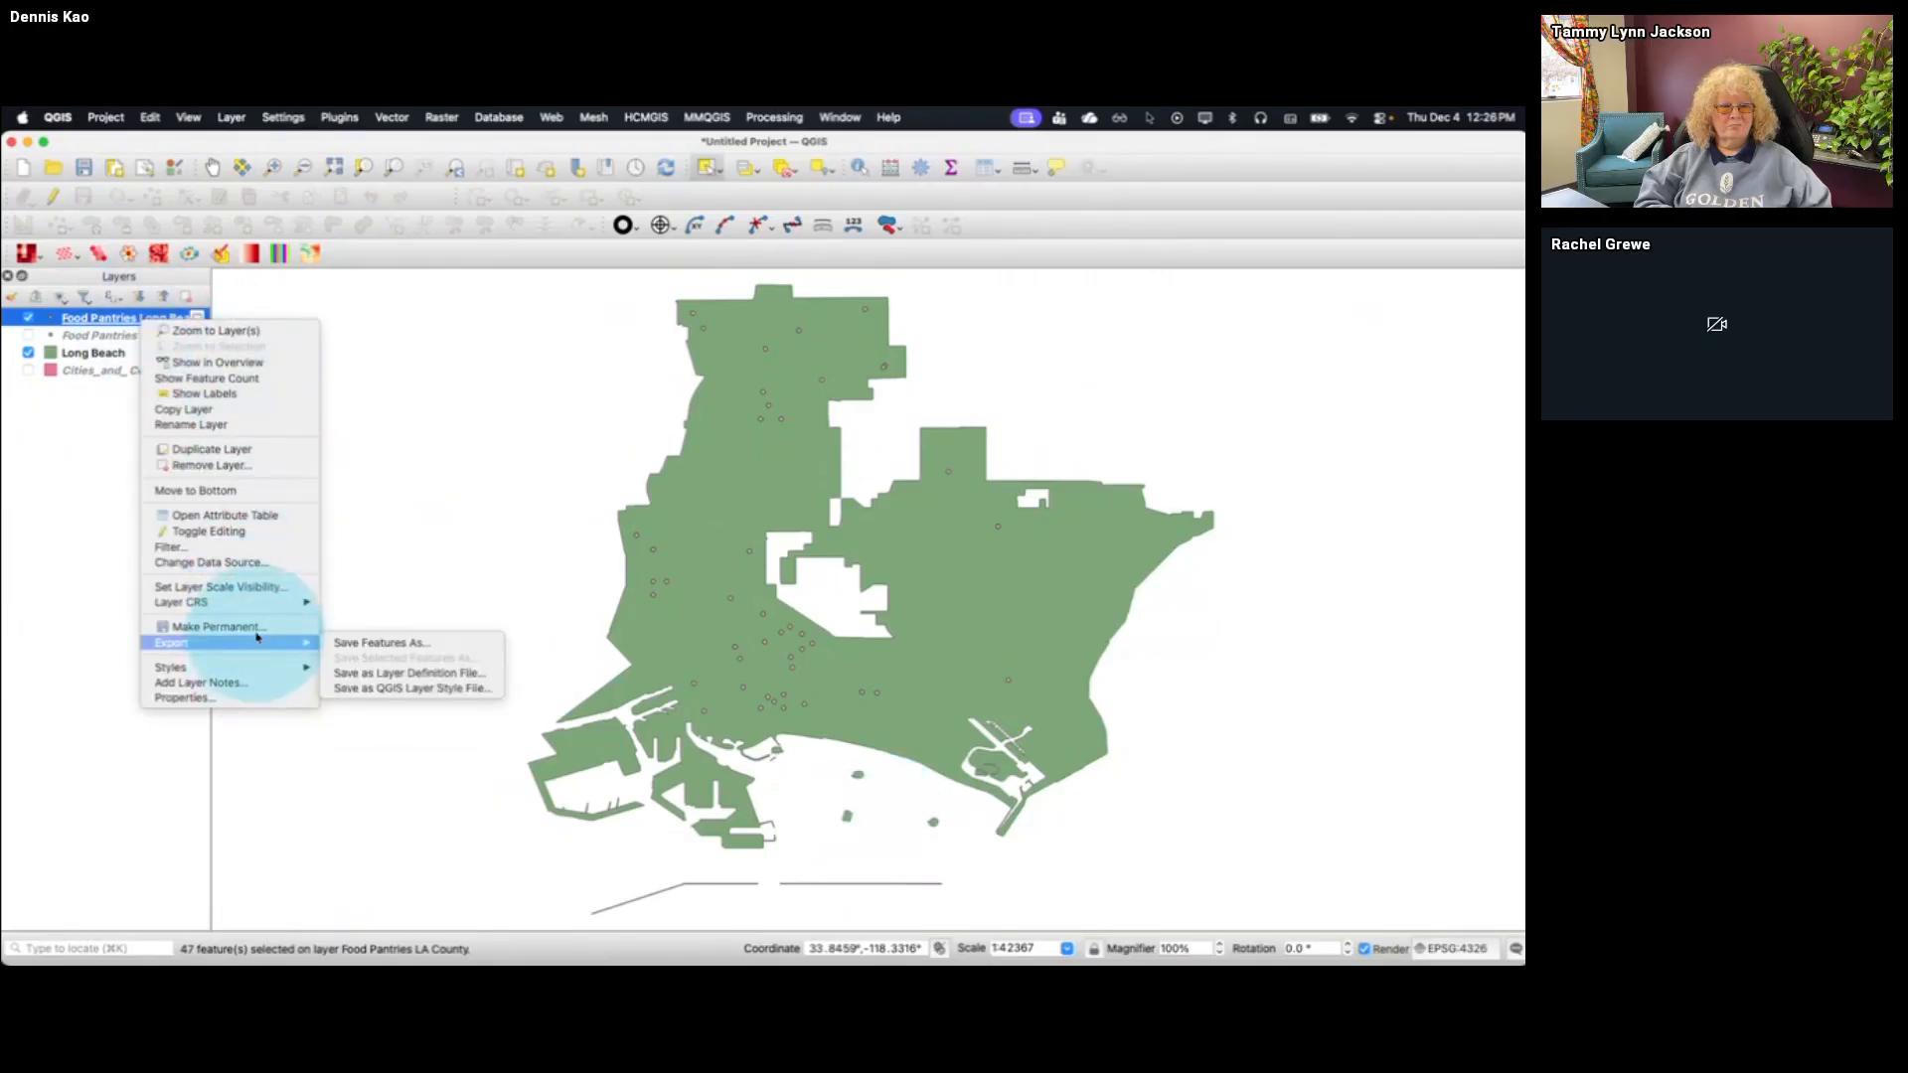
left_click(377, 643)
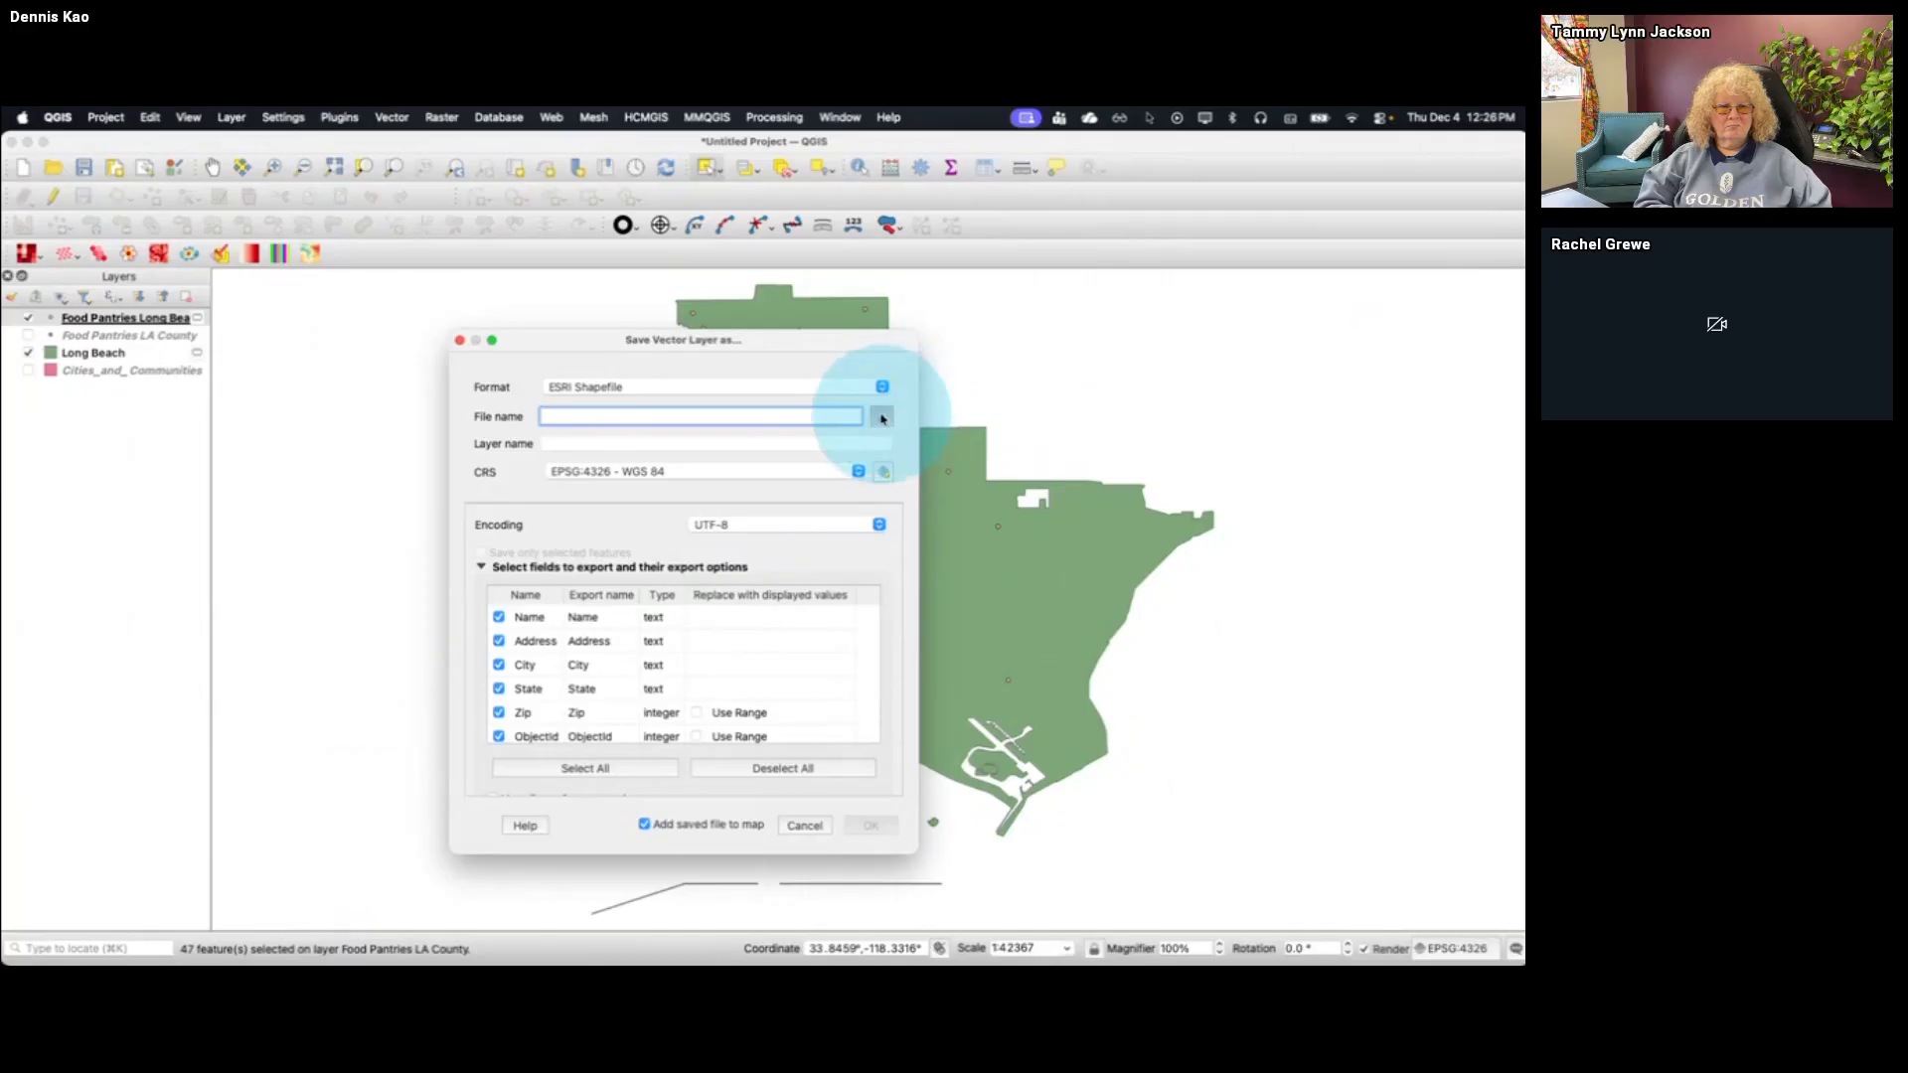
left_click(881, 387)
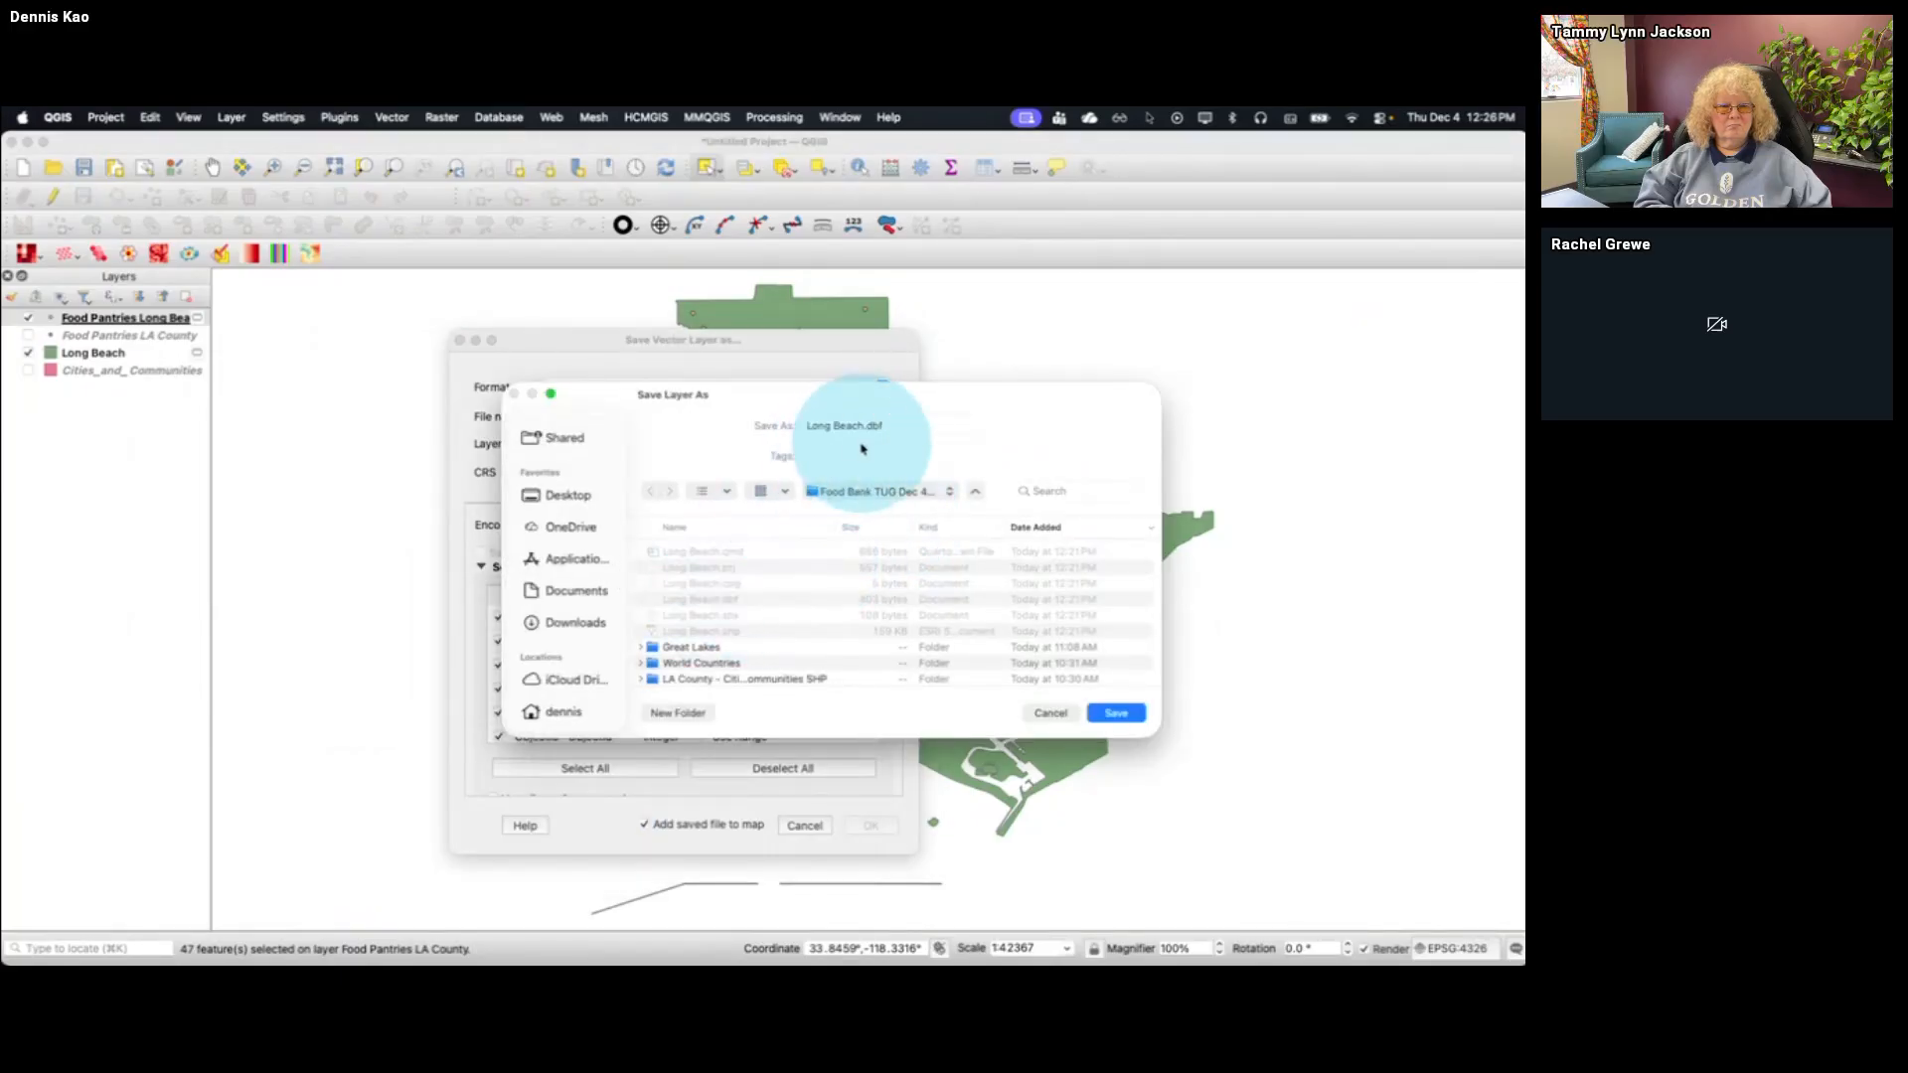
left_click(915, 423)
key("BackSpace")
key("BackSpace")
key("BackSpace")
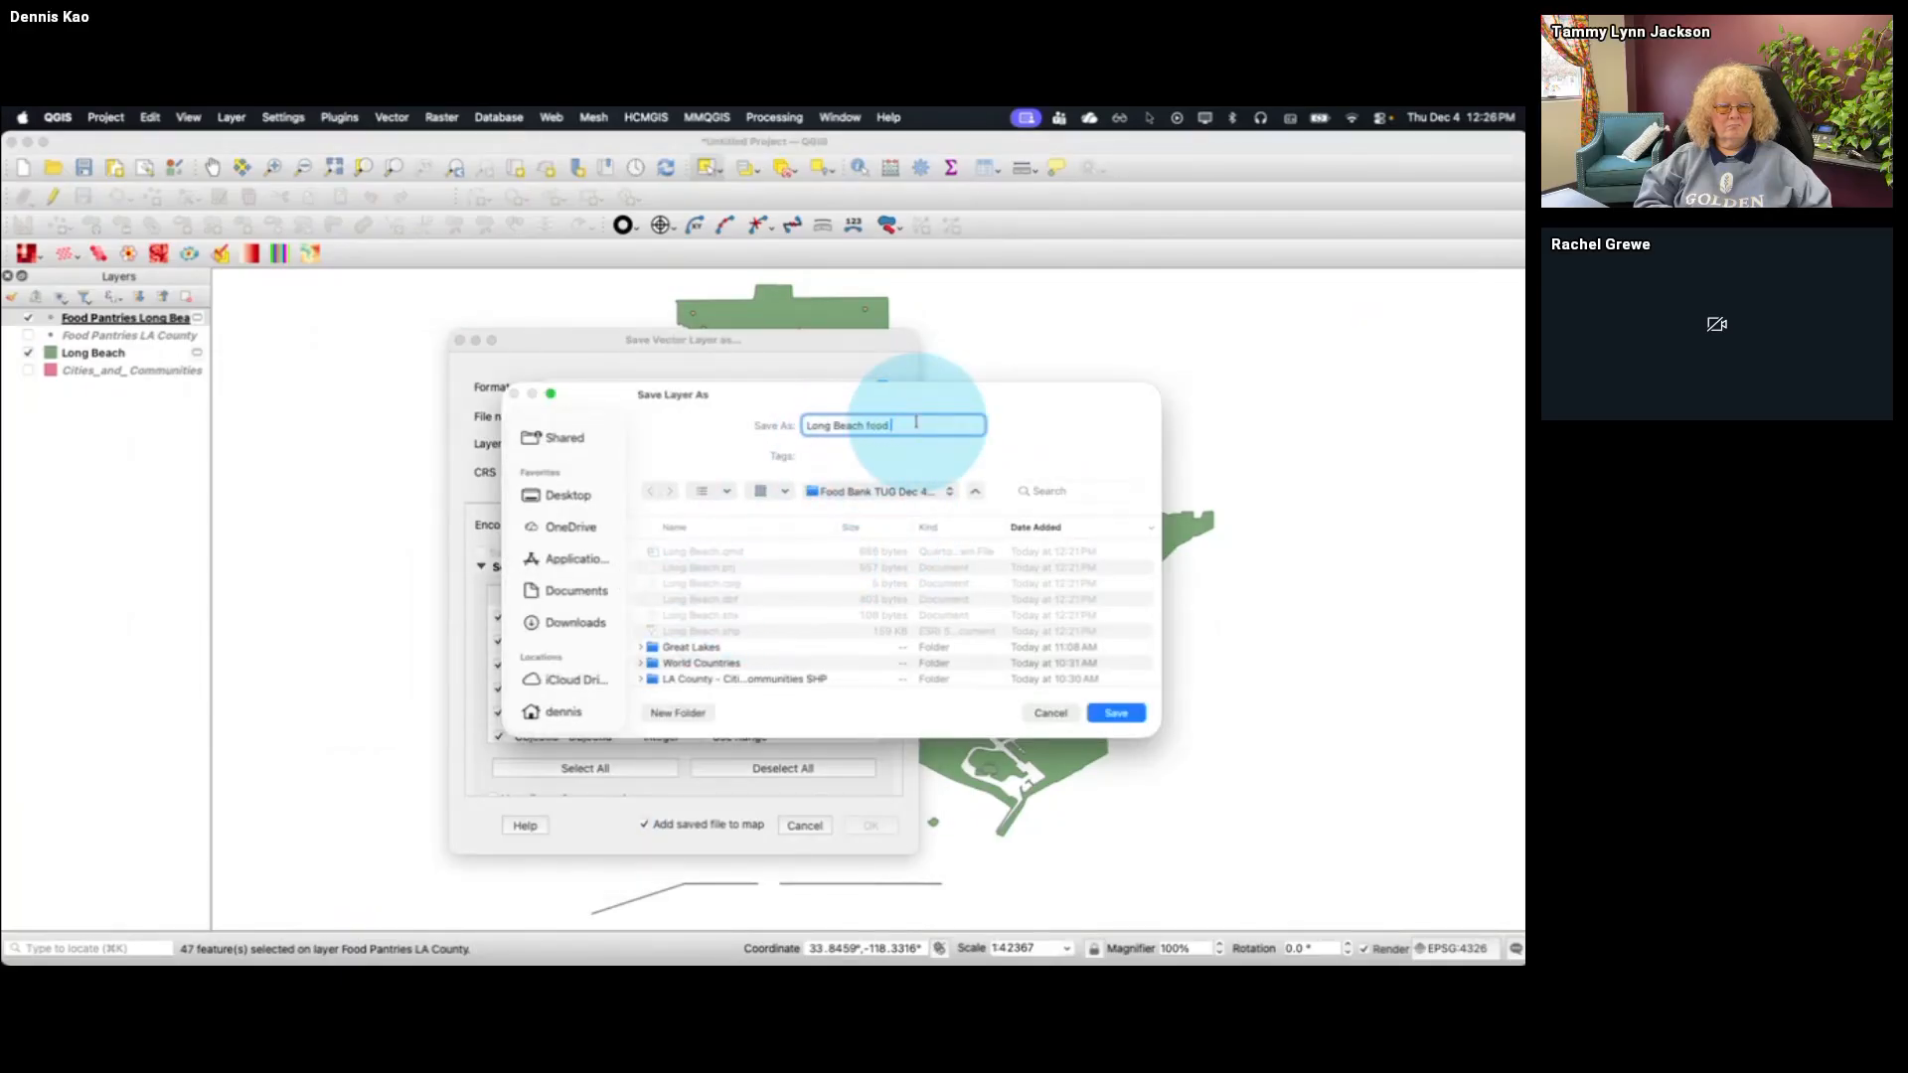
type("food pantries")
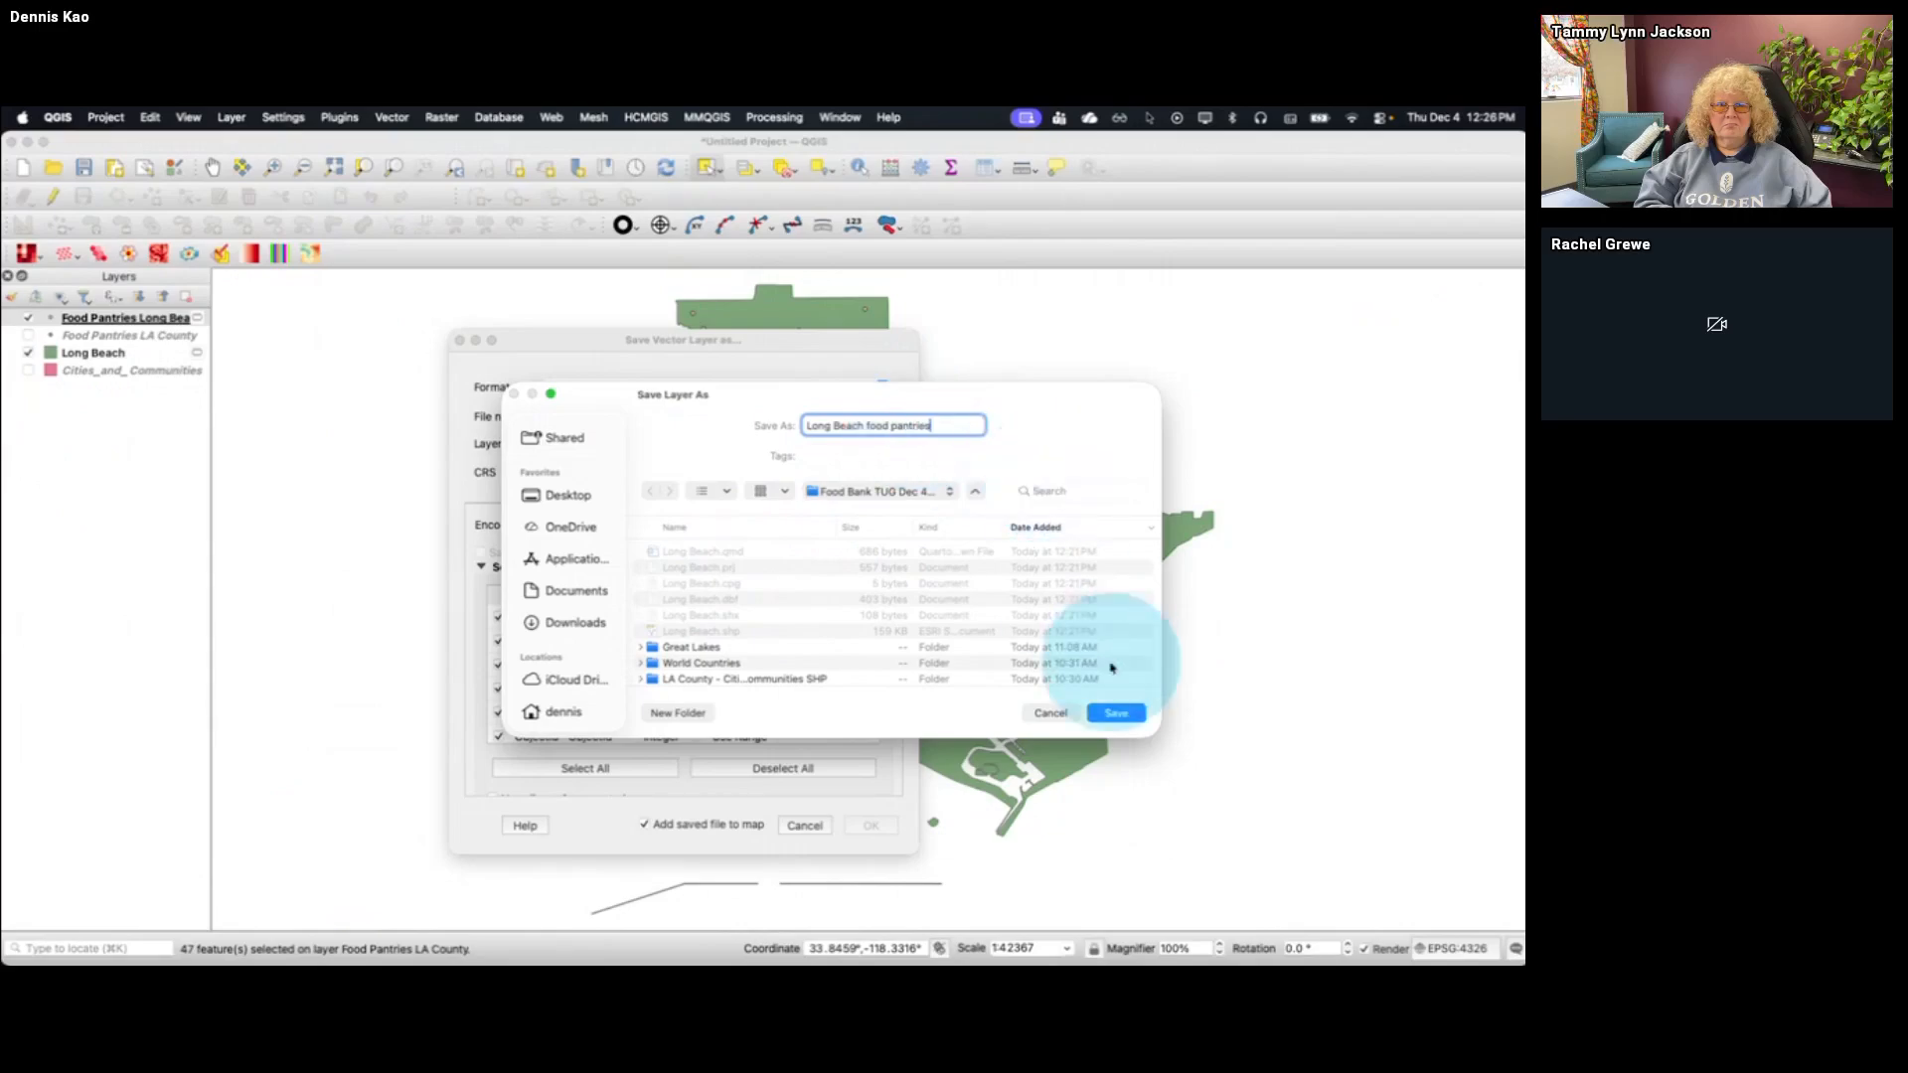
left_click(1116, 712)
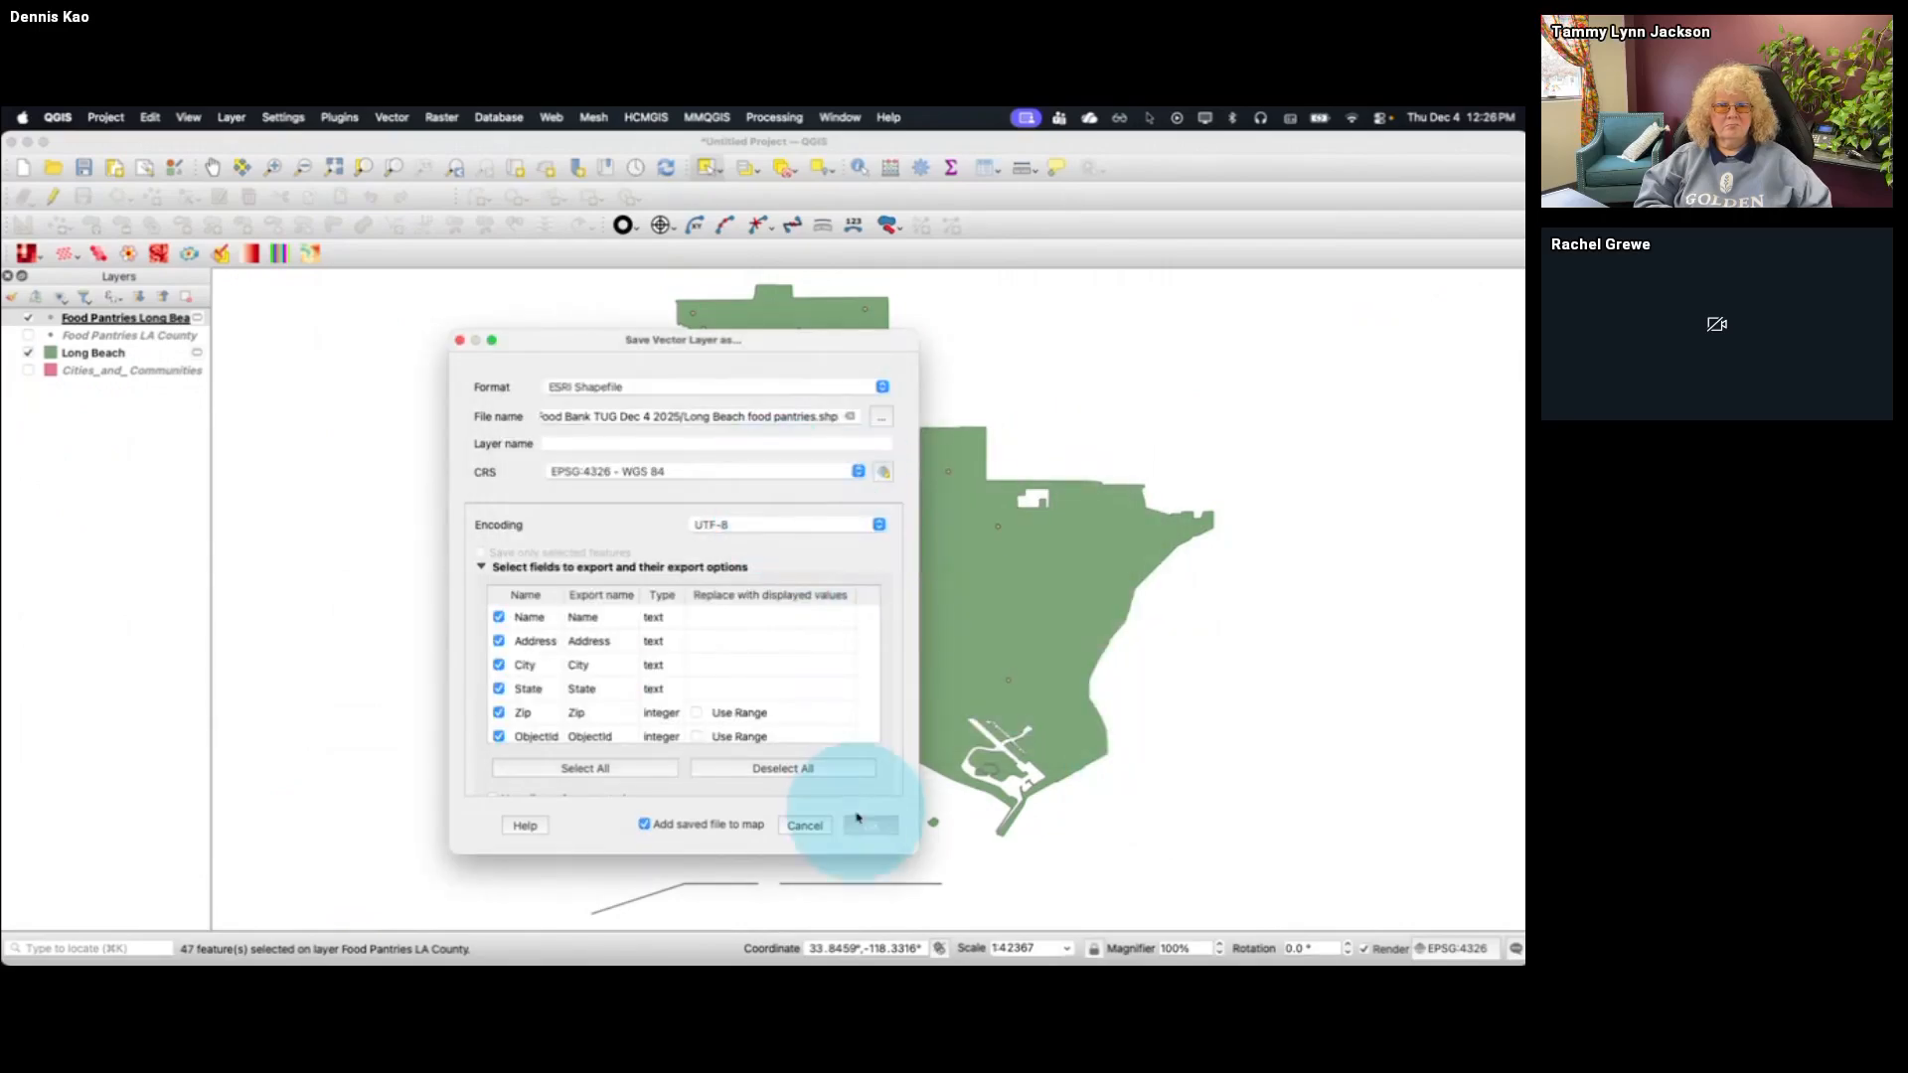
left_click(864, 827)
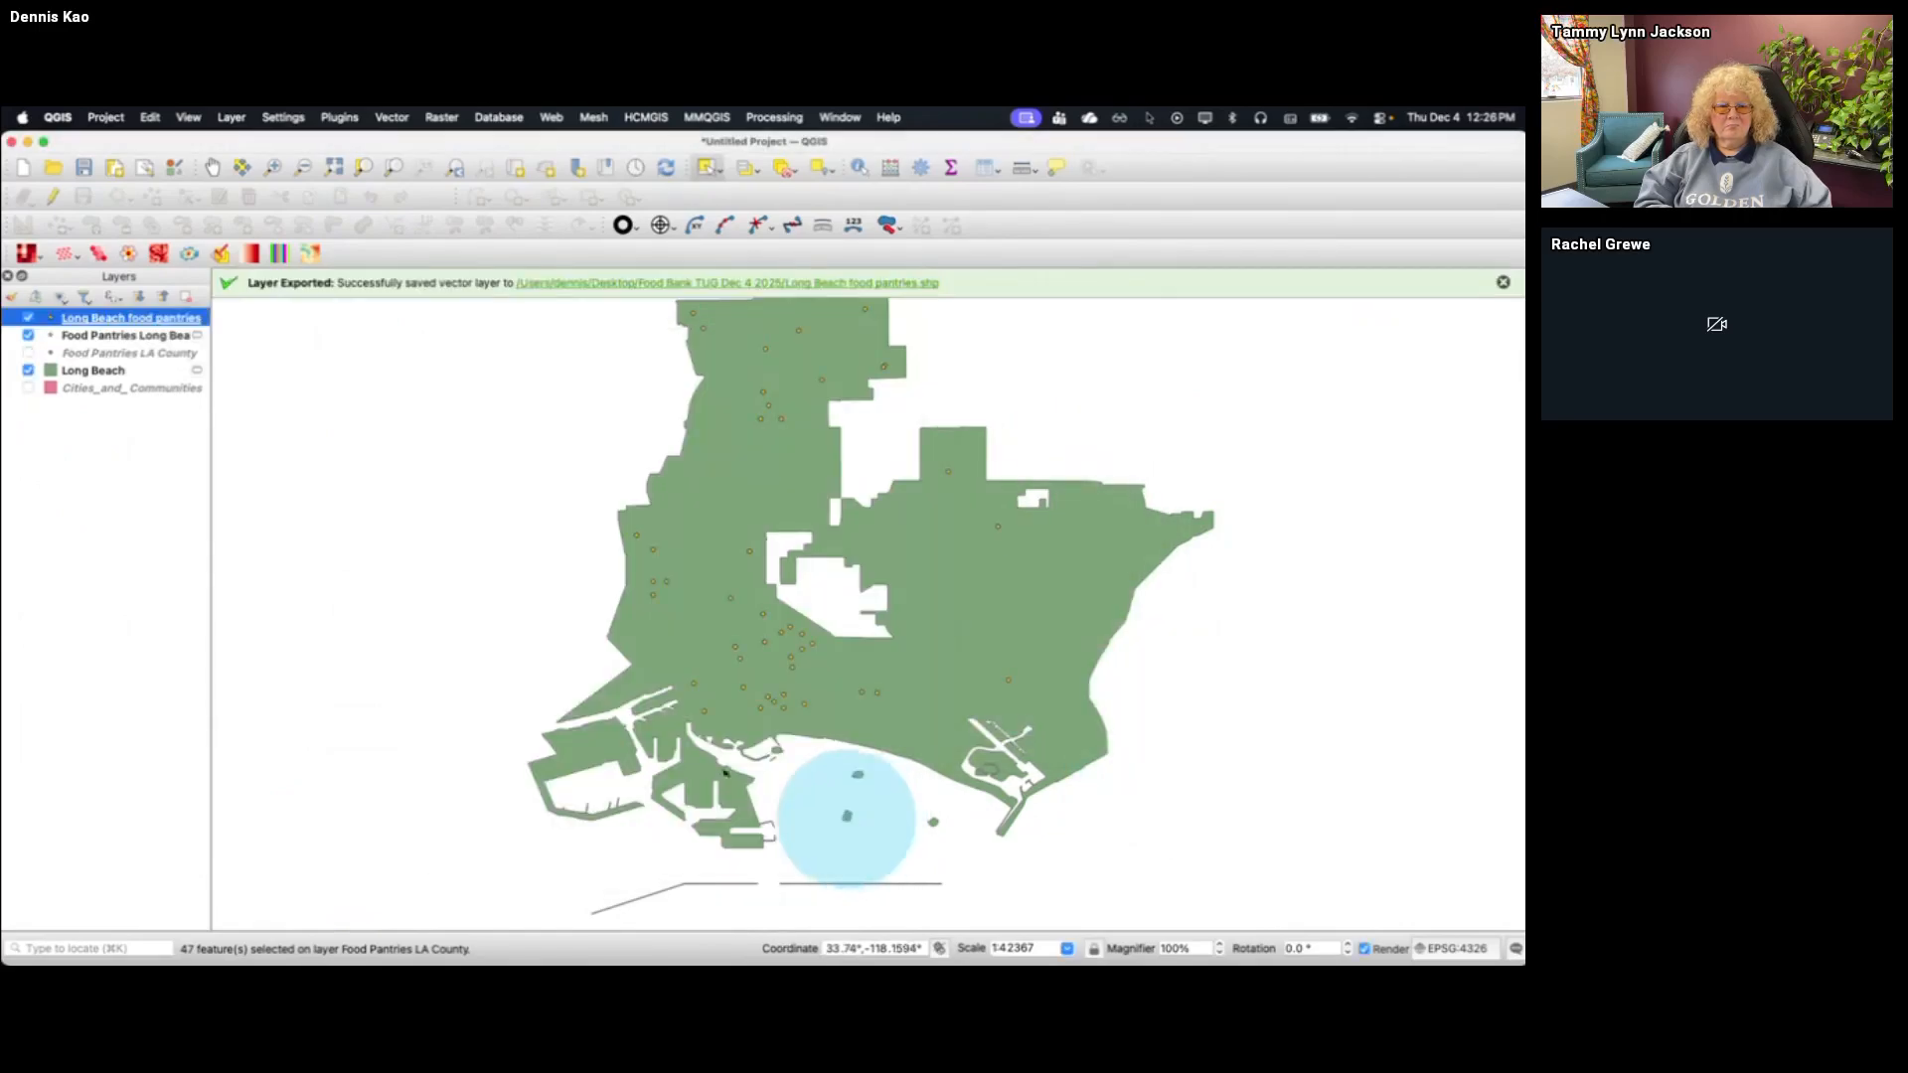
Switch to Tableau, add Long Beach food pantries.shp as a data source on sheet 5B, and place its Geometry on the map as a new marks layer
key("ctrl+Up")
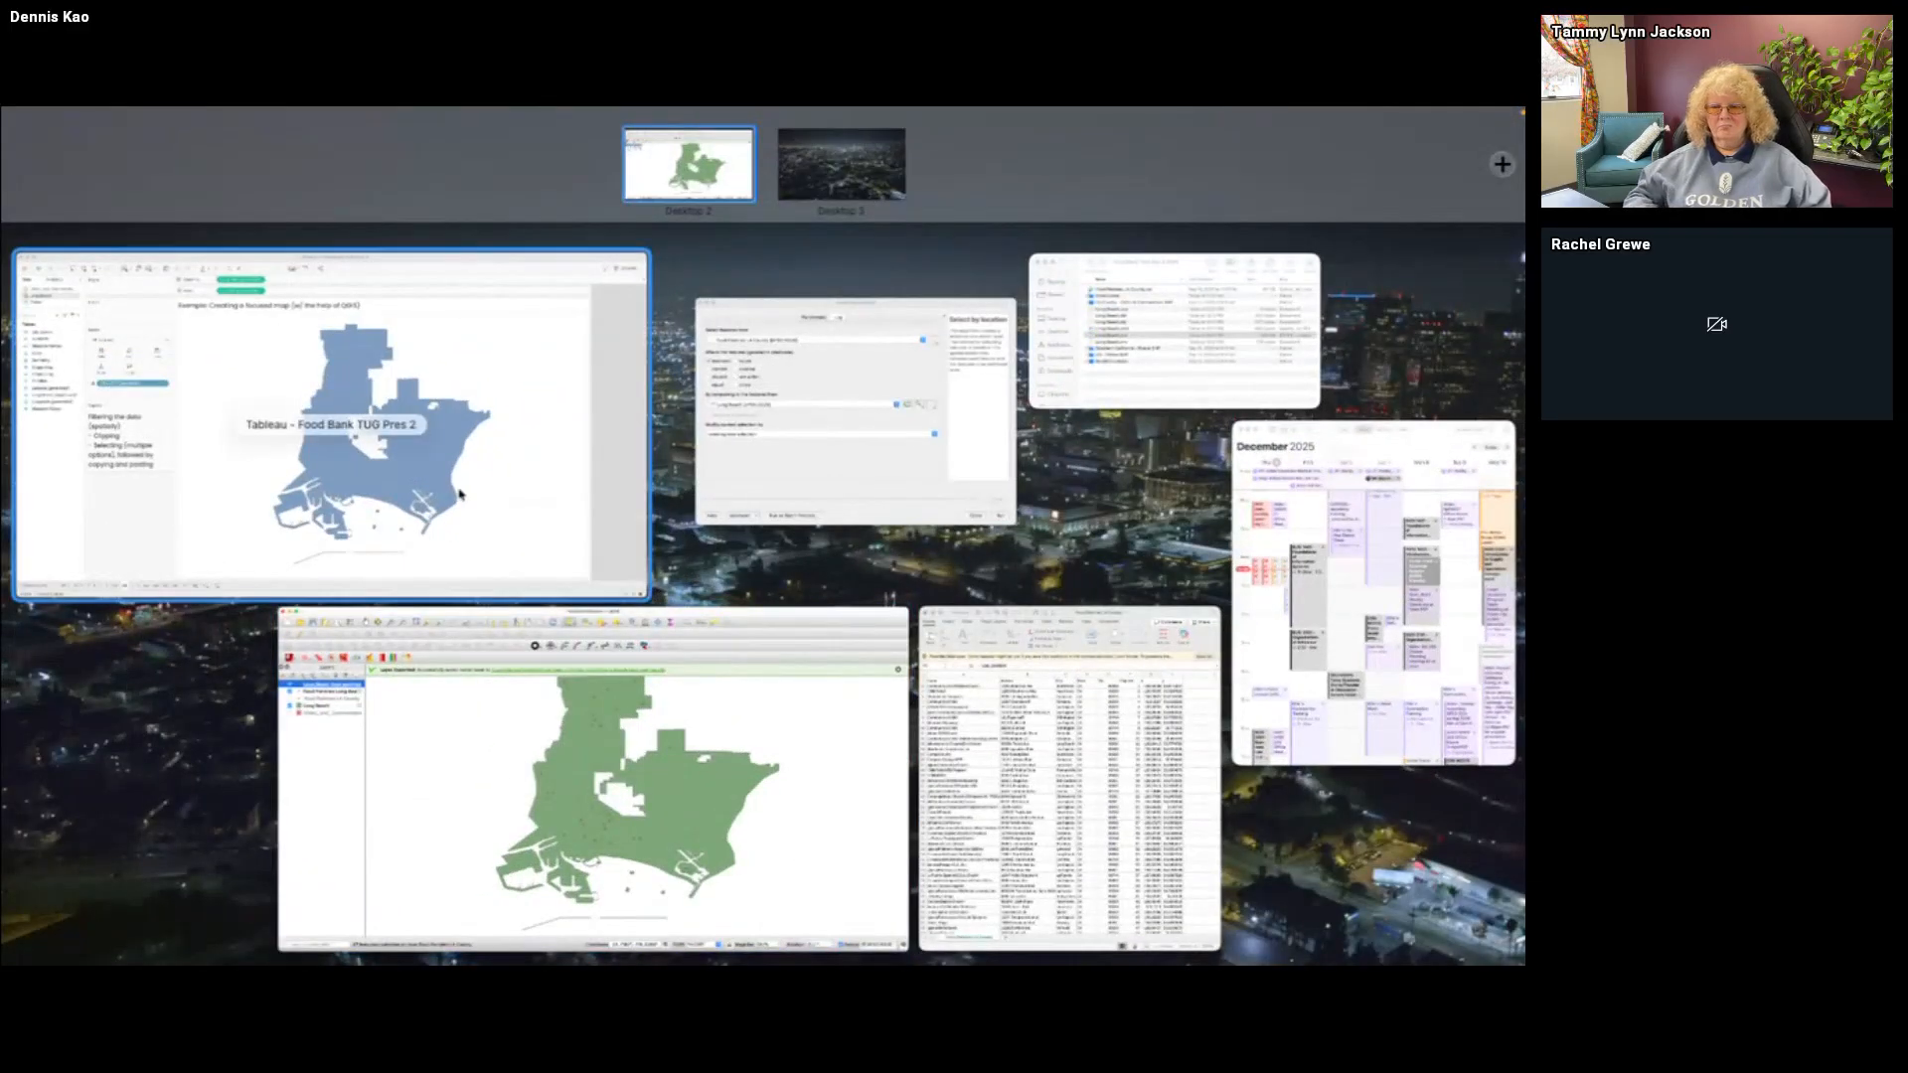
left_click(461, 494)
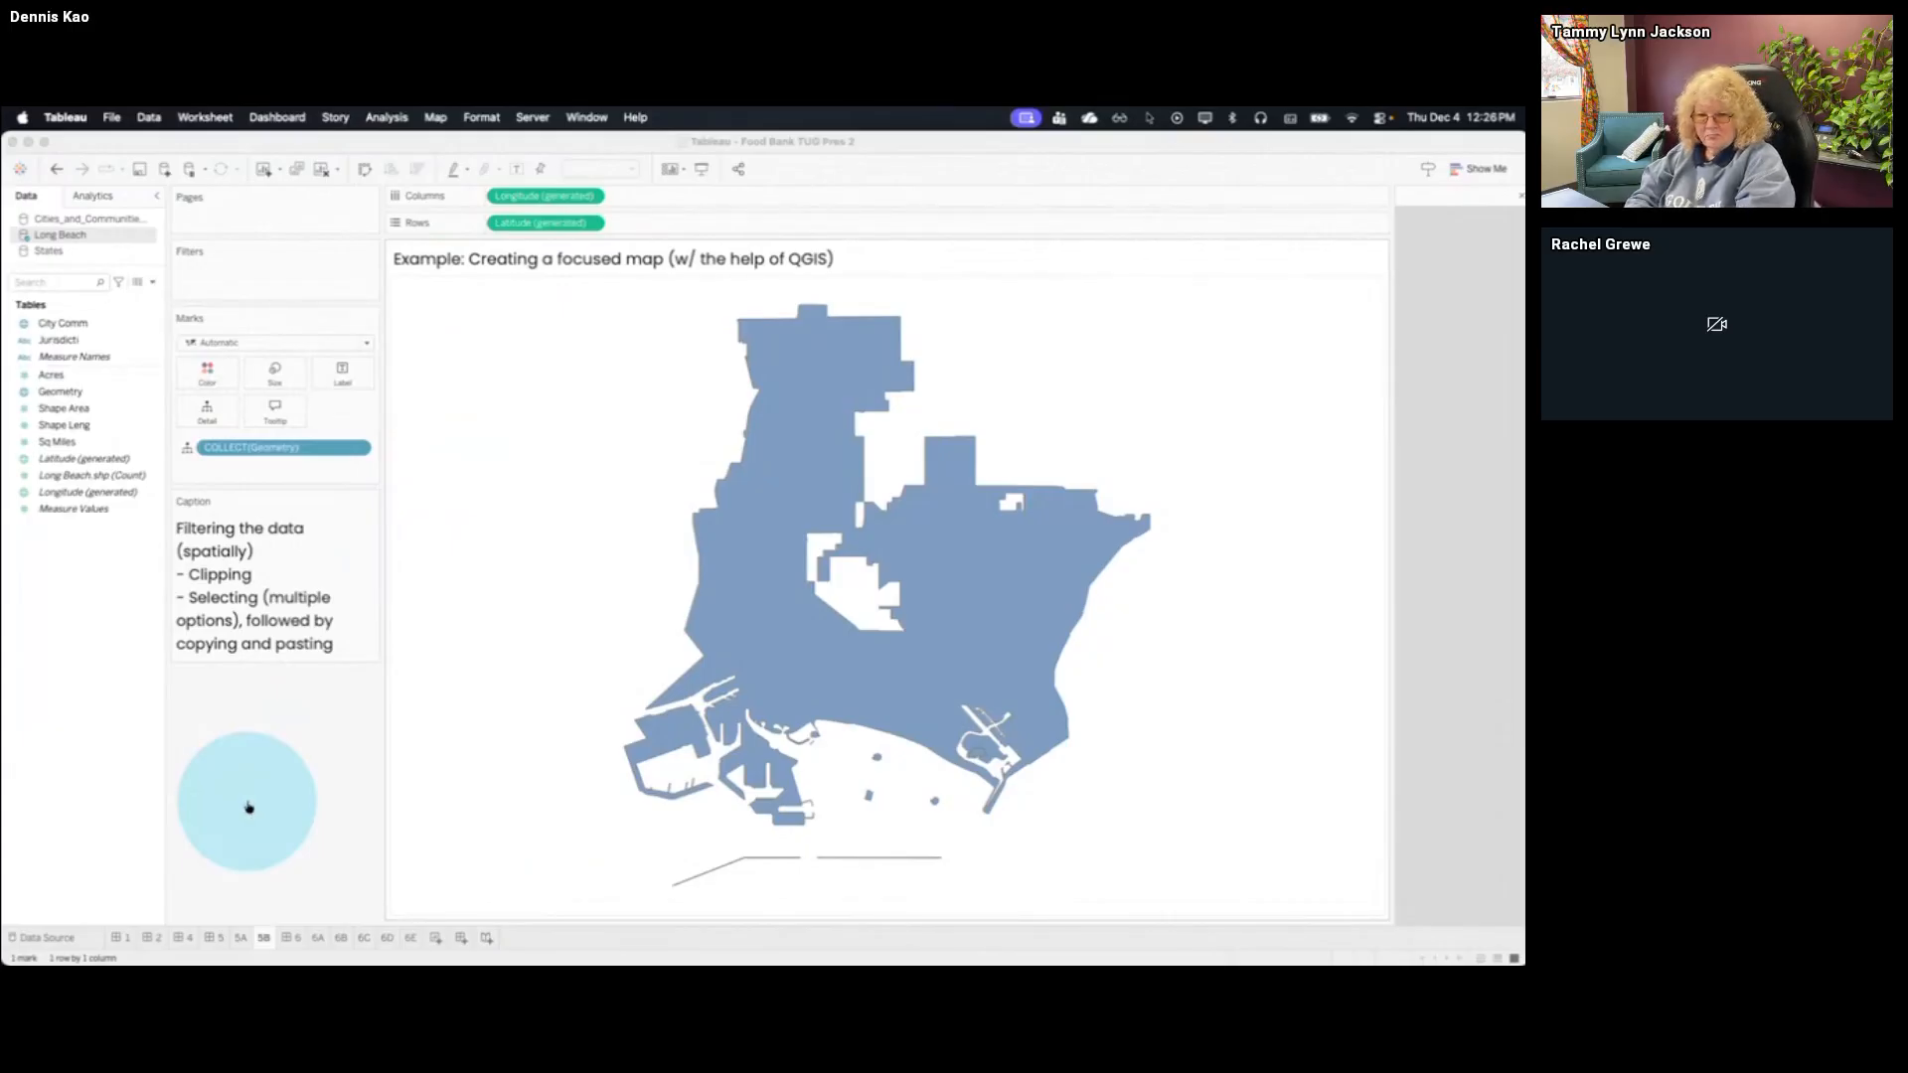
key("super+Tab")
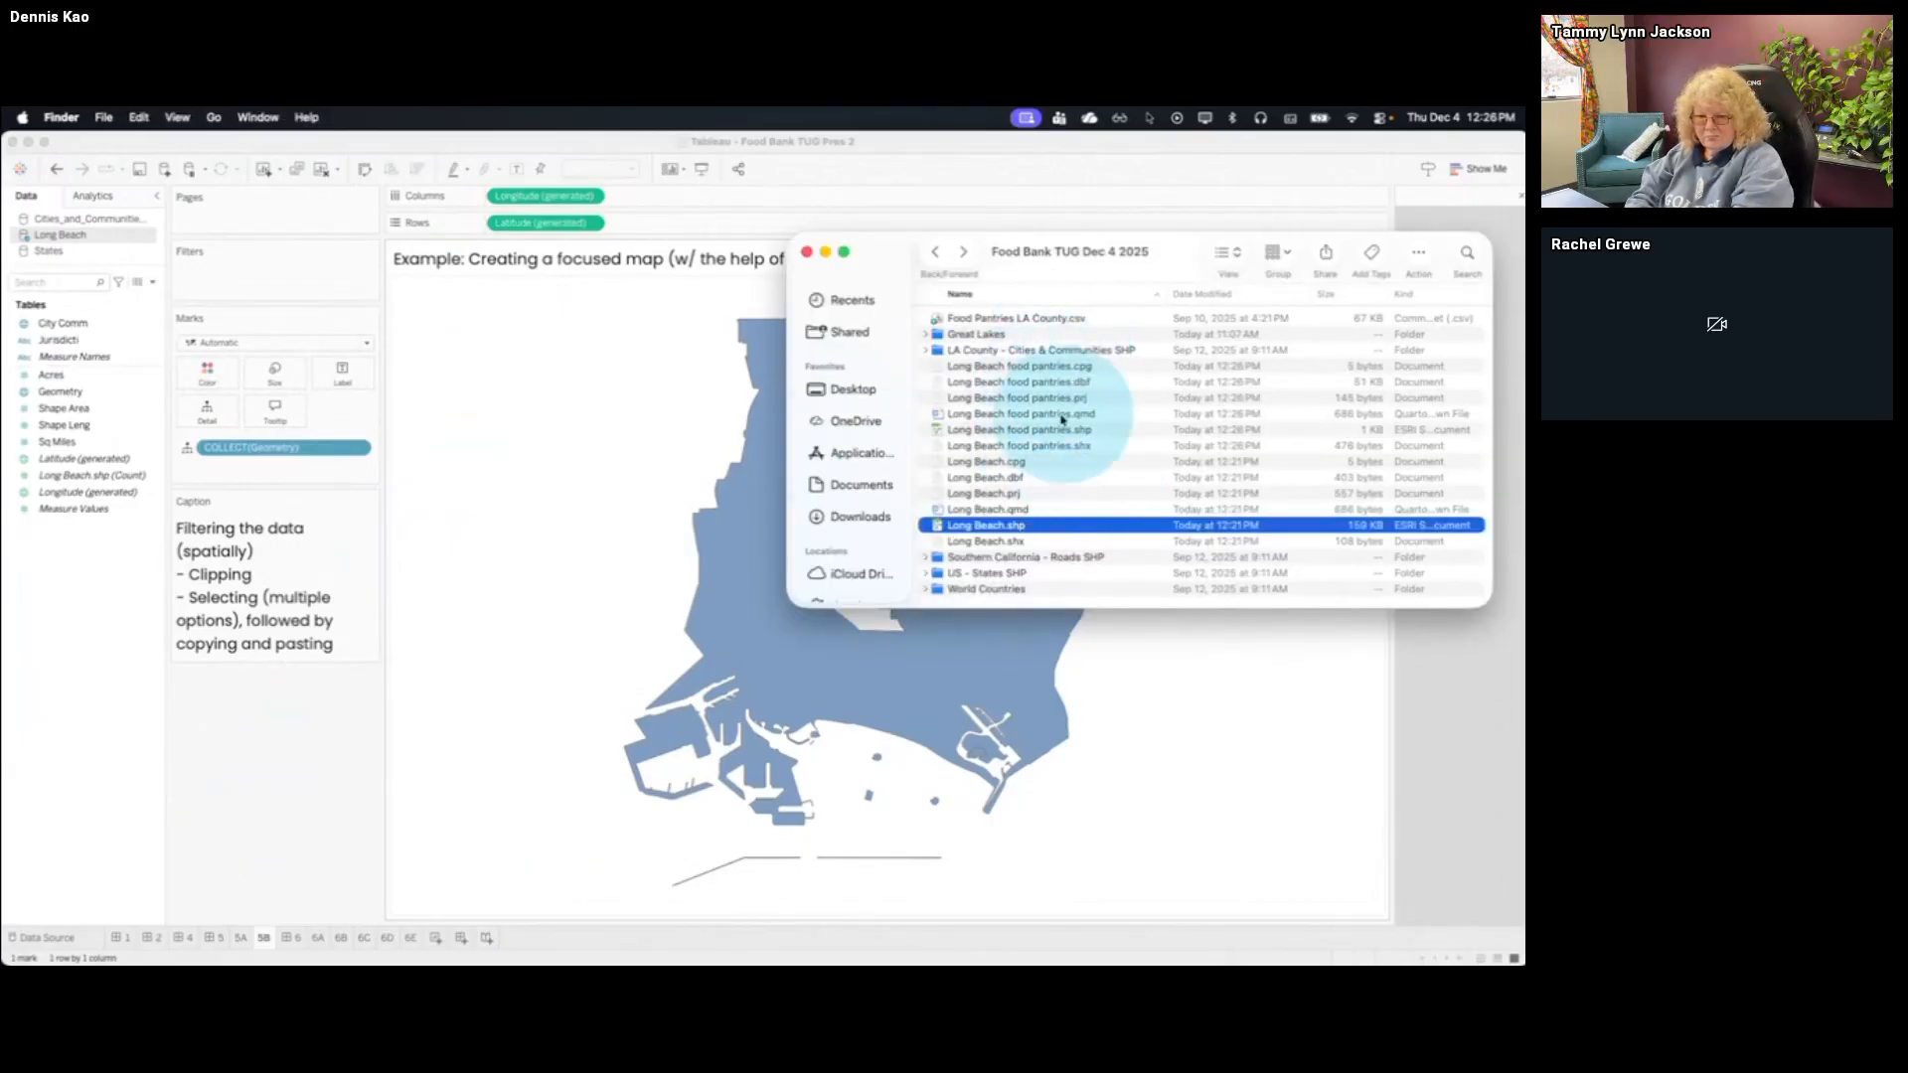
left_click_drag(1064, 429, 727, 495)
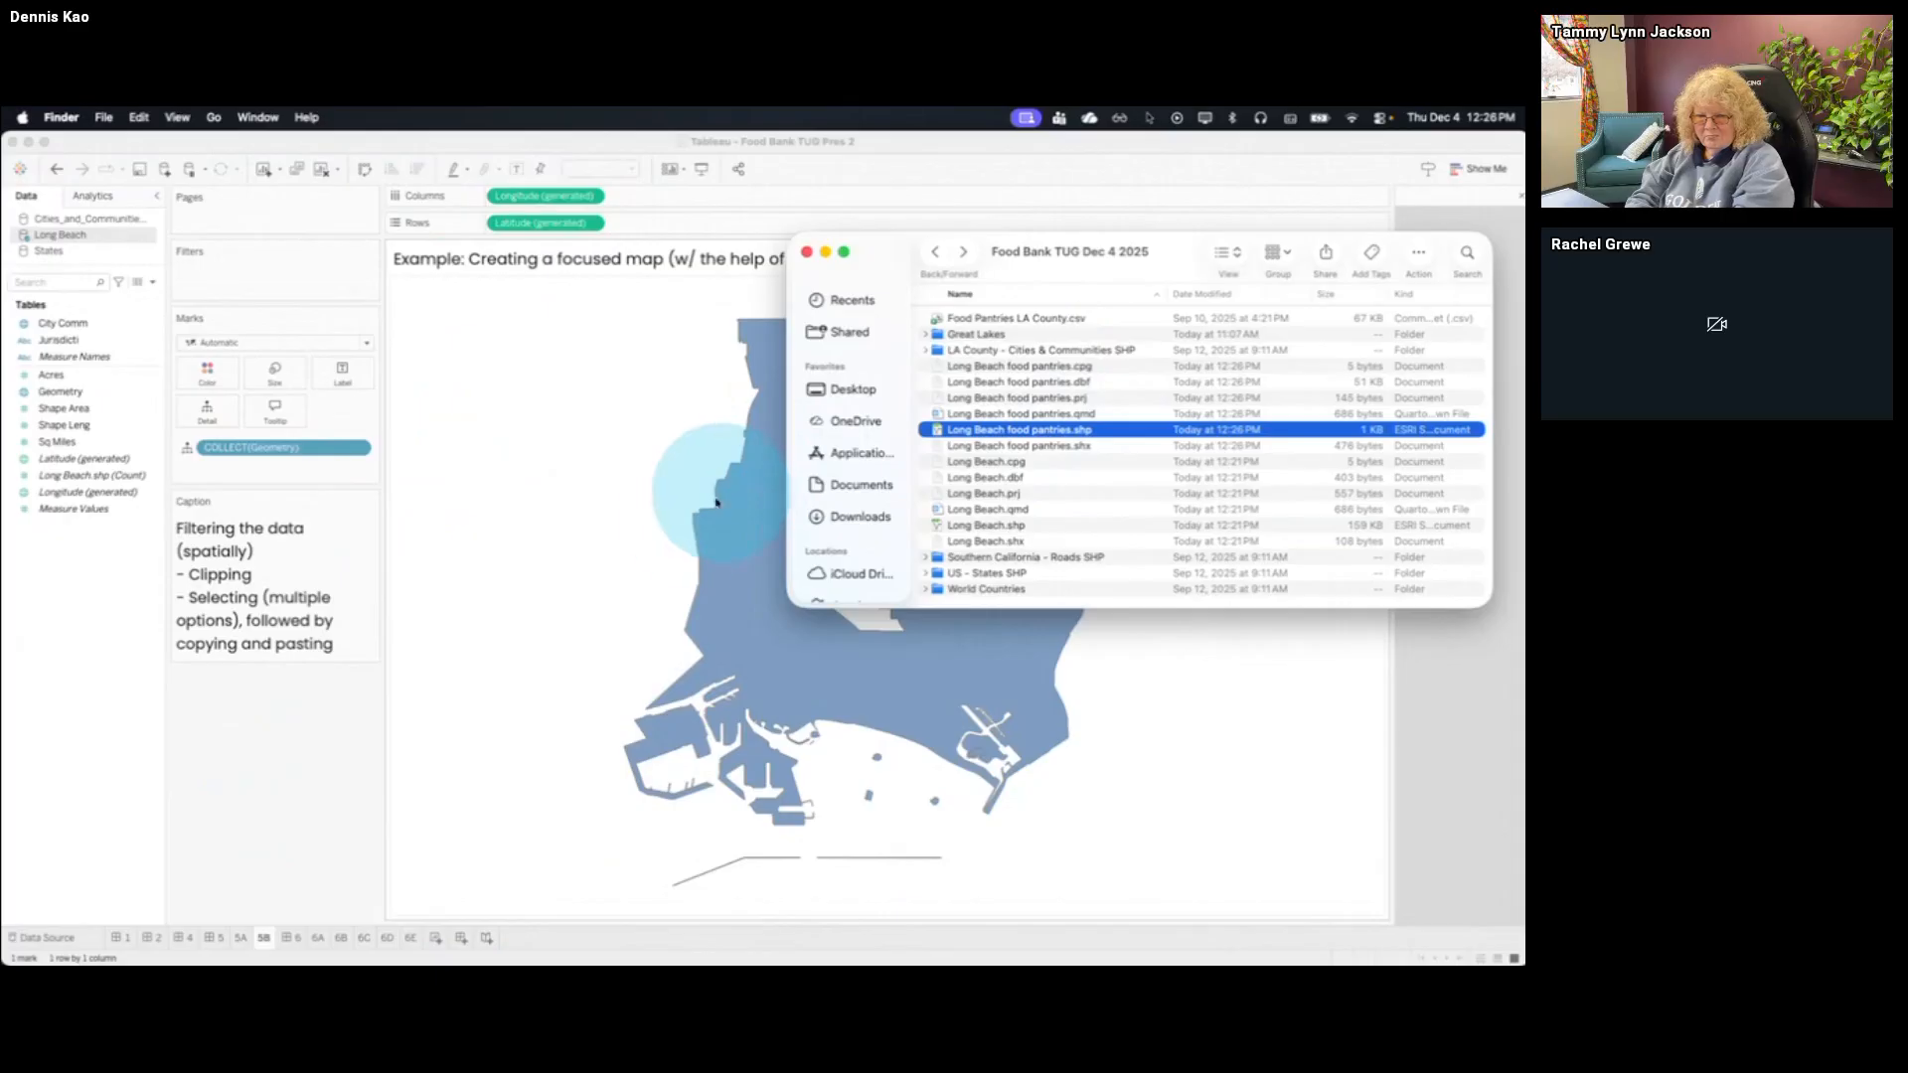
left_click(264, 937)
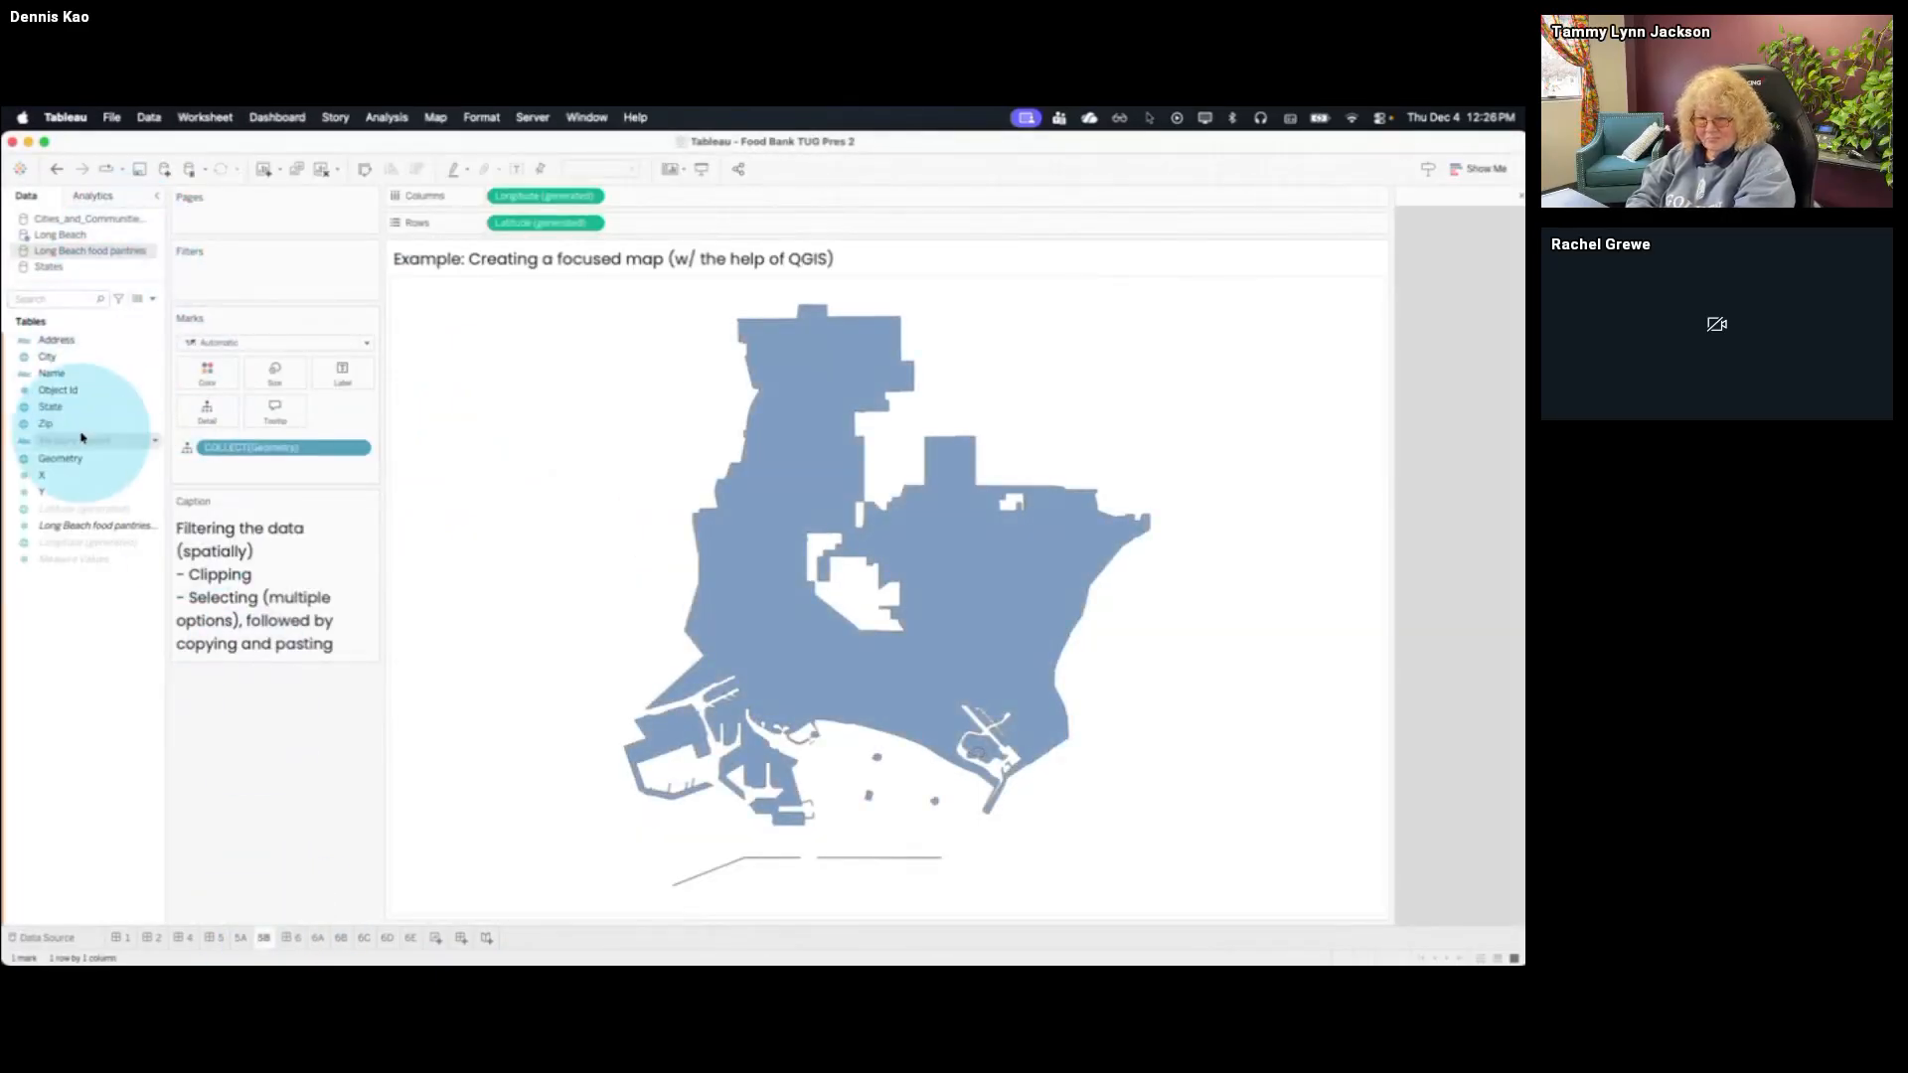
left_click_drag(83, 437, 529, 308)
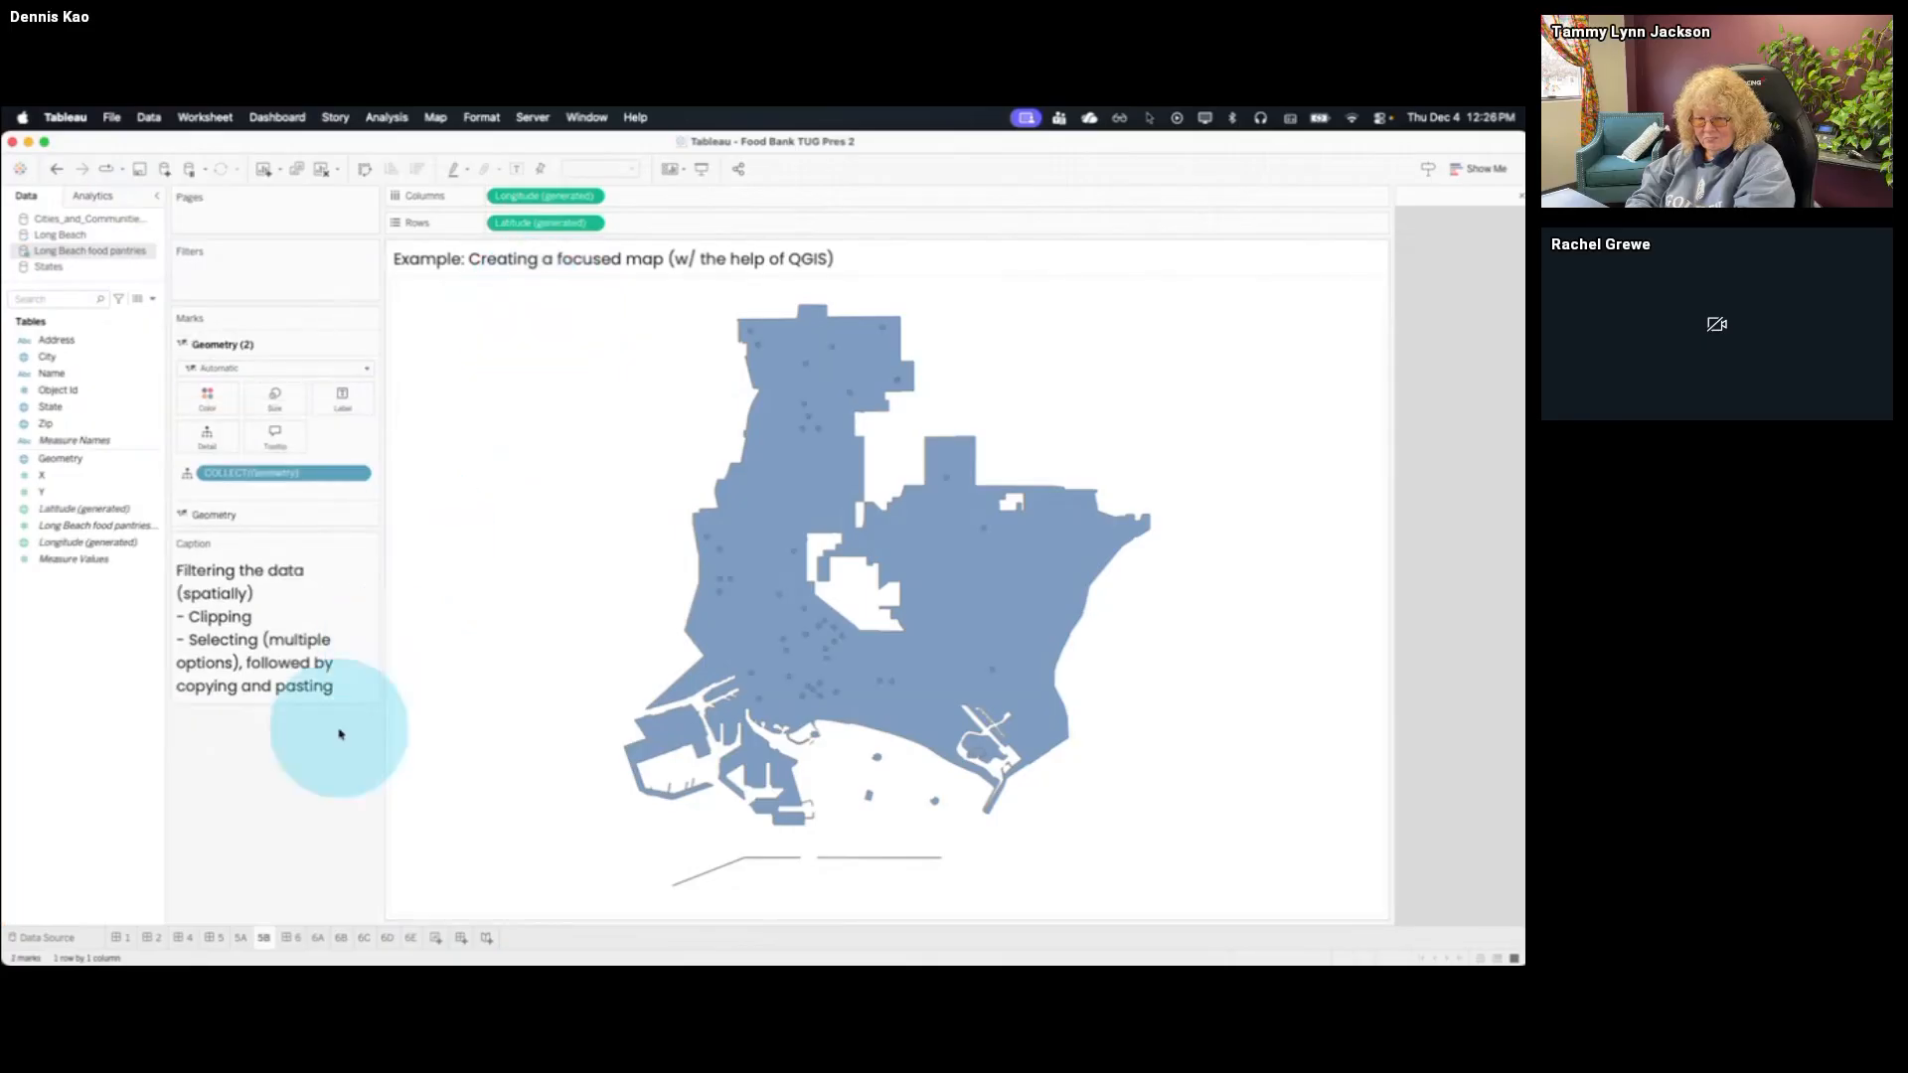
Color the Long Beach boundary marks layer dark gray and the food pantry points yellow
left_click(276, 515)
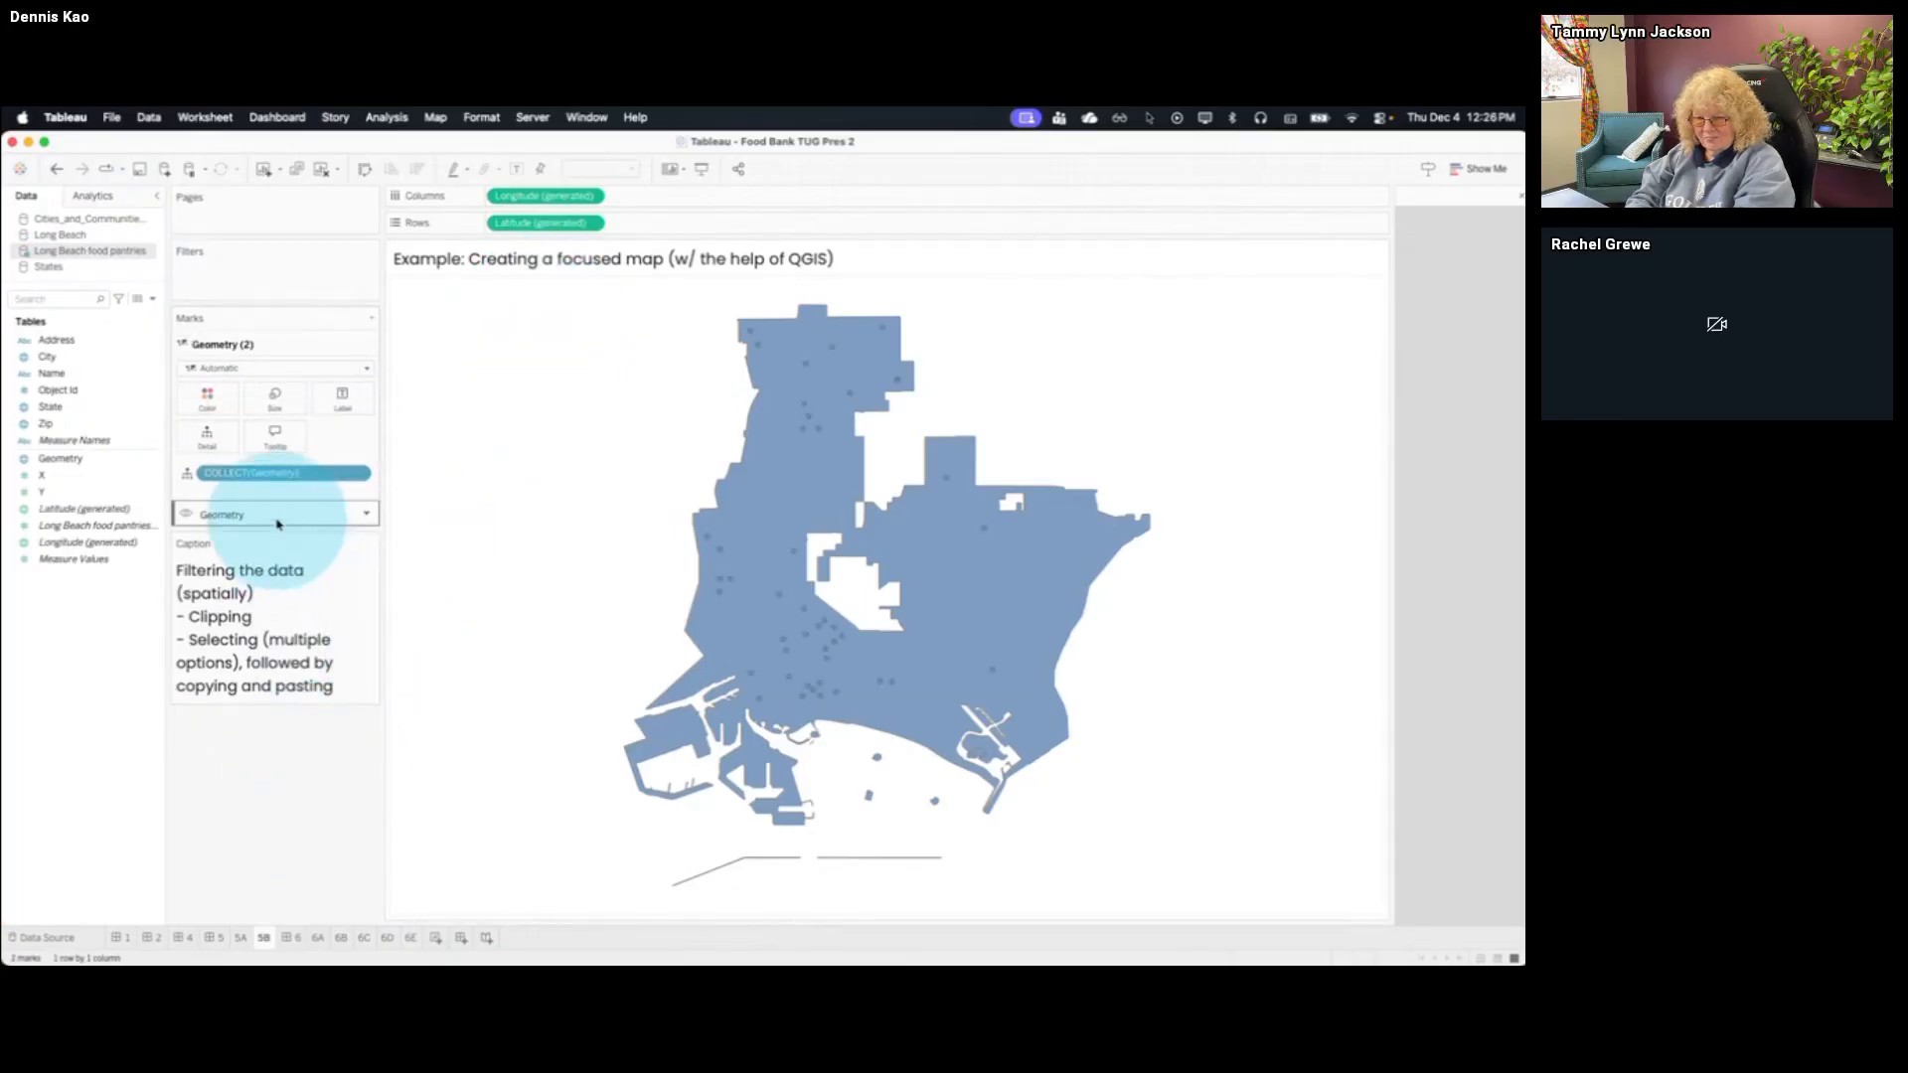
left_click(221, 426)
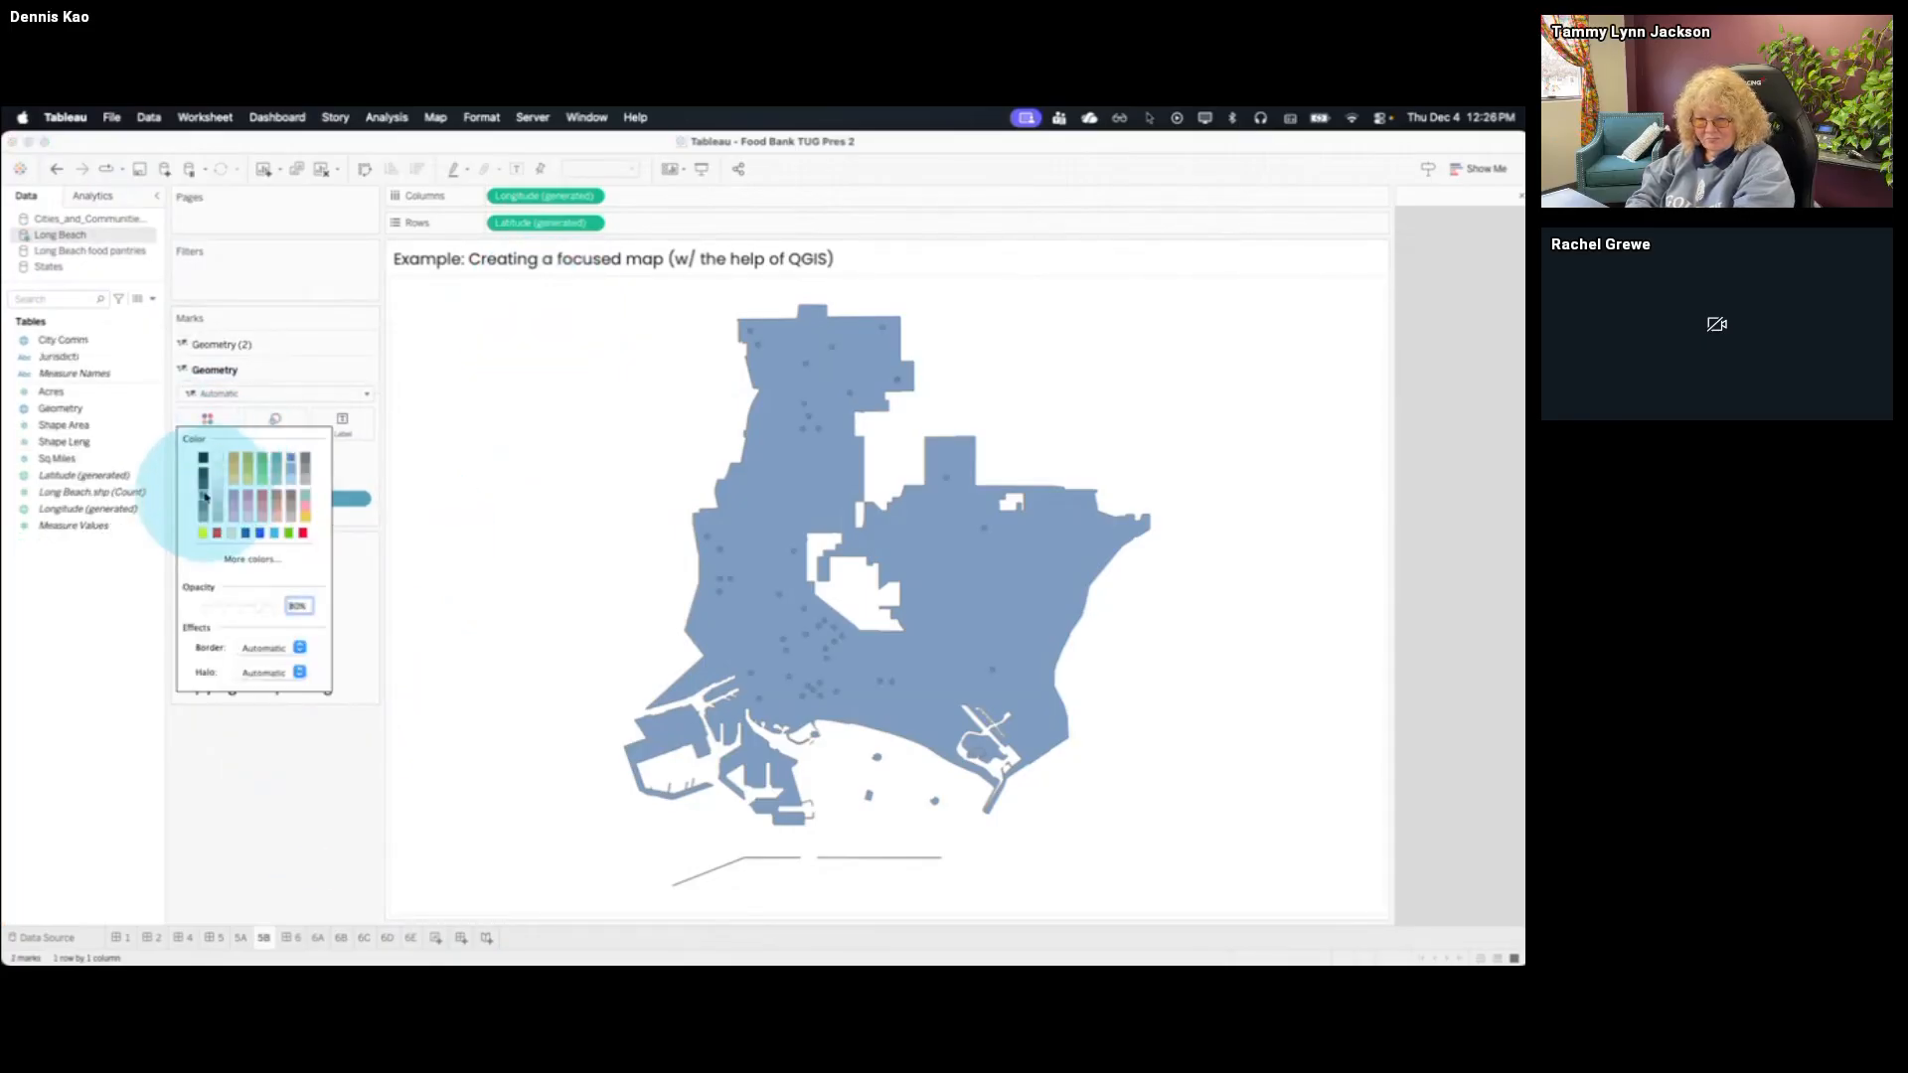
left_click(206, 481)
left_click(238, 343)
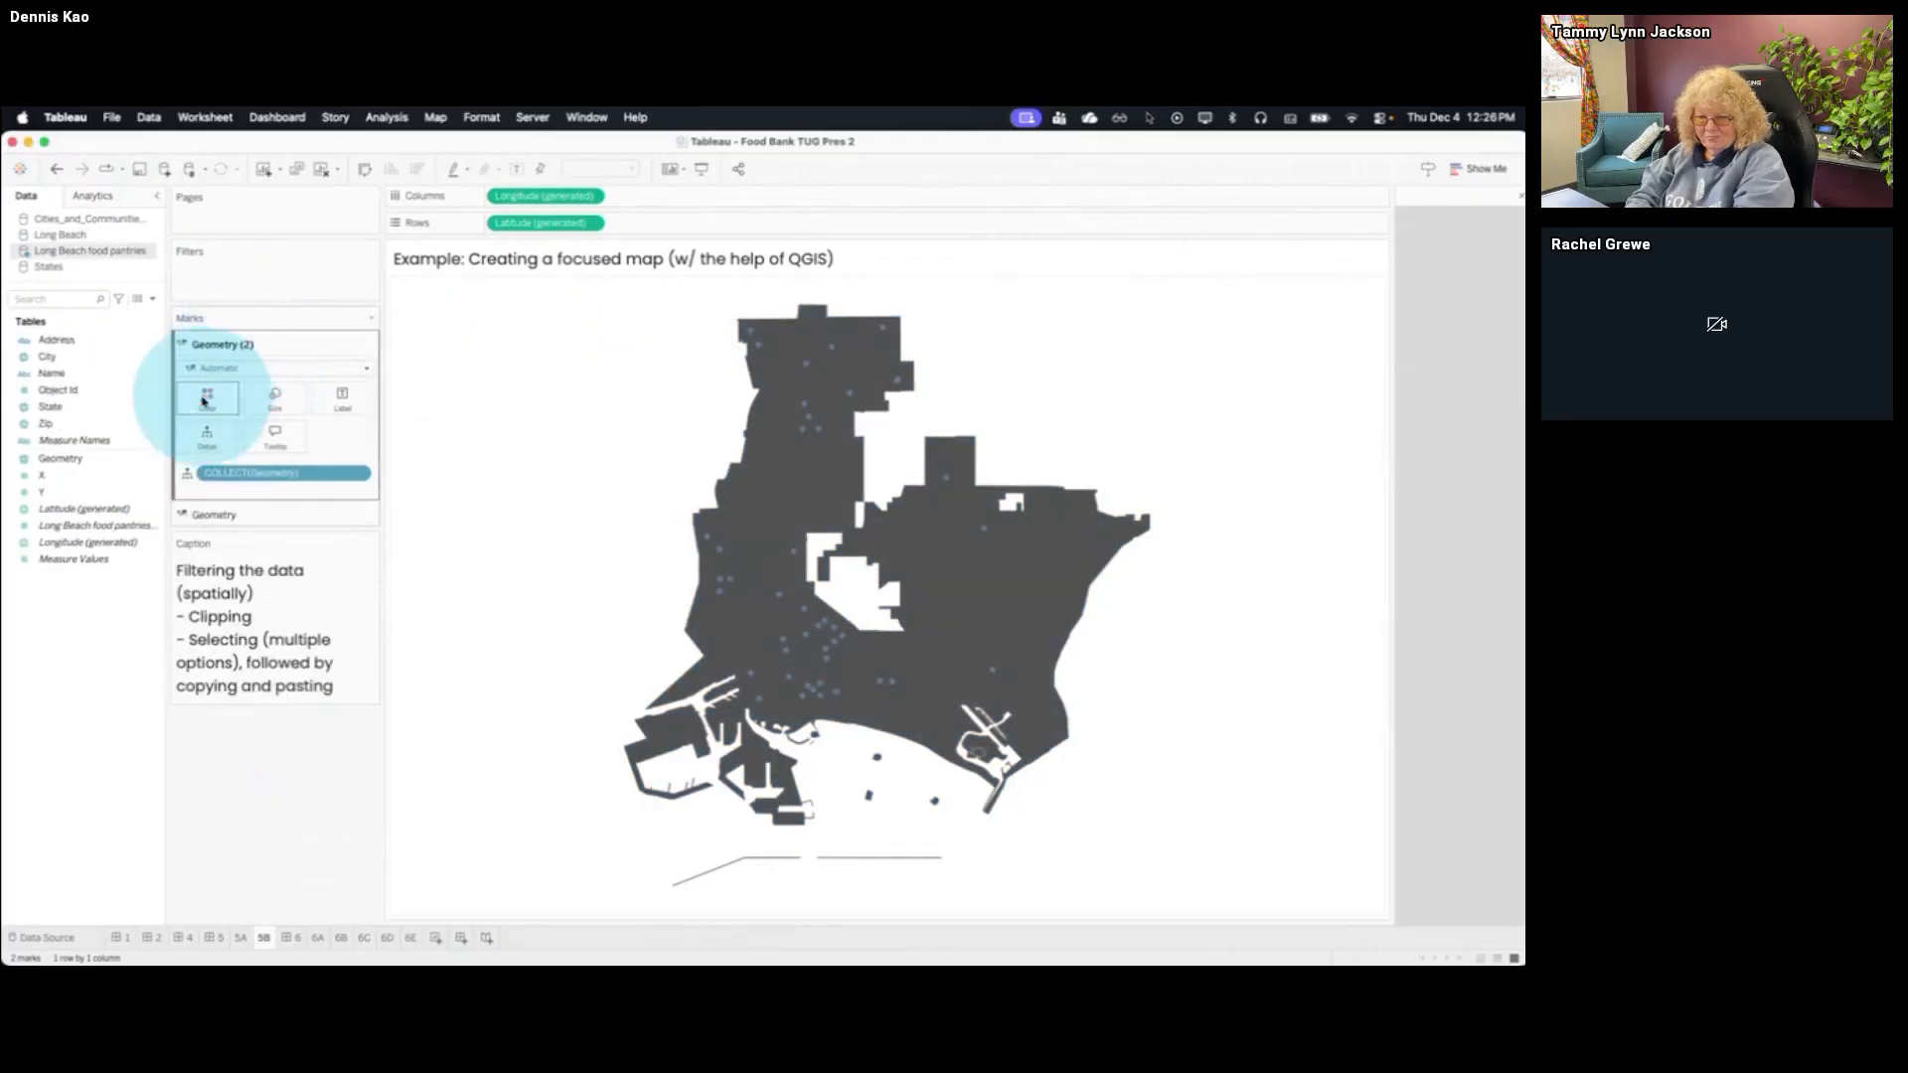
left_click(207, 390)
left_click(202, 508)
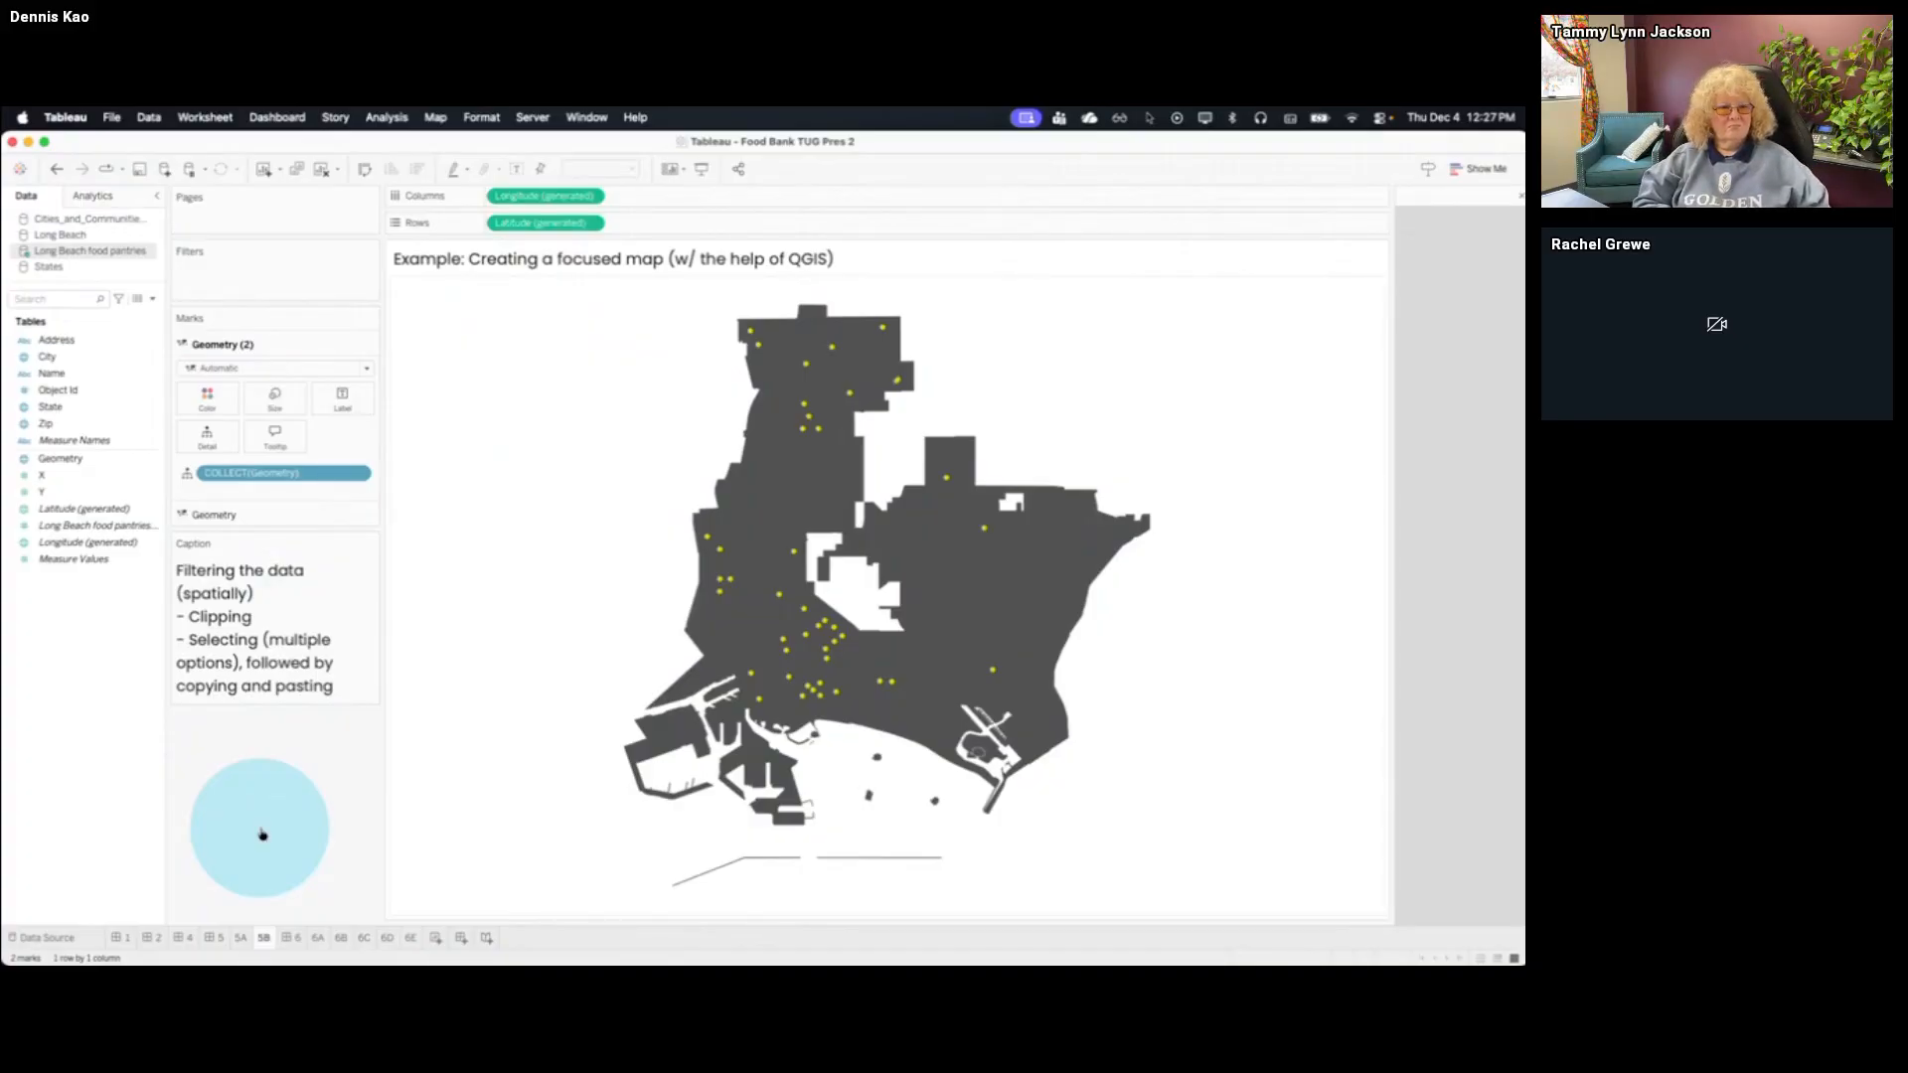
Switch back to QGIS and add gis_osm_roads_free_1.shp from the Southern California - Roads SHP folder to the project
key("super+Tab")
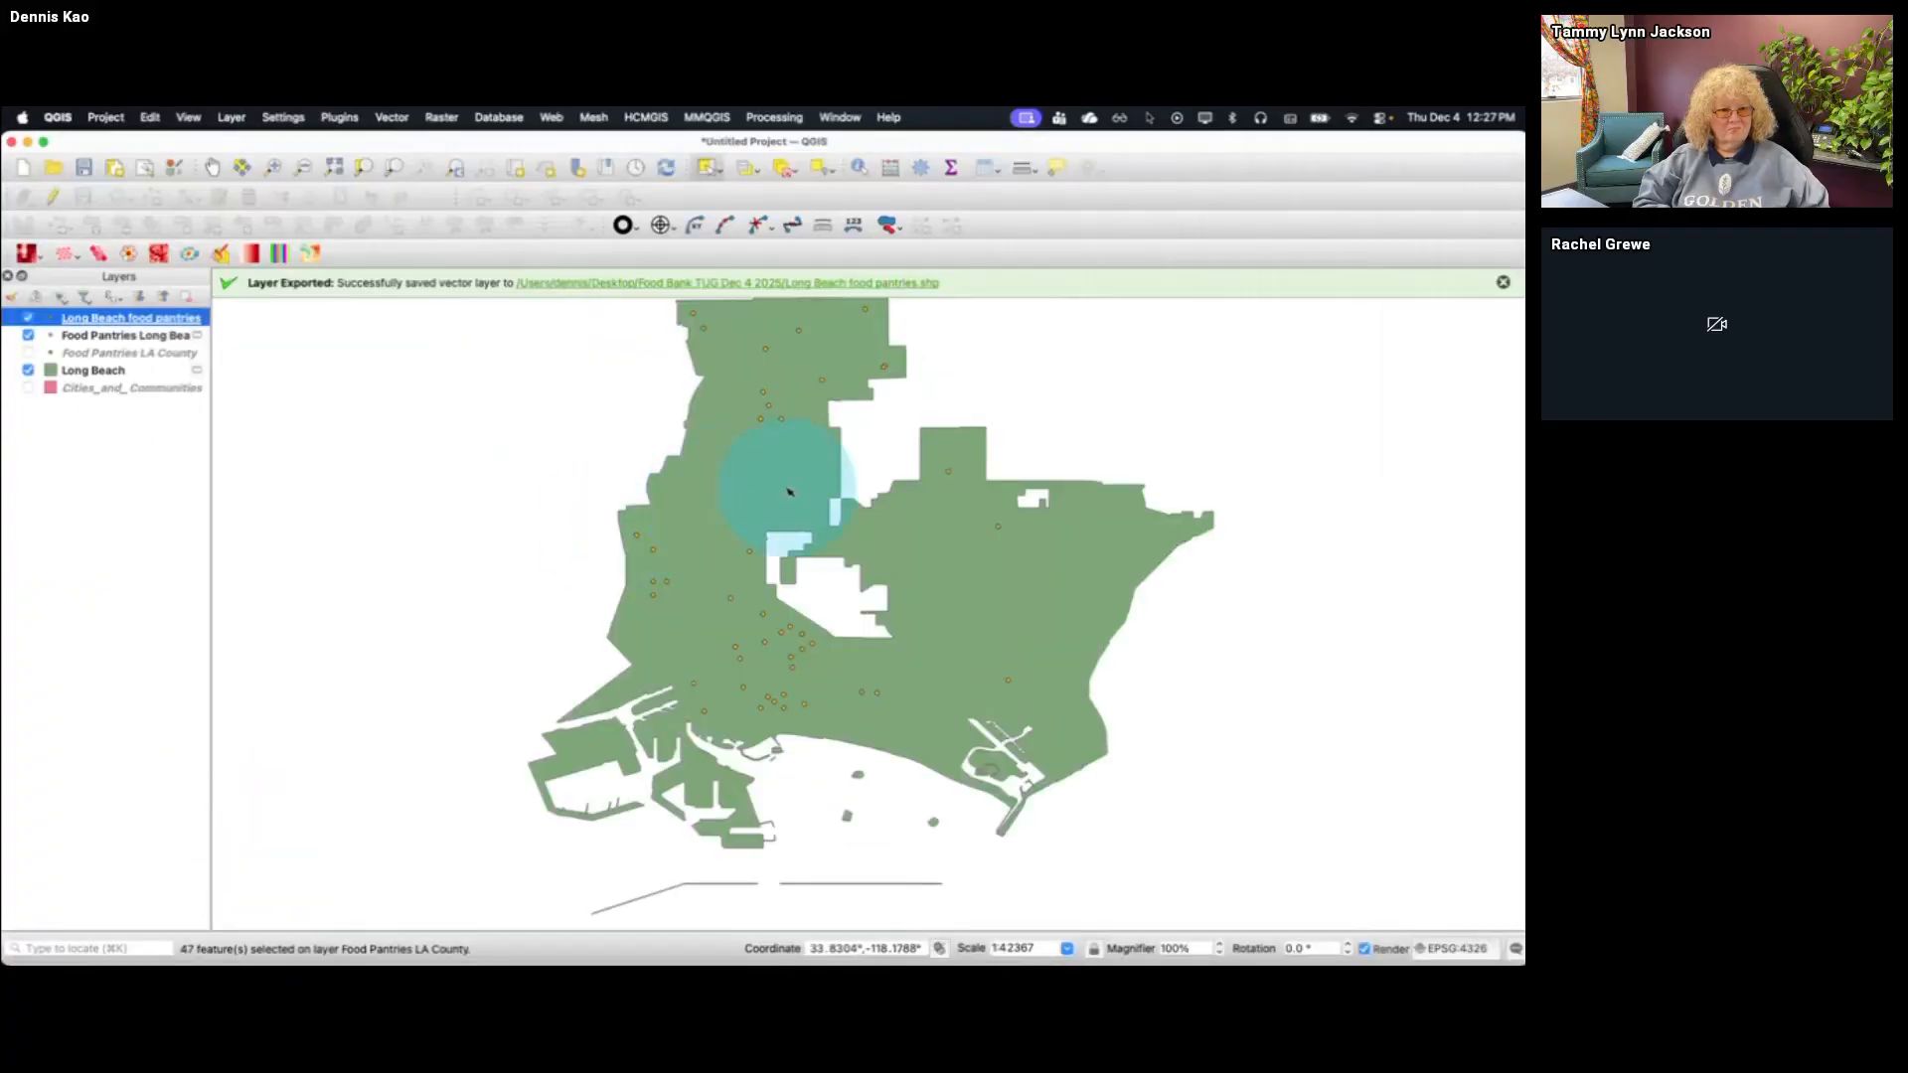
left_click(1503, 283)
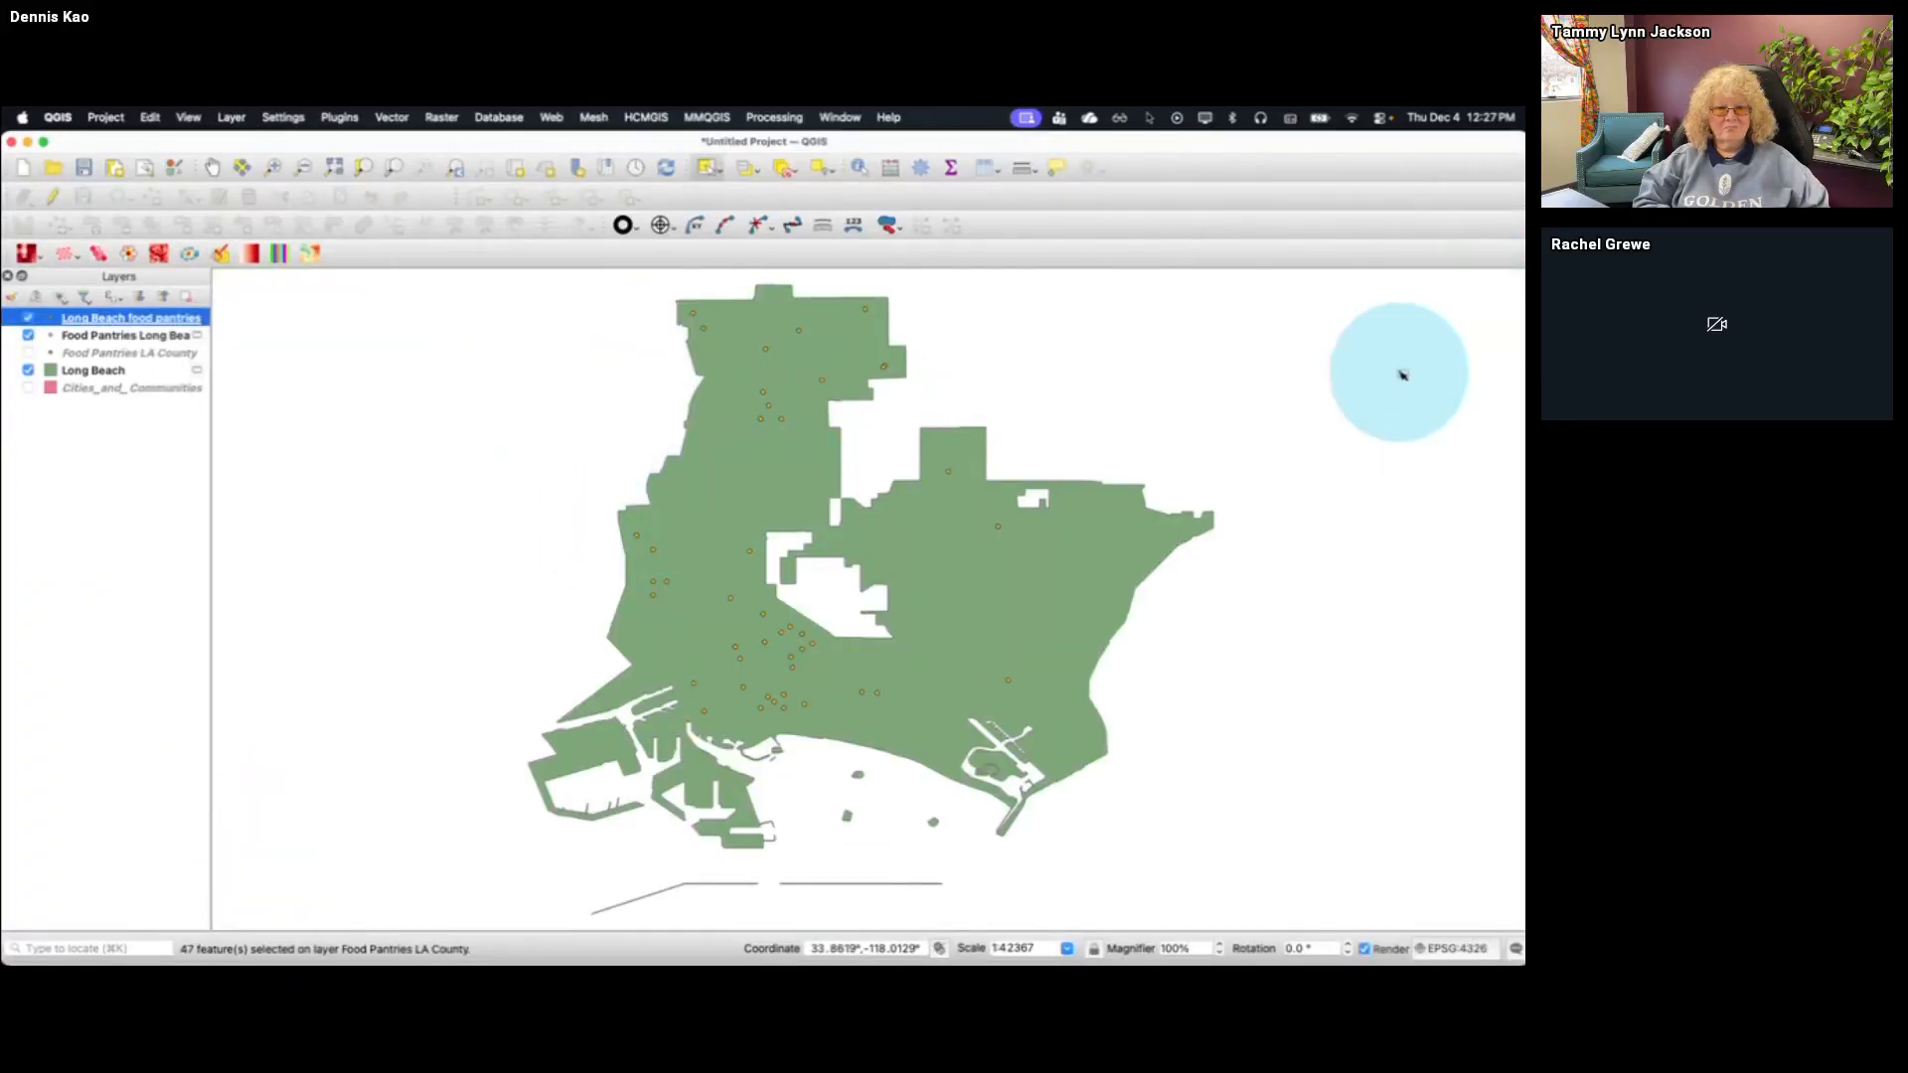
key("ctrl+Up")
left_click(1371, 249)
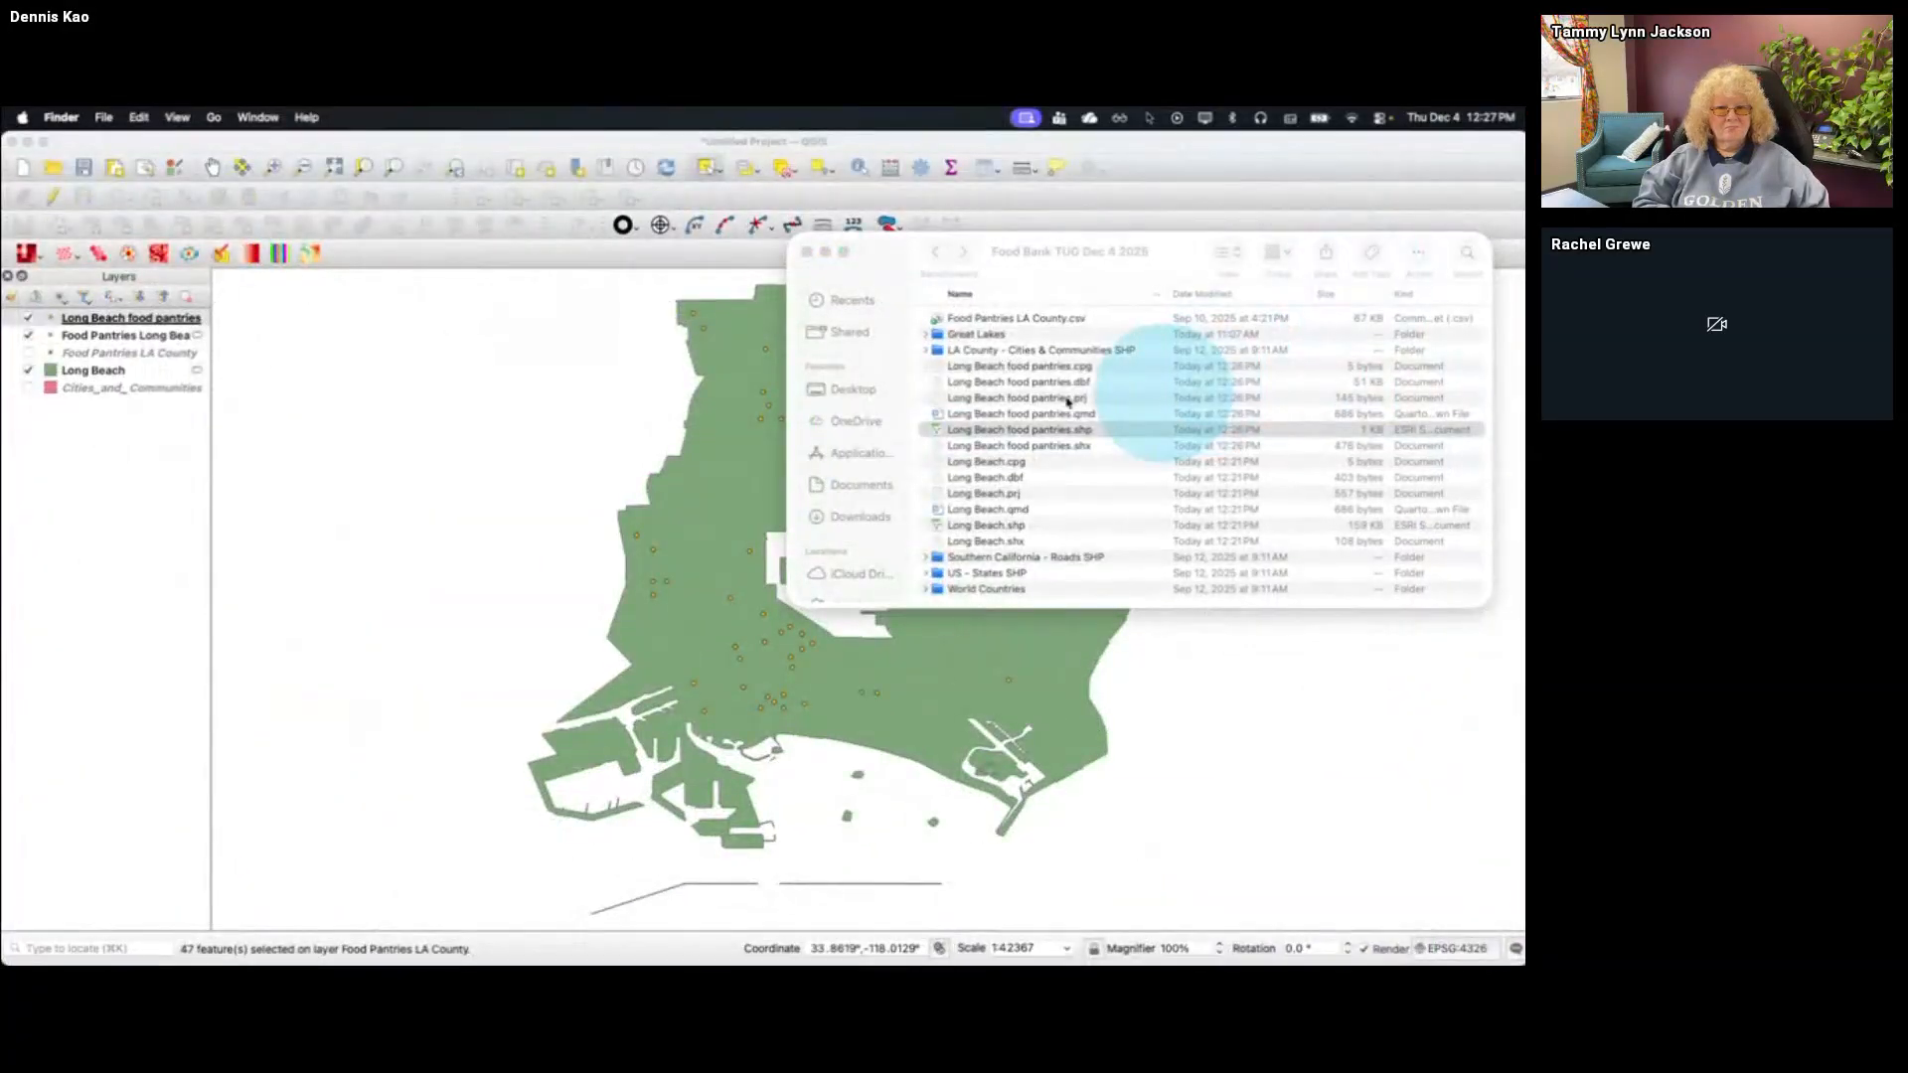
double_click(1014, 557)
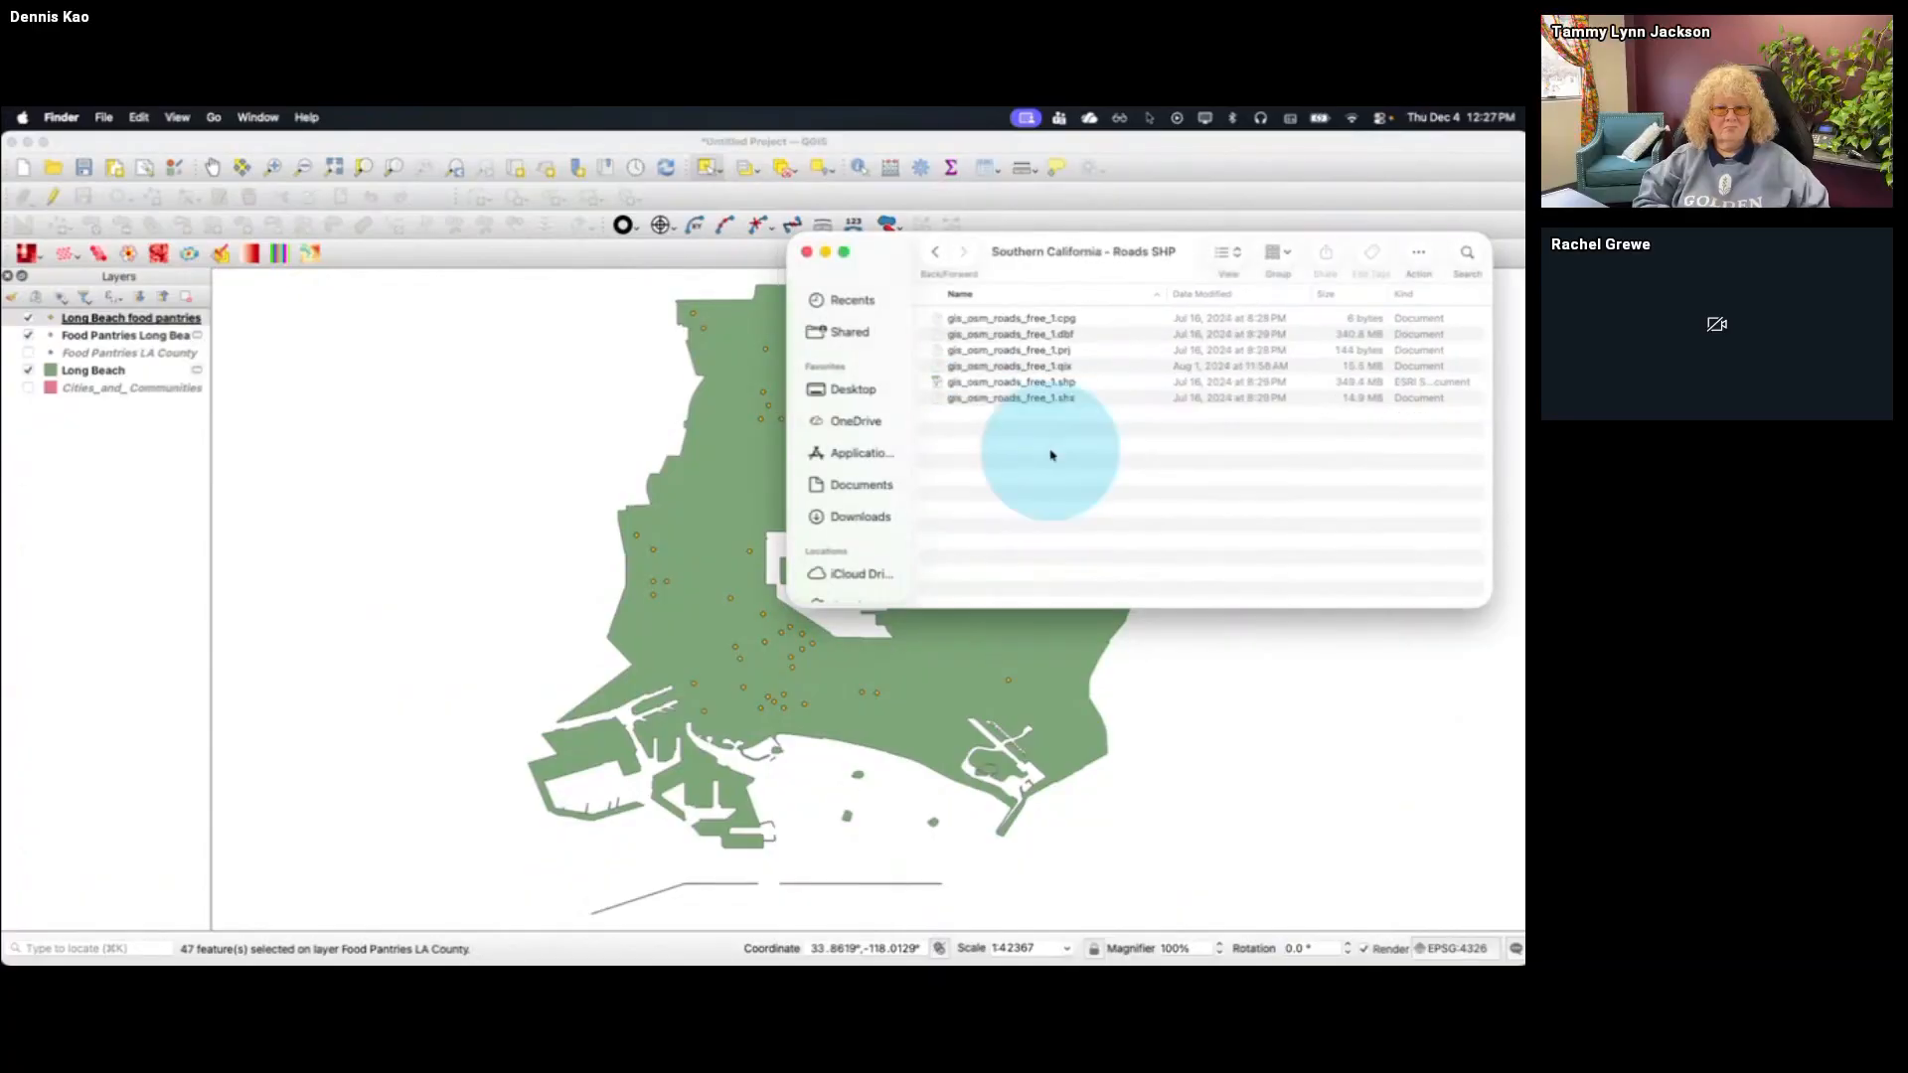
left_click_drag(1053, 382, 672, 484)
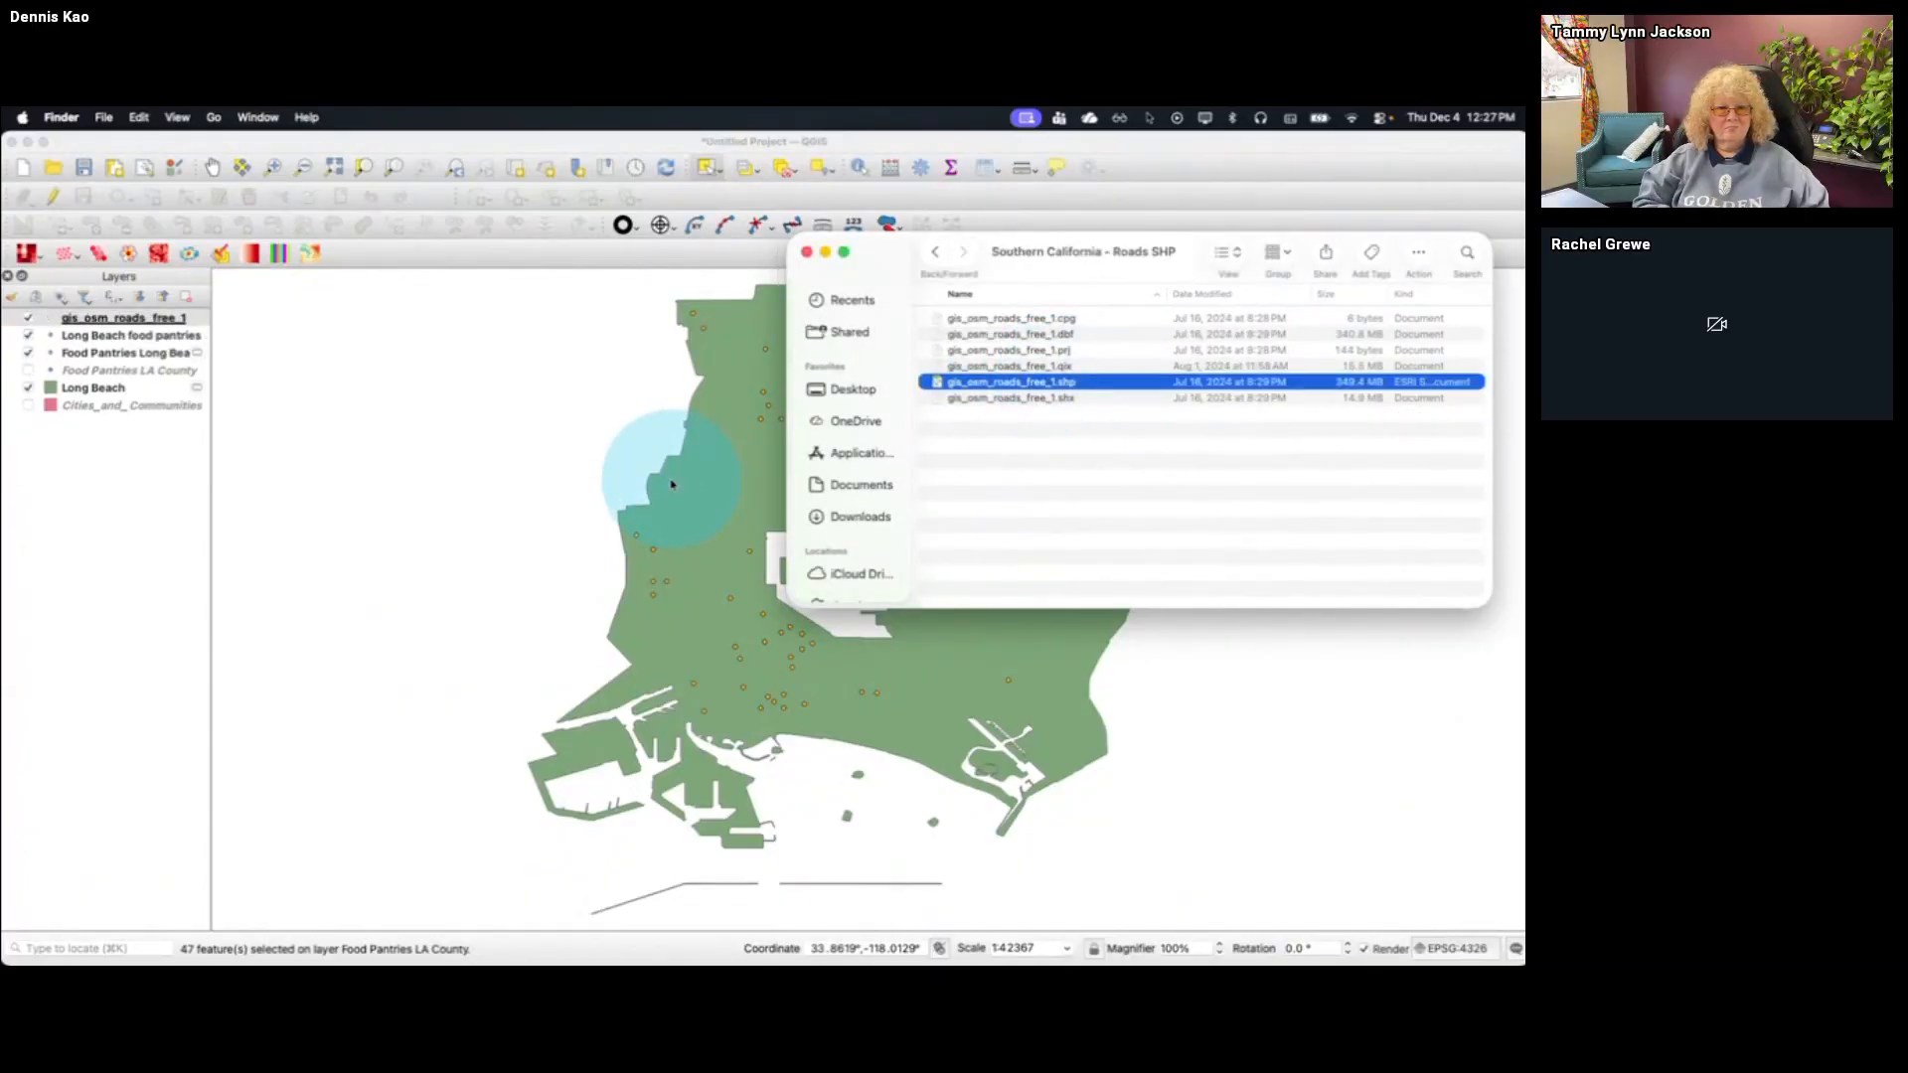
left_click(1171, 185)
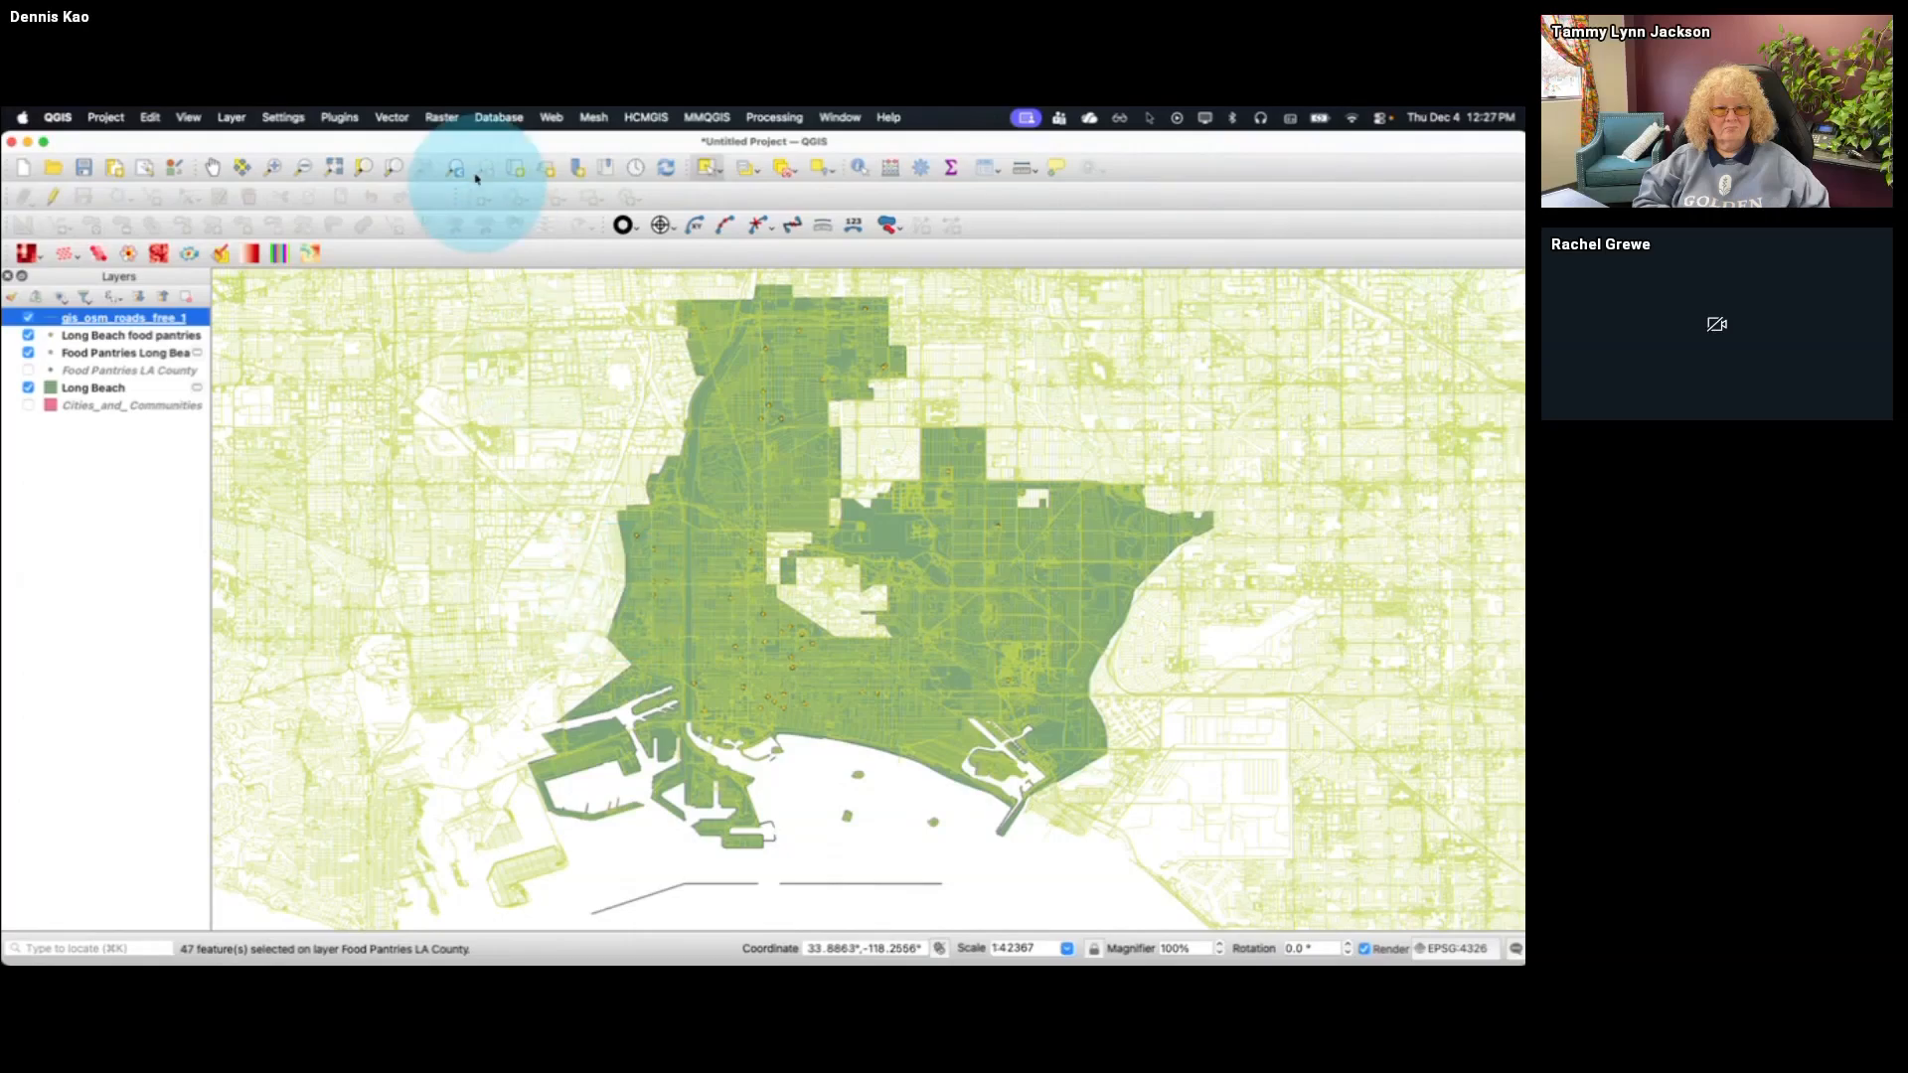
Clip the gis_osm_roads_free_1 layer with Long Beach as the overlay layer, outputting a temporary layer
left_click(392, 117)
mouse_move(412, 225)
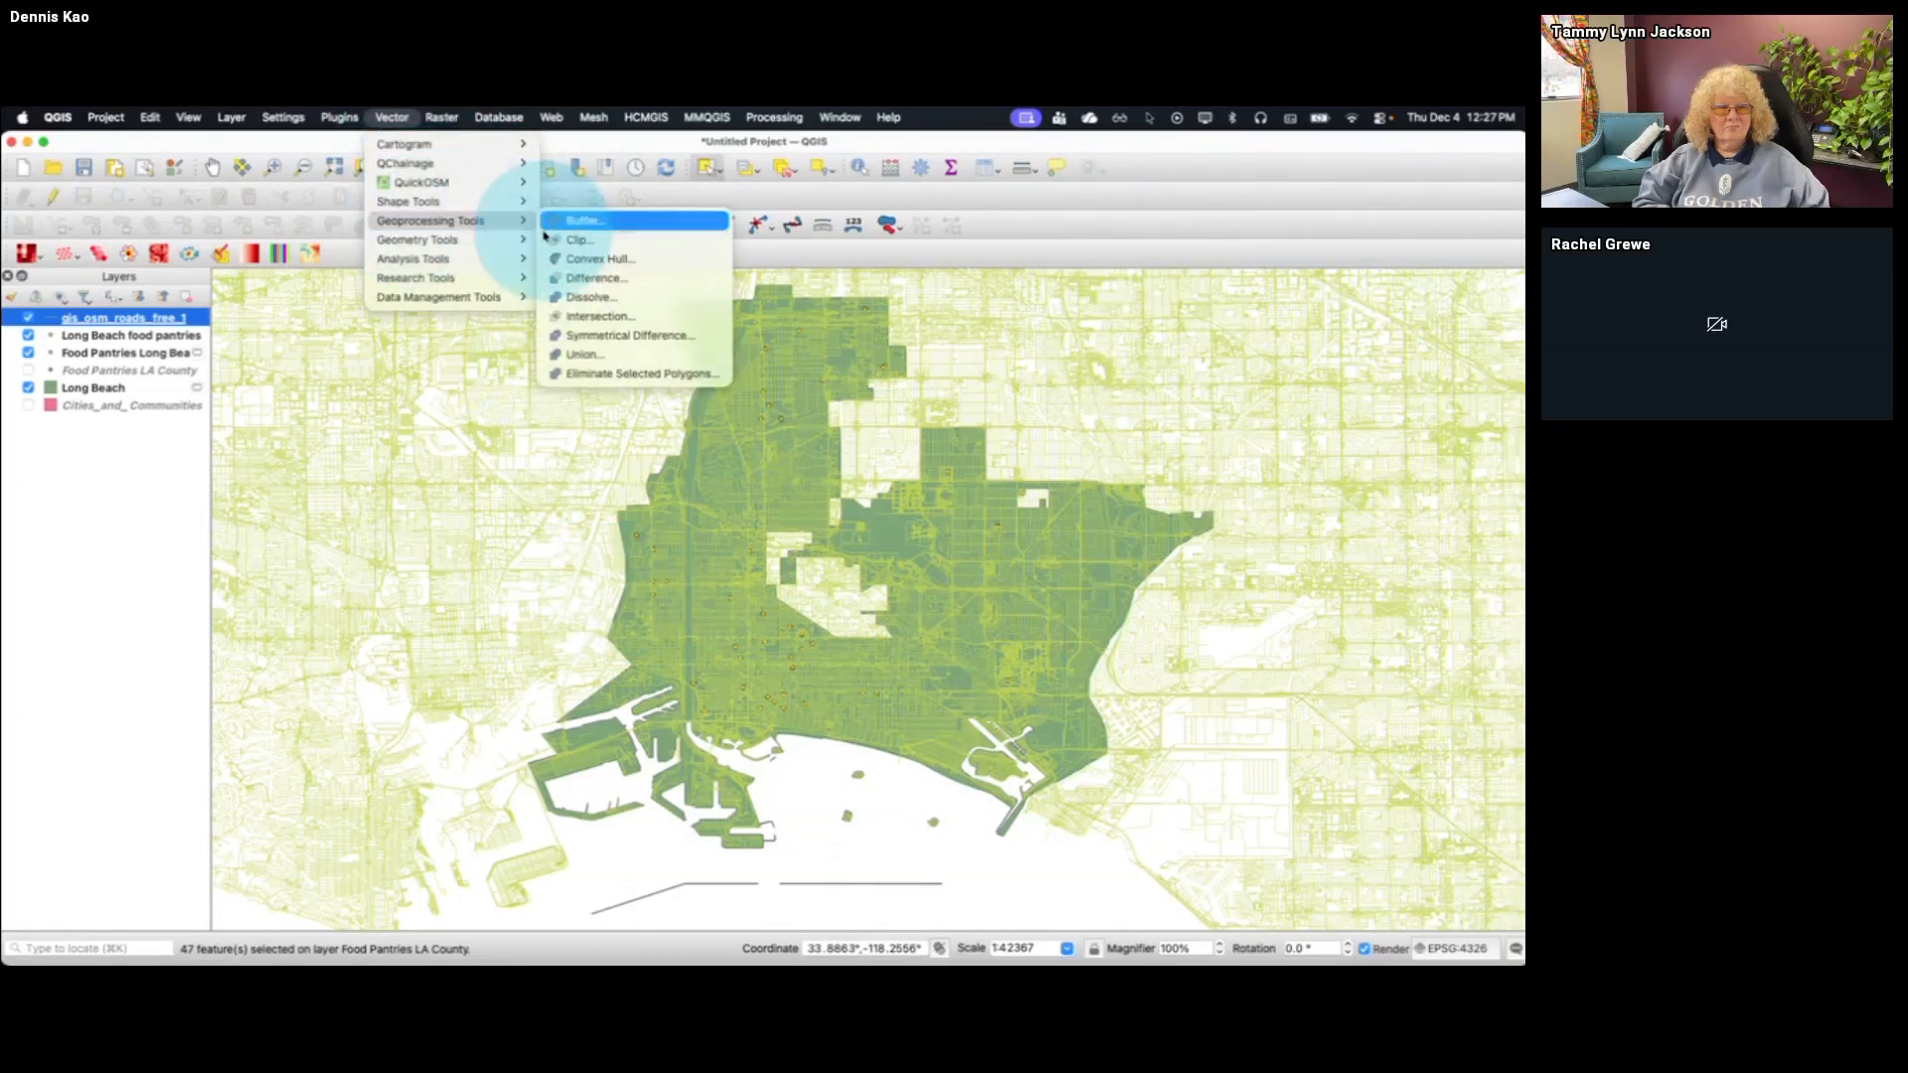
left_click(579, 240)
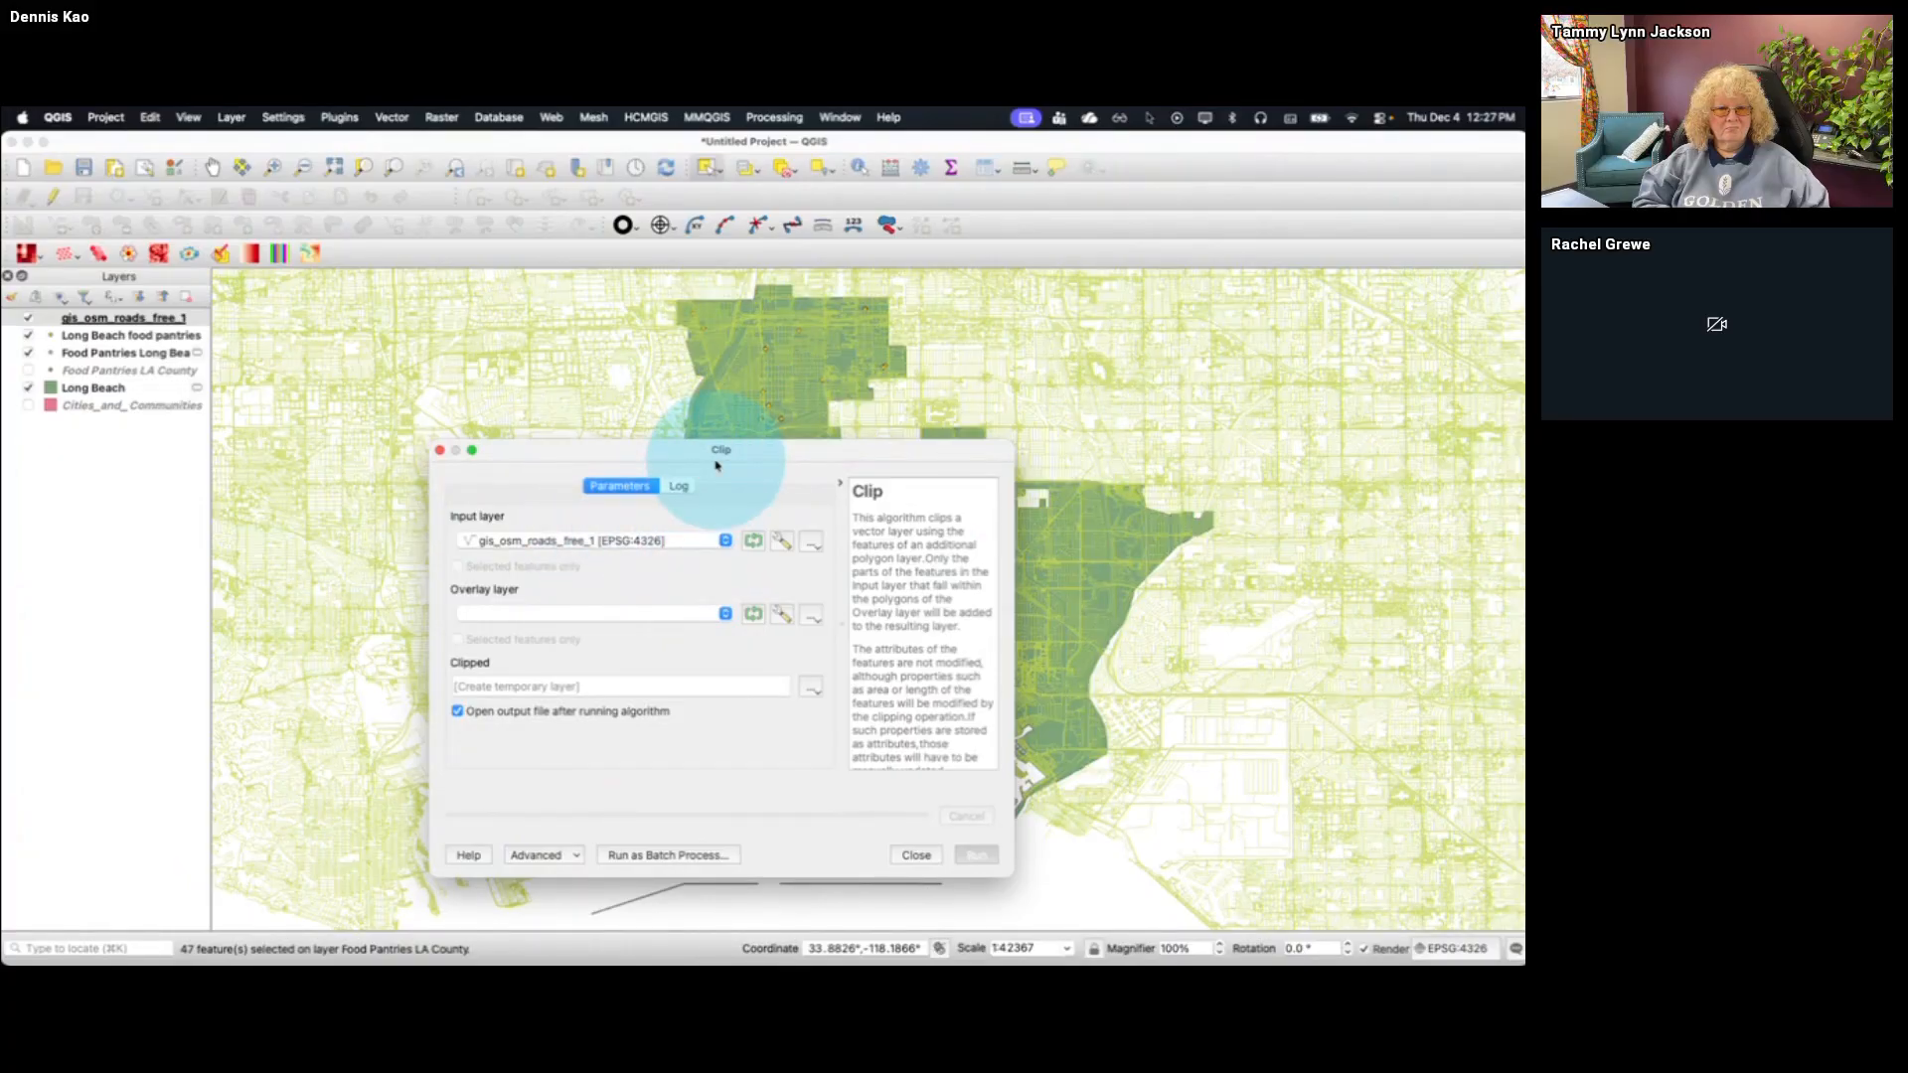
left_click(542, 544)
left_click(661, 541)
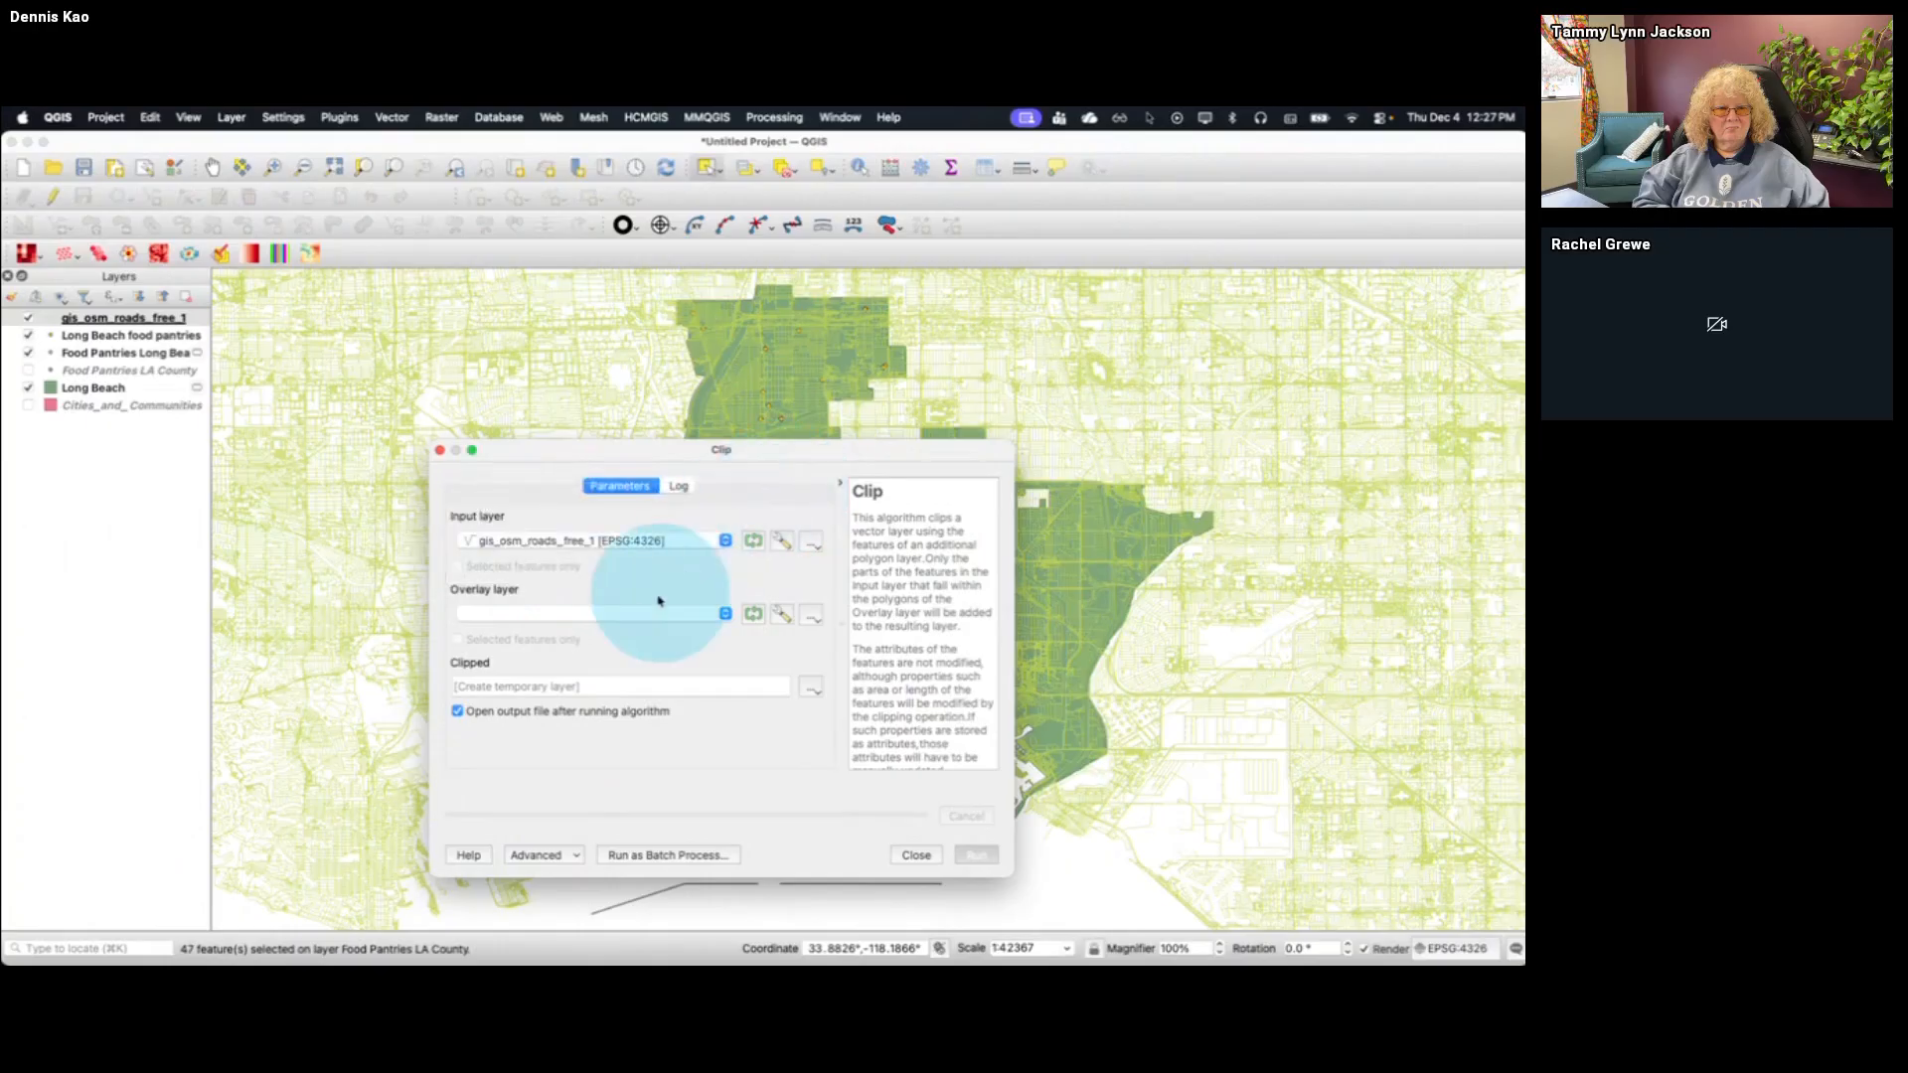
left_click(656, 613)
left_click(638, 632)
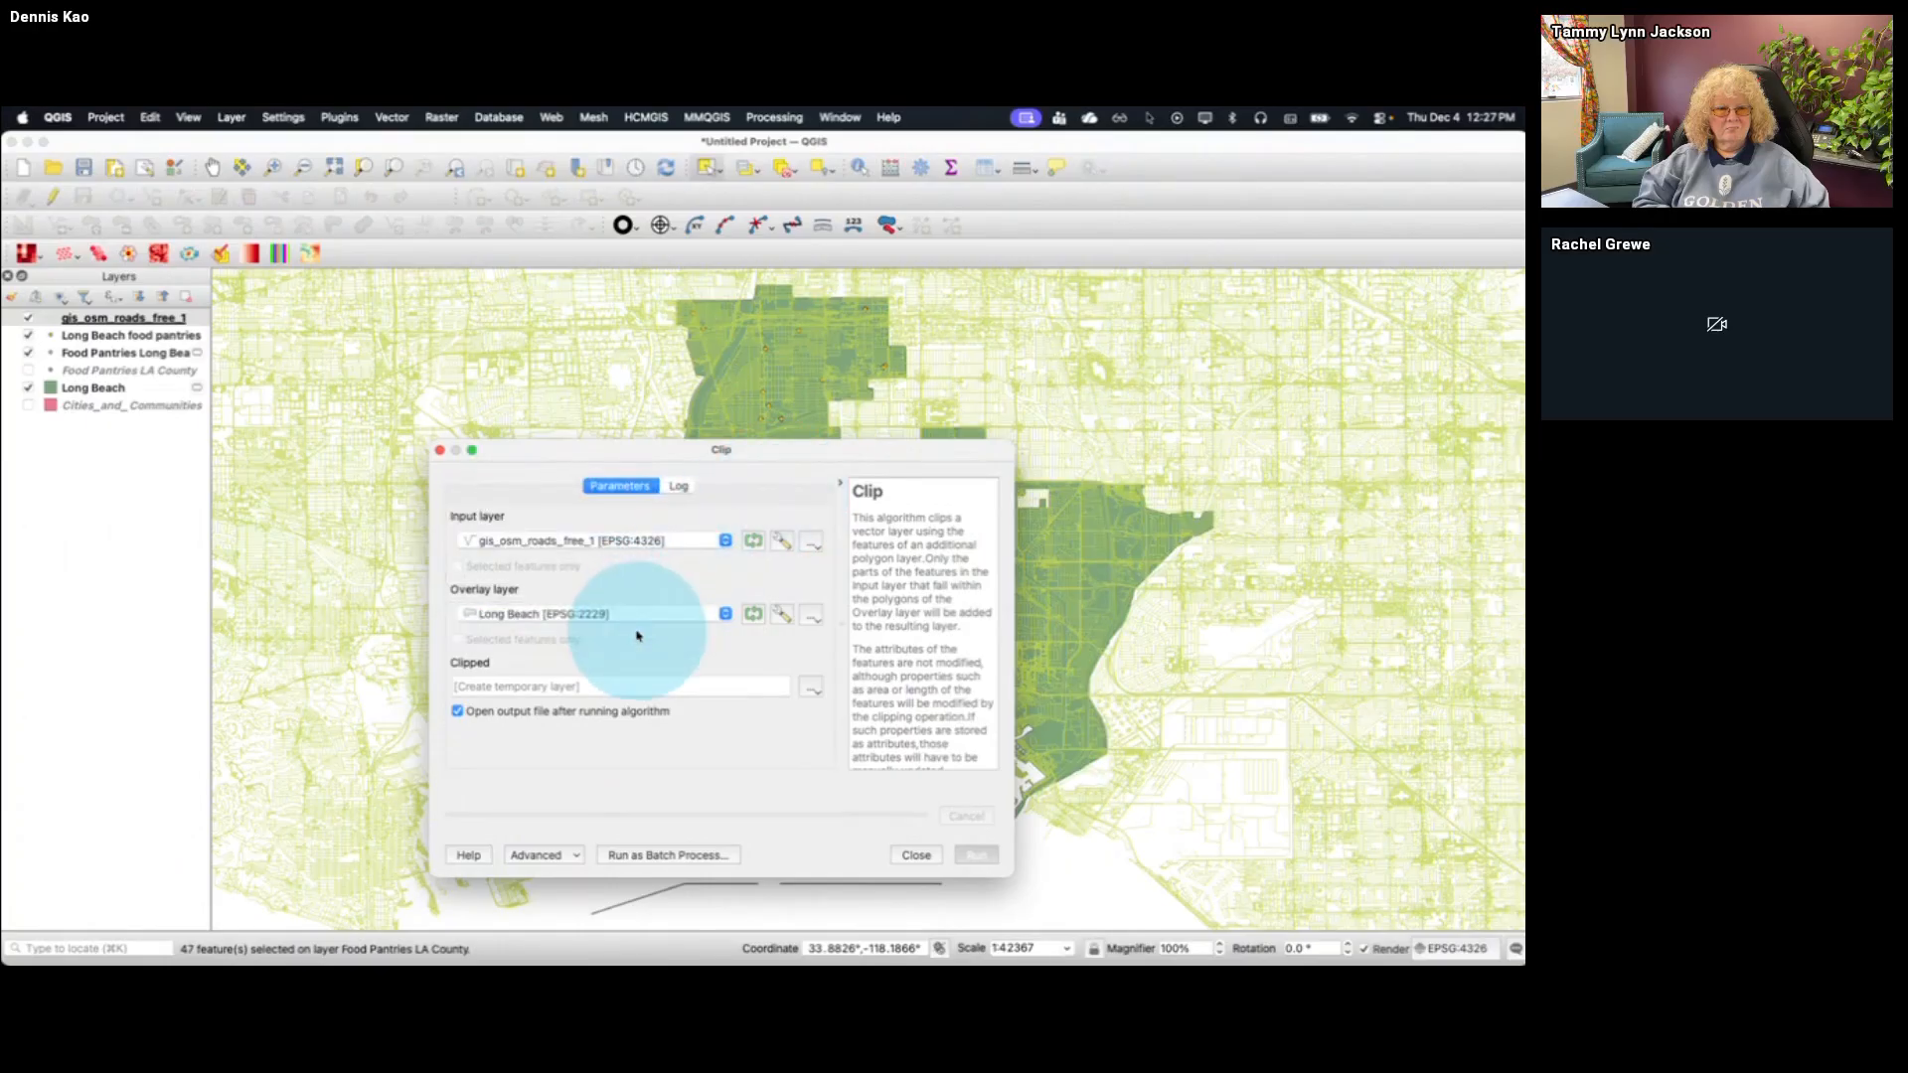
left_click(977, 854)
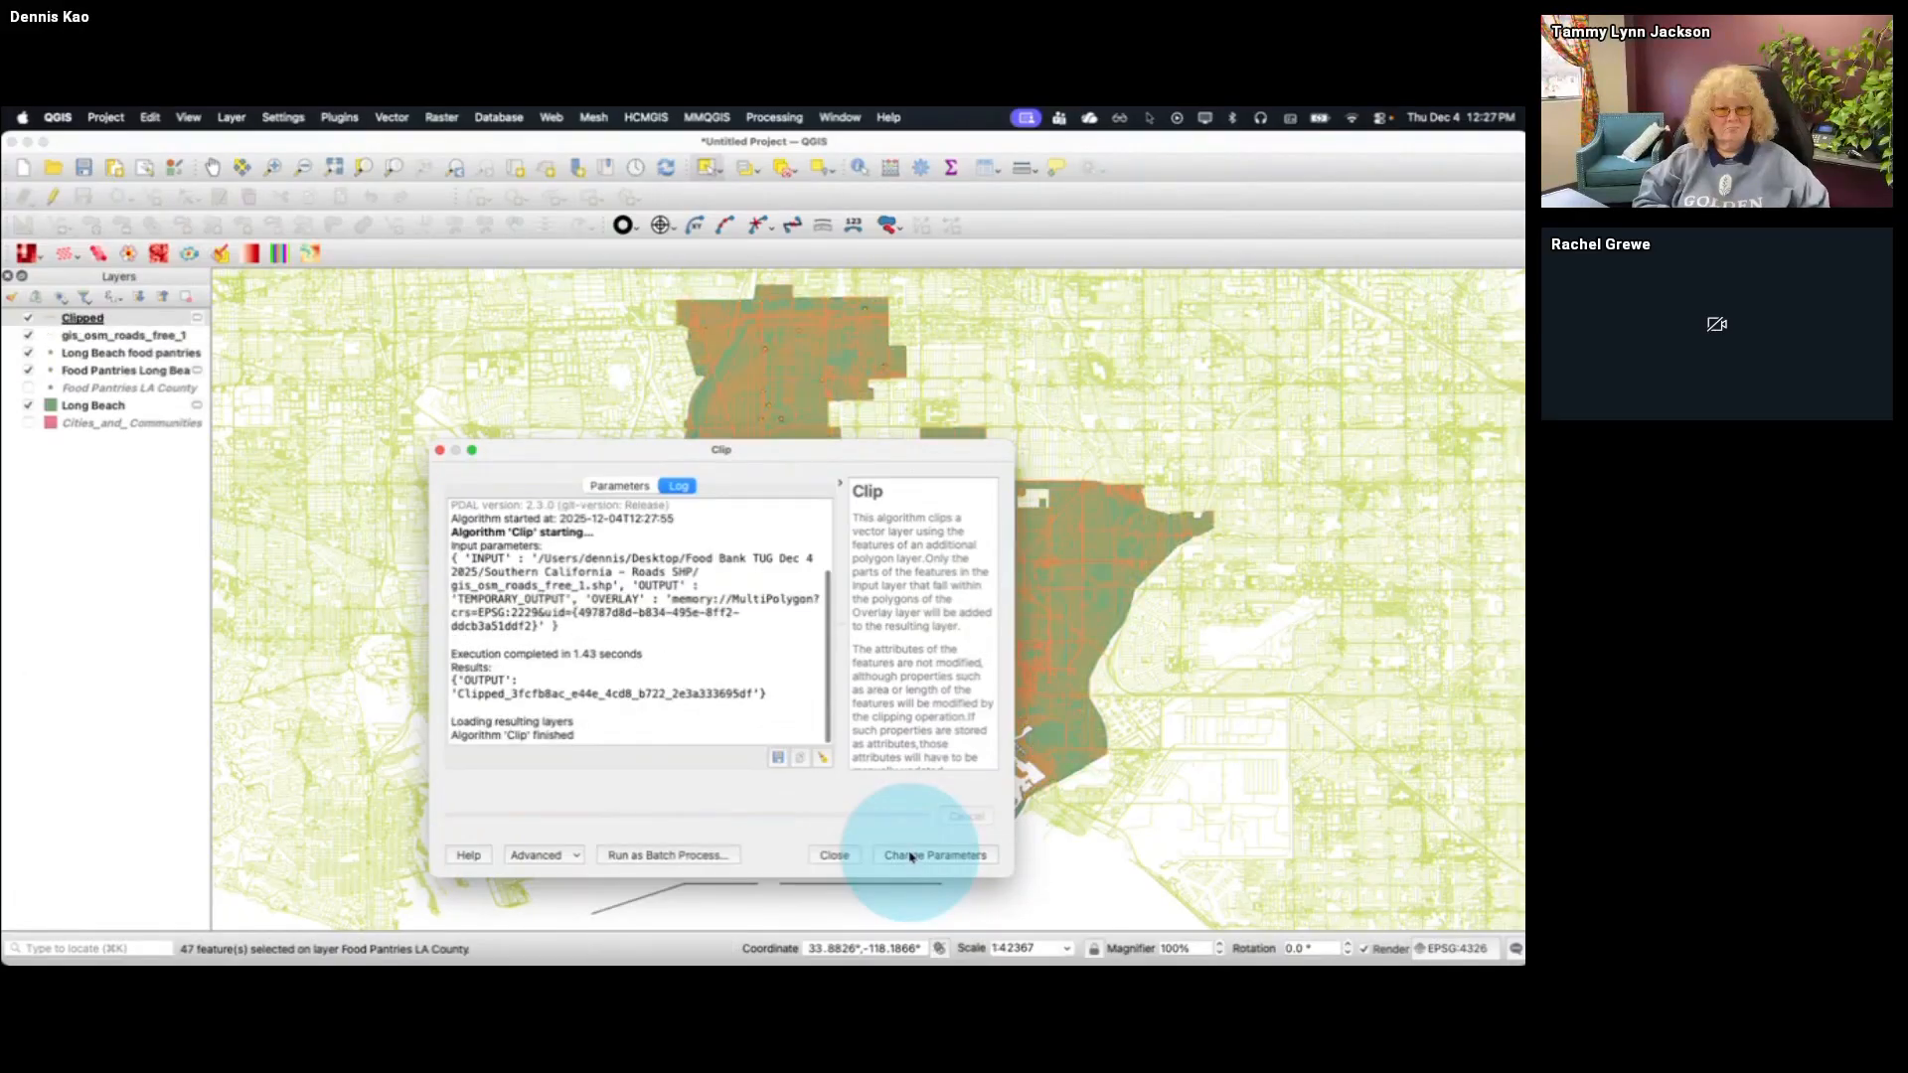
left_click(835, 855)
Hide the full gis_osm_roads_free_1 layer, leaving the clipped roads layer shown
left_click(209, 318)
left_click(27, 335)
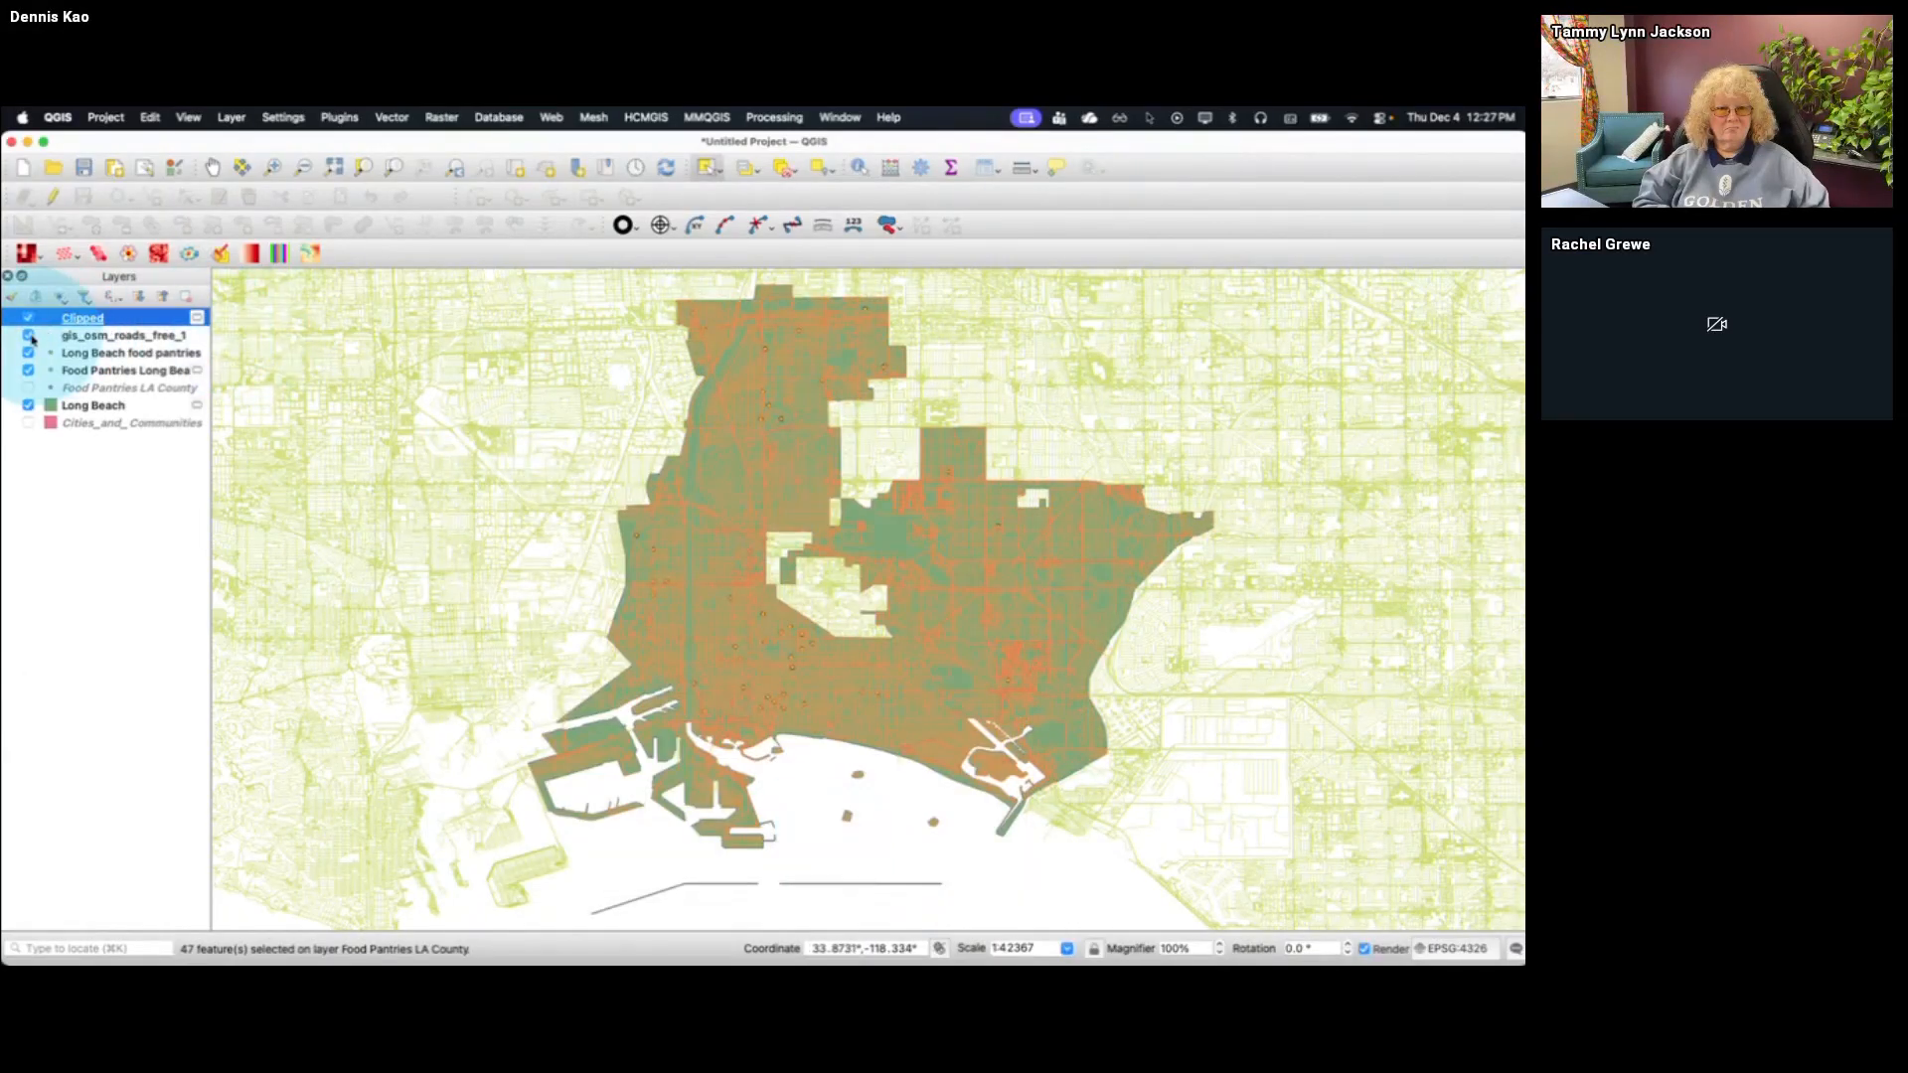
left_click(30, 337)
left_click(30, 337)
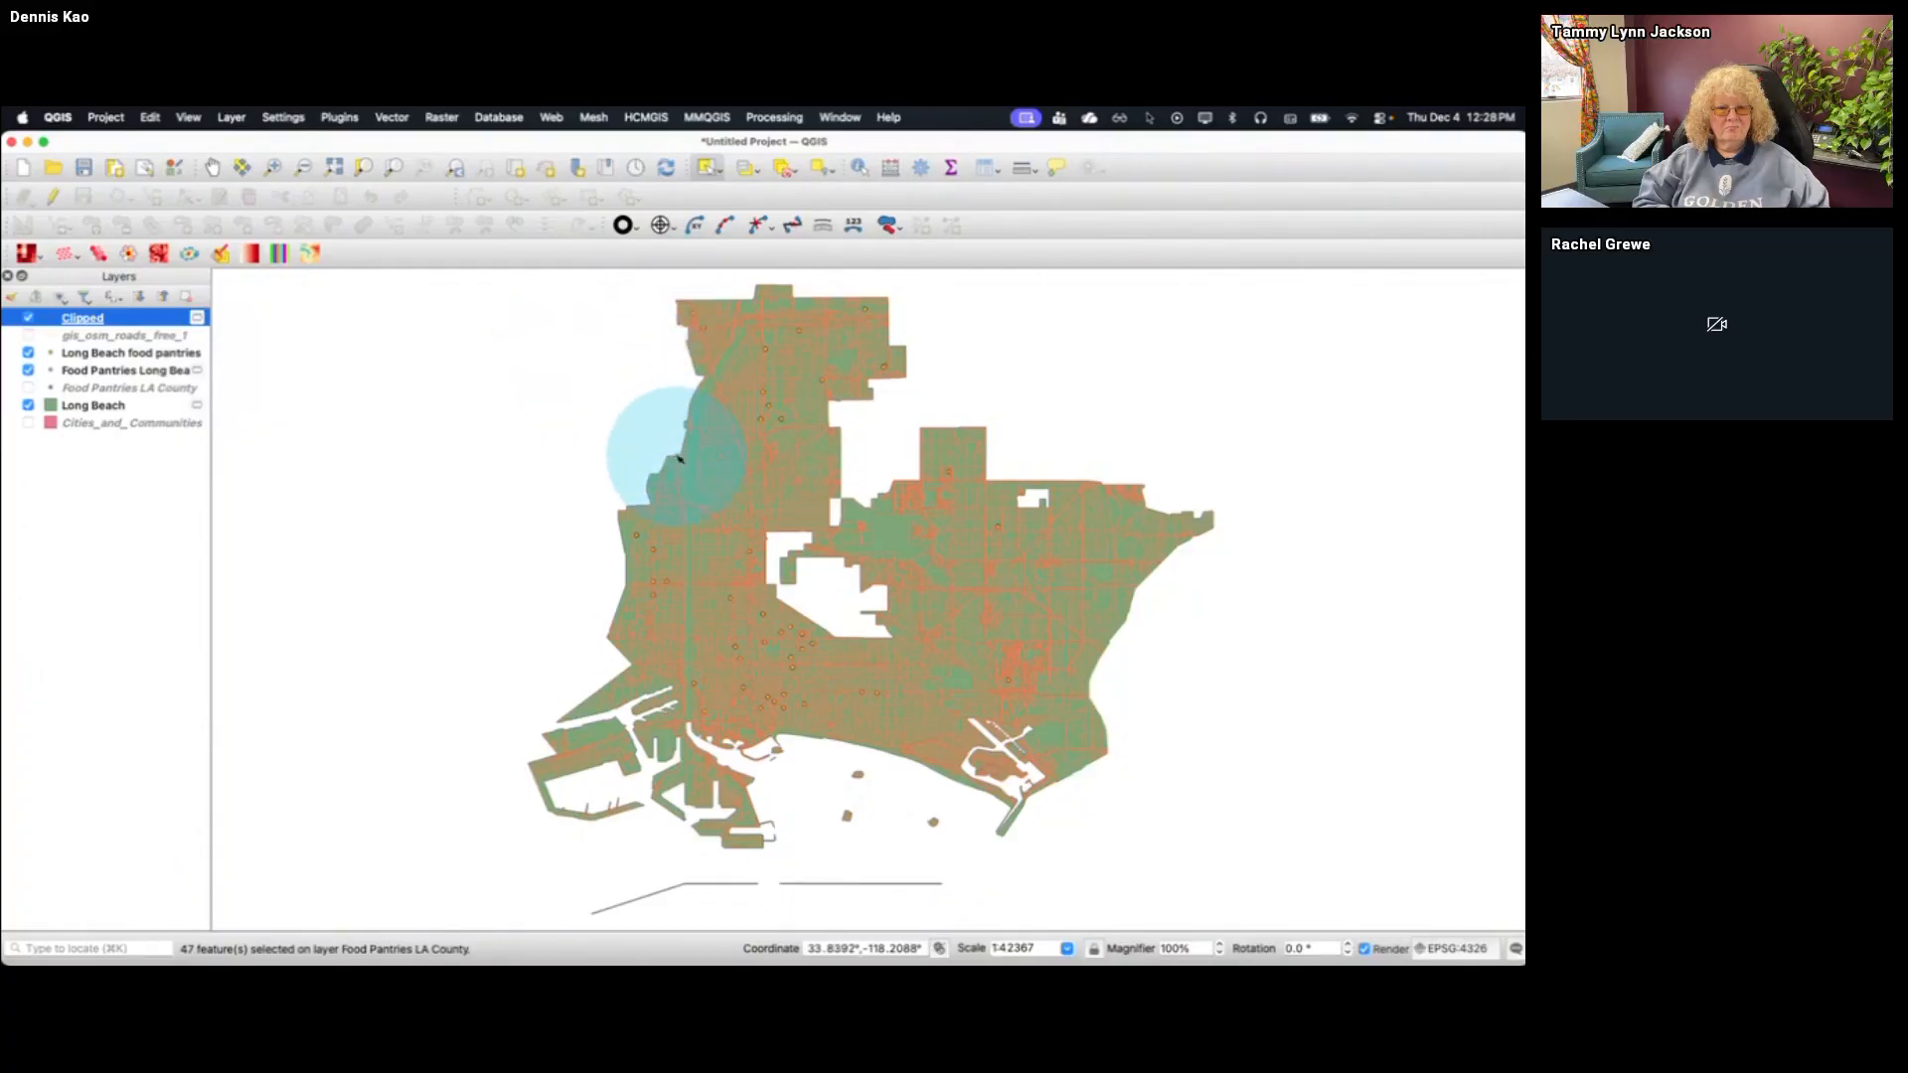
Export the Clipped layer as the ESRI Shapefile Long Beach roads.shp in the Food Bank TUG Dec 4 2025 folder
right_click(129, 324)
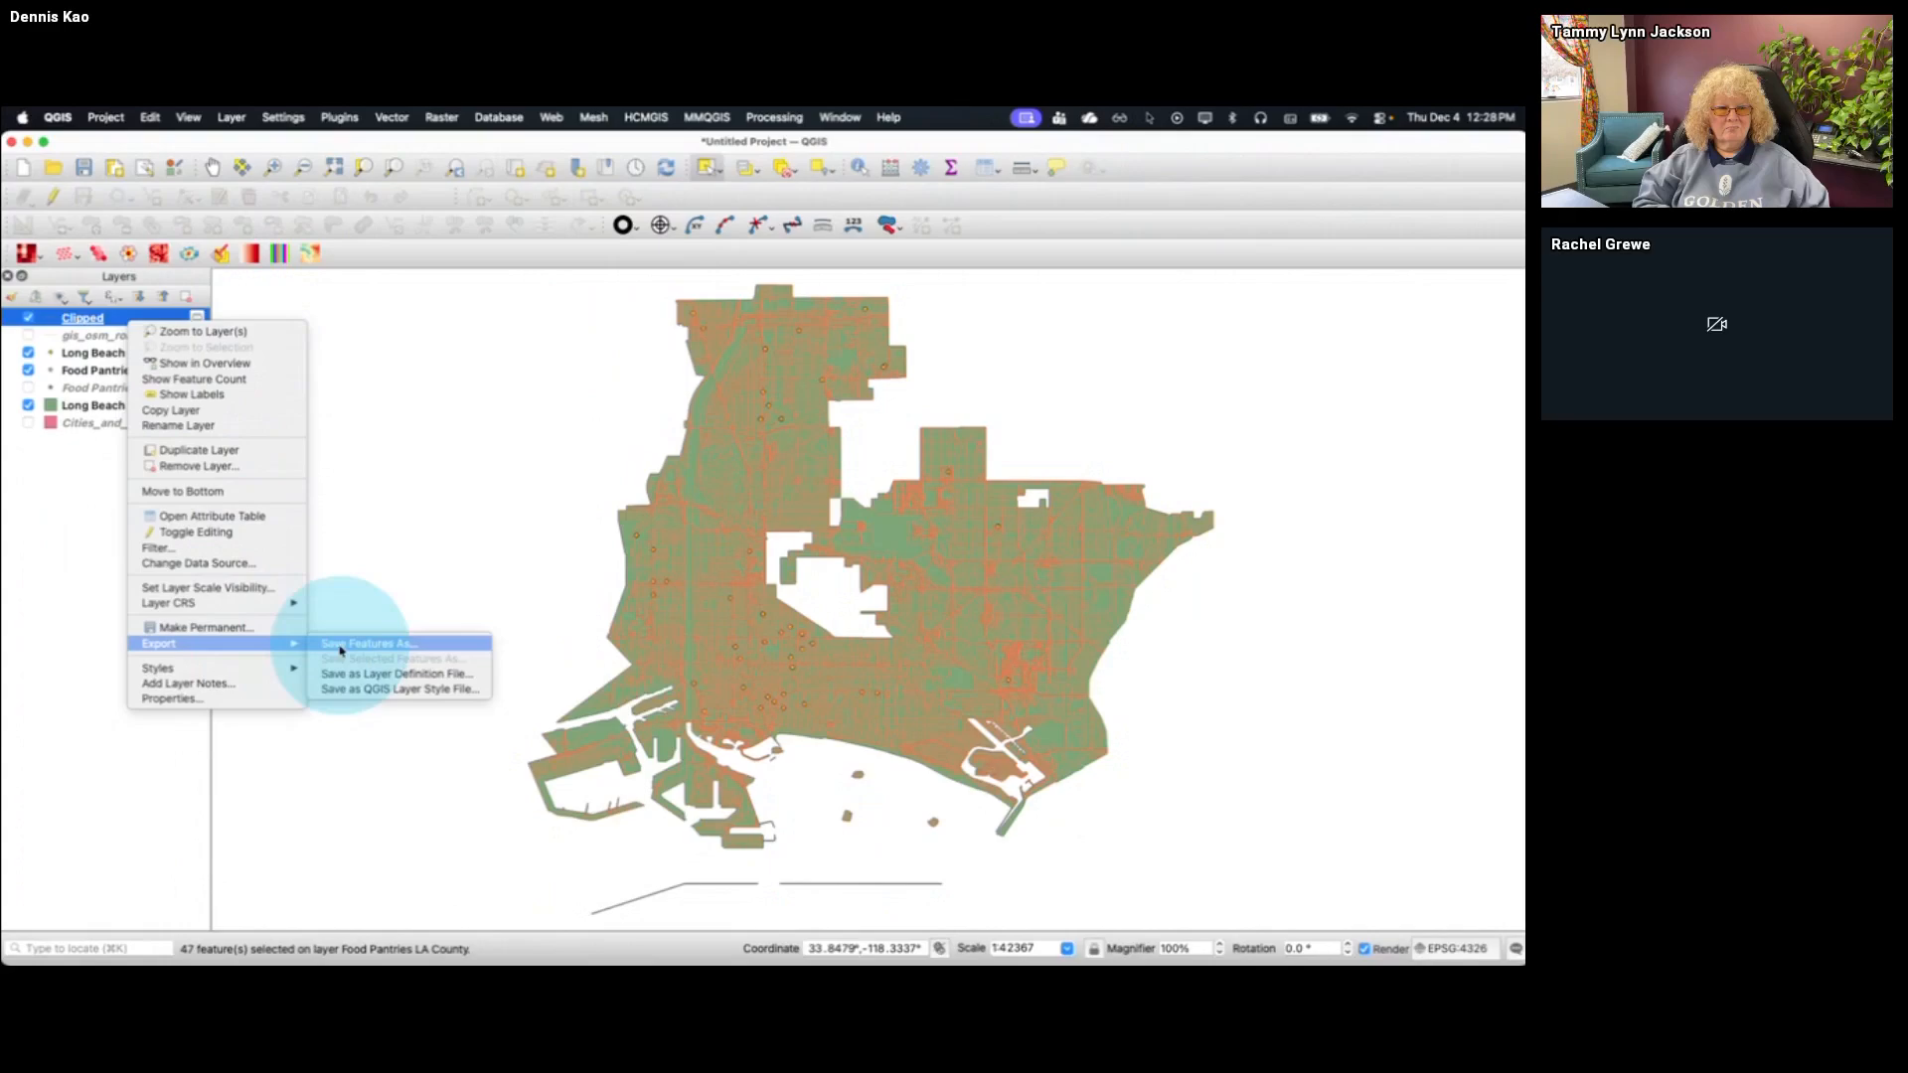
left_click(341, 645)
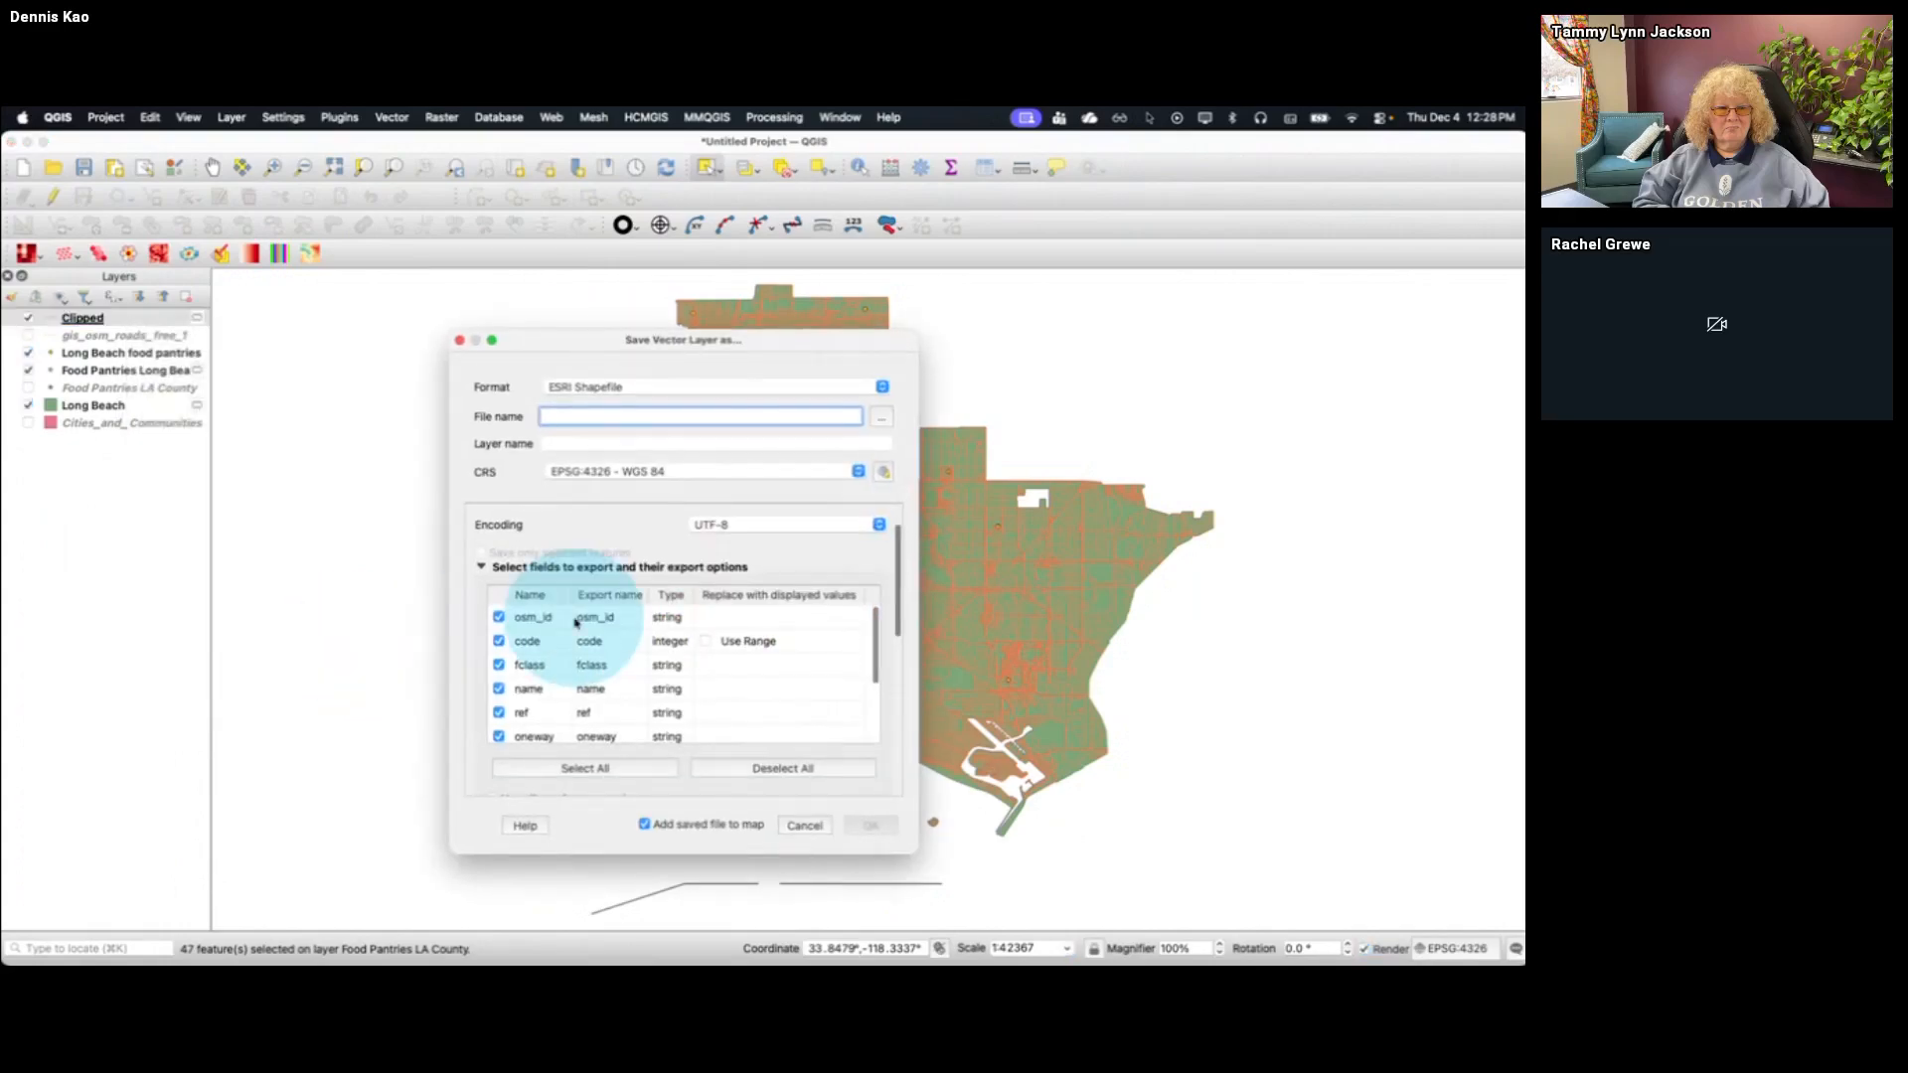
left_click(878, 422)
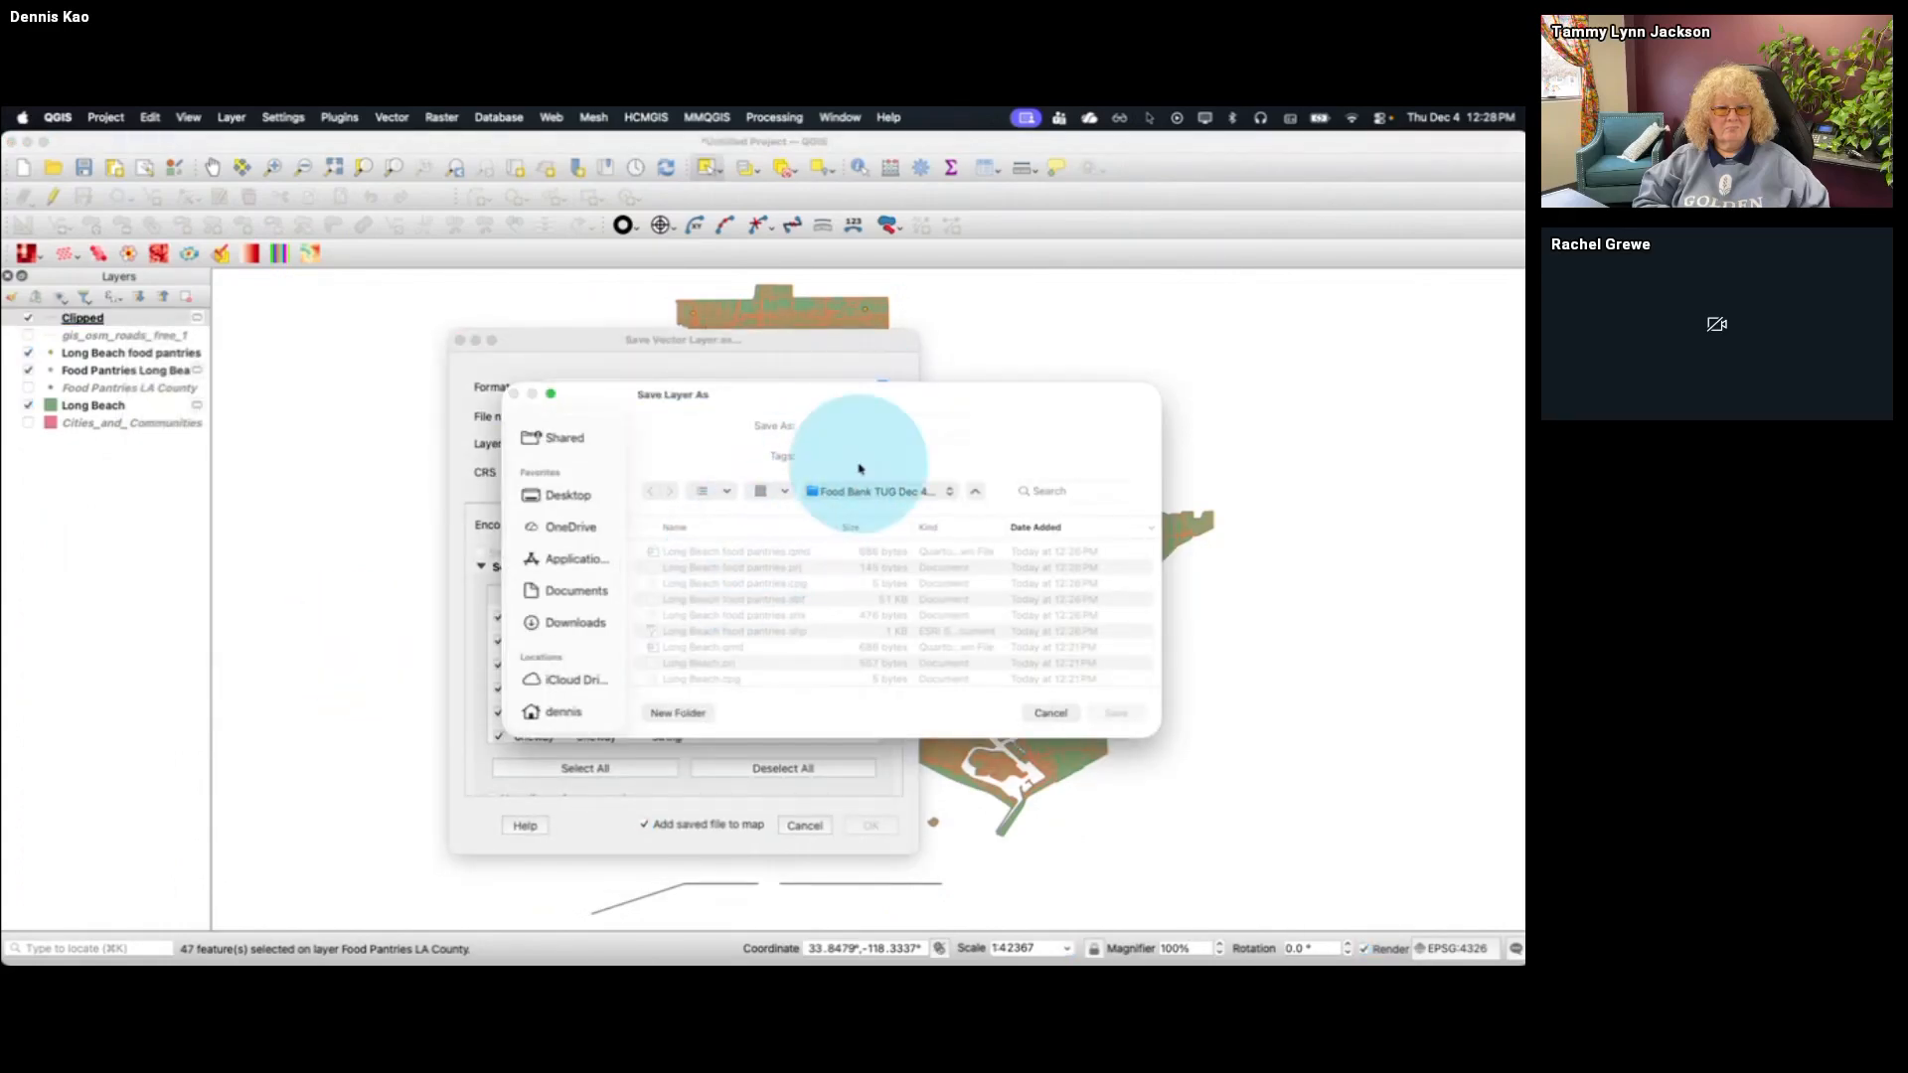
left_click(731, 553)
left_click_drag(869, 426, 1003, 426)
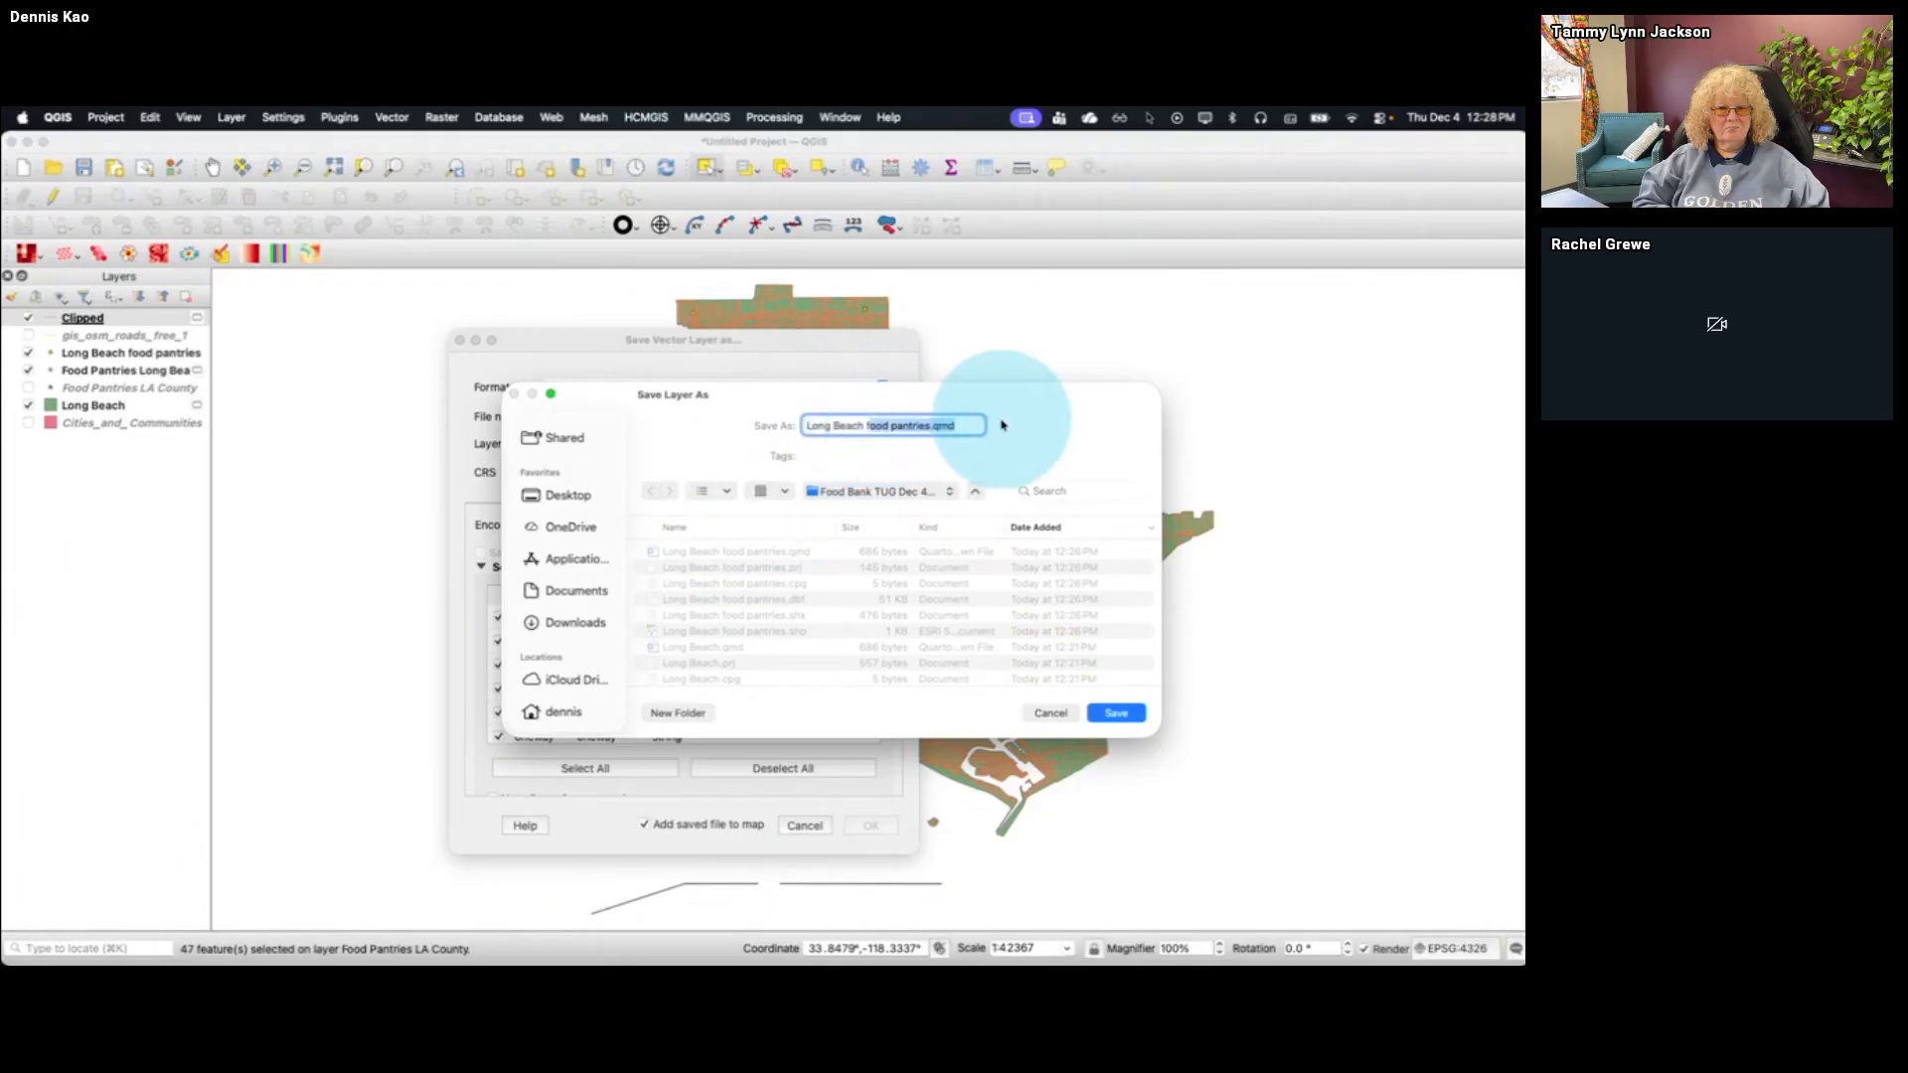
key("Return")
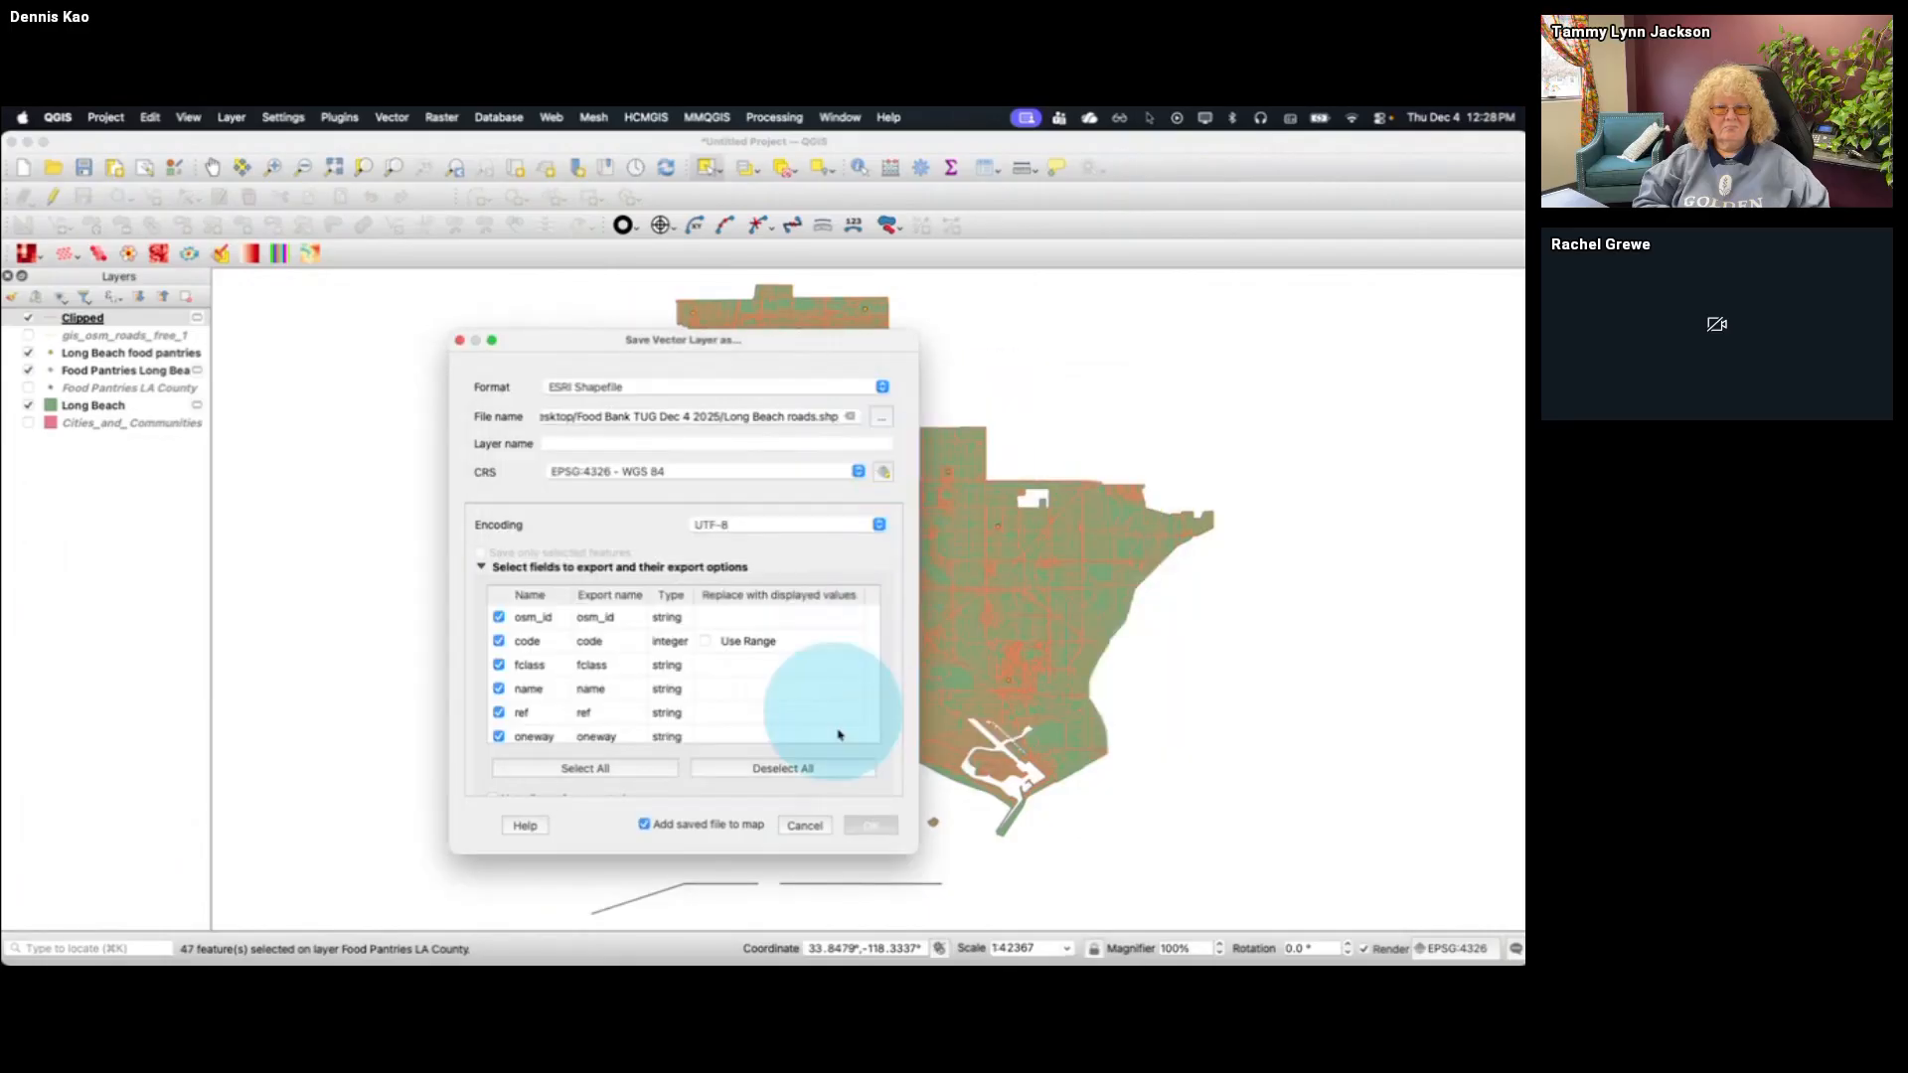
left_click(871, 825)
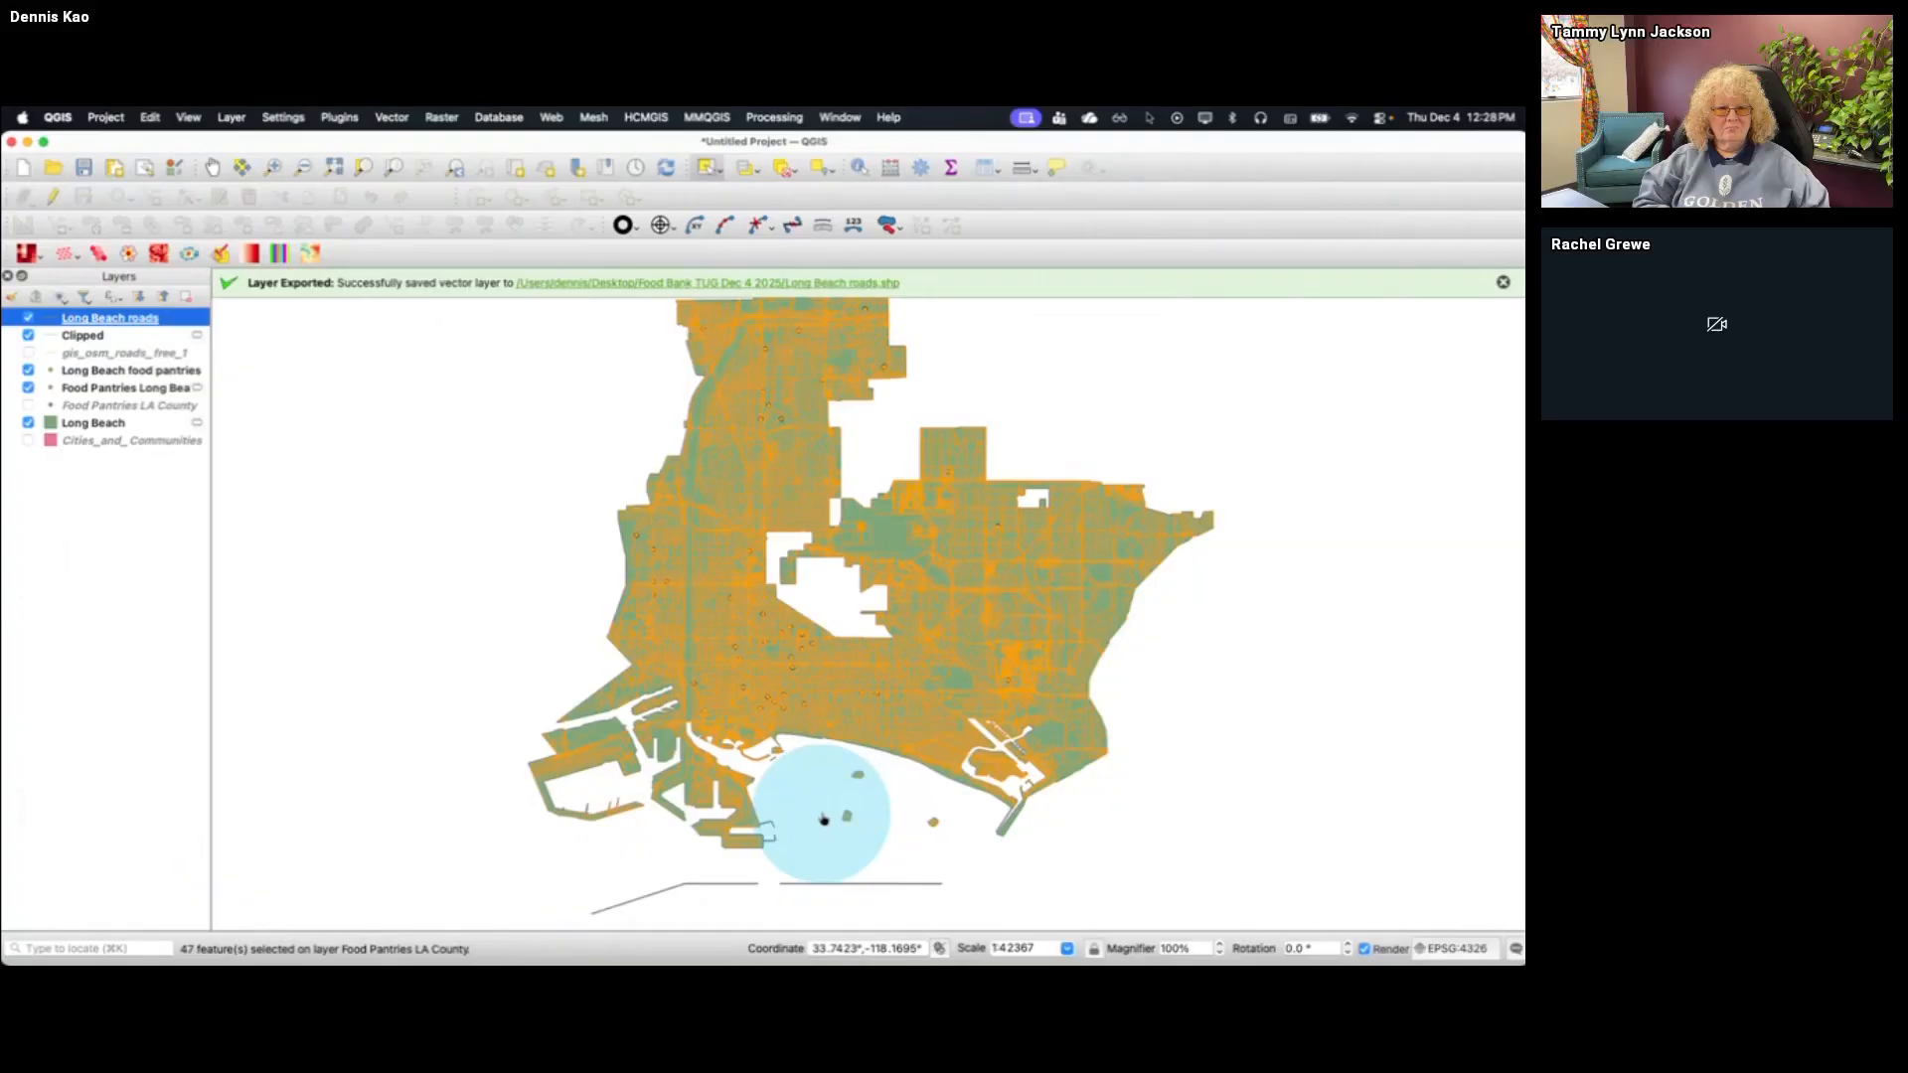
Switch to Tableau and add Long Beach roads.shp from the Food Bank TUG Dec 4 2025 folder as a data source
key("super+Tab")
key("ctrl+Up")
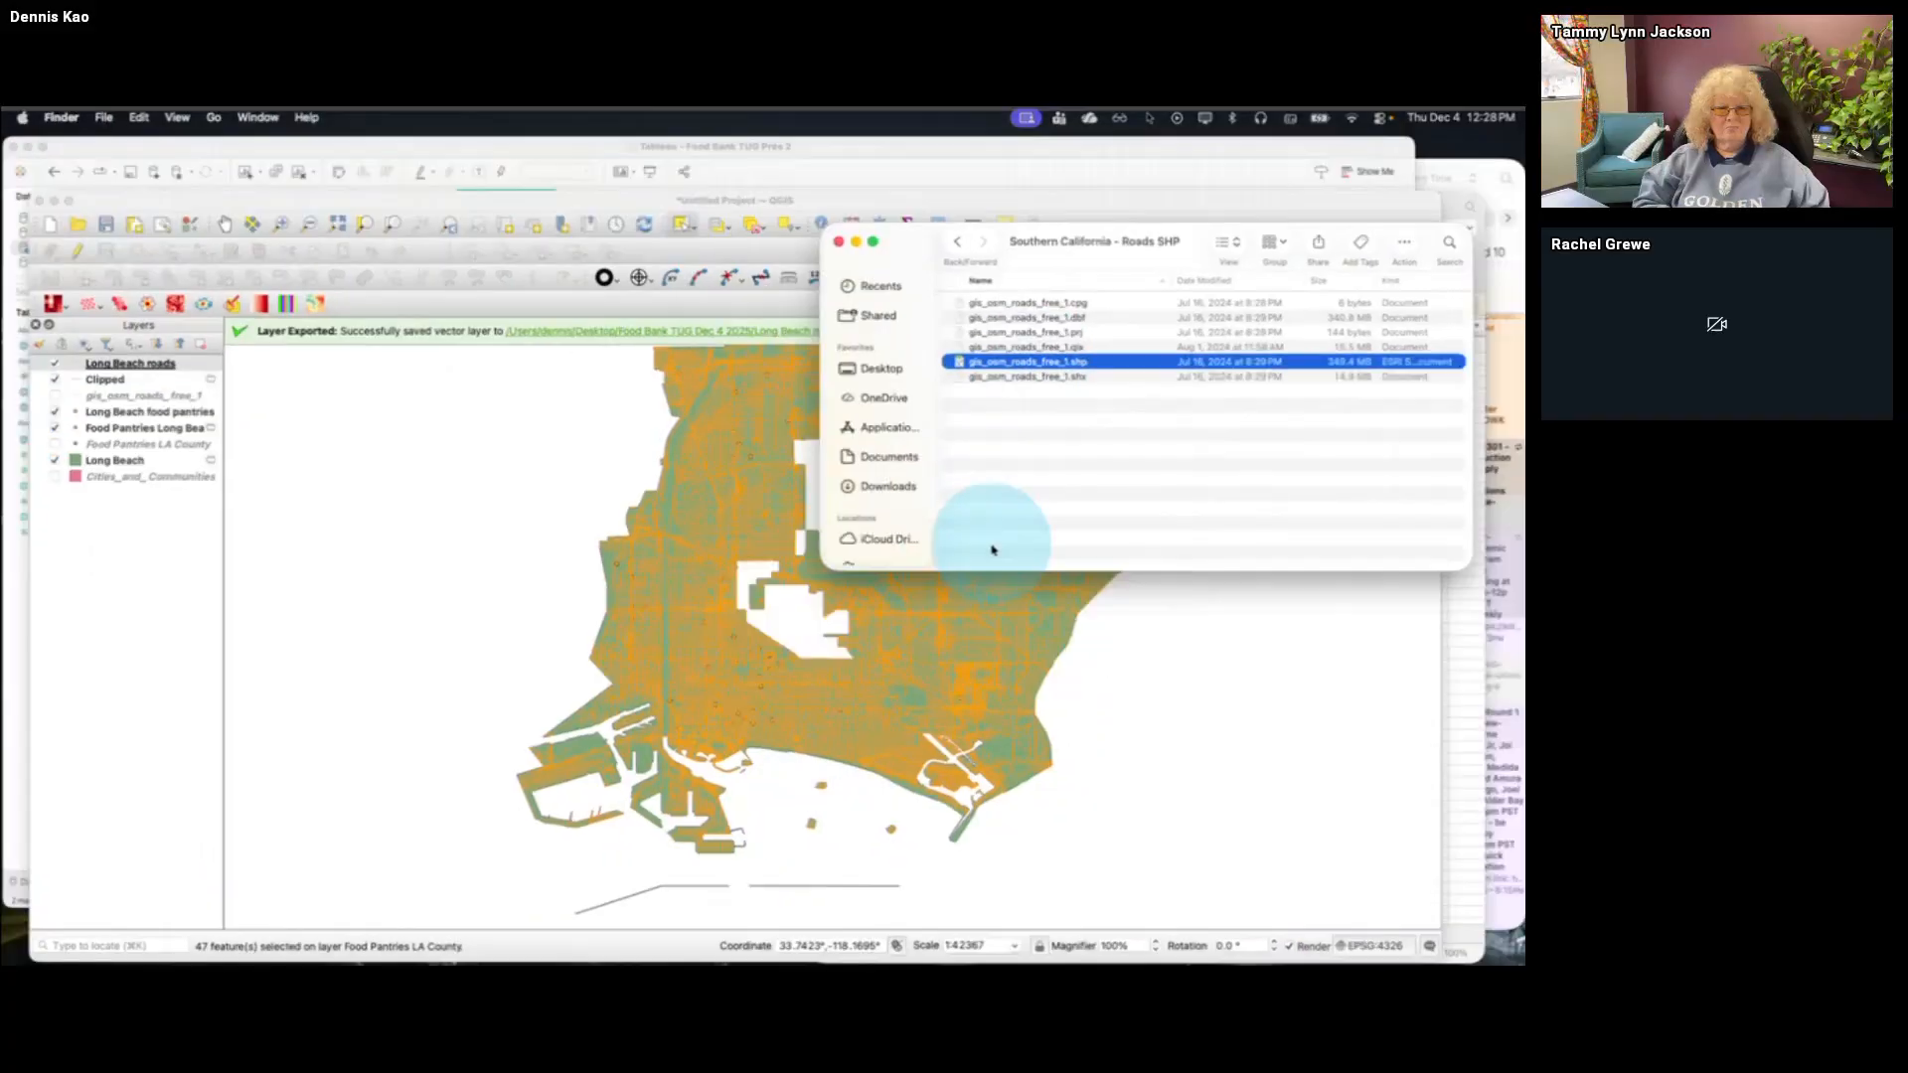
left_click(553, 421)
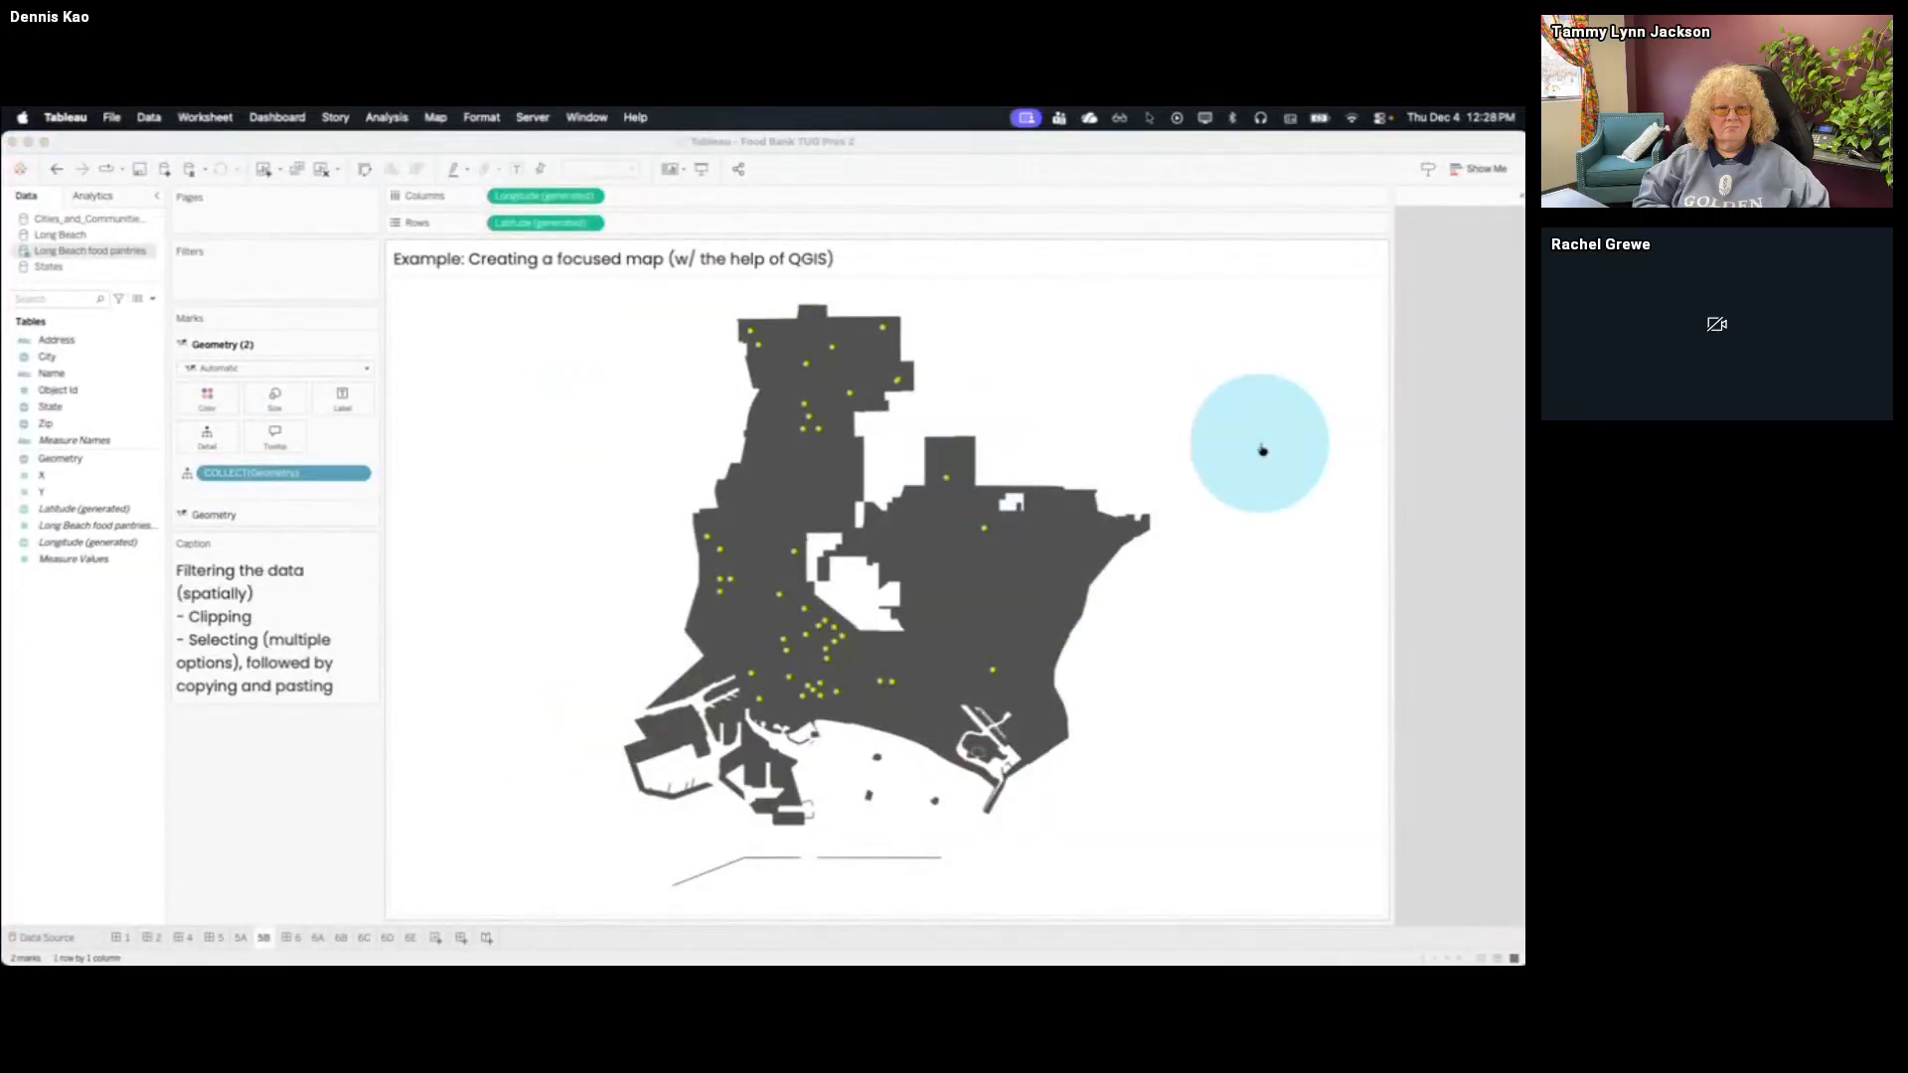
key("super+Tab")
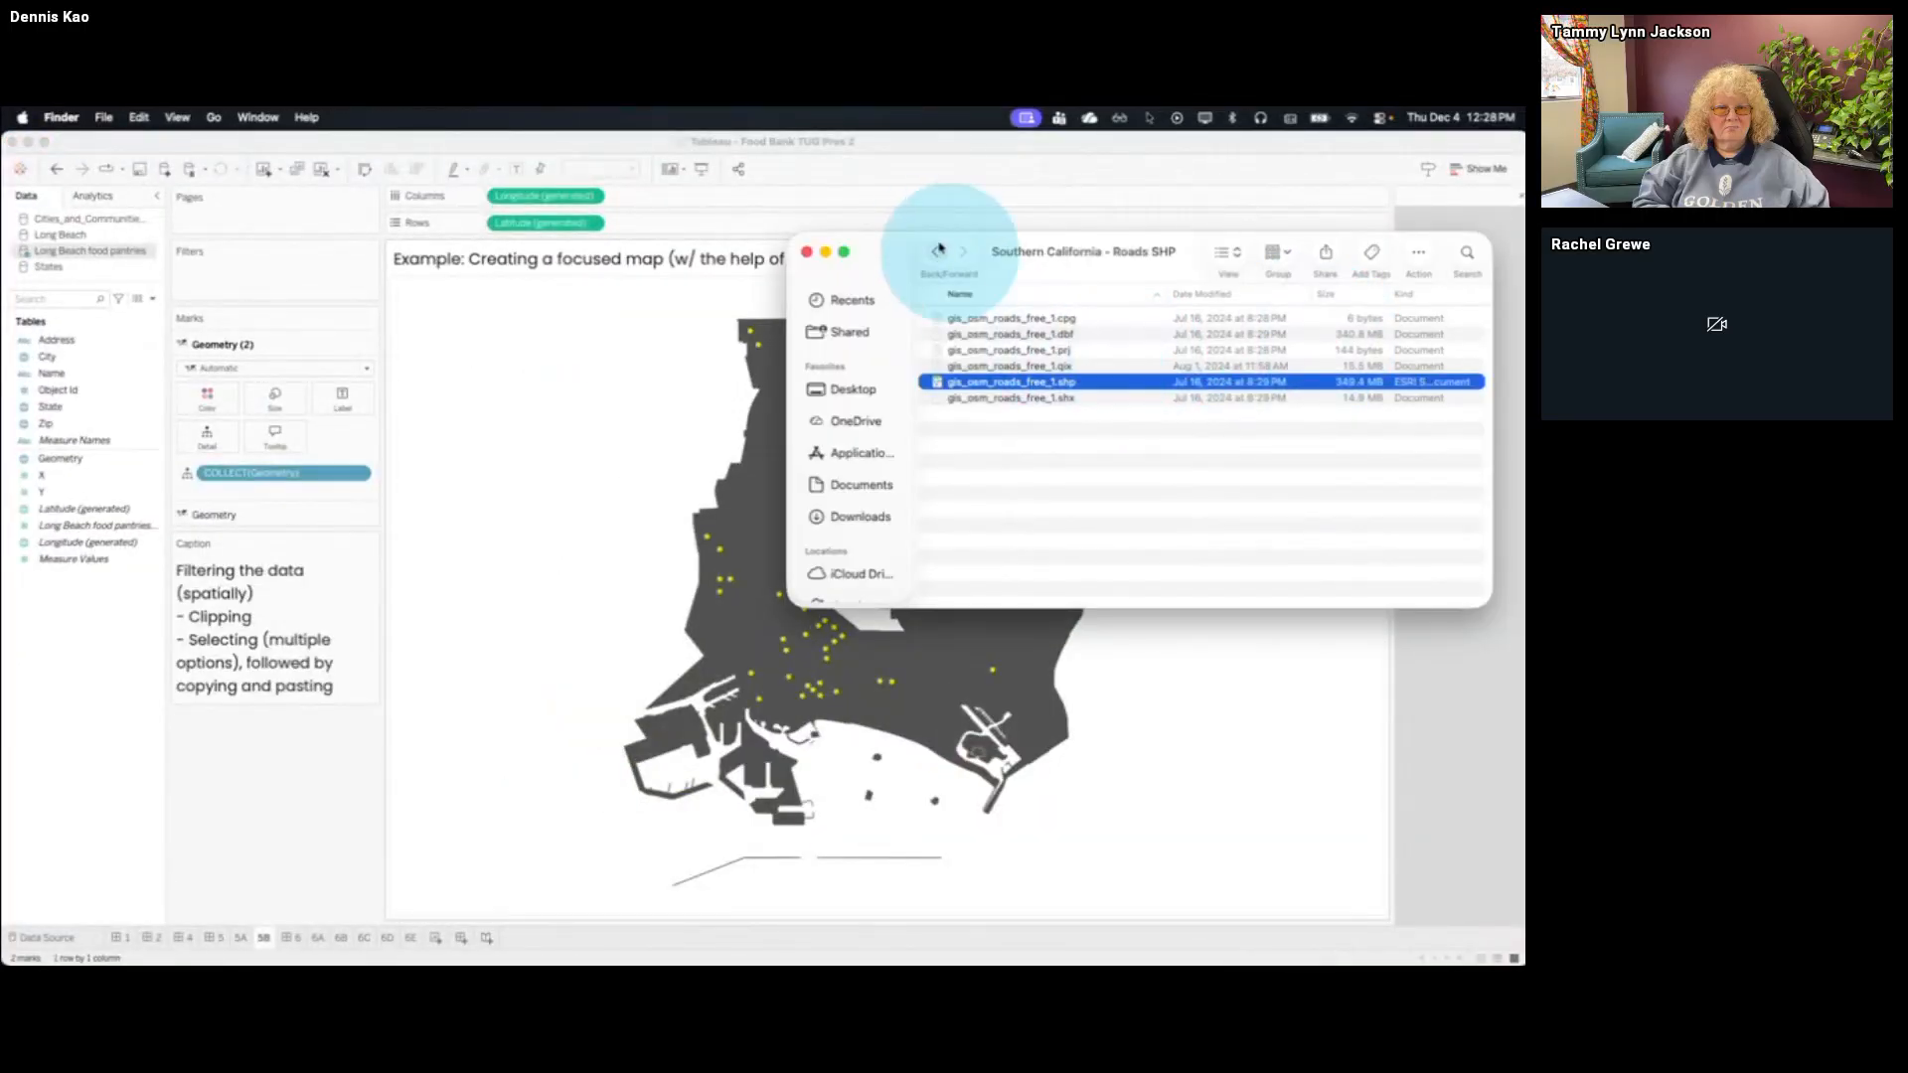
left_click(935, 254)
scroll(1098, 490, "down", 2)
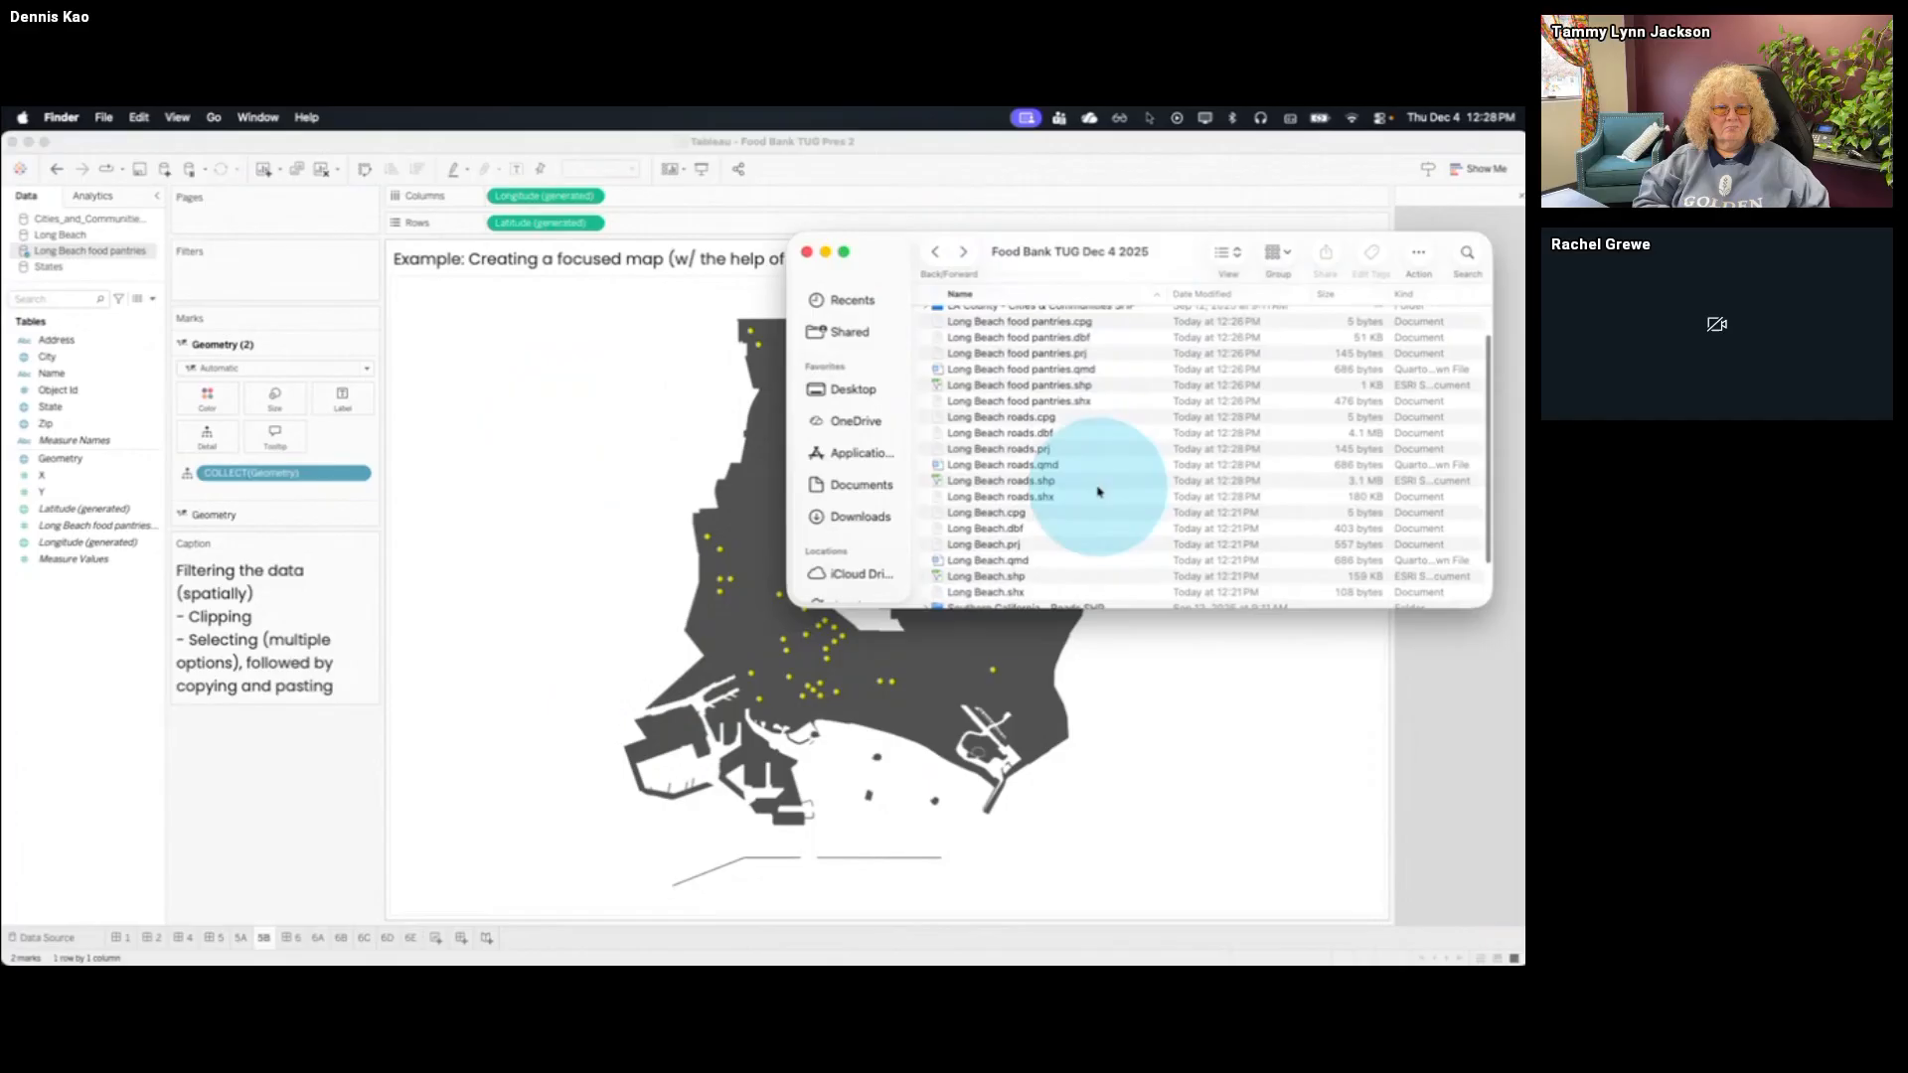
left_click_drag(1048, 486, 265, 817)
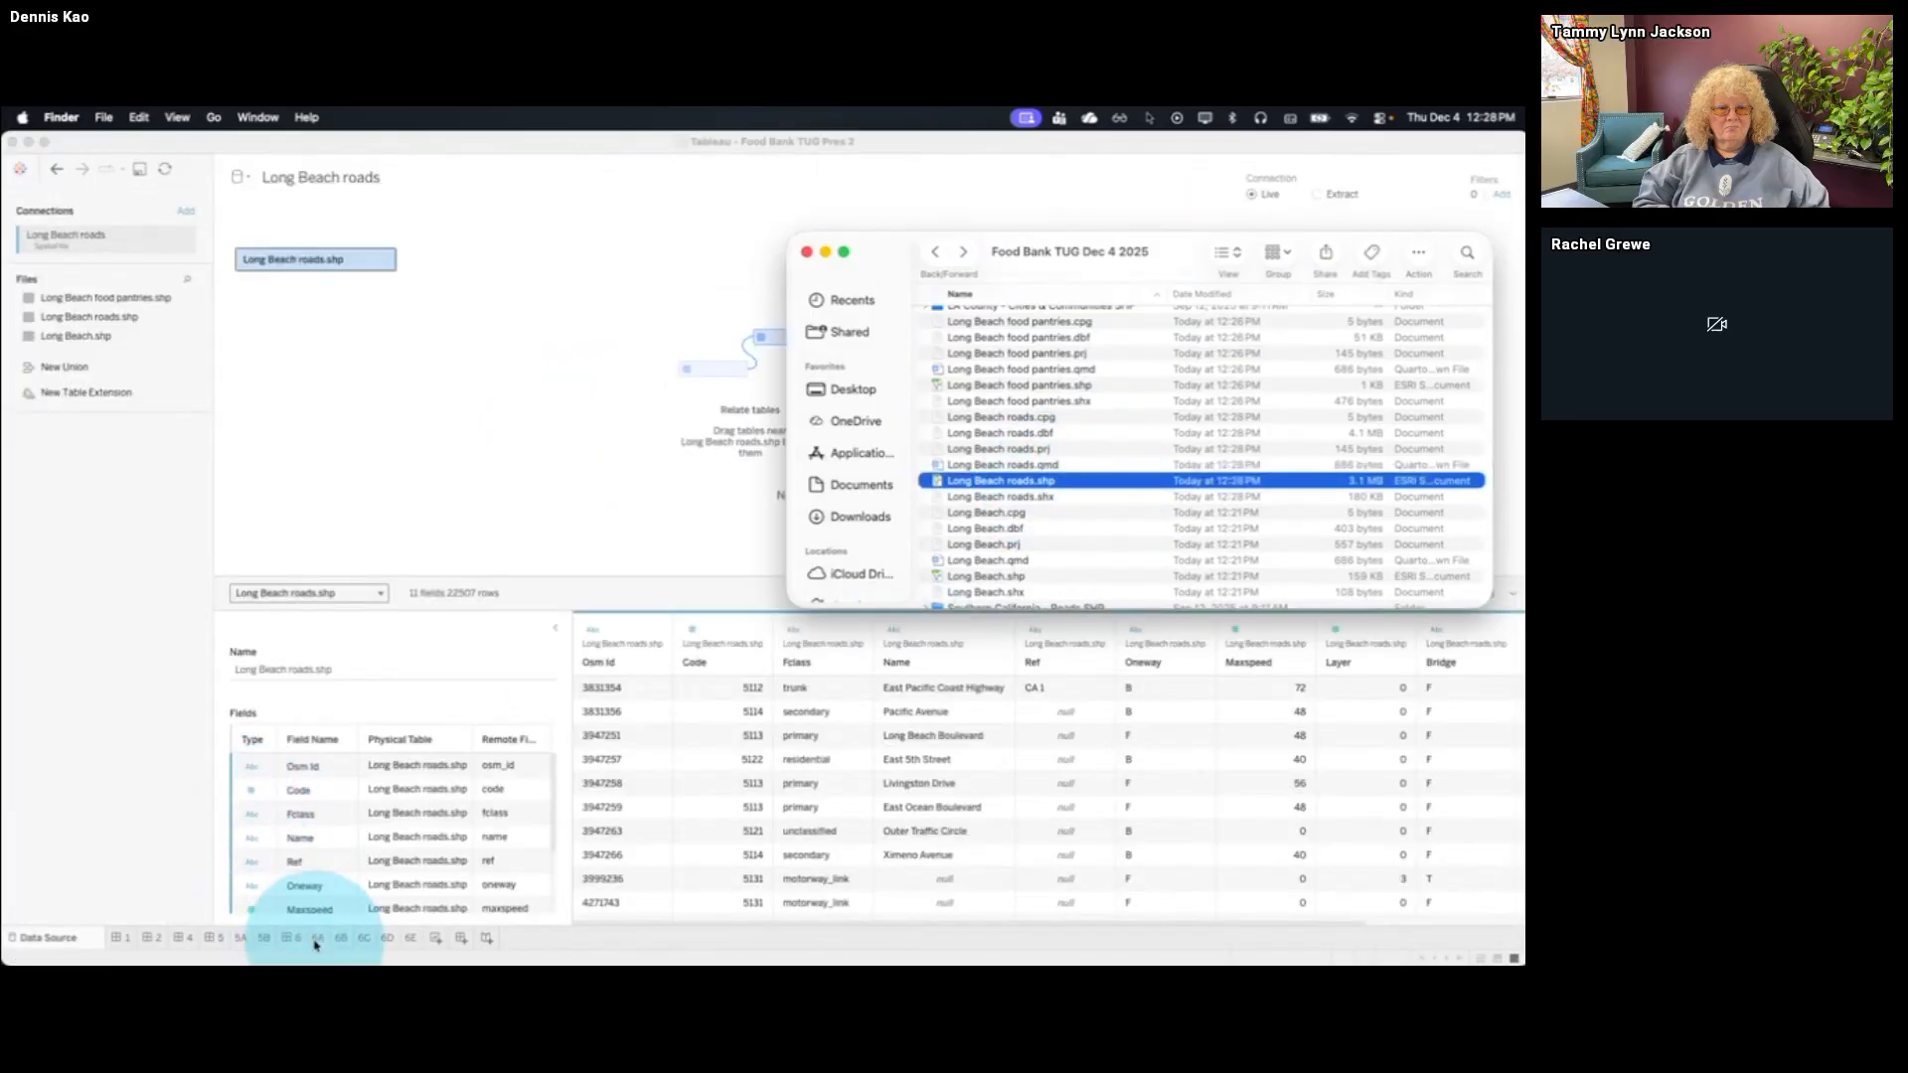
On sheet 5B, add the Long Beach roads Geometry as a new marks layer and make its lines thinner
left_click(264, 938)
left_click(74, 266)
left_click_drag(59, 508, 526, 316)
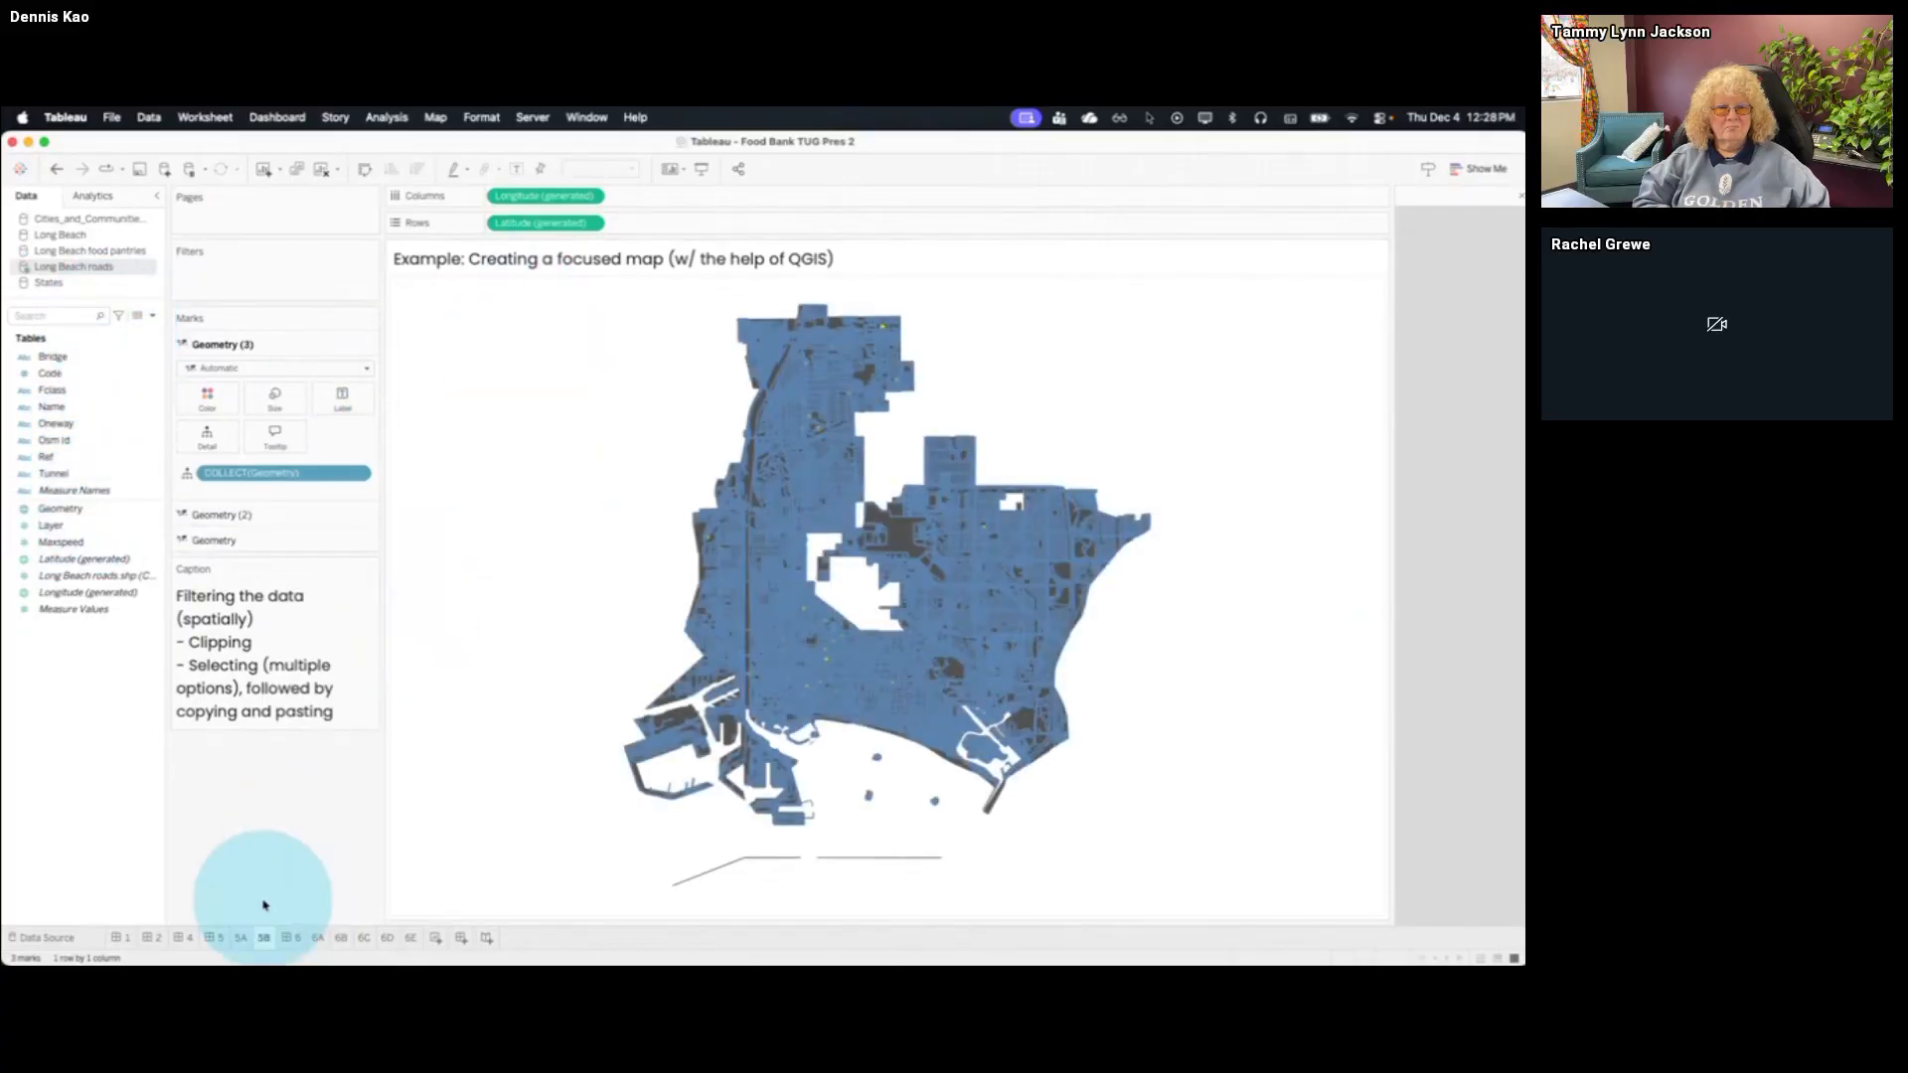
left_click(279, 410)
left_click_drag(293, 425, 234, 423)
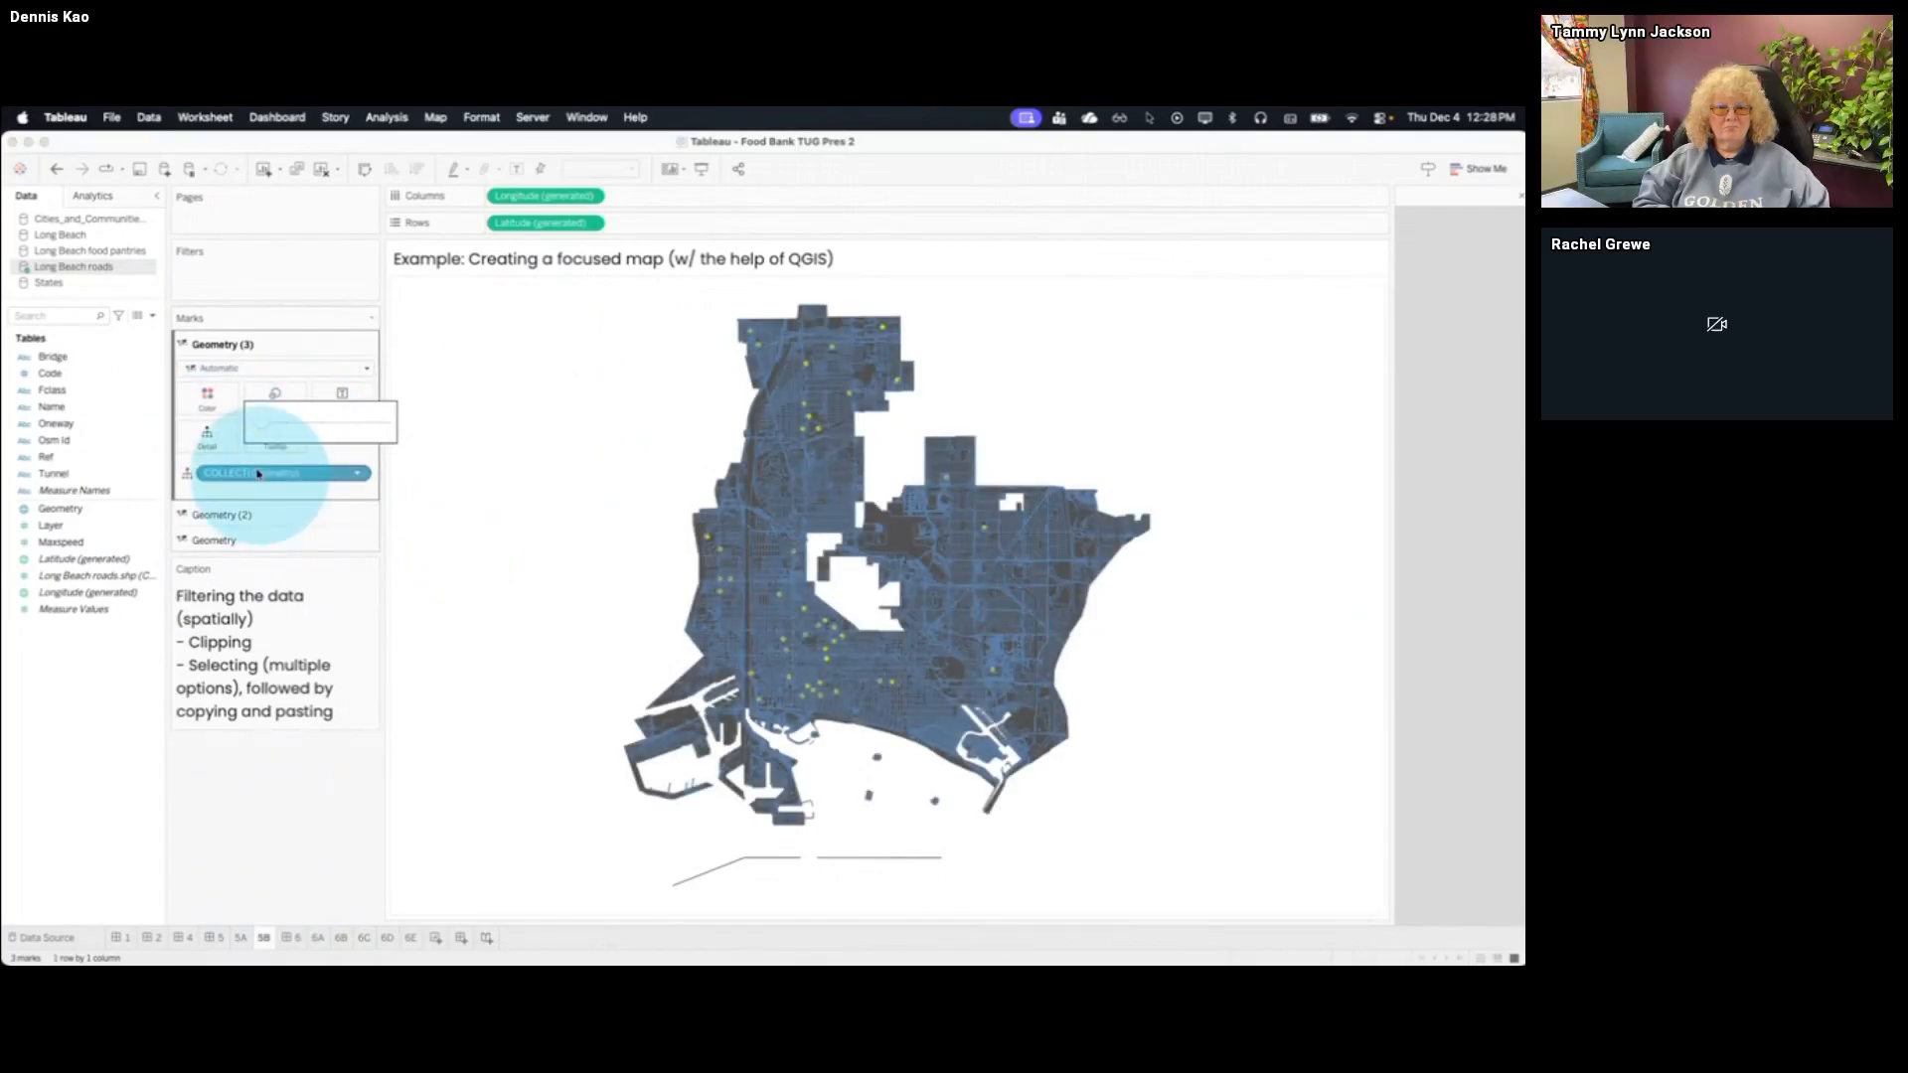
Color the roads marks layer light gray and set its opacity to 10%
left_click(207, 398)
left_click(219, 463)
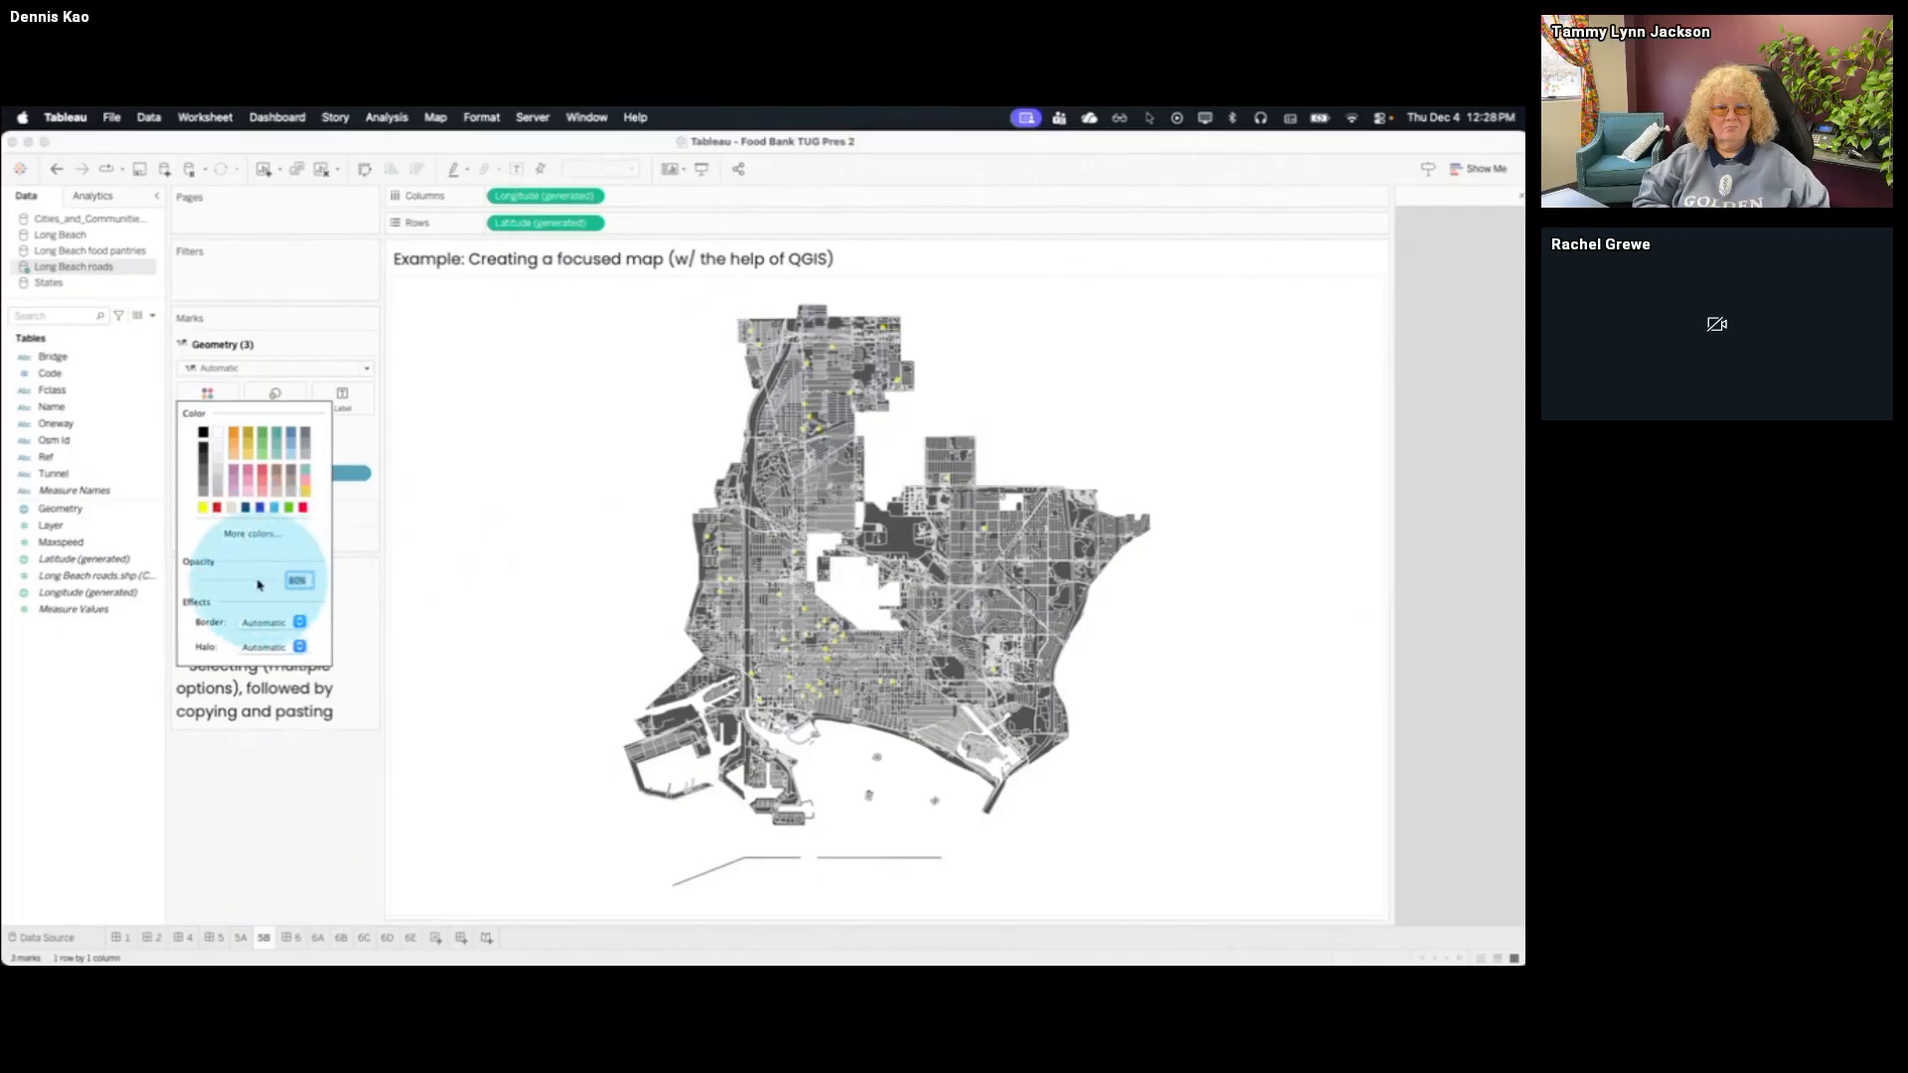
type("20")
key("Return")
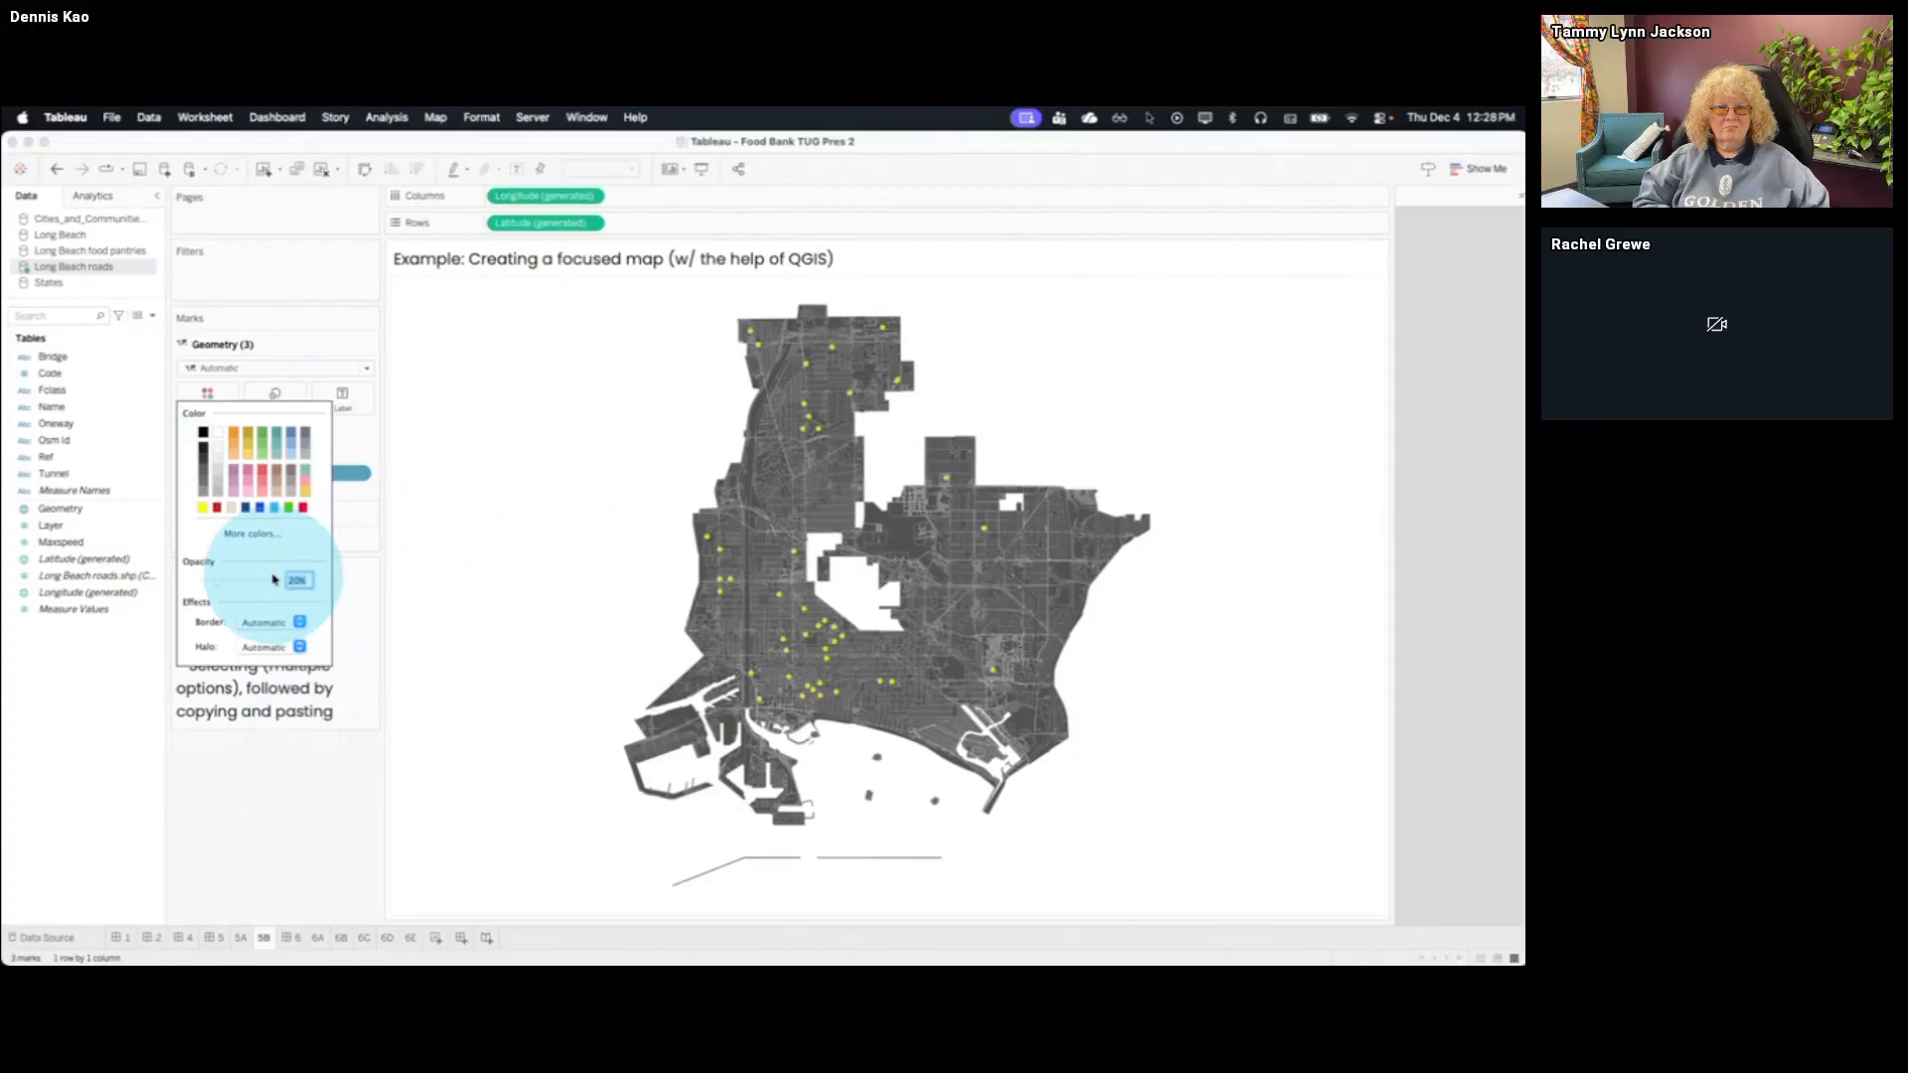
type("10")
left_click(281, 821)
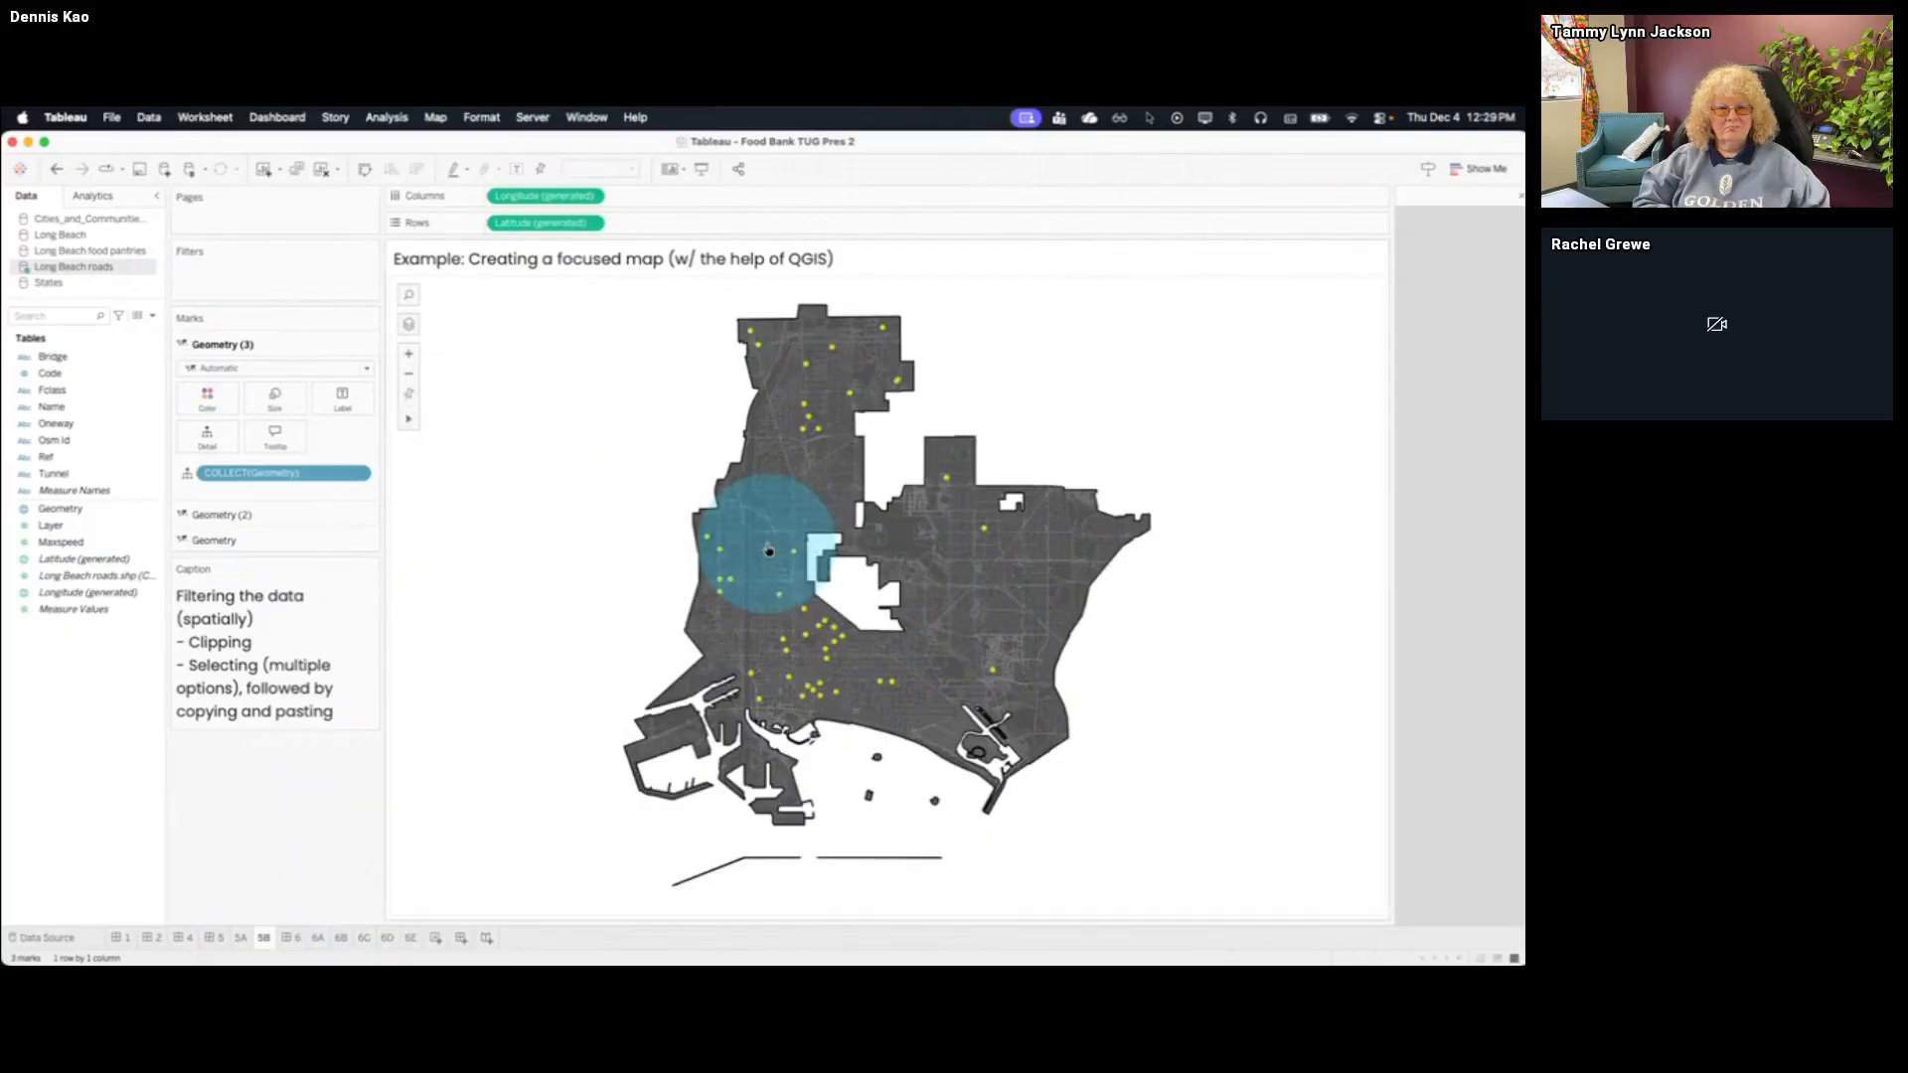
Disable selection for the roads, food pantries and city boundary marks layers
left_click(366, 368)
left_click(365, 381)
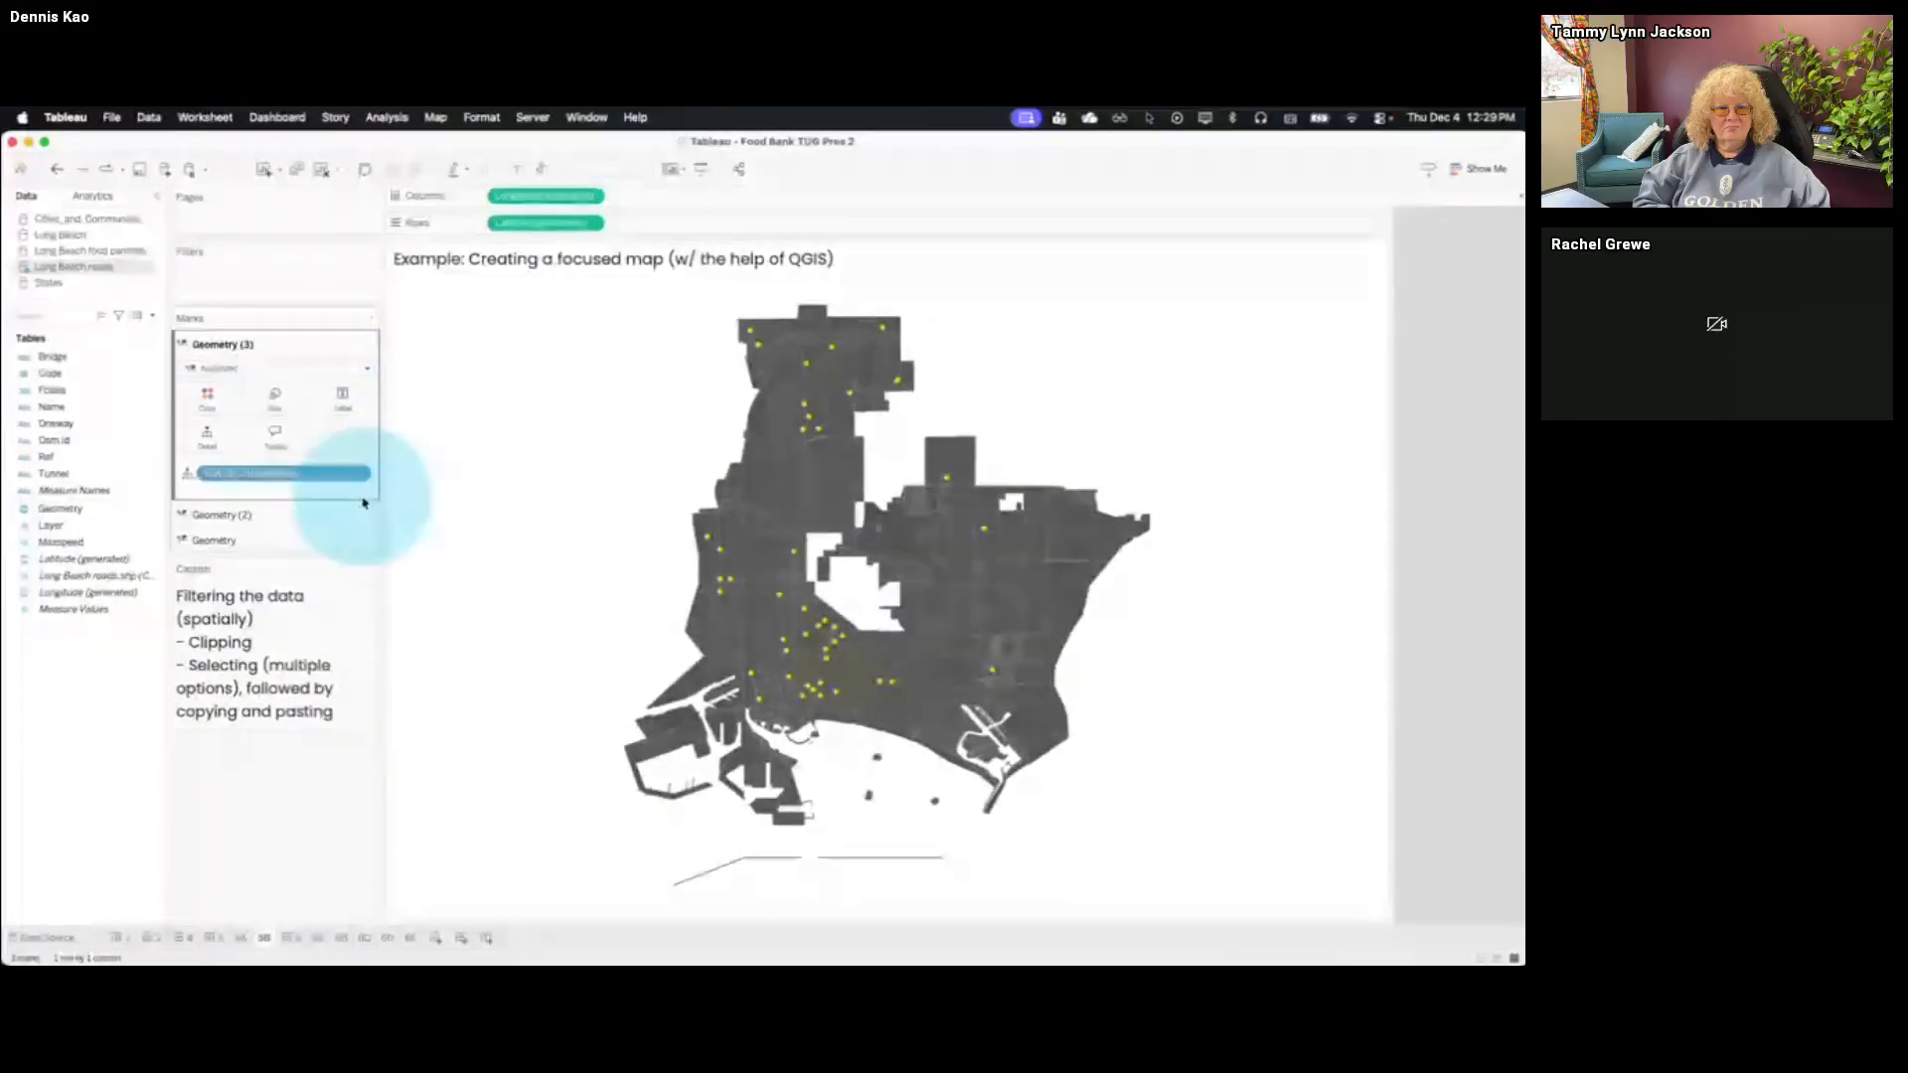
left_click(367, 517)
left_click(366, 534)
left_click(368, 543)
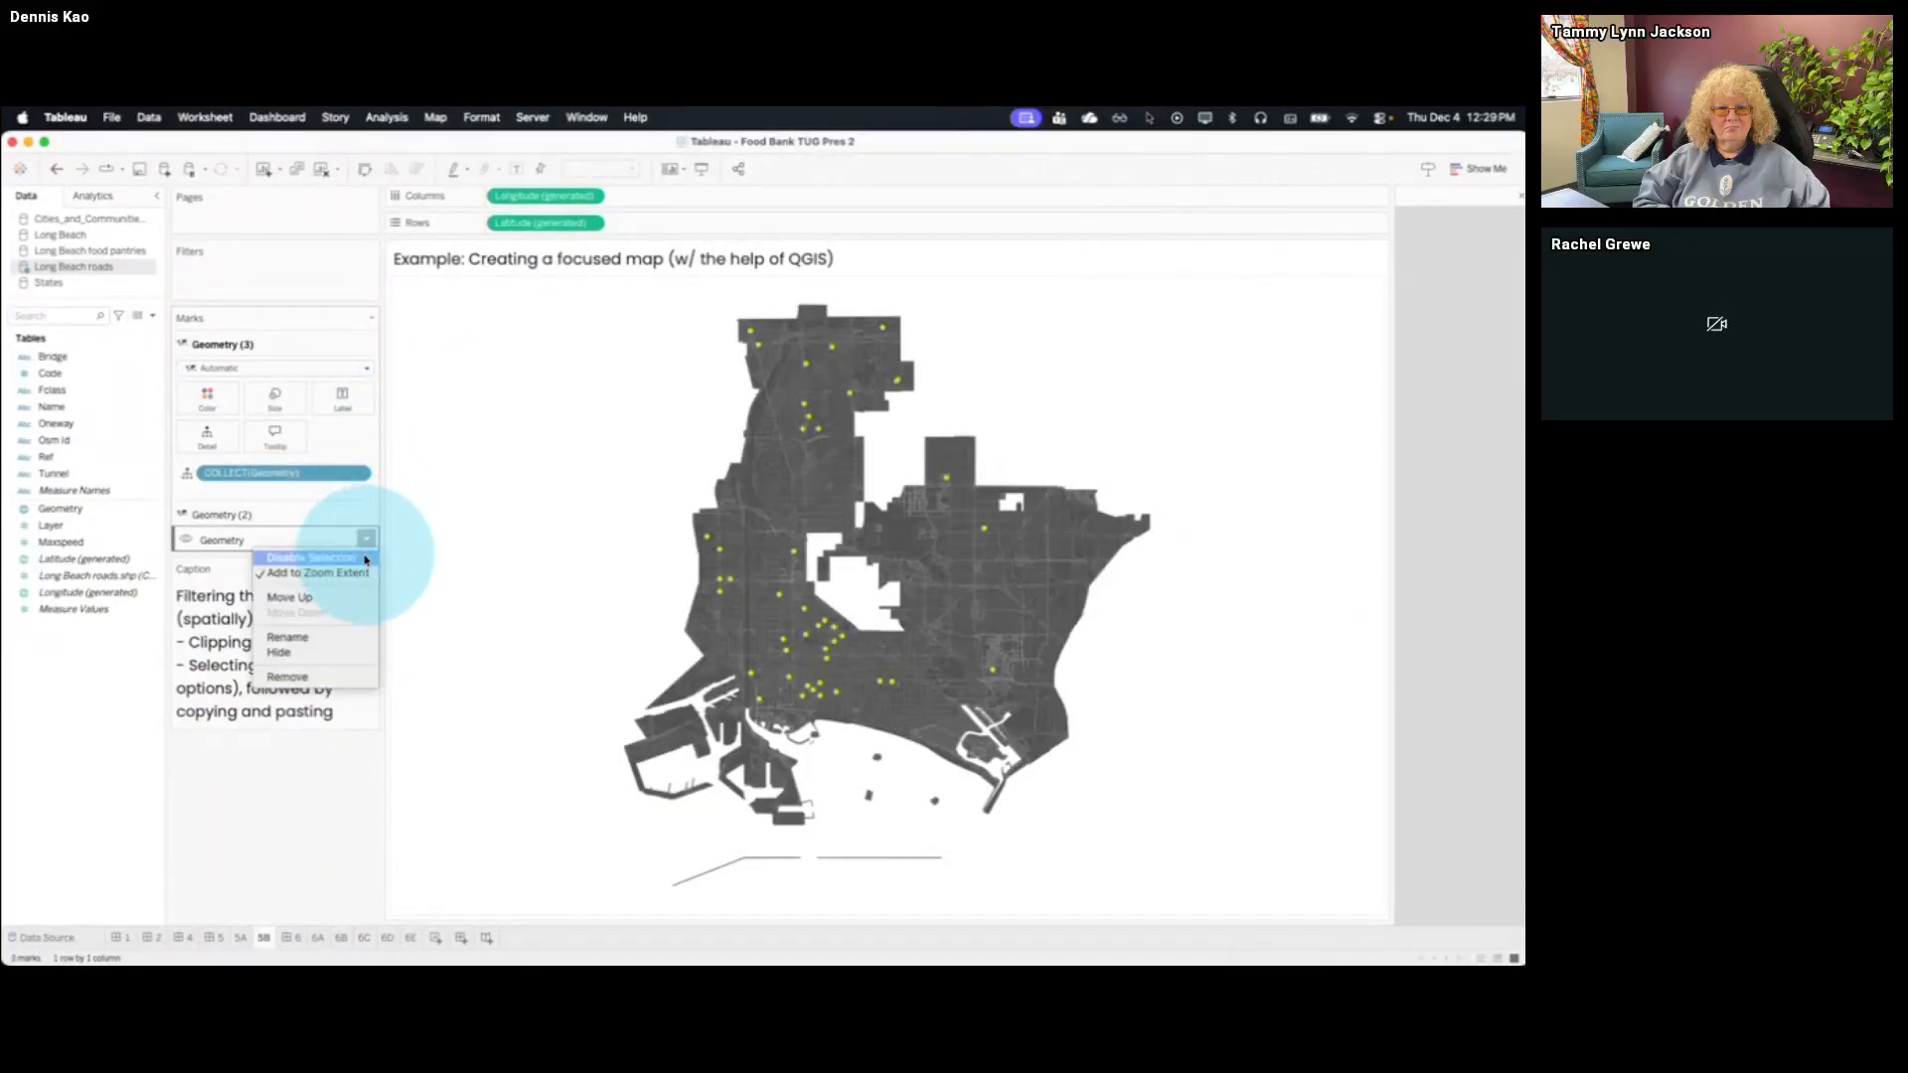
left_click(365, 559)
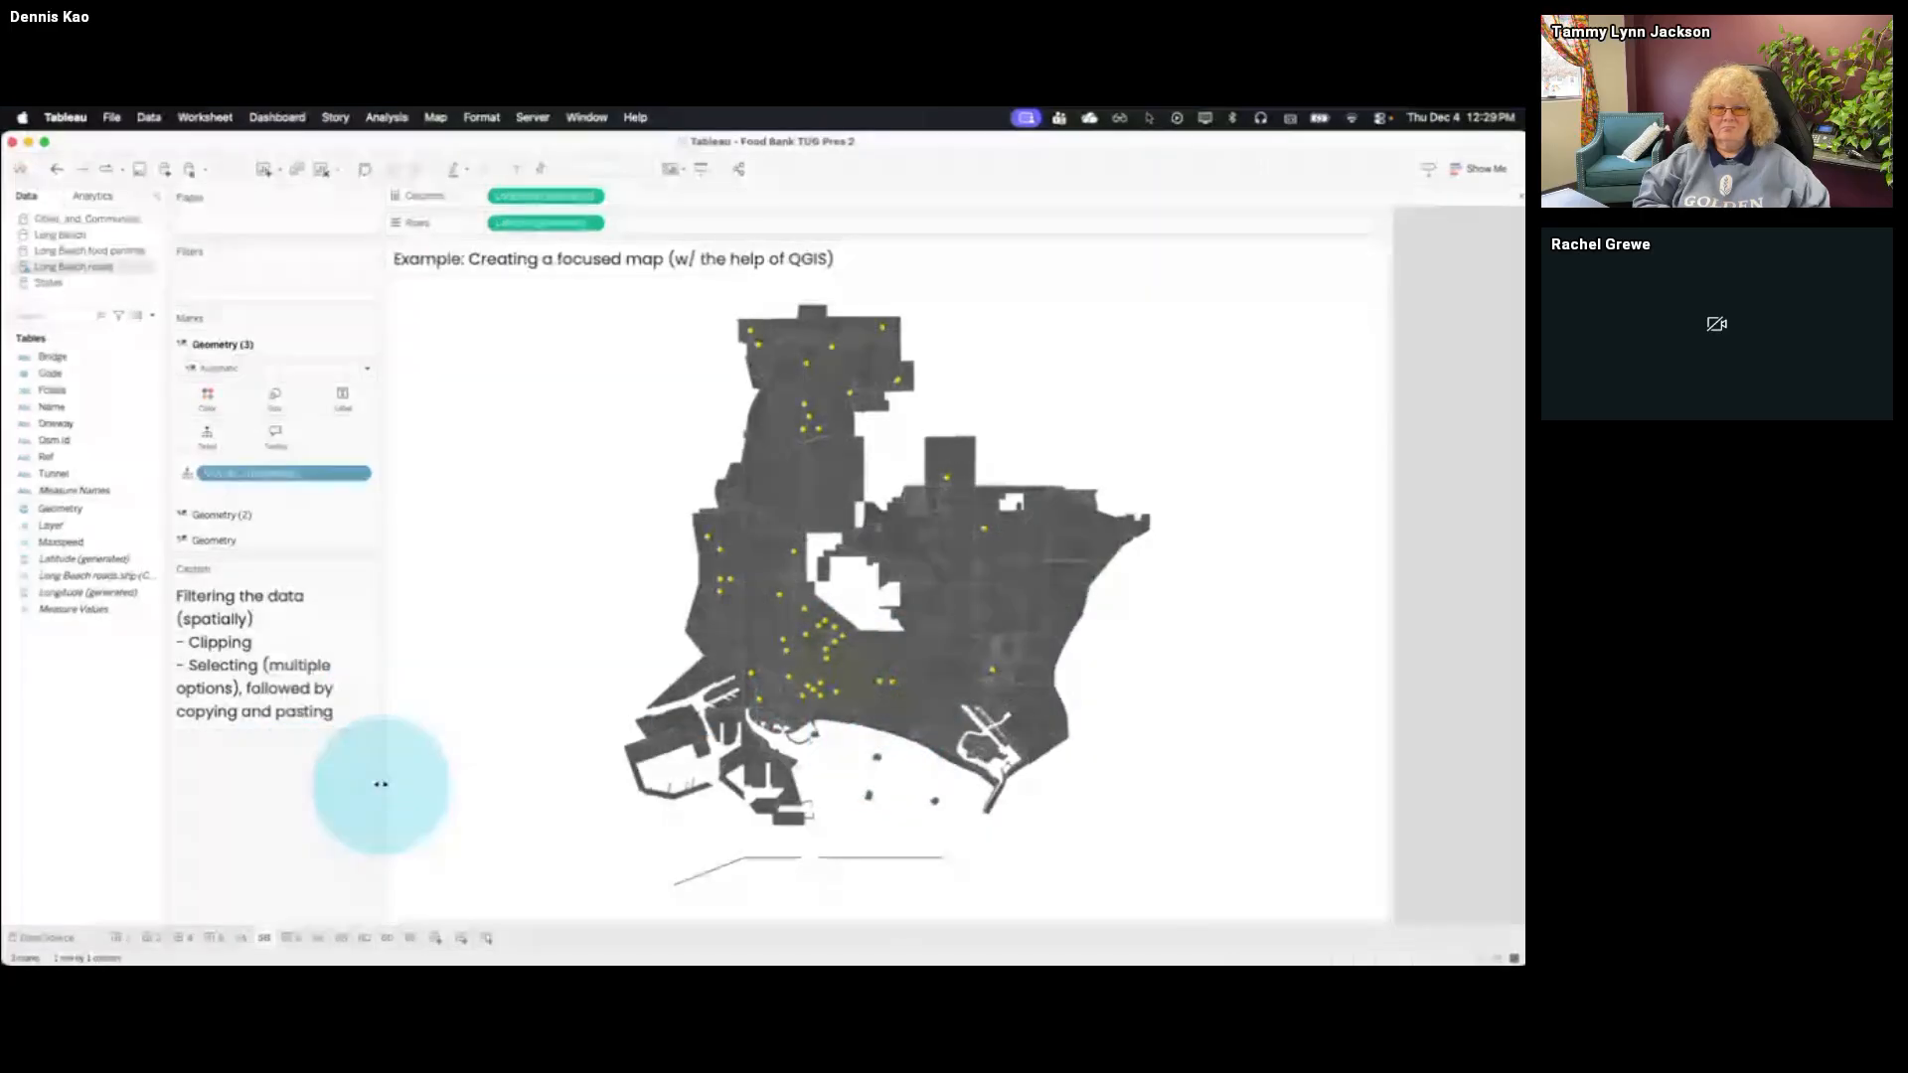
Compare the Tableau-only map on sheet 5A with the QGIS-assisted map on sheet 5B
left_click(240, 938)
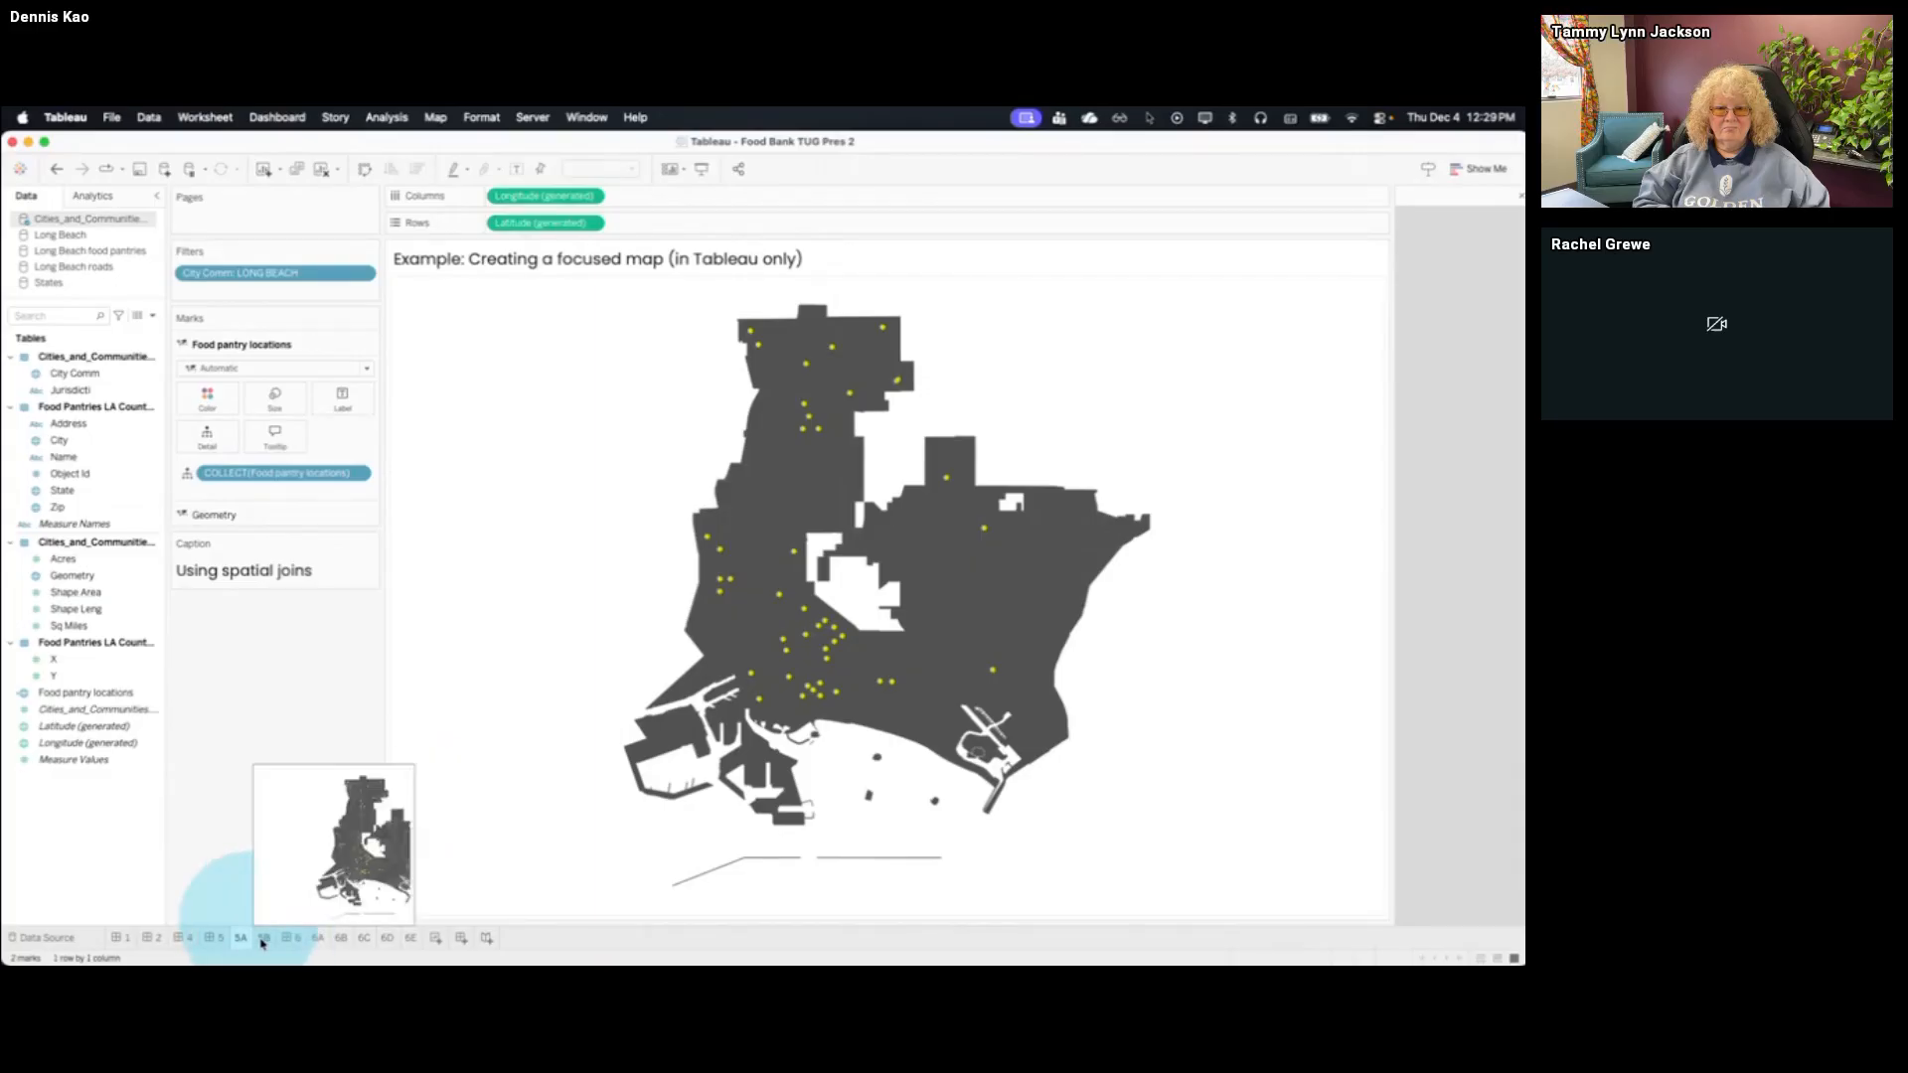
left_click(263, 939)
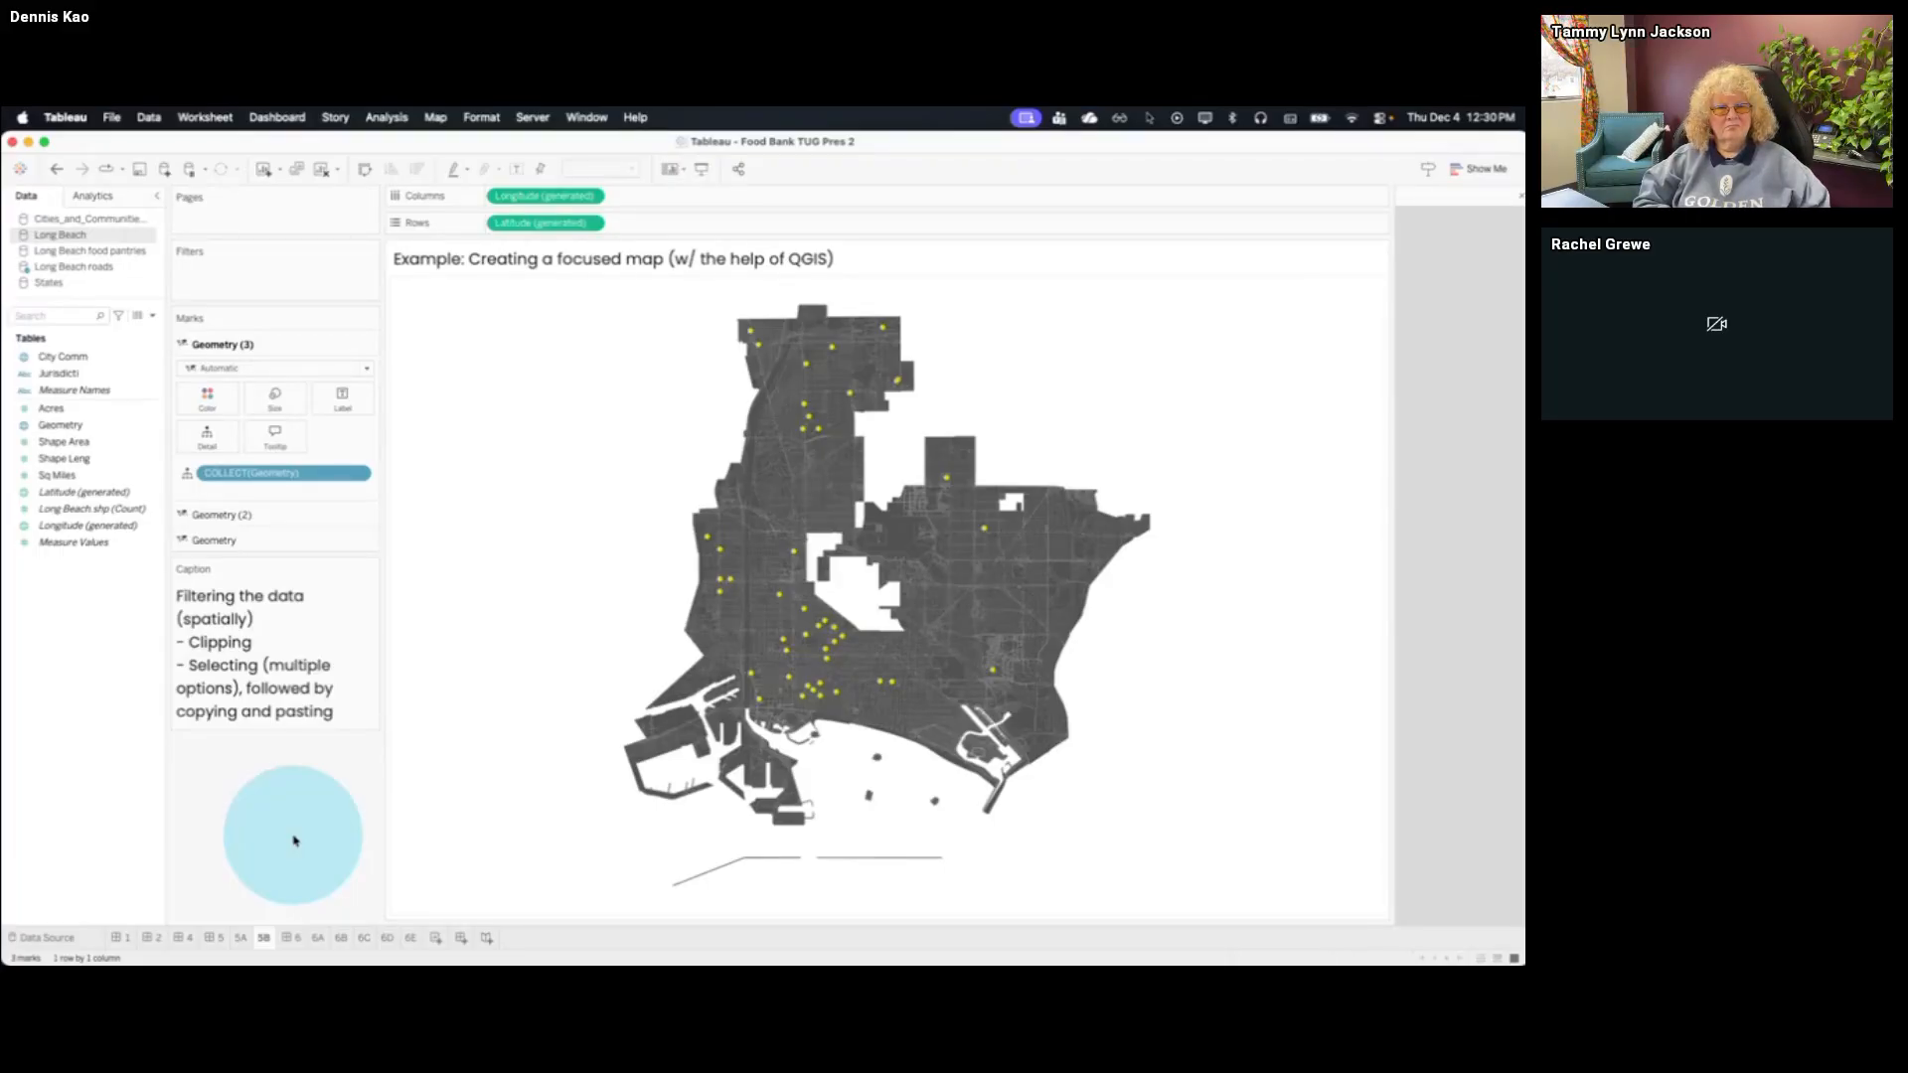
On sheet 5A, turn on the Base, Land Cover, Terrain, Coastline and Streets, Highways, Routes background map layers
left_click(240, 937)
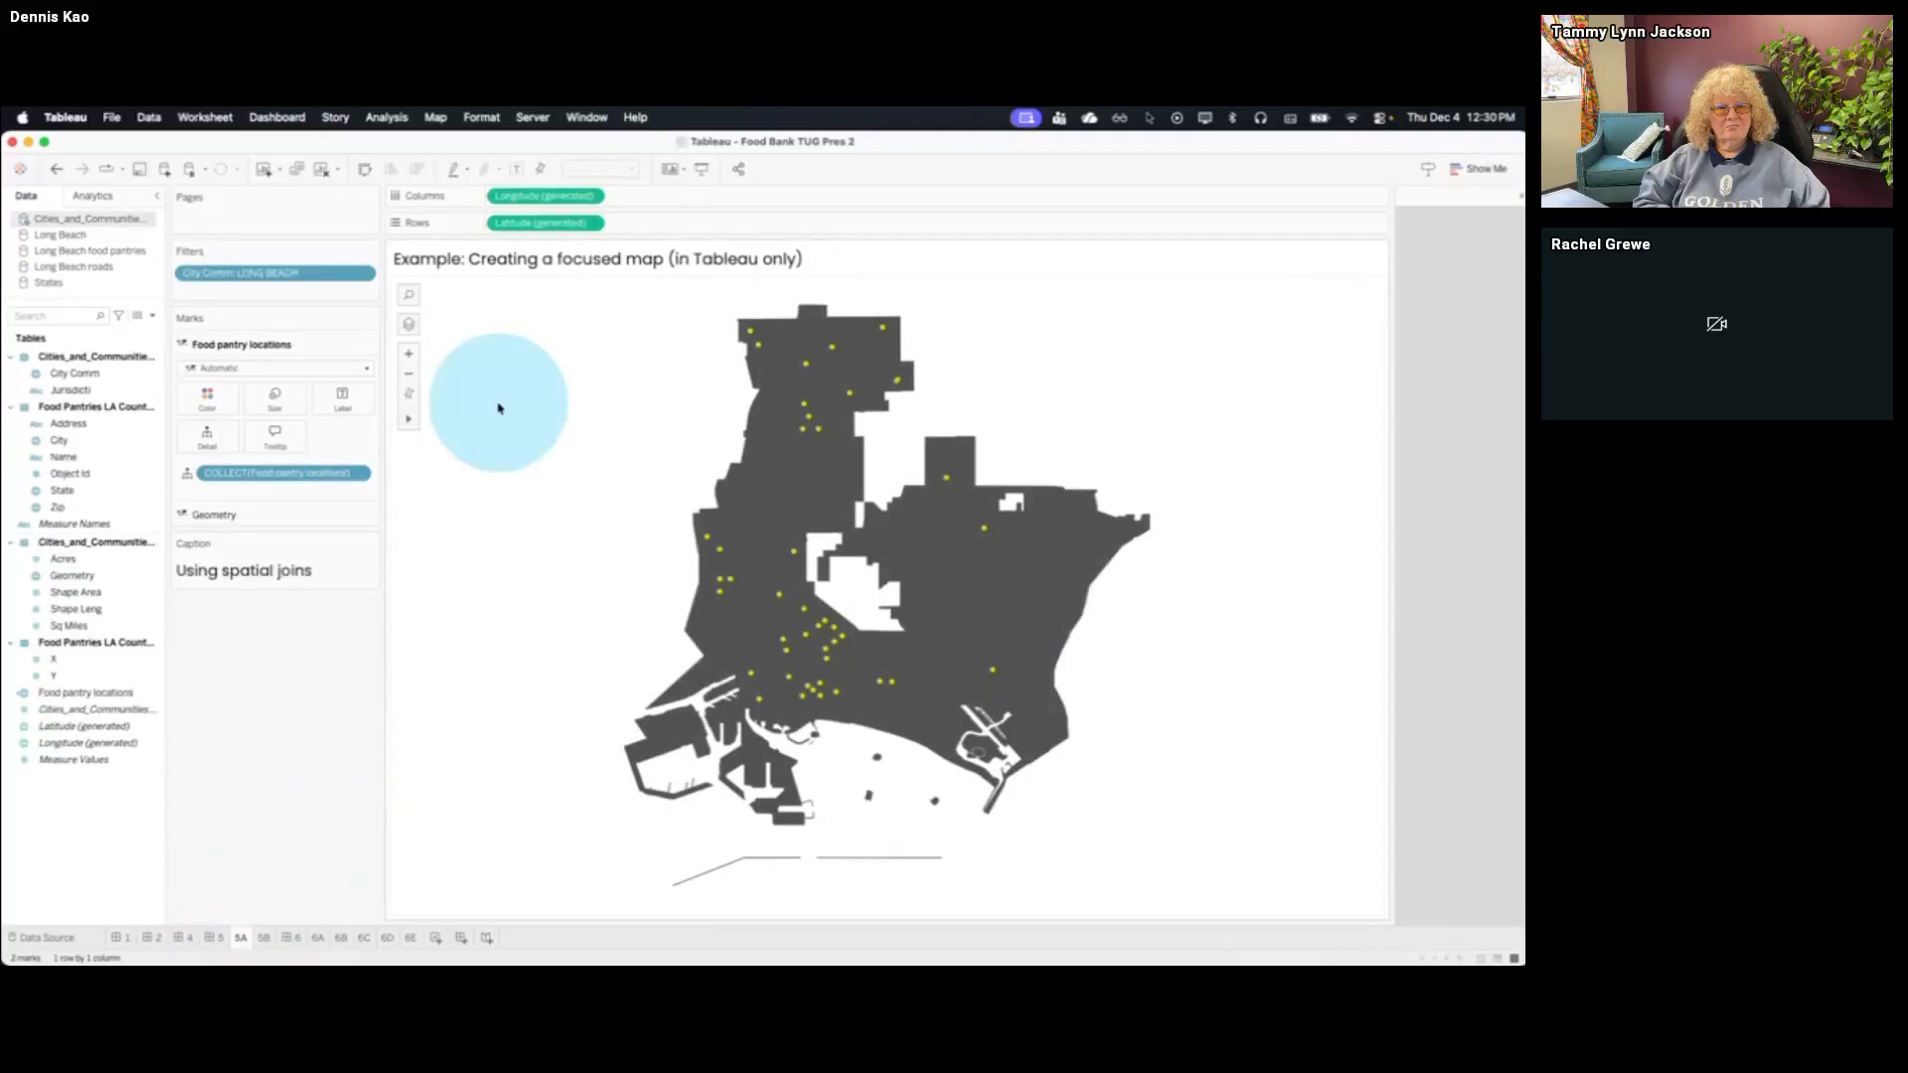
left_click(437, 117)
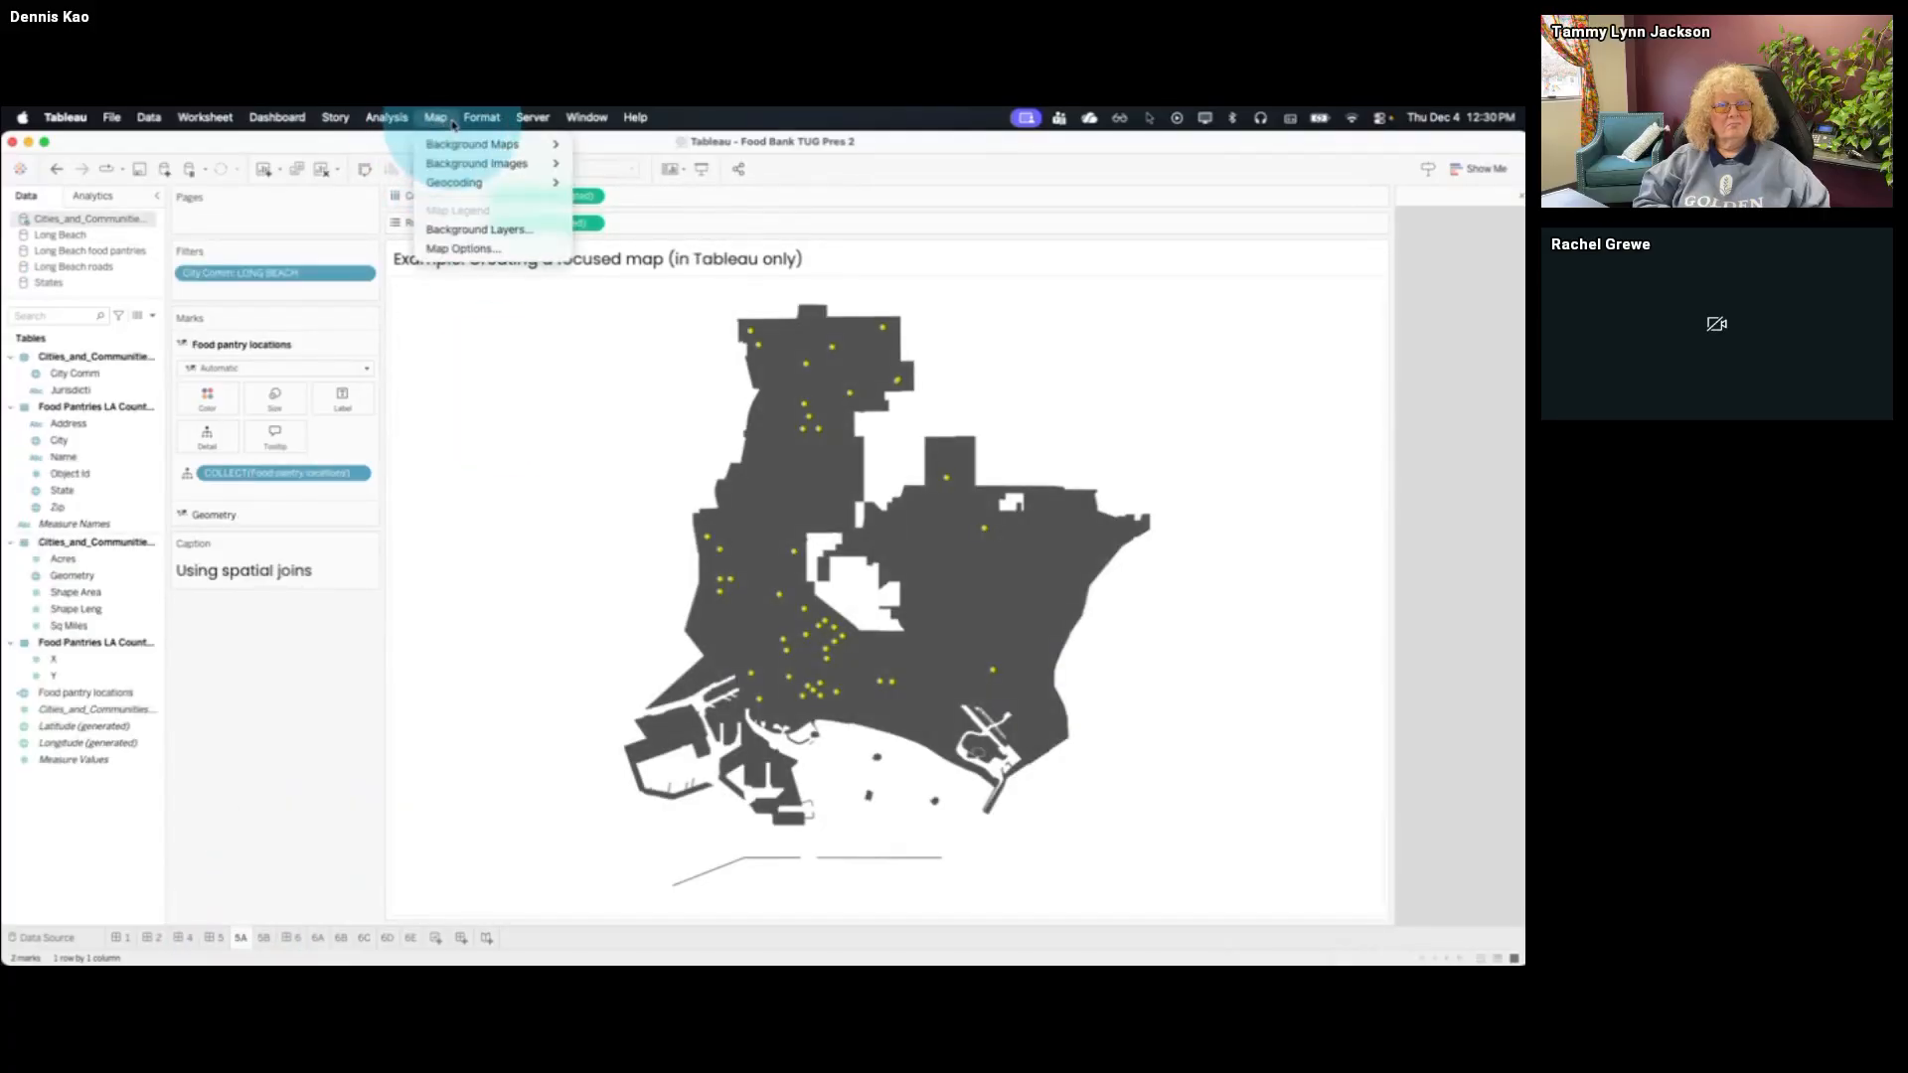
left_click(473, 229)
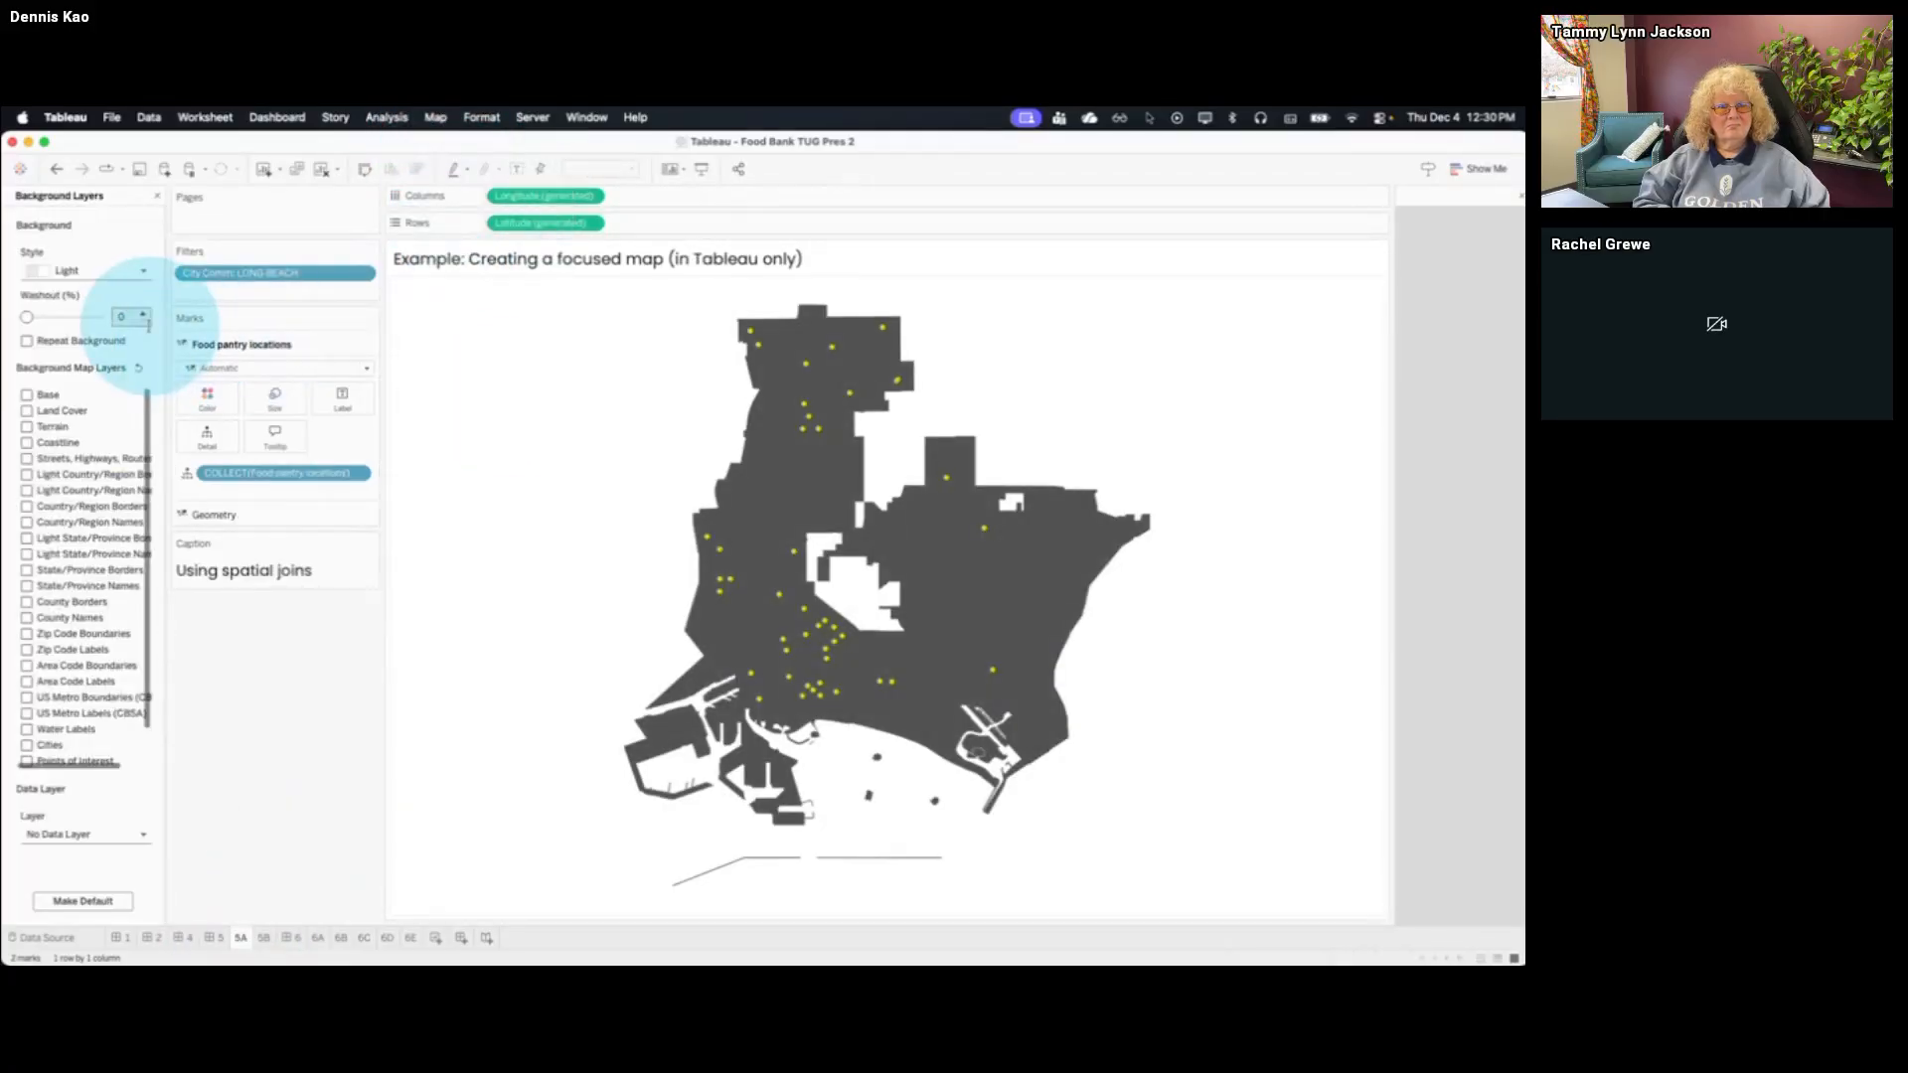
left_click(27, 394)
left_click(27, 411)
left_click(27, 426)
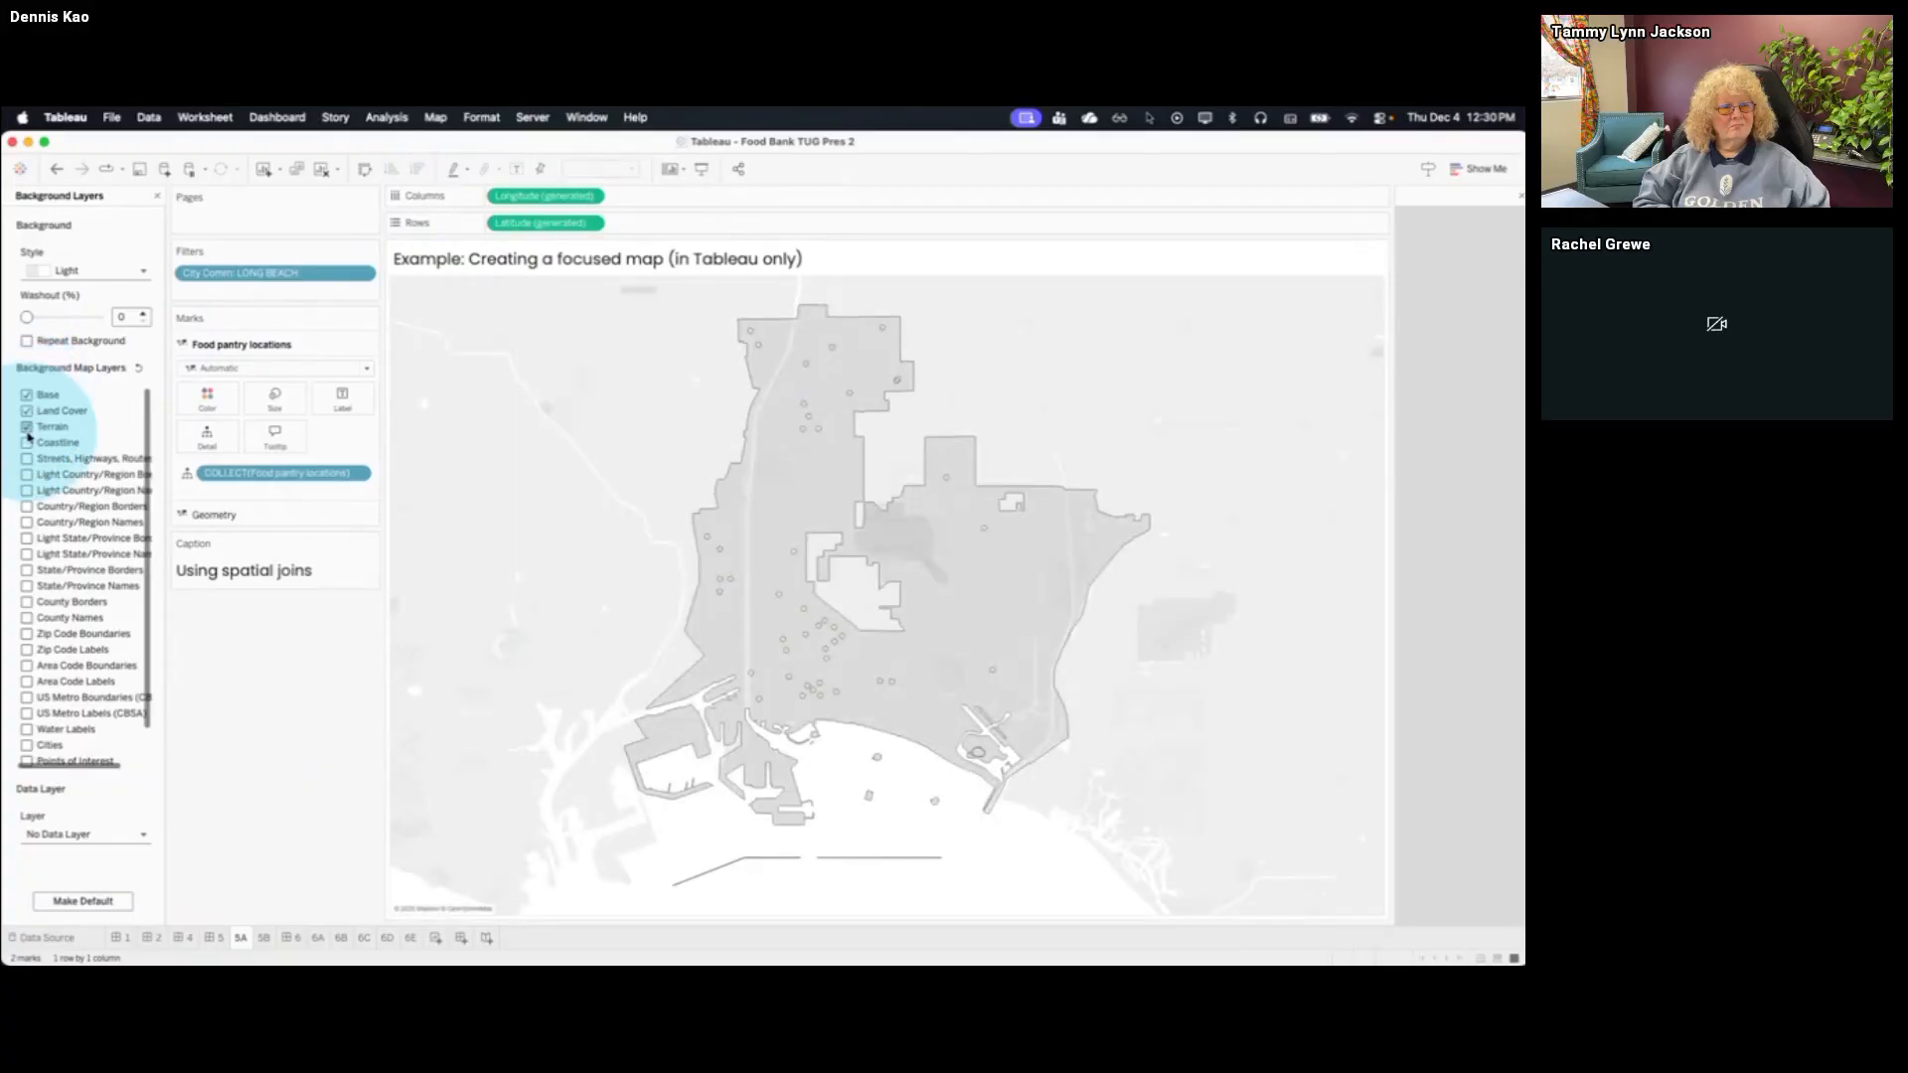
left_click(27, 442)
left_click(26, 458)
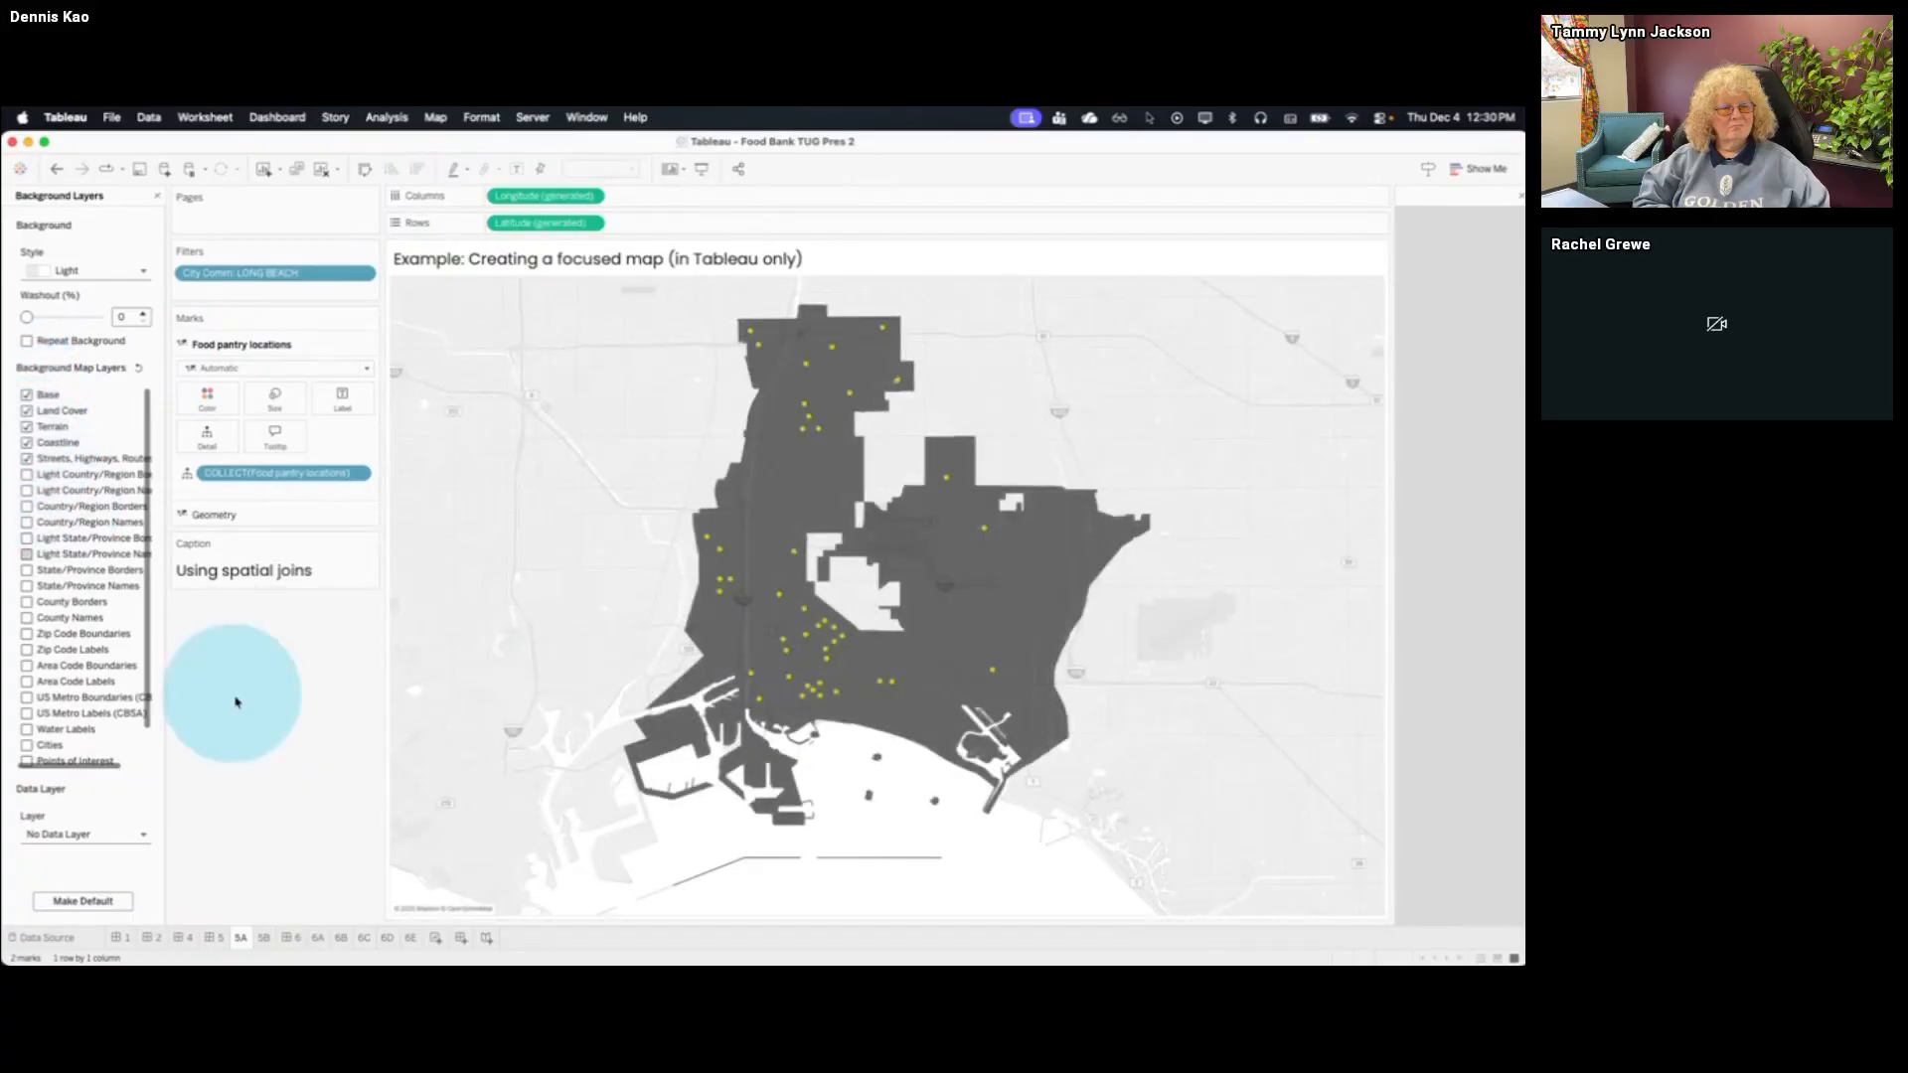
Set the Long Beach boundary layer's opacity to 0% and toggle the streets background layer off and back on
left_click(239, 515)
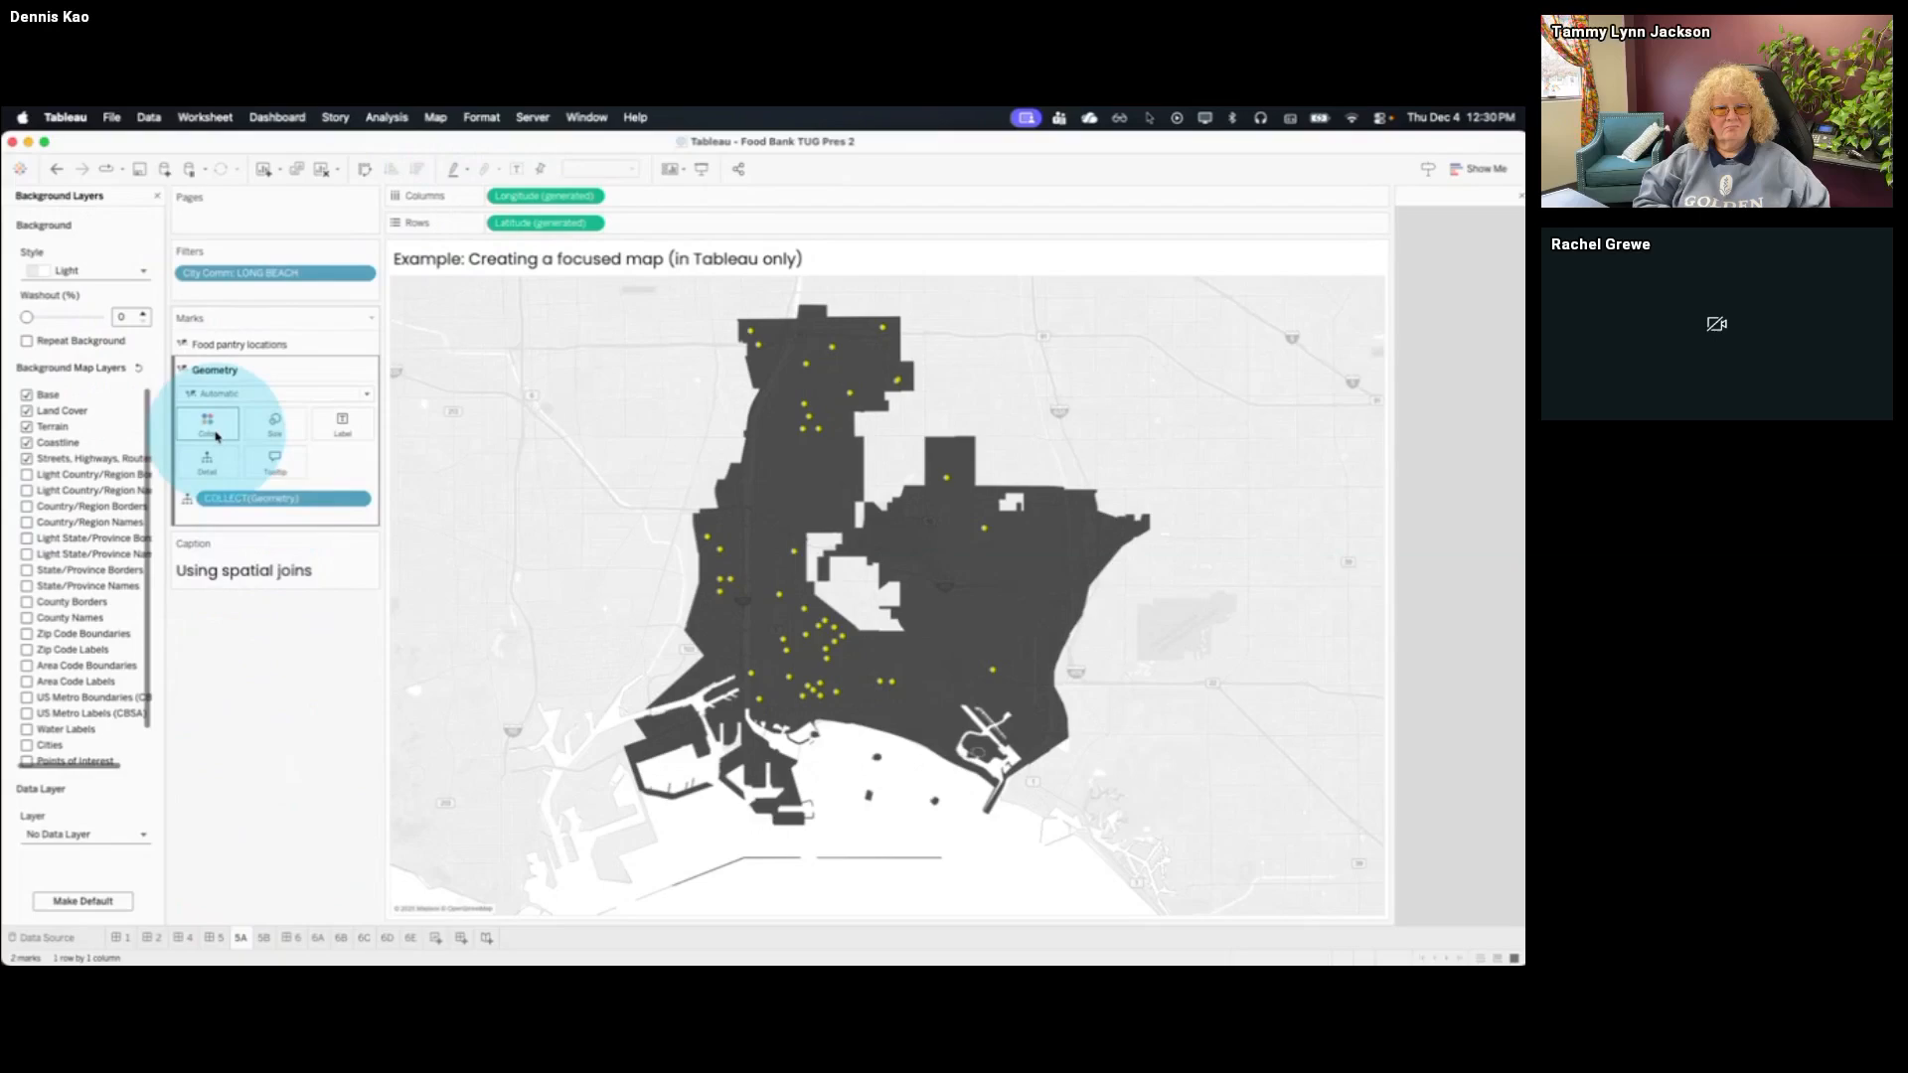
left_click(217, 435)
left_click_drag(283, 620, 165, 616)
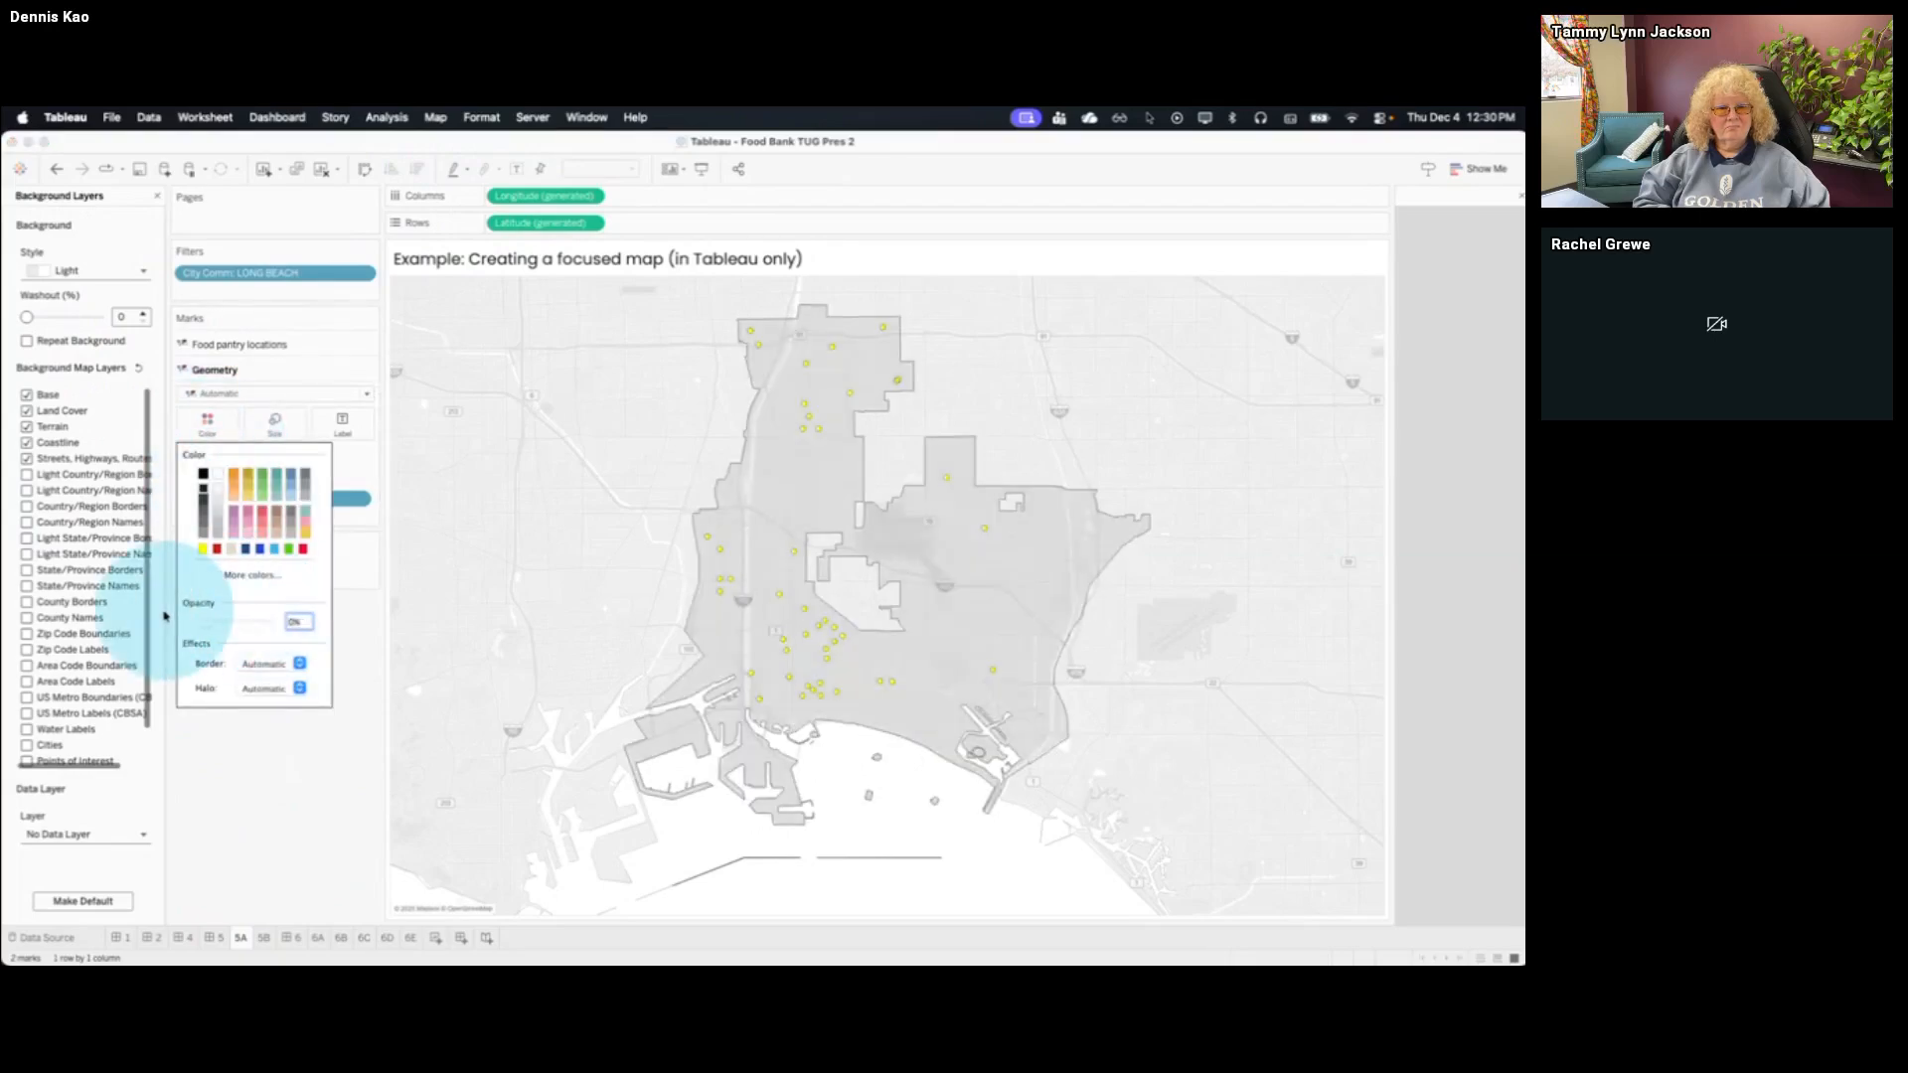
left_click(255, 835)
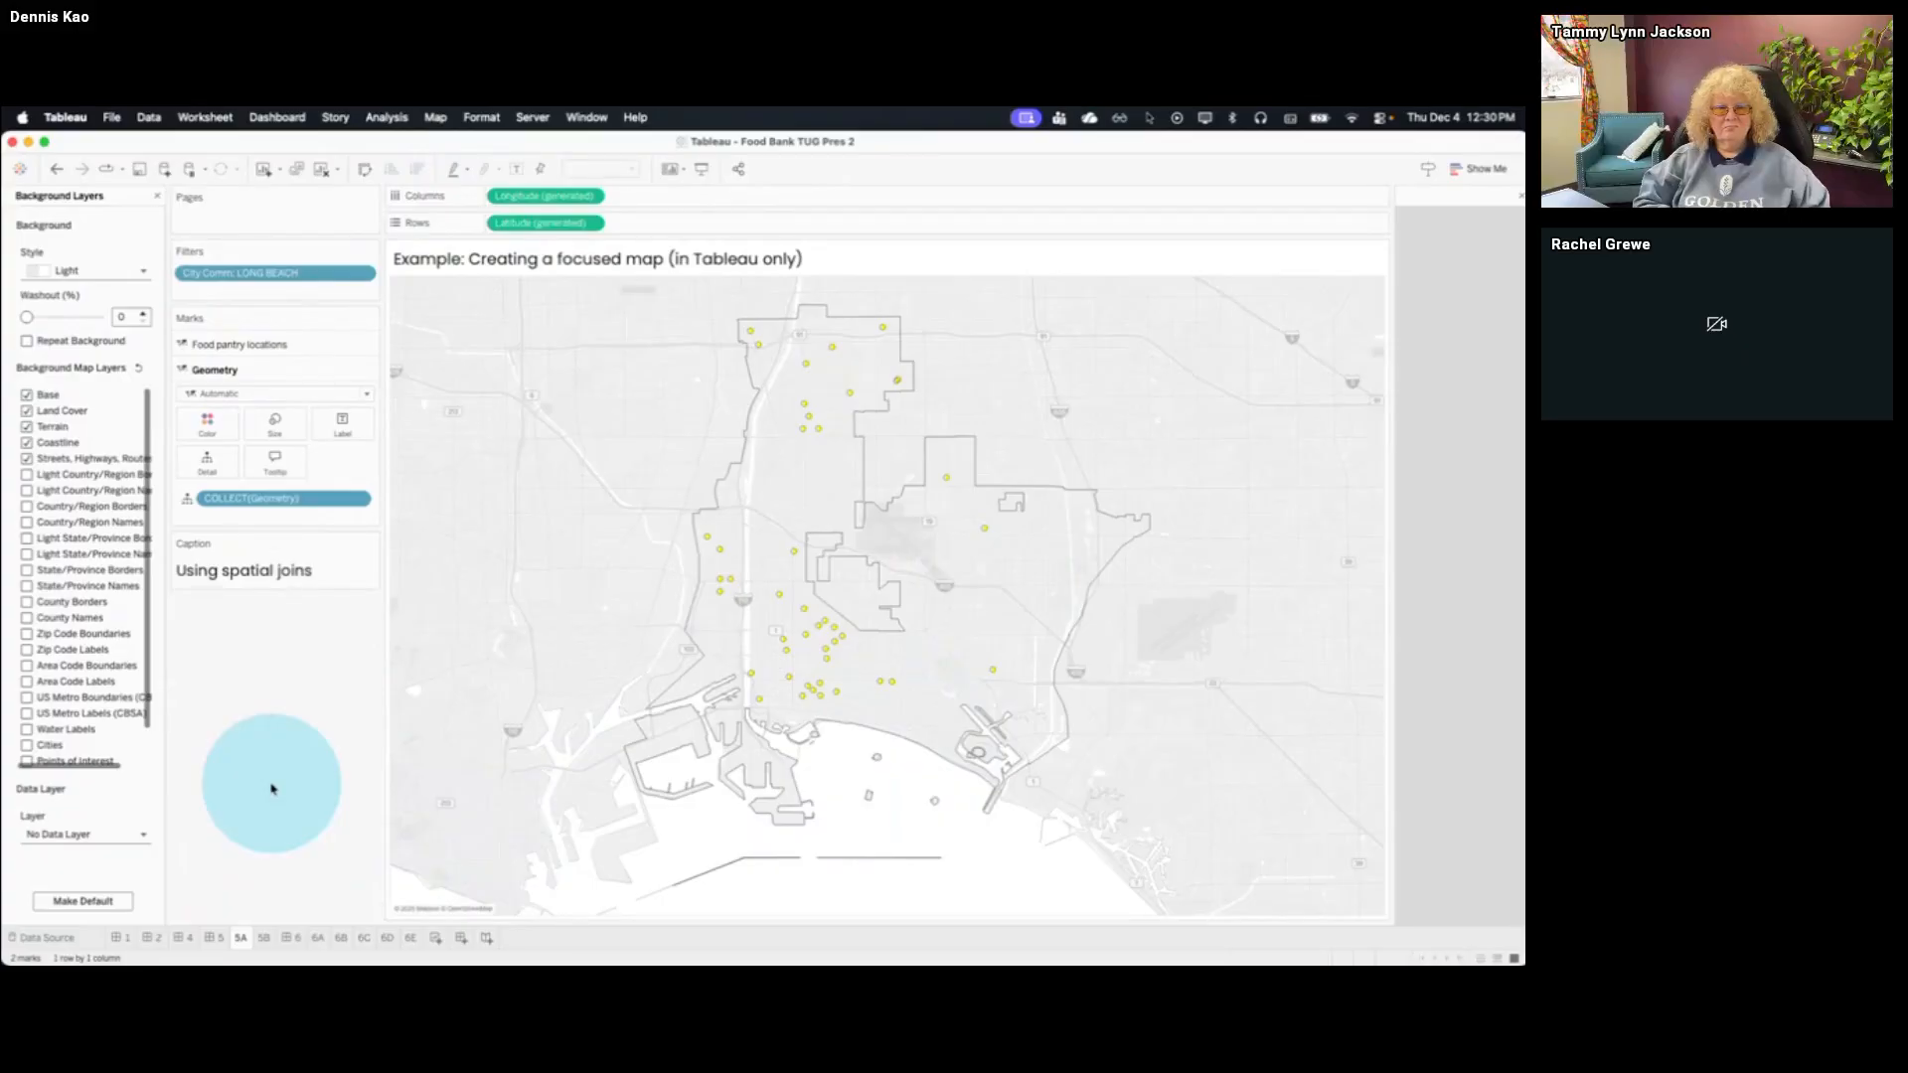
left_click(25, 460)
left_click(26, 460)
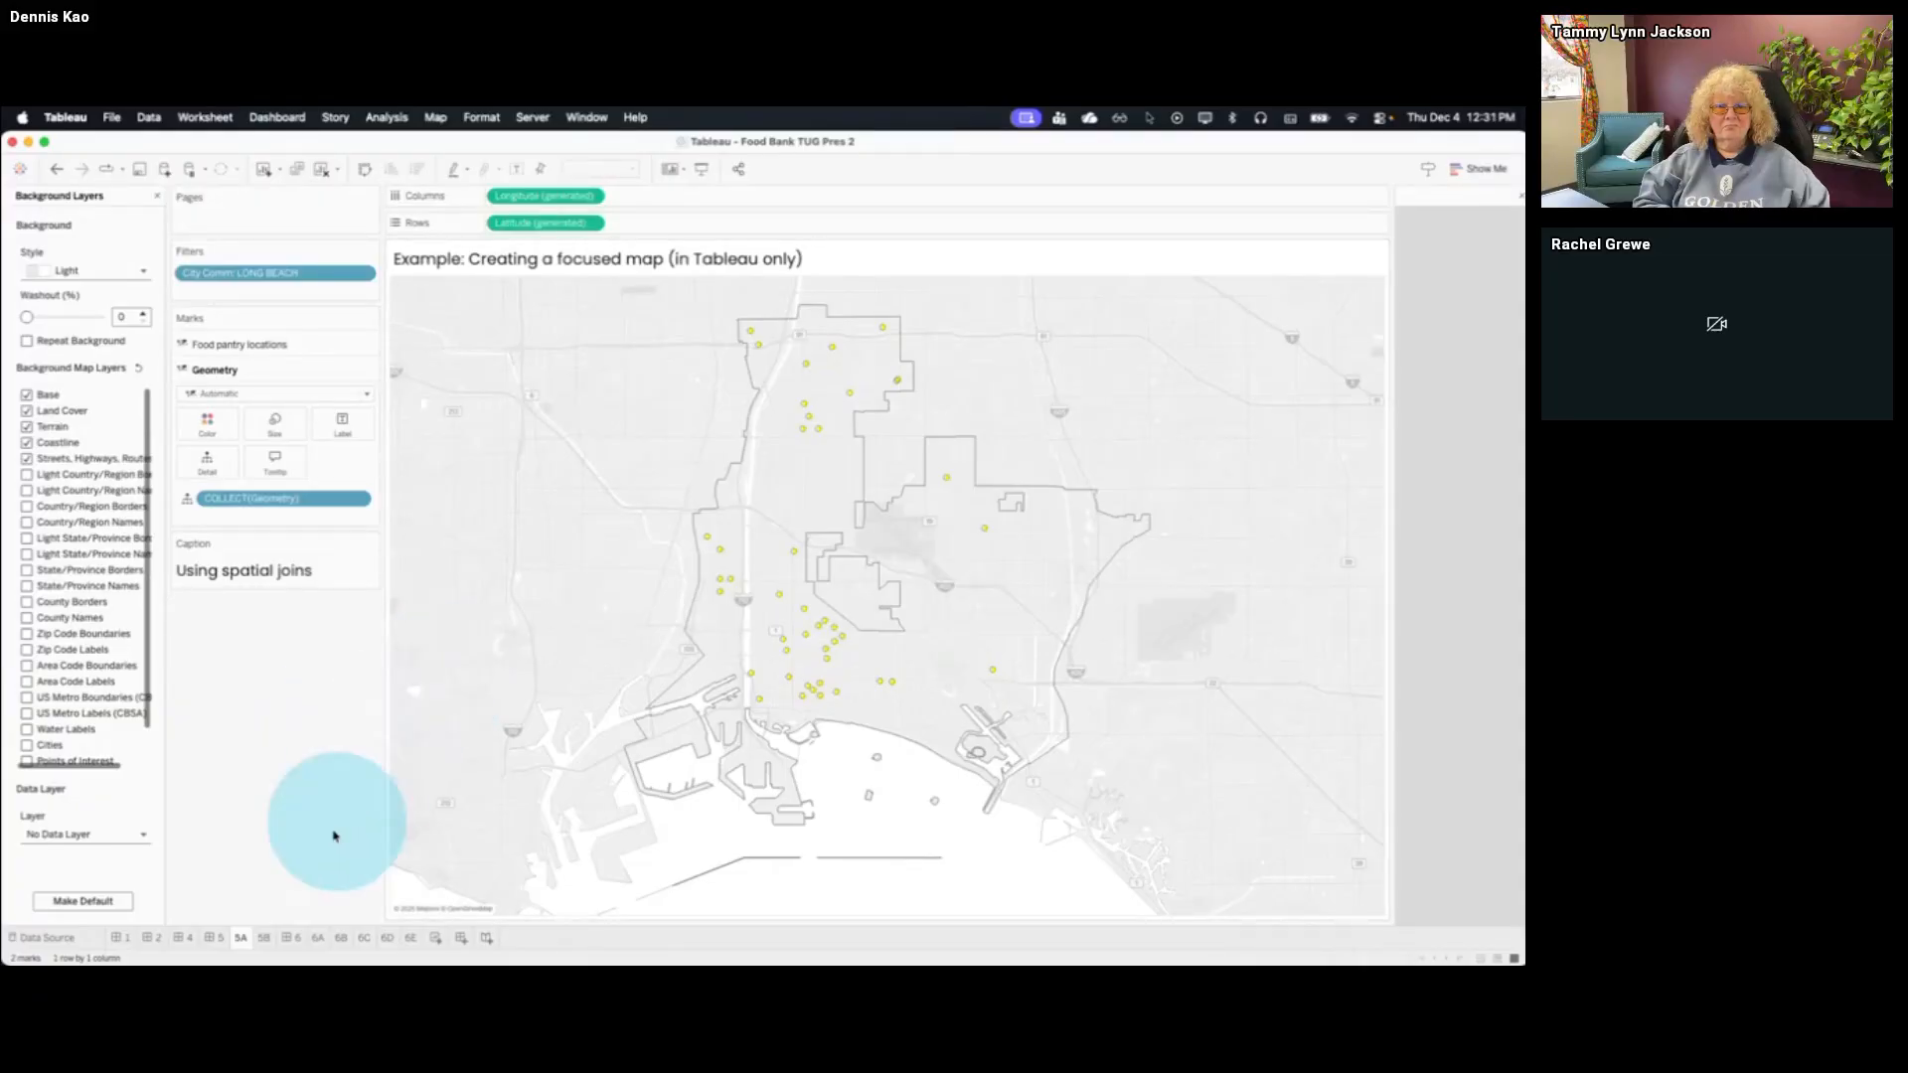
Review sheets 5B and 5A against each other once more and open the Data Creation dashboard on sheet 6
left_click(263, 937)
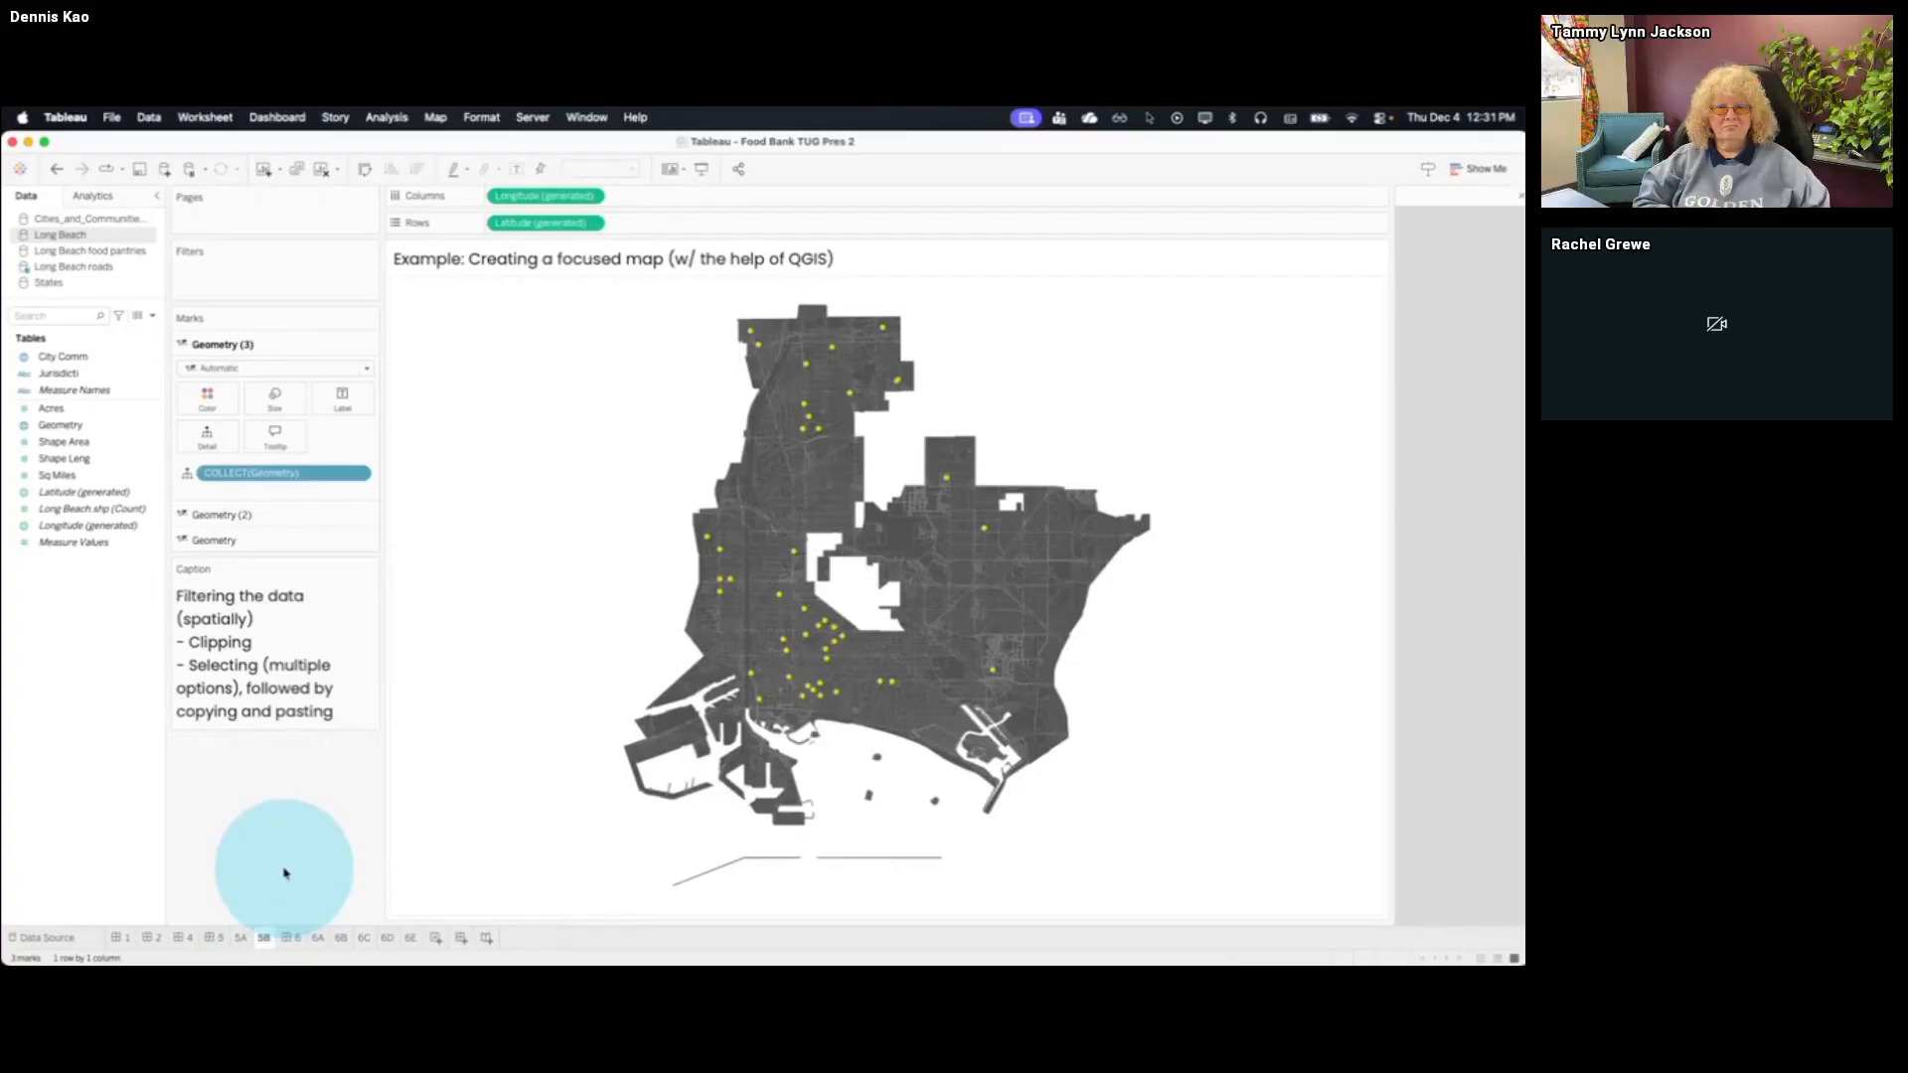
left_click(240, 938)
left_click(265, 939)
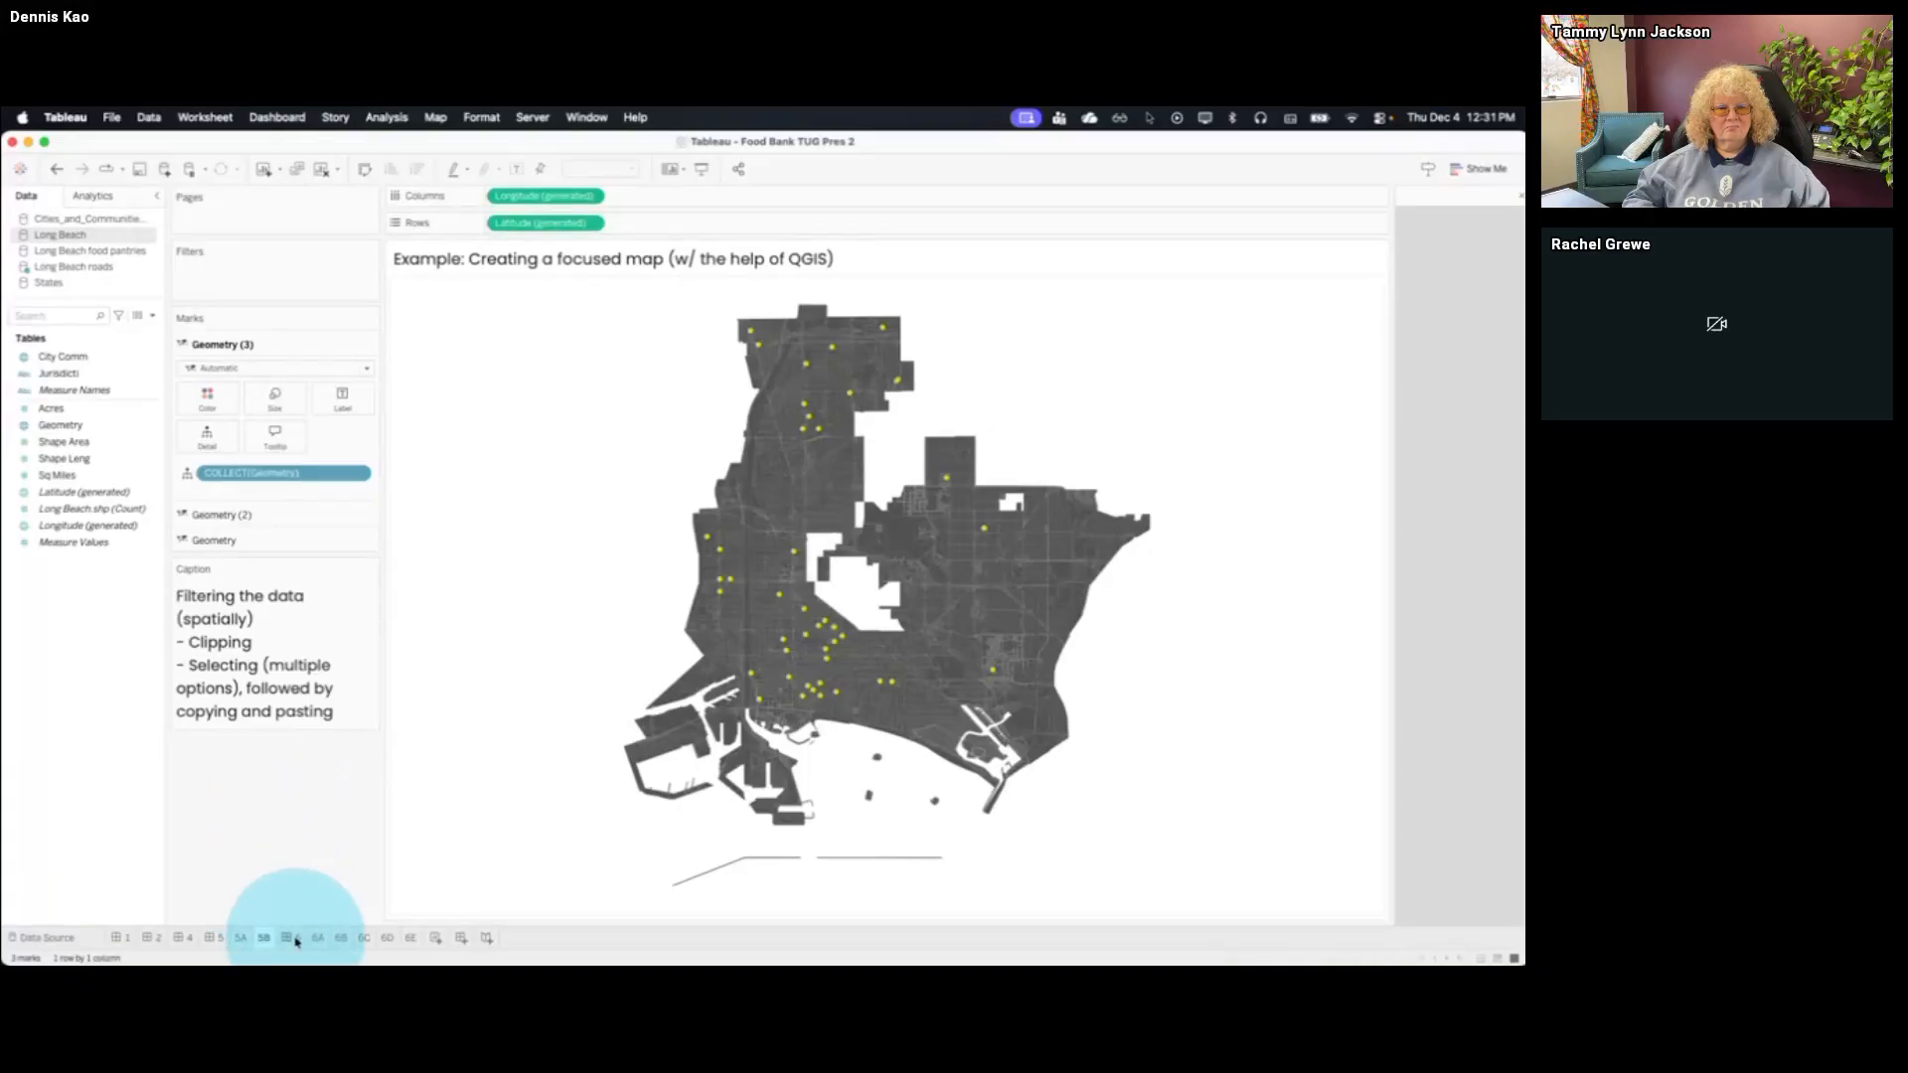
left_click(289, 937)
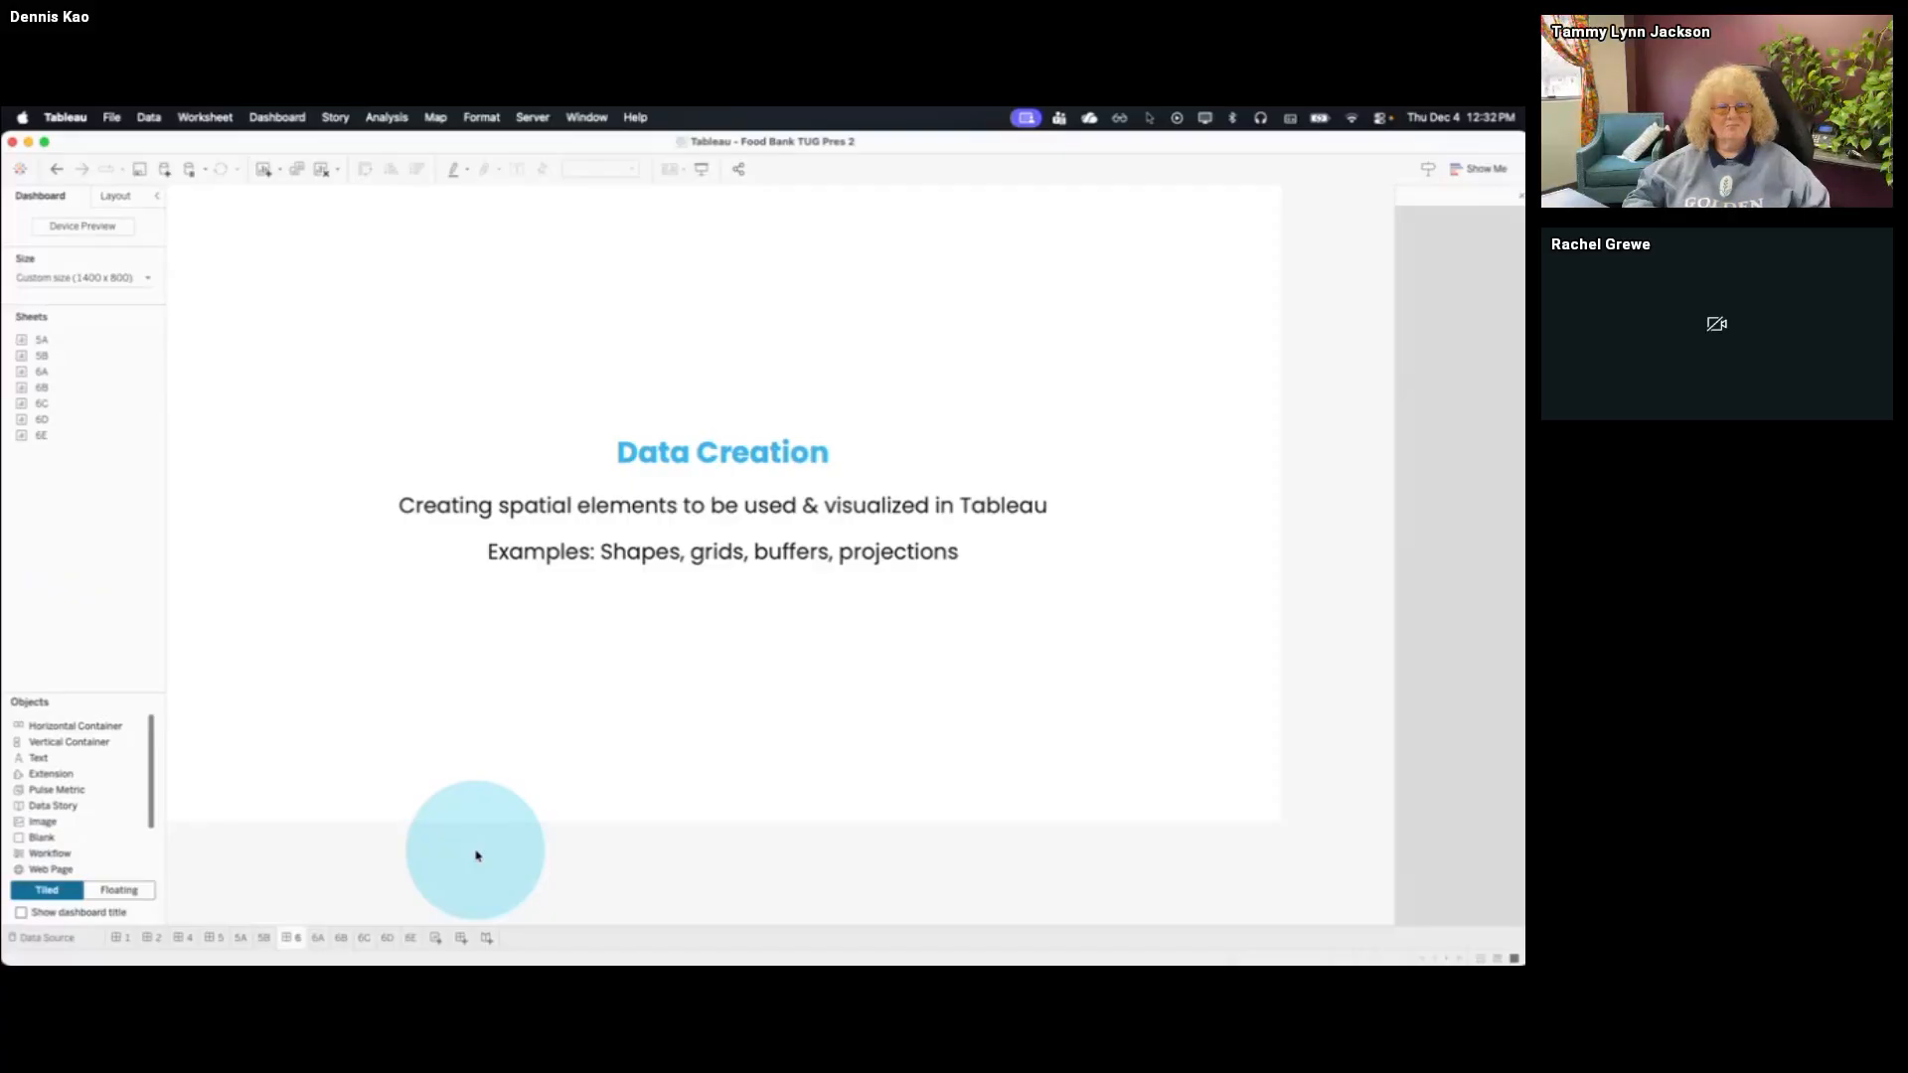
Open the inset map example on sheet 6A and look back at the focused map on sheet 5B
left_click(318, 937)
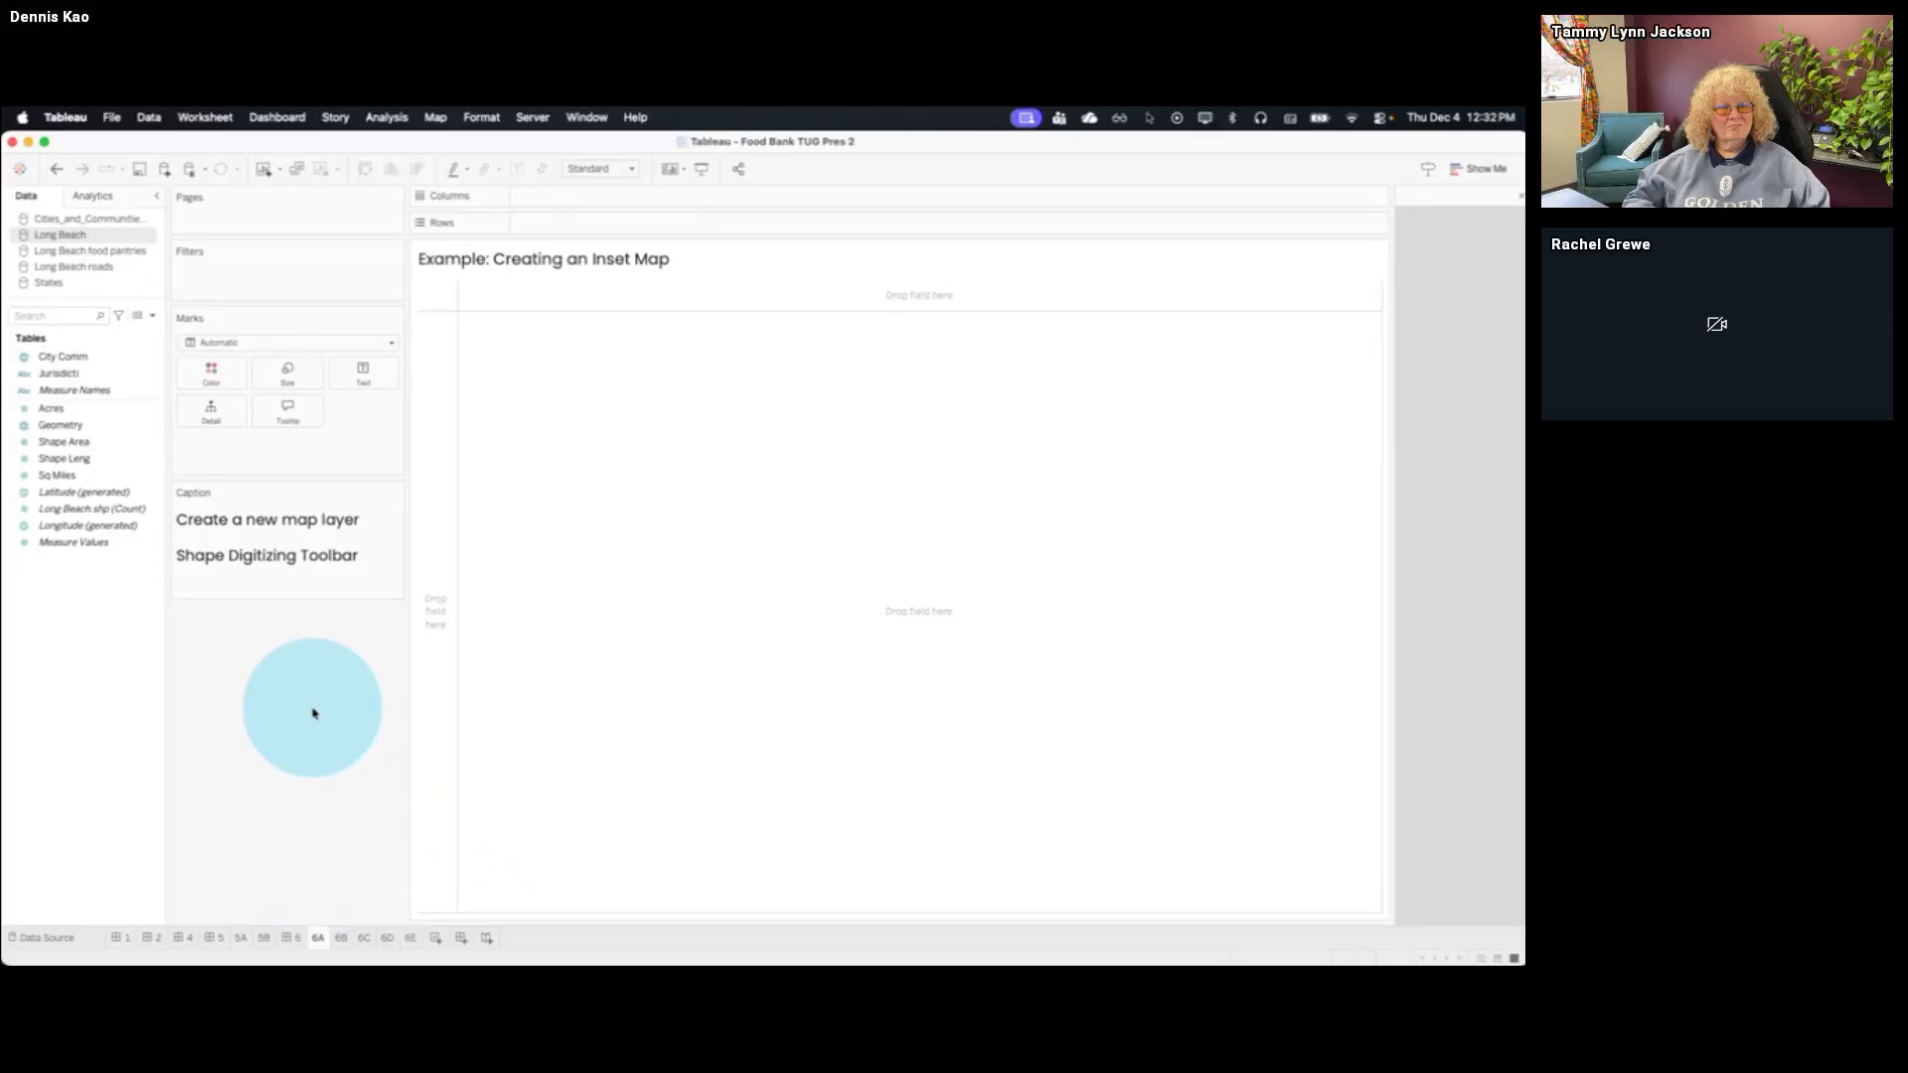
left_click(263, 937)
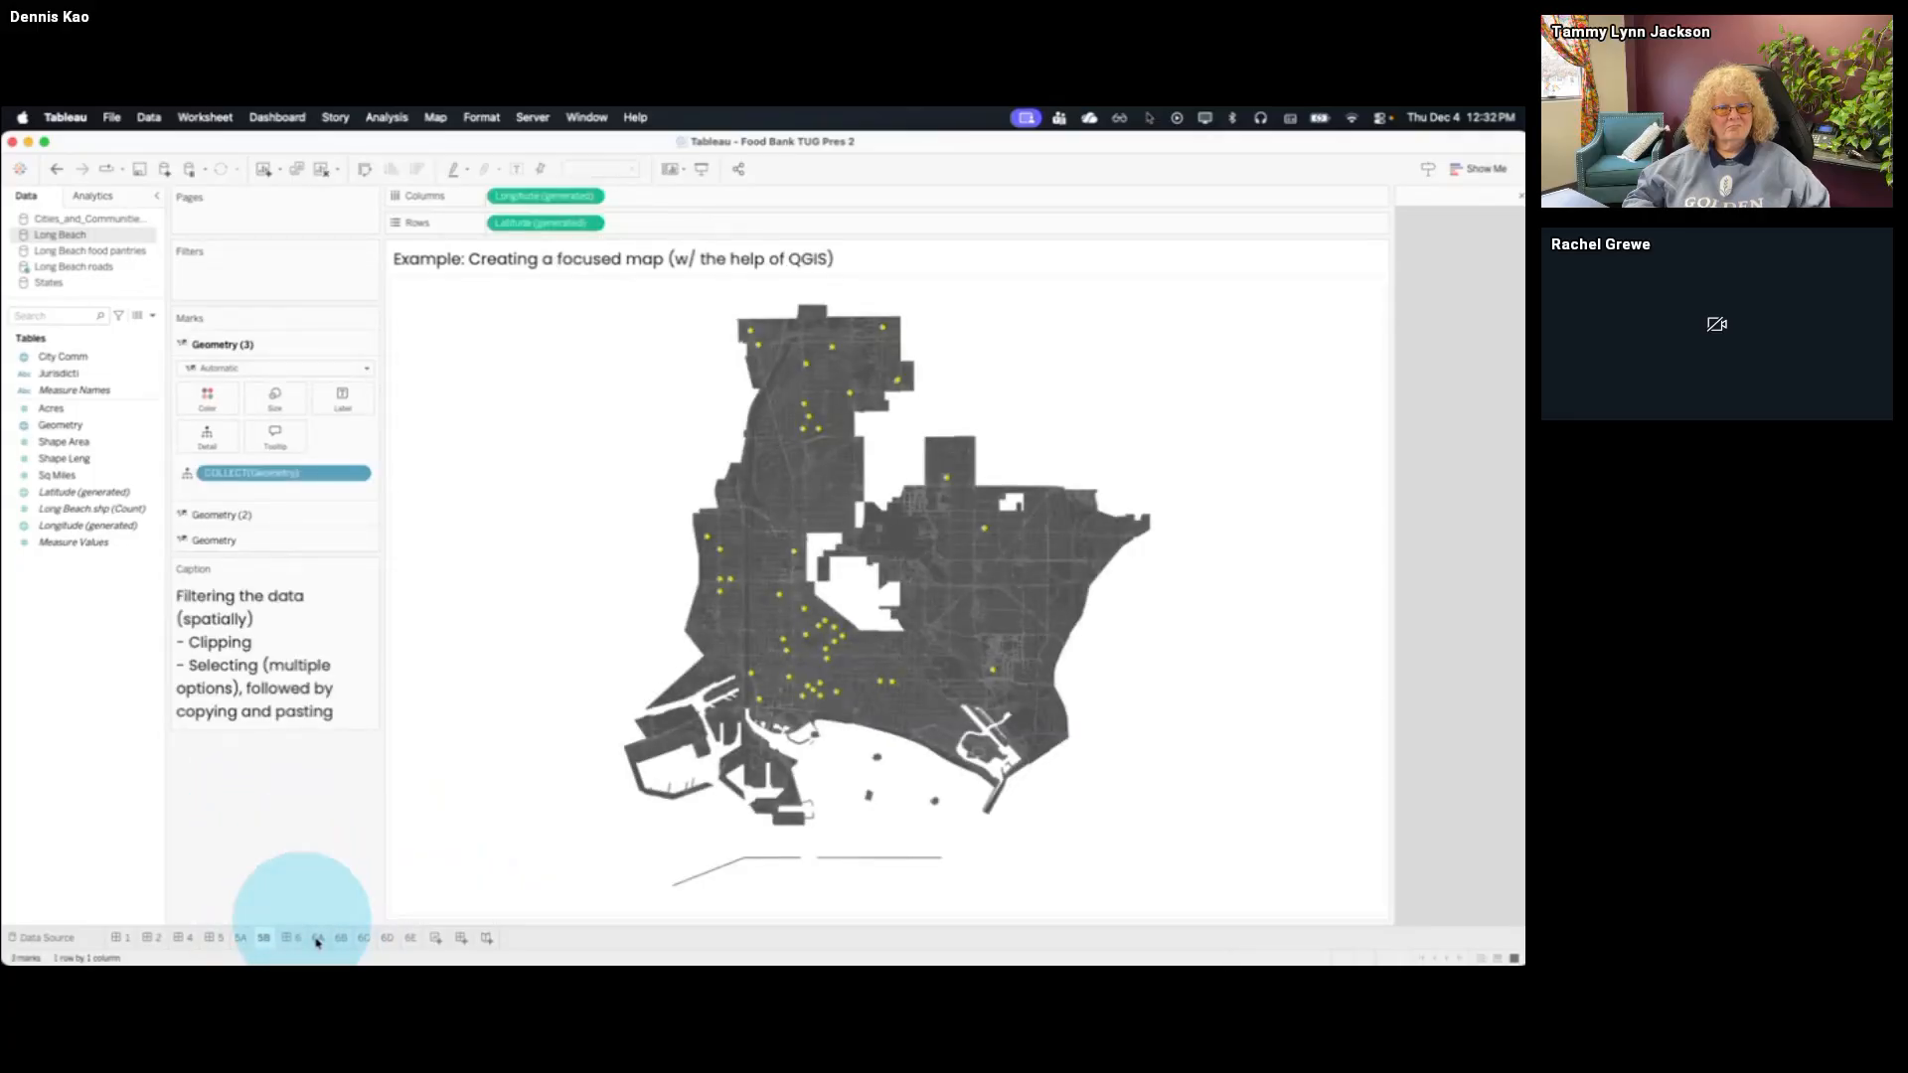
left_click(317, 937)
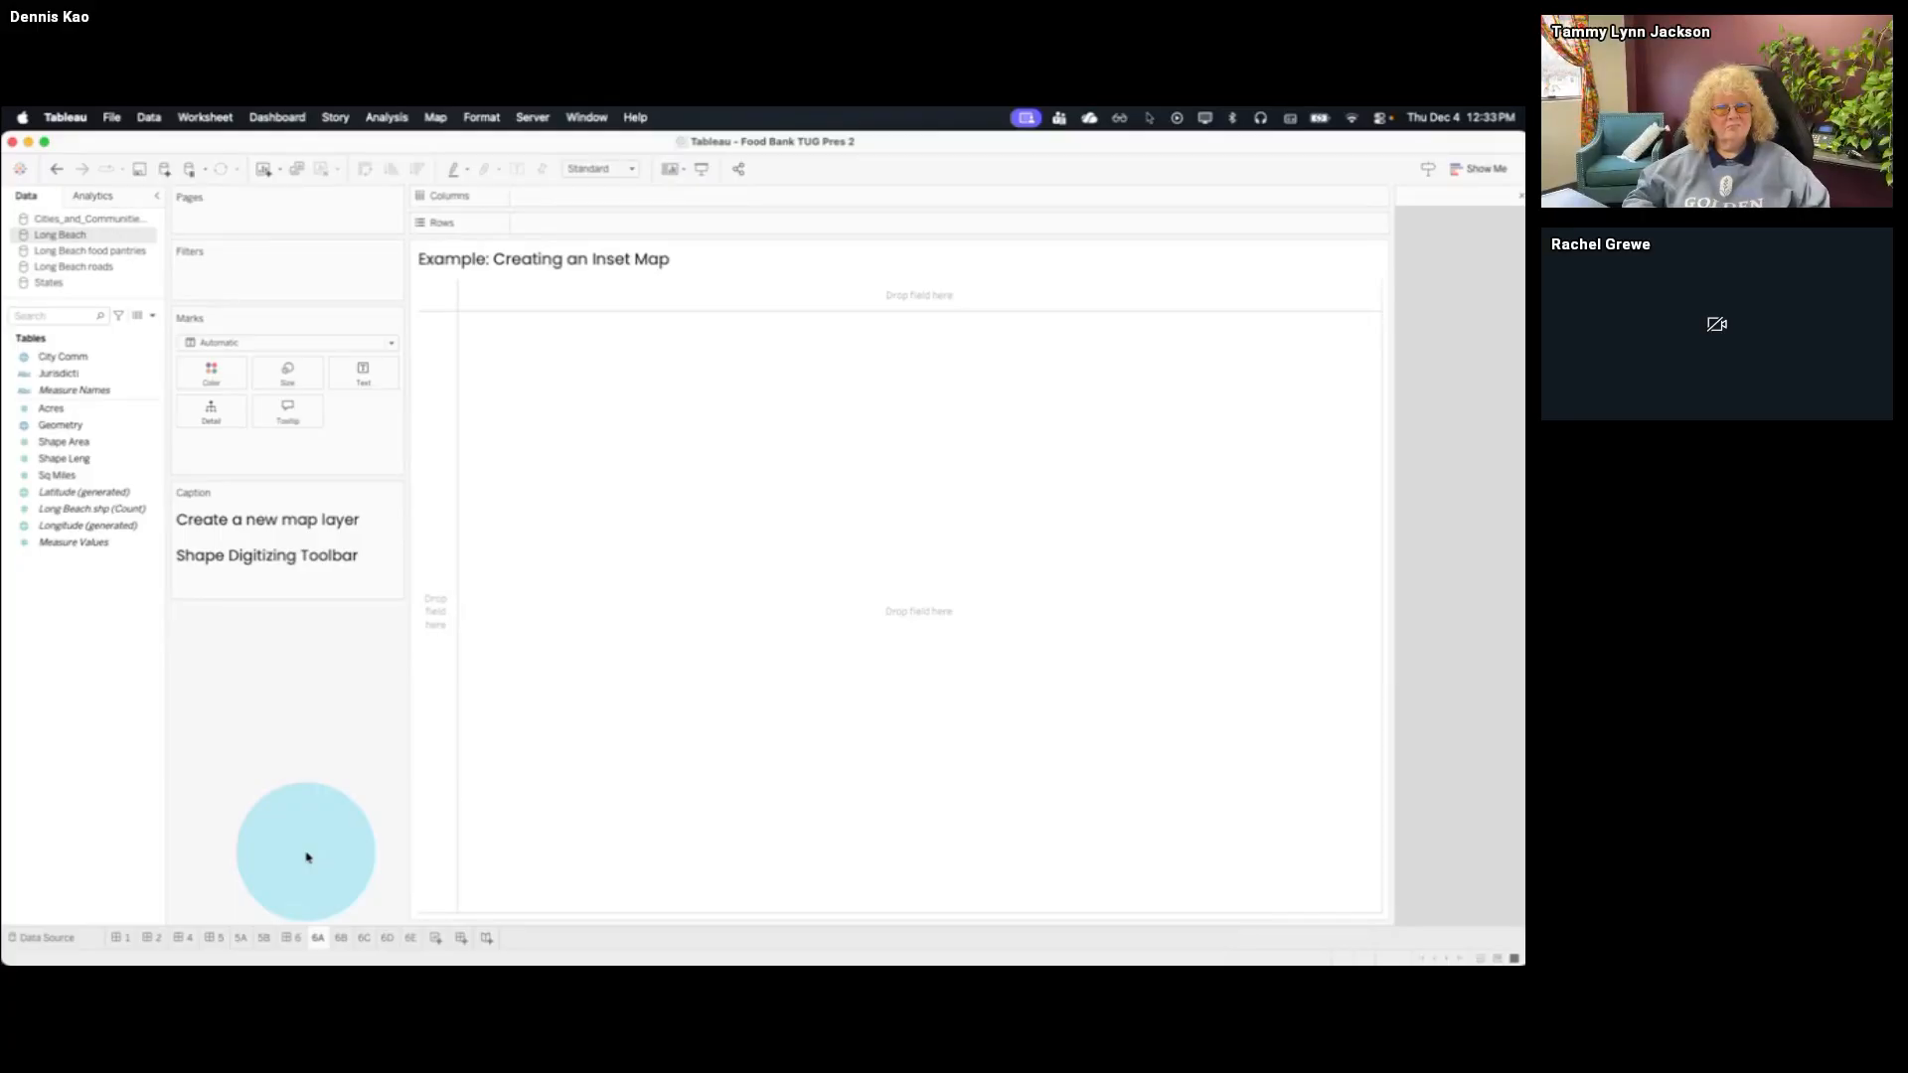
left_click_drag(482, 810, 458, 912)
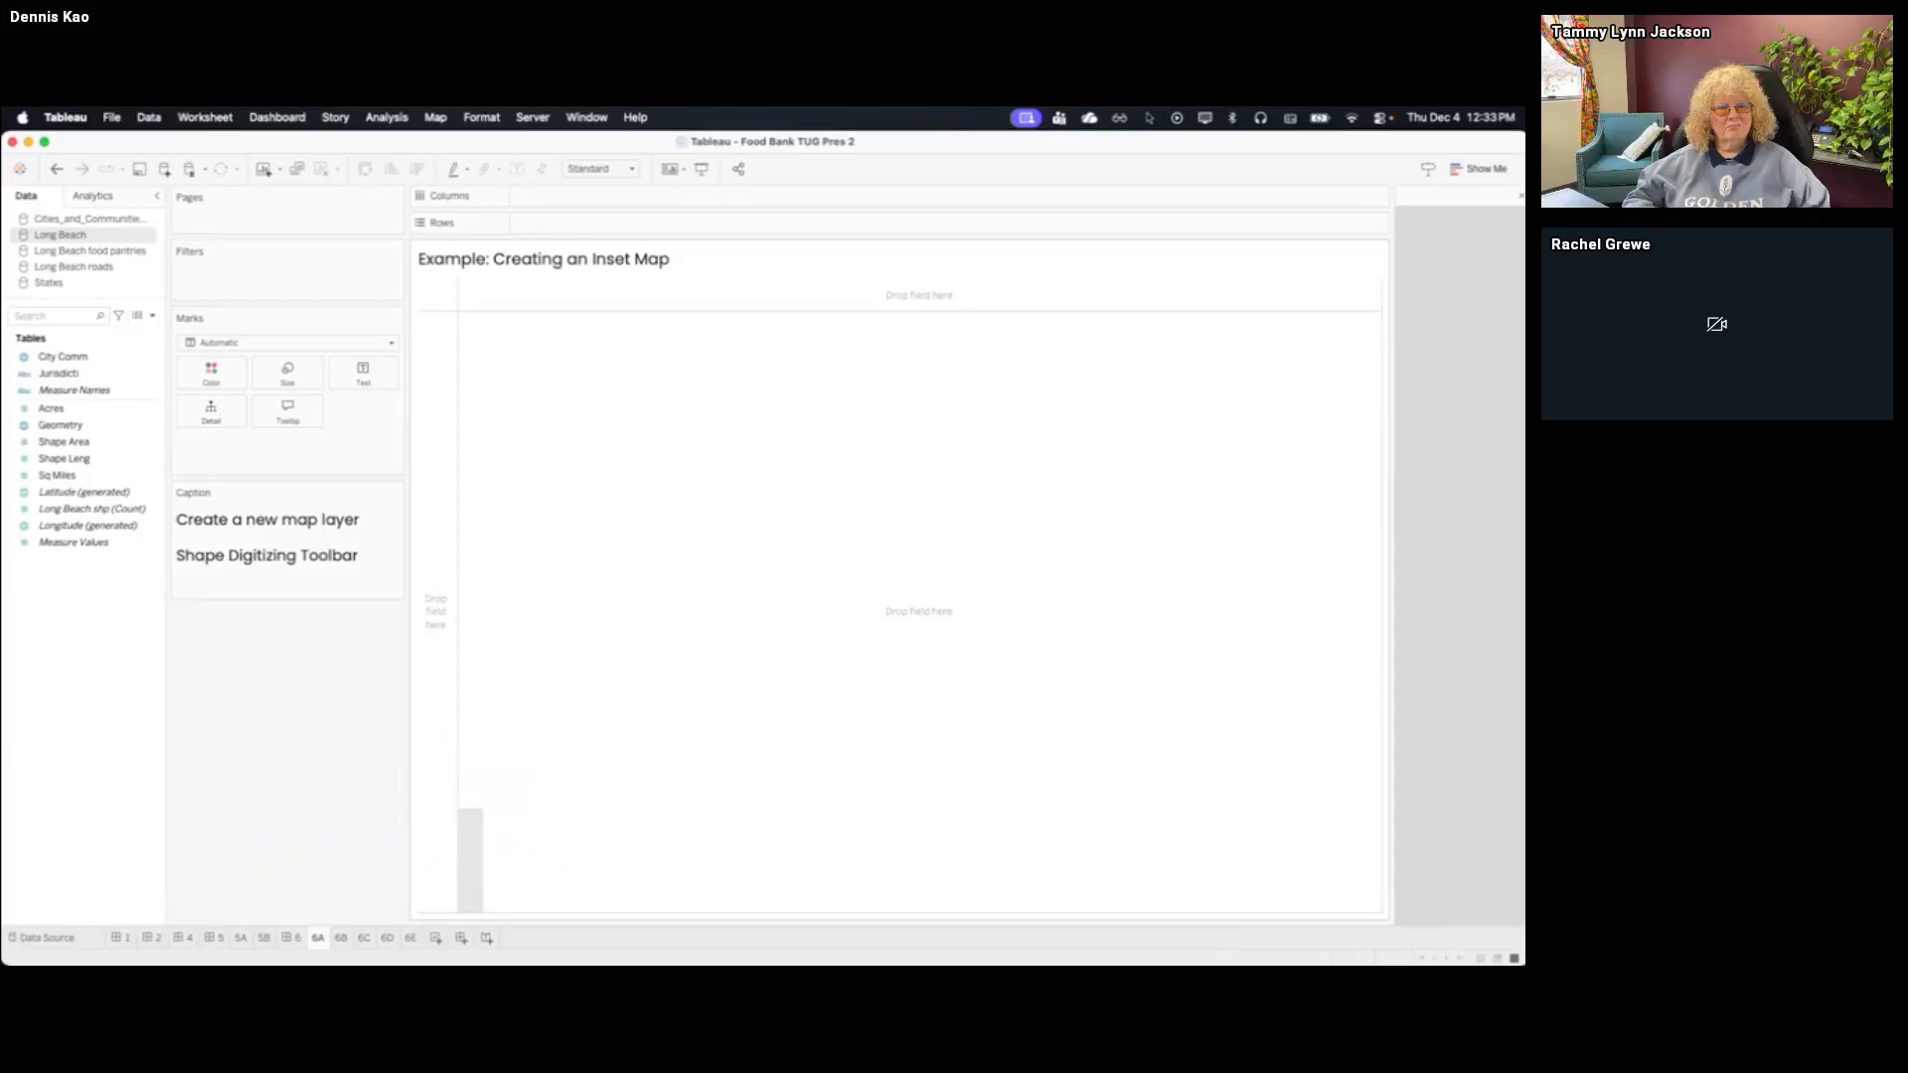
Switch to QGIS and create a temporary scratch layer named Rectangle with Polygon geometry in EPSG:4326 - WGS 84
key("ctrl+Up")
left_click(657, 511)
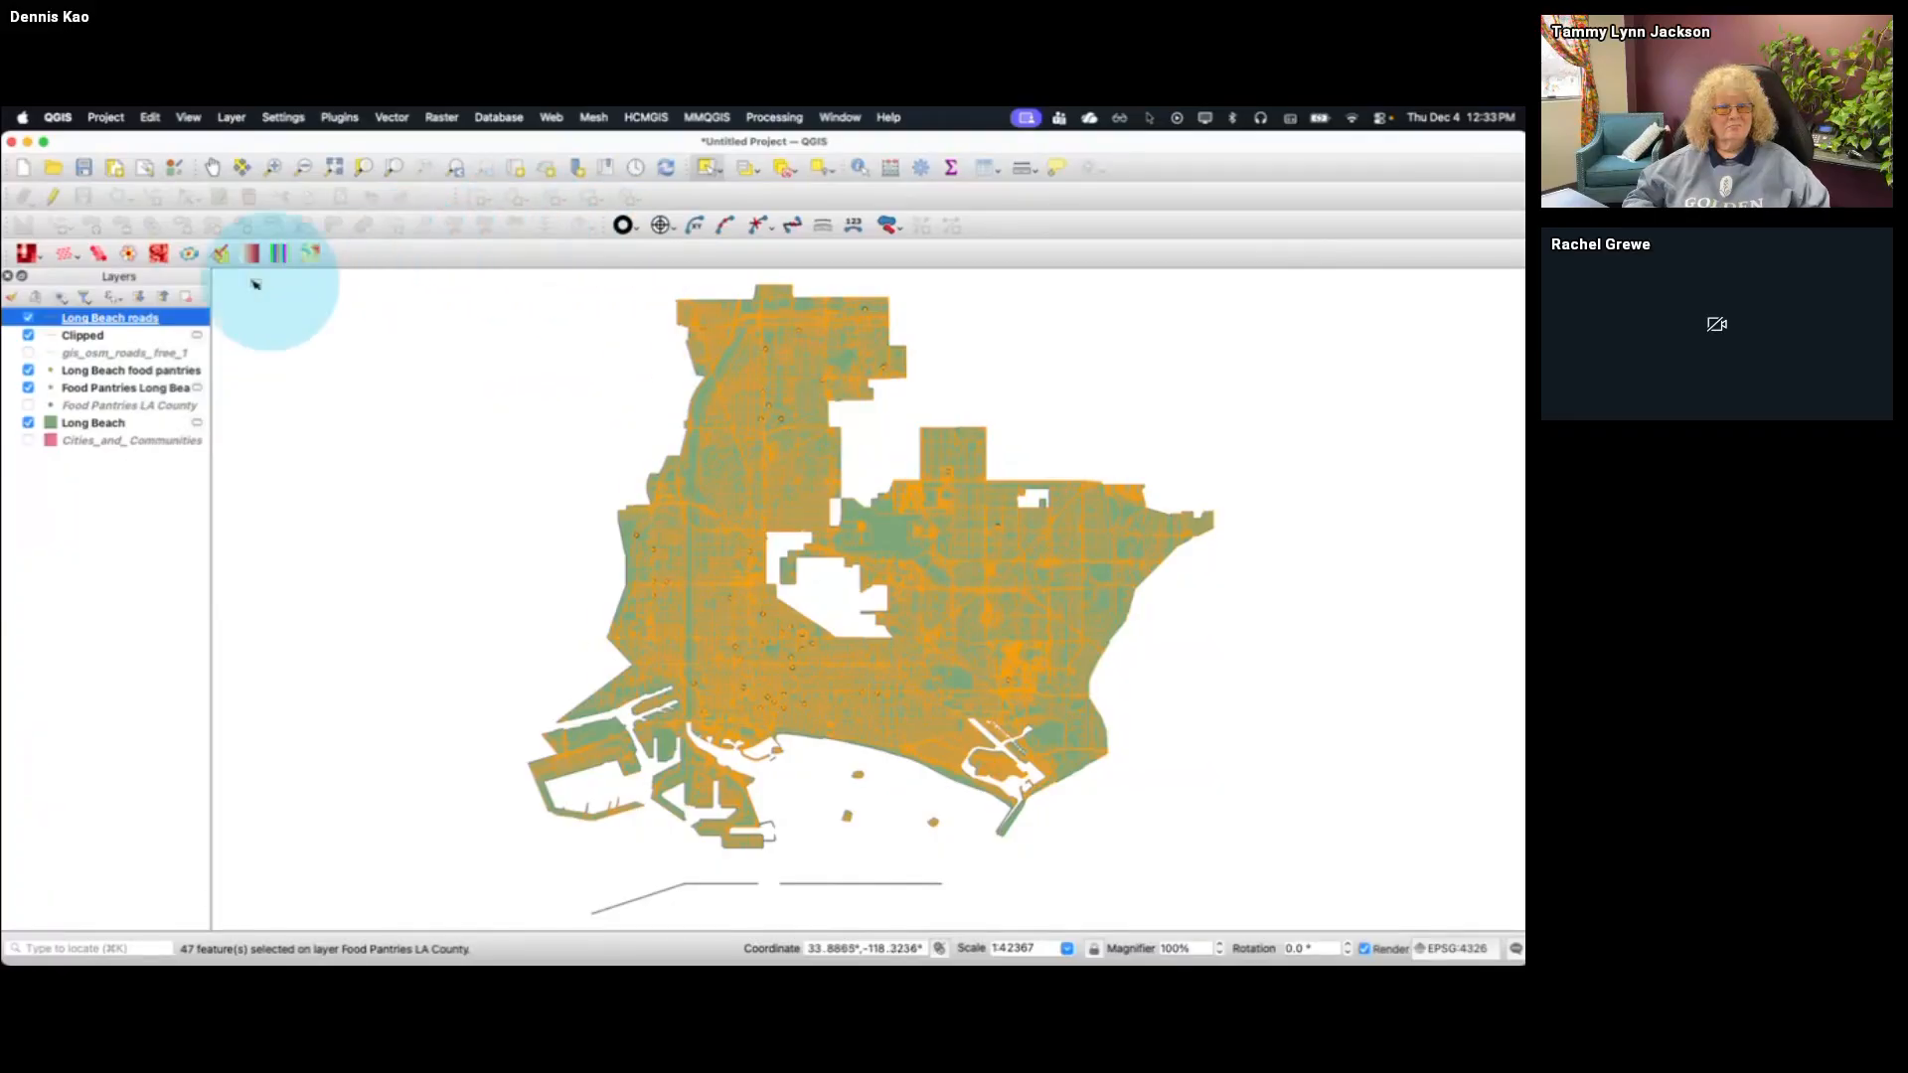
left_click(231, 118)
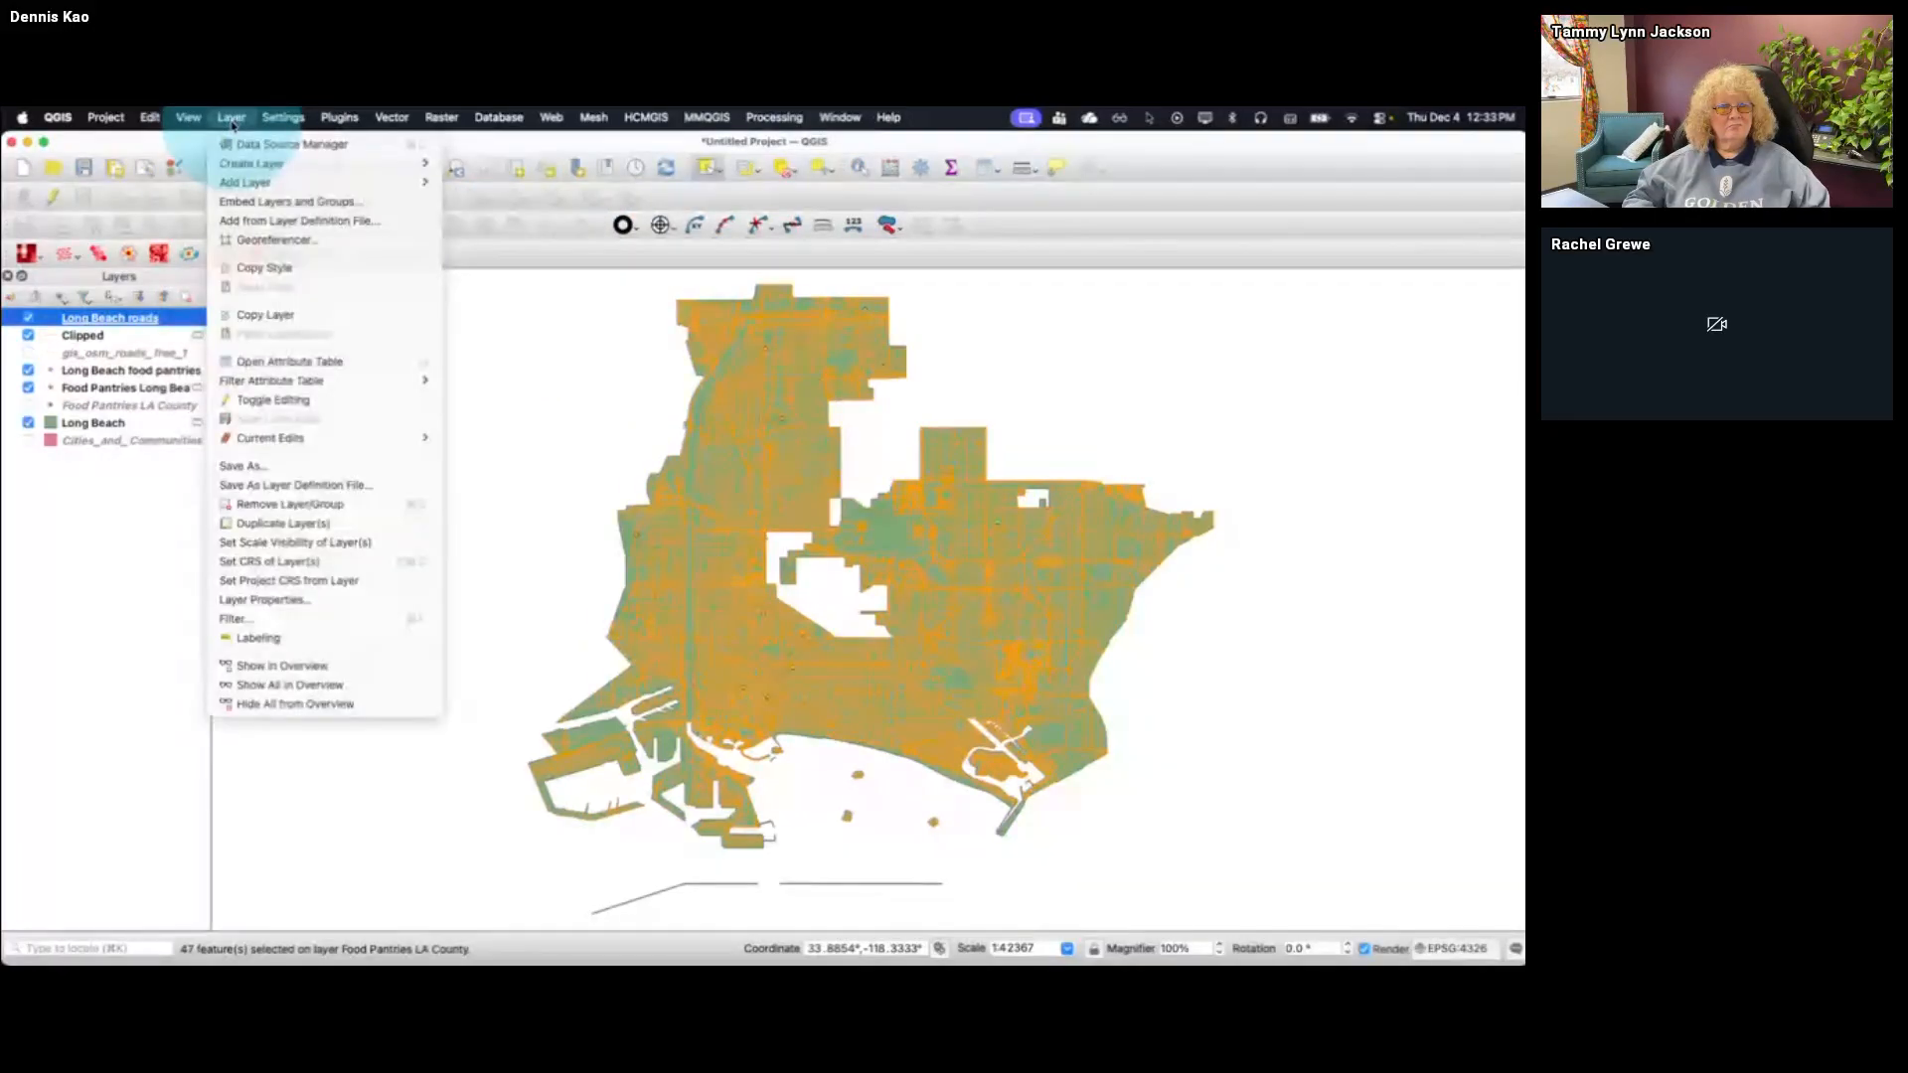
mouse_move(396, 164)
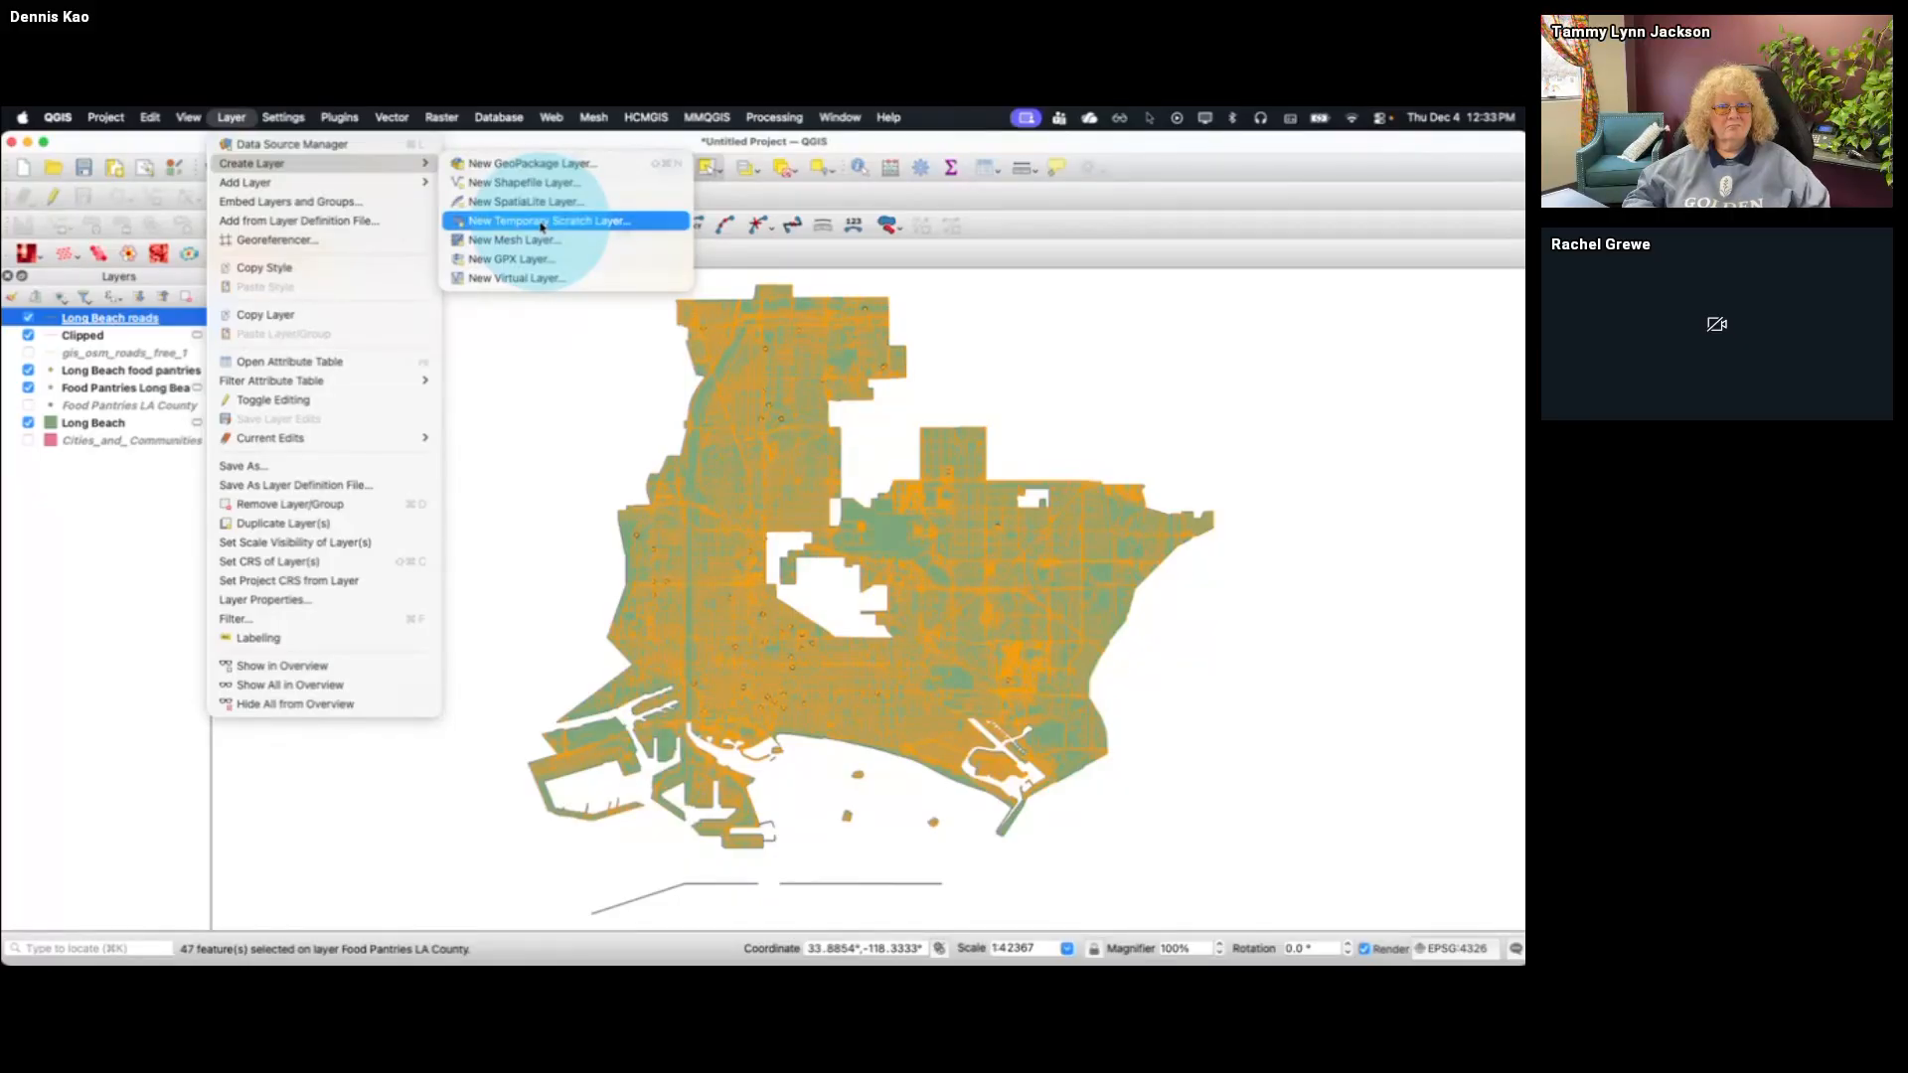
left_click(542, 227)
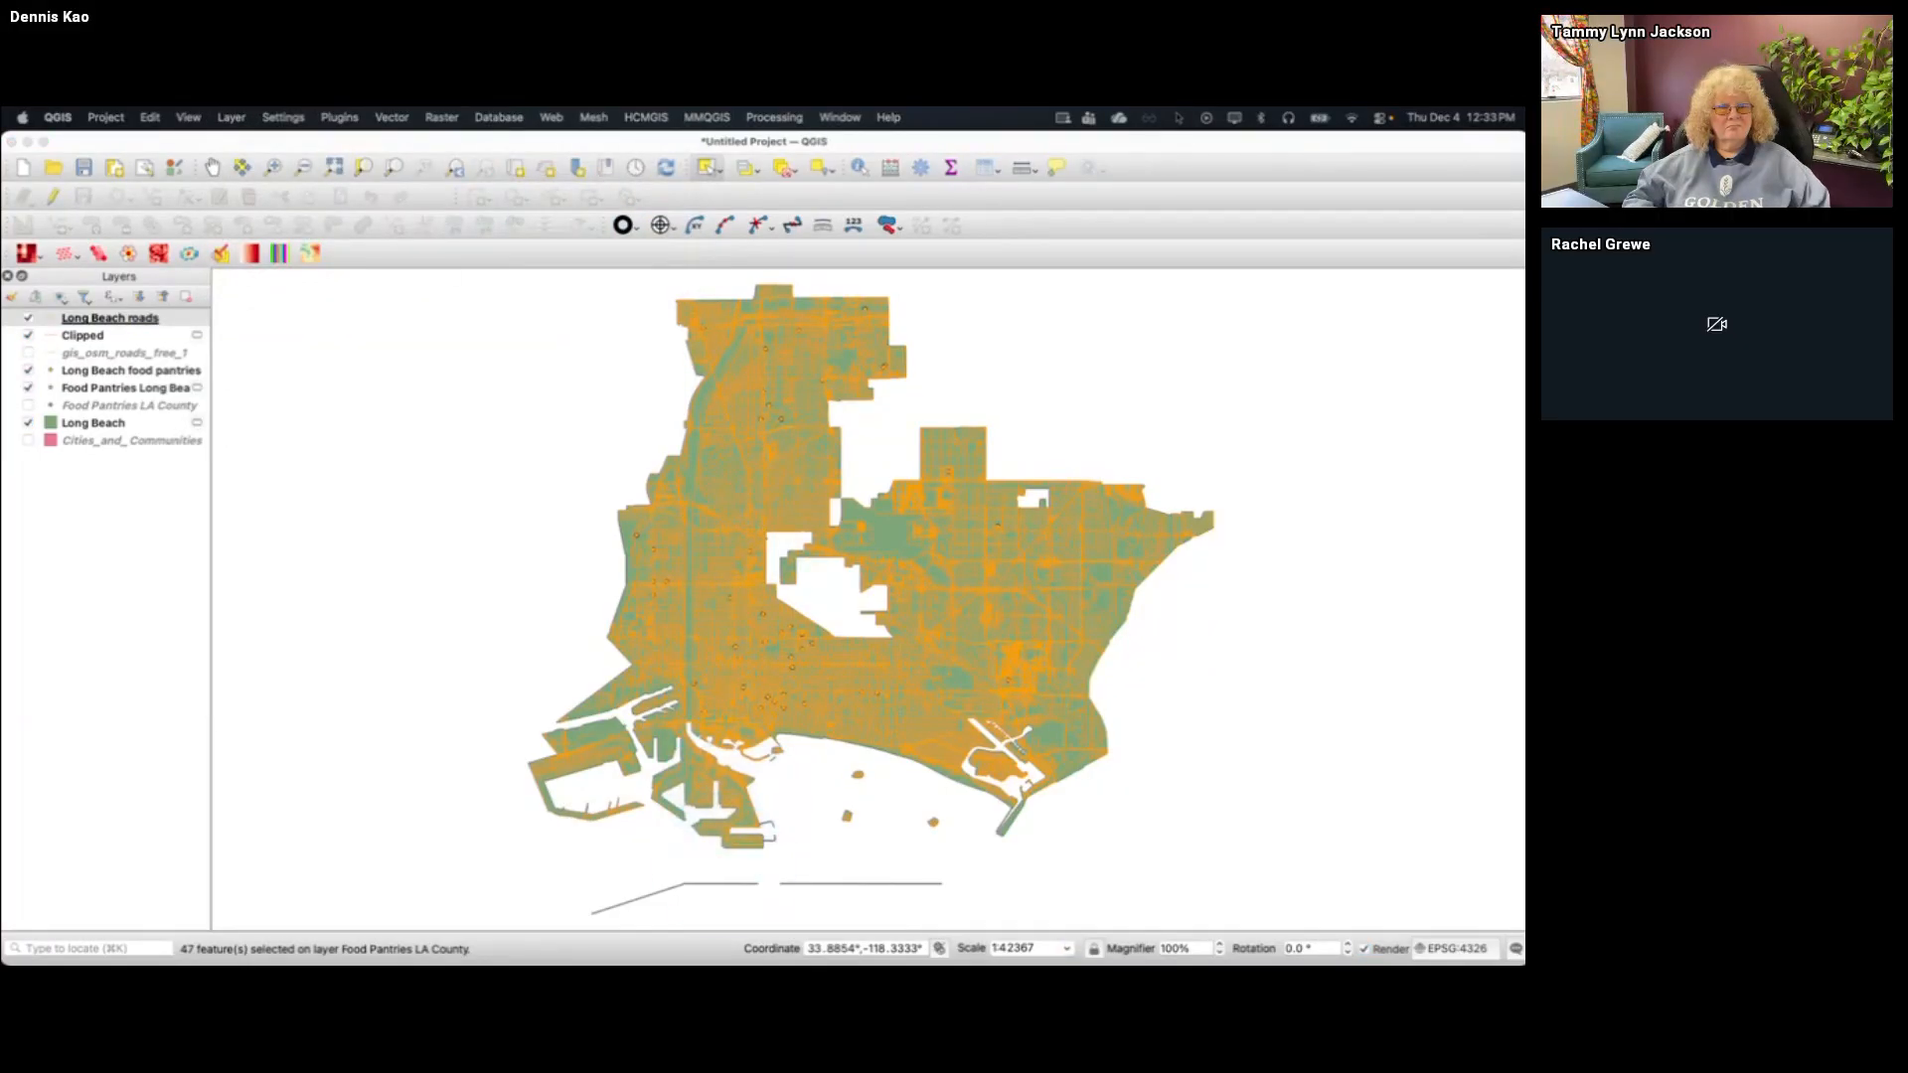
left_click_drag(810, 535, 895, 267)
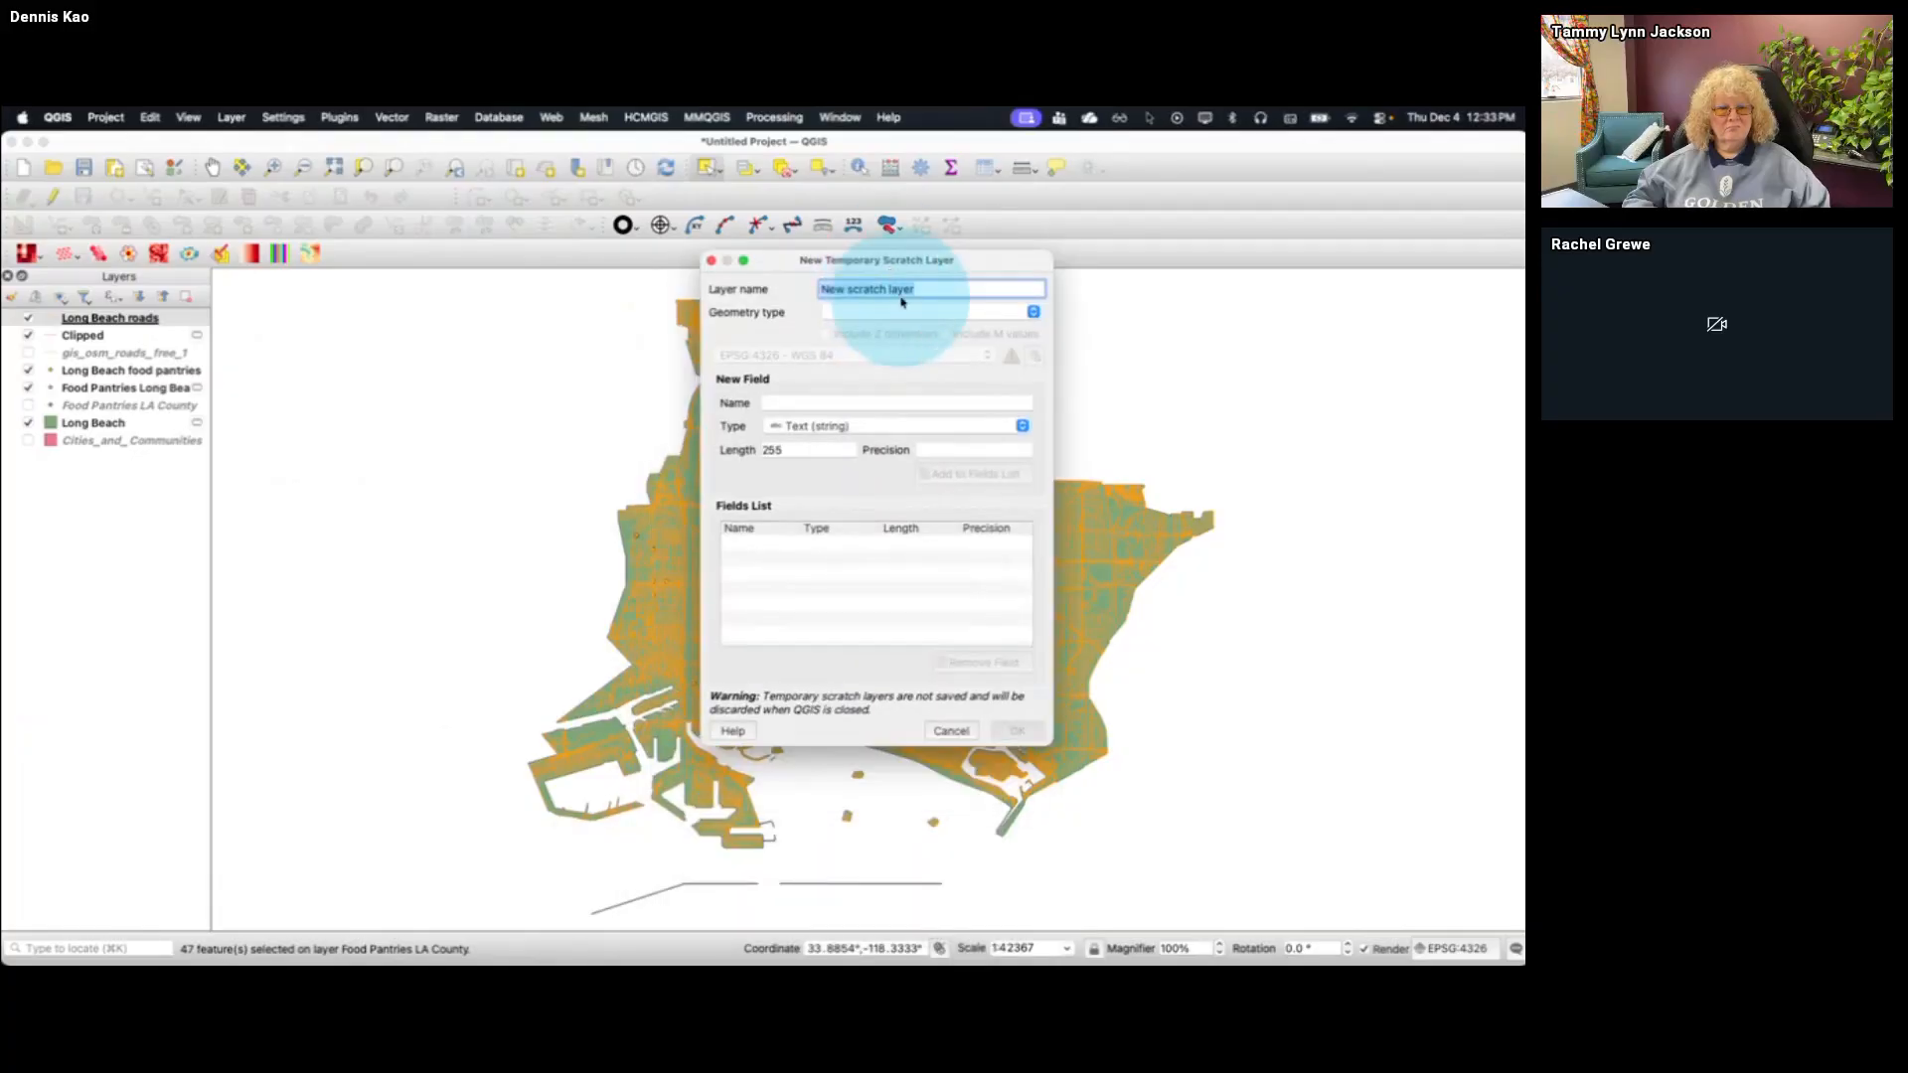
triple_click(926, 291)
type("Recta")
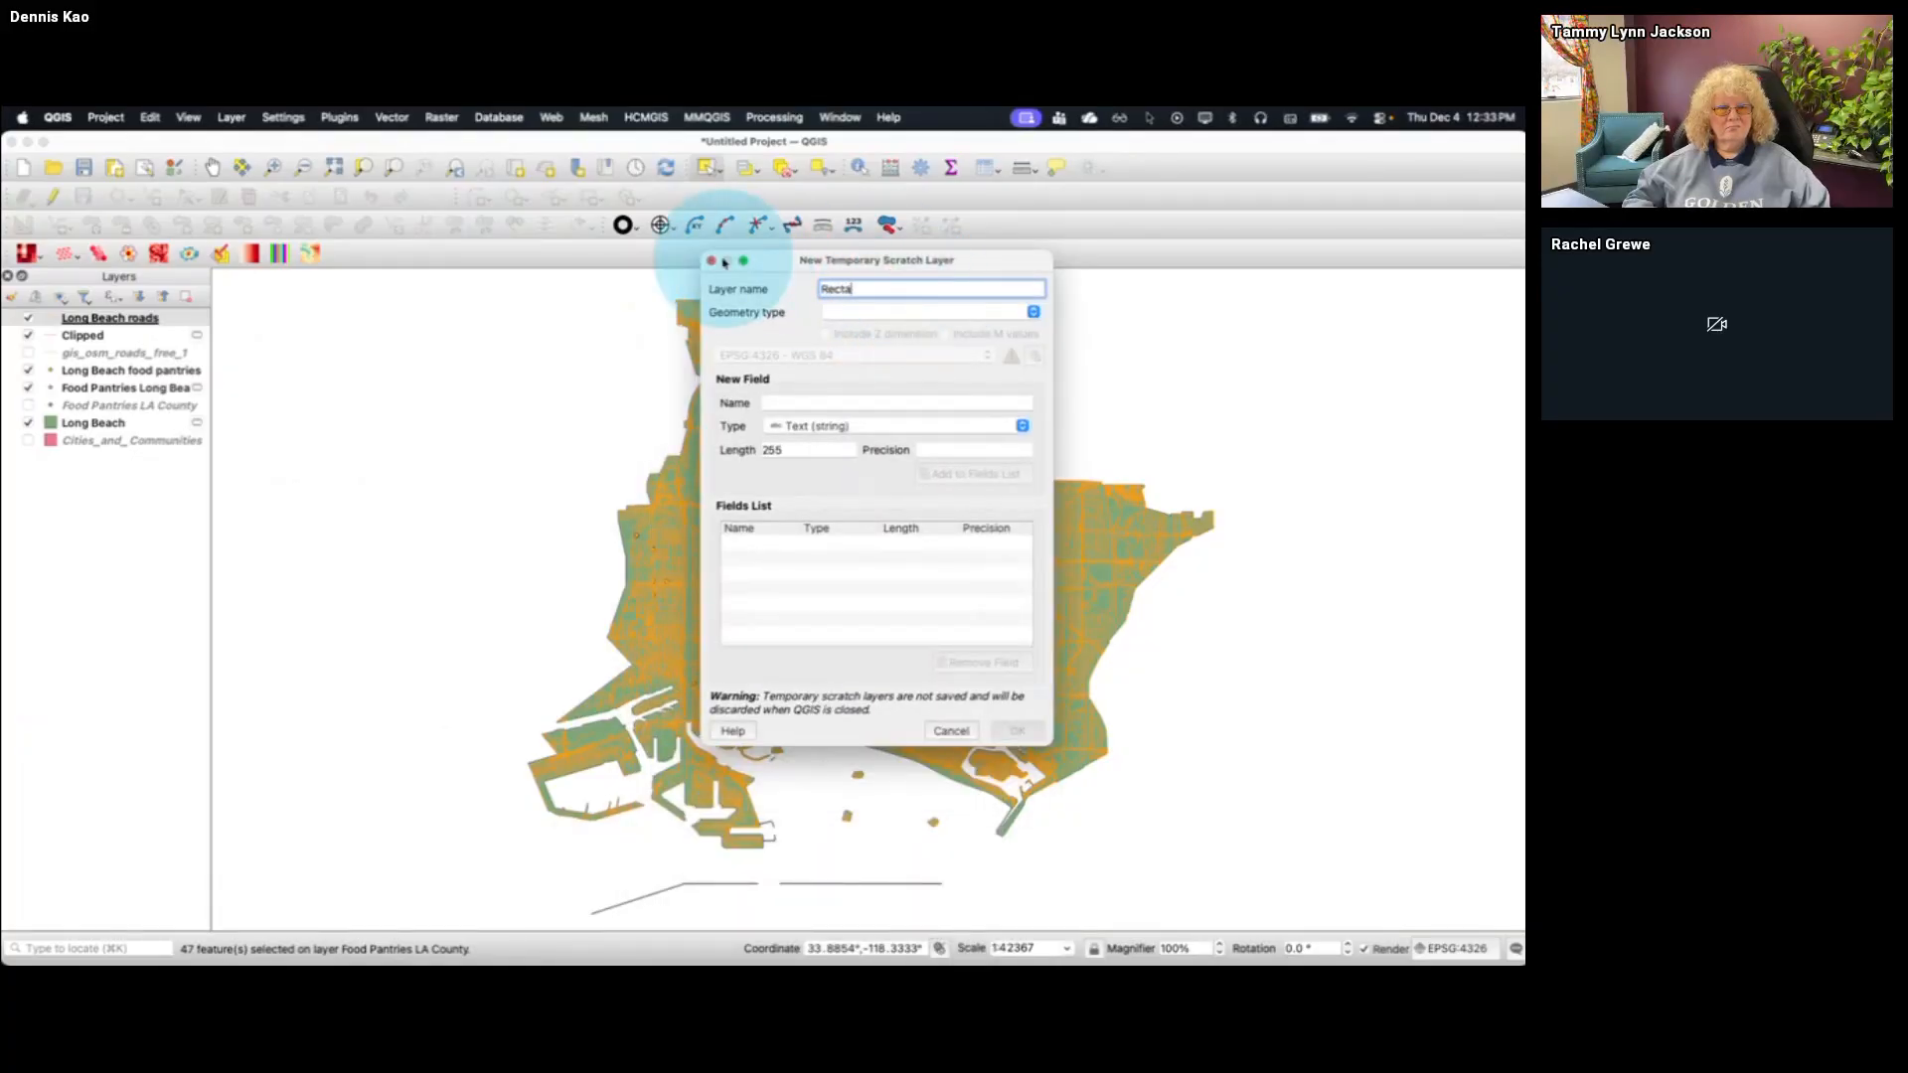
type("ngle")
left_click(865, 312)
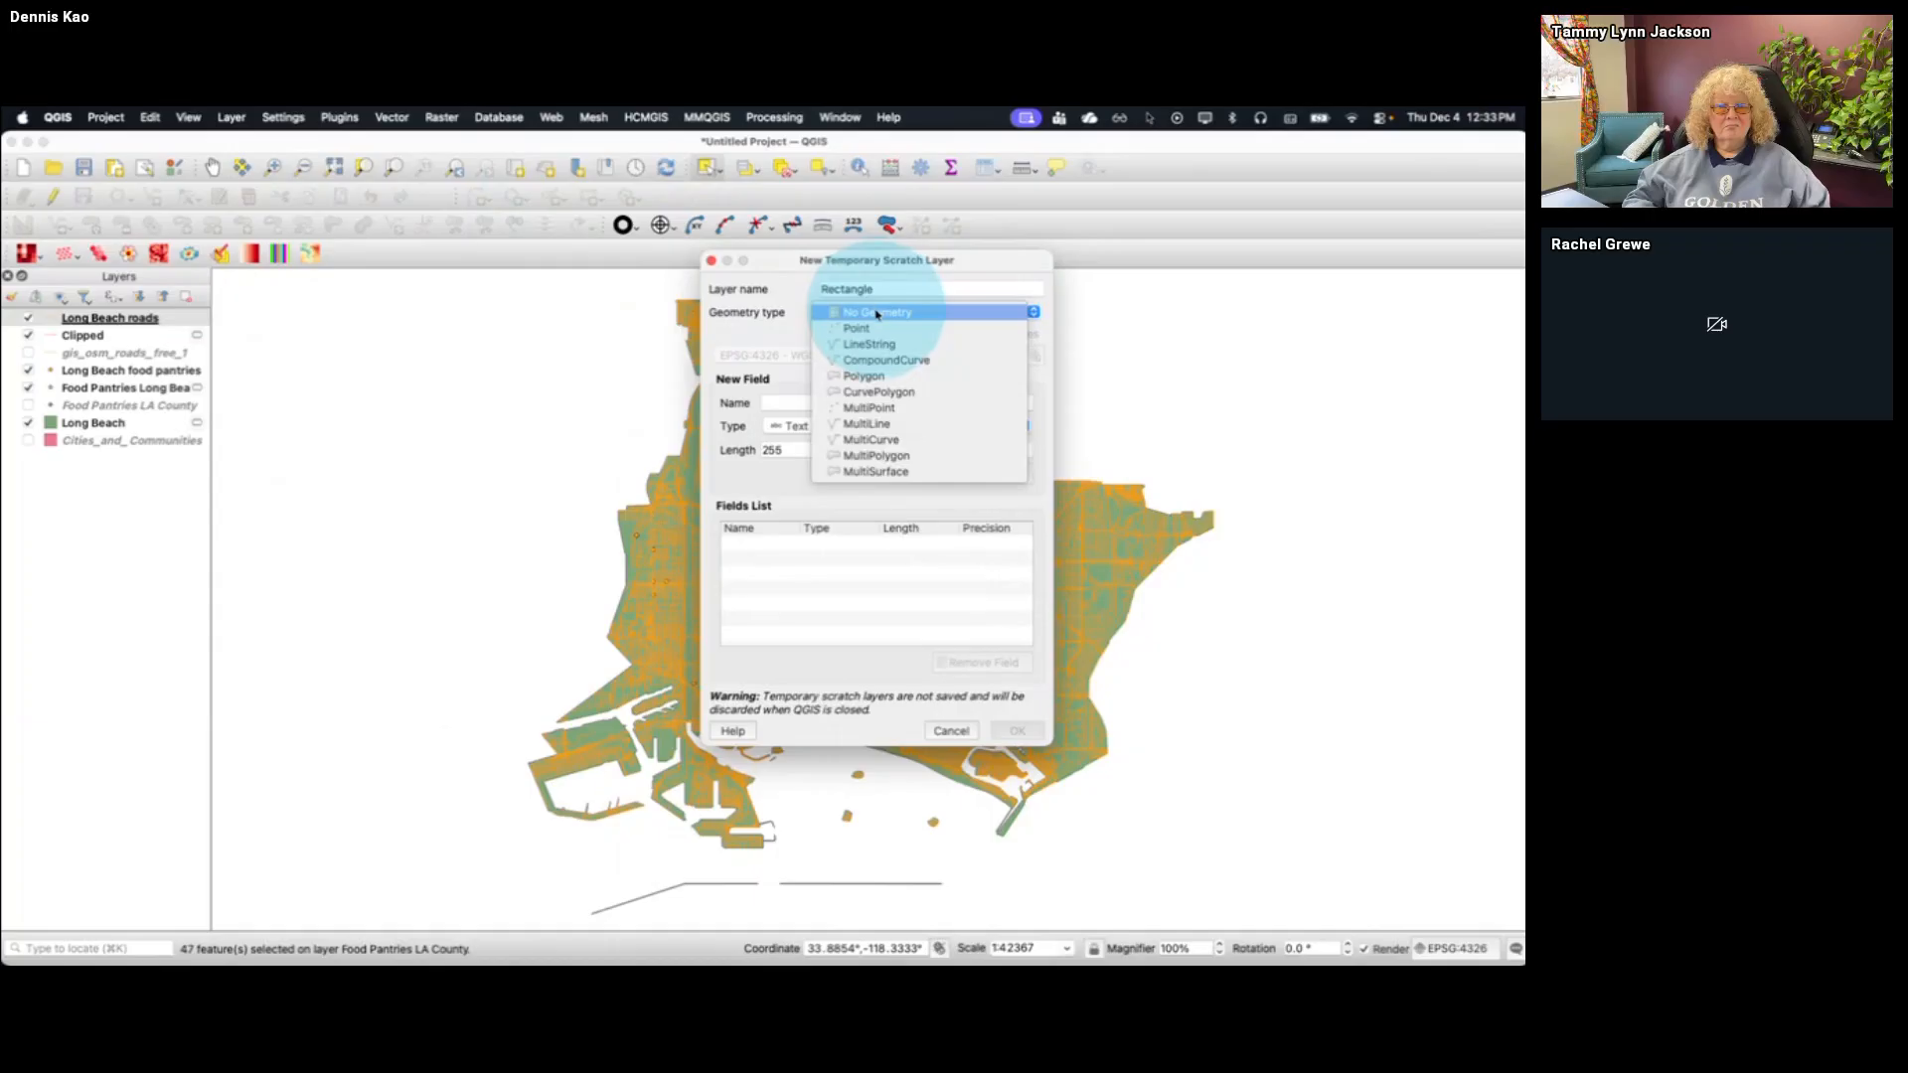
left_click(870, 375)
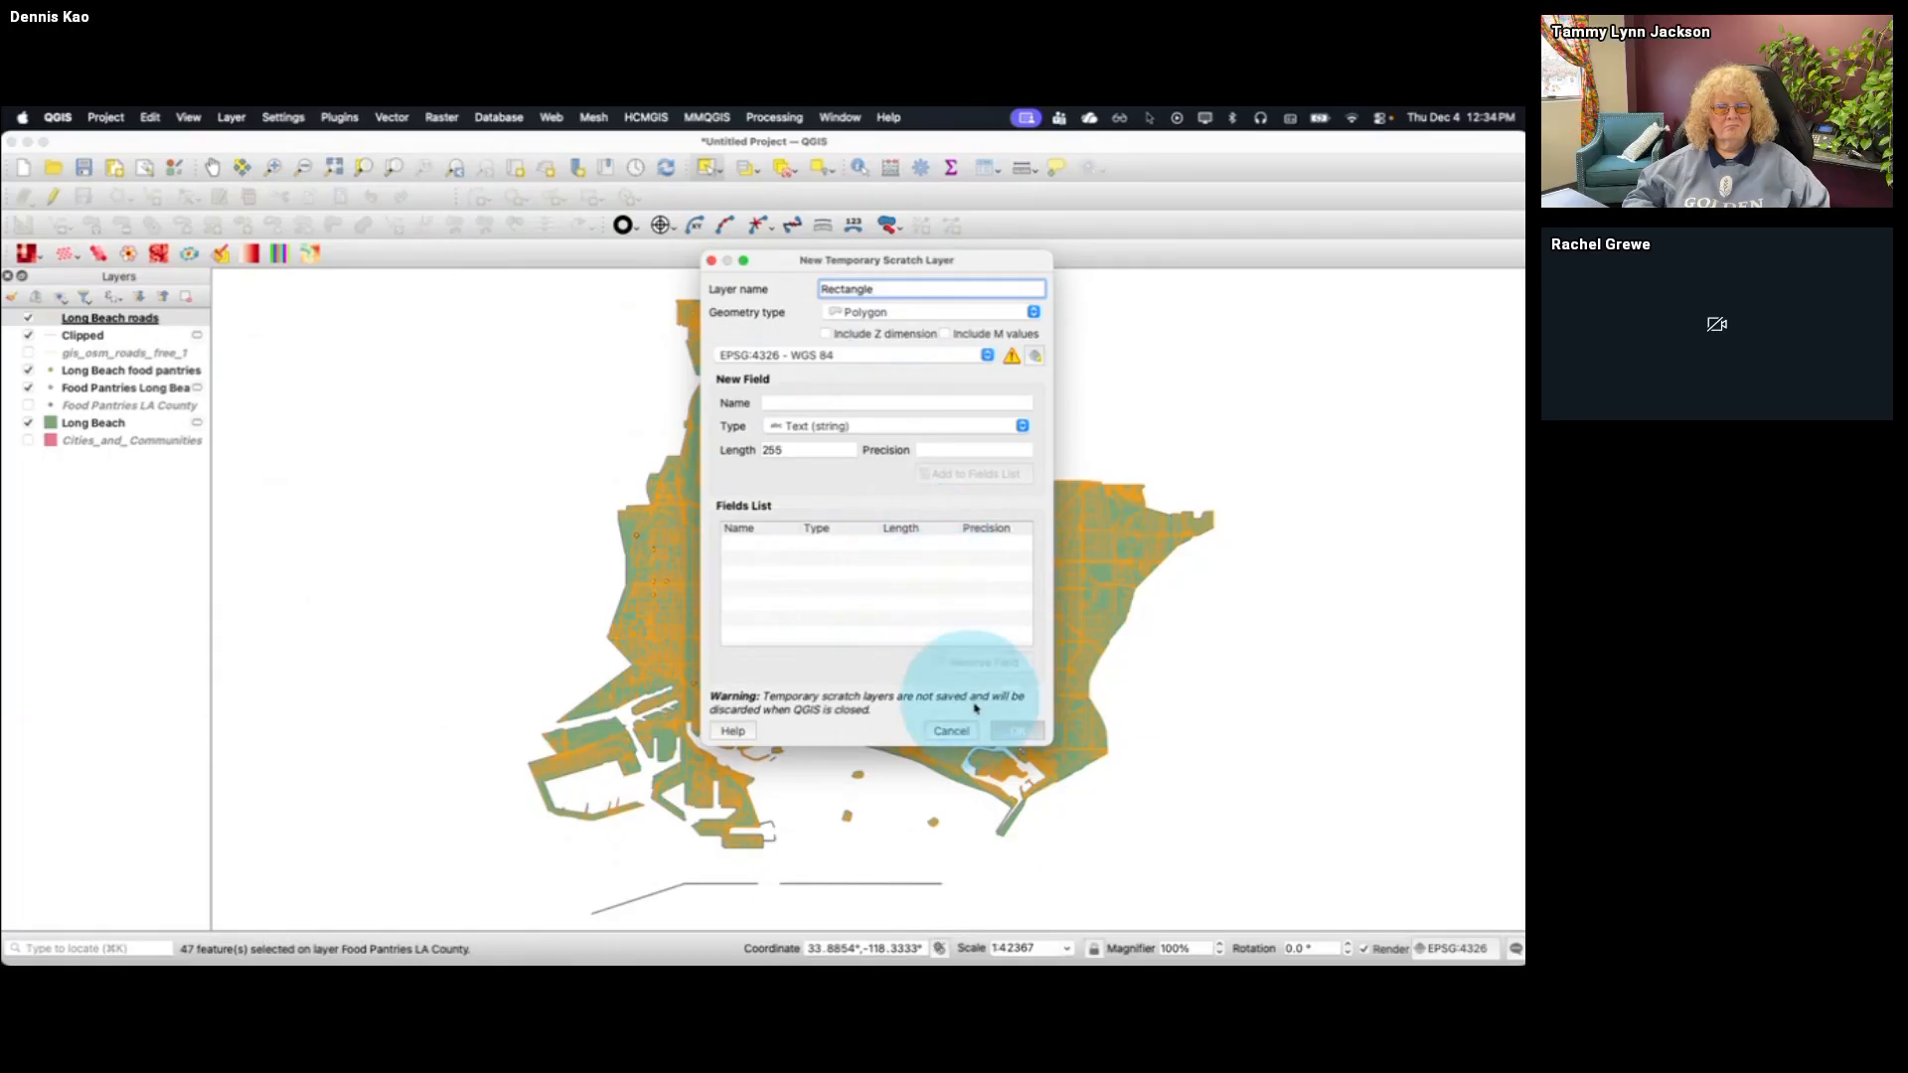
left_click(1018, 730)
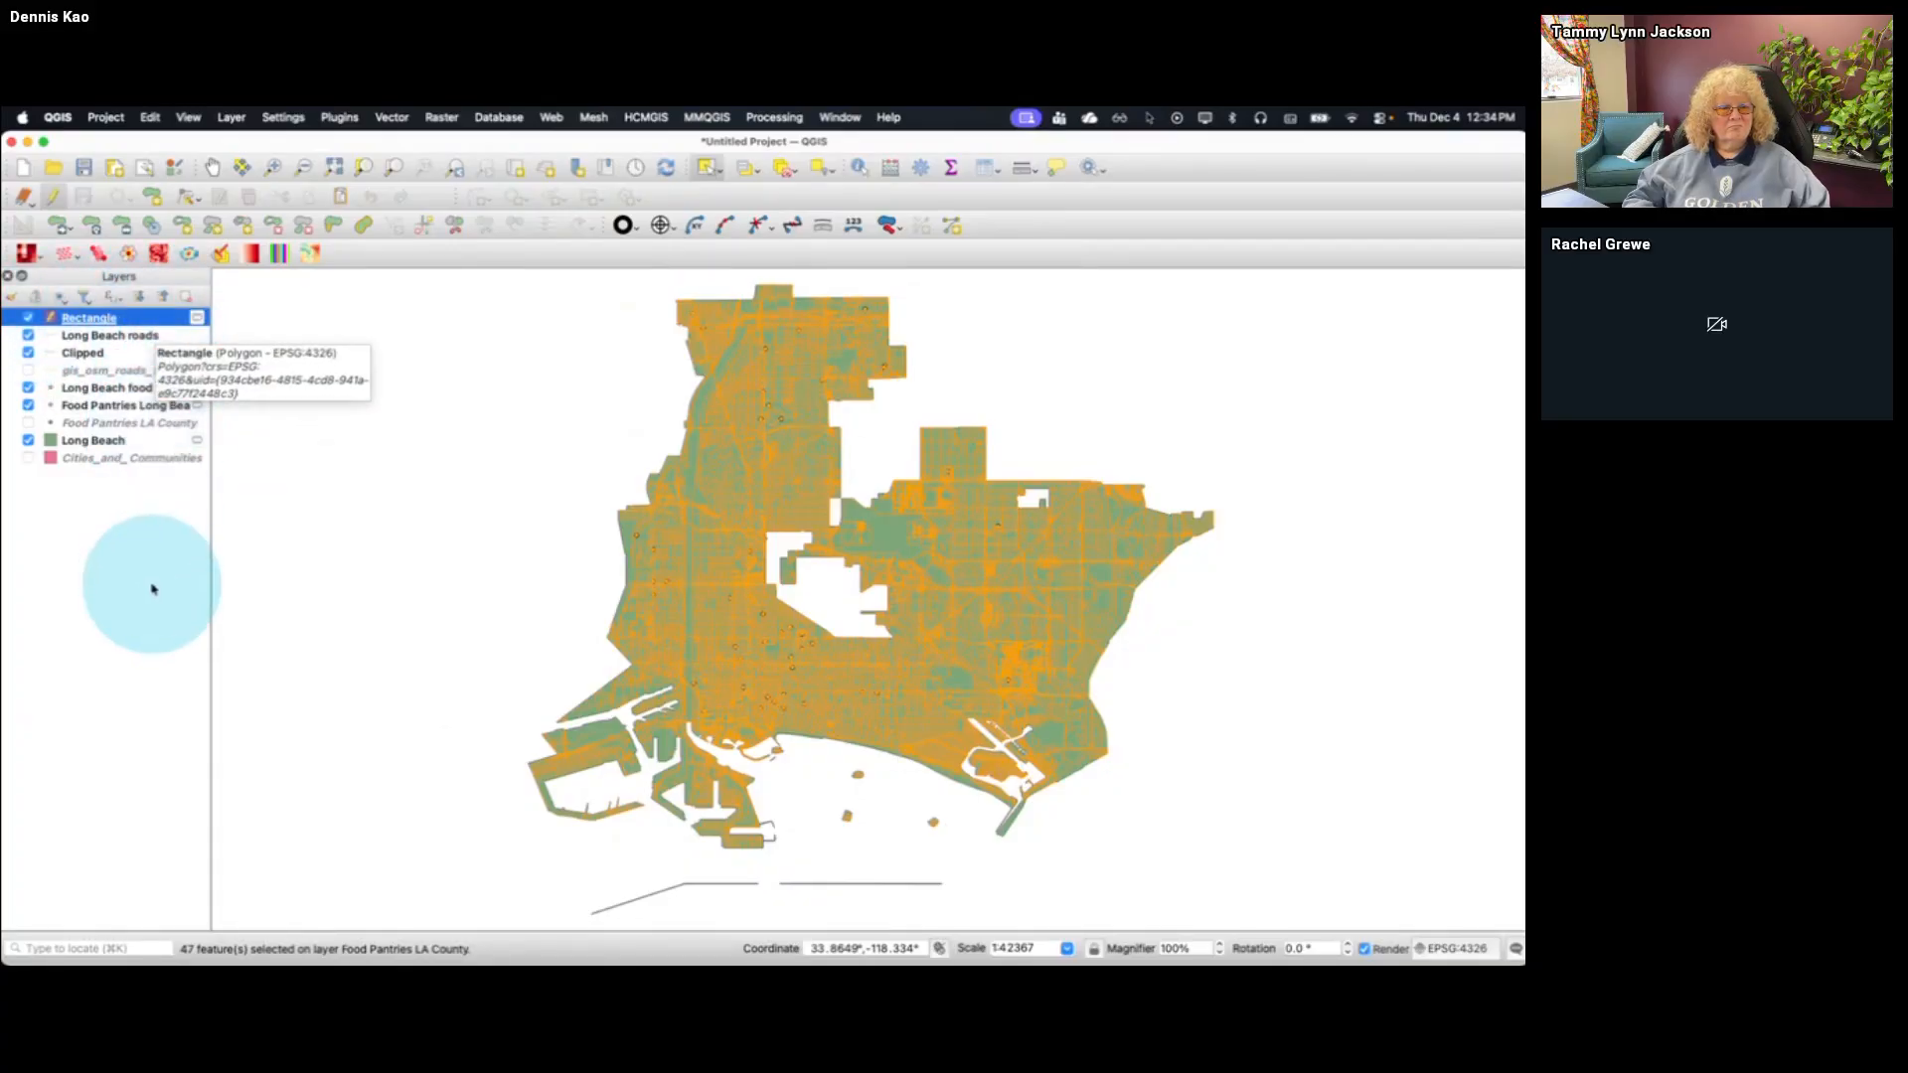
Check the attribute table of the new Rectangle layer for features and close it
right_click(135, 318)
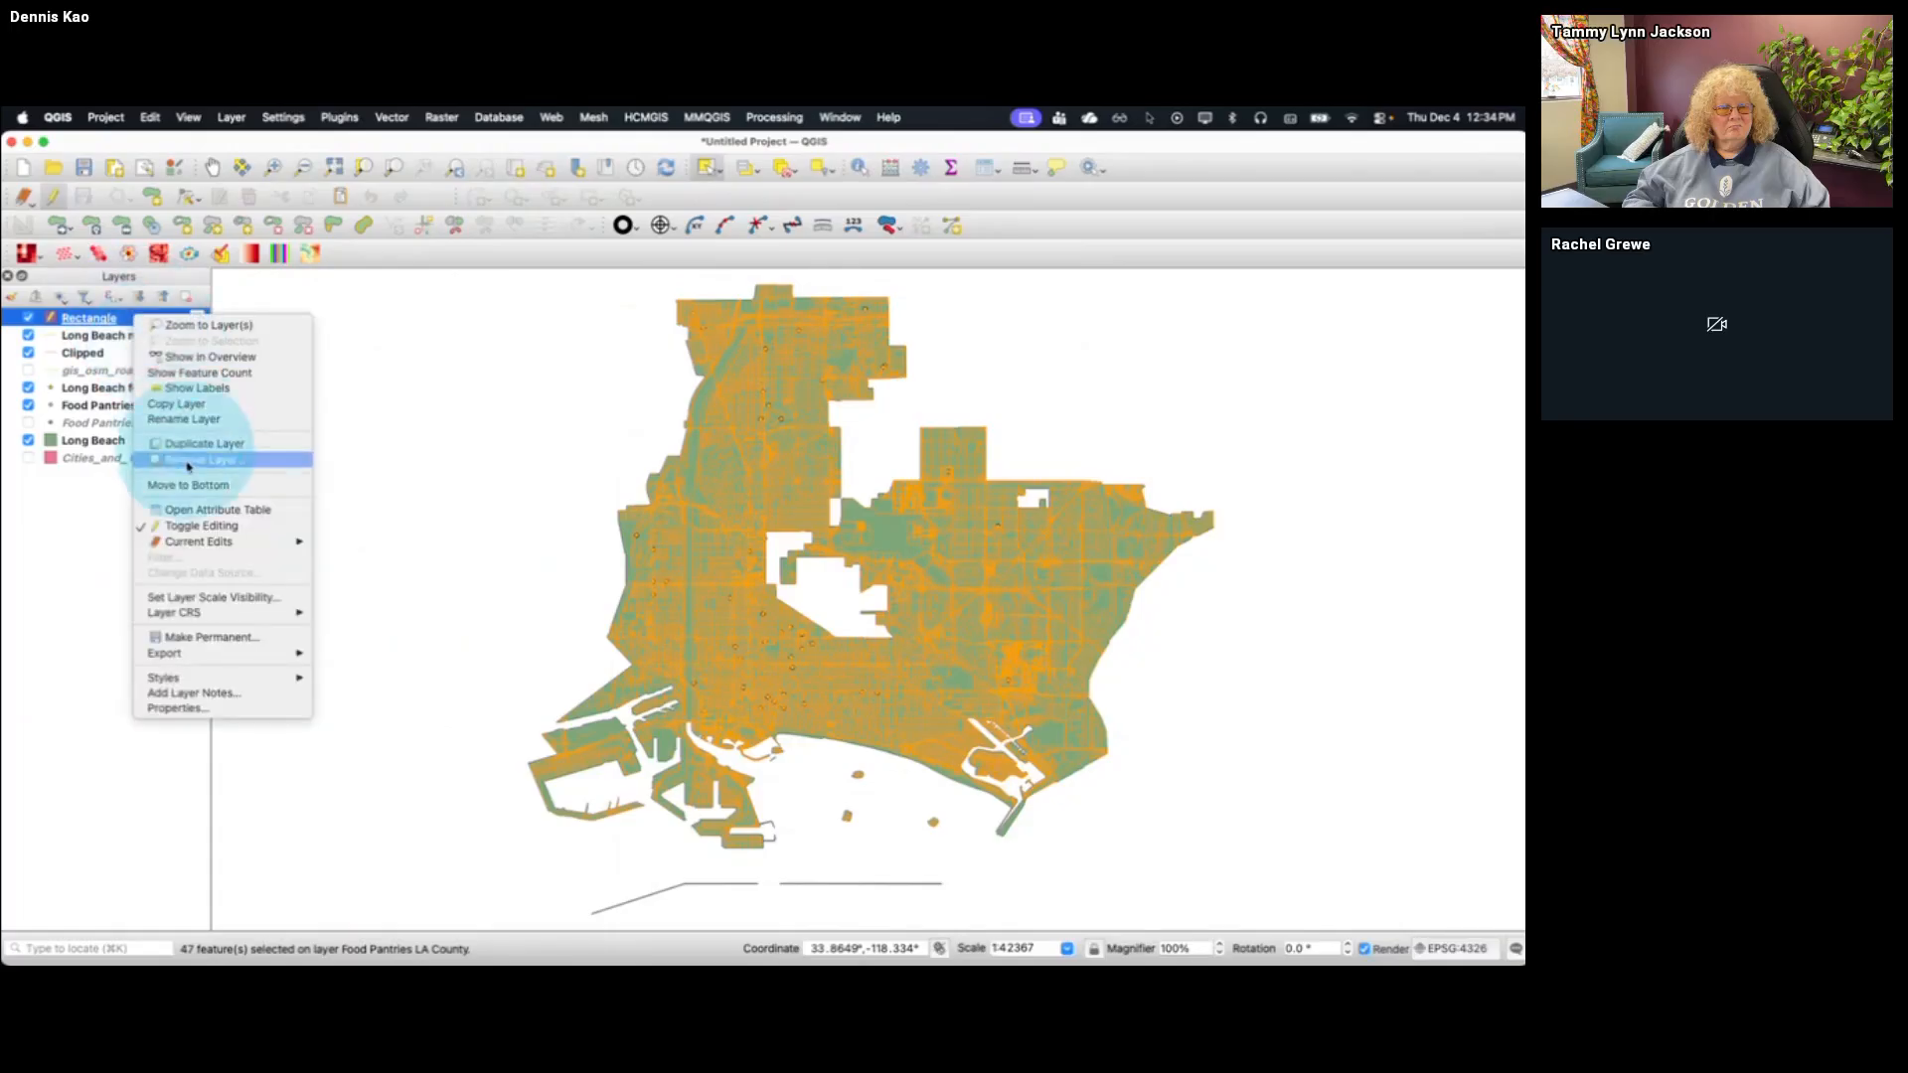
left_click(184, 510)
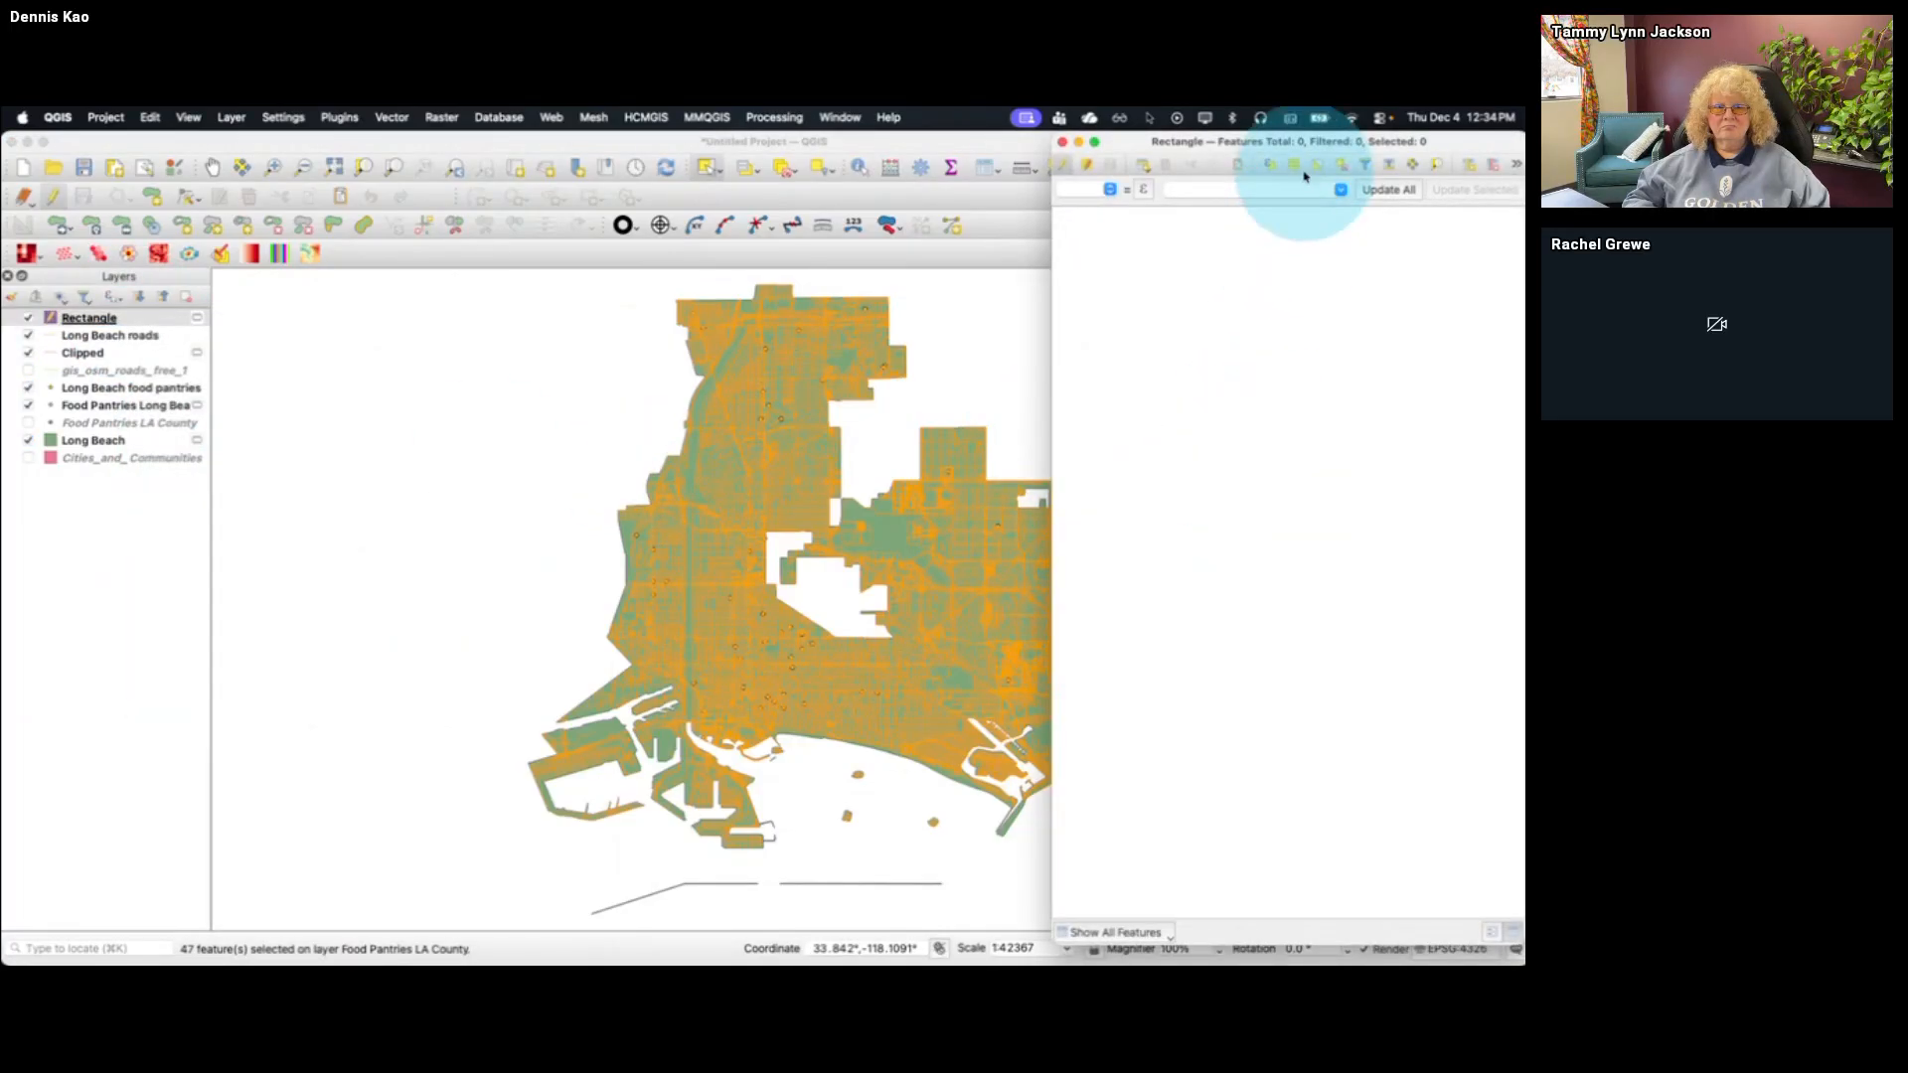
left_click(1061, 142)
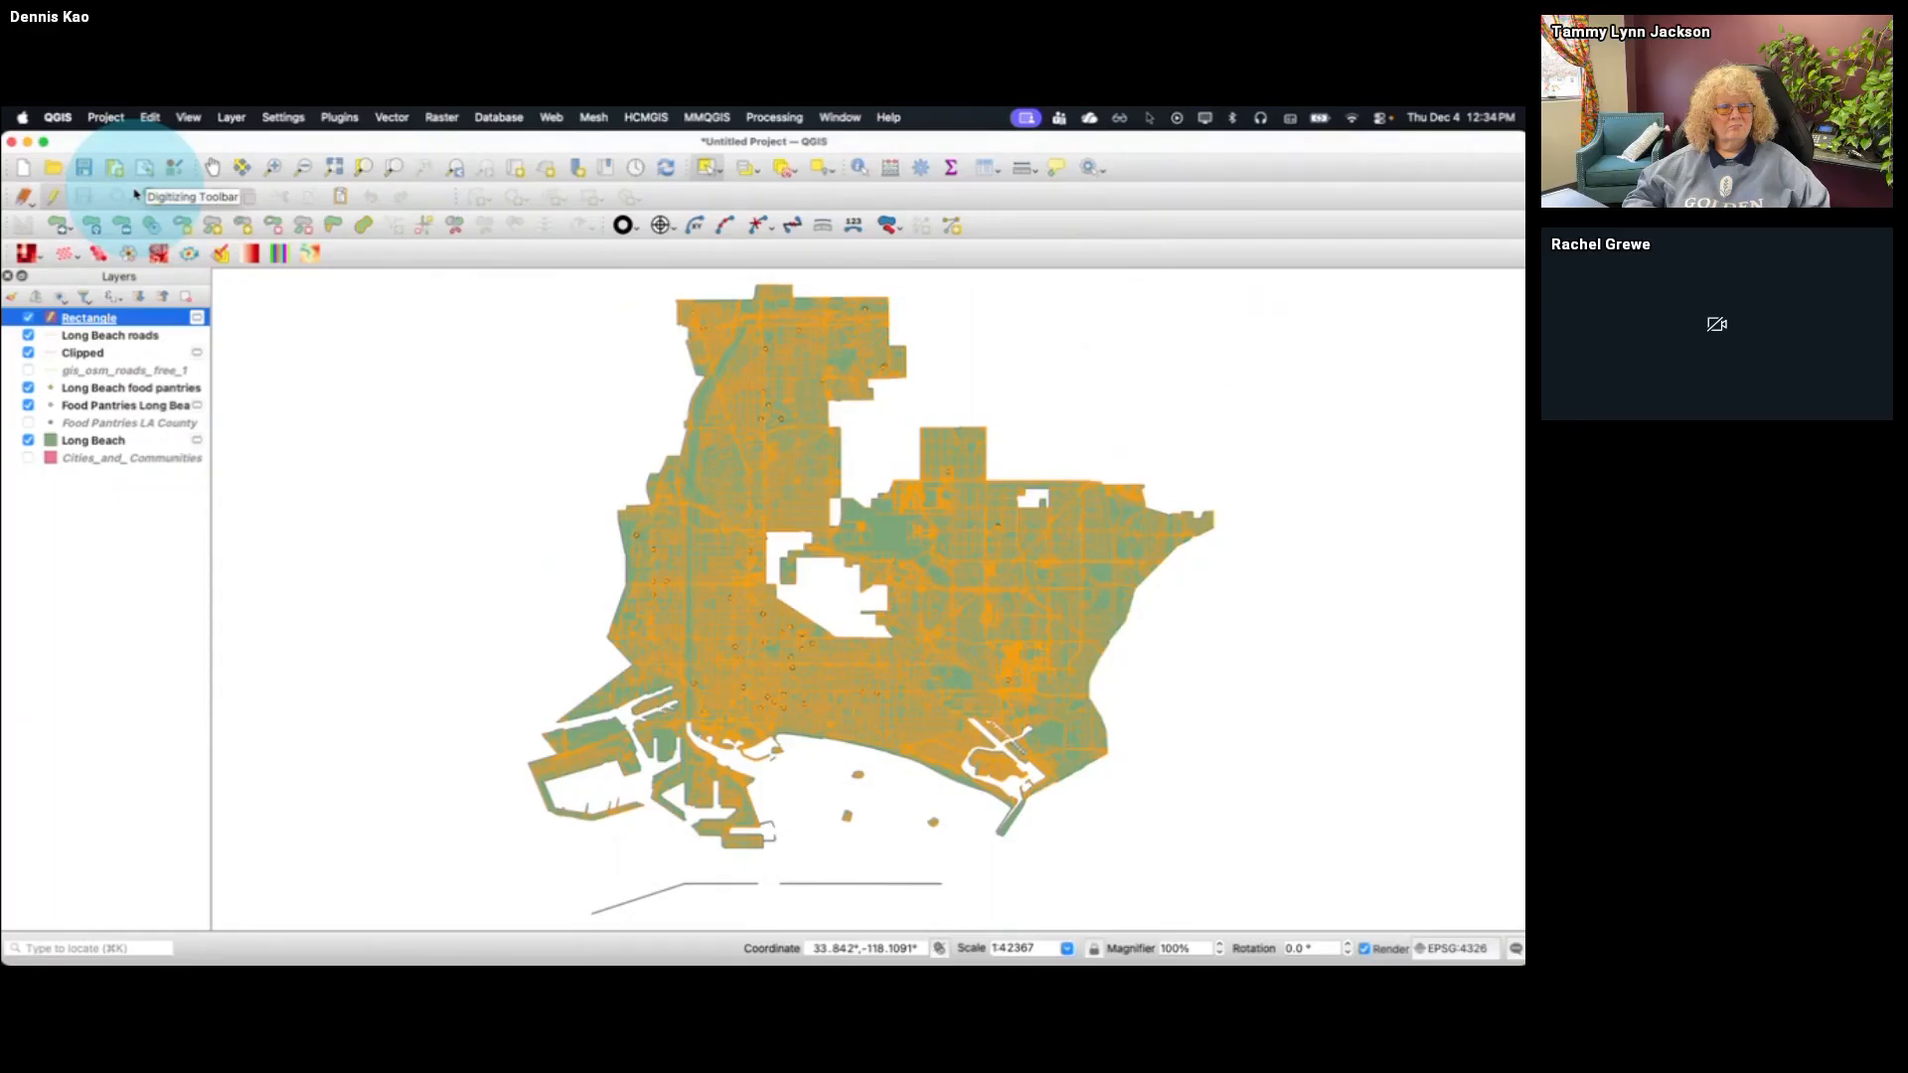
With editing on for the Rectangle layer, draw a rectangle from extent that encloses the whole Long Beach area
left_click(55, 198)
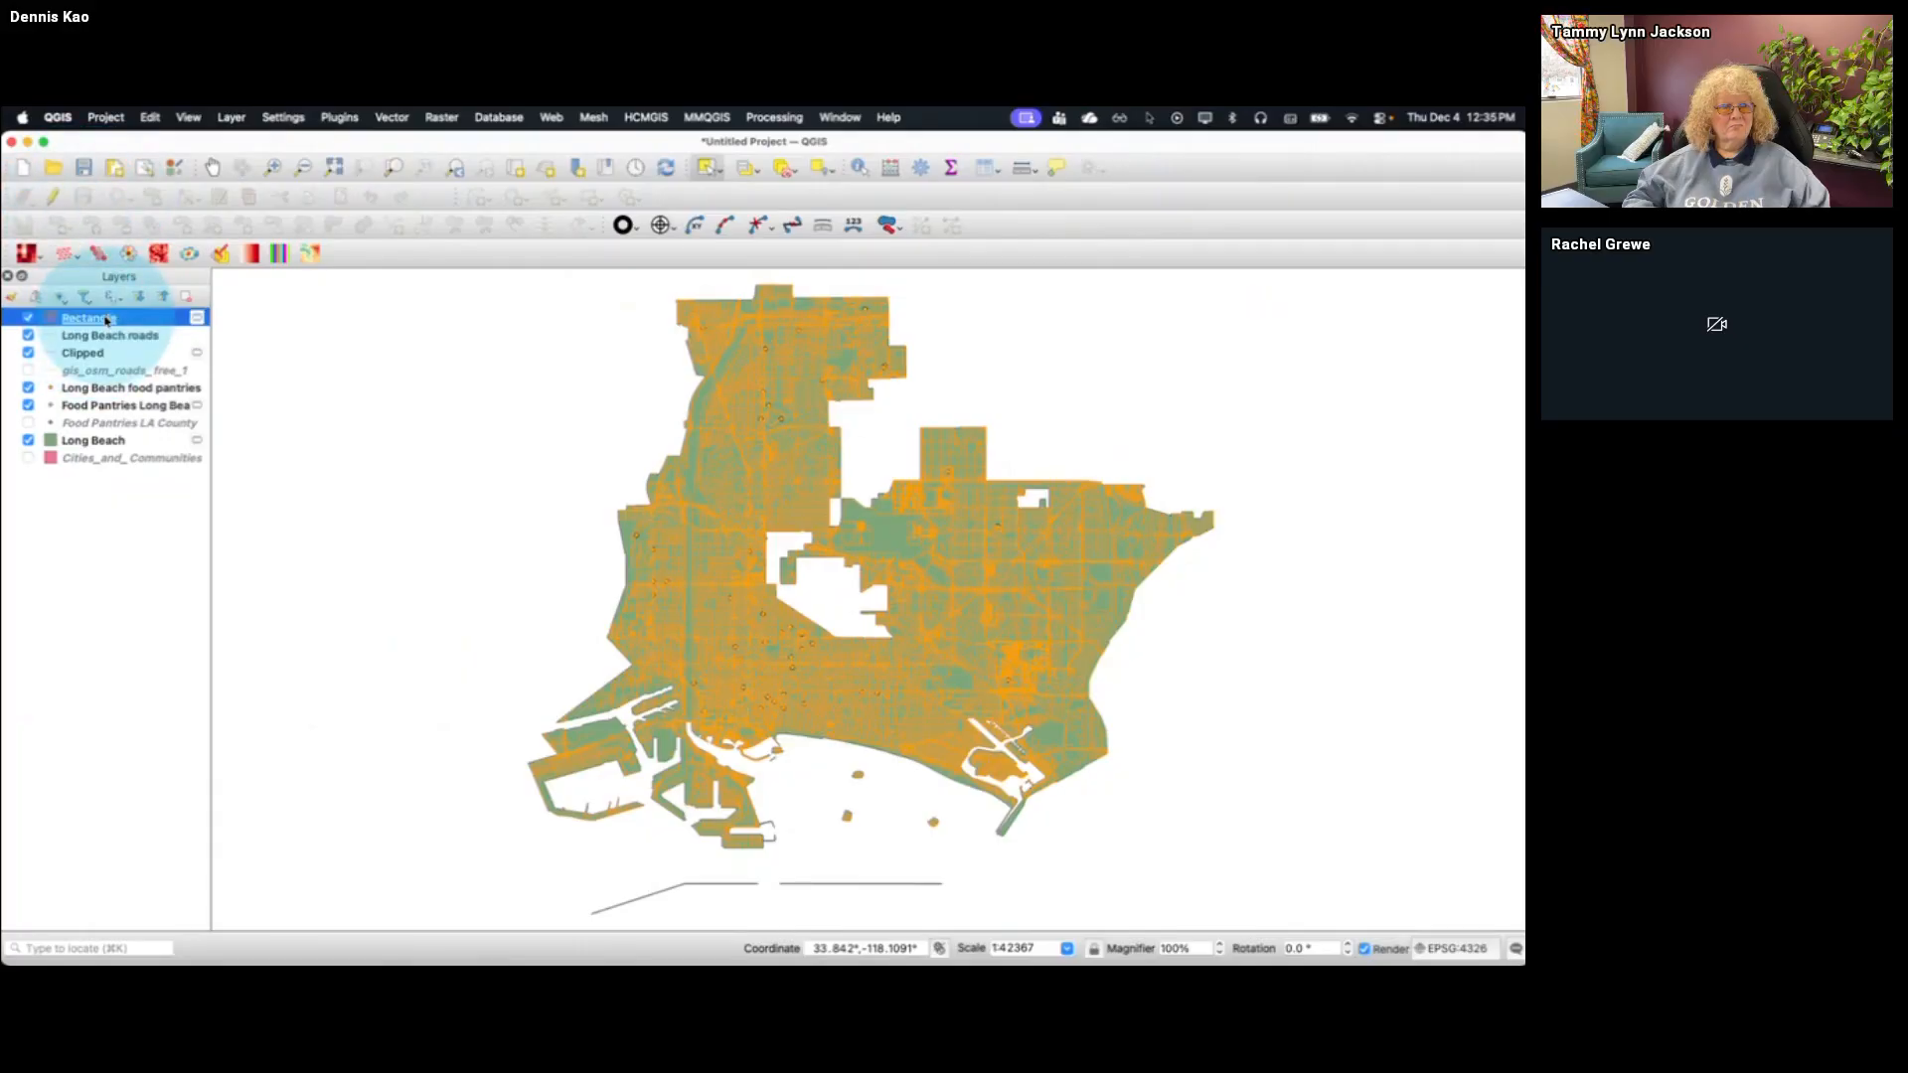
left_click(55, 199)
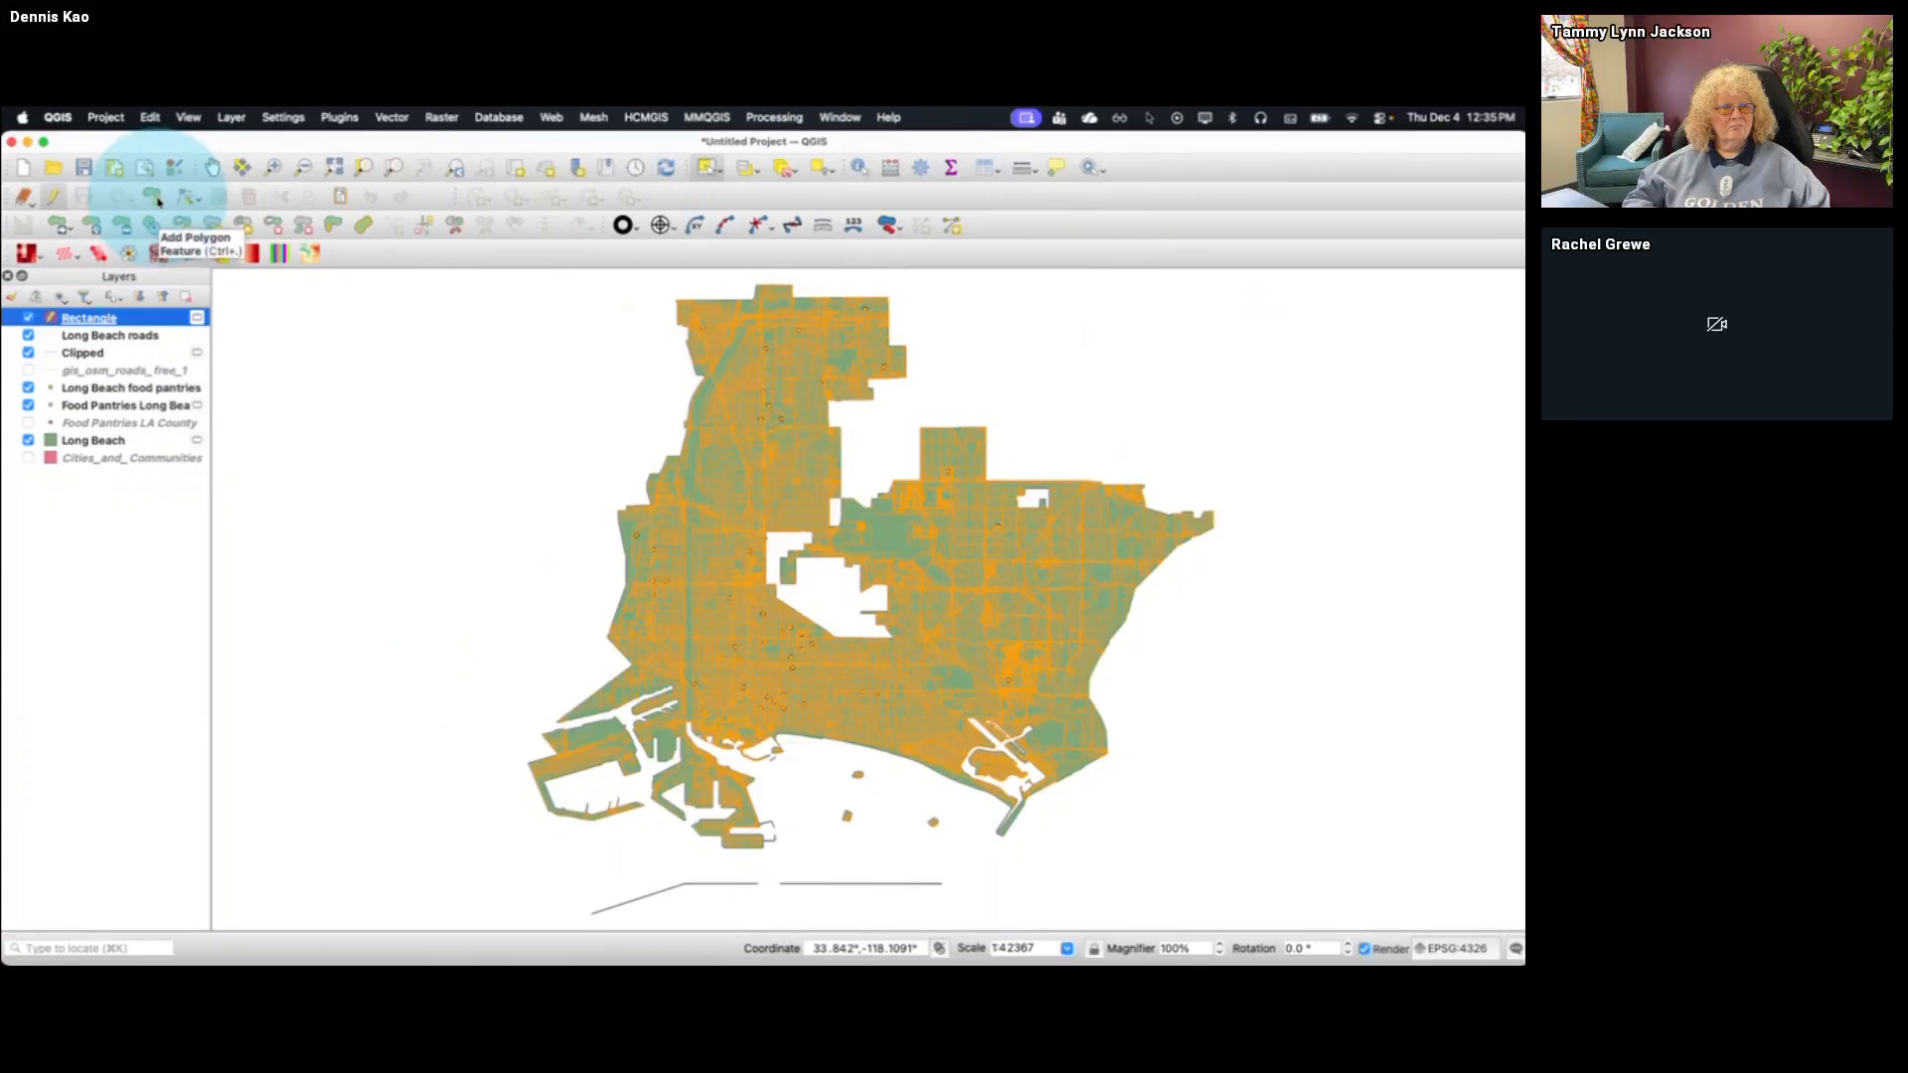
left_click(155, 202)
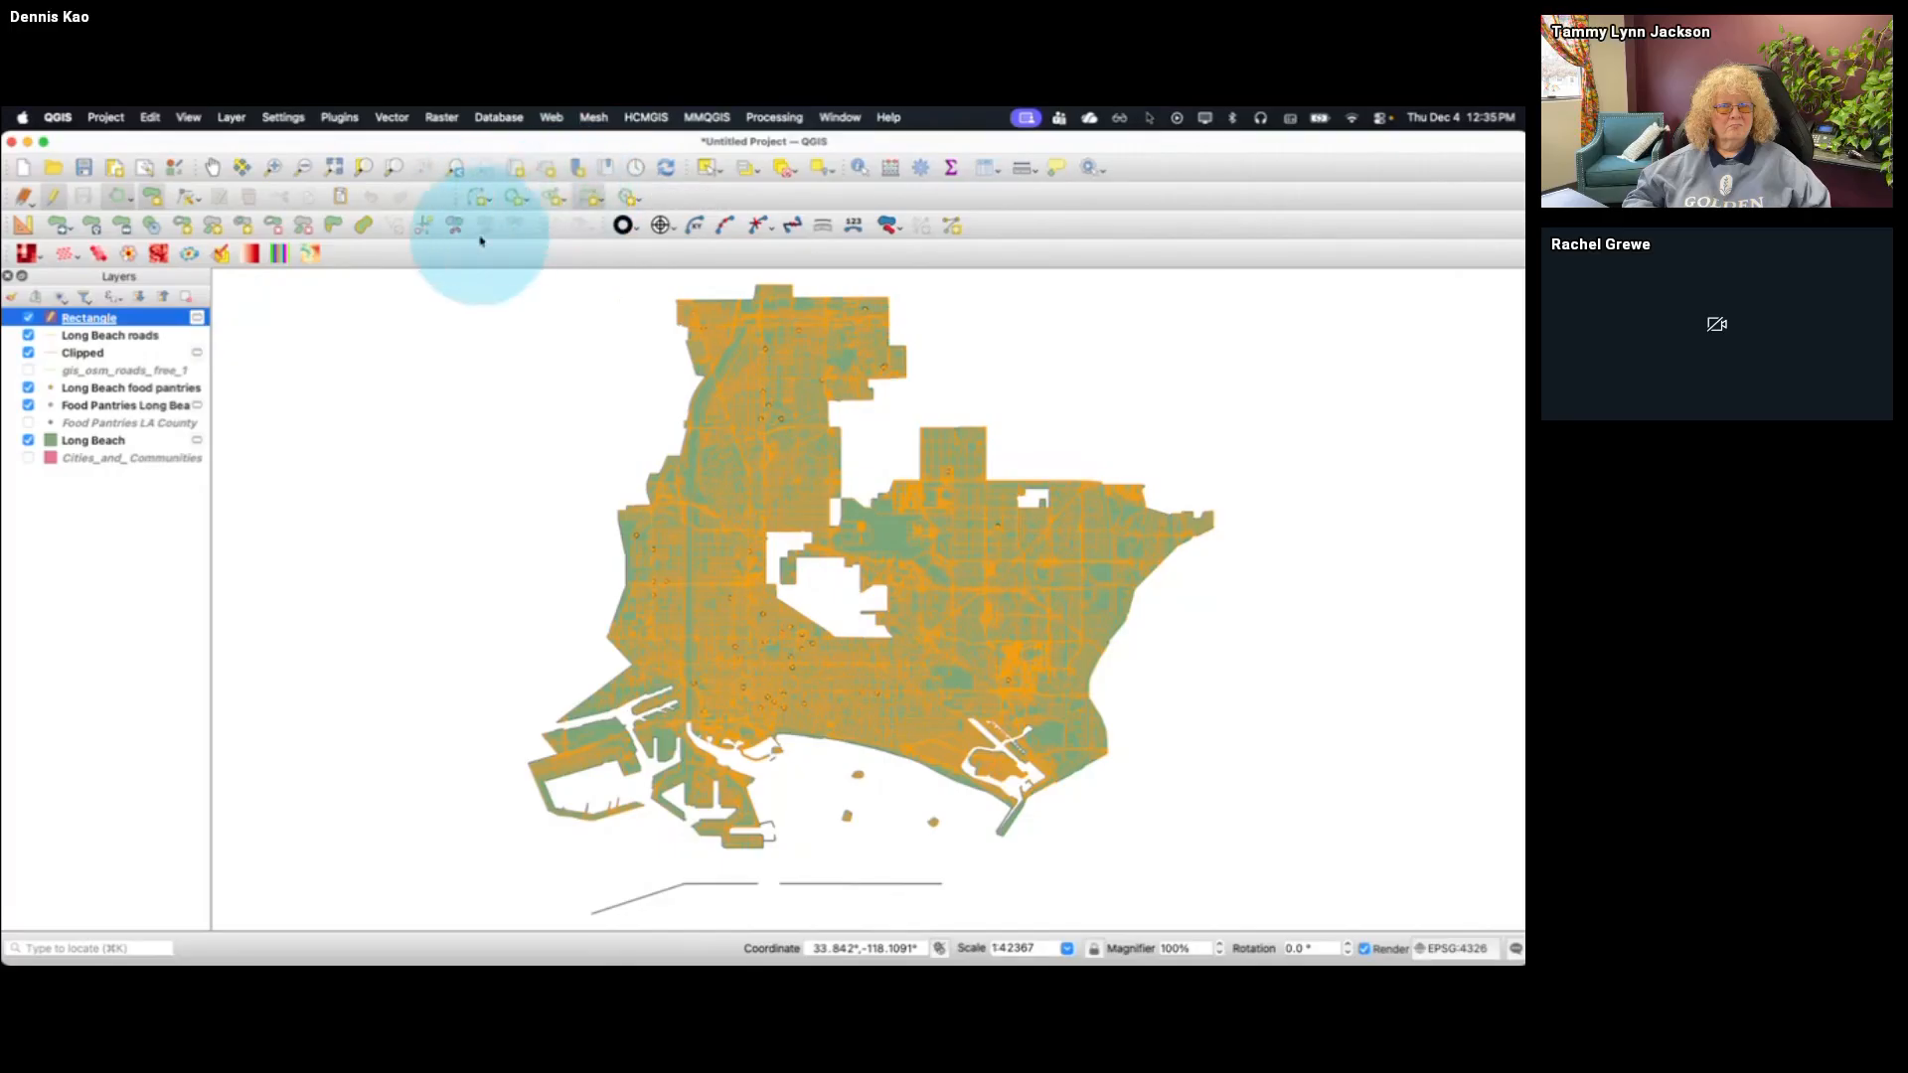
left_click(593, 196)
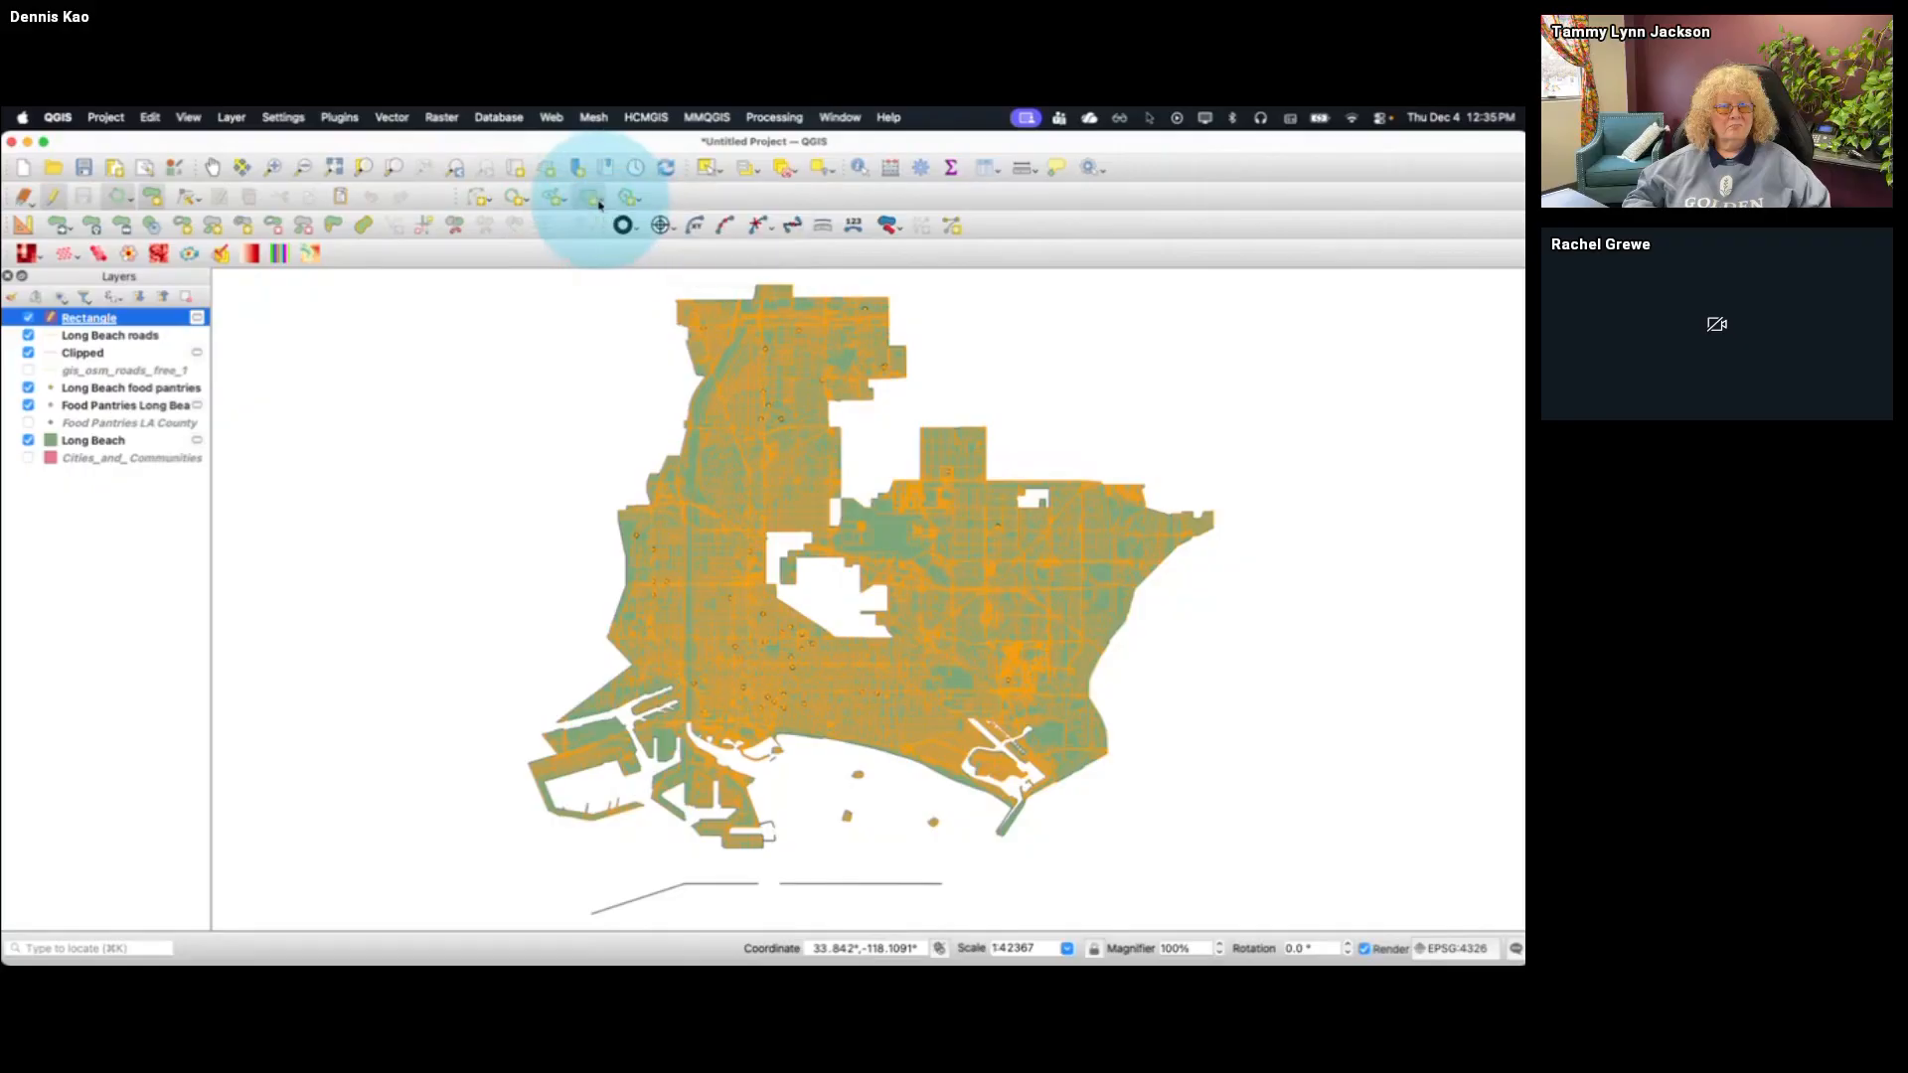
left_click(638, 203)
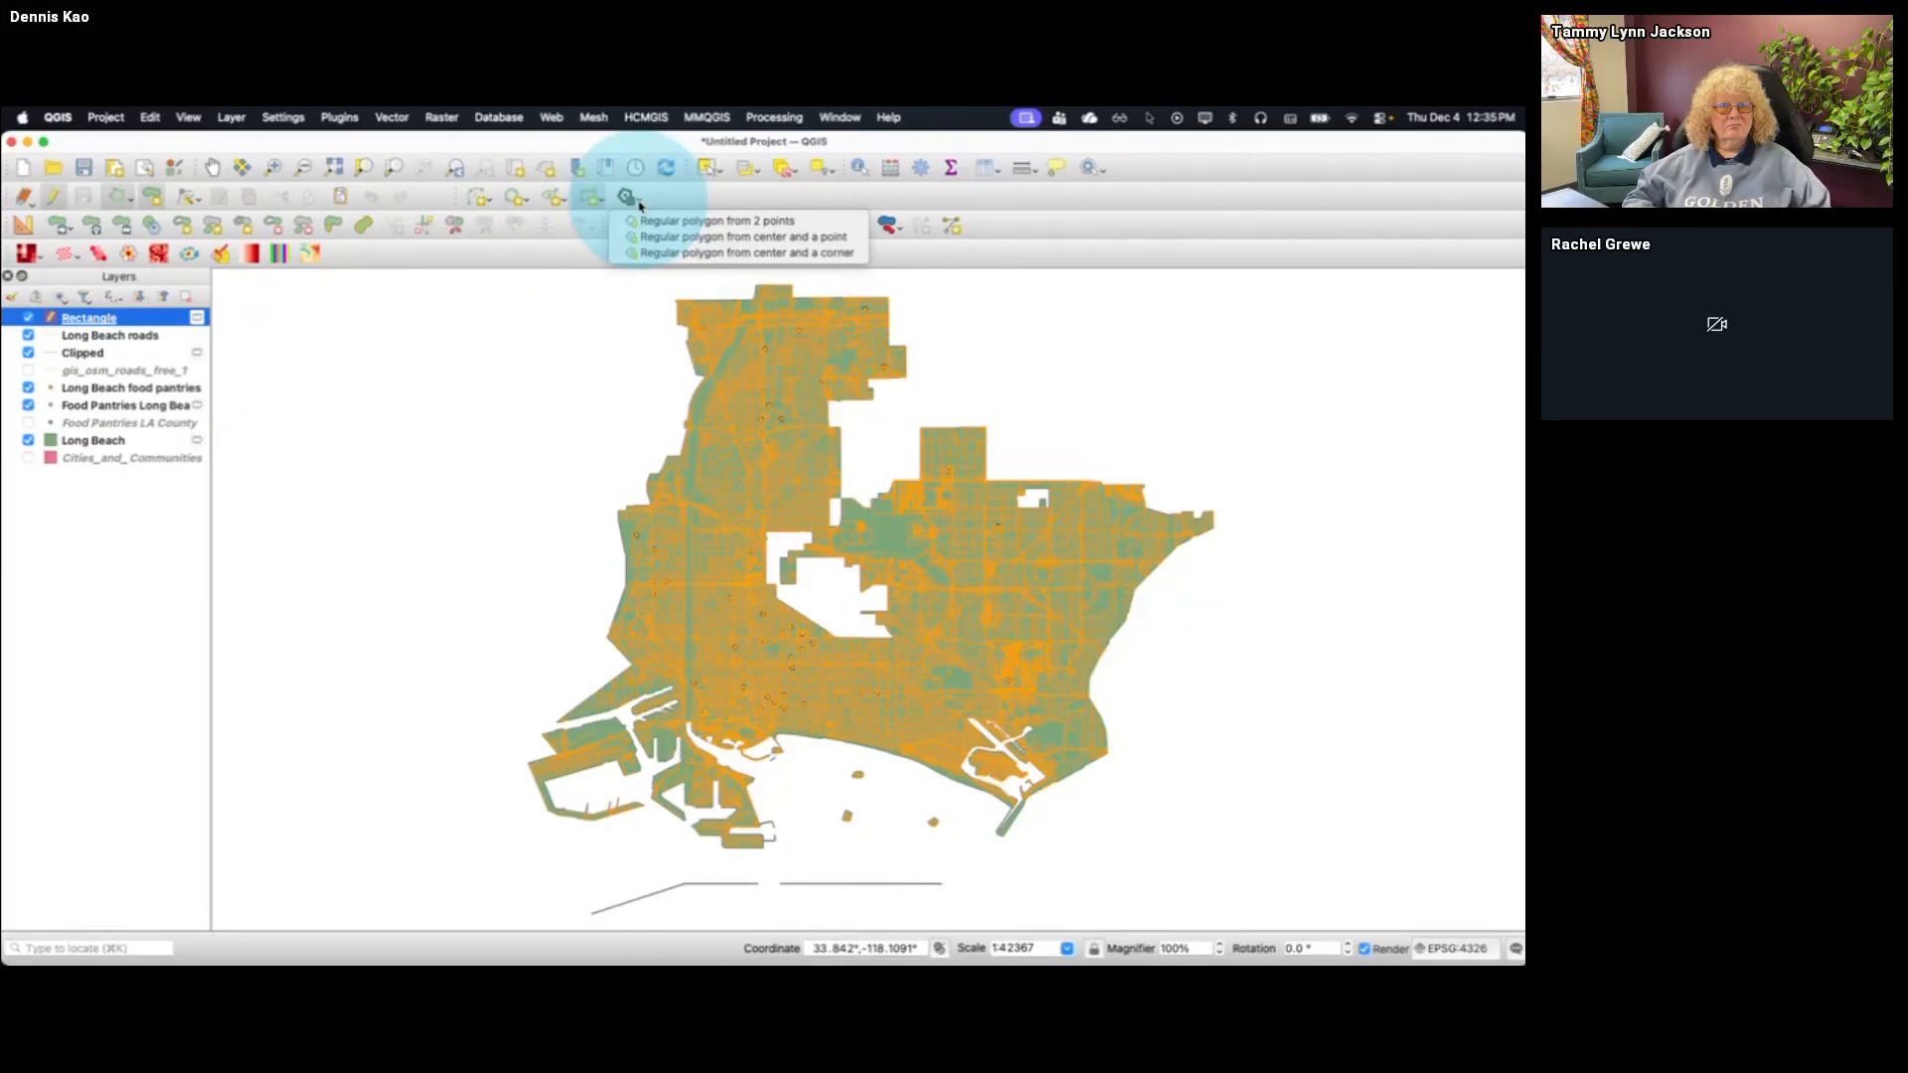
left_click(671, 198)
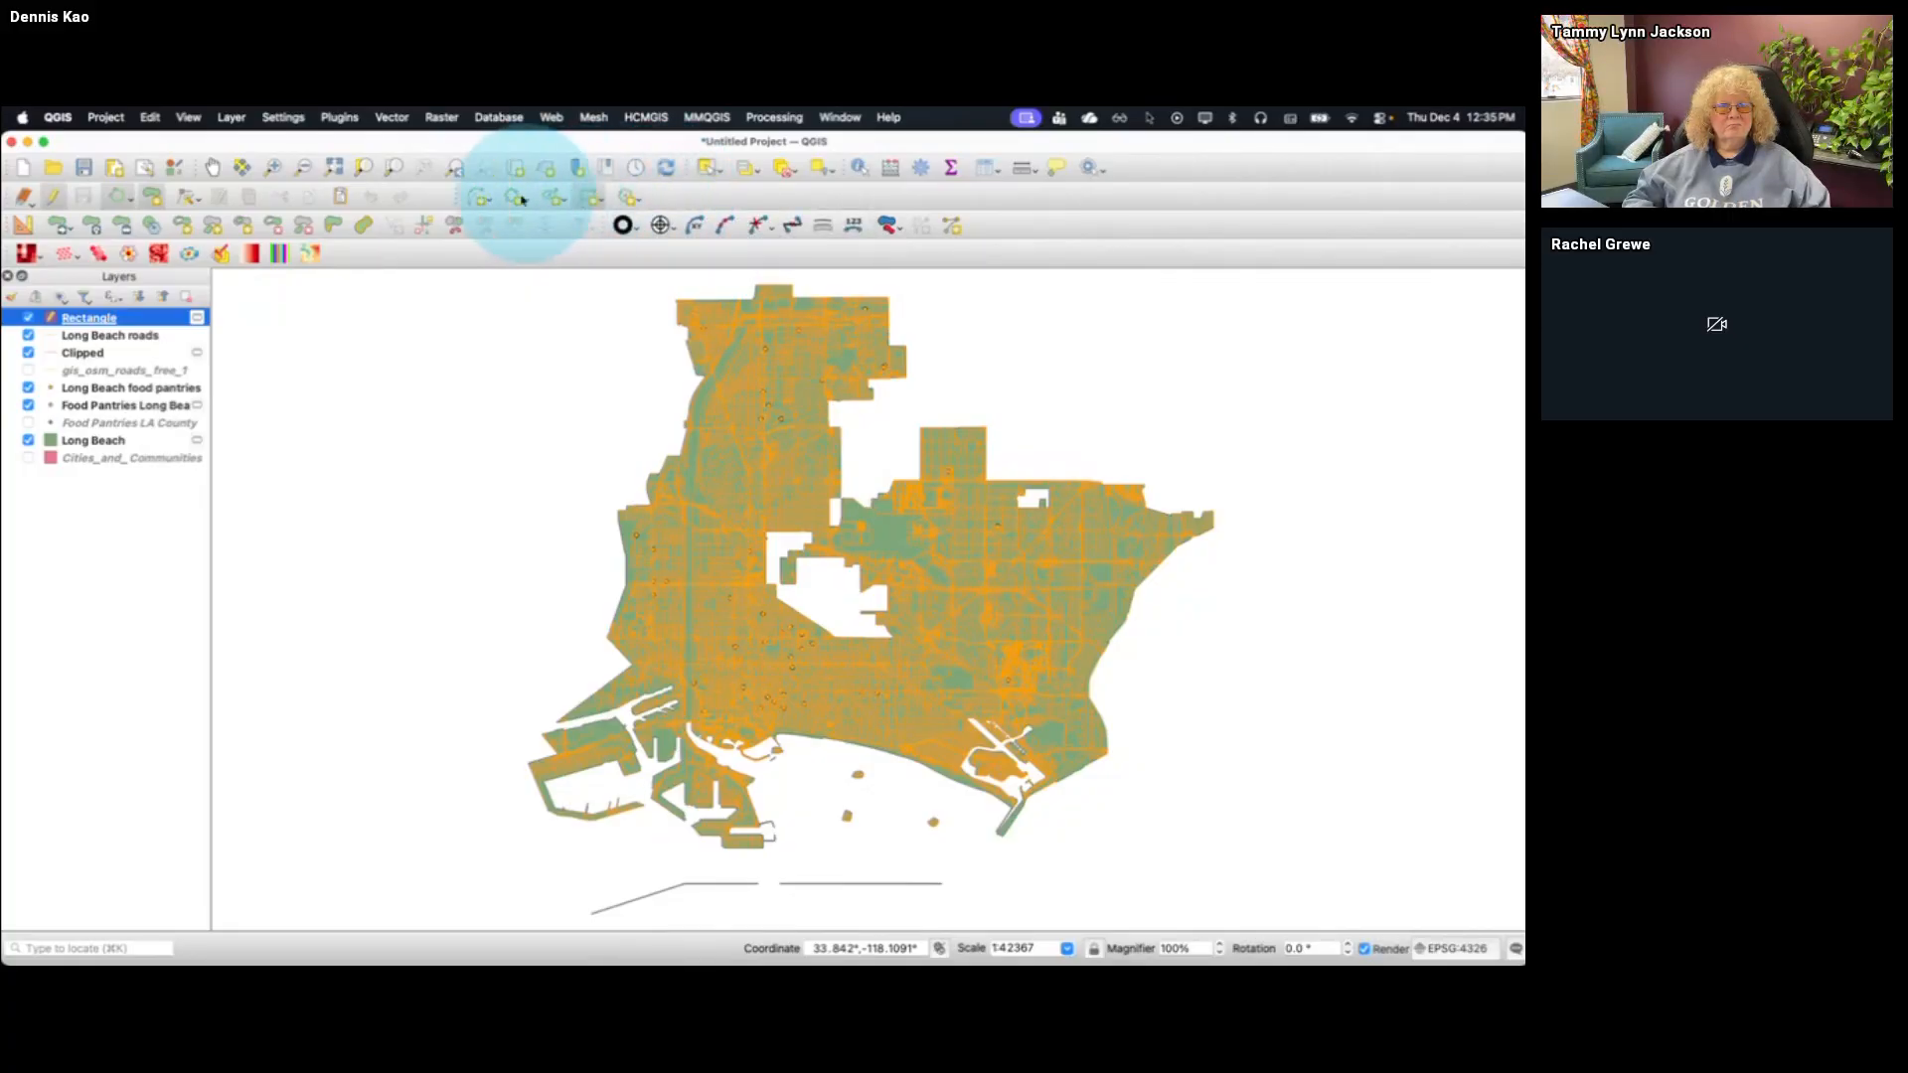
left_click(590, 199)
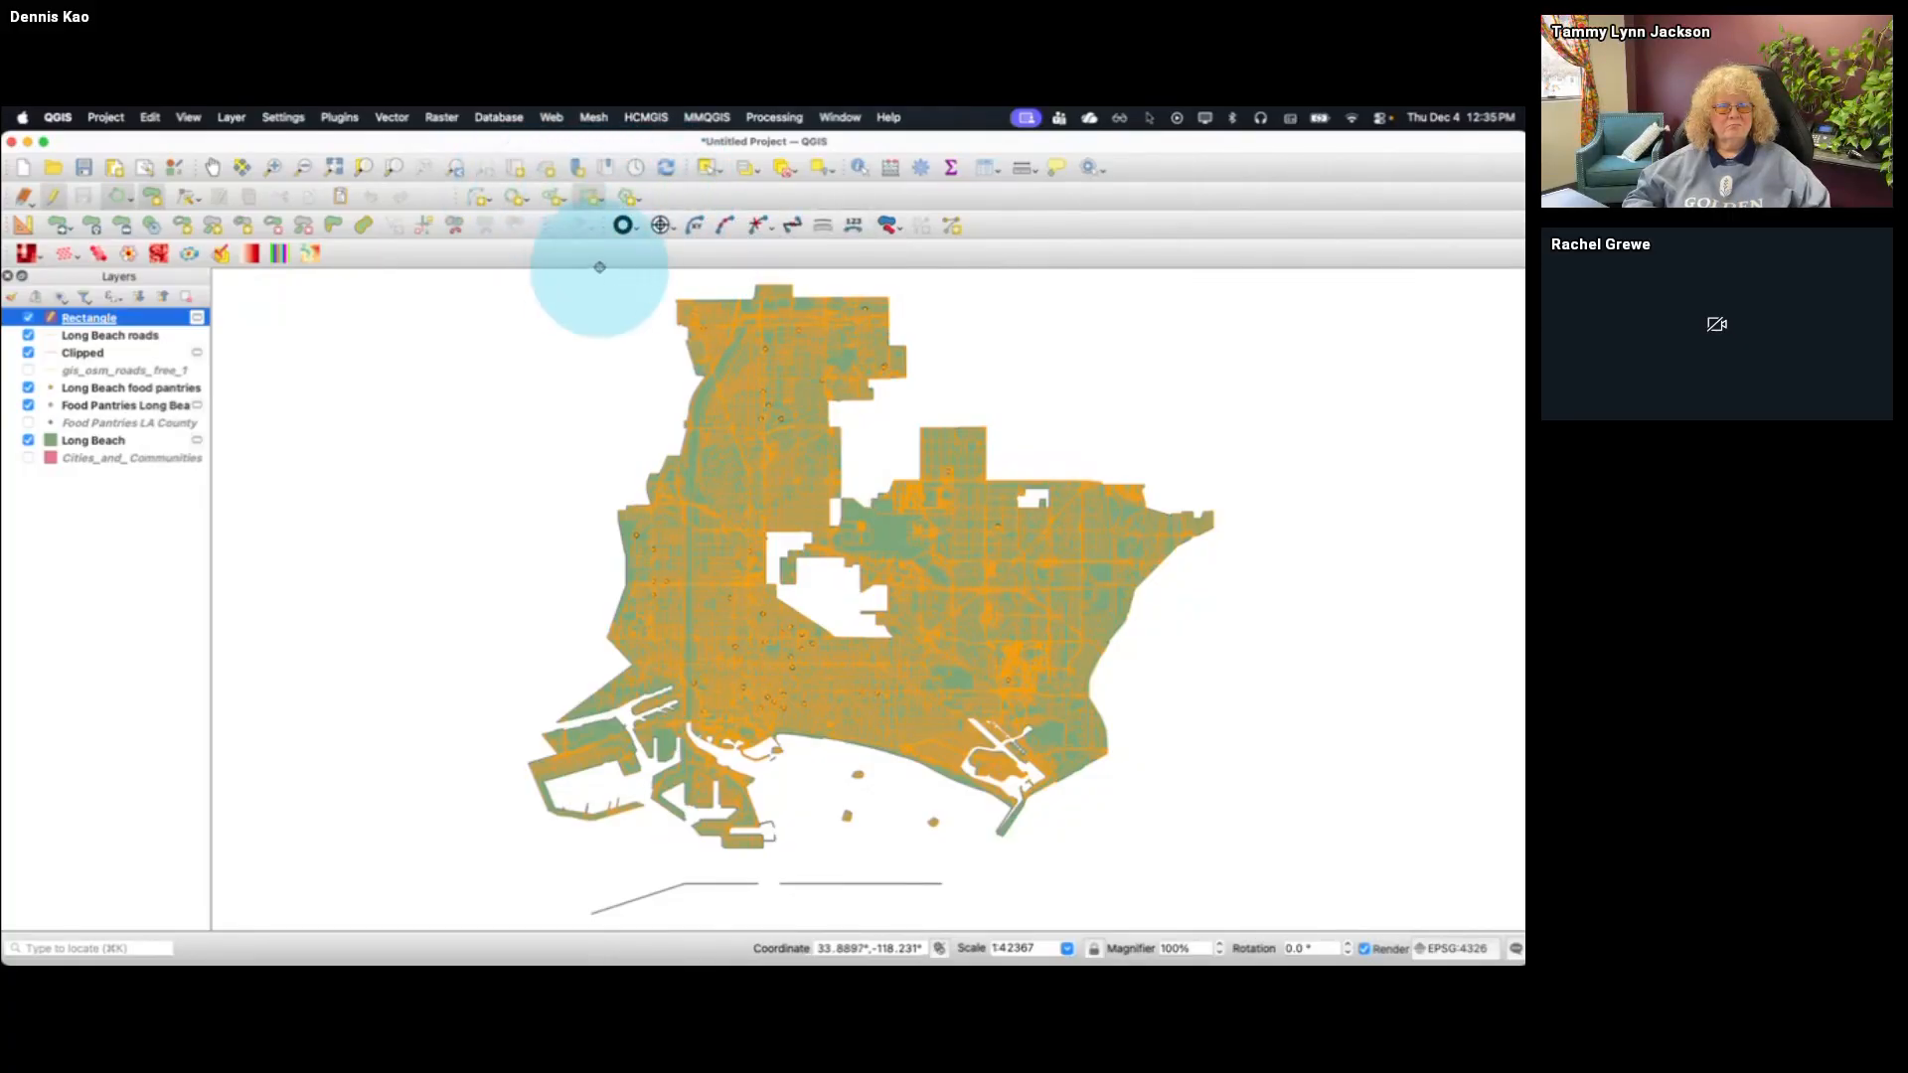
left_click(500, 282)
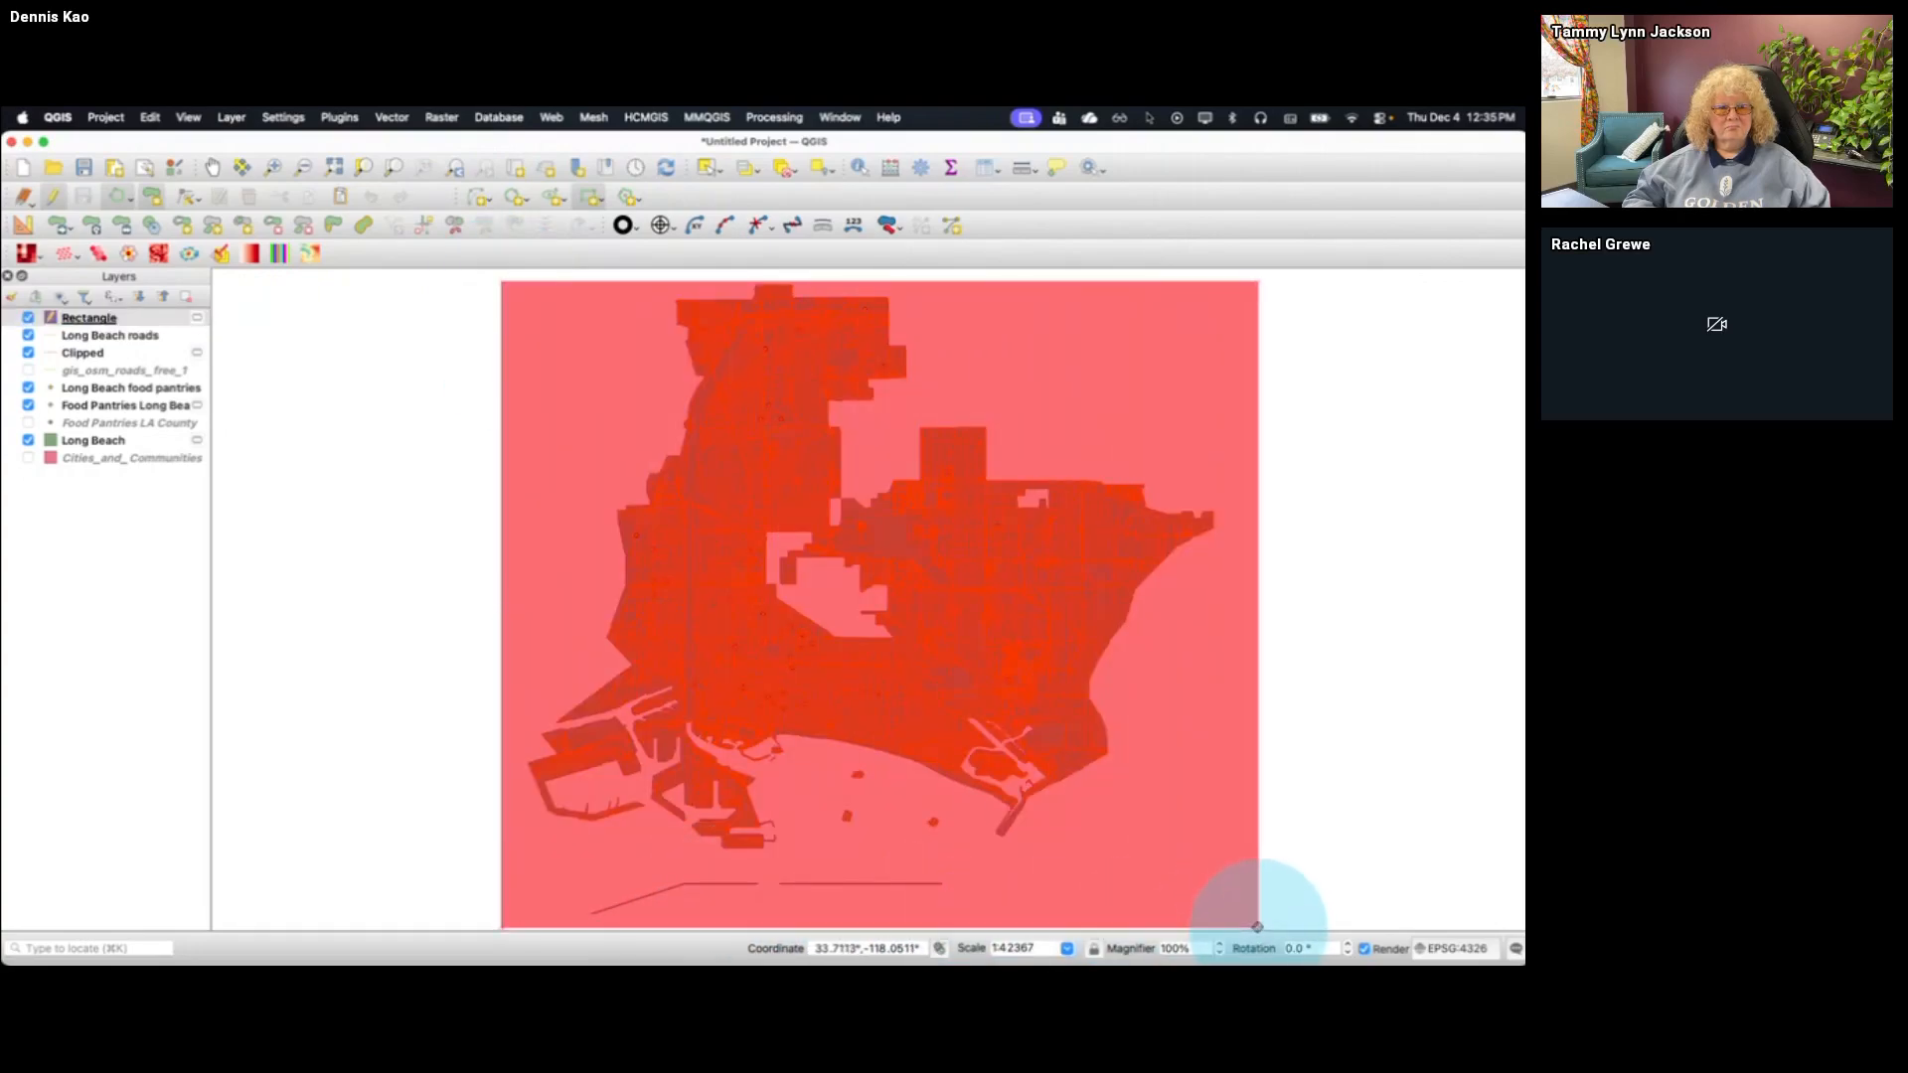
left_click(1257, 927)
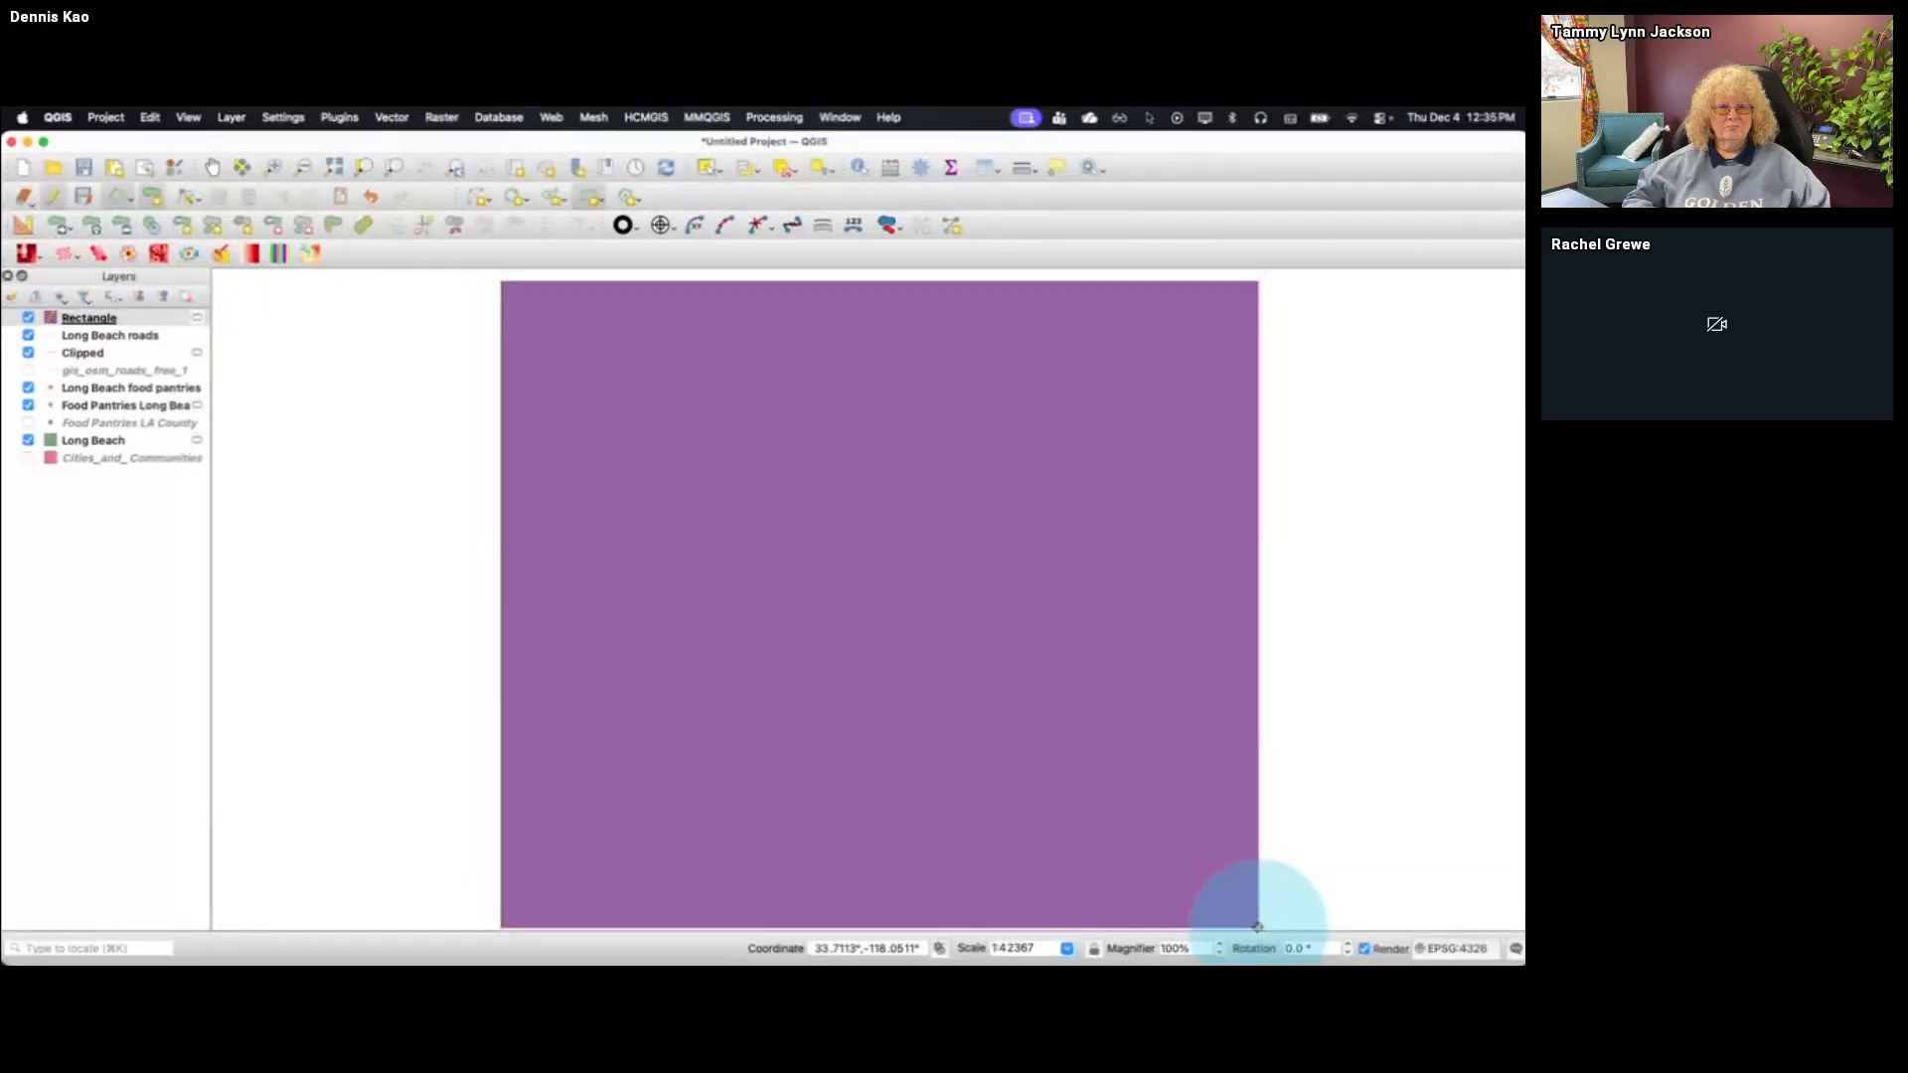
Export the Rectangle layer as an ESRI Shapefile named Long Beach rectangle in the Food Bank TUG Dec 4 2025 folder
left_click(109, 320)
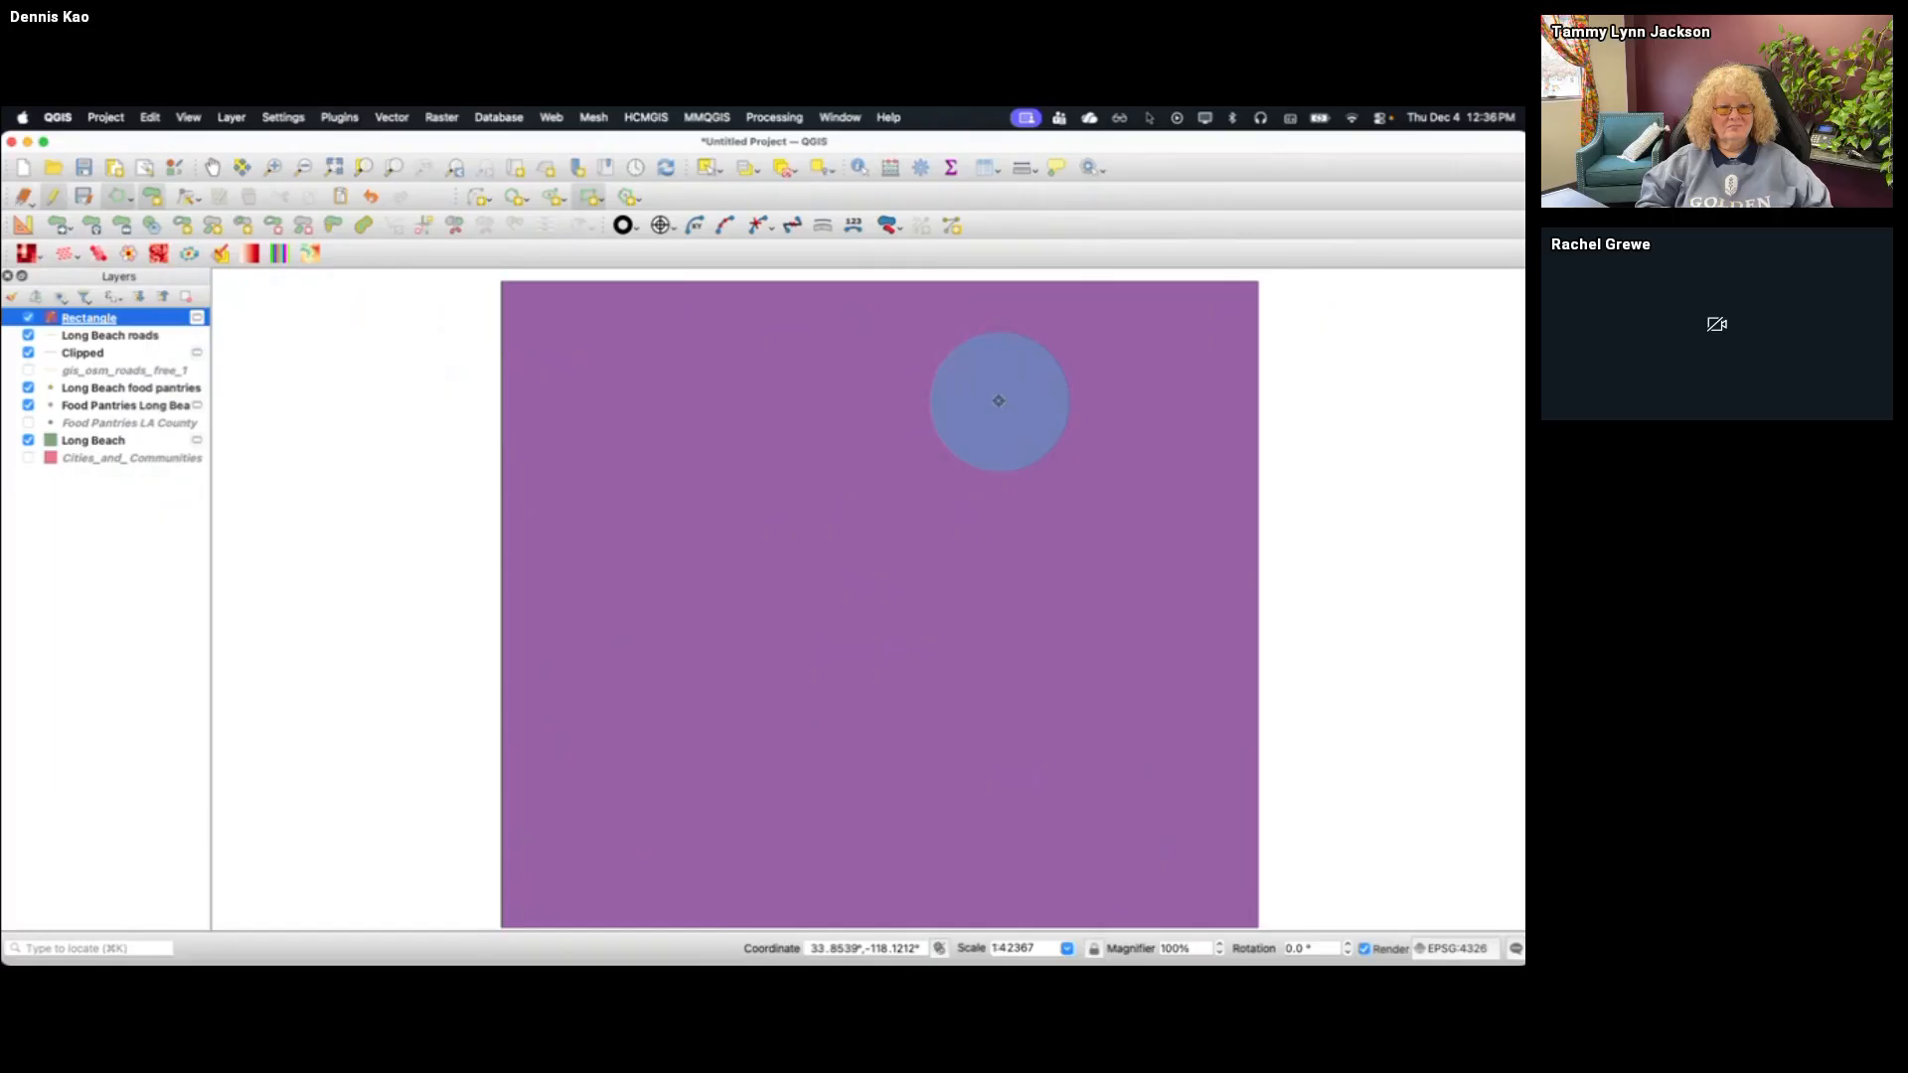
right_click(150, 321)
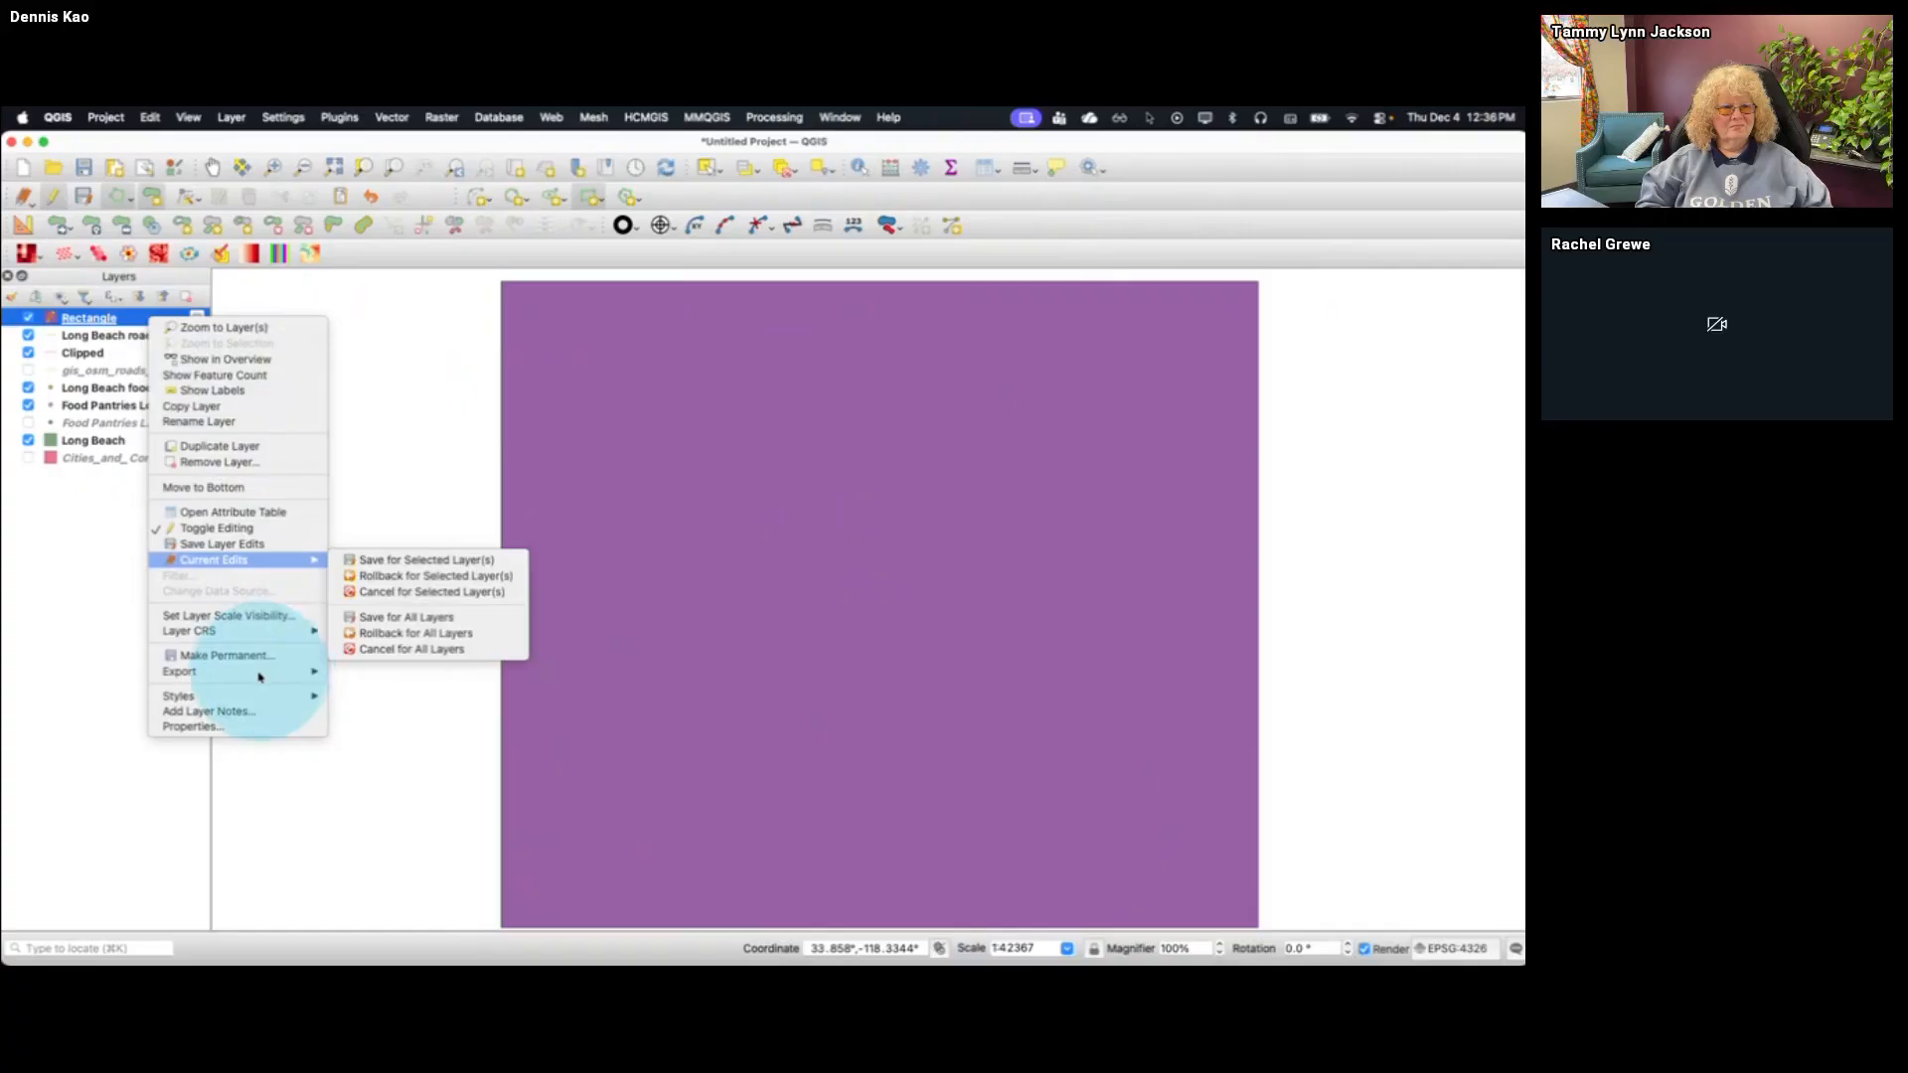
mouse_move(259, 677)
left_click(377, 676)
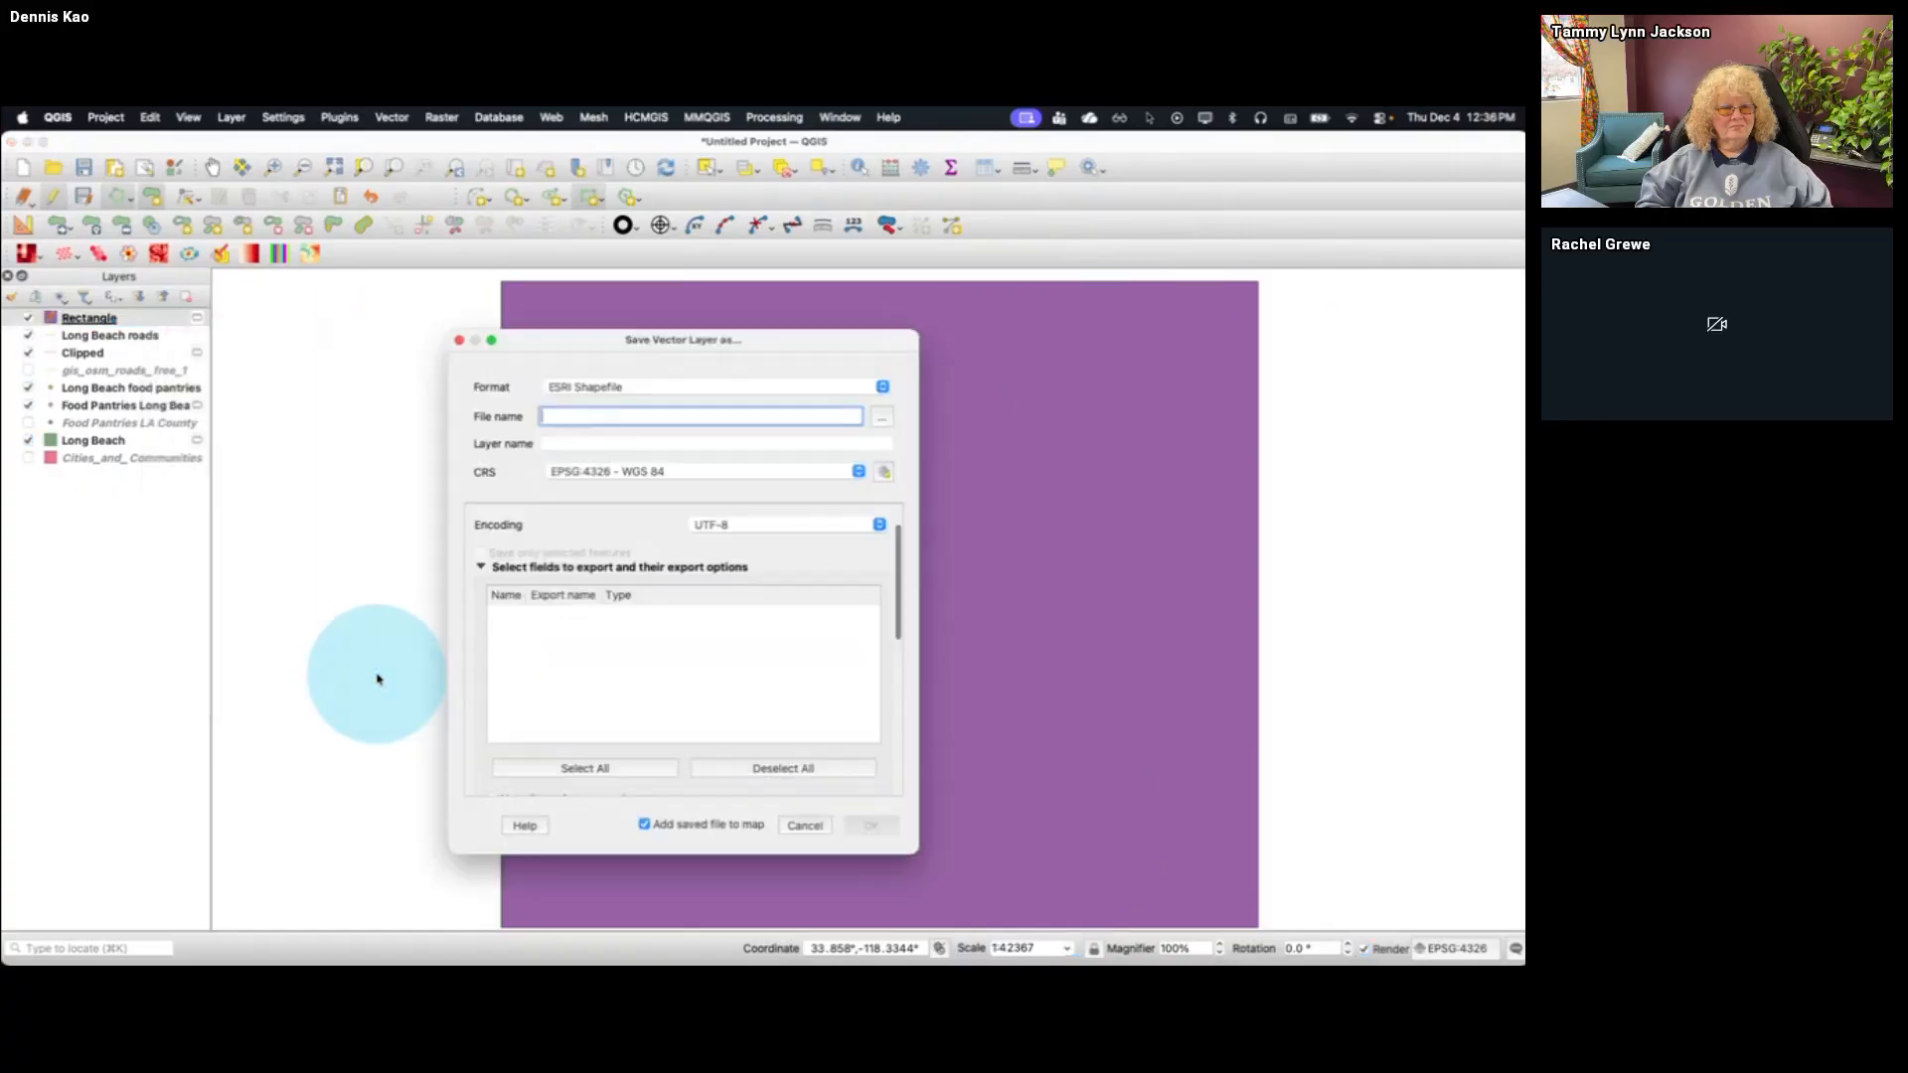
left_click(883, 417)
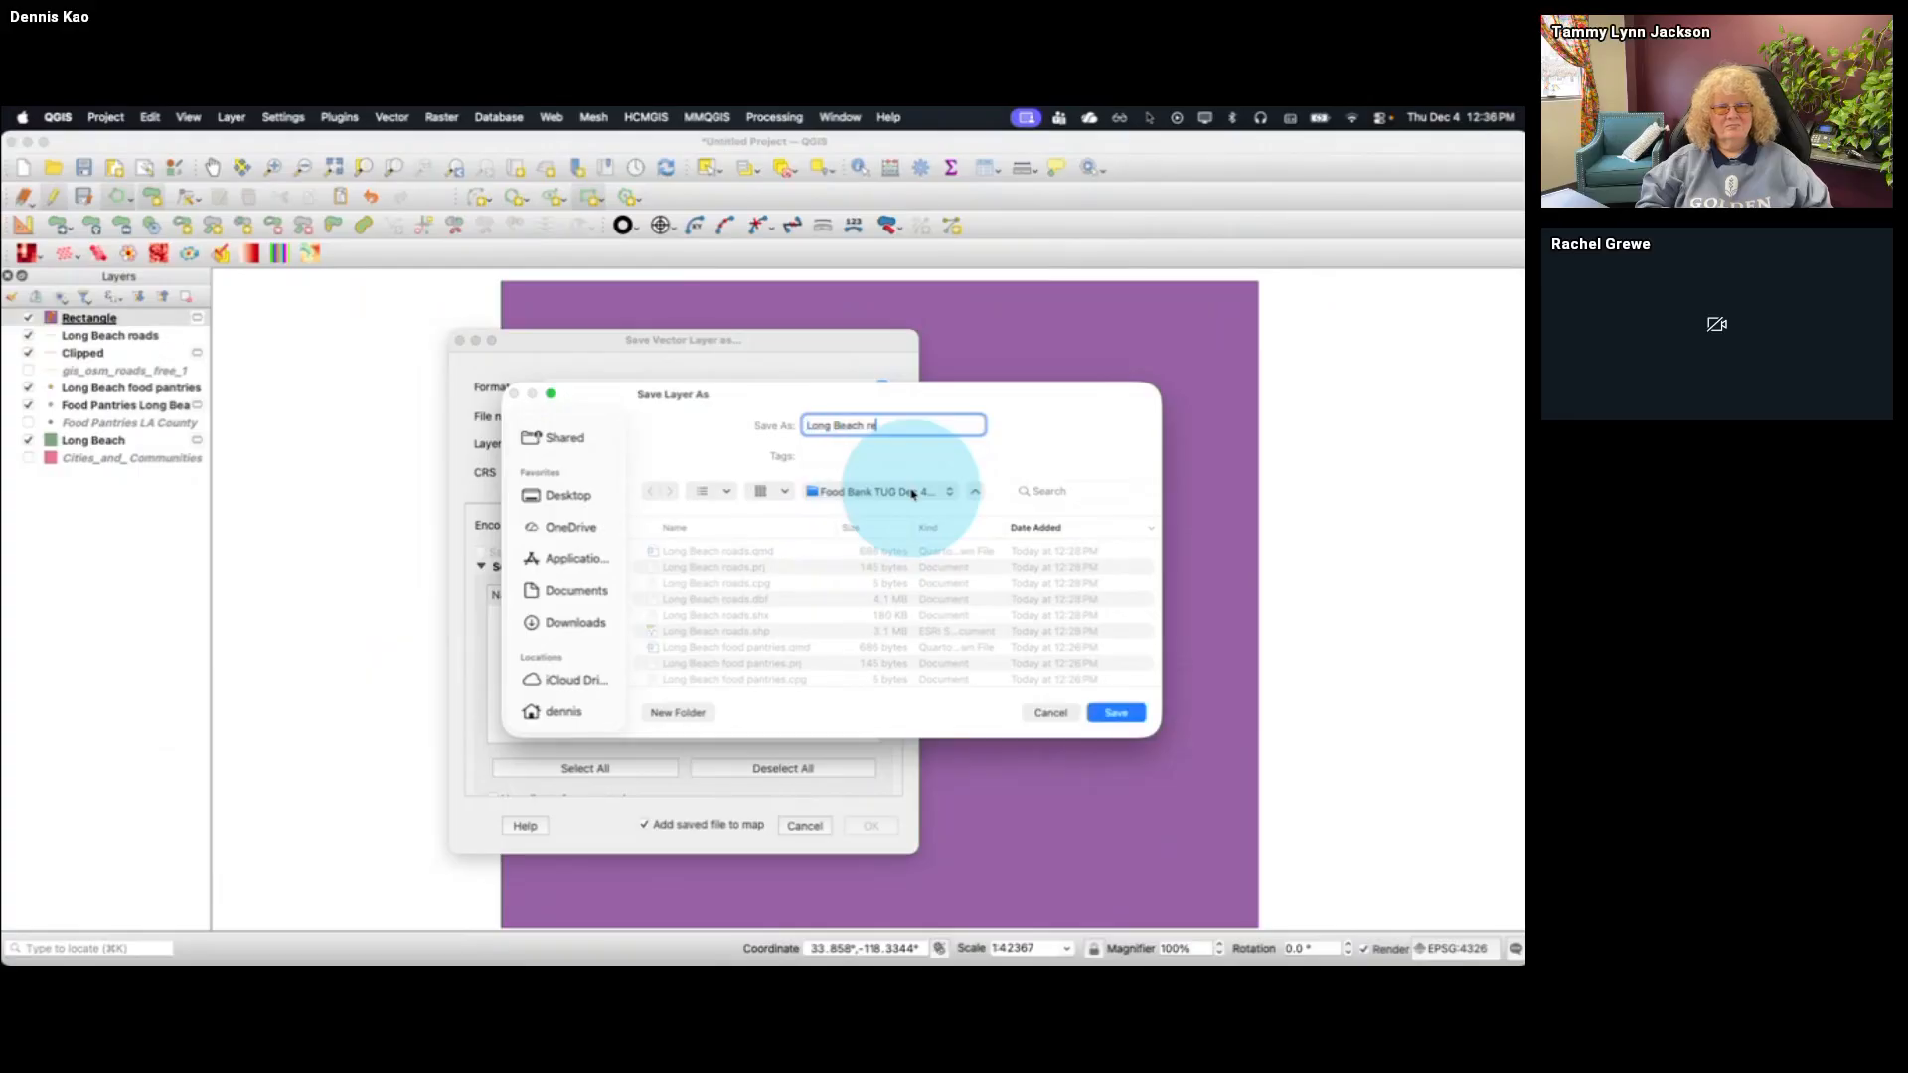
left_click(1123, 715)
left_click(873, 825)
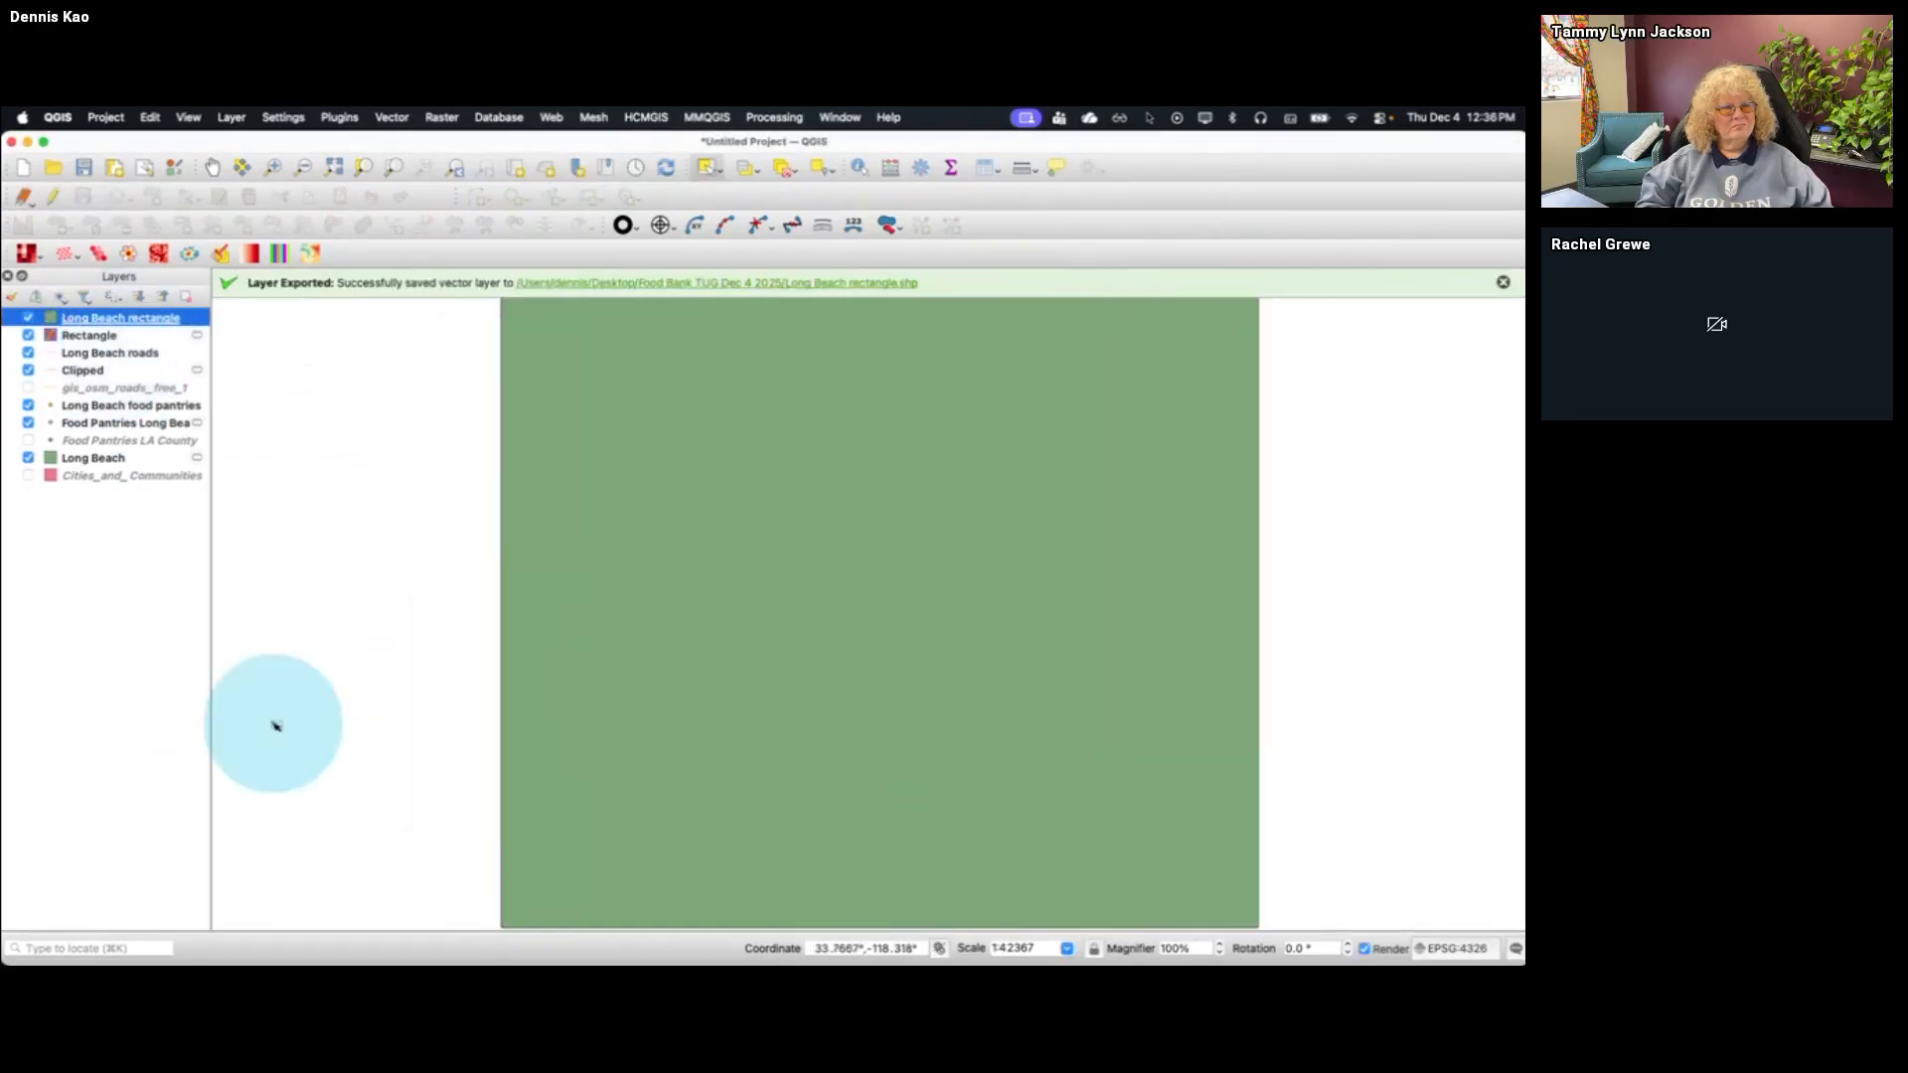
Switch to Tableau and locate the States.shp file in the US - States SHP folder
key("ctrl+Up")
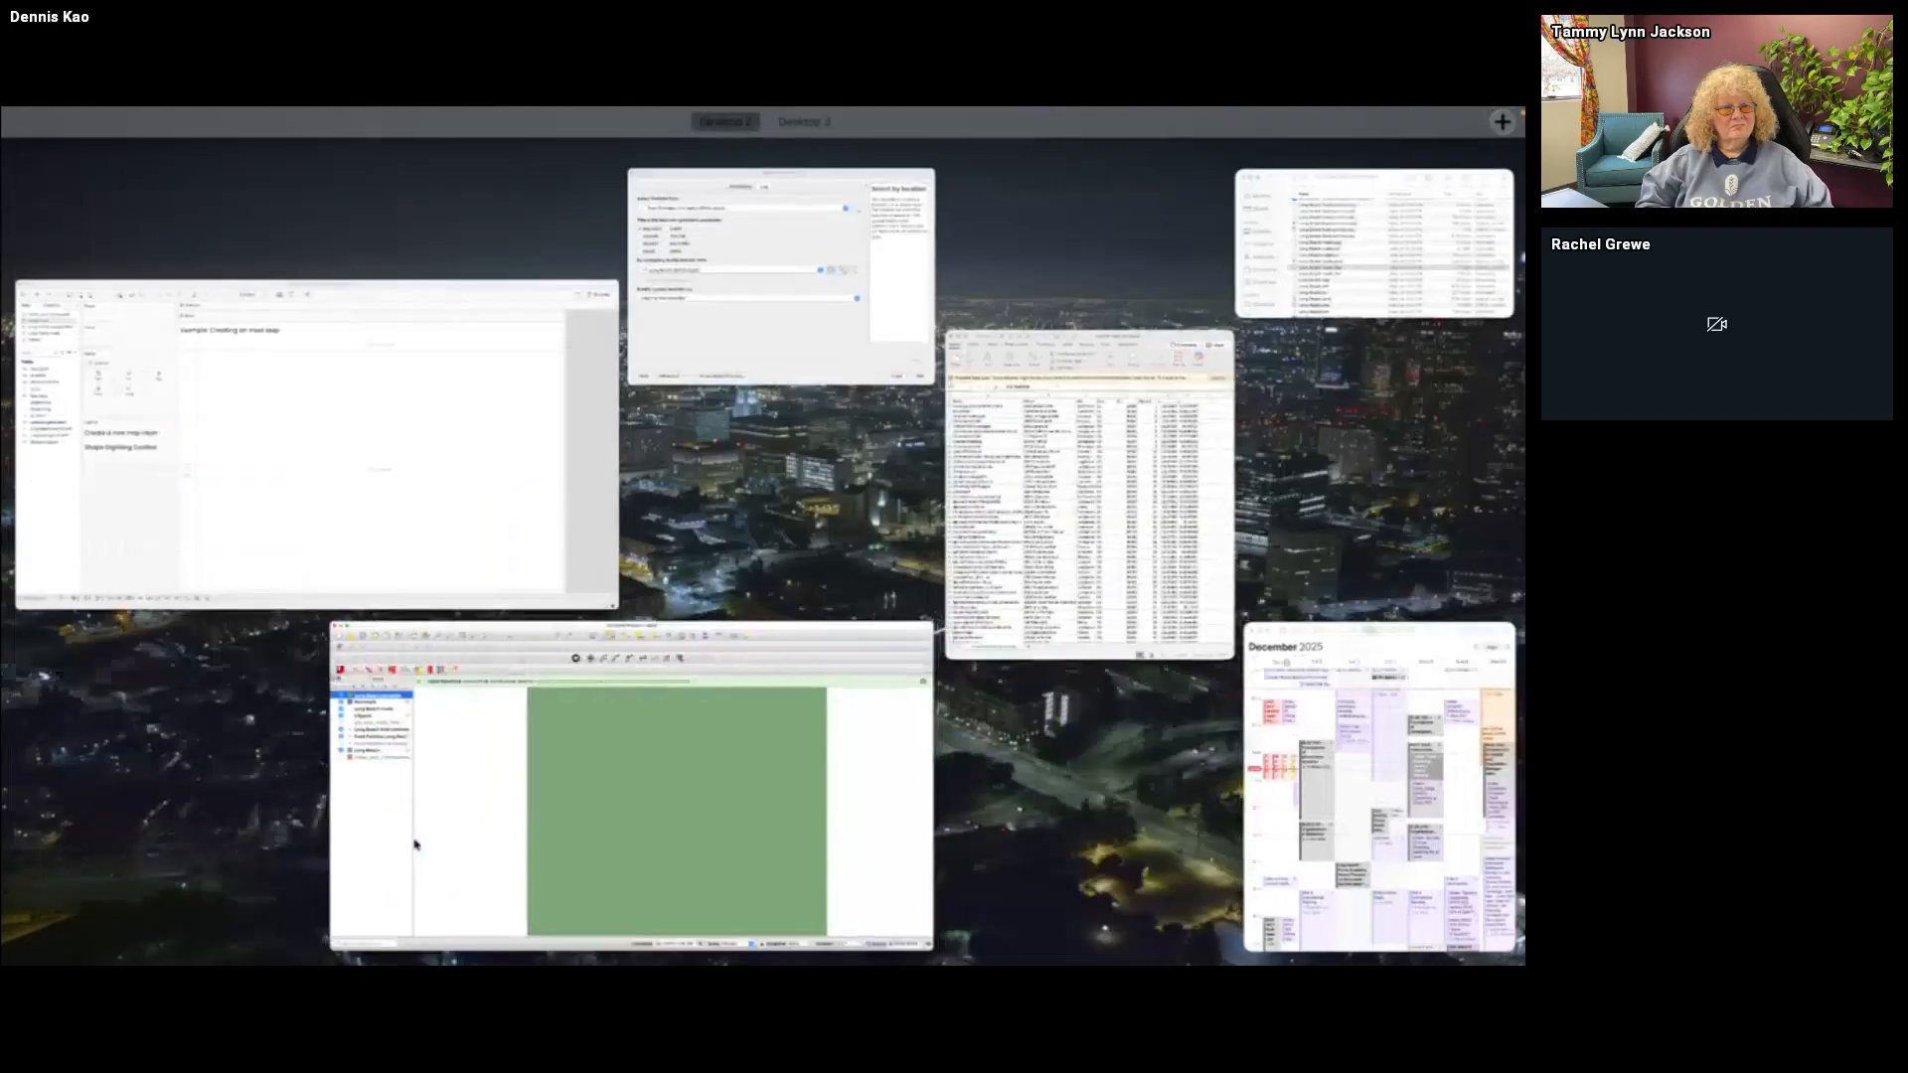
left_click(464, 548)
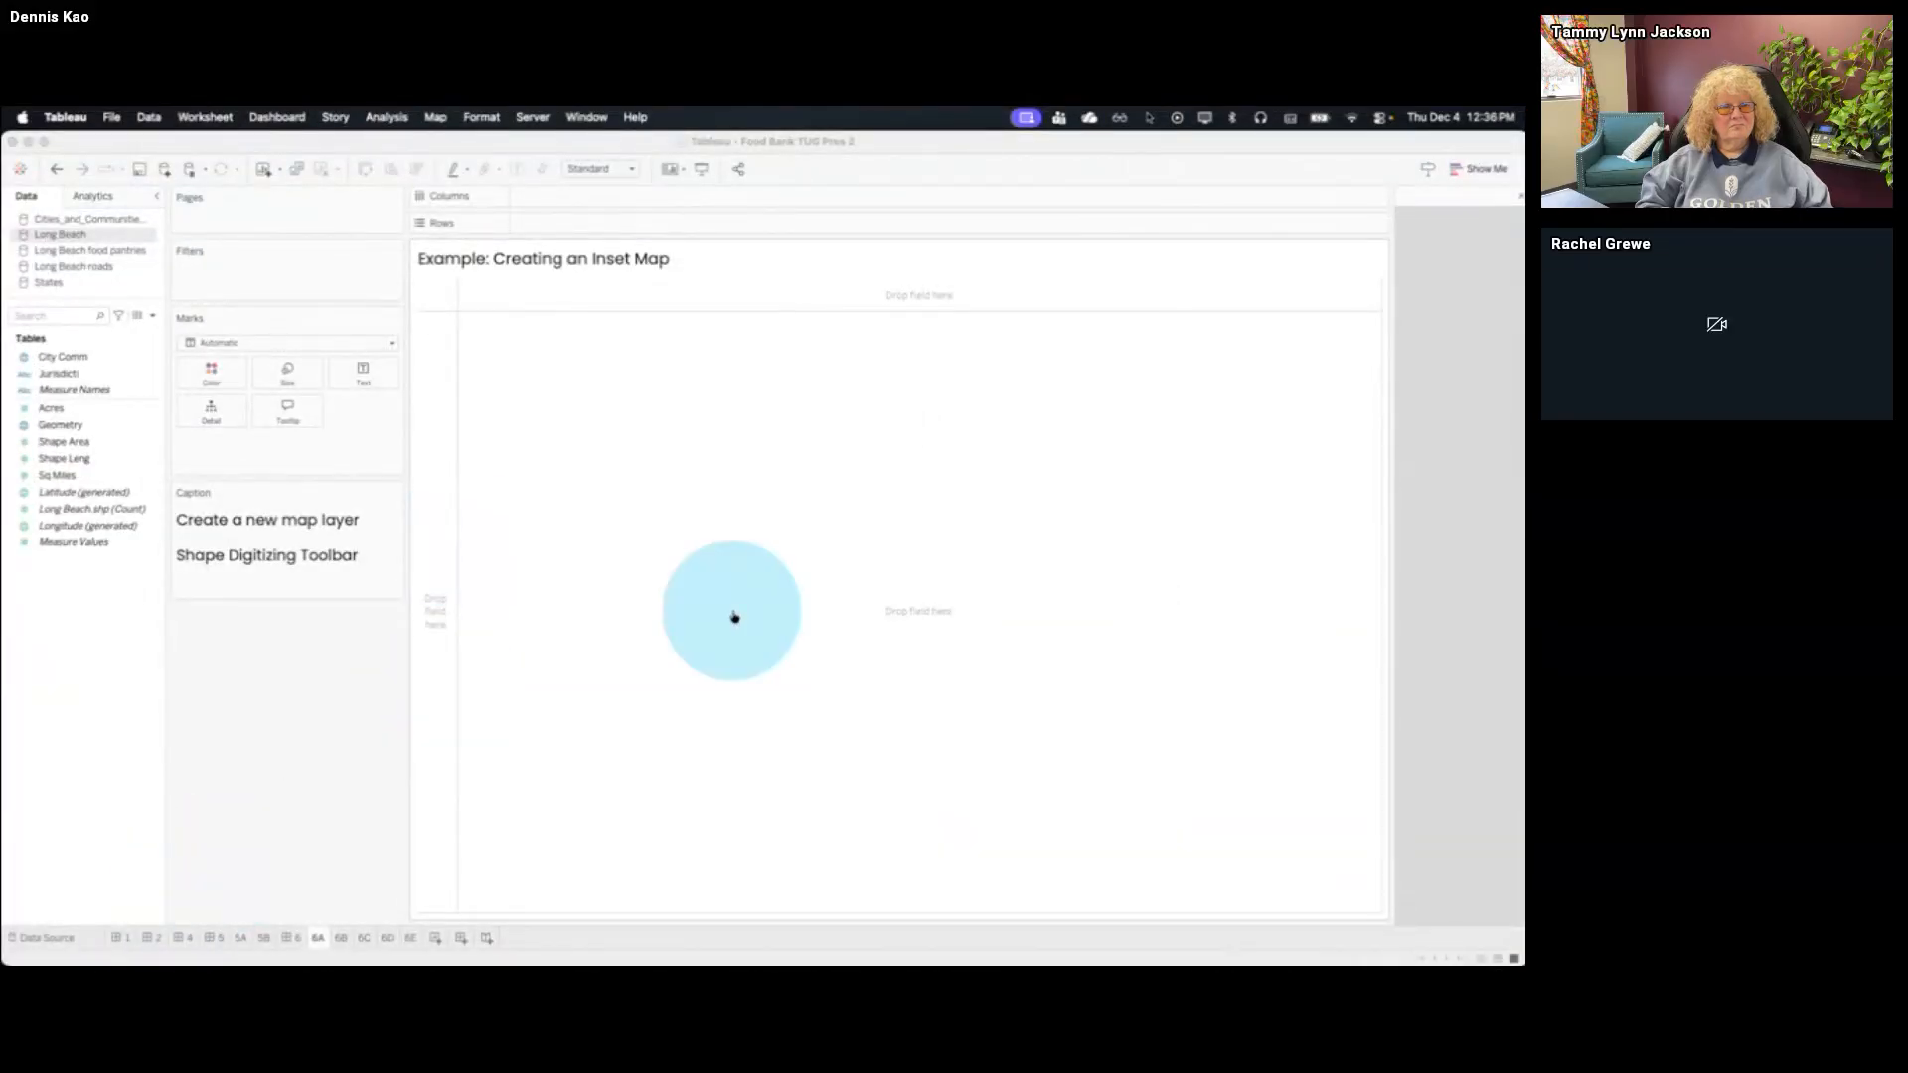
key("super+Tab")
scroll(964, 322, "down", 4)
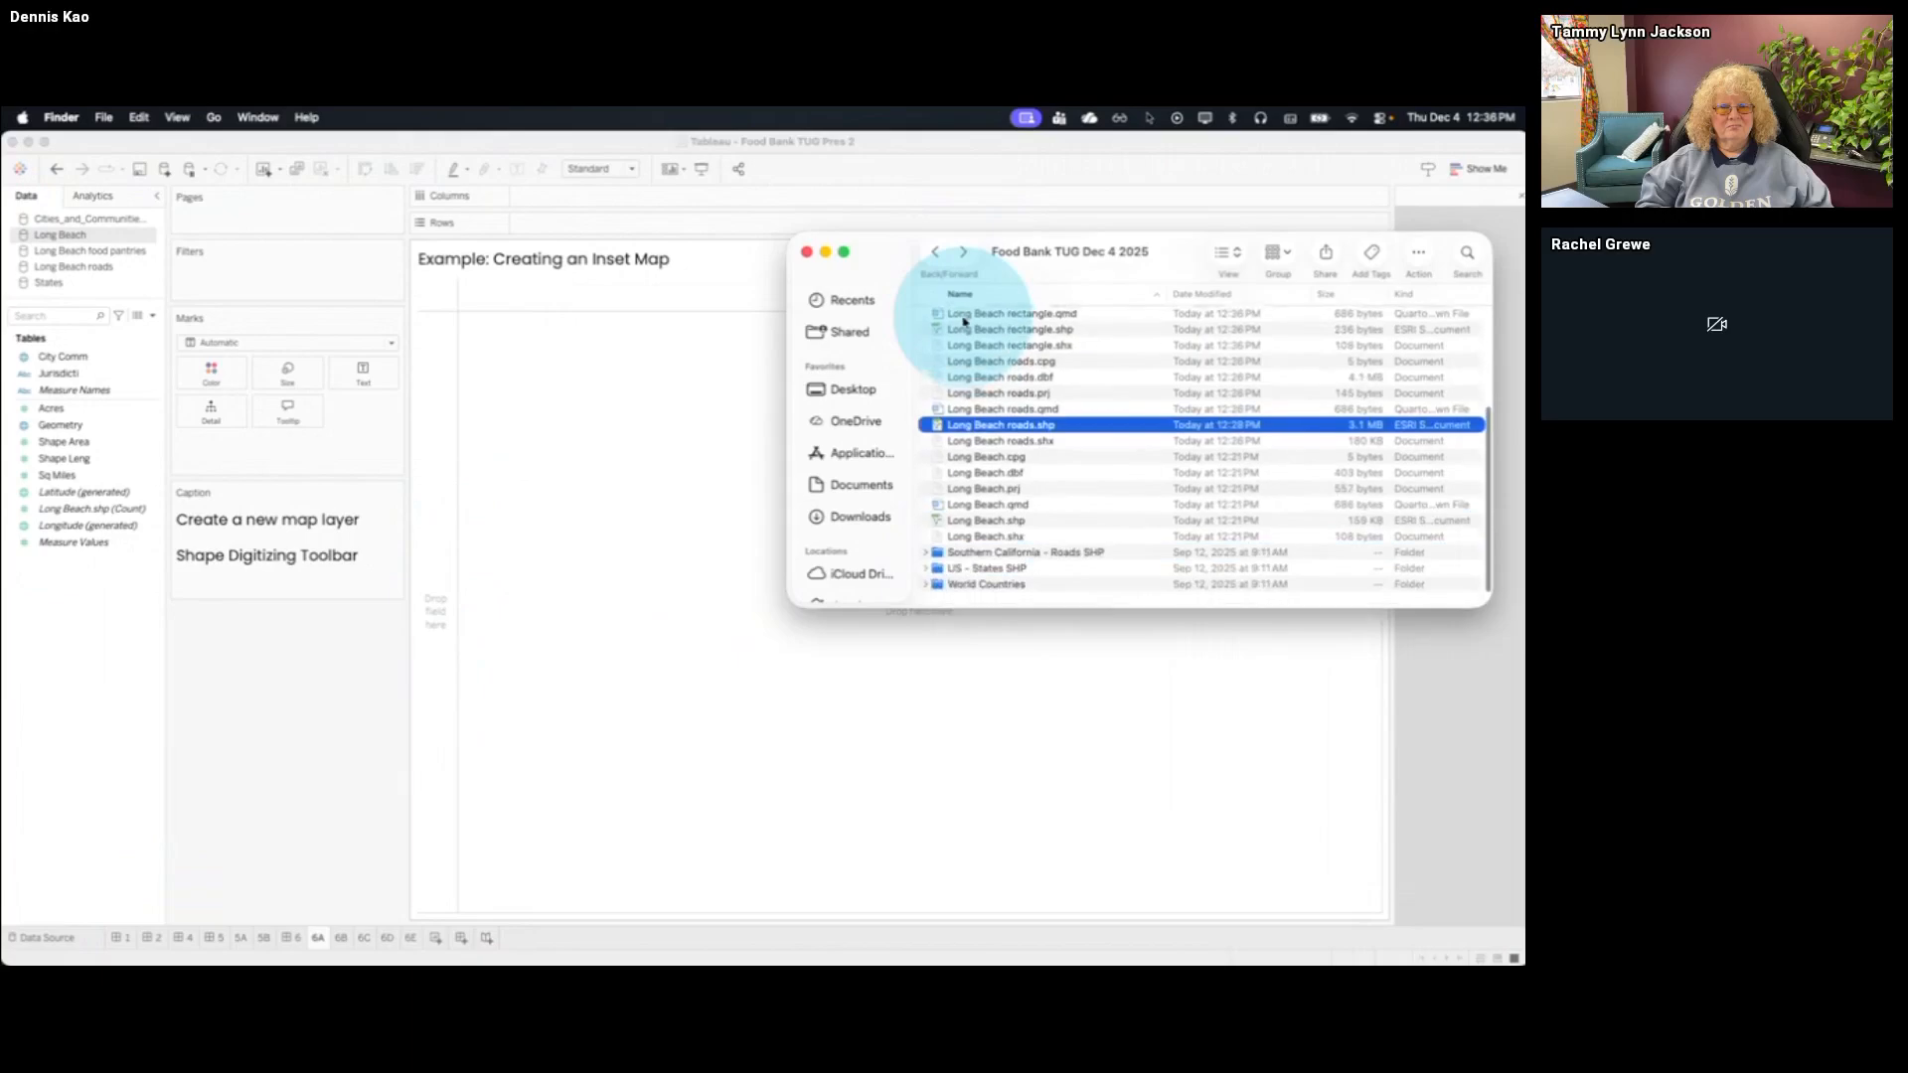
left_click(1023, 577)
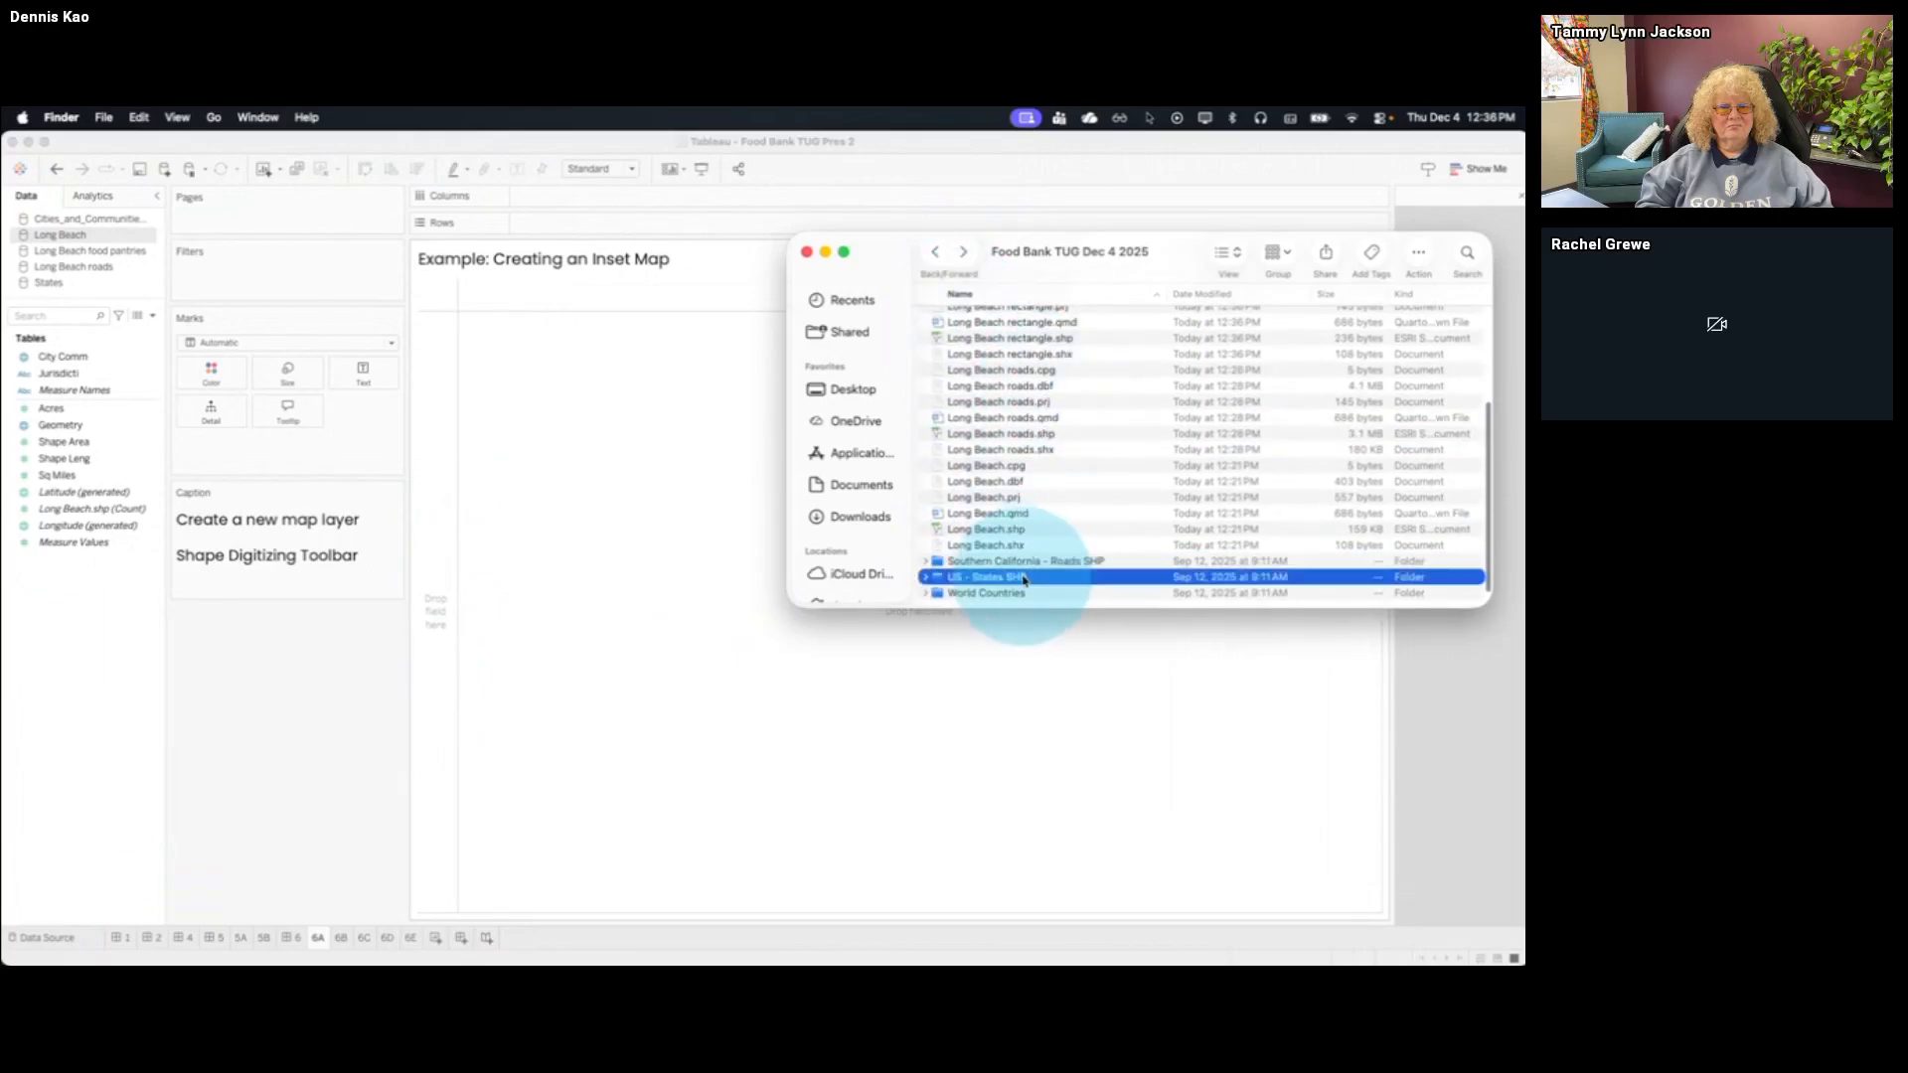
double_click(1024, 577)
left_click(1037, 387)
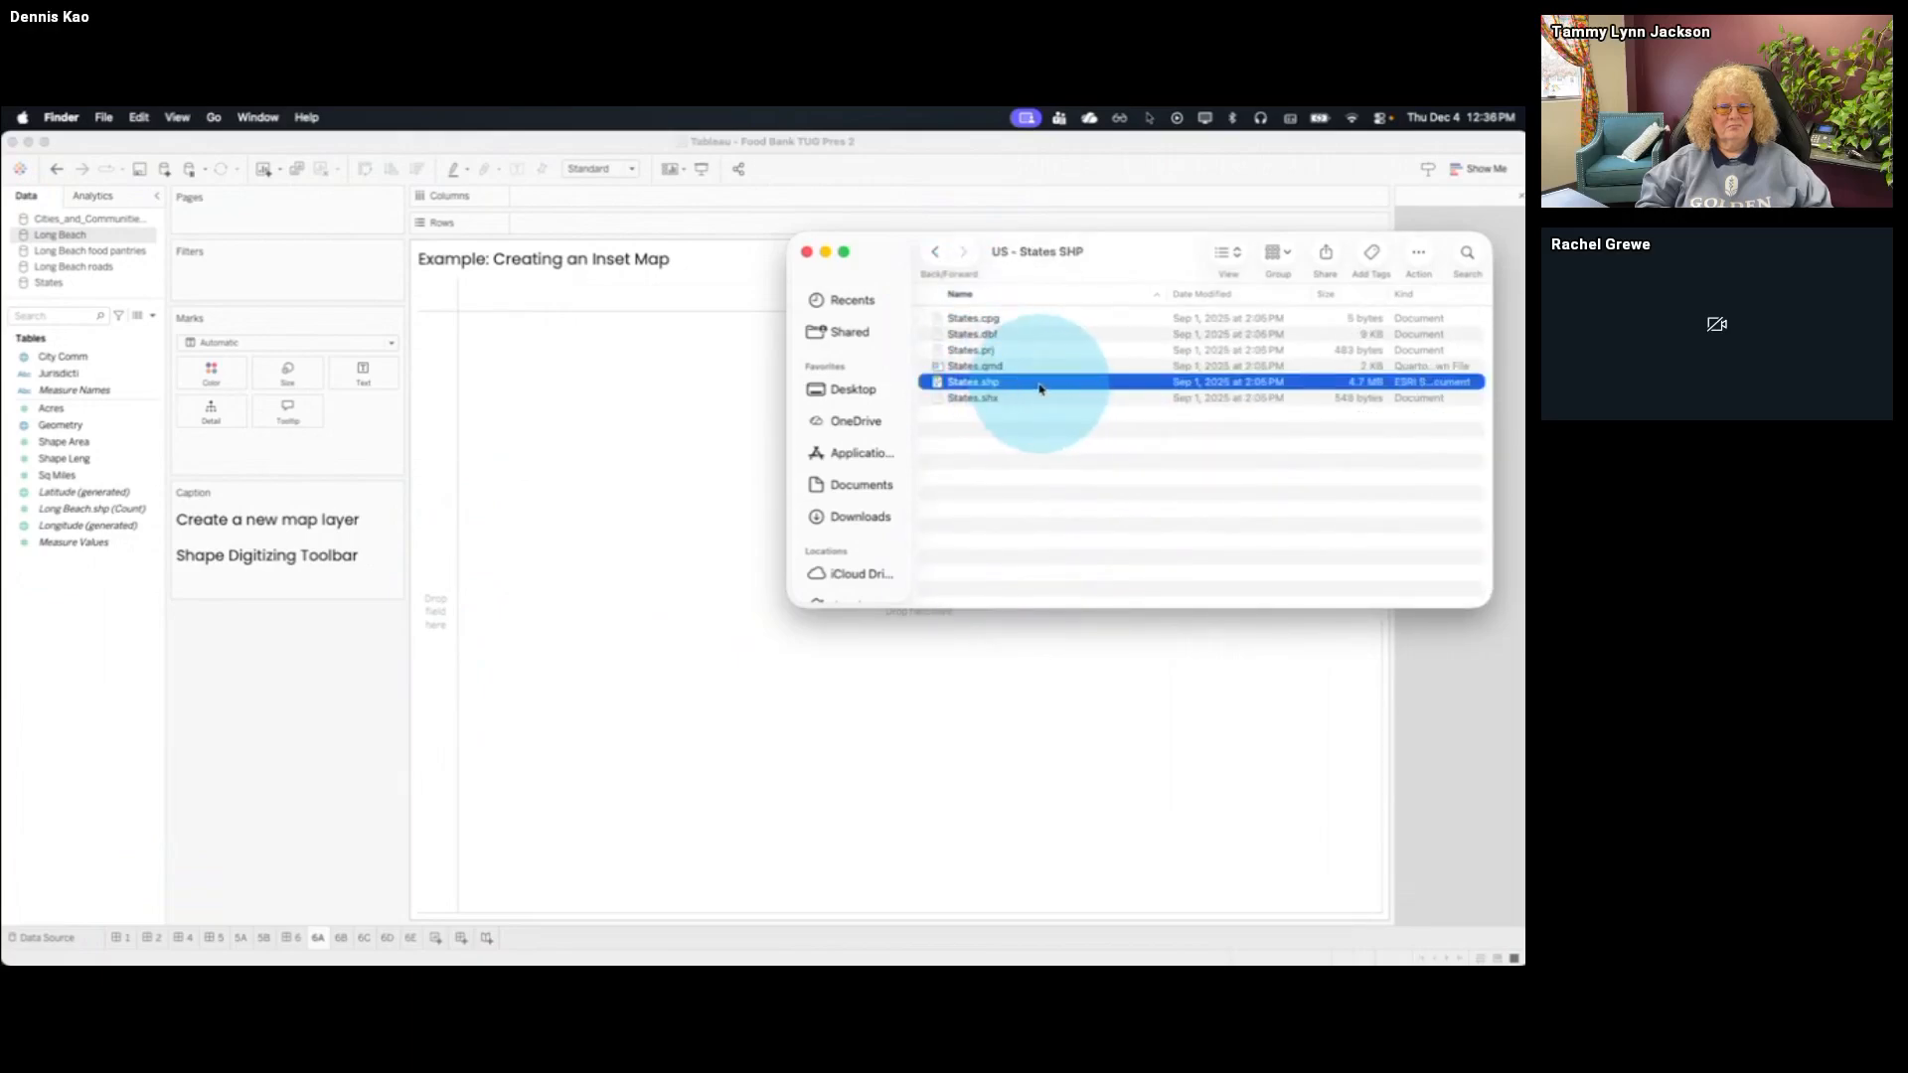
On the inset map sheet, plot the Geometry of the States data source and filter Name to California
left_click(248, 295)
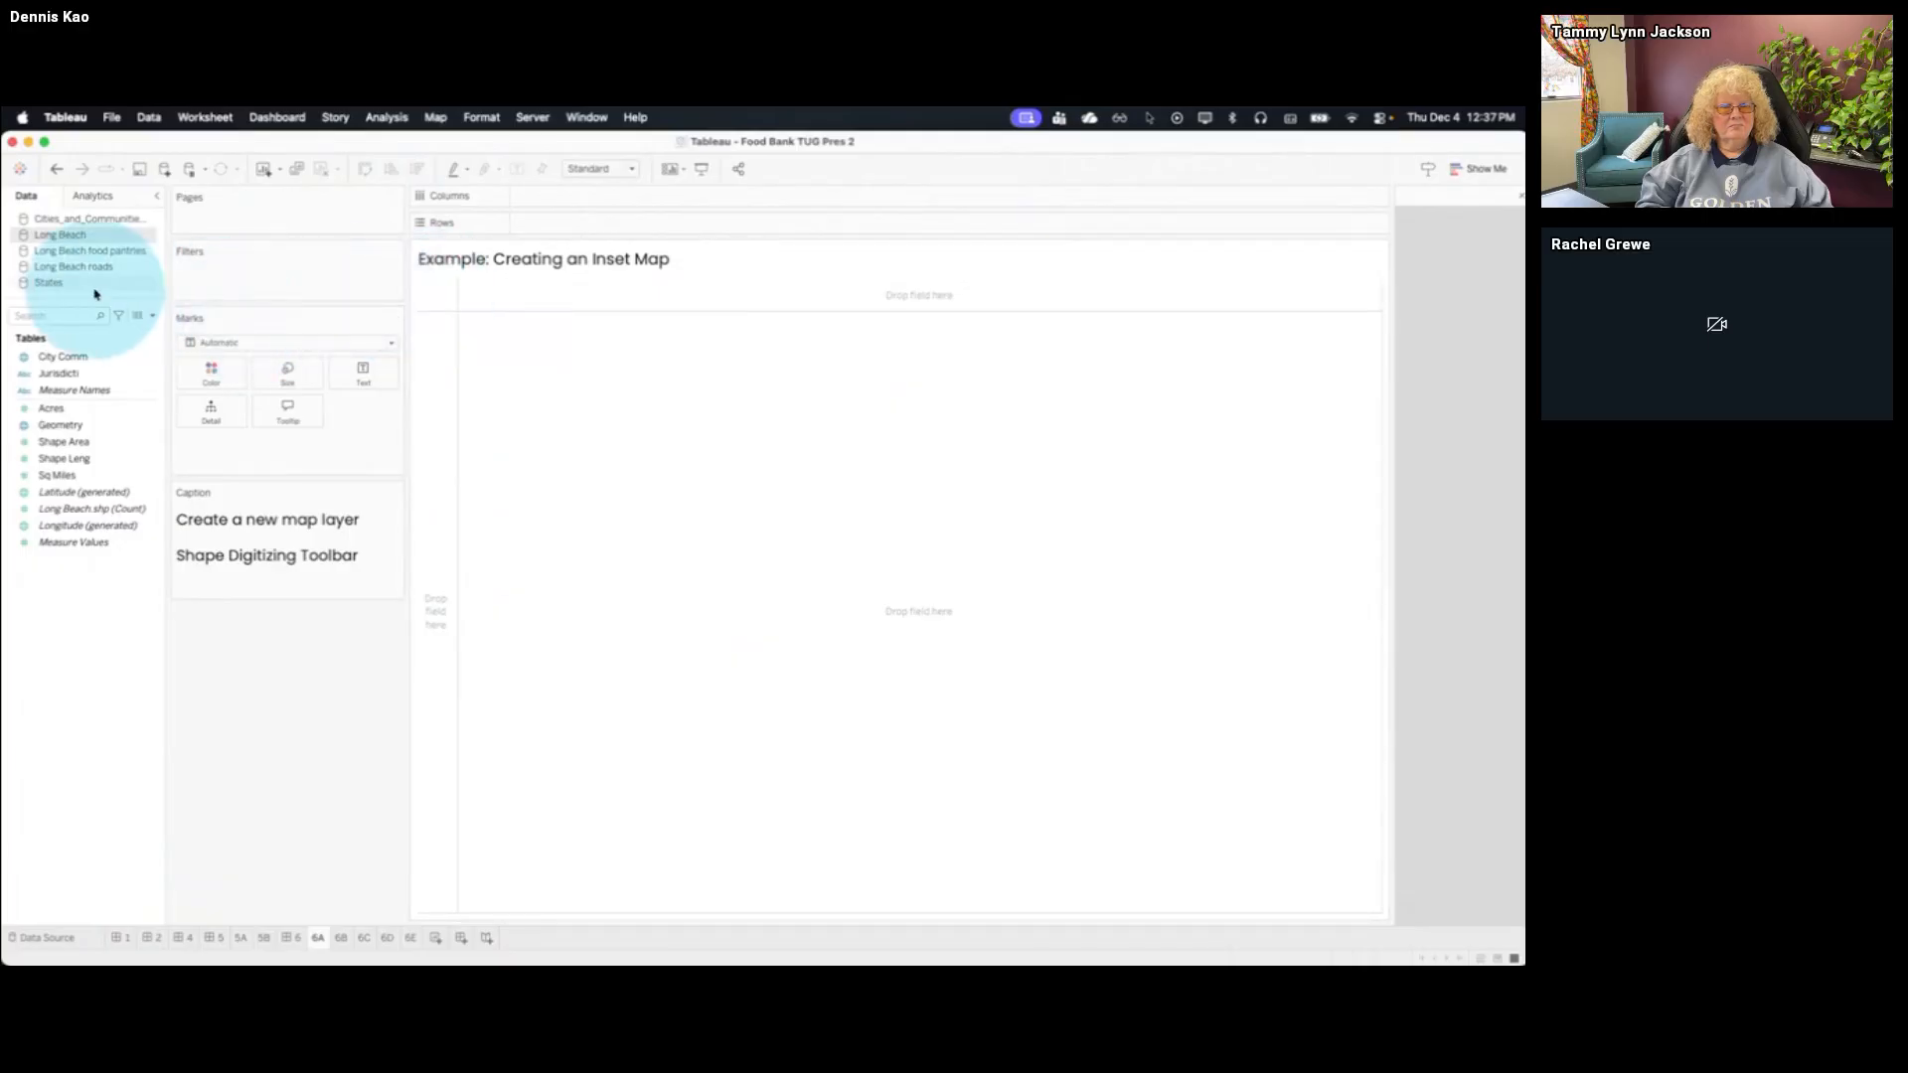
left_click(95, 288)
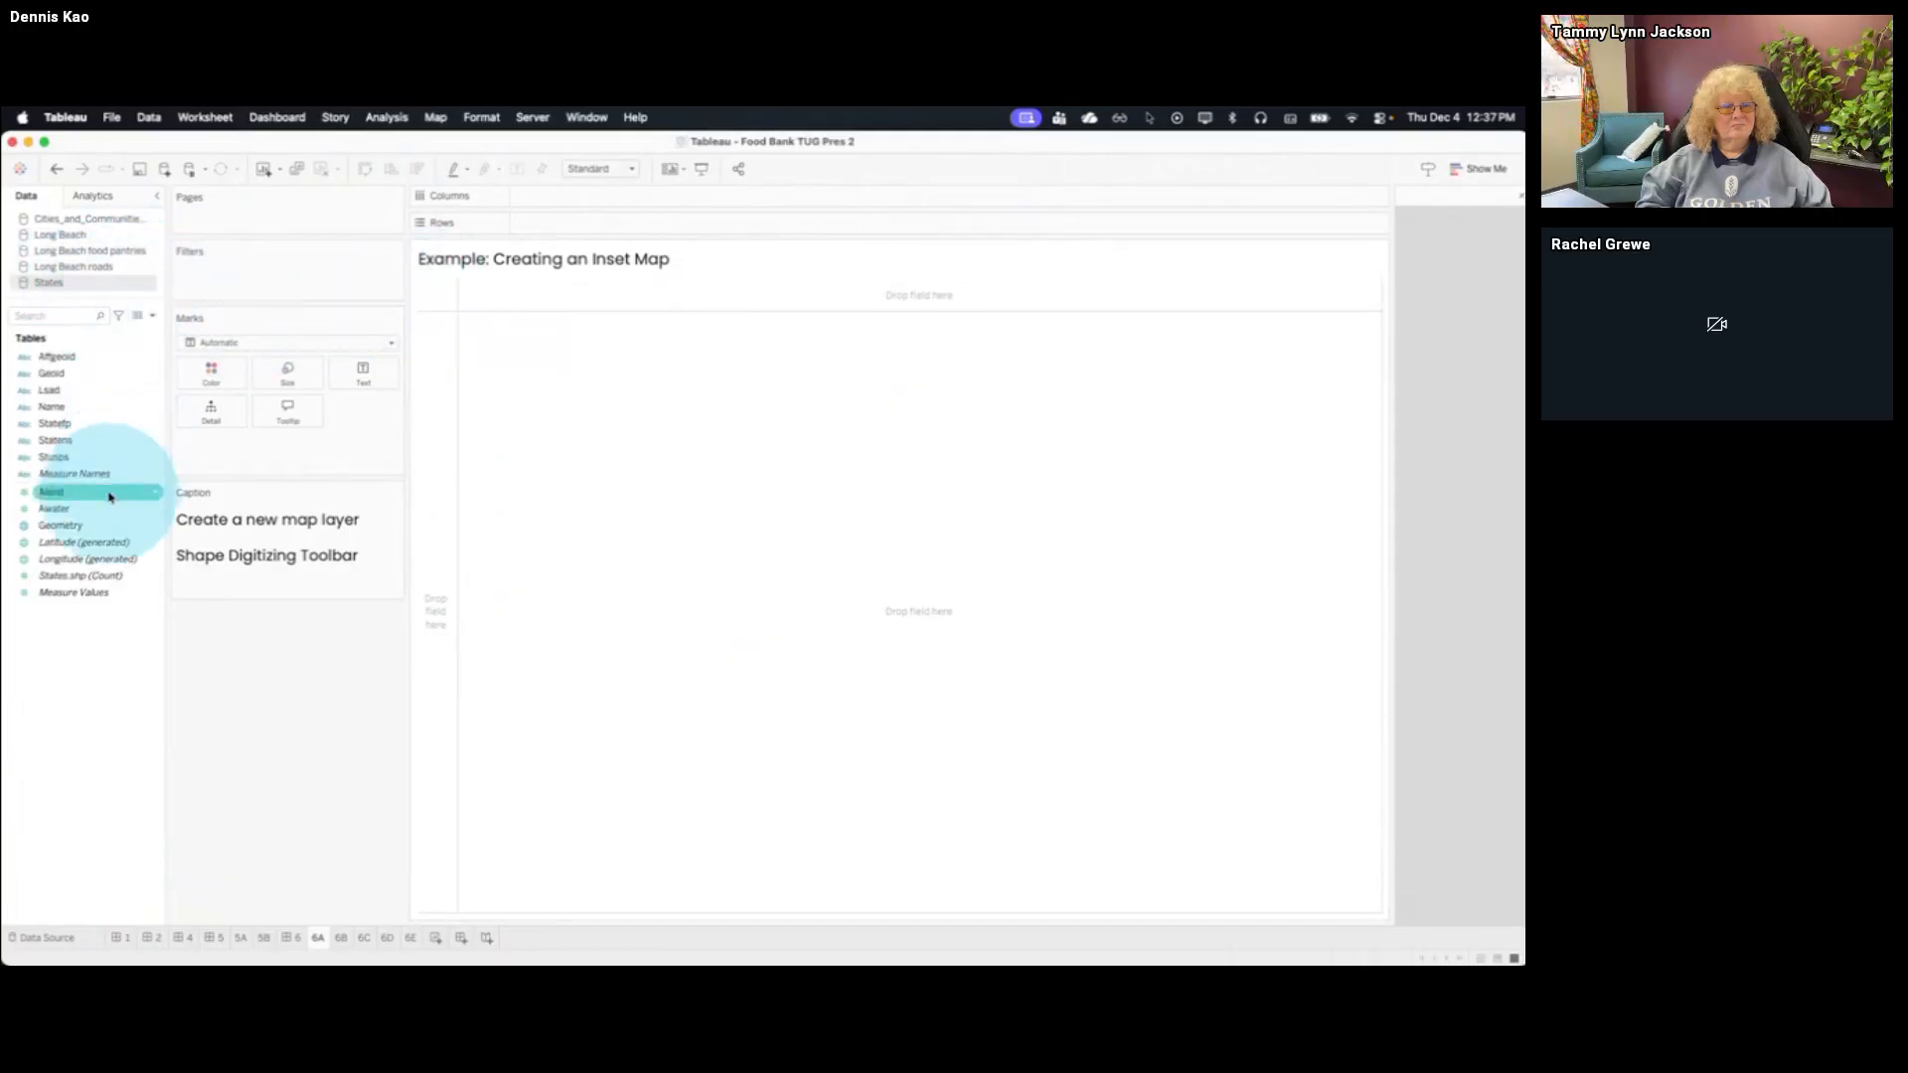
left_click_drag(105, 526, 357, 492)
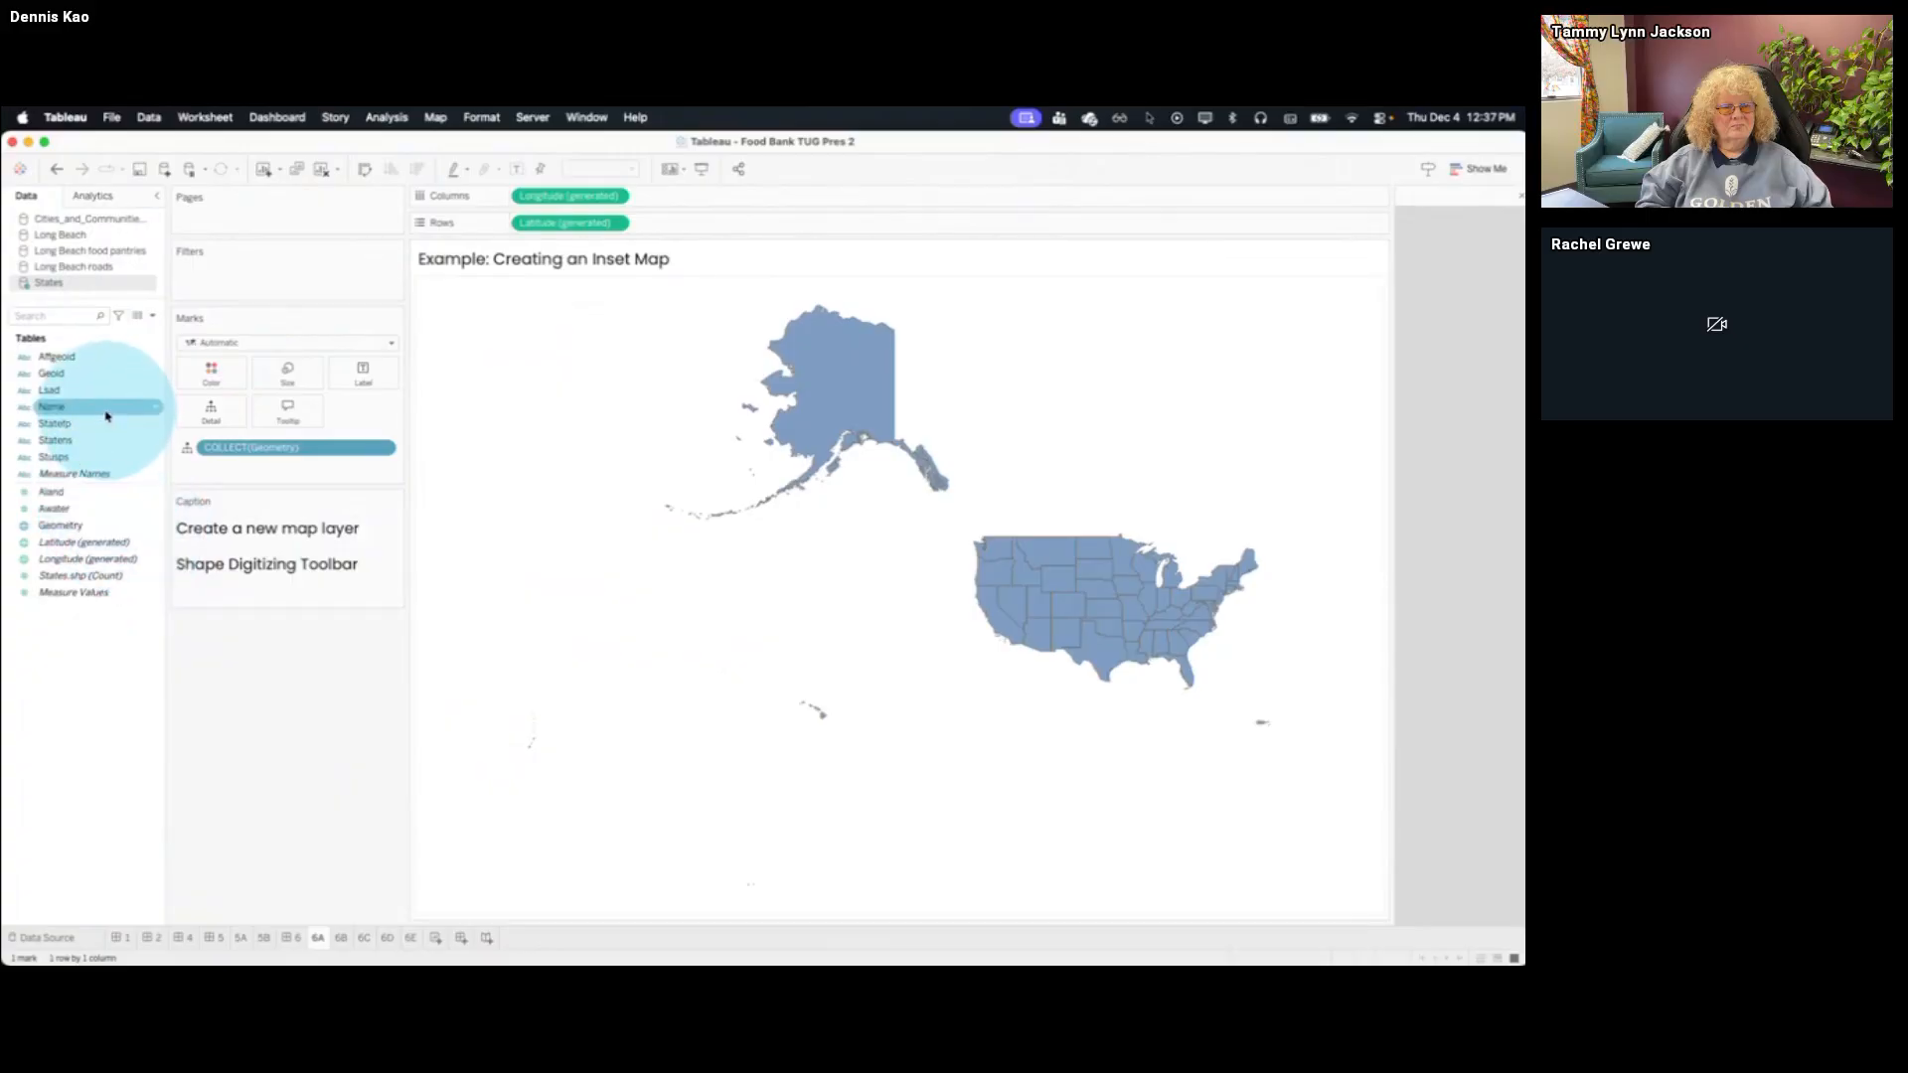
left_click_drag(105, 409, 370, 296)
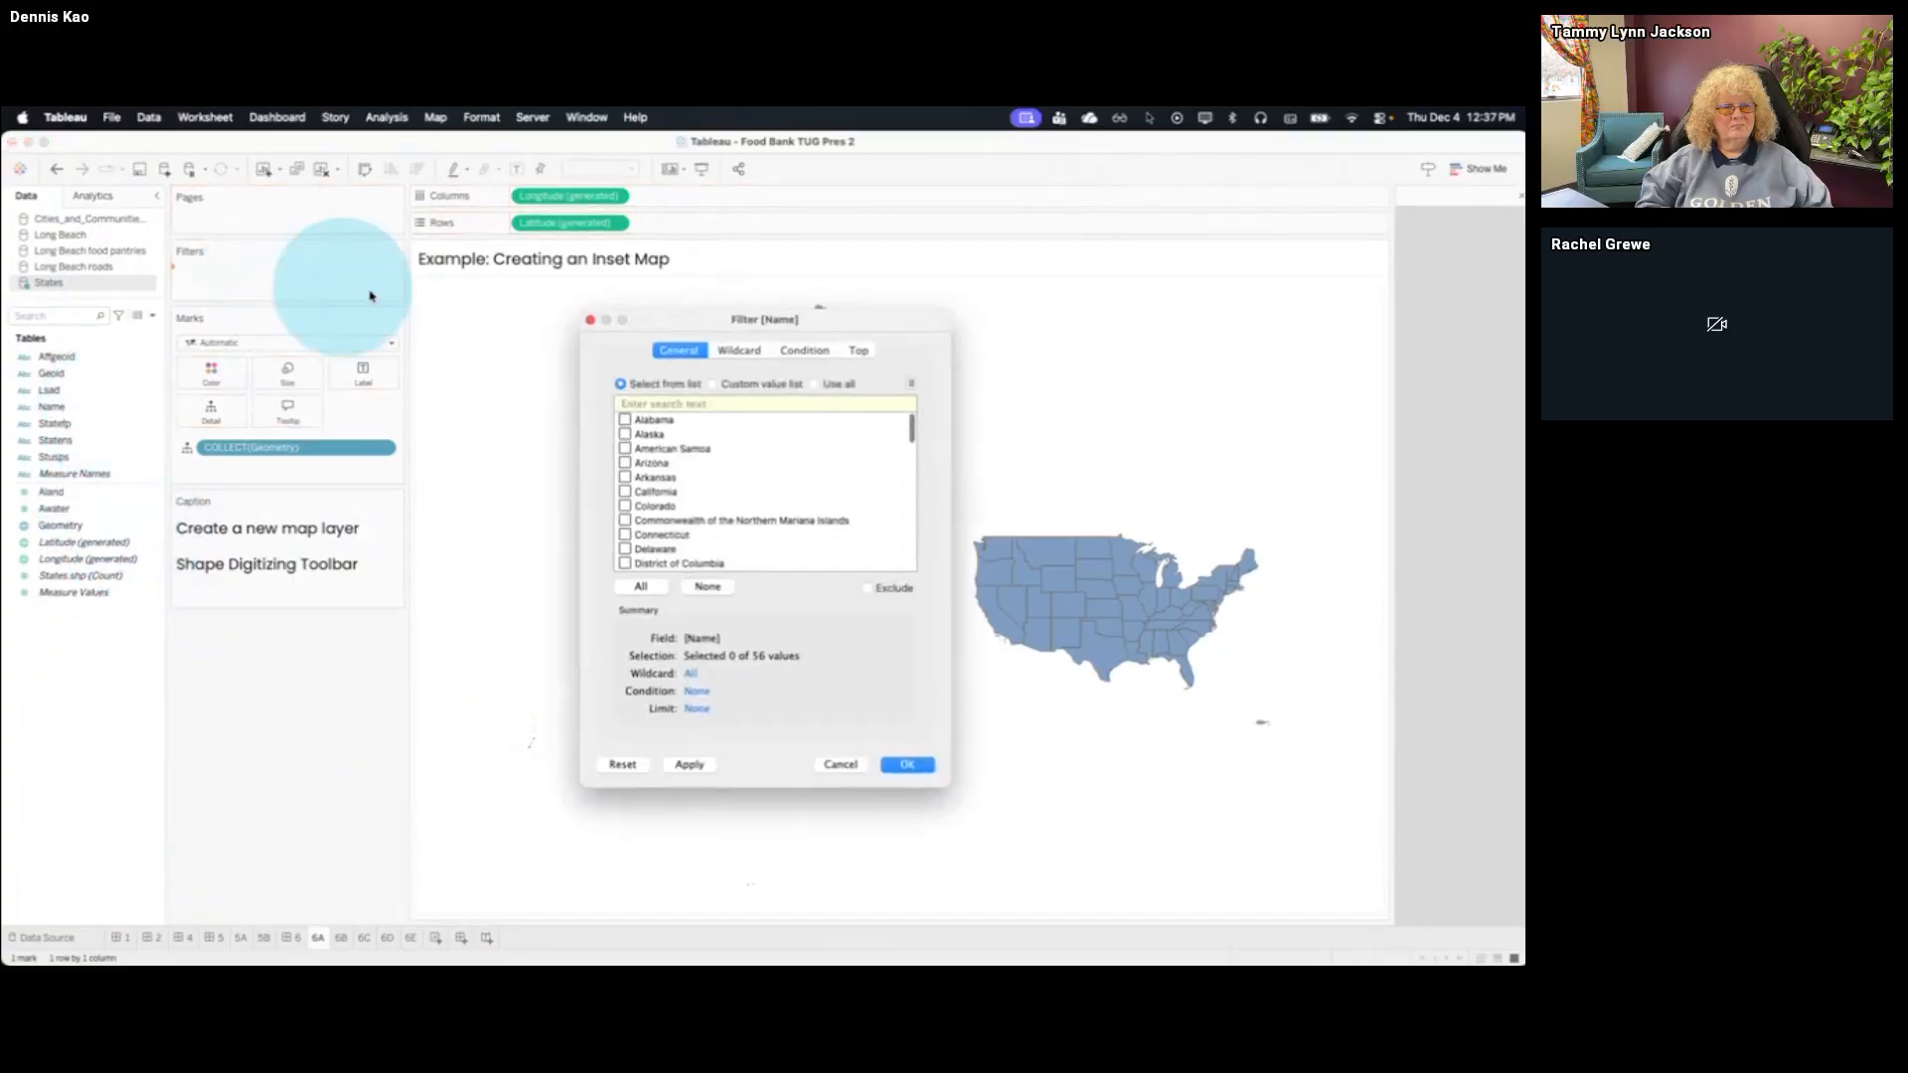
left_click(625, 491)
left_click(916, 766)
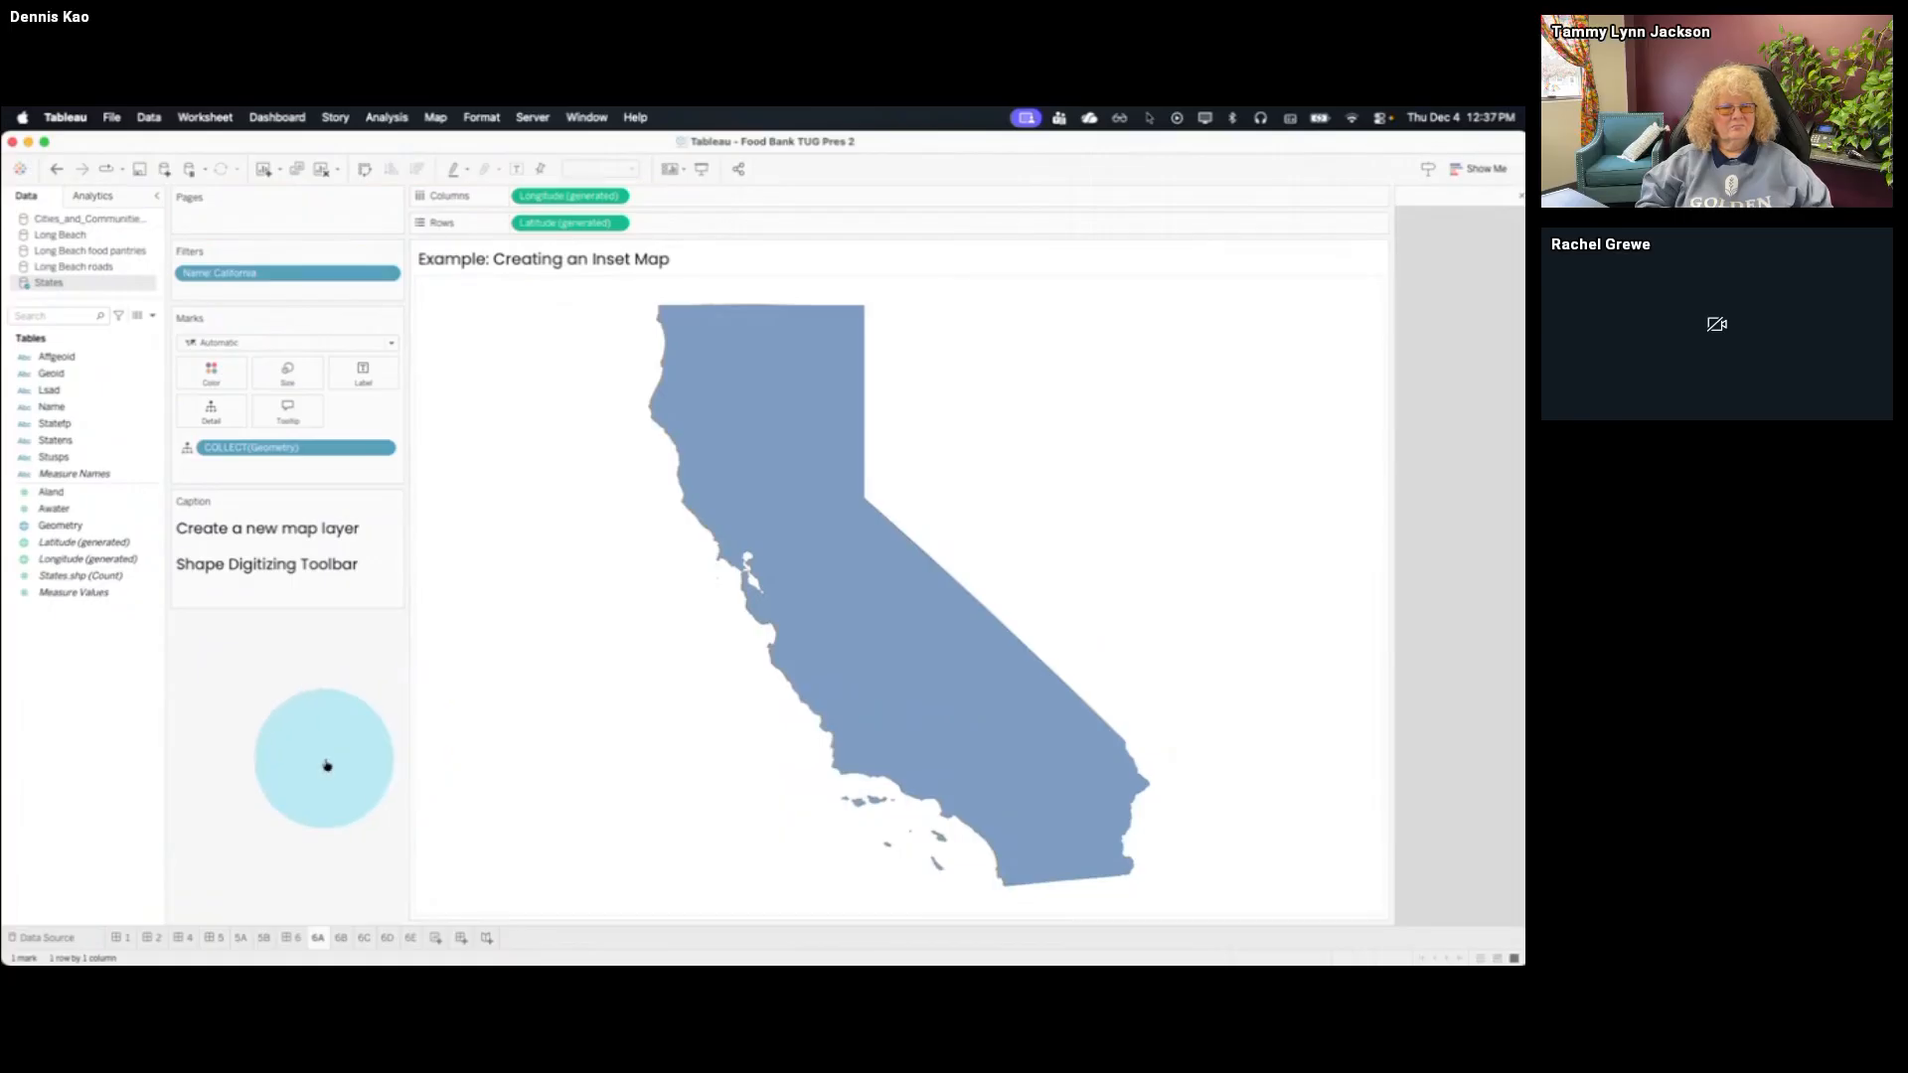
Add Long Beach rectangle.shp from the Food Bank TUG Dec 4 2025 folder as a data source and return to sheet 6A
key("super+Tab")
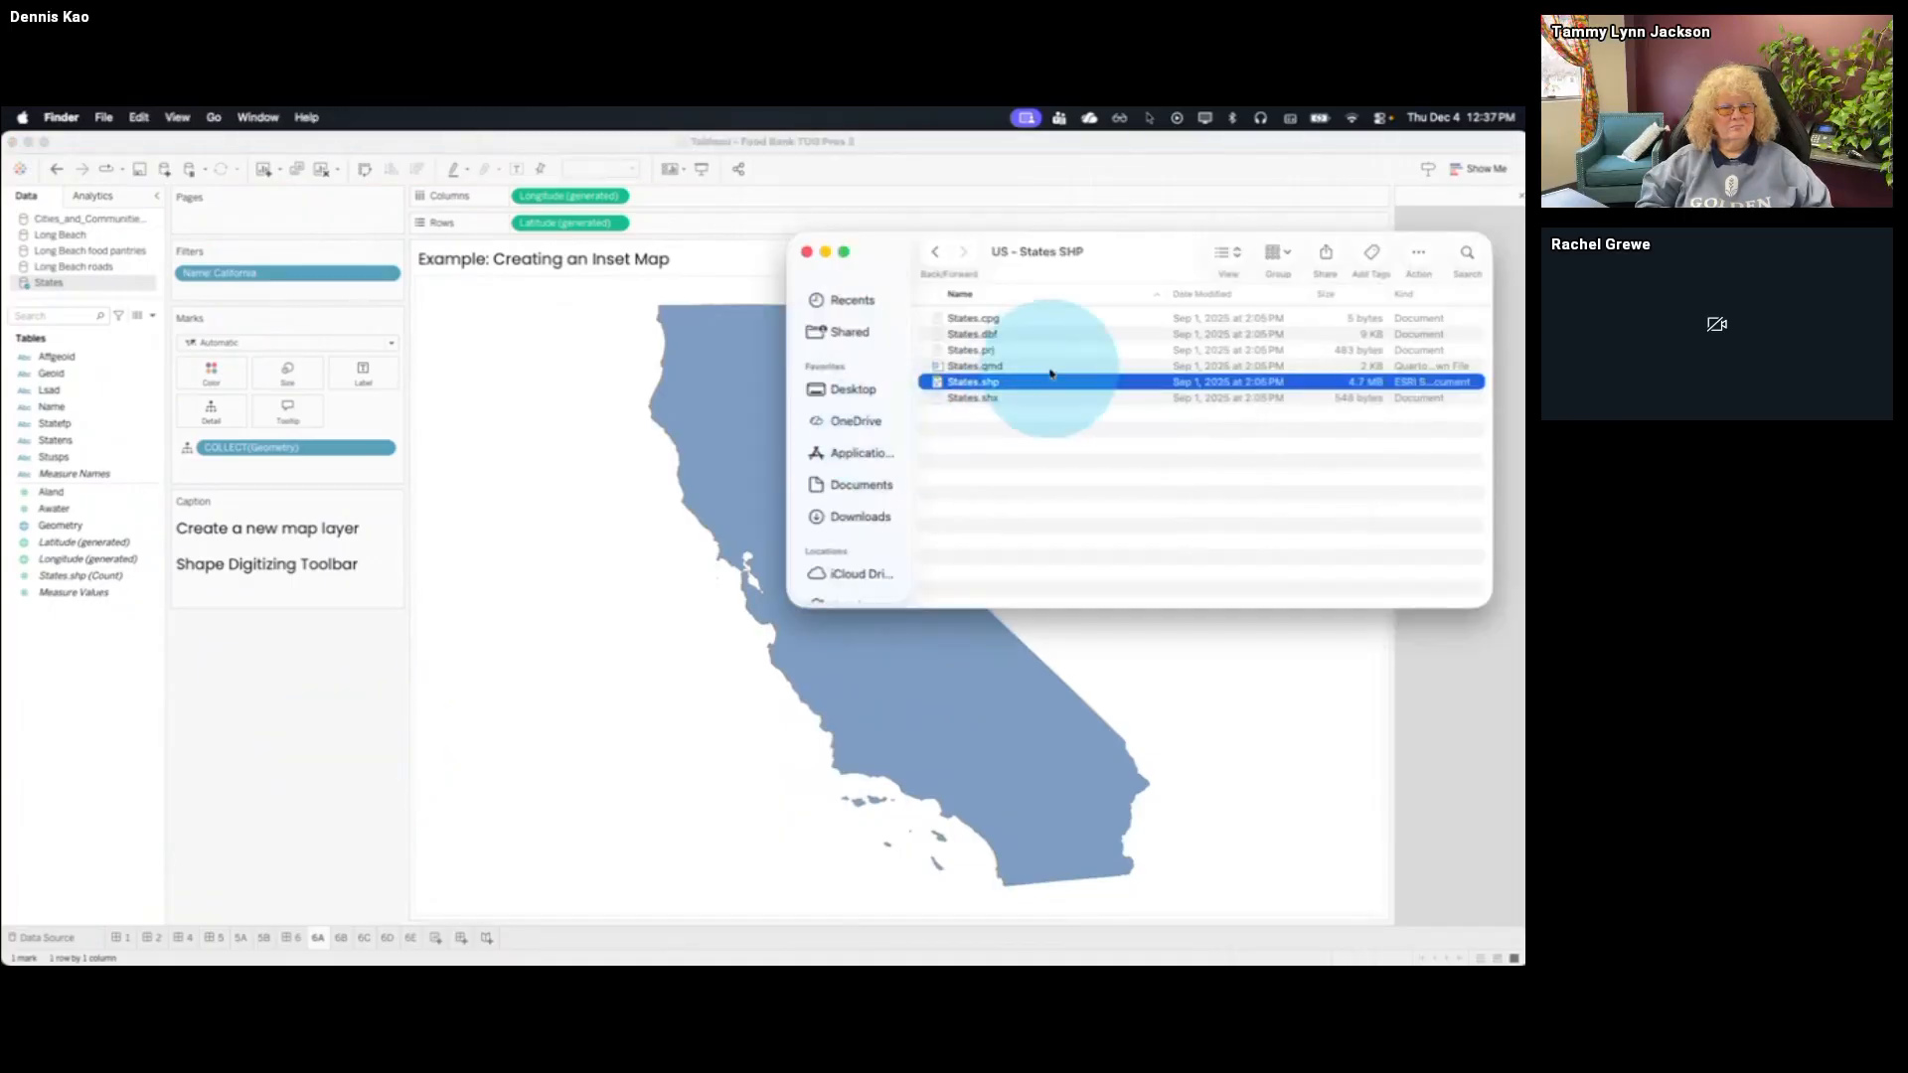
left_click(938, 258)
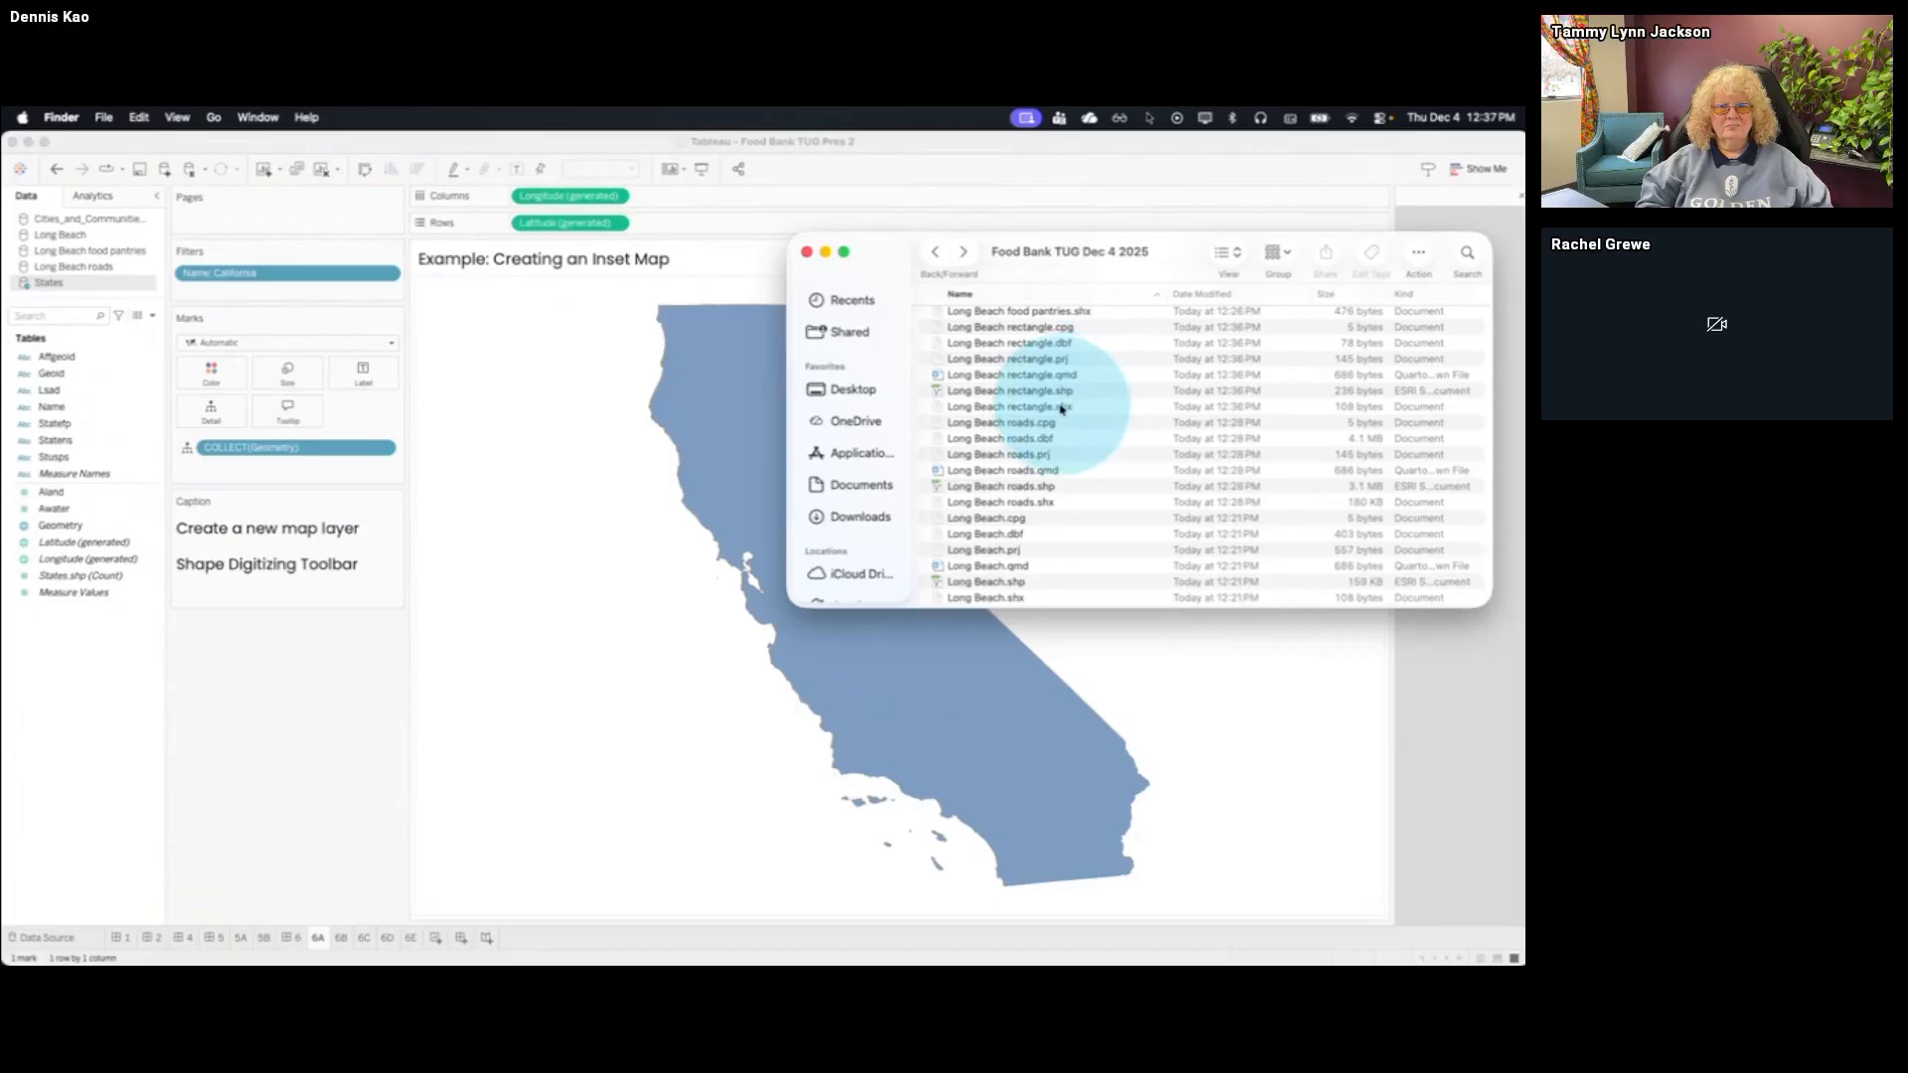
left_click_drag(1073, 390, 700, 537)
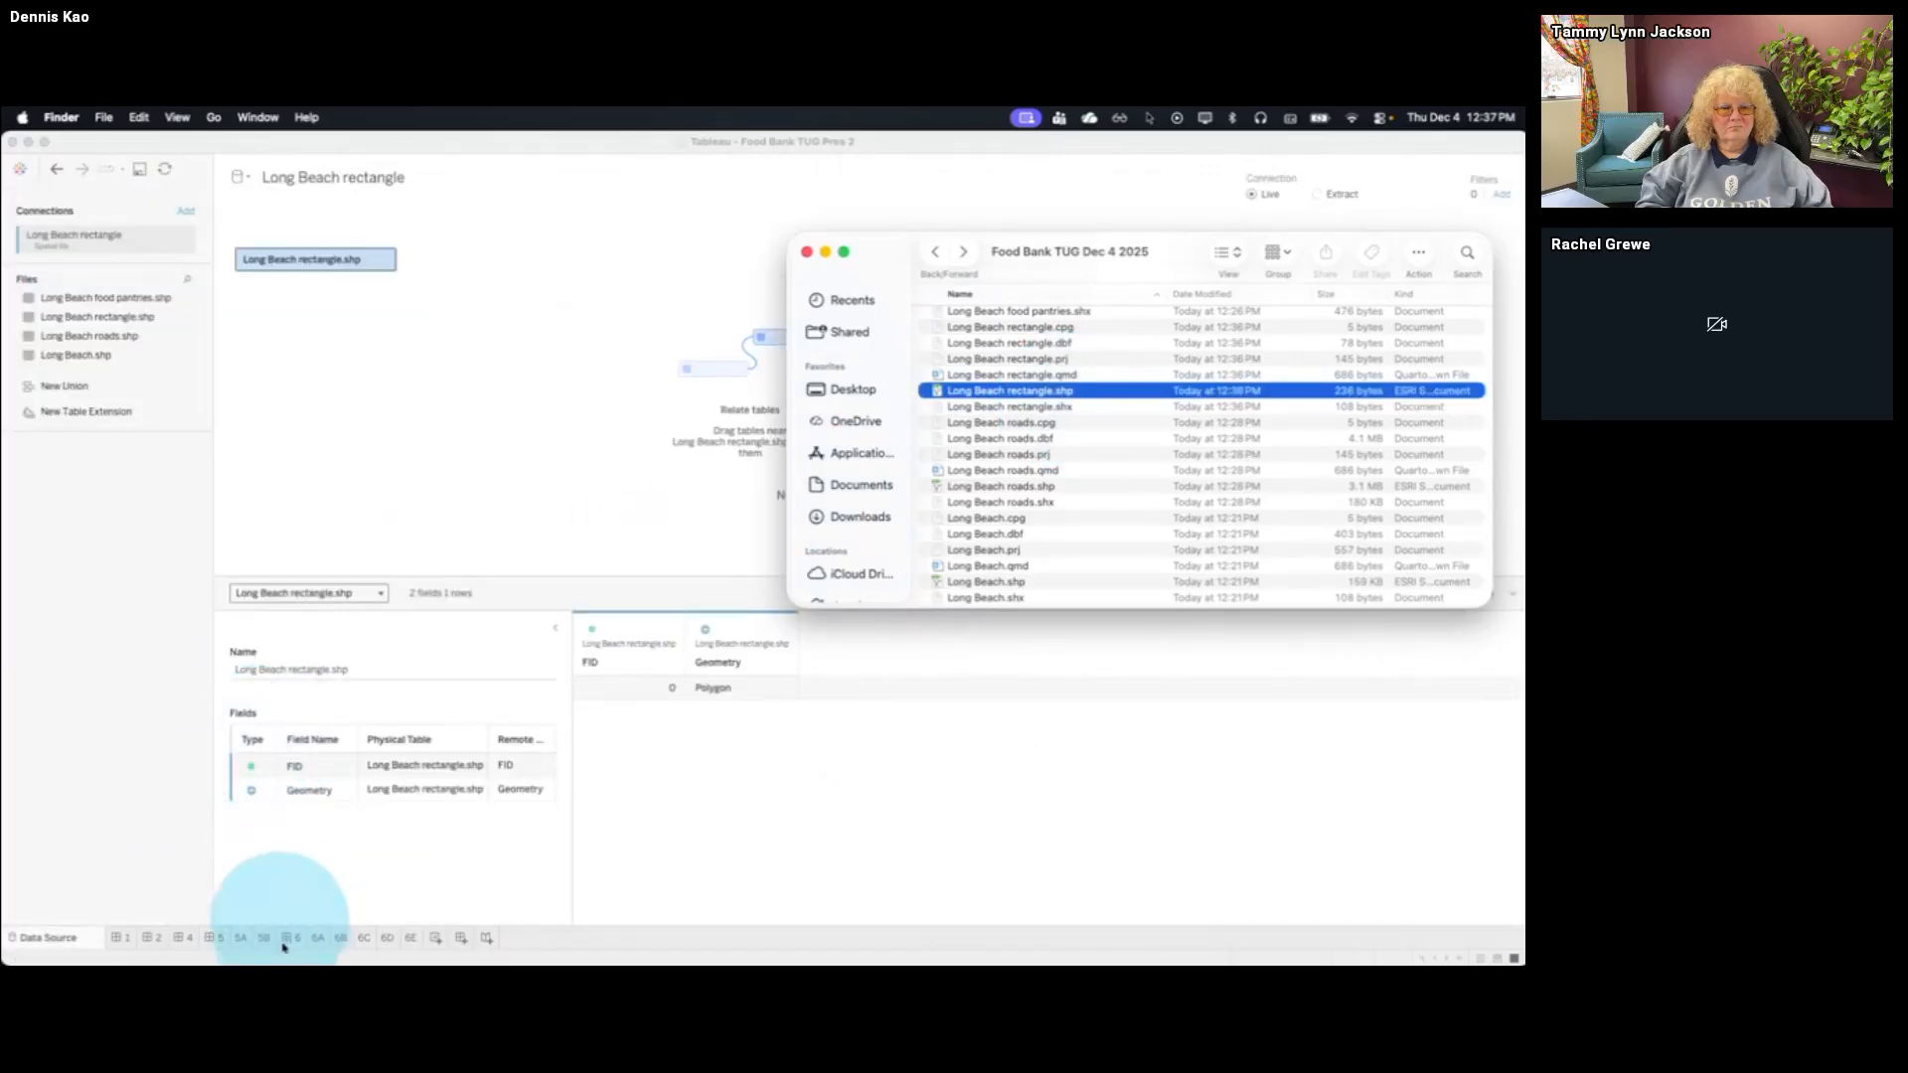
left_click(318, 937)
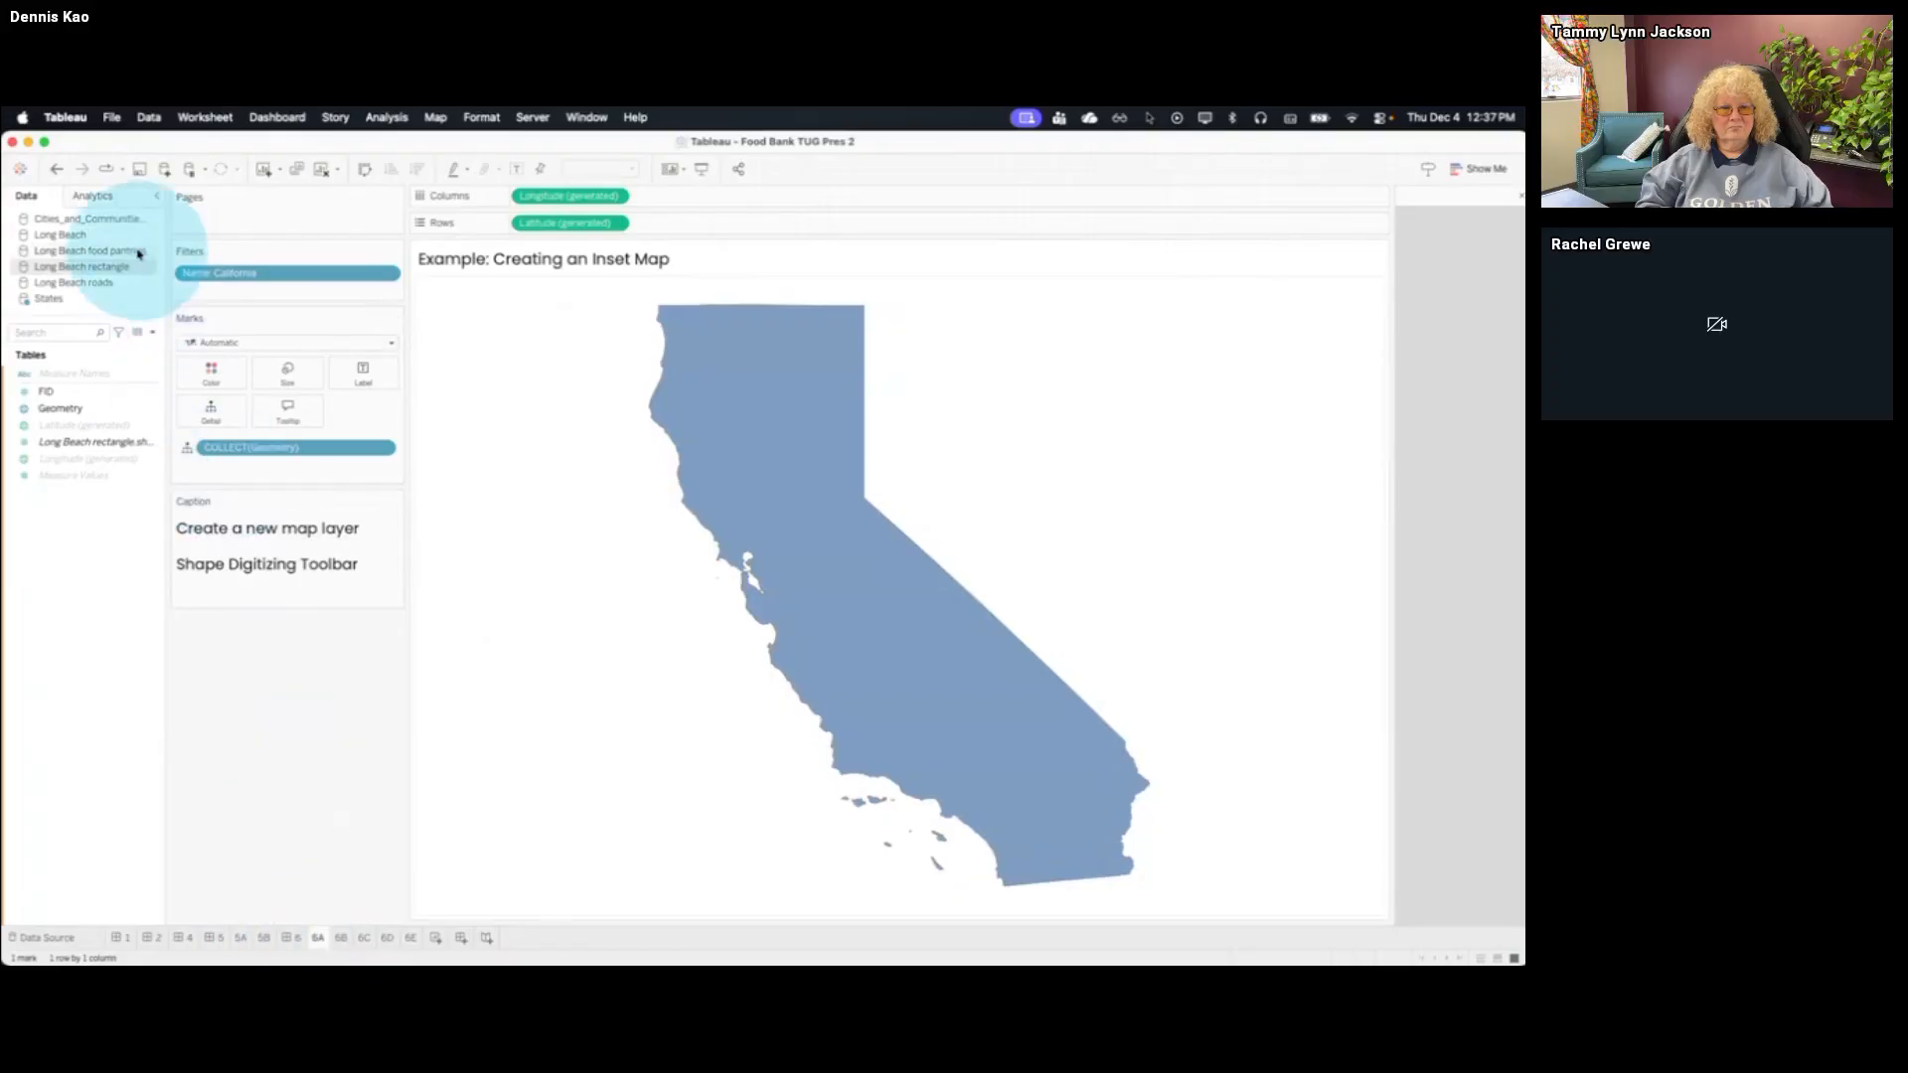
Add the Long Beach rectangle's Geometry as a marks layer over California and focus the map on Southern California
left_click(80, 410)
left_click_drag(79, 409, 557, 307)
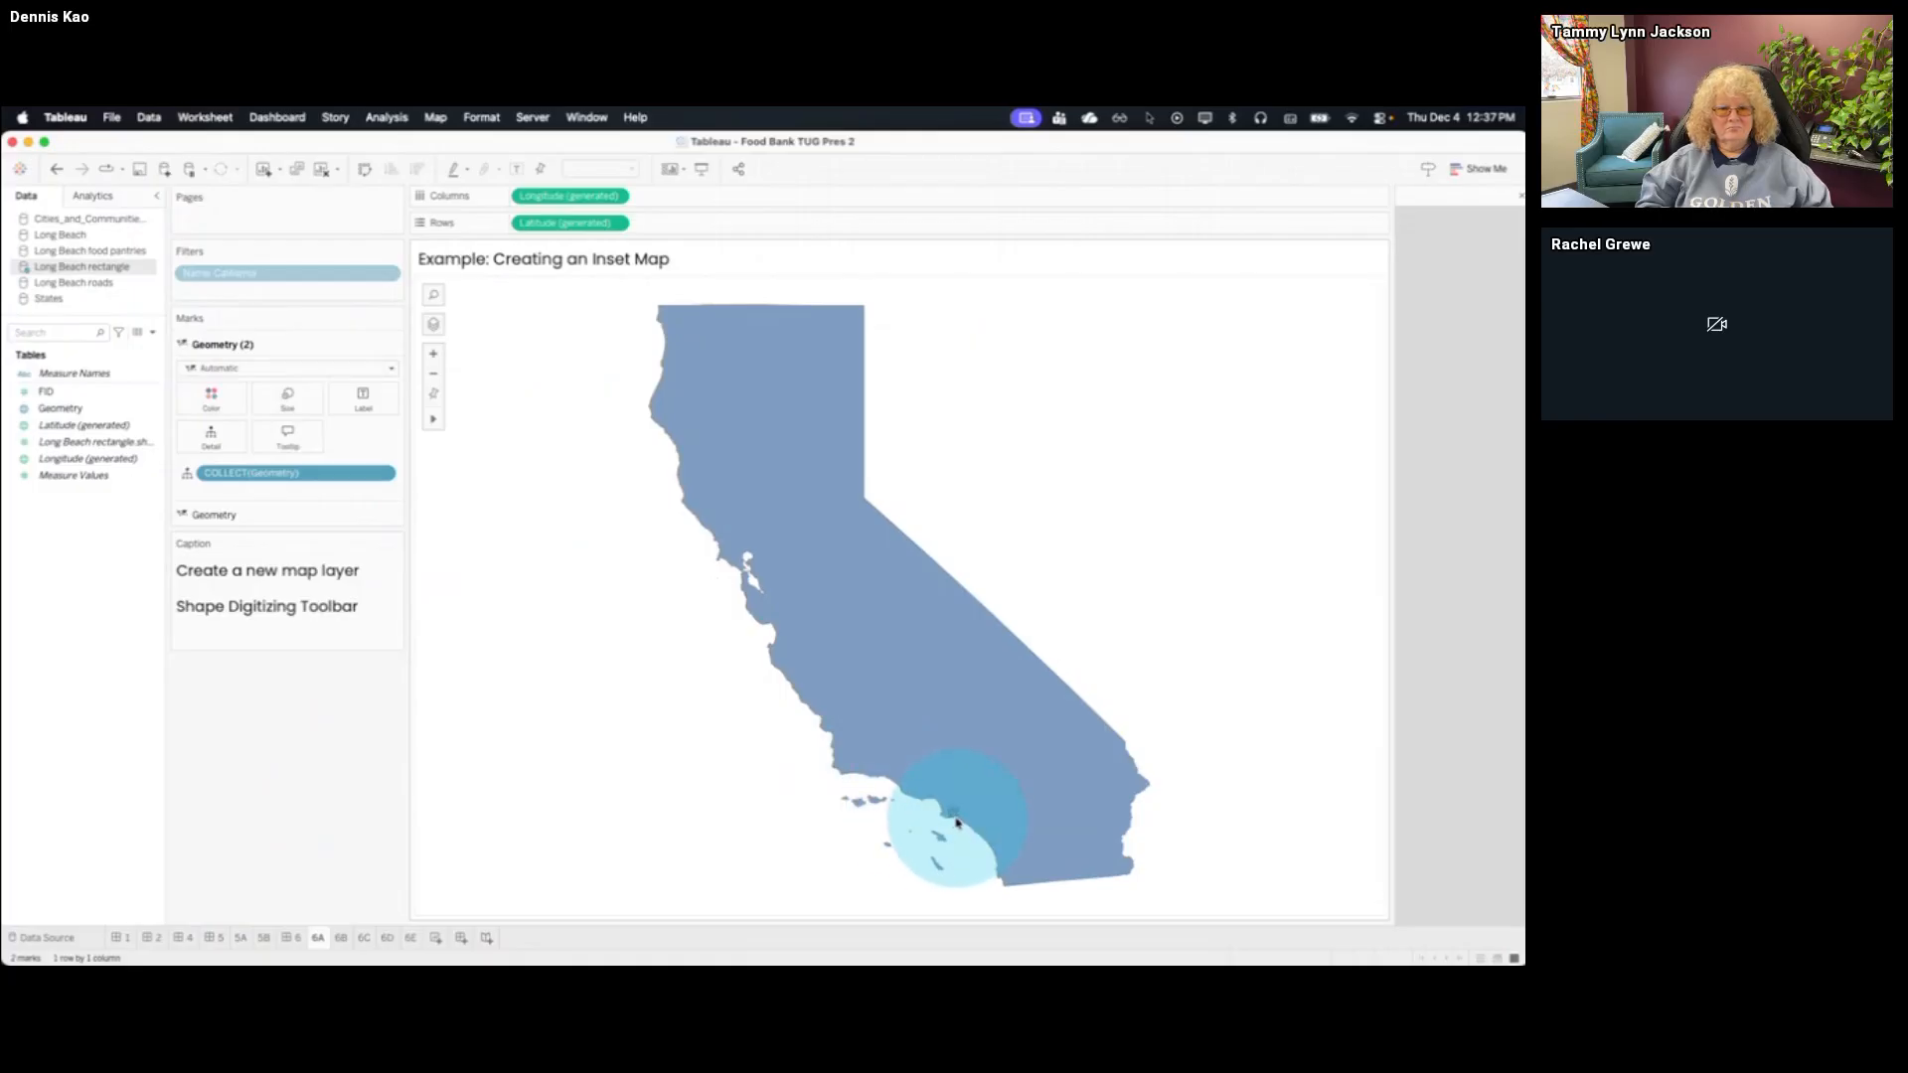
left_click(455, 423)
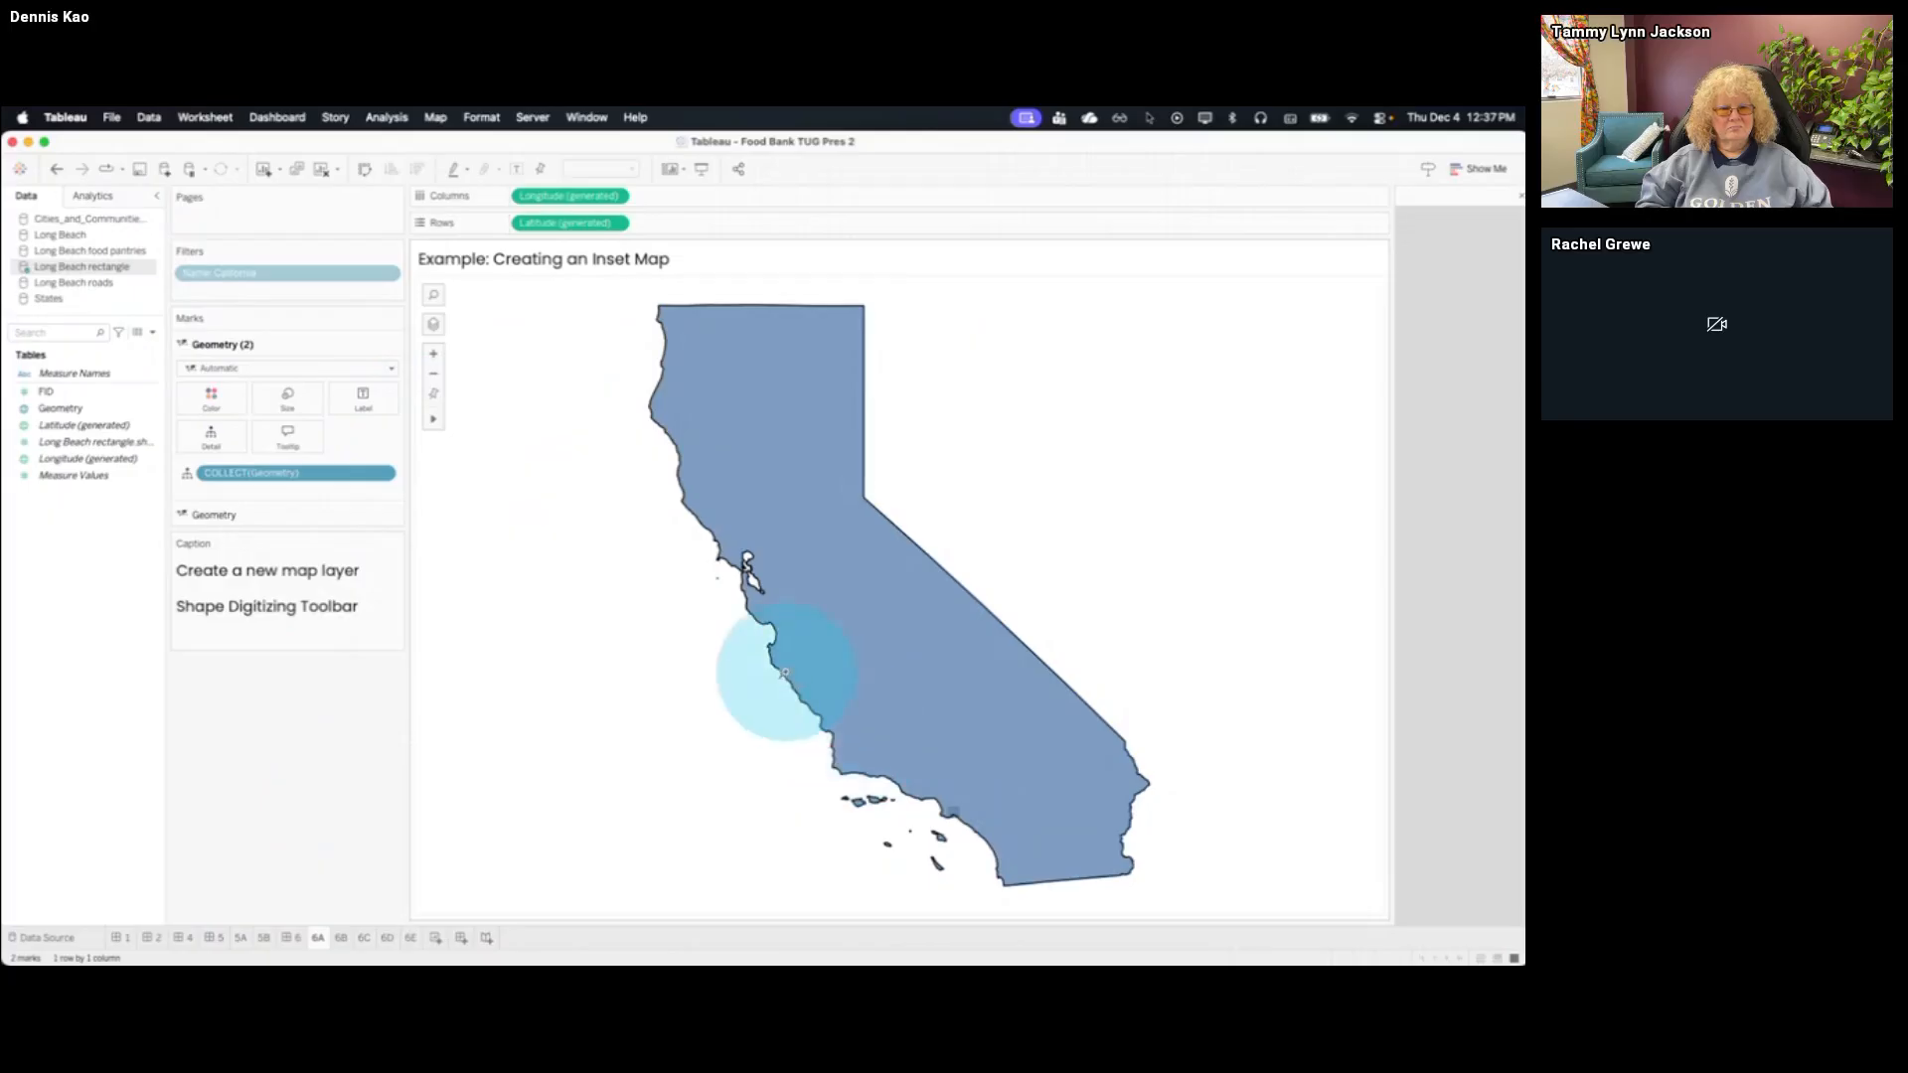
left_click_drag(739, 628, 1214, 922)
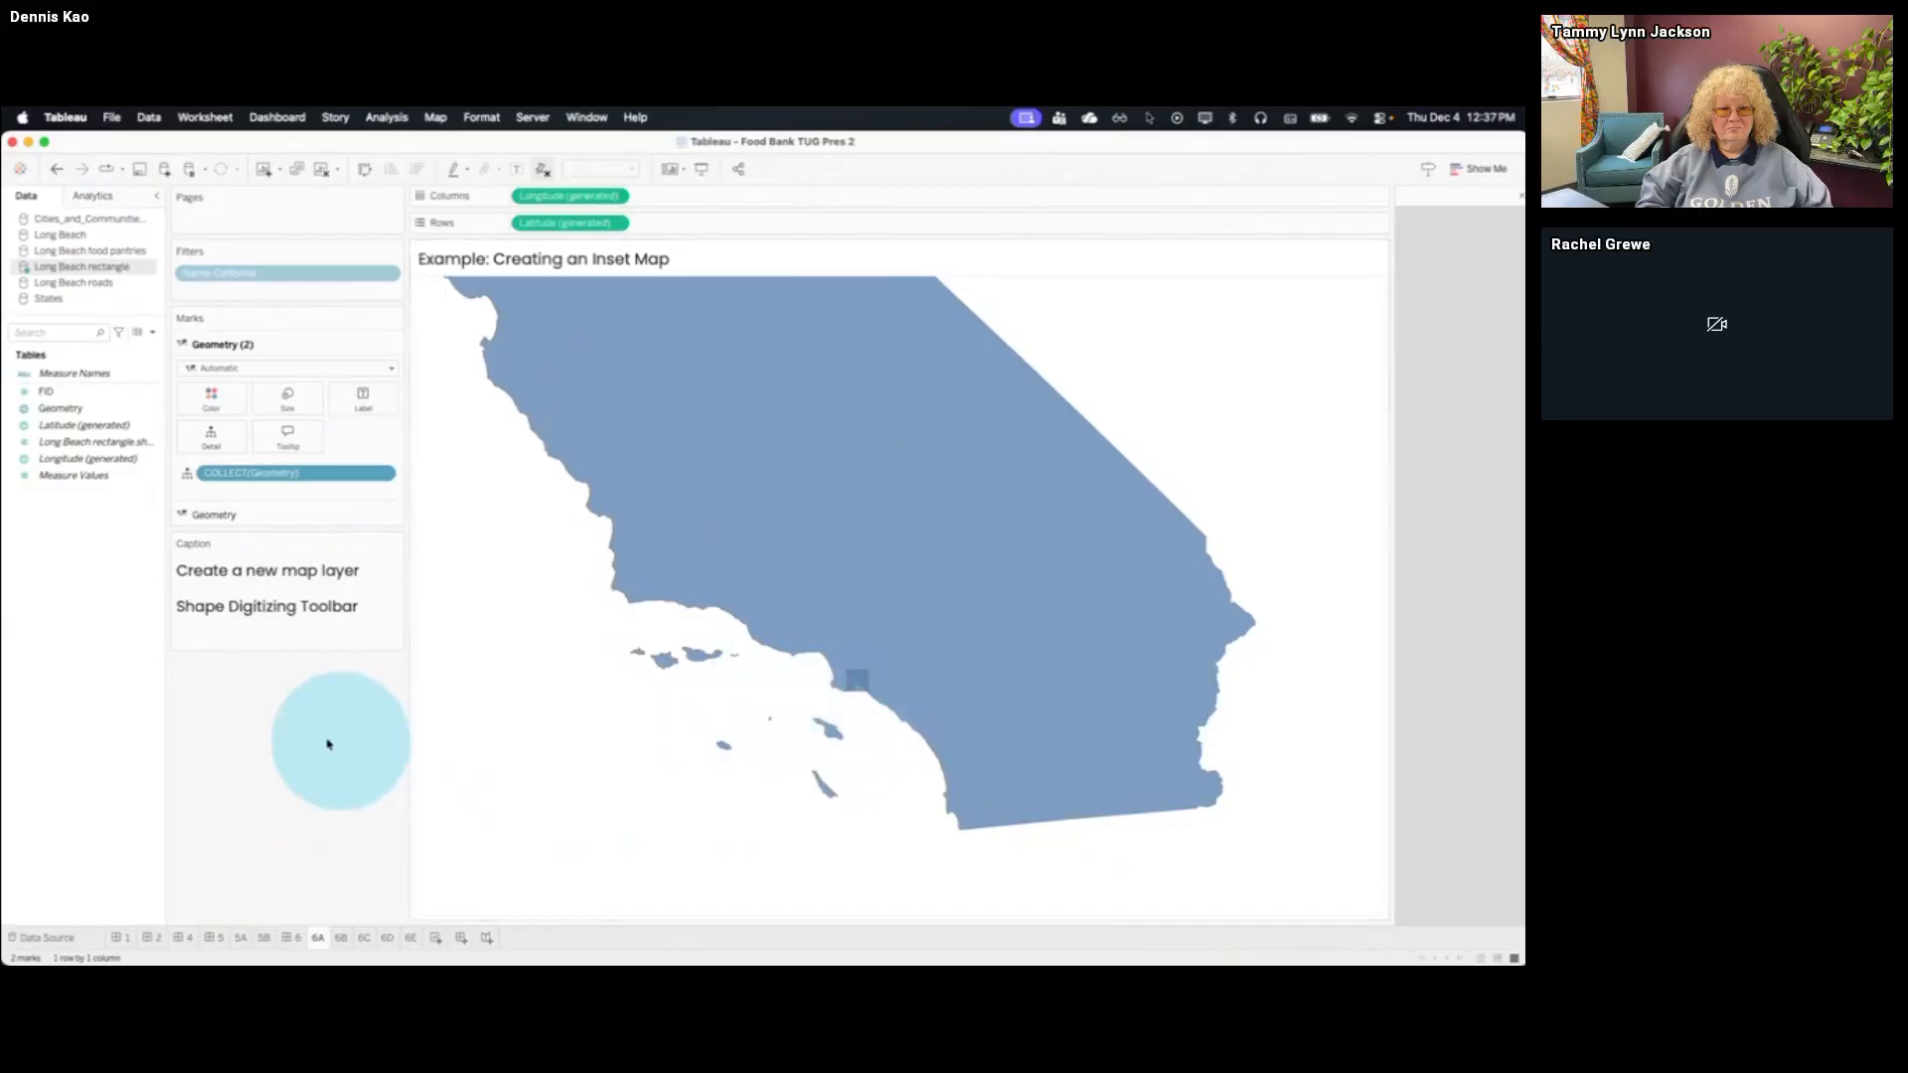
Color the Long Beach rectangle layer red on the California map
left_click(211, 398)
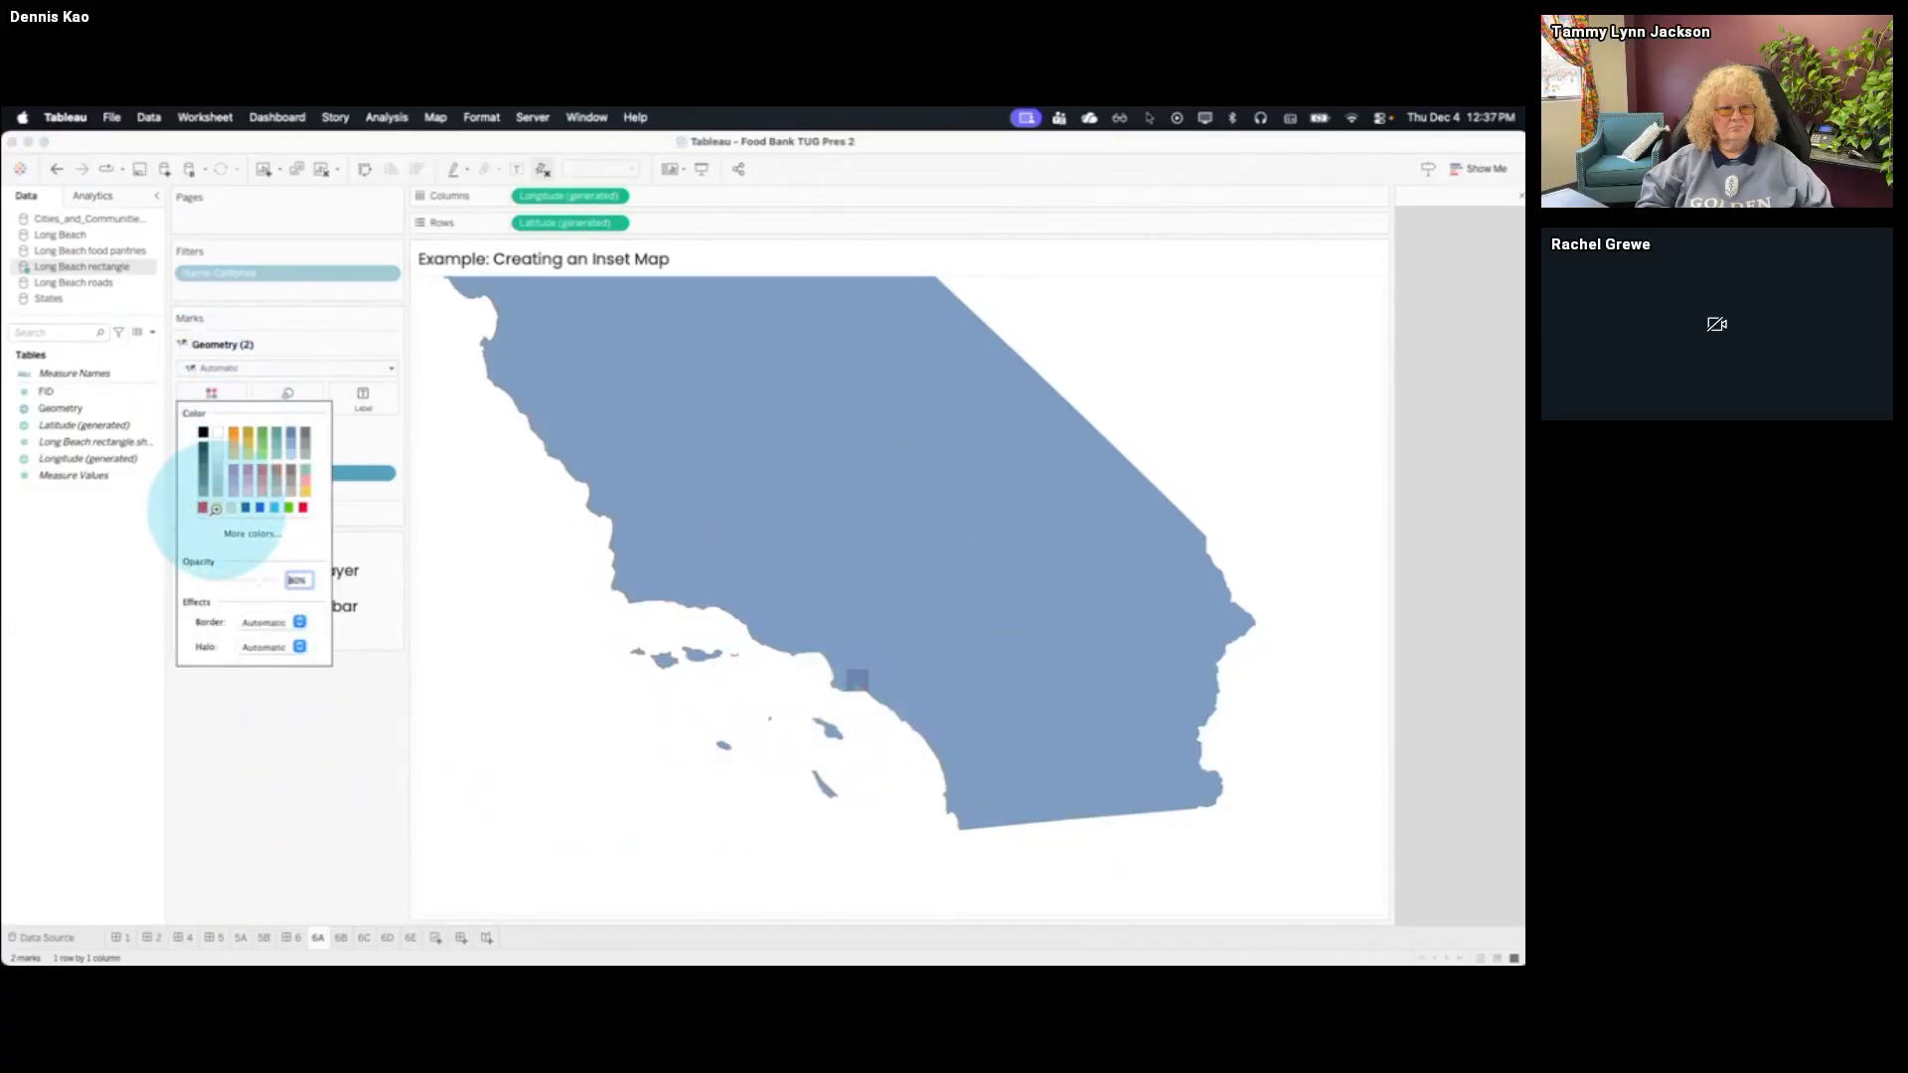
left_click(216, 508)
left_click(233, 810)
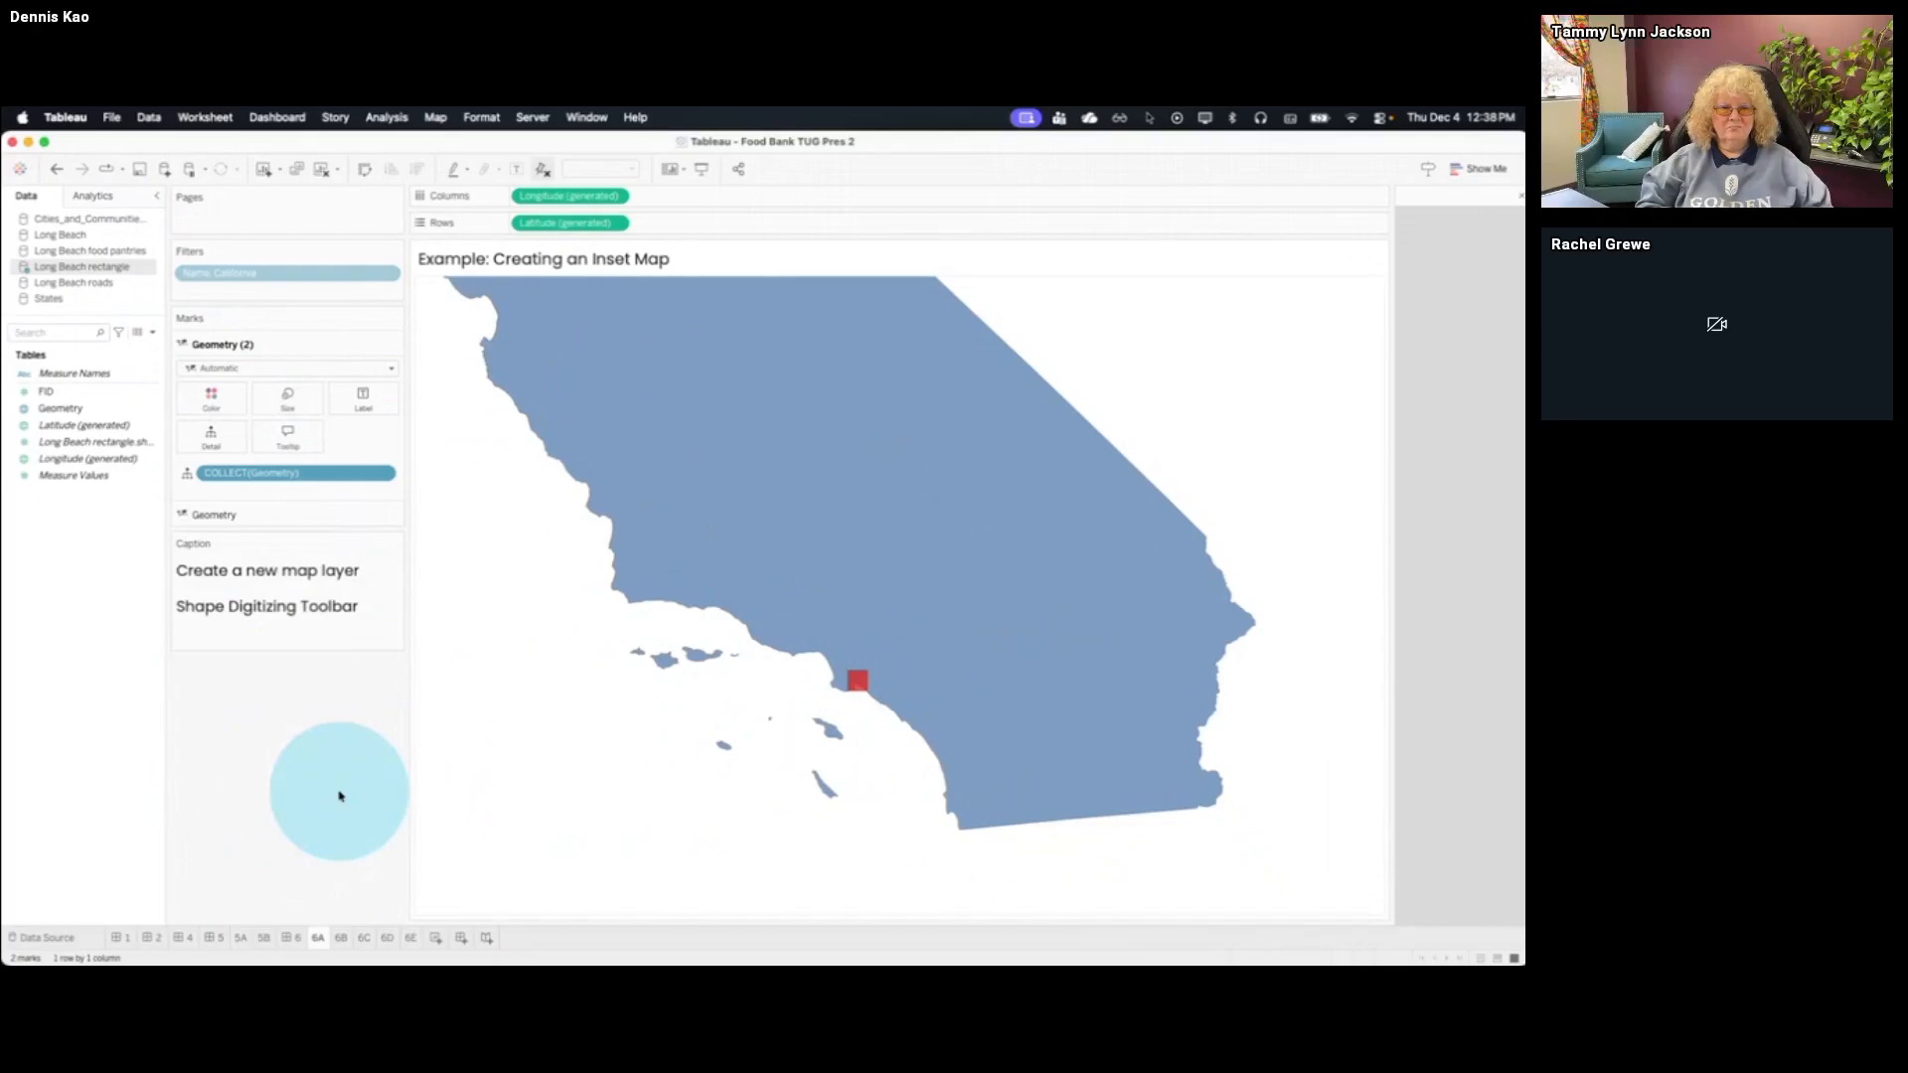
On sheet 5B, add the Long Beach rectangle's Geometry as a marks layer and move it below all other layers
left_click(265, 937)
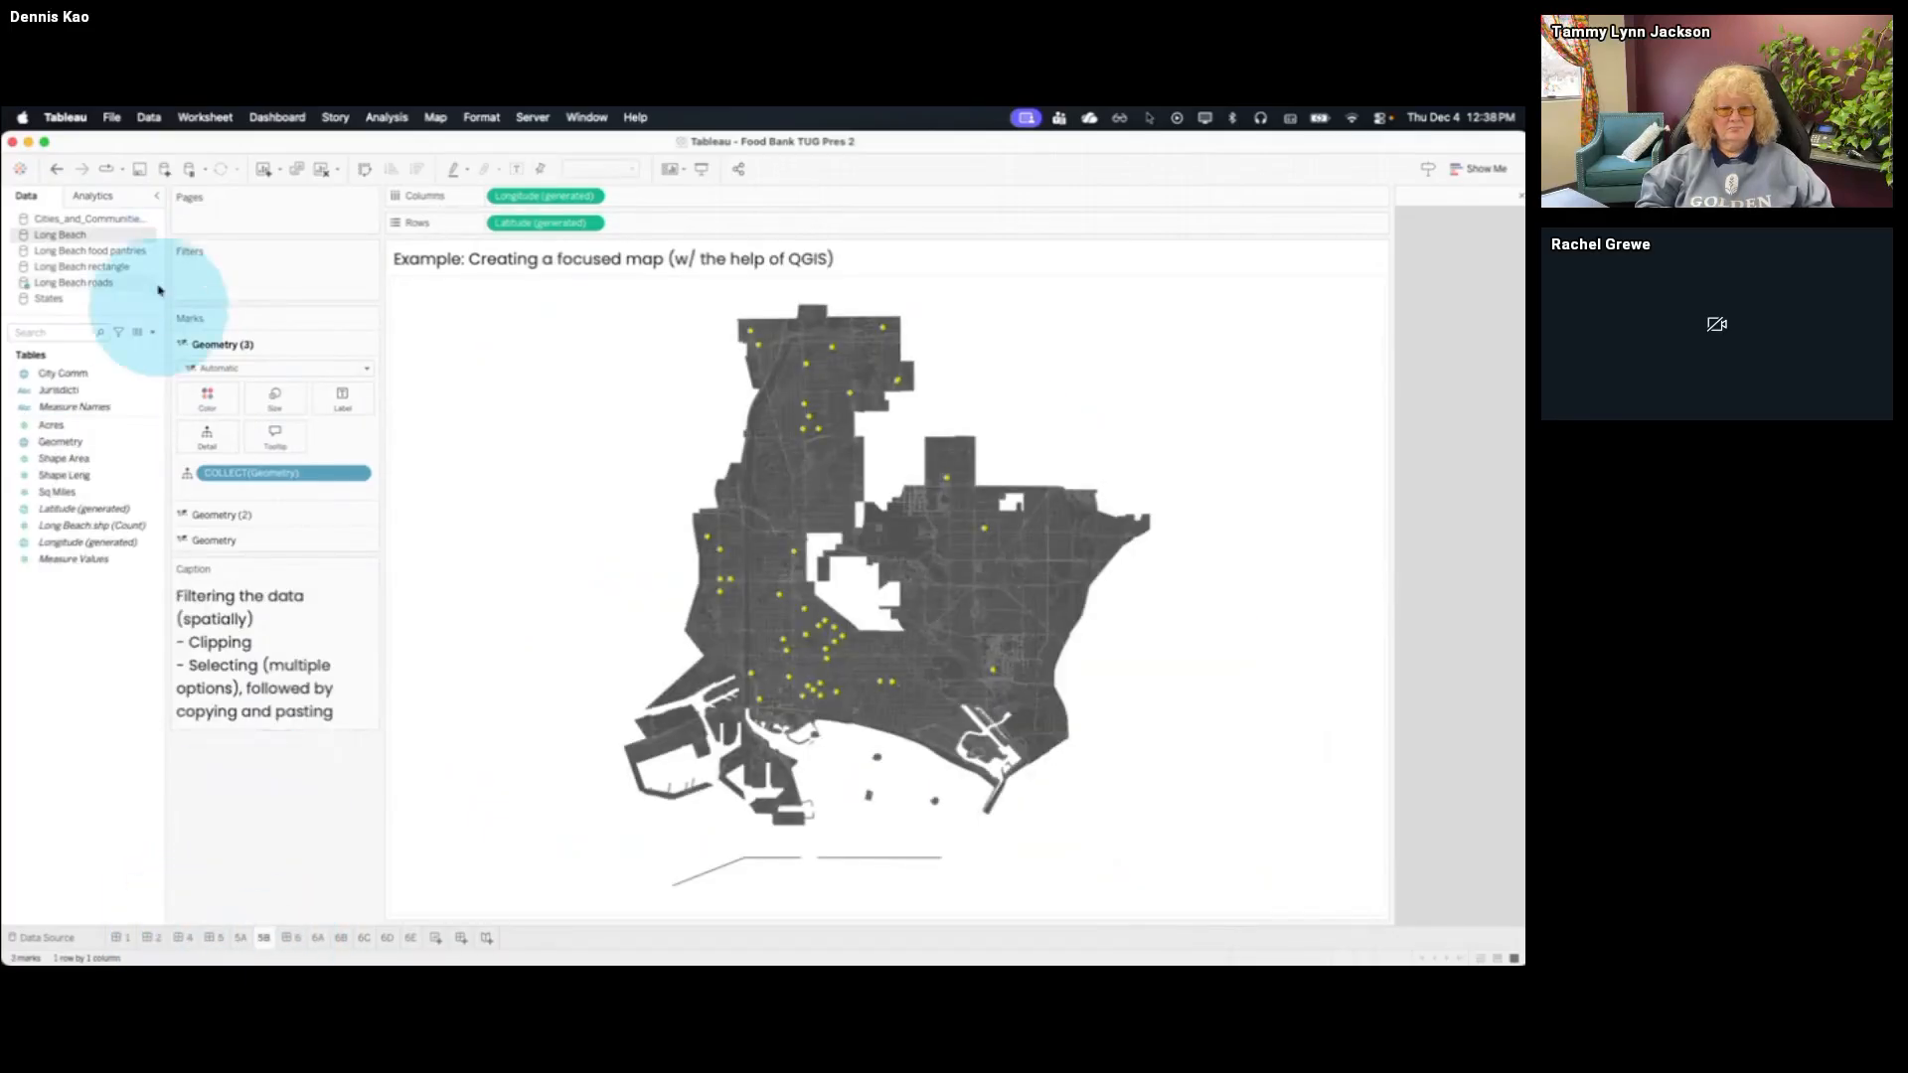
left_click(100, 266)
left_click_drag(102, 427, 533, 308)
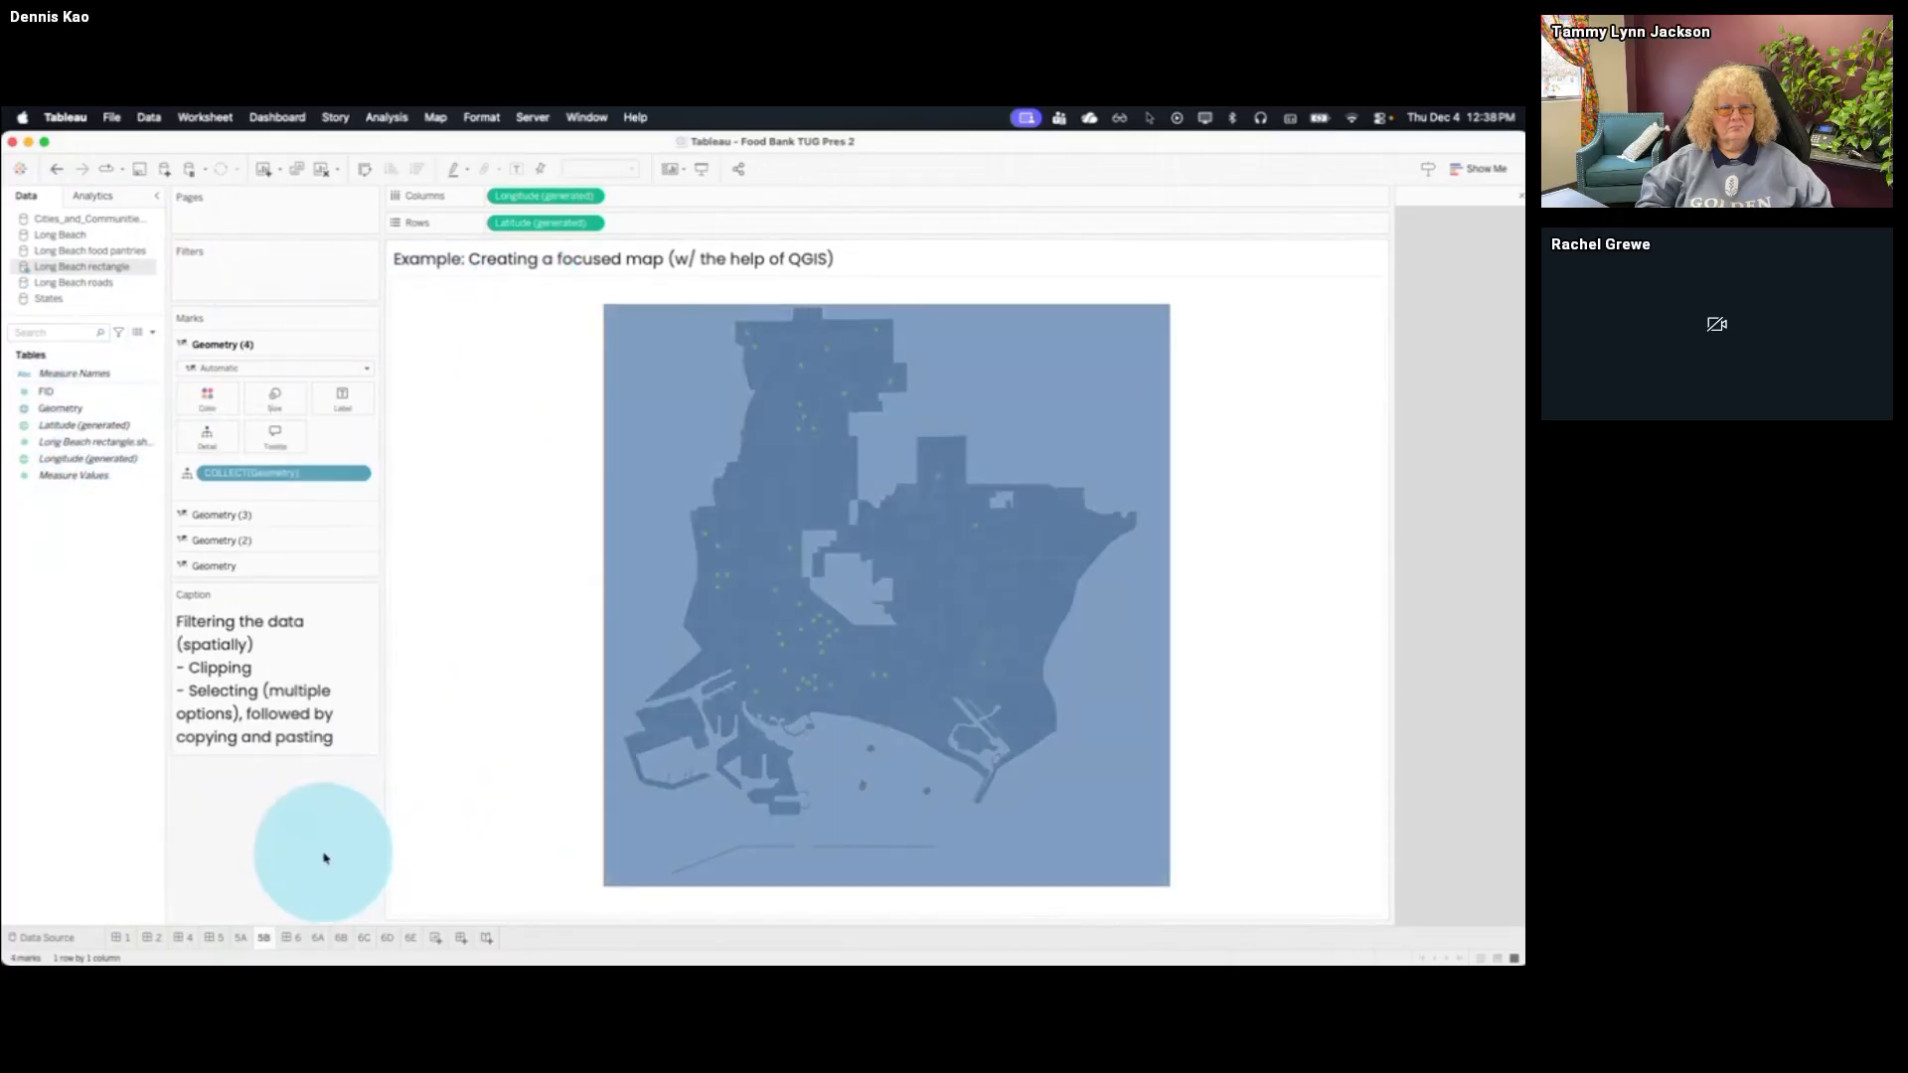
left_click_drag(253, 343, 278, 595)
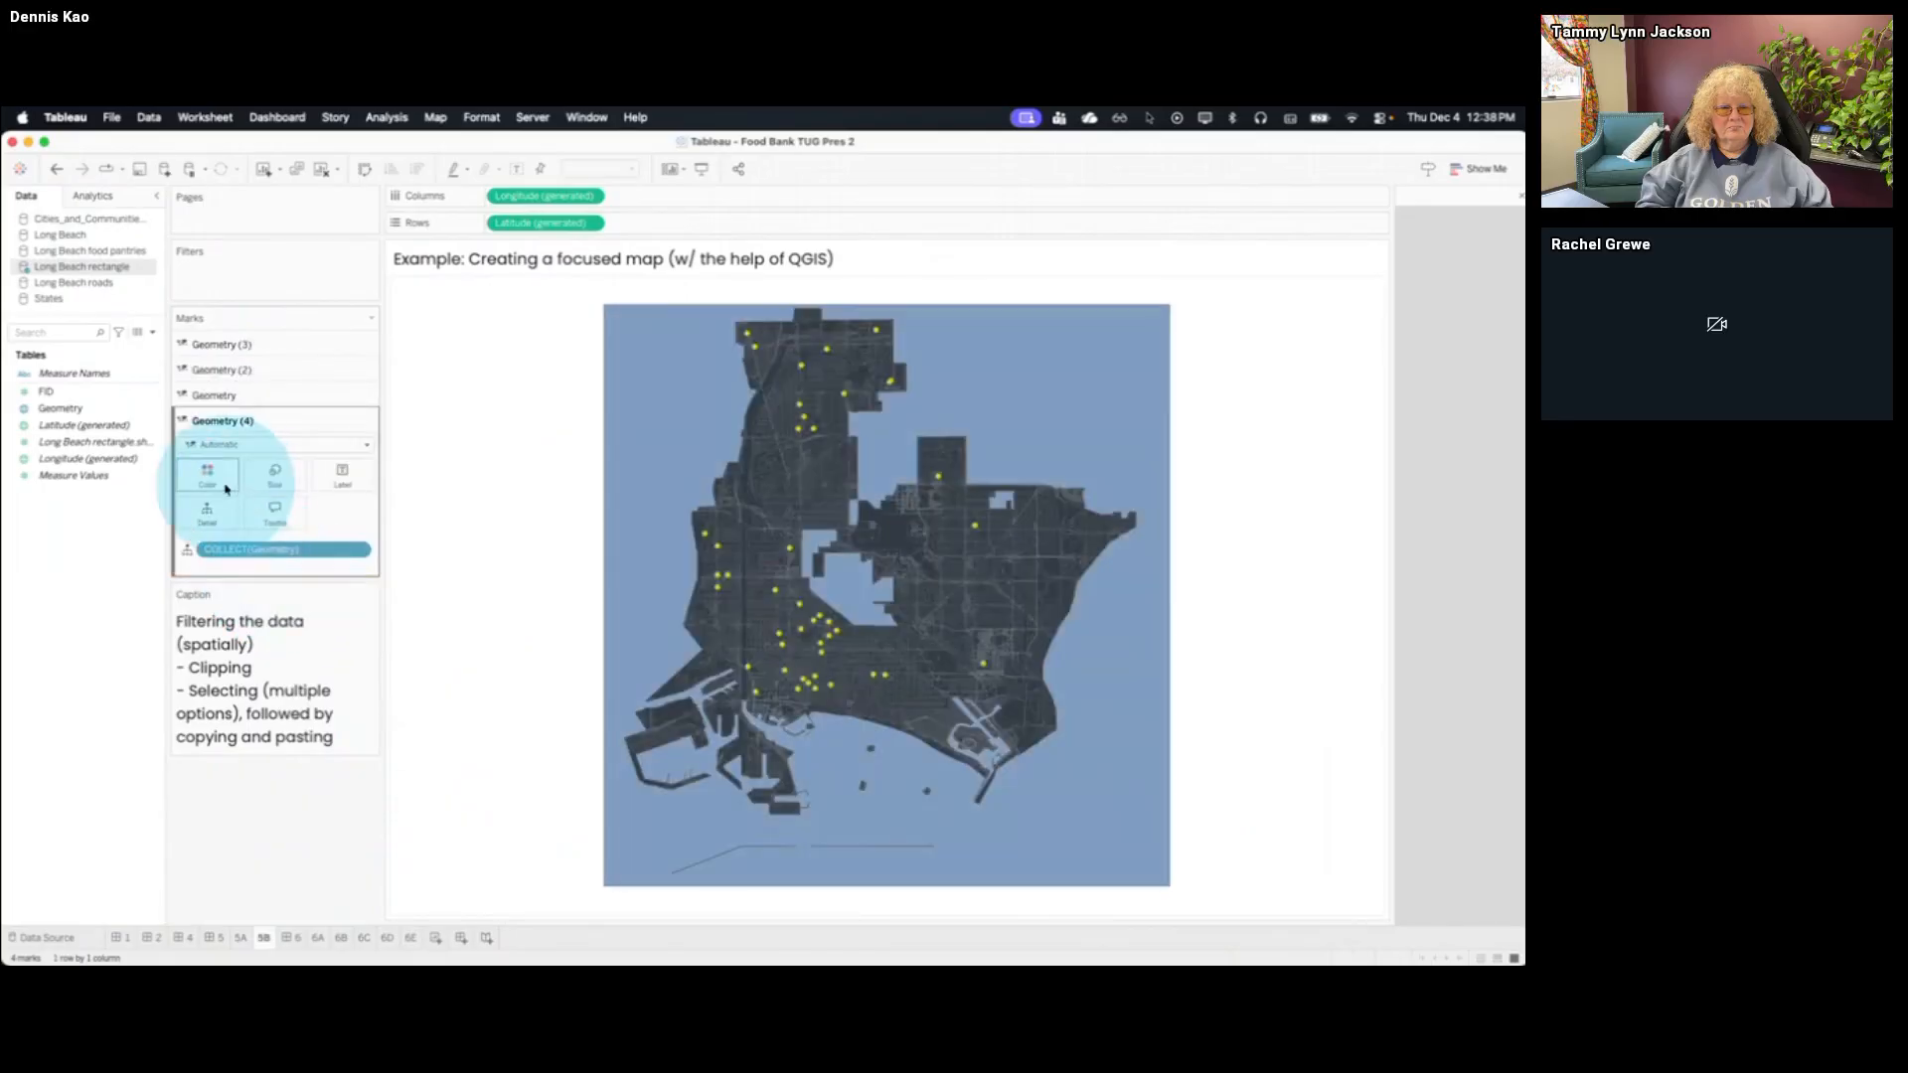
Make the fill of the rectangle layer on sheet 5B fully transparent, leaving only its outline
left_click(217, 484)
left_click_drag(260, 673, 199, 674)
left_click(224, 849)
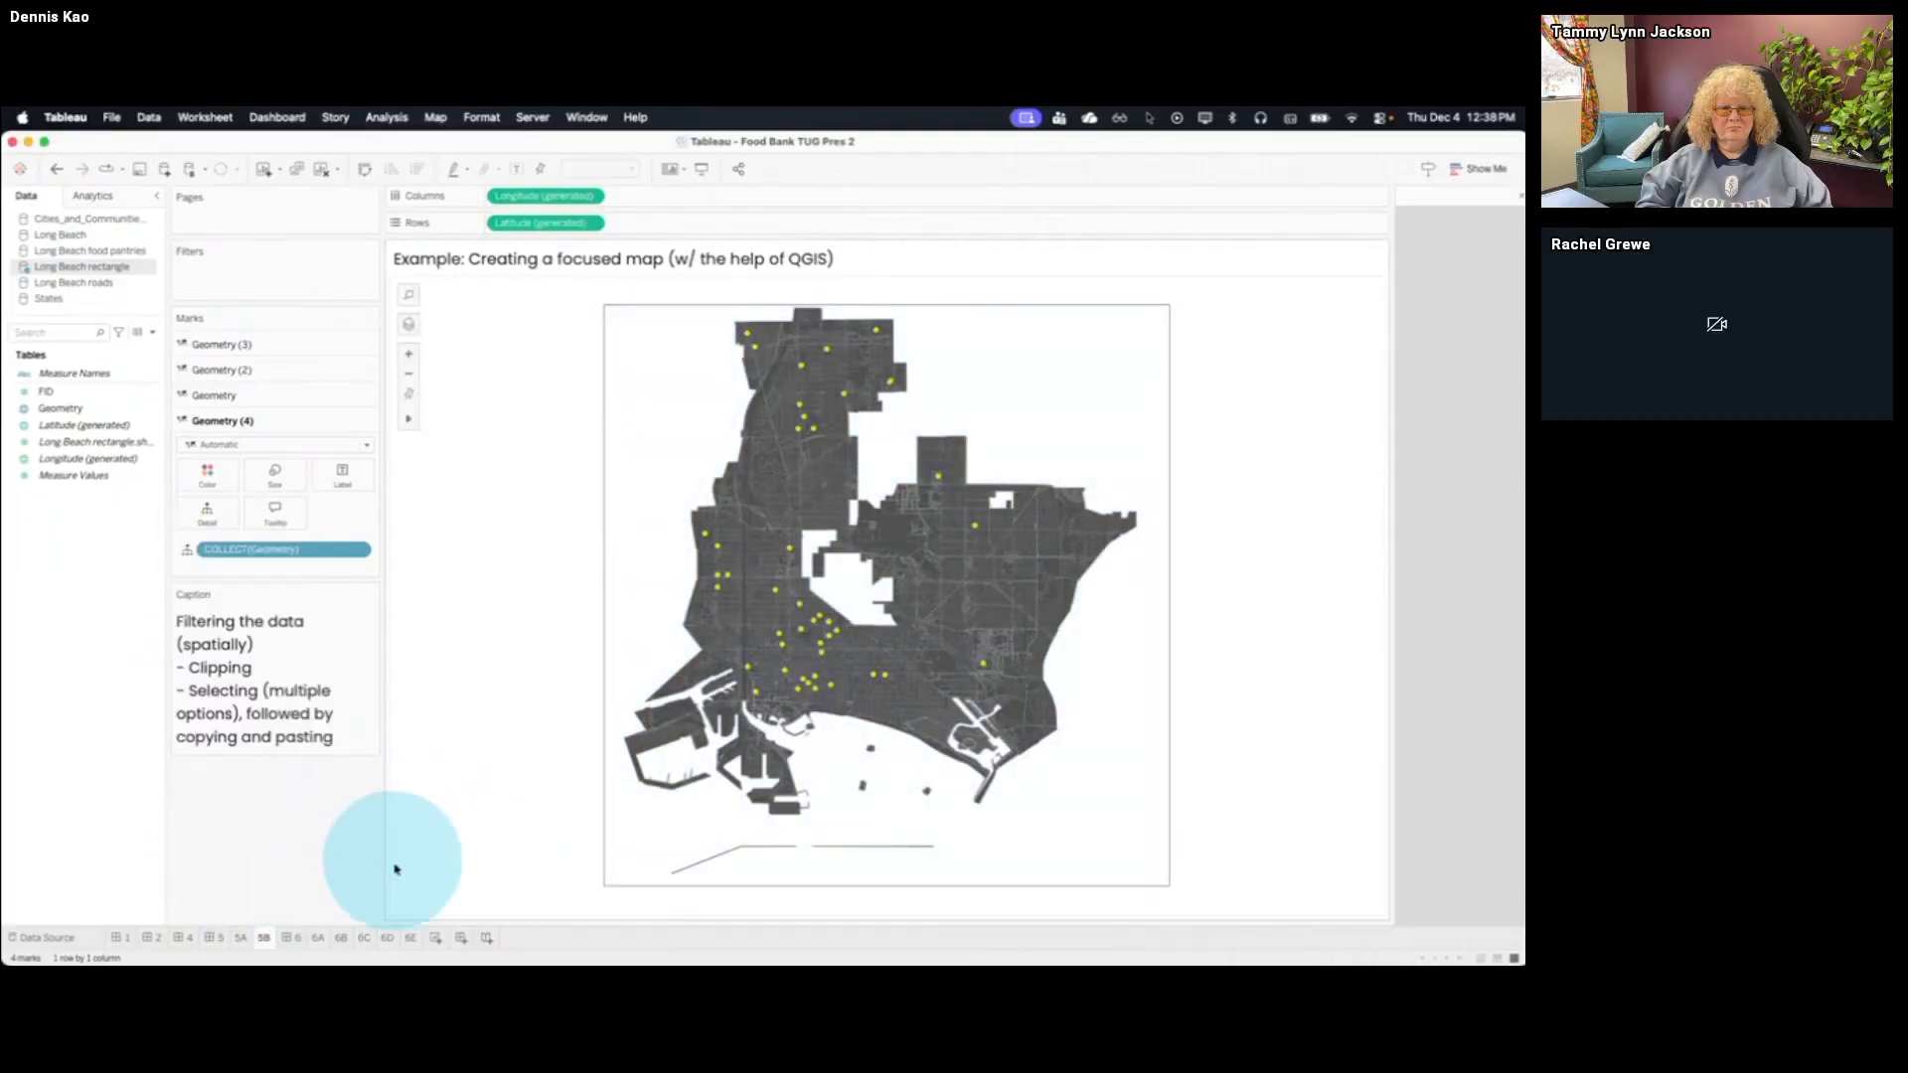
Create a new dashboard with the Default layout and place sheet 5B on it
left_click(461, 939)
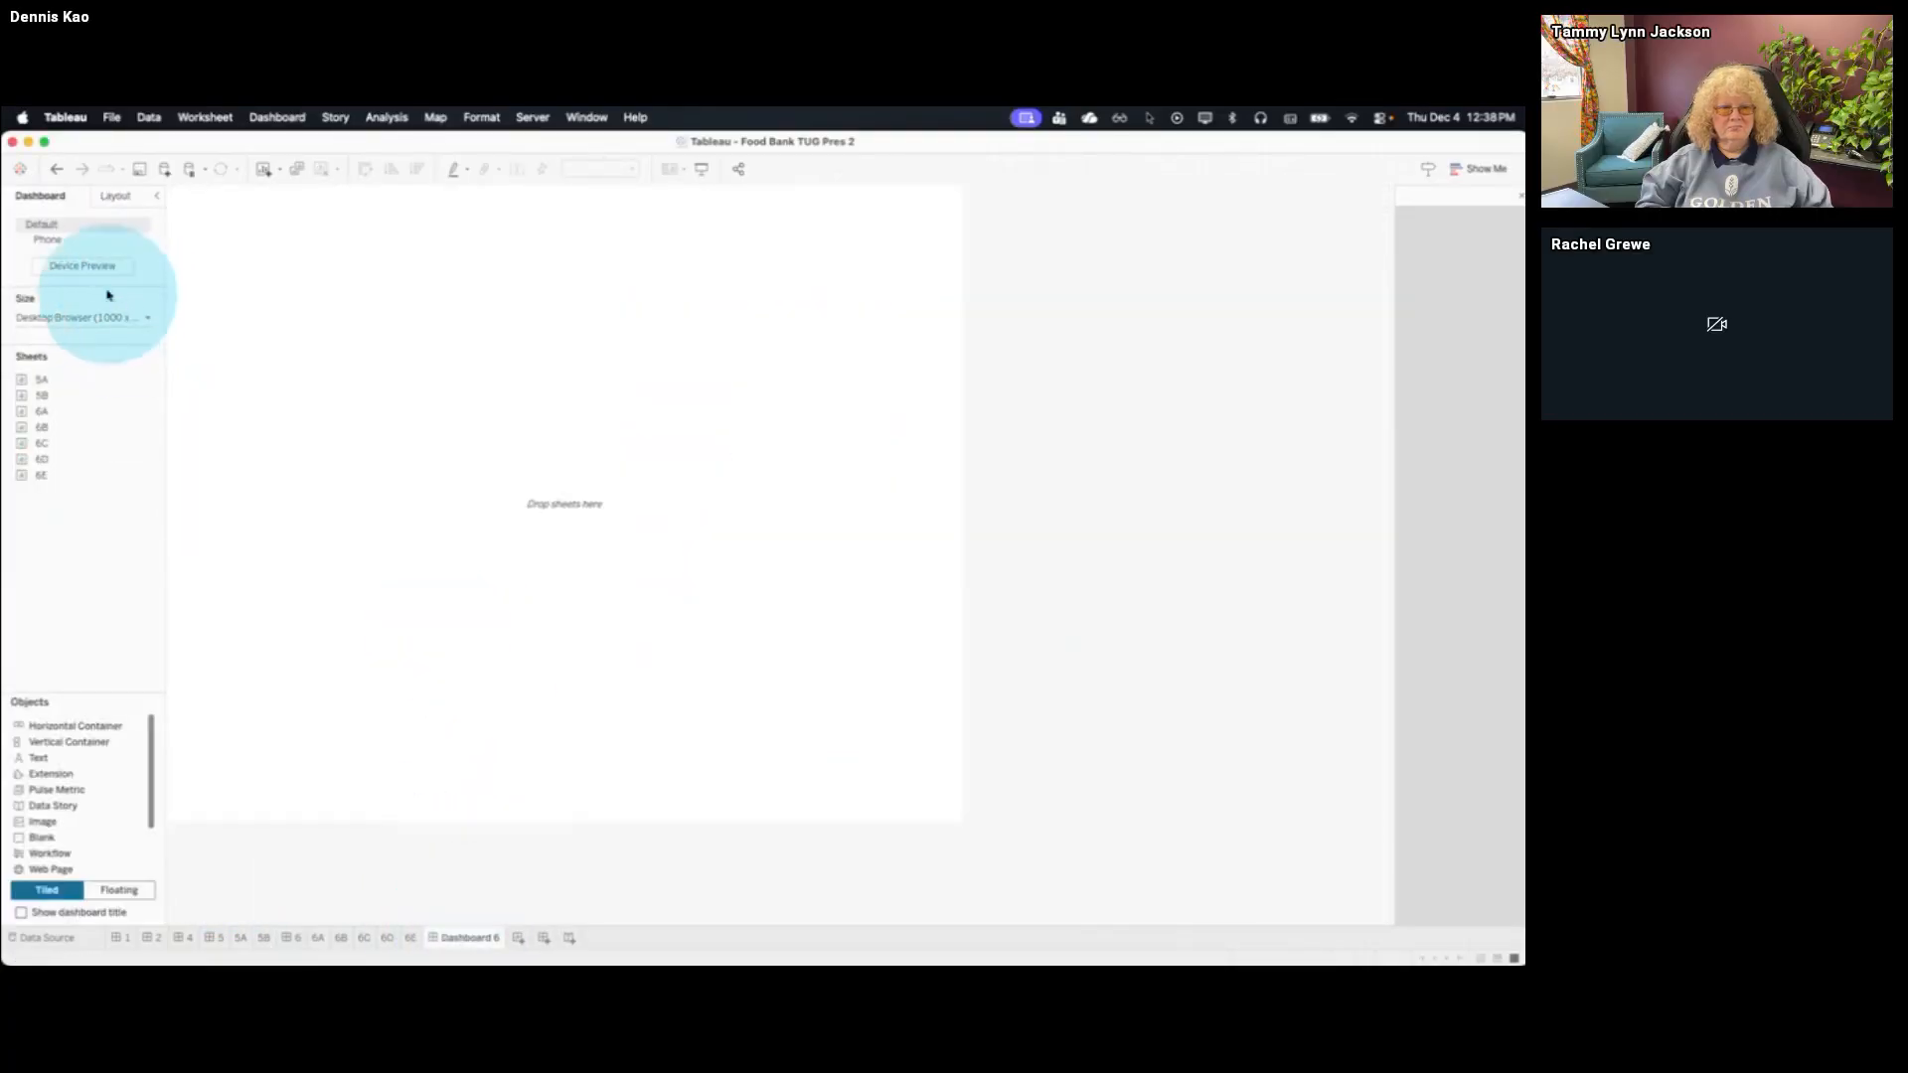
left_click(107, 241)
left_click(95, 226)
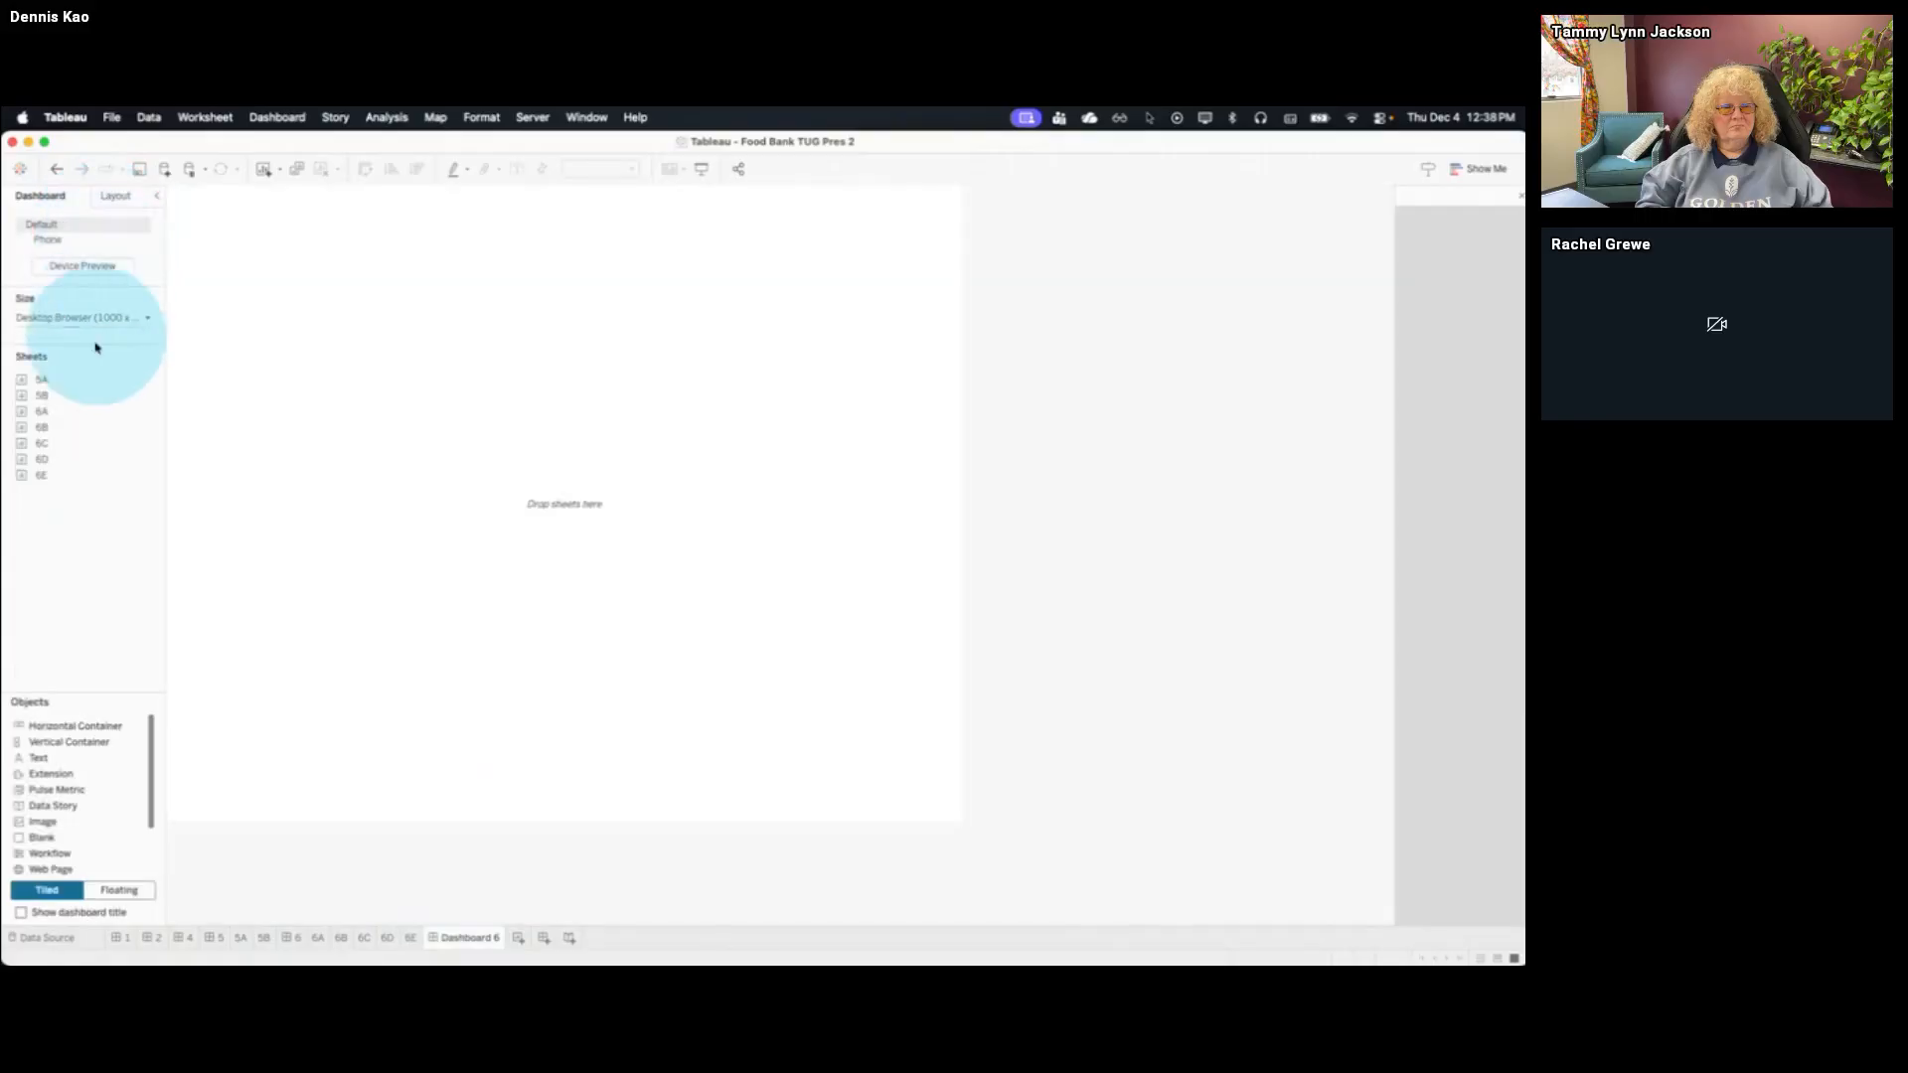
mouse_move(83, 394)
left_click_drag(77, 396, 268, 409)
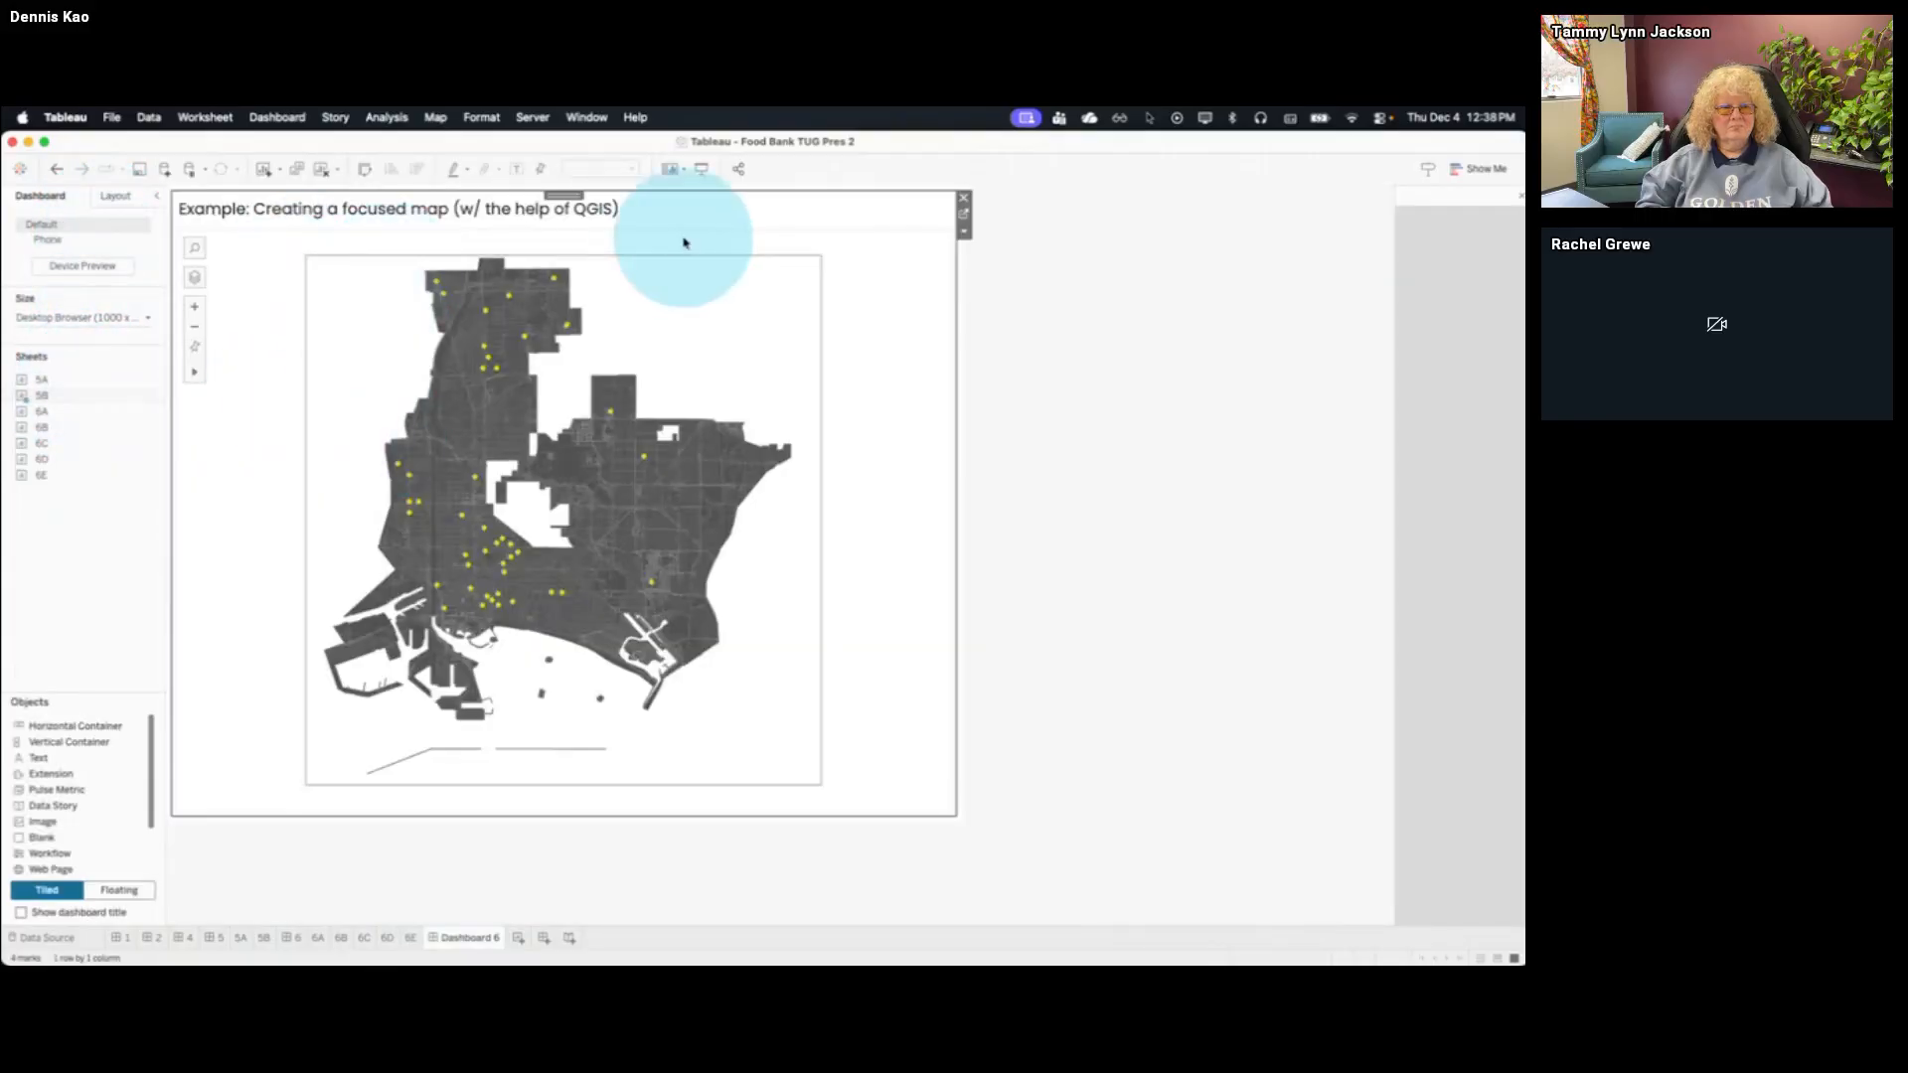
Make the 5B map floating, enlarge it to cover most of the dashboard, and remove the empty tiled container
left_click(962, 230)
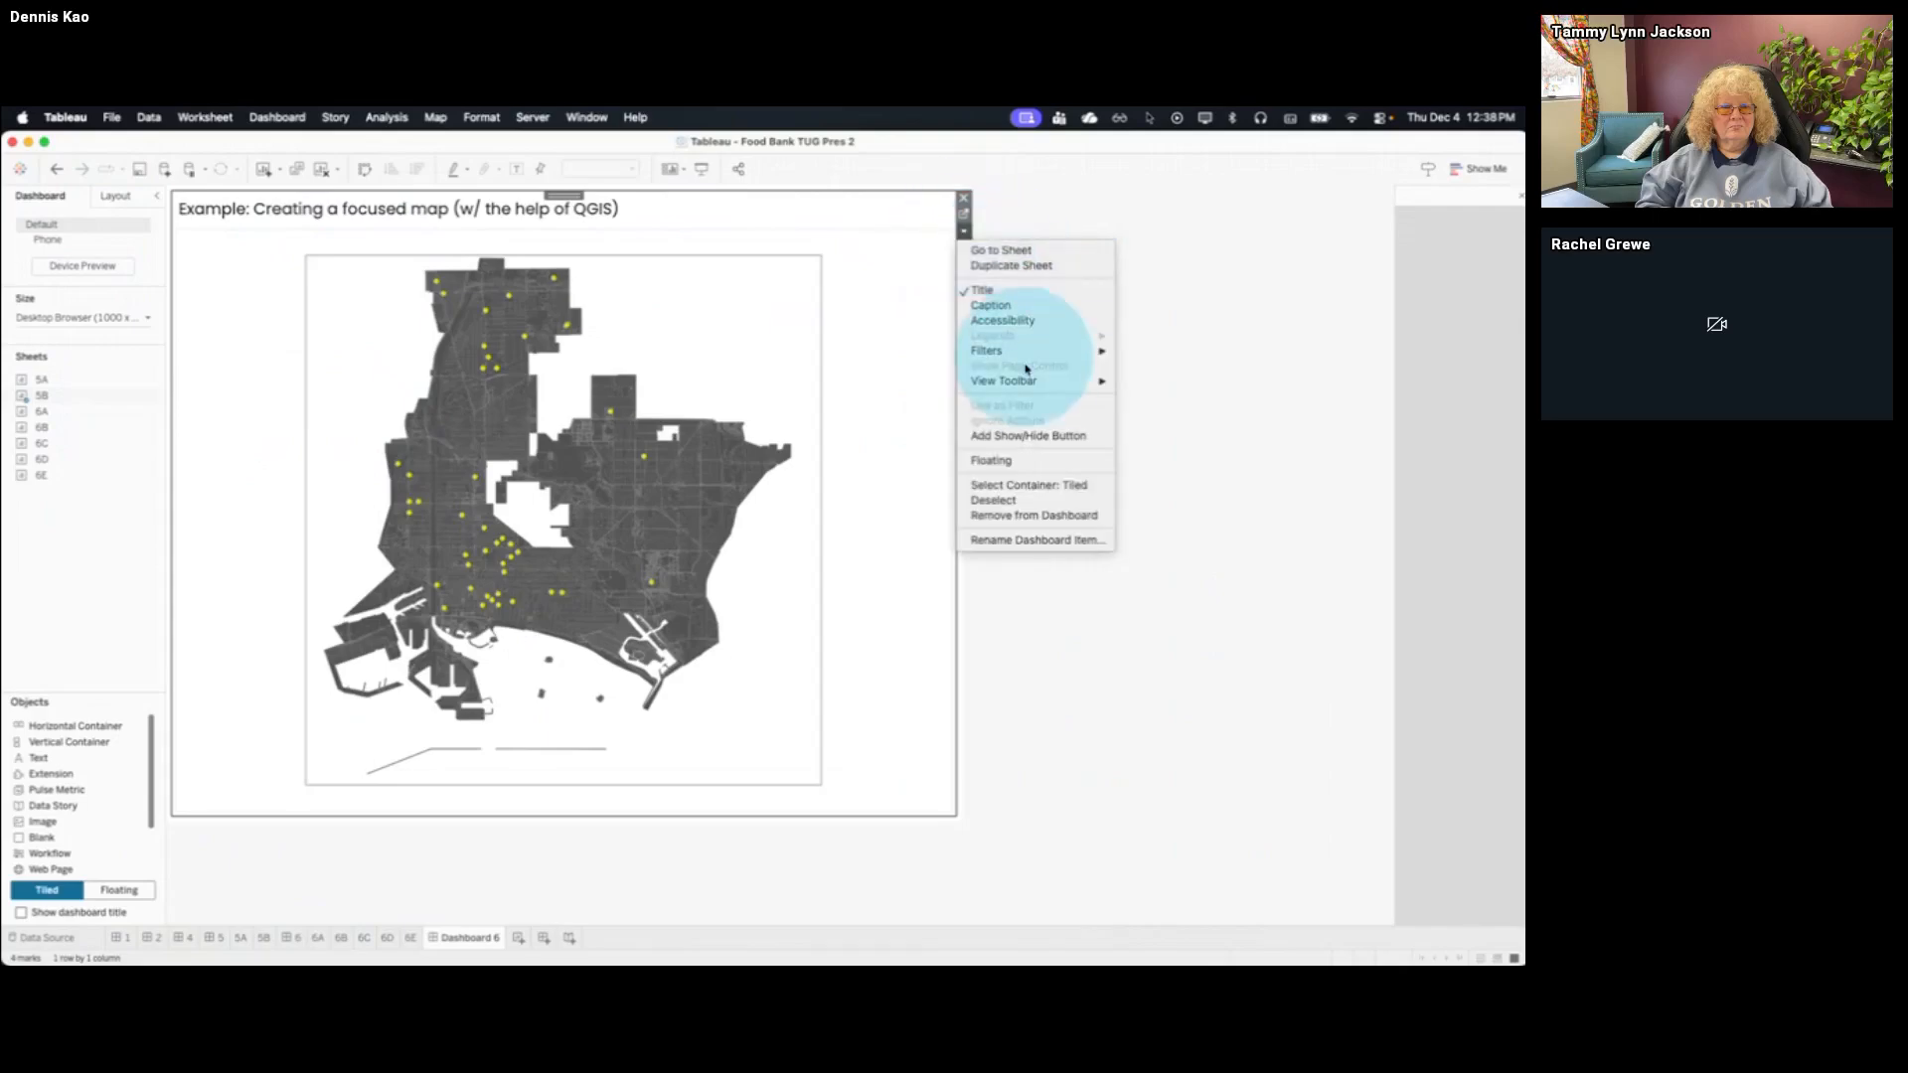
left_click(994, 459)
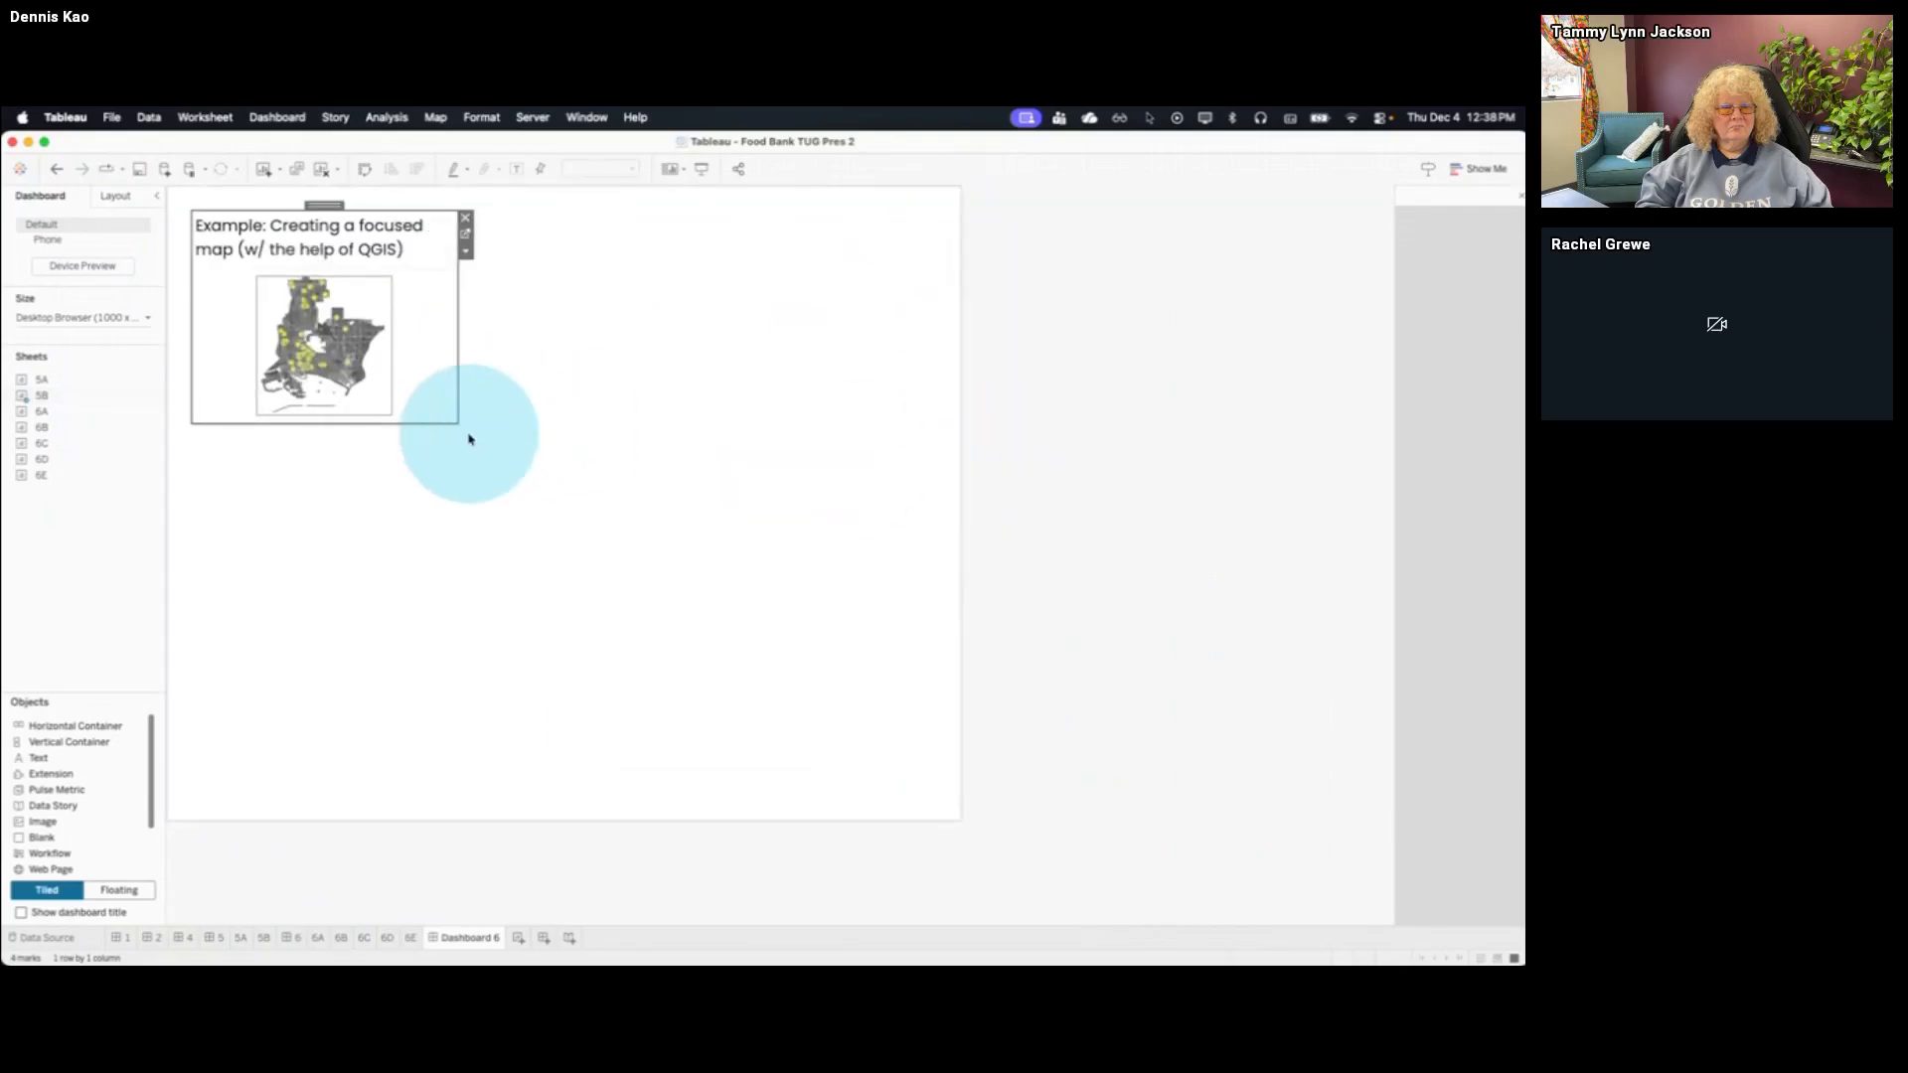
left_click_drag(457, 421, 794, 731)
left_click(887, 530)
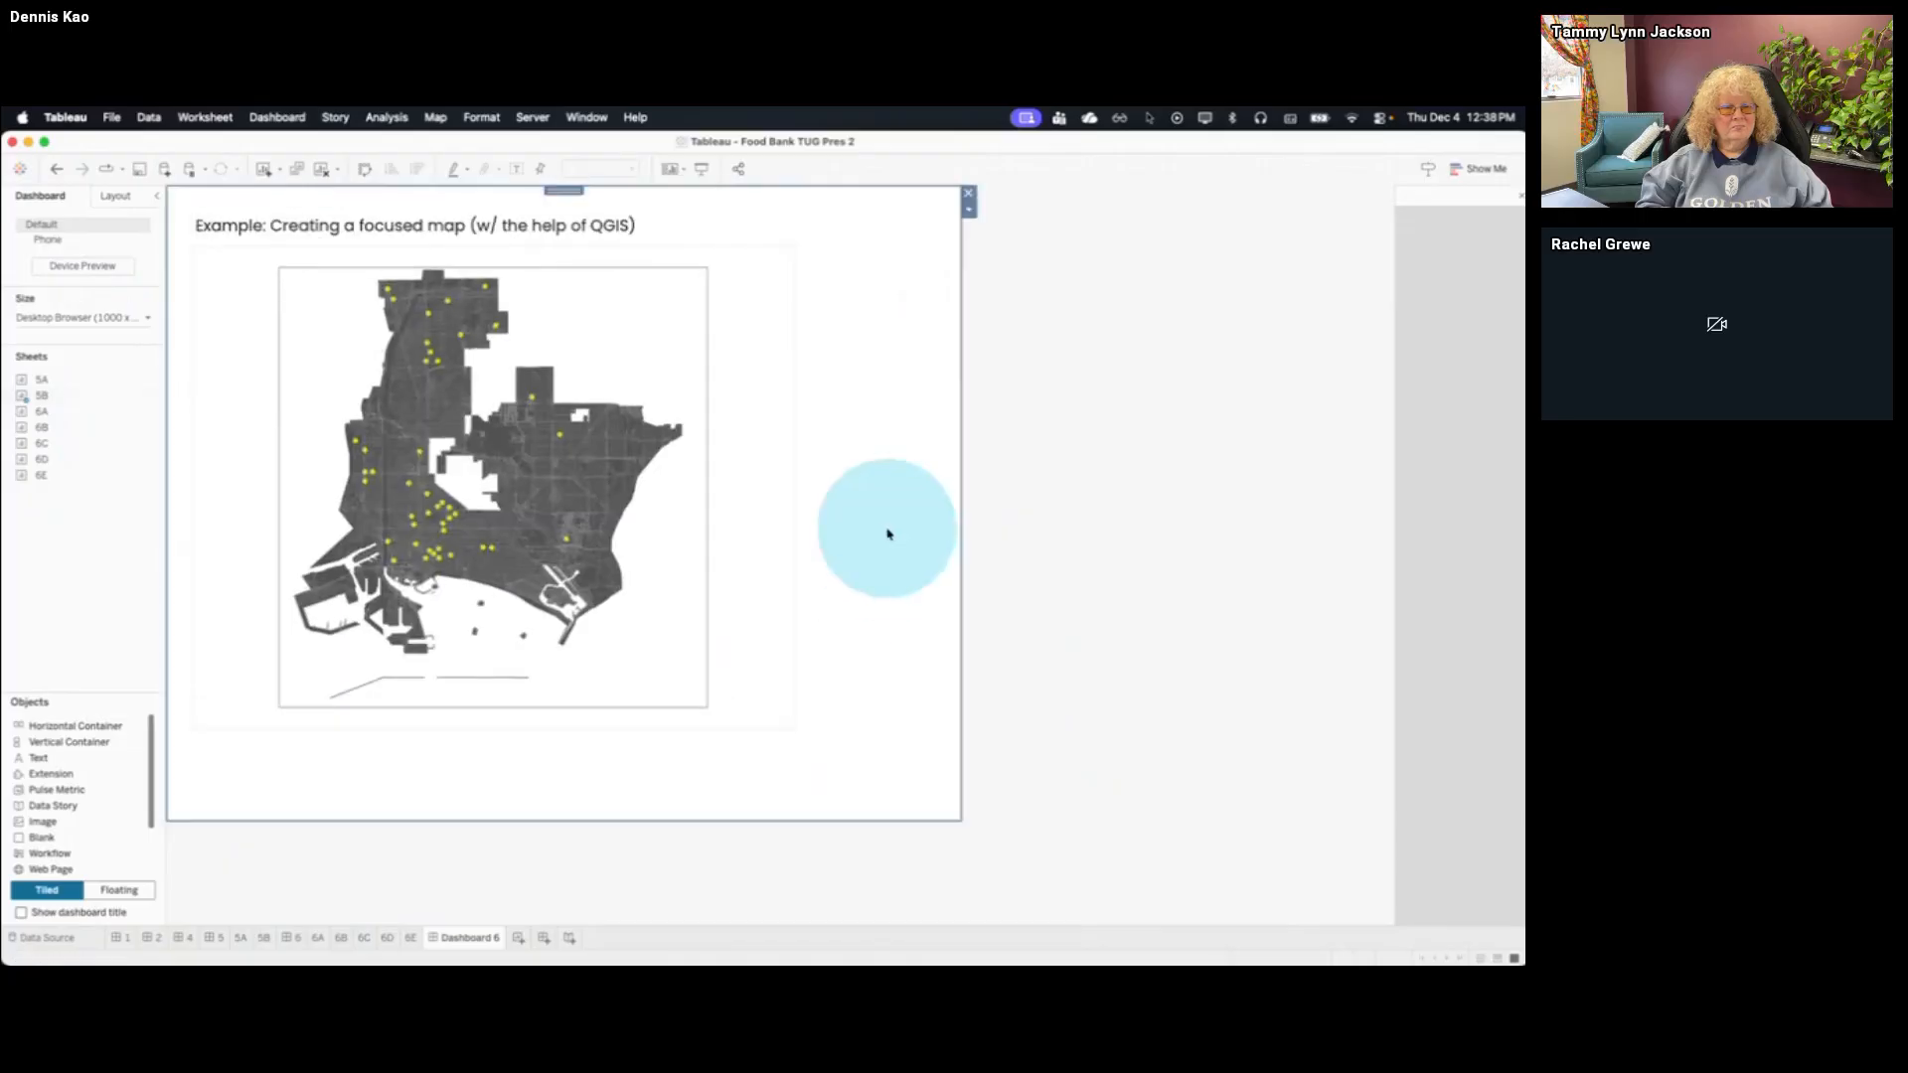
left_click(969, 199)
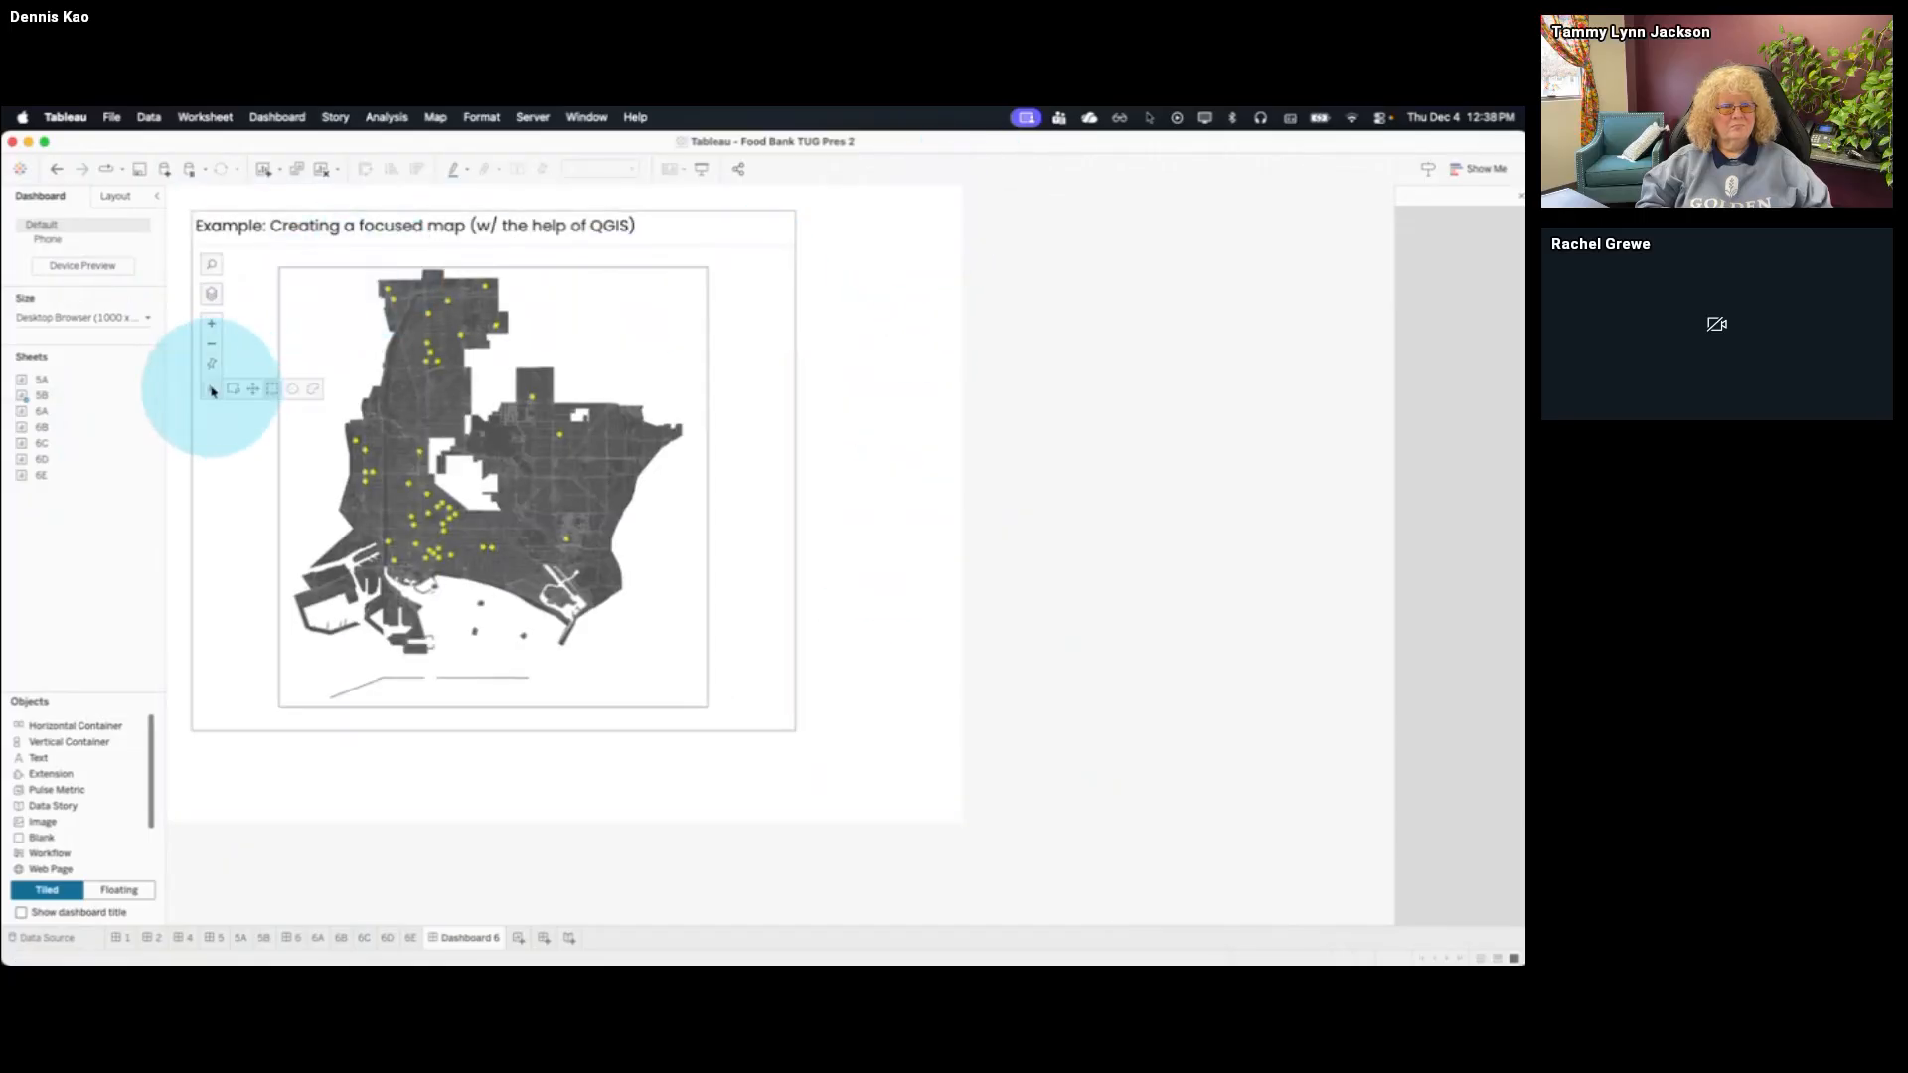
Zoom the floating 5B map to the rectangle's extent and reduce the width and height of its frame
left_click(234, 390)
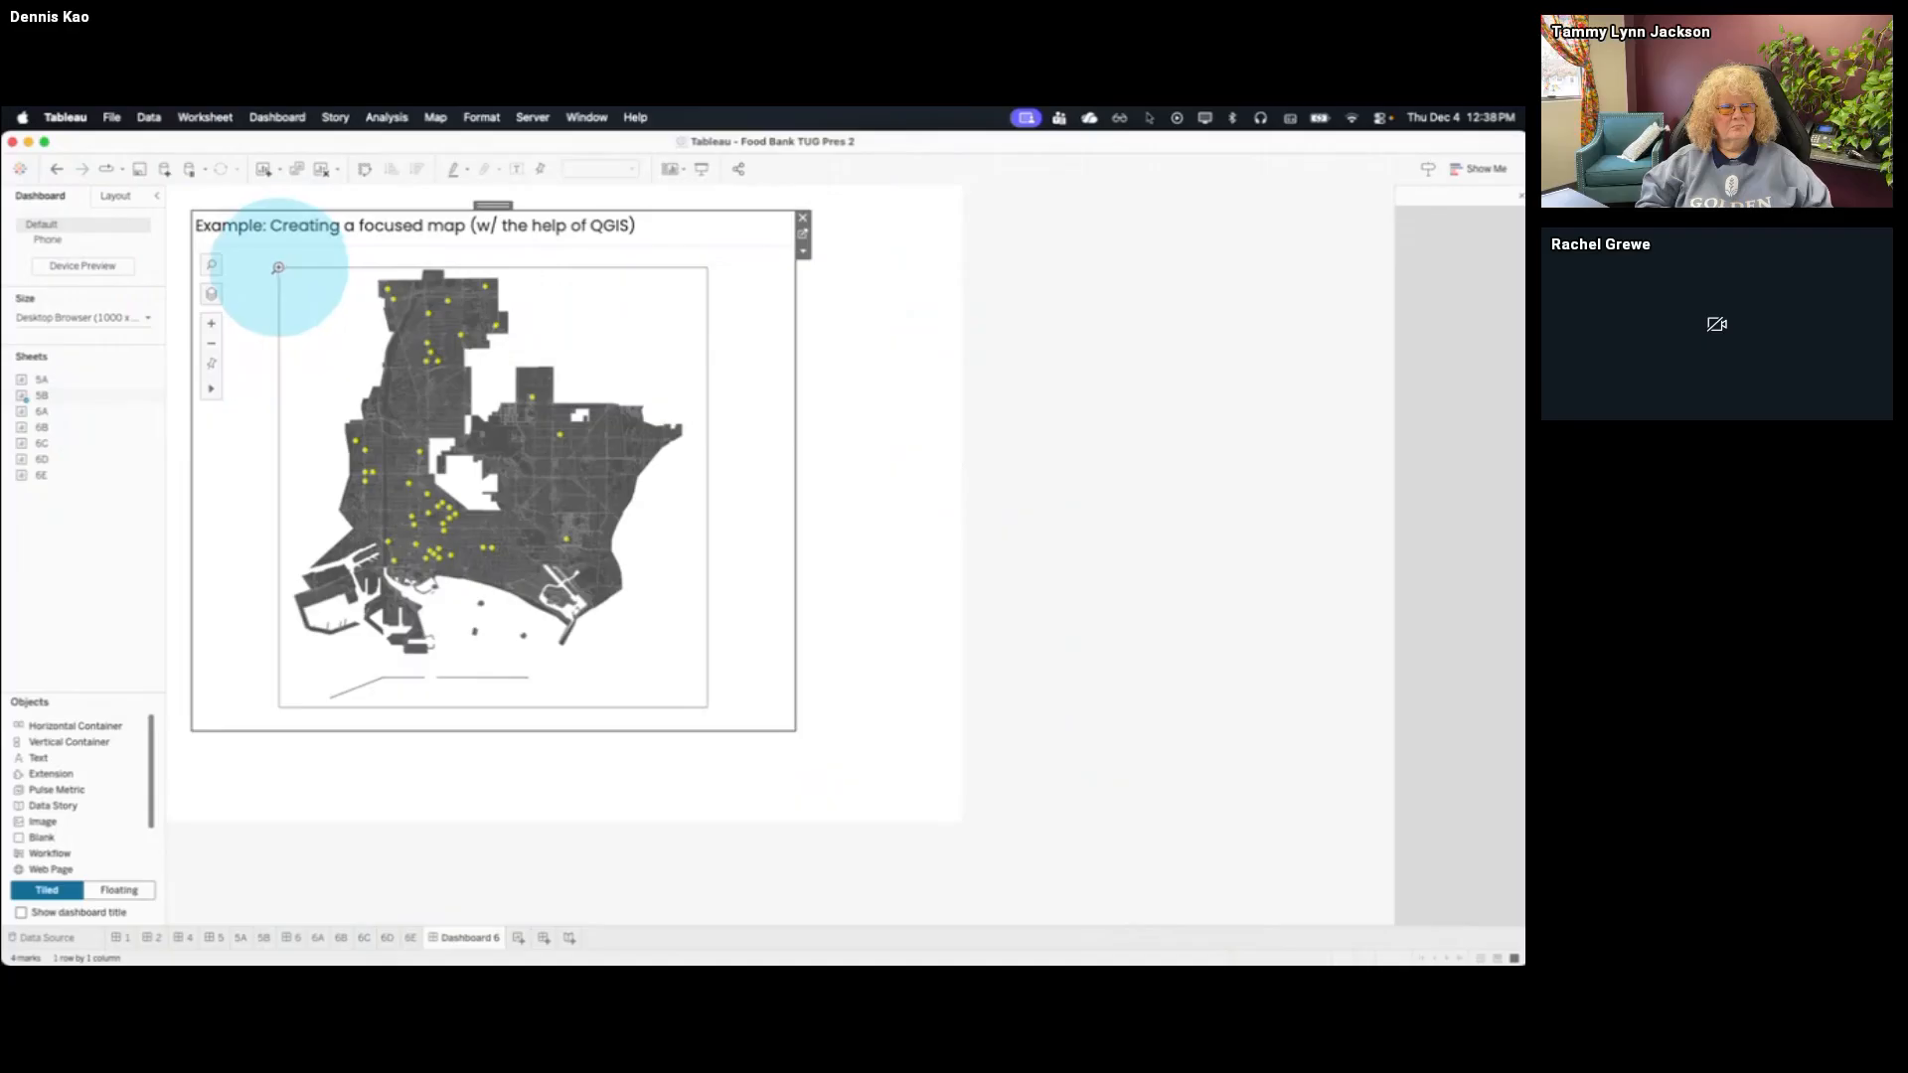
left_click_drag(278, 267, 703, 703)
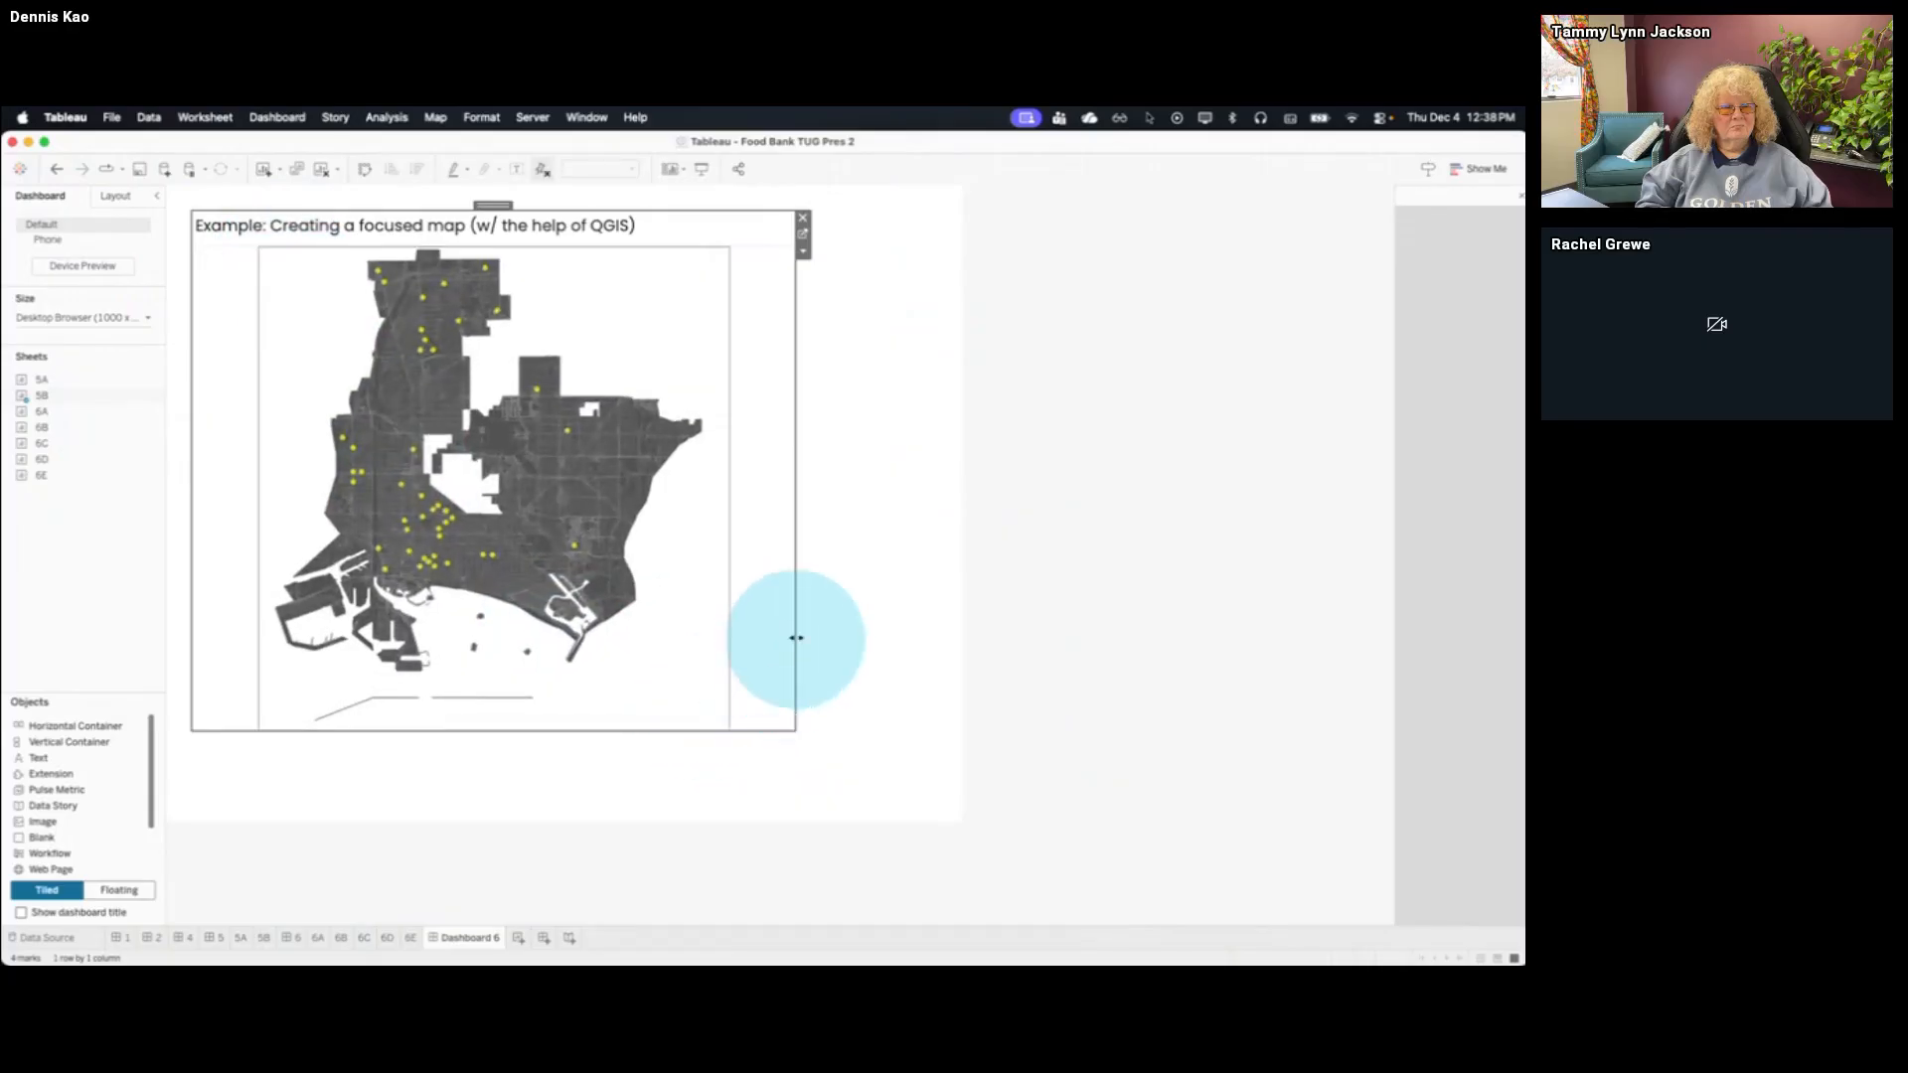
left_click_drag(797, 540, 647, 533)
left_click_drag(630, 726, 622, 731)
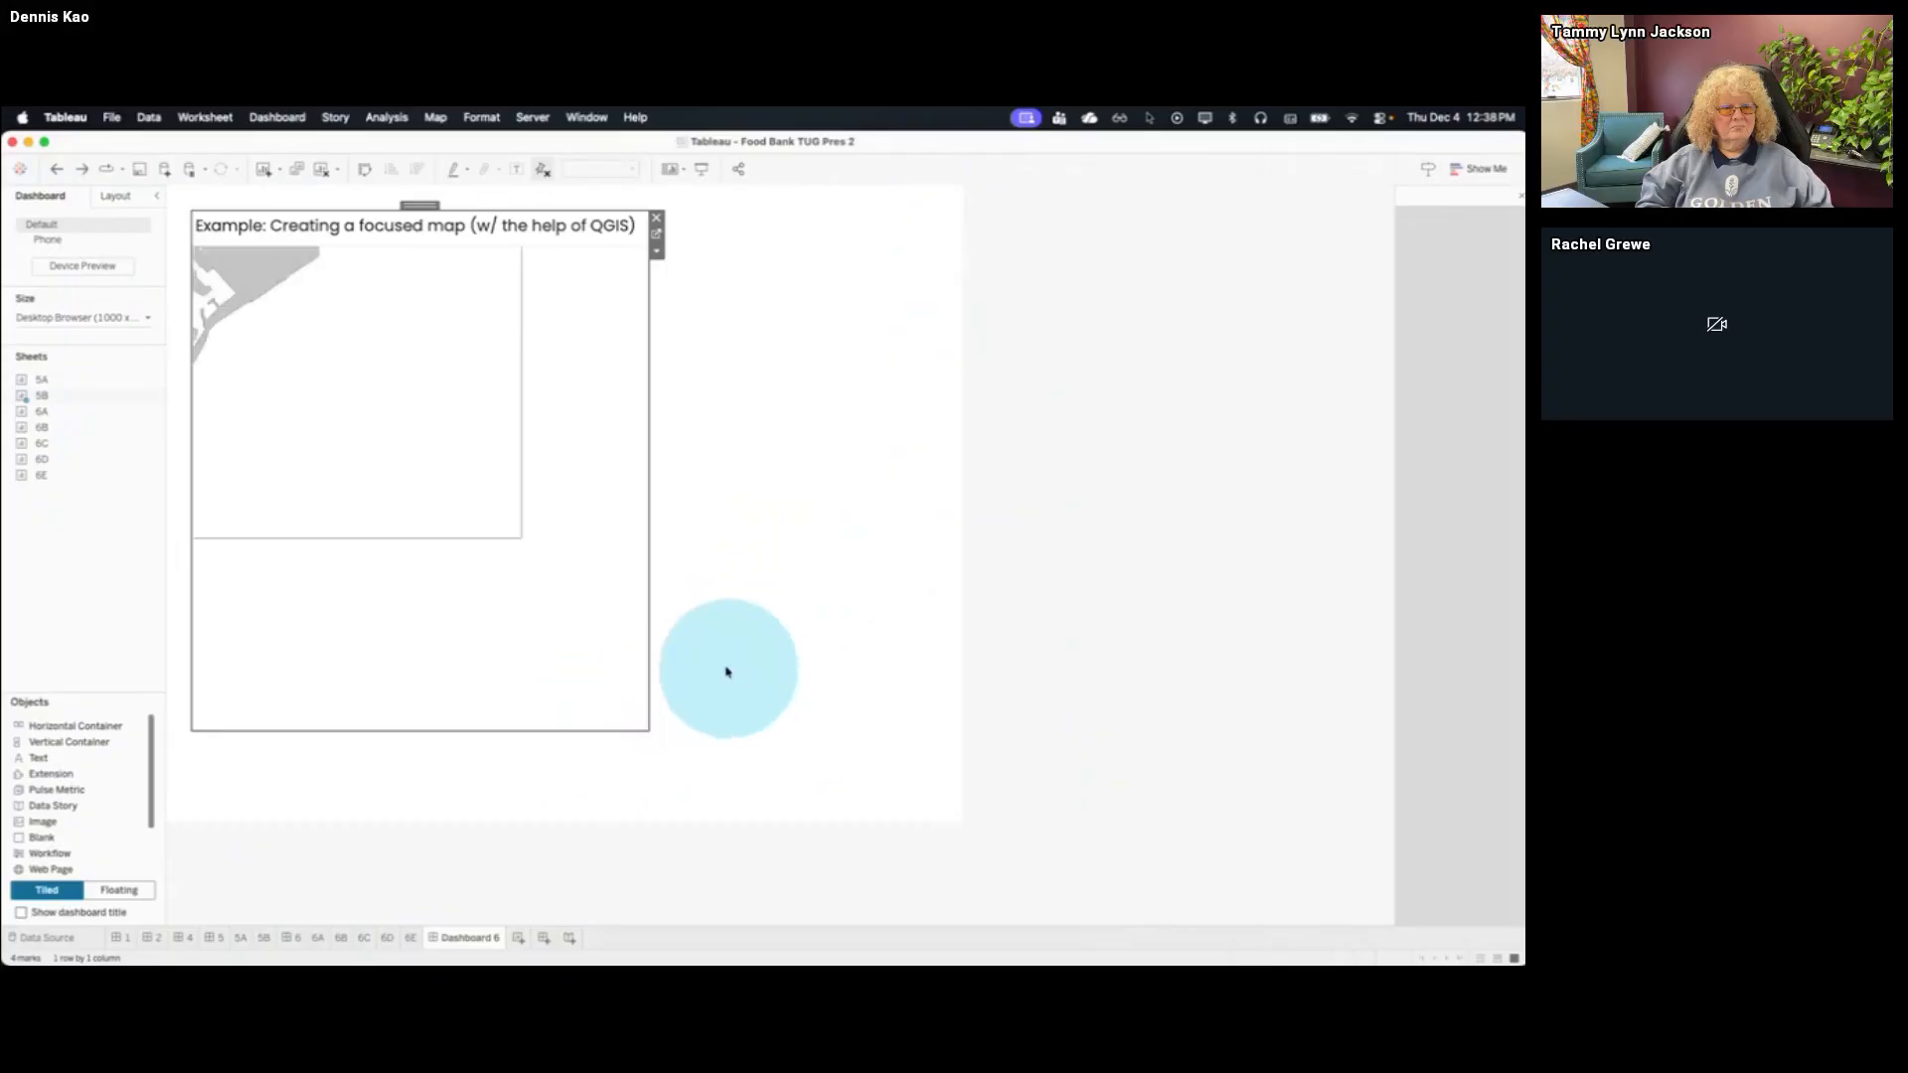
left_click_drag(554, 732, 550, 690)
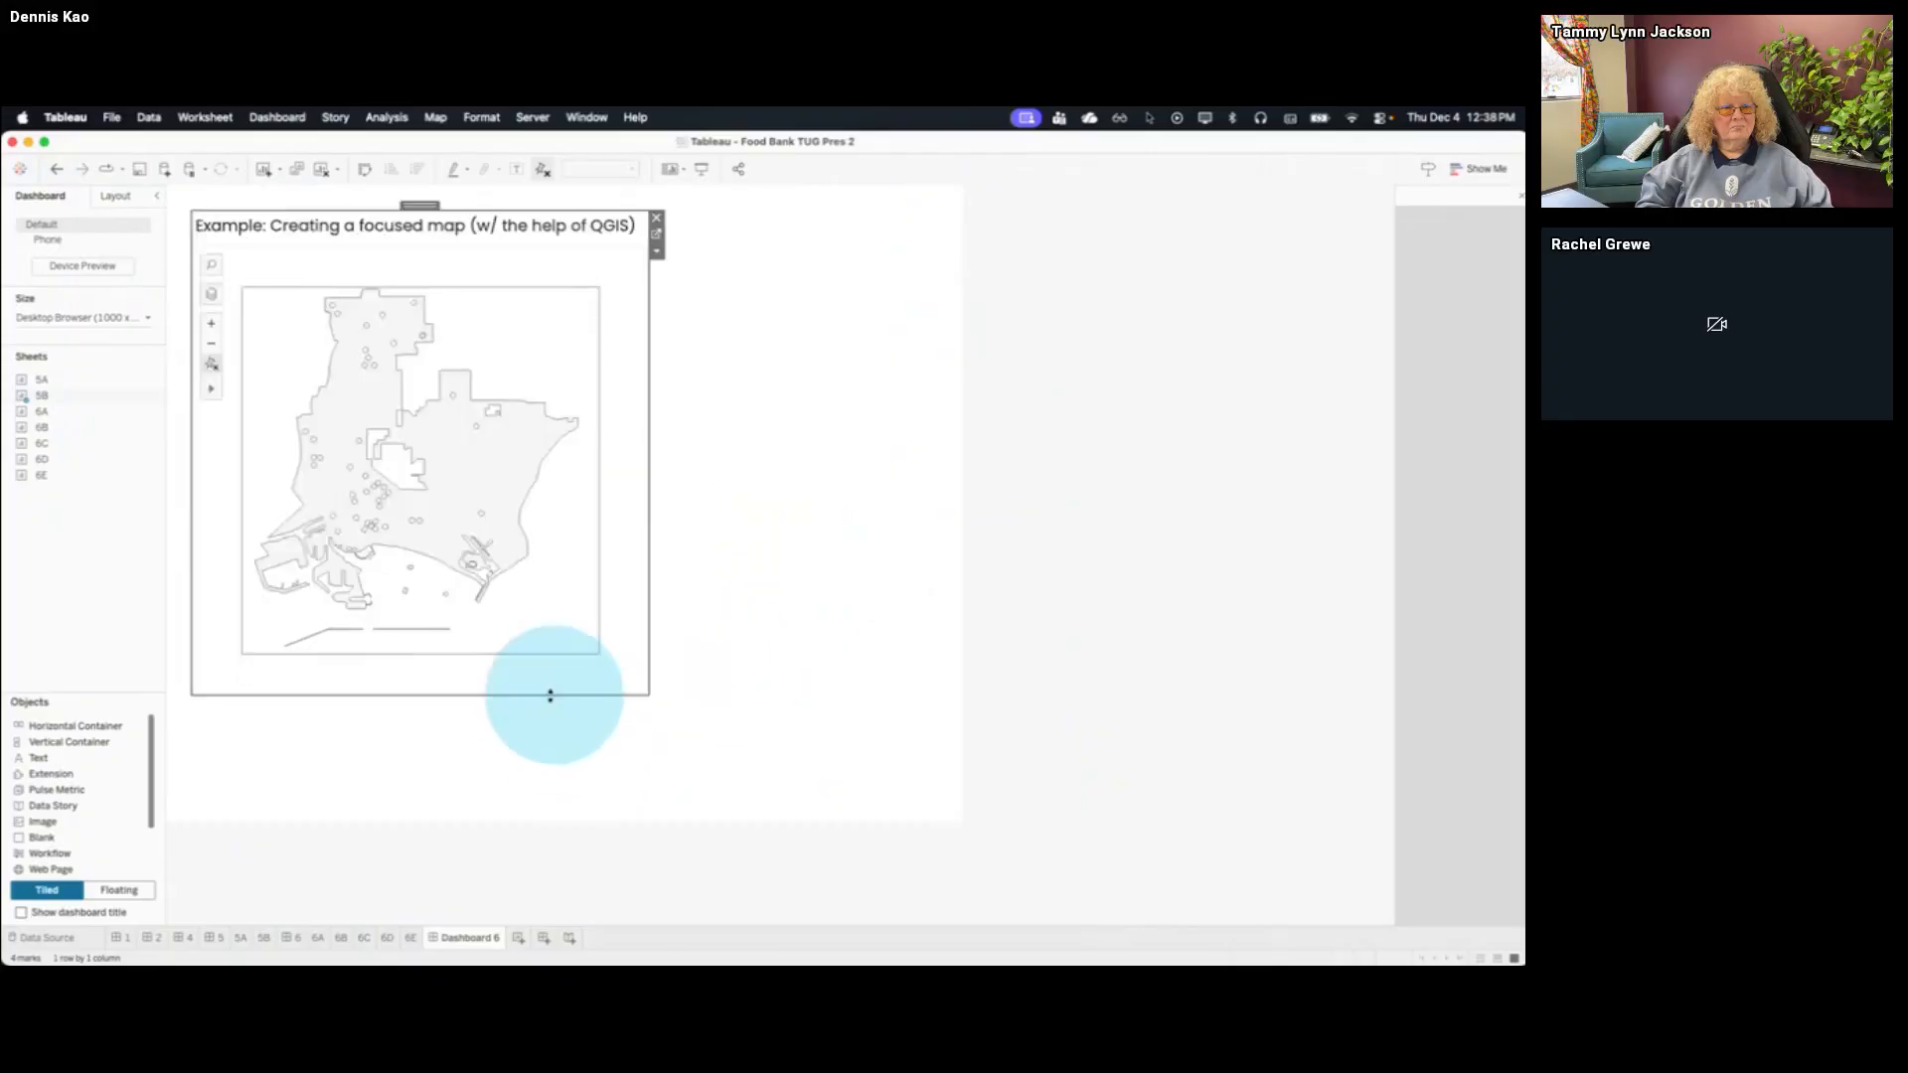
Remove the border of the rectangle layer on sheet 5B, then return to the dashboard with the floating map
left_click(264, 937)
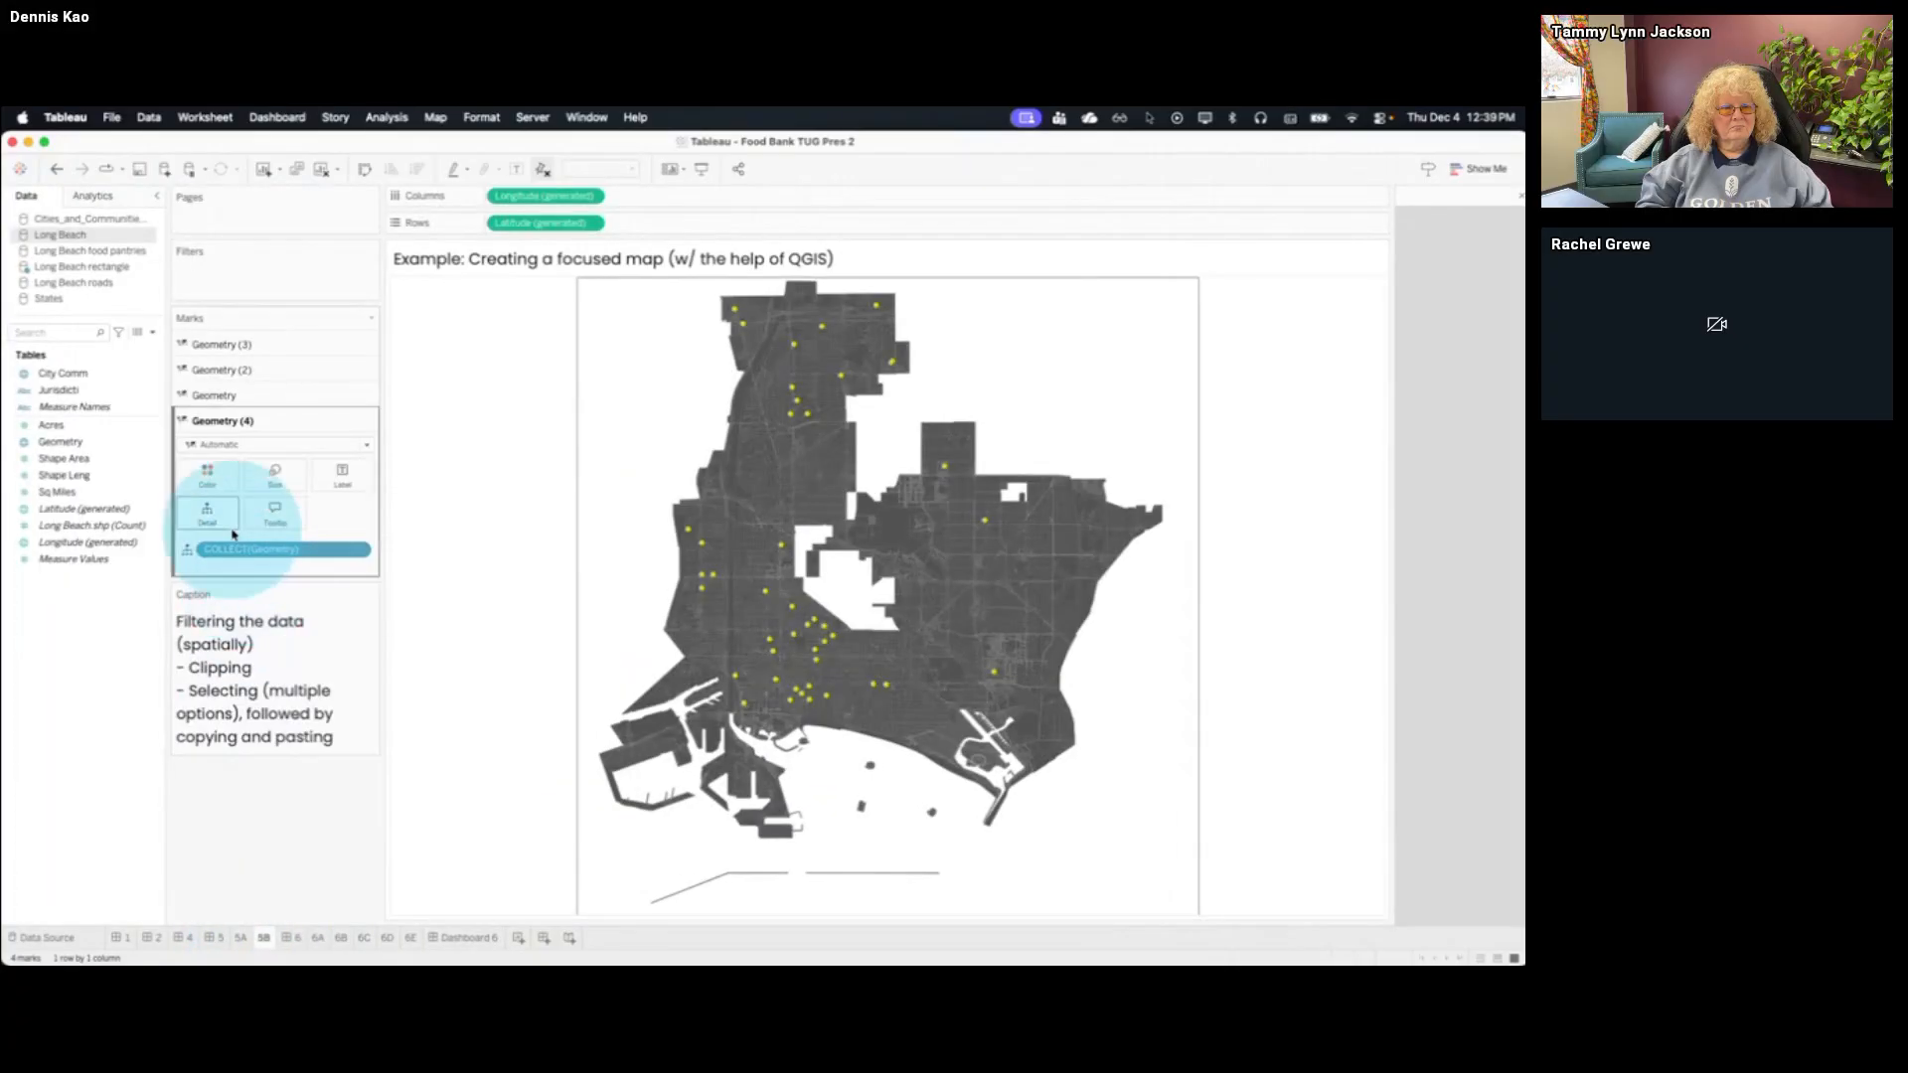
left_click(206, 475)
left_click(295, 714)
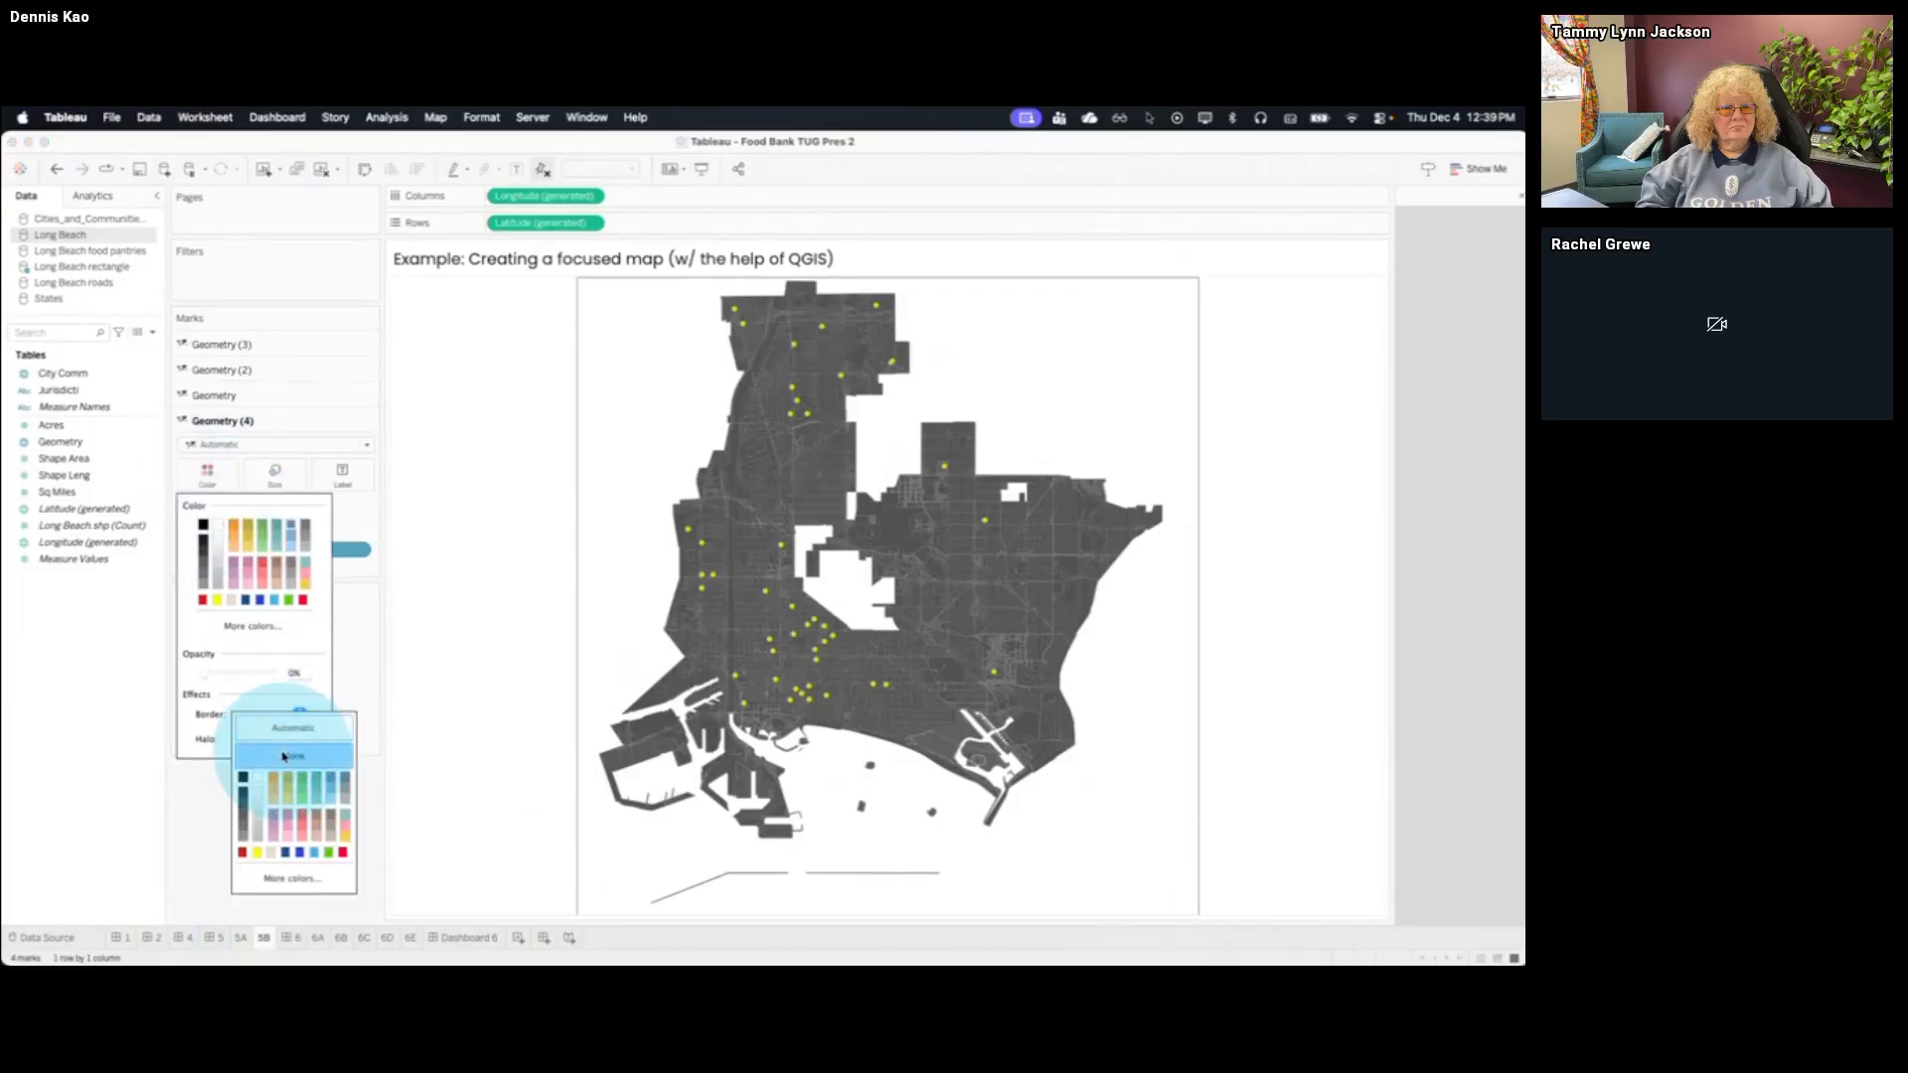
left_click(294, 756)
left_click(444, 936)
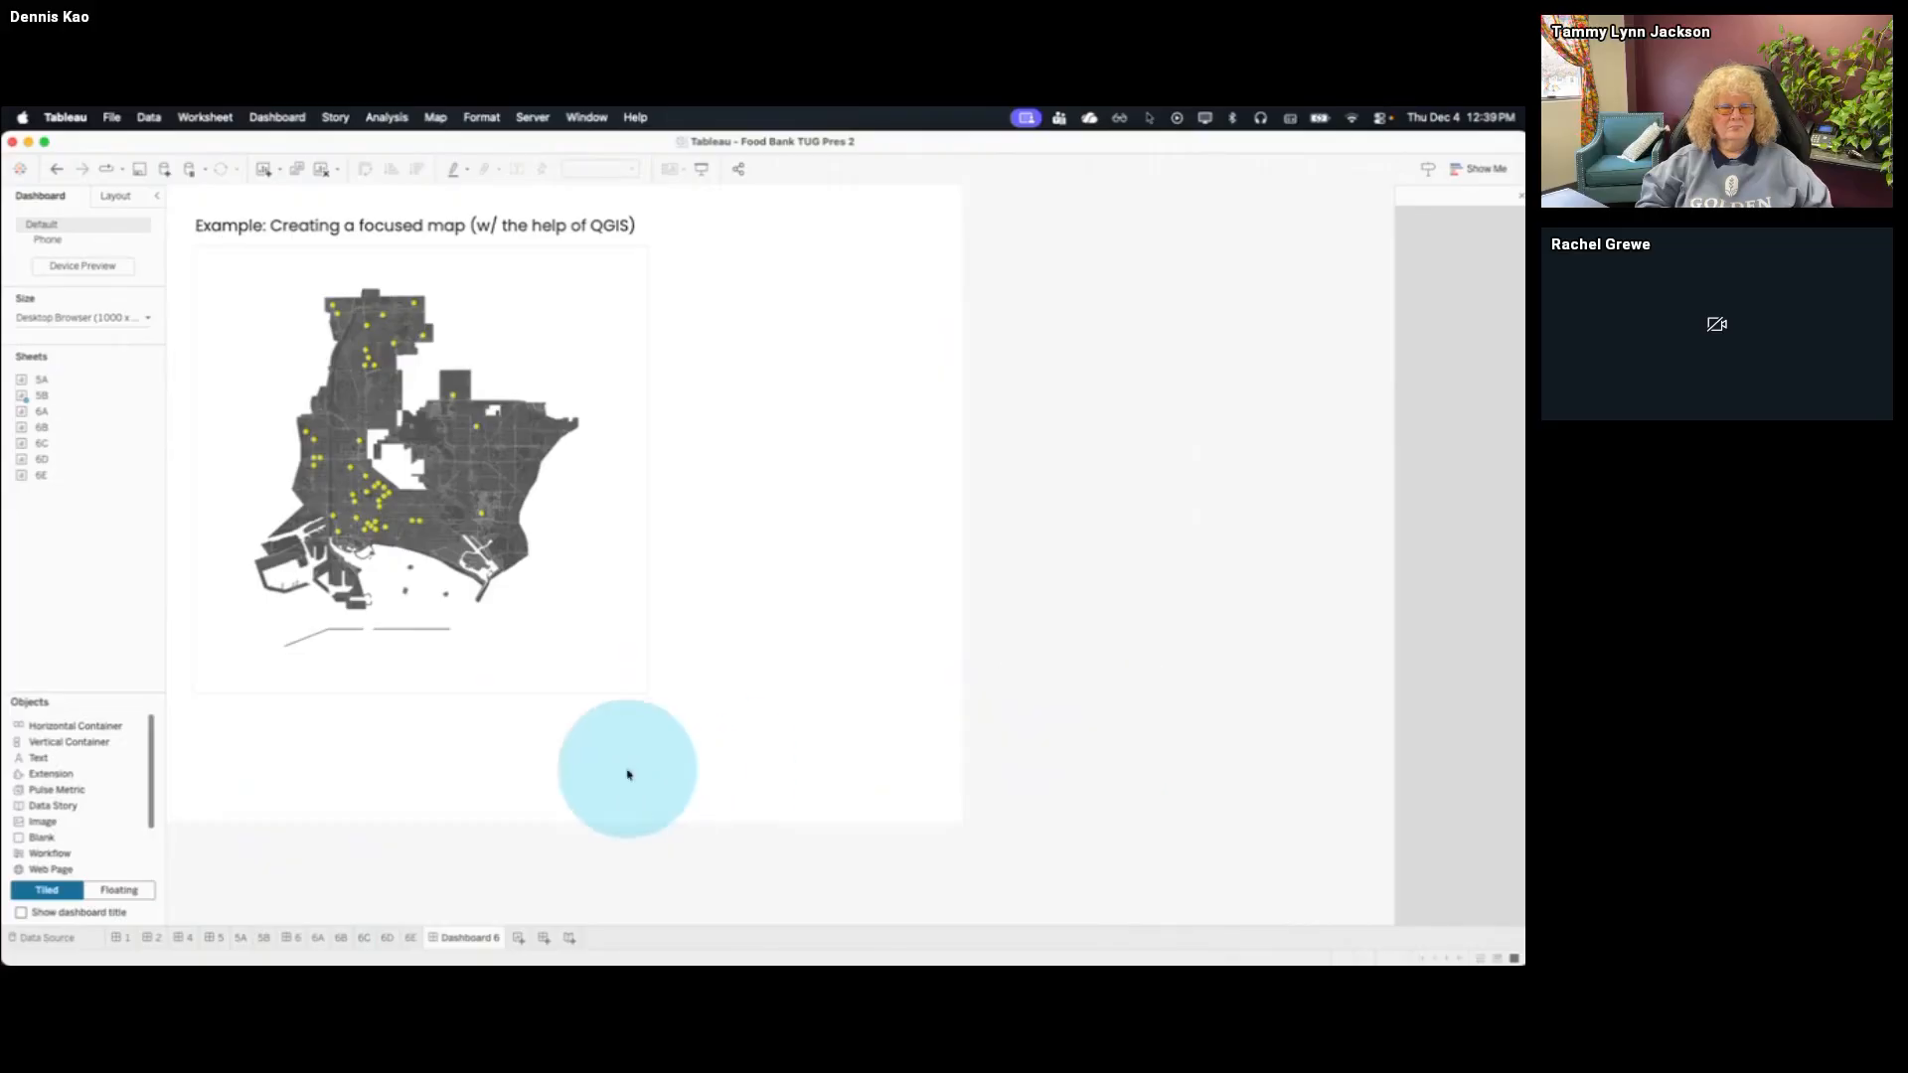
Open sheet 6A and zoom the California inset map to the coastal area around the red Long Beach square
left_click(318, 938)
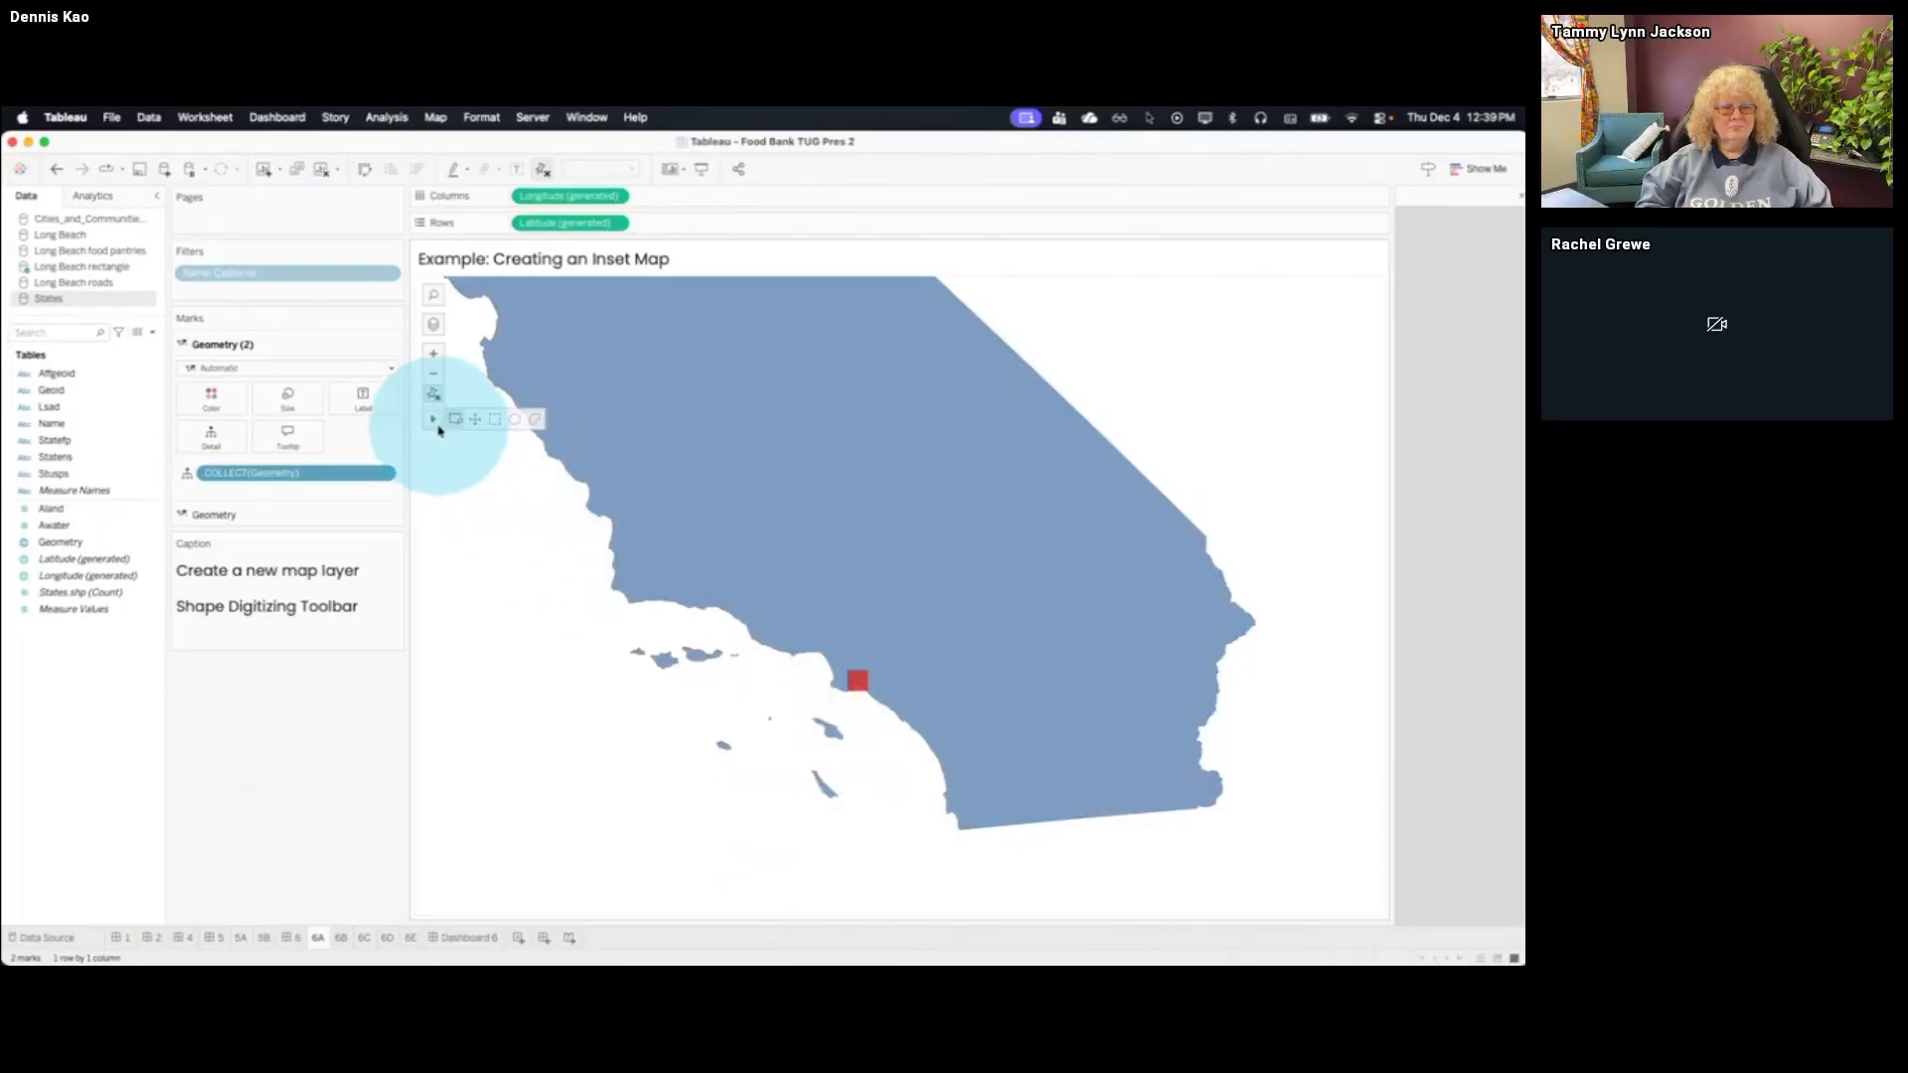
left_click(454, 419)
left_click_drag(737, 559, 1029, 788)
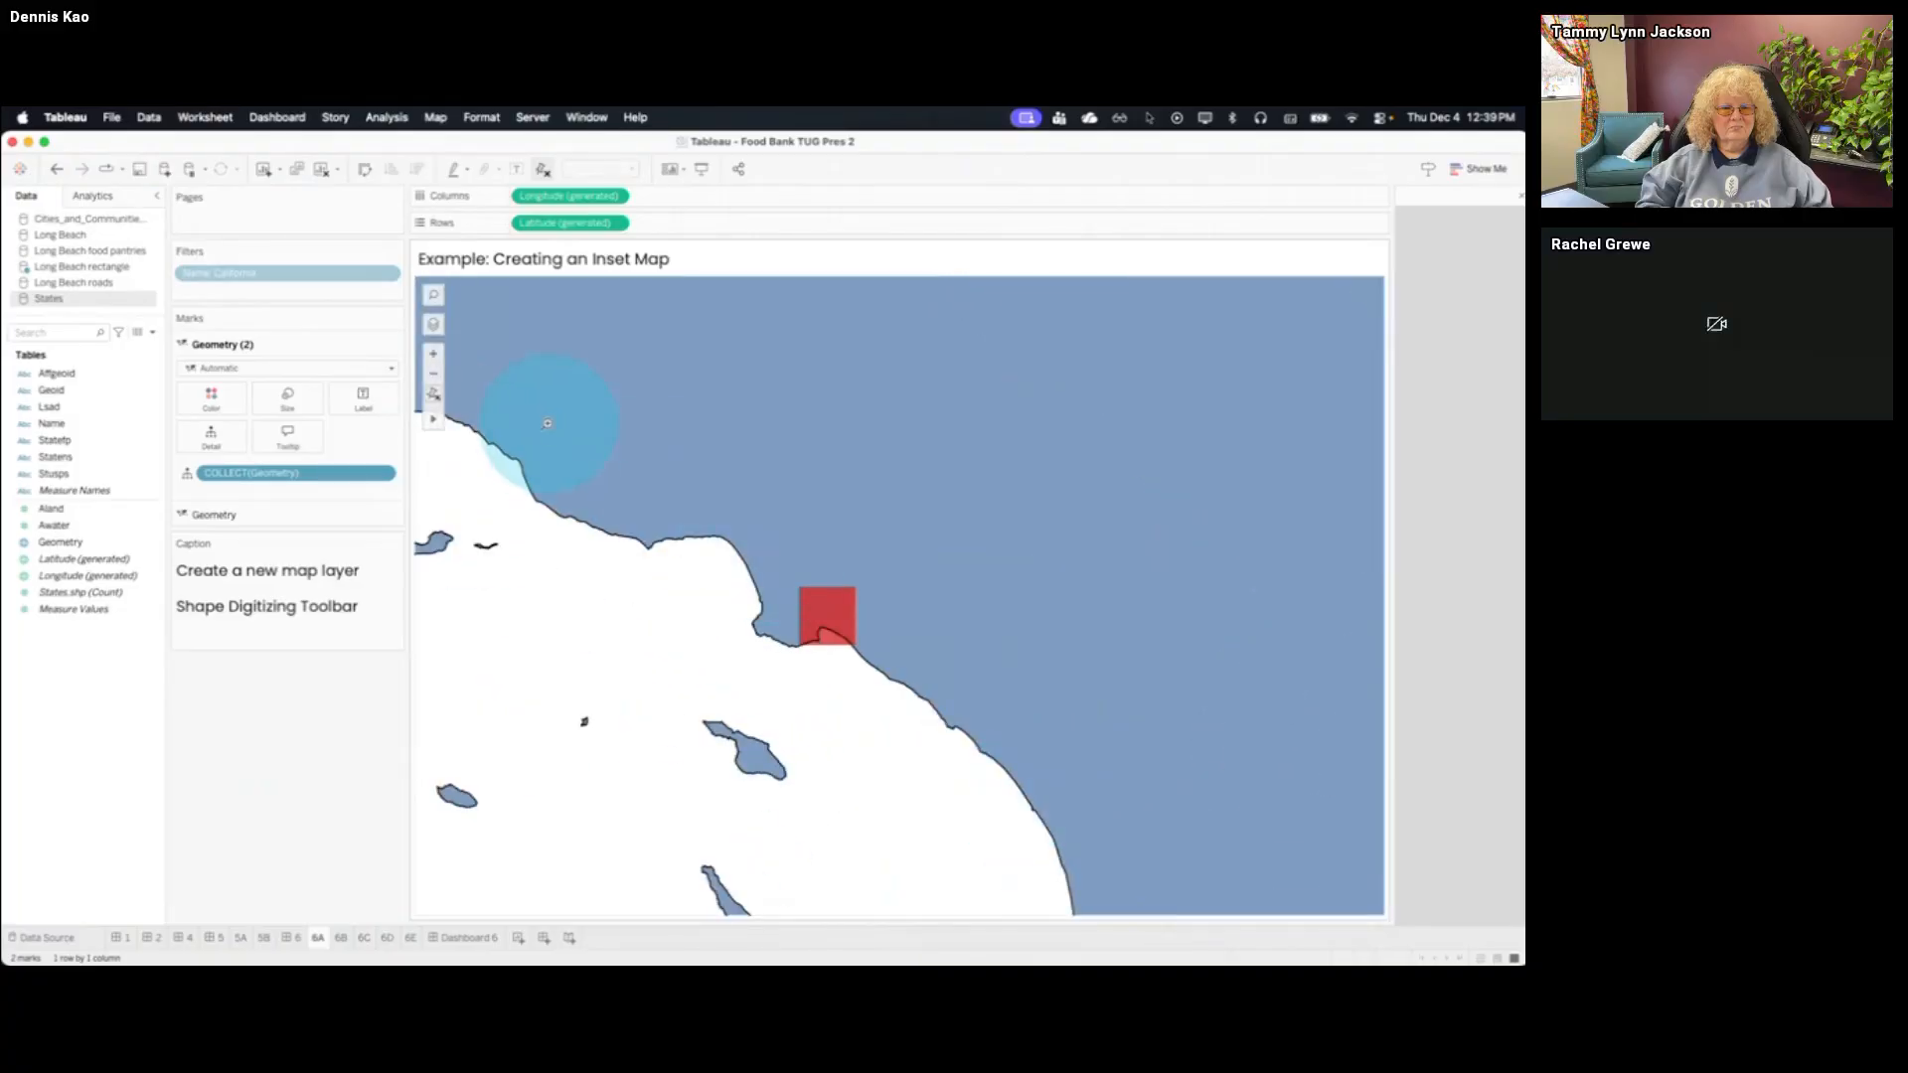
left_click_drag(497, 374, 1266, 857)
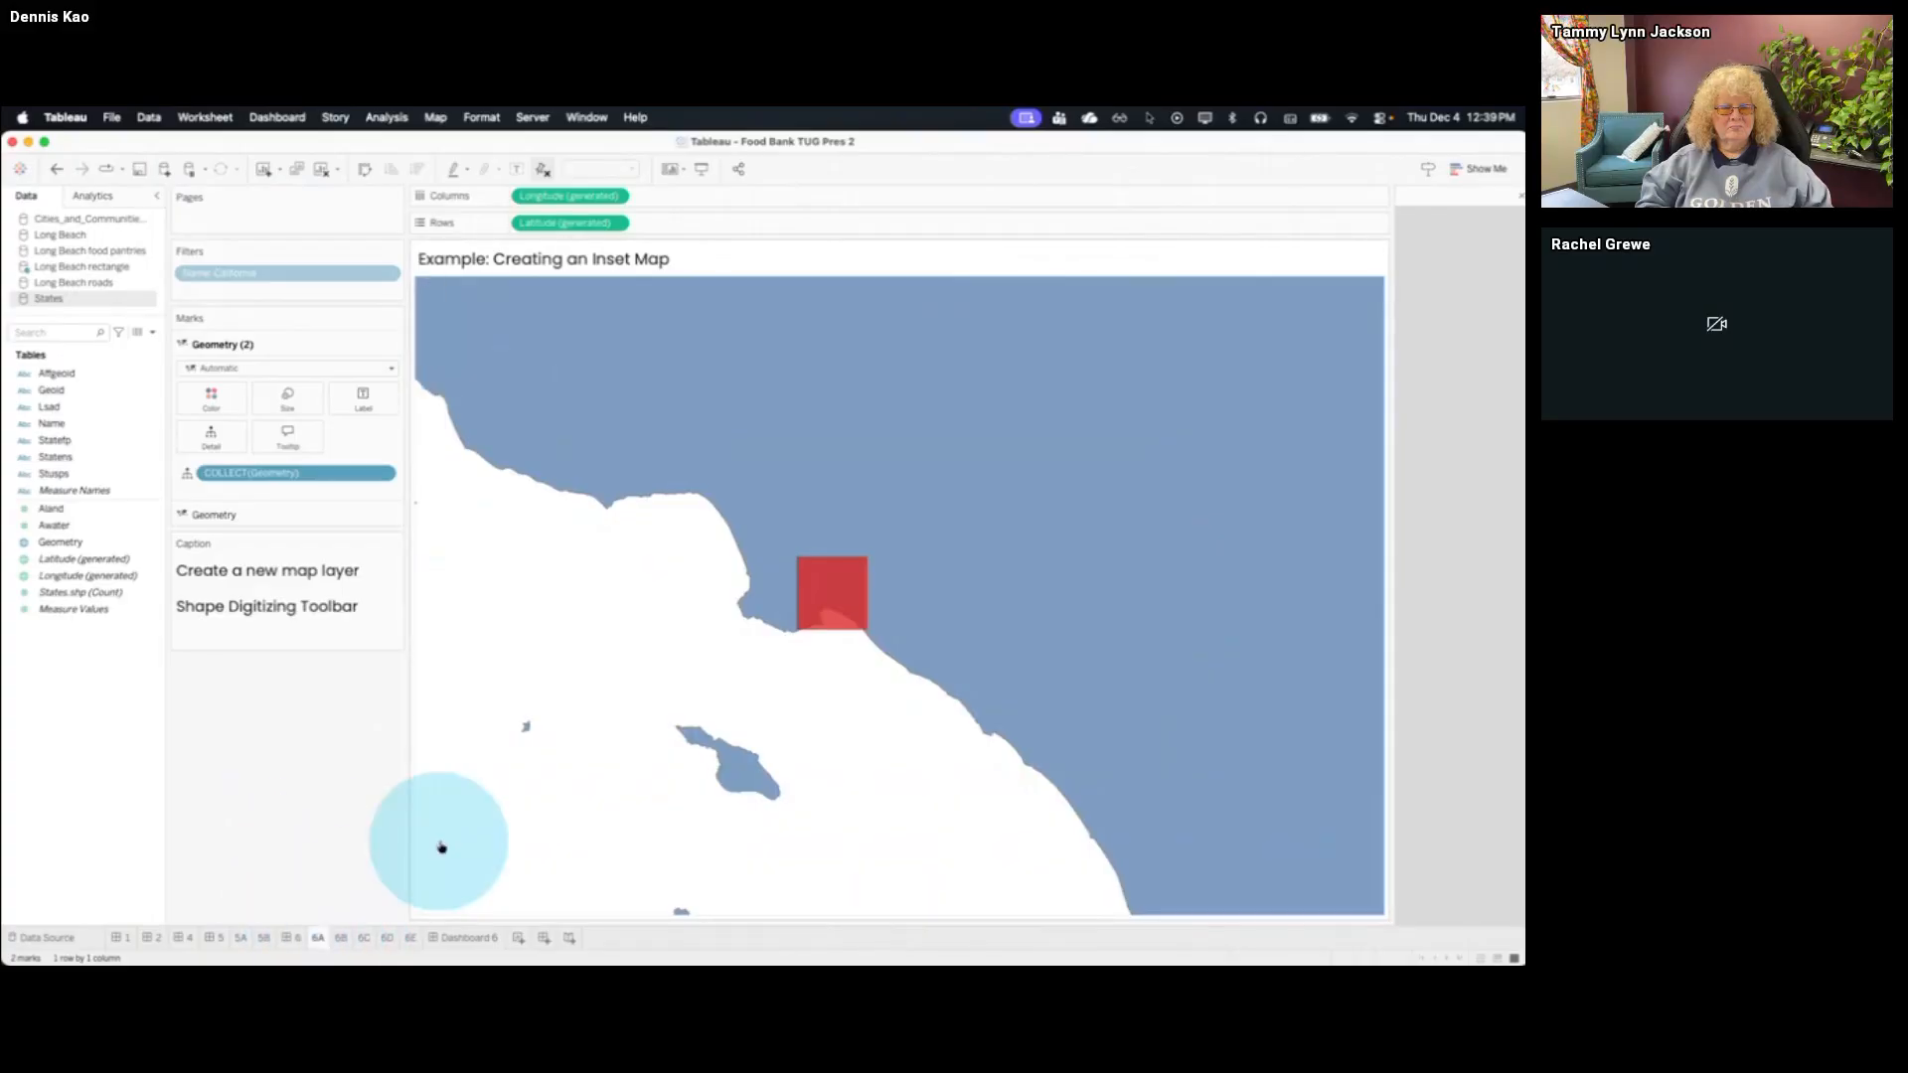
Switch to QGIS and turn on editing for the Long Beach rectangle layer
key("super+Tab")
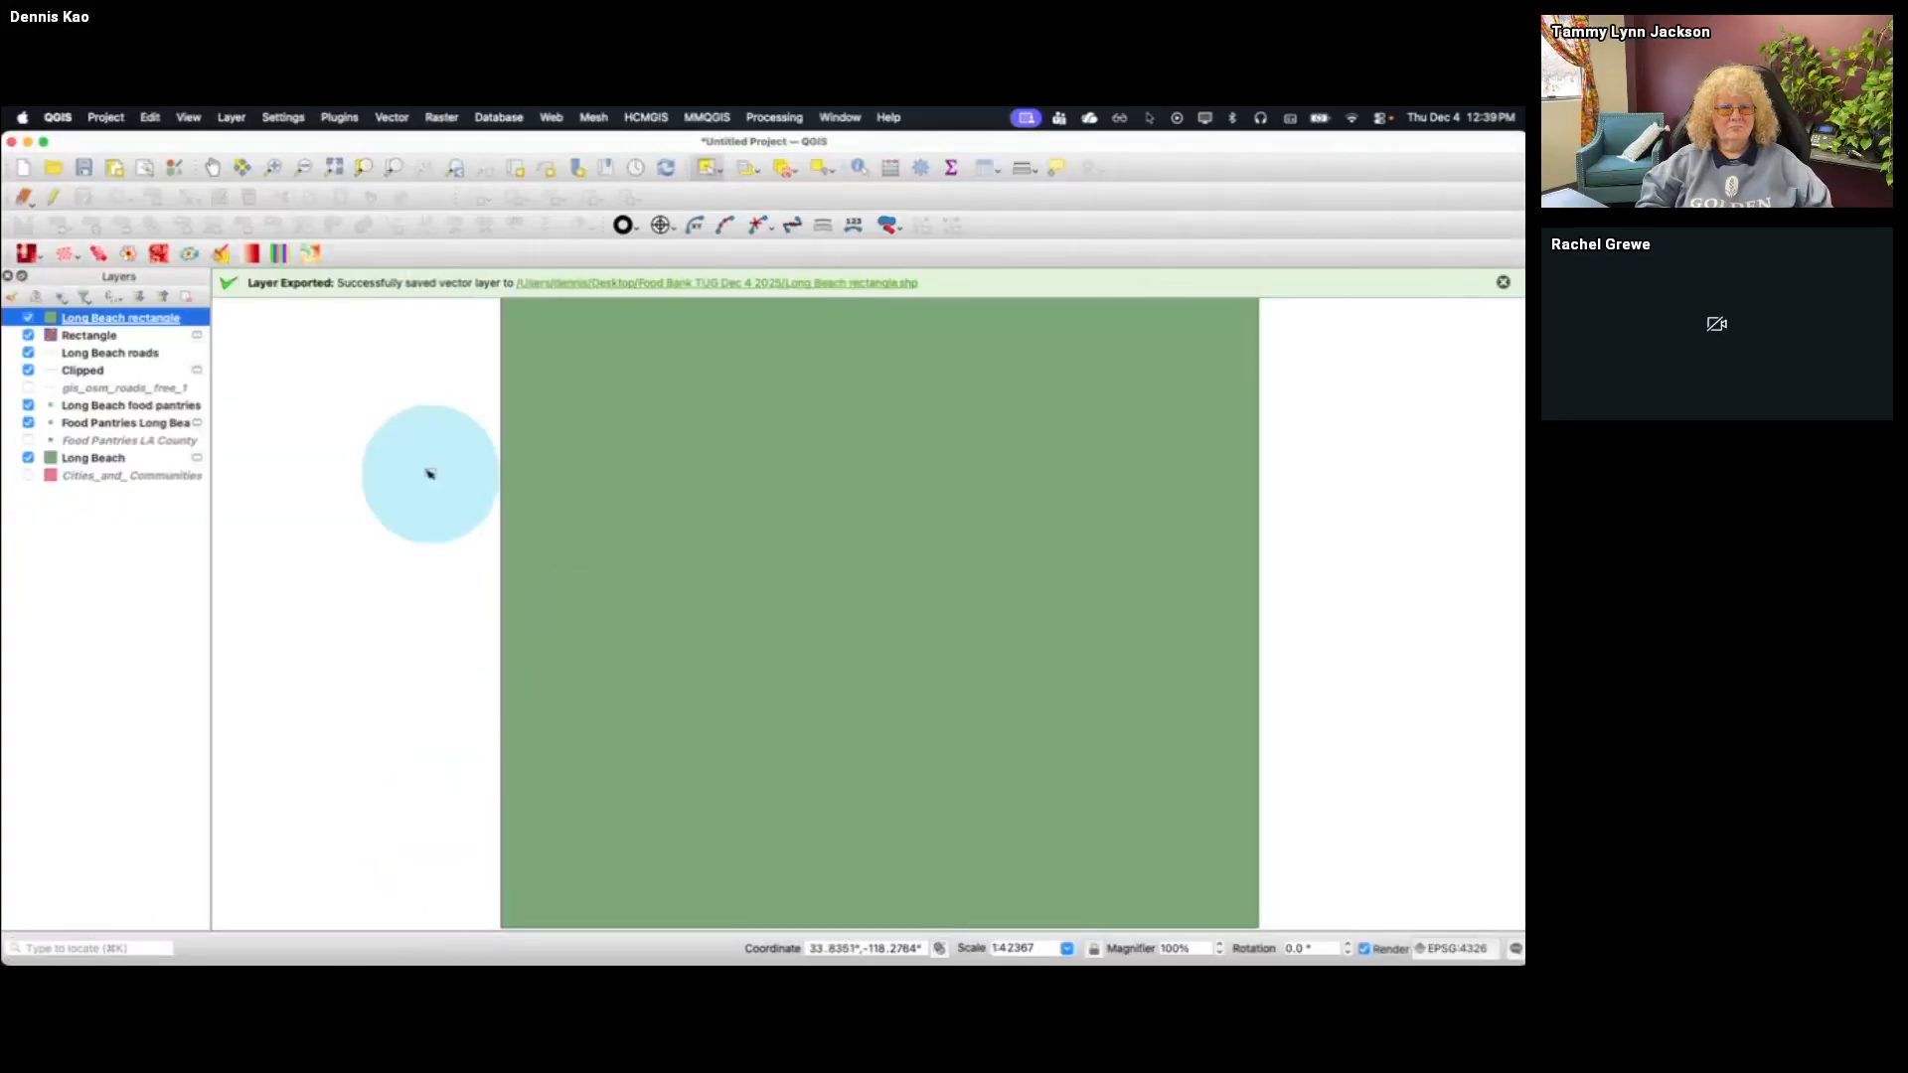
left_click(52, 196)
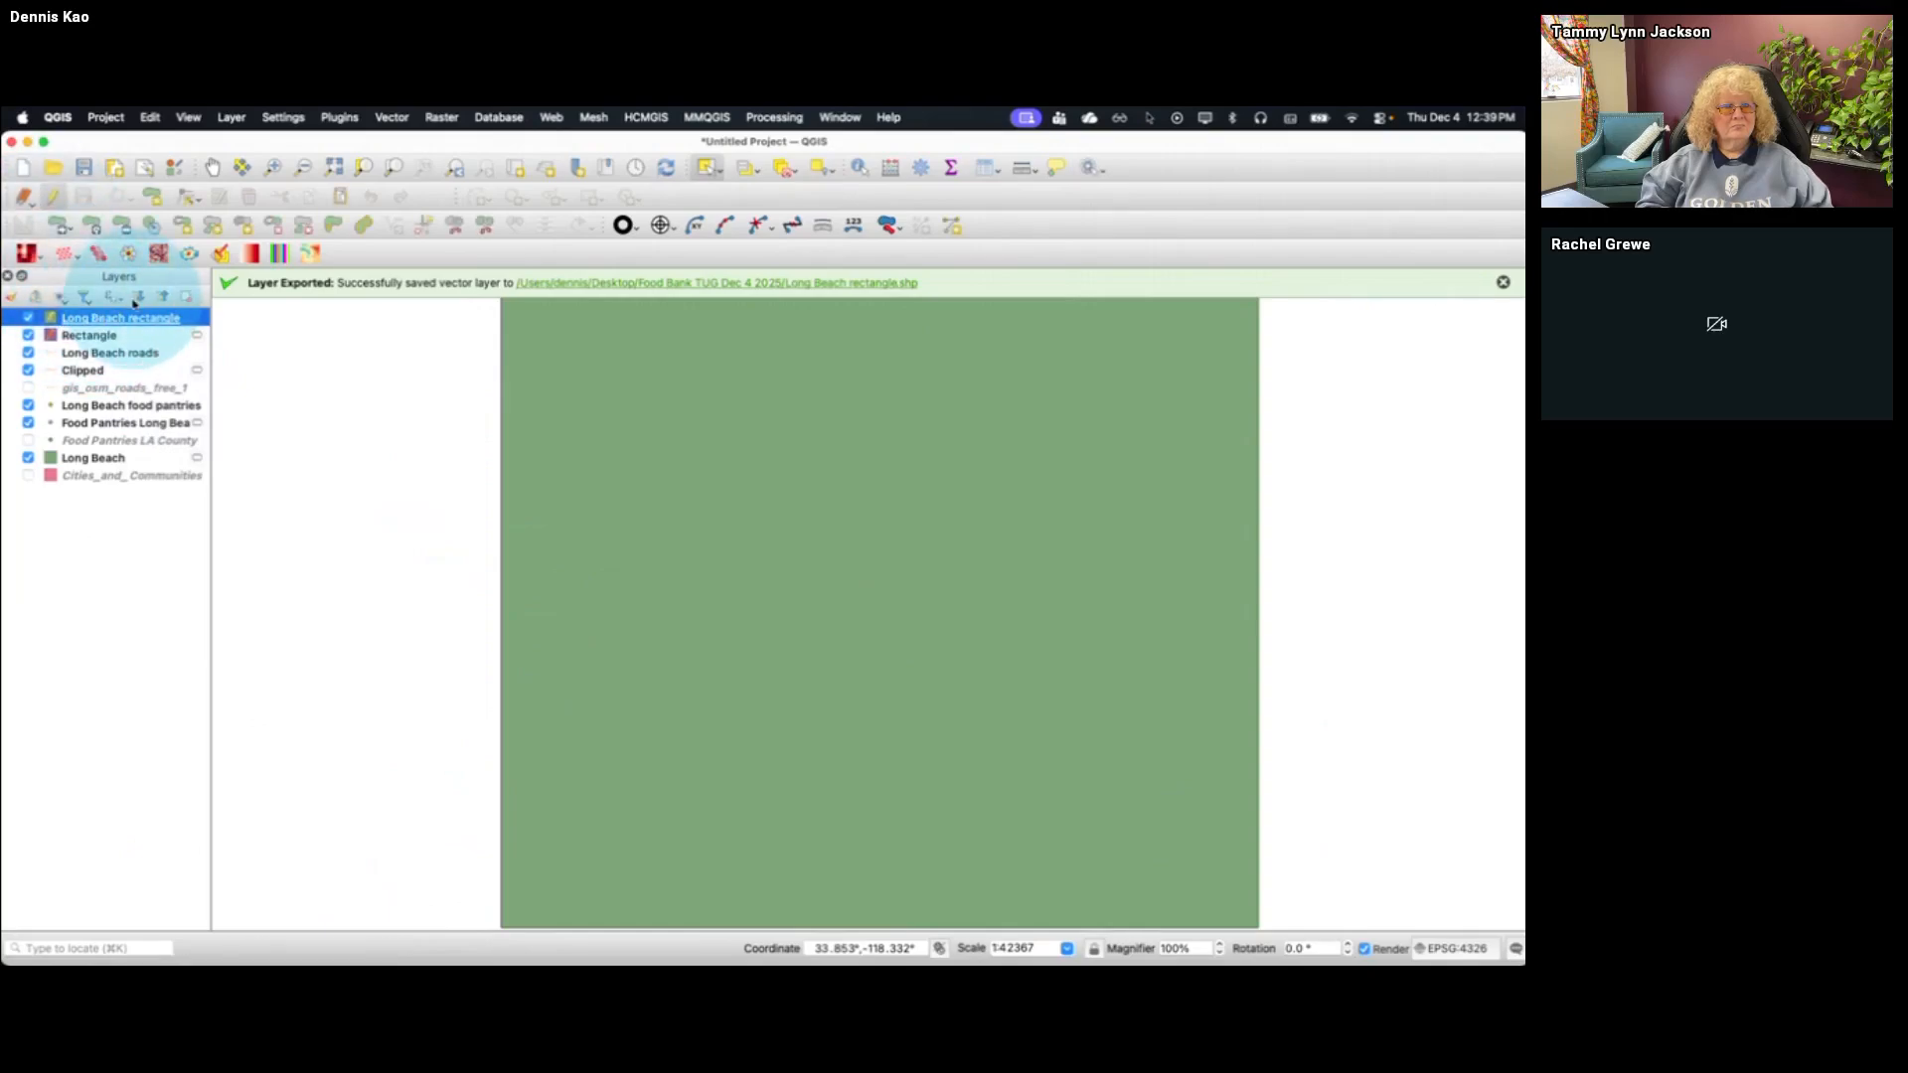
left_click(119, 332)
left_click(120, 321)
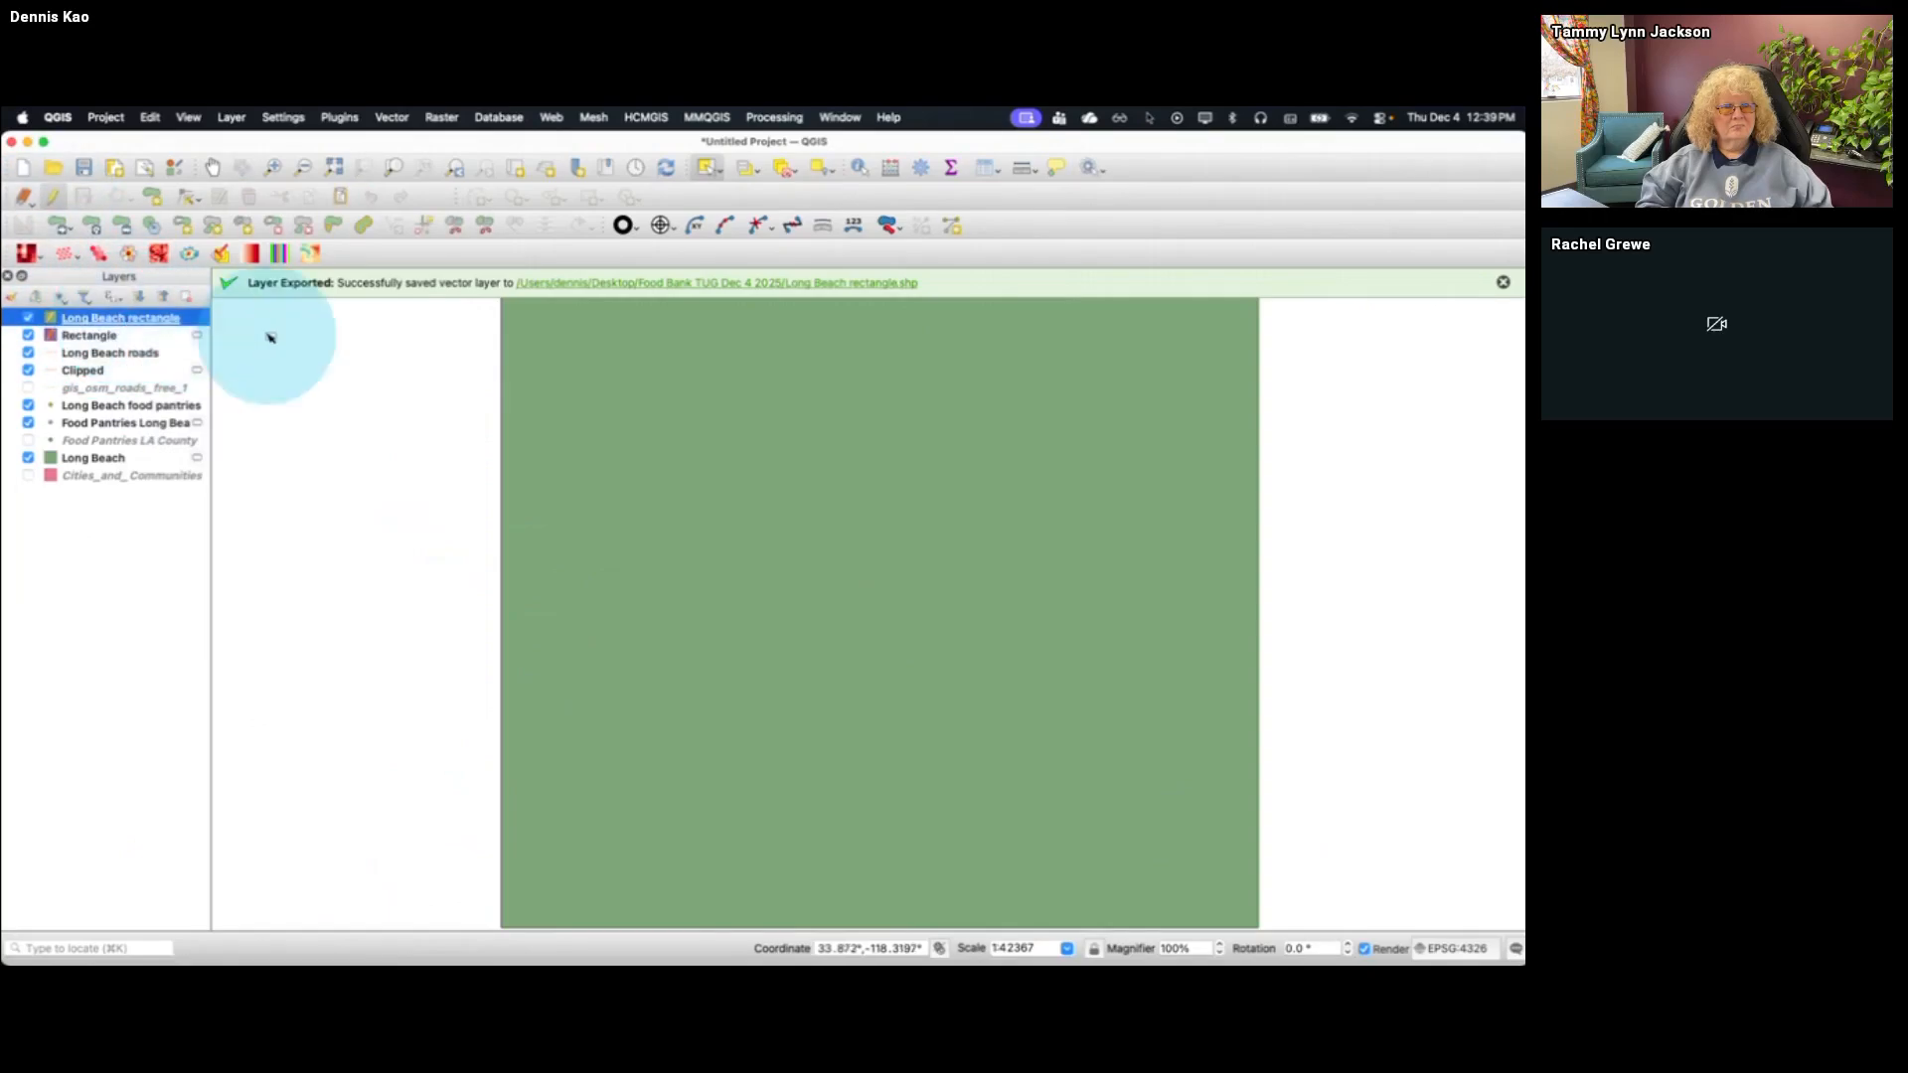
Try adding a circular polygon feature over the western two-thirds of the Long Beach rectangle
left_click(118, 196)
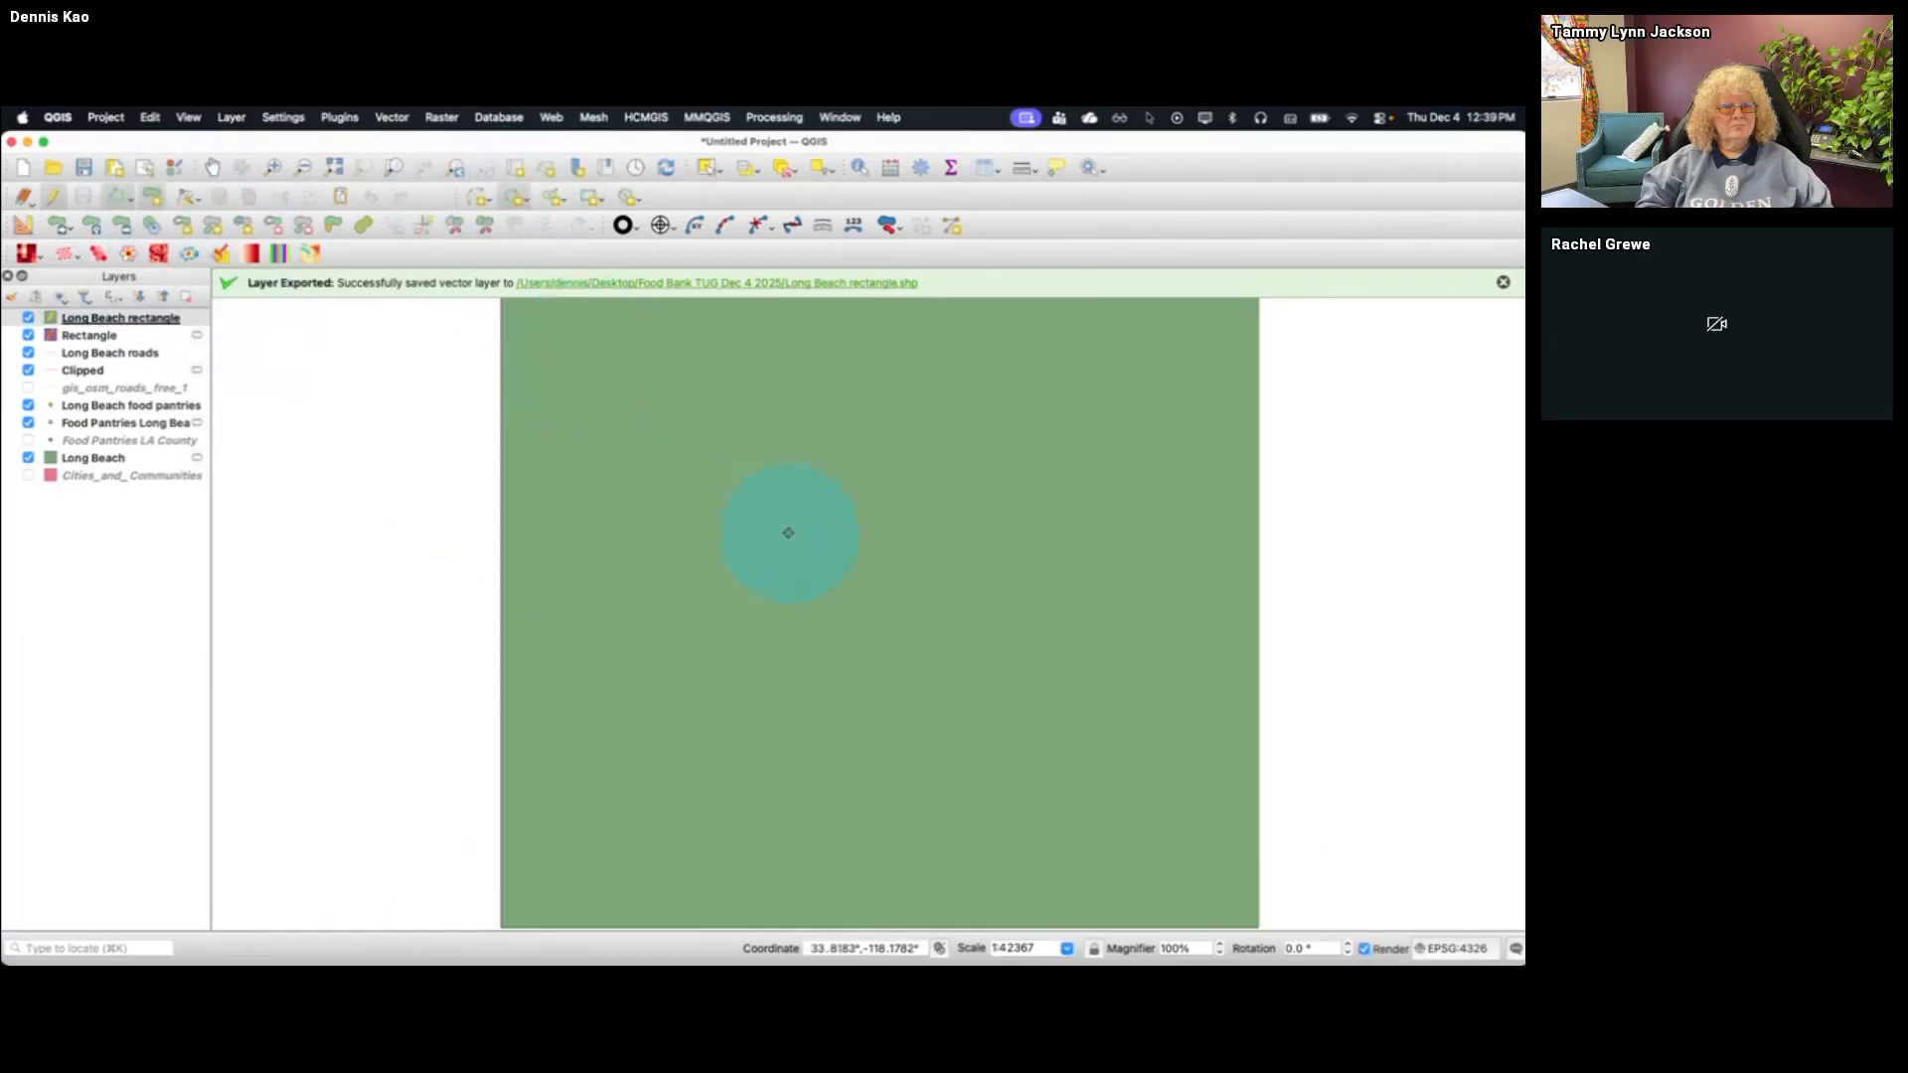
left_click(899, 685)
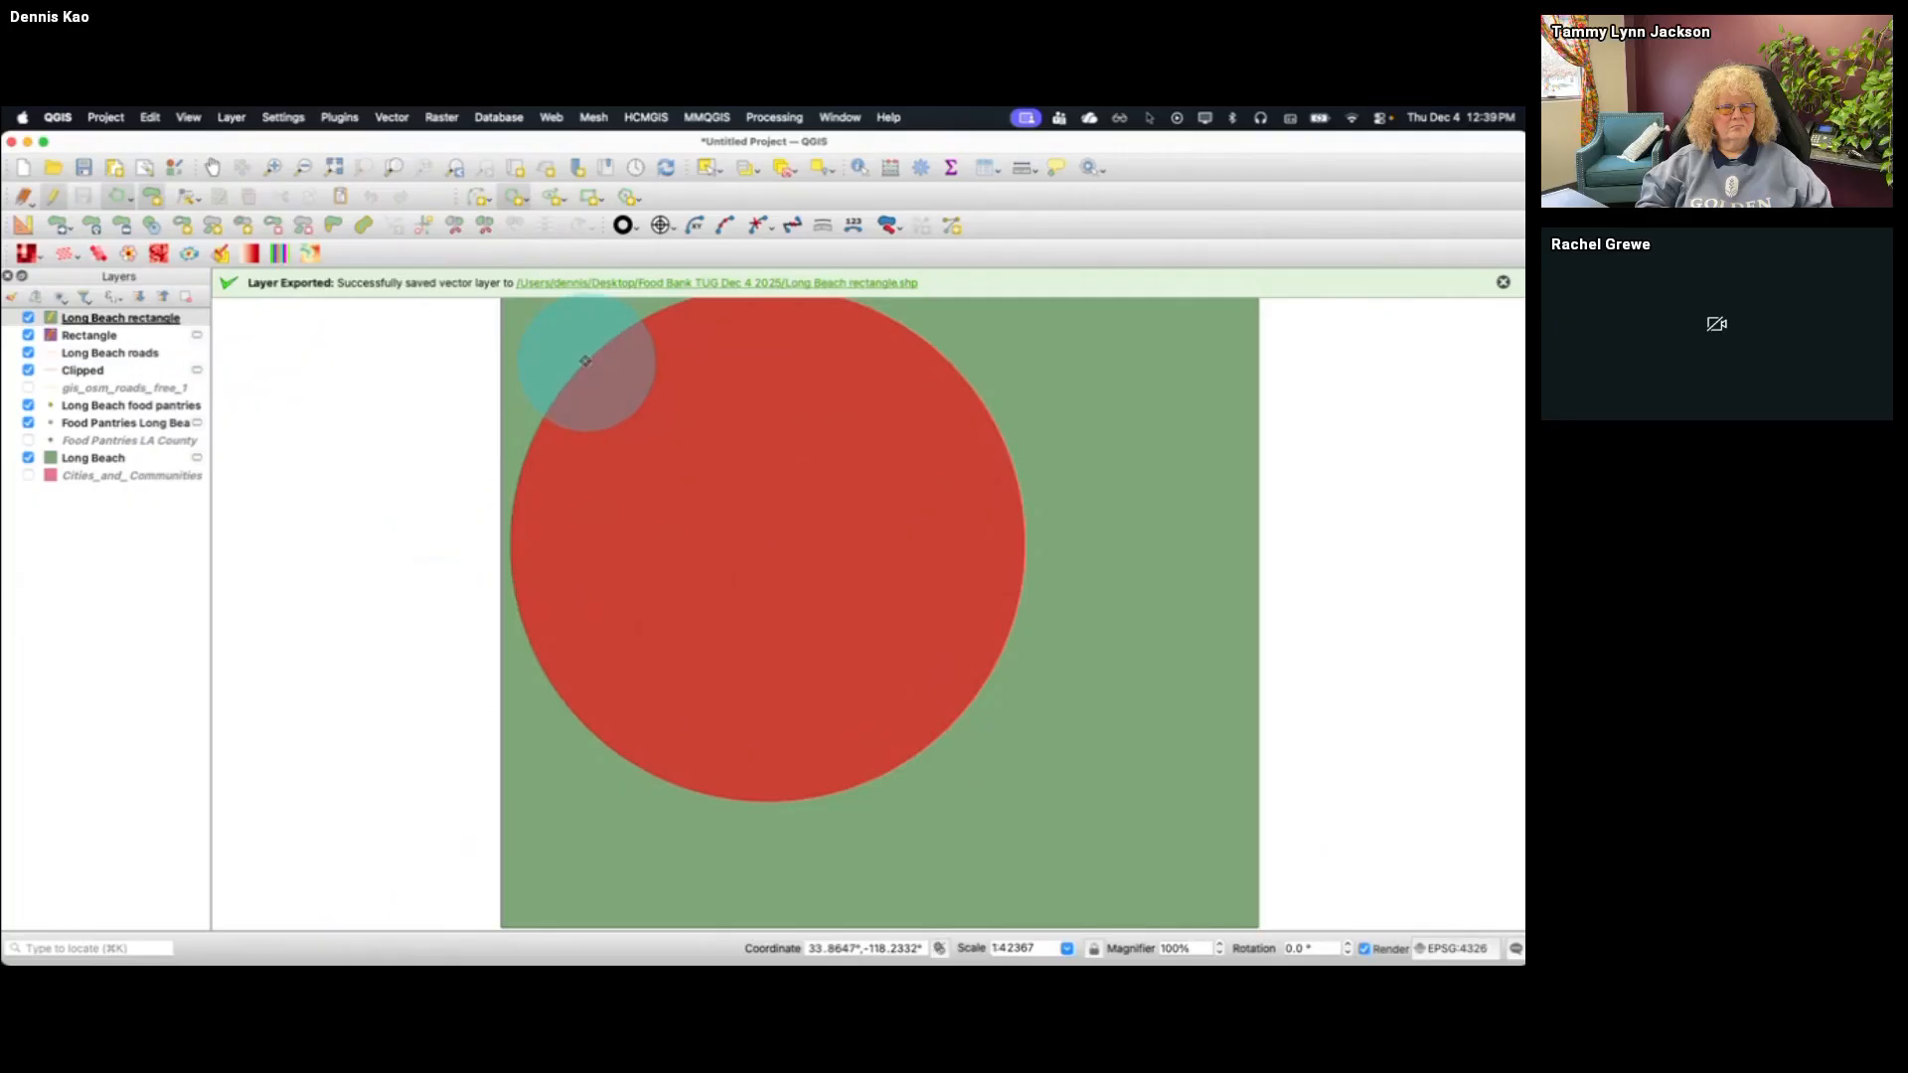
left_click(585, 361)
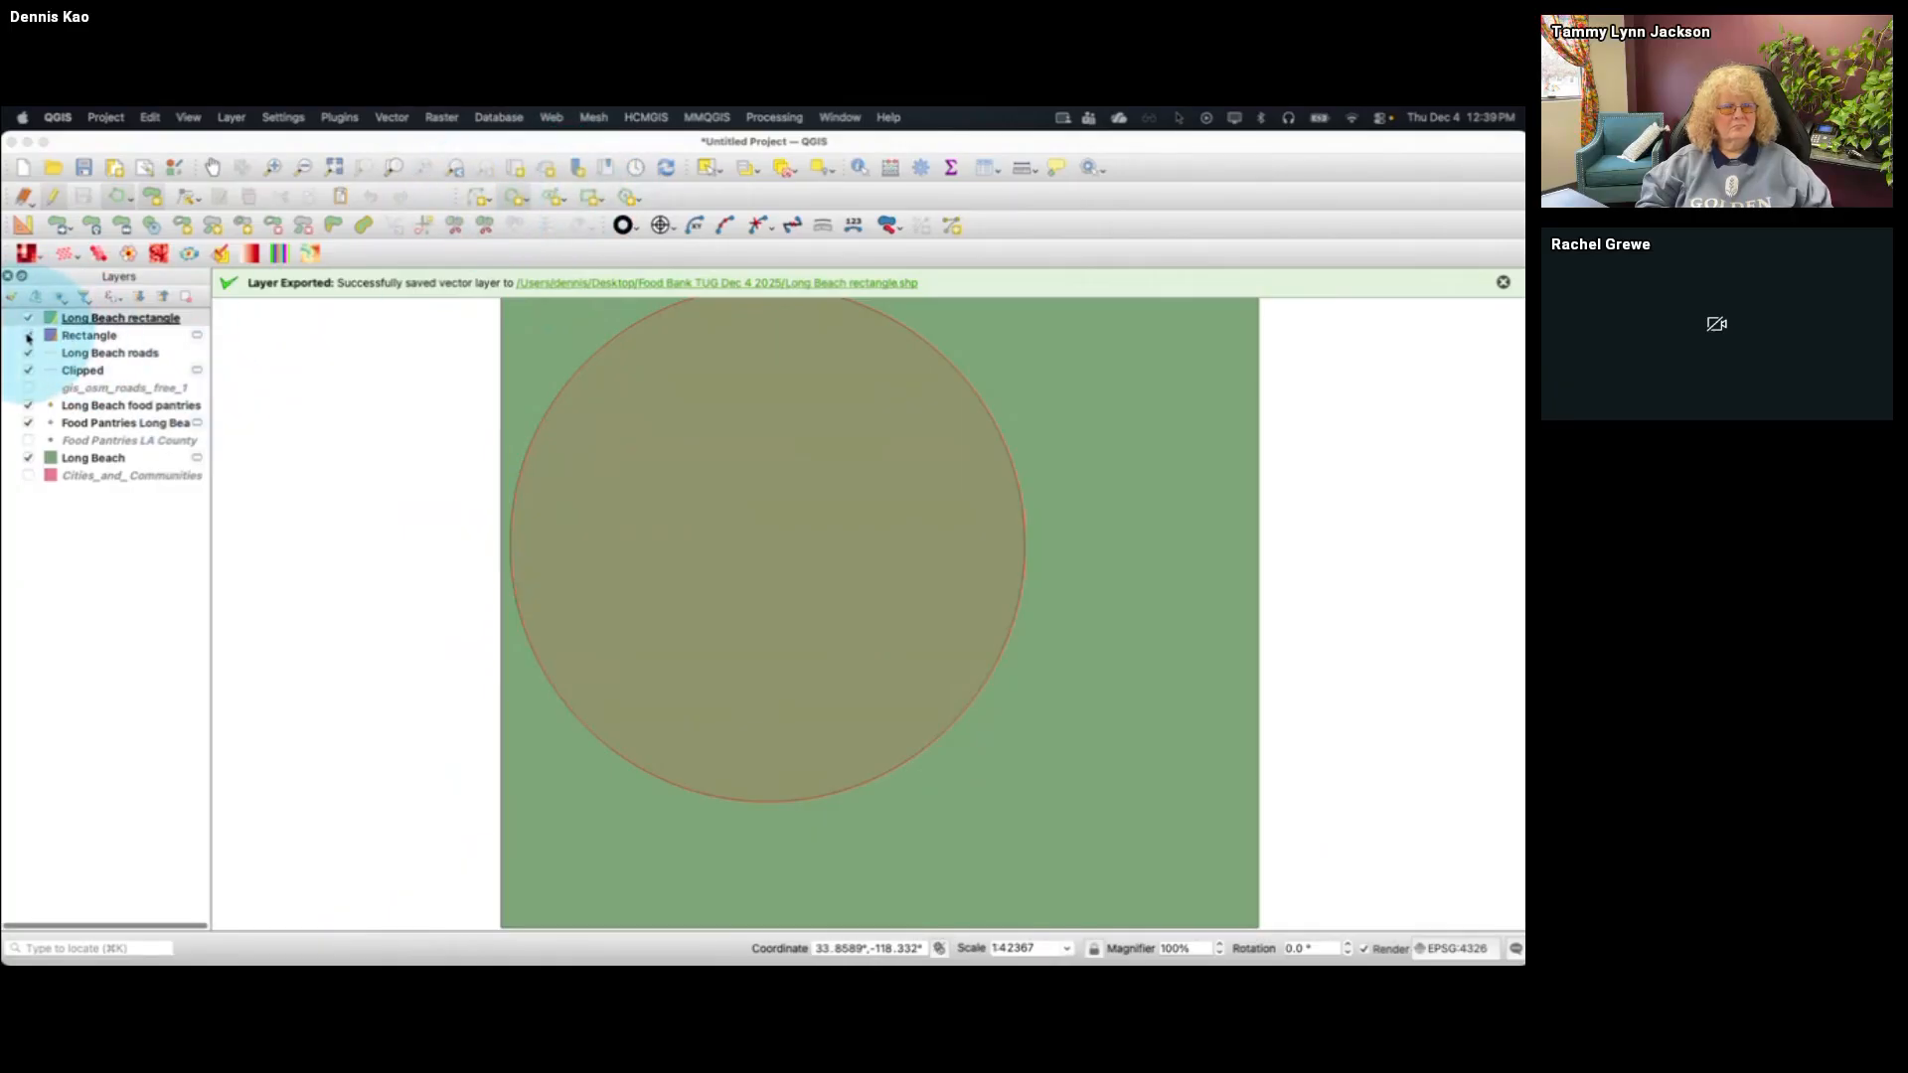
Hide the Long Beach rectangle and Rectangle layers, keeping Long Beach rectangle as the active layer
left_click(27, 318)
left_click(28, 335)
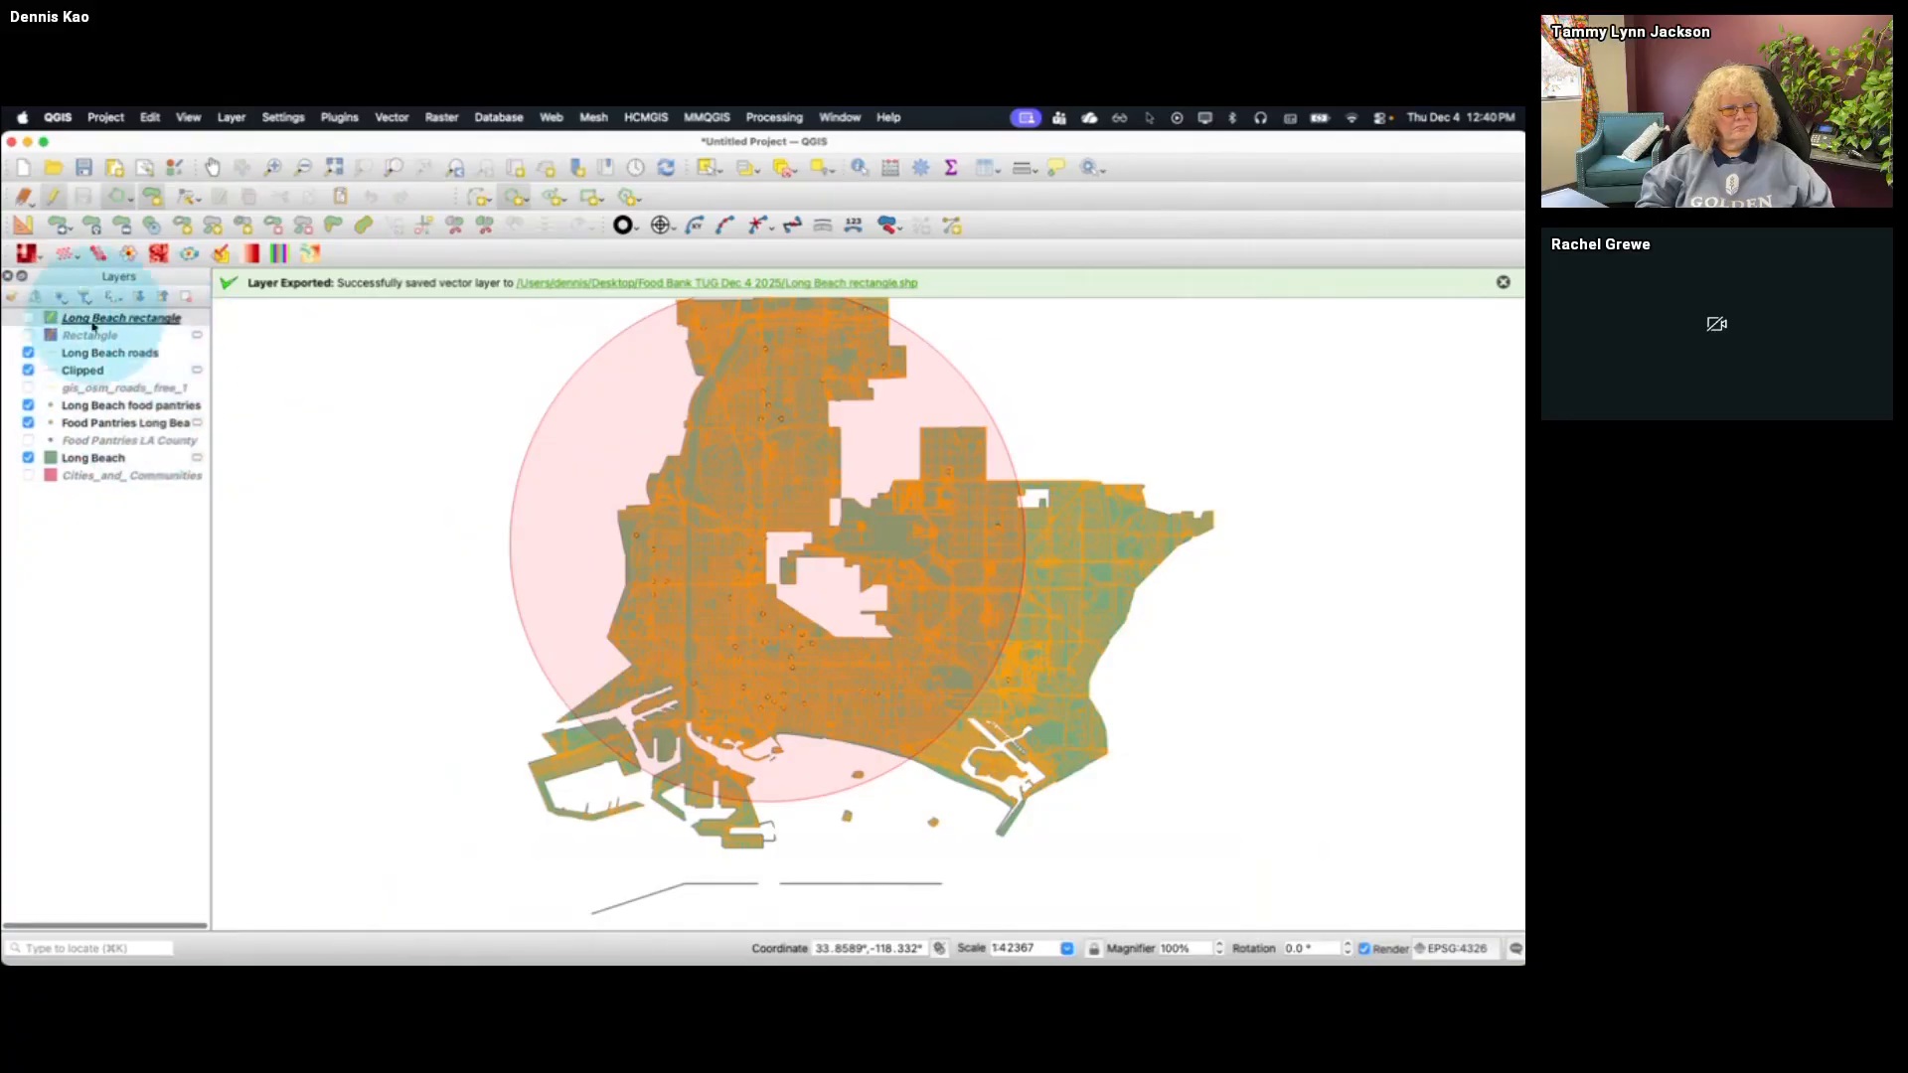
left_click(99, 406)
left_click(101, 323)
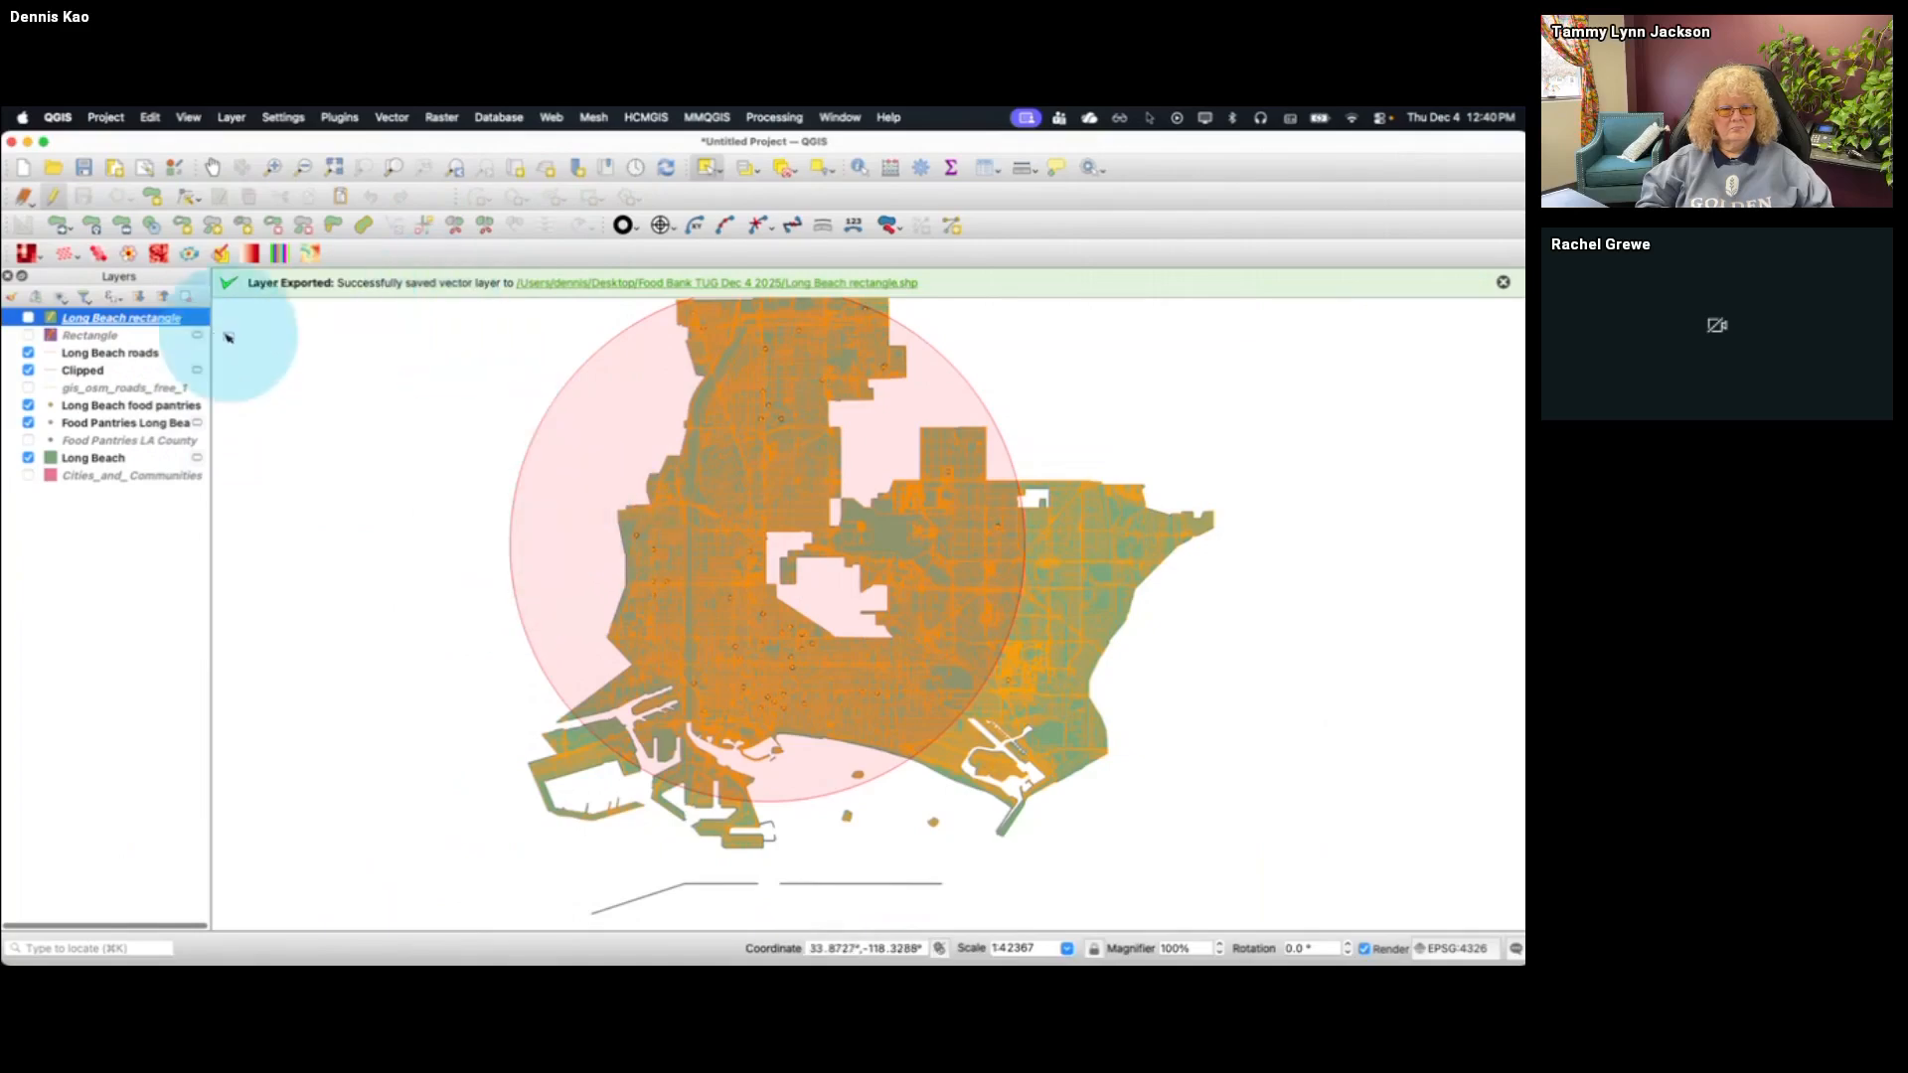
left_click(28, 317)
left_click(28, 317)
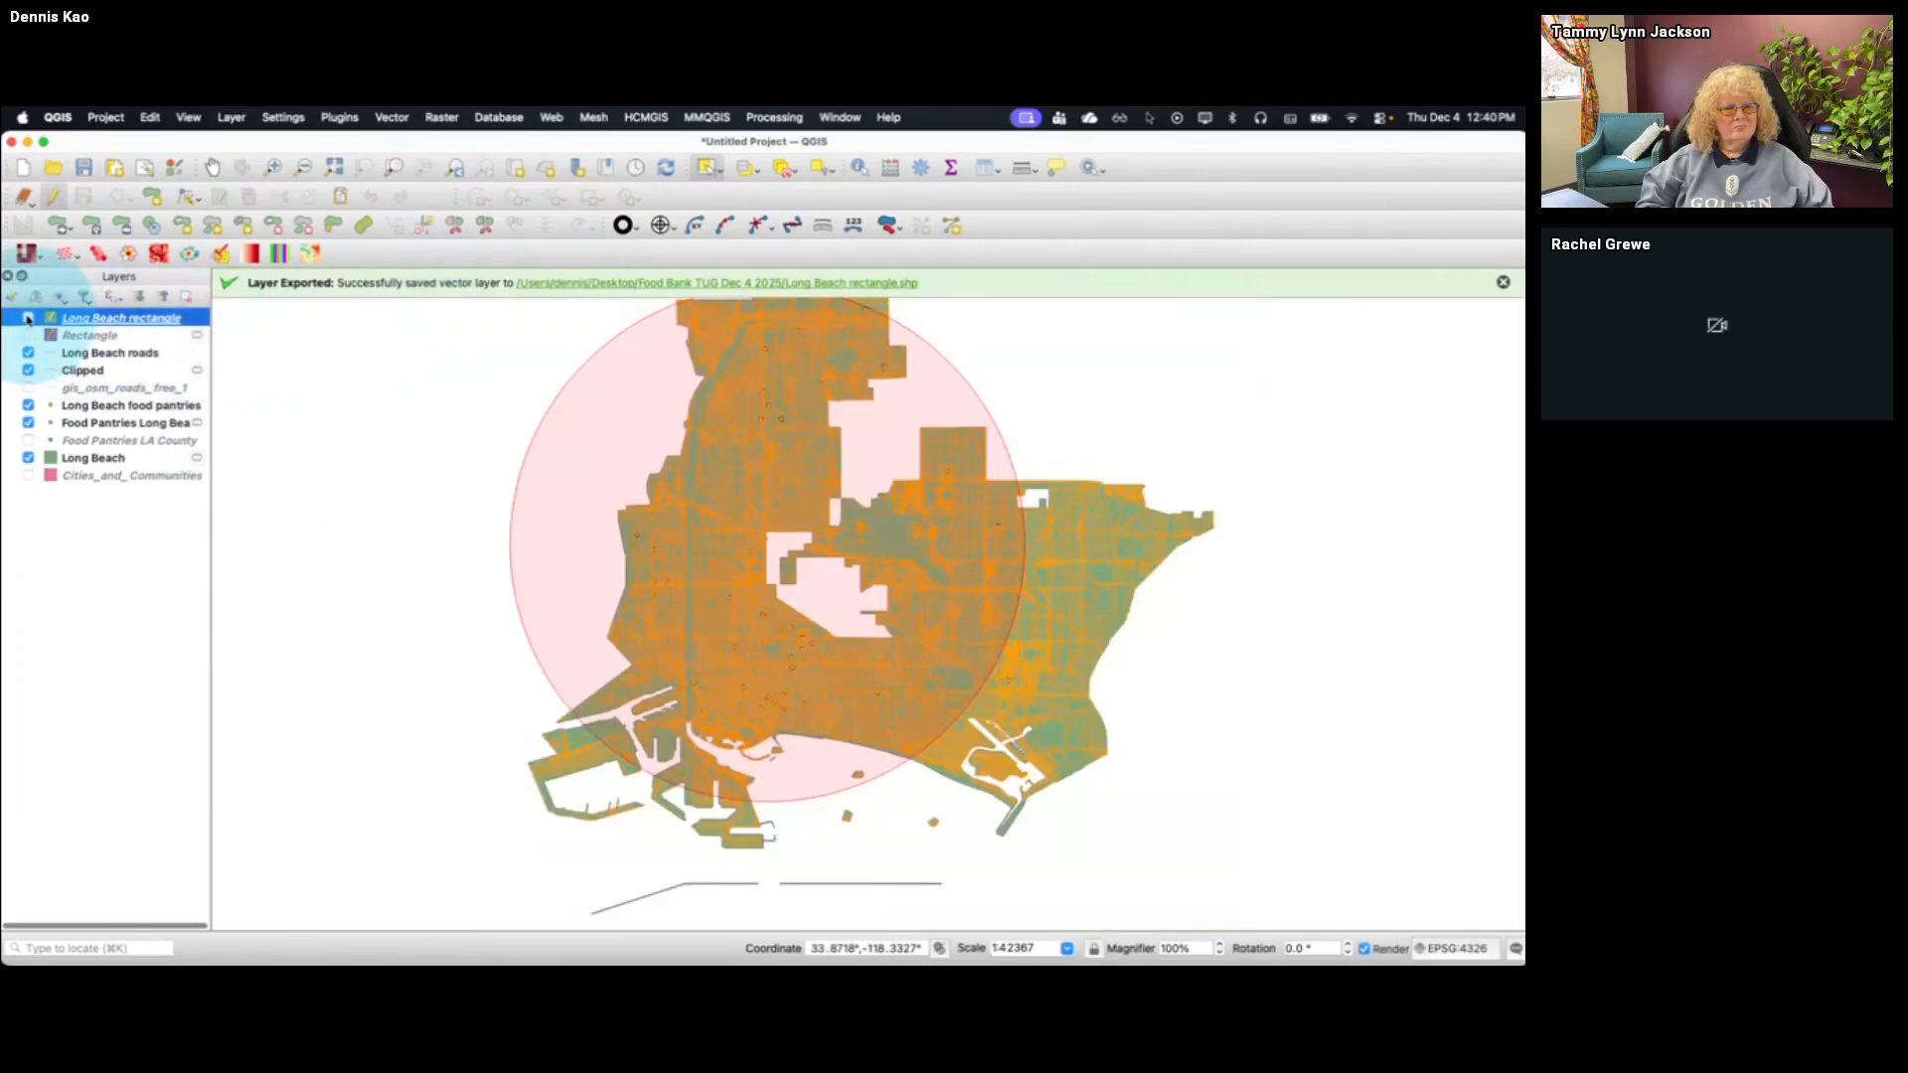
left_click(658, 497)
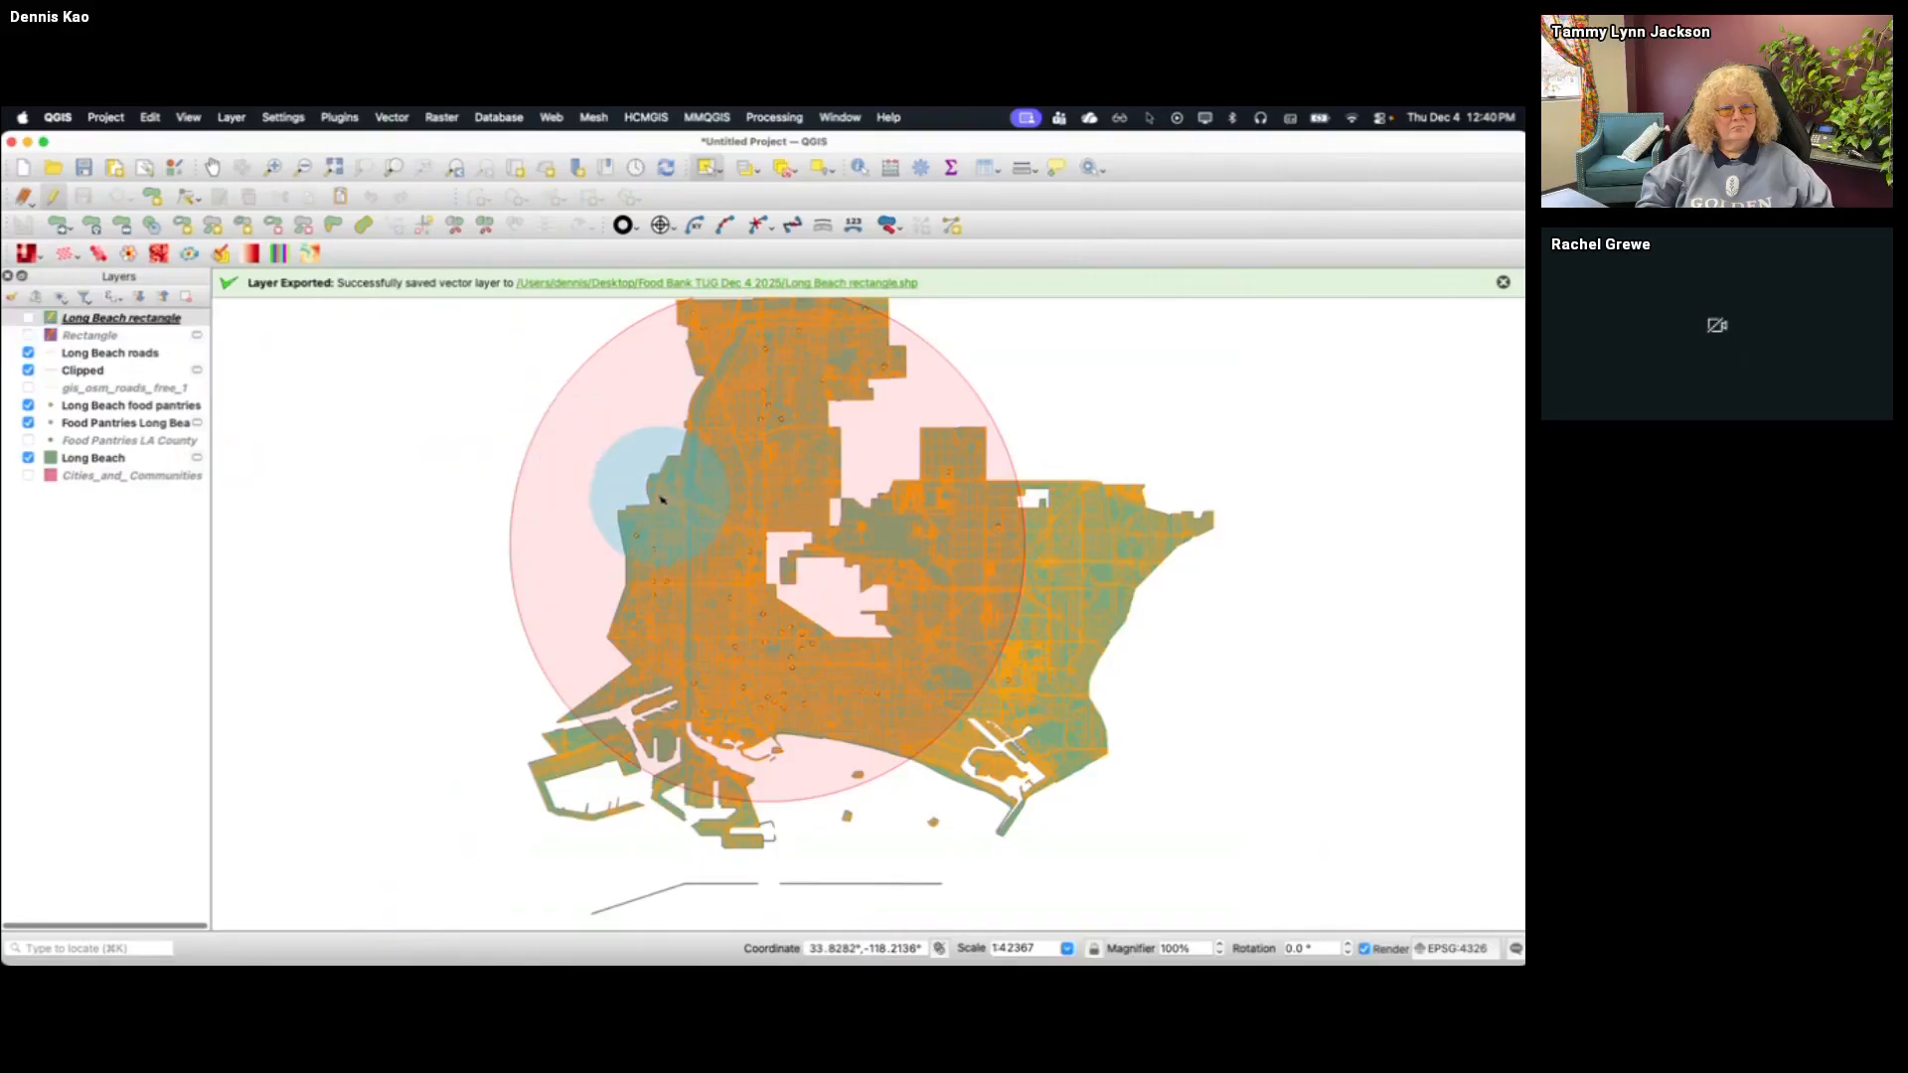
left_click(100, 318)
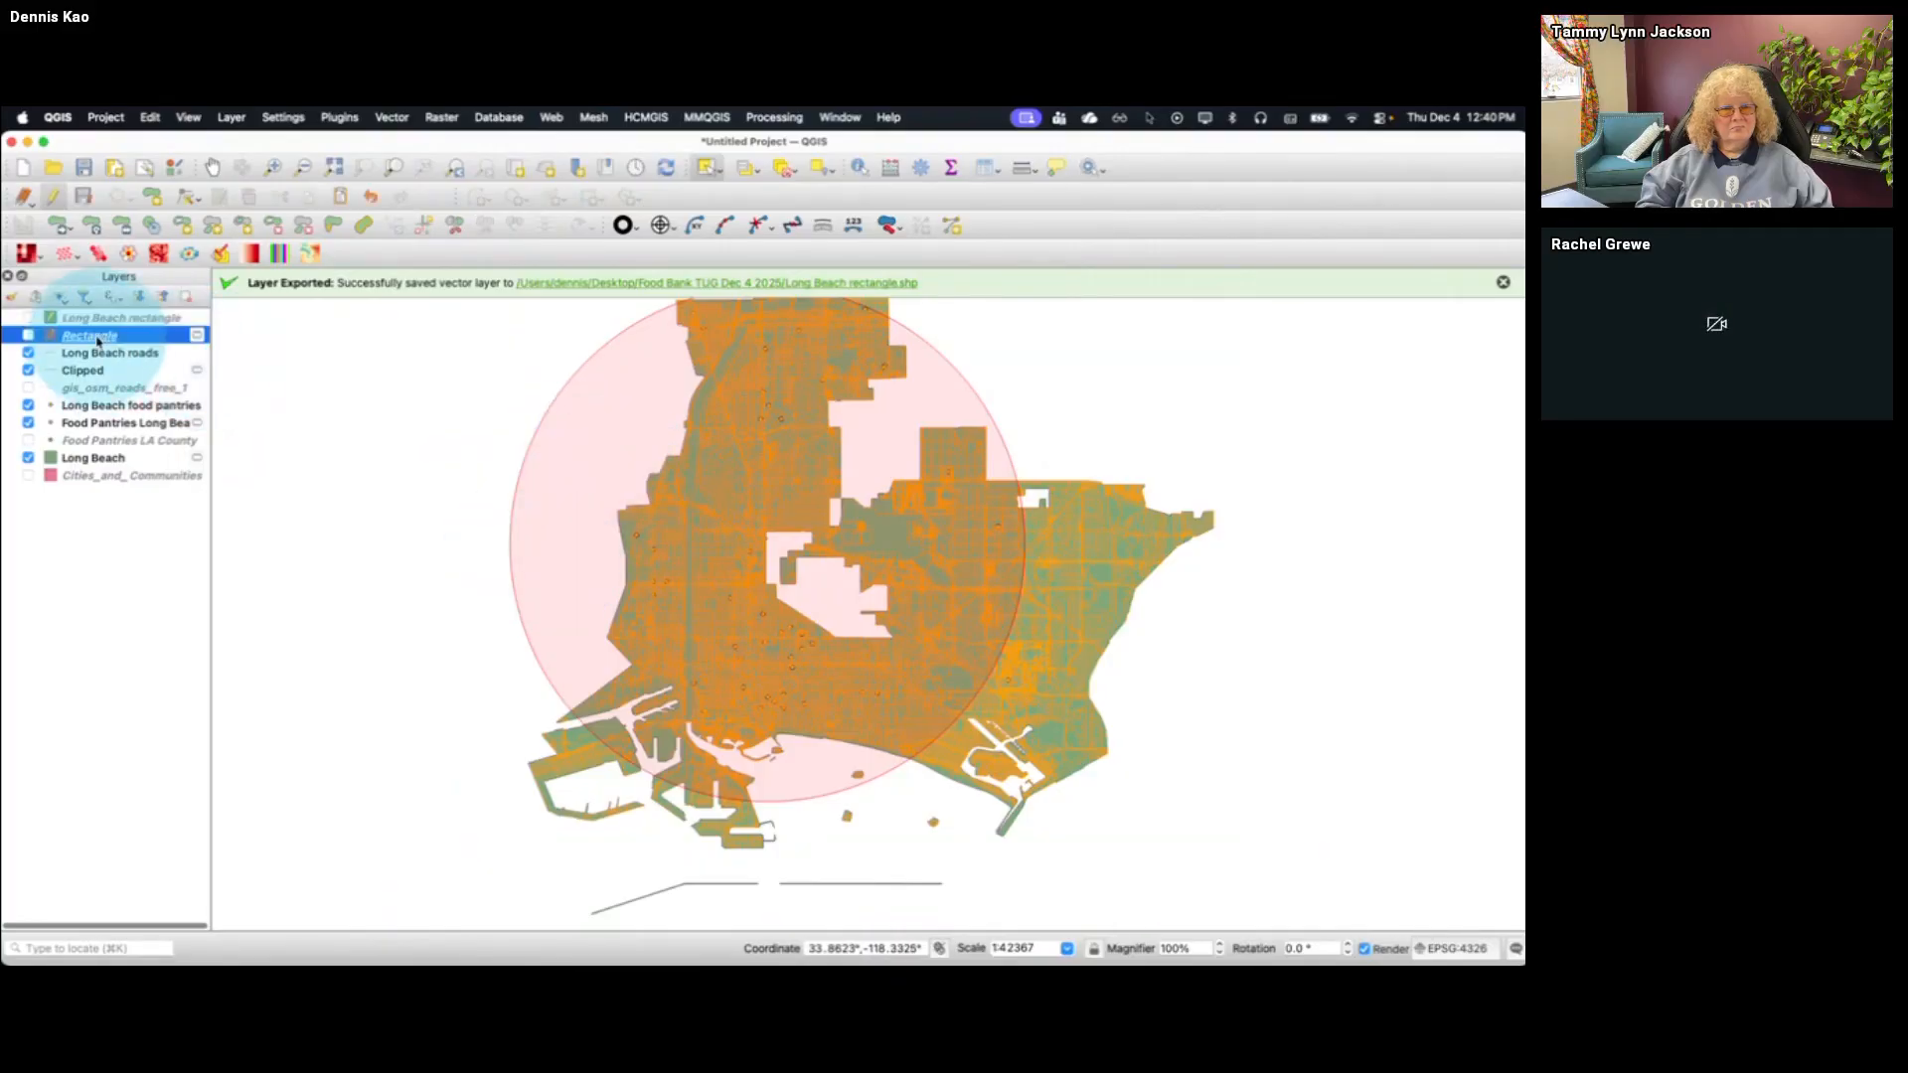
left_click(29, 336)
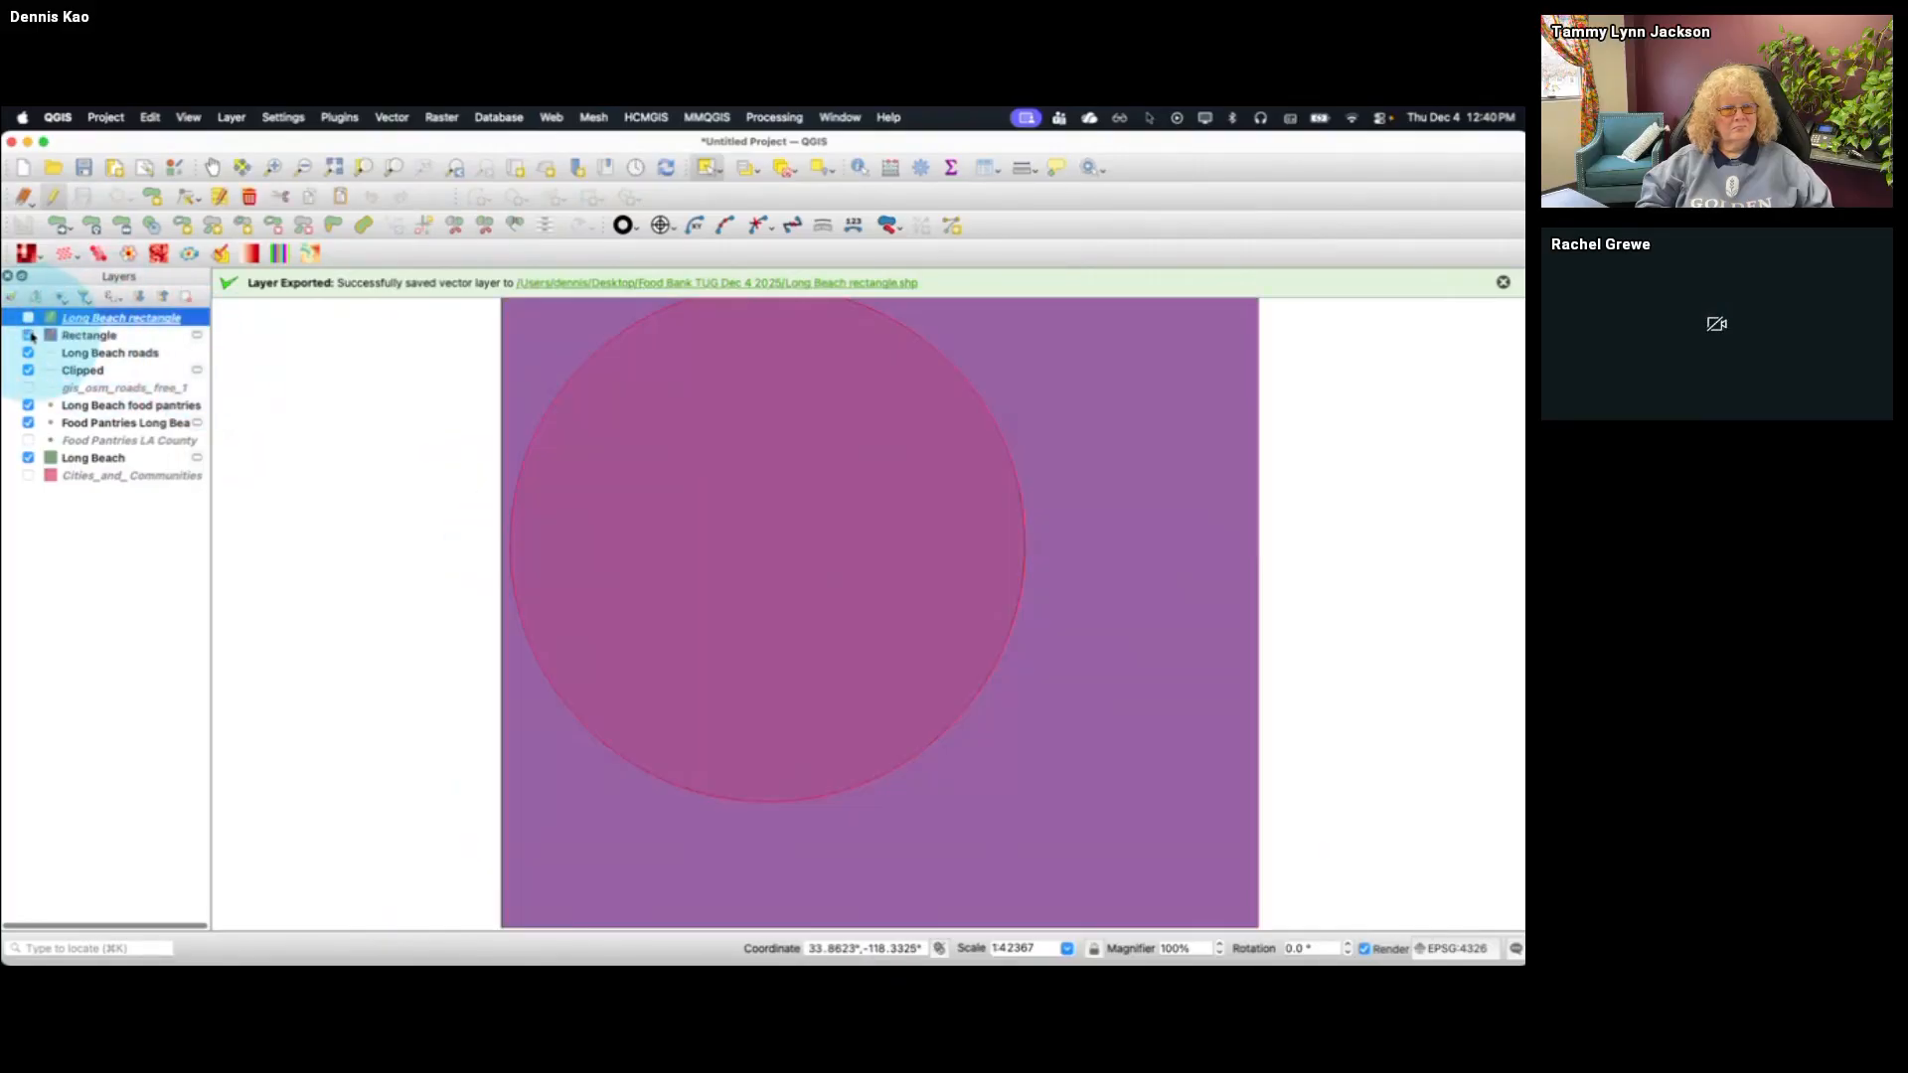
left_click(29, 336)
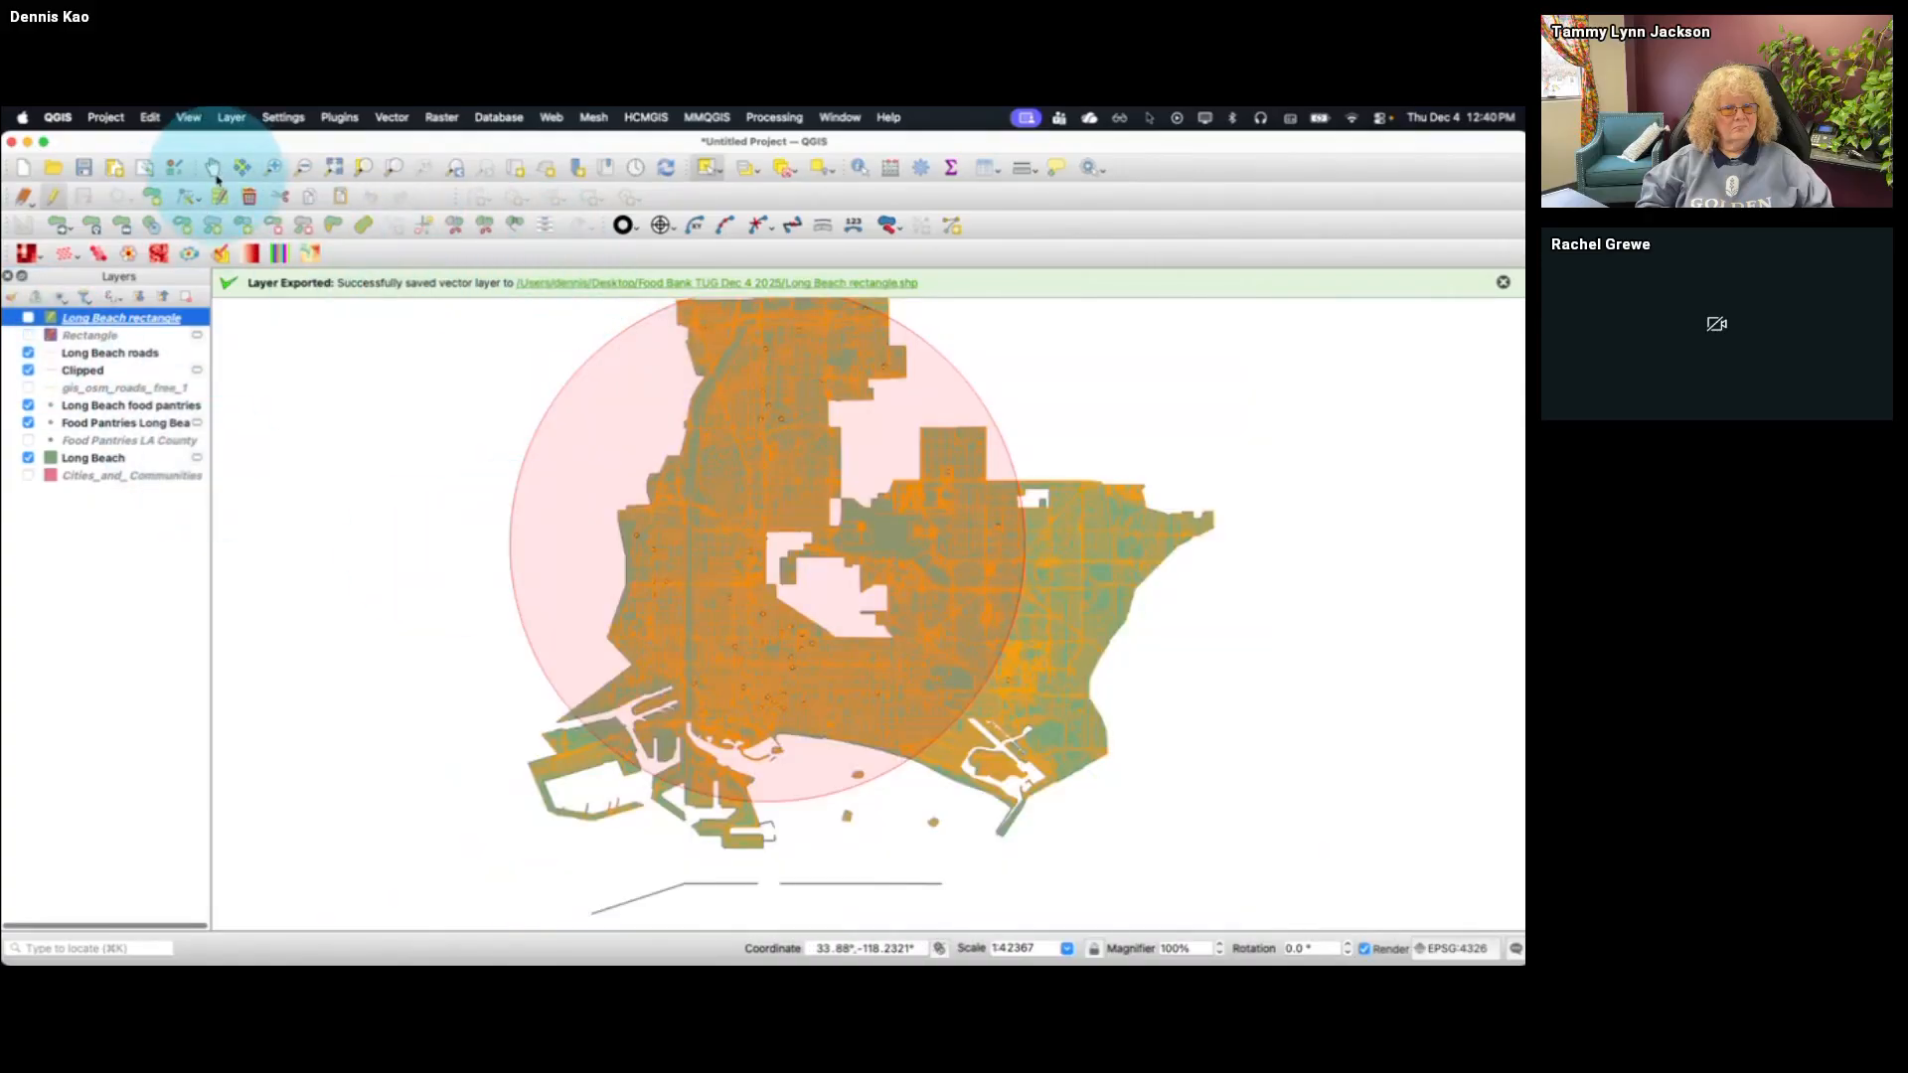
Examine the street network in eastern Long Beach up close, then return to the previous, wider extent
left_click(272, 167)
left_click_drag(1034, 460, 1247, 660)
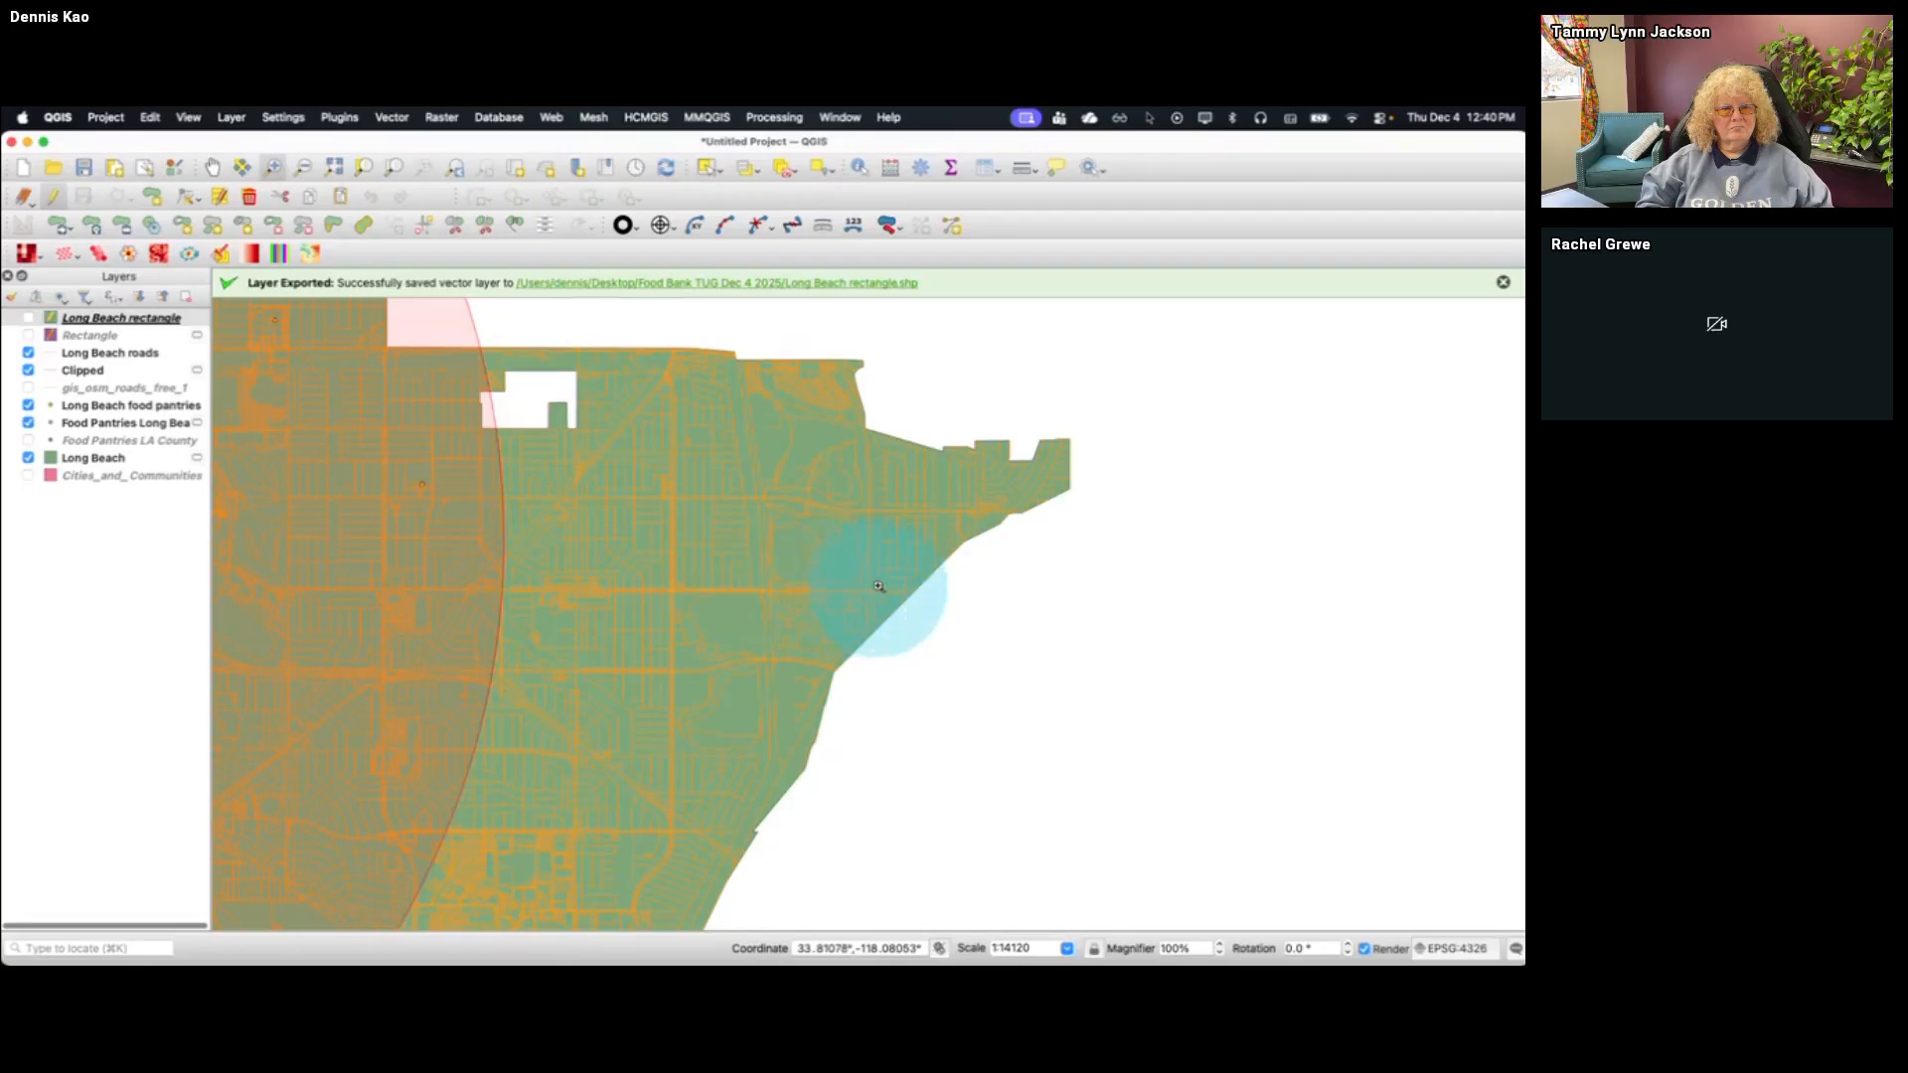
left_click_drag(863, 512, 669, 593)
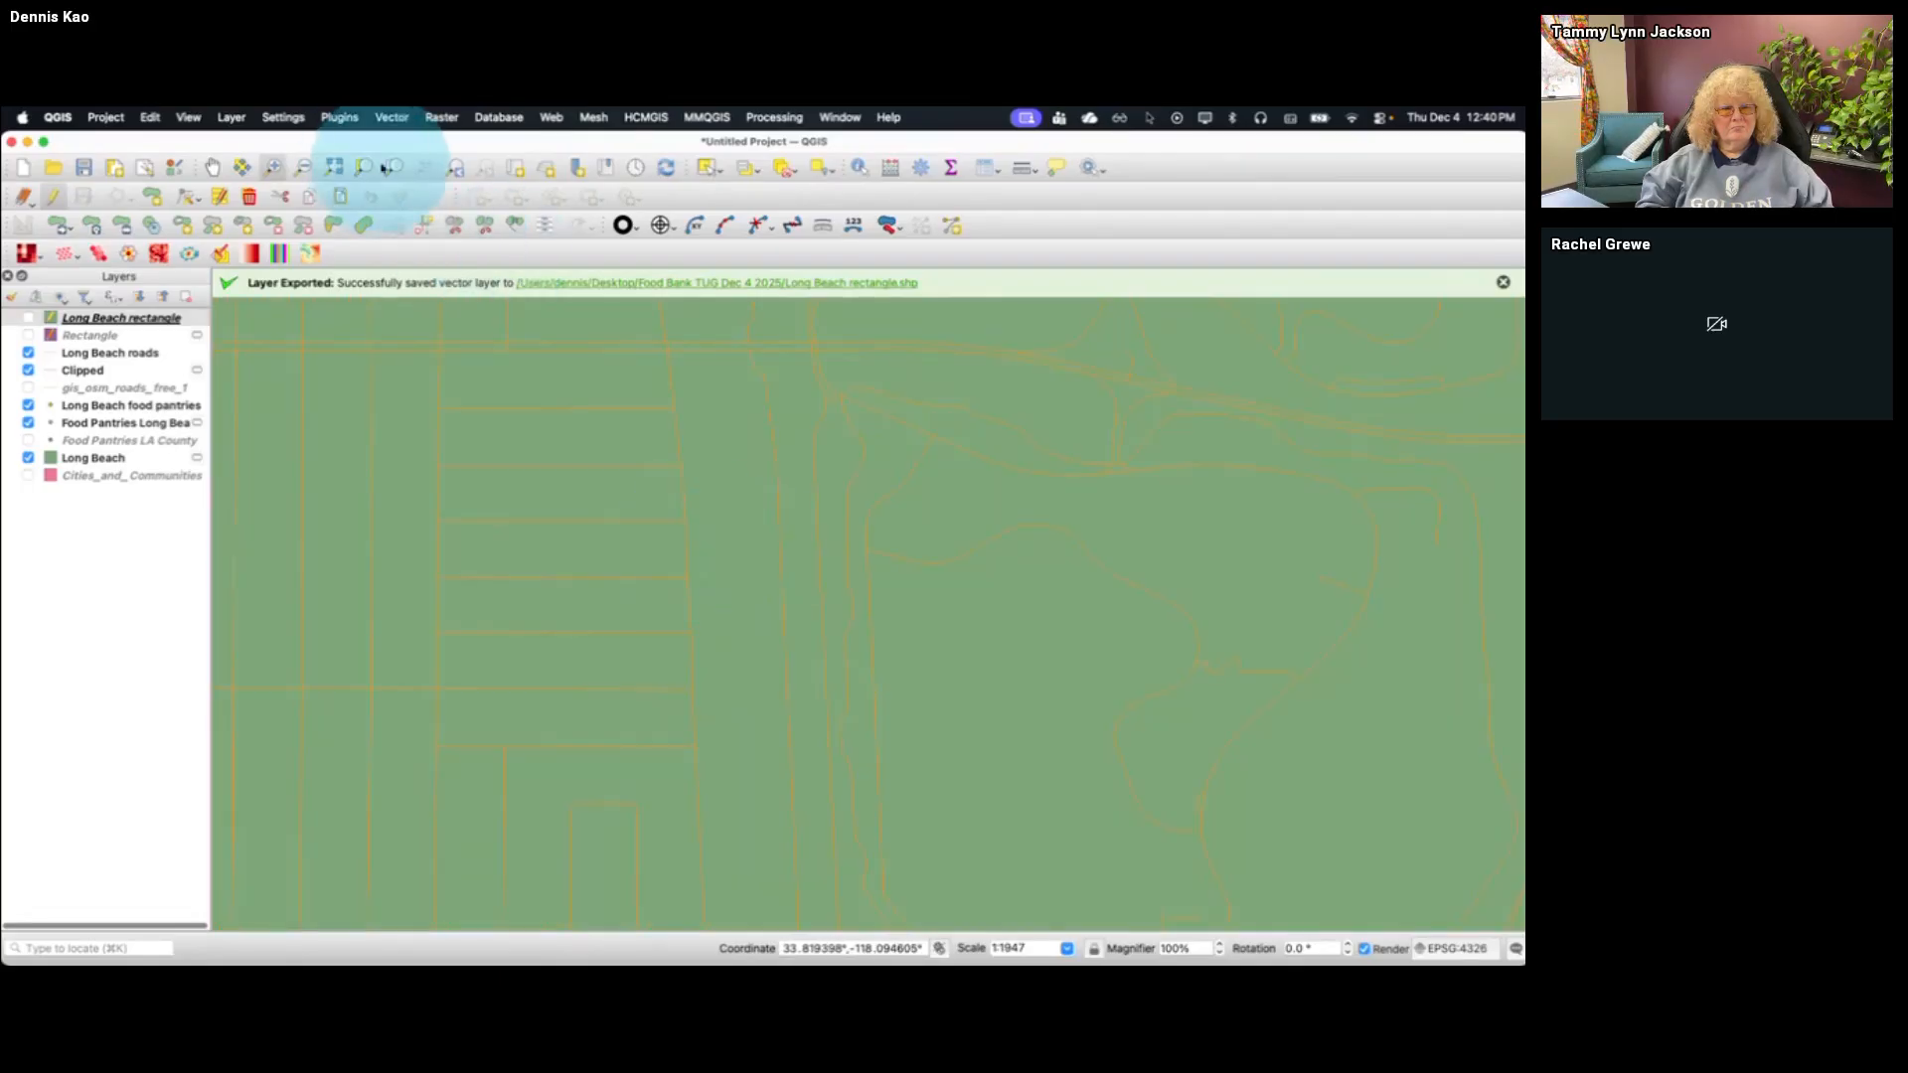
left_click(455, 167)
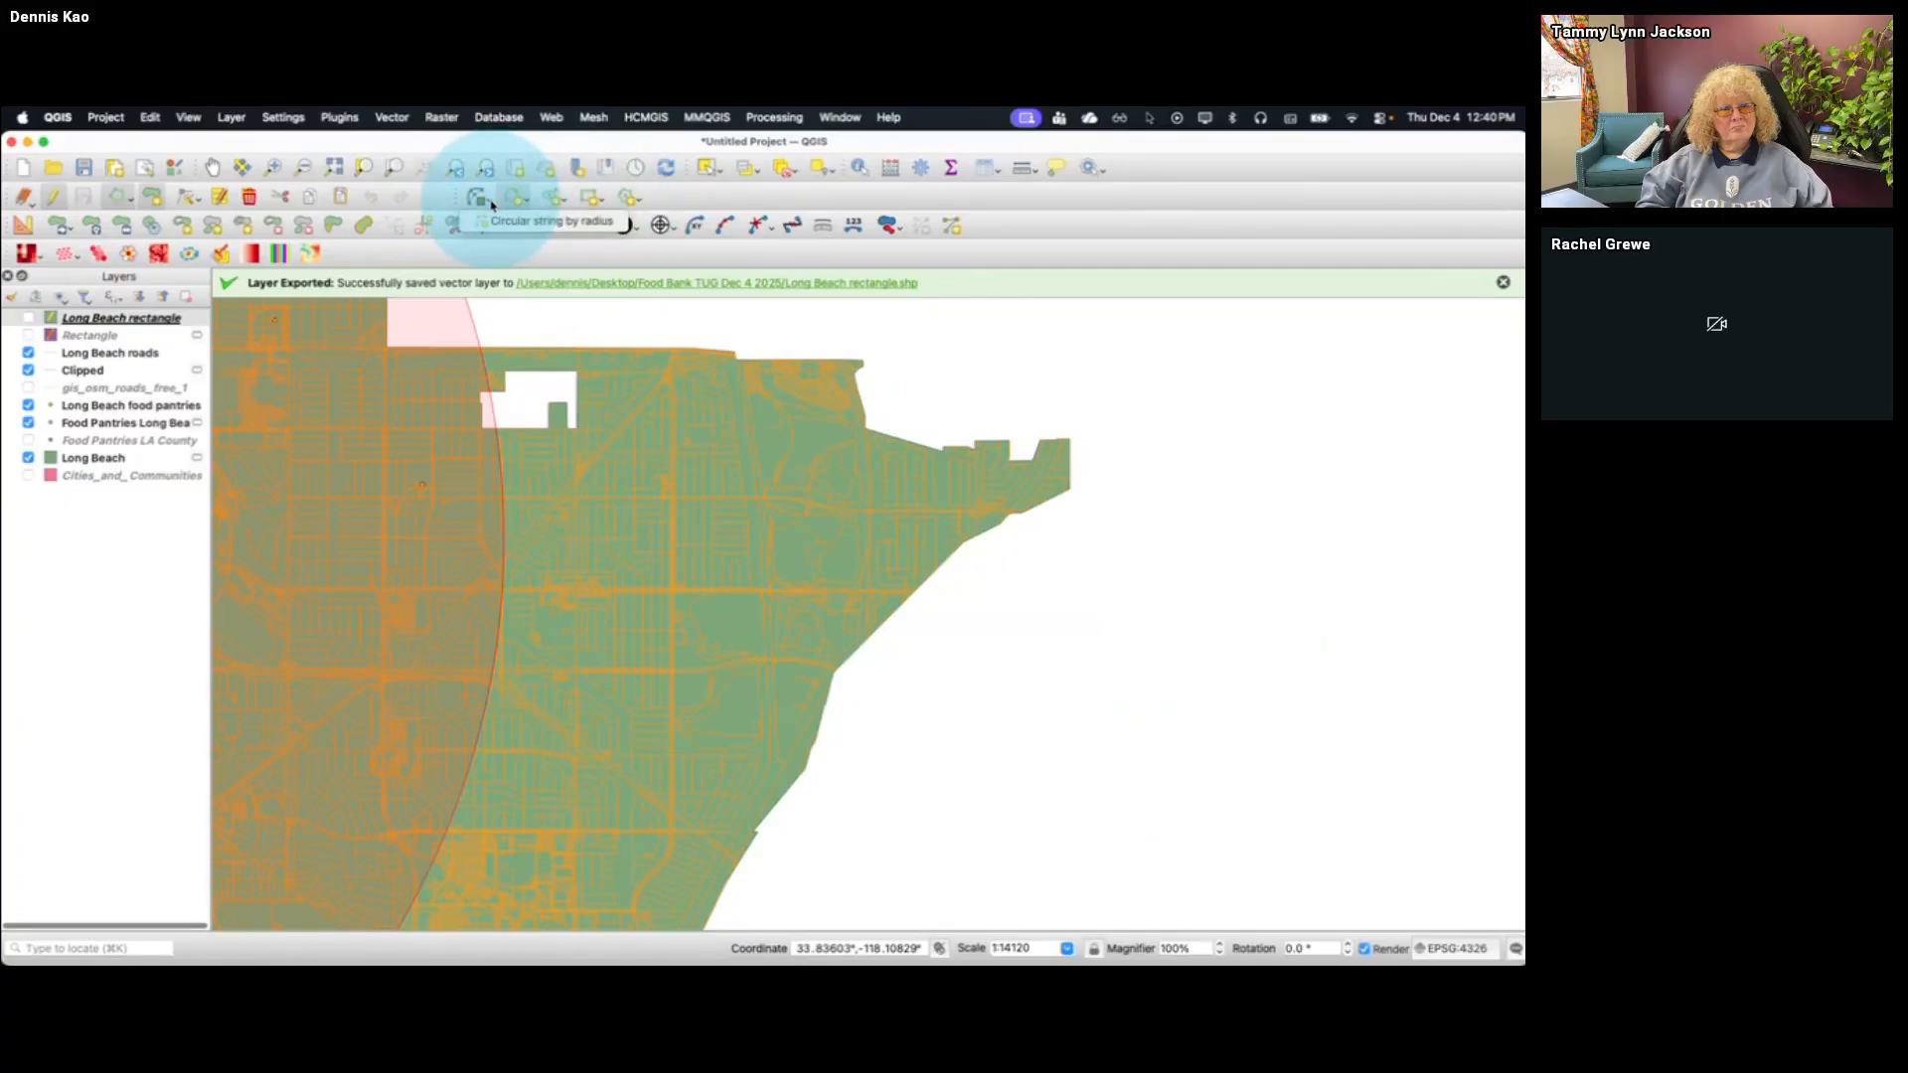
left_click(639, 203)
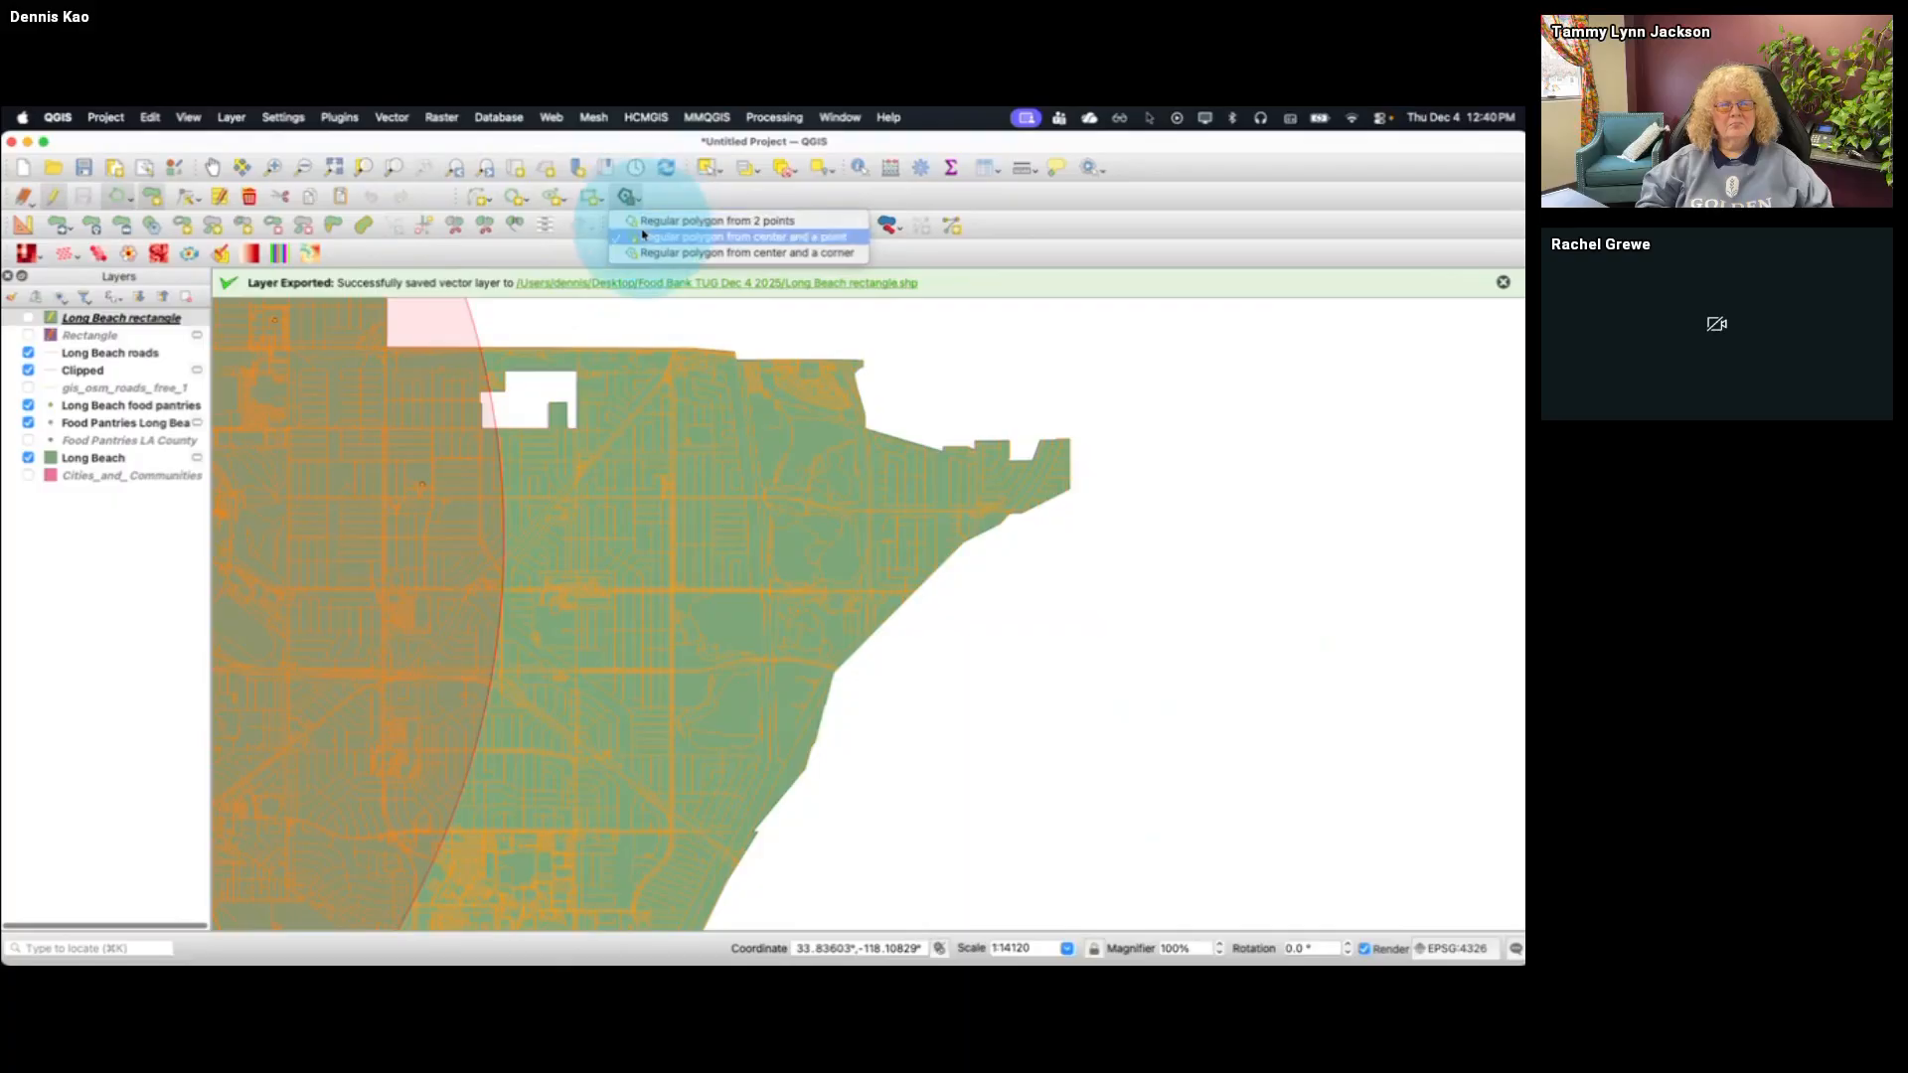
left_click(653, 202)
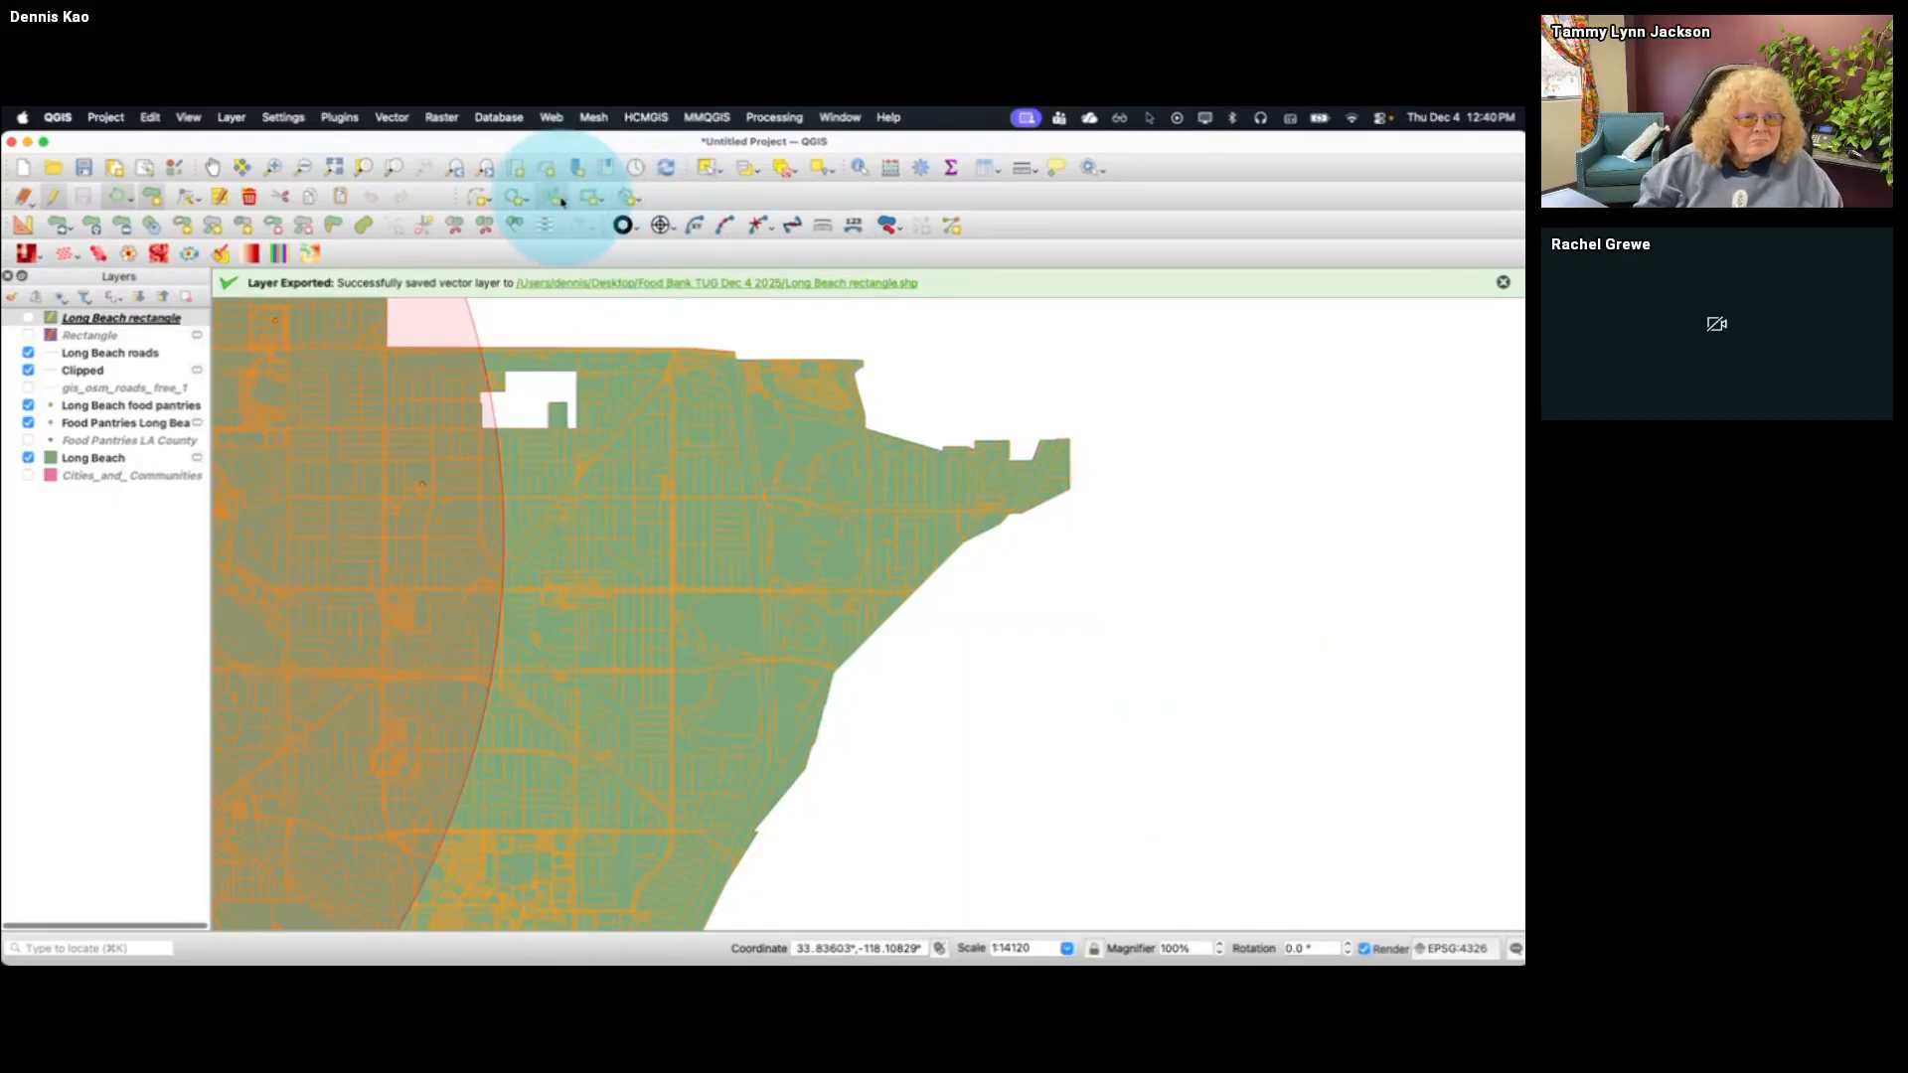
left_click(568, 204)
left_click(529, 203)
left_click(527, 204)
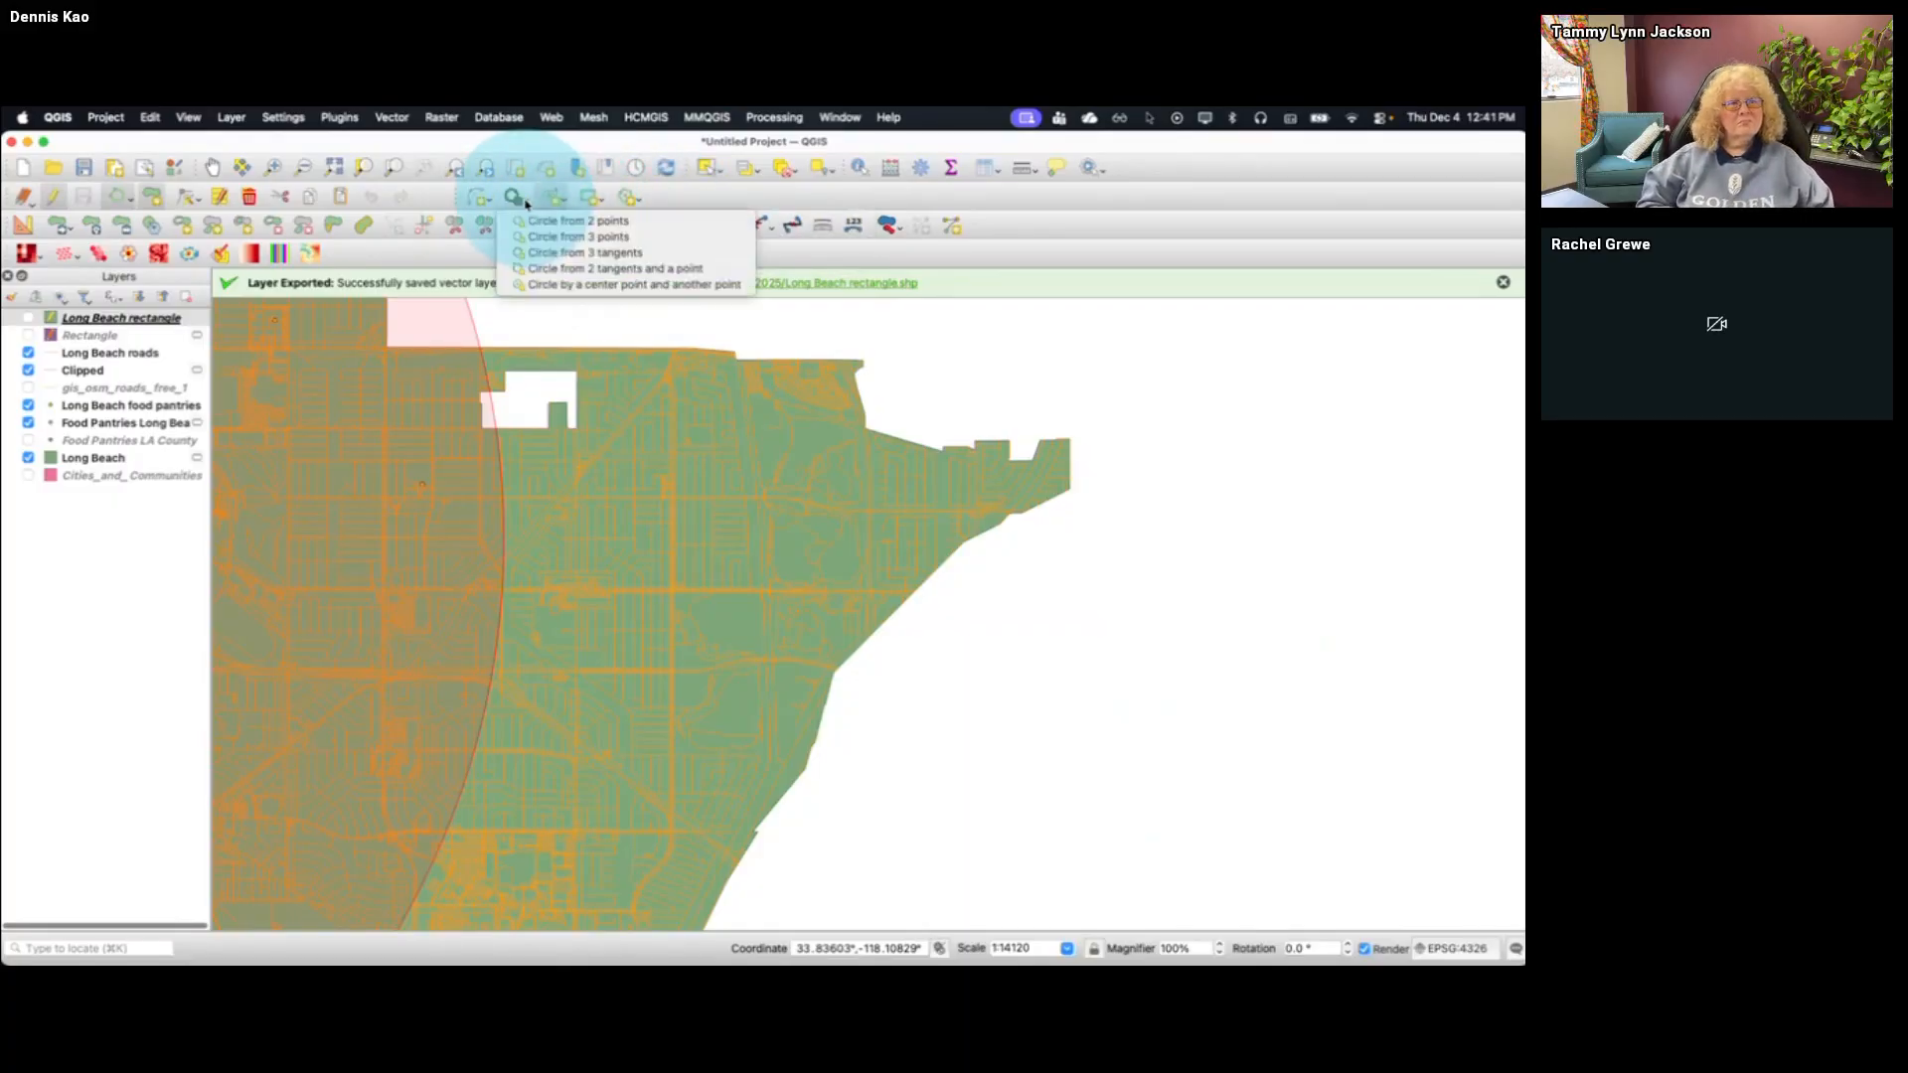
left_click(528, 203)
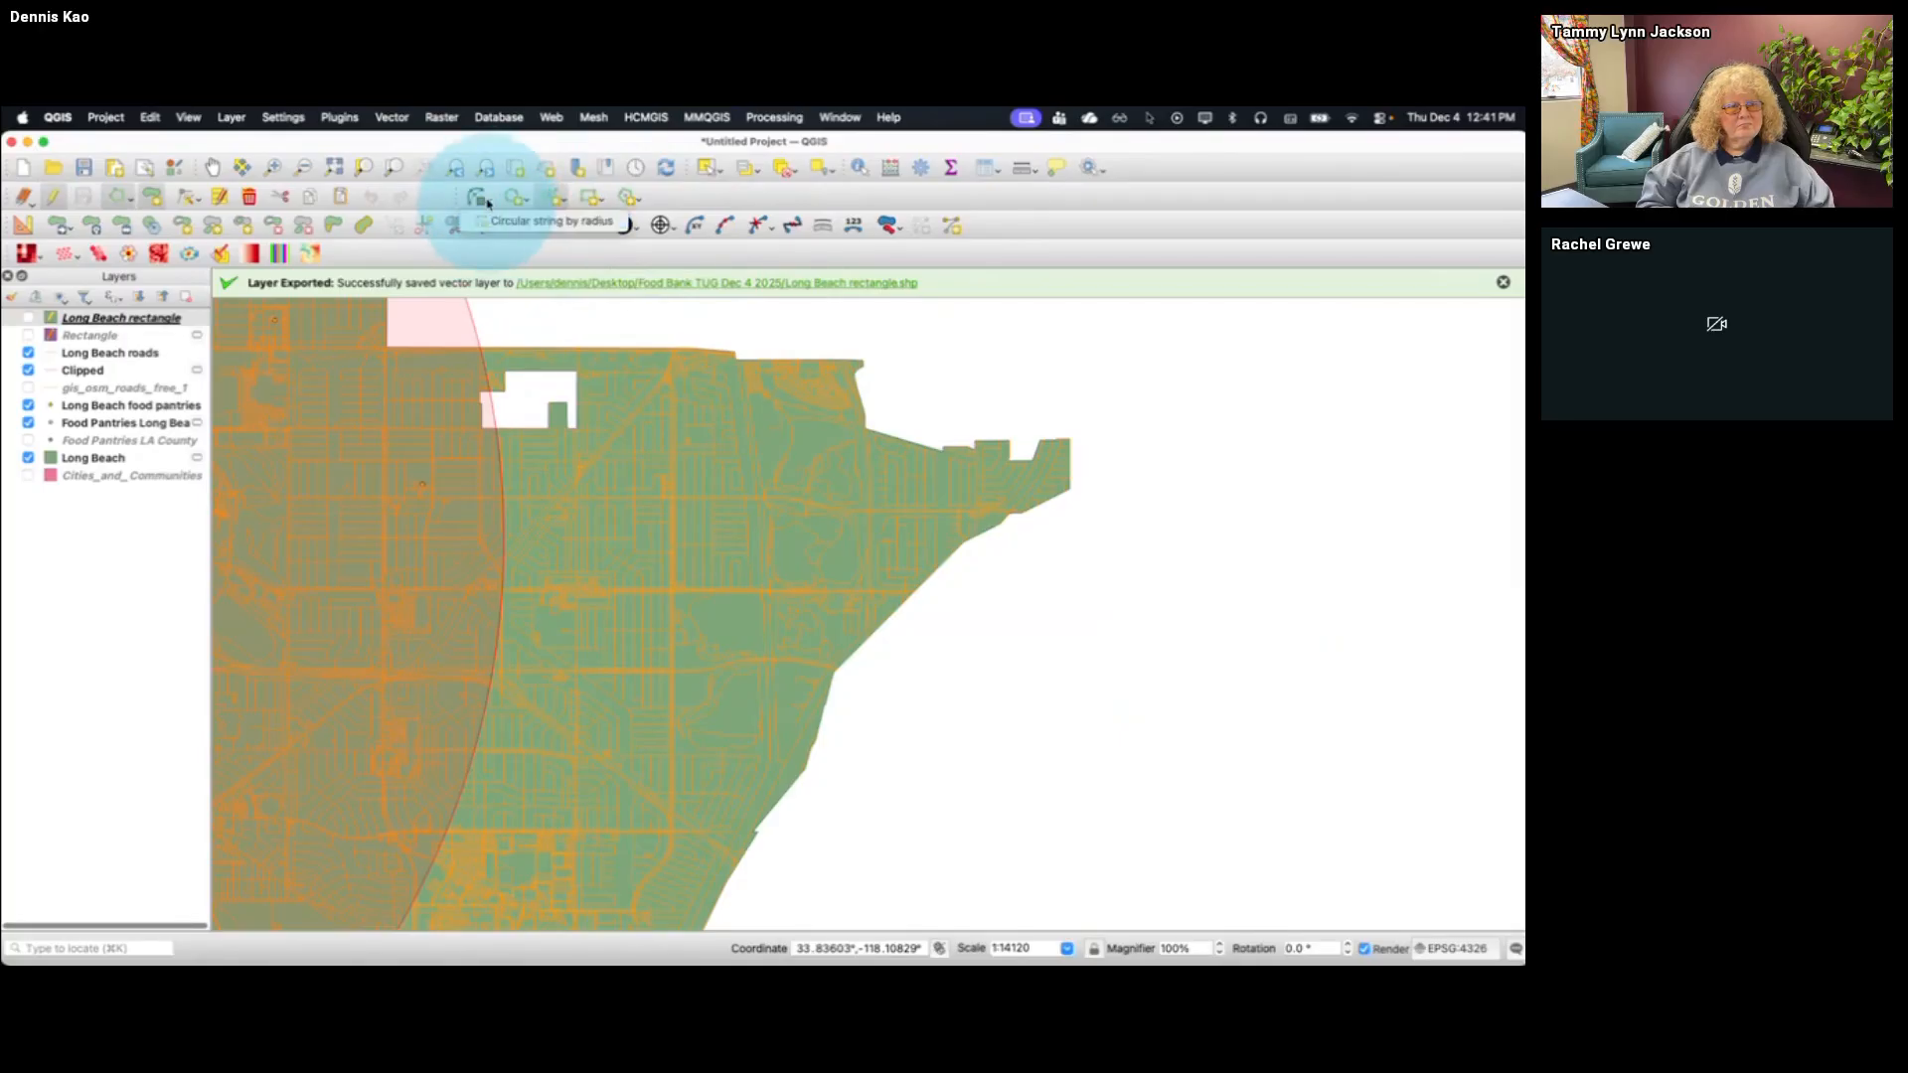
Try to trace an L-shaped polygon along the streets of northeastern Long Beach using Digitize with Segment
left_click(130, 199)
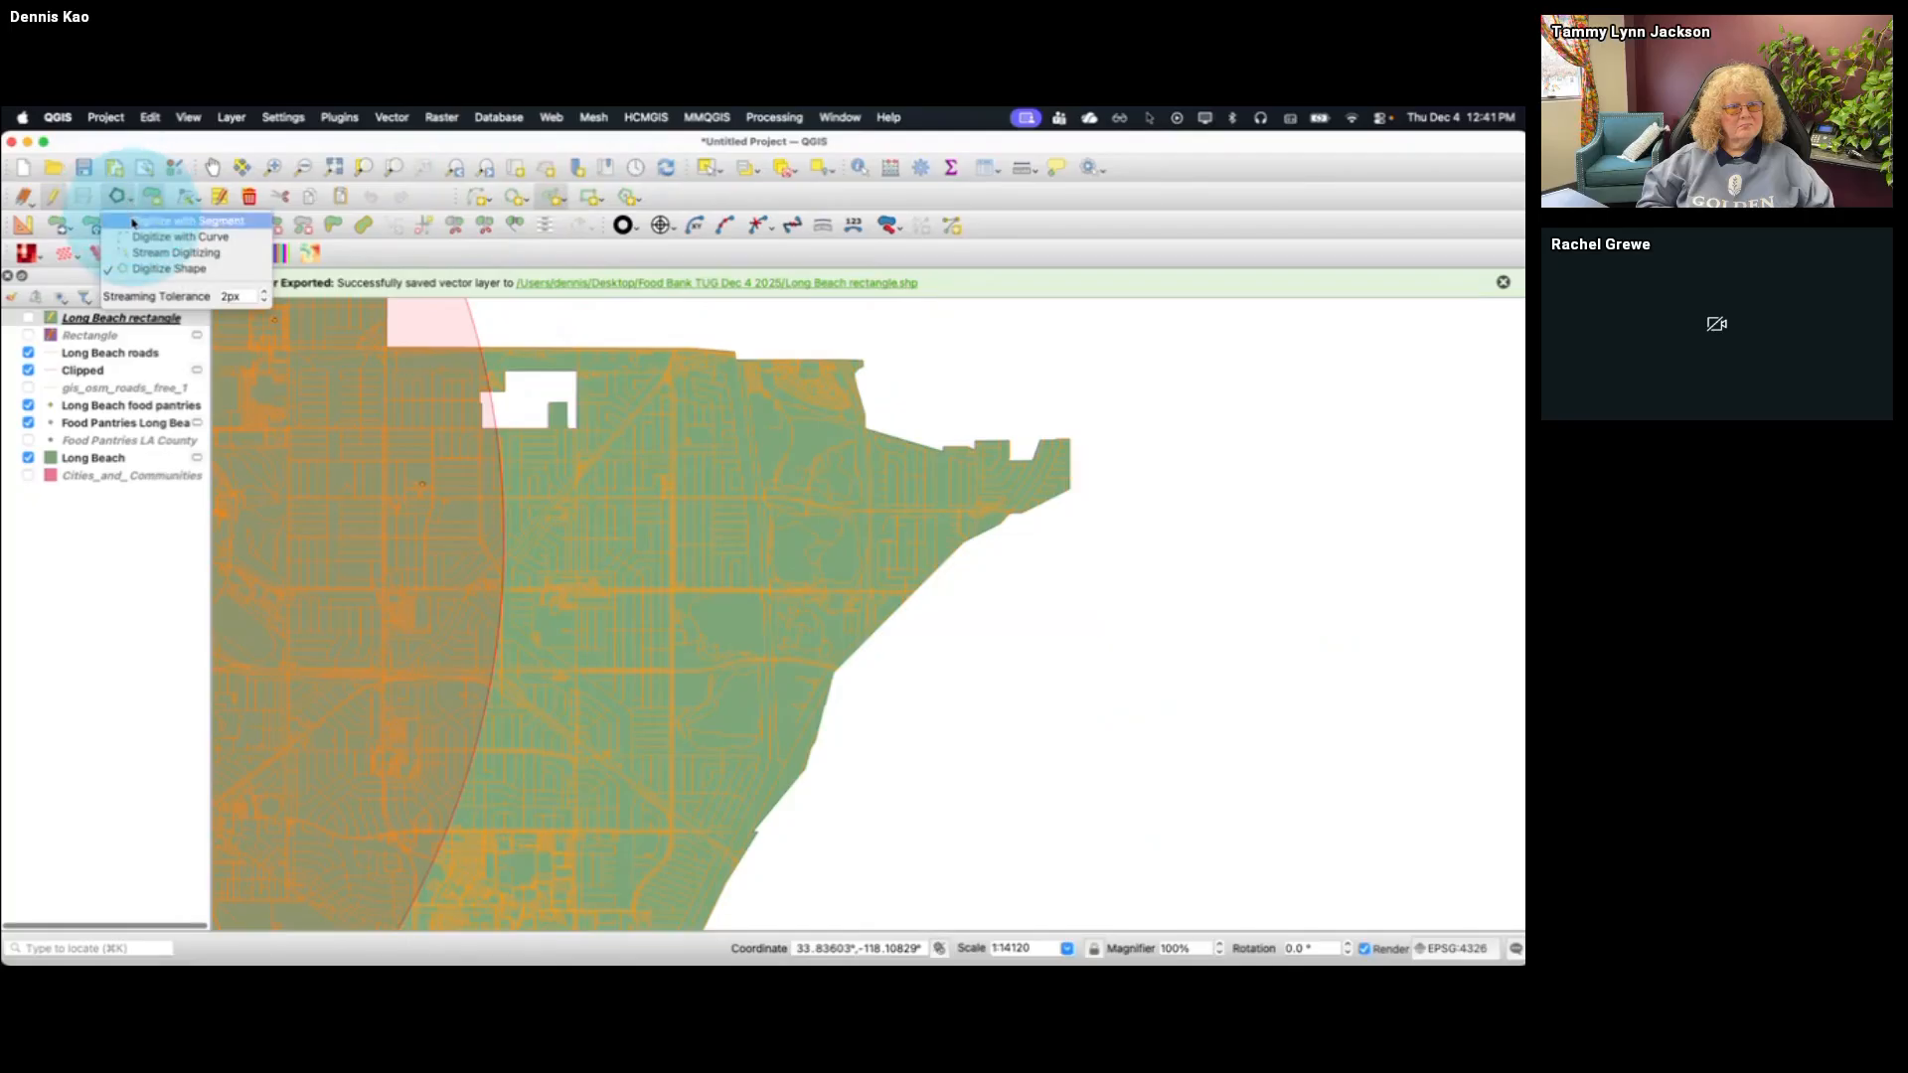
left_click(134, 220)
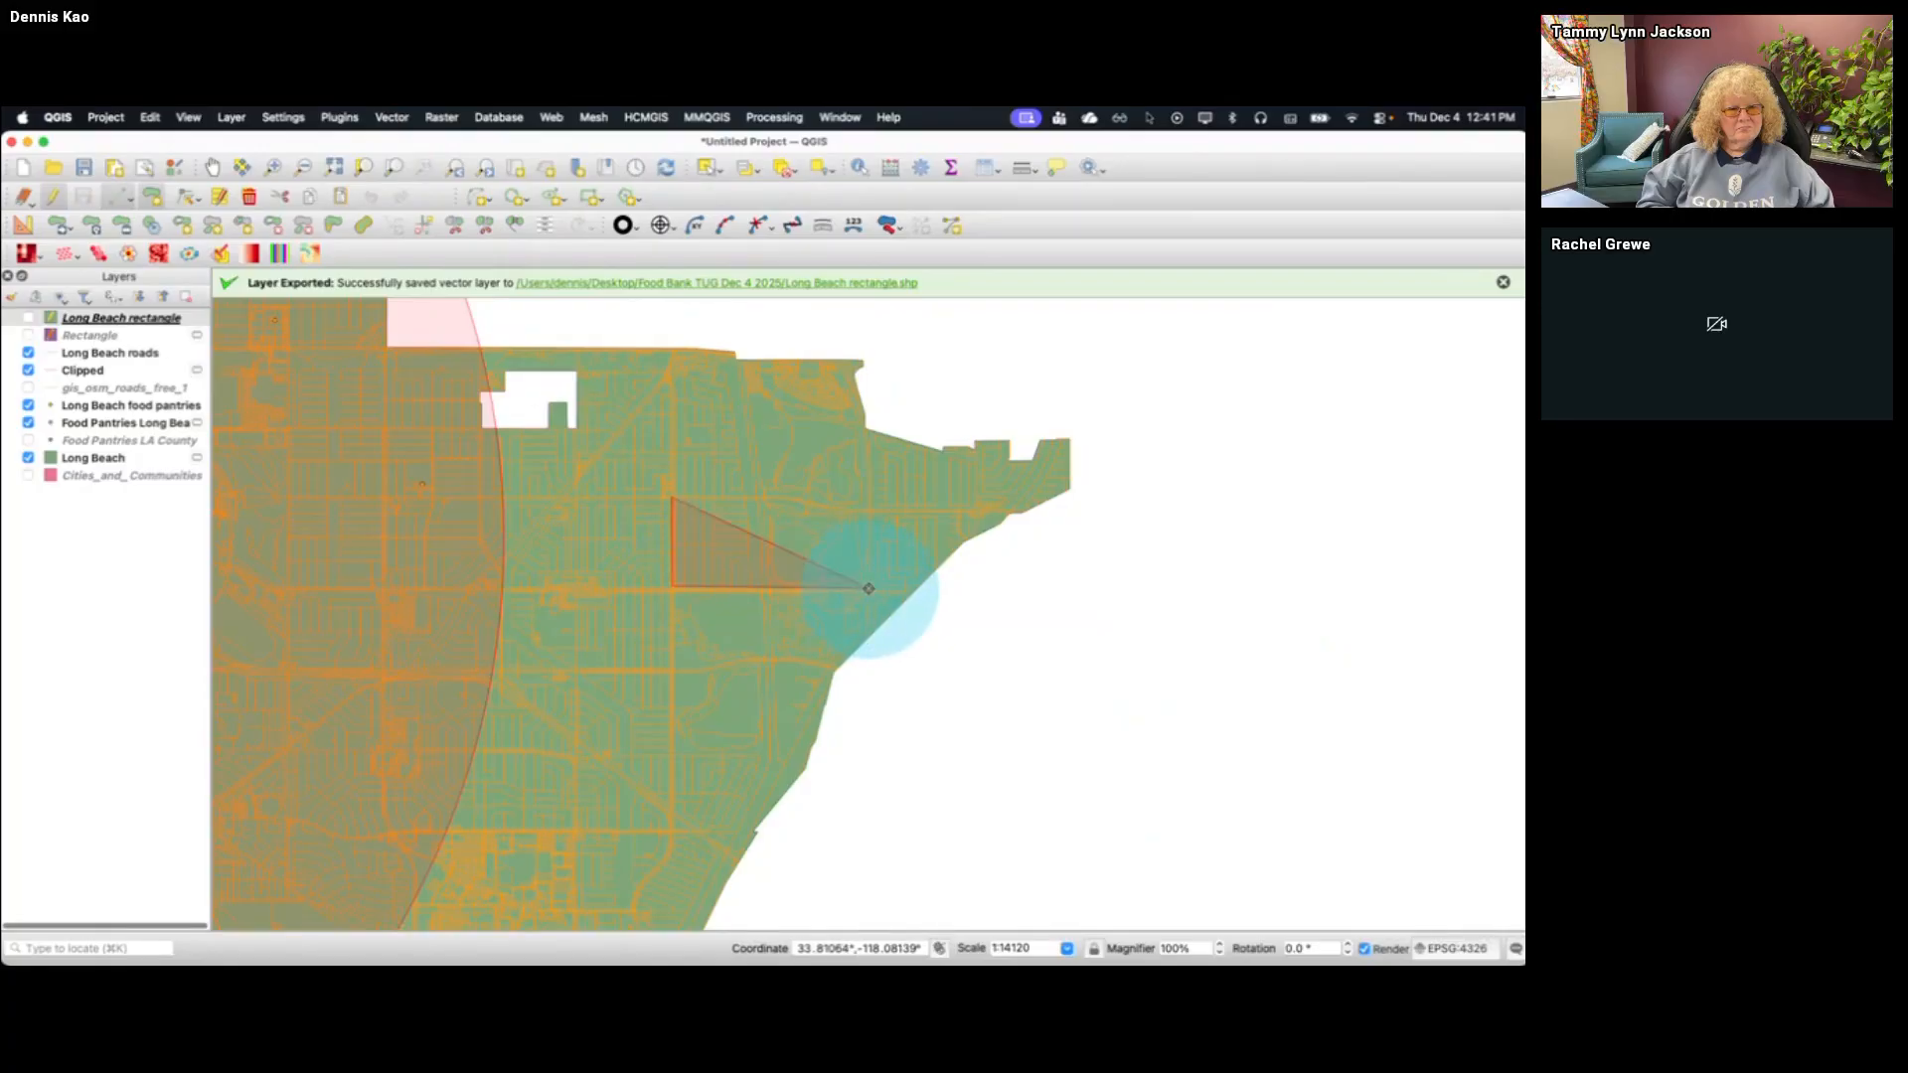
left_click(869, 588)
left_click(872, 509)
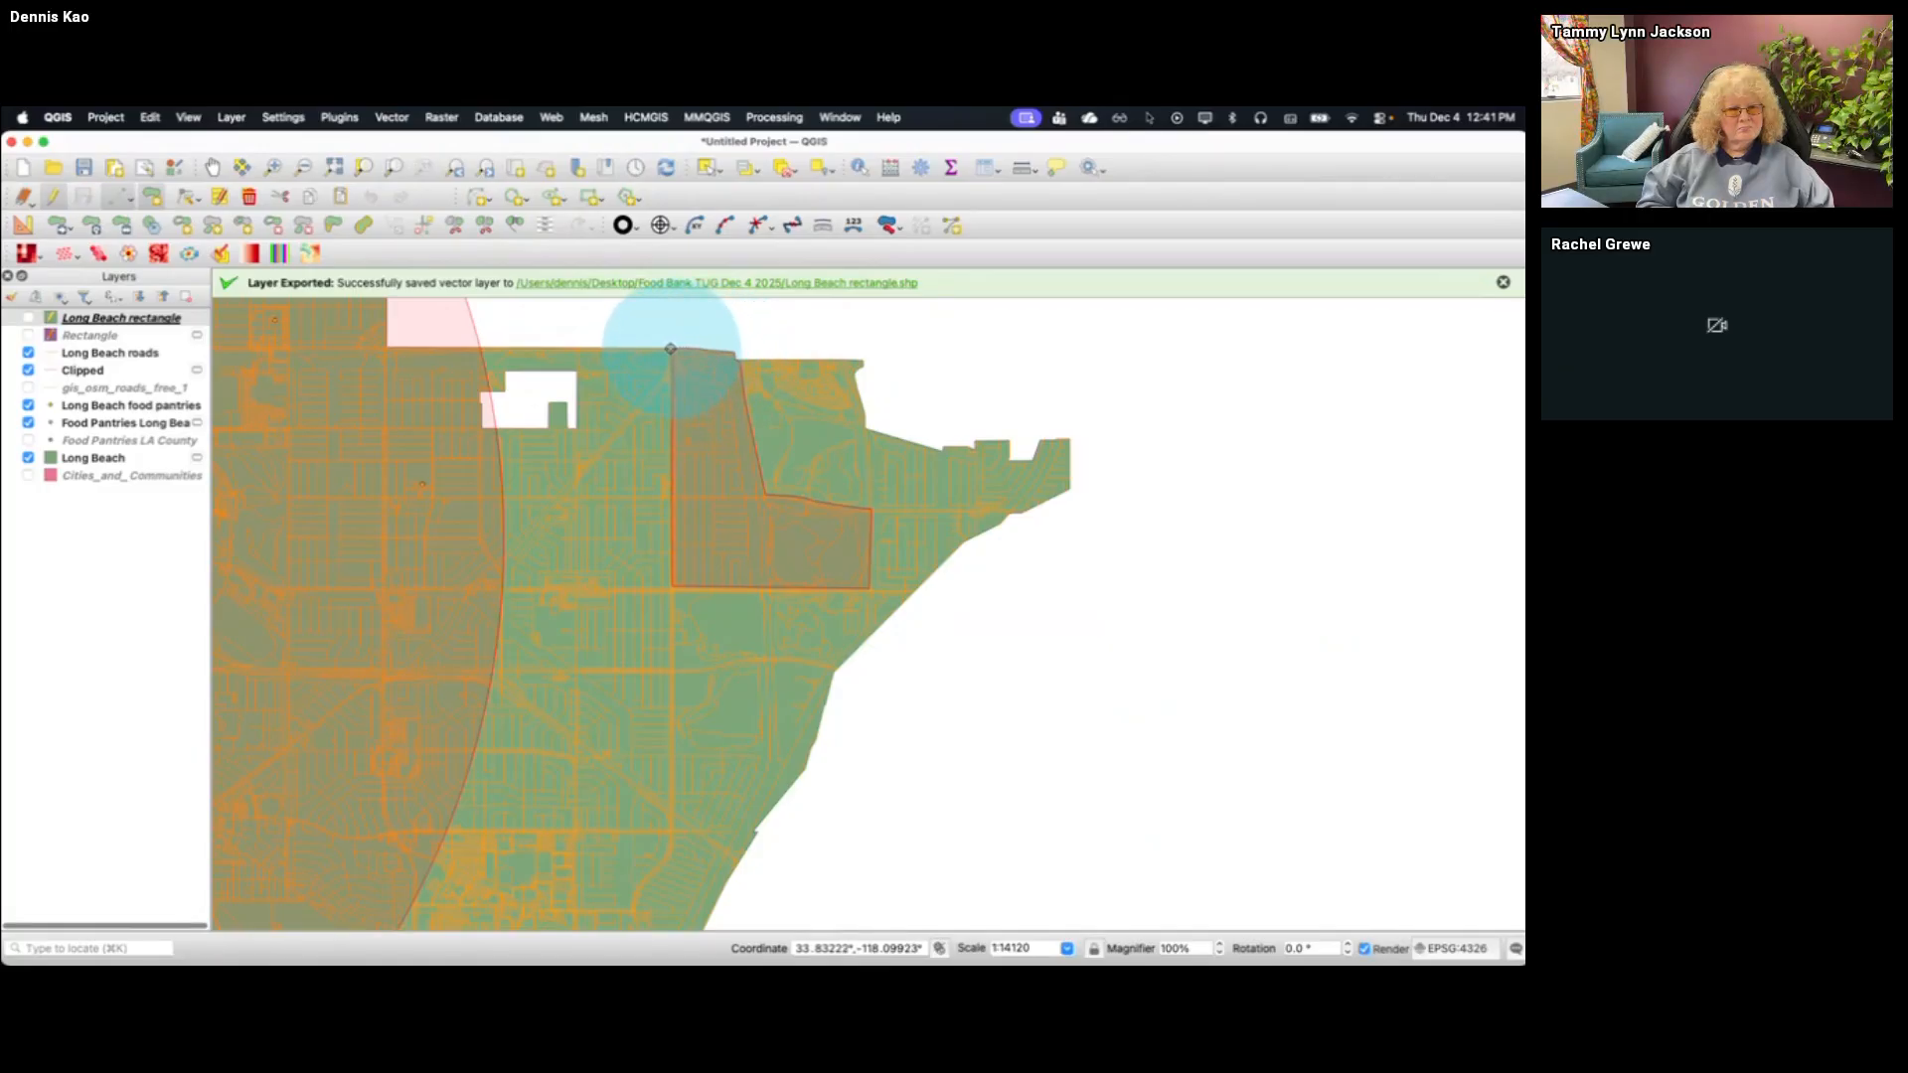
left_click(671, 349)
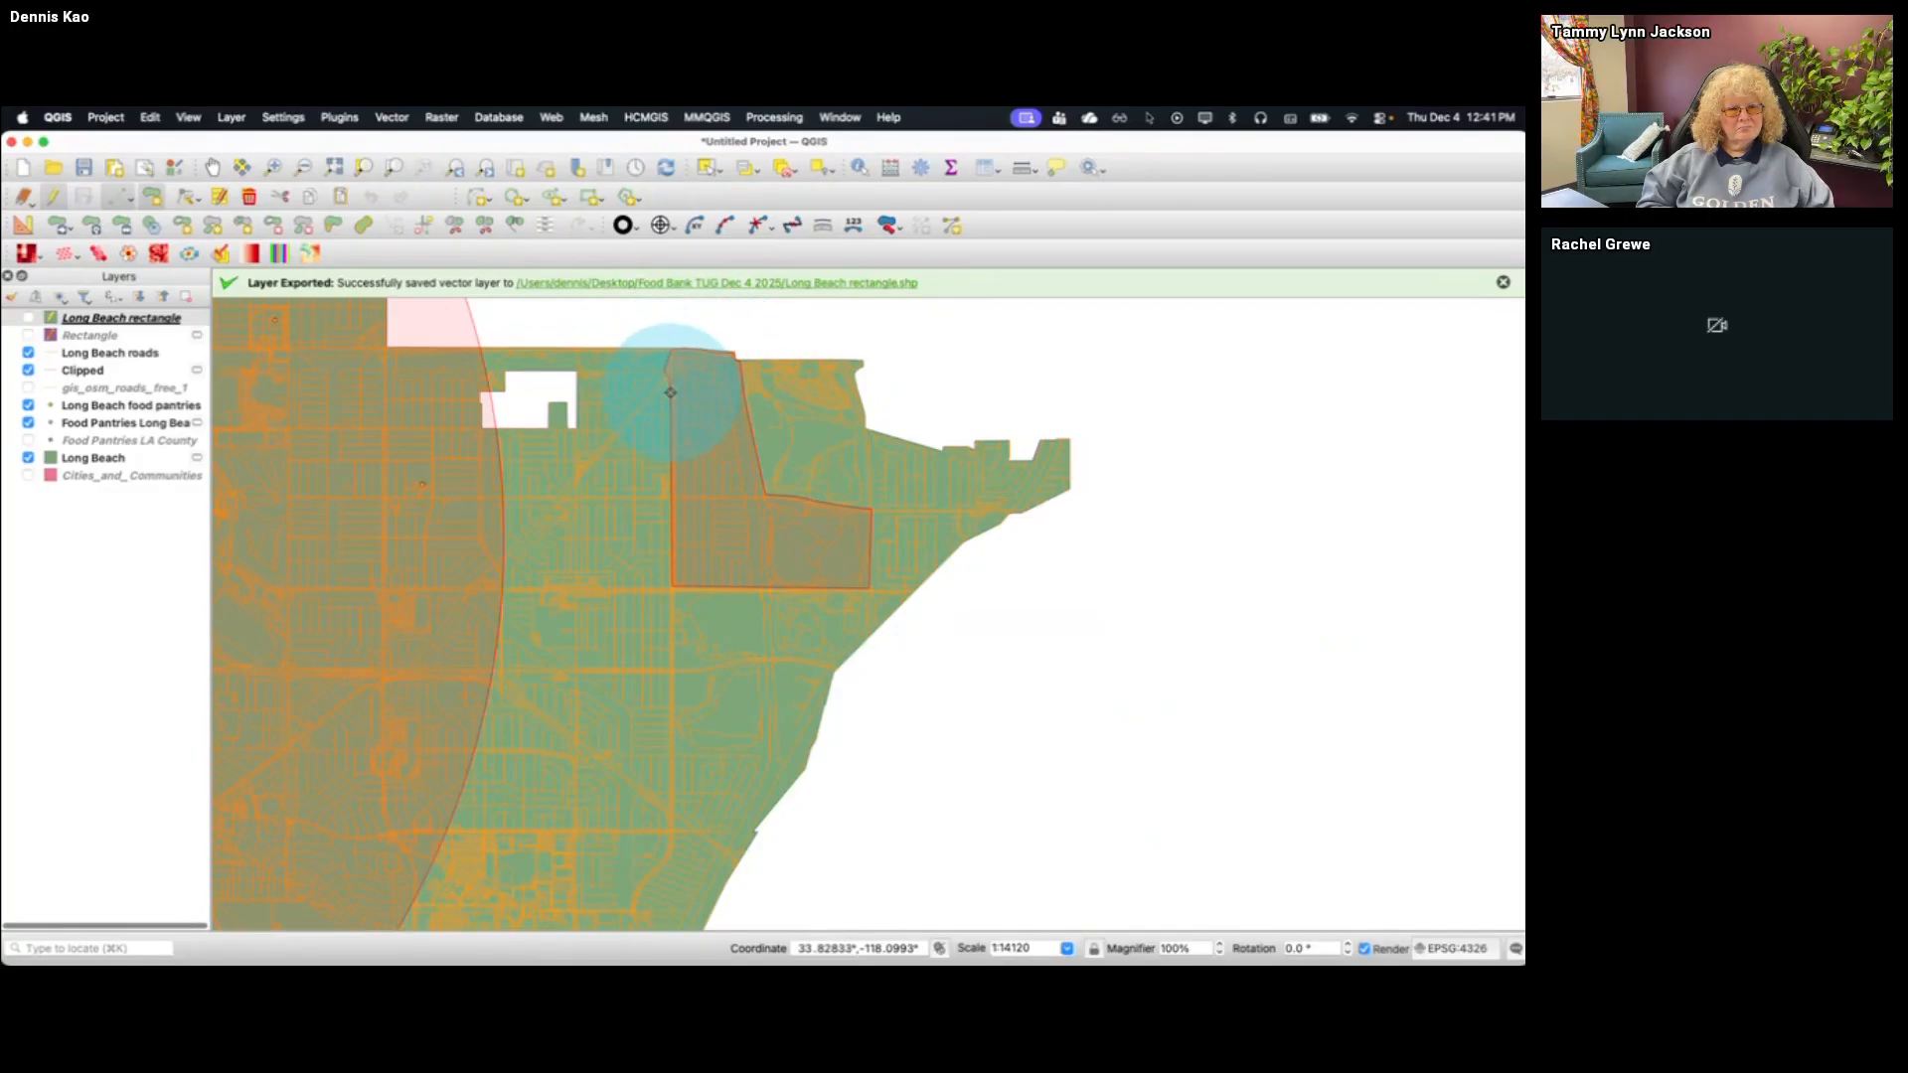
right_click(670, 450)
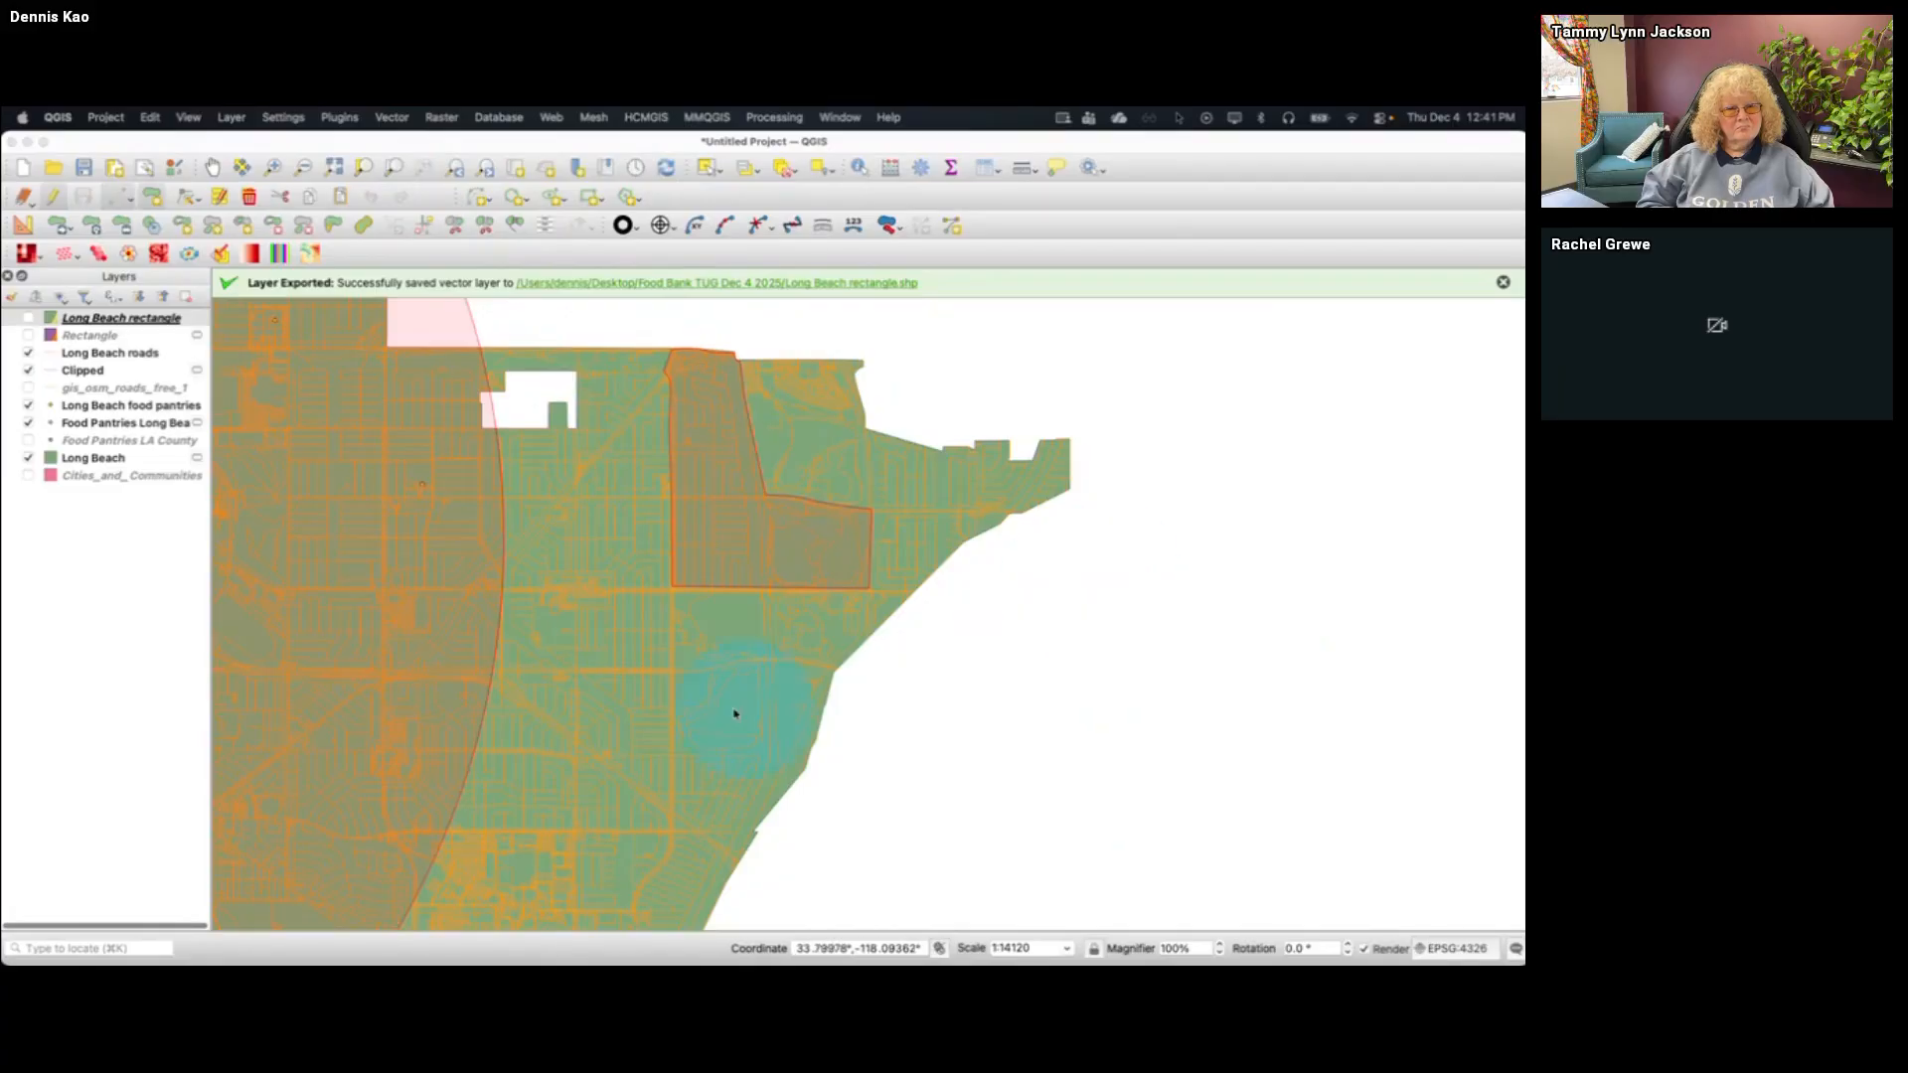
key("Escape")
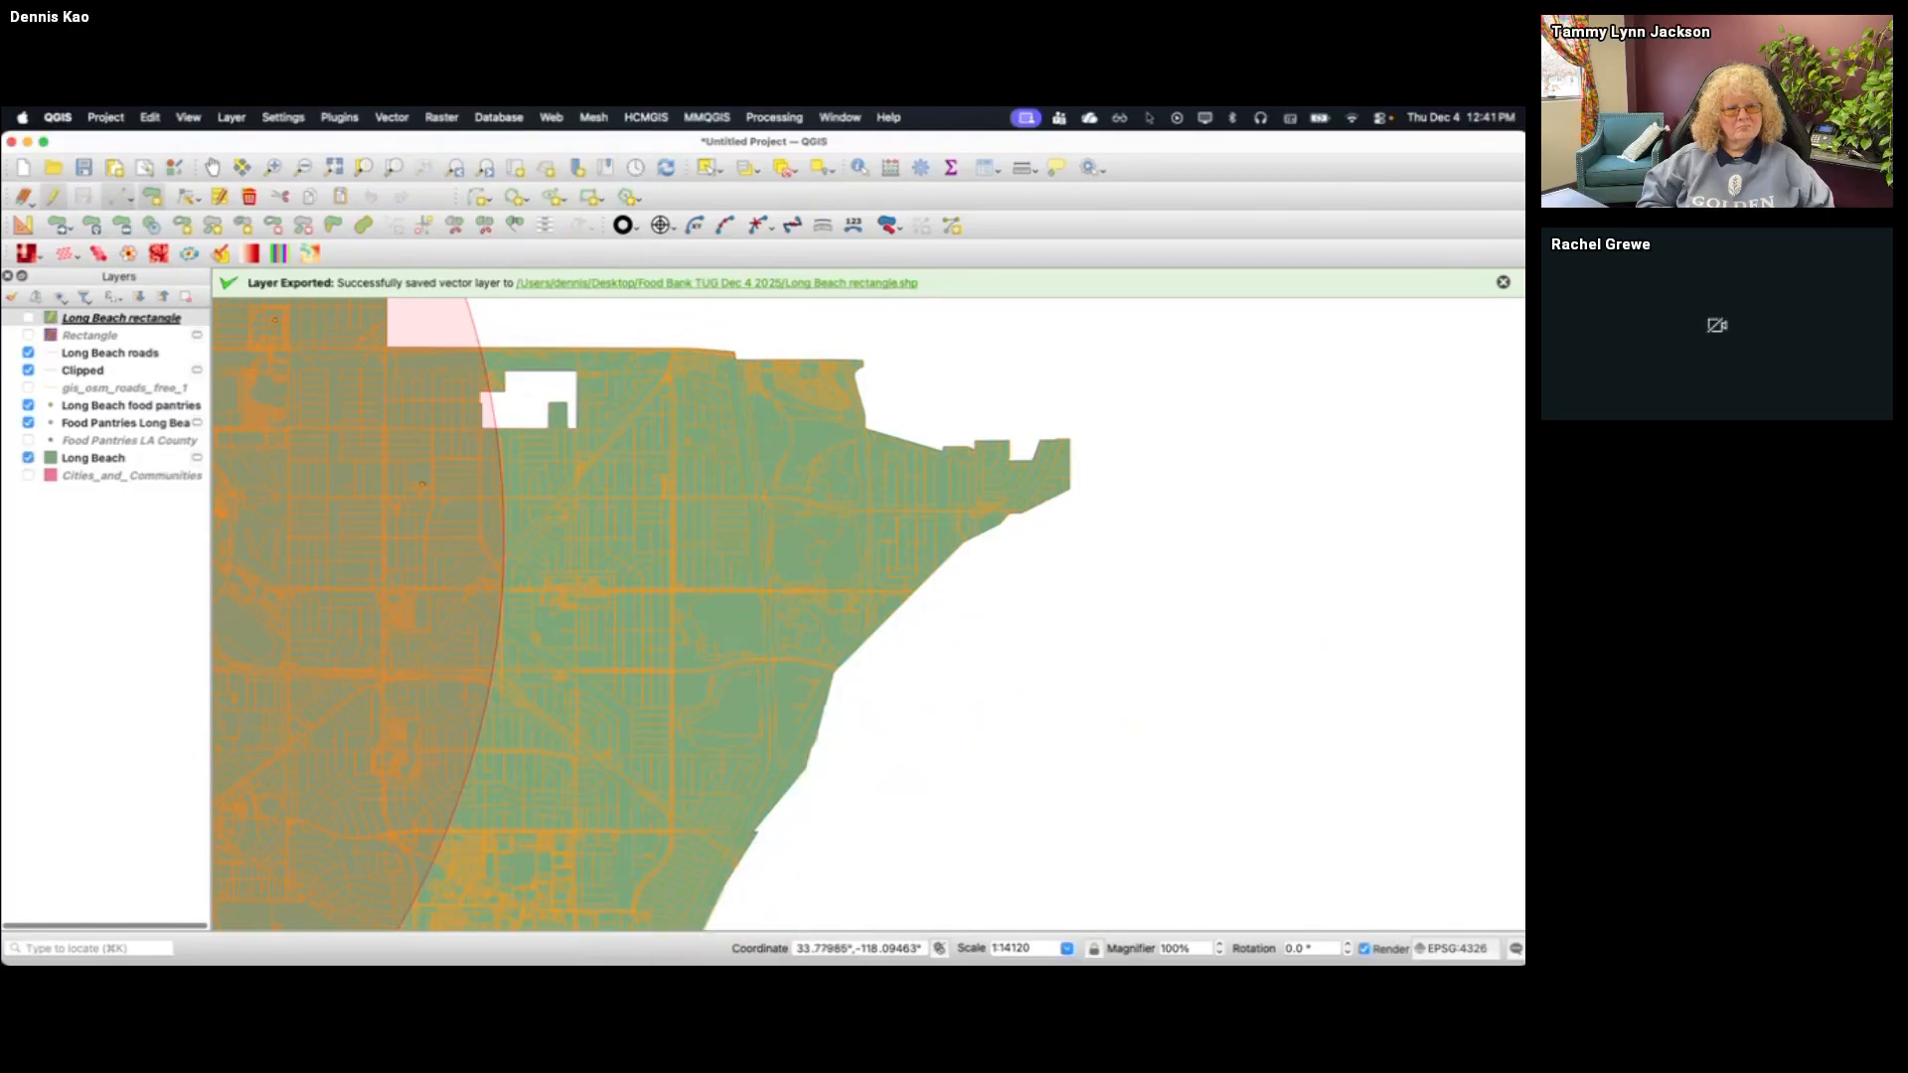
key("Return")
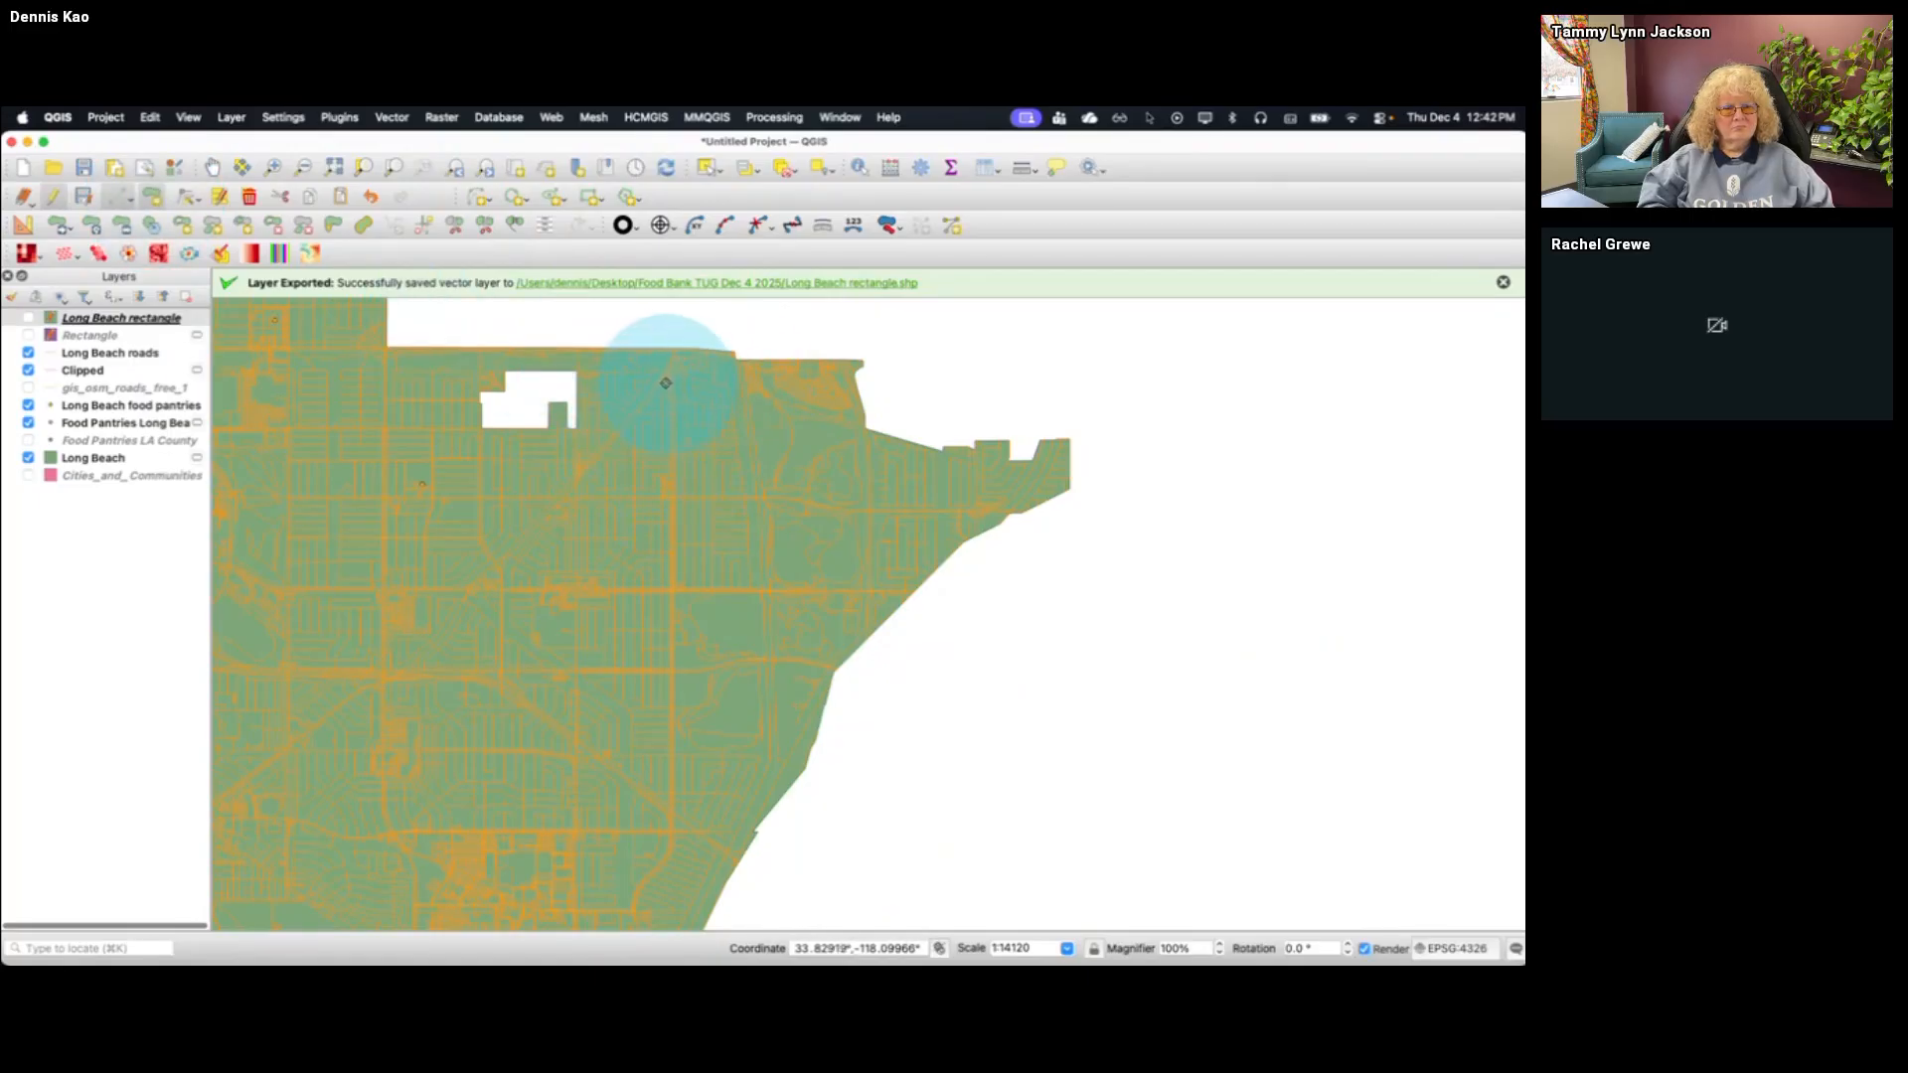
Trace an irregular polygon along the streets of northeastern Long Beach, finish it at the city's northern boundary, and add it with FID 1
left_click(666, 376)
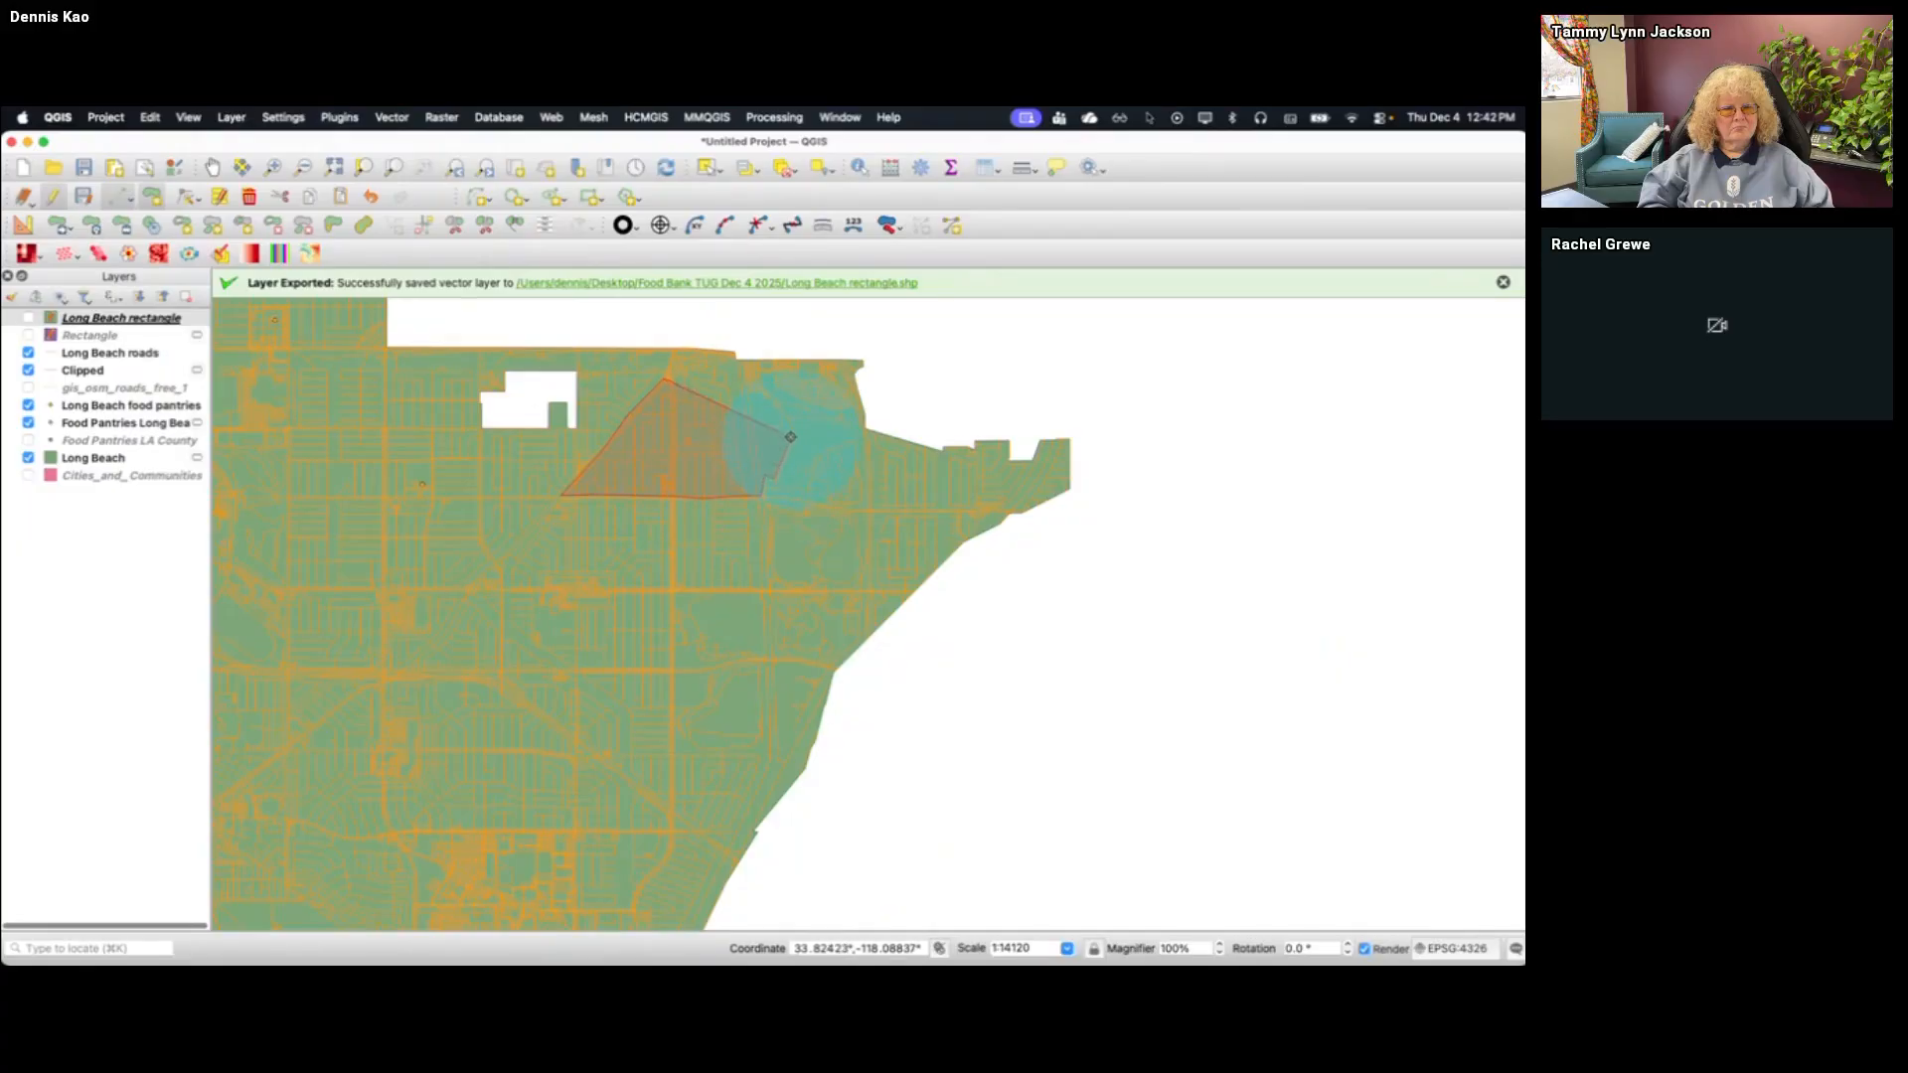
left_click(791, 428)
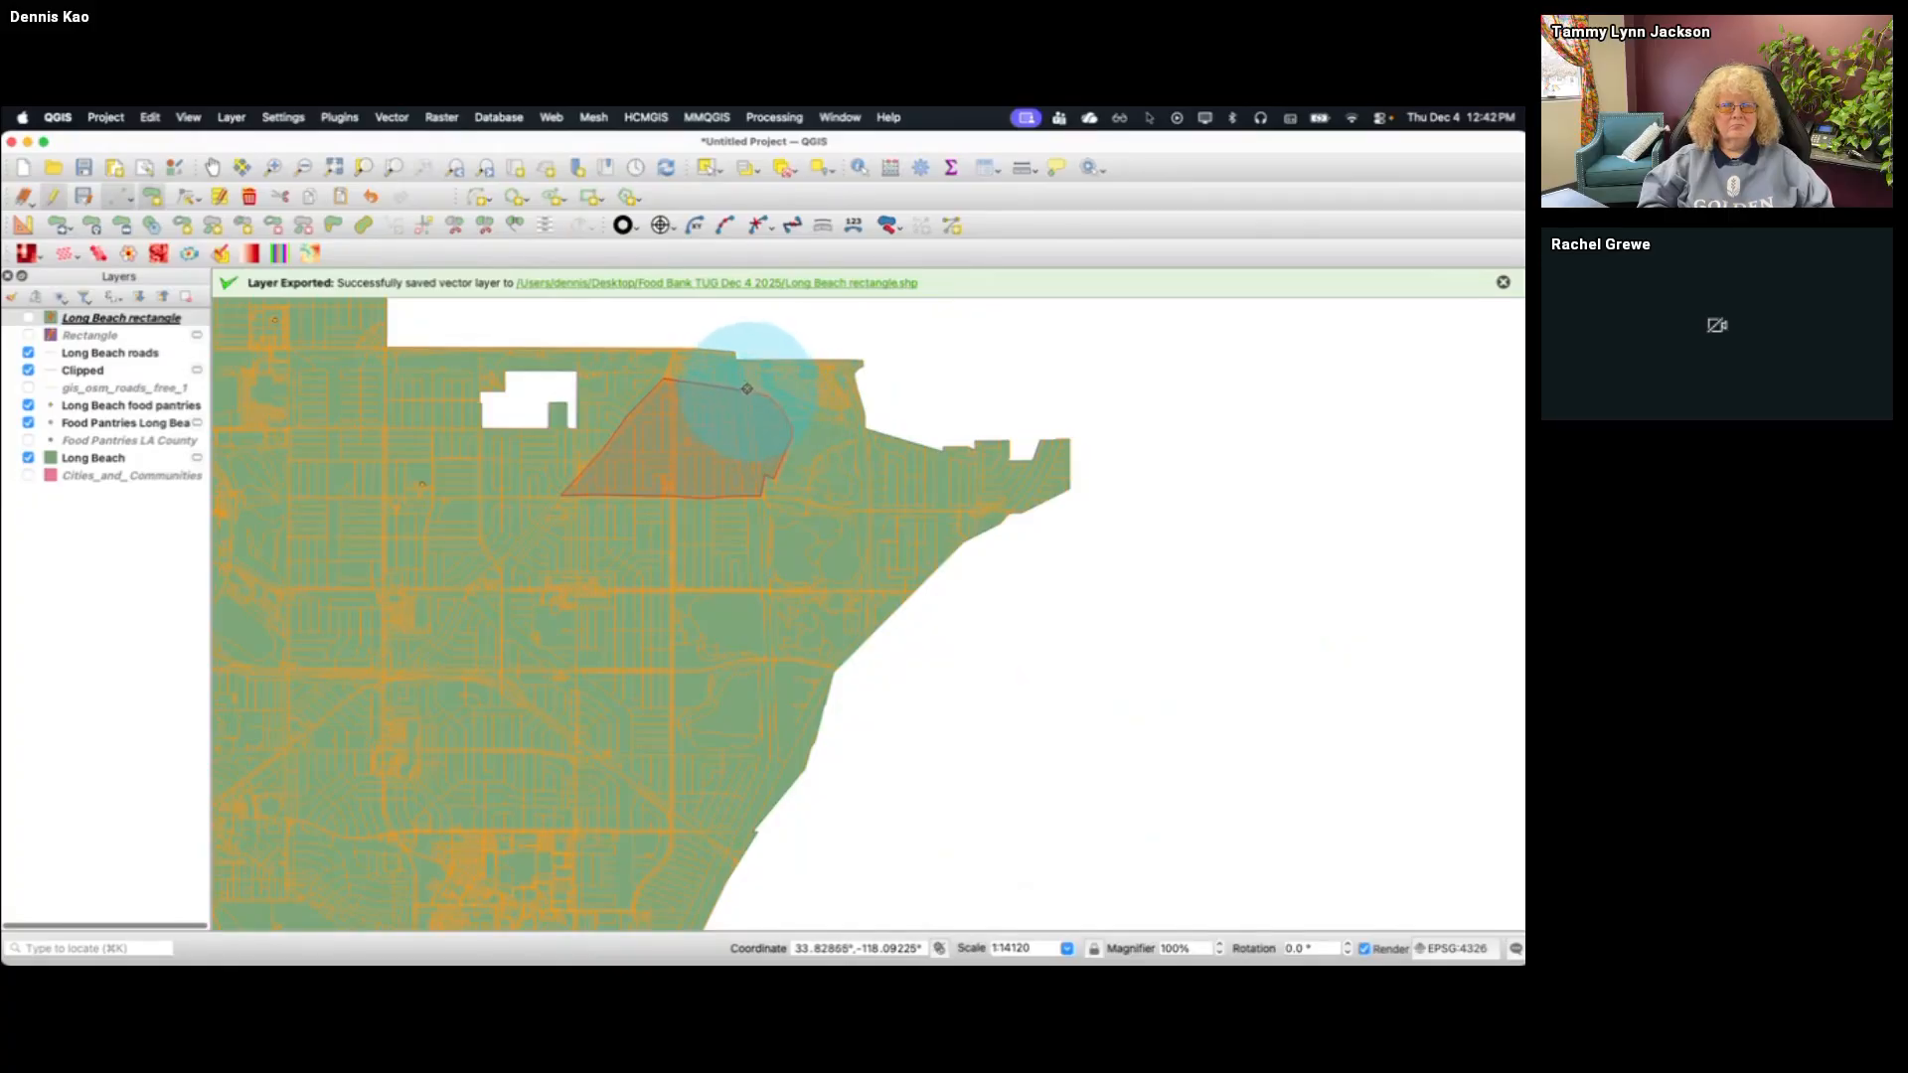
left_click(746, 387)
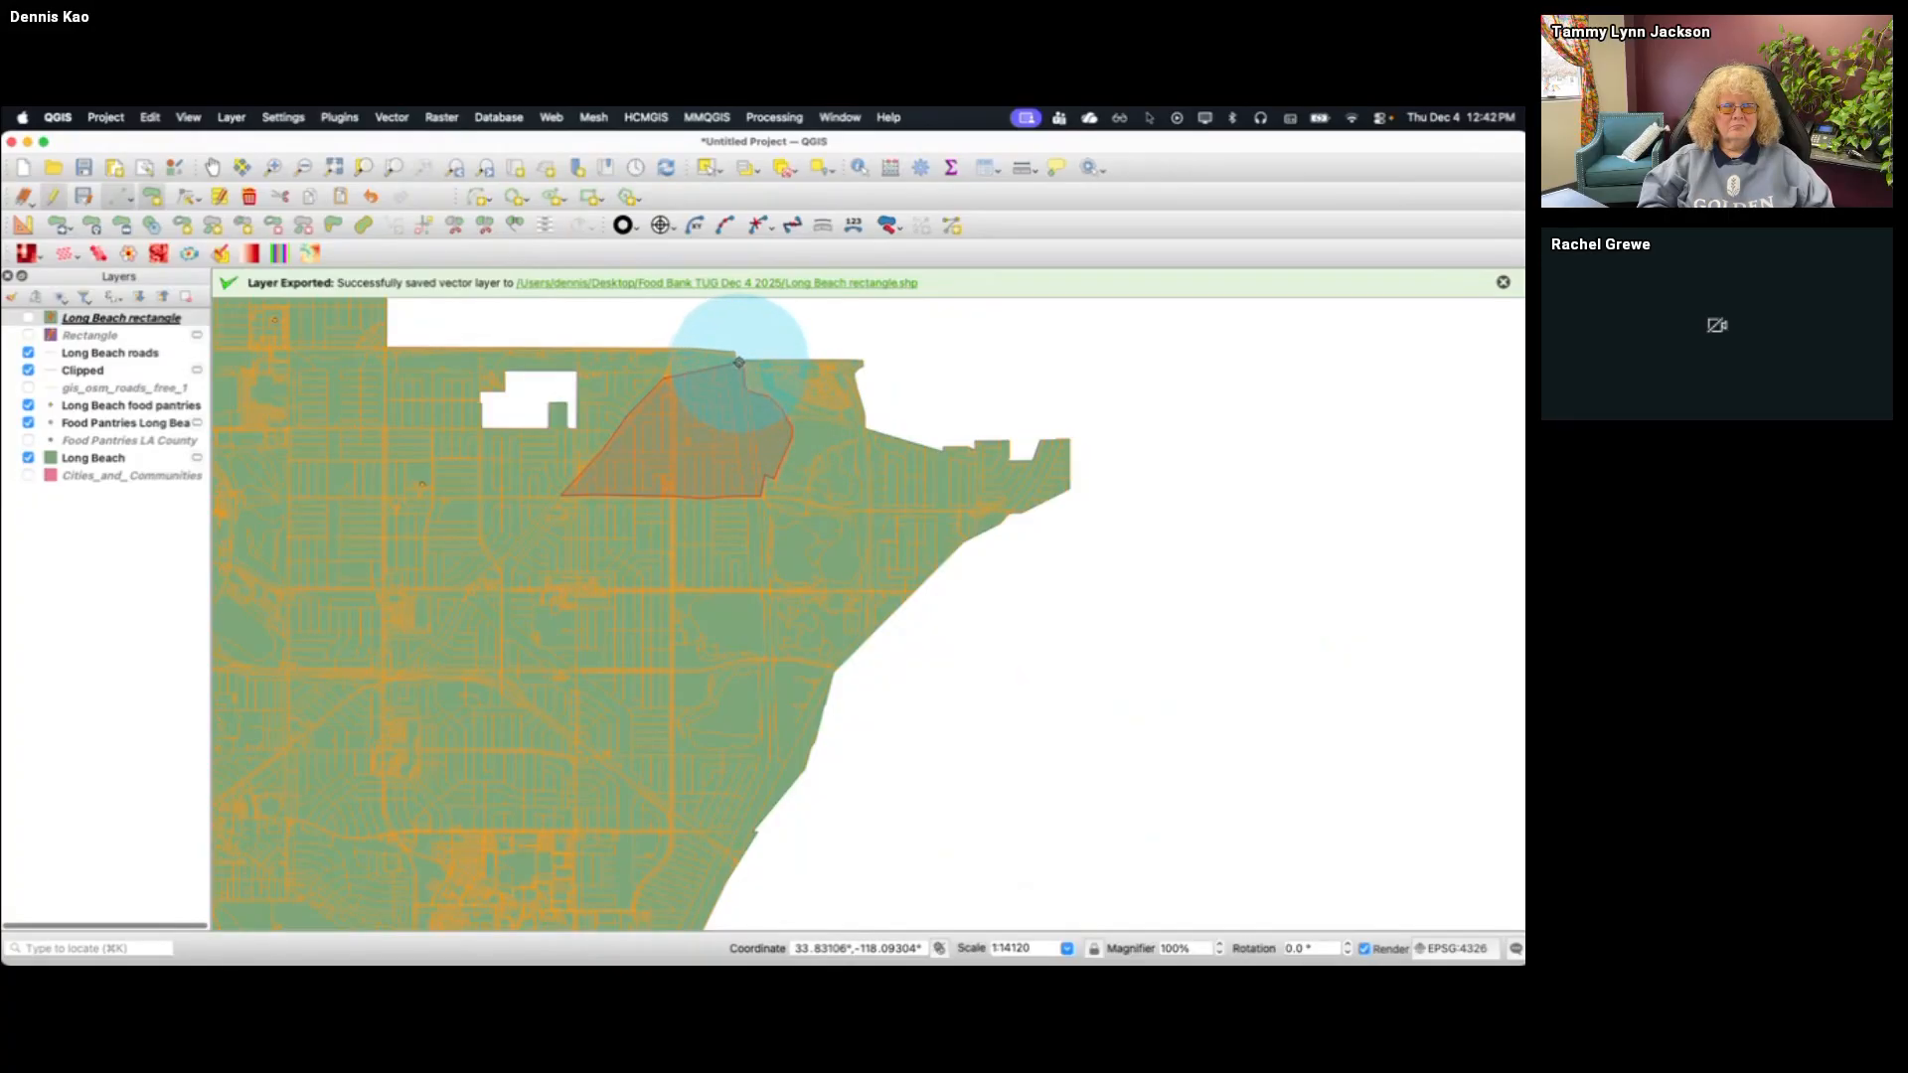
left_click(736, 351)
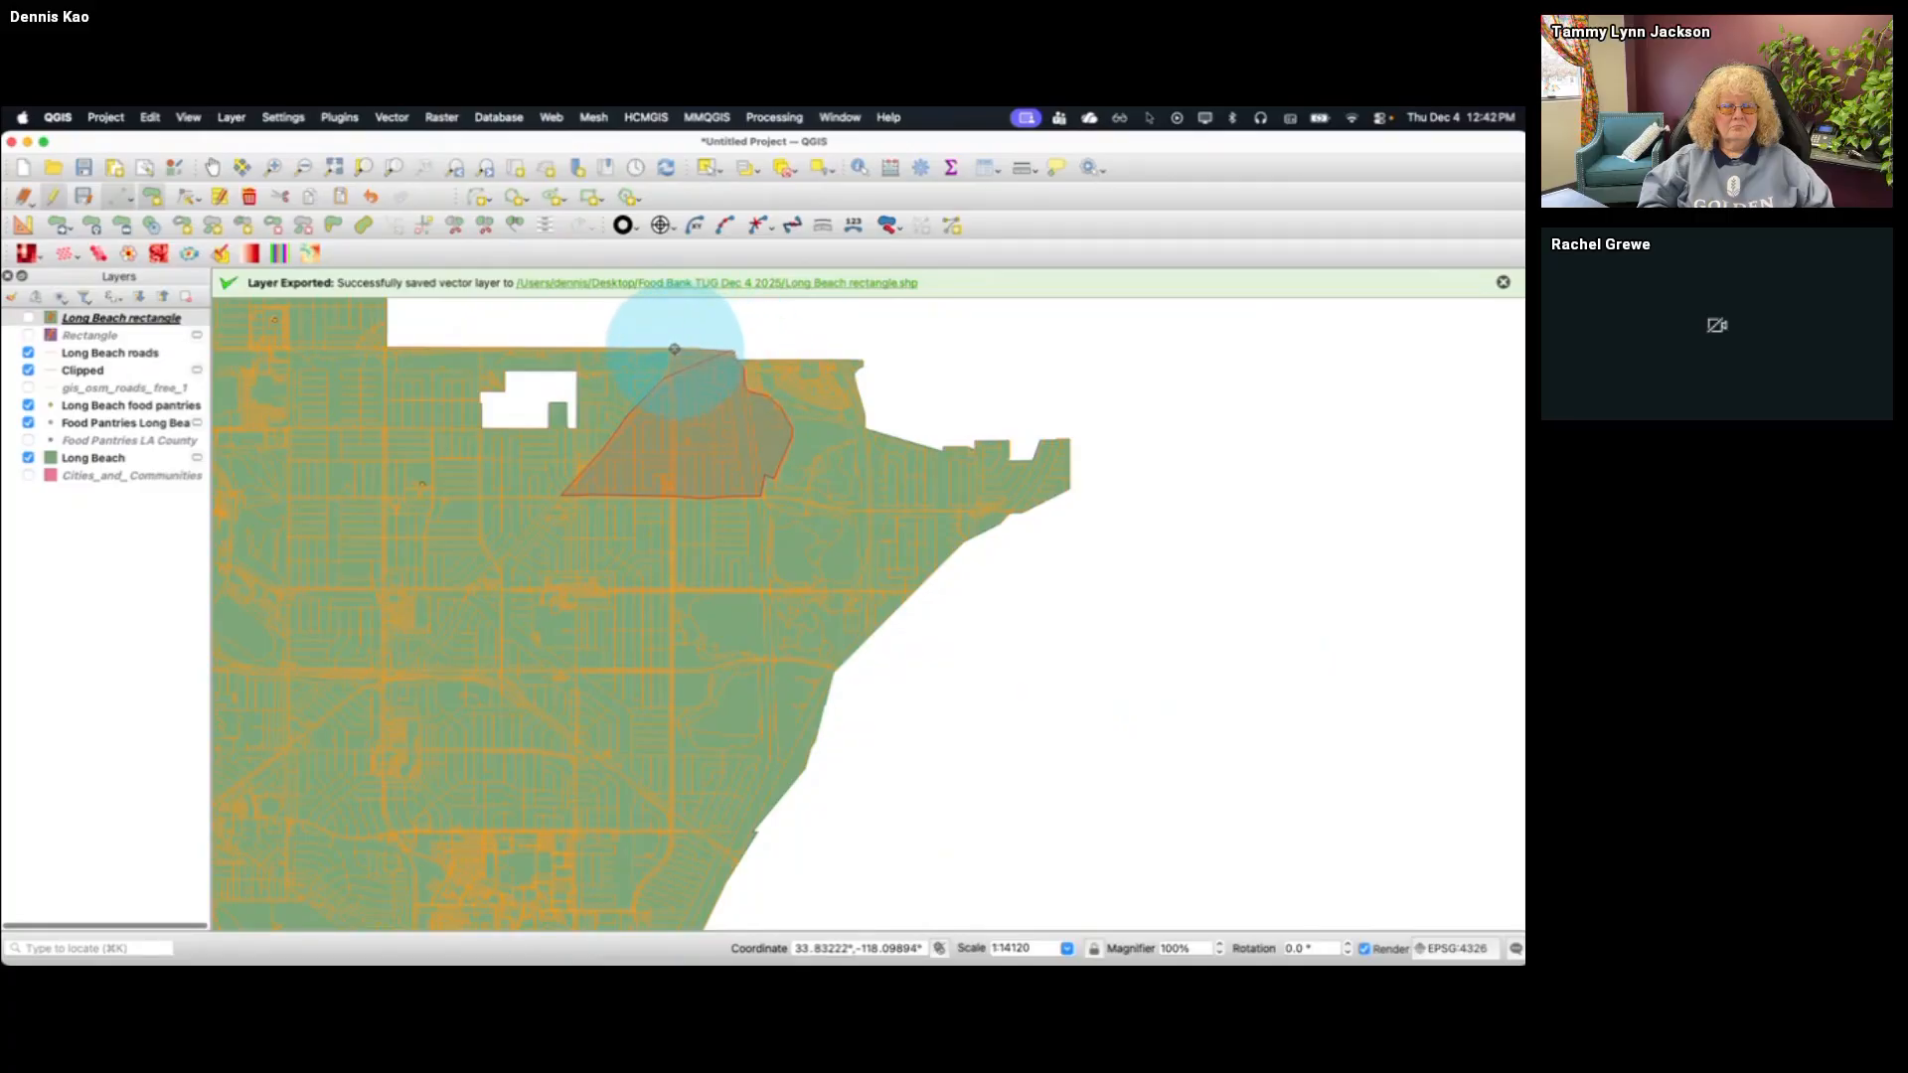
right_click(651, 895)
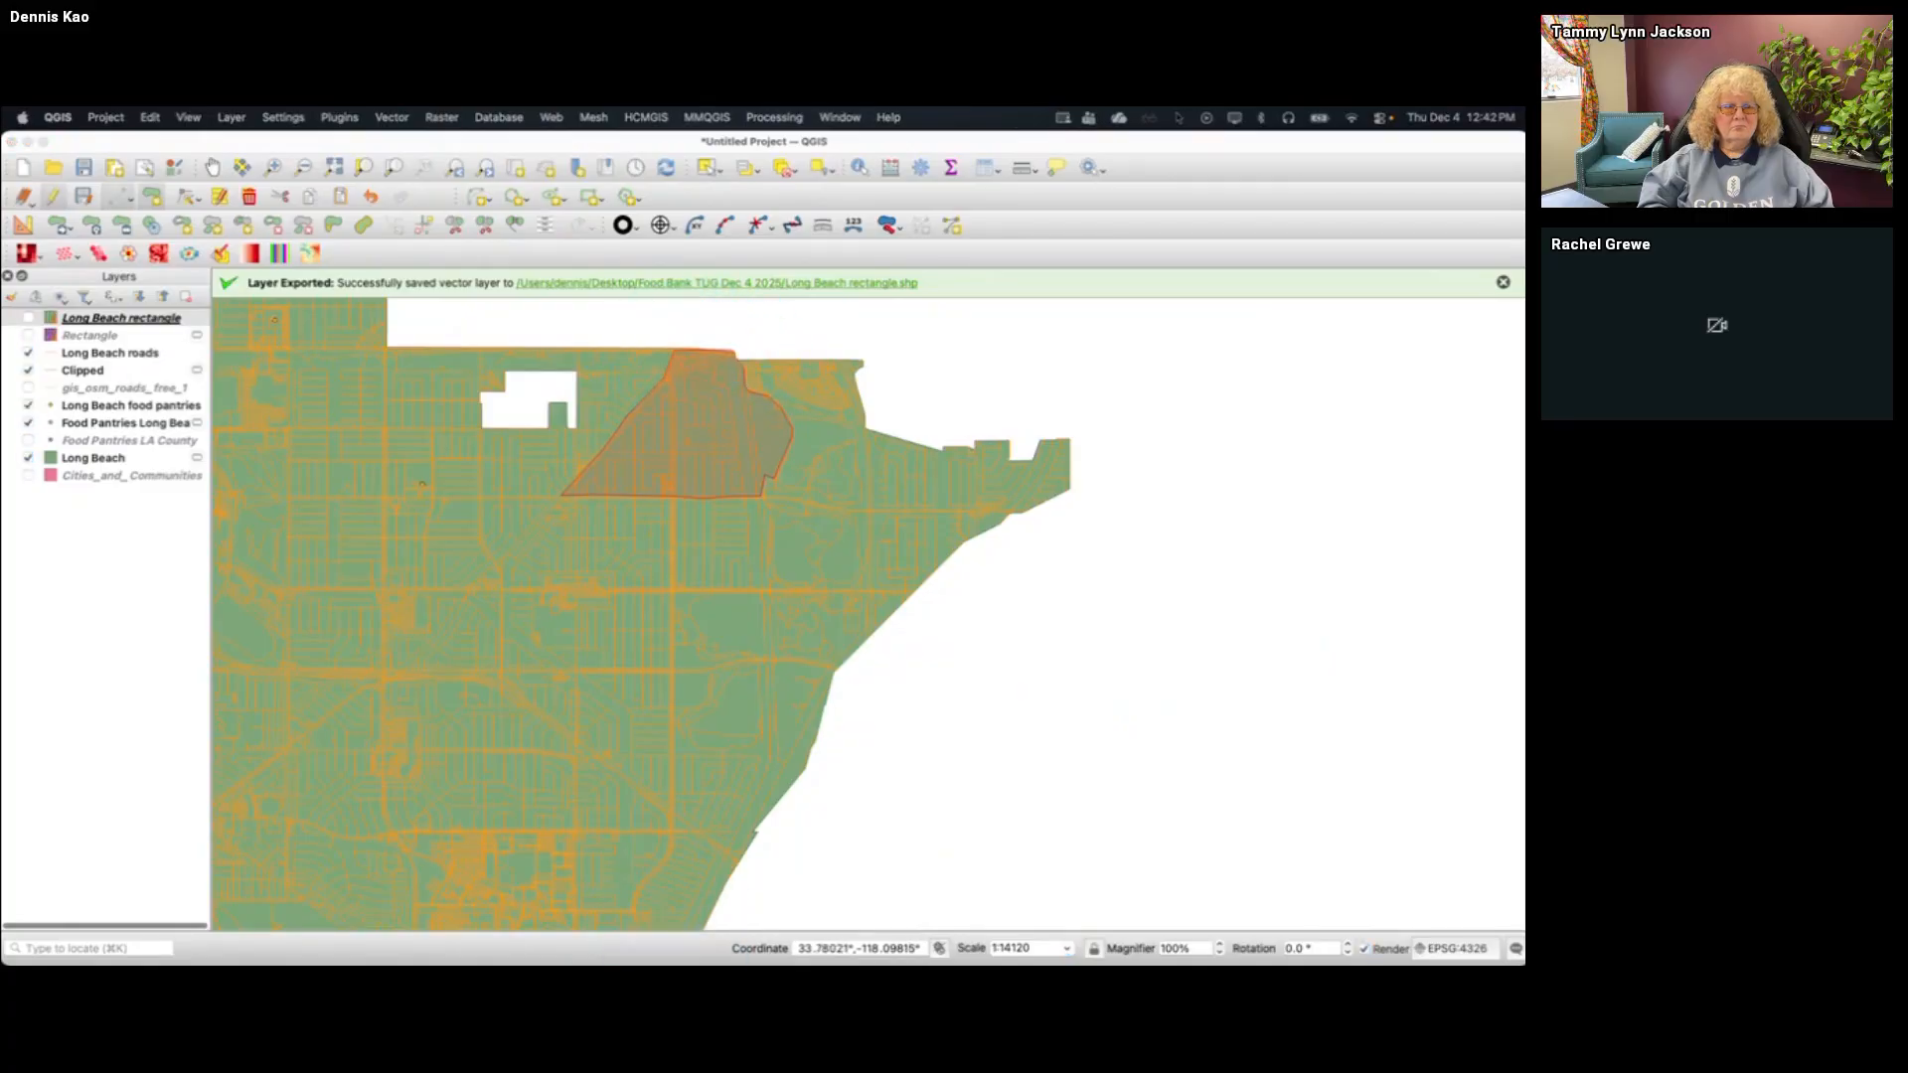
left_click(741, 710)
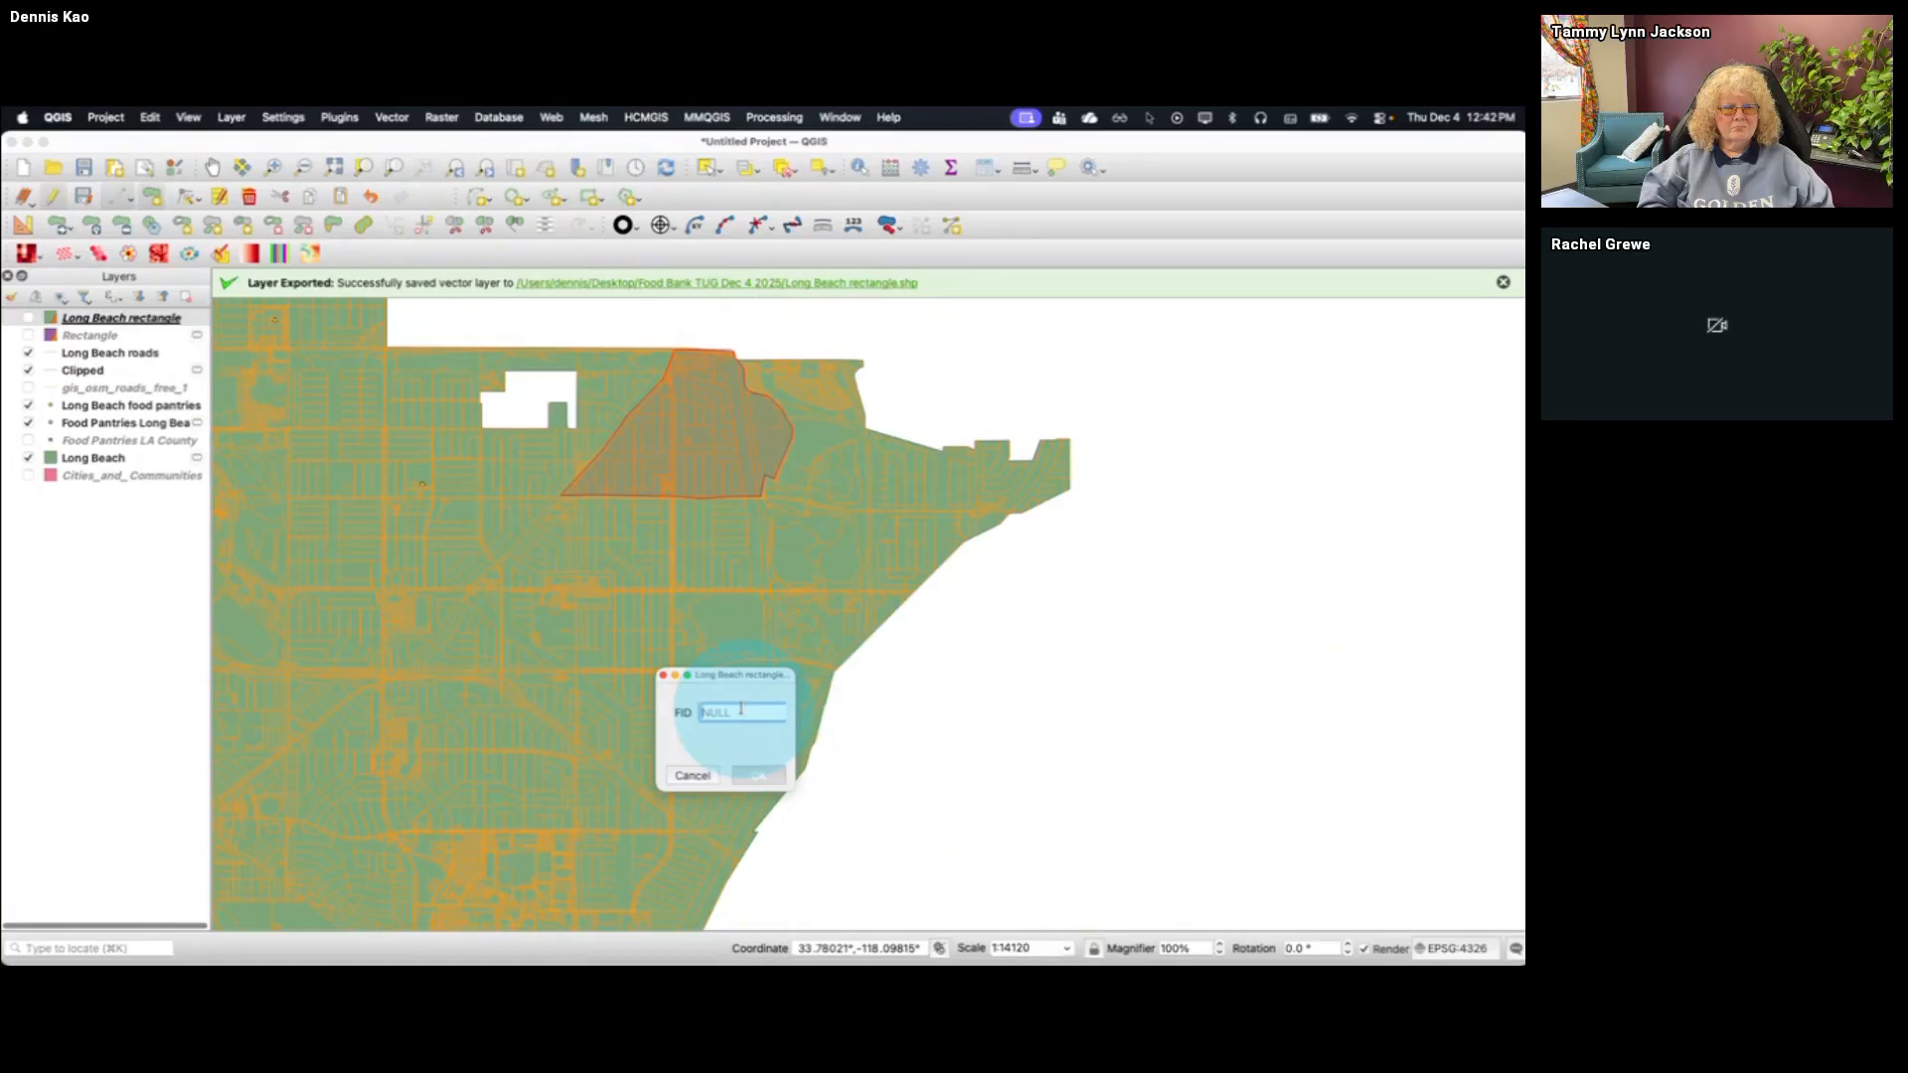
type("1")
left_click(761, 776)
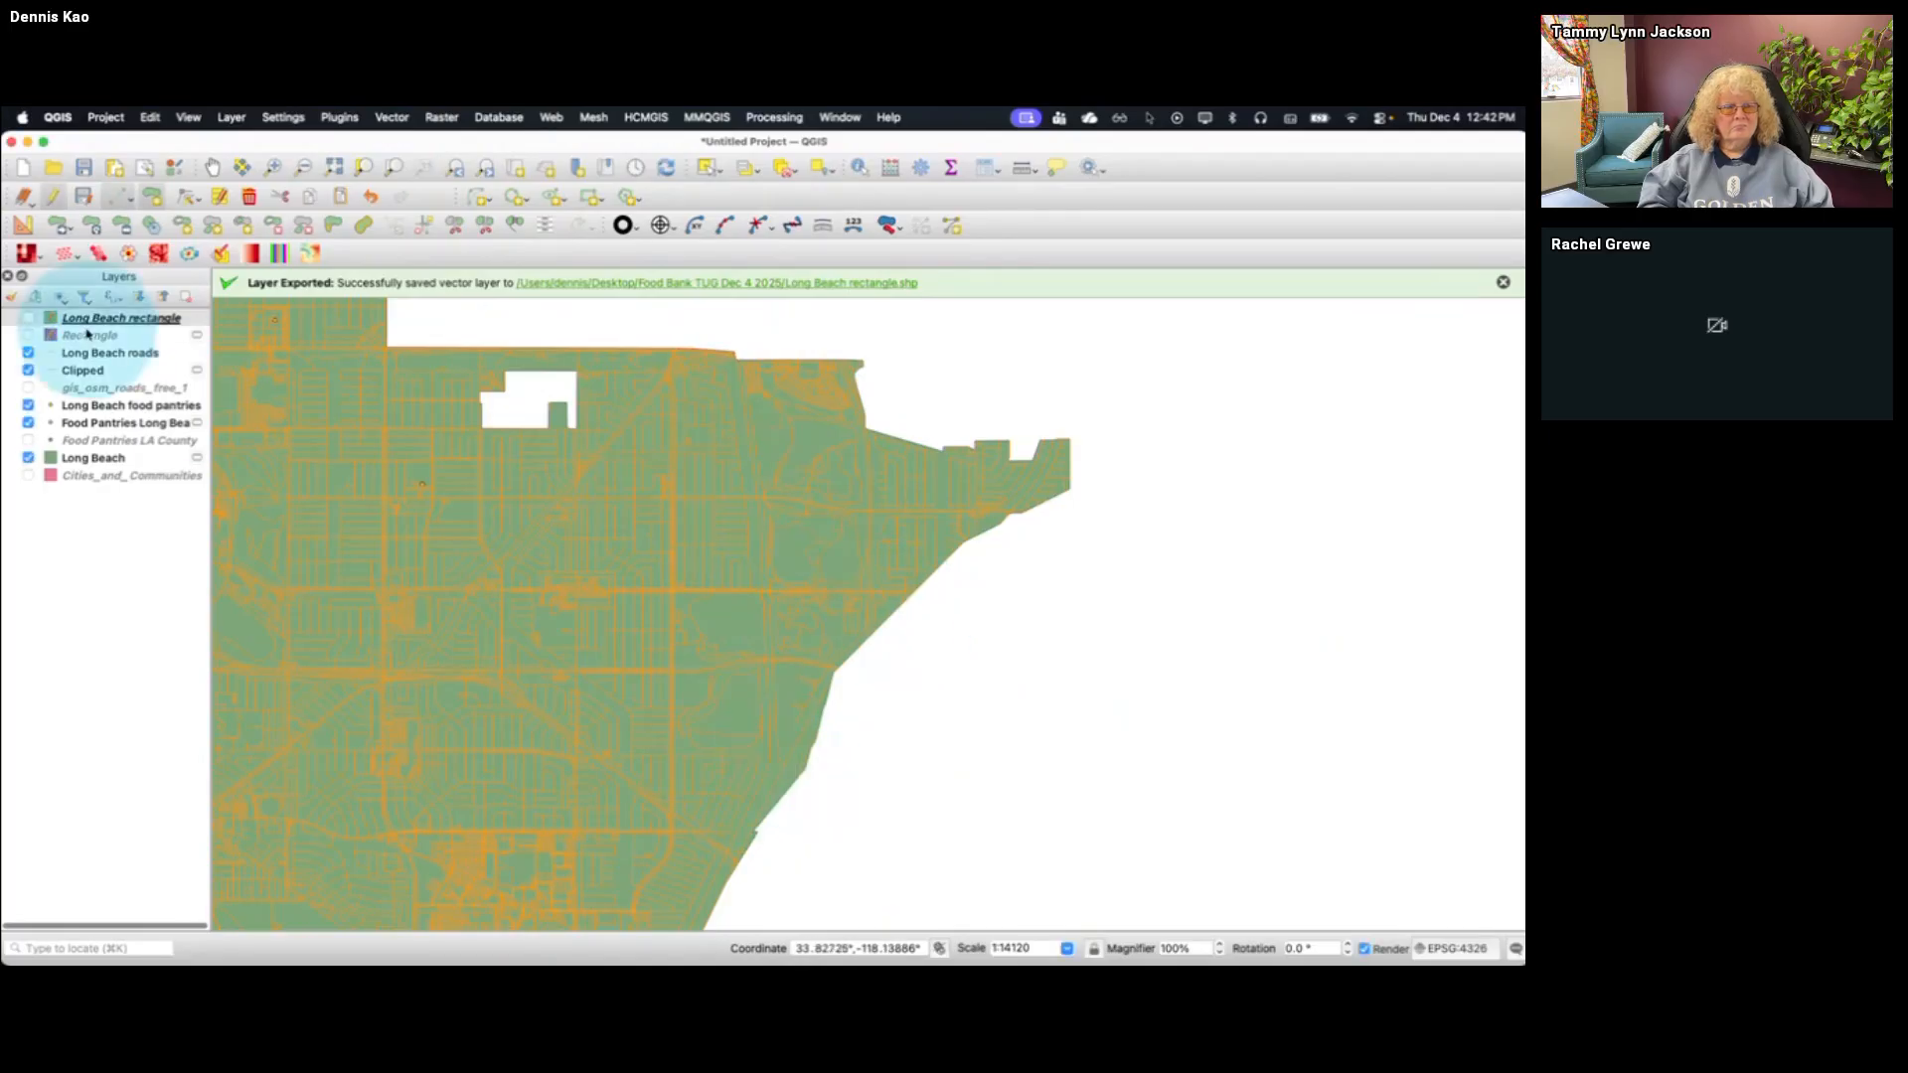
Show the Long Beach rectangle and Rectangle layers in turn to look for the new polygon, then hide both again
left_click(28, 318)
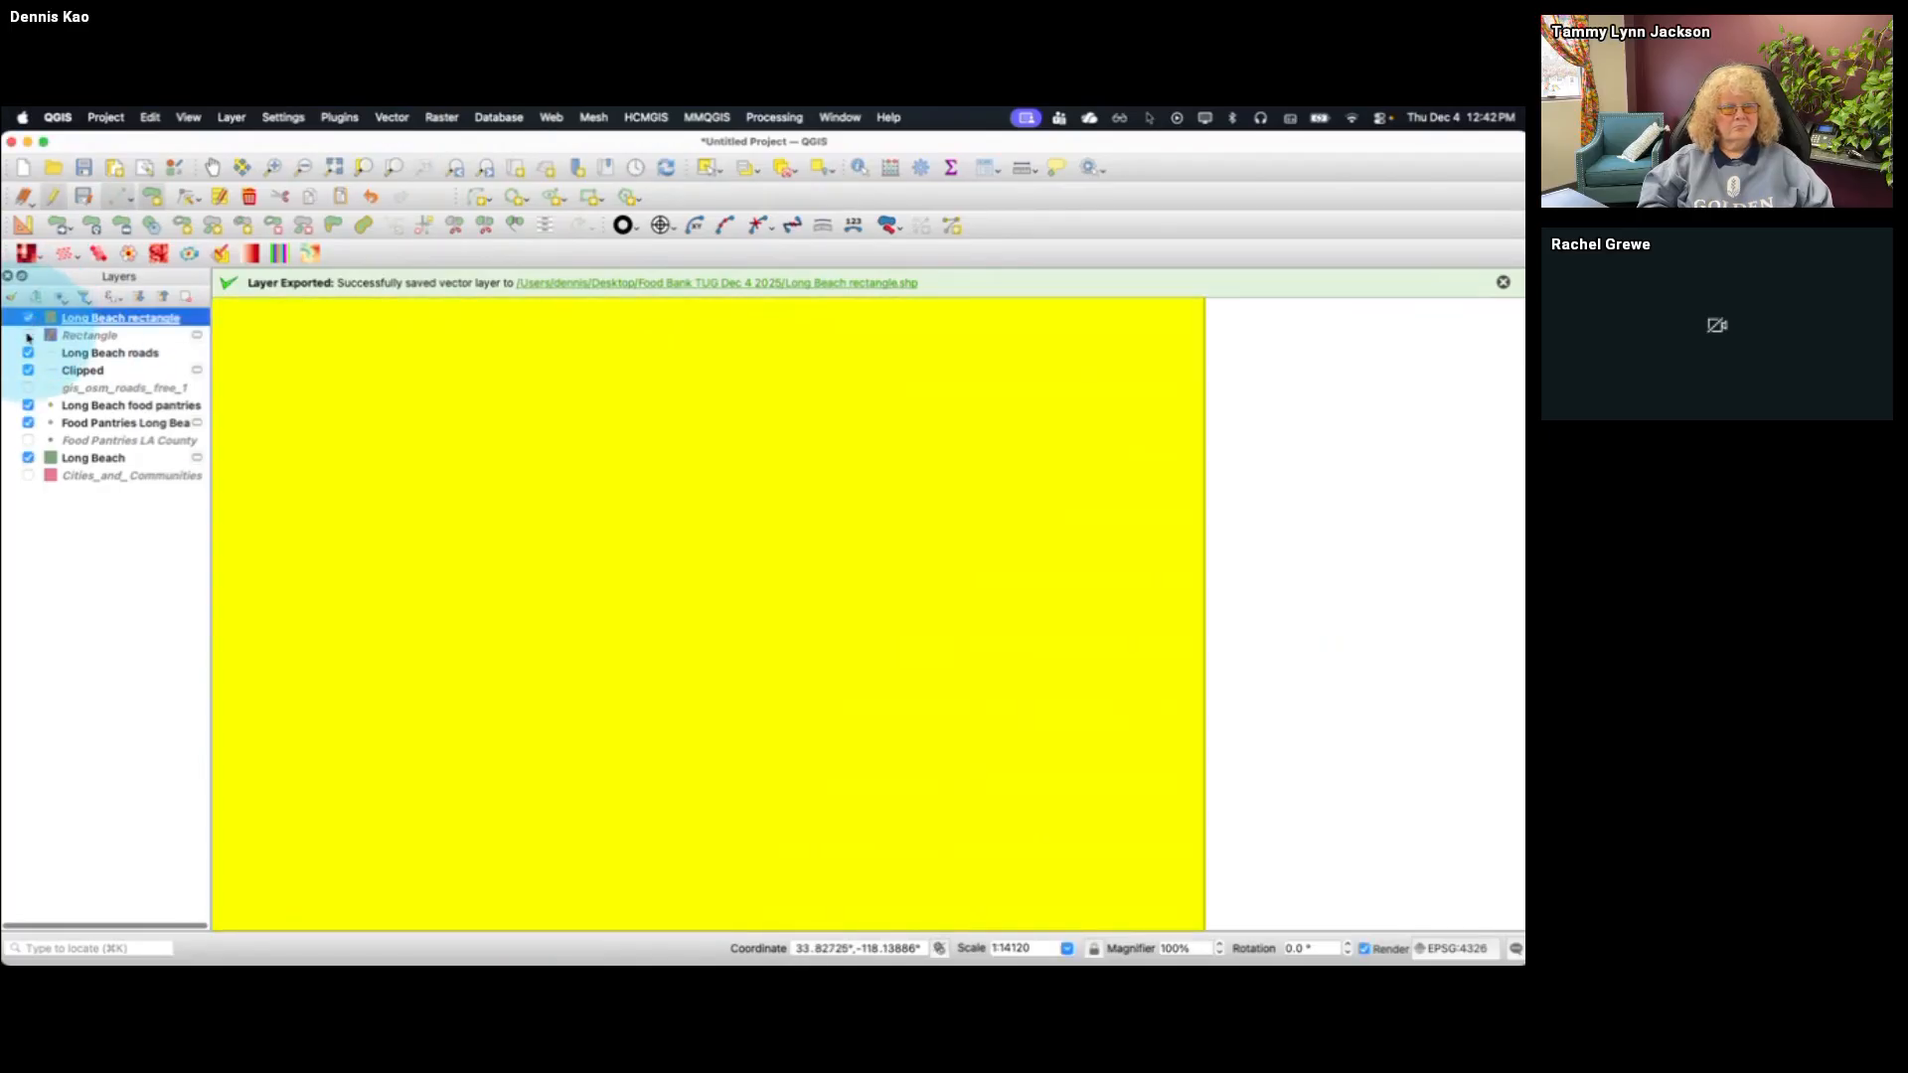
left_click(27, 318)
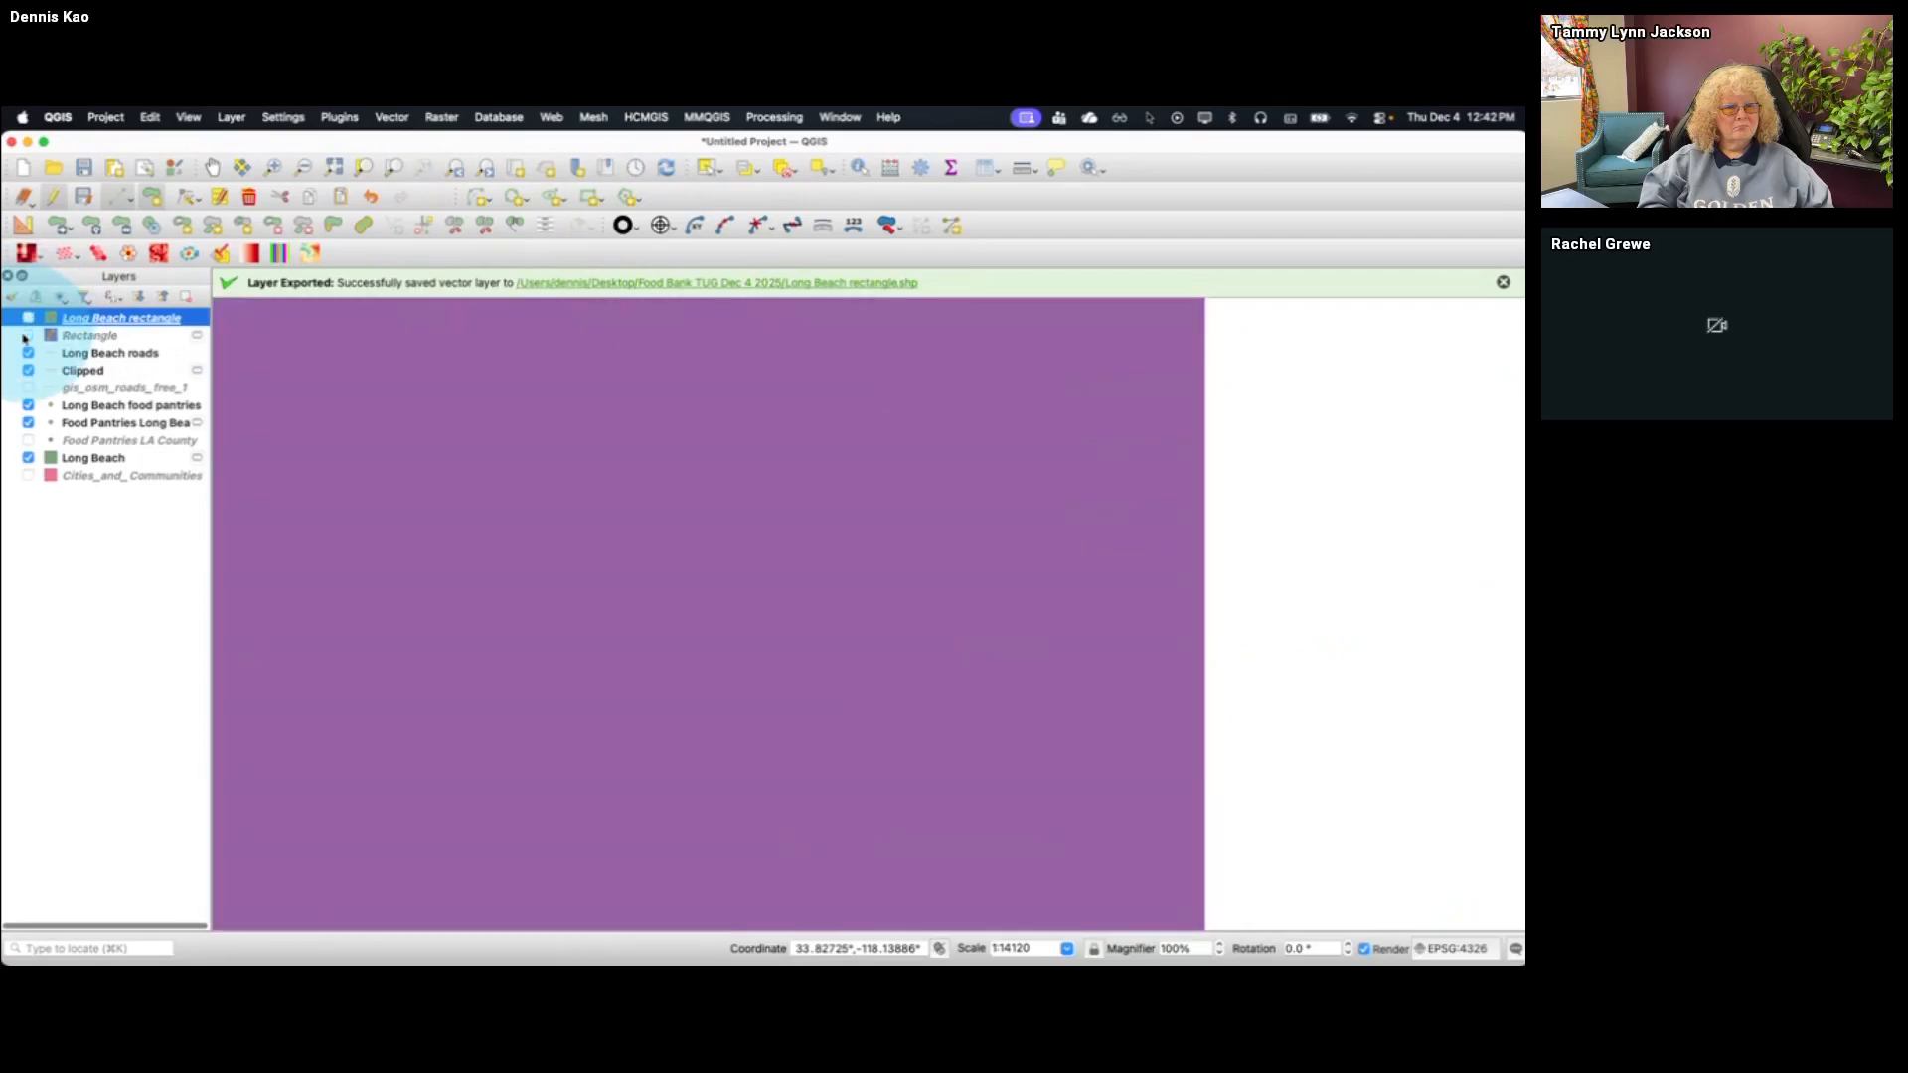
left_click(28, 336)
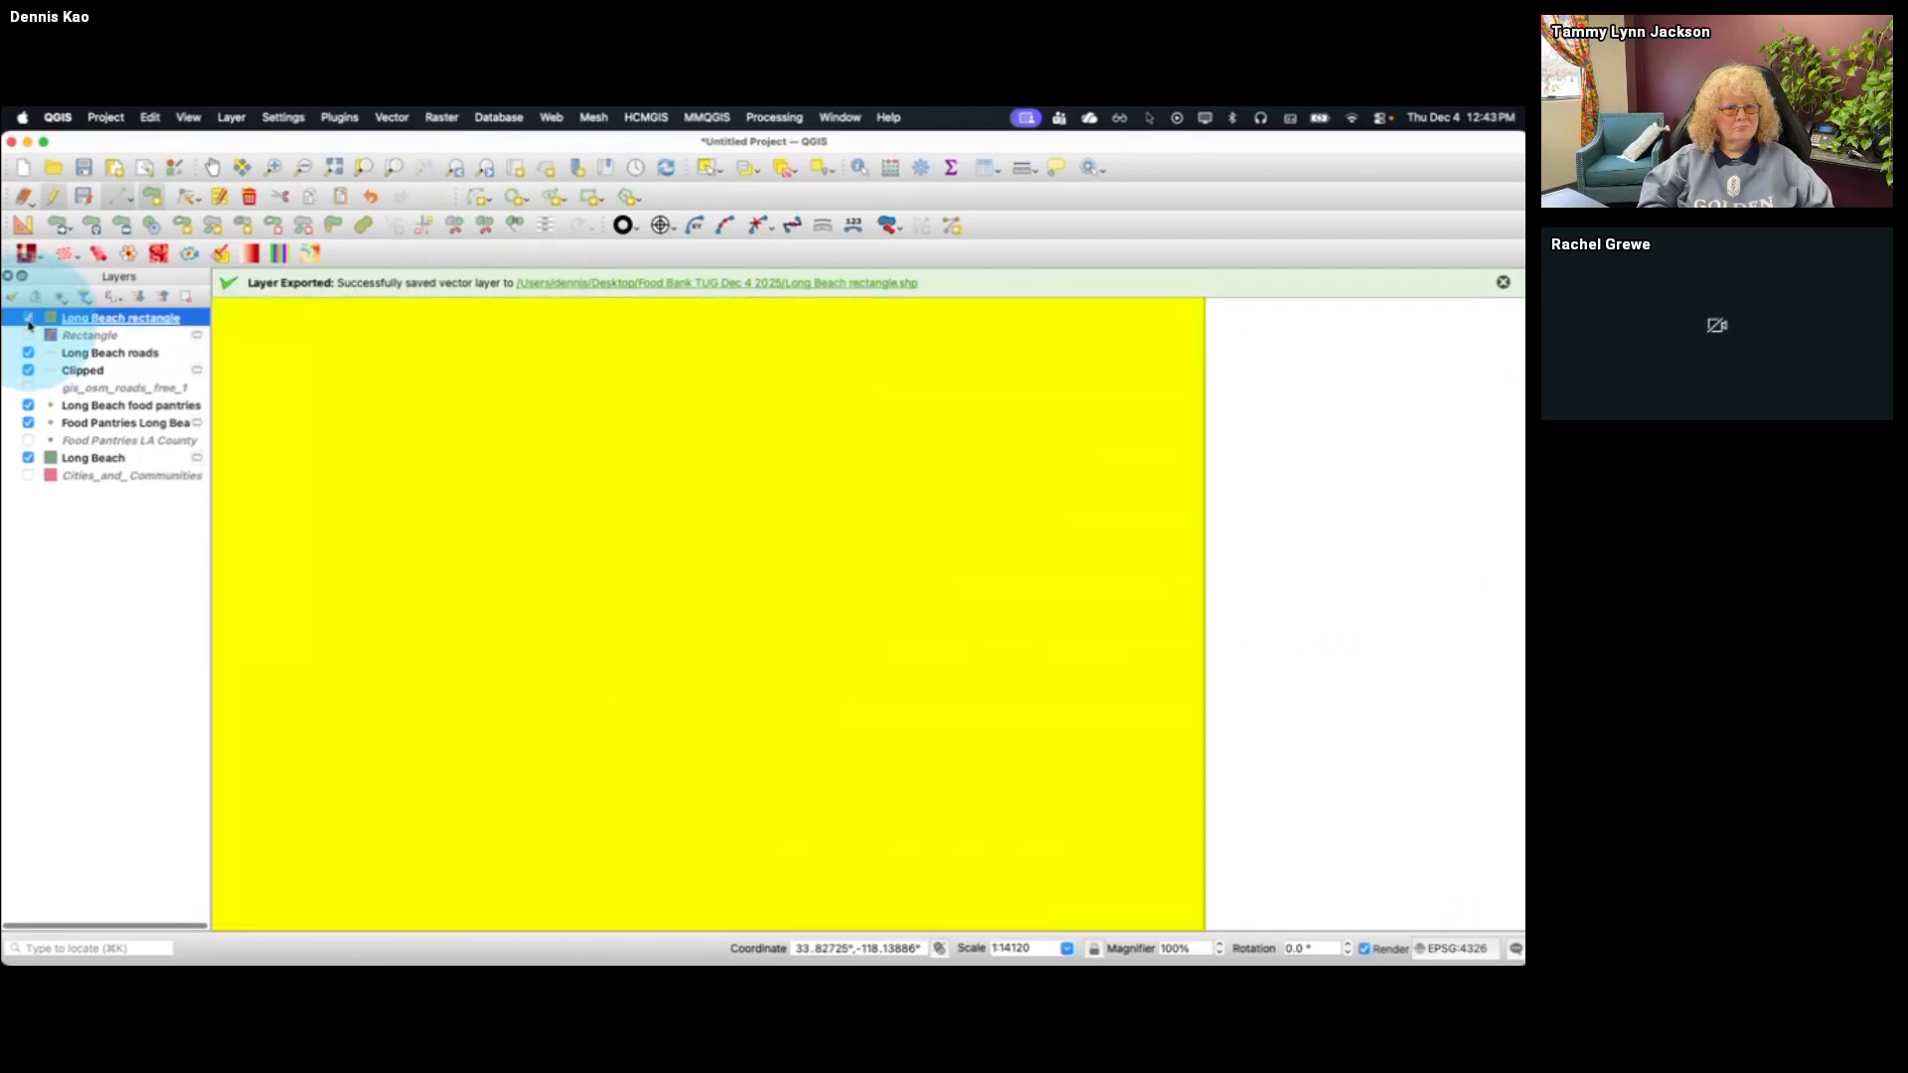
left_click(28, 318)
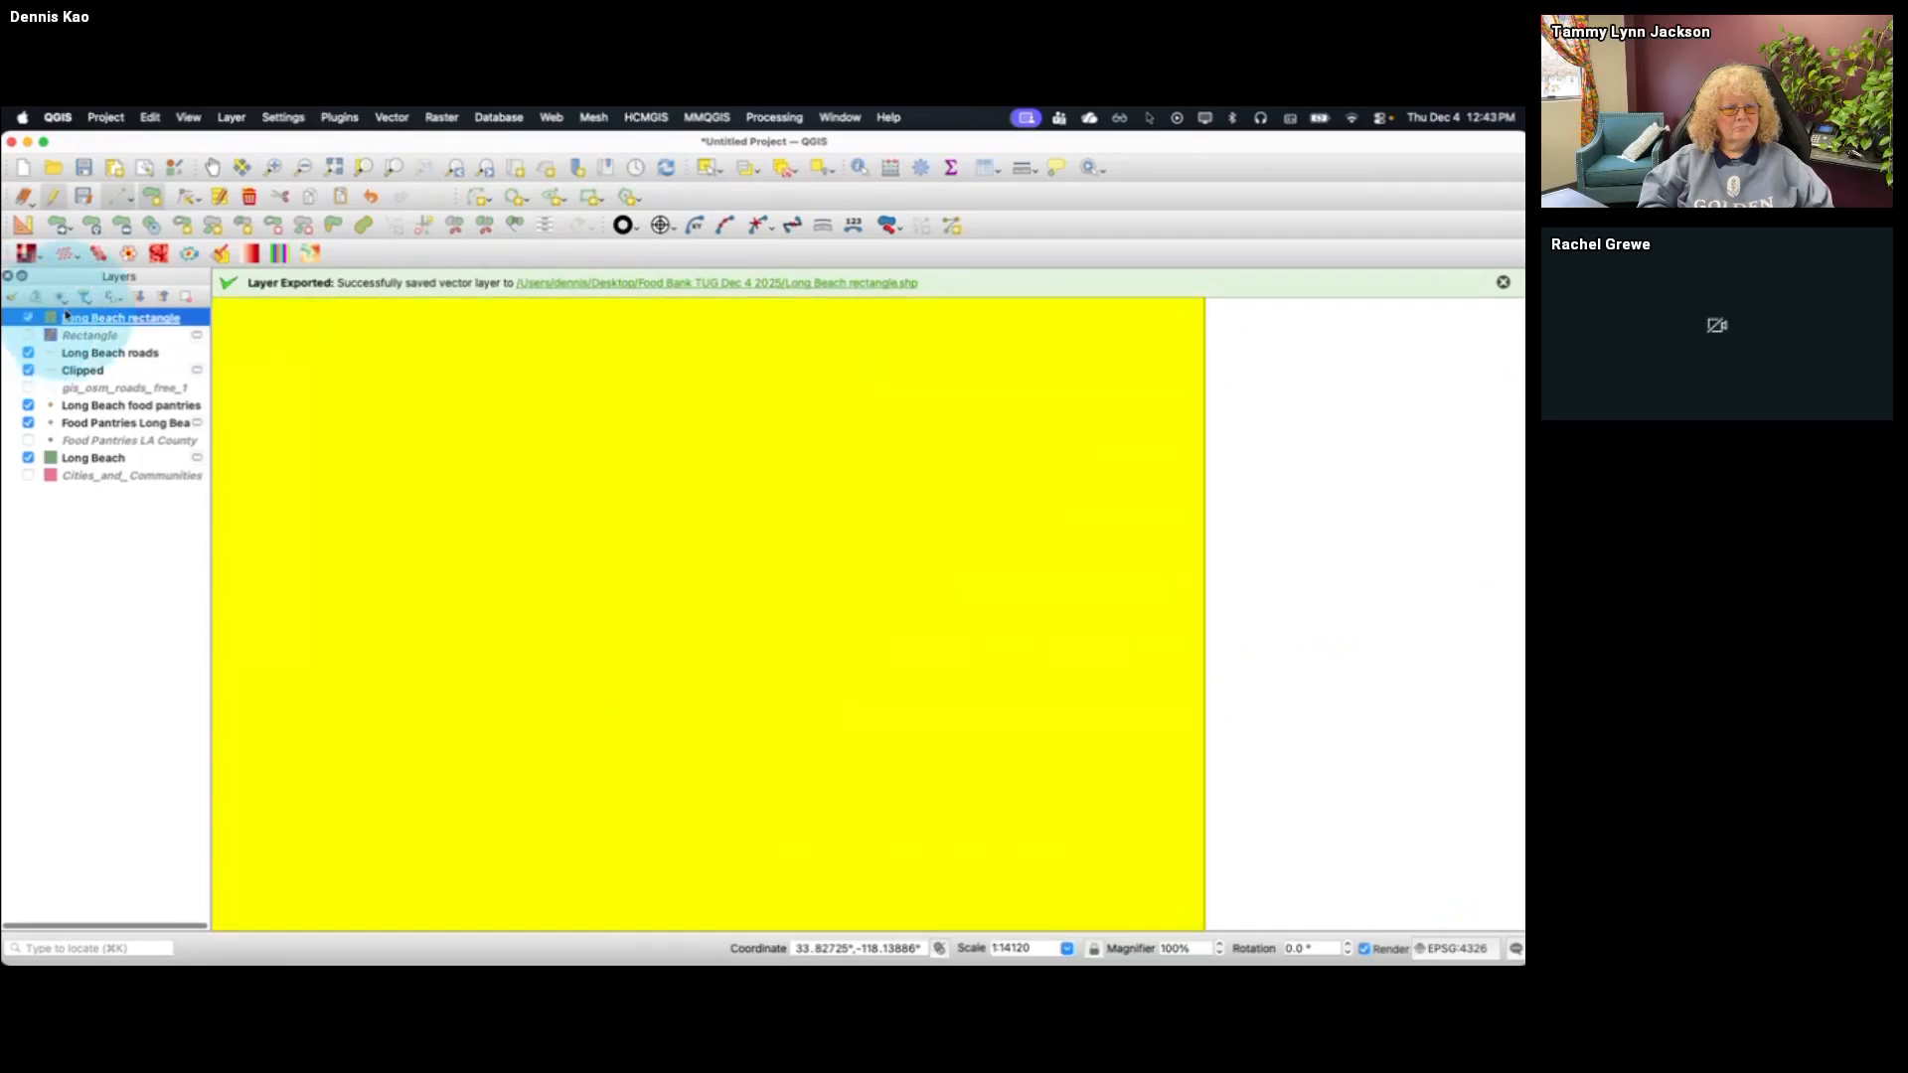
right_click(112, 322)
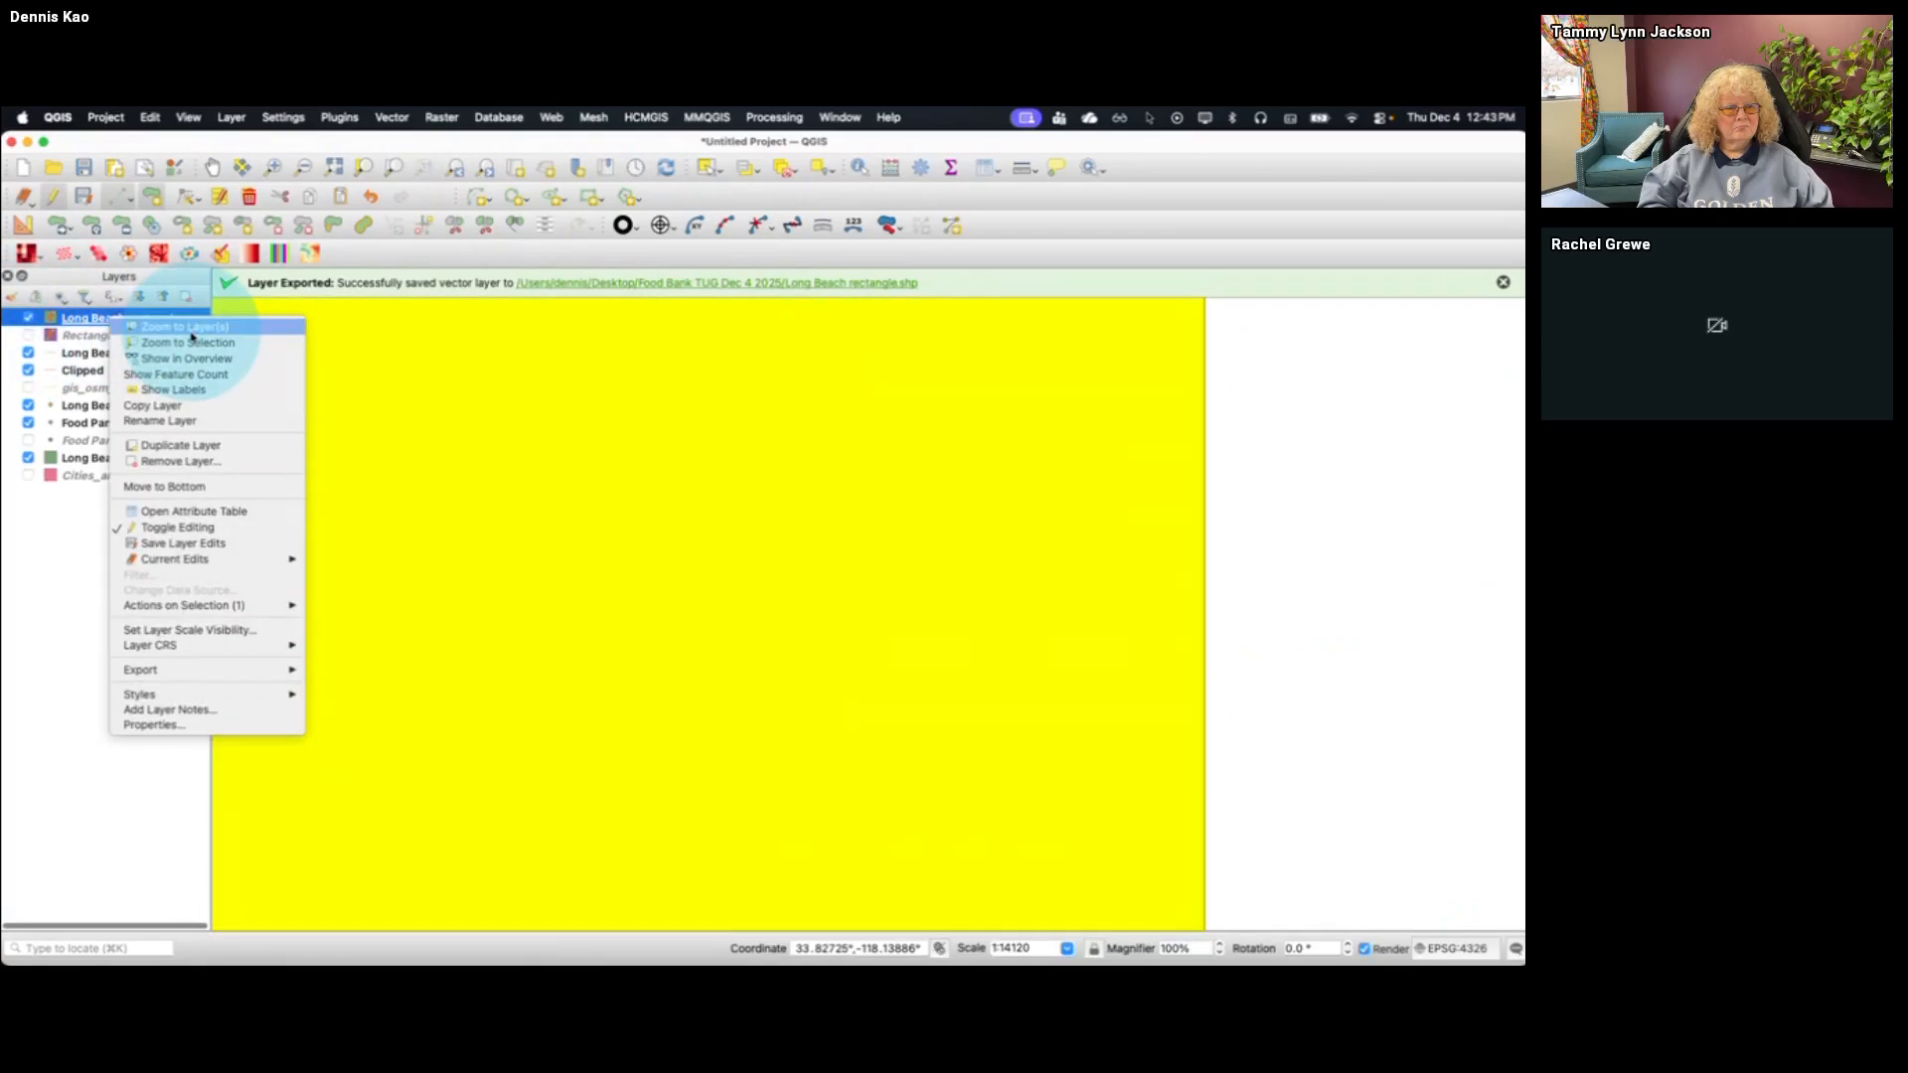
left_click(54, 417)
left_click(28, 318)
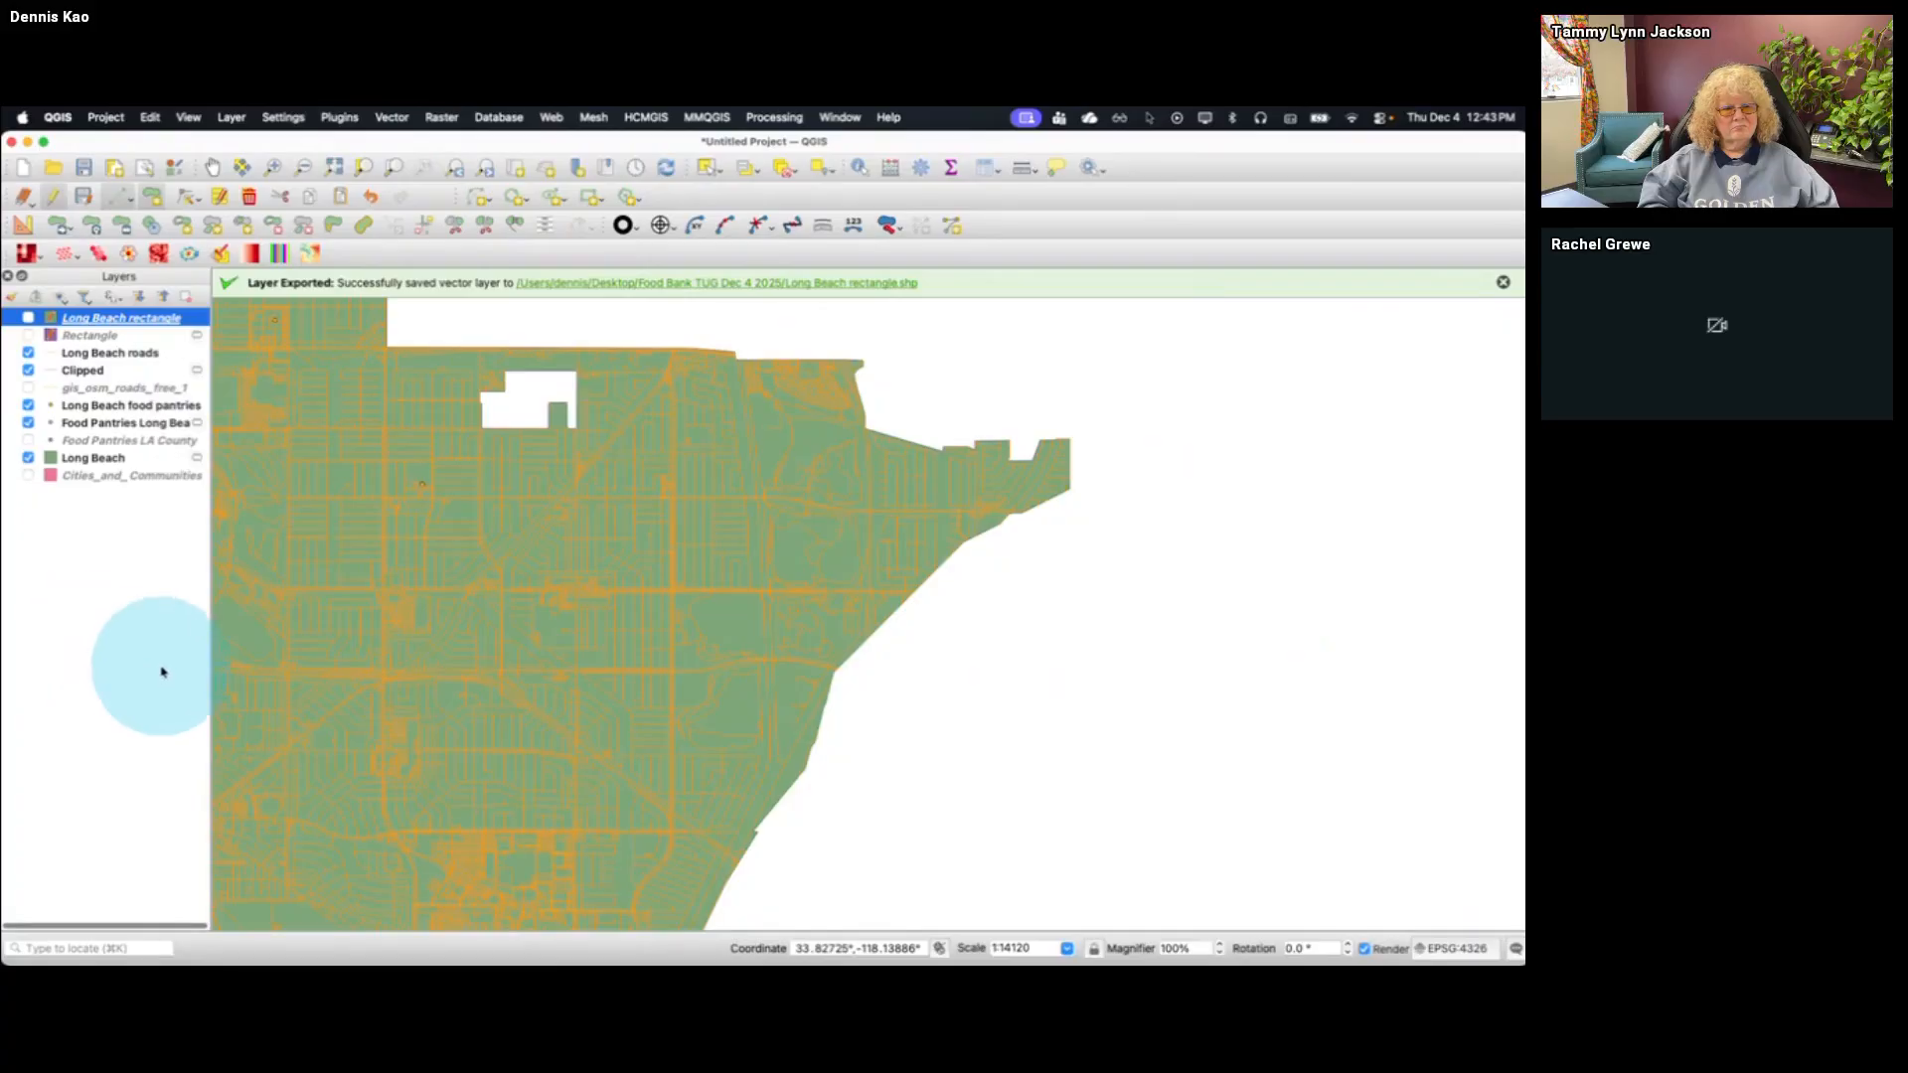
Switch to the Tableau workbook and open sheet 6B, the grids example
key("super+Tab")
key("super+Tab")
key("ctrl+Up")
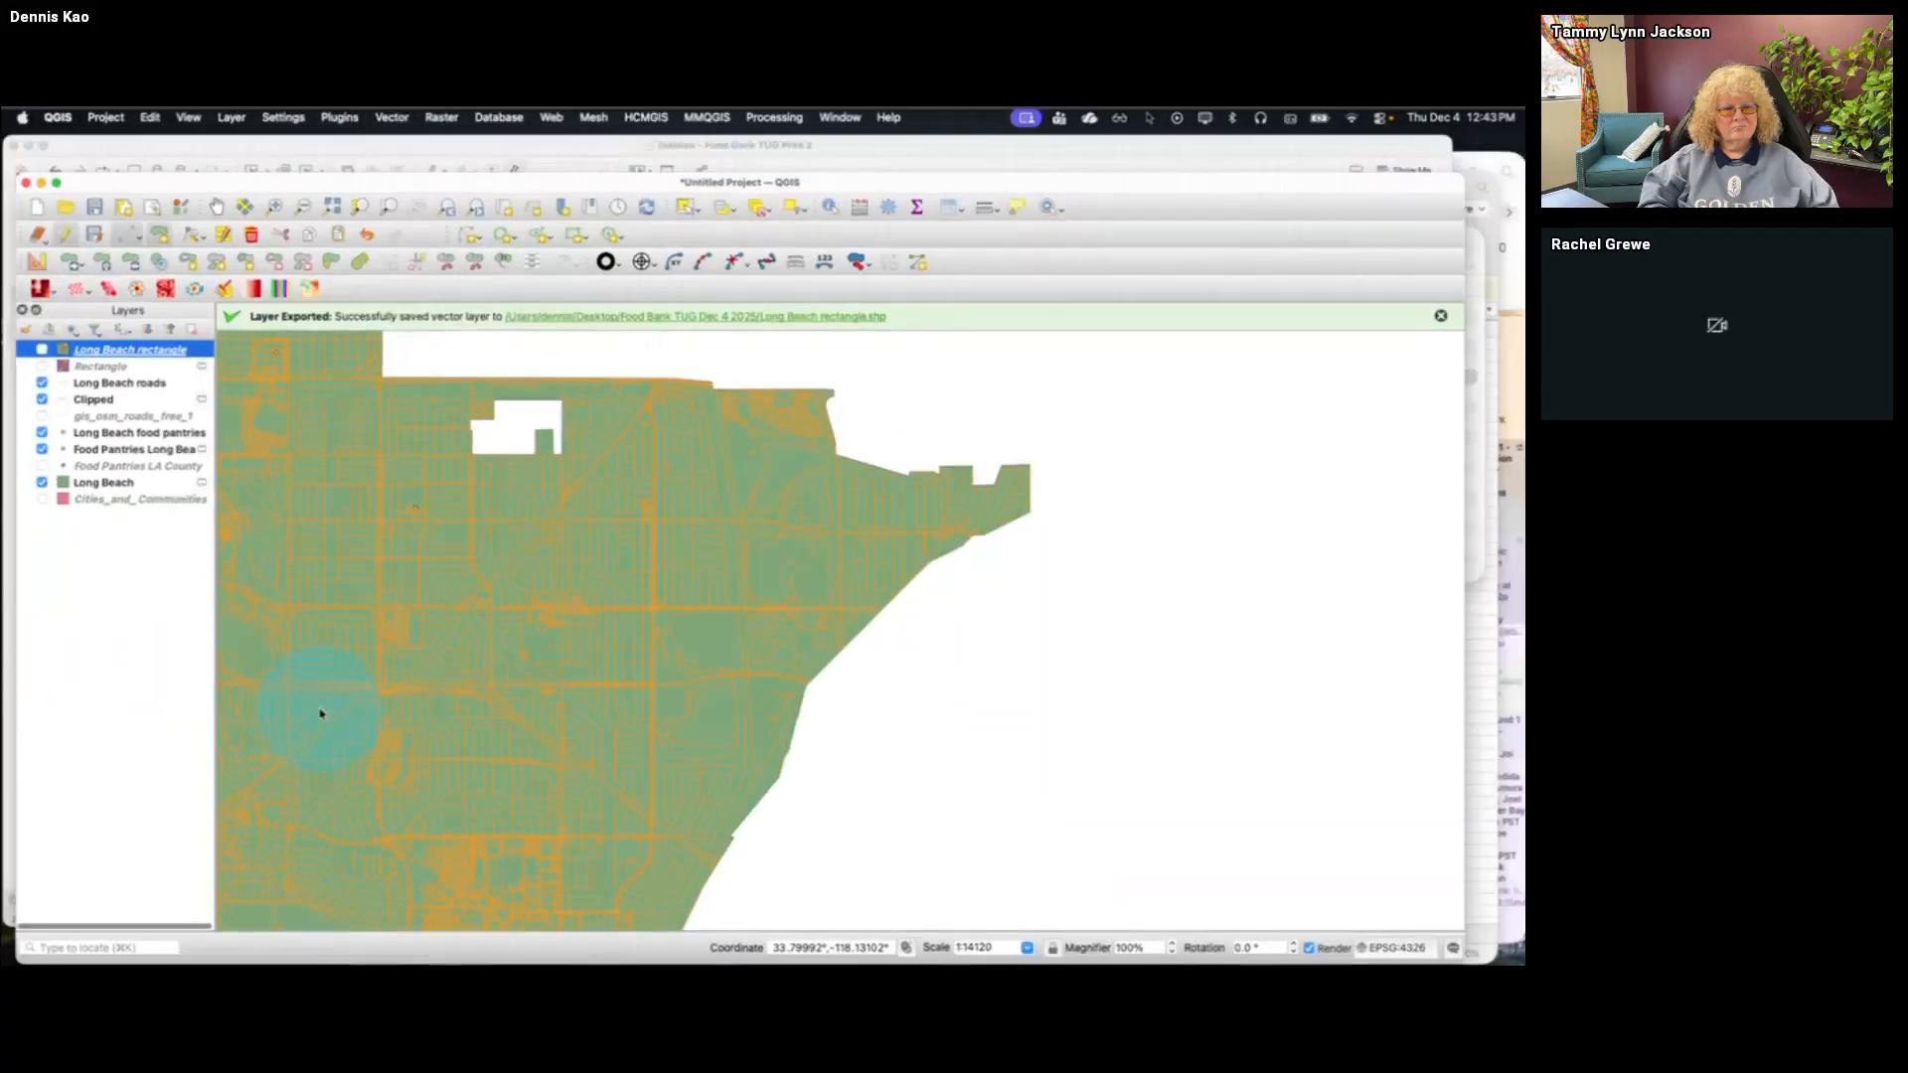
left_click(416, 473)
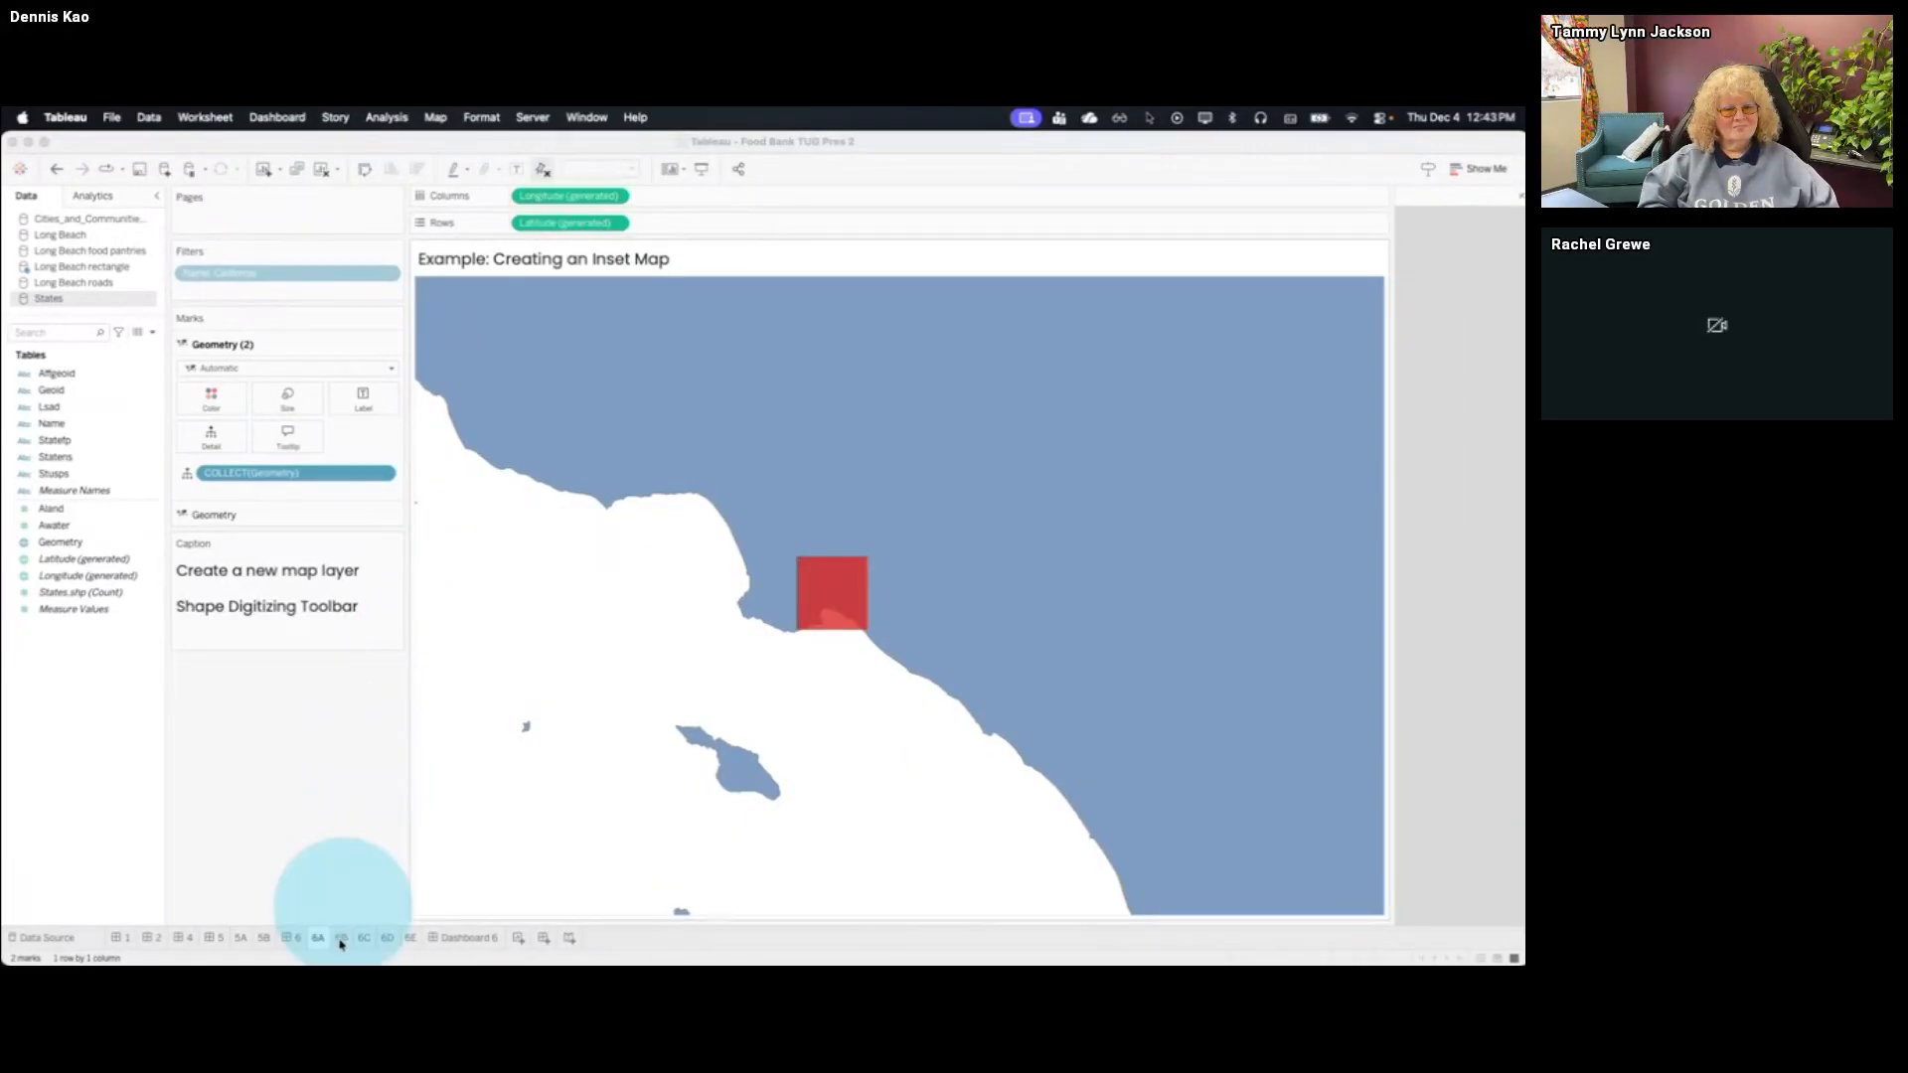
left_click(342, 938)
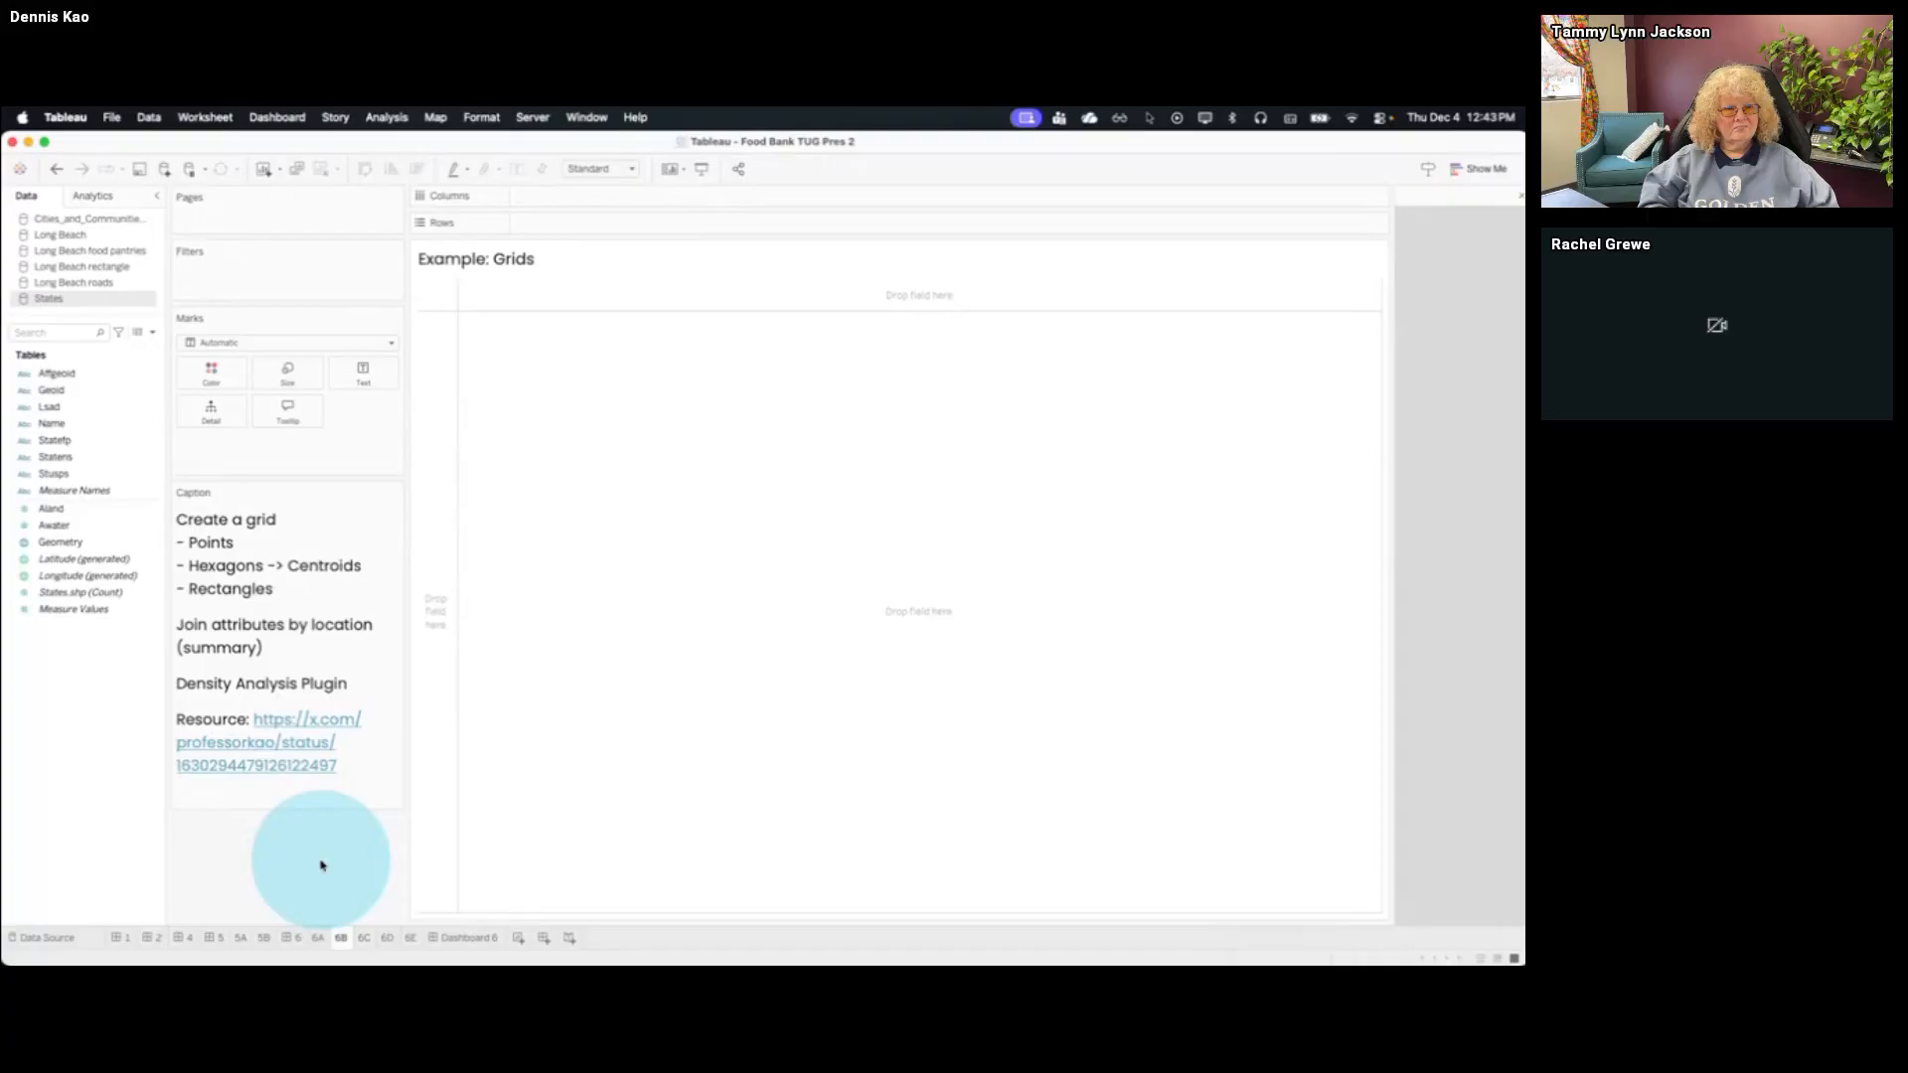
Switch back to QGIS and hide the Long Beach roads, Clipped and temporary Food Pantries Long Beach layers
key("ctrl+Up")
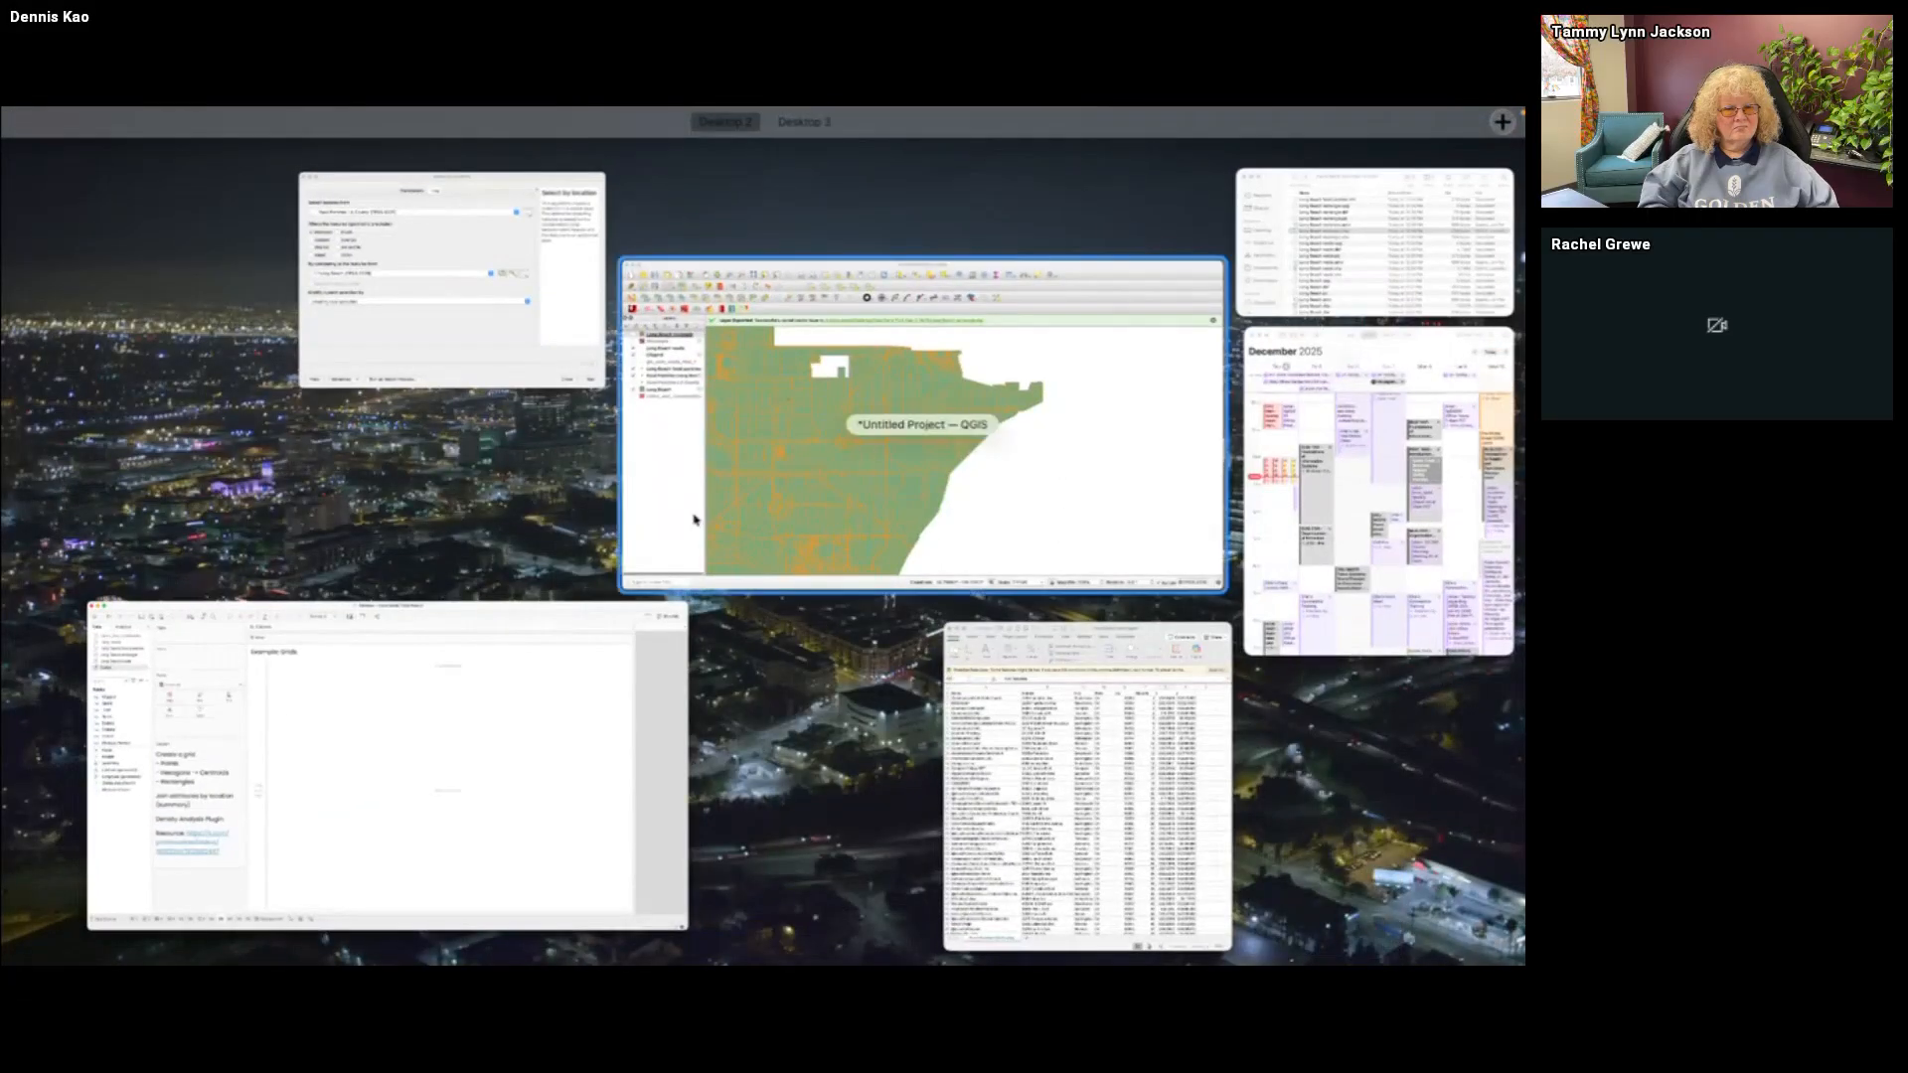
left_click(695, 520)
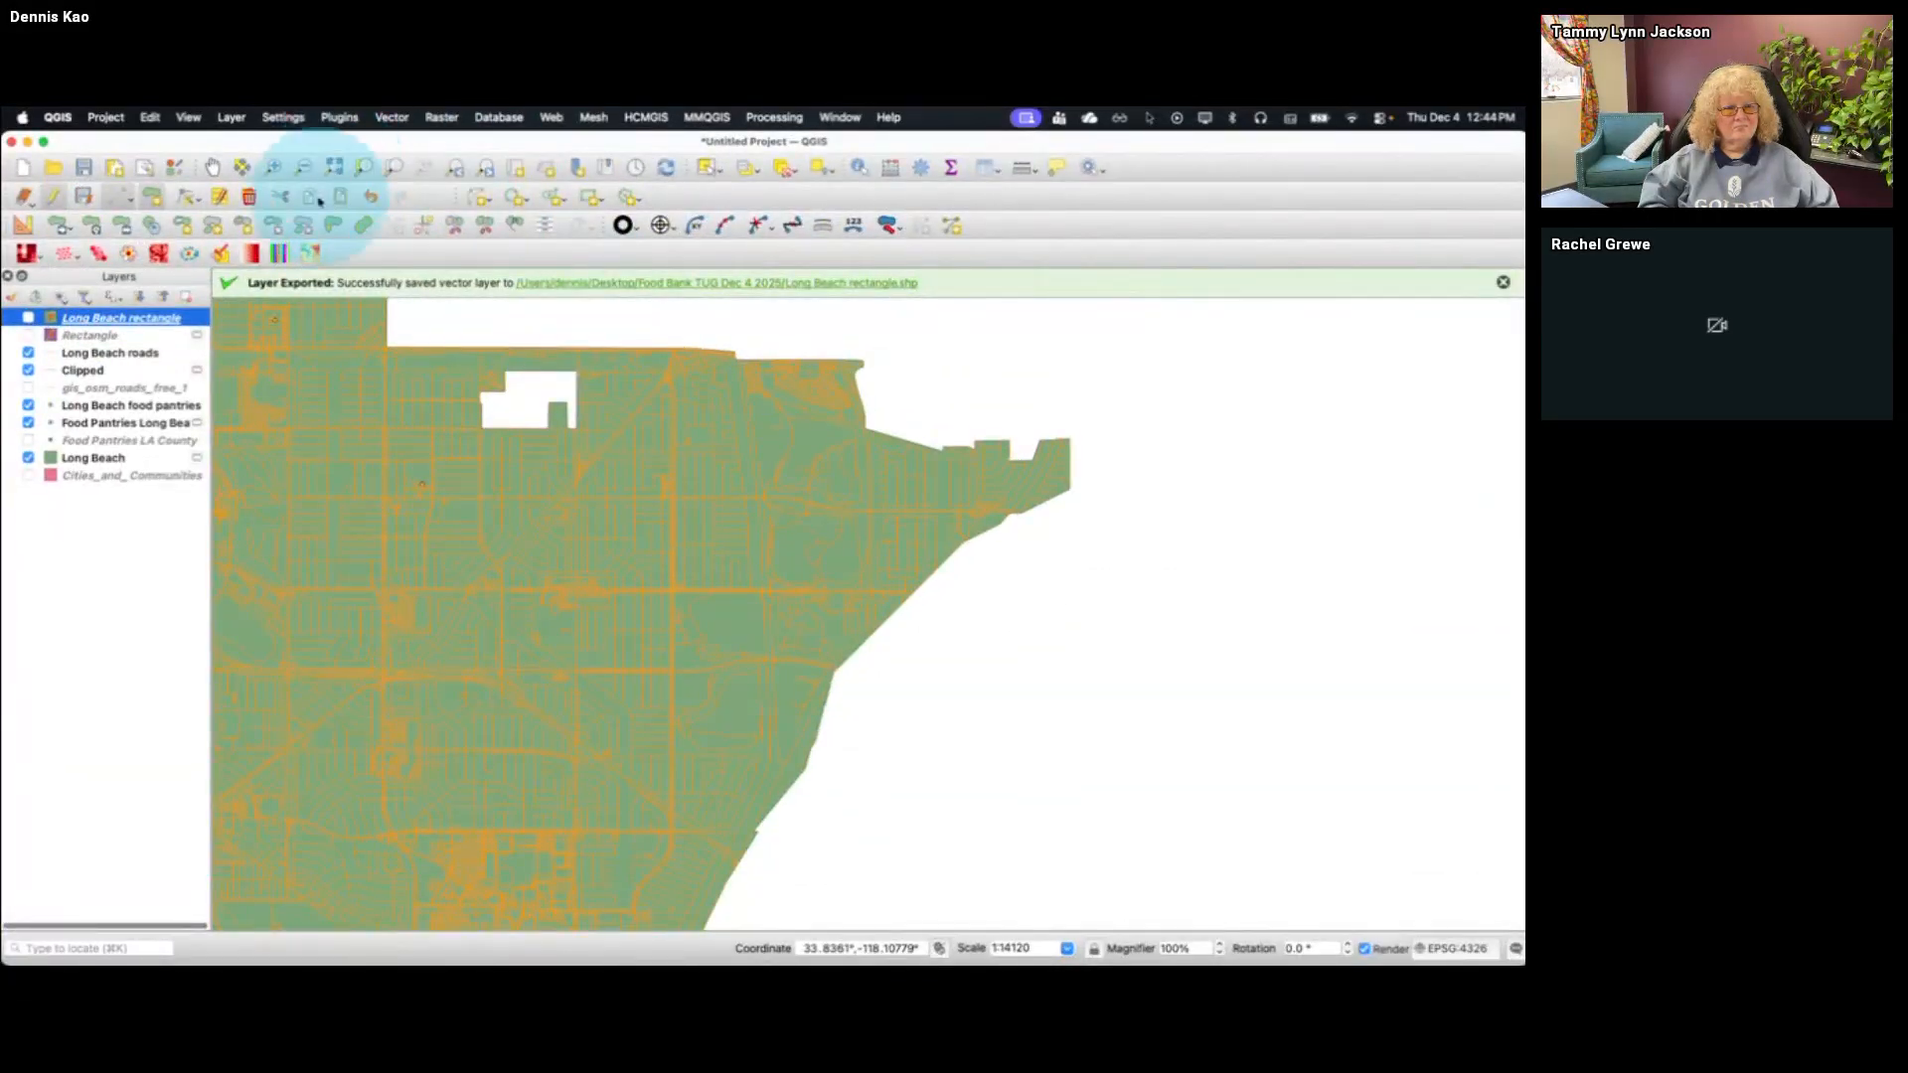
left_click(28, 353)
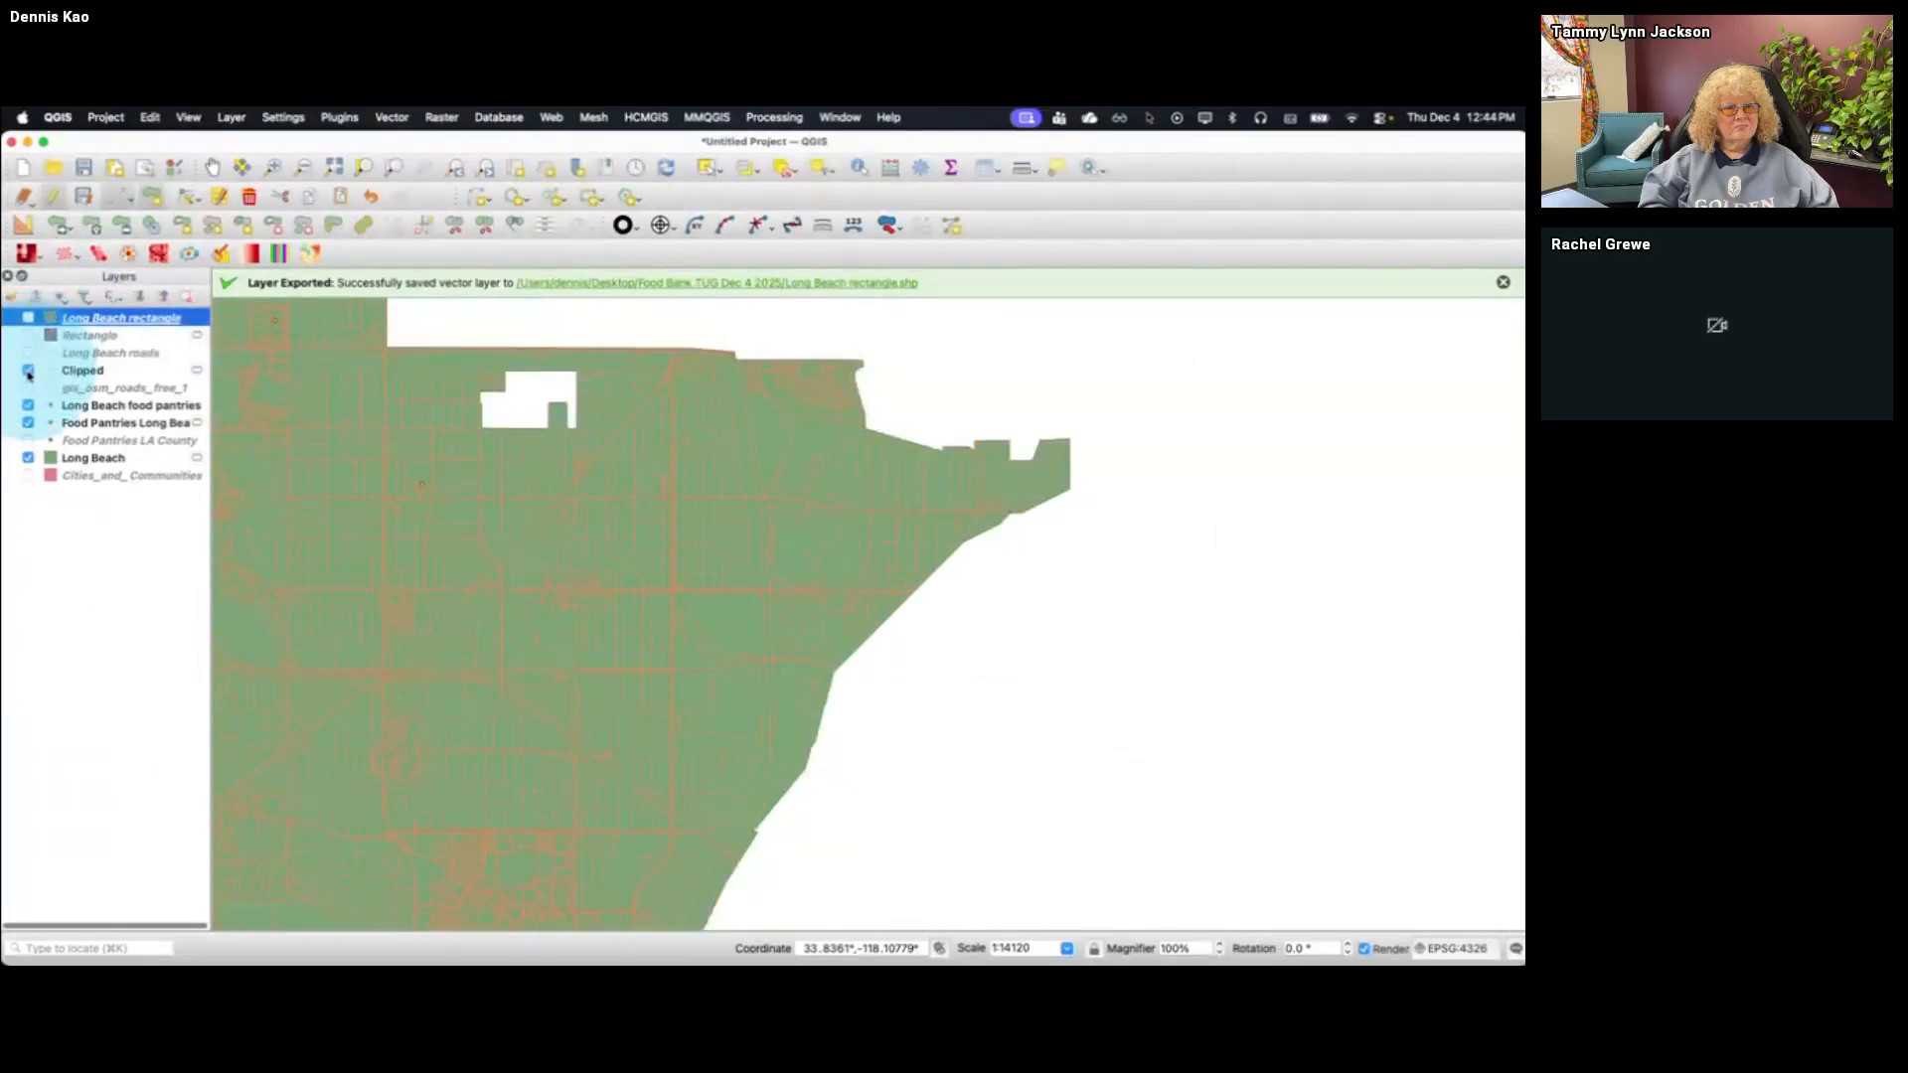
left_click(28, 370)
left_click(28, 423)
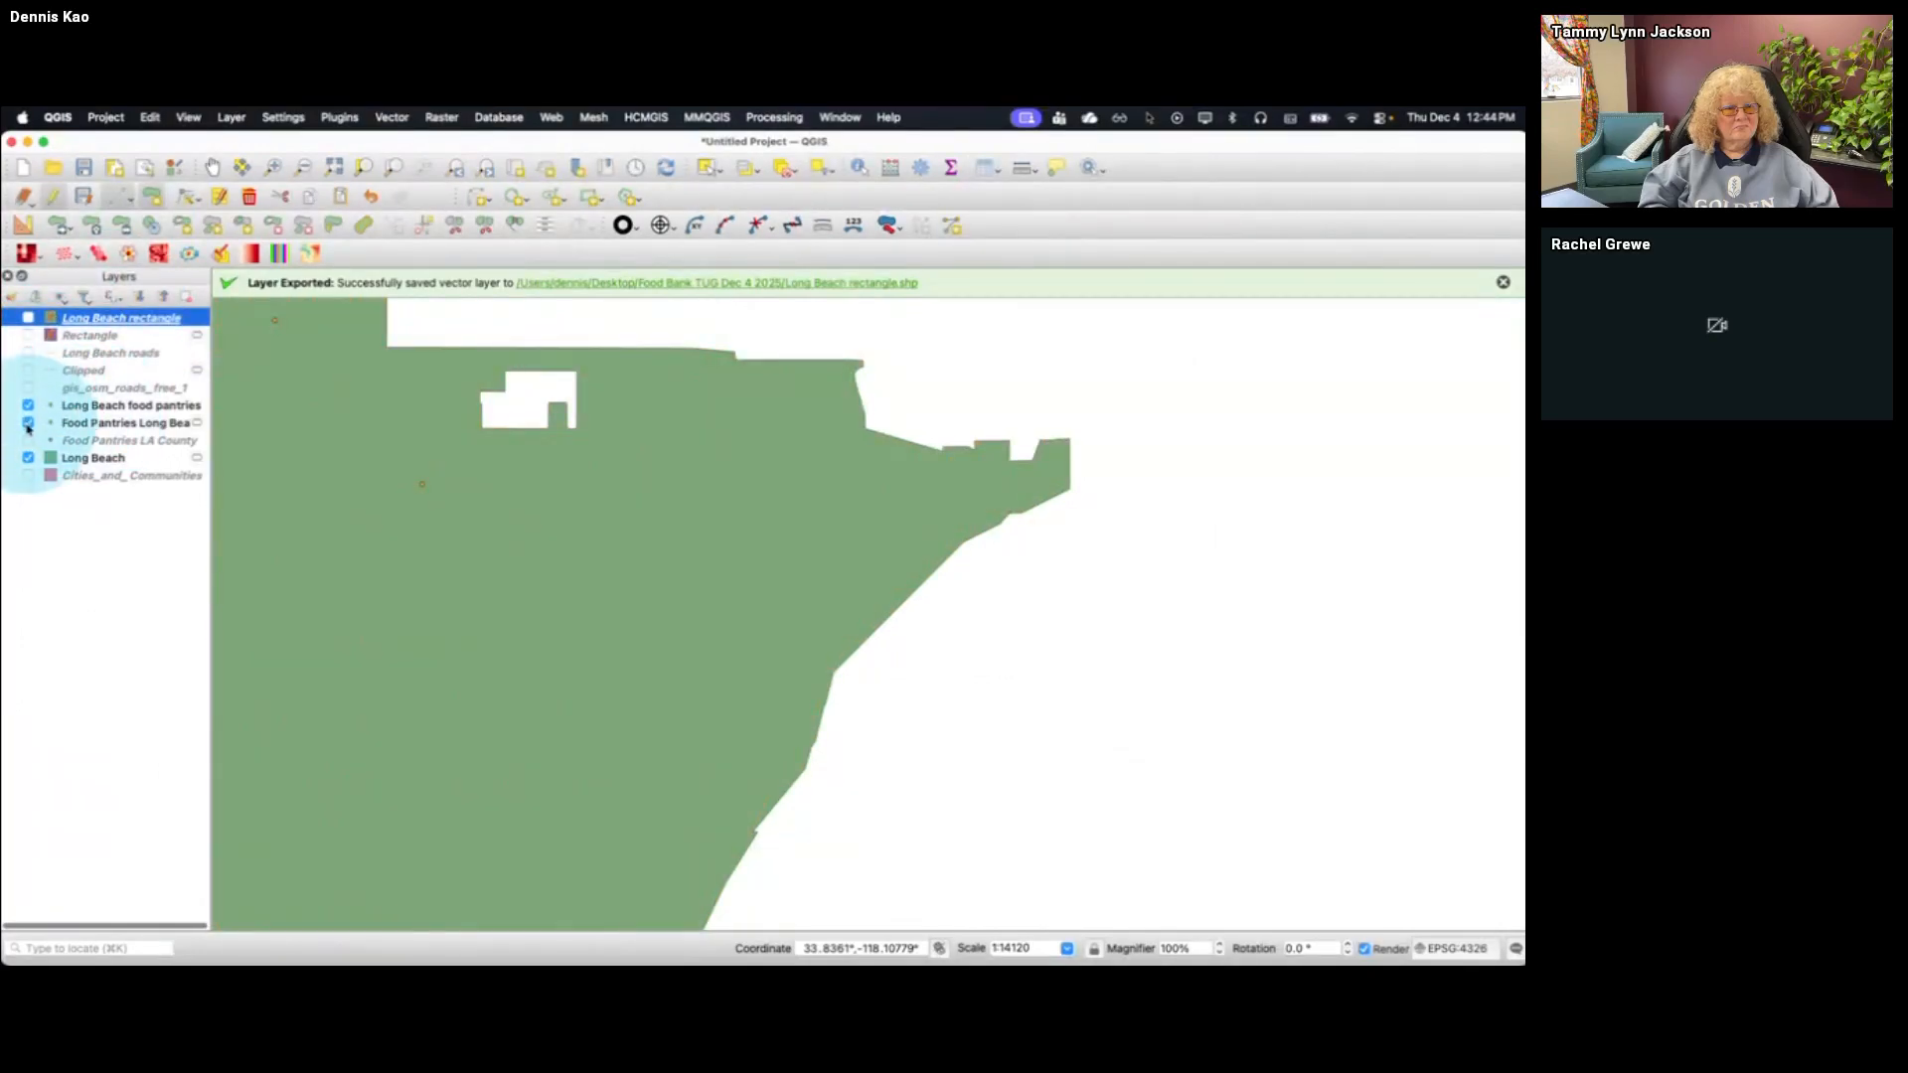
Zoom to the full extent of the Long Beach layer and dismiss the layer export notification
left_click(100, 459)
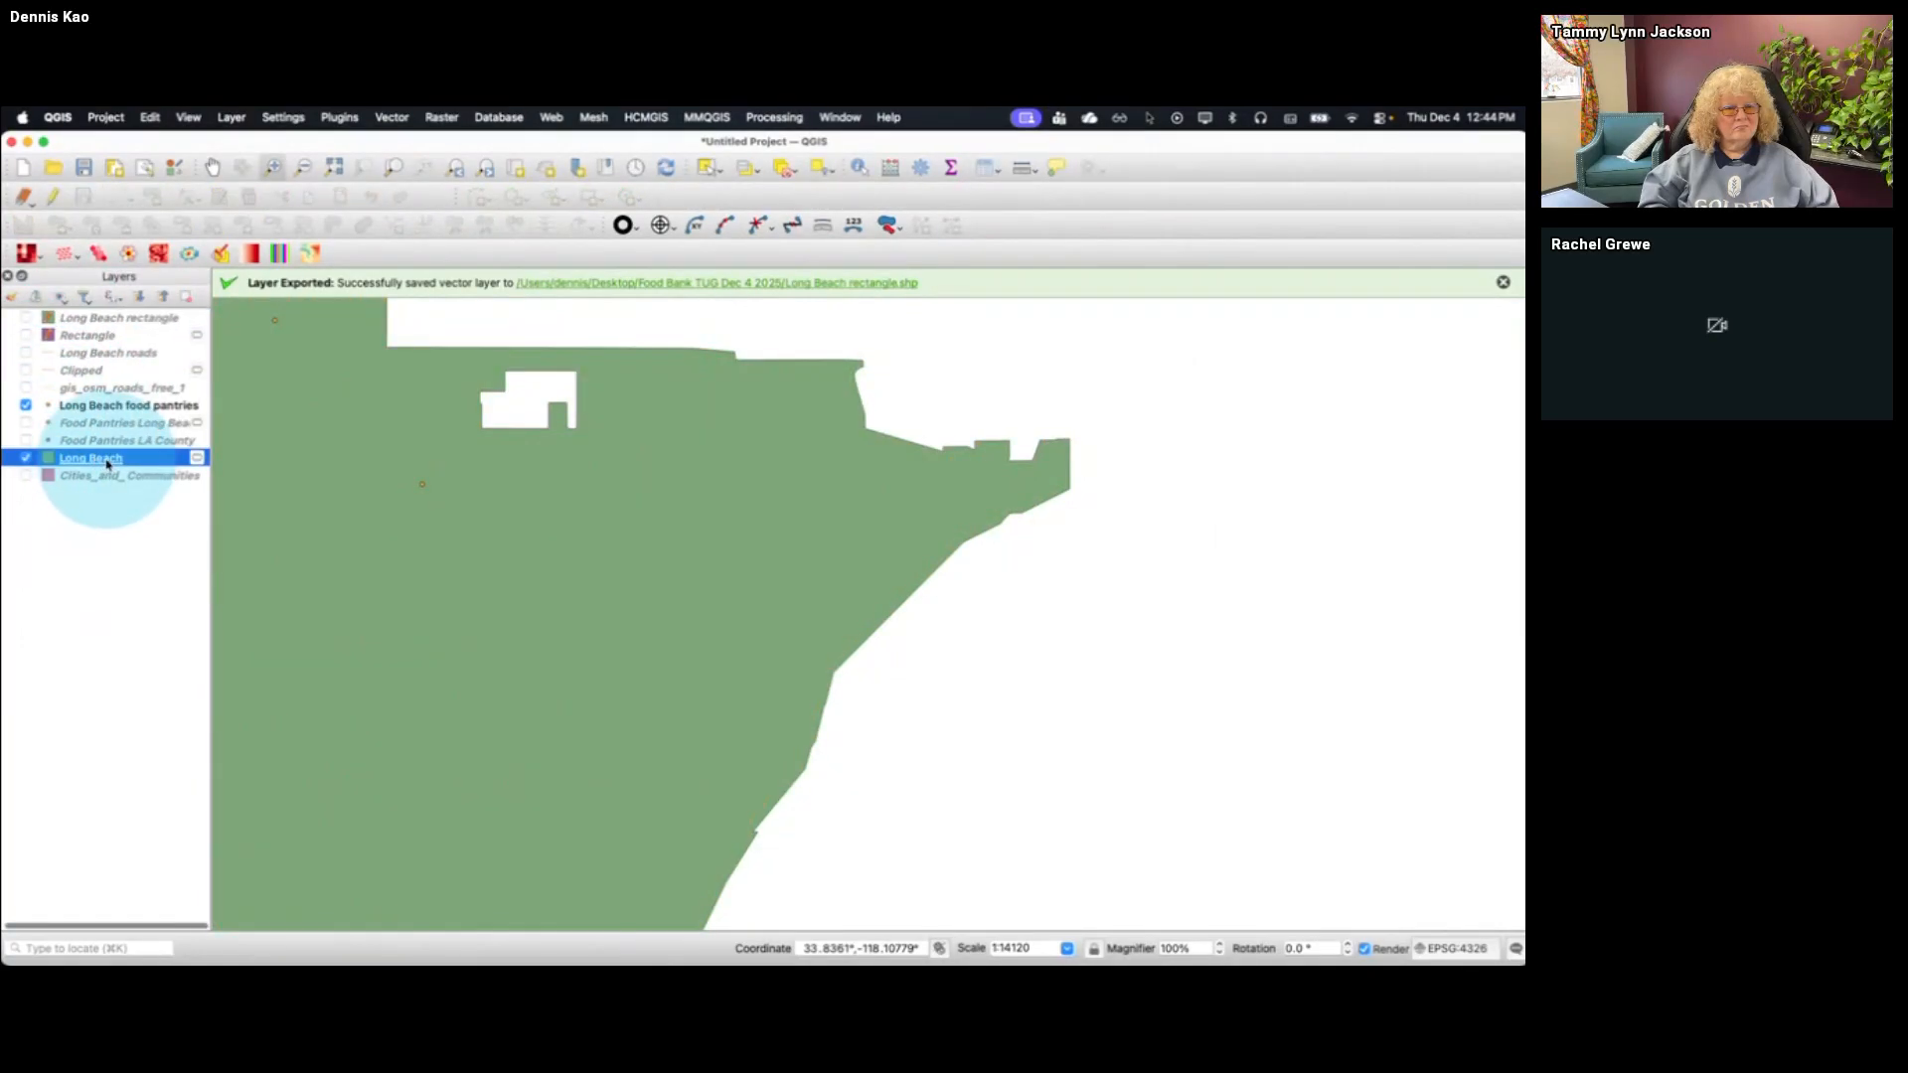
right_click(104, 462)
left_click(145, 474)
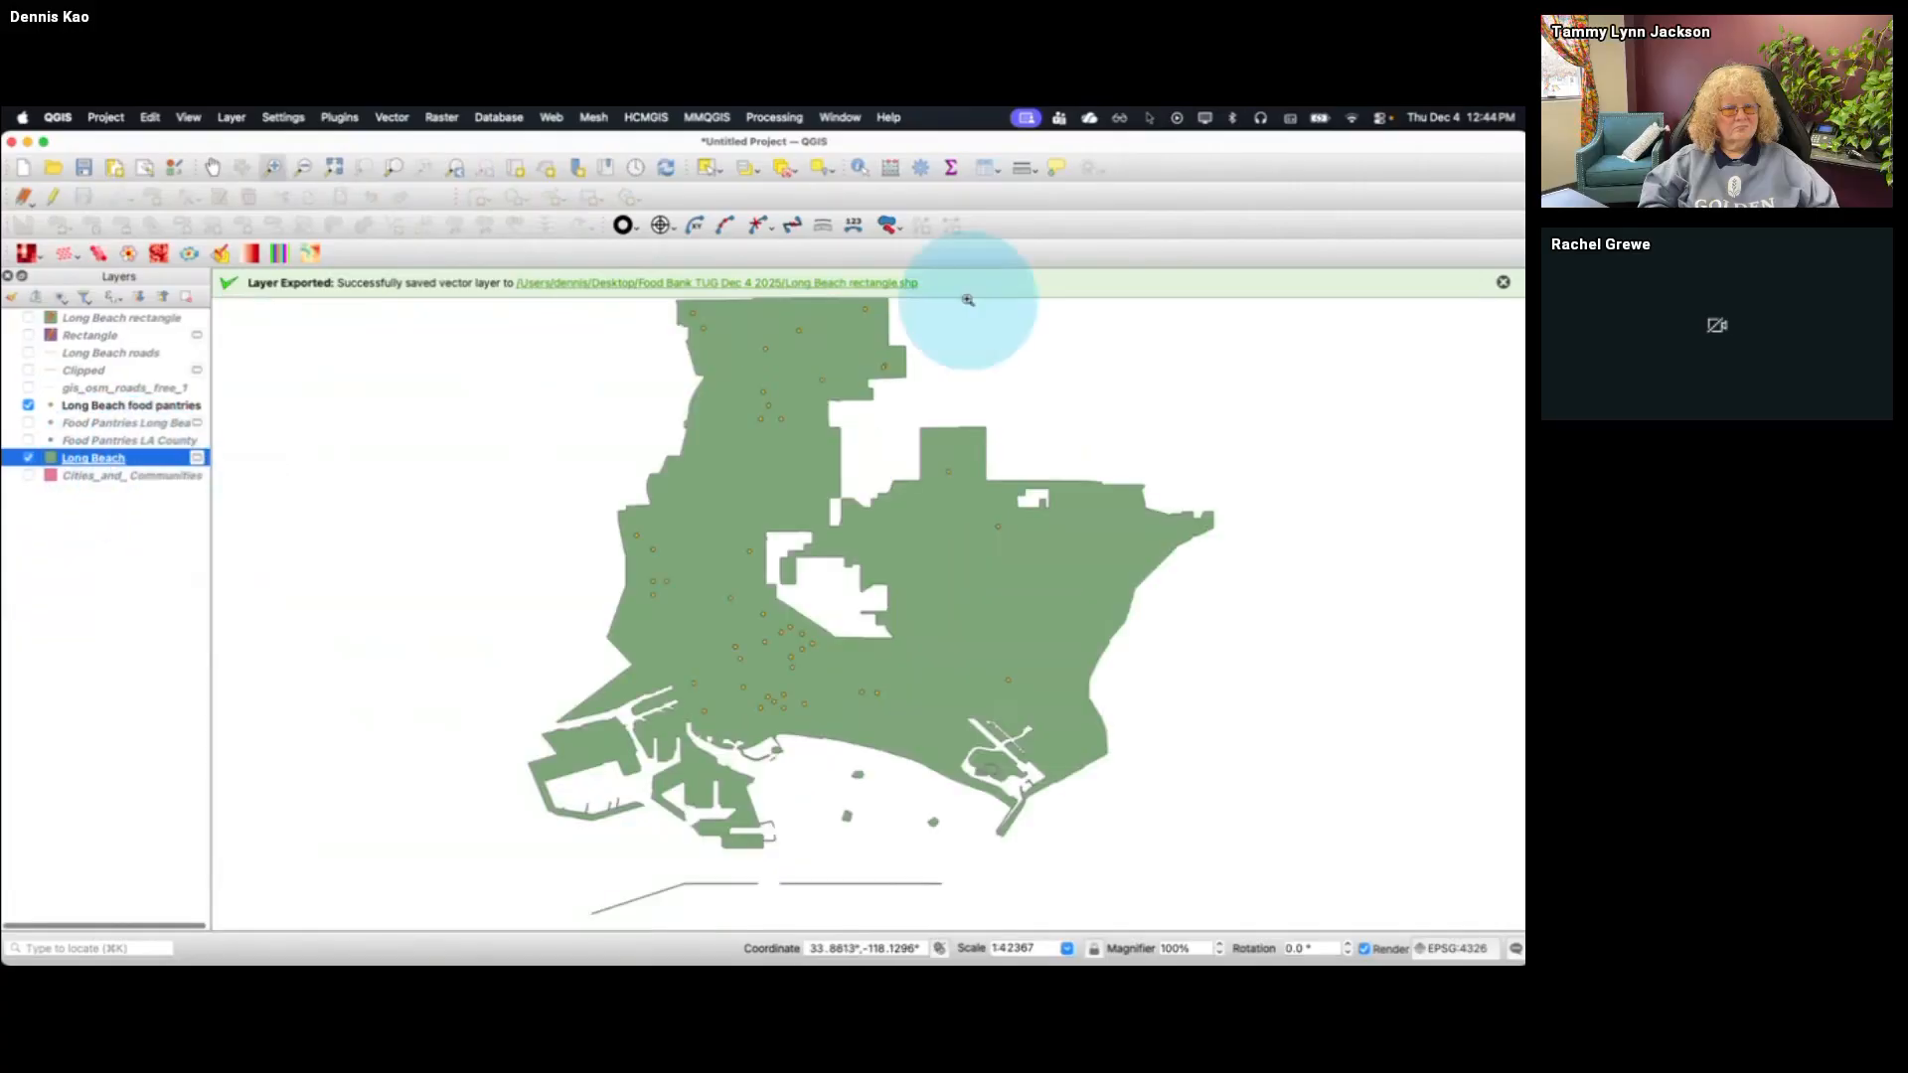
left_click(1503, 282)
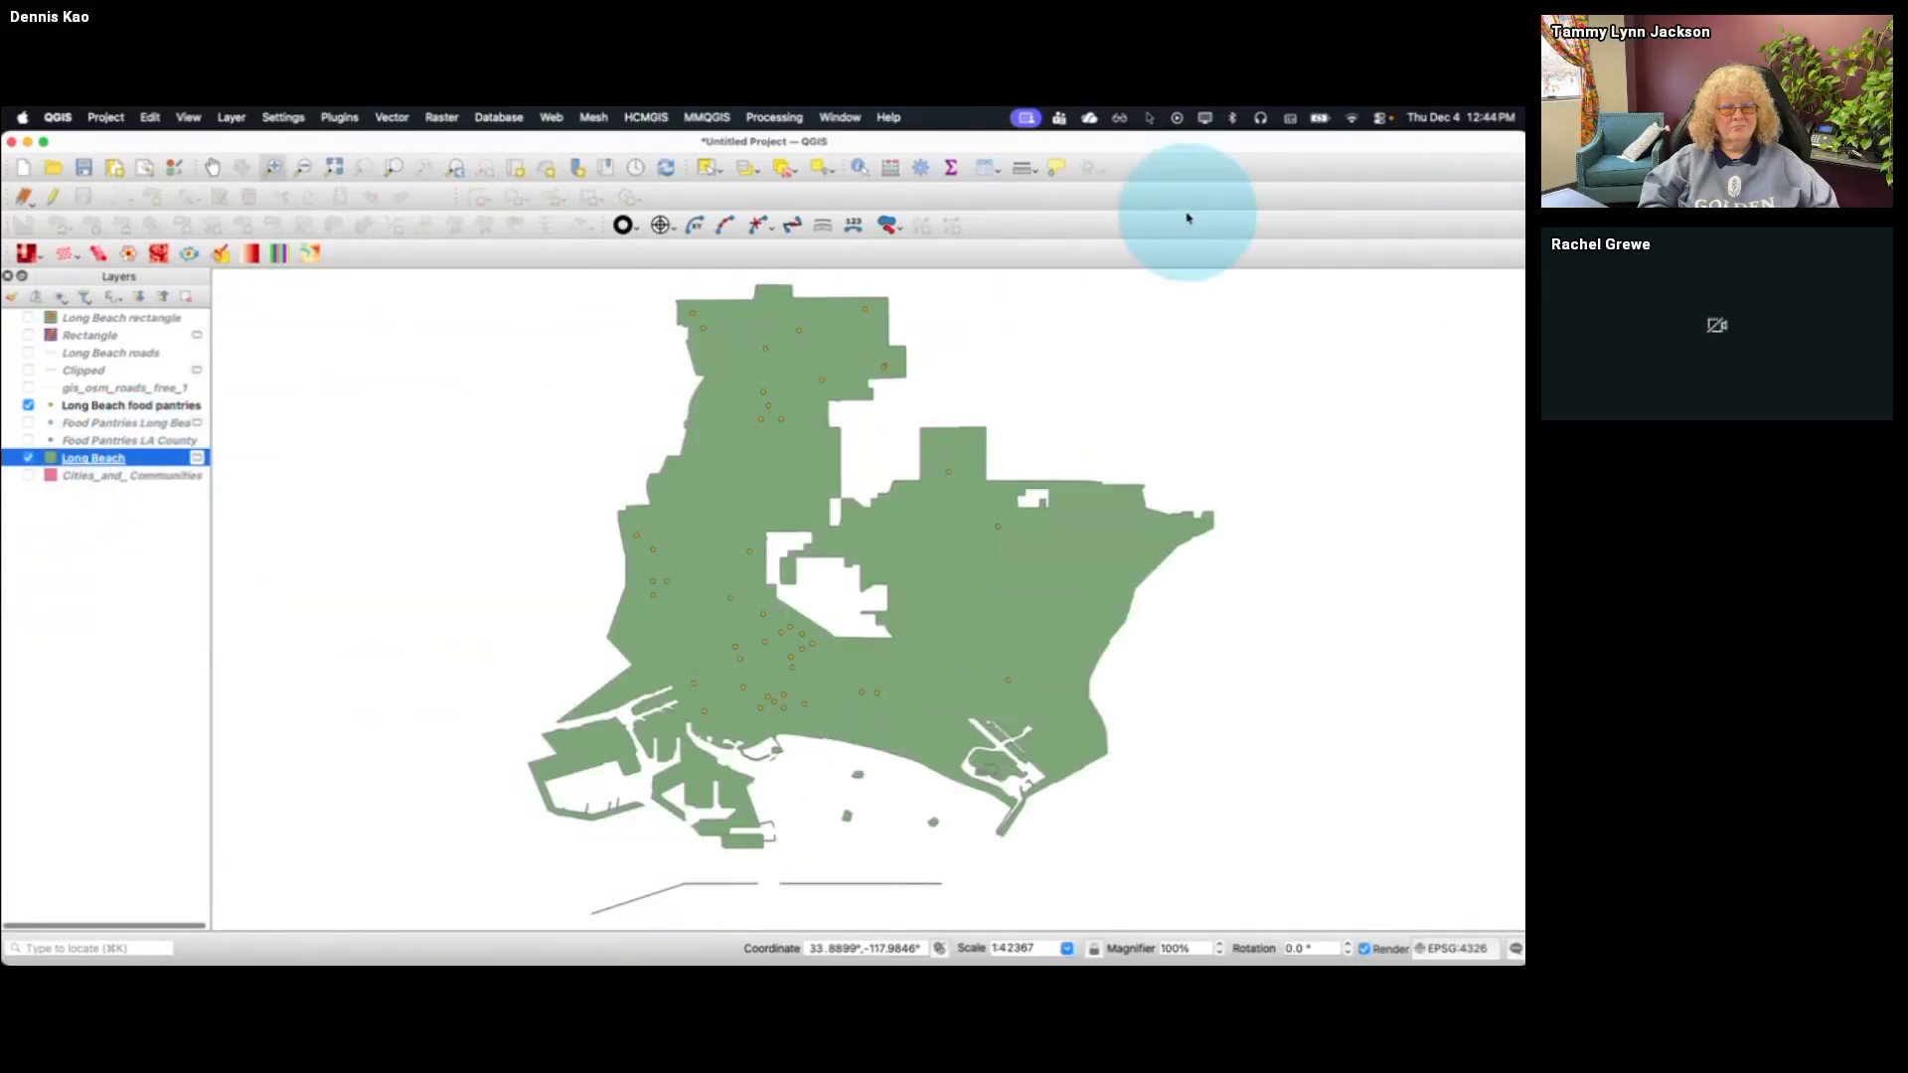
left_click(391, 121)
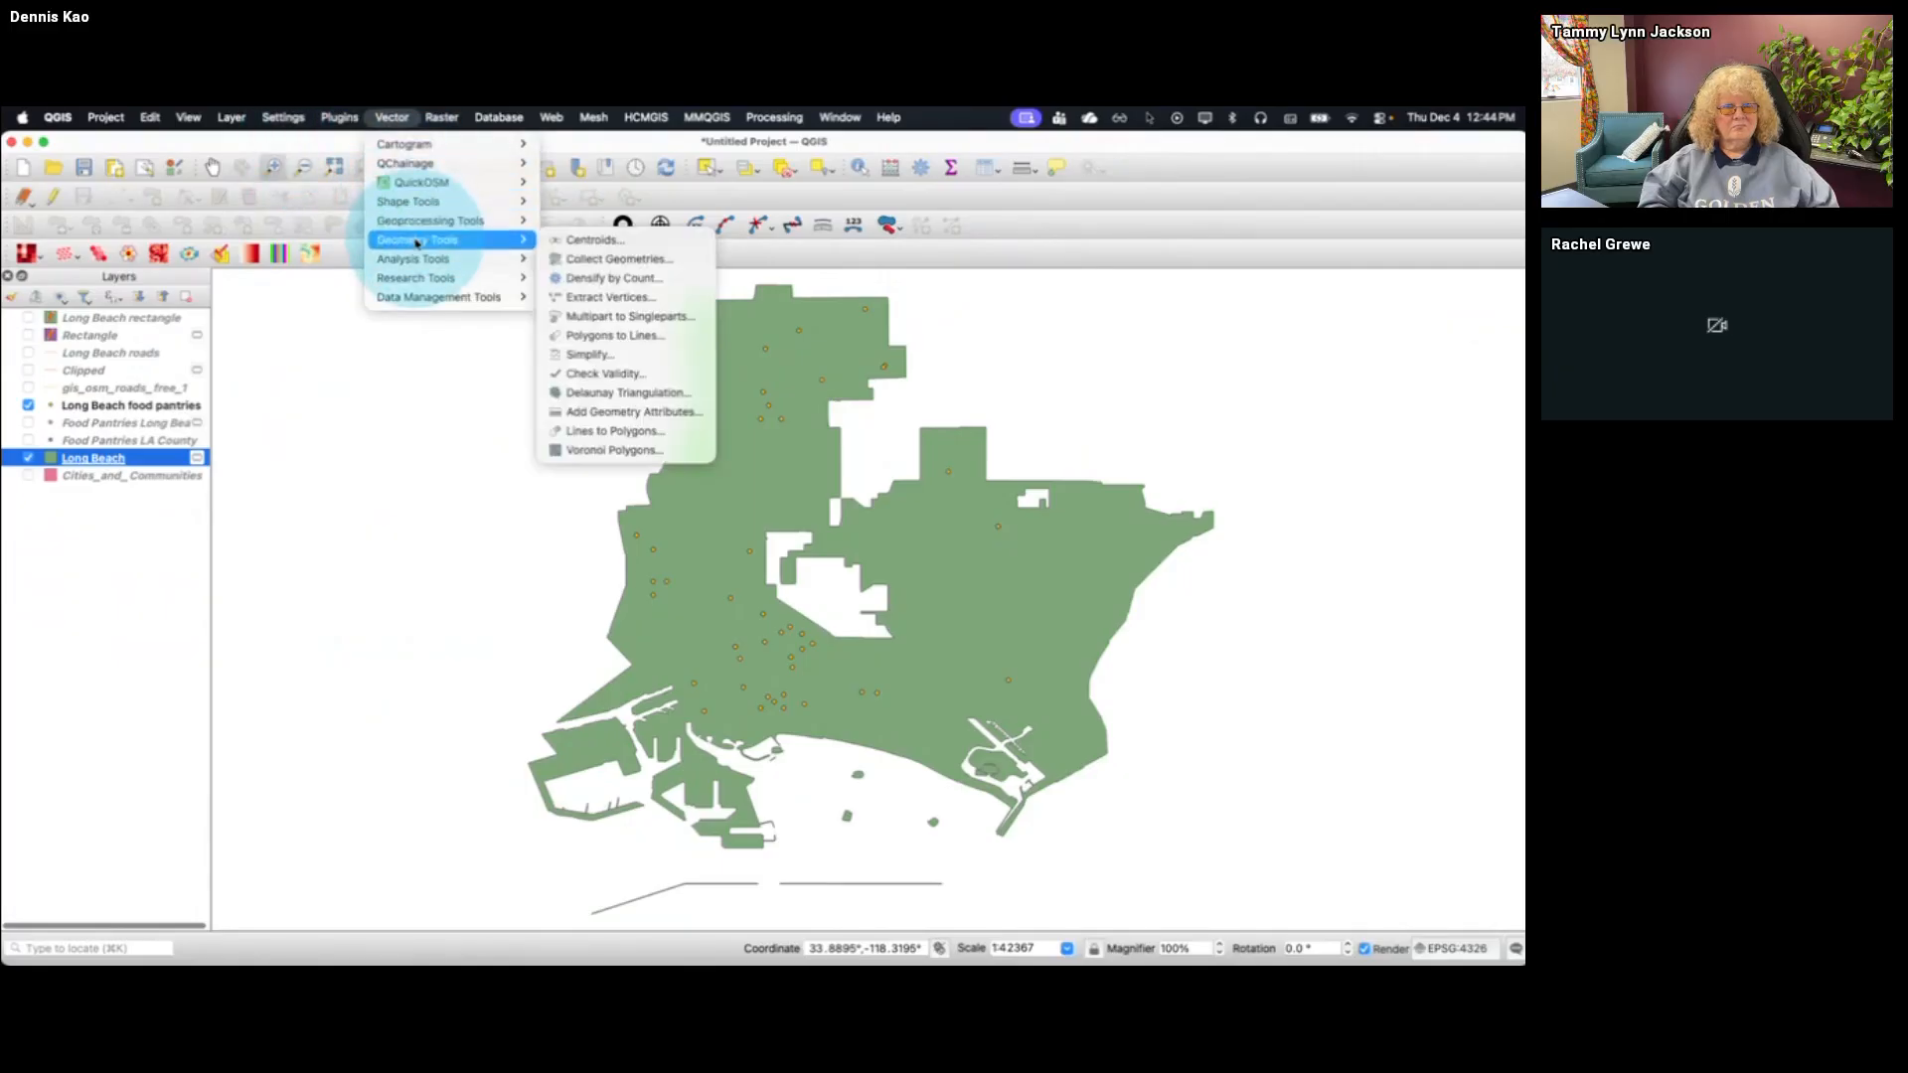
mouse_move(437, 280)
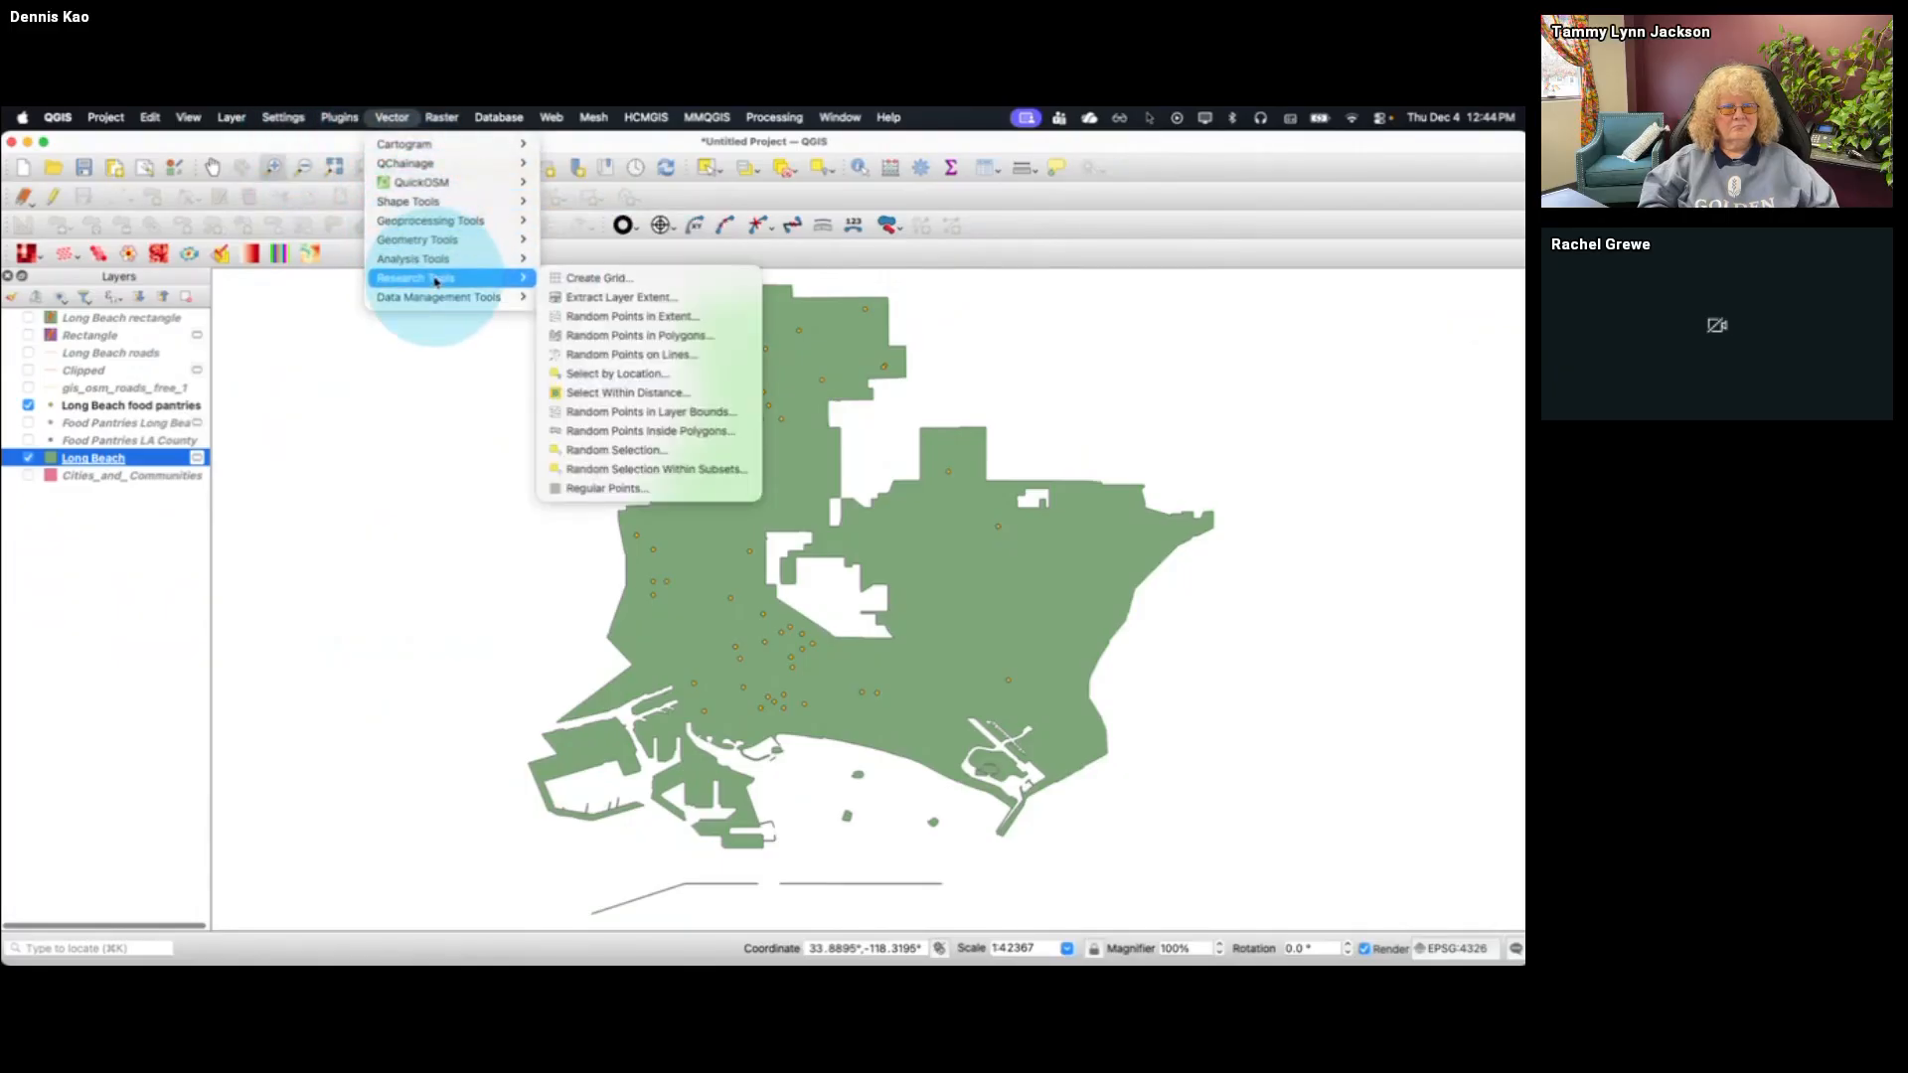
left_click(590, 281)
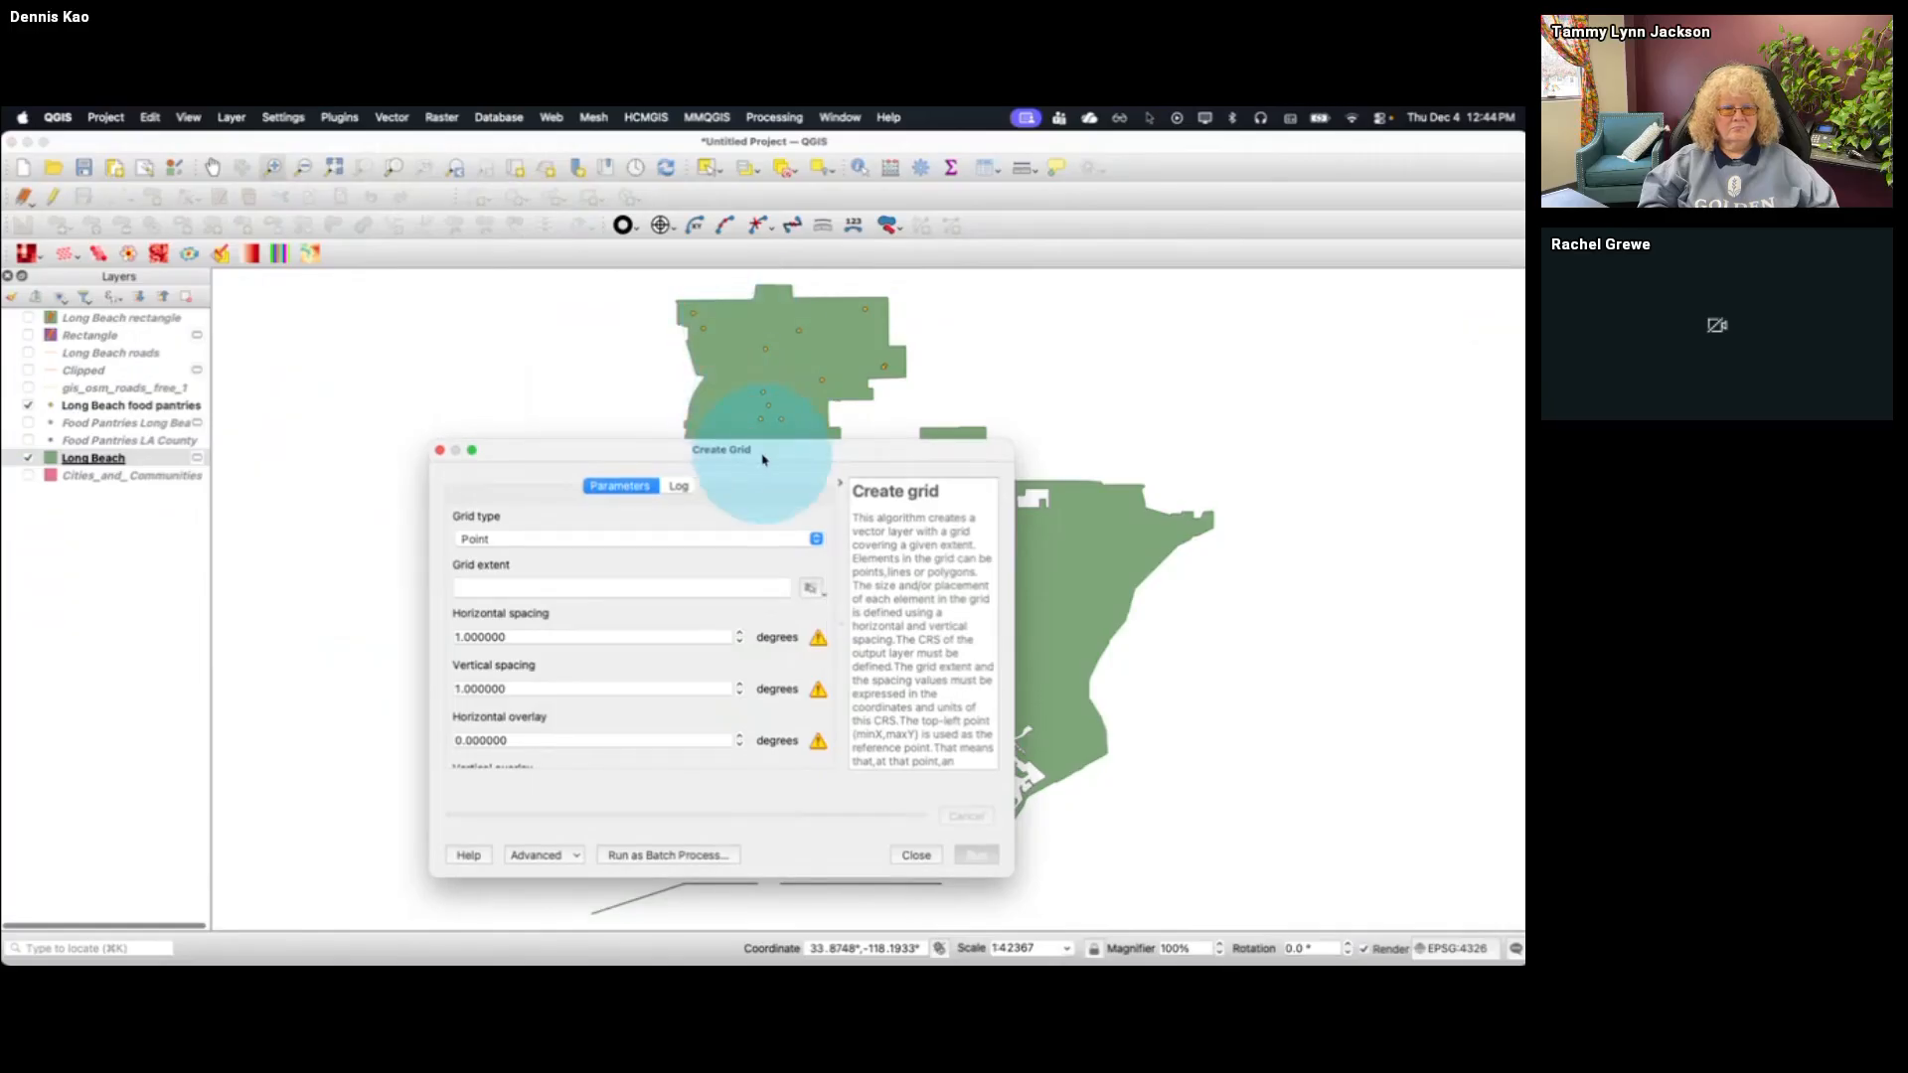
left_click_drag(756, 442, 498, 429)
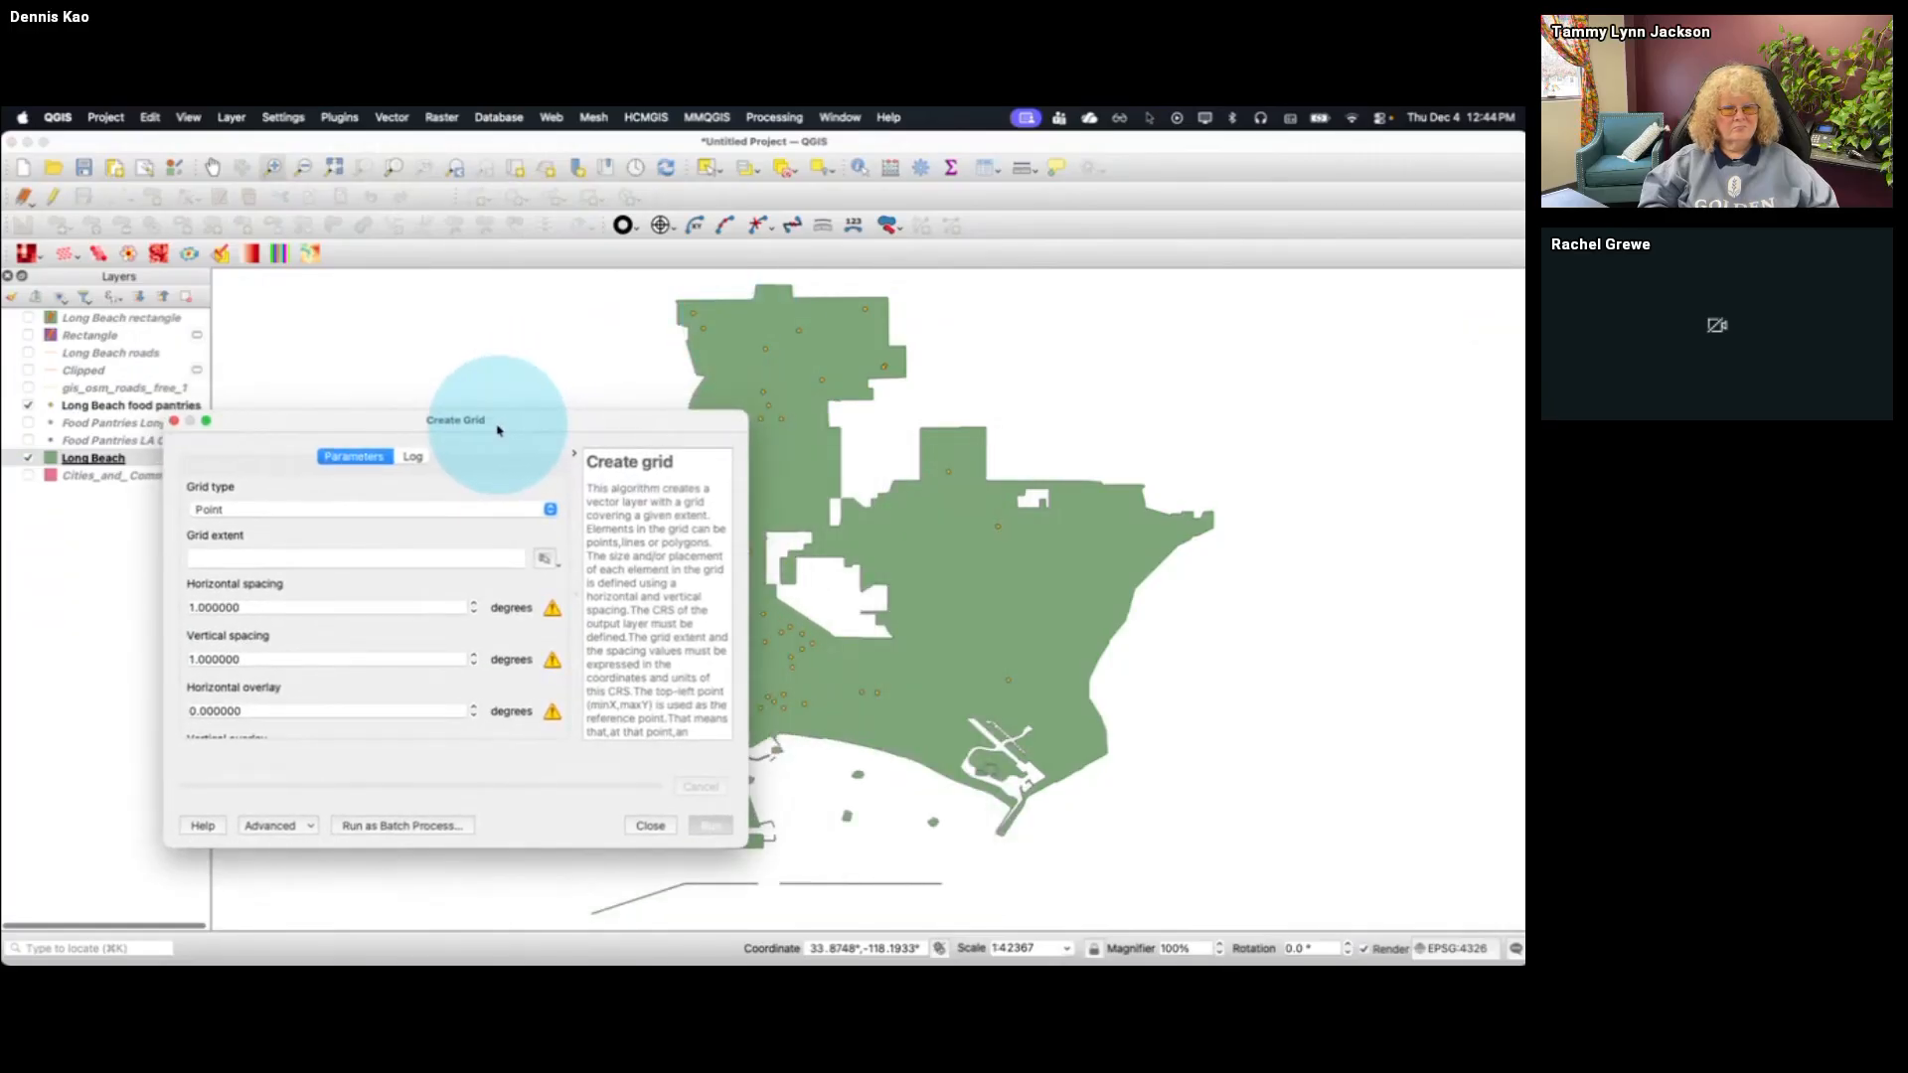
left_click(548, 509)
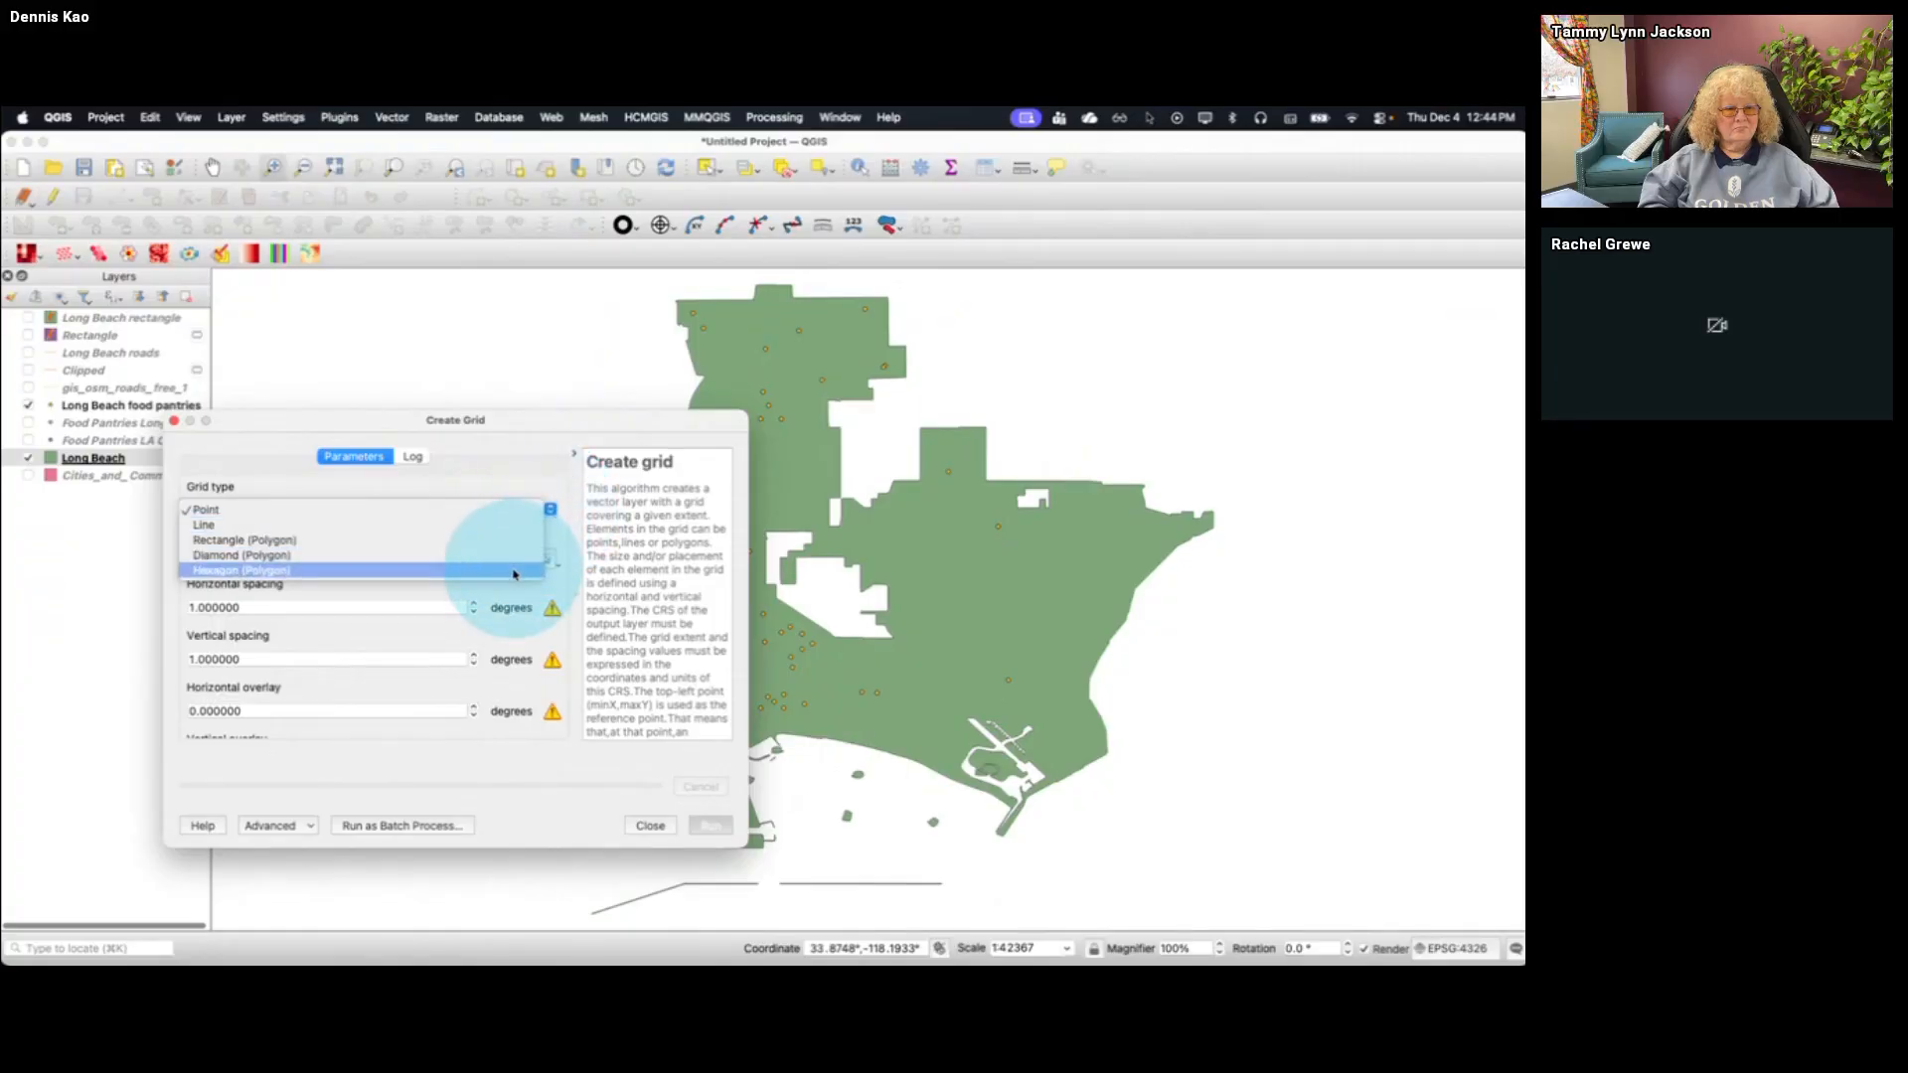
left_click(514, 572)
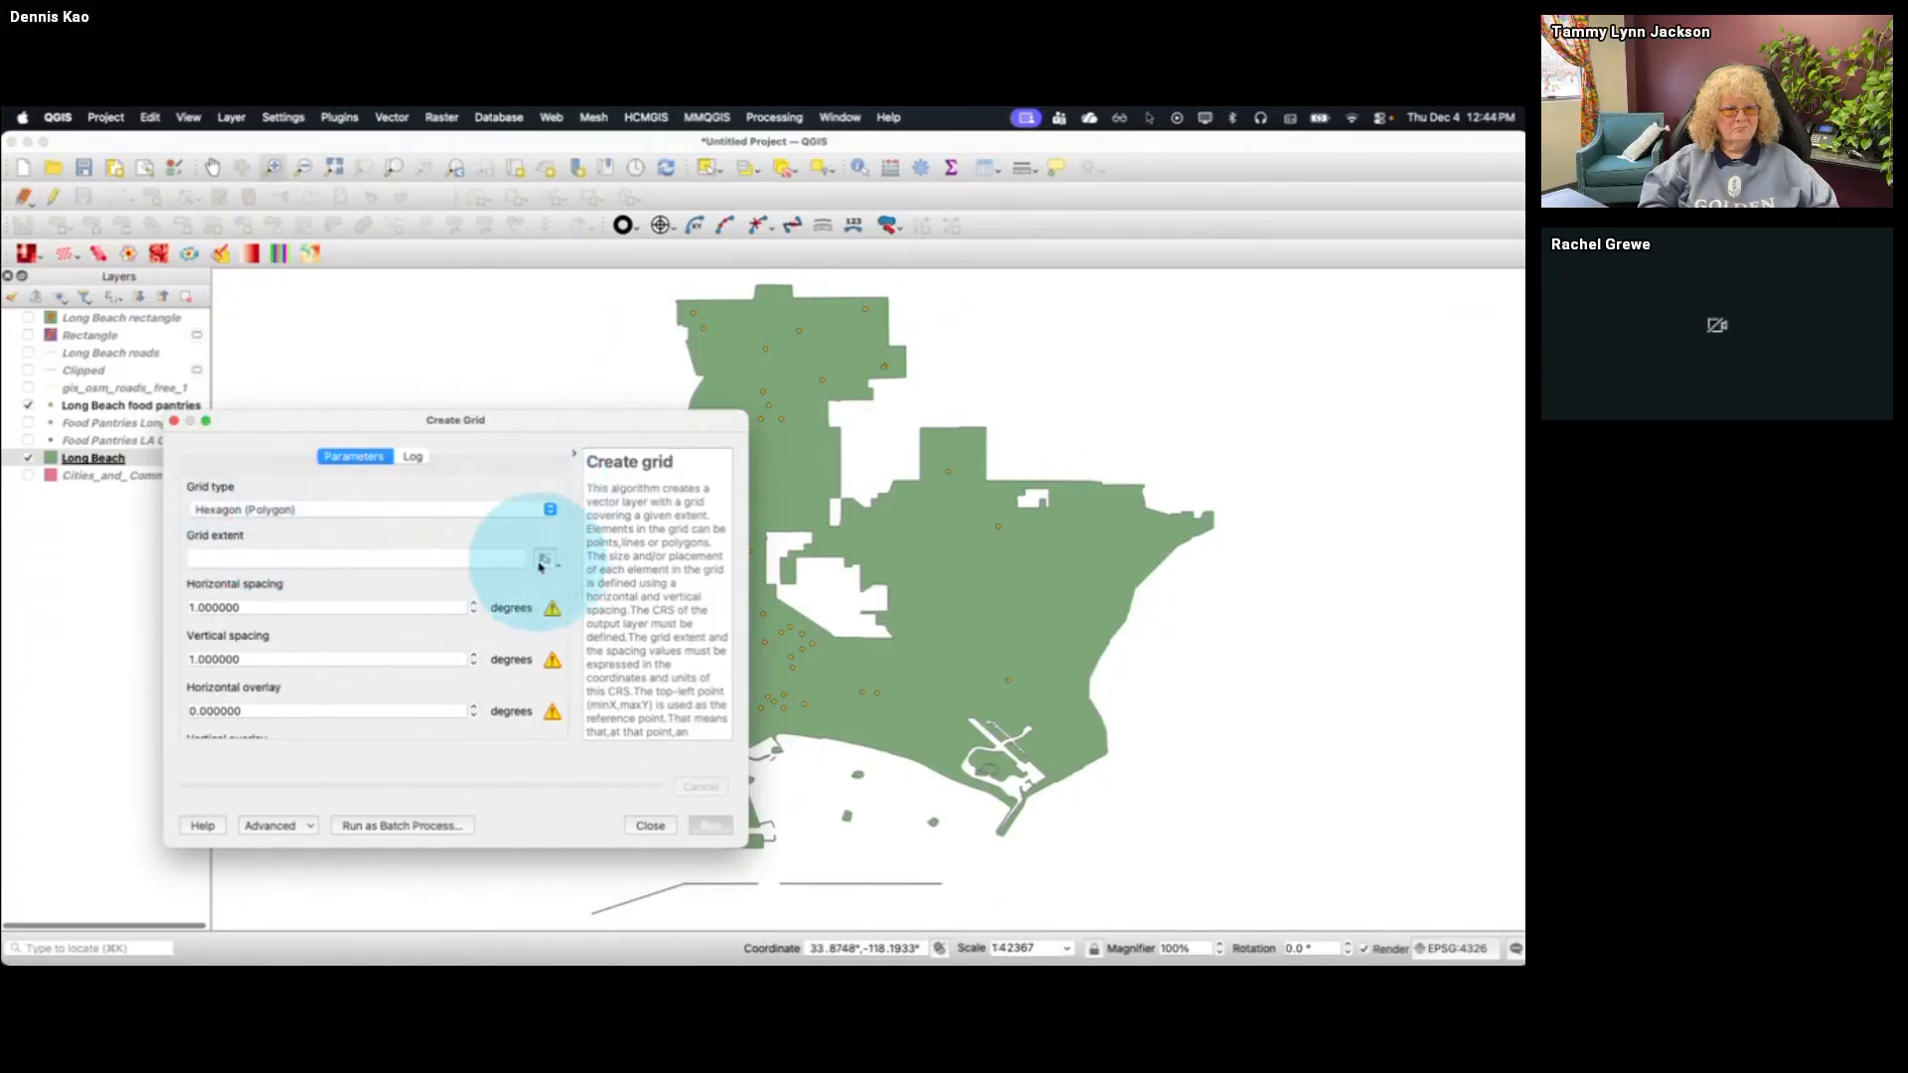
left_click(546, 561)
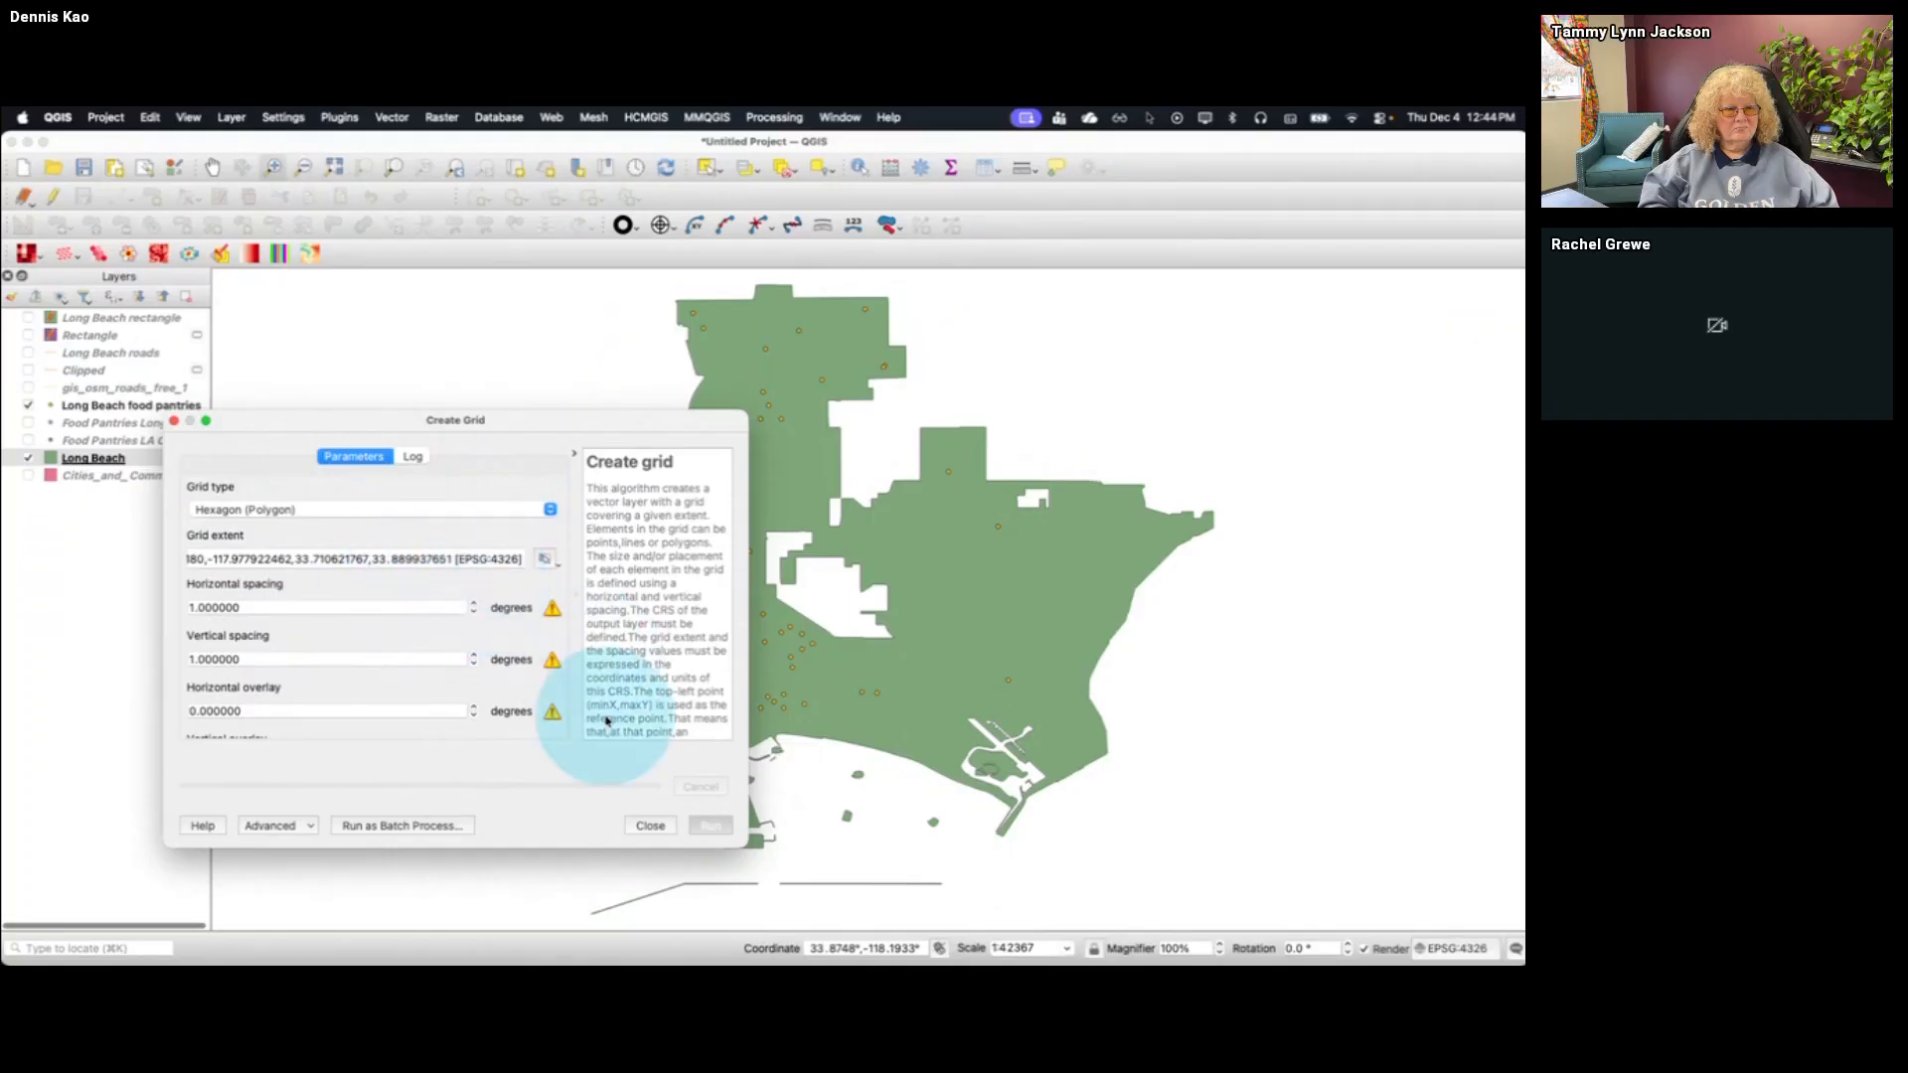
left_click(650, 826)
With Long Beach food pantries as the active layer, start Create Grid with type Hexagon (Polygon) and the current map canvas as extent
left_click(183, 406)
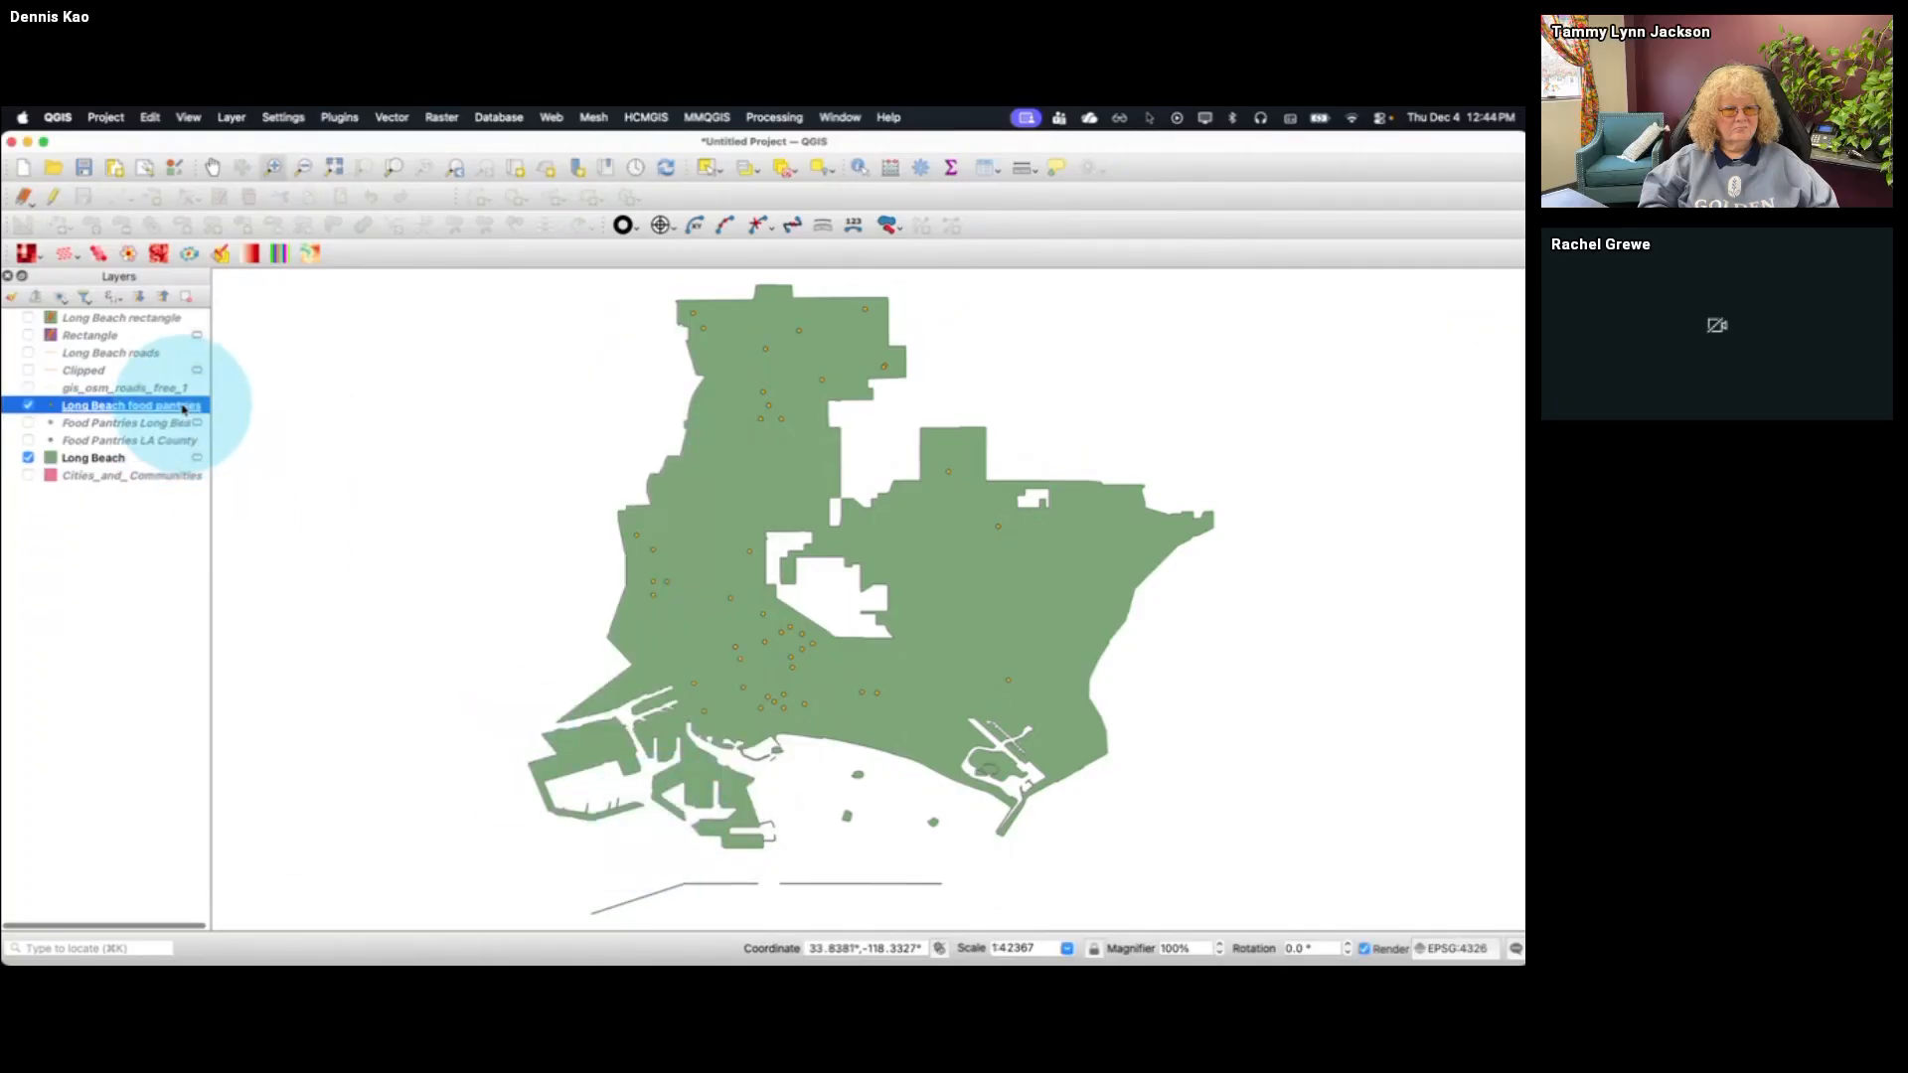
left_click(442, 117)
mouse_move(392, 118)
mouse_move(427, 284)
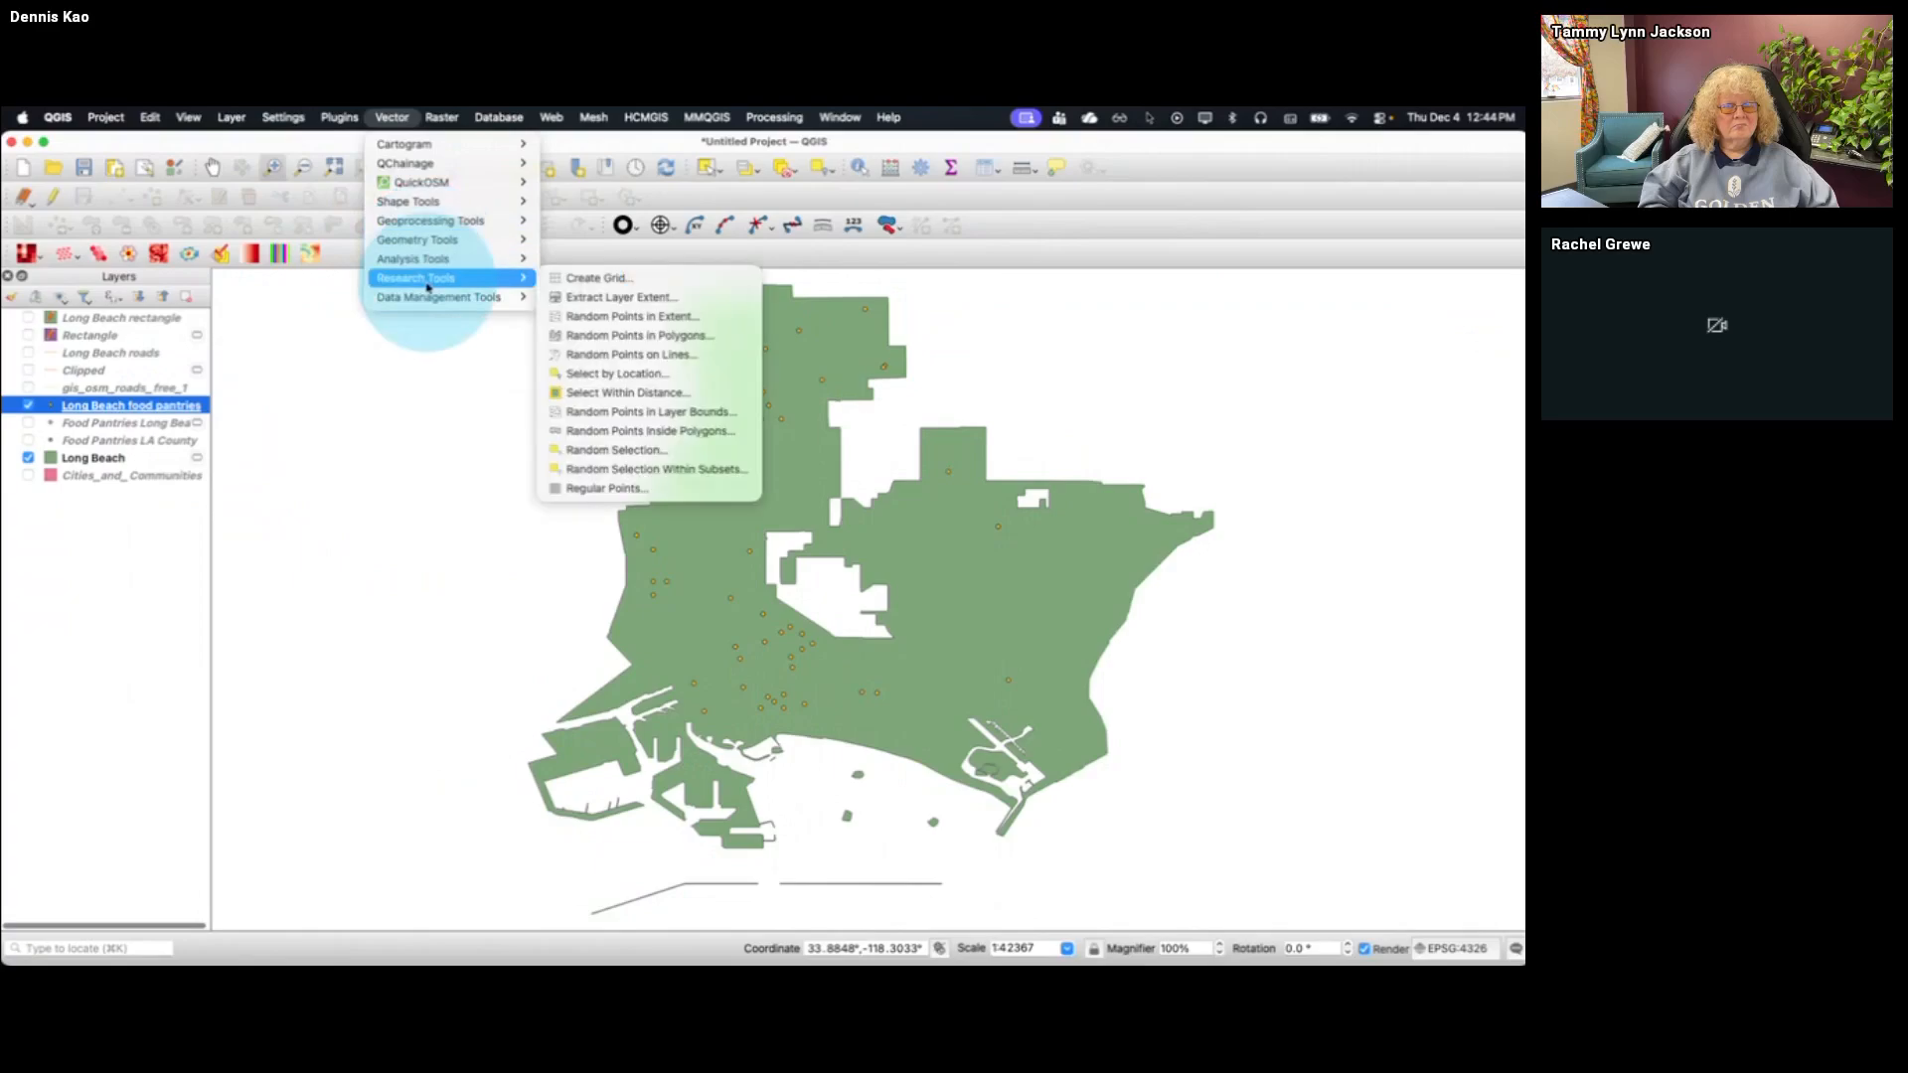
left_click(587, 278)
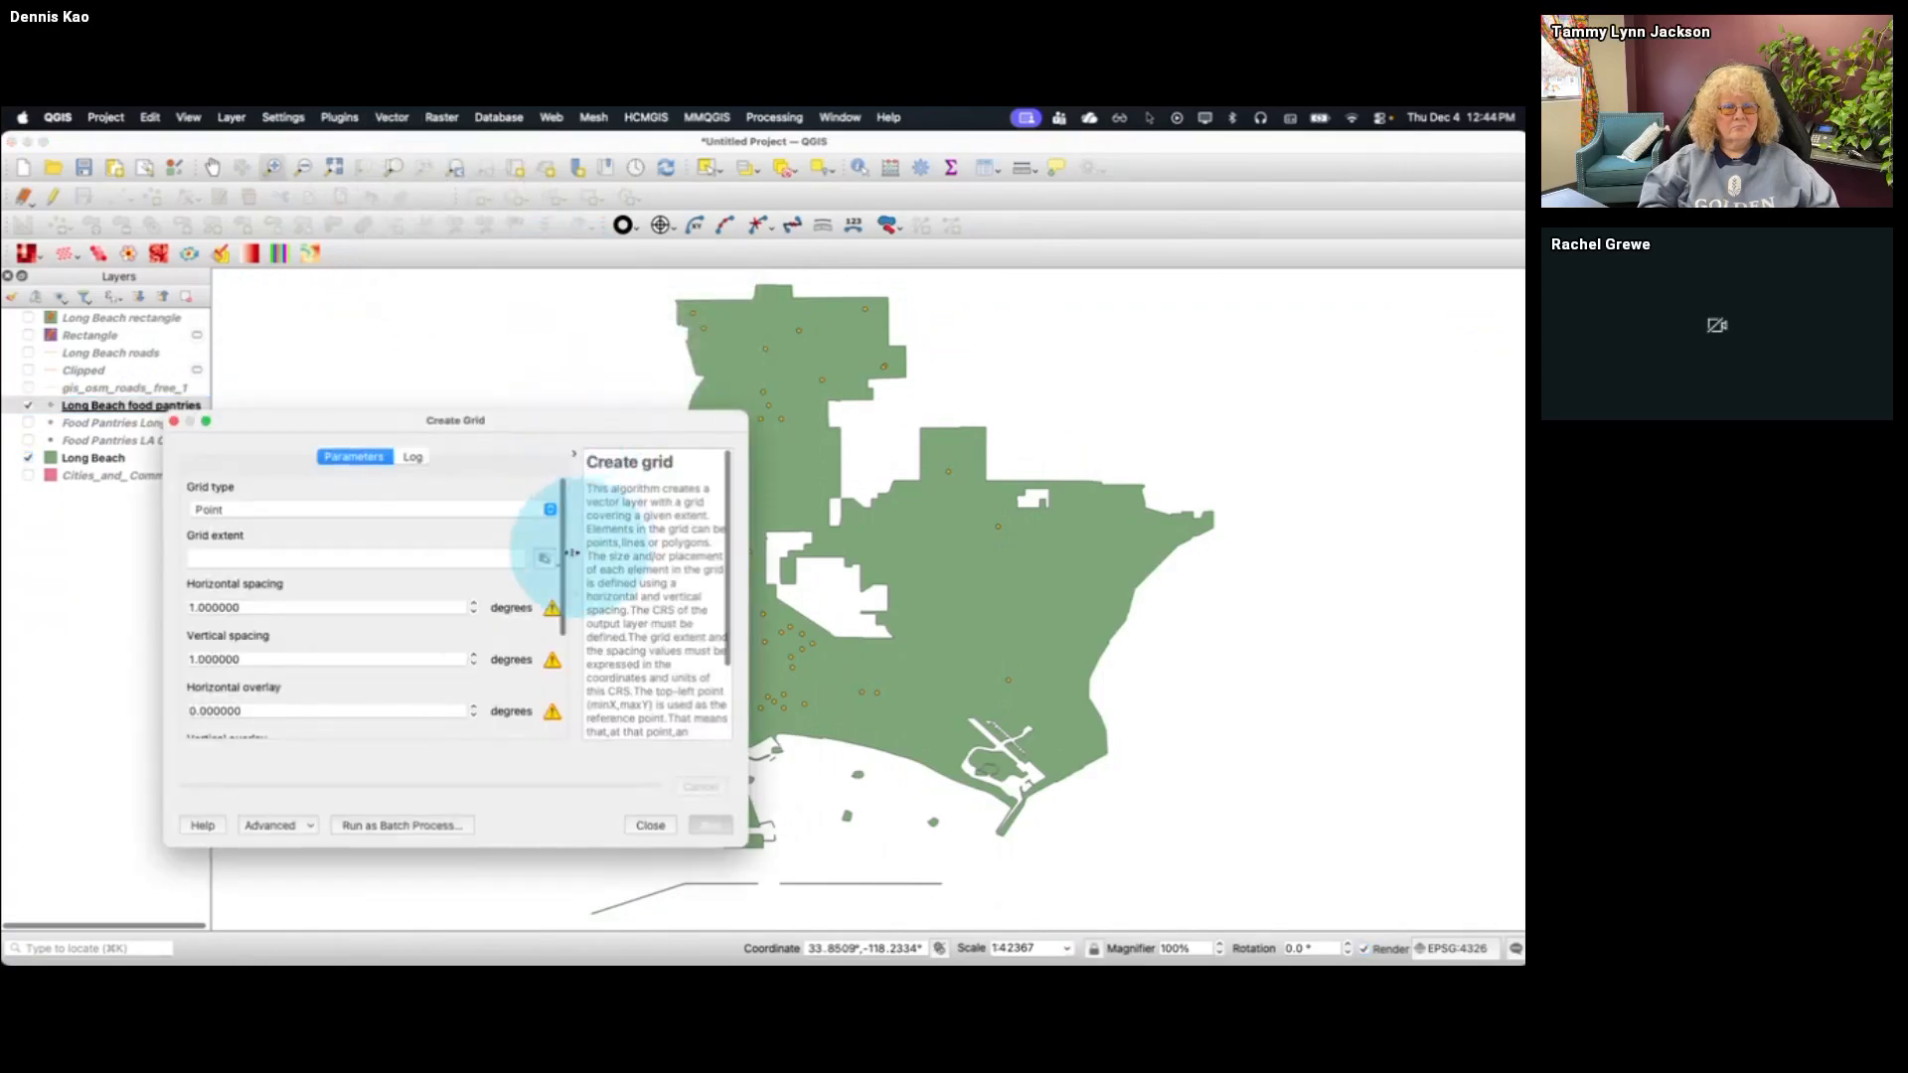
left_click(517, 509)
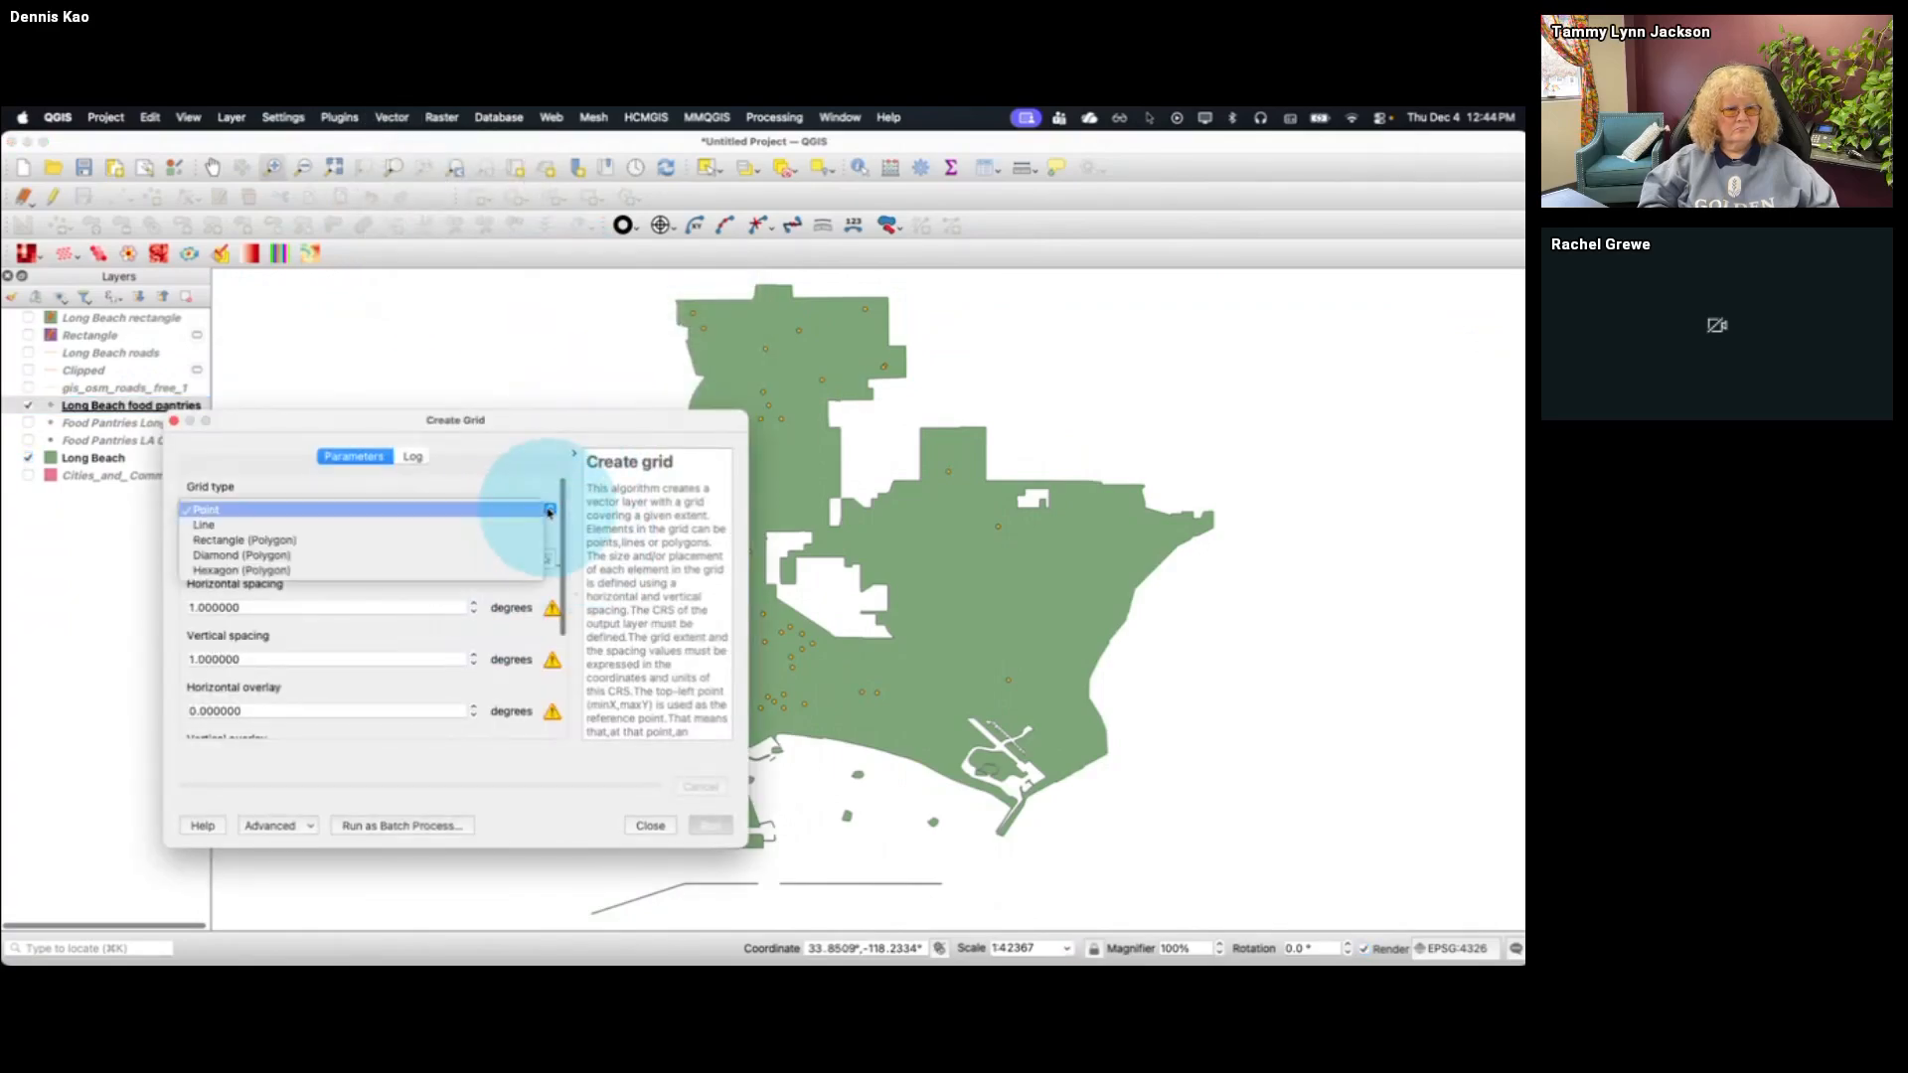
left_click(494, 572)
left_click(544, 559)
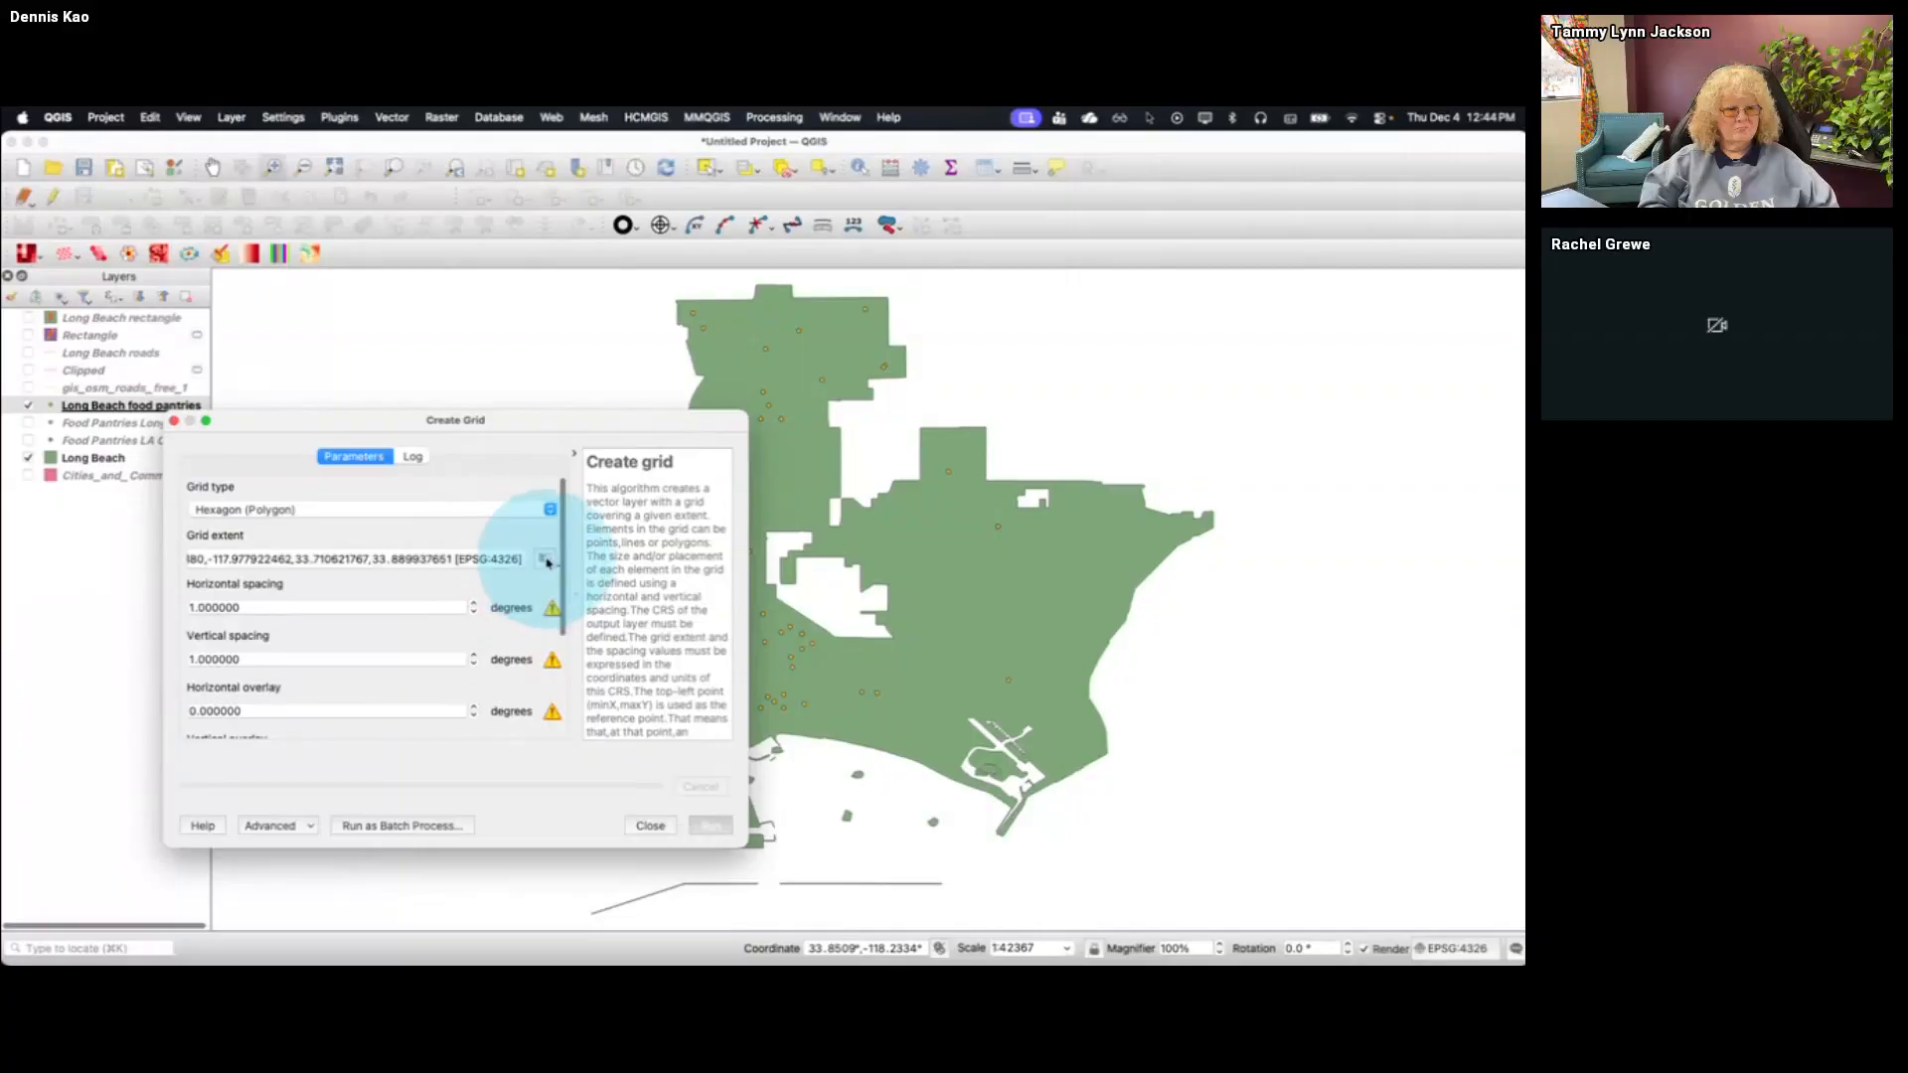
Try to create the hexagon grid with horizontal and vertical spacing of 0.5 degrees
double_click(353, 599)
key("BackSpace")
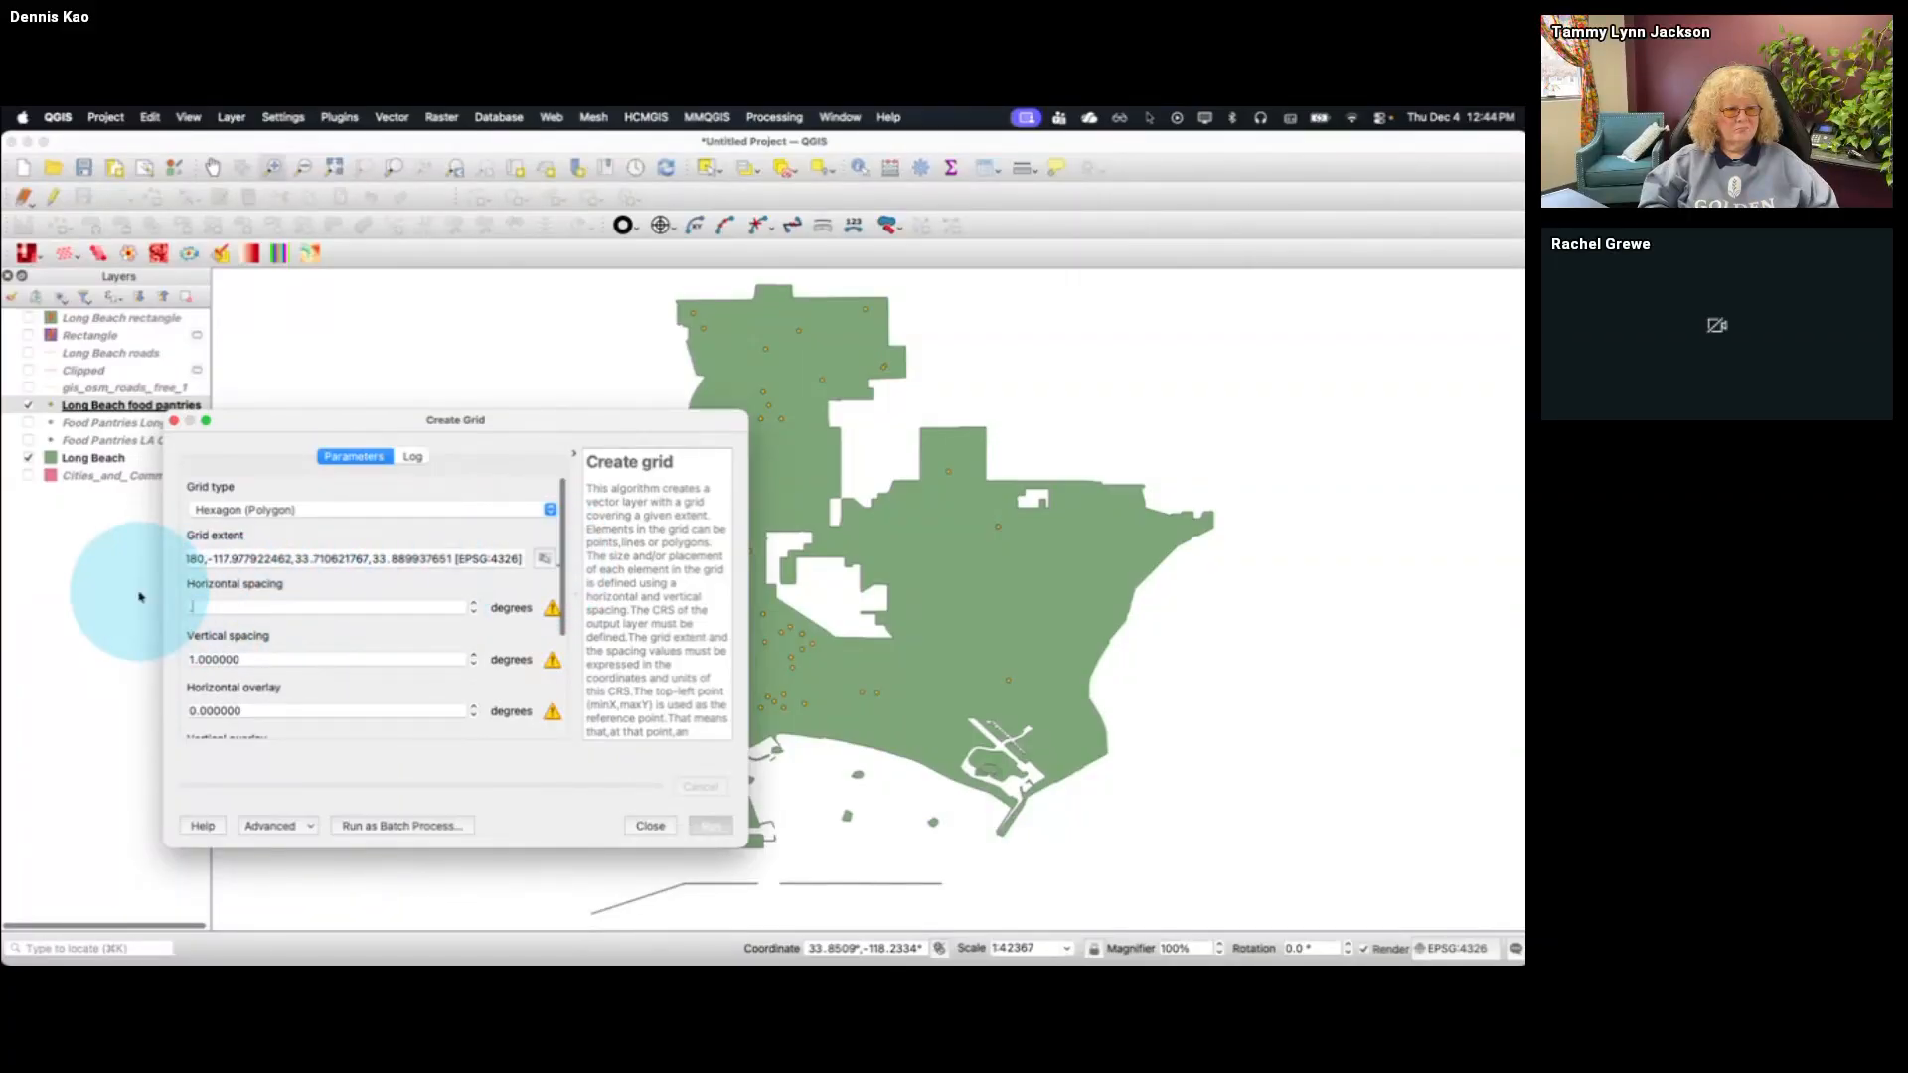
key("Tab")
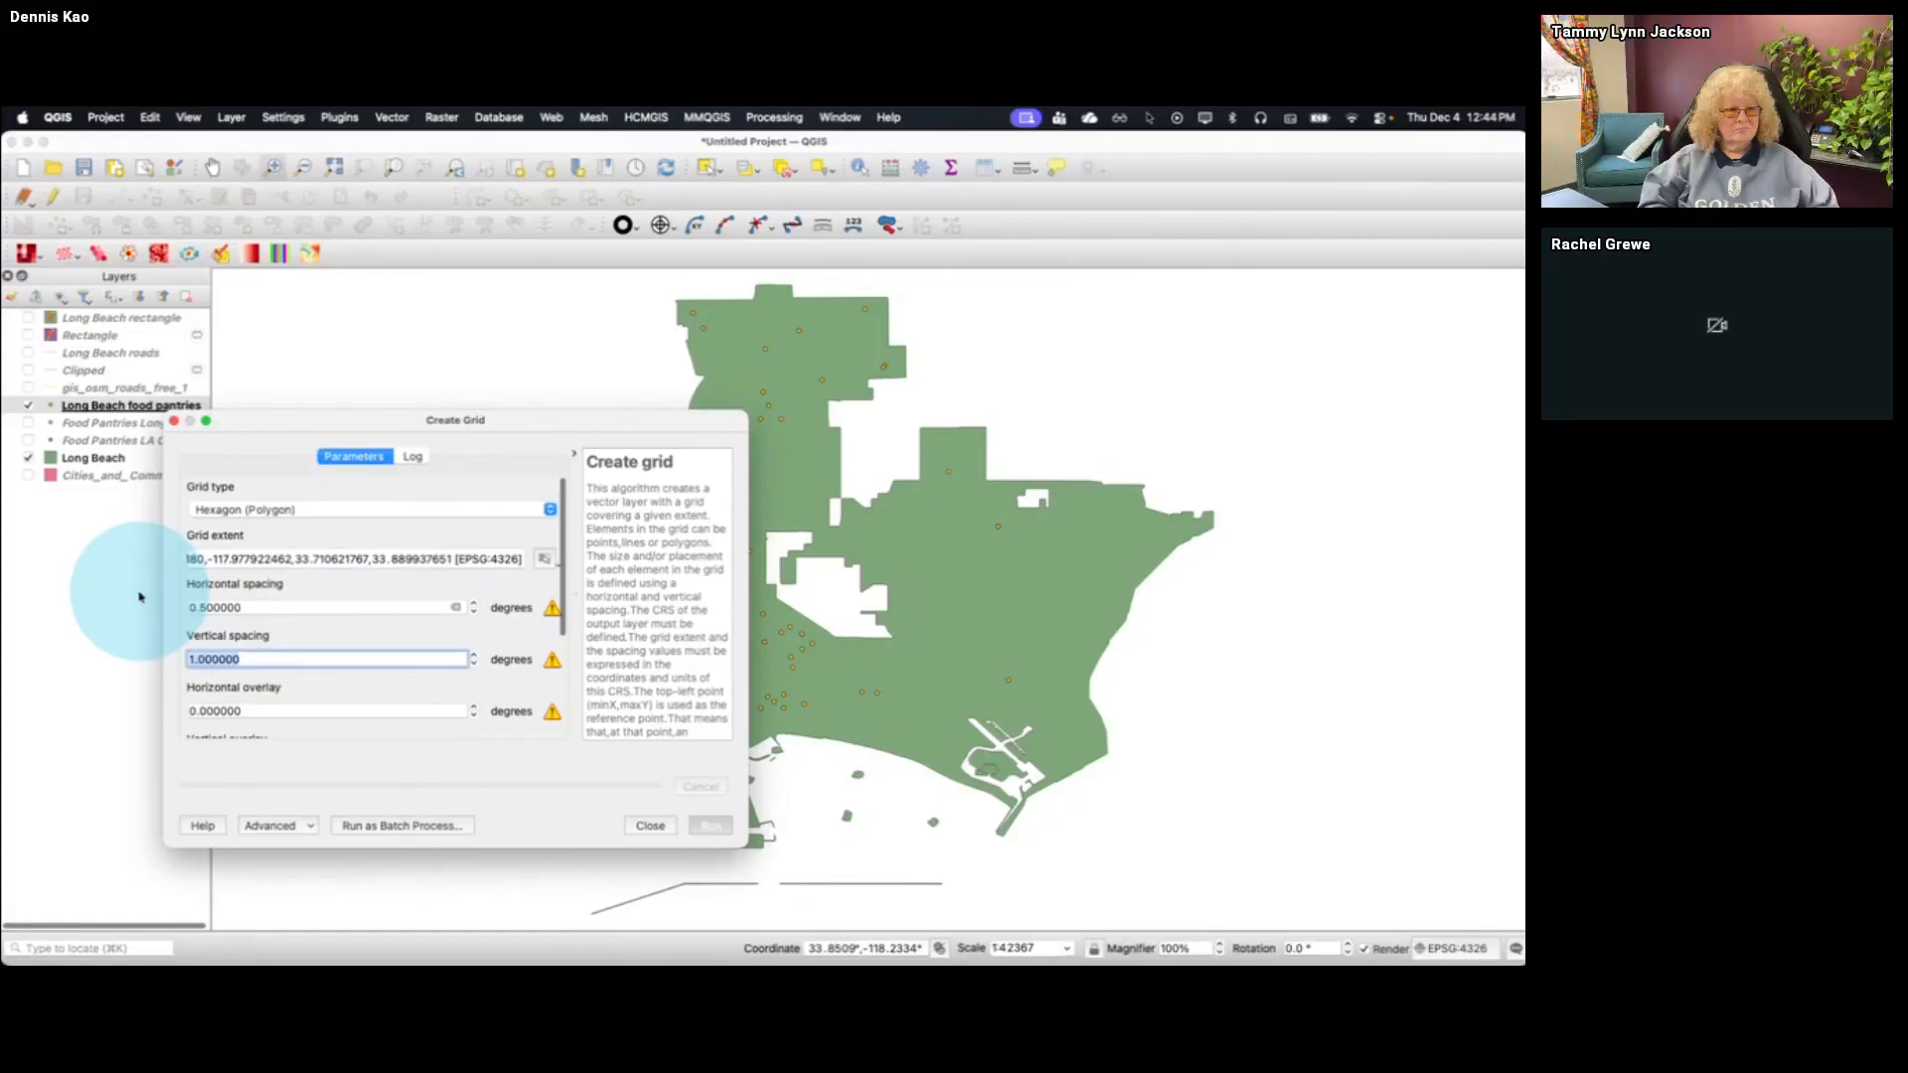
type(".0")
key("Tab")
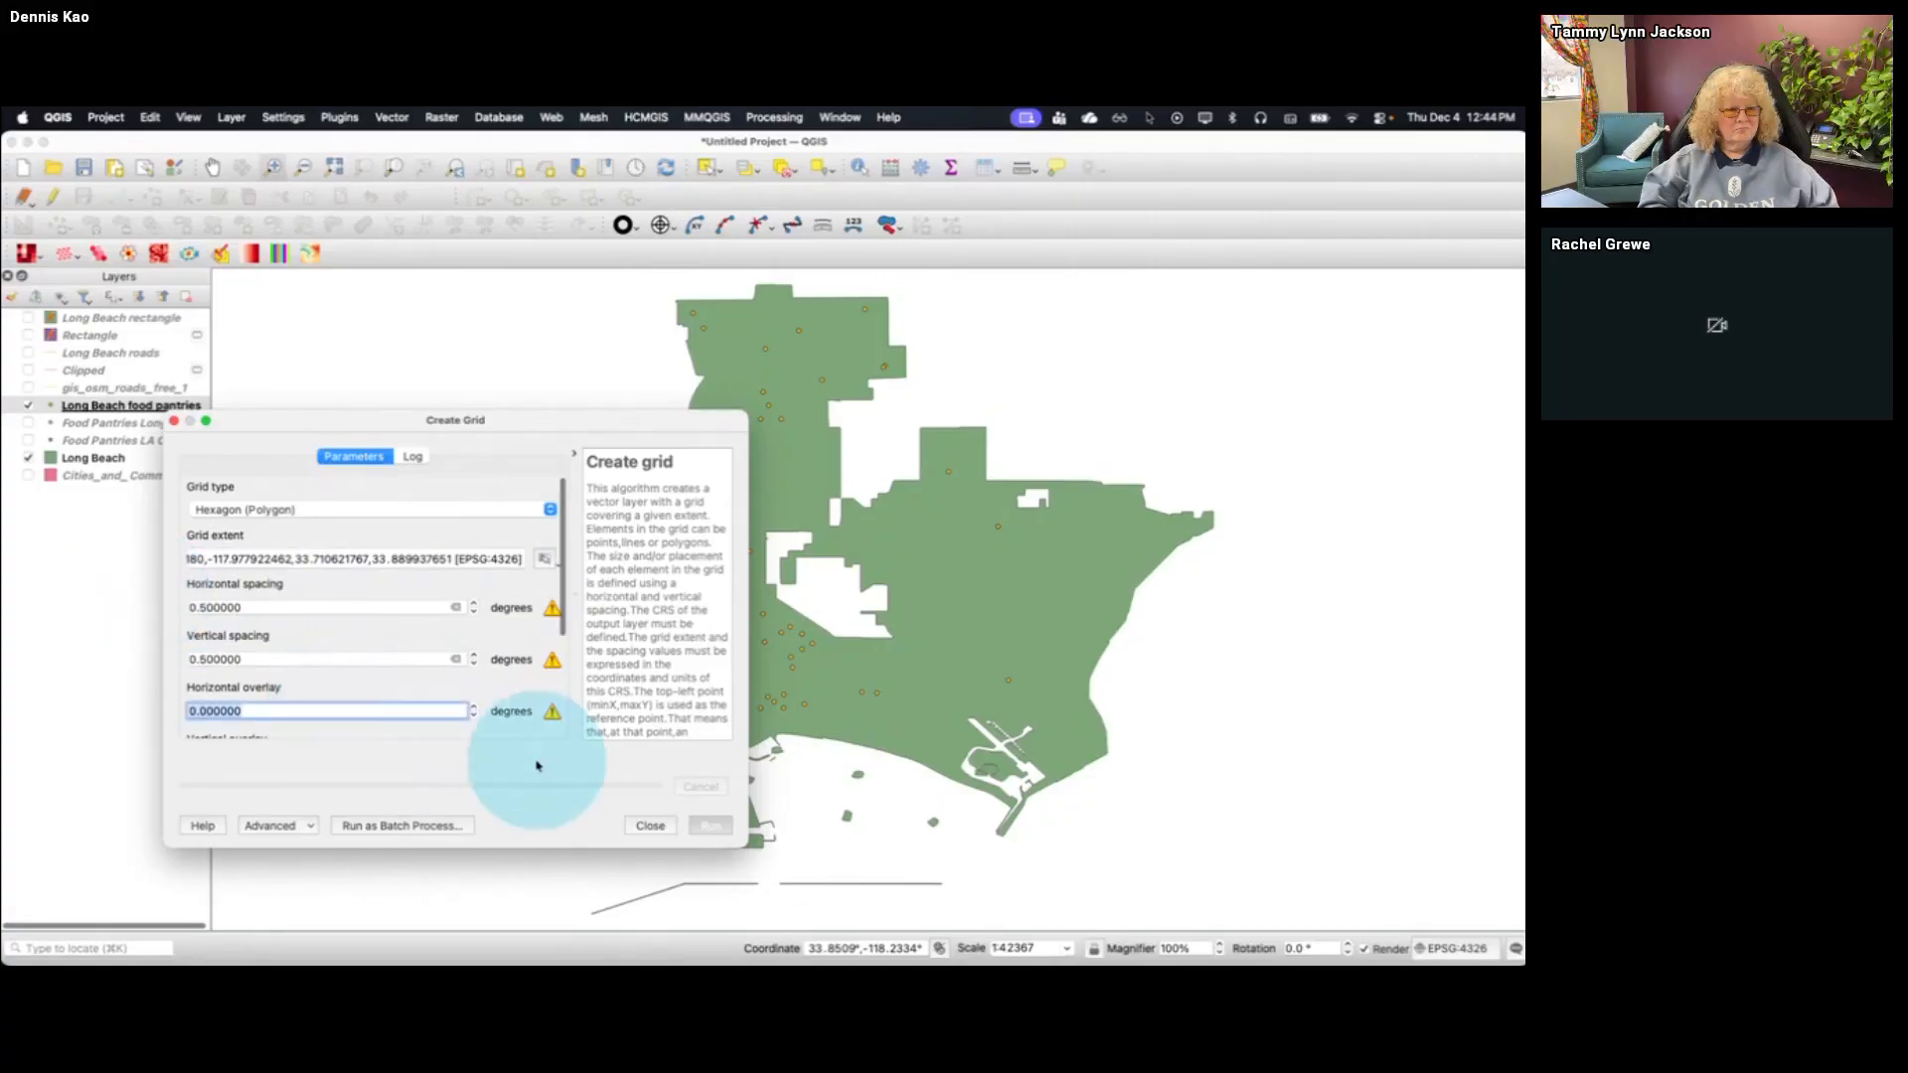
left_click_drag(576, 420, 442, 430)
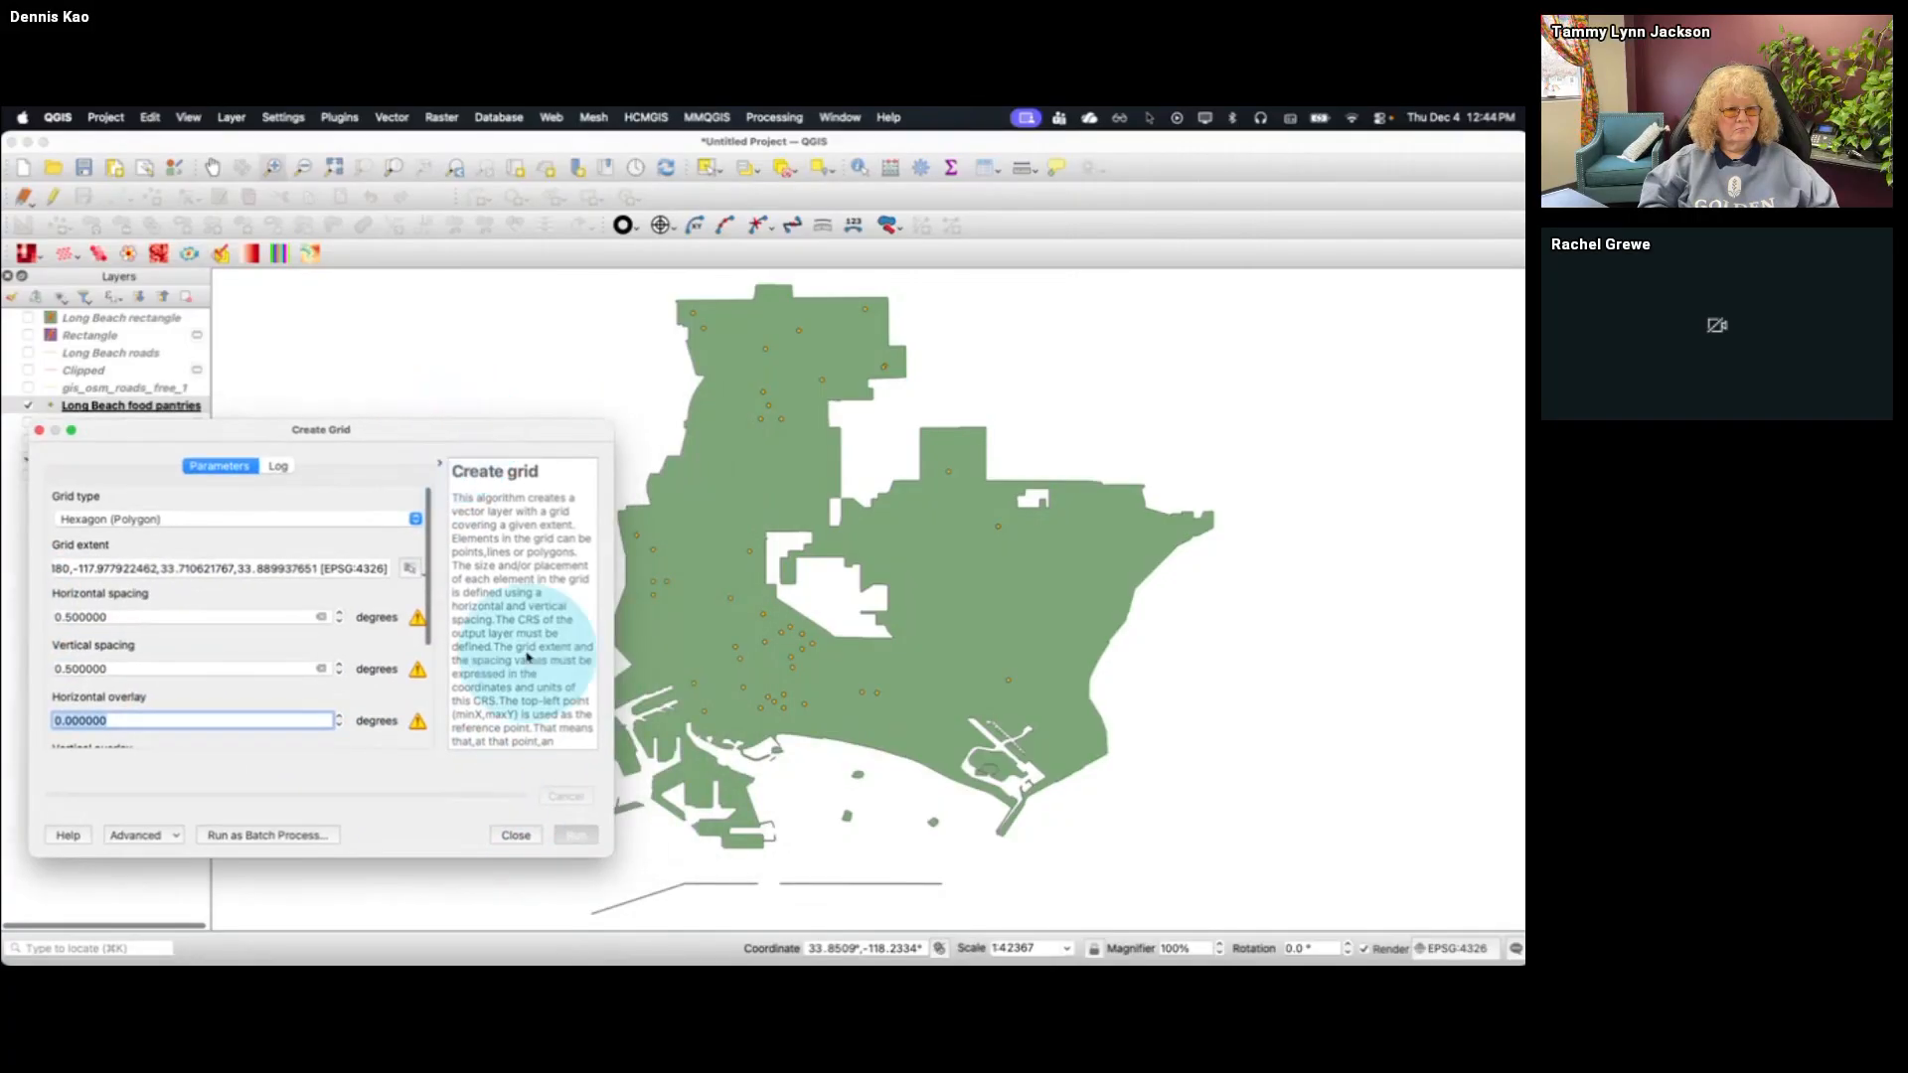
left_click(579, 835)
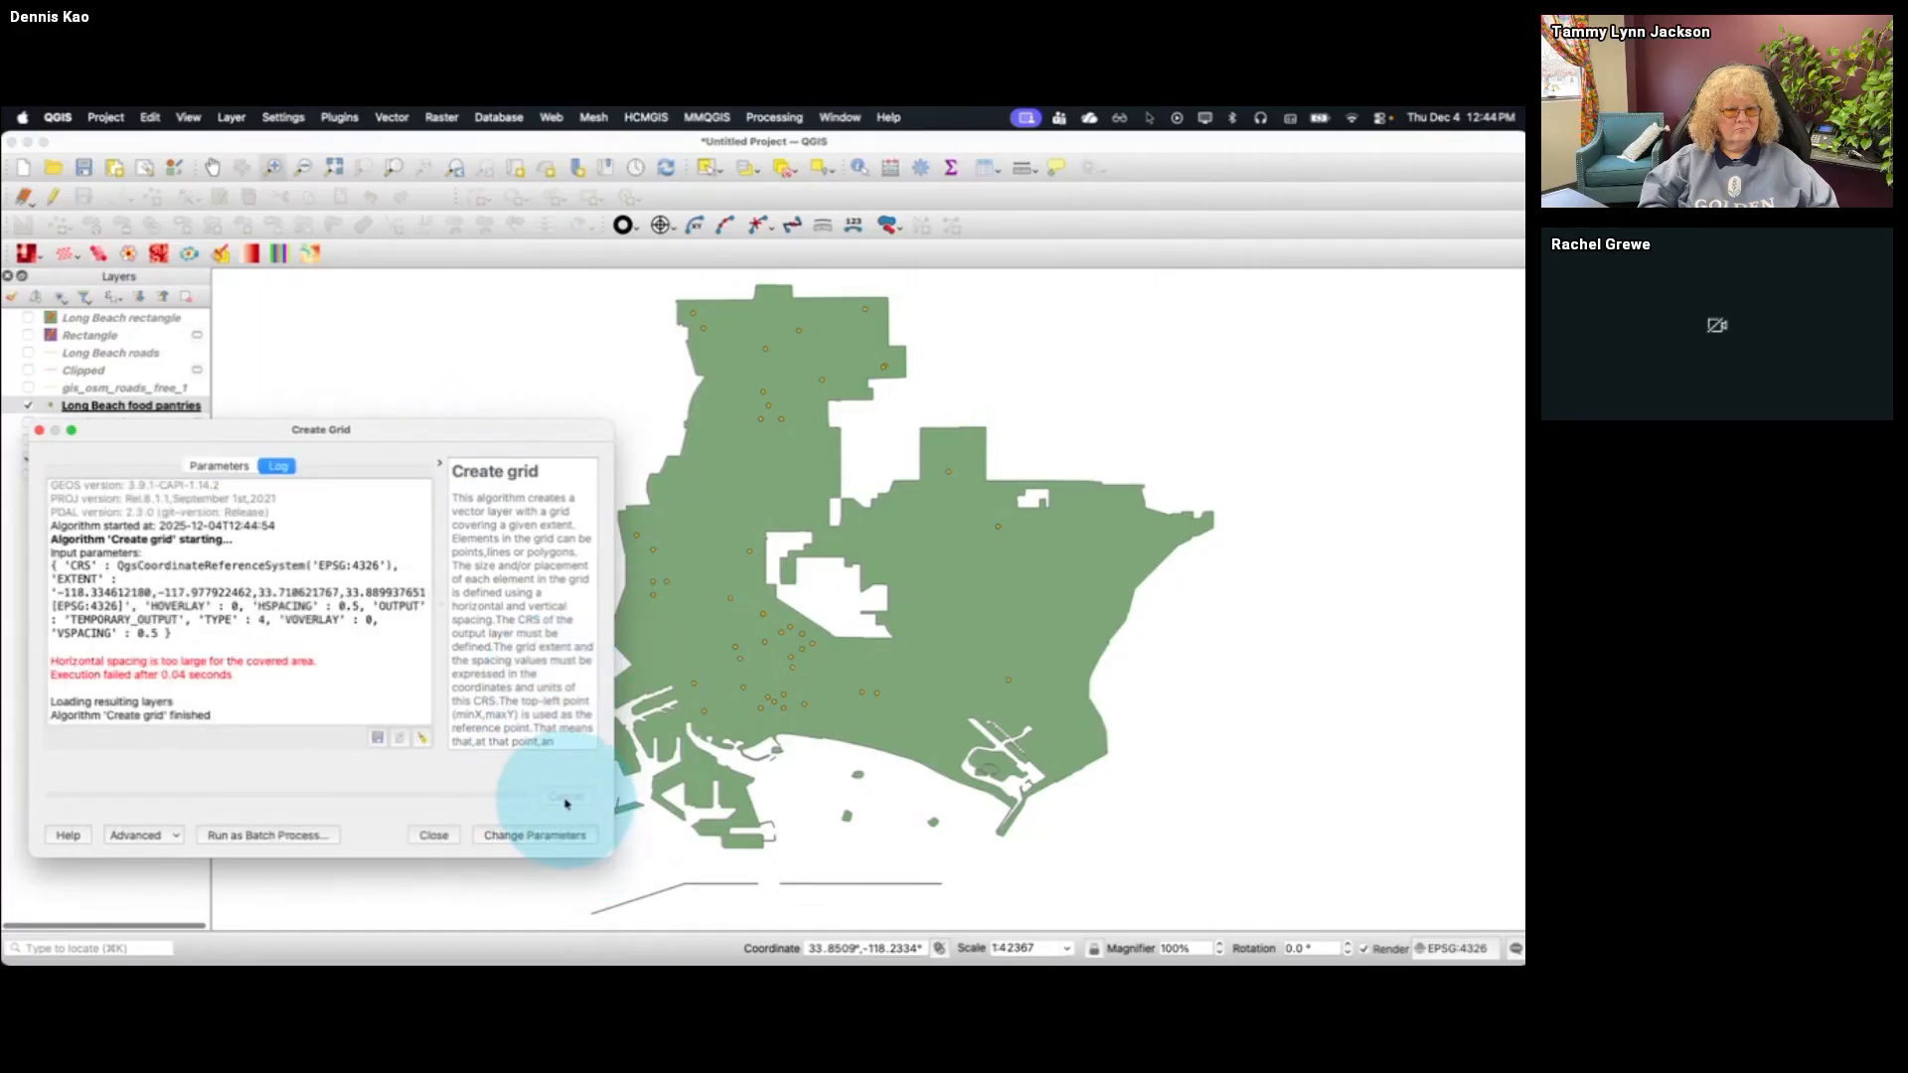
Set the grid's horizontal and vertical spacing to 0.01 degrees and generate the hexagon grid
left_click(496, 834)
left_click_drag(124, 620, 5, 606)
type("0")
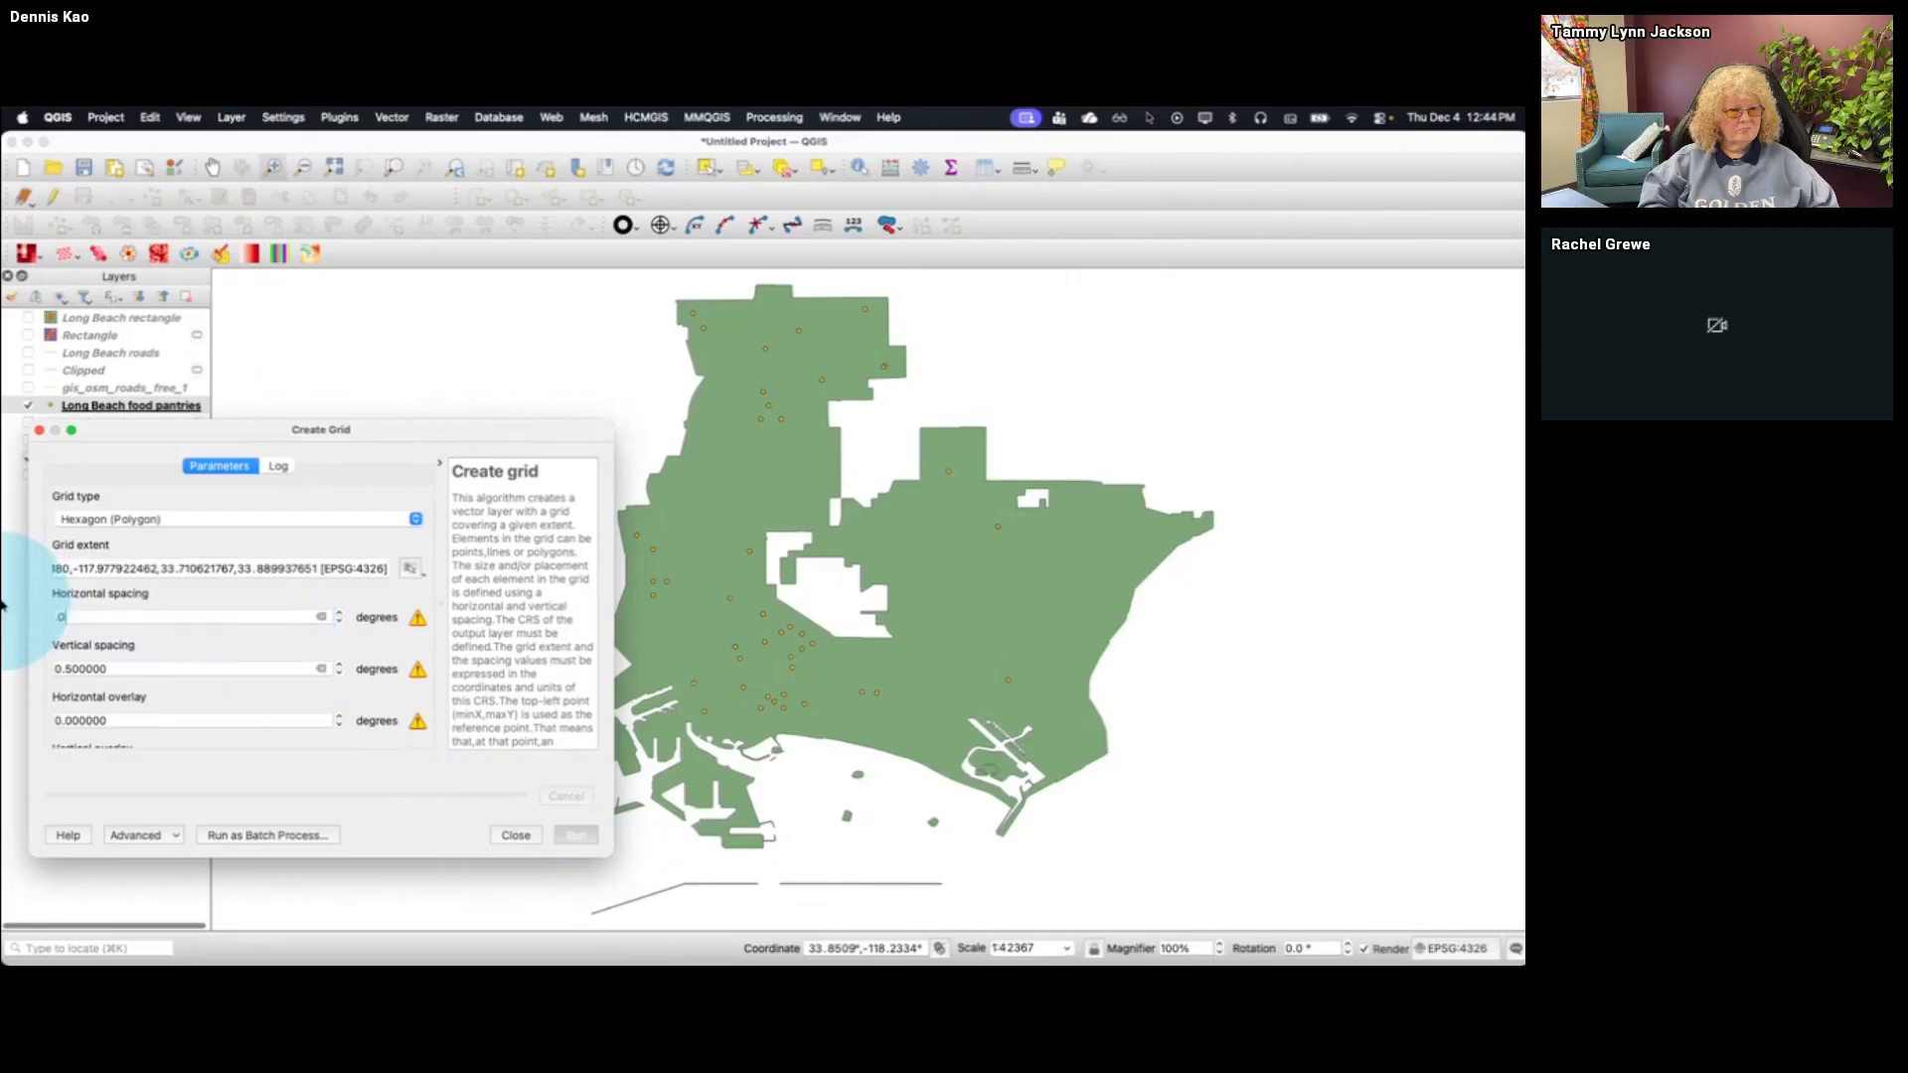
type(".01")
key("Tab")
type("0.01")
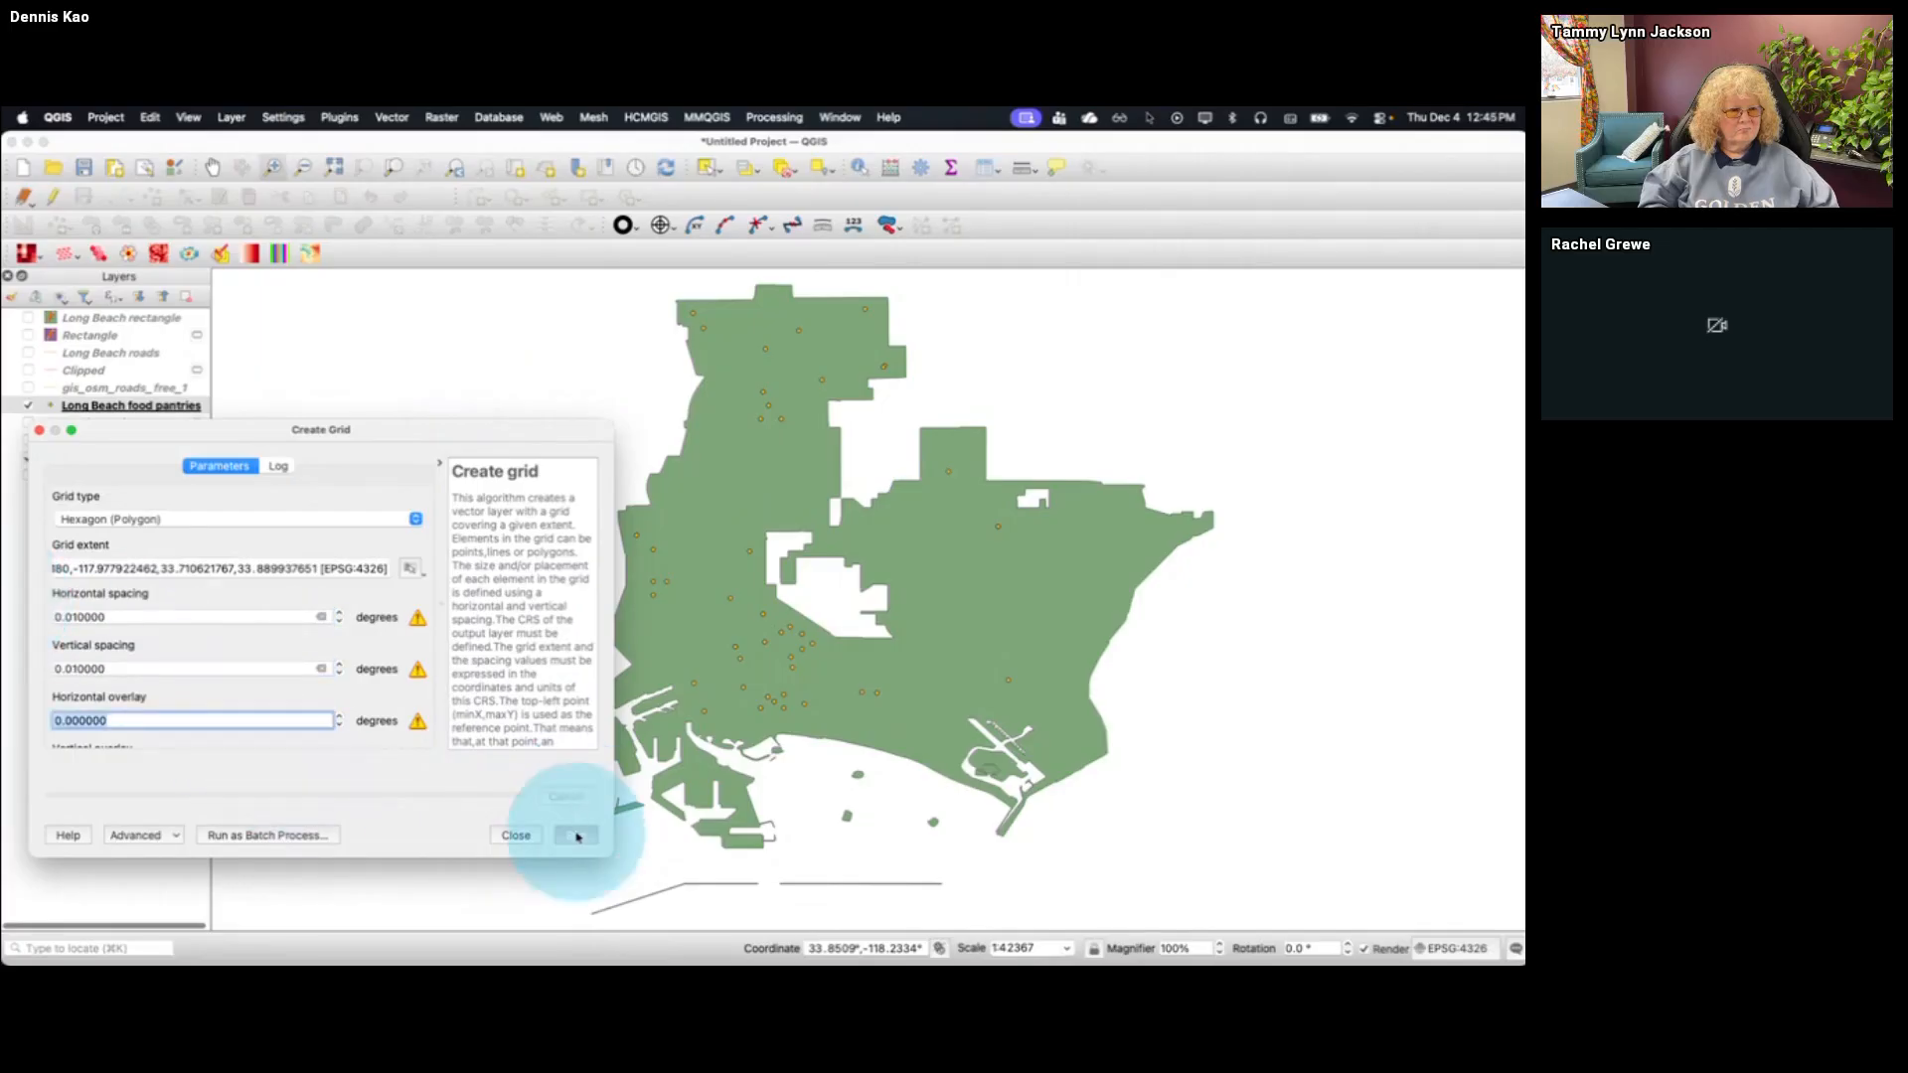
left_click(576, 835)
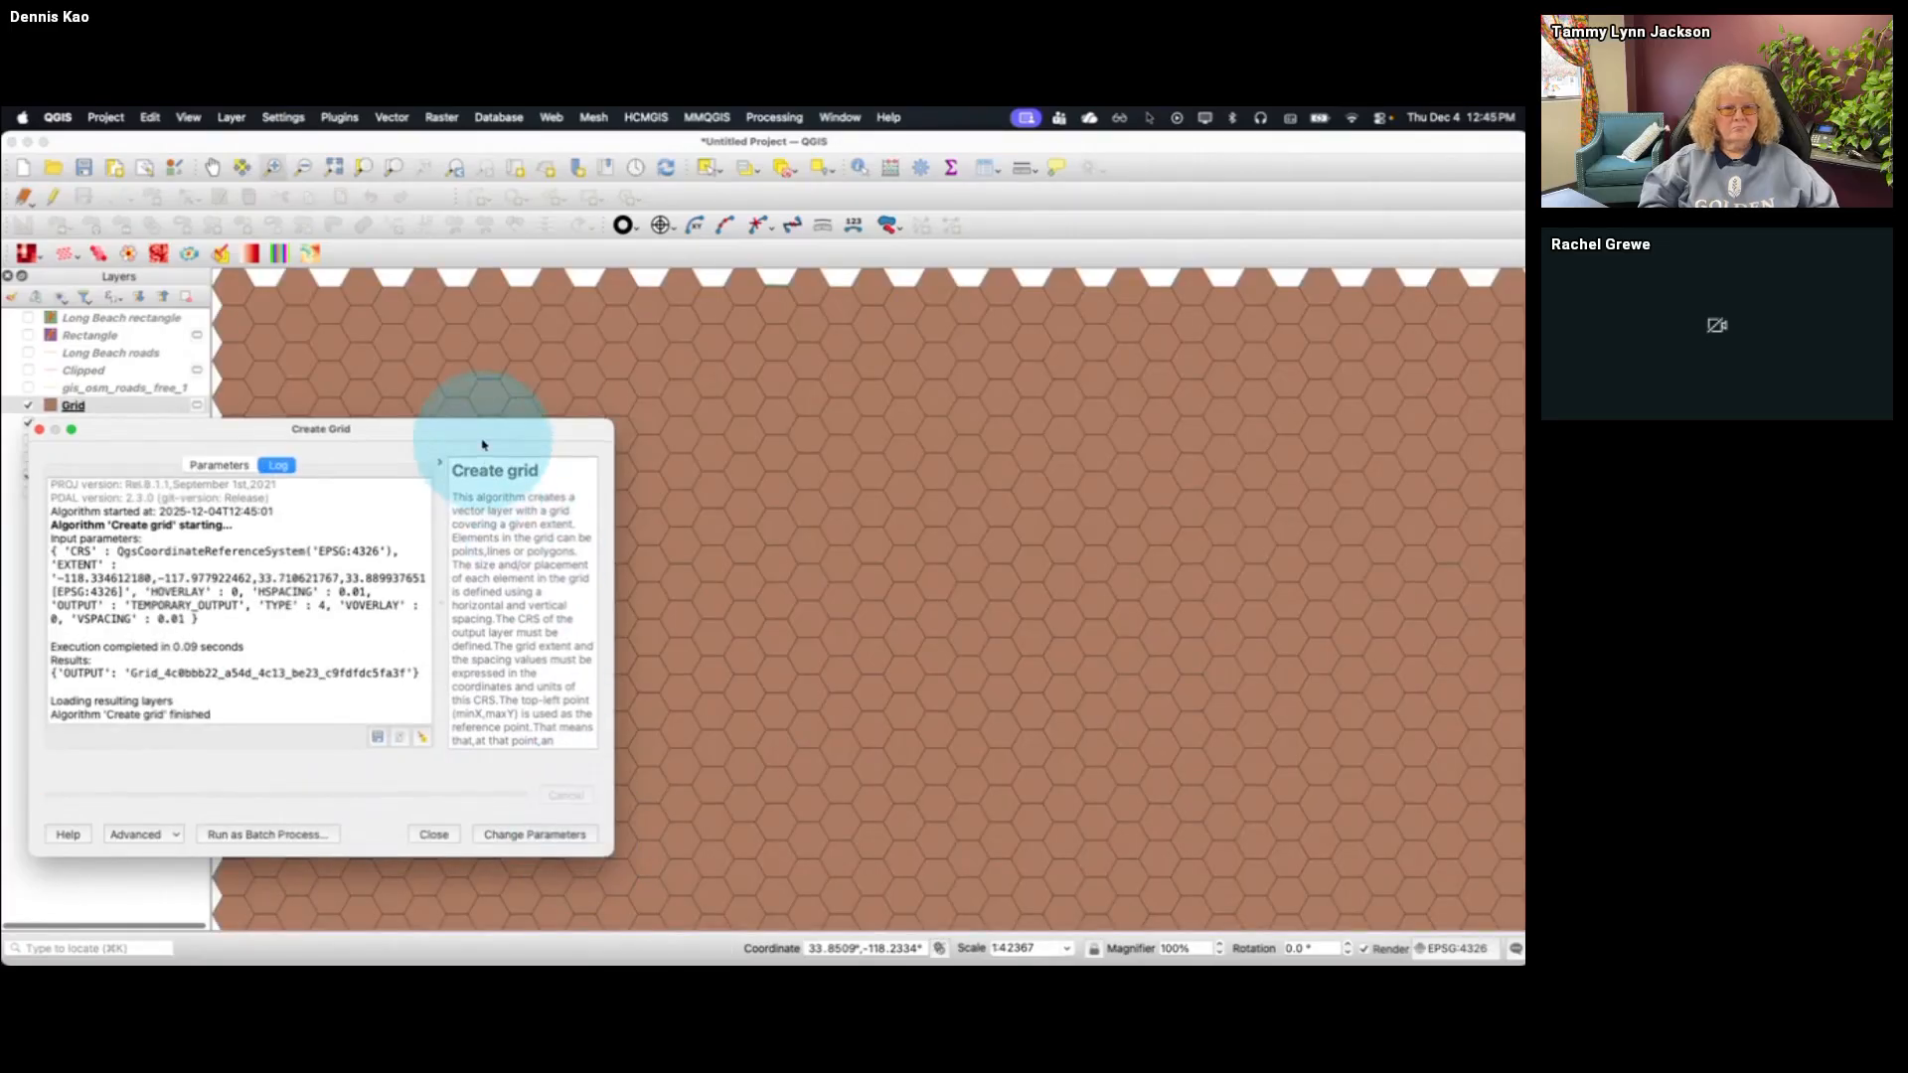
Generate a finer hexagon grid with 0.005-degree horizontal and vertical spacing, and hide the coarser Grid layer
left_click_drag(482, 450, 557, 492)
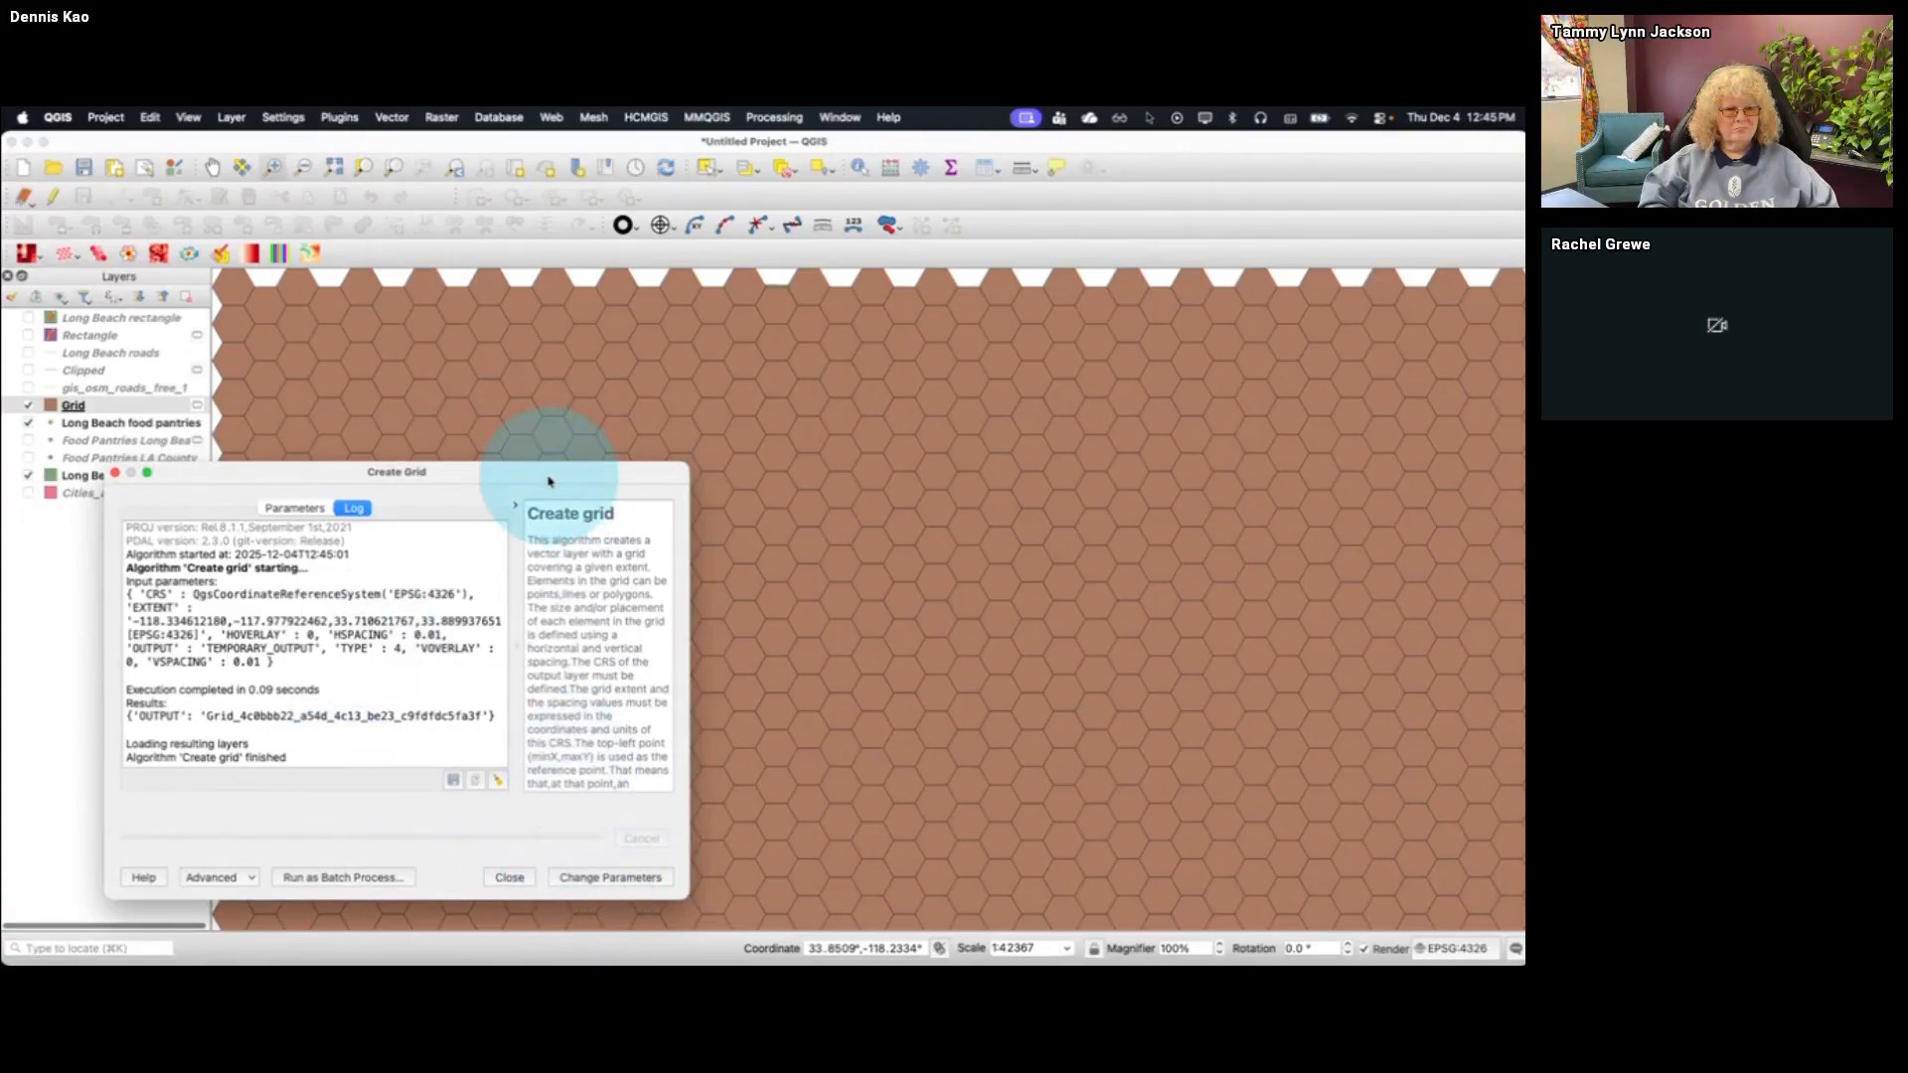
left_click_drag(549, 477, 593, 479)
left_click(648, 874)
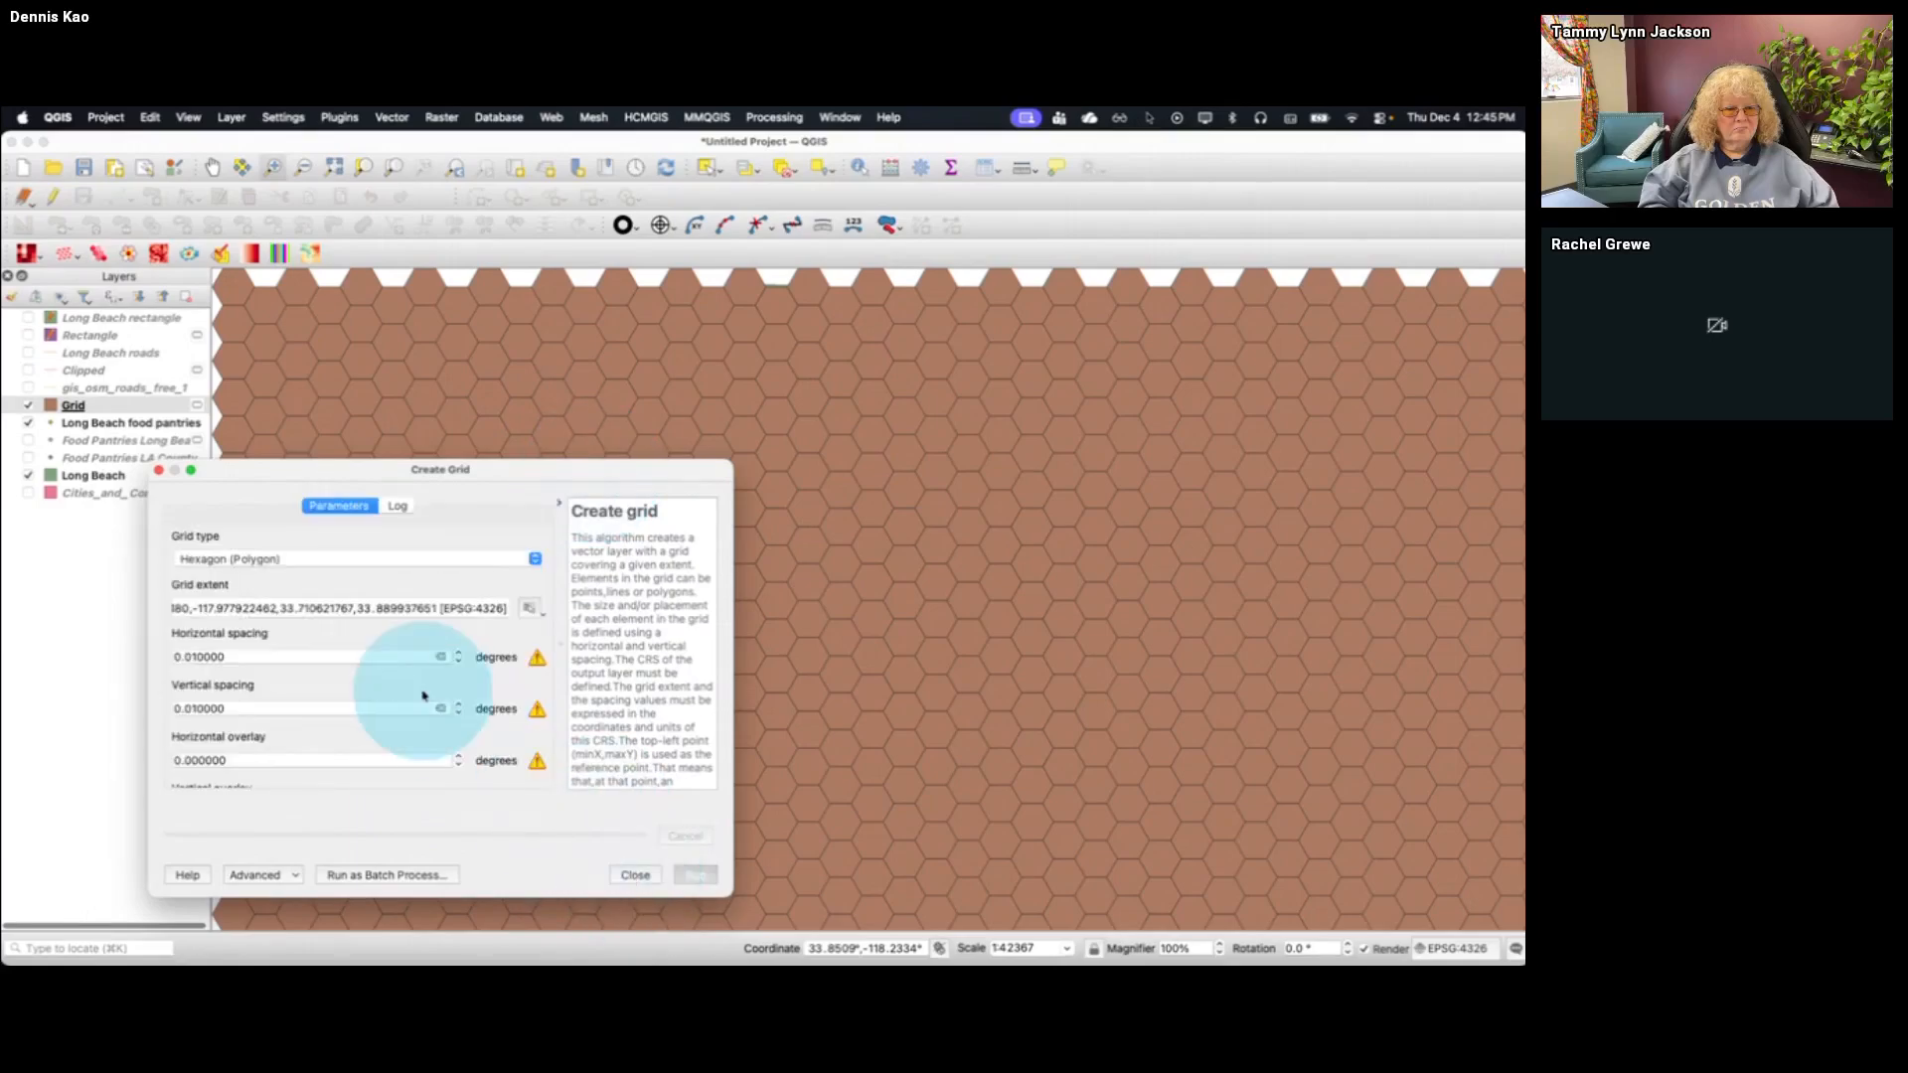
left_click(192, 655)
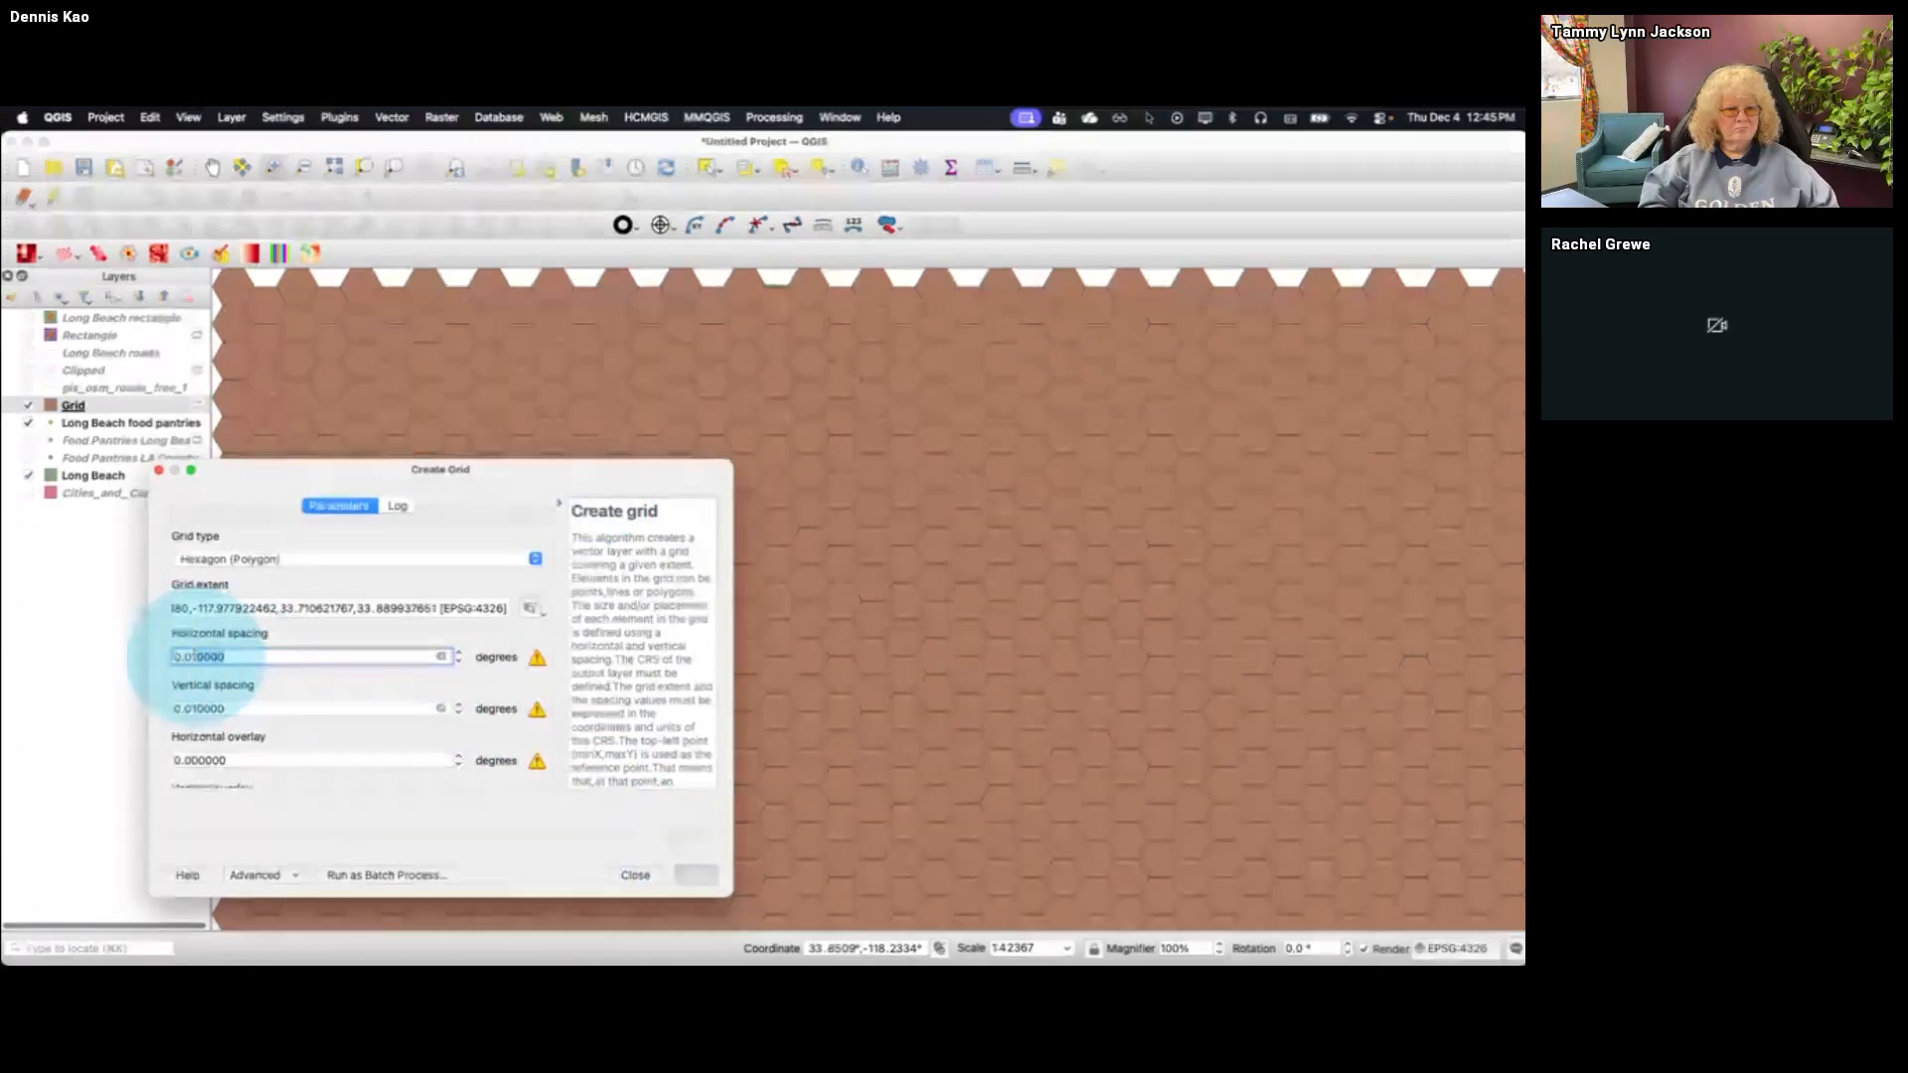
type("05")
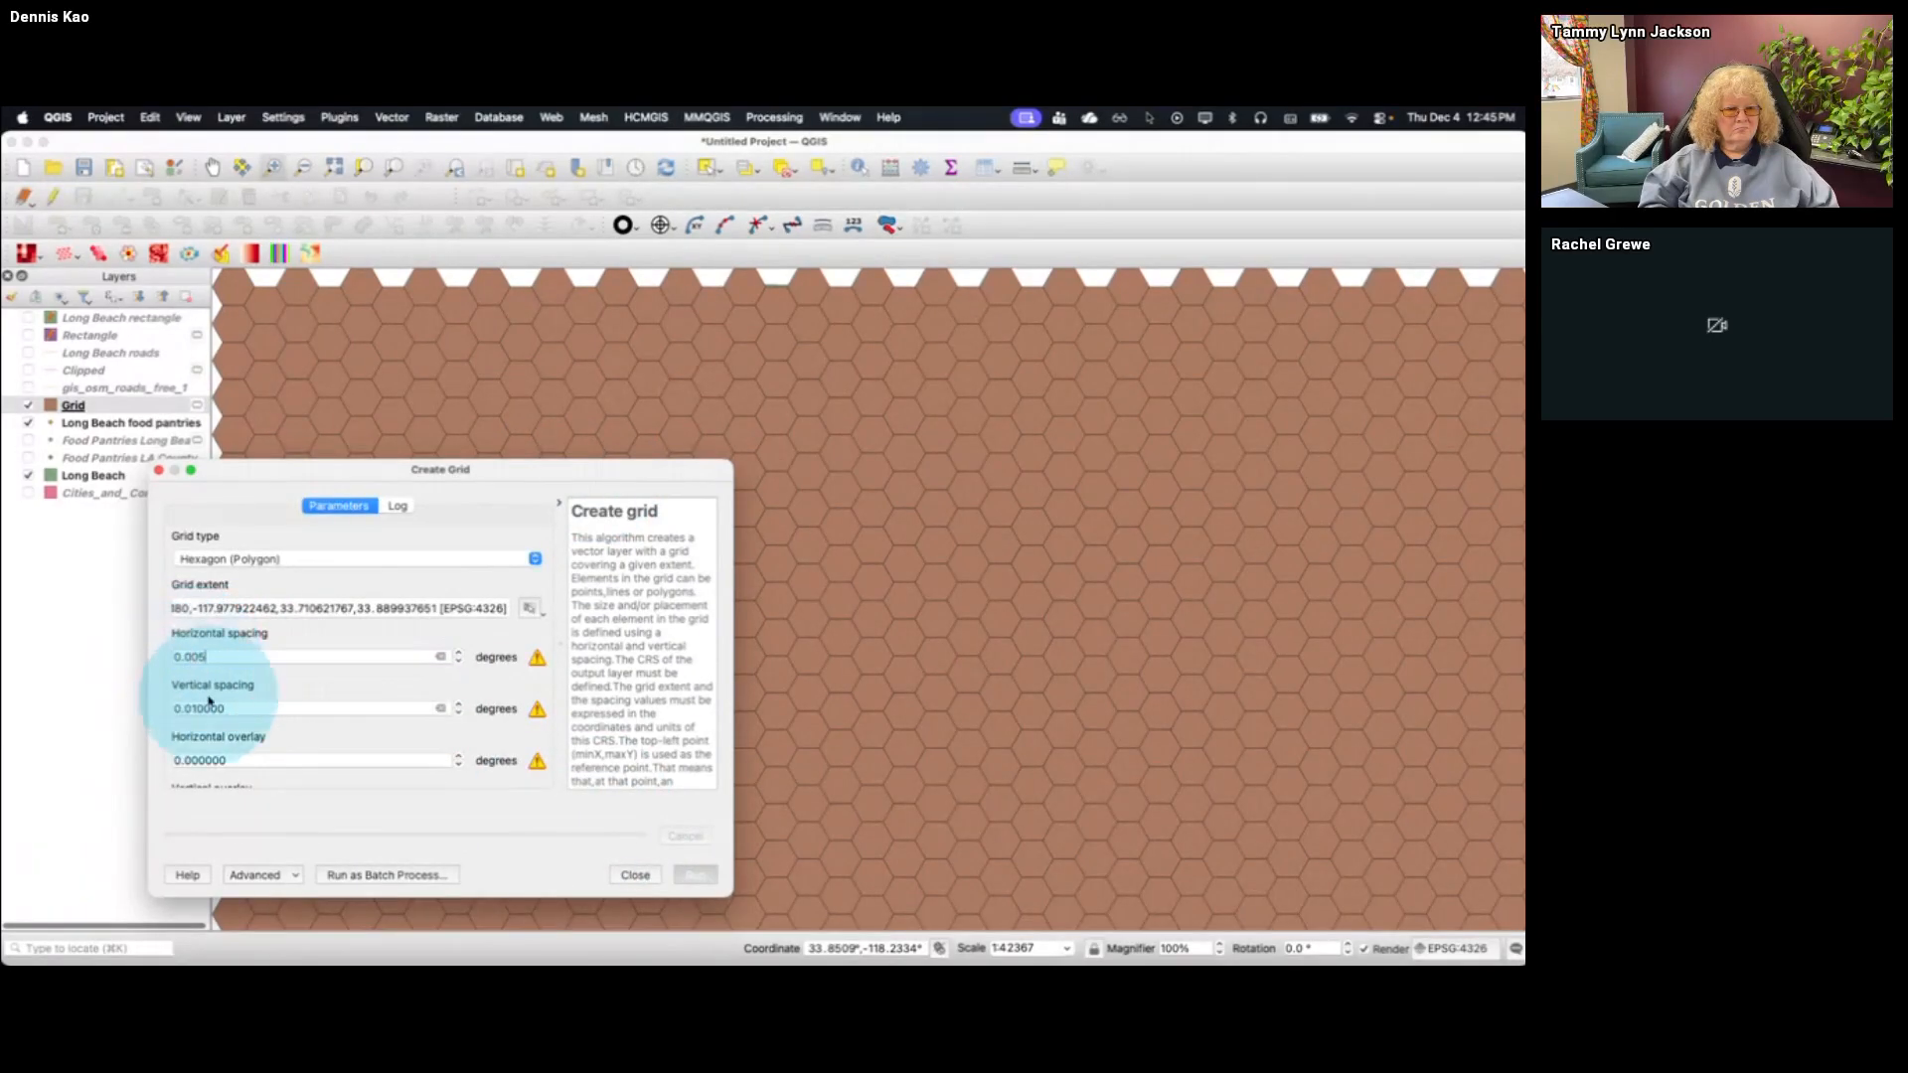
left_click(227, 705)
key("BackSpace")
key("BackSpace")
type("5")
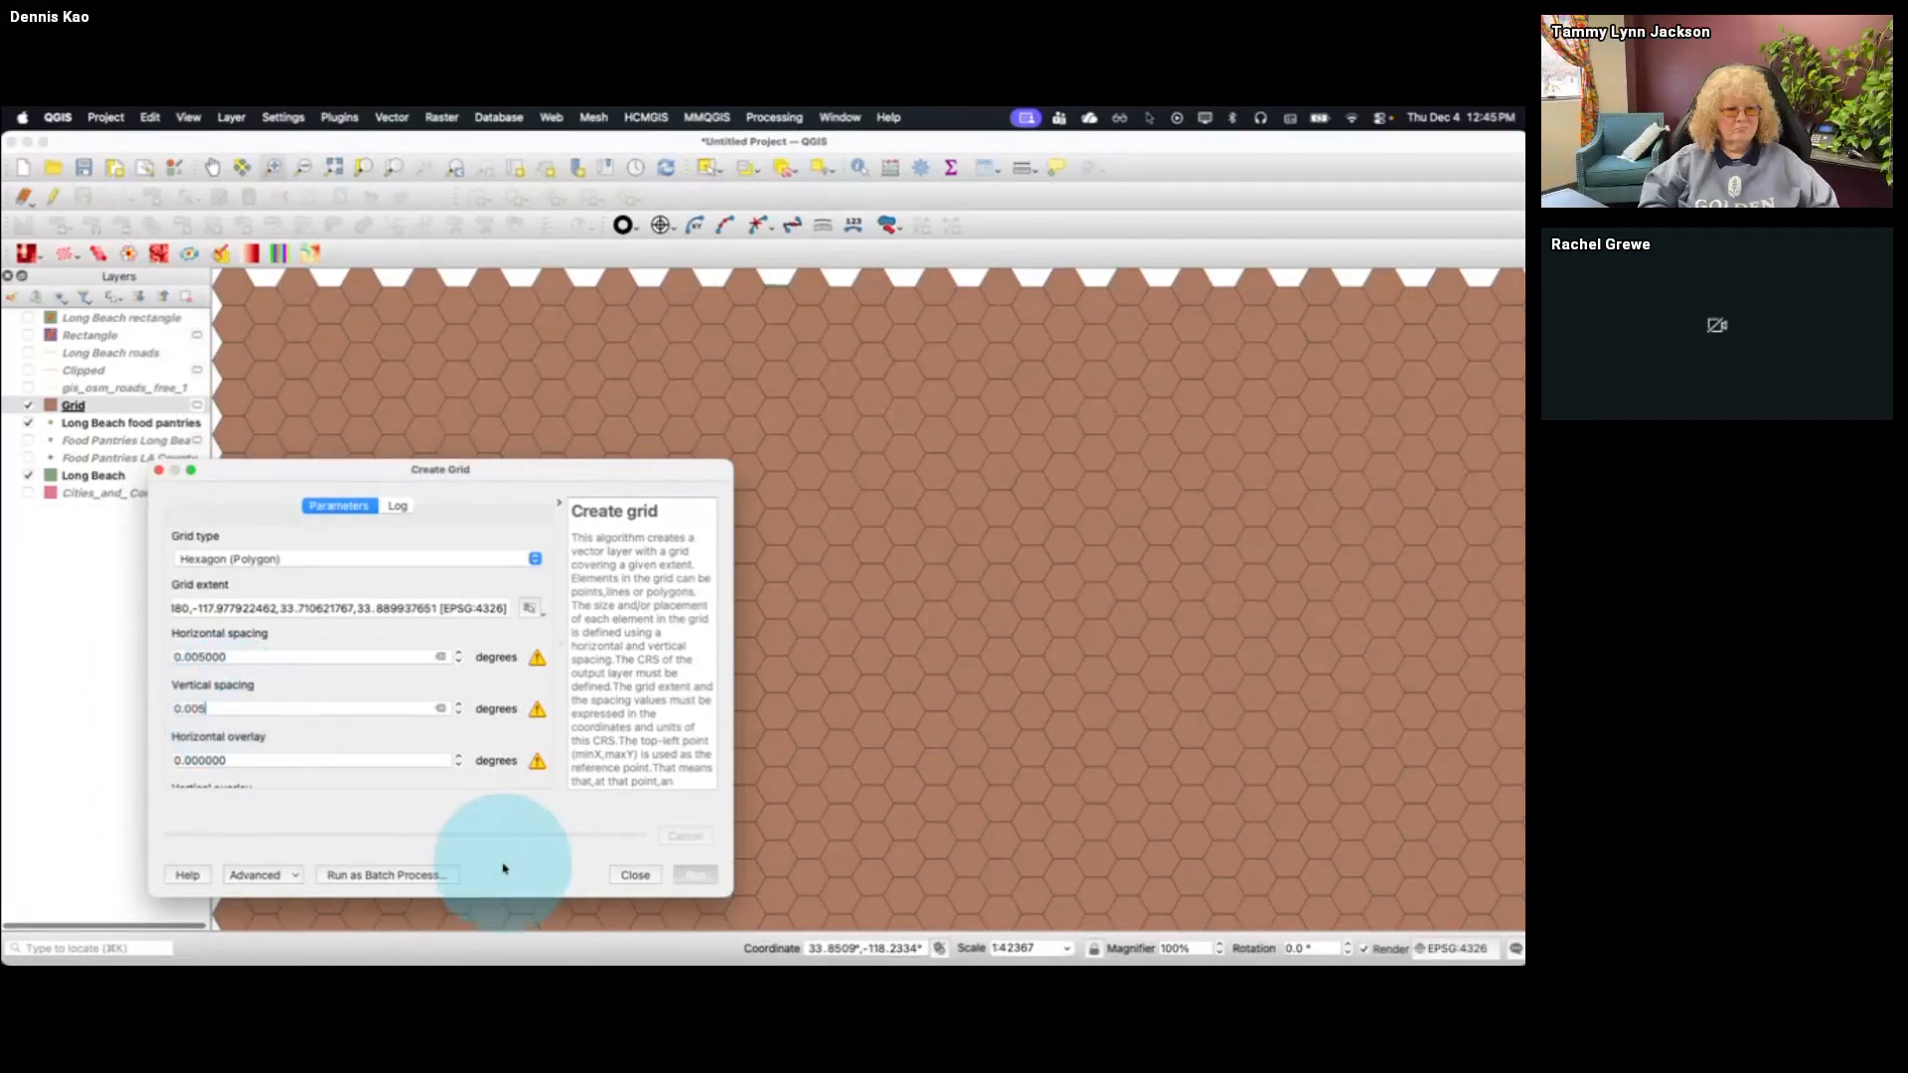
left_click(694, 875)
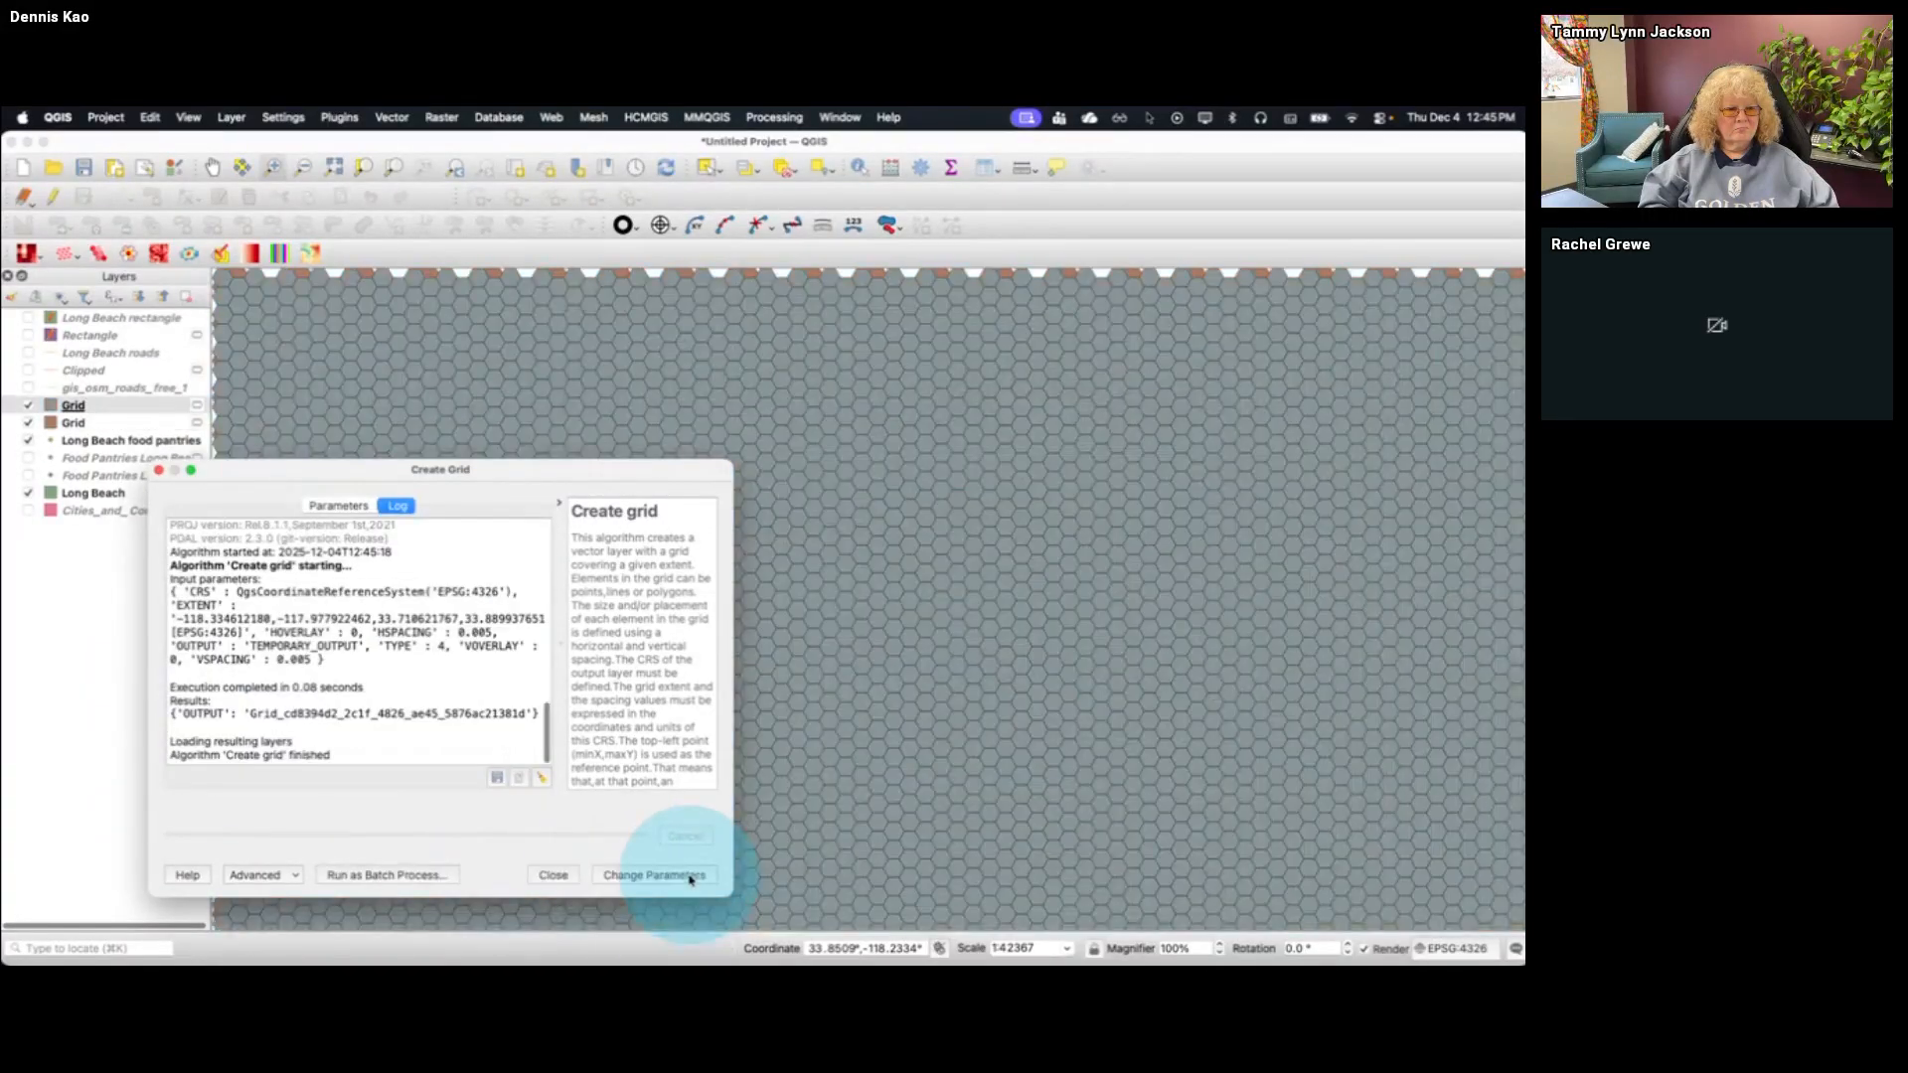
left_click(554, 874)
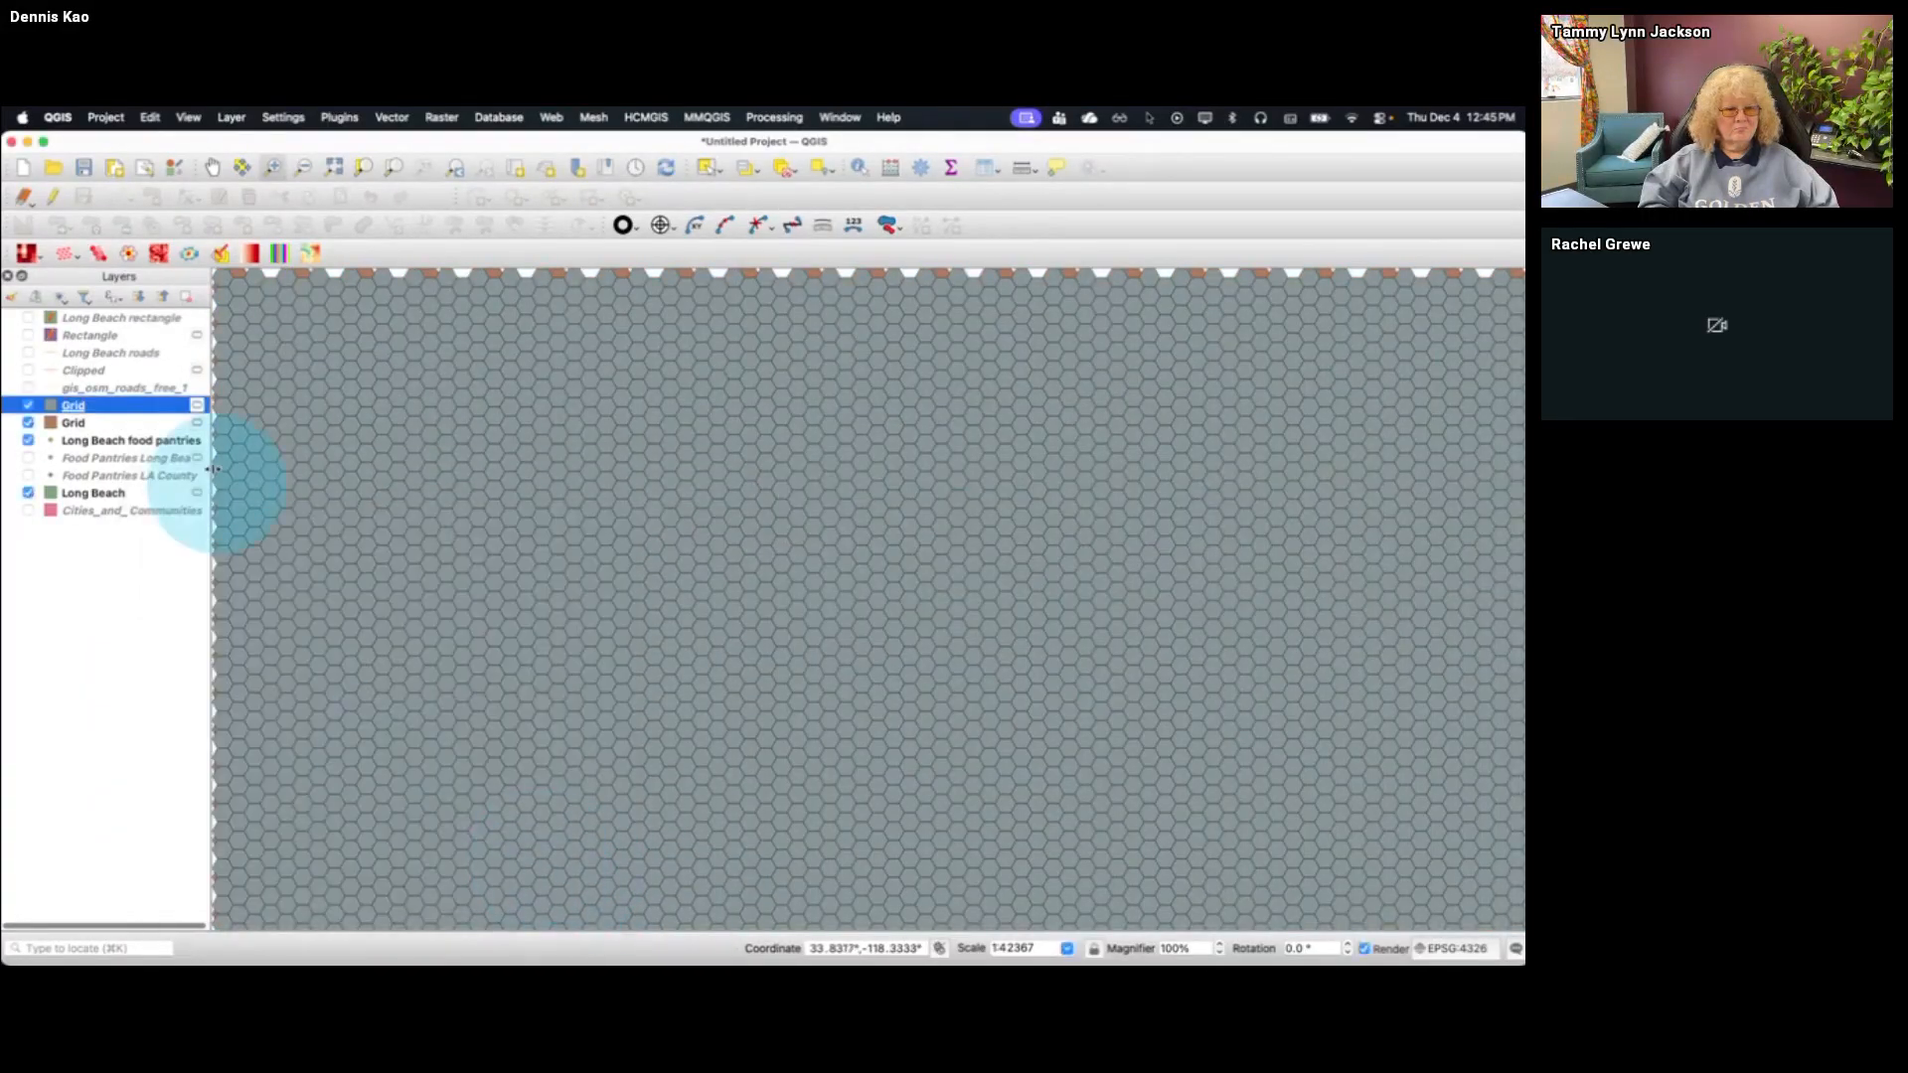
left_click(29, 422)
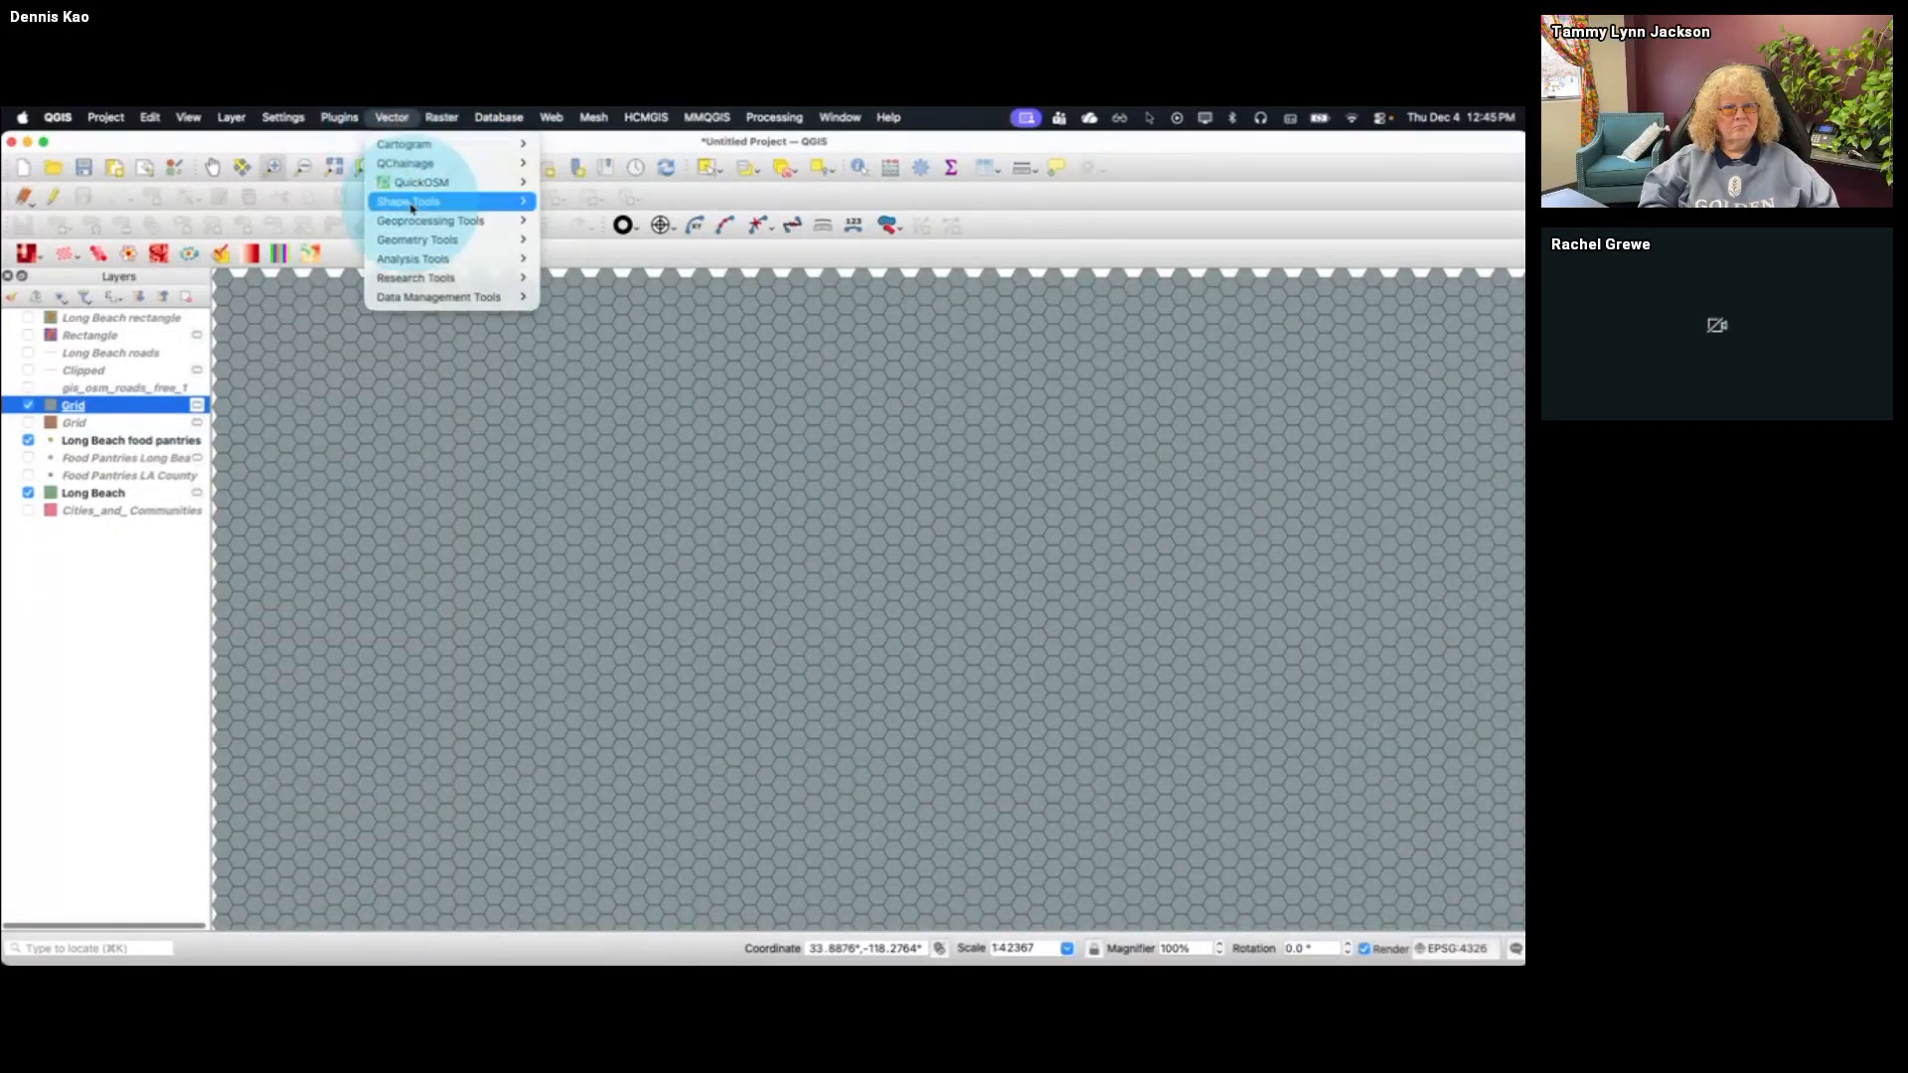
Use Select by Location to select the finer Grid layer's hexagons that intersect the Long Beach layer
mouse_move(417, 278)
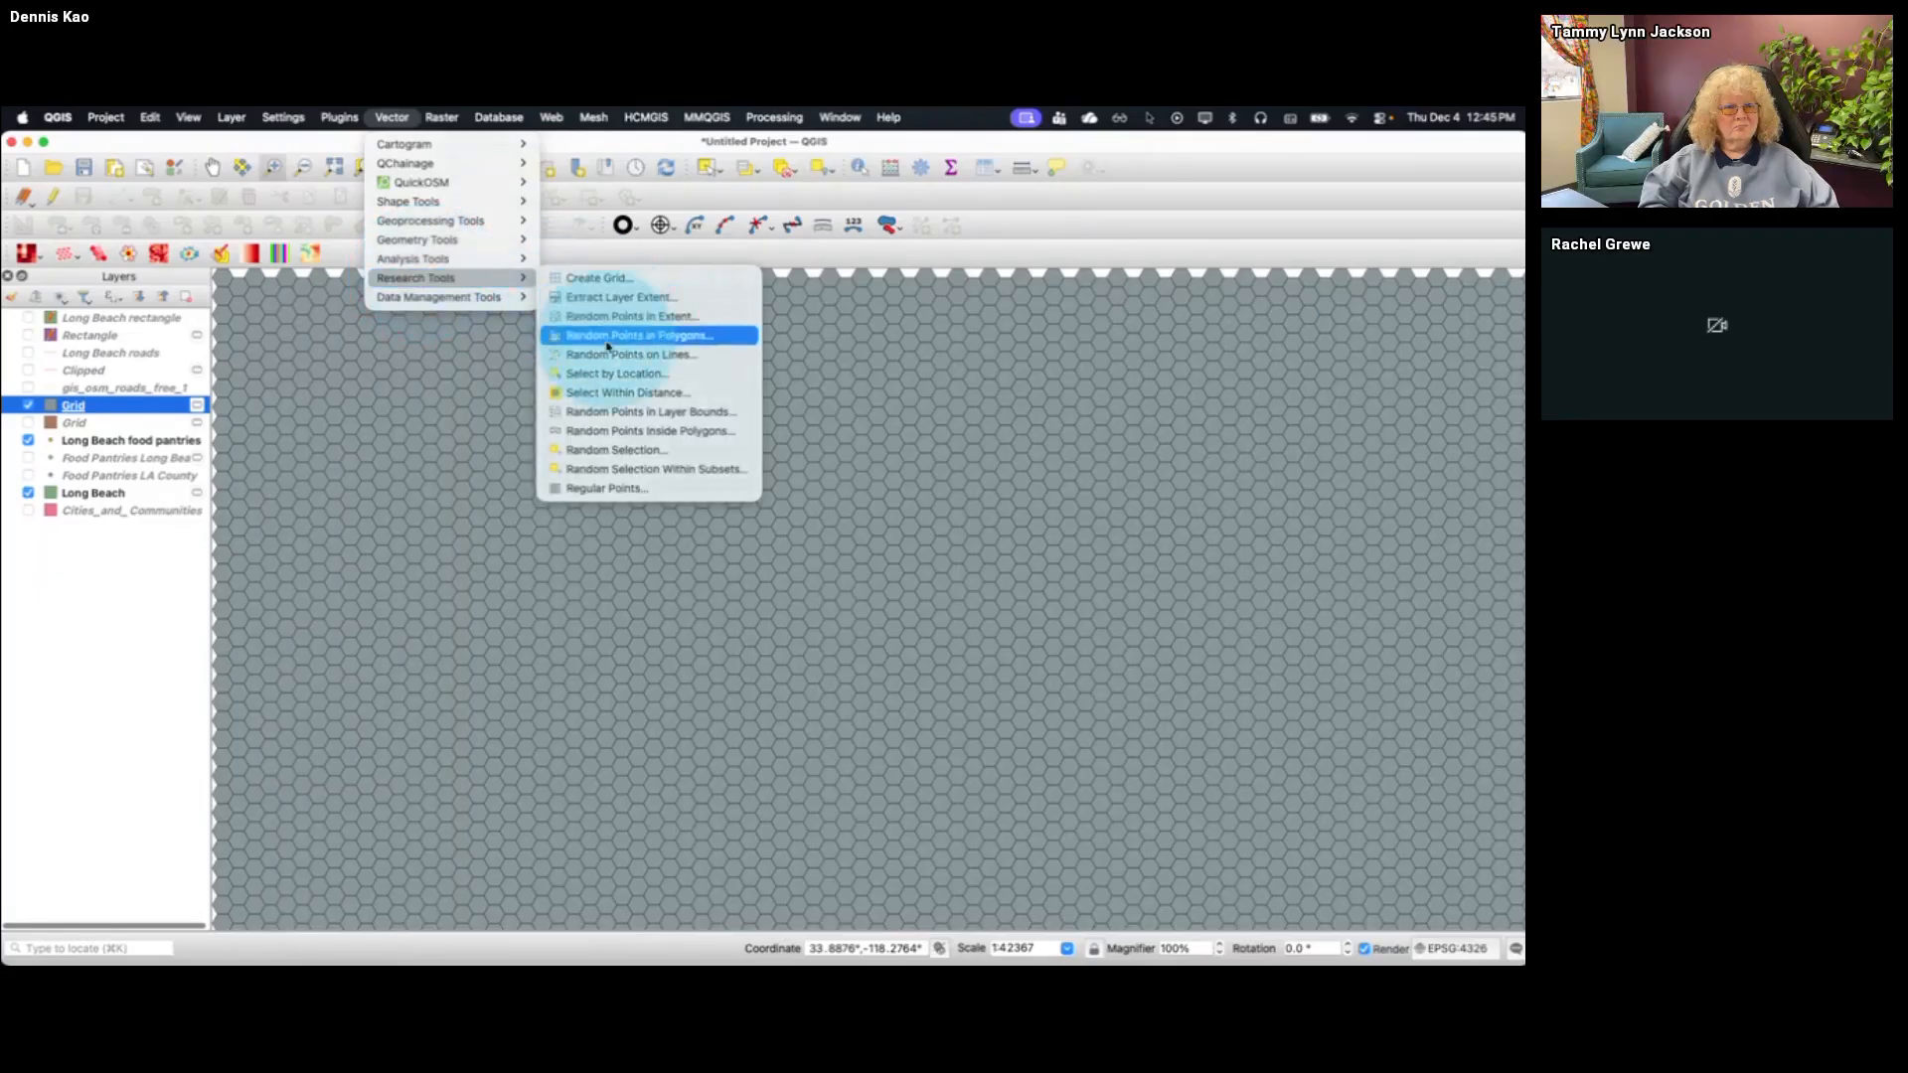
left_click(610, 374)
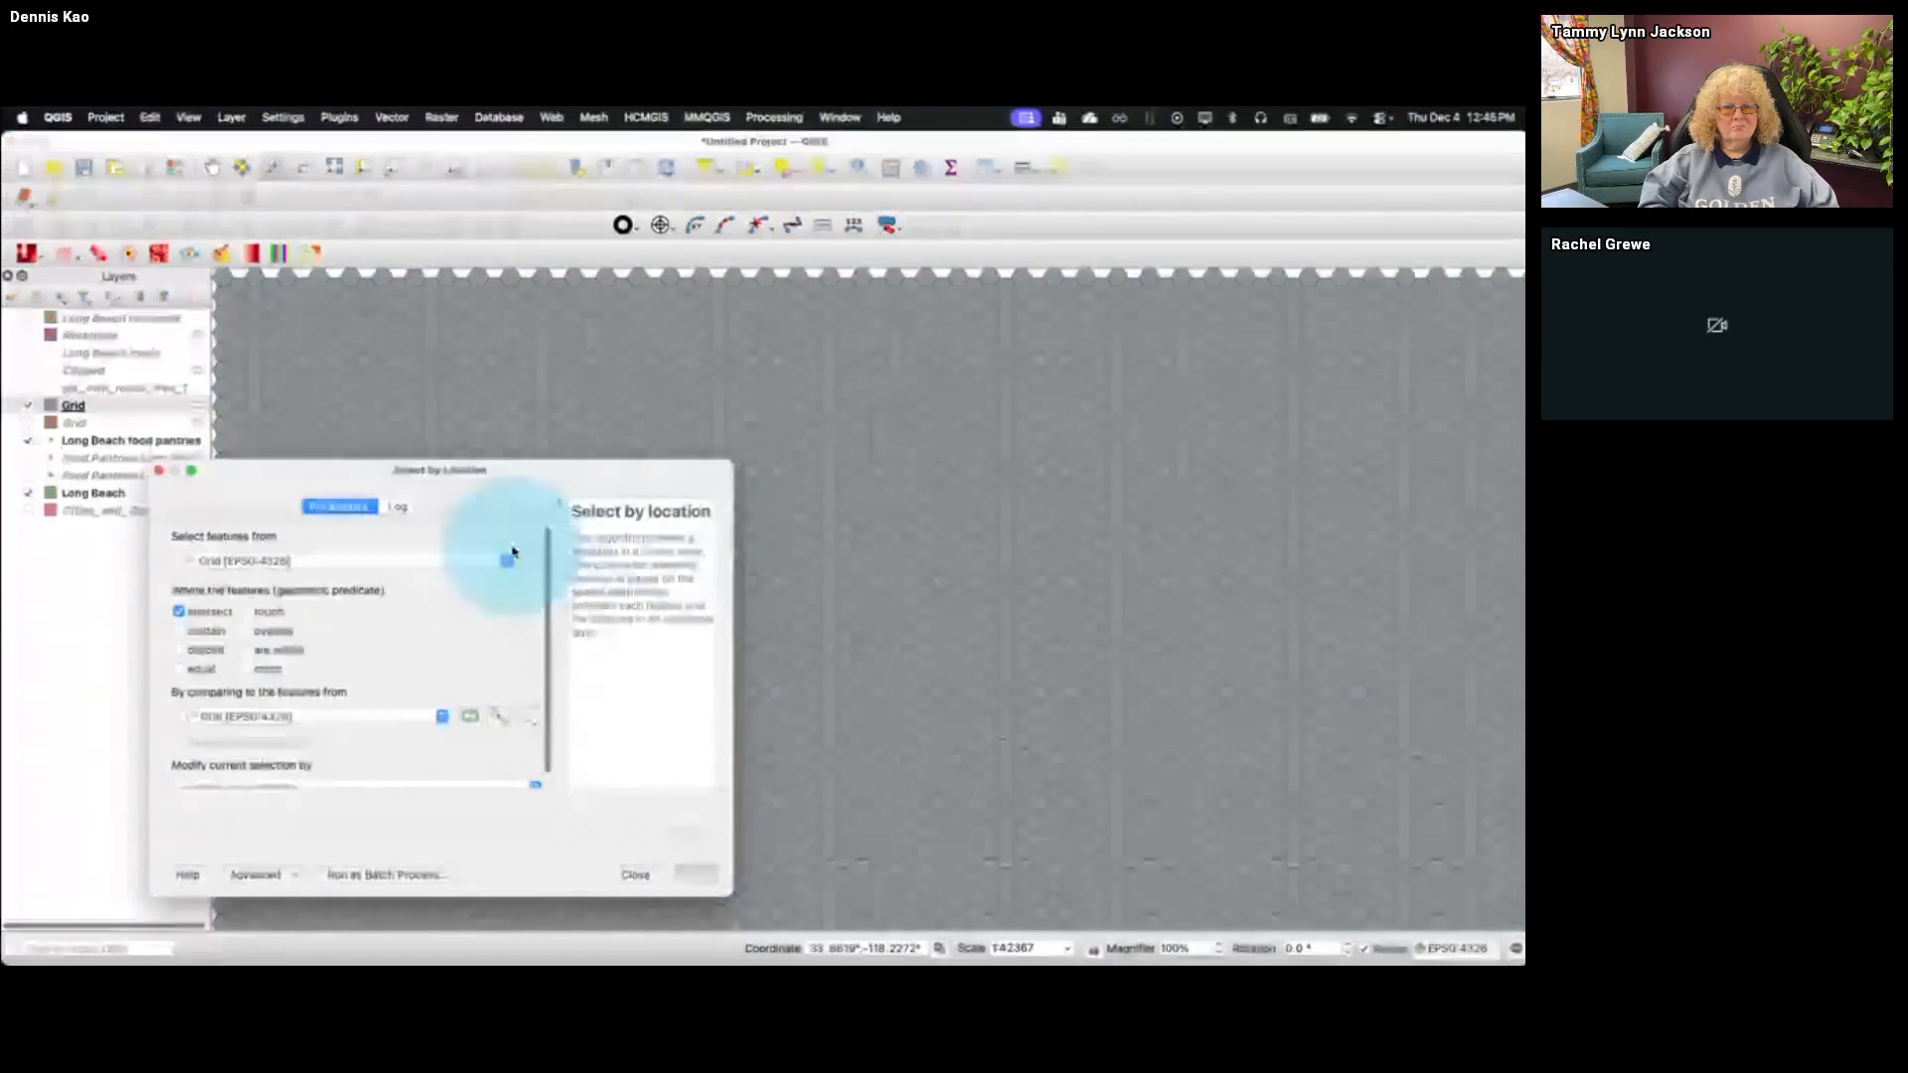
left_click_drag(442, 485, 468, 439)
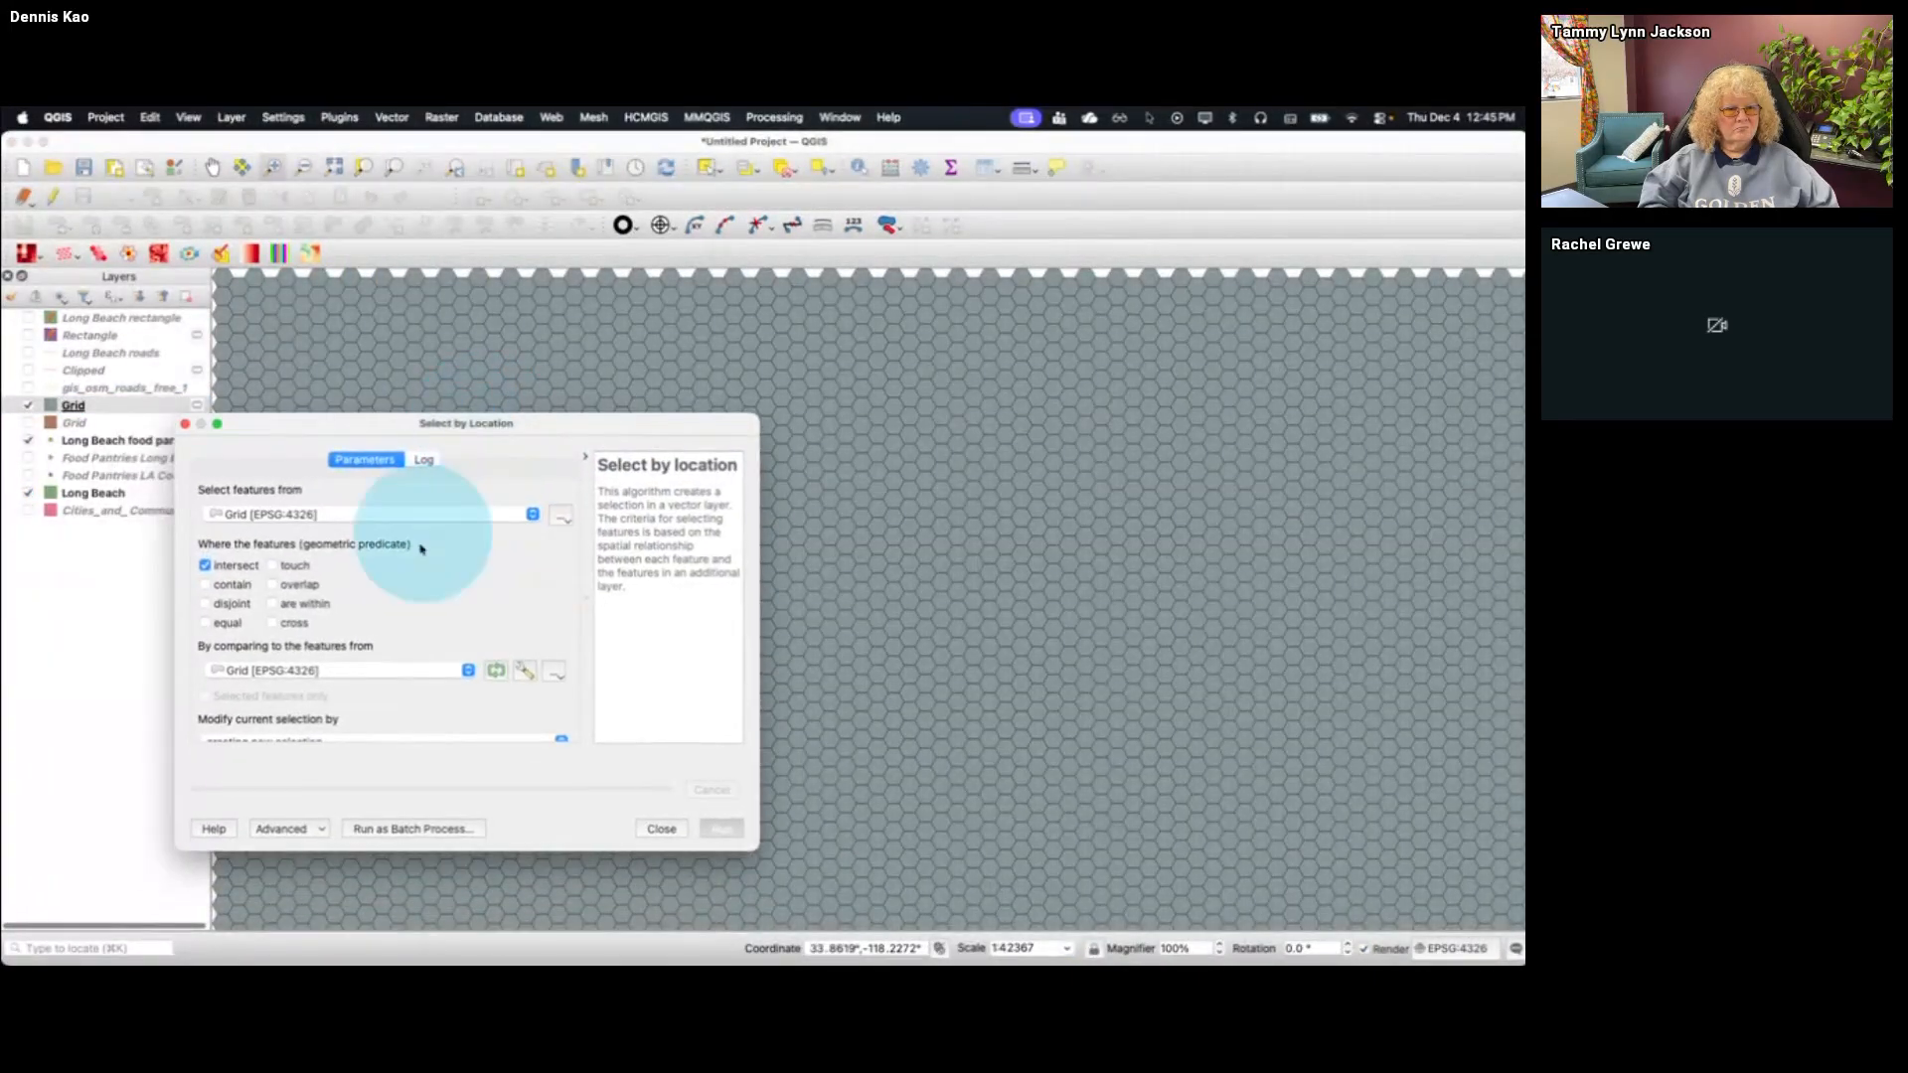
left_click(395, 674)
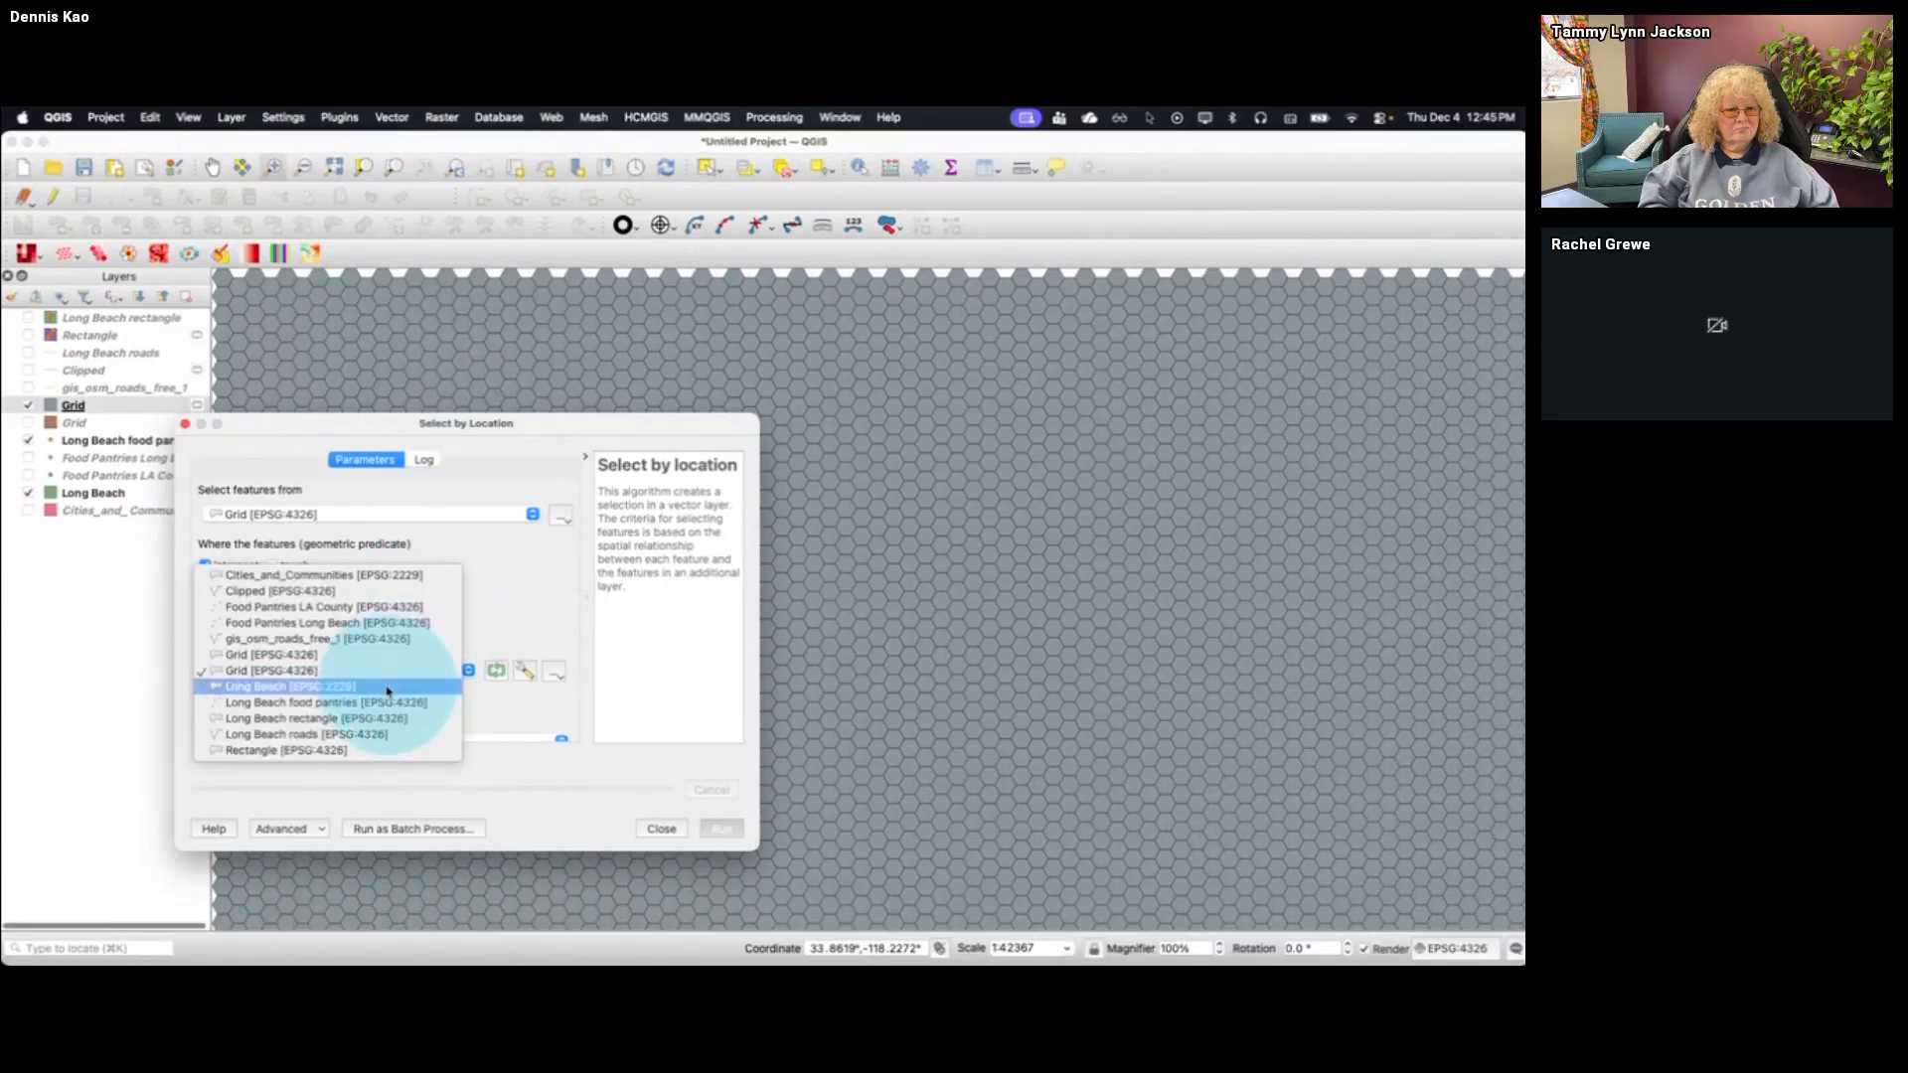
left_click(383, 687)
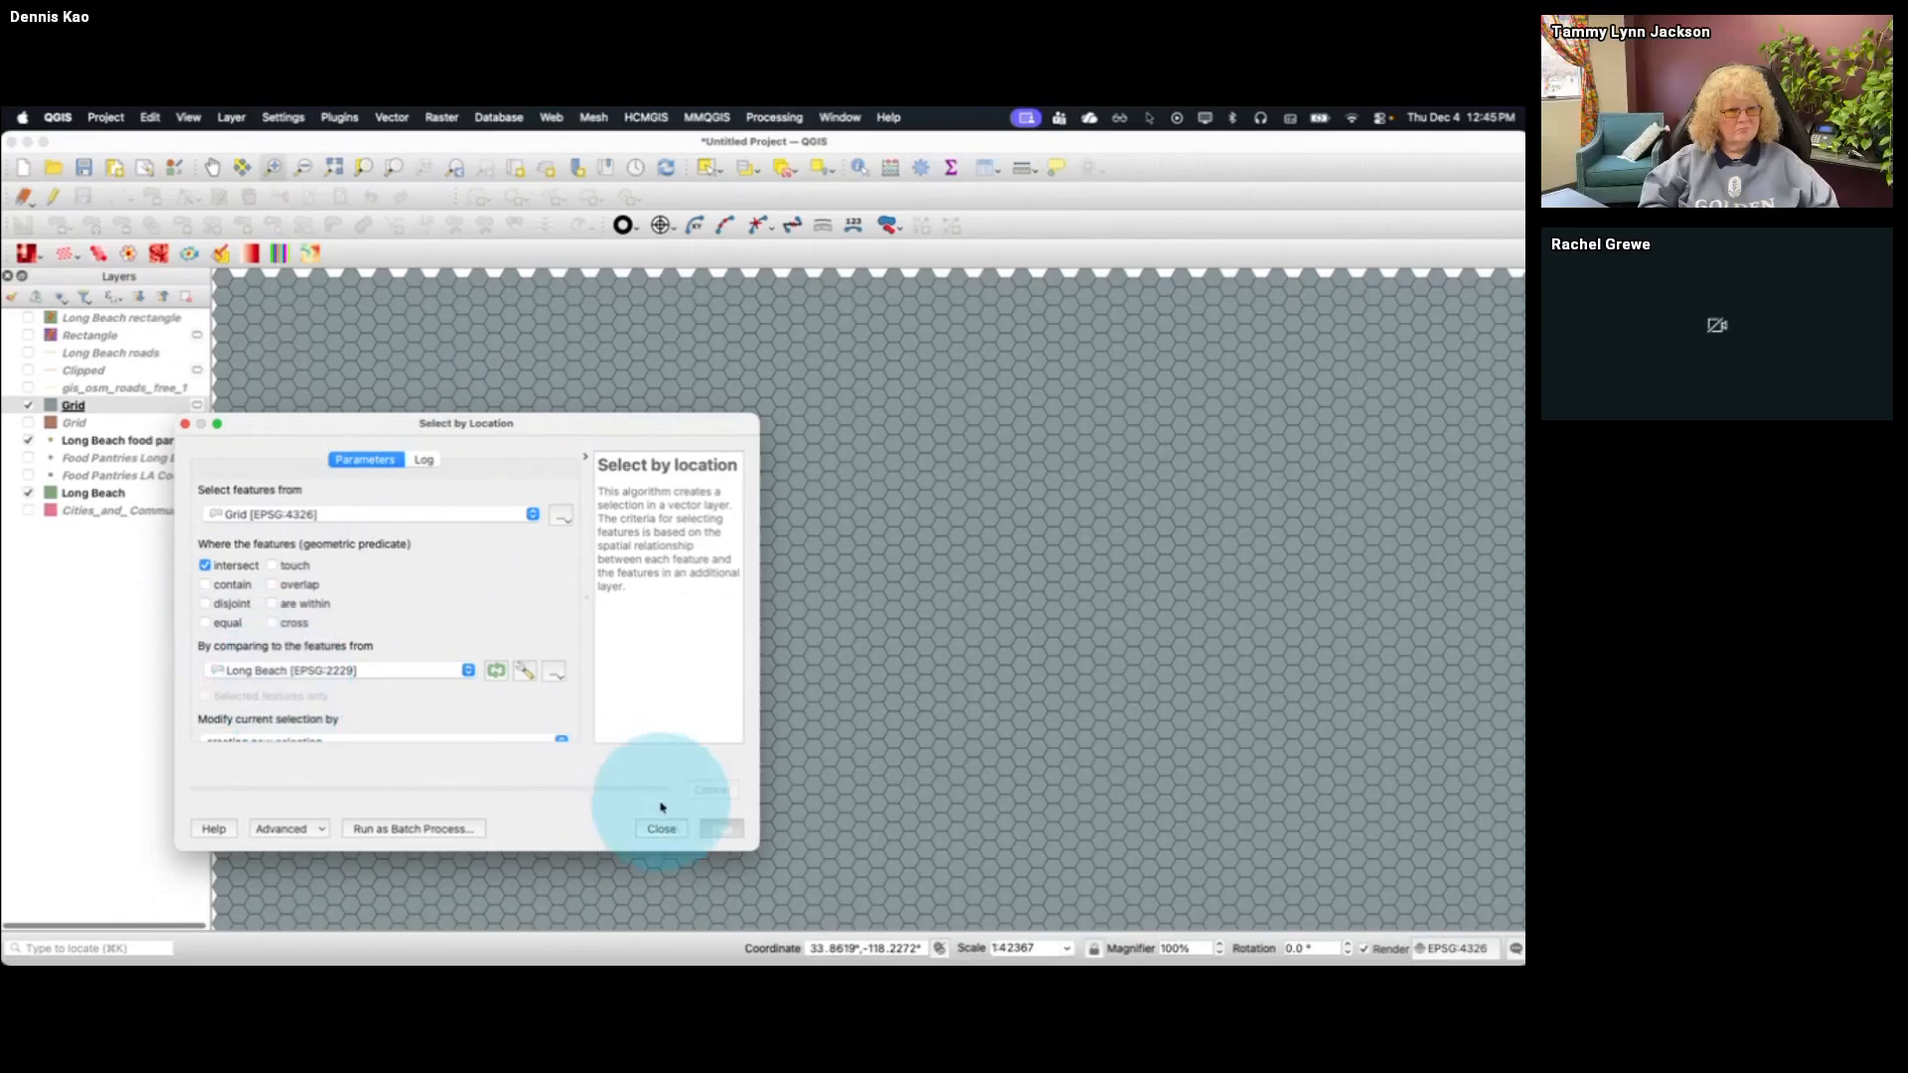
left_click(720, 829)
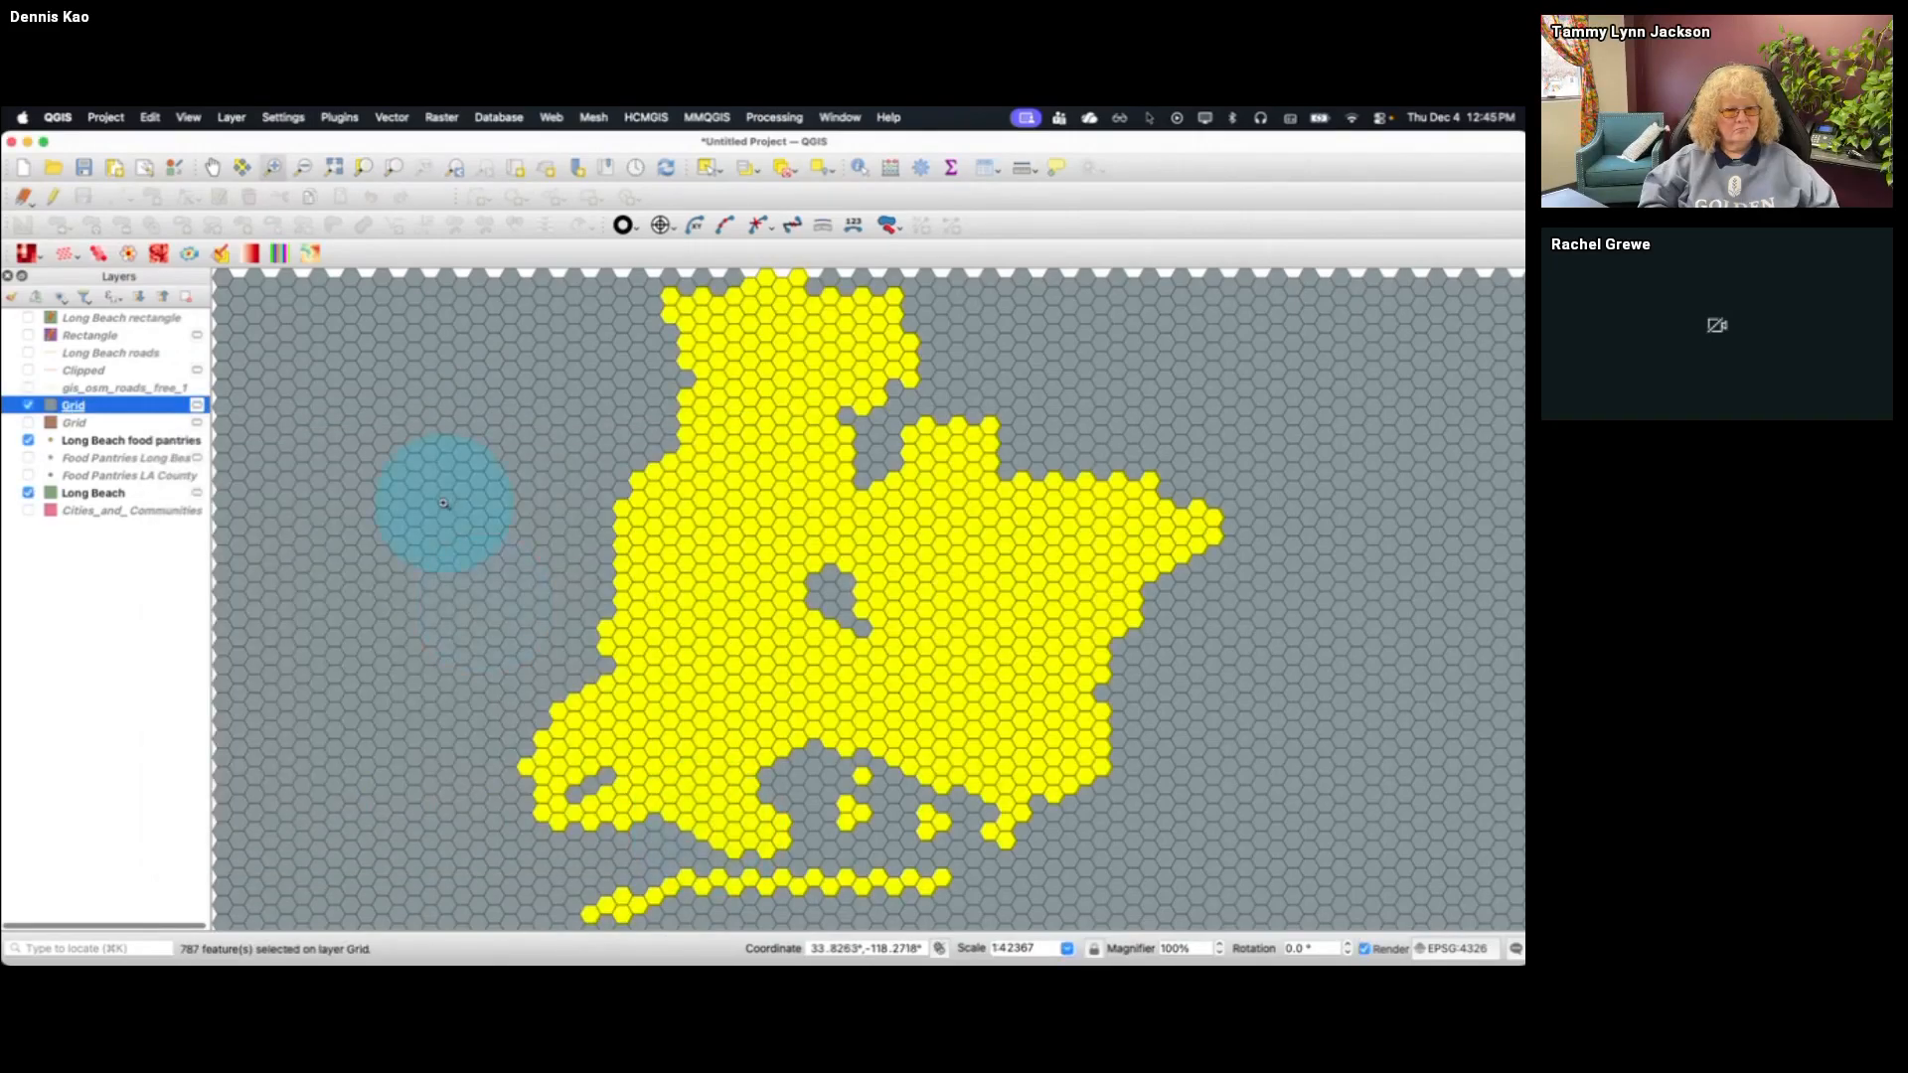
Copy the selected hexagons into a new temporary scratch layer named Hexagon grid long beach, and hide the full Grid layer
left_click(150, 118)
left_click(171, 210)
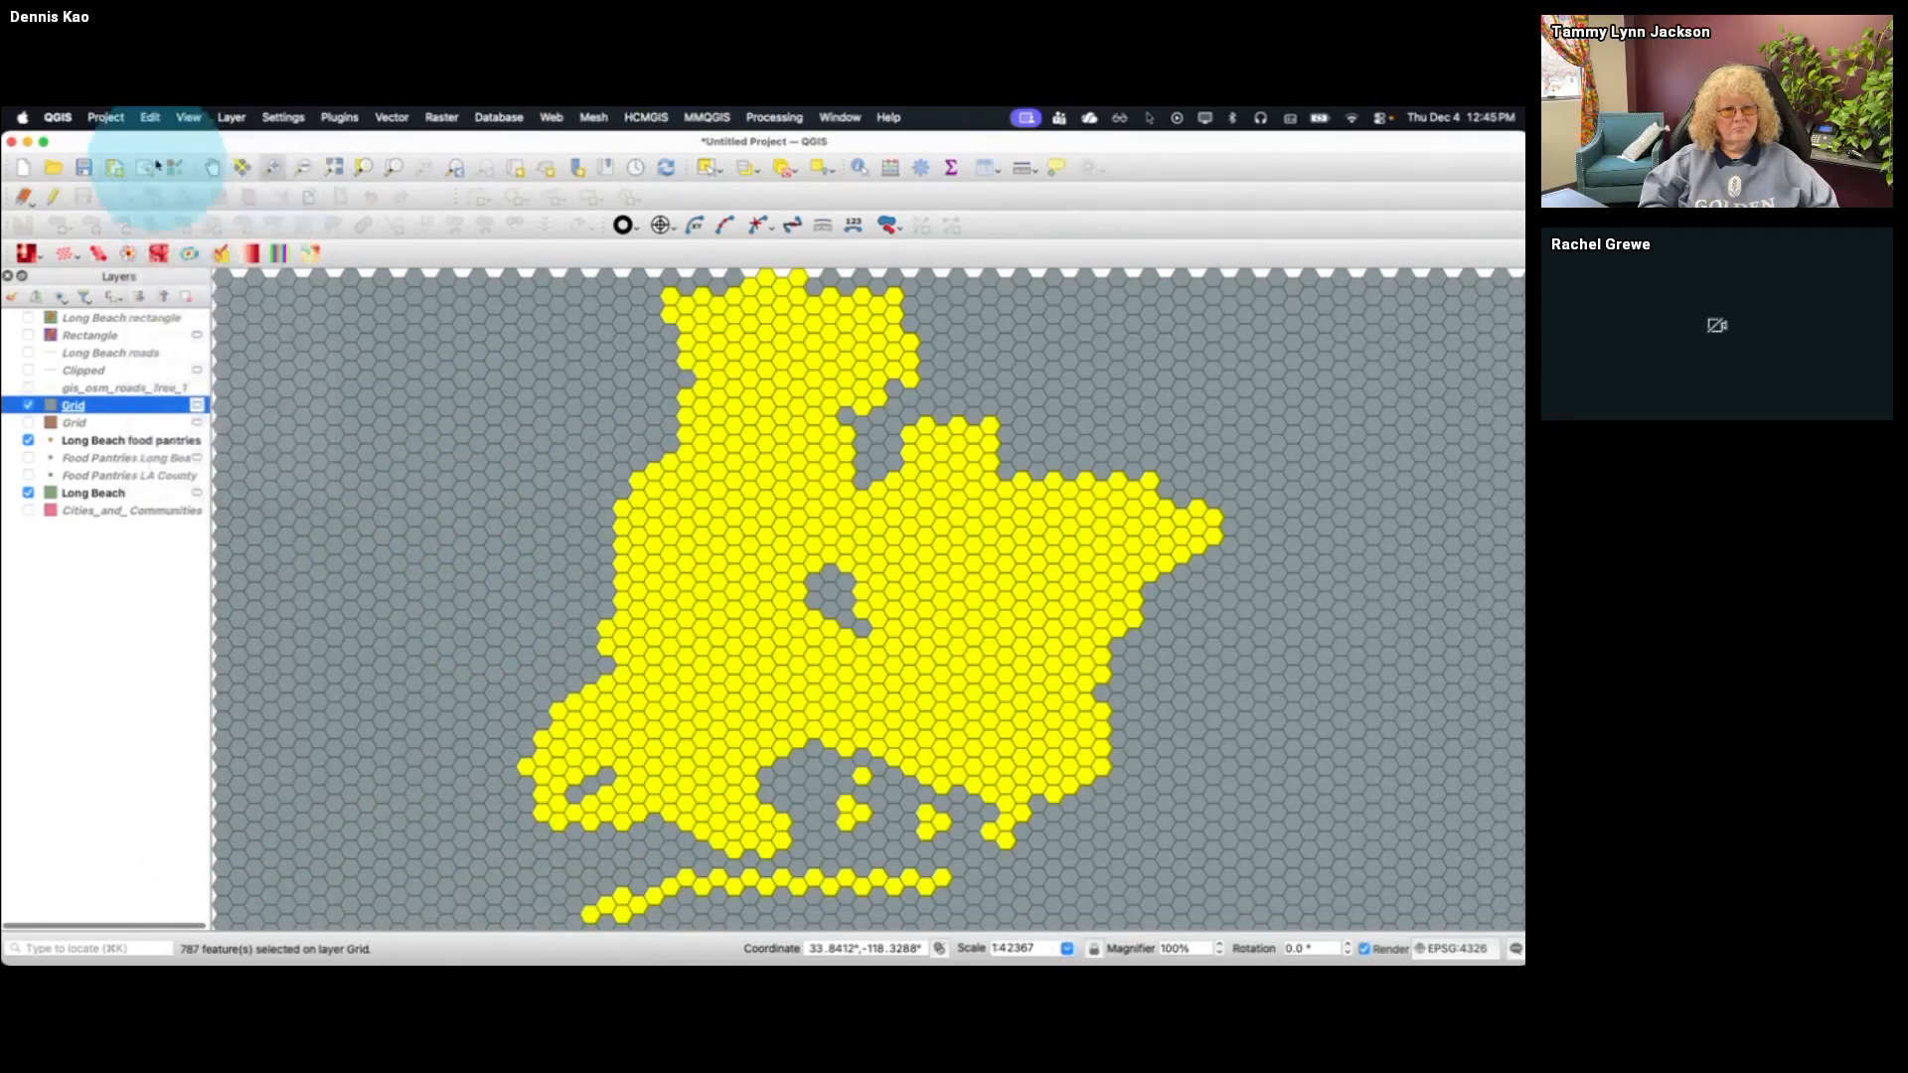
left_click(150, 117)
mouse_move(199, 248)
left_click(403, 267)
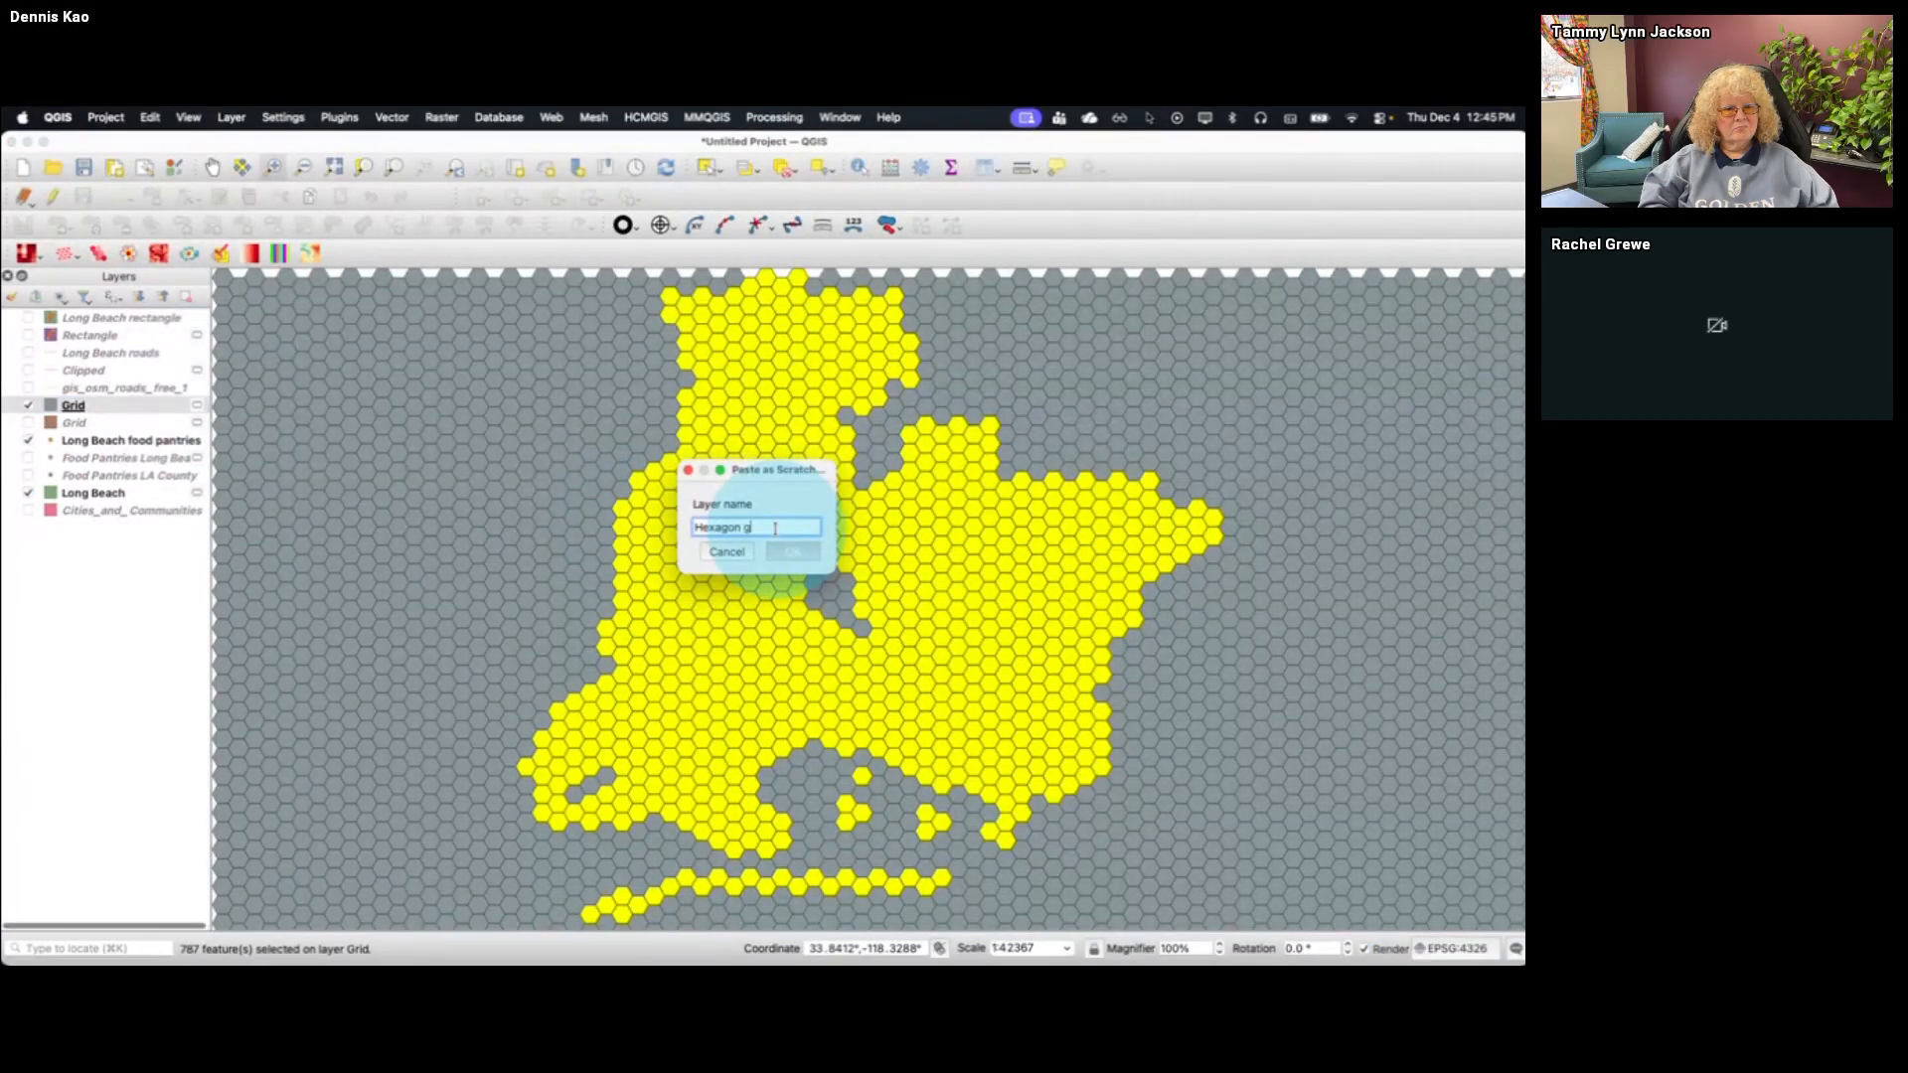
type("Hexagon grid long beach")
key("Return")
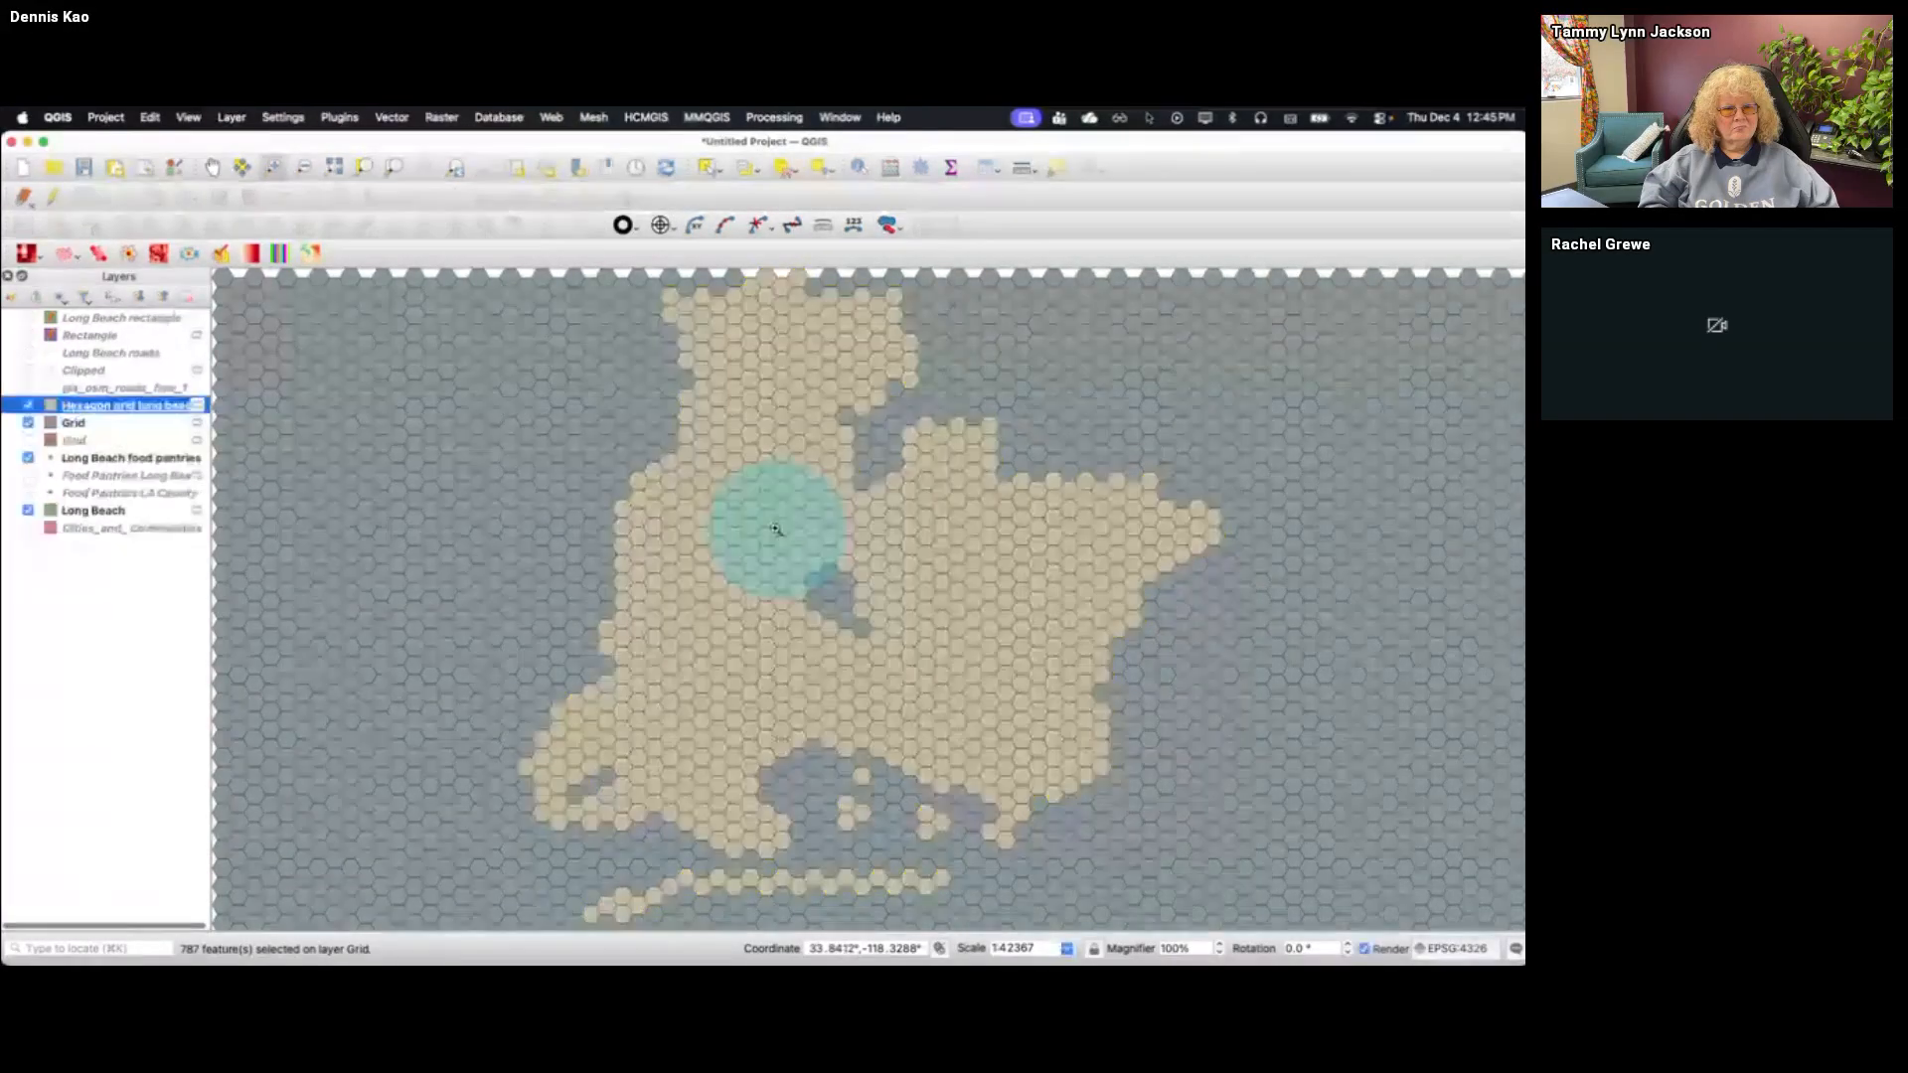
left_click(28, 422)
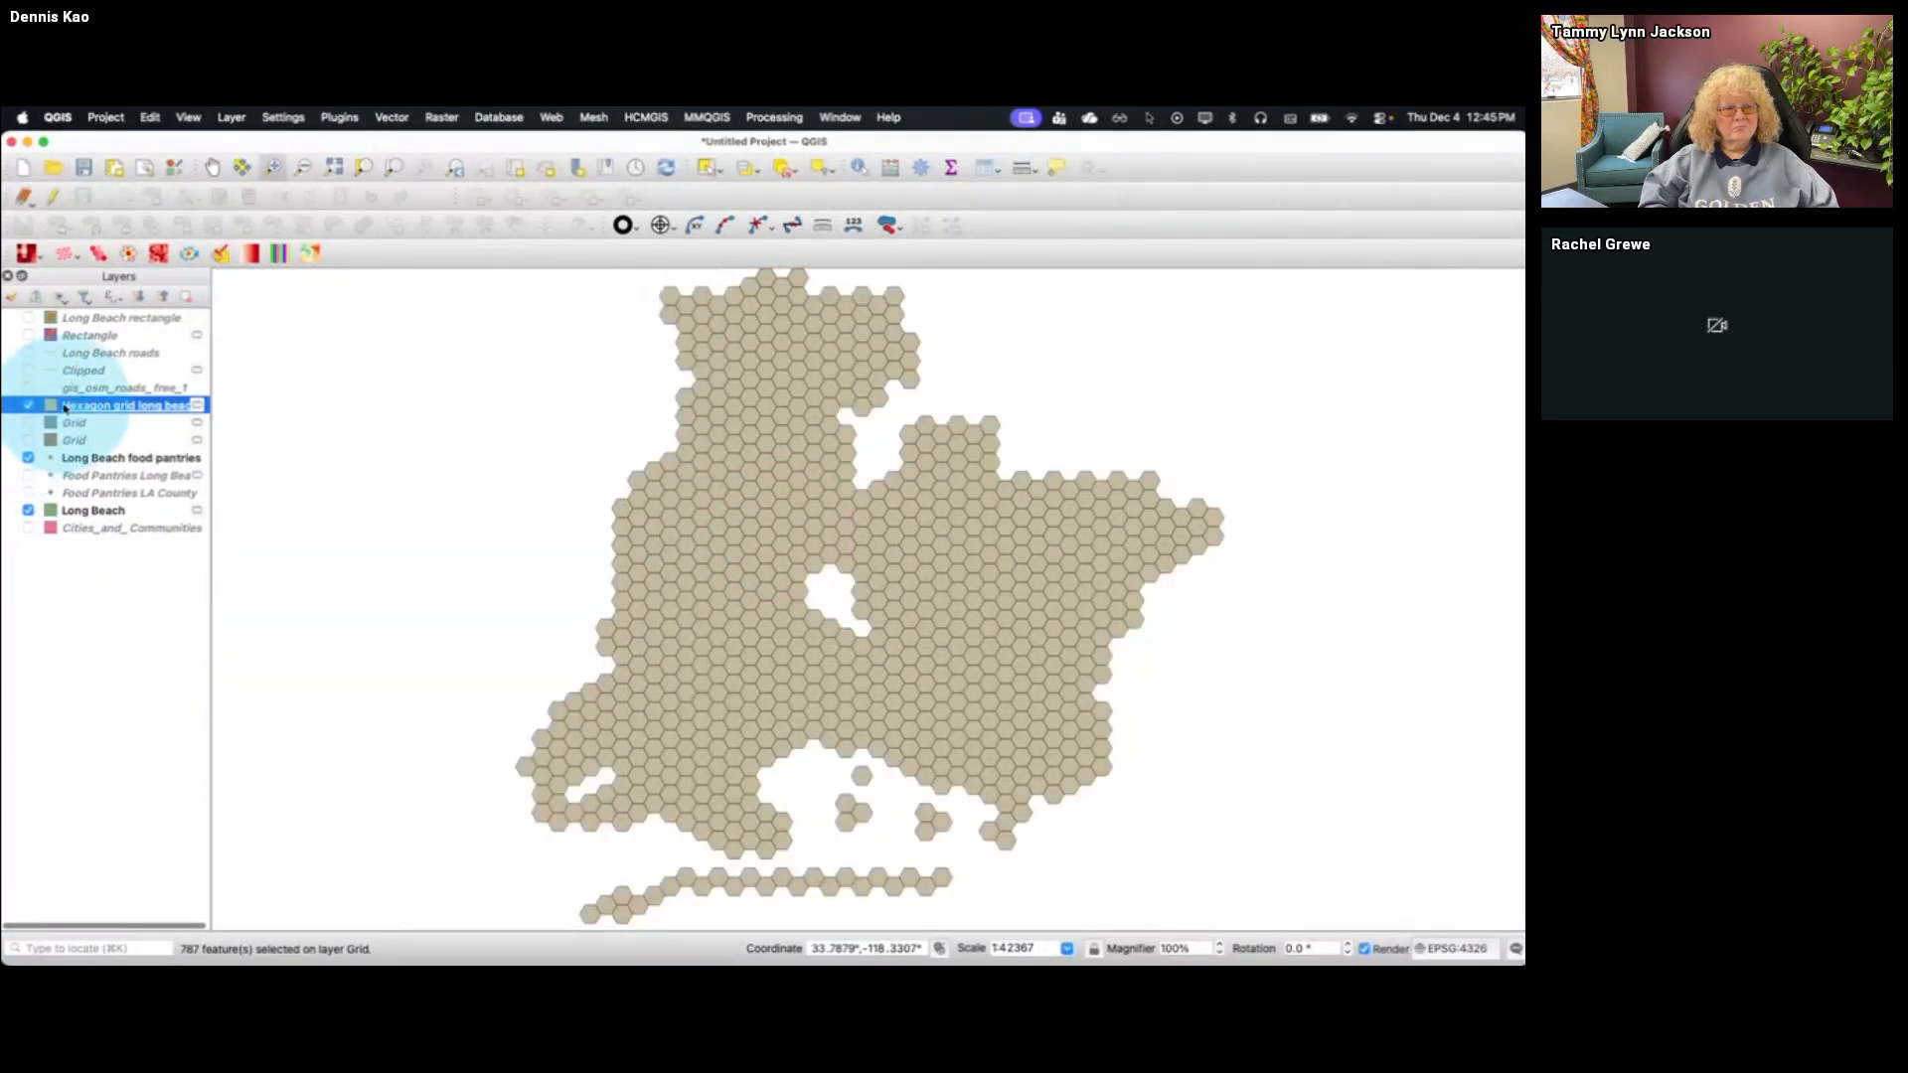
Set the Hexagon grid long beach layer's simple fill style to No Brush
double_click(66, 408)
left_click(1049, 351)
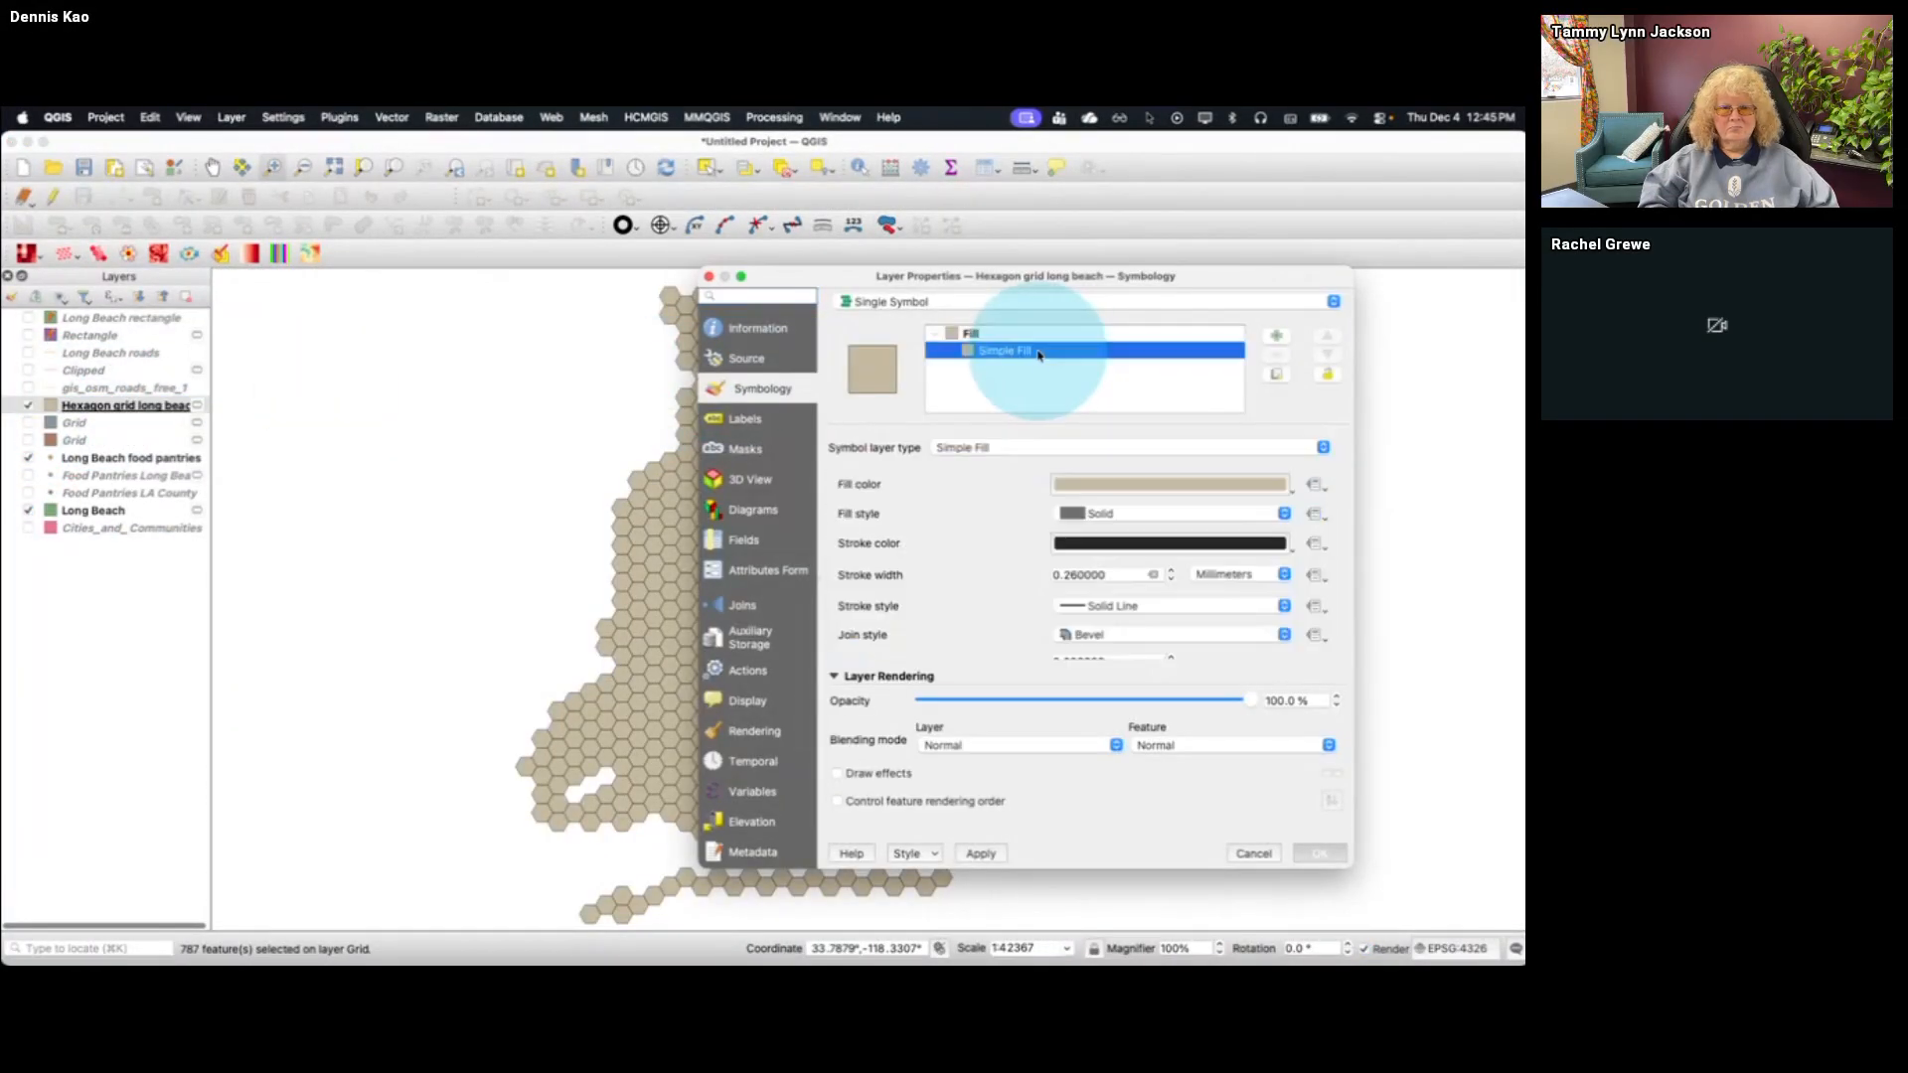
left_click(1123, 514)
left_click(1118, 503)
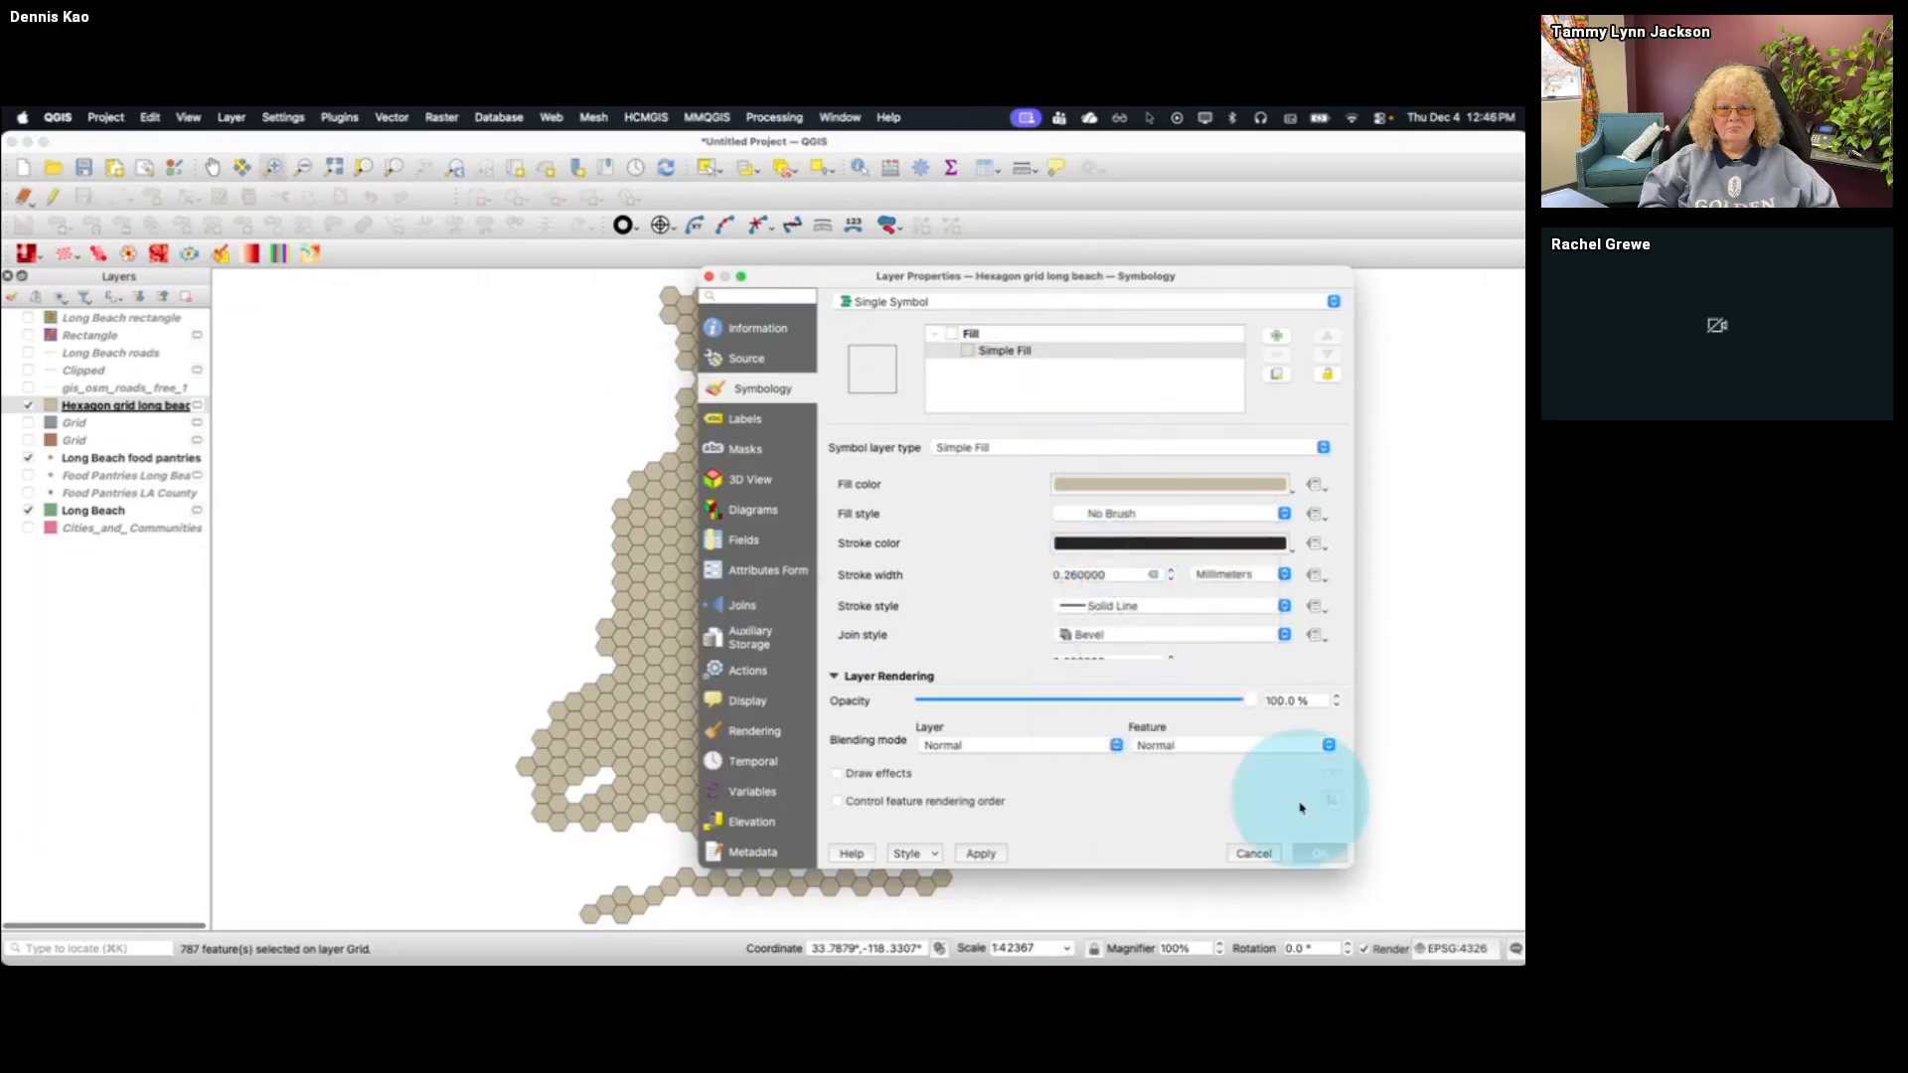
left_click(1322, 854)
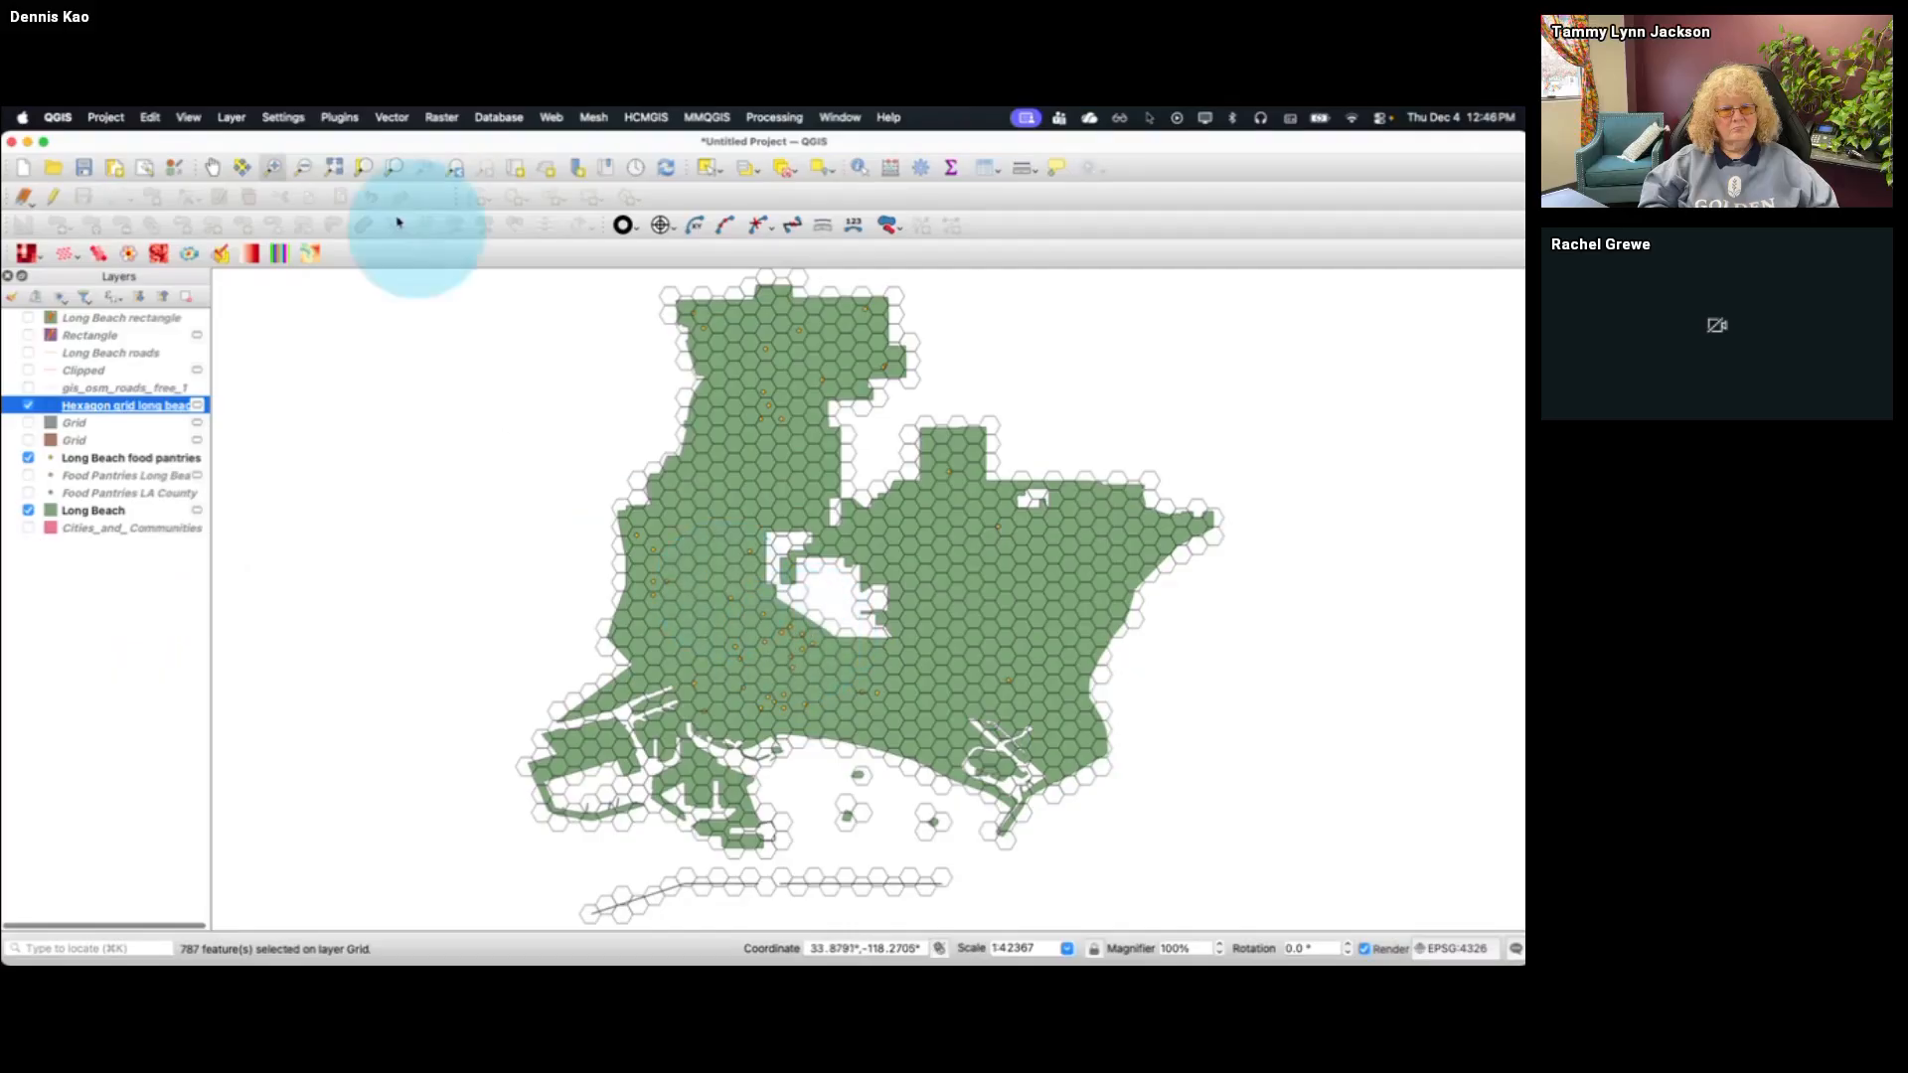
Examine how the food pantries fall within the hexagons in southern Long Beach, with the Long Beach layer temporarily hidden
left_click_drag(707, 572, 897, 766)
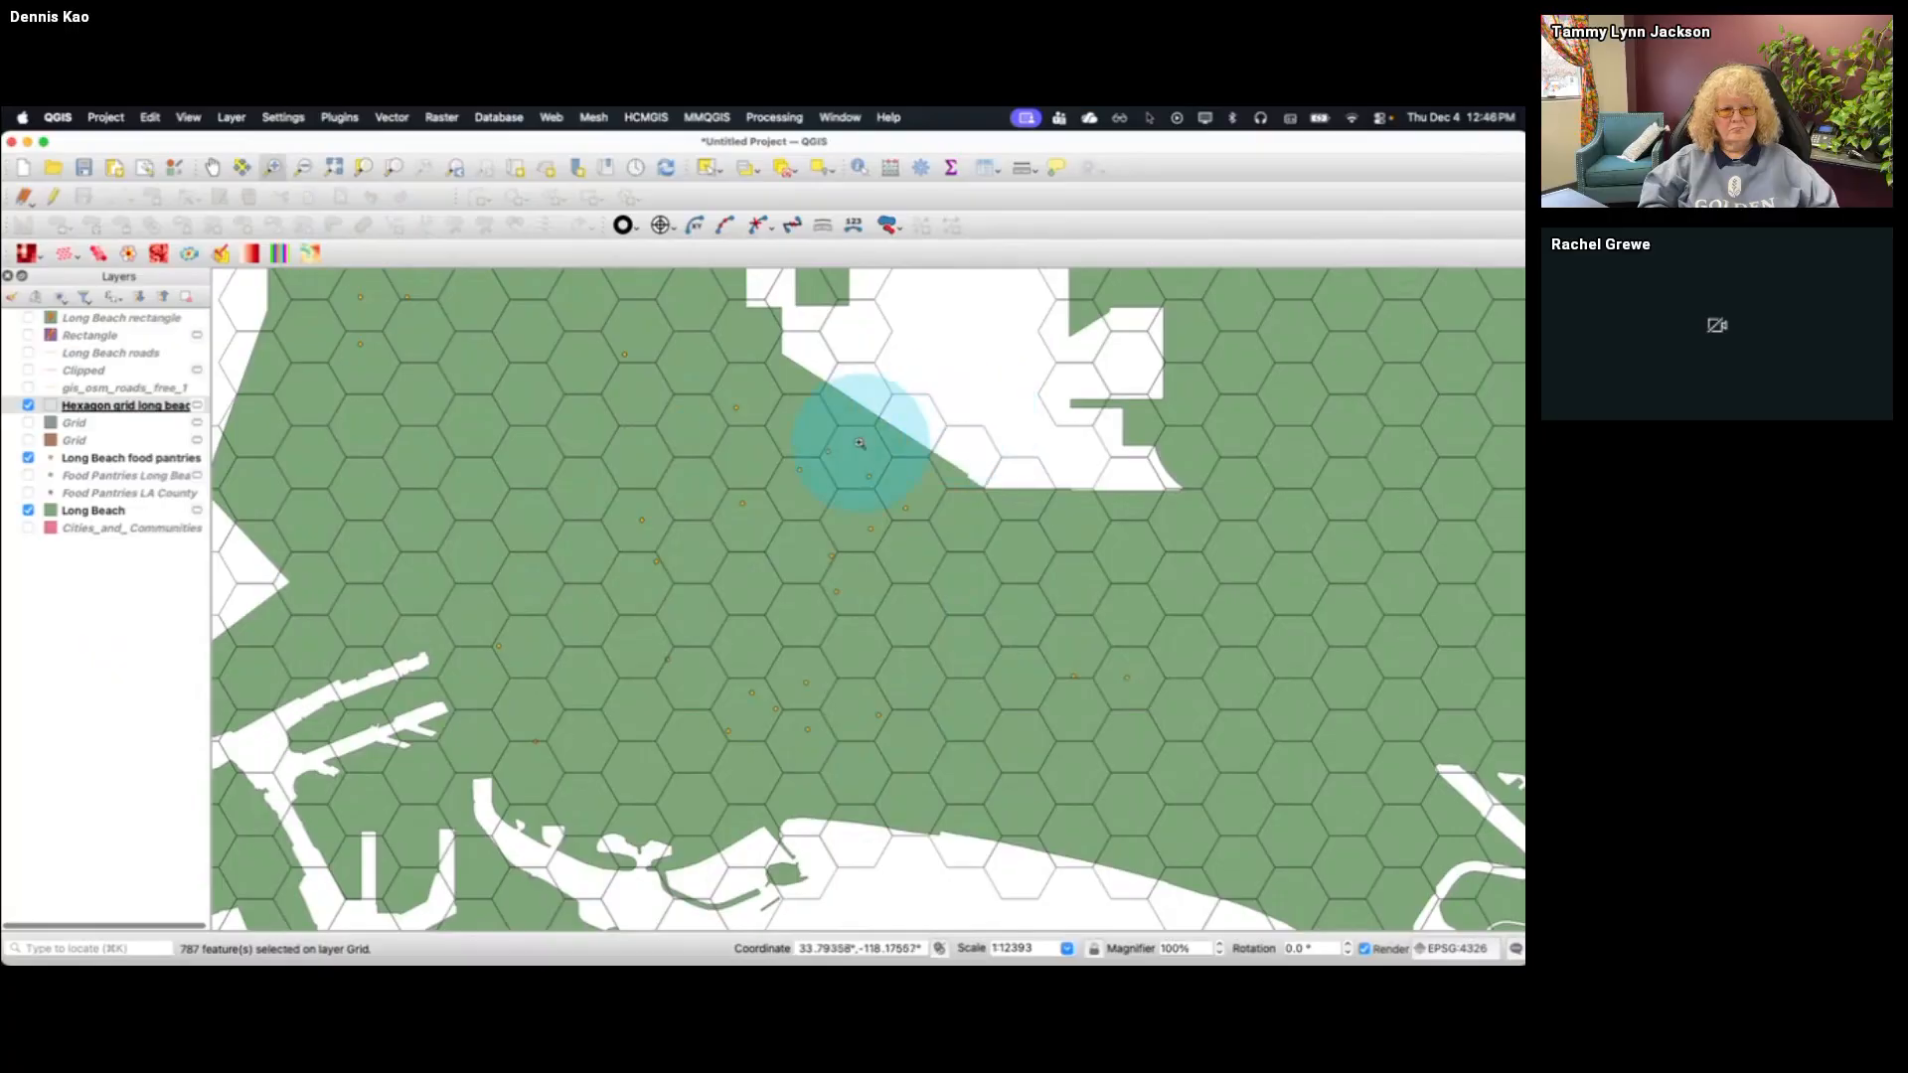
left_click(28, 509)
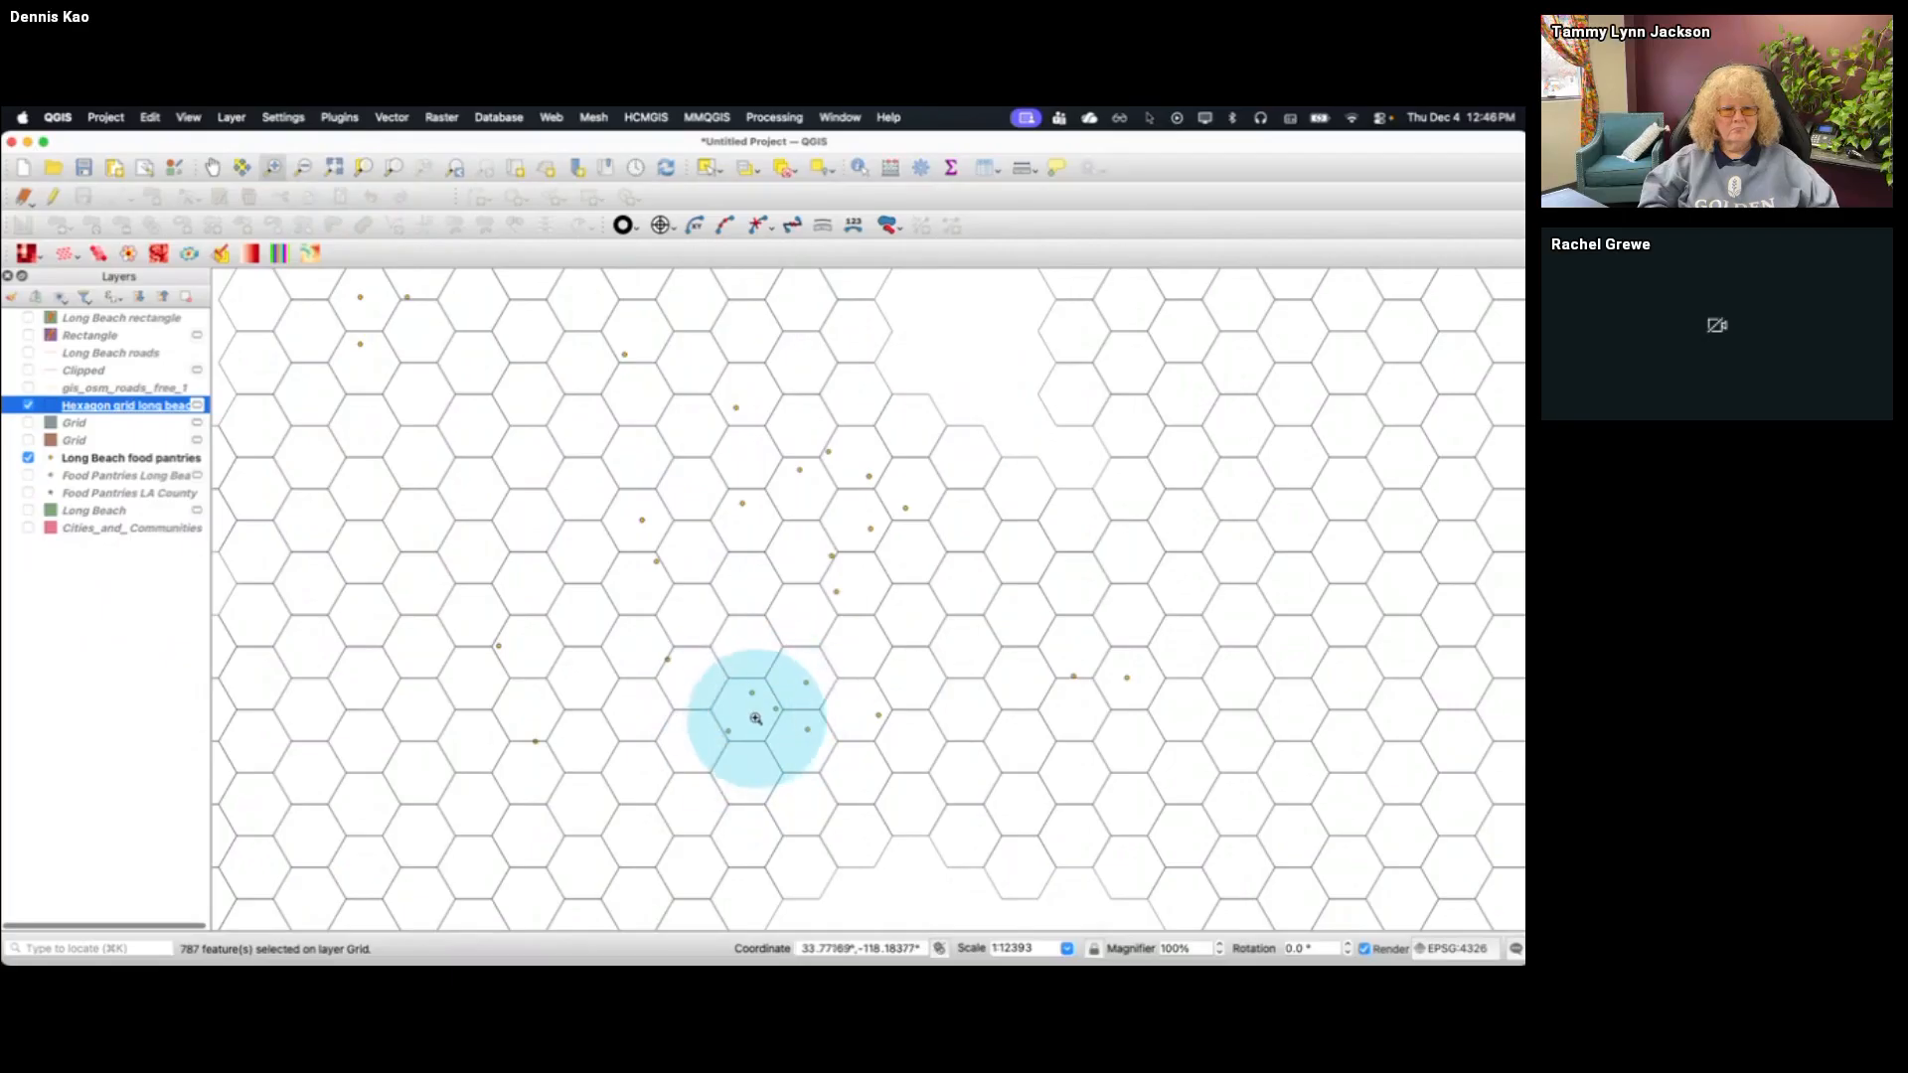
left_click(28, 527)
left_click(28, 510)
left_click(28, 528)
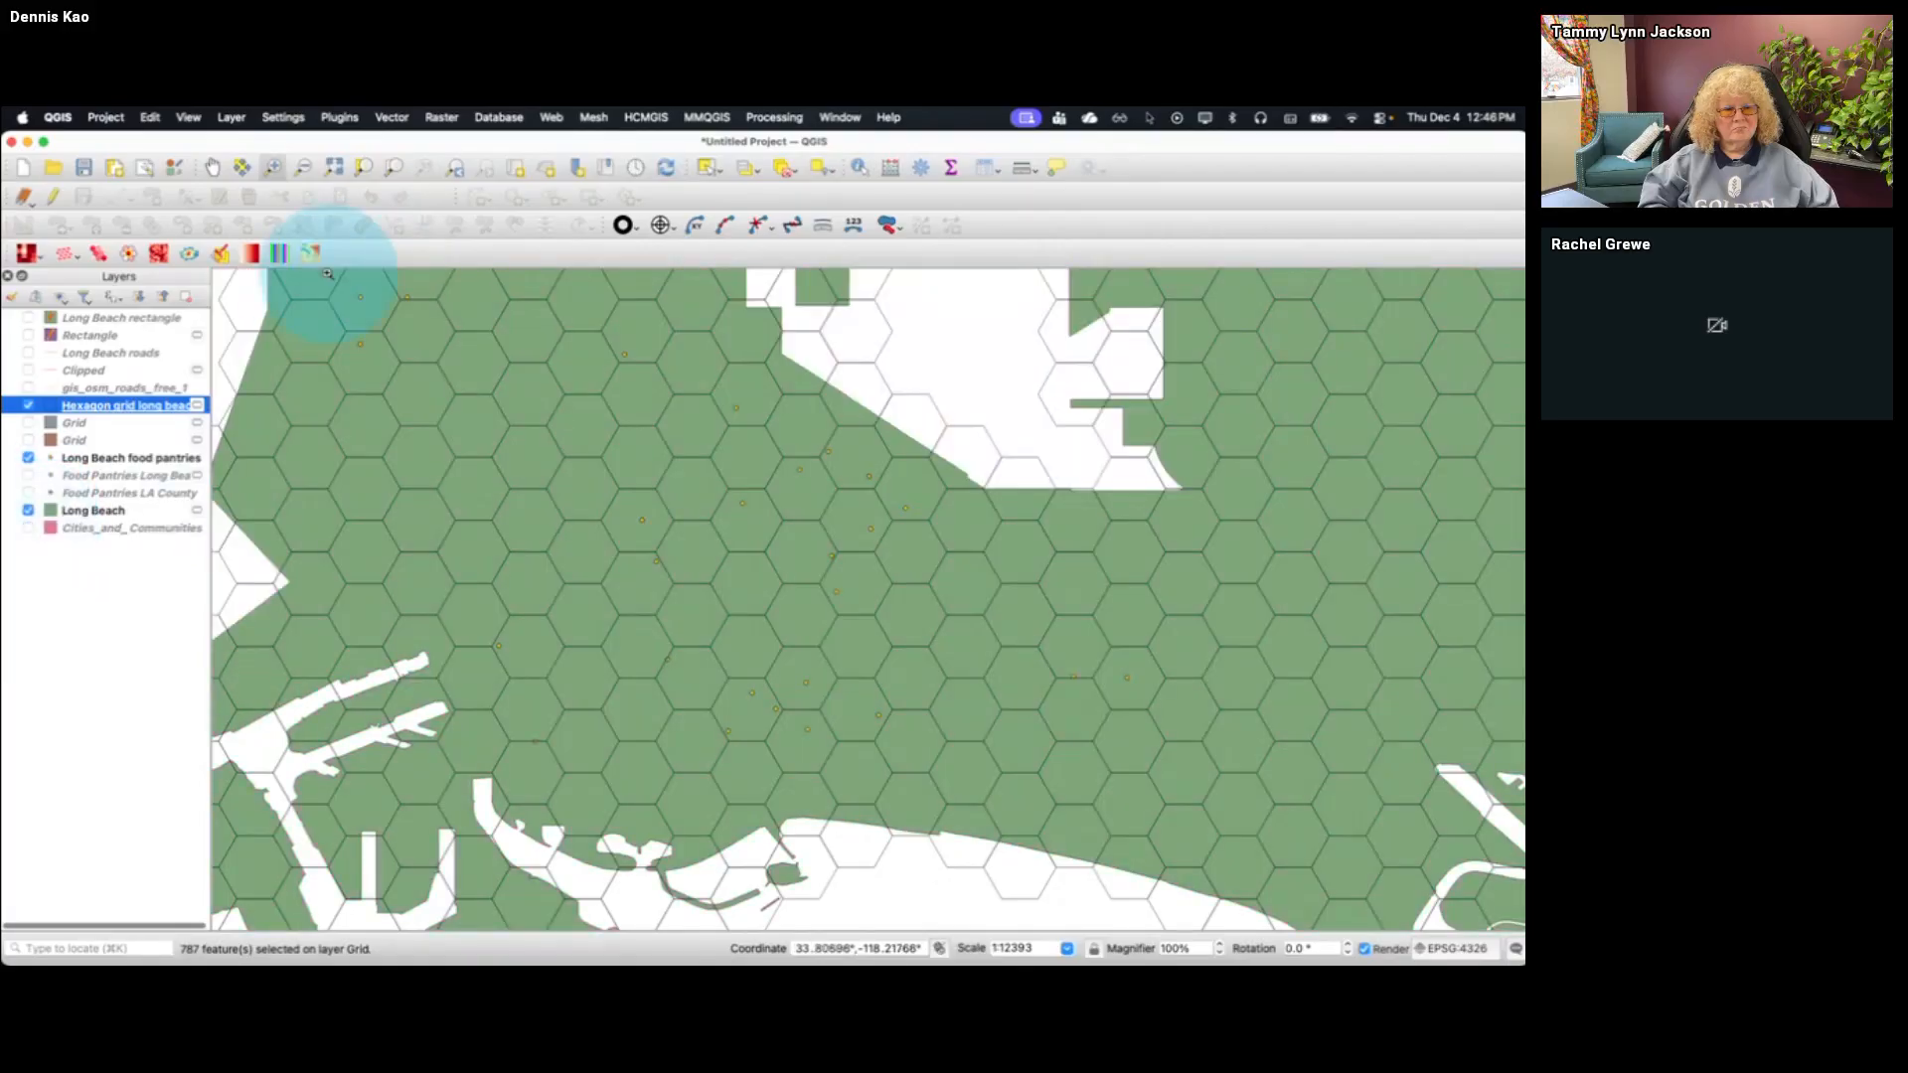
left_click(453, 169)
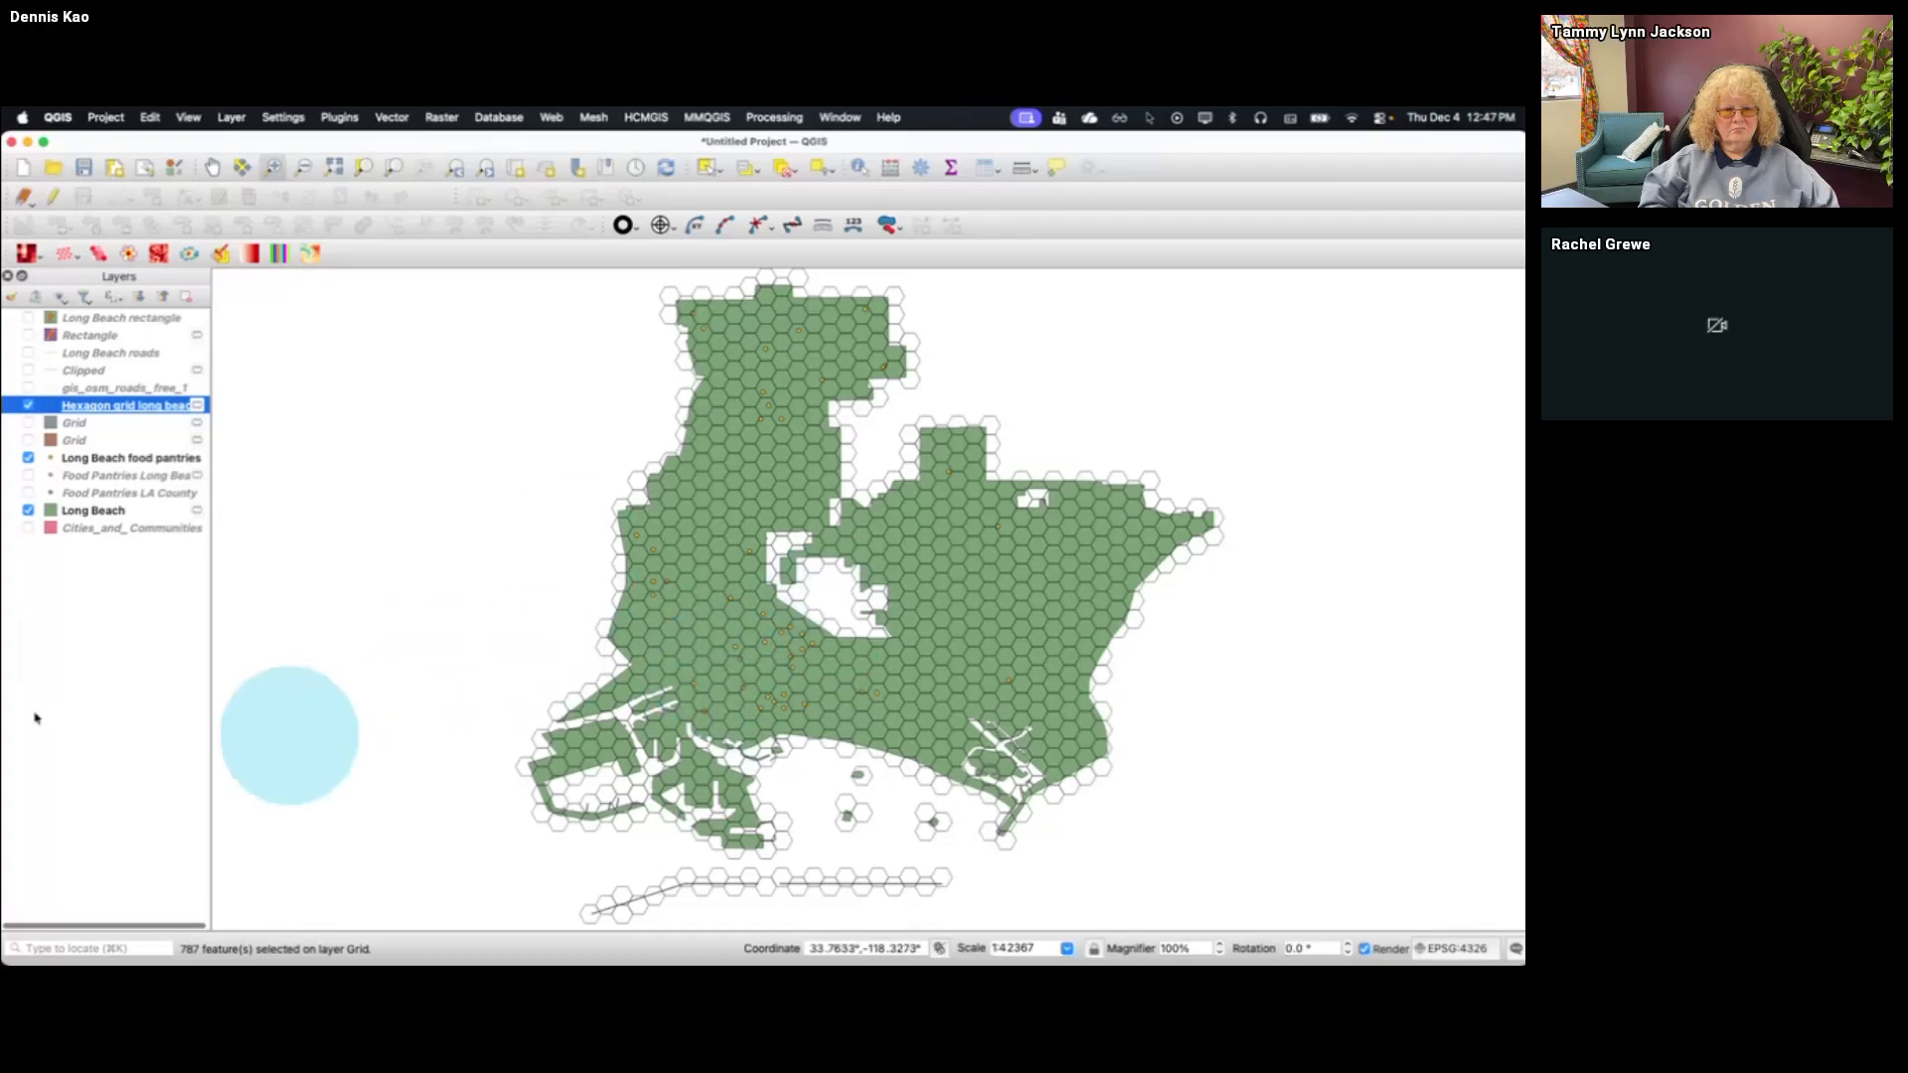
Hide the Hexagon grid long beach layer and set up a Styled Density Map of Food Pantries Long Beach using the map canvas extent
left_click(28, 406)
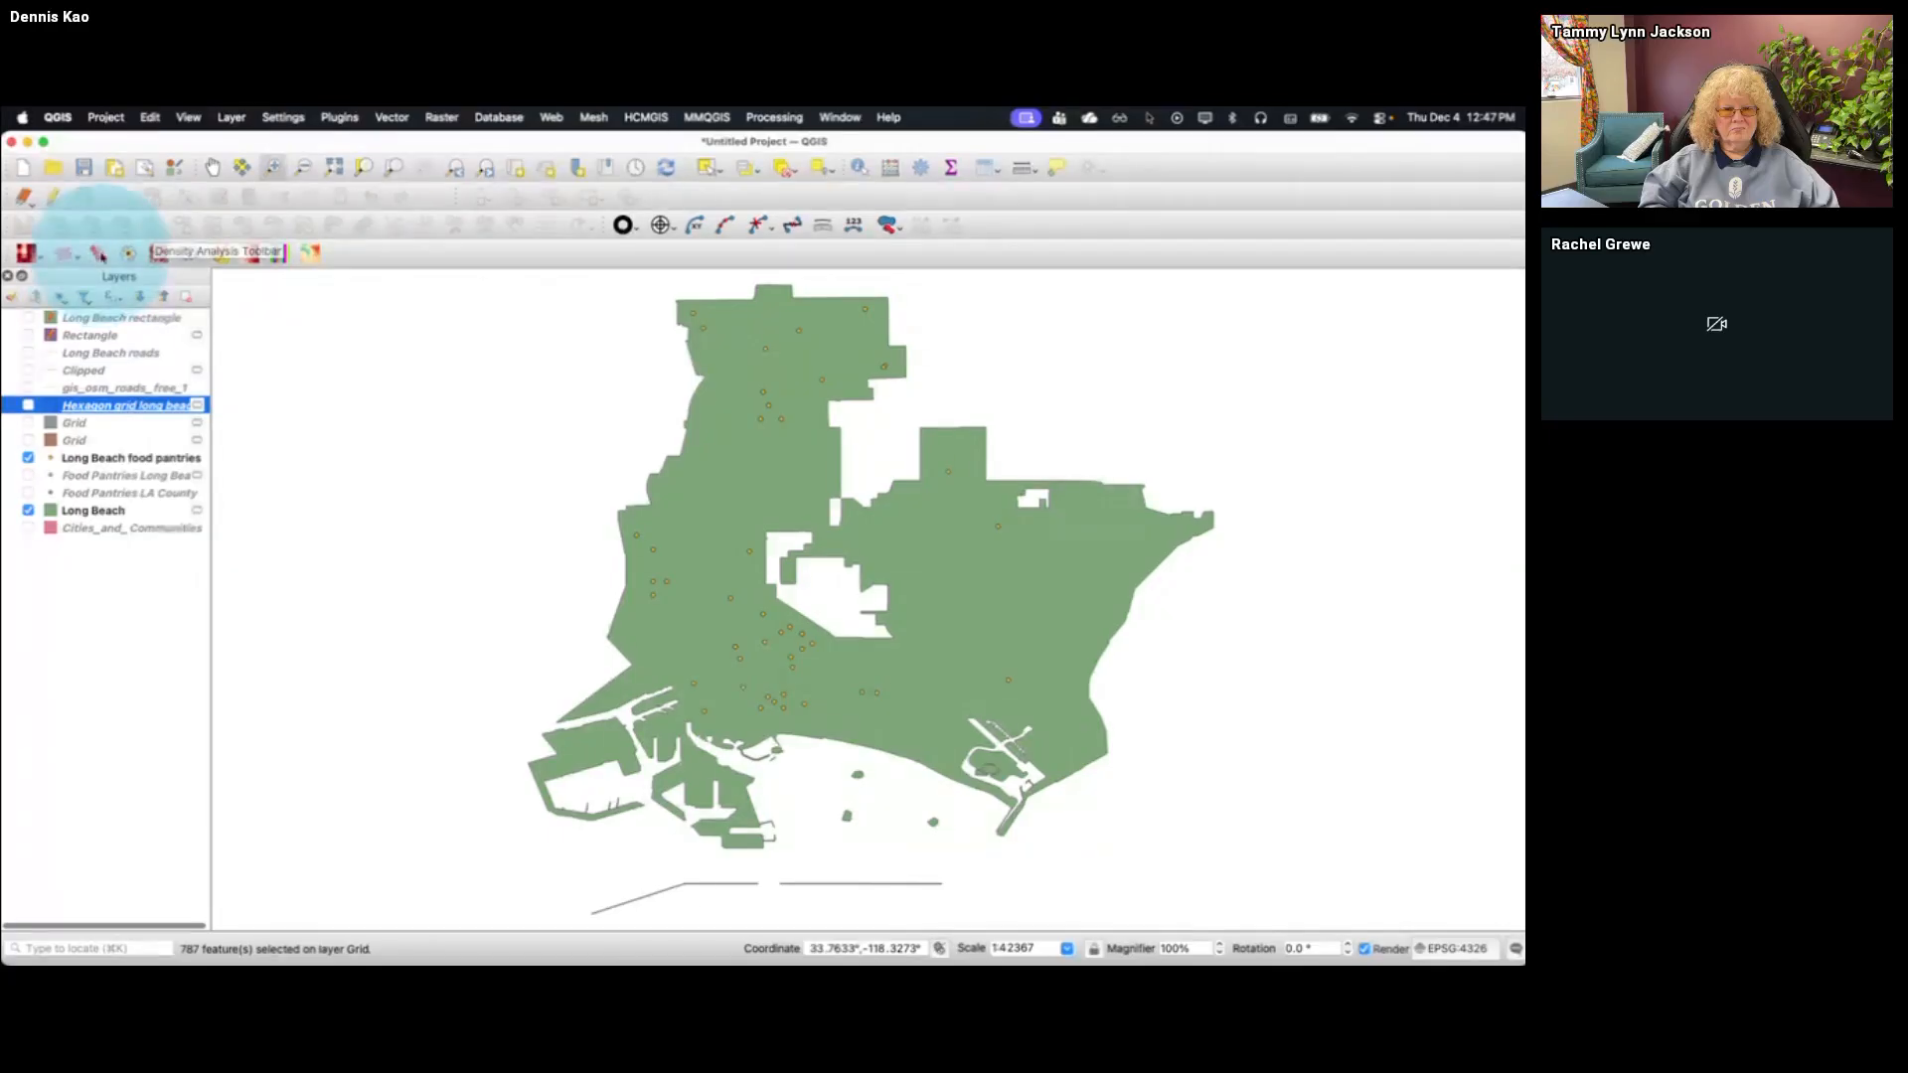
left_click(98, 254)
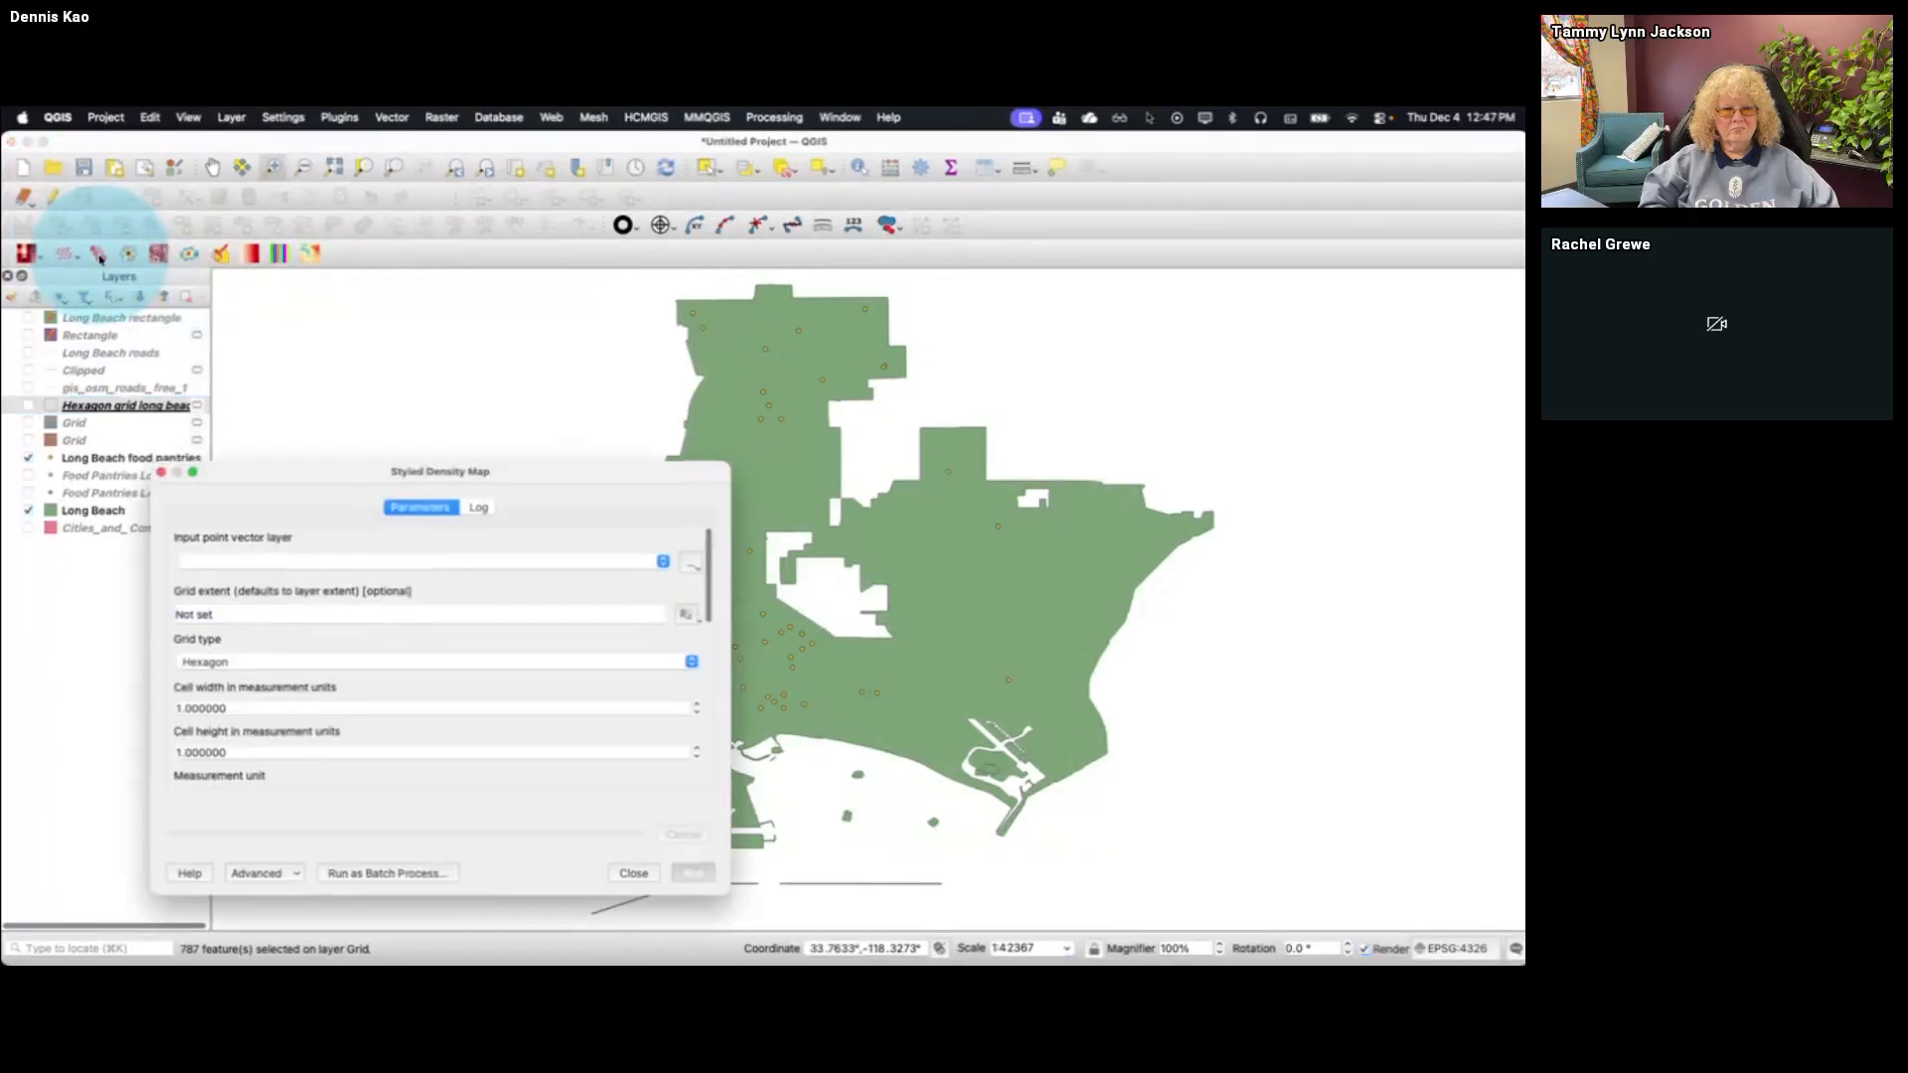
left_click(664, 561)
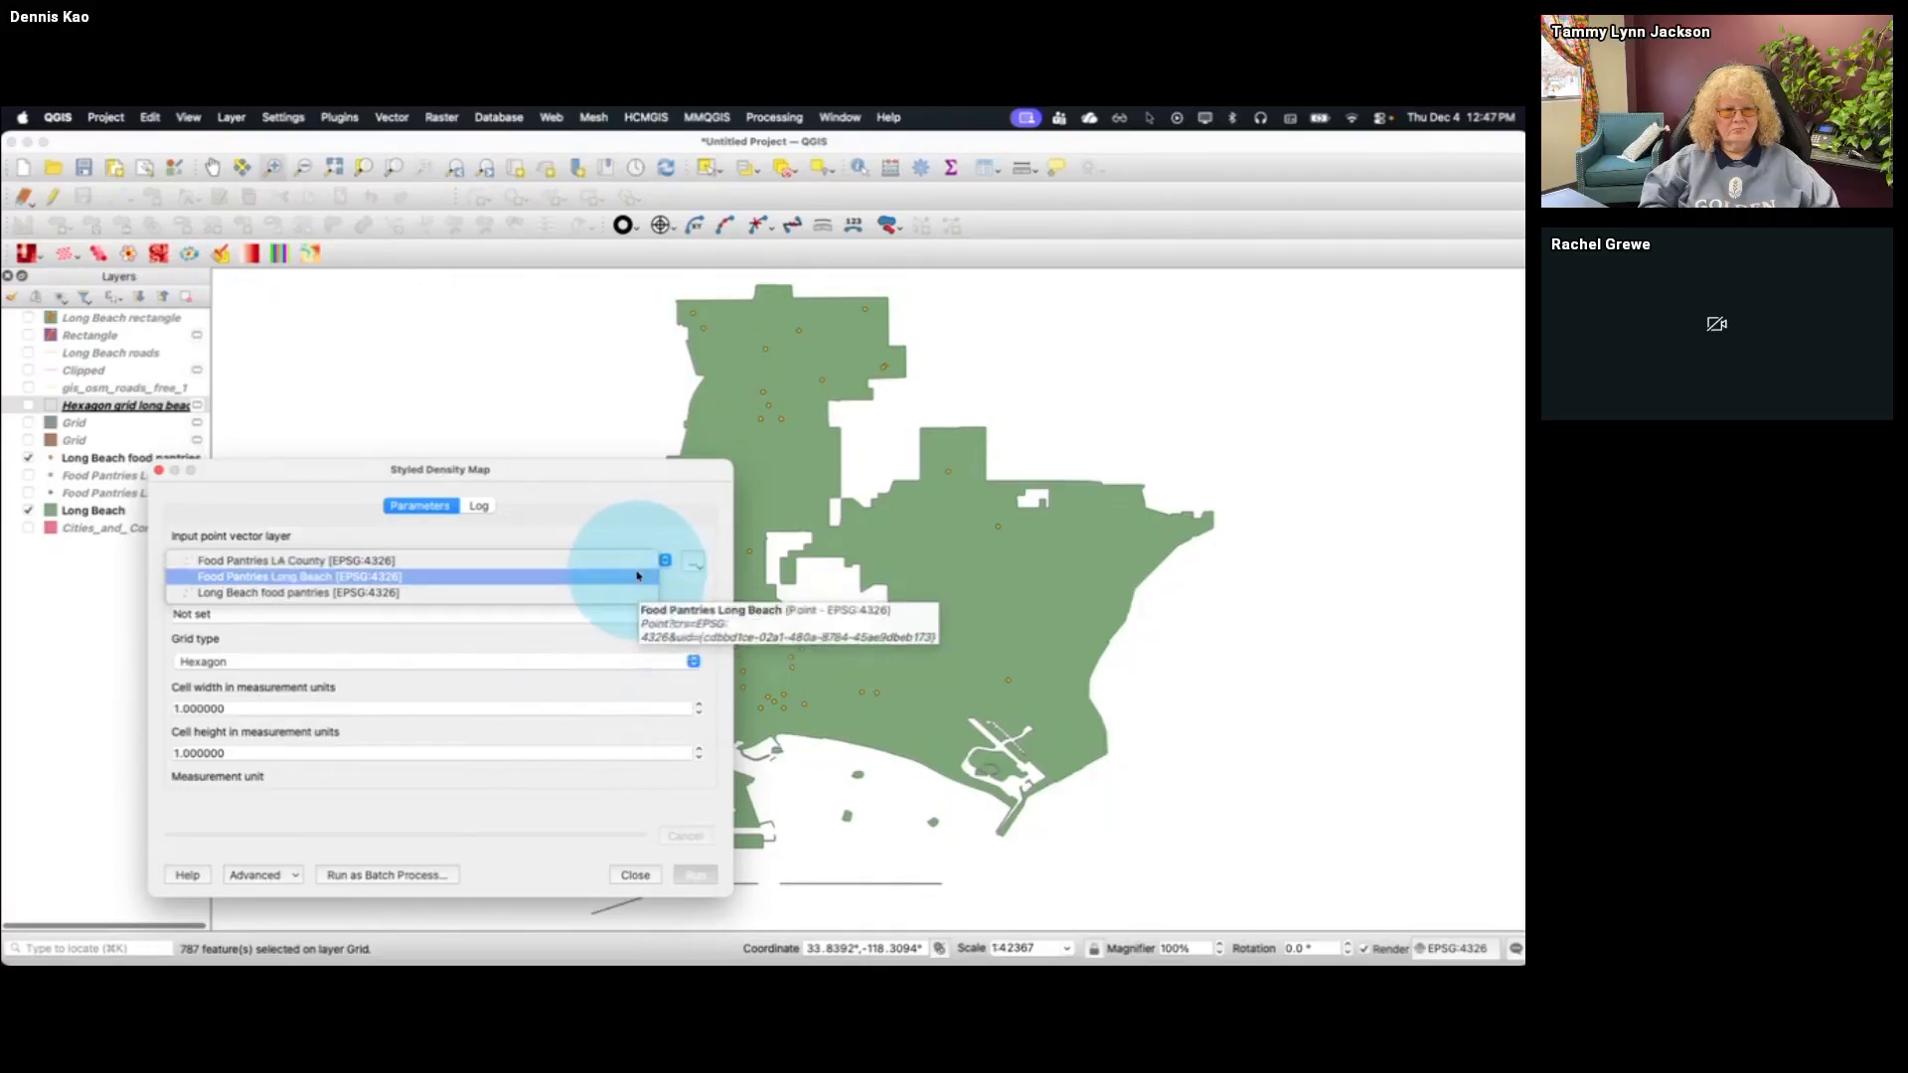
left_click(641, 576)
left_click(688, 613)
left_click(532, 647)
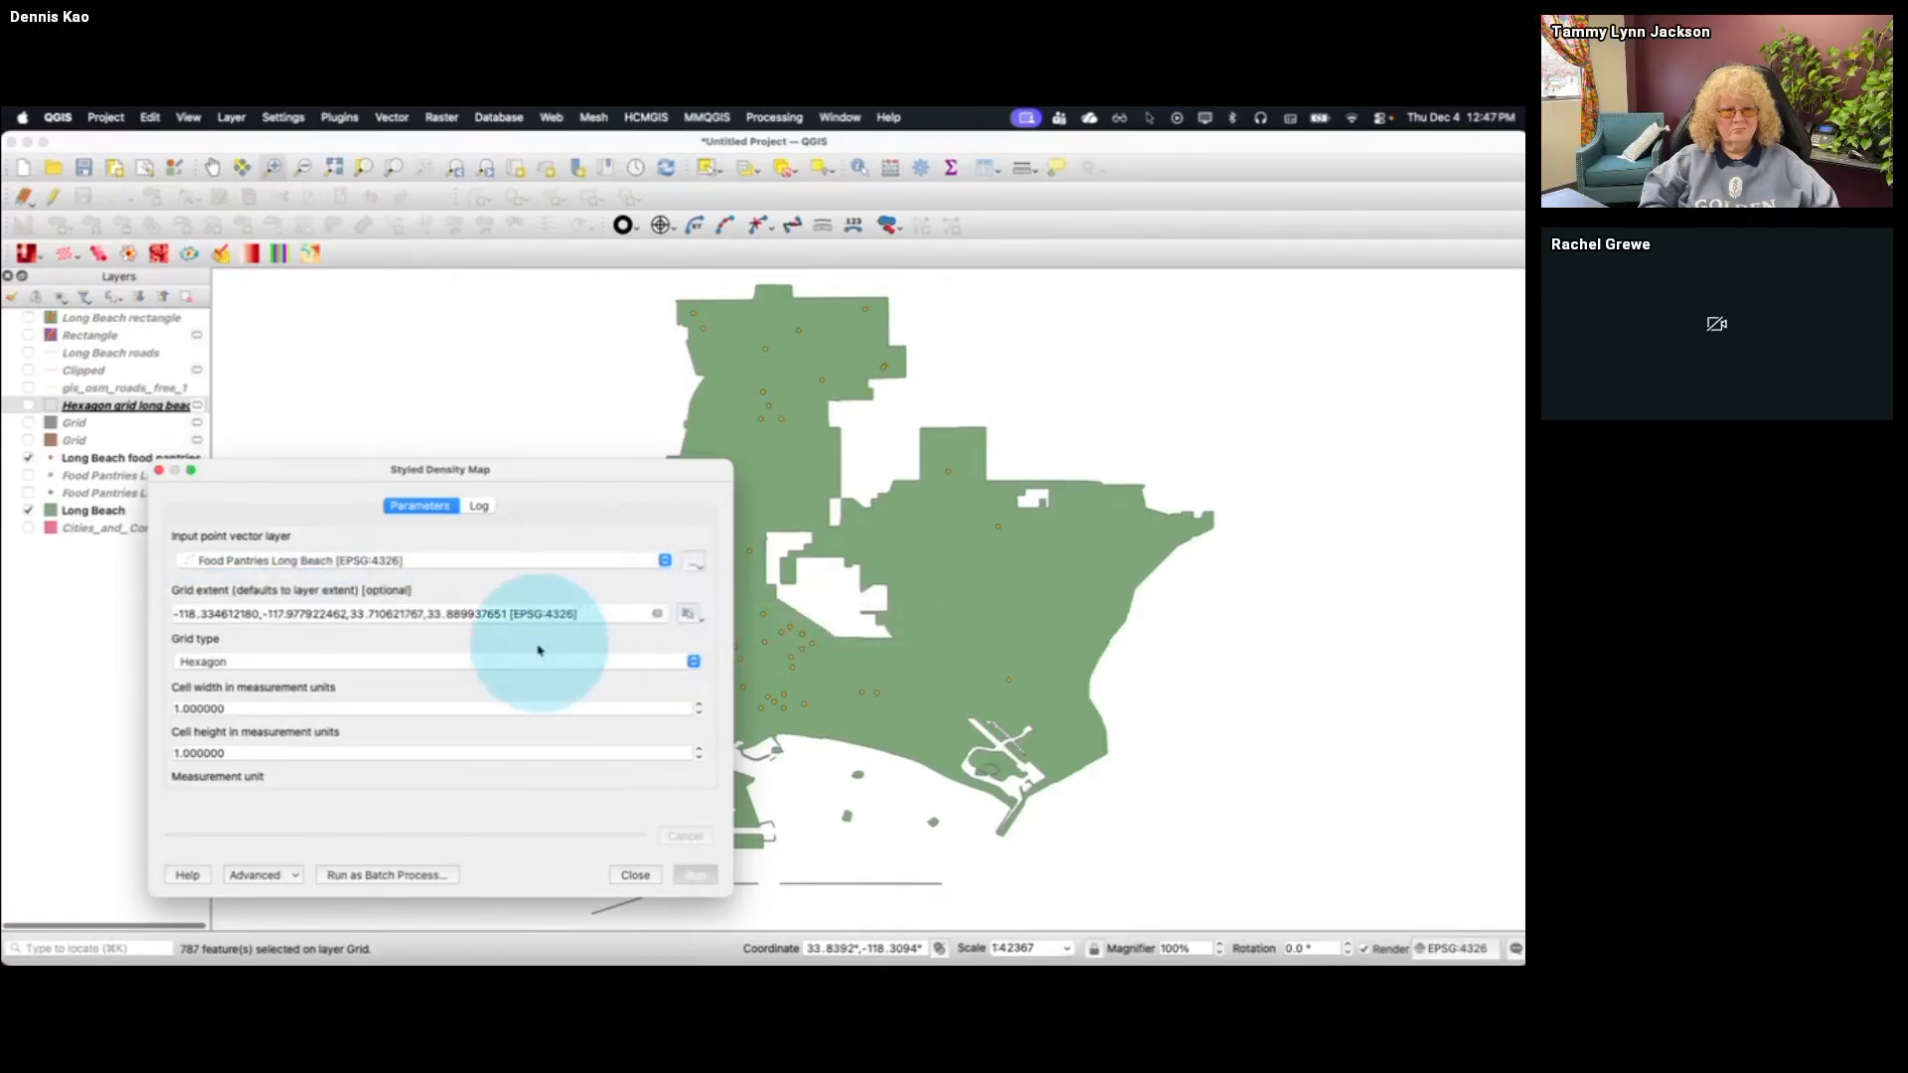
Generate the styled density map with the Hexagon grid type and a cell width and height of 1
left_click(693, 661)
left_click(659, 668)
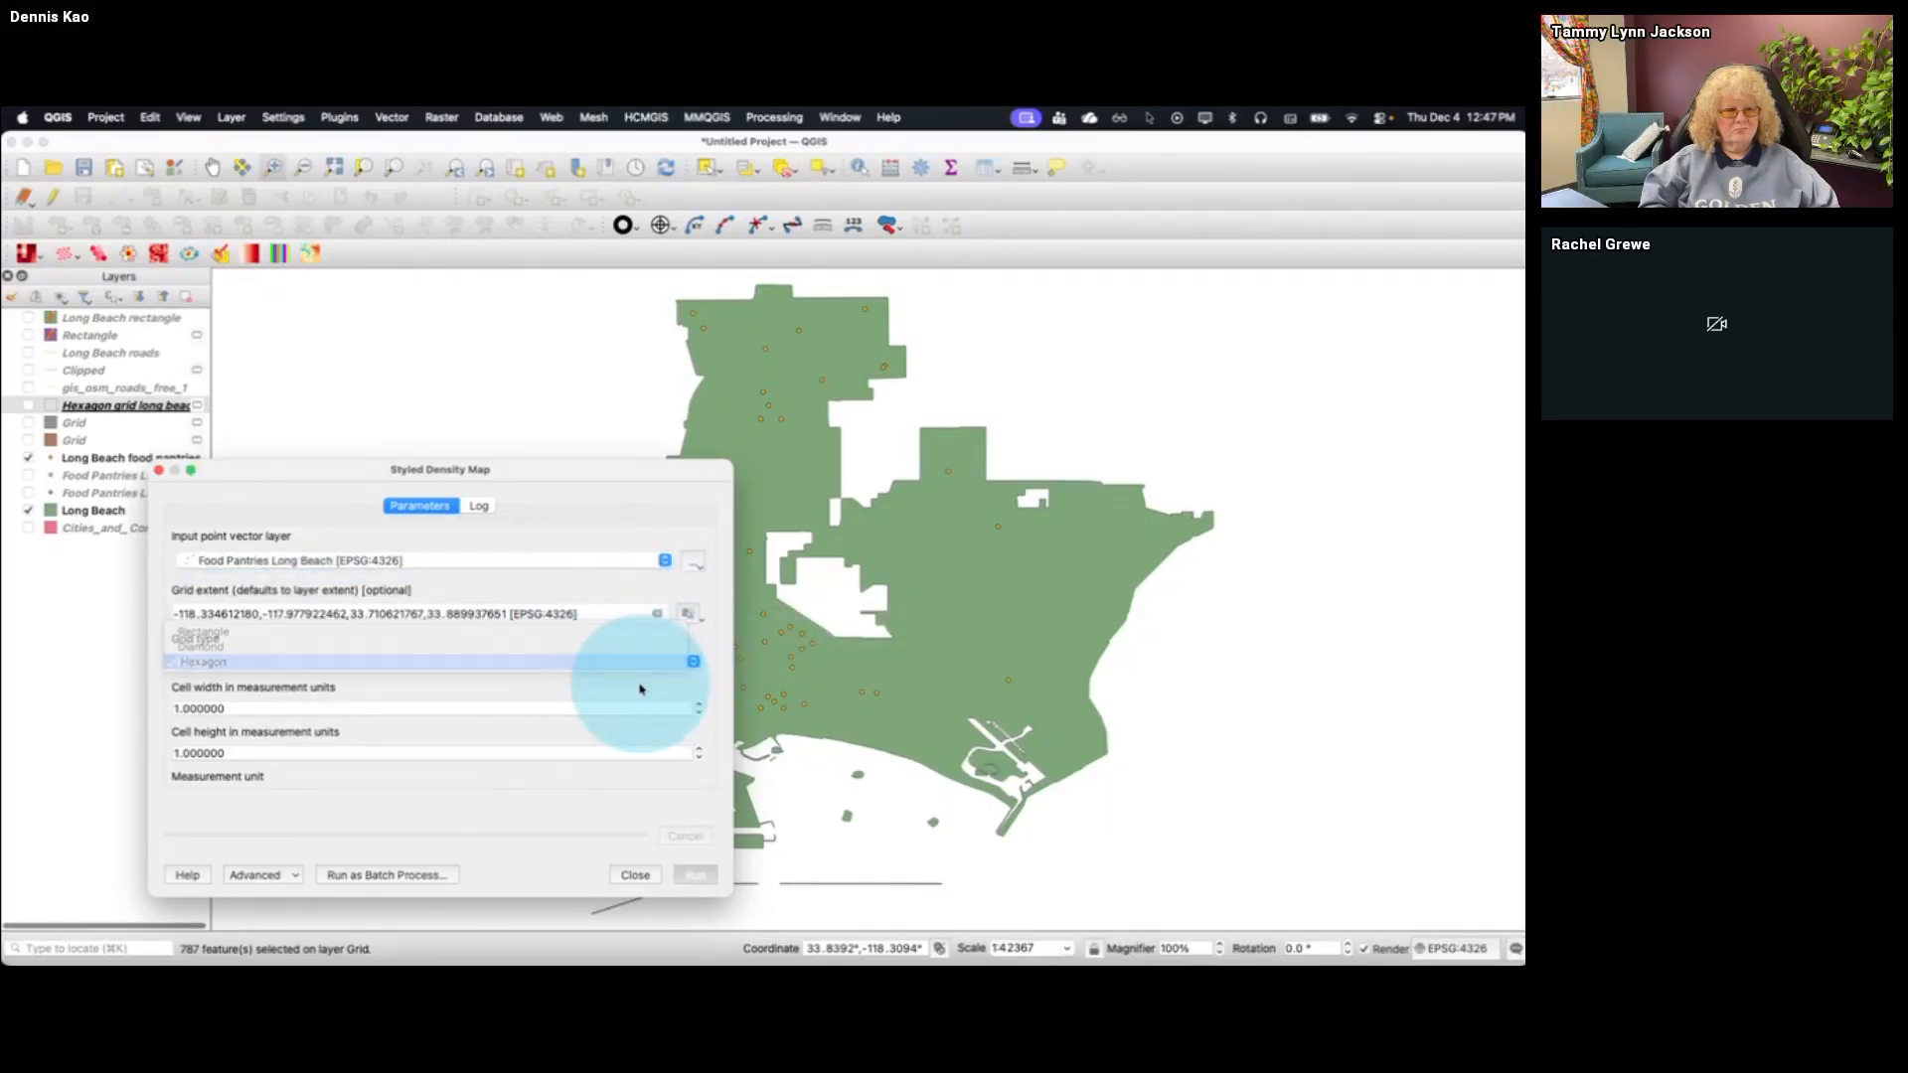
left_click_drag(199, 708, 152, 707)
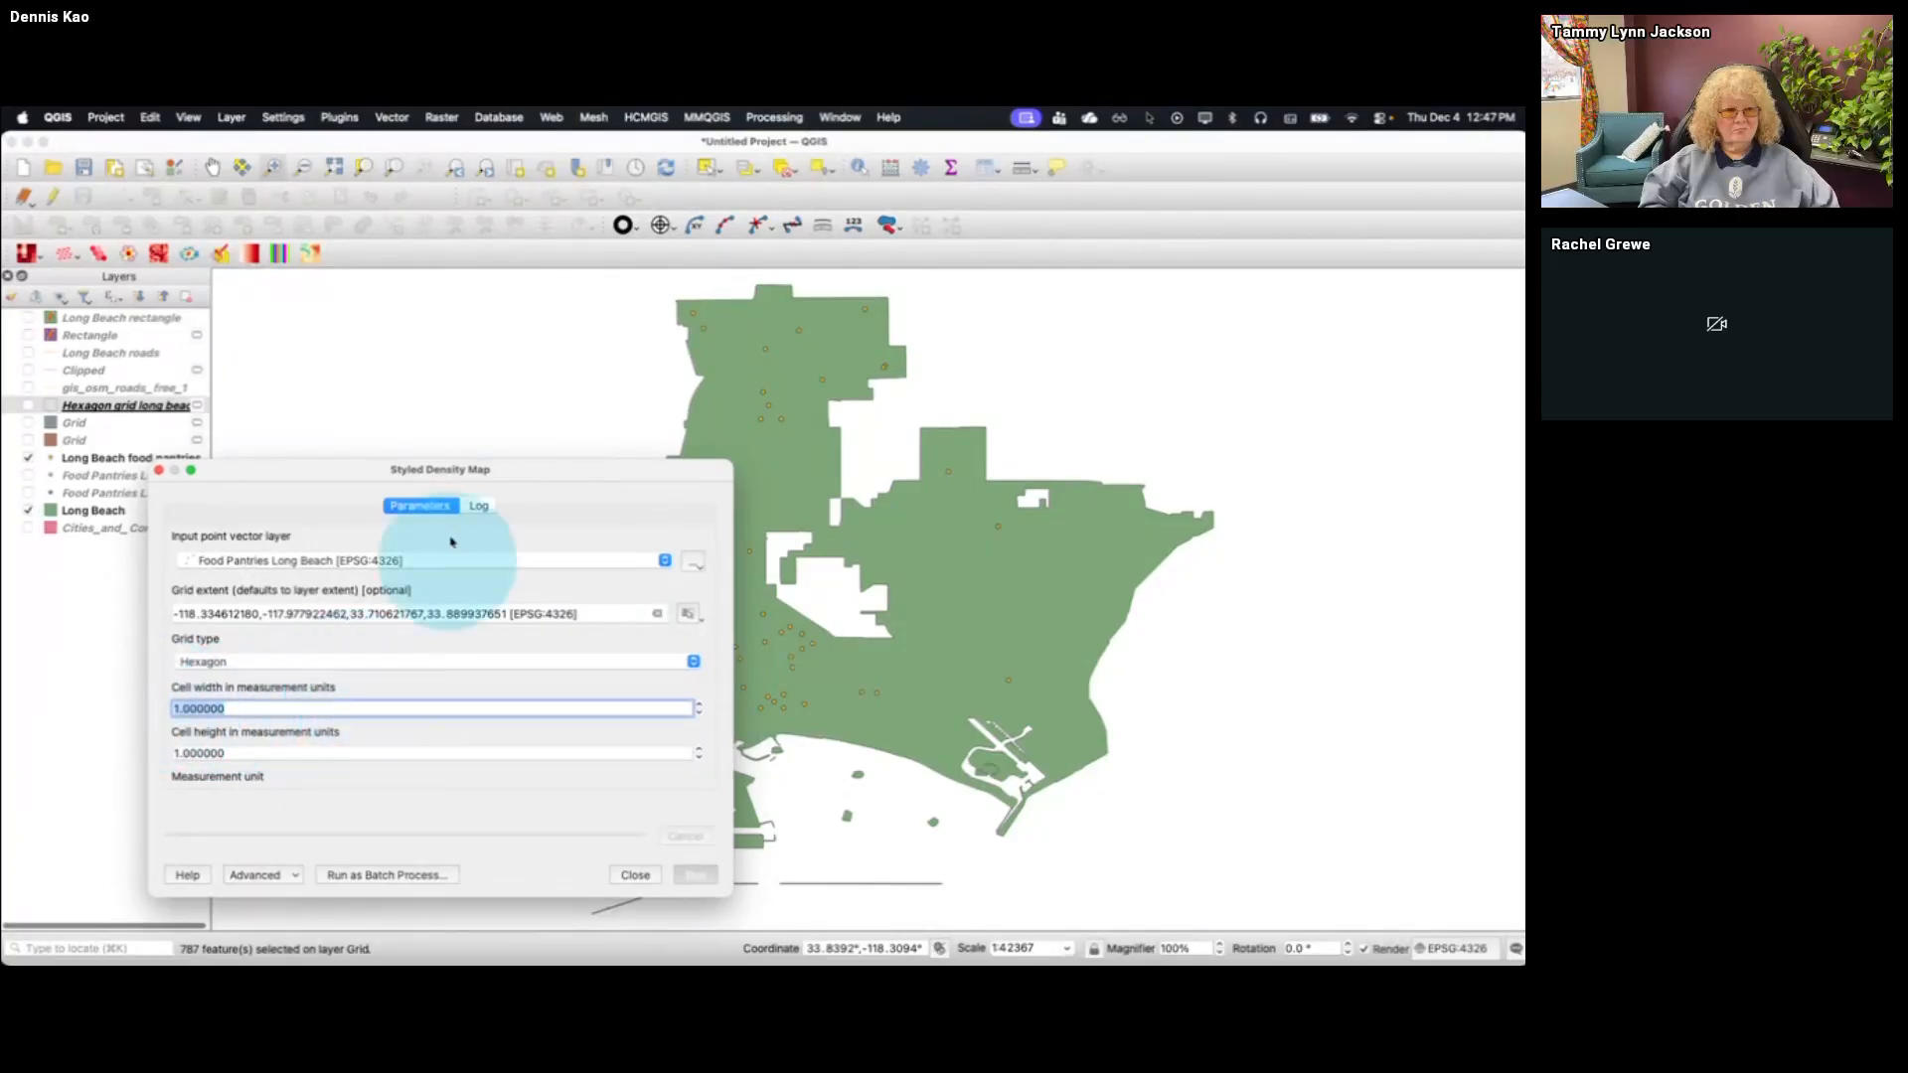
left_click(686, 875)
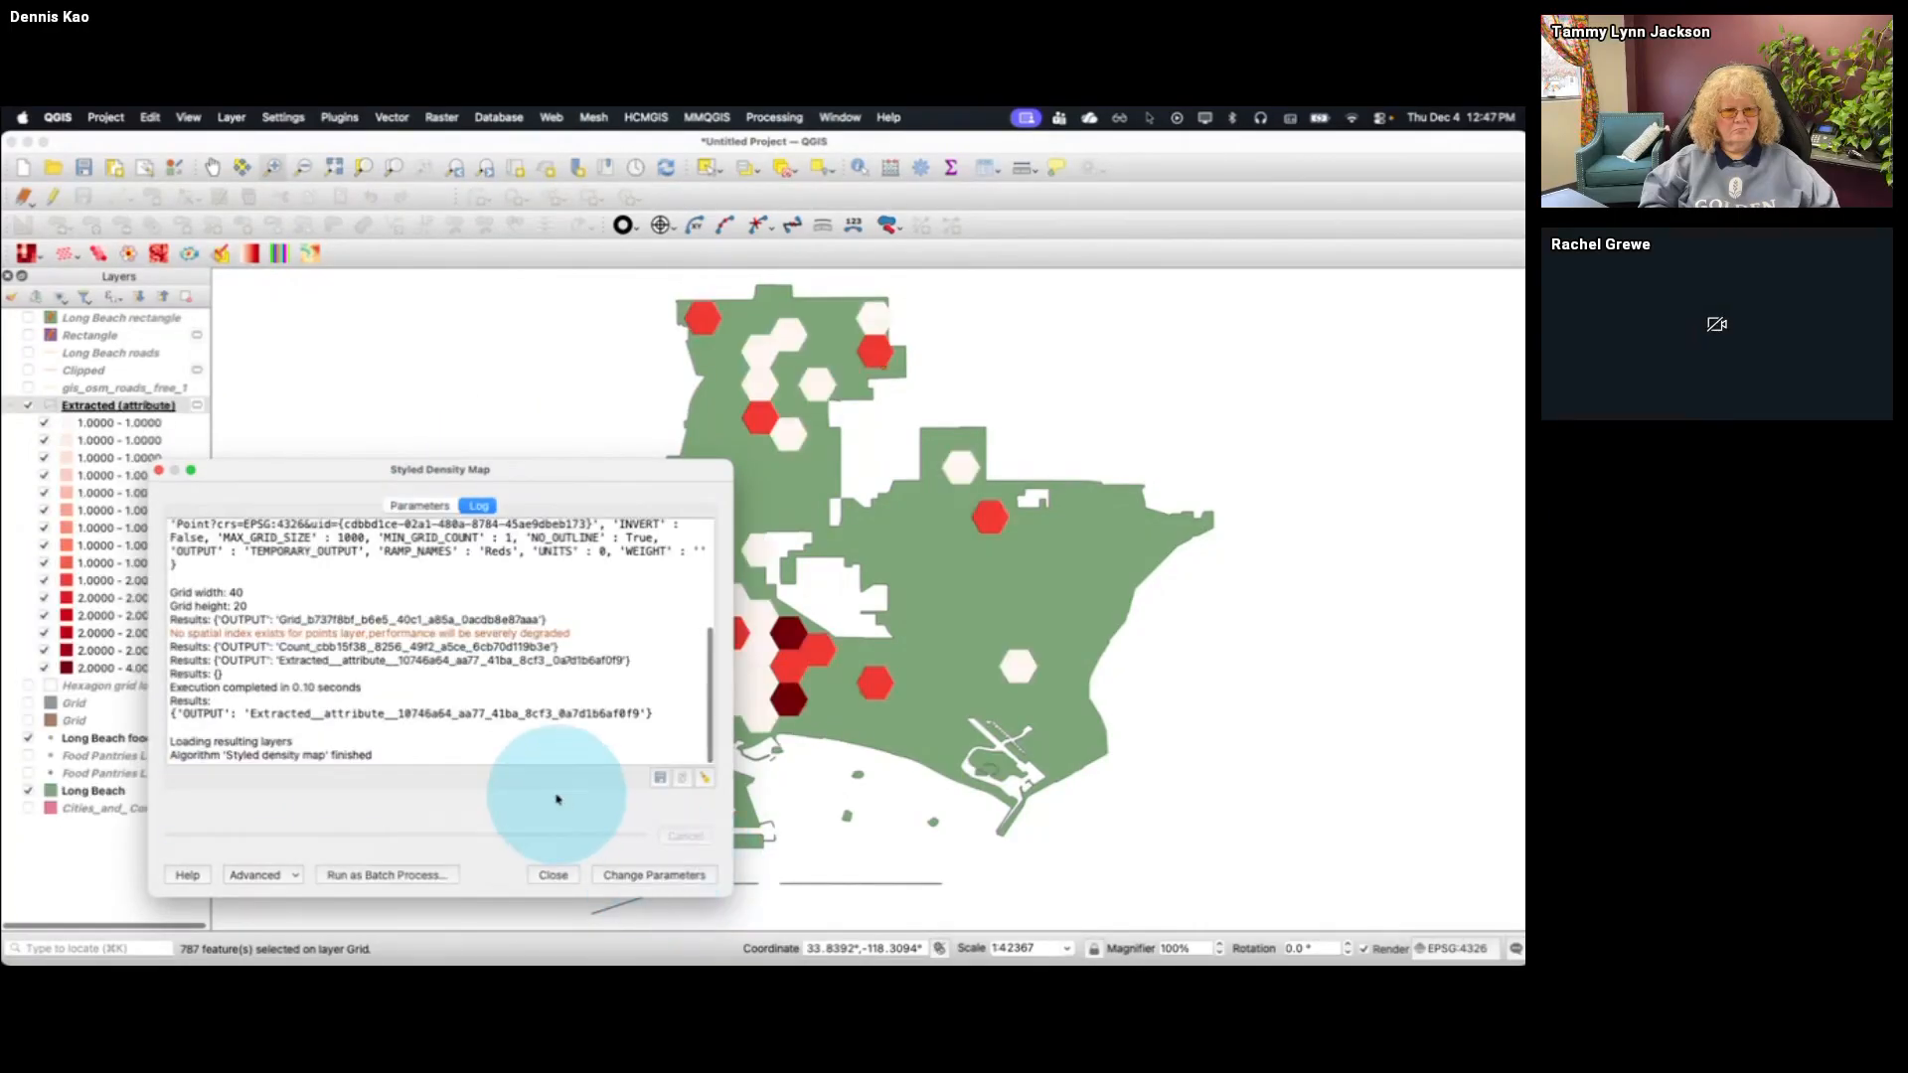
left_click(554, 875)
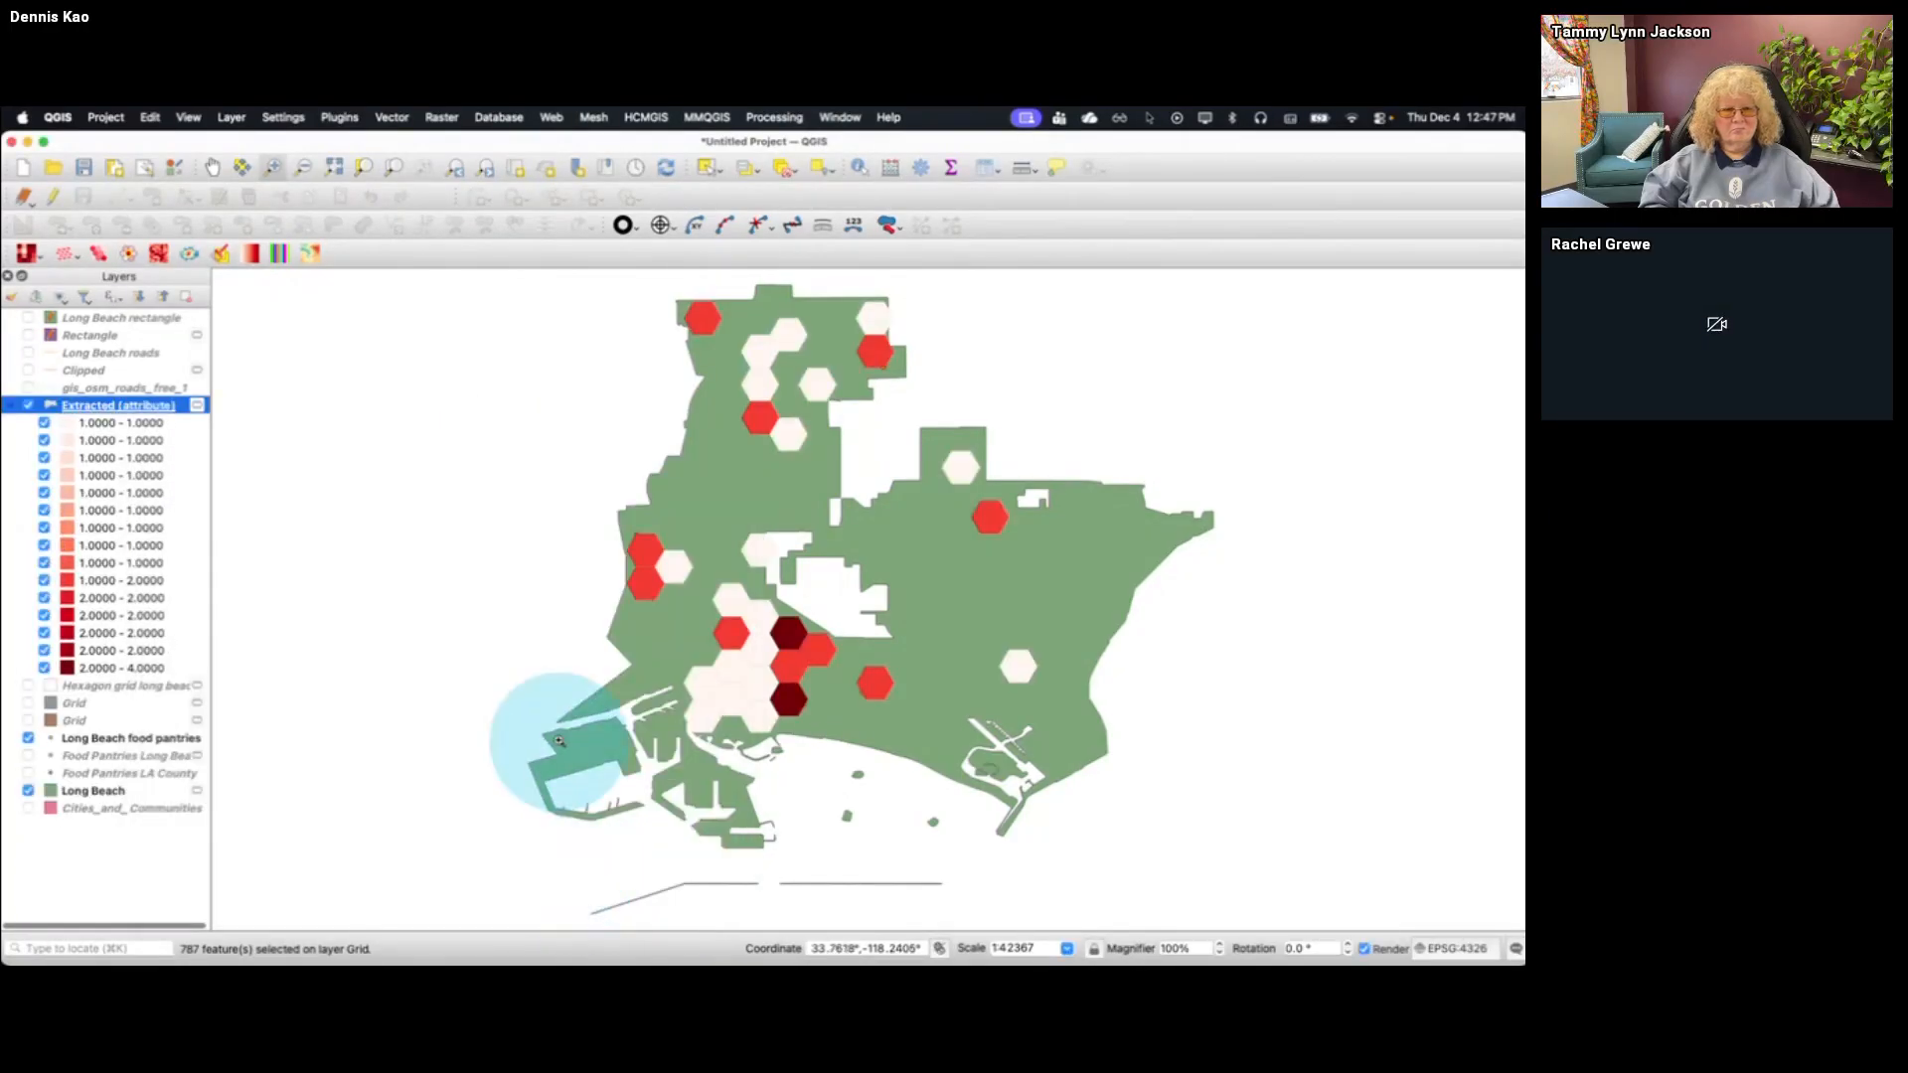
Export the Extracted (attribute) layer as an ESRI Shapefile named Long Beach hexagons in the Food Bank TUG Dec 4 2025 folder
right_click(136, 409)
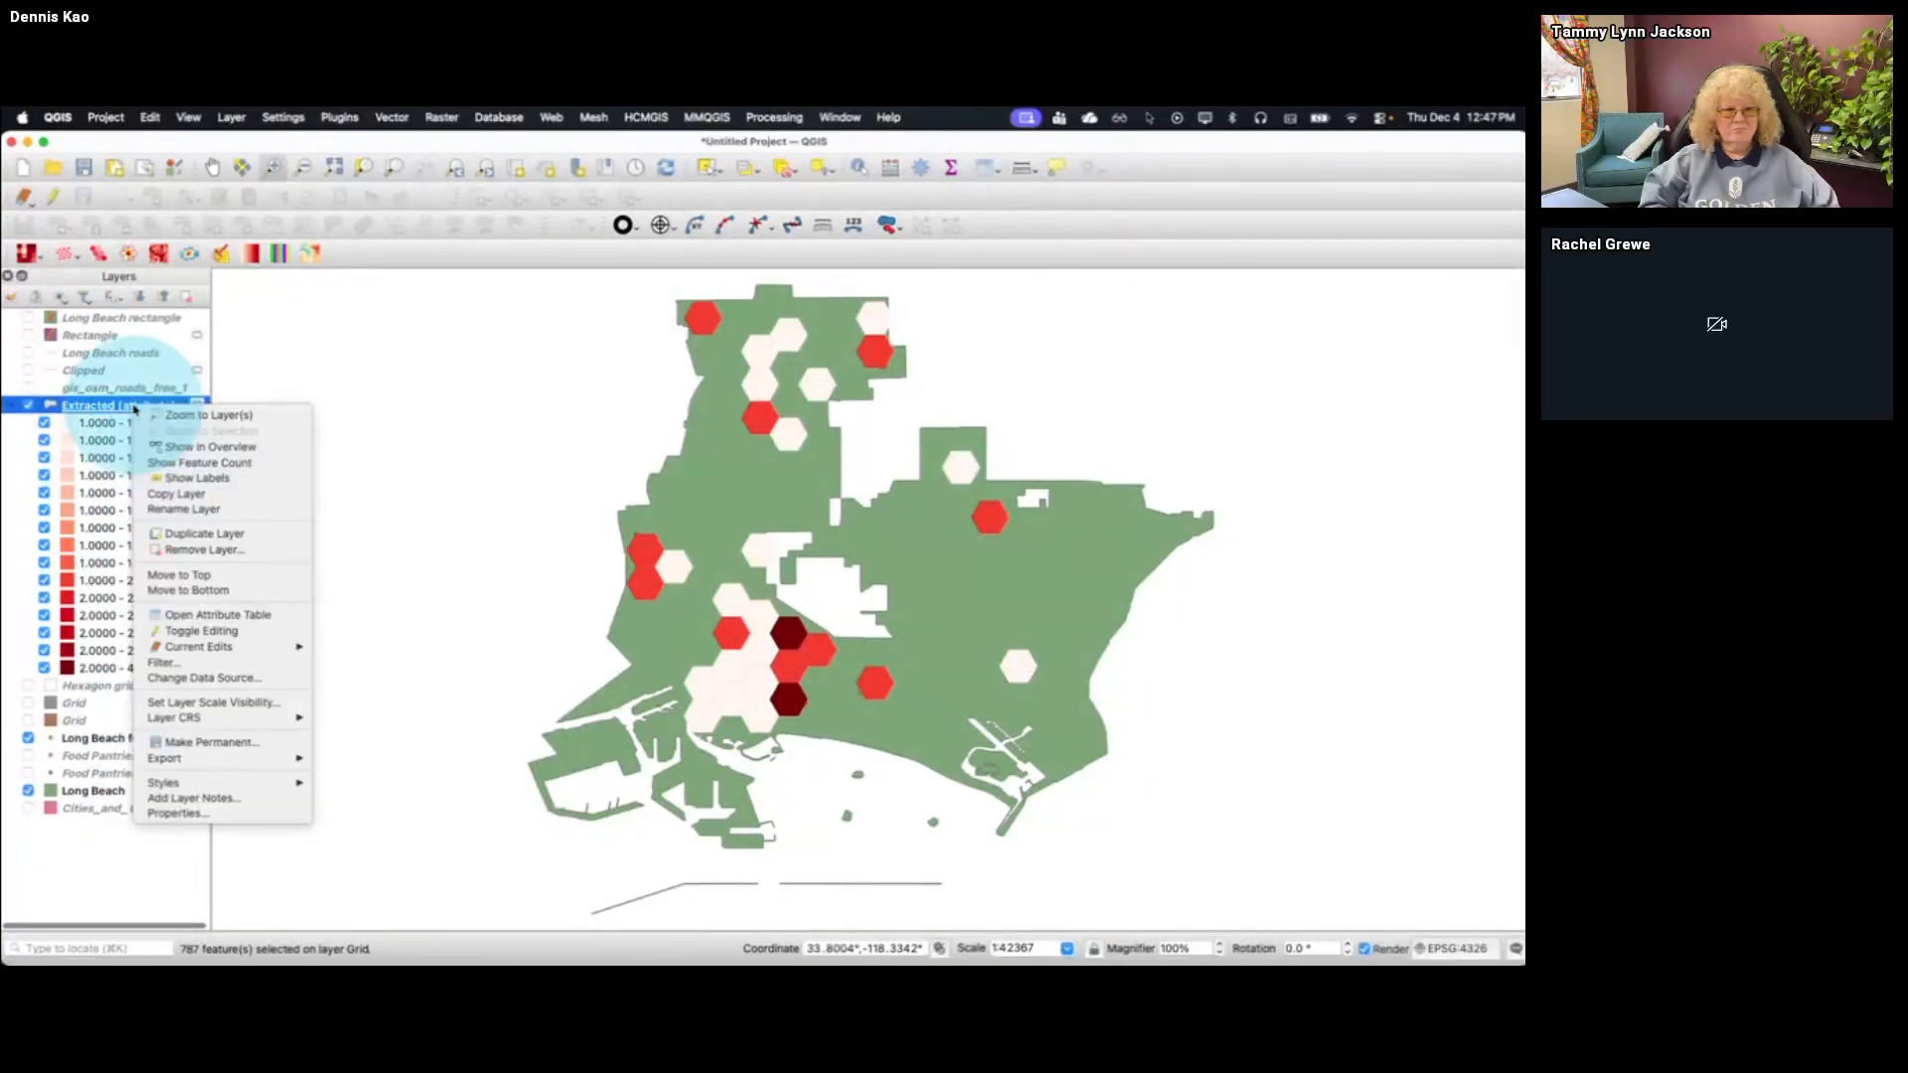
left_click(98, 837)
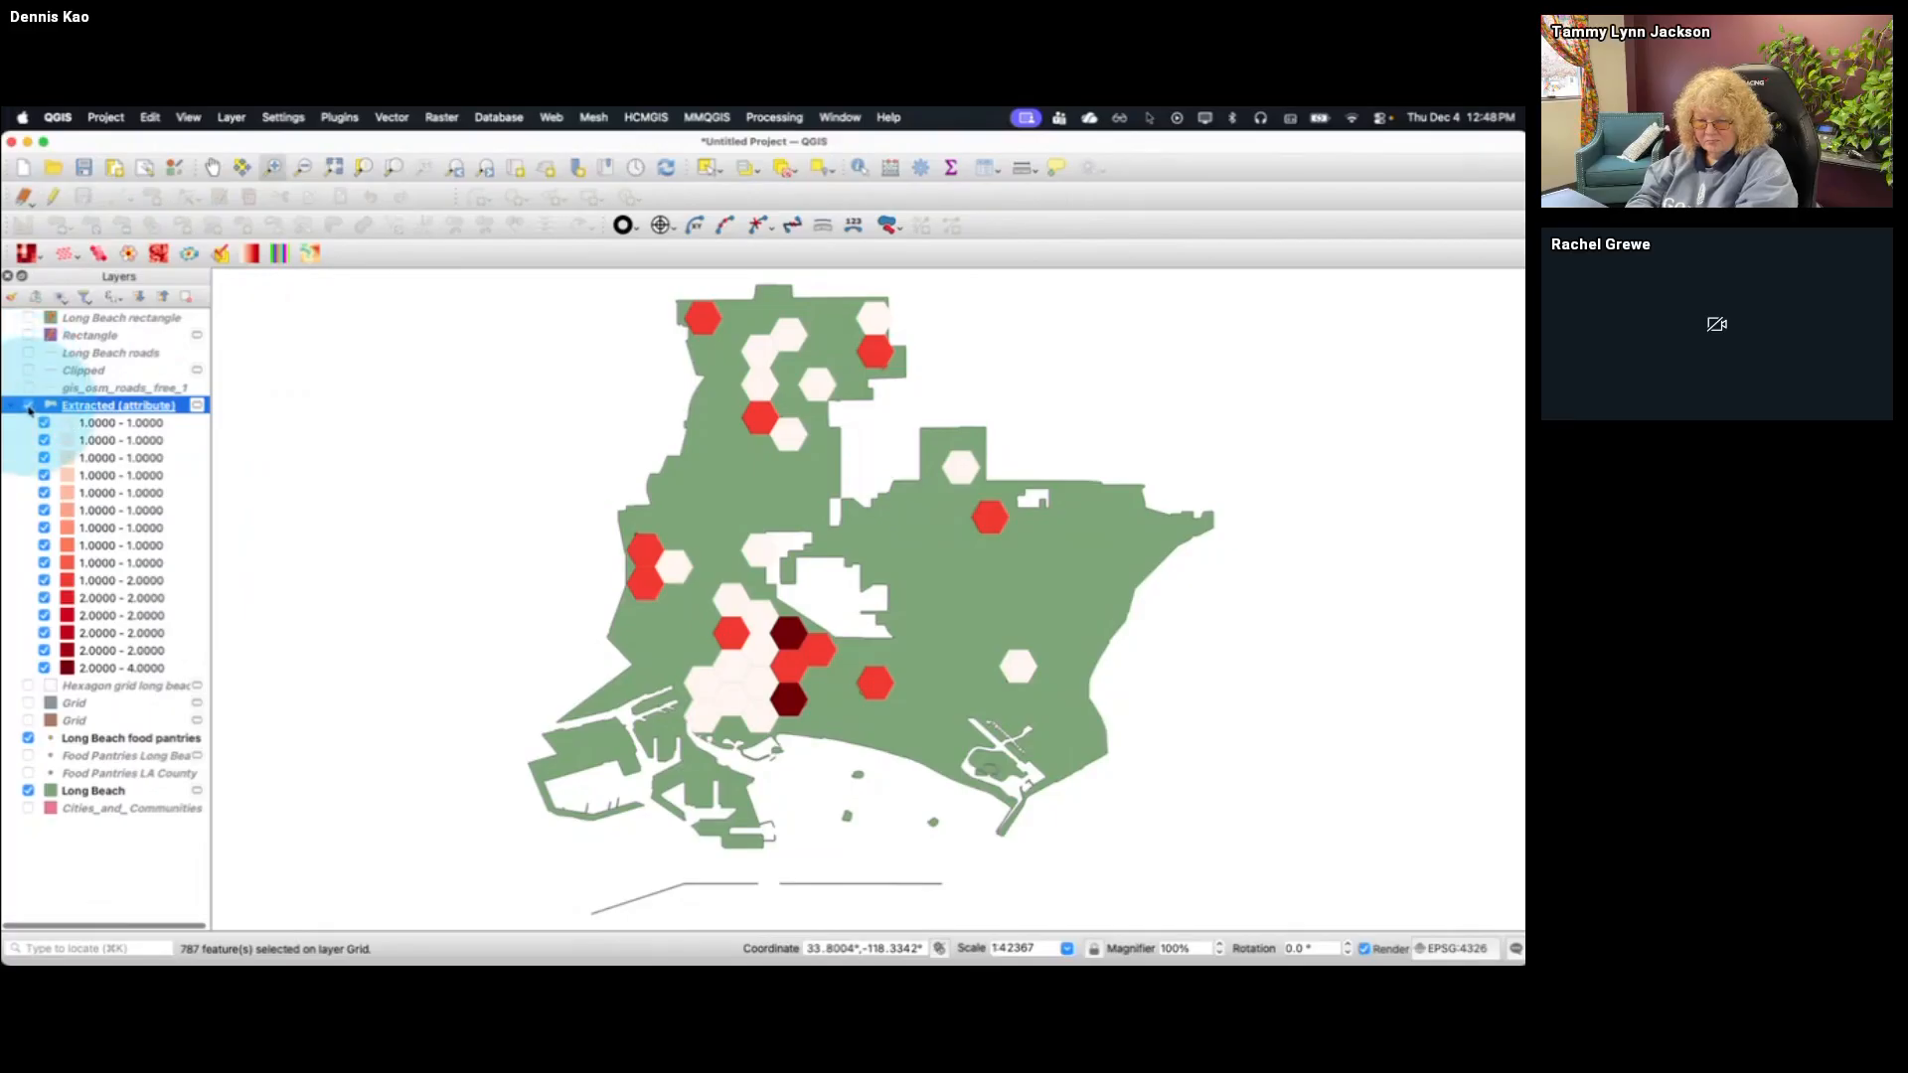
right_click(116, 413)
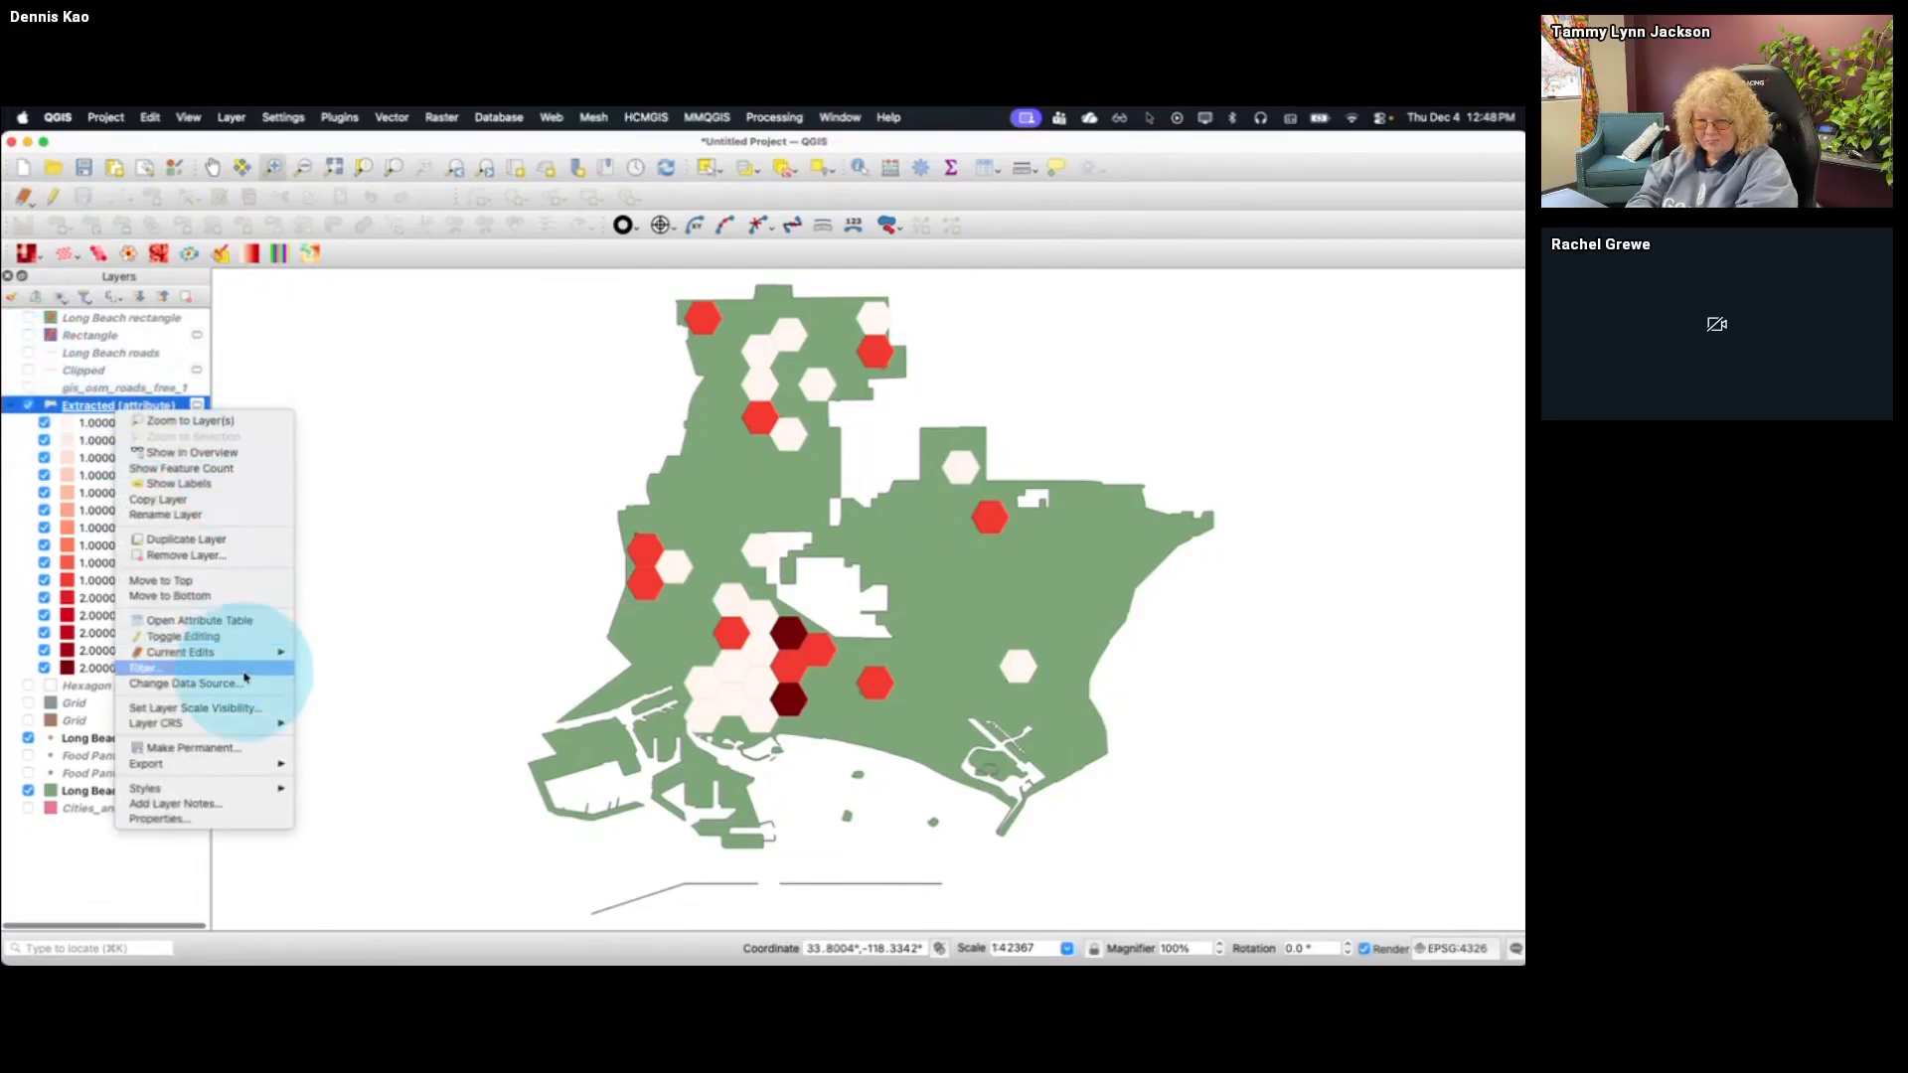
mouse_move(240, 769)
left_click(343, 764)
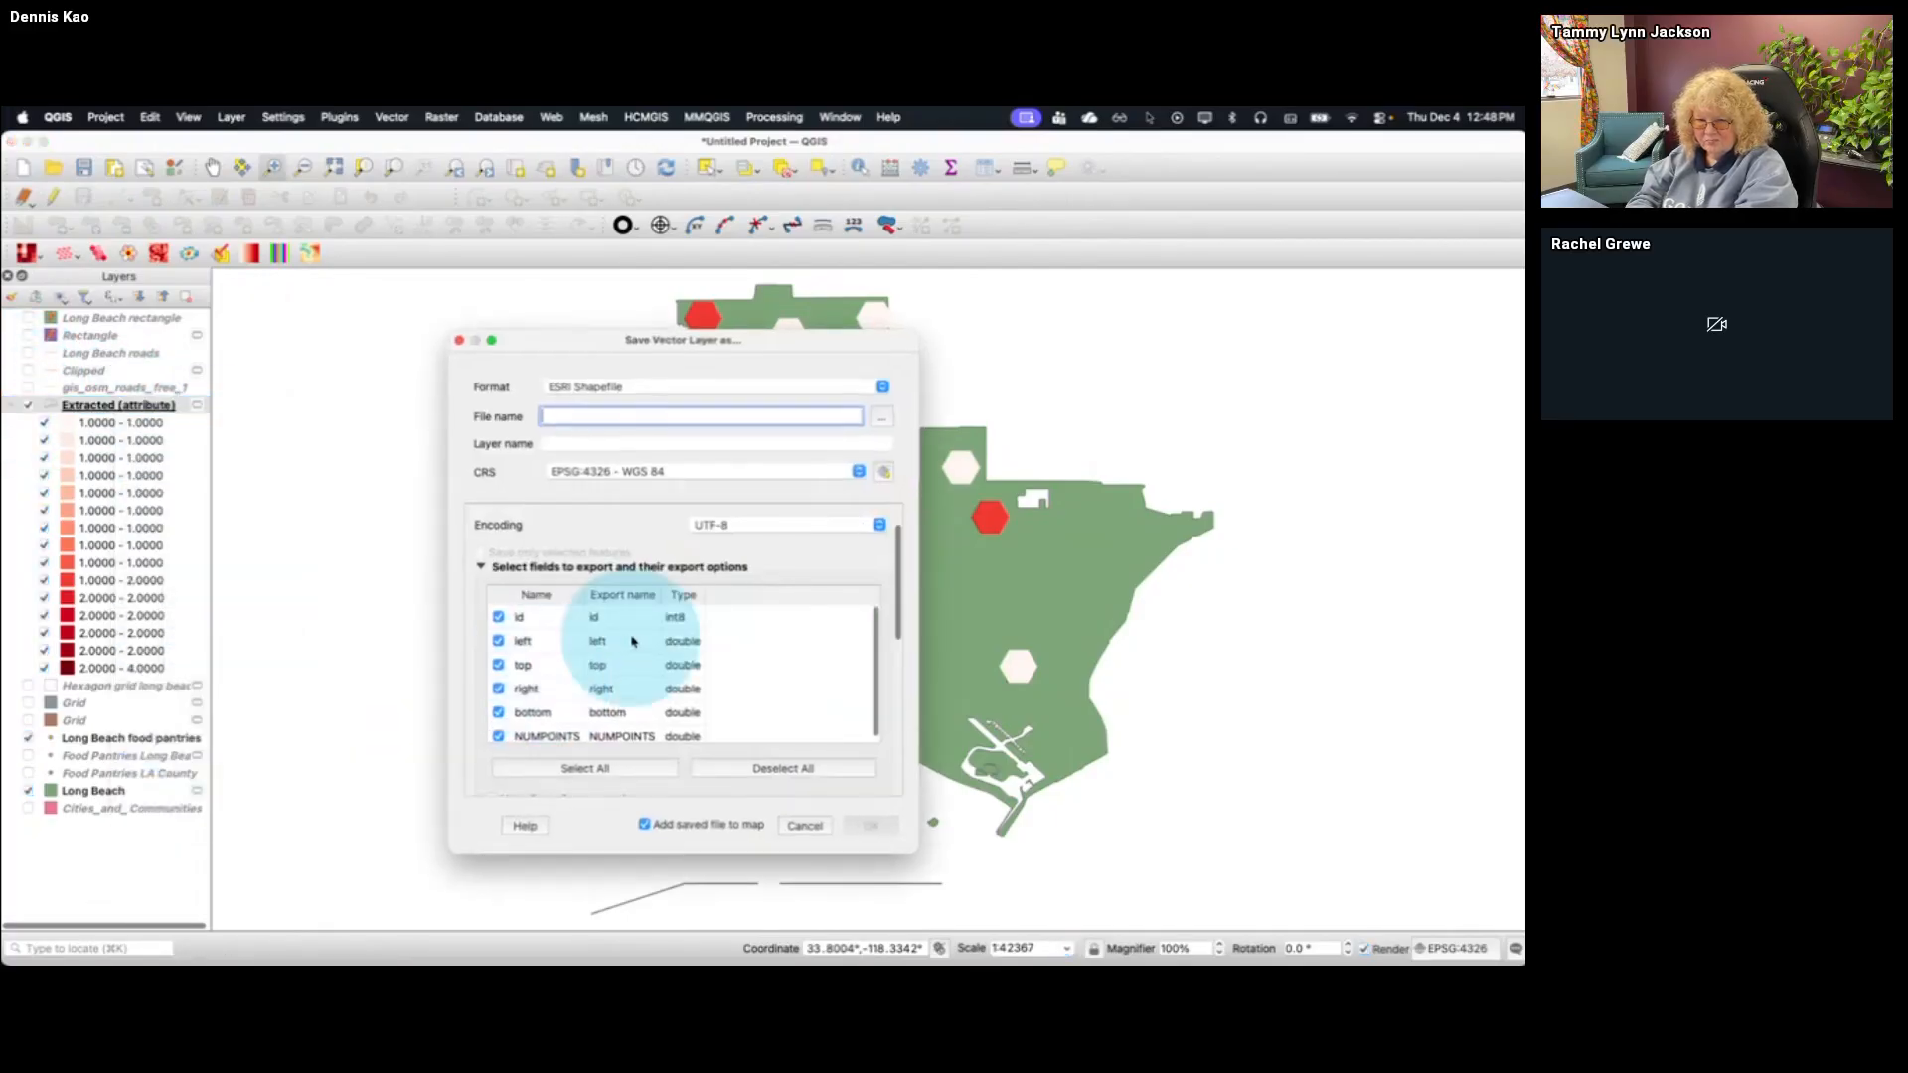
left_click(883, 417)
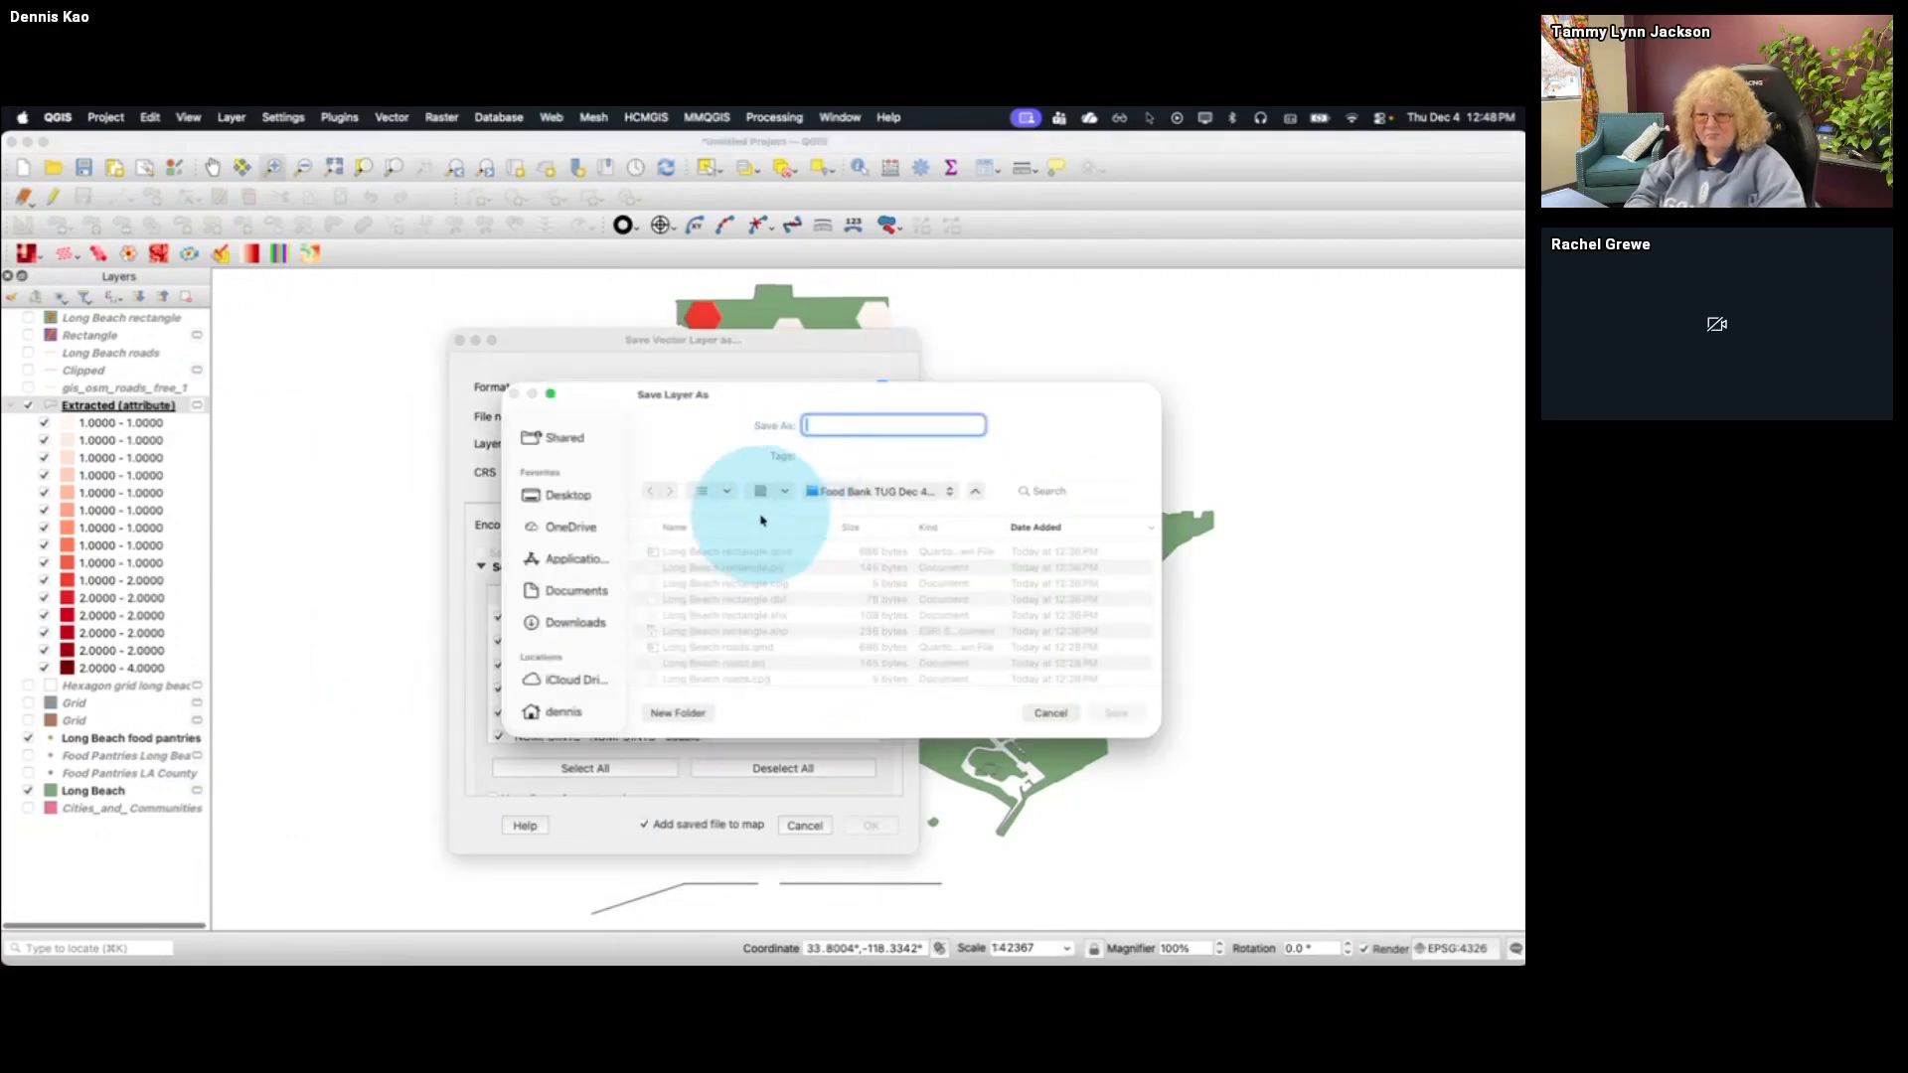
type("Long")
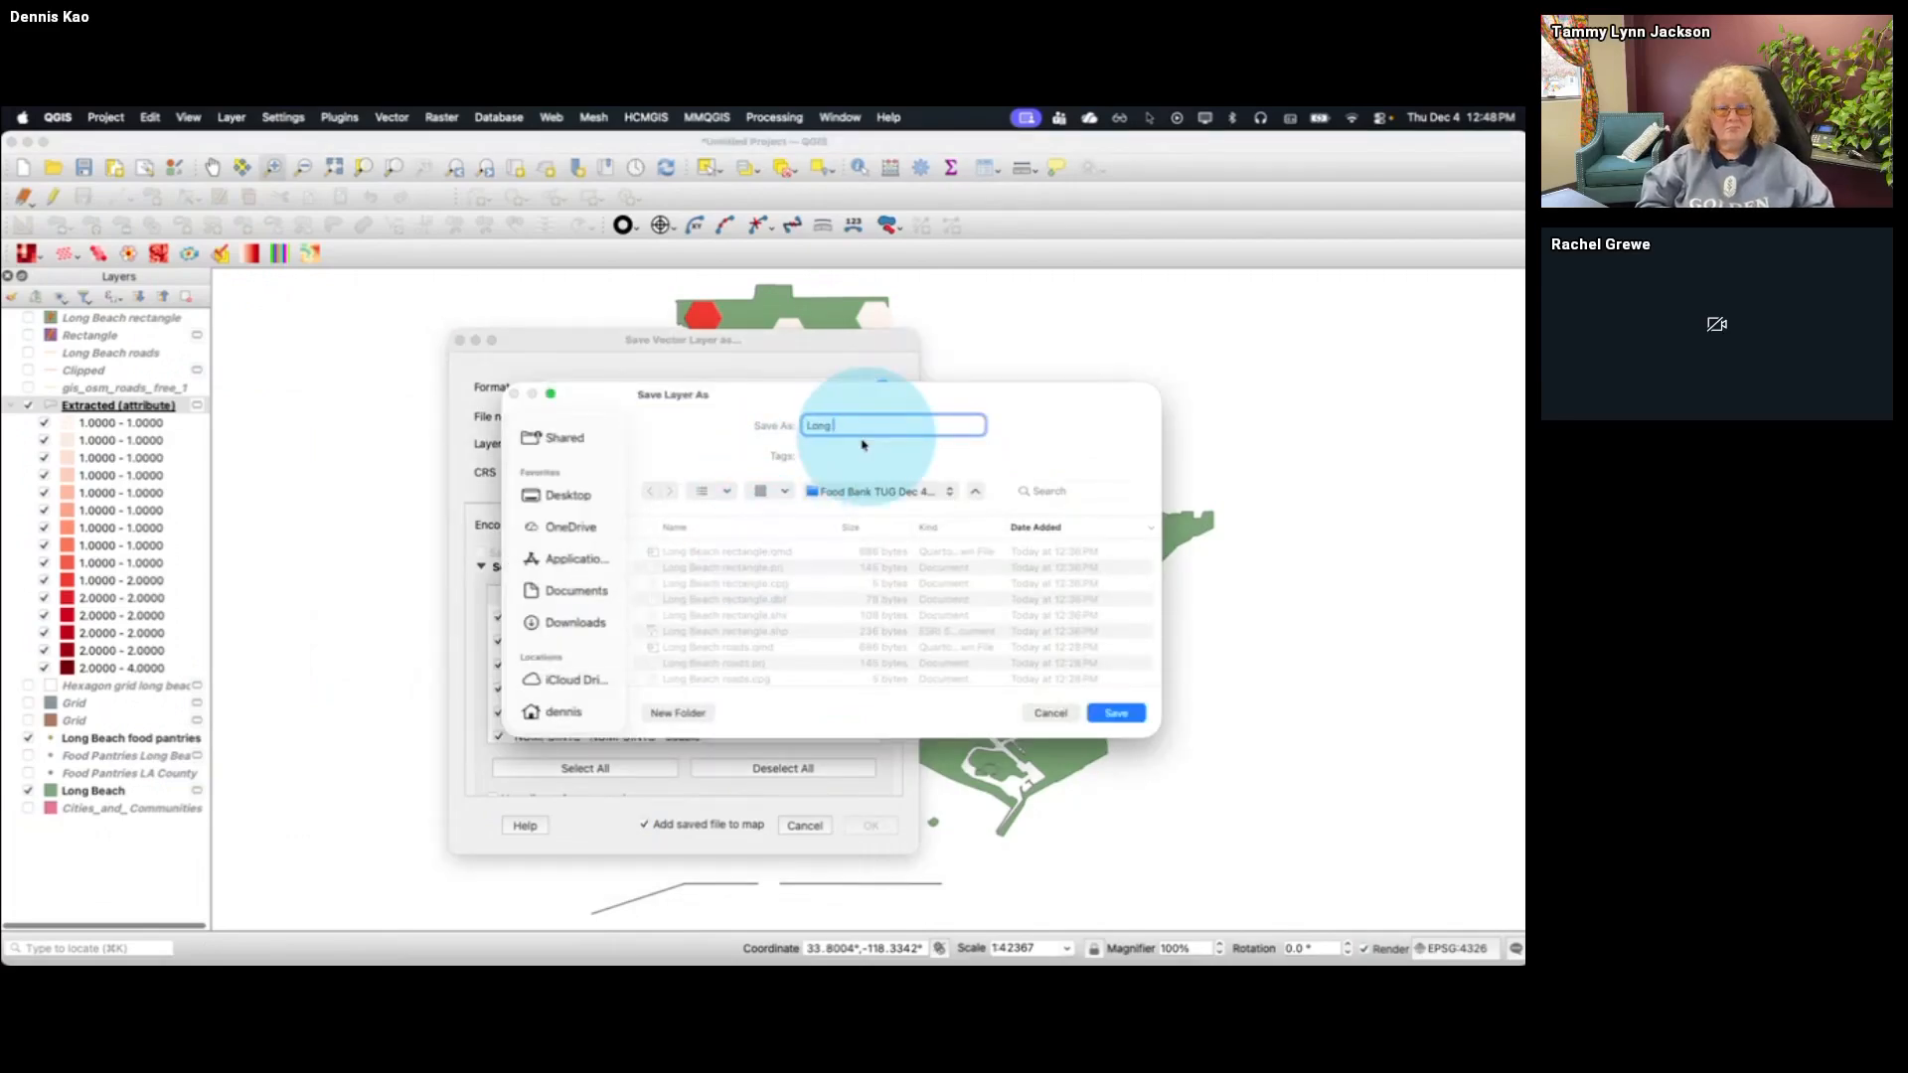
type(" Beach hexagons")
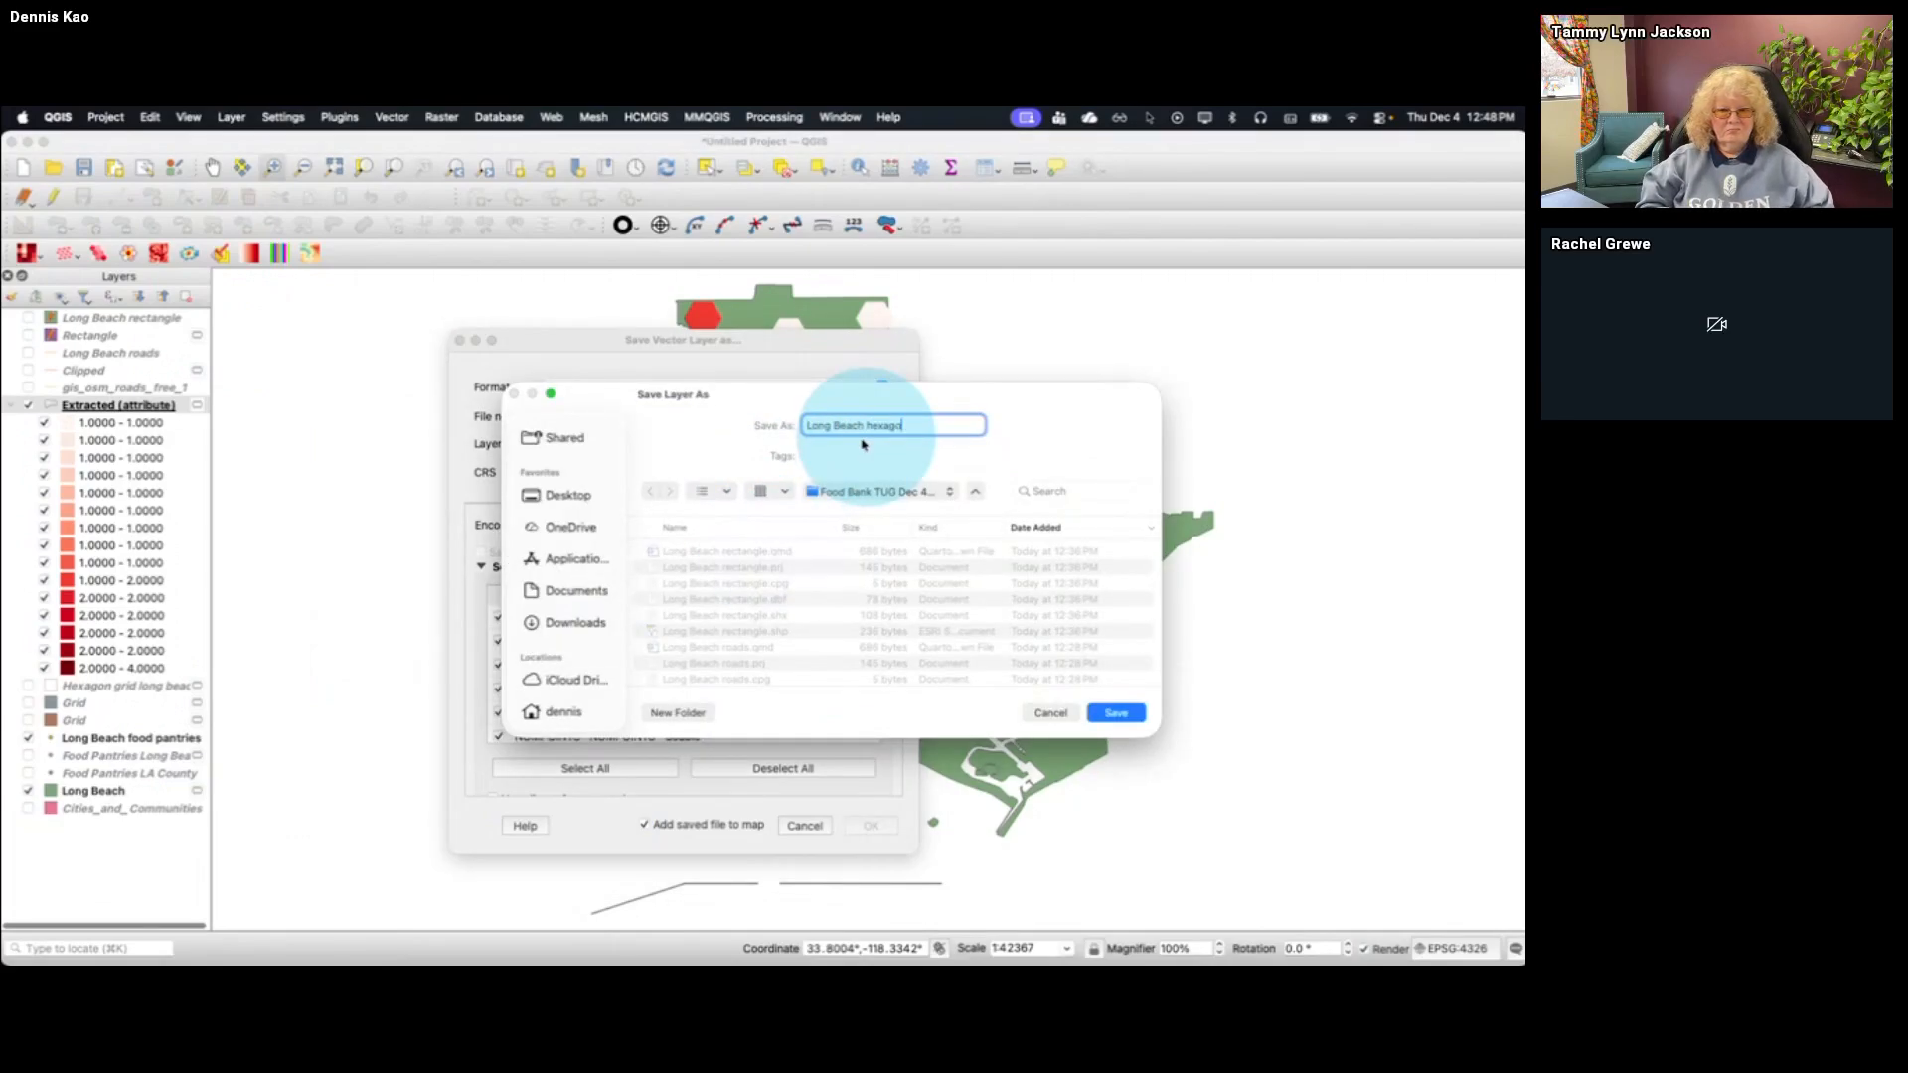
left_click(1116, 713)
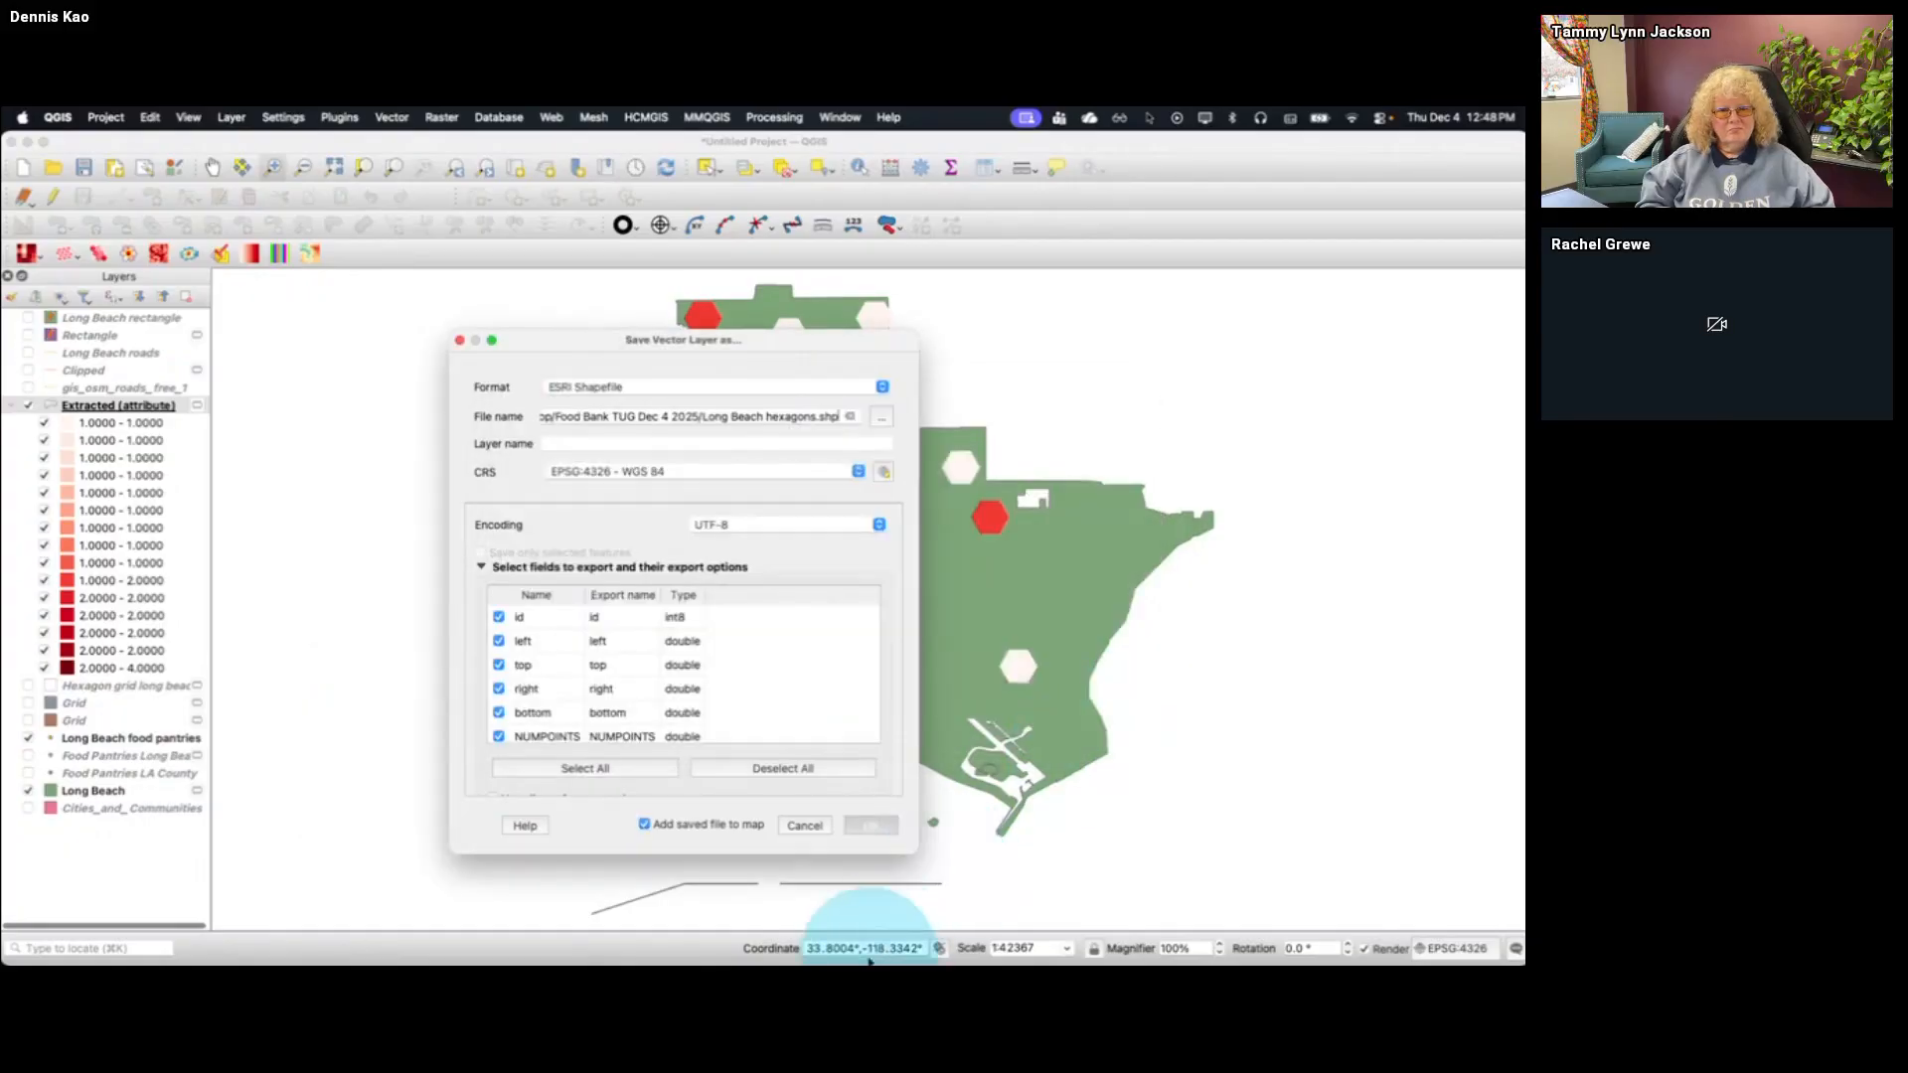
left_click(871, 825)
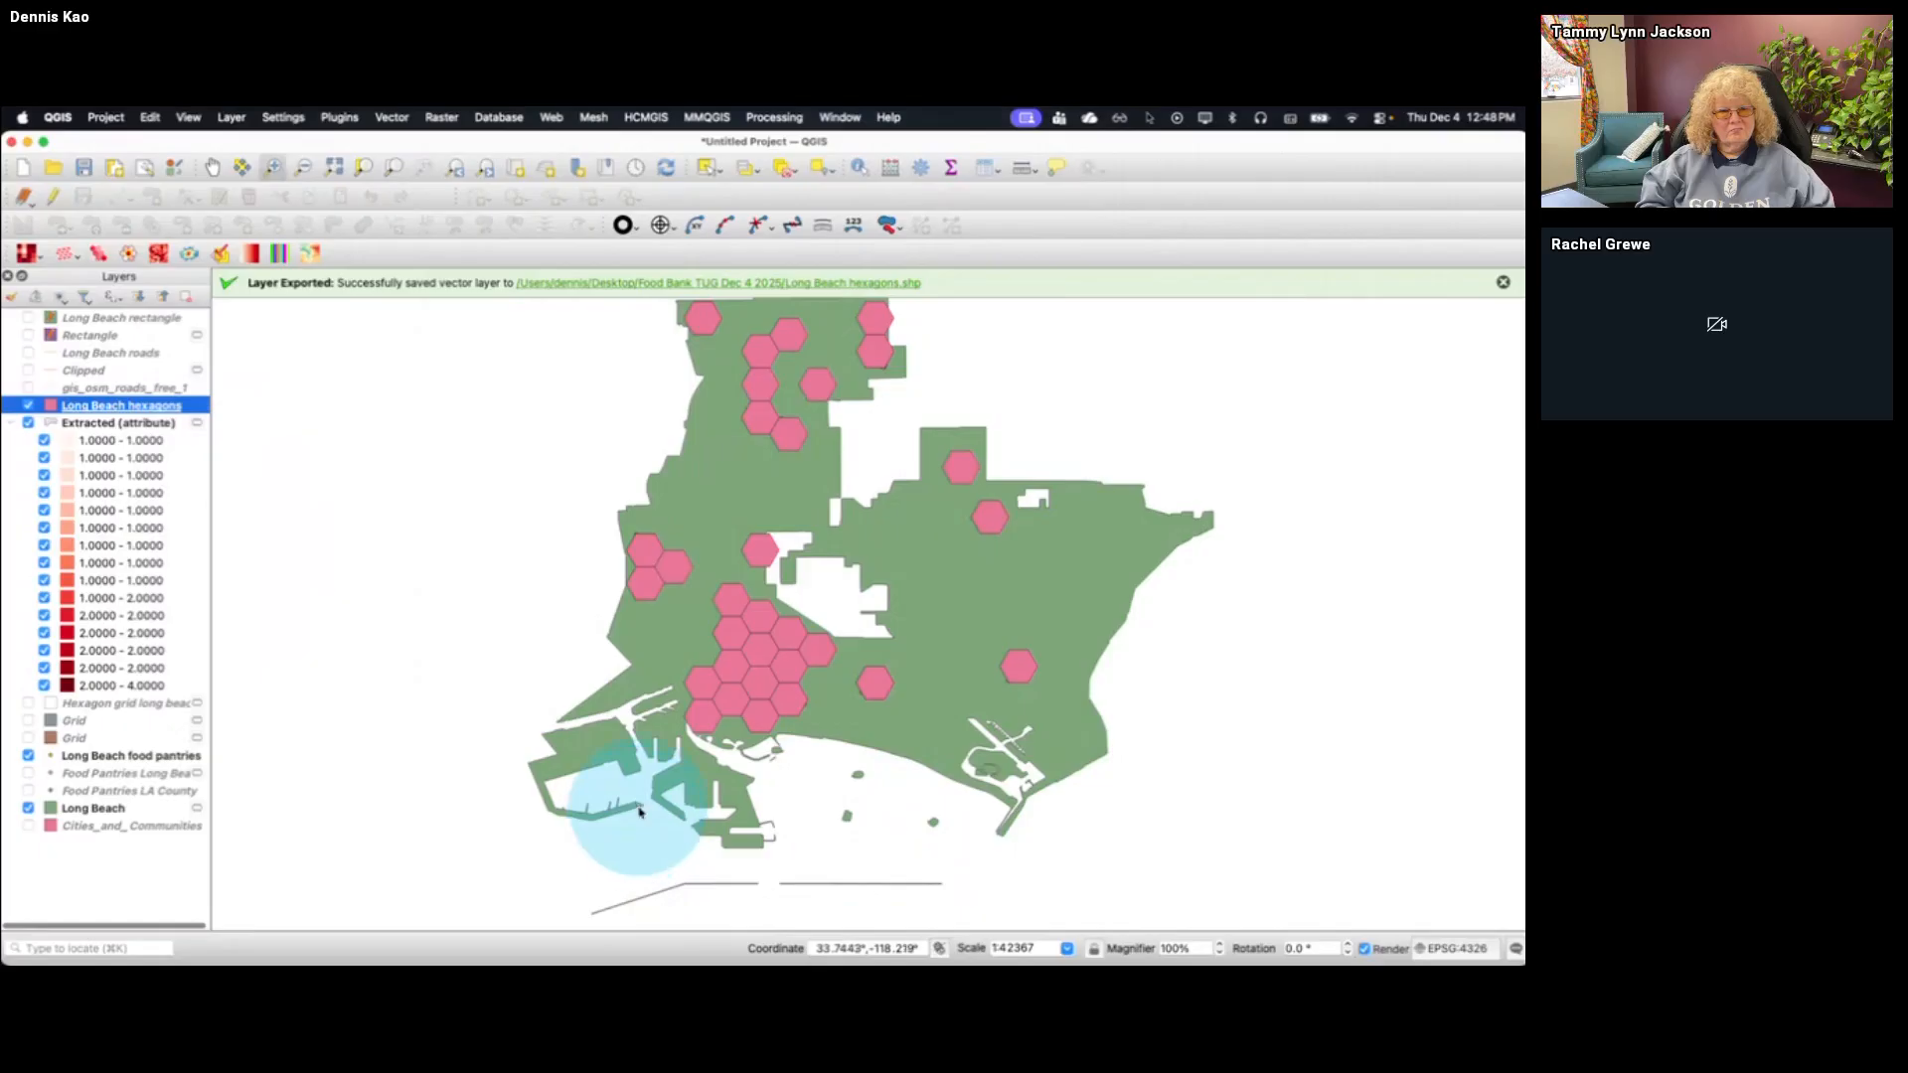
Switch to Tableau and add Long Beach hexagons.shp from the Food Bank TUG Dec 4 2025 folder as a data source
key("ctrl+Up")
left_click(461, 459)
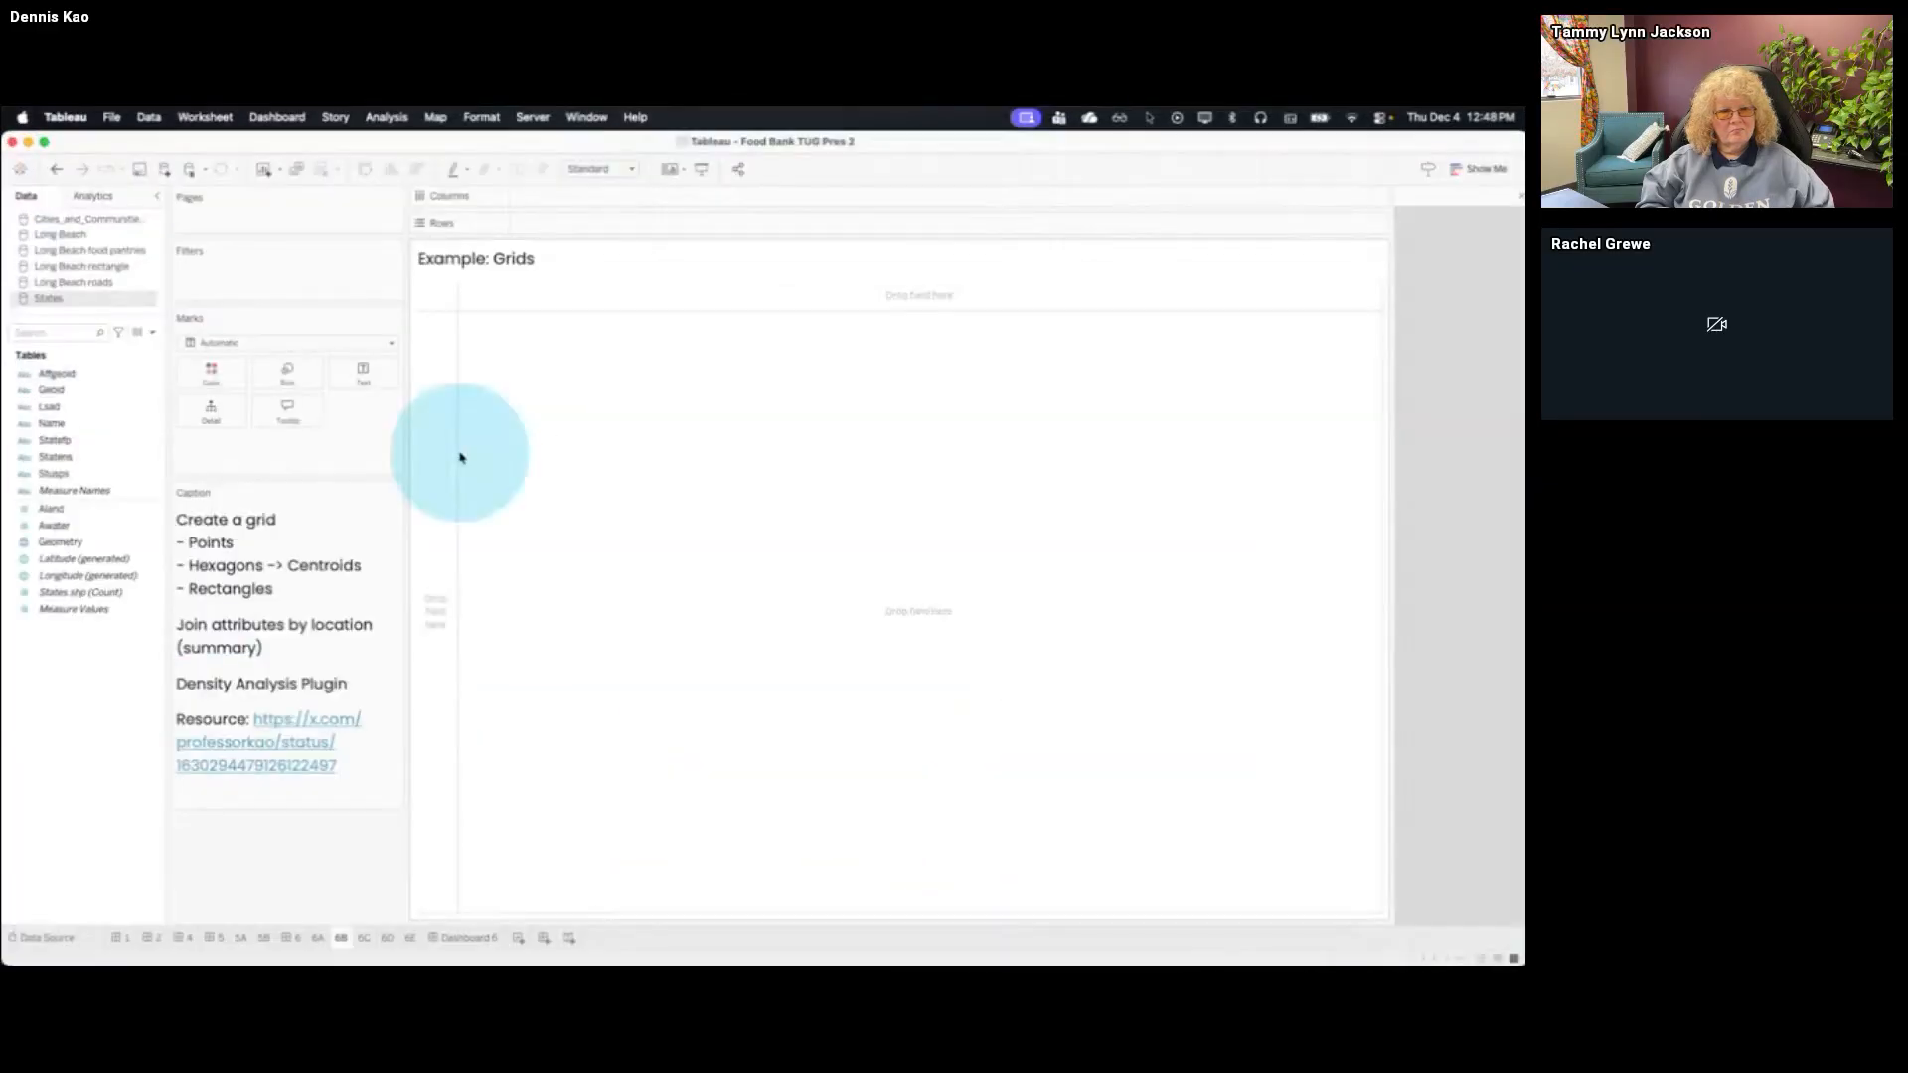
key("super+Tab")
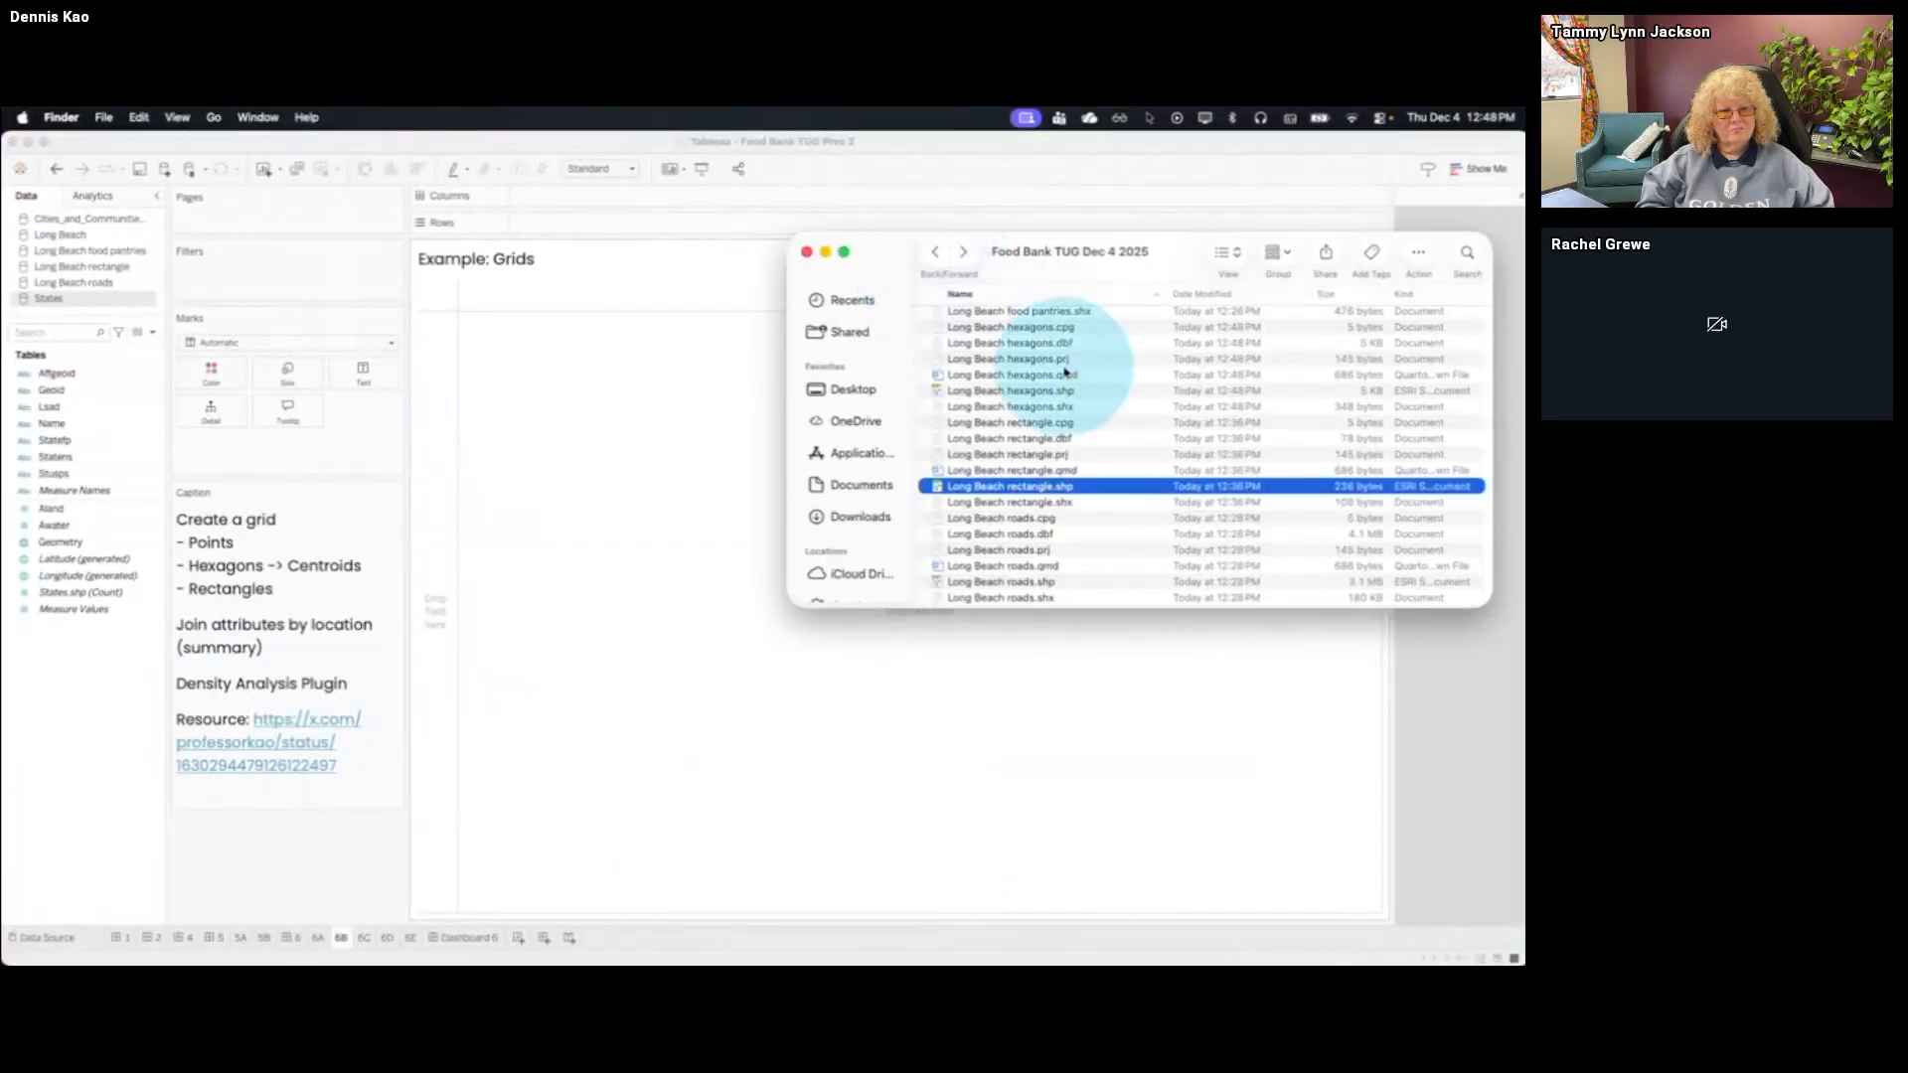
left_click_drag(1068, 390, 711, 533)
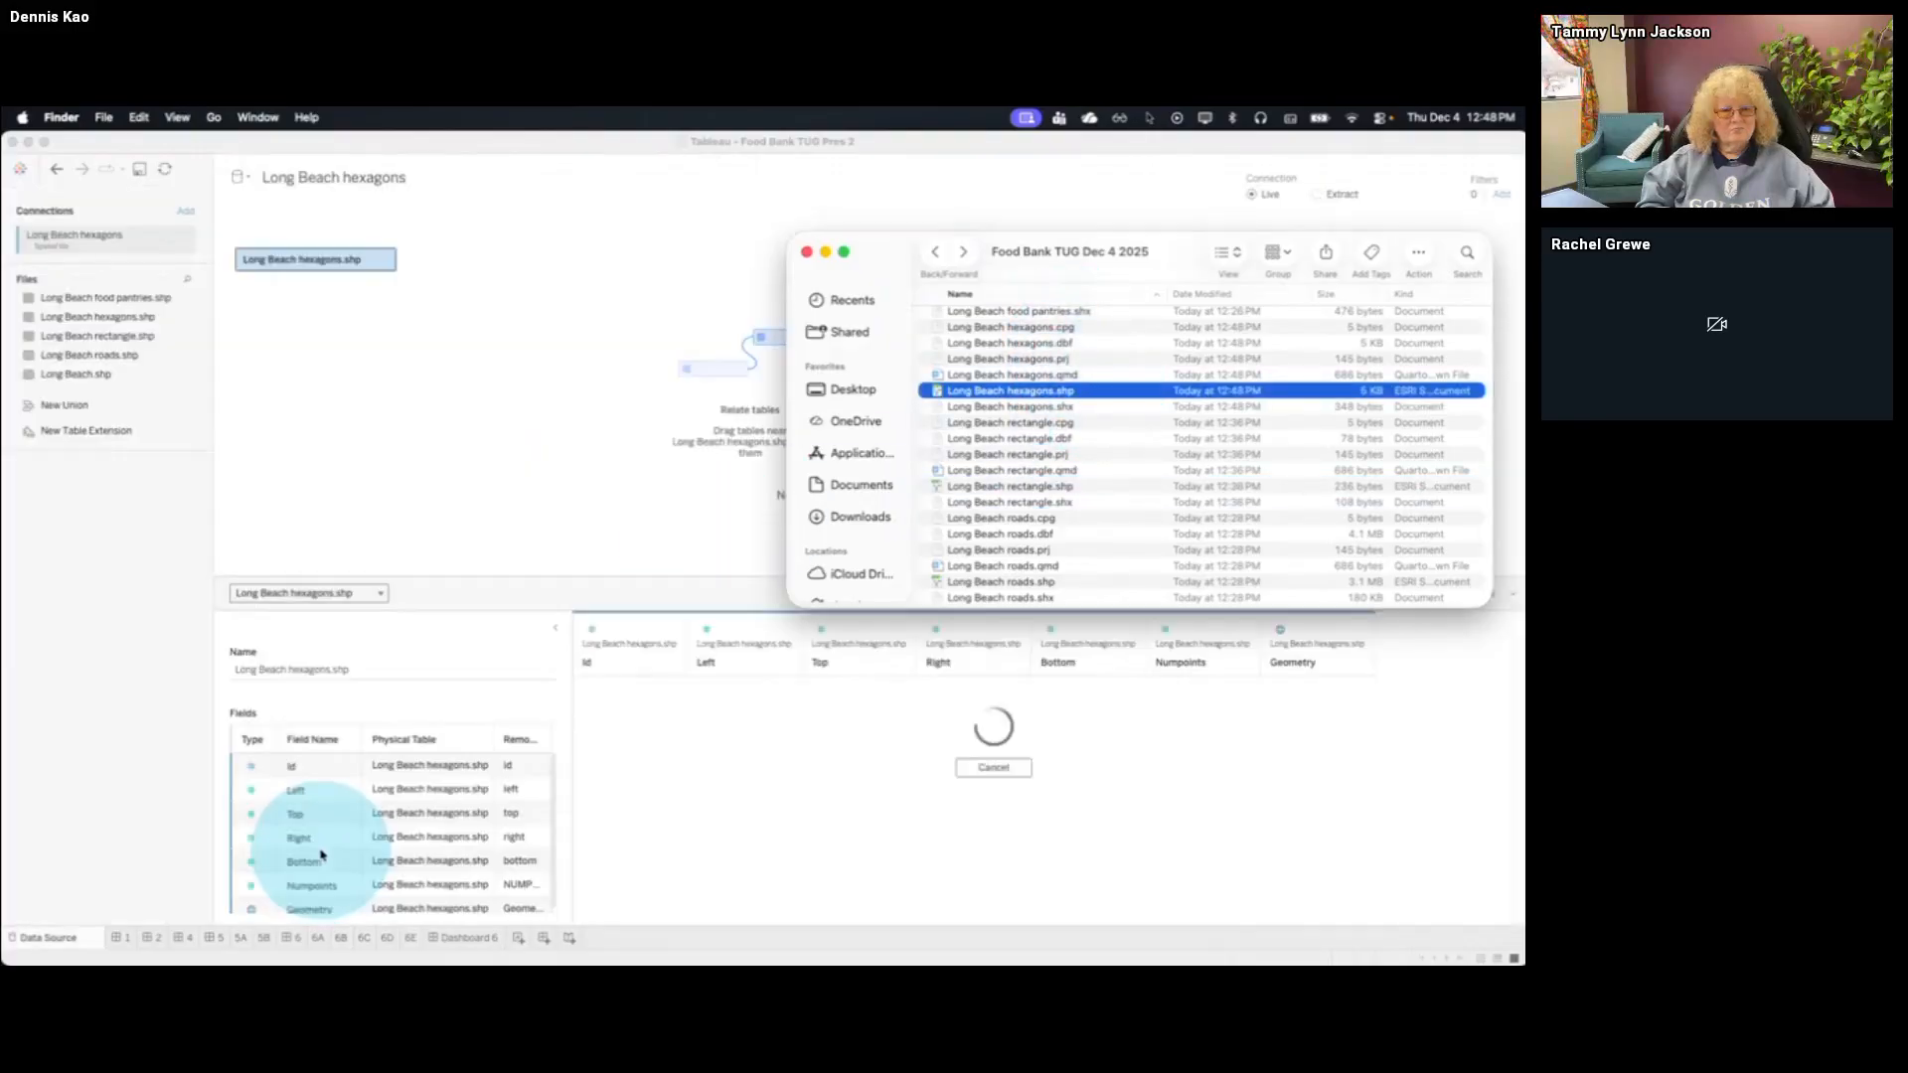
Map the Geometry field of Long Beach hexagons on sheet 6B, Example: Grids
left_click(363, 937)
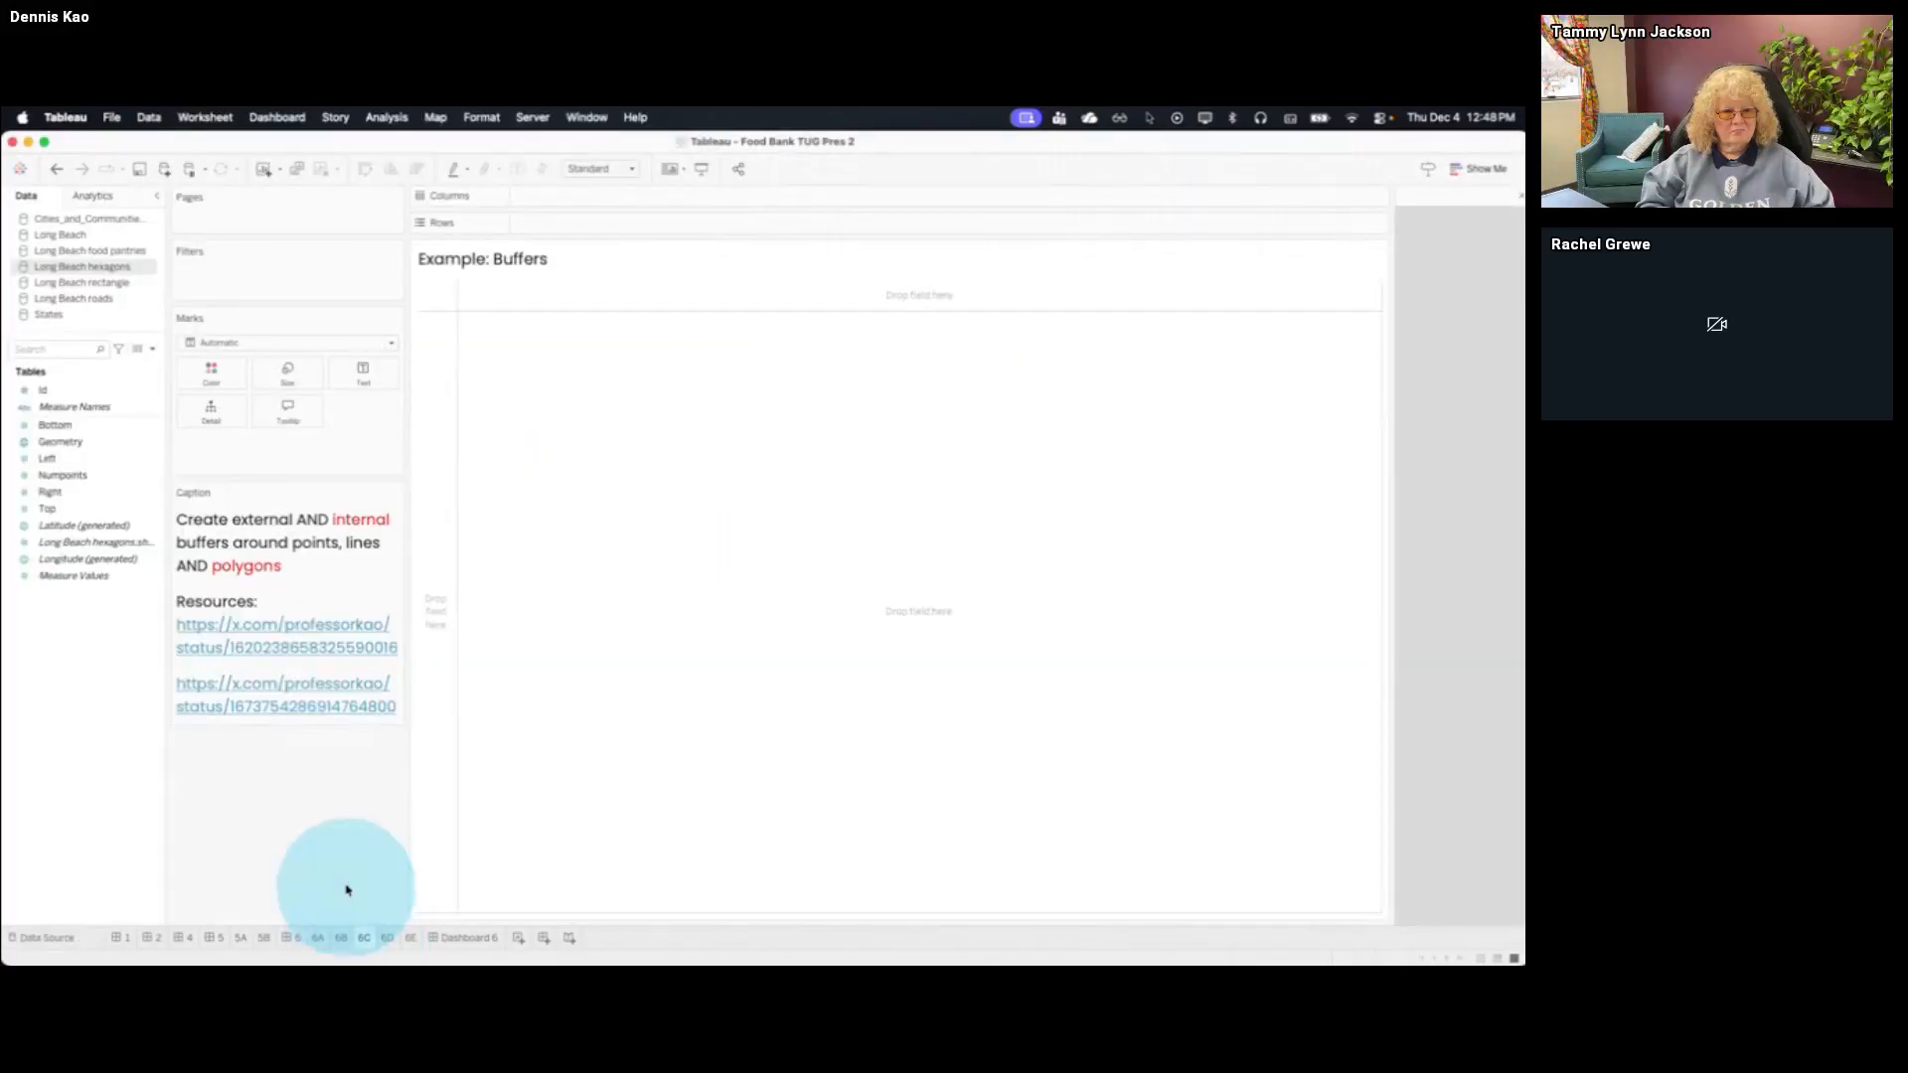
left_click(340, 937)
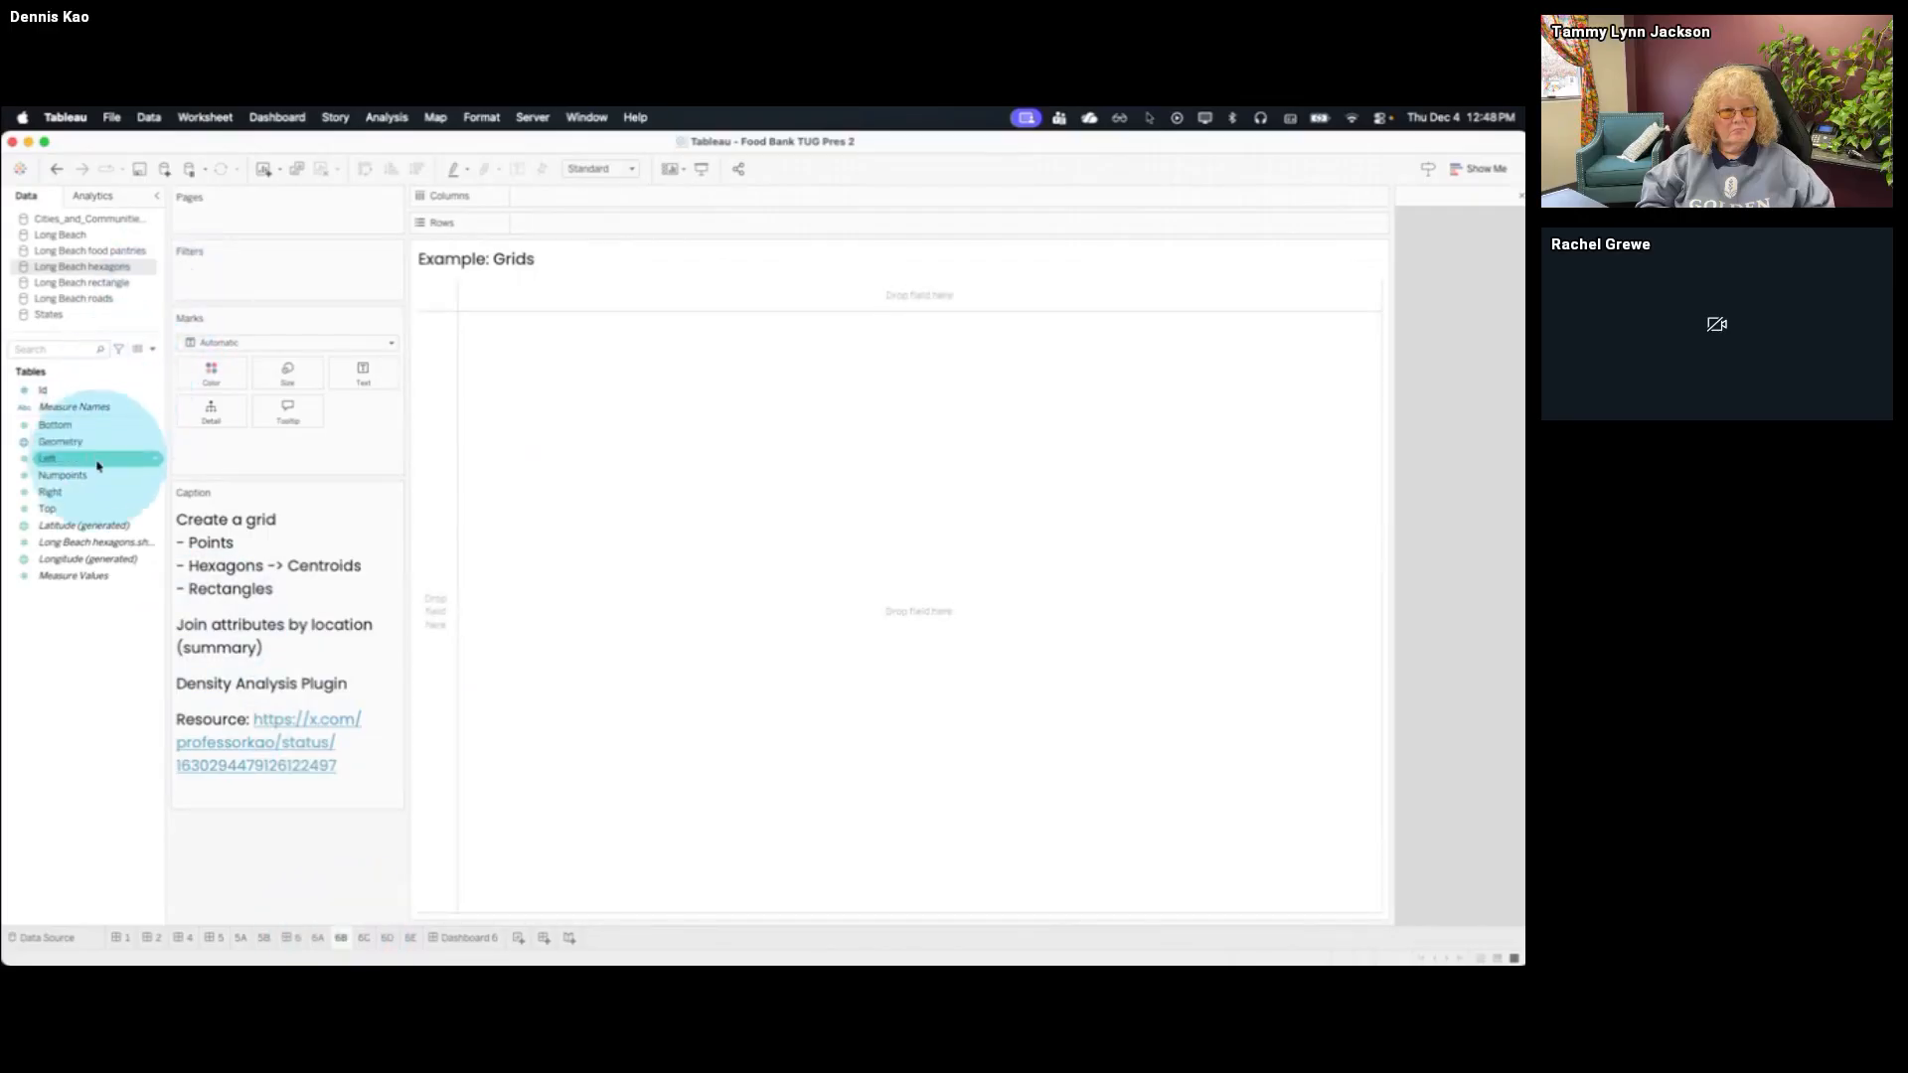
left_click_drag(98, 442, 616, 516)
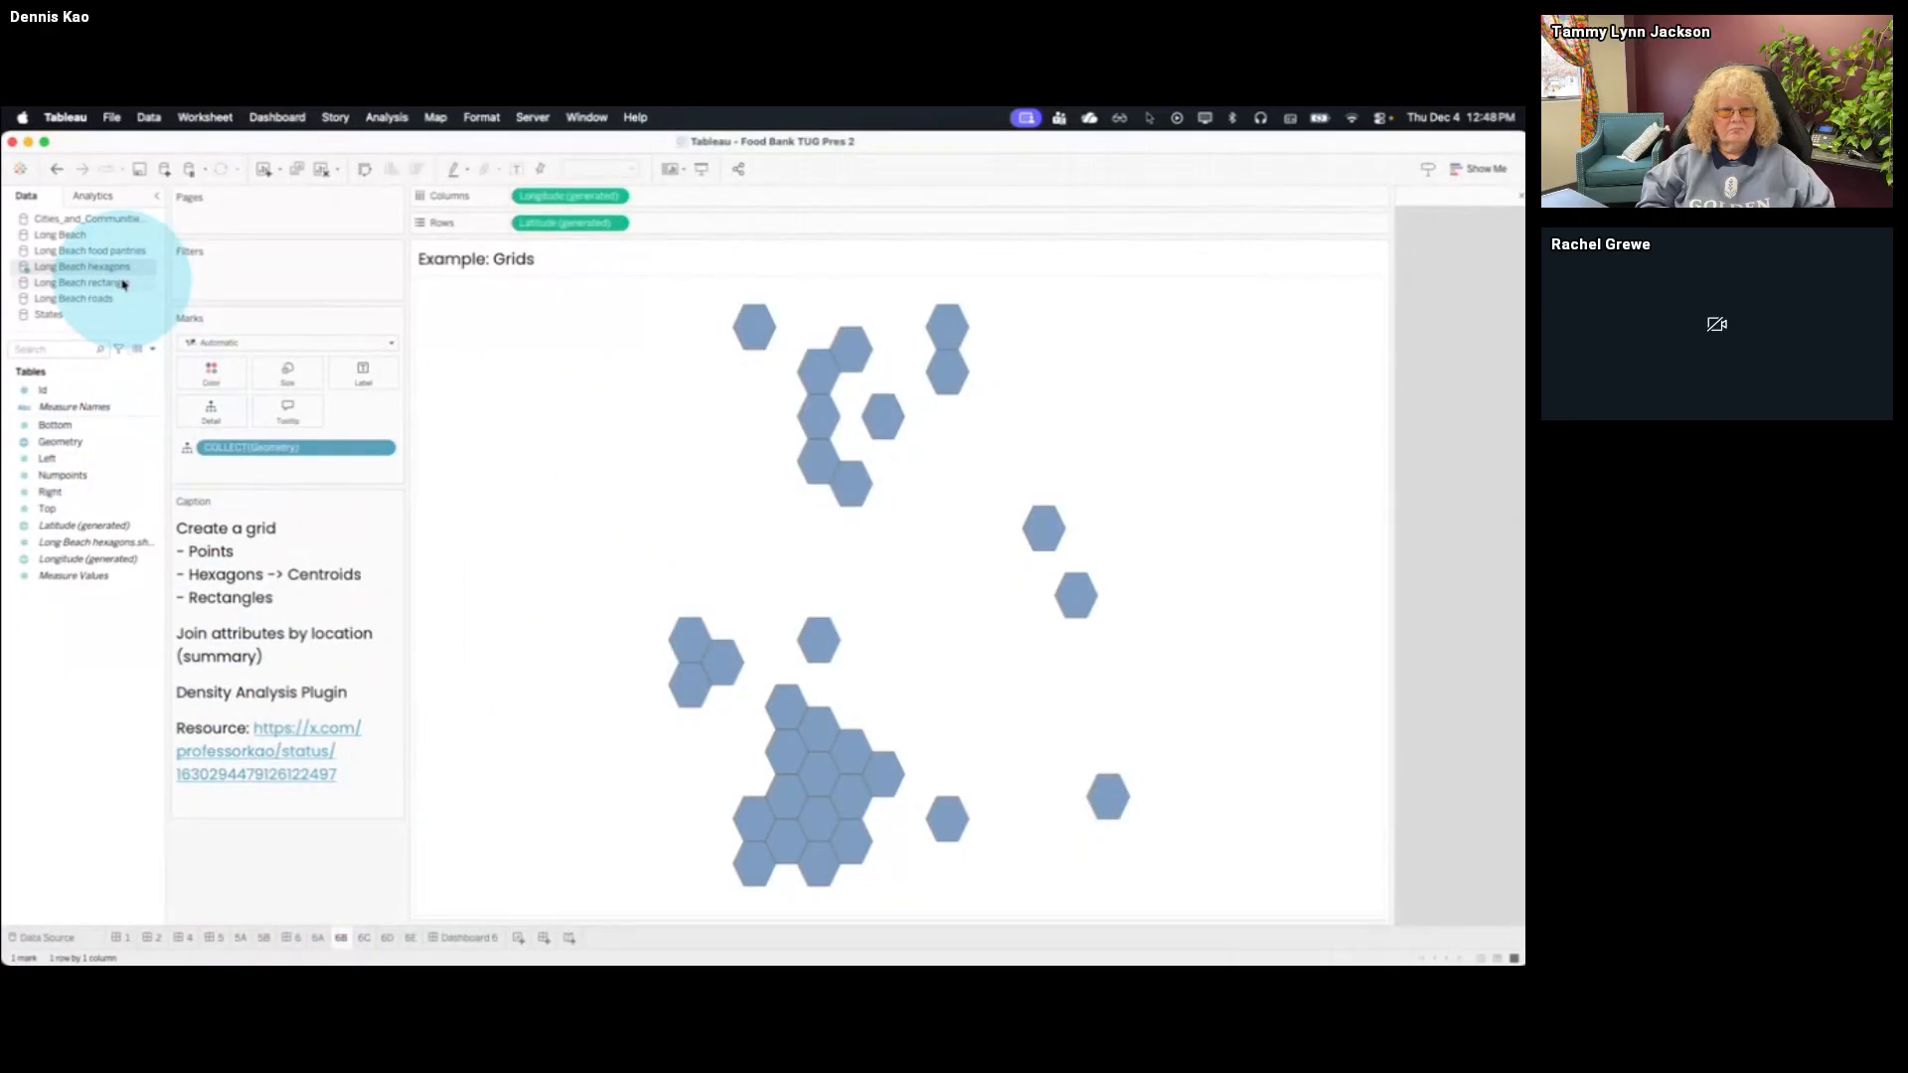
Add the Geometry of Long Beach roads as a second map layer and place it beneath the hexagons
left_click(112, 301)
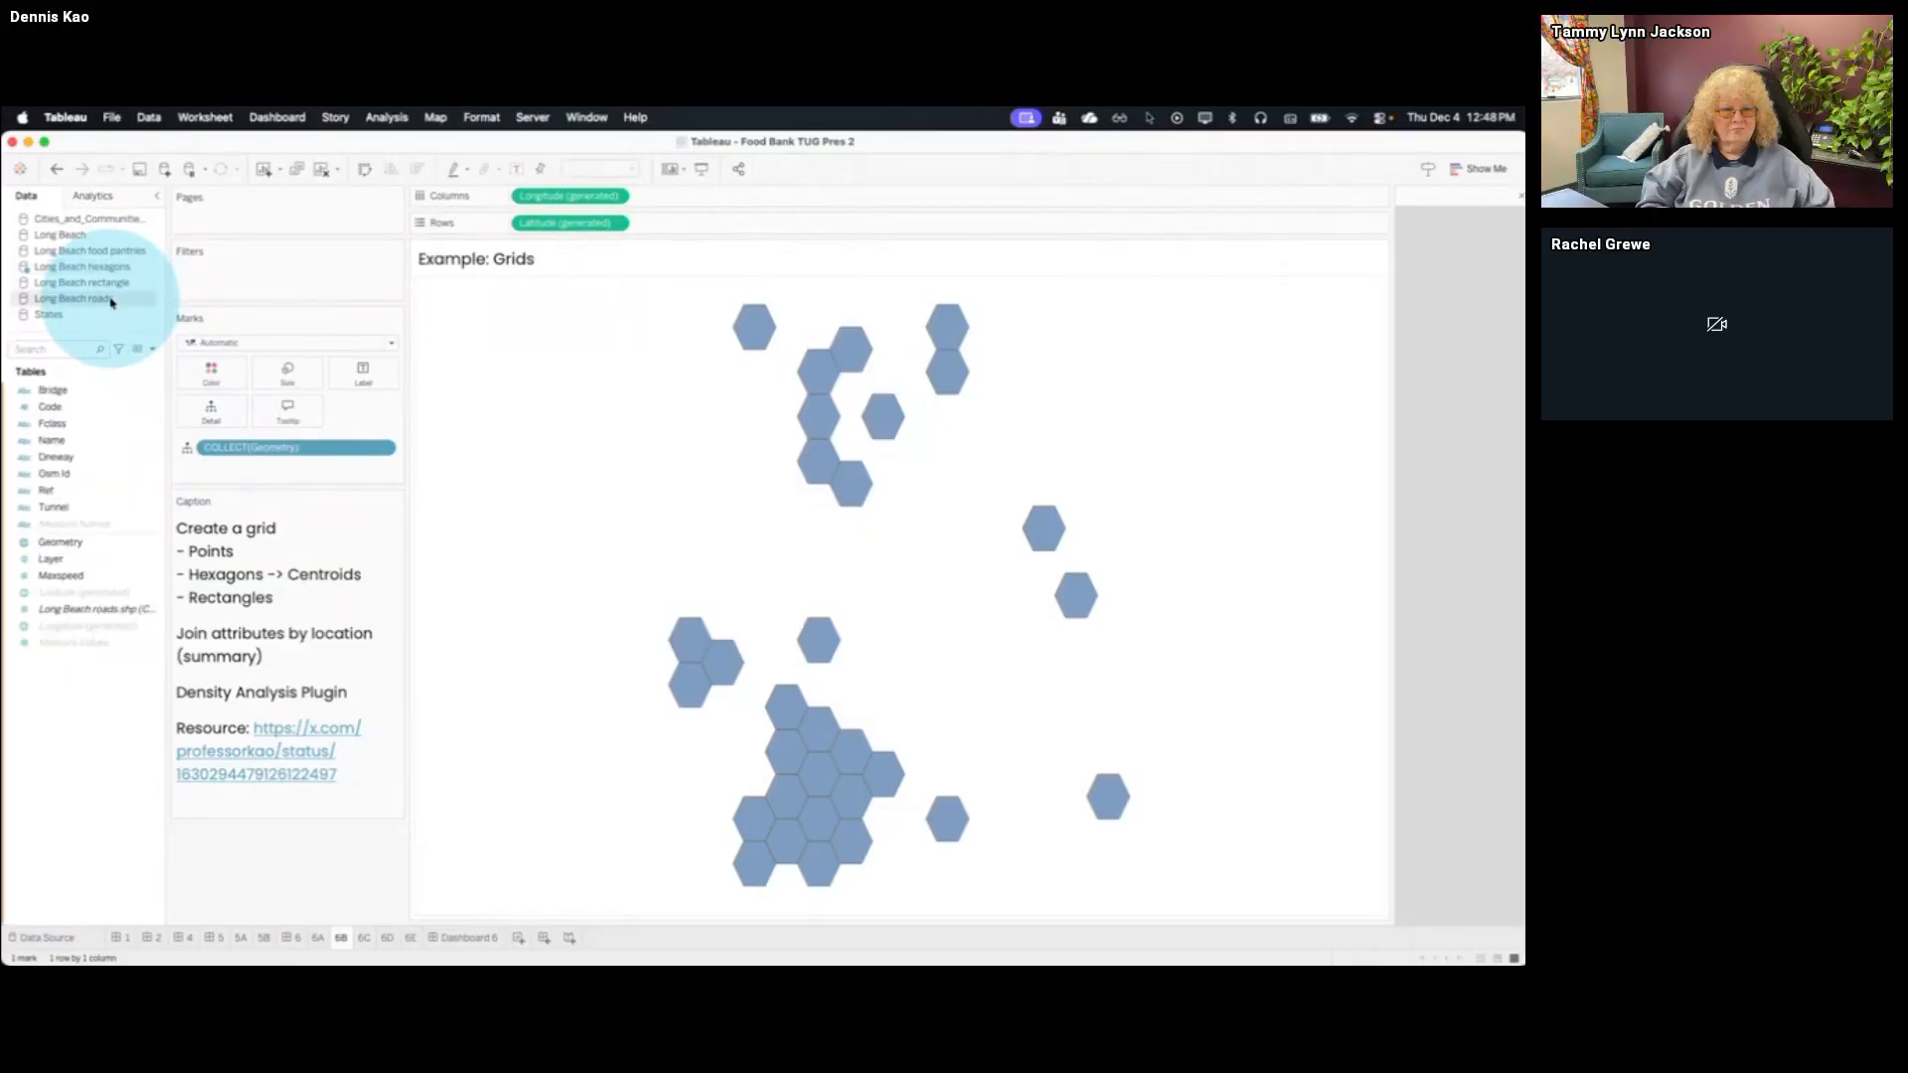
left_click_drag(94, 542, 554, 308)
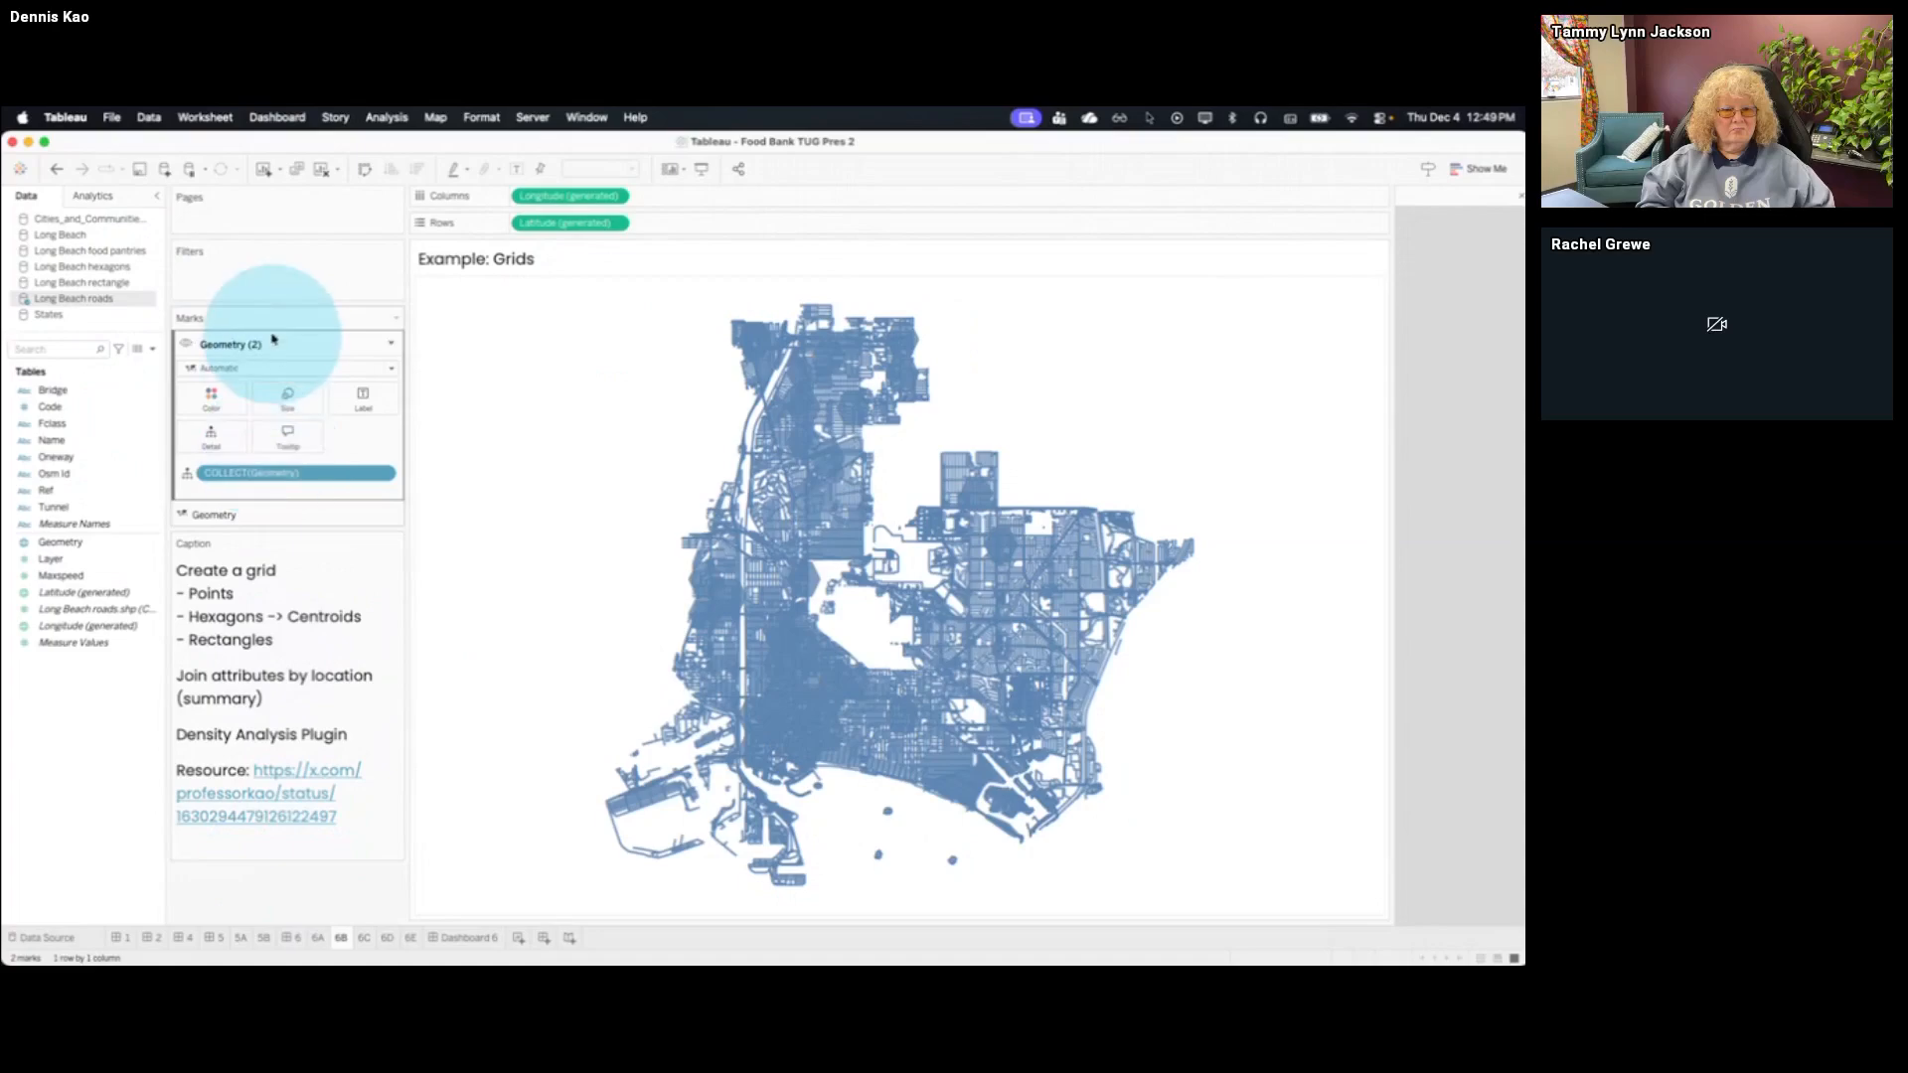
left_click_drag(274, 339, 256, 446)
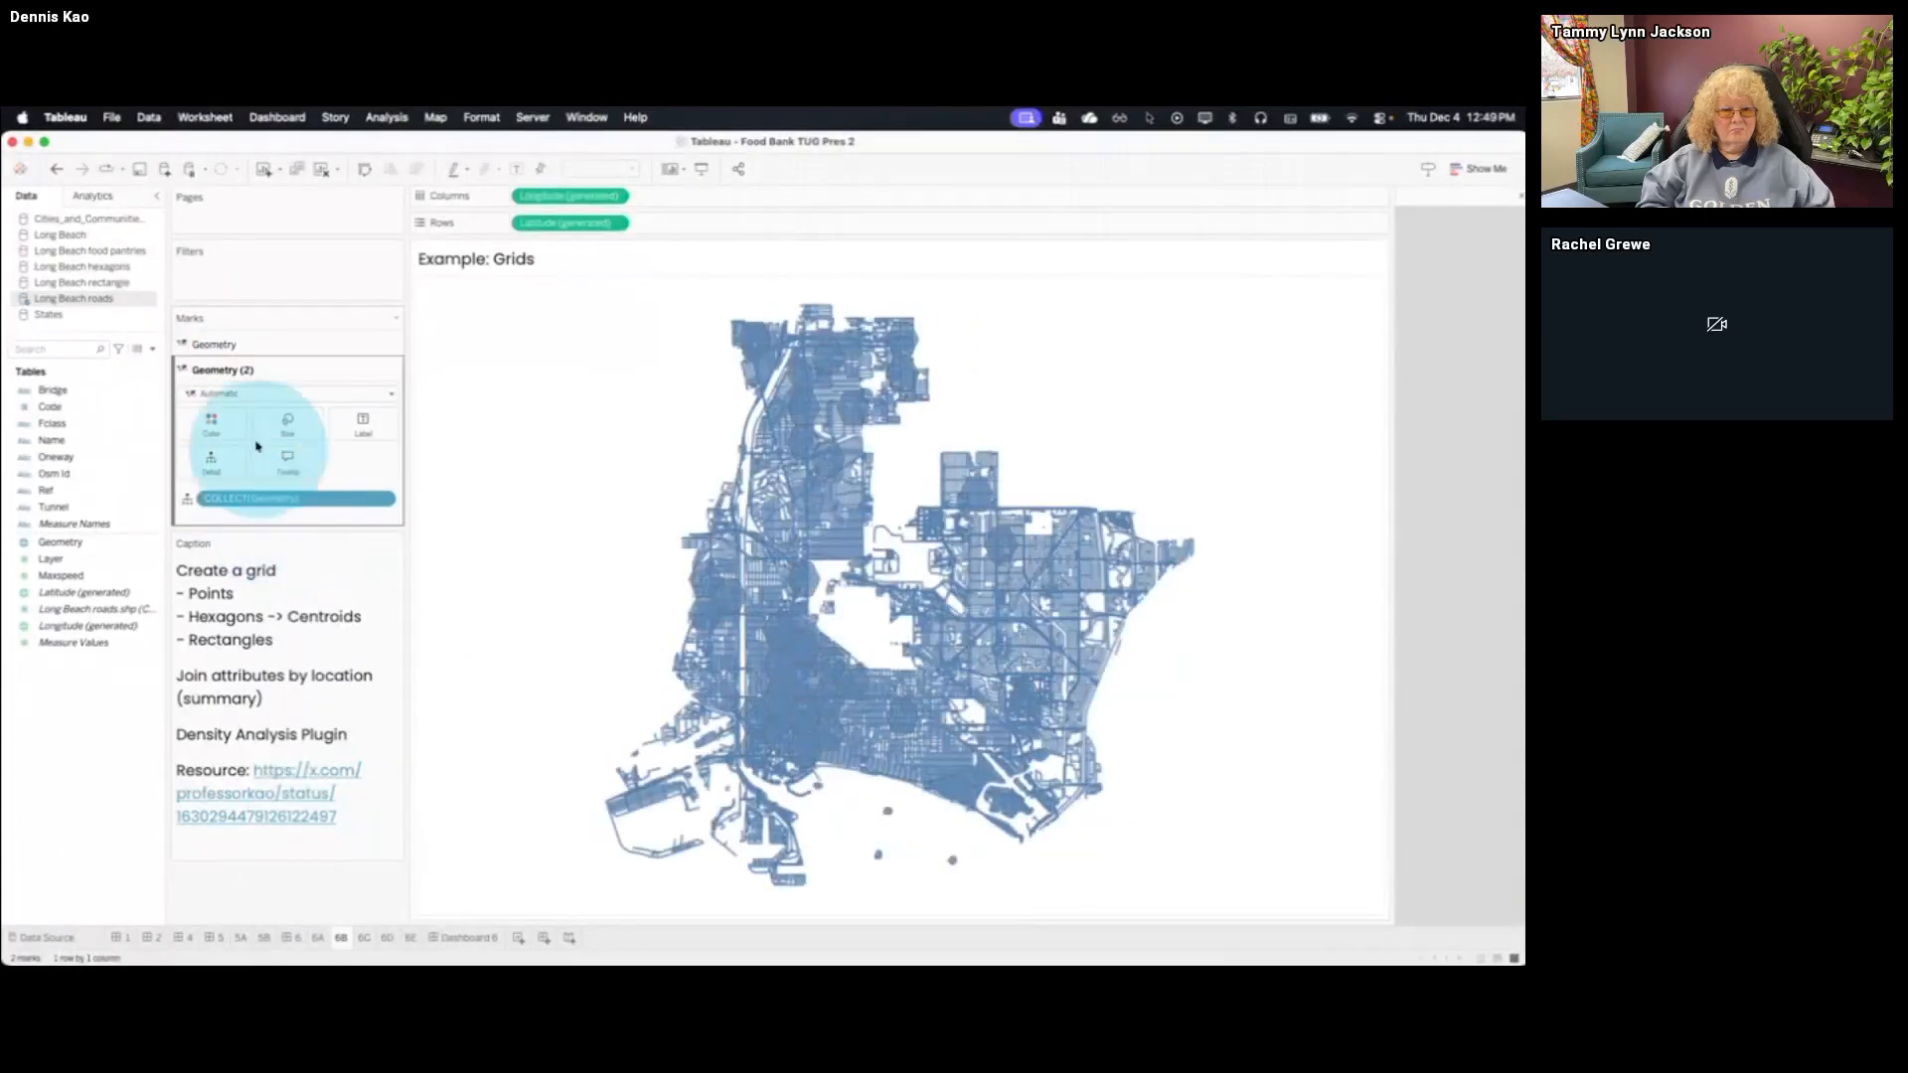
left_click(237, 345)
left_click(210, 394)
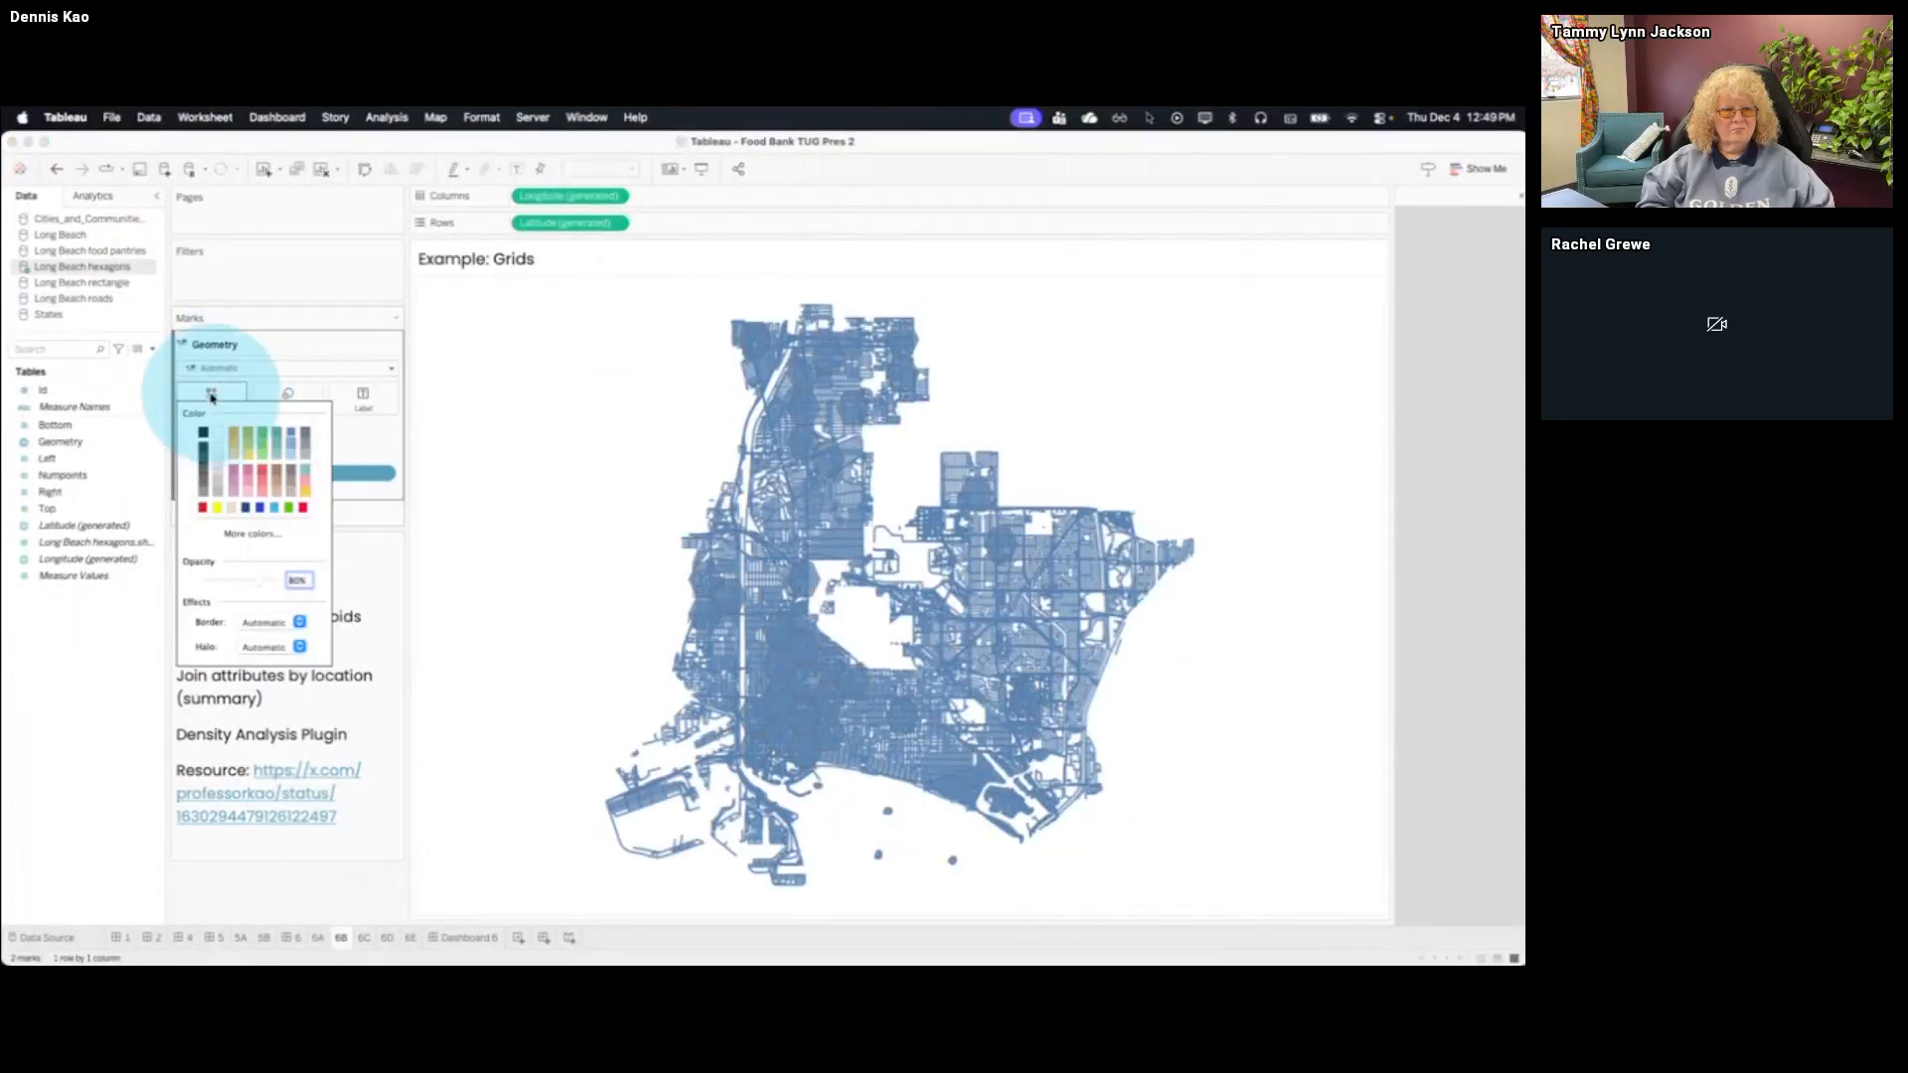
left_click(370, 511)
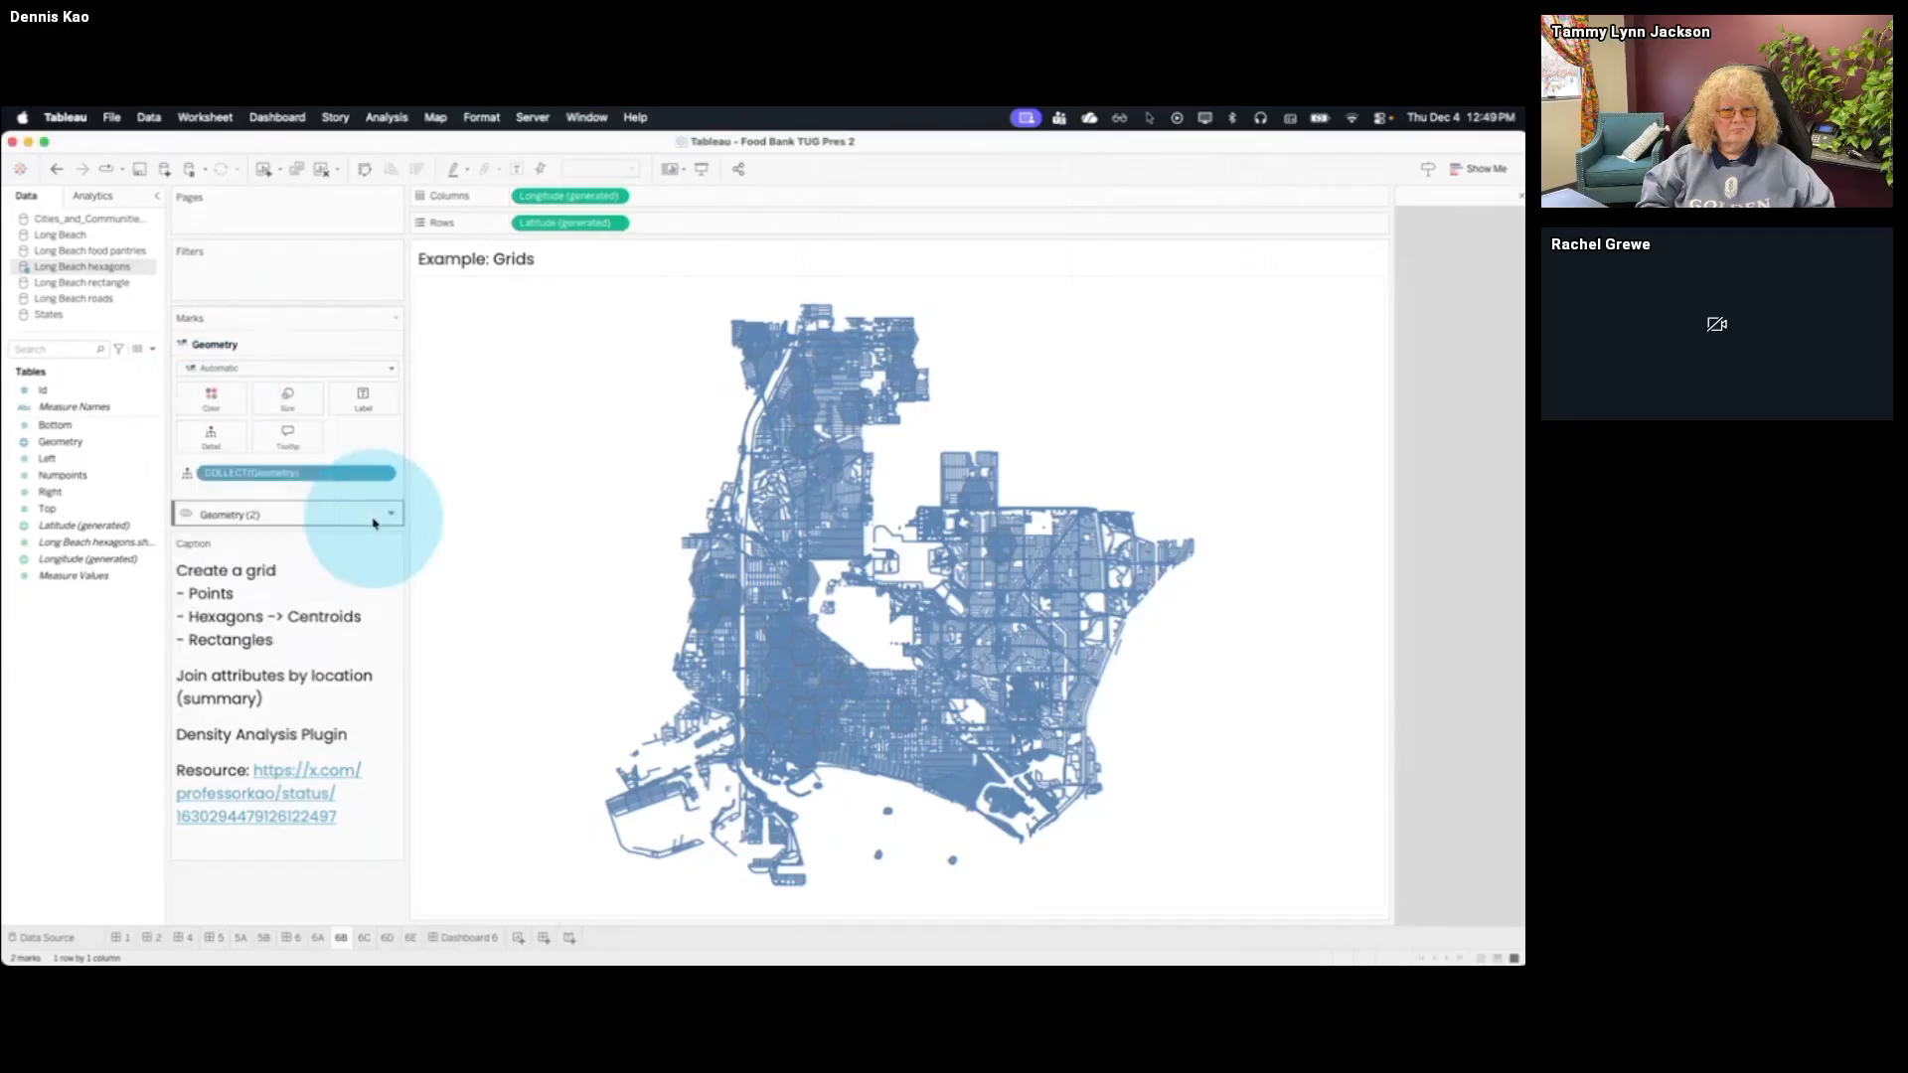
Reduce the mark size of the roads layer to the minimum so the road lines are thin
left_click(352, 515)
left_click(283, 431)
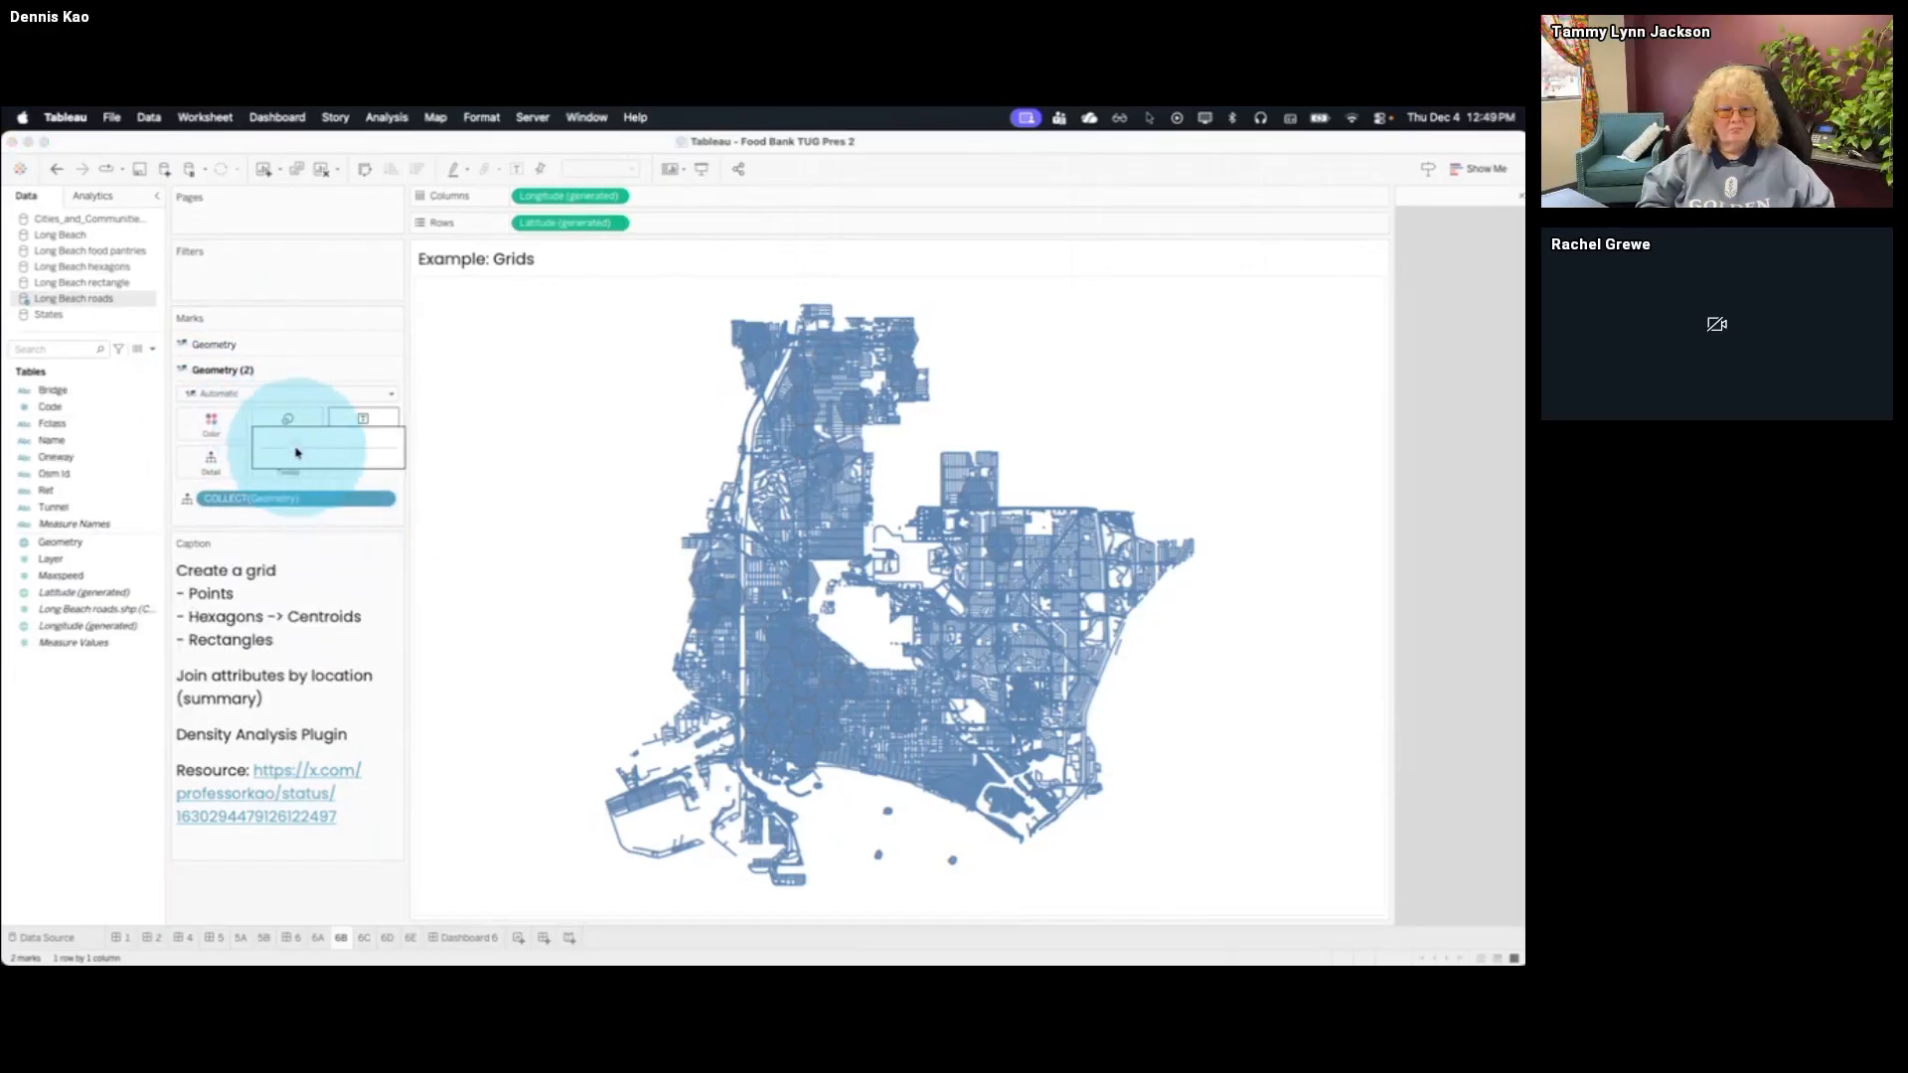
left_click_drag(298, 450, 251, 453)
left_click(267, 889)
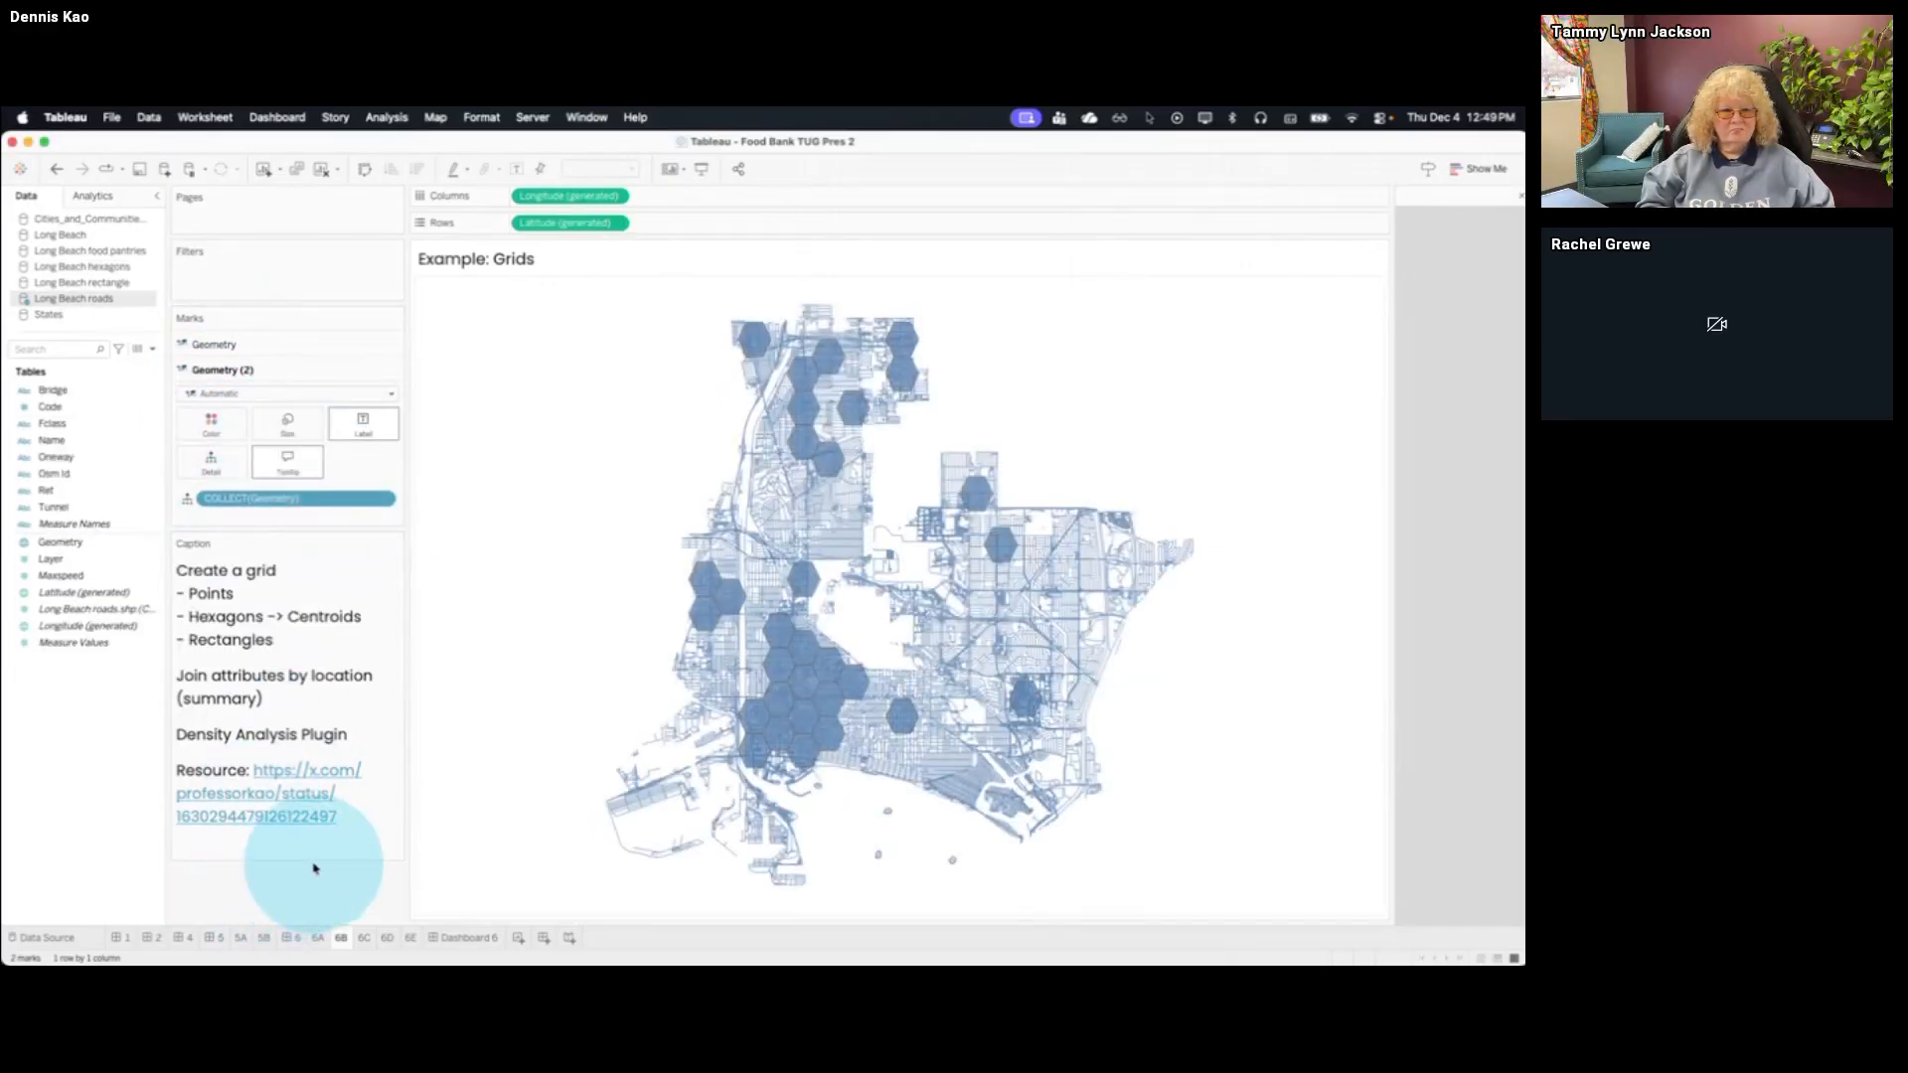
Color the hexagon layer by Numpoints and convert that field from a sum to a dimension
left_click(285, 346)
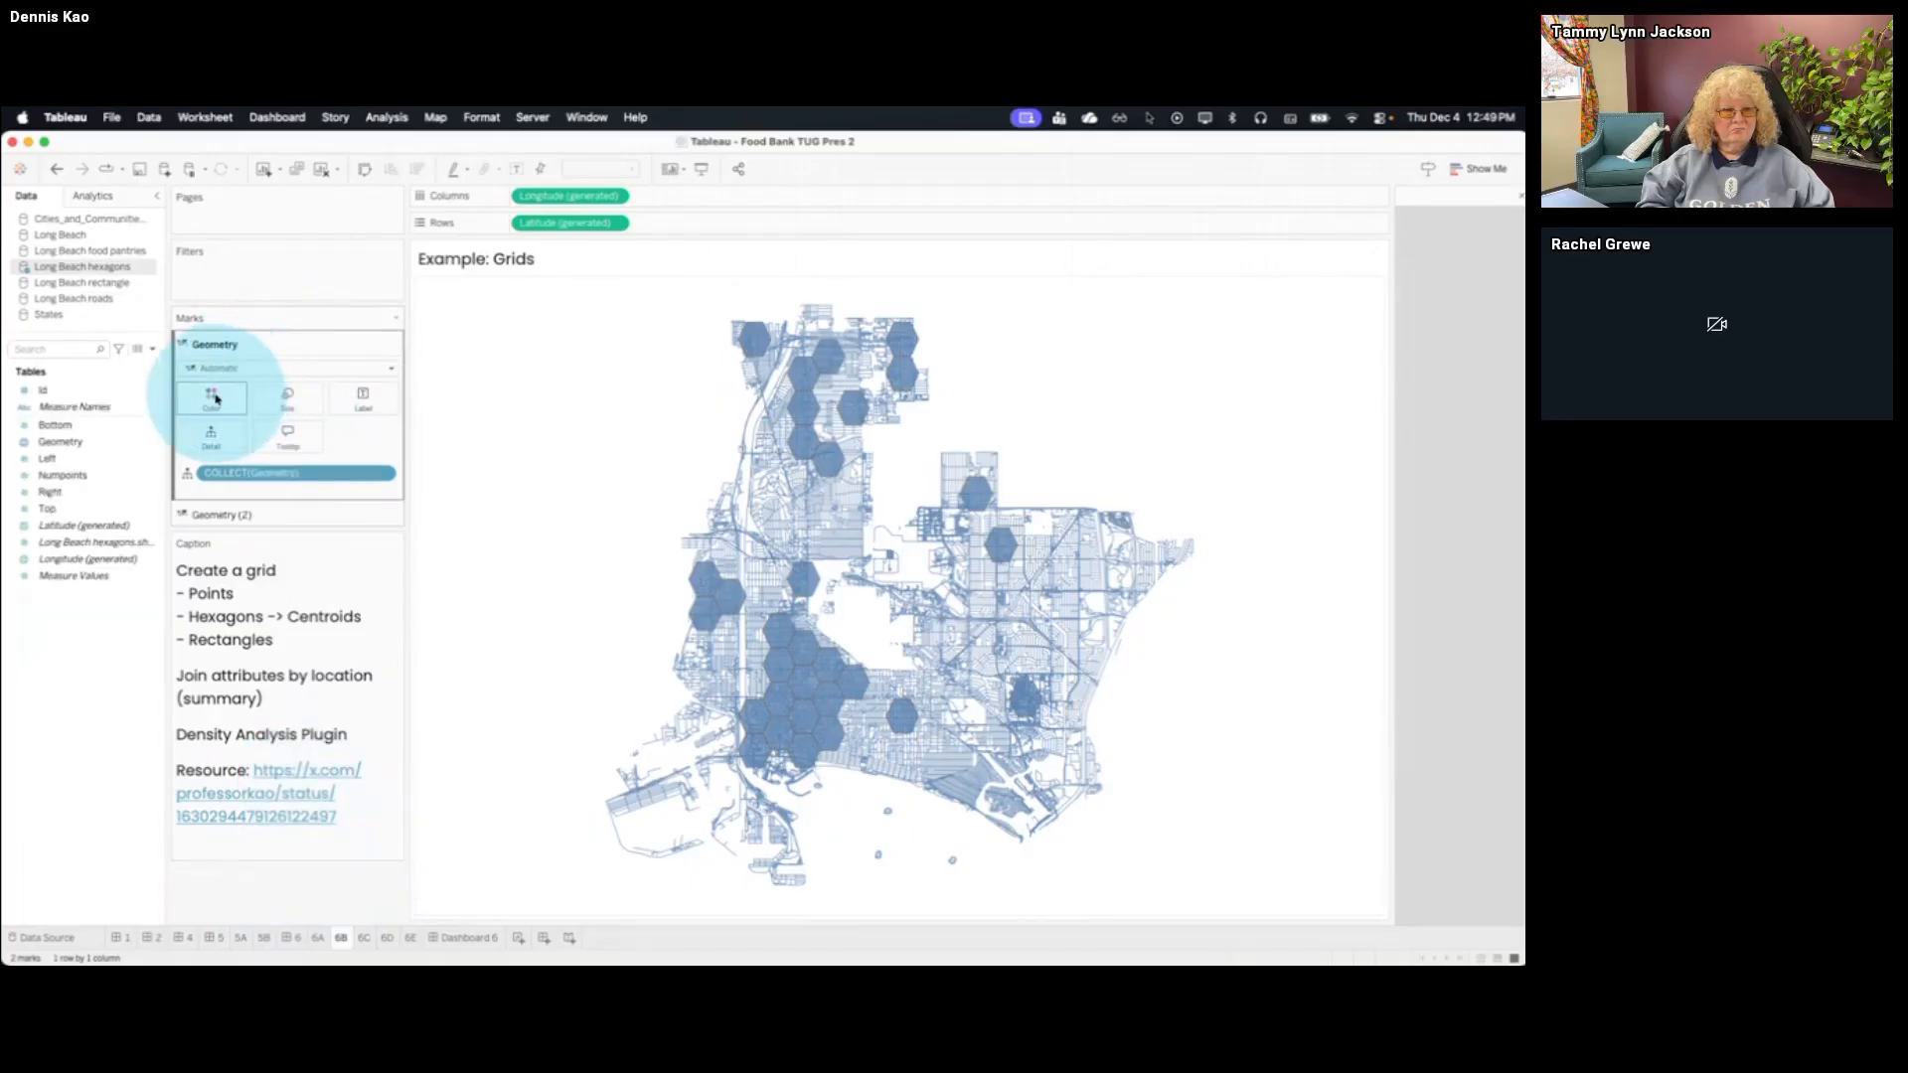
left_click(216, 398)
left_click(216, 399)
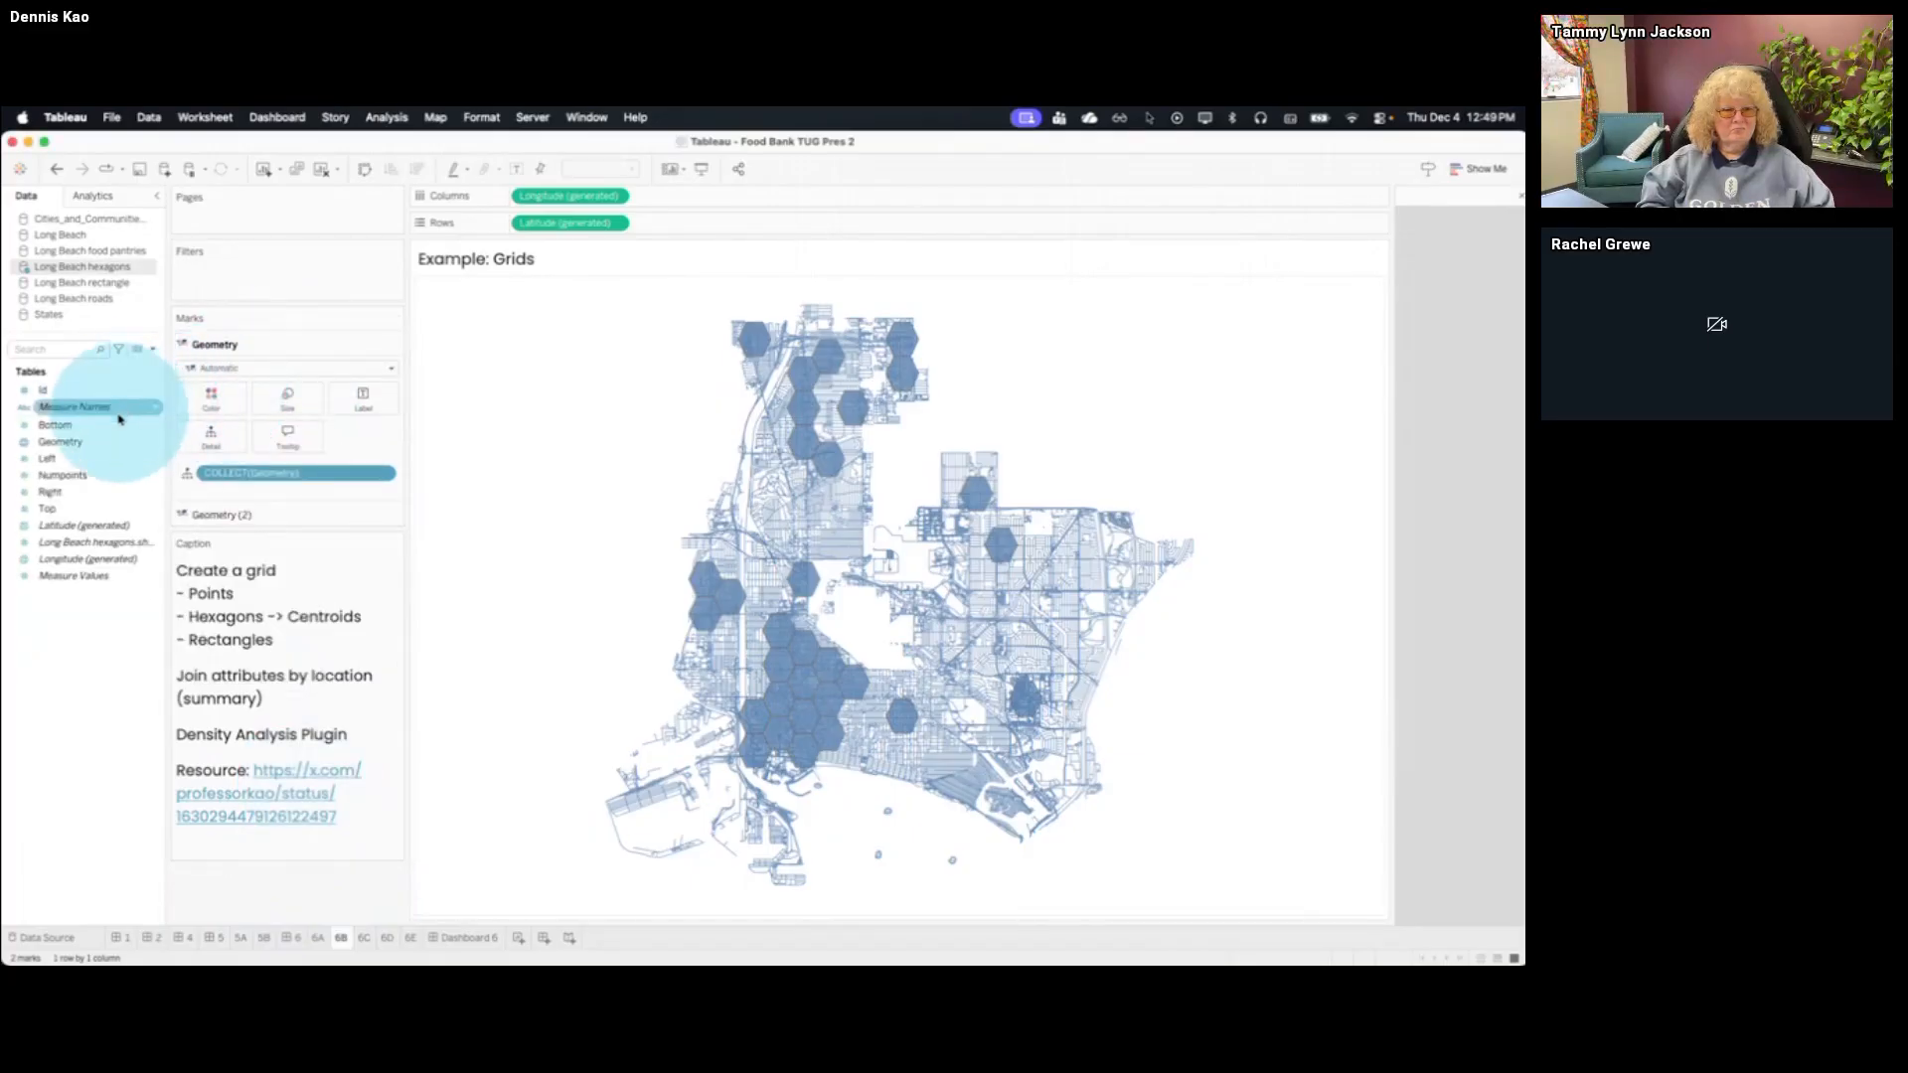
left_click_drag(103, 482, 210, 398)
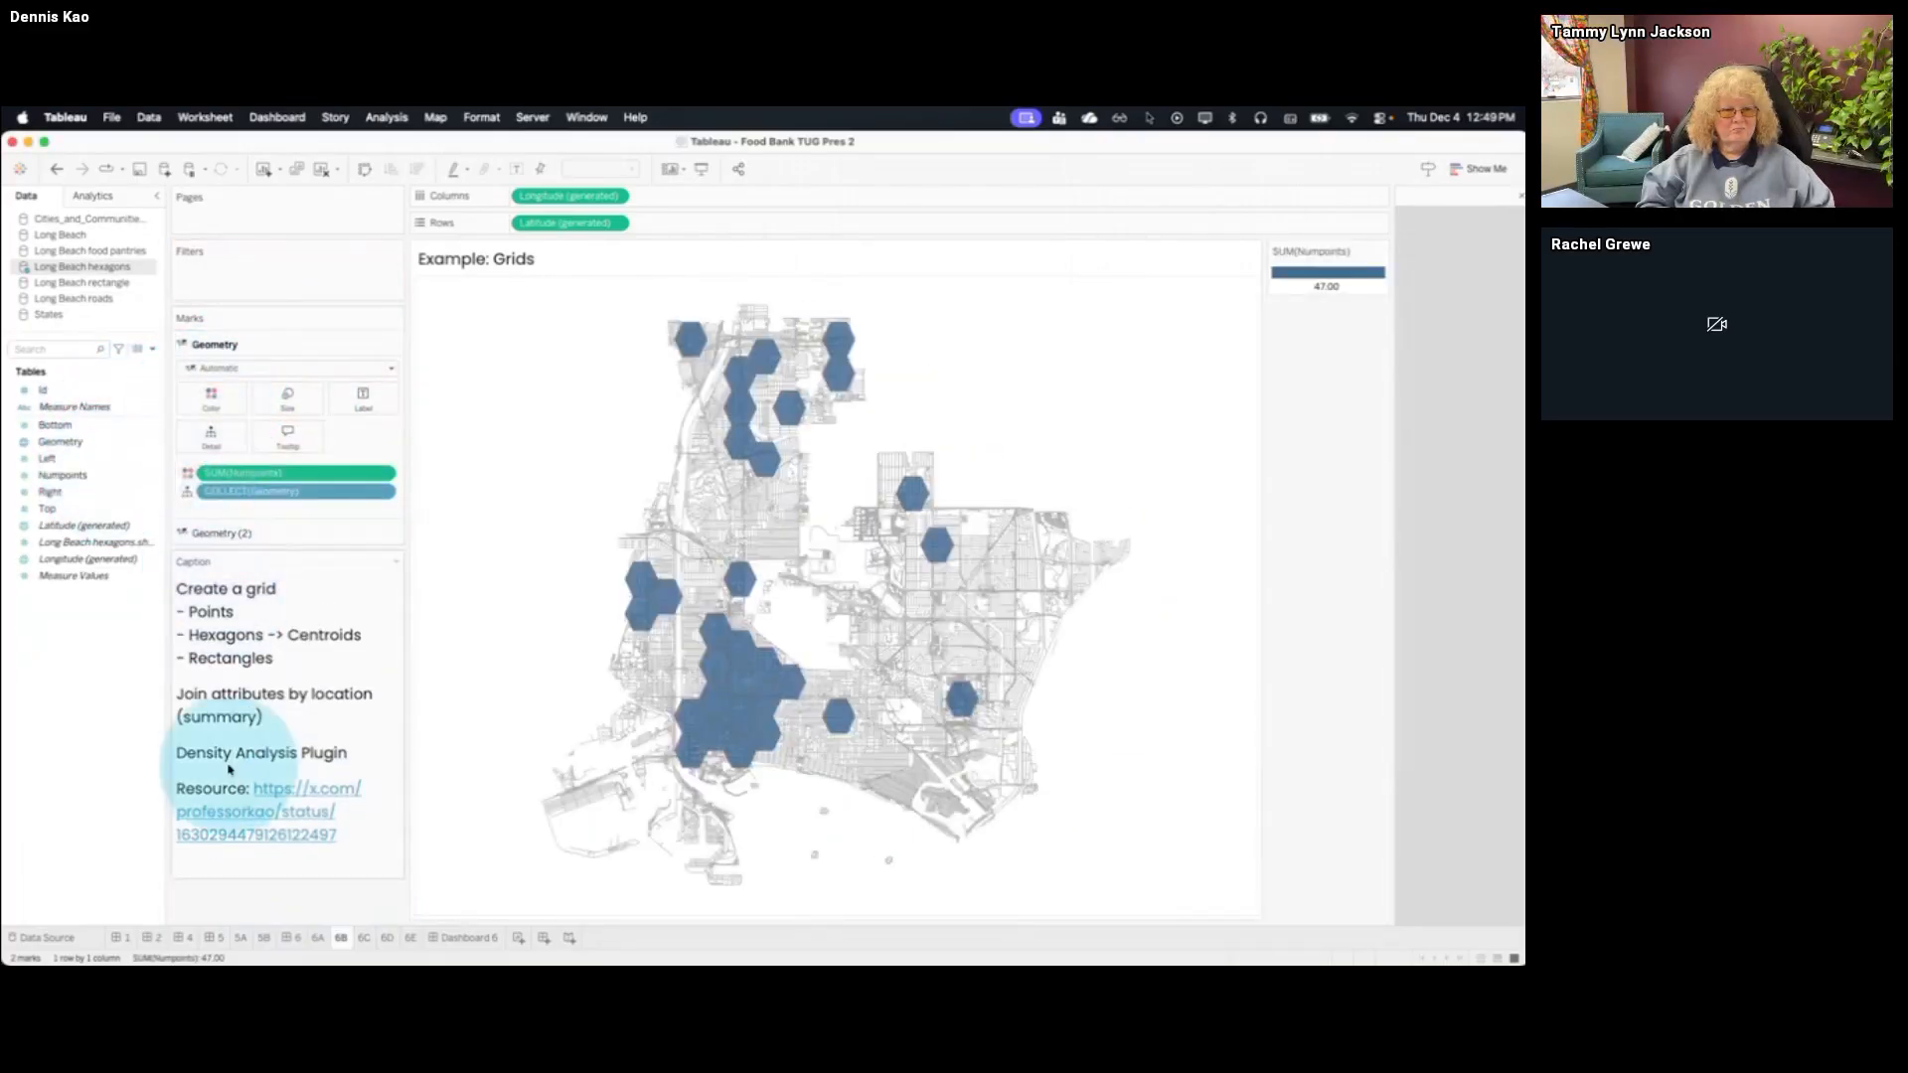
left_click(383, 473)
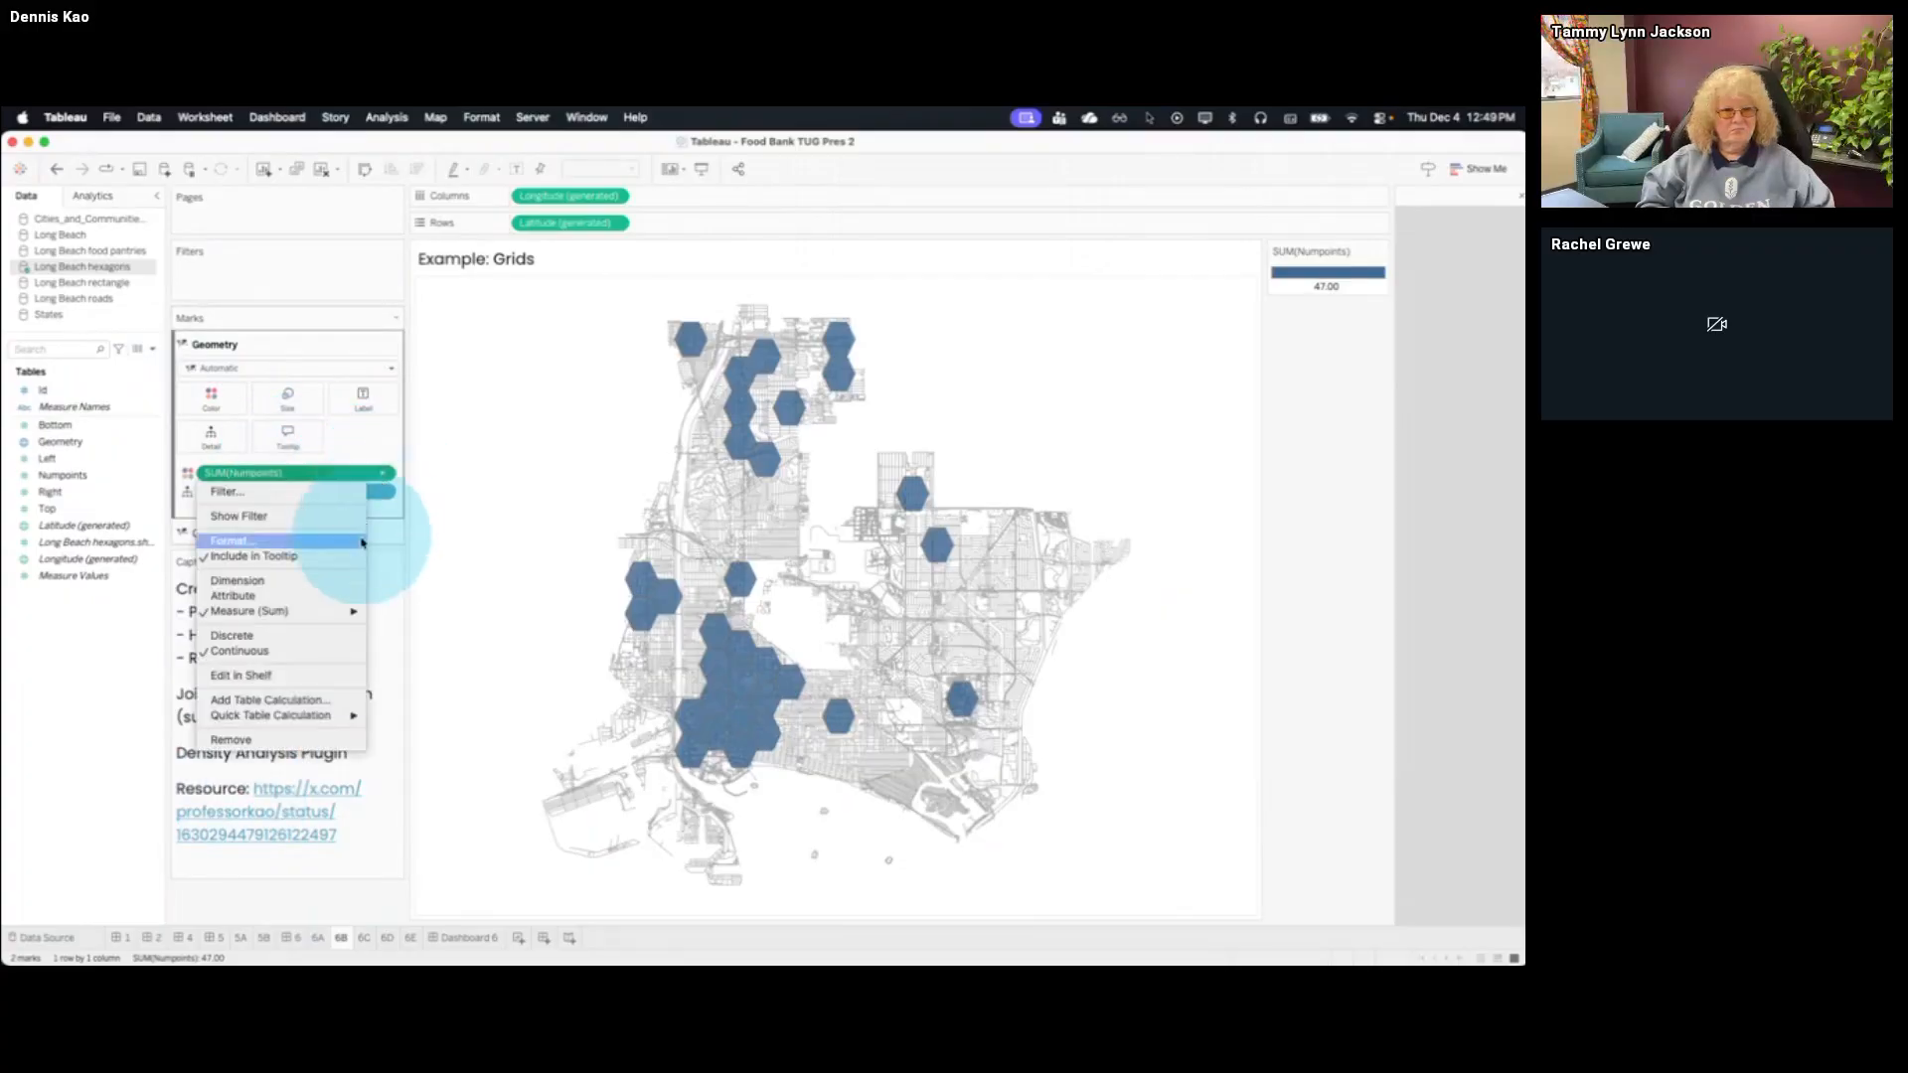
left_click(351, 582)
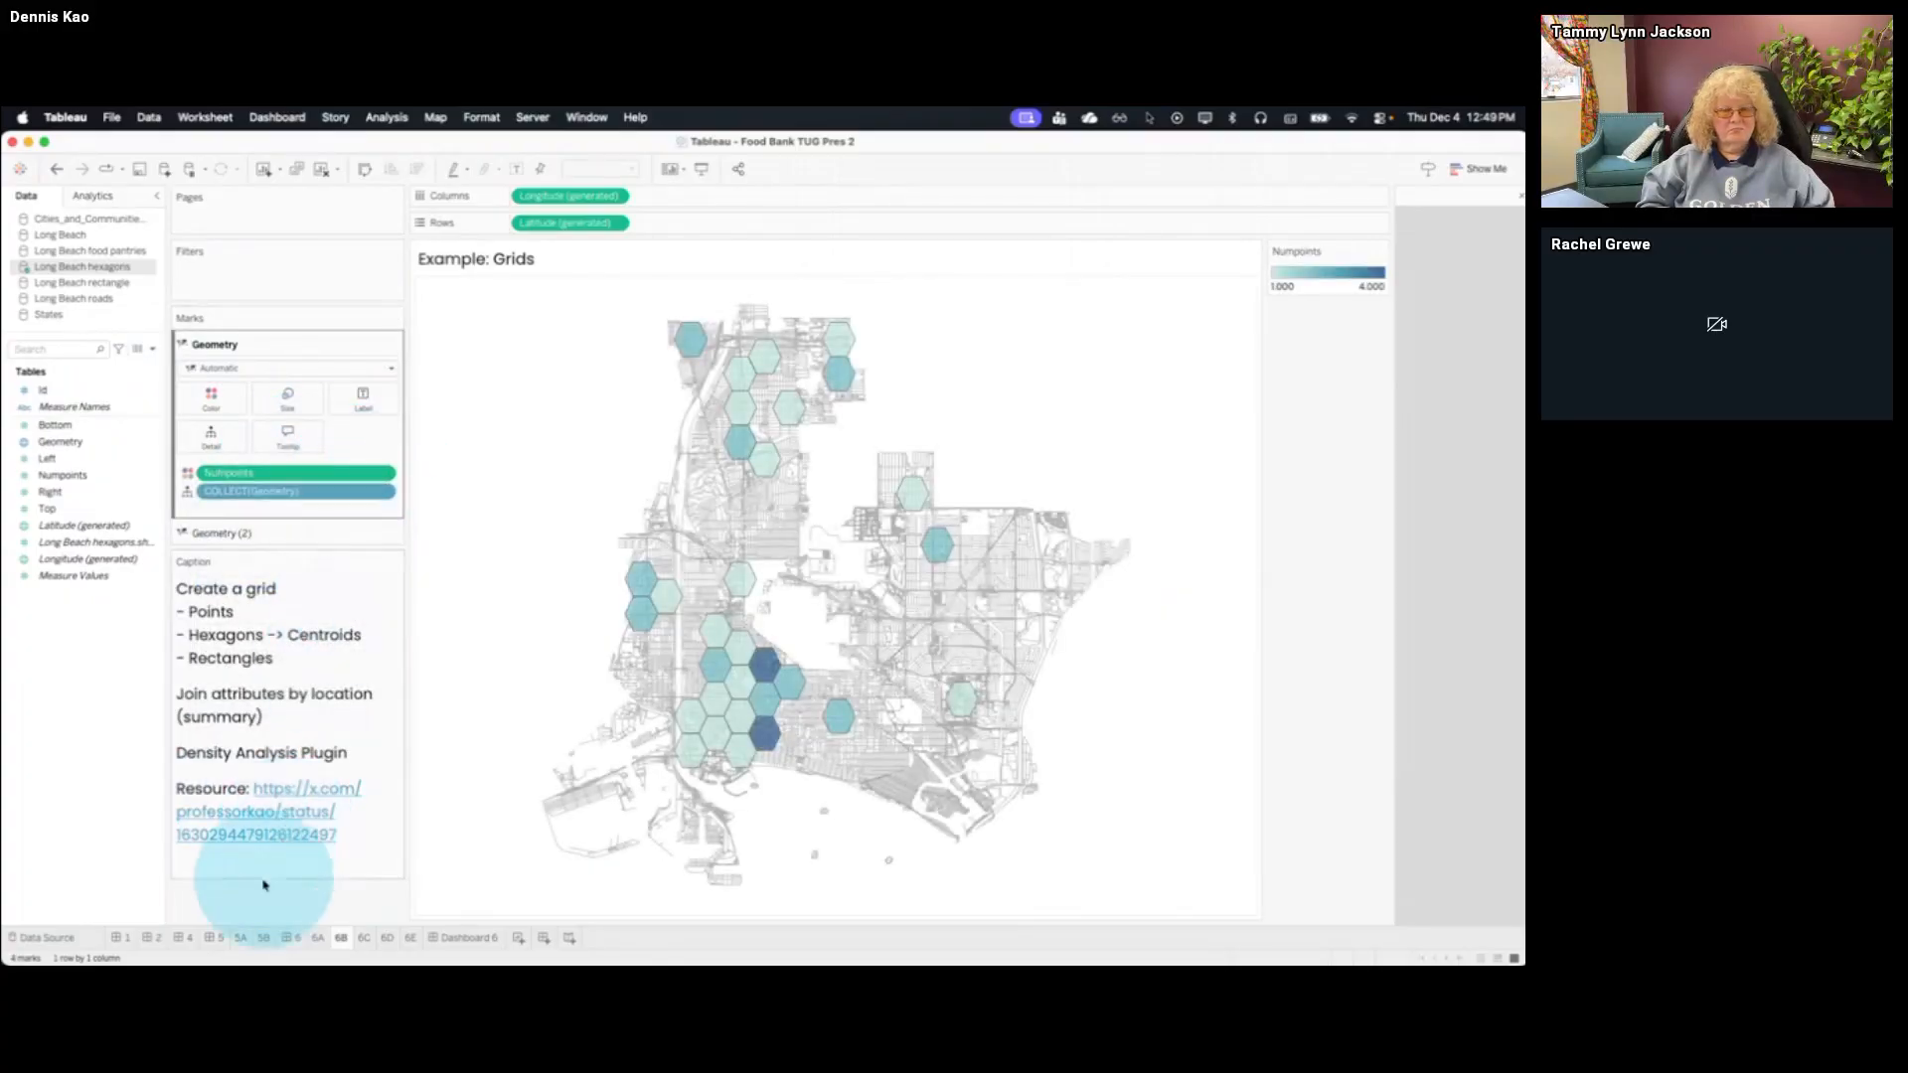
Open sheet 6C, Example: Buffers, and switch to QGIS
left_click(363, 938)
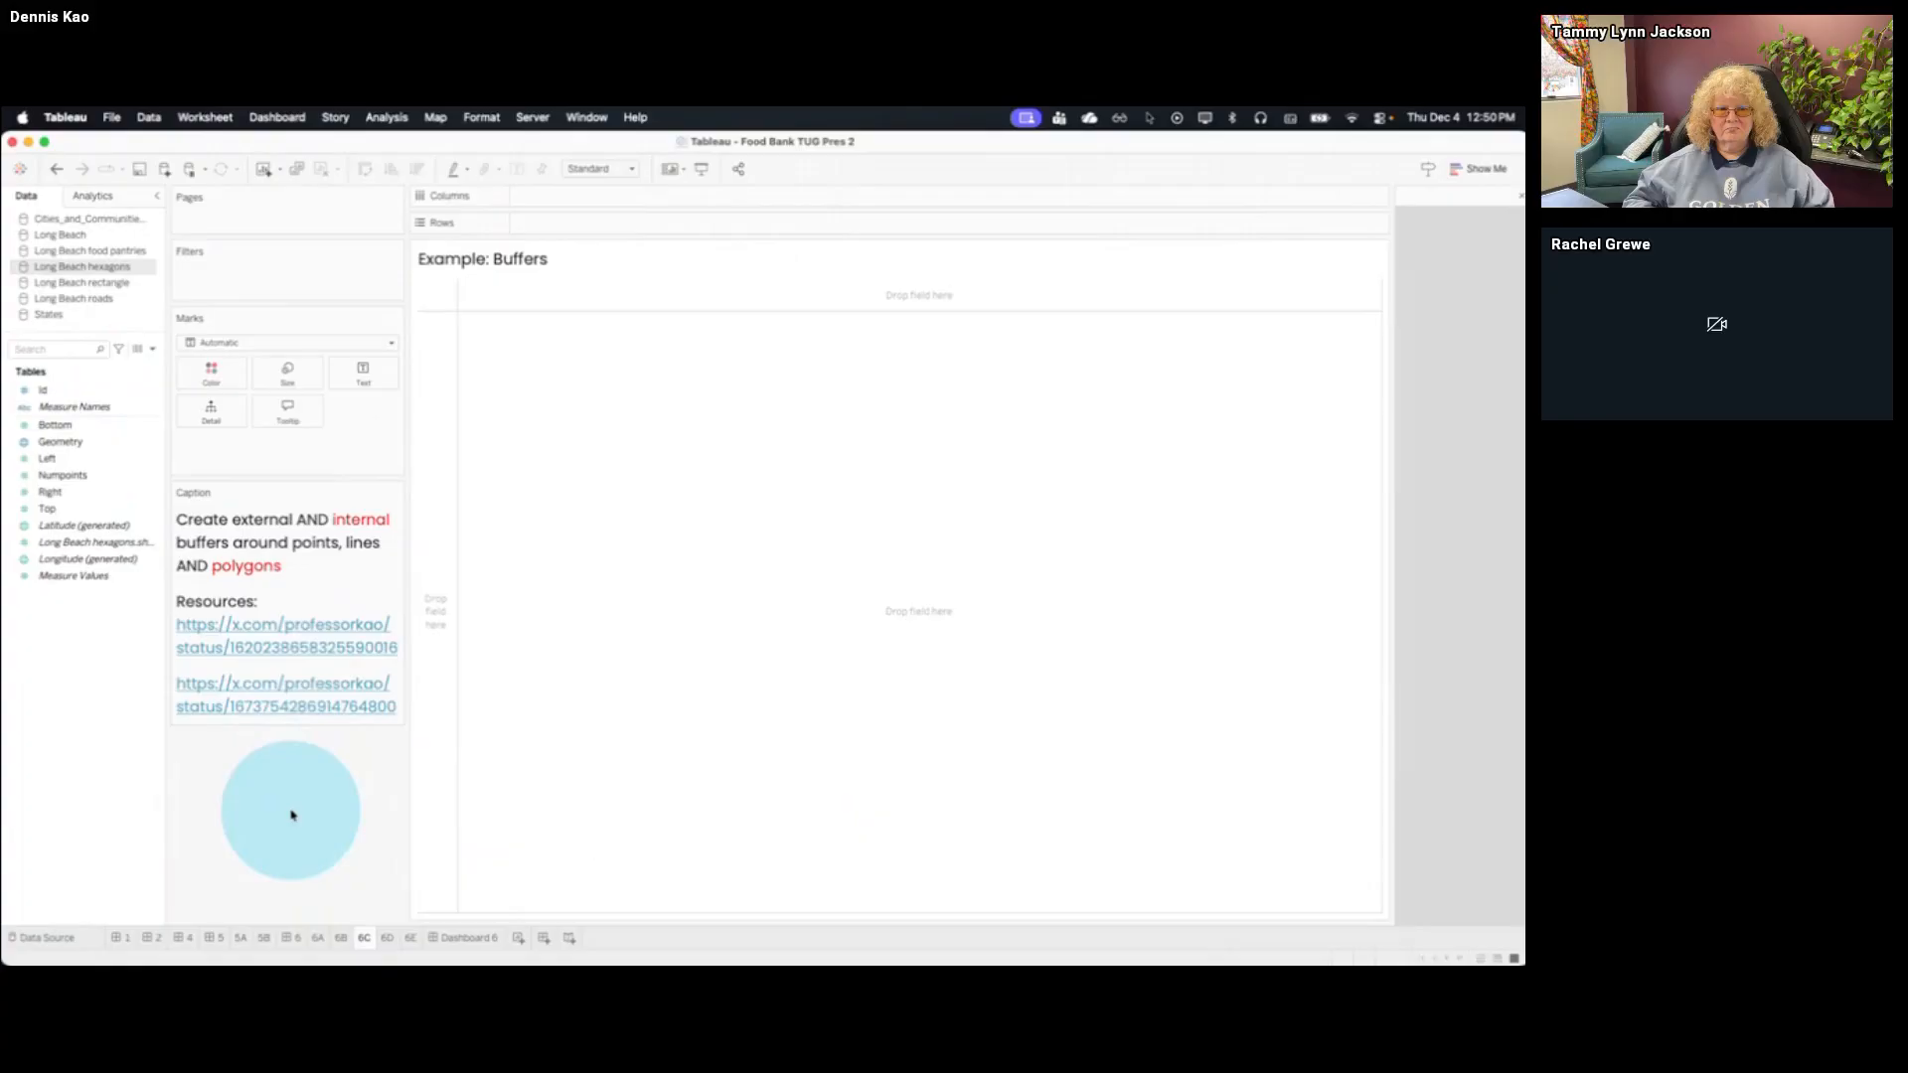
key("super+Tab")
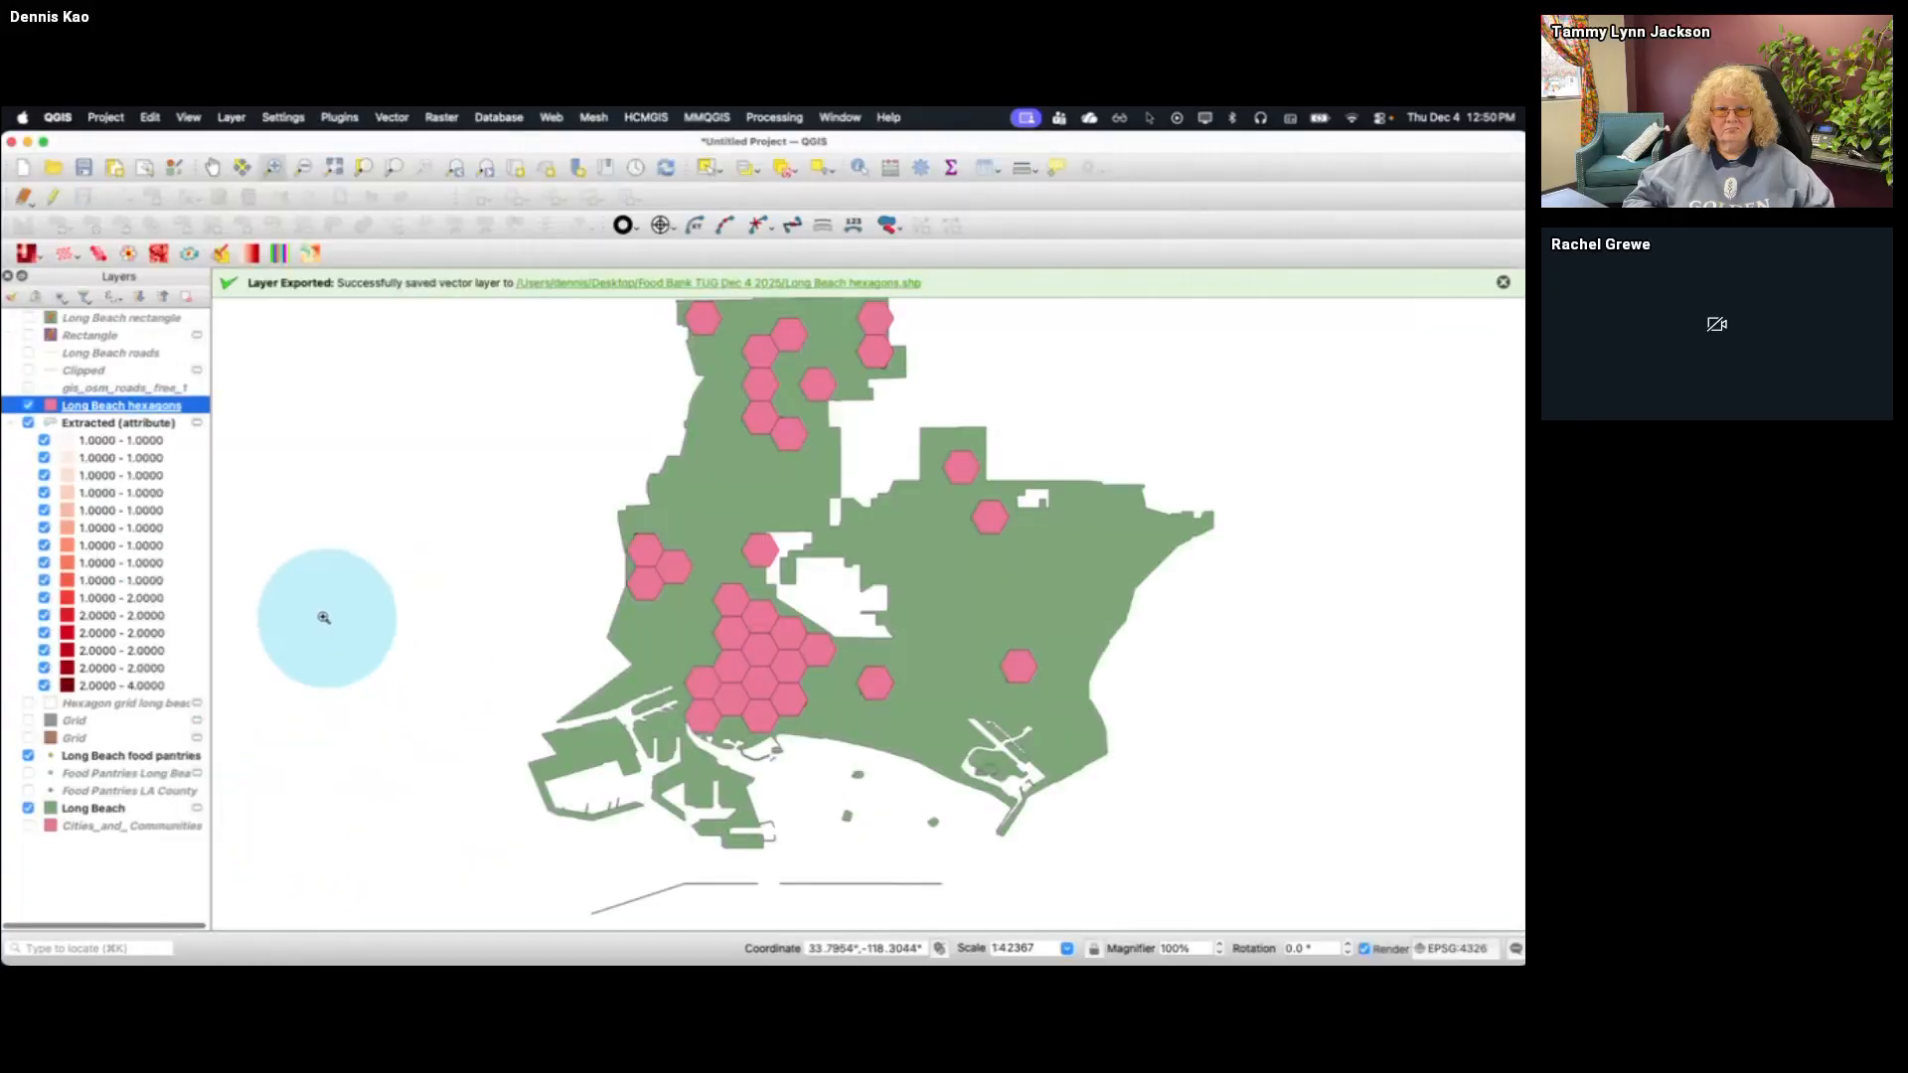
Add GL251203_lam.shp to the QGIS project from the Great Lakes folder inside Food Bank TUG Dec 4 2025 in Finder
left_click(70, 946)
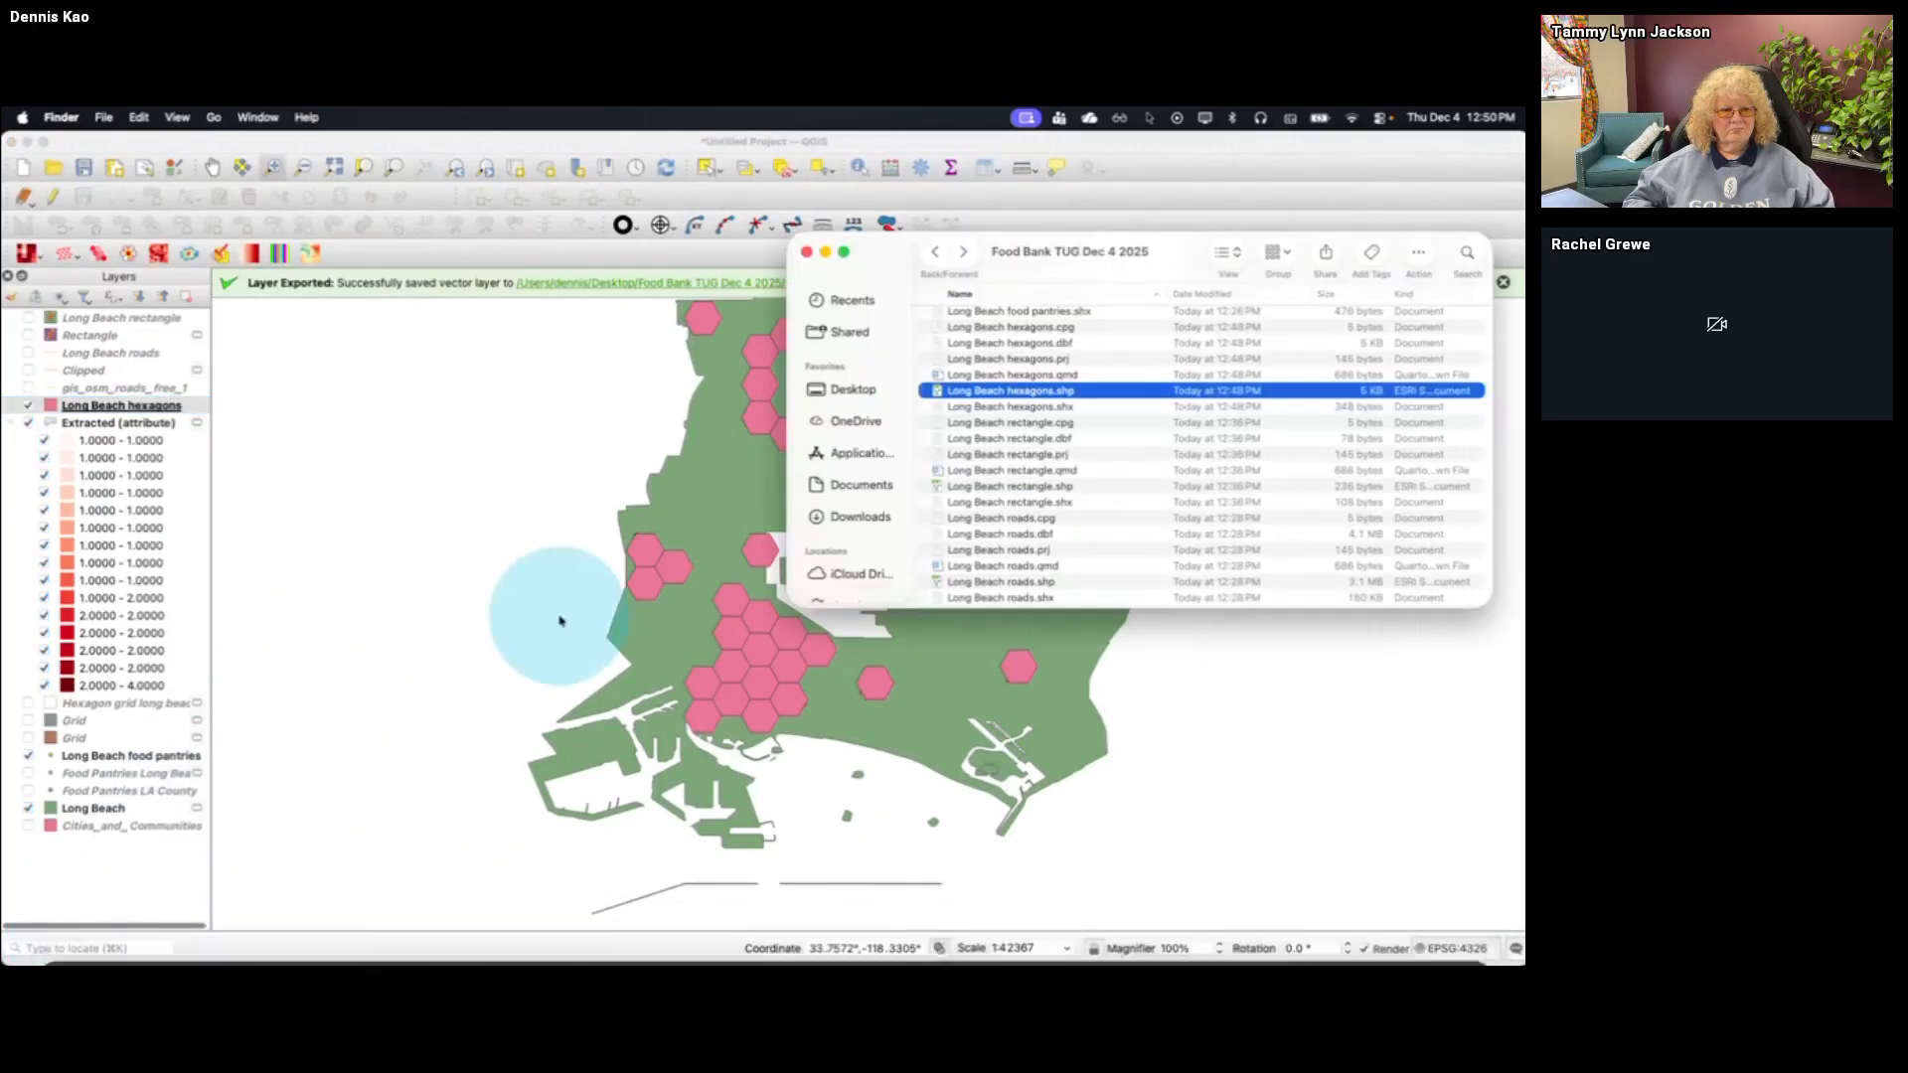
left_click(933, 255)
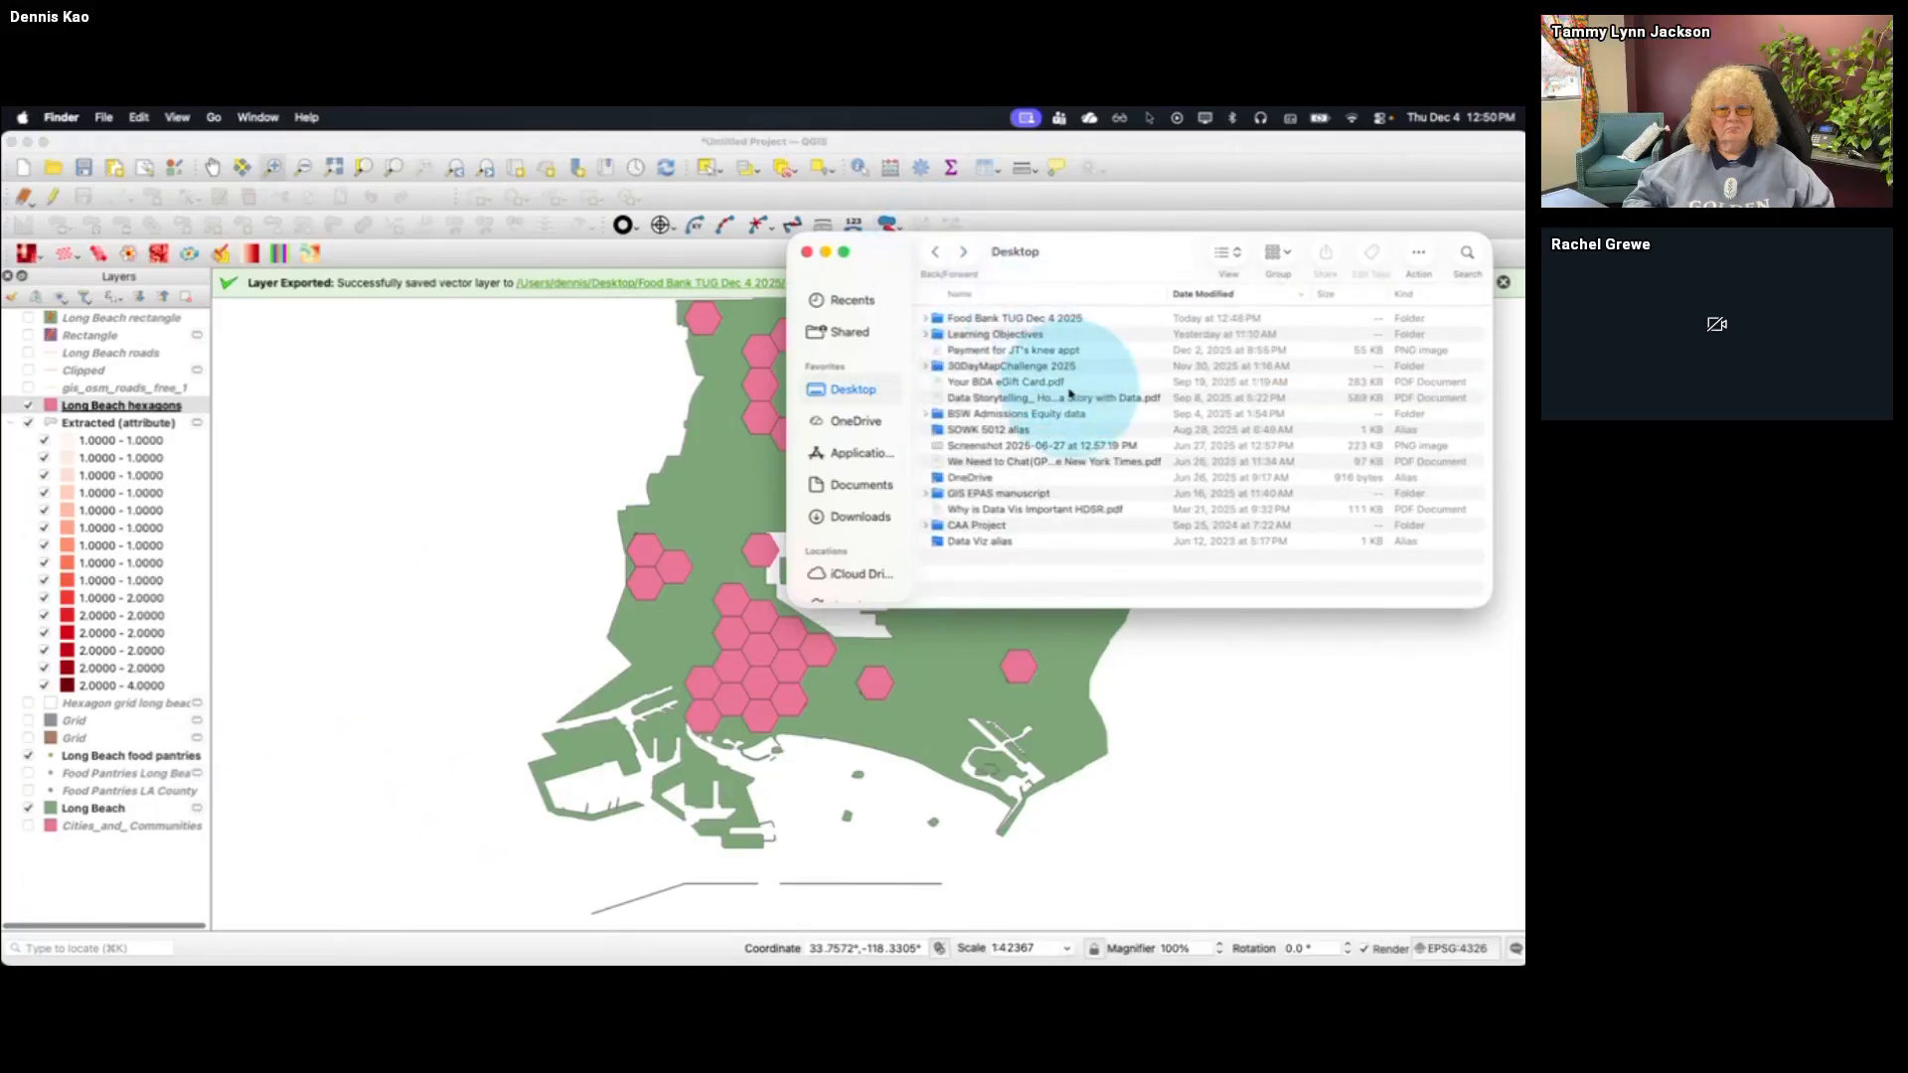
double_click(991, 320)
scroll(1058, 507, "down", 5)
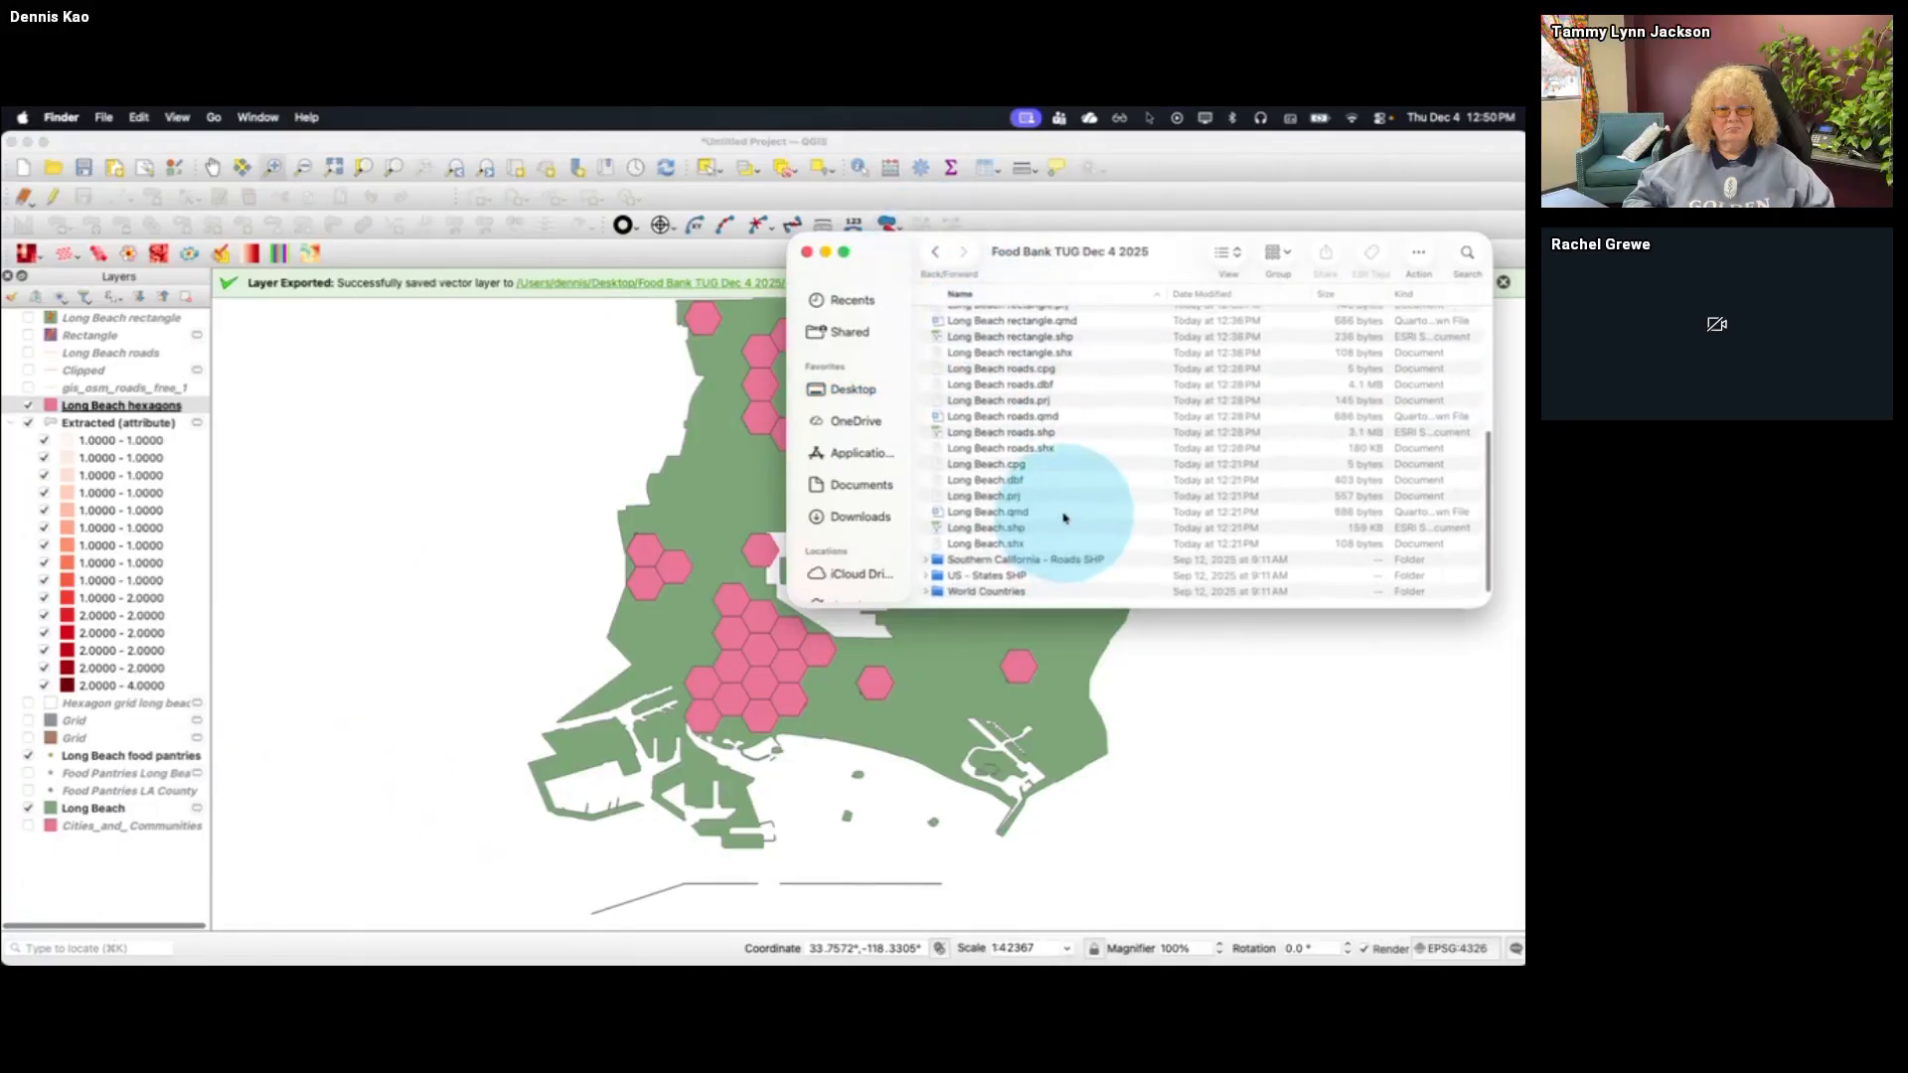
scroll(1039, 546, "up", 10)
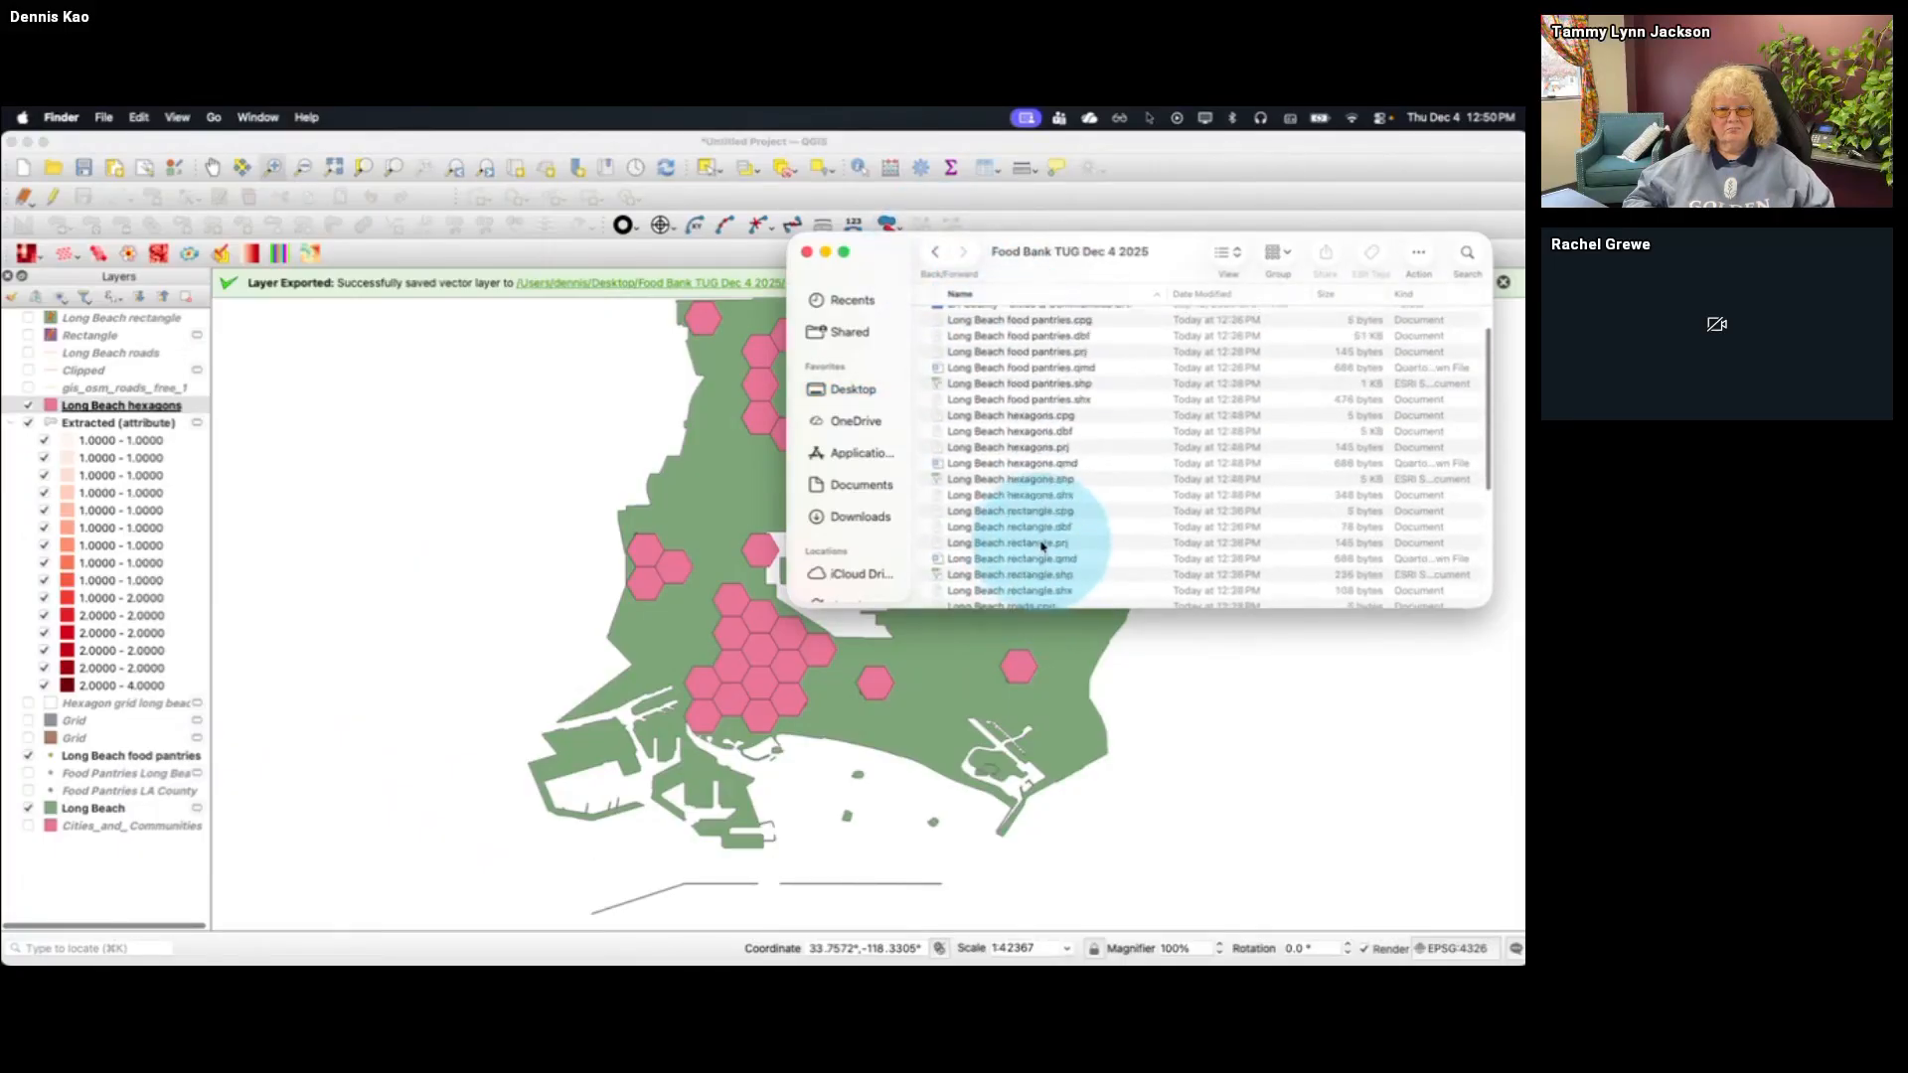
double_click(1038, 338)
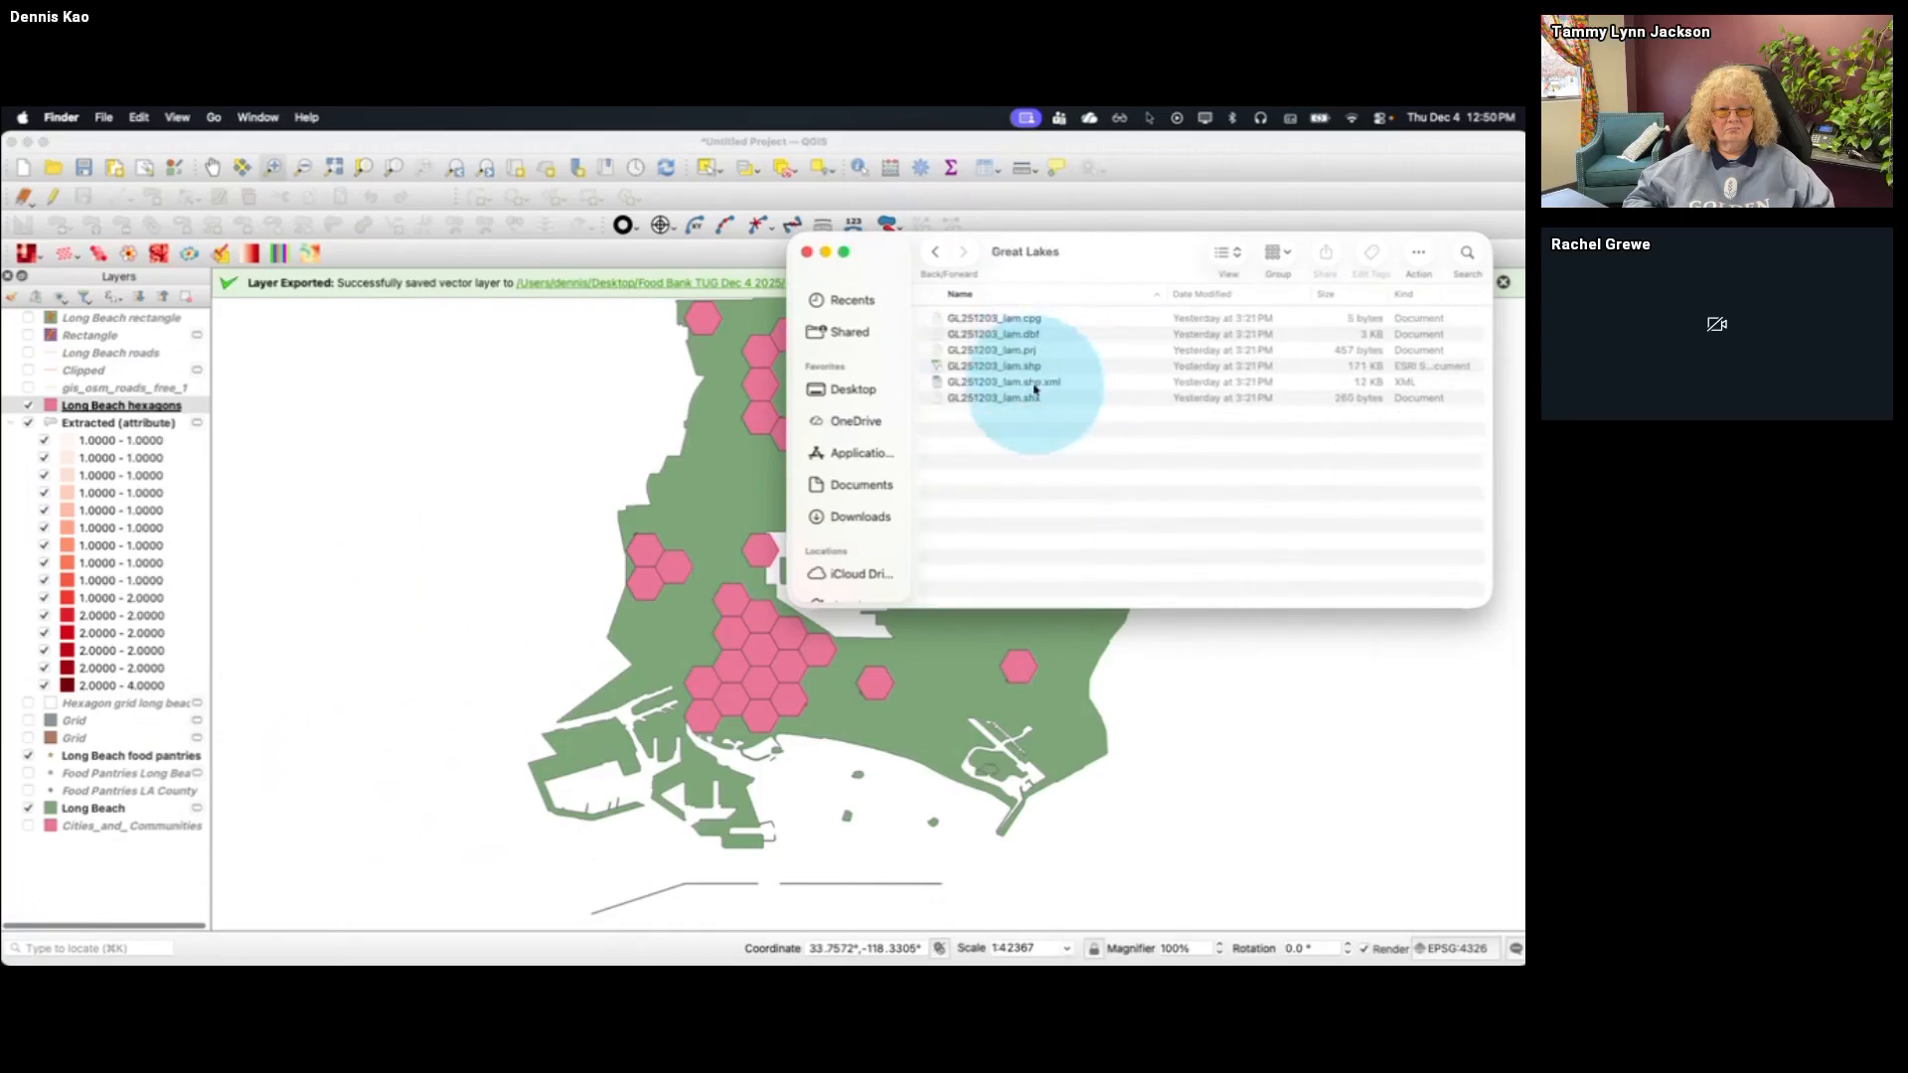
left_click(1049, 368)
left_click_drag(1049, 368, 50, 404)
left_click(502, 151)
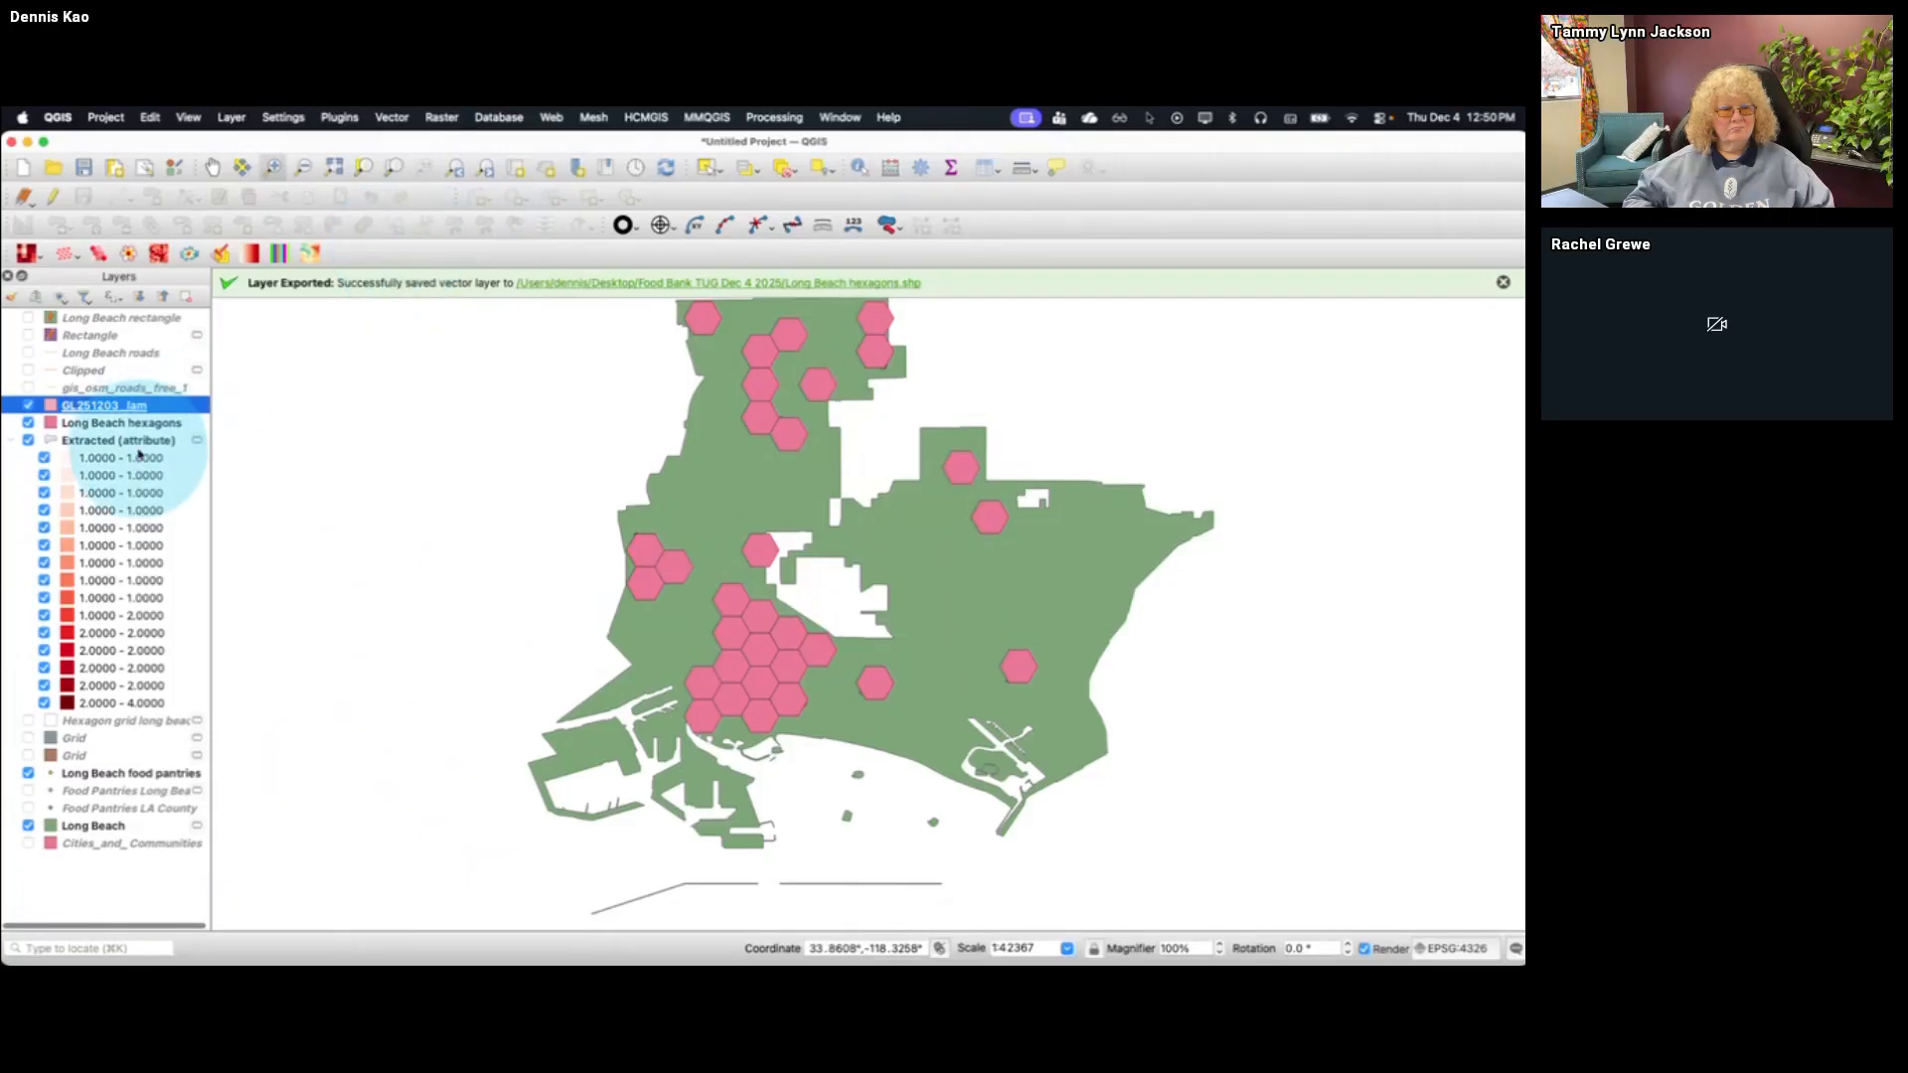
Fit the map view to the extent of the GL251203_lam layer
left_click(99, 369)
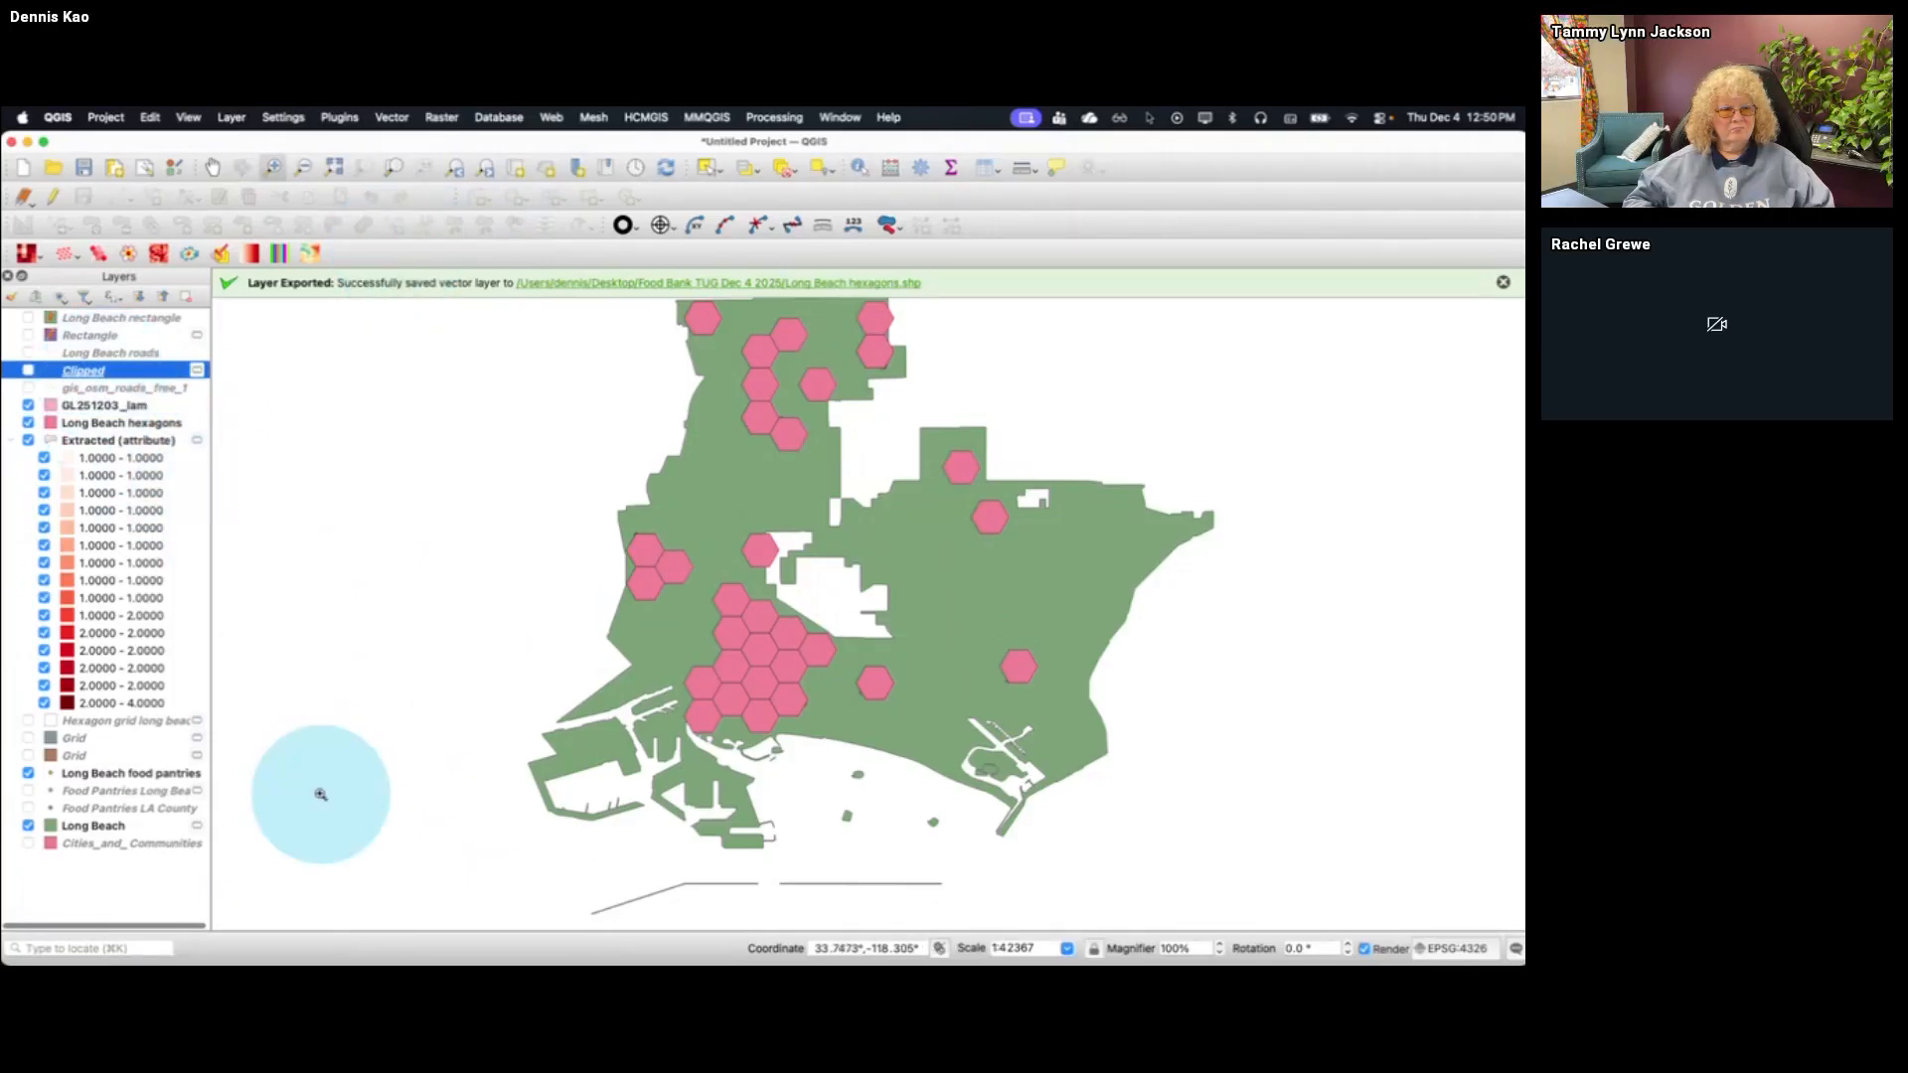
scroll(320, 794, "down", 3)
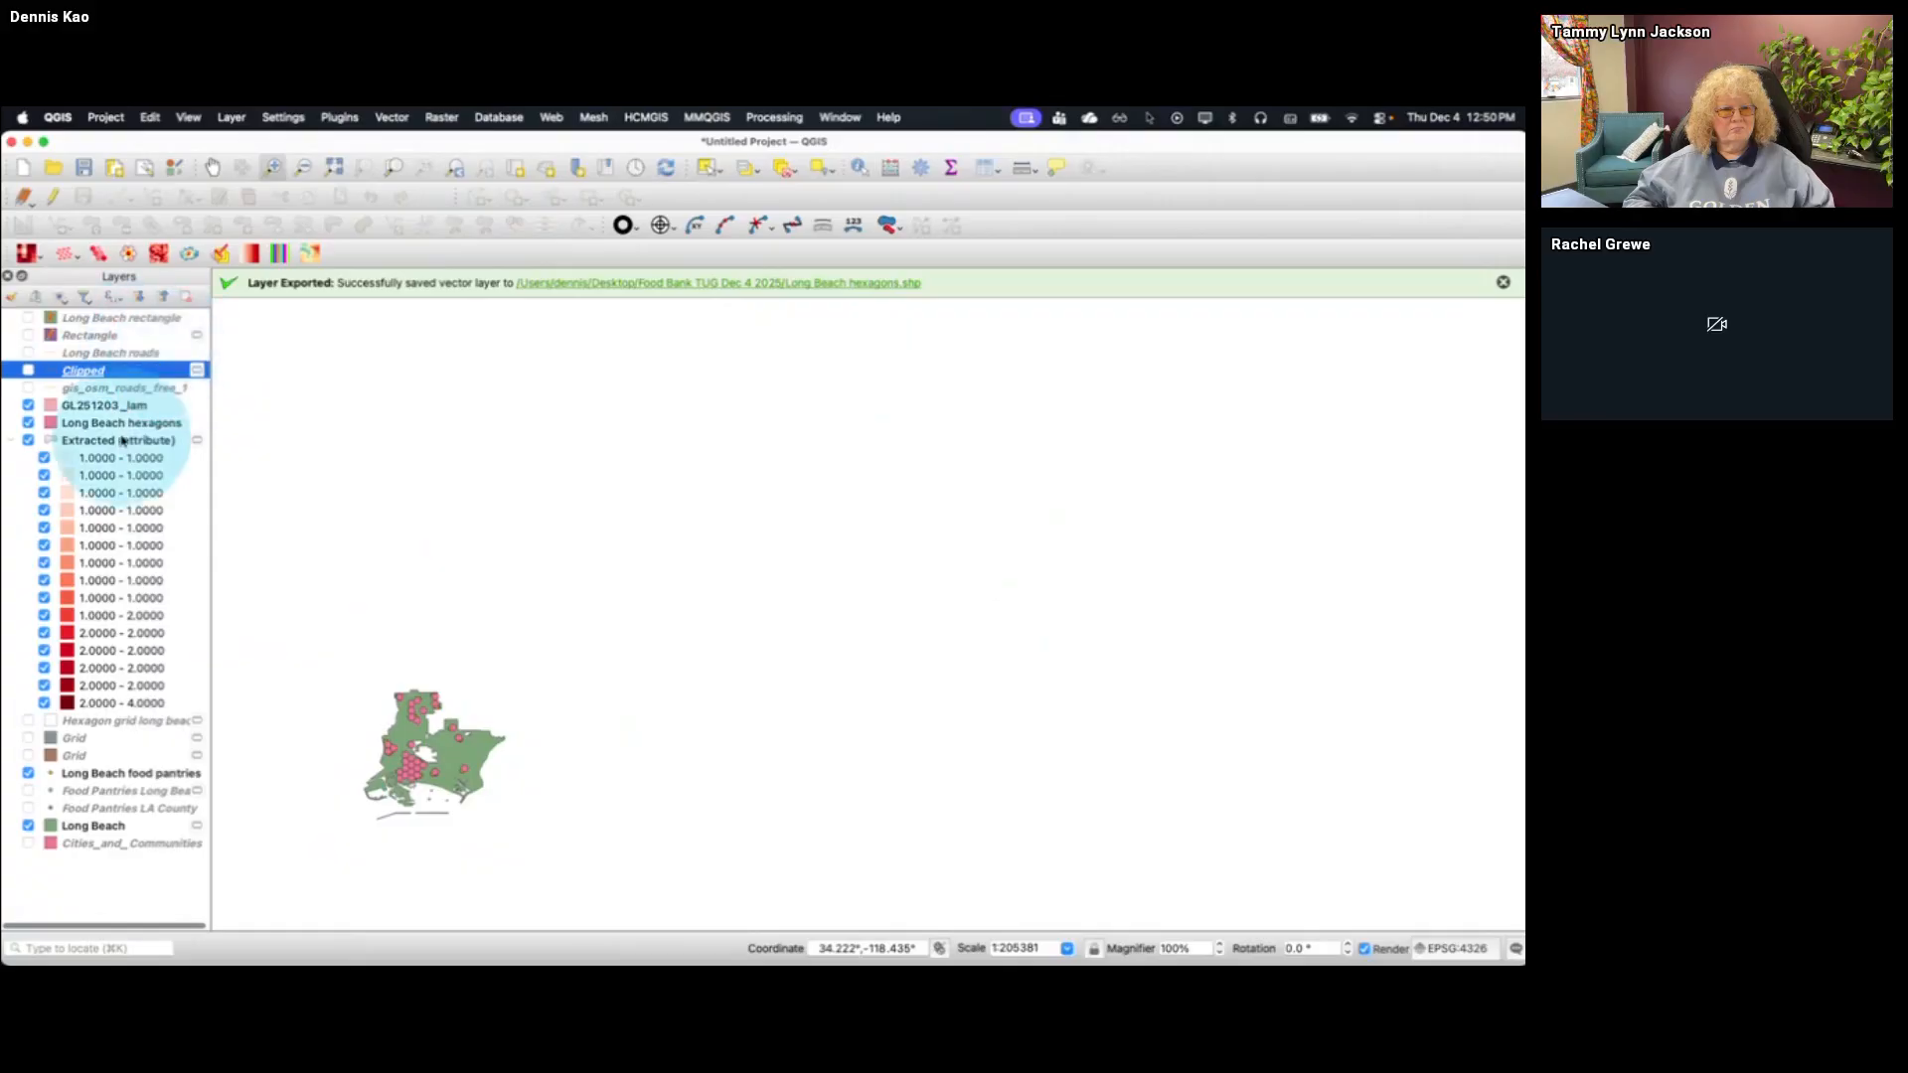
left_click(104, 405)
left_click(119, 387)
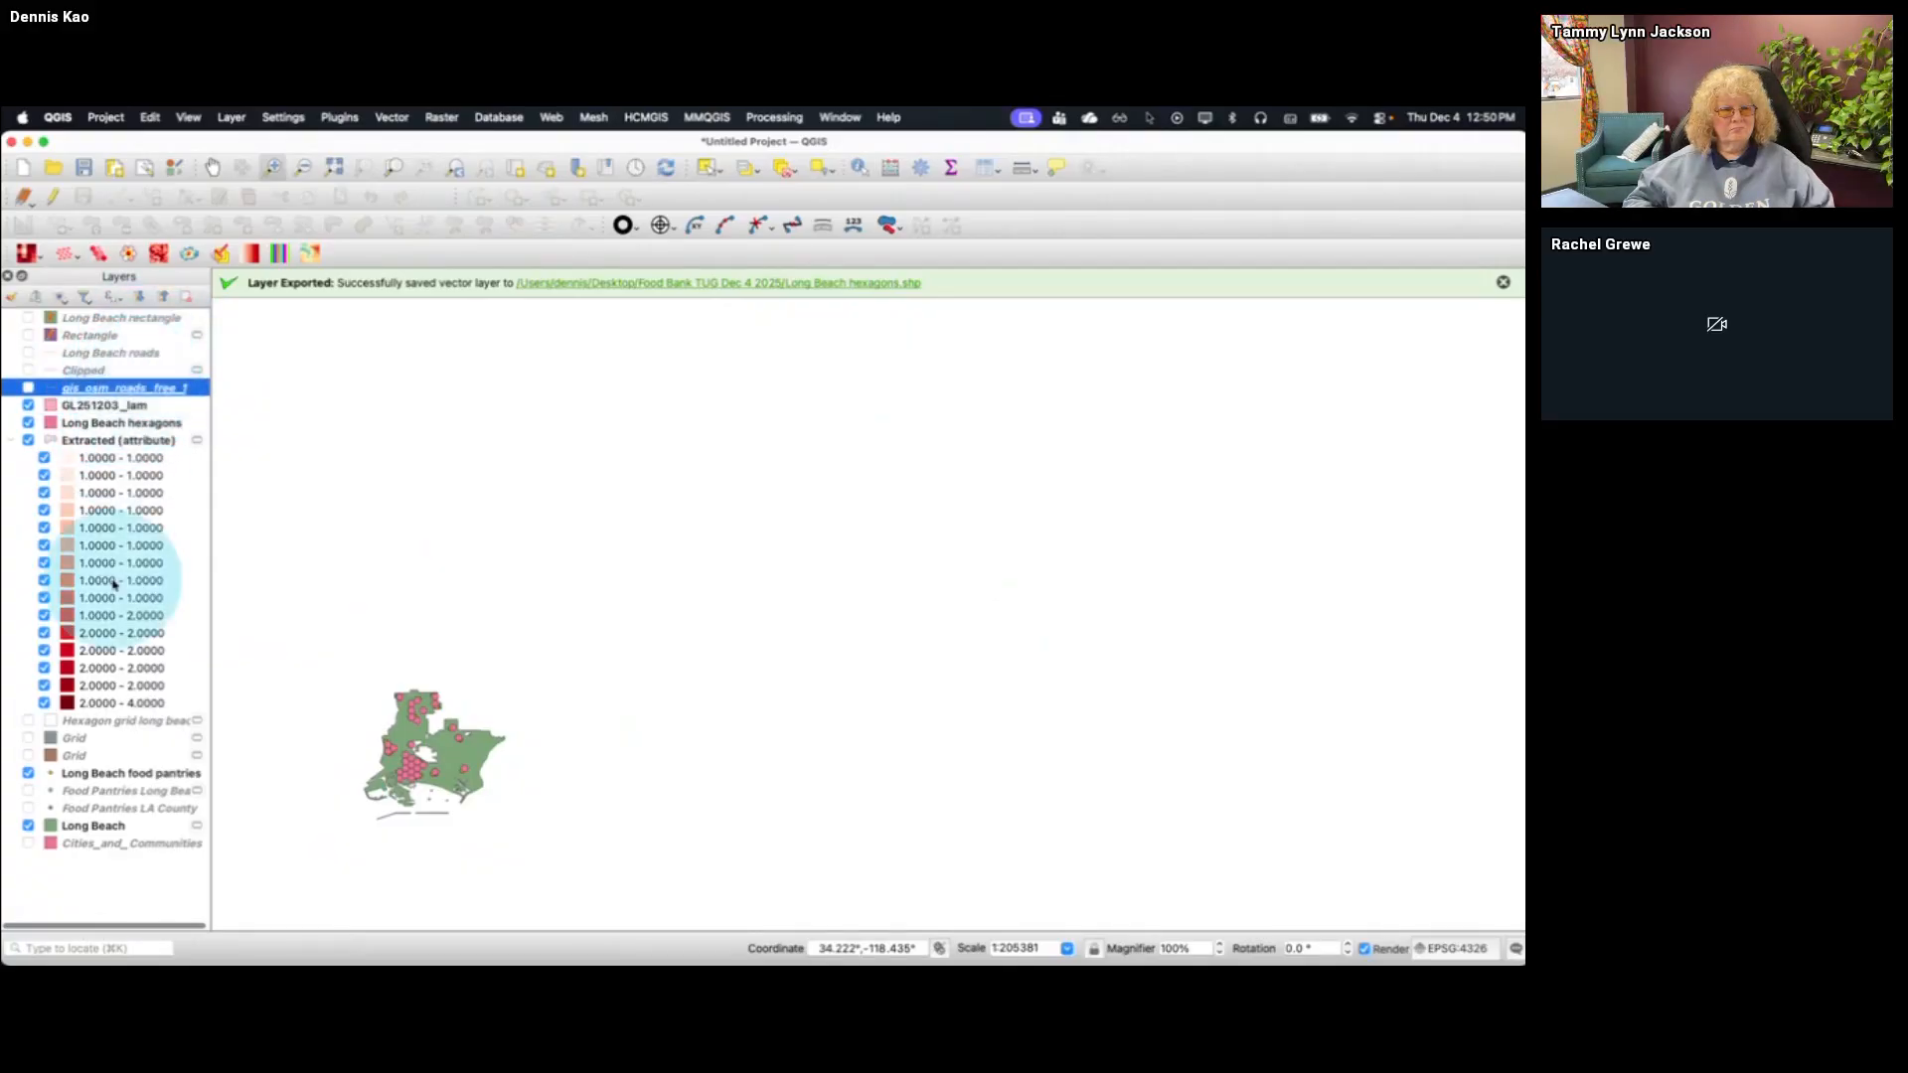
left_click(127, 408)
right_click(127, 415)
left_click(157, 424)
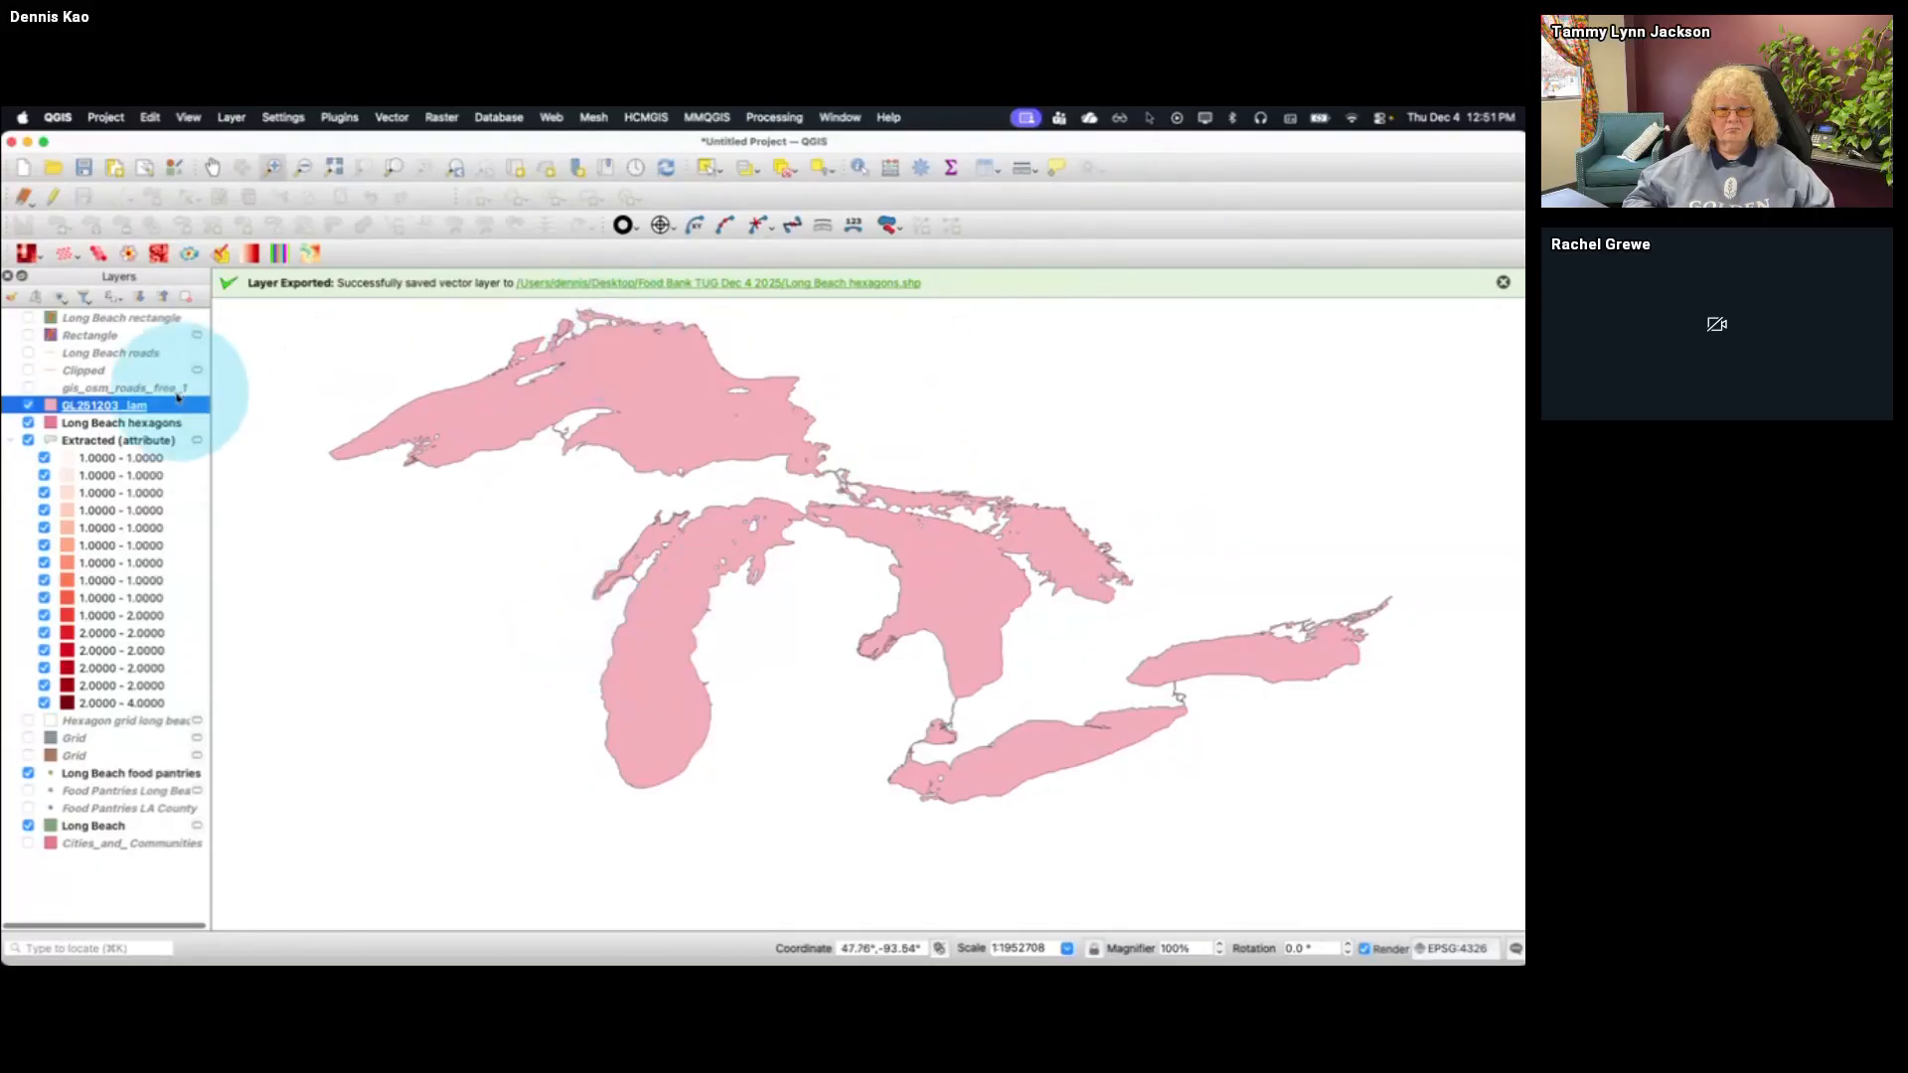
Run the Buffer geoprocessing tool on GL251203_lam with a distance of 2 kilometers
left_click(394, 121)
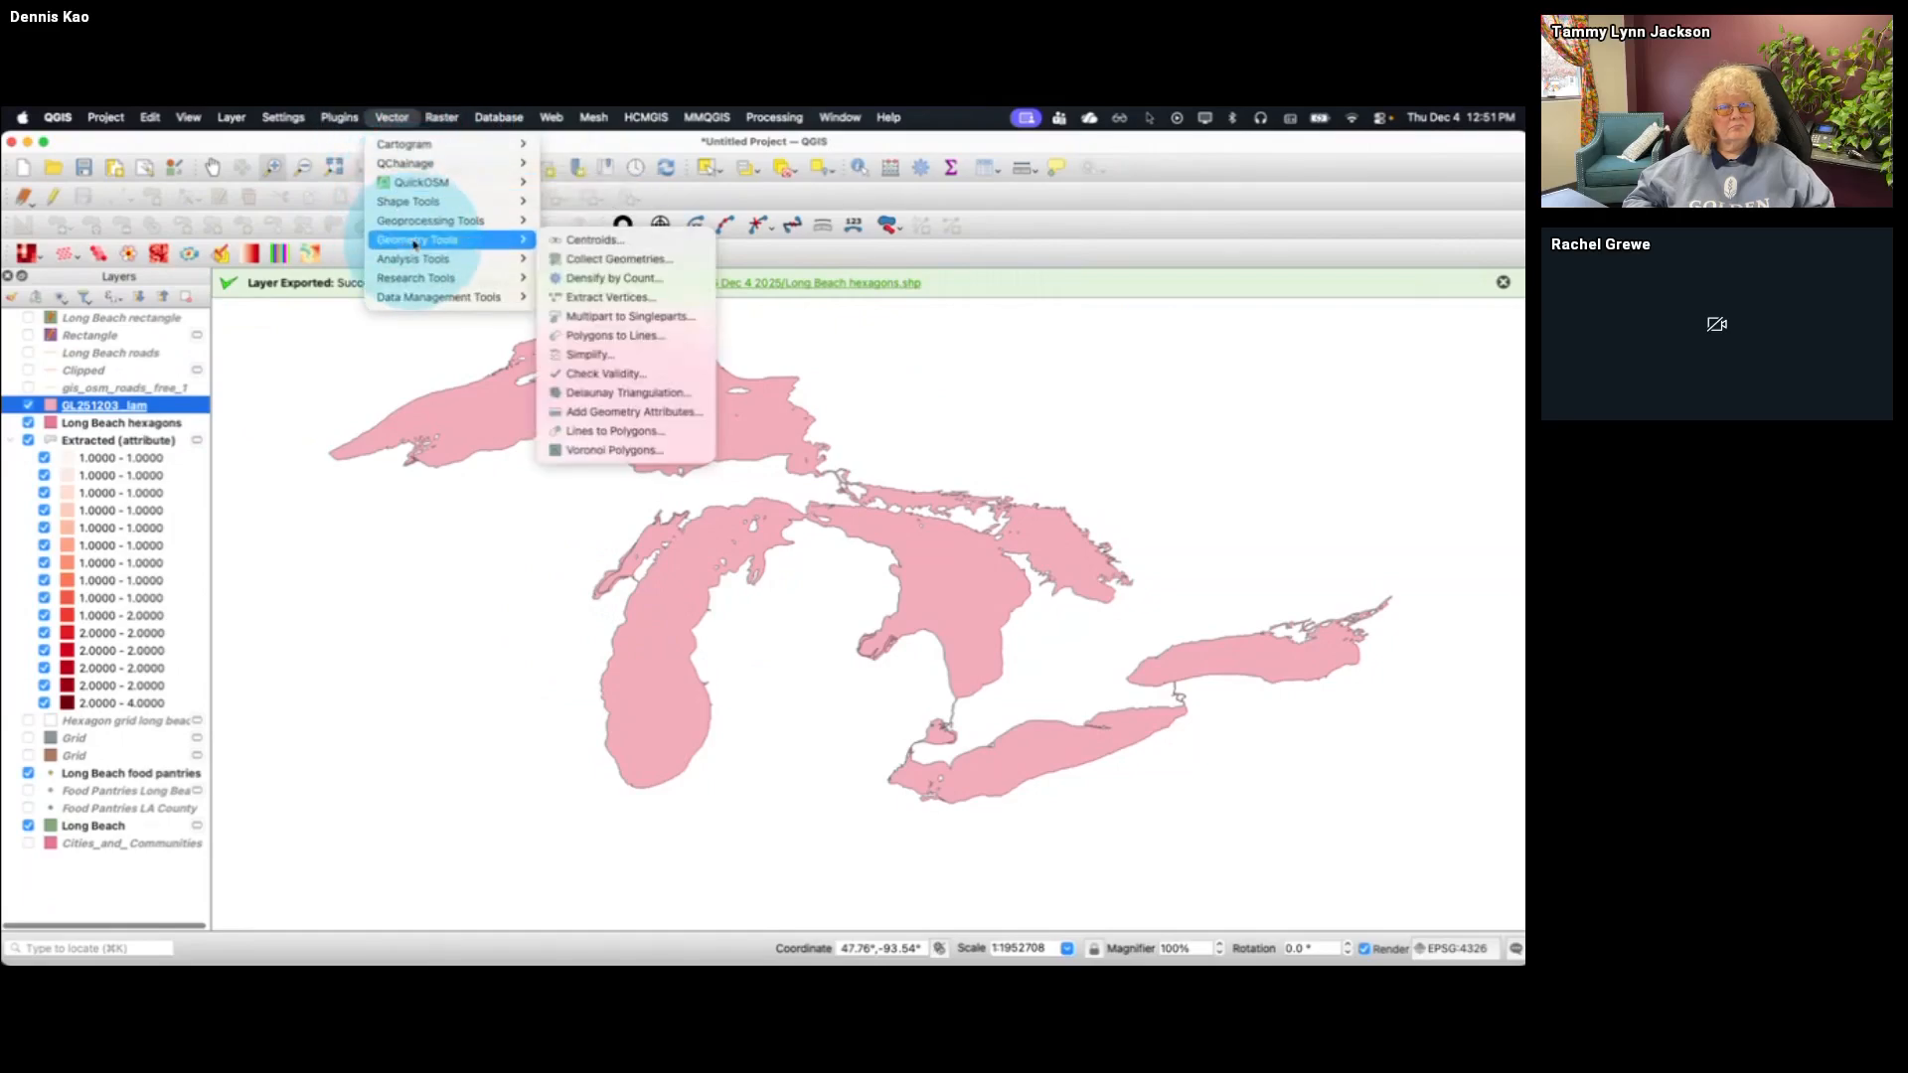
mouse_move(480, 263)
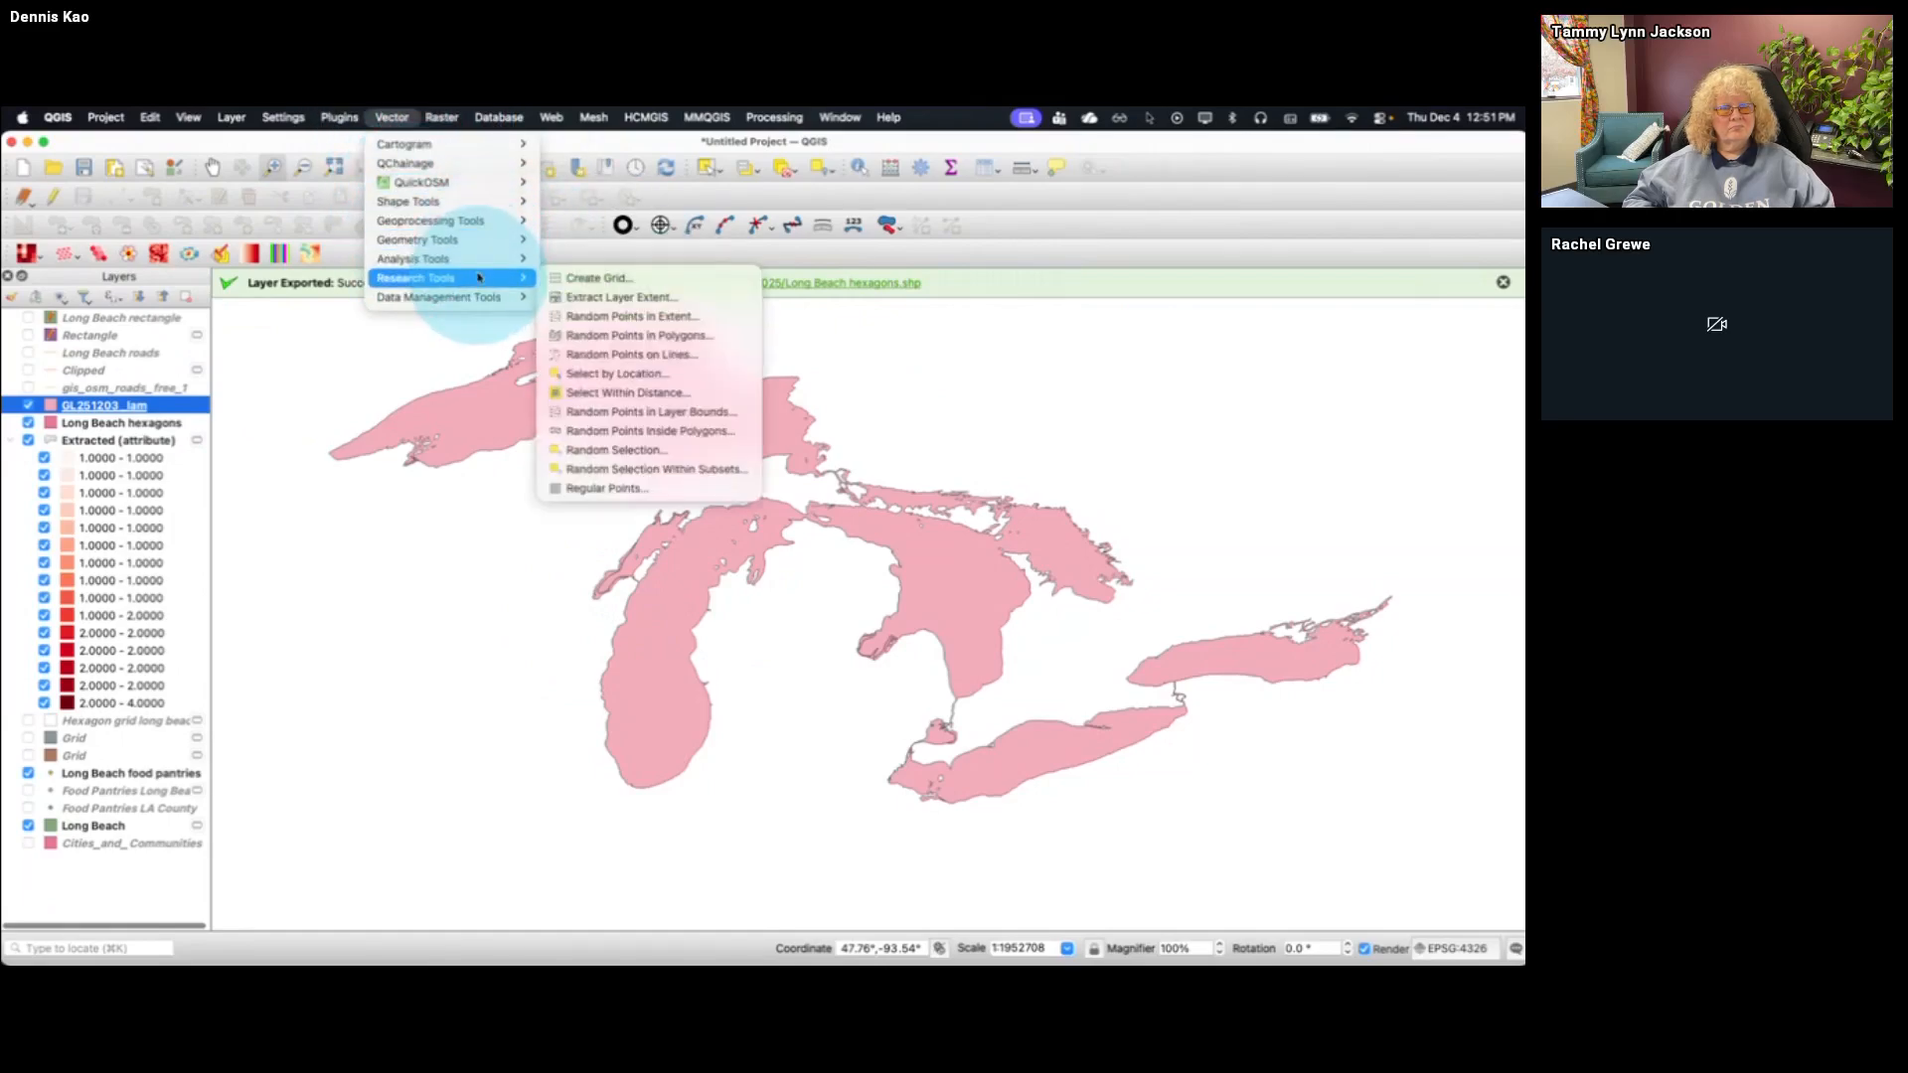
mouse_move(487, 221)
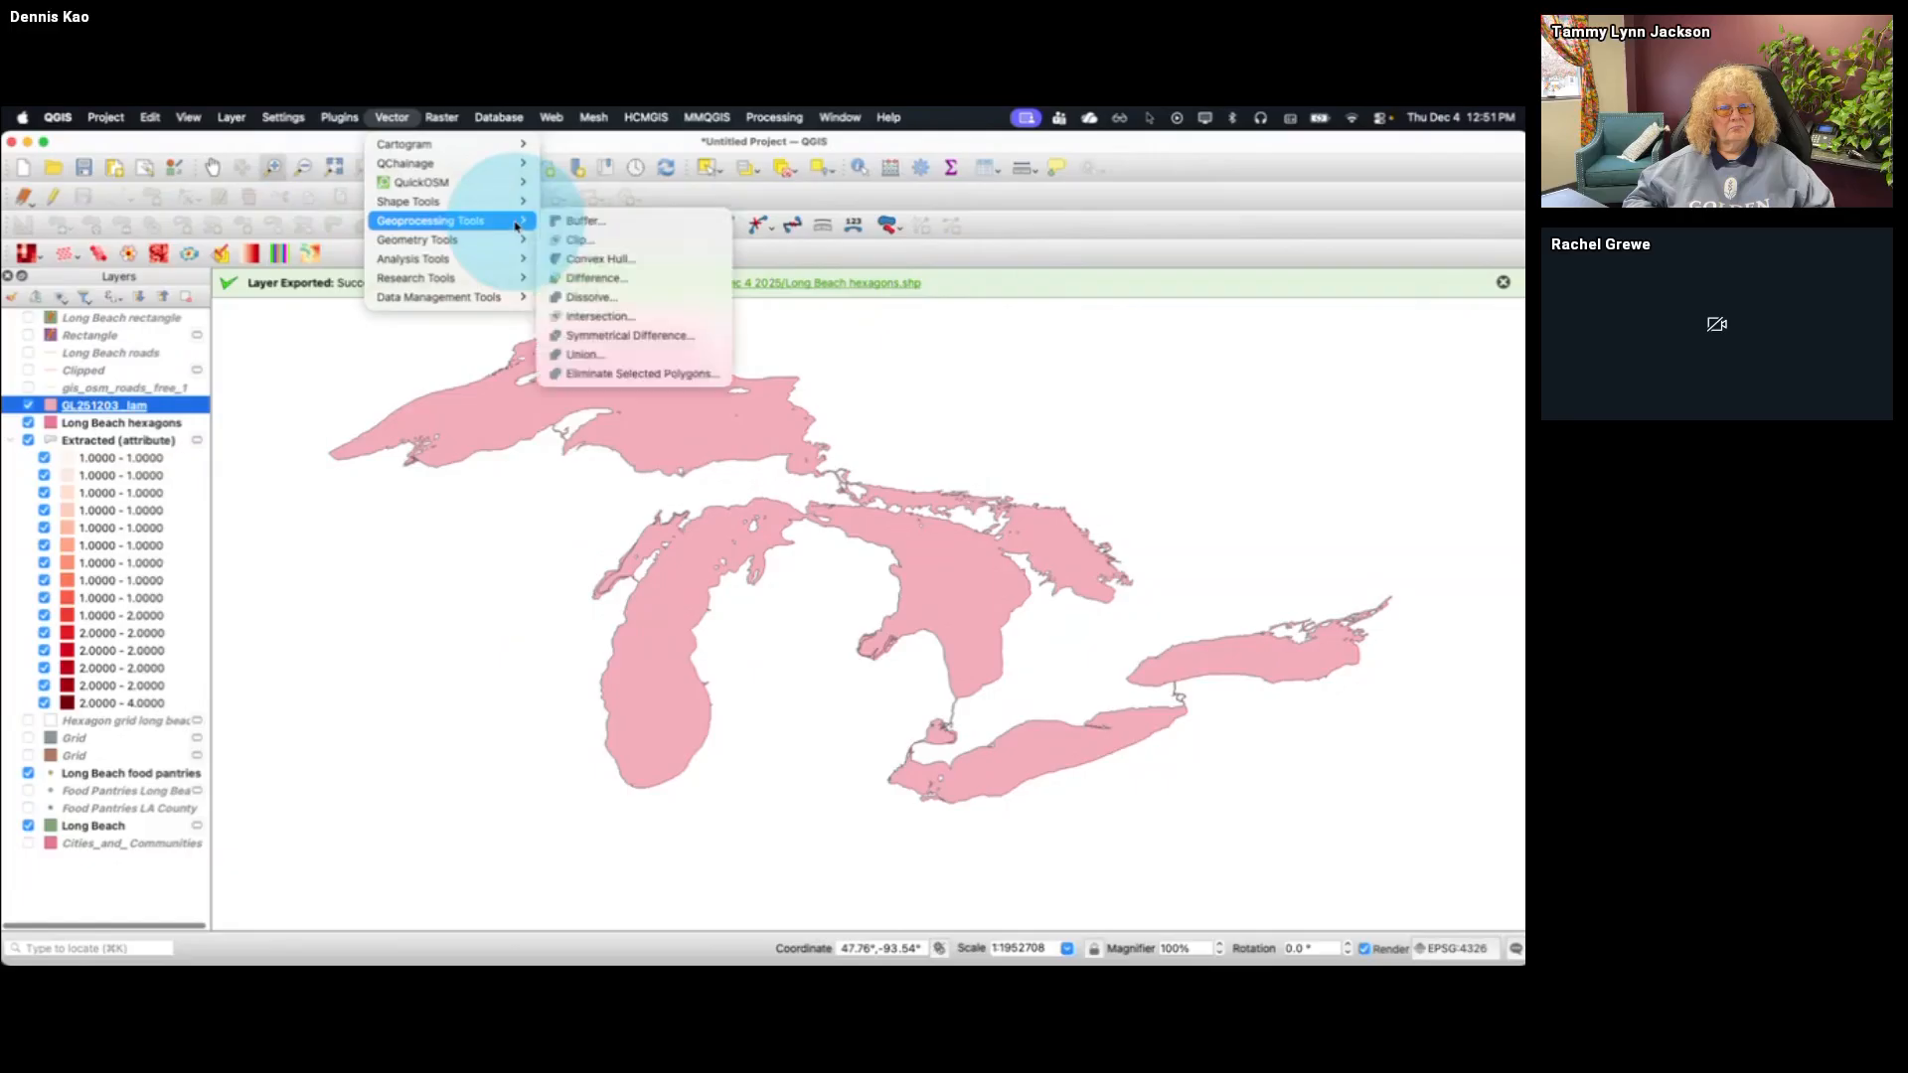
left_click(570, 225)
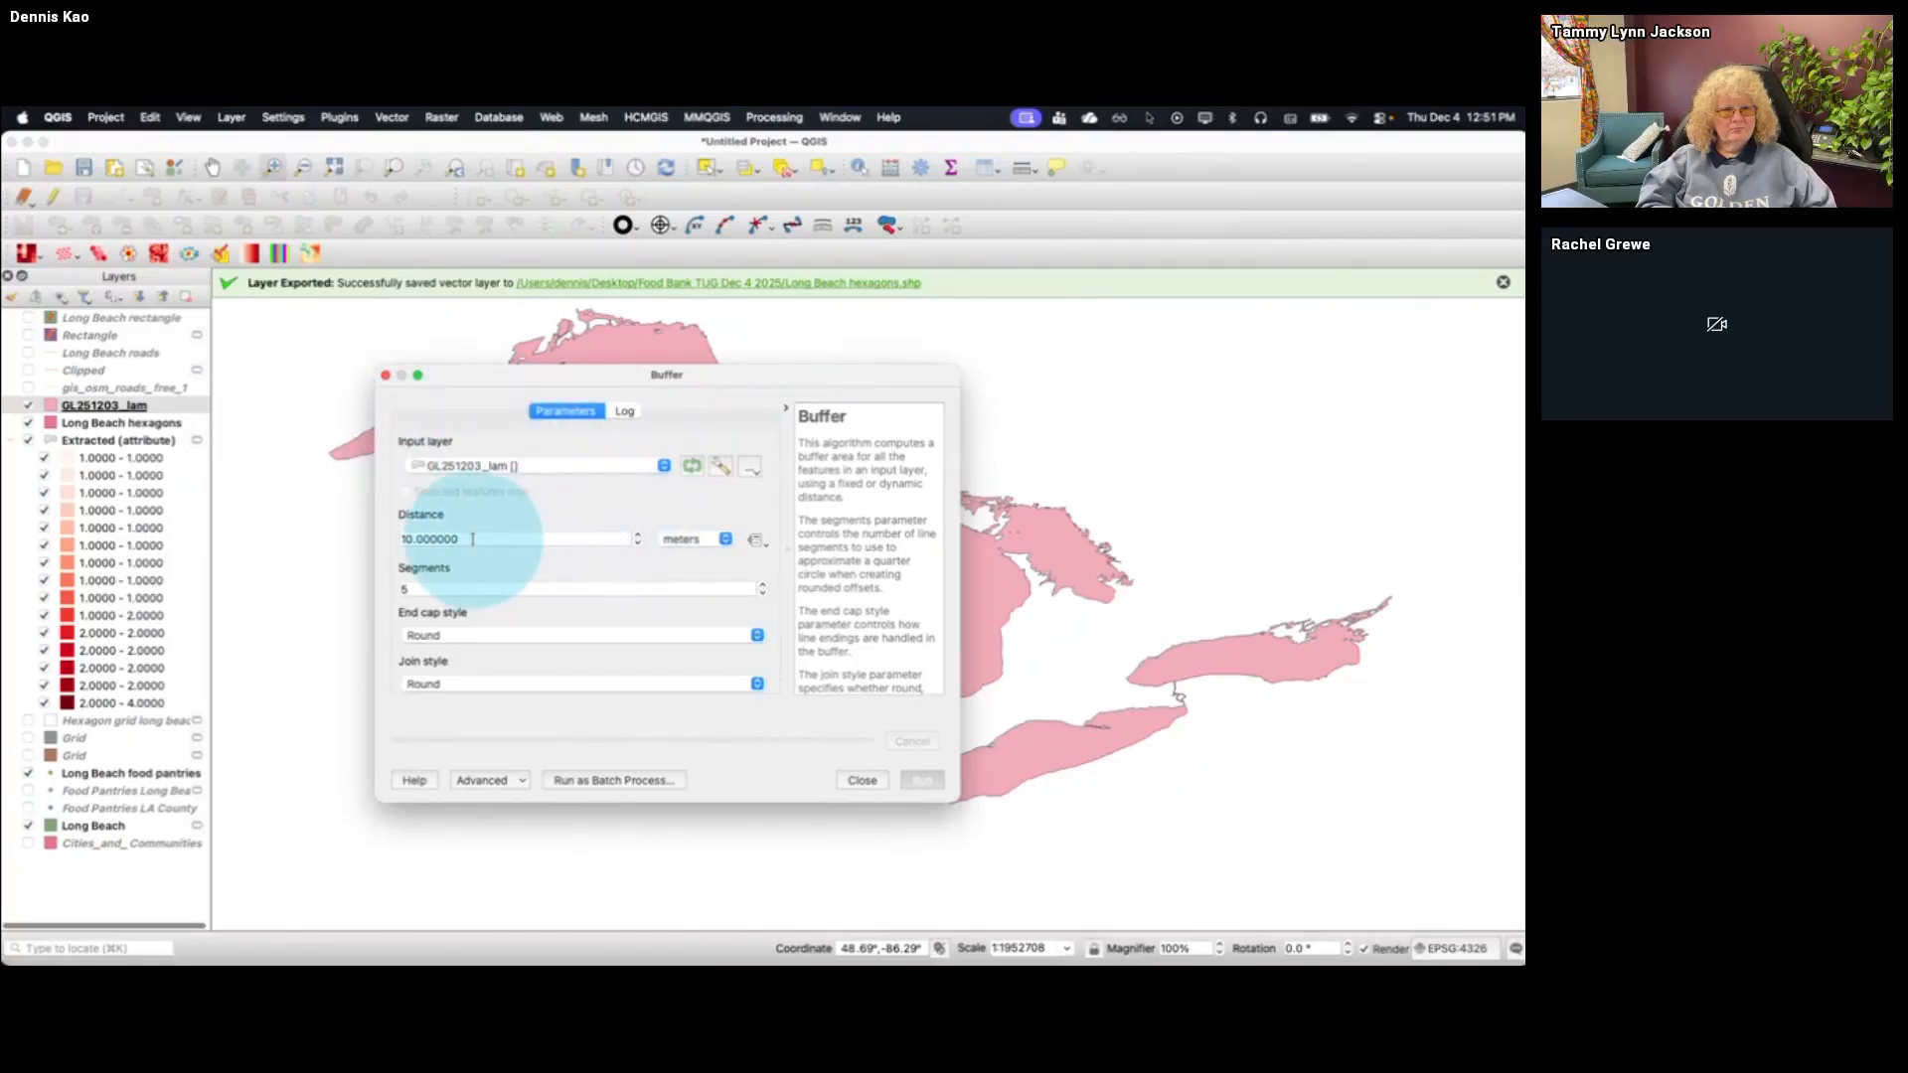
left_click_drag(472, 539, 349, 540)
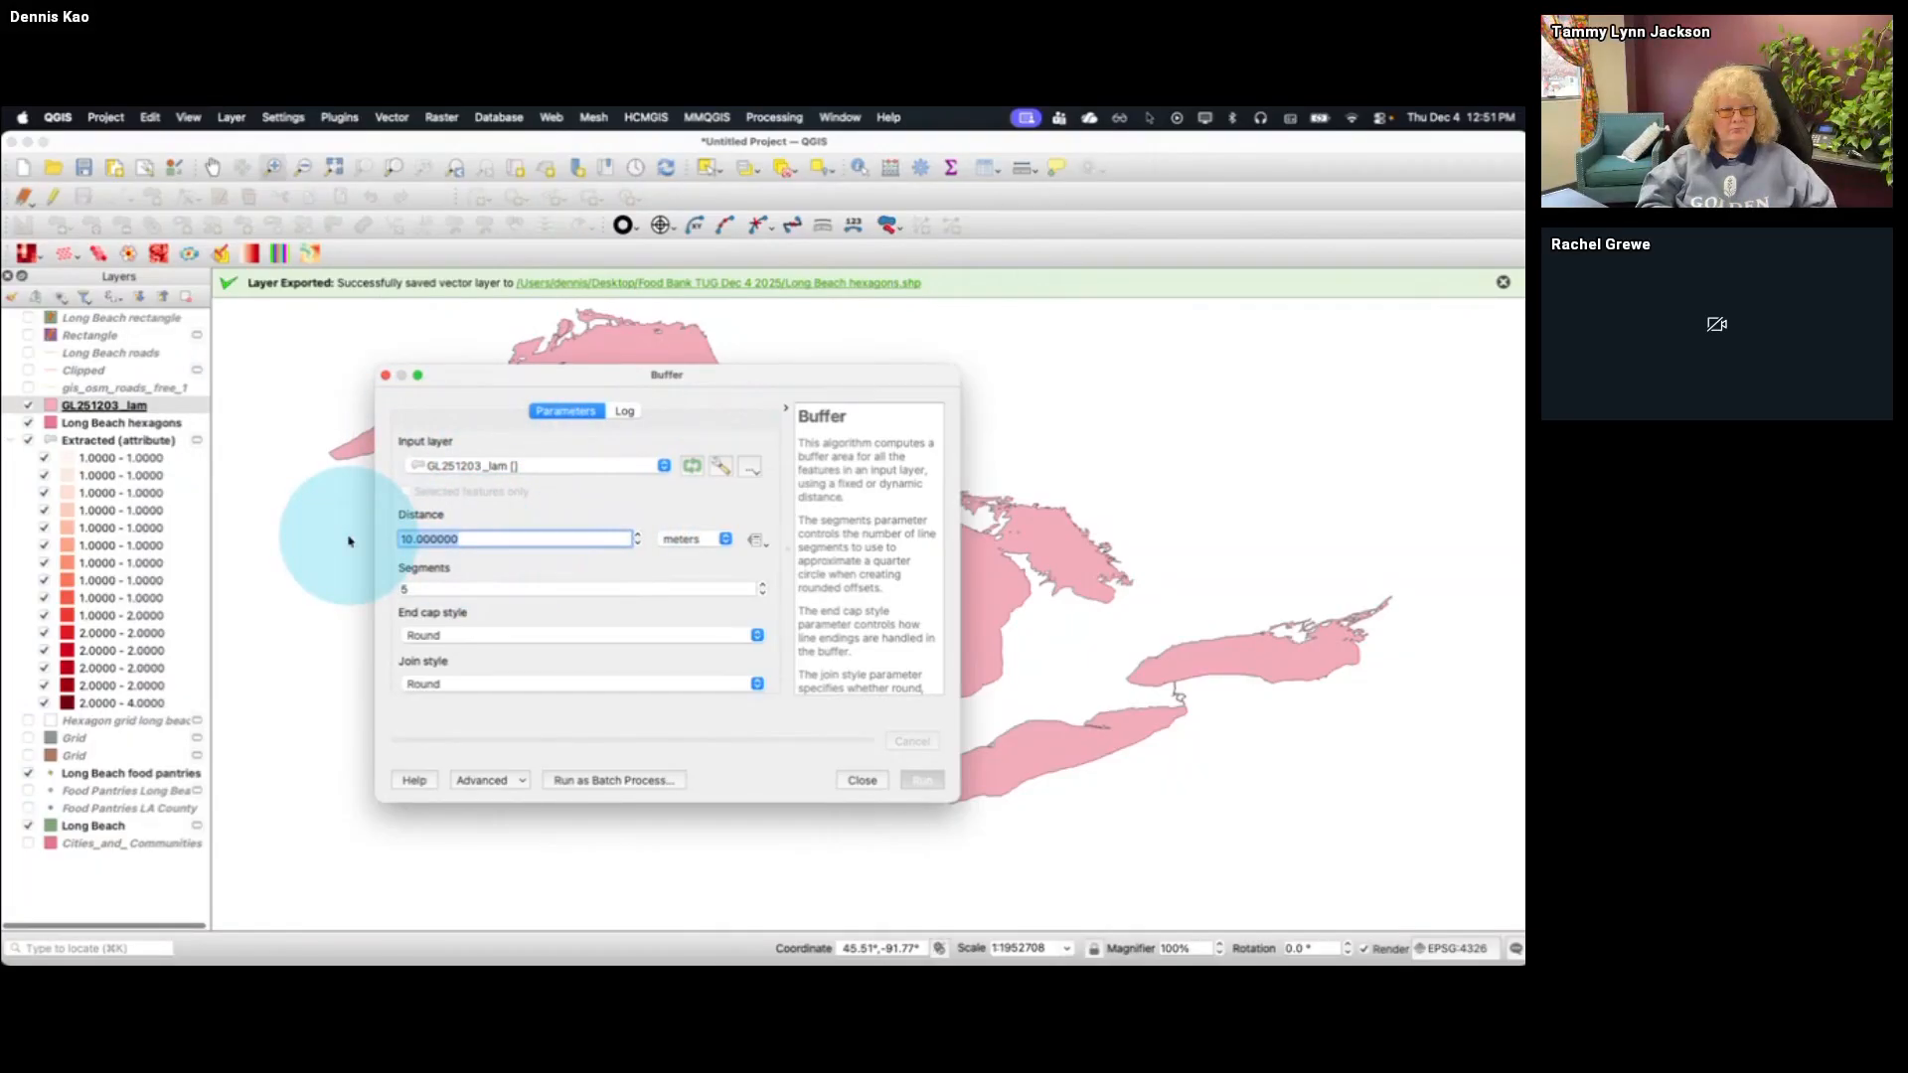
type("2")
left_click(712, 539)
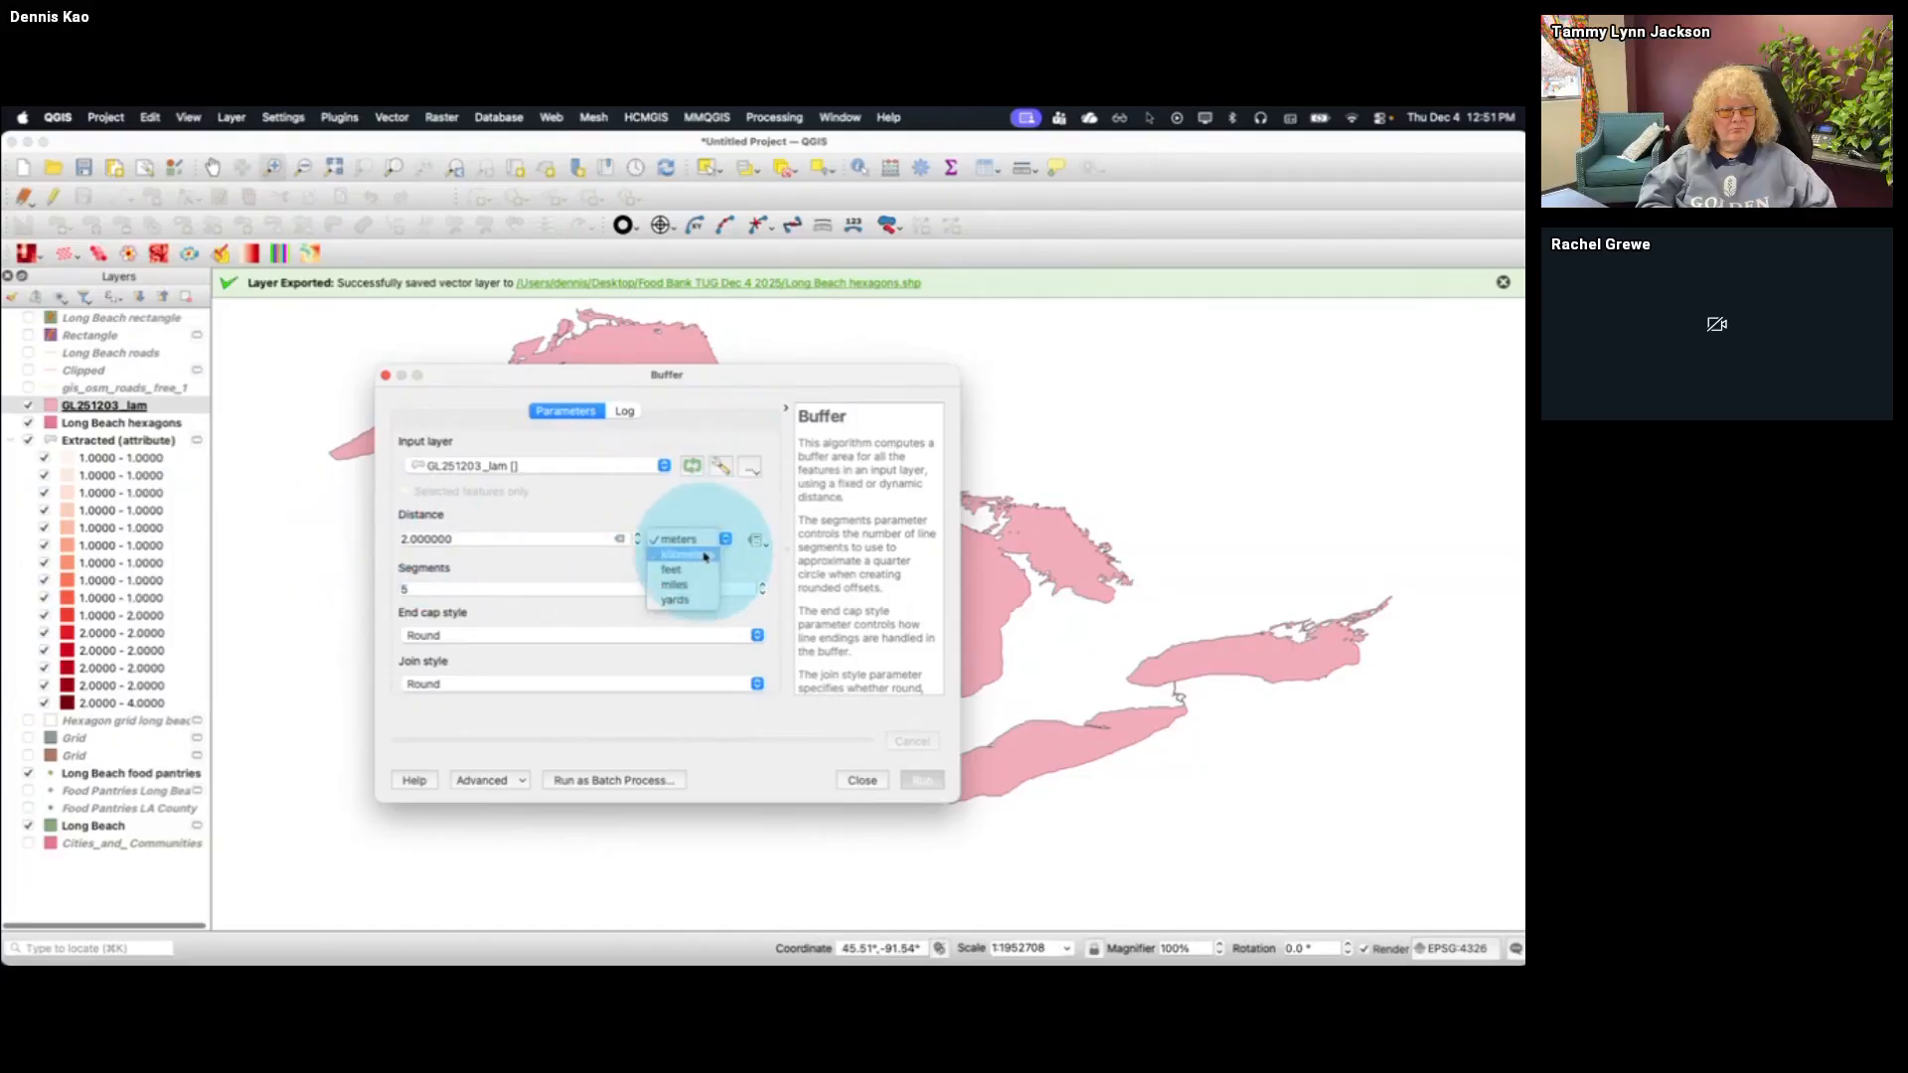
left_click(704, 555)
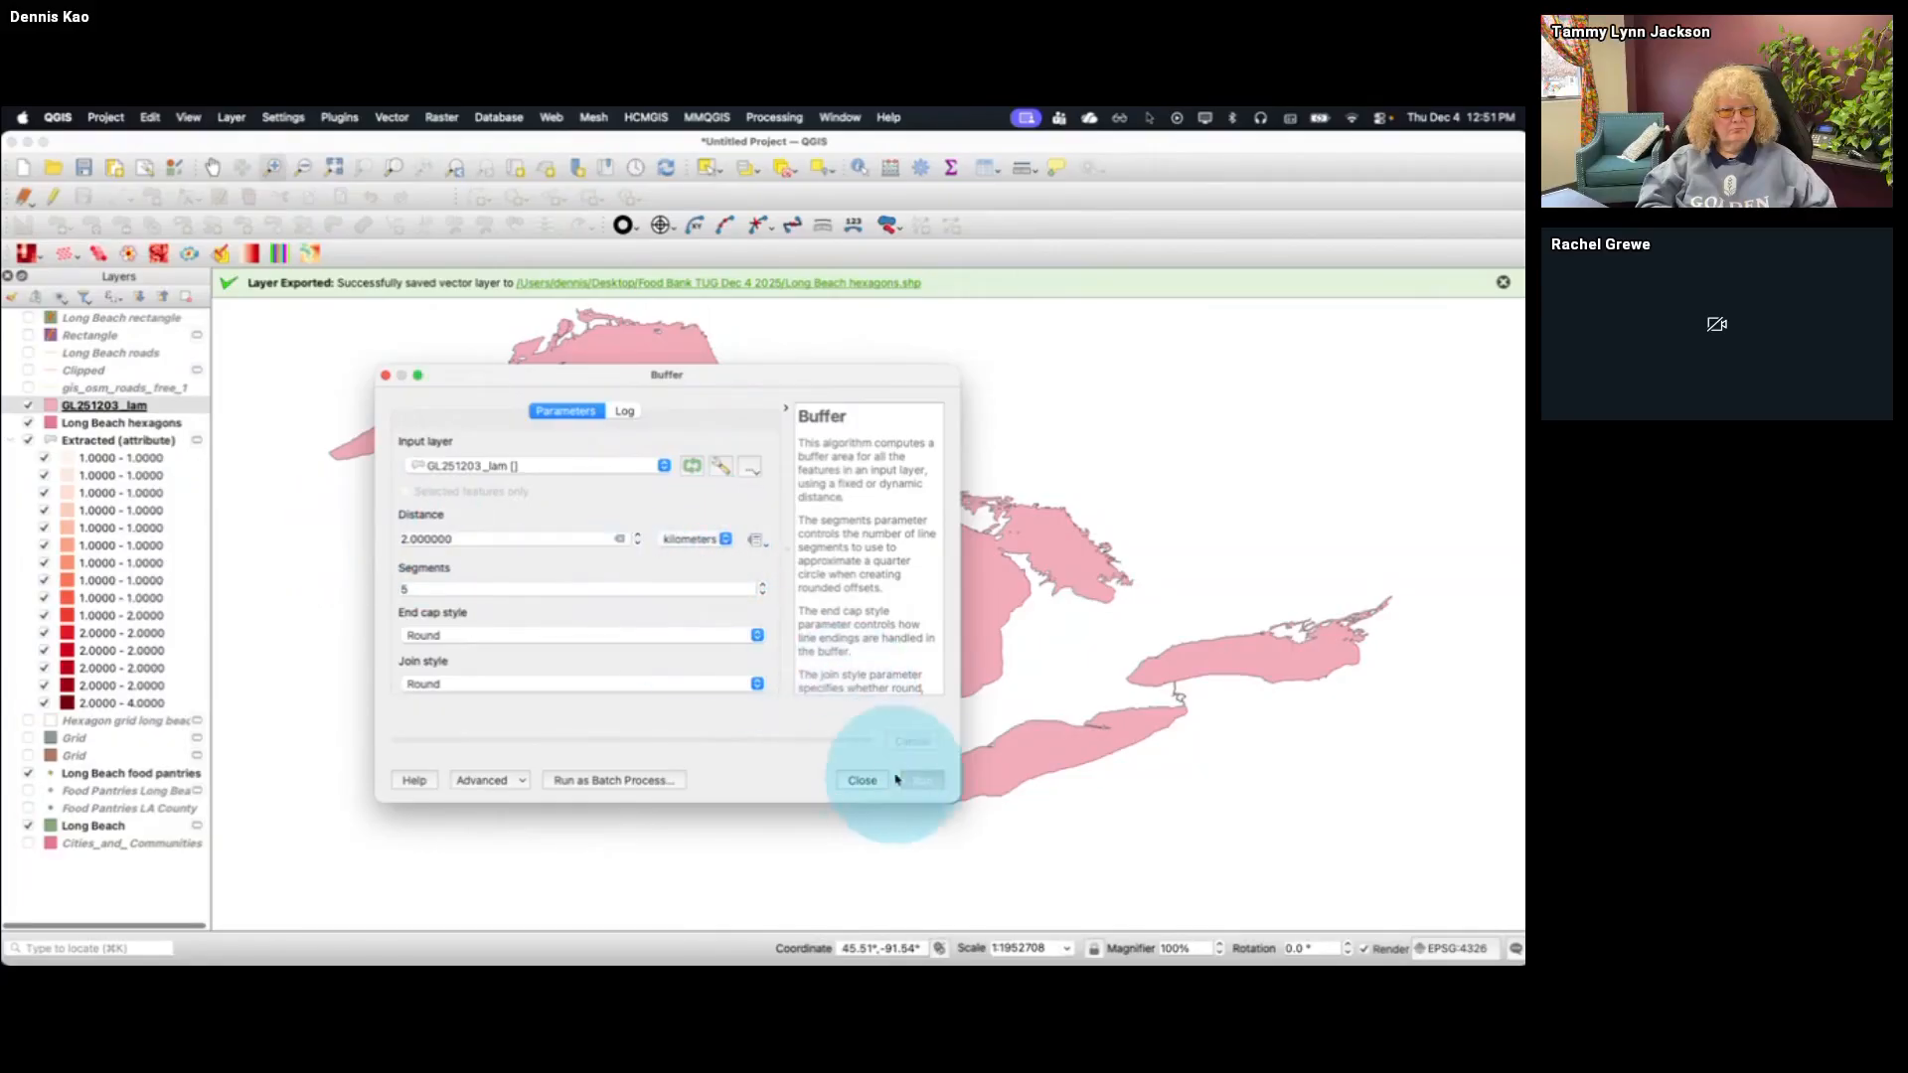
left_click(926, 784)
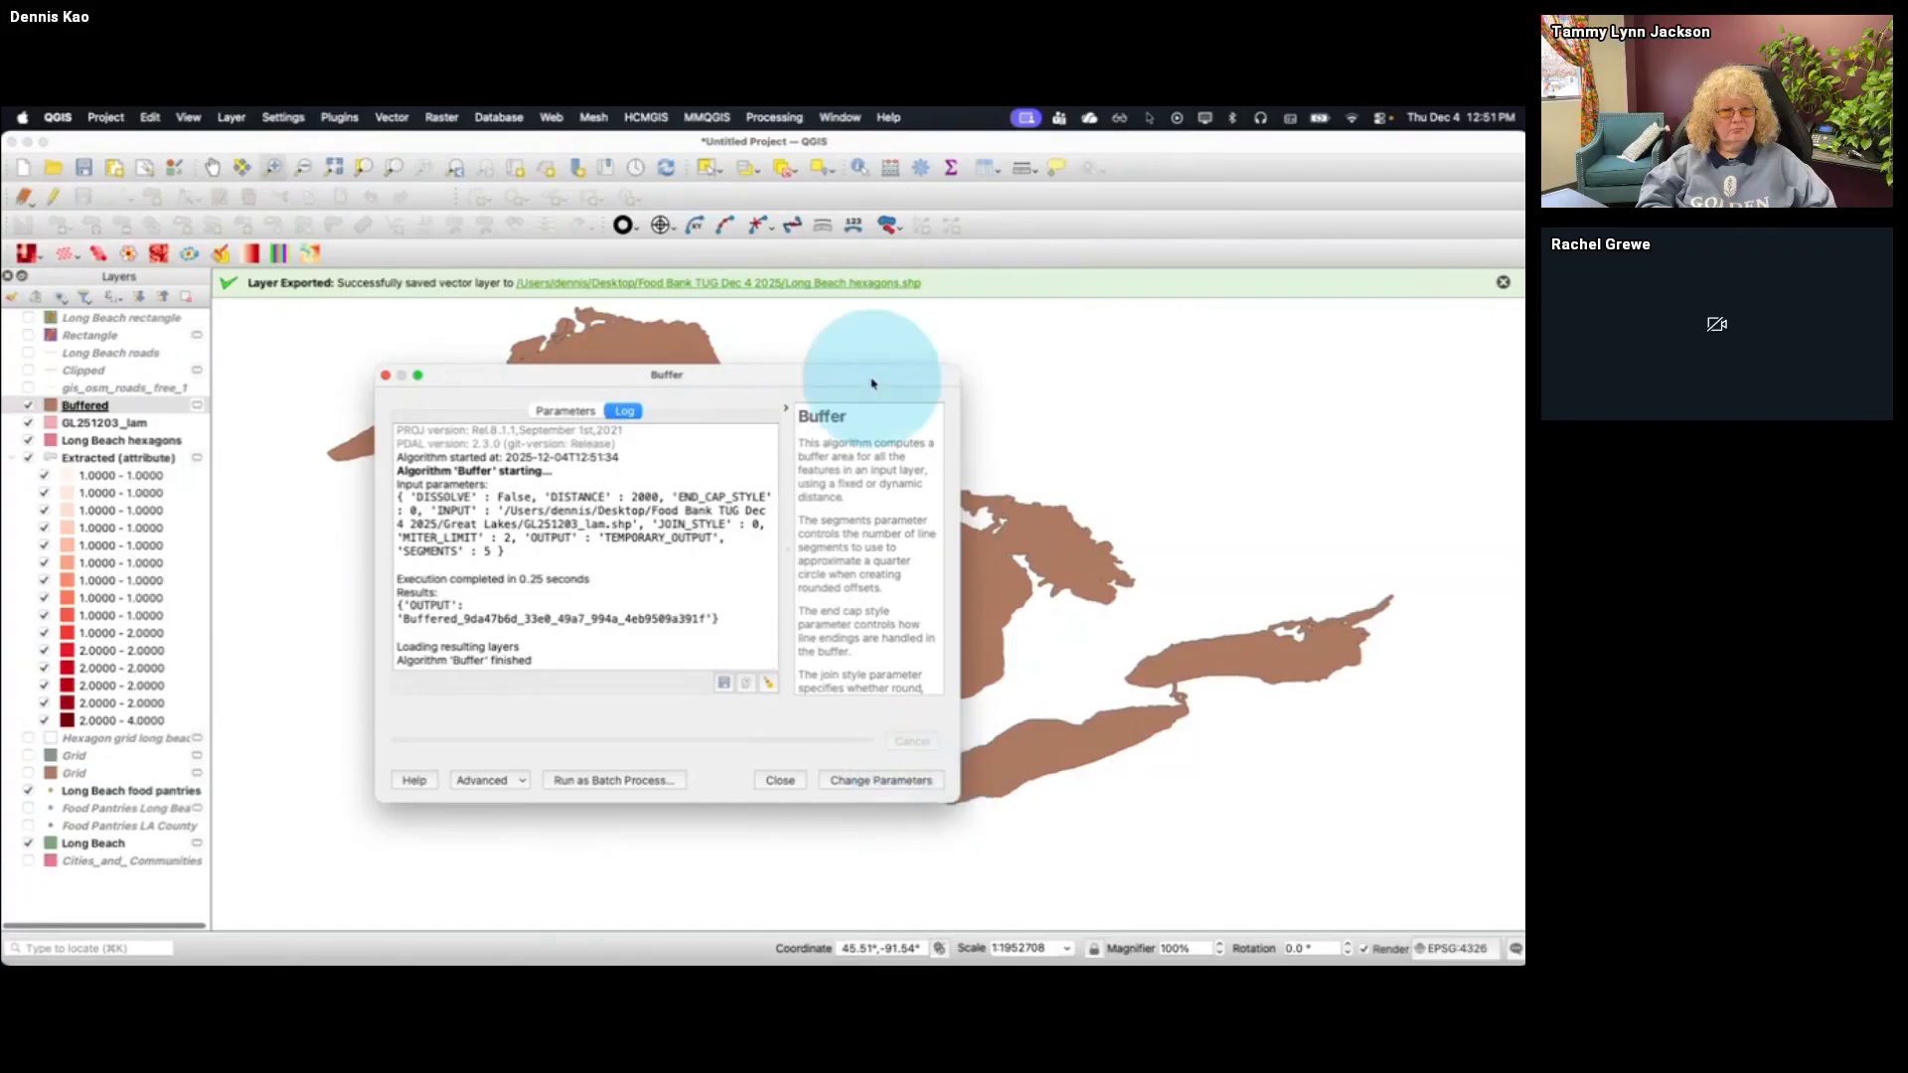
Place the external Buffered layer beneath GL251203_lam in the layer order and hide it
left_click_drag(843, 377, 1338, 198)
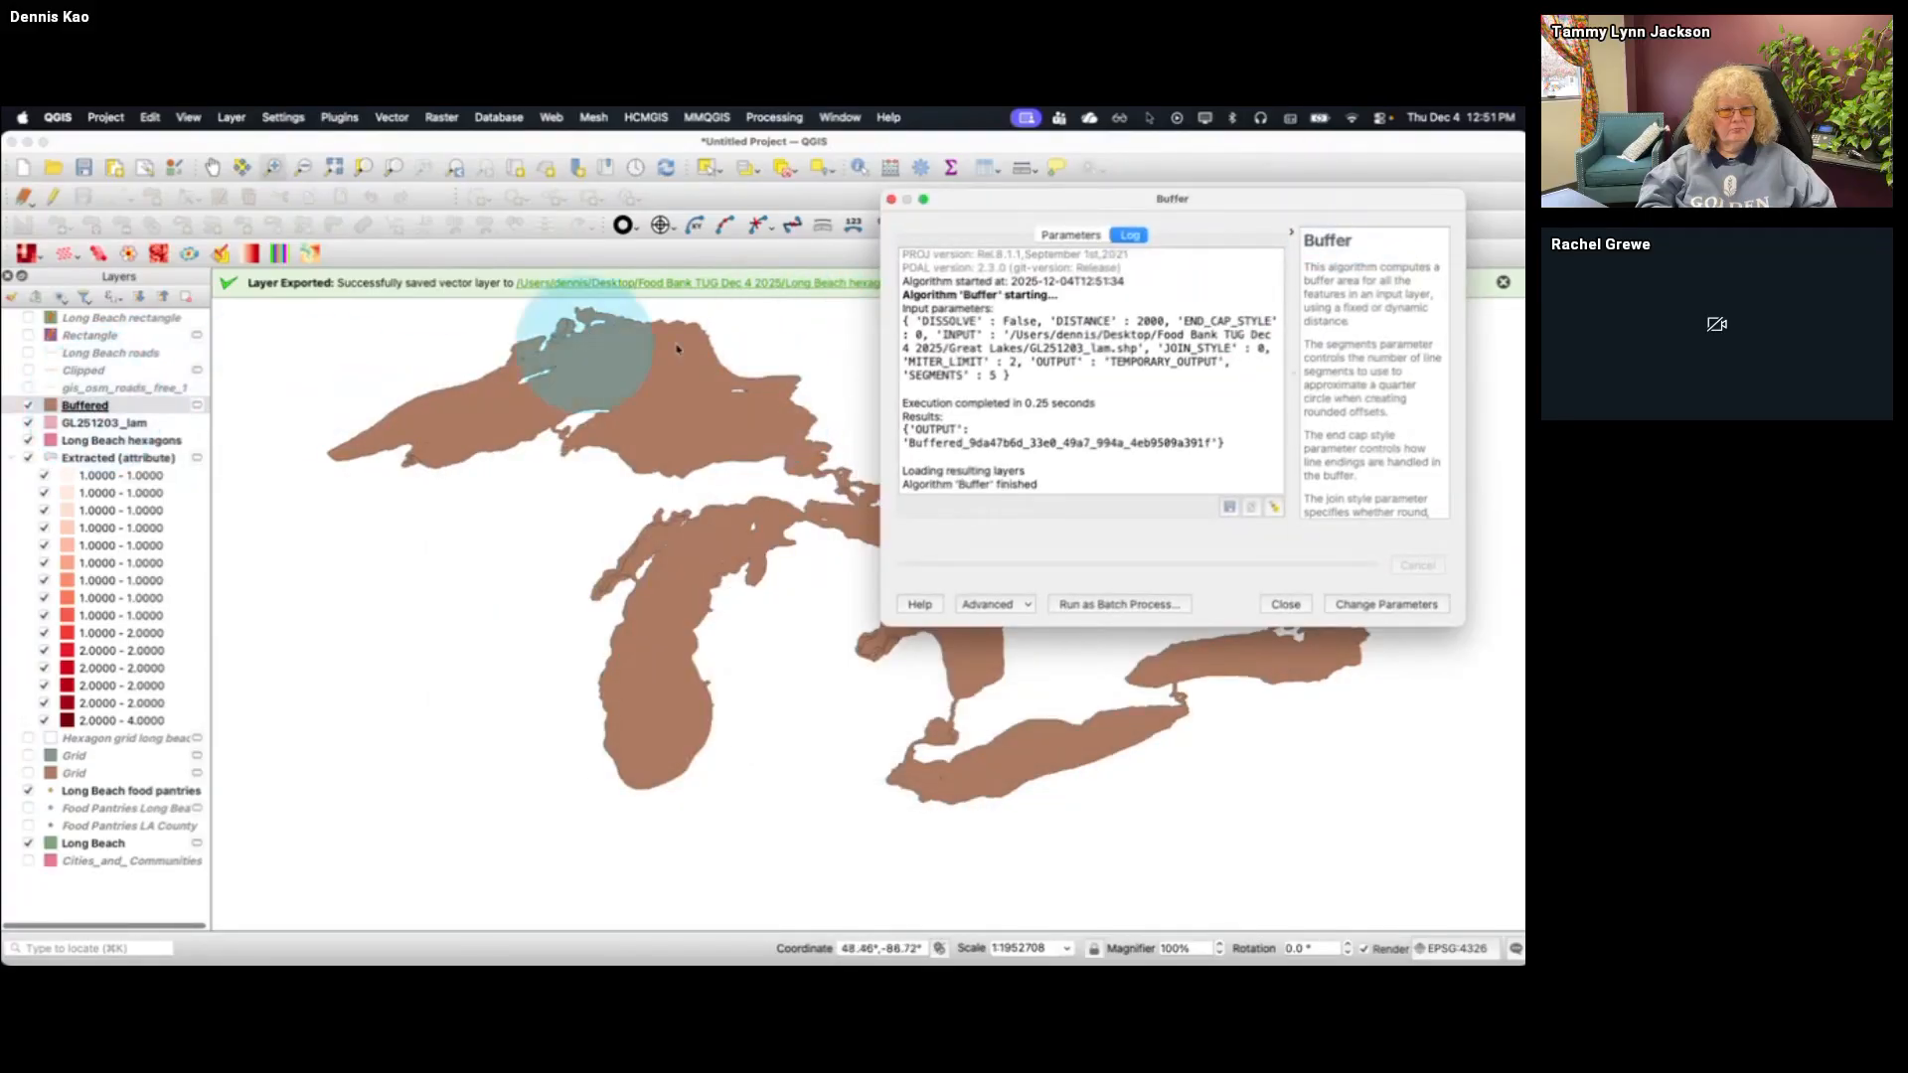
key("Escape")
left_click_drag(84, 405, 102, 433)
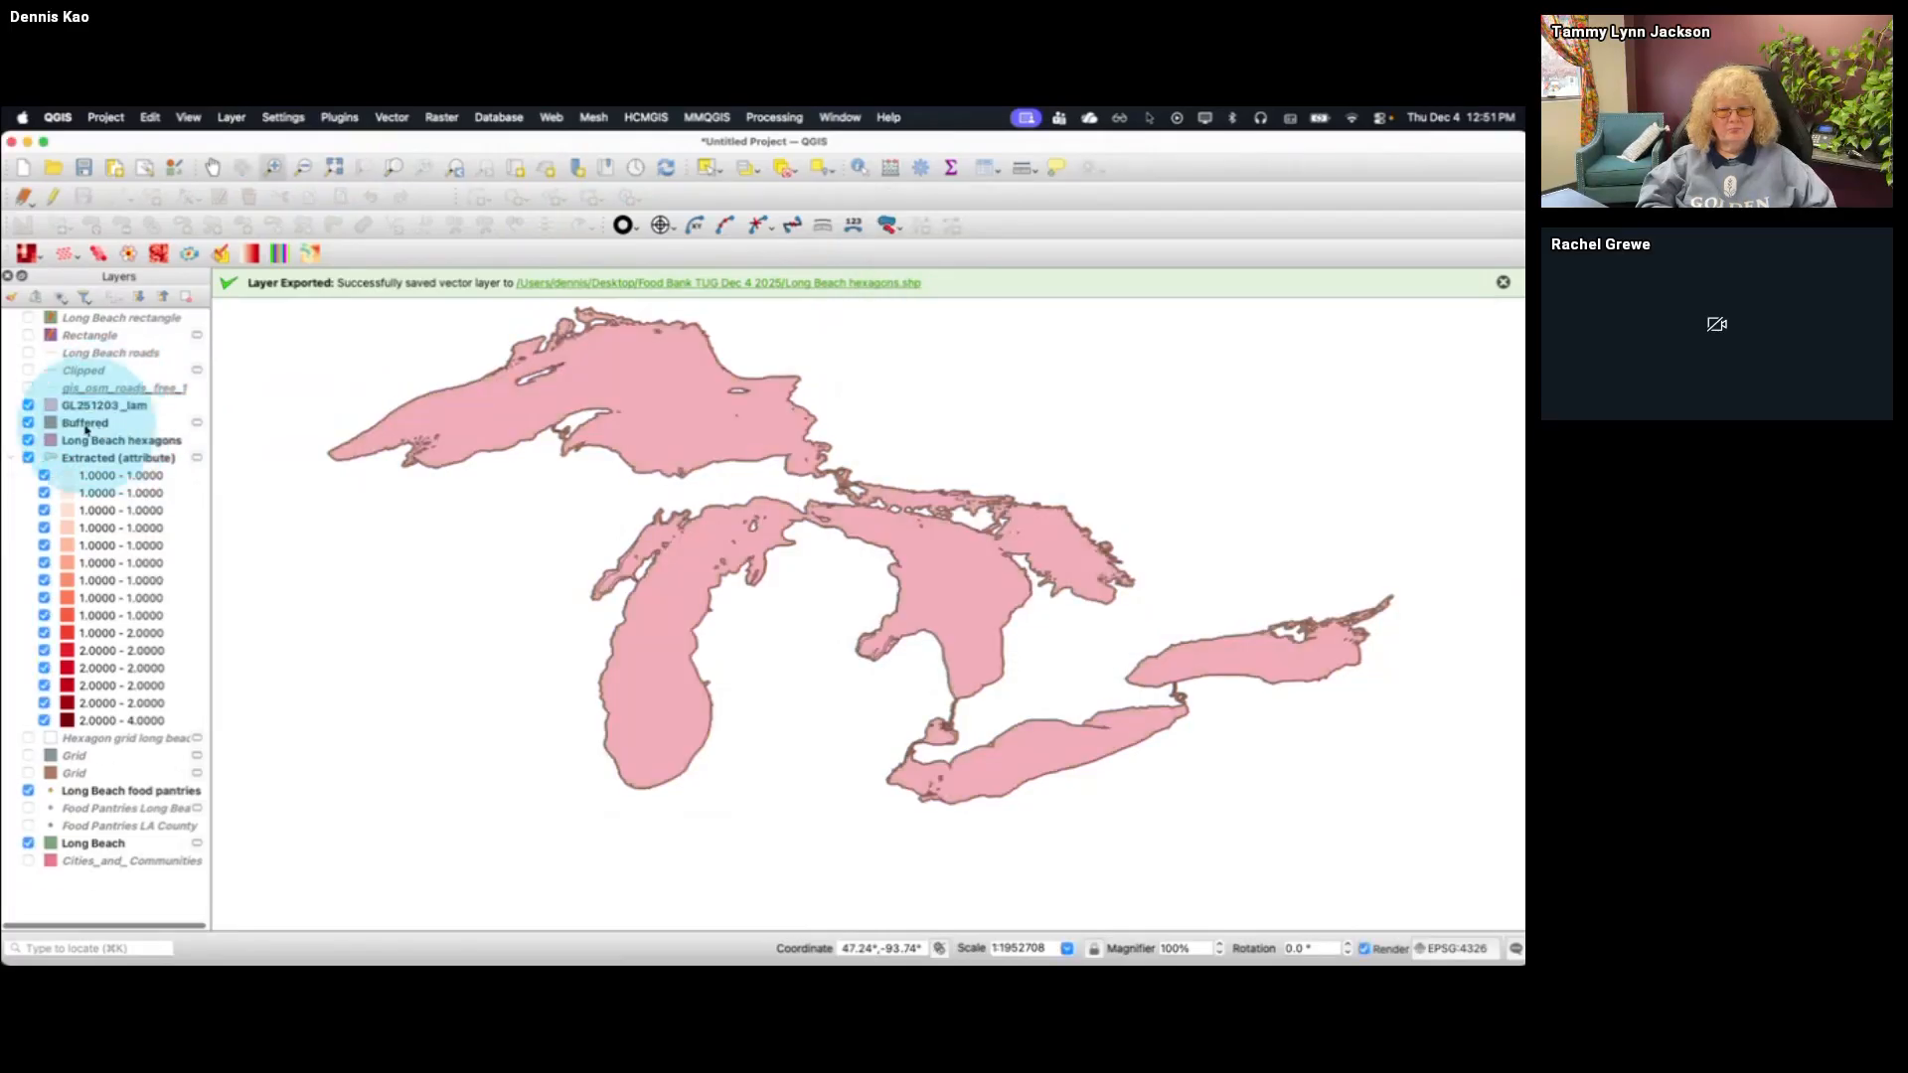
left_click(28, 422)
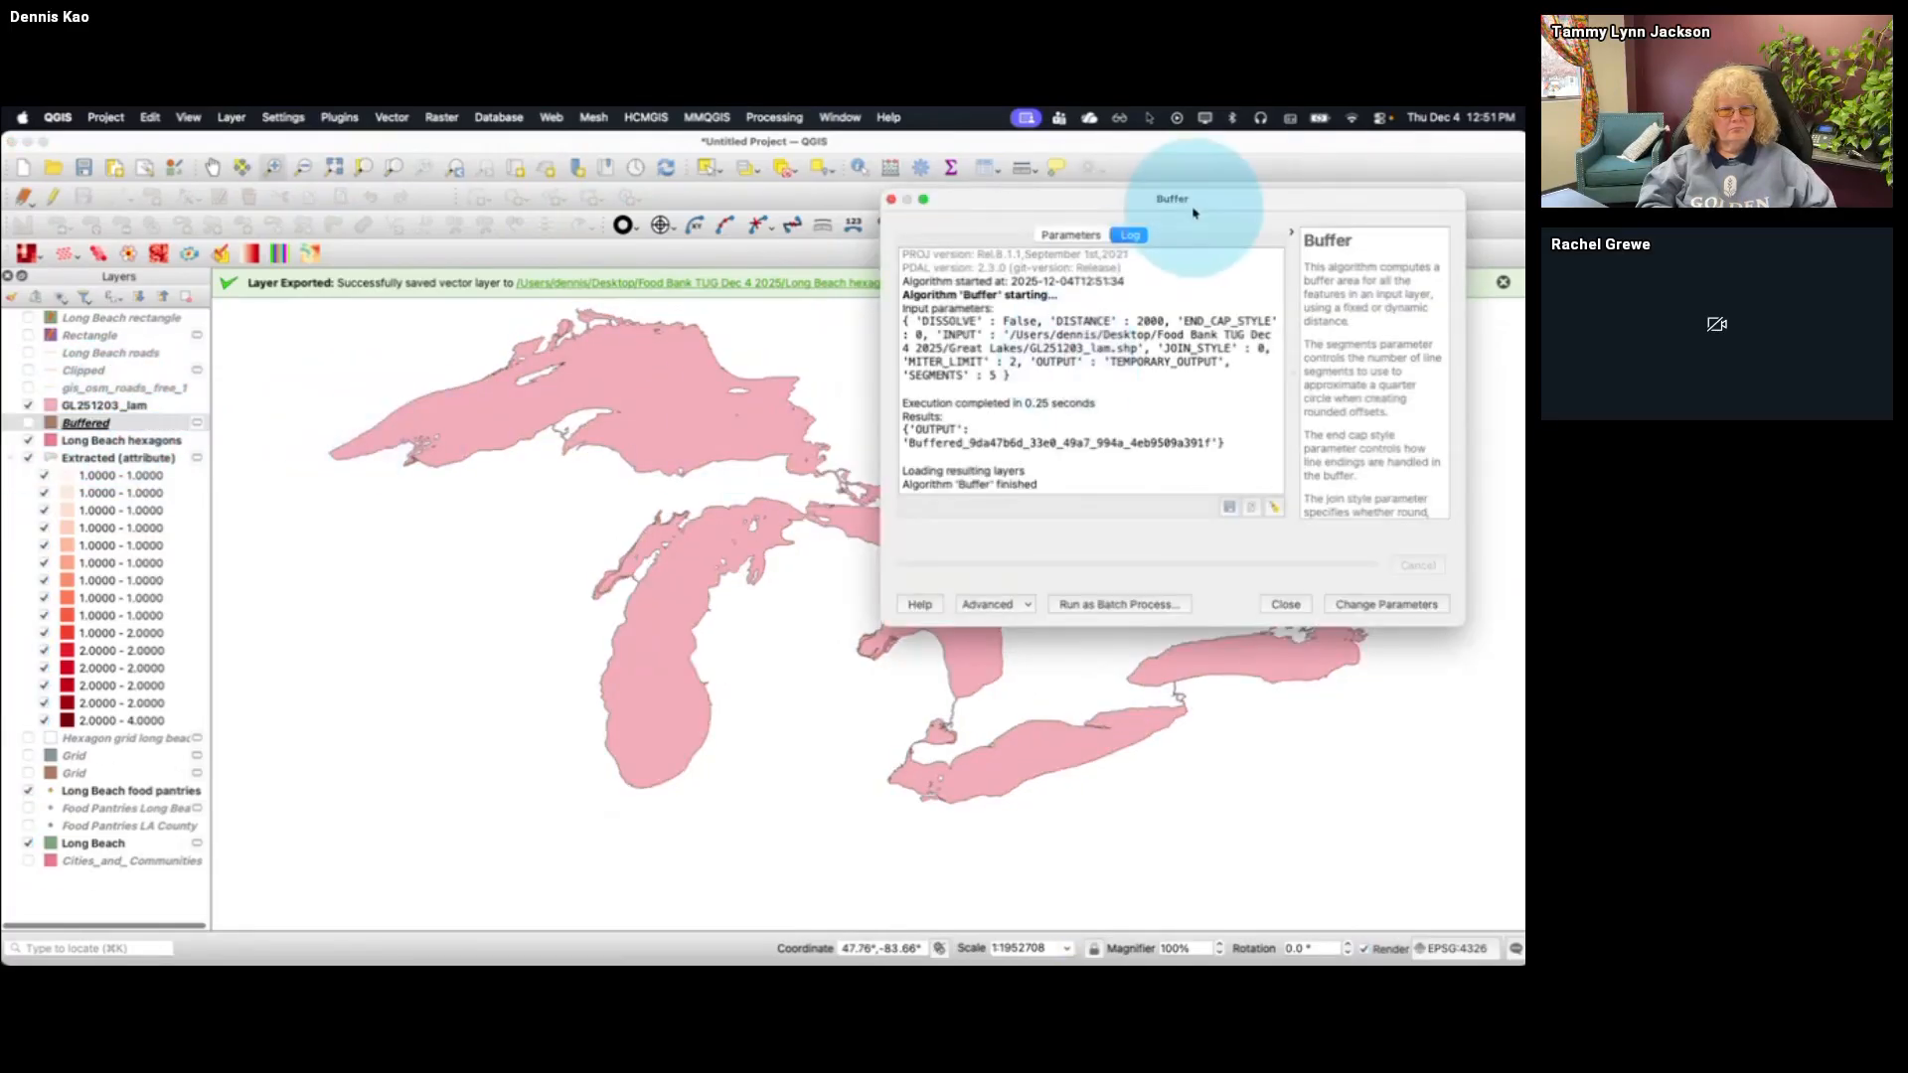
Run an internal buffer on GL251203_lam with a distance of -2 kilometers
left_click_drag(1192, 204, 885, 316)
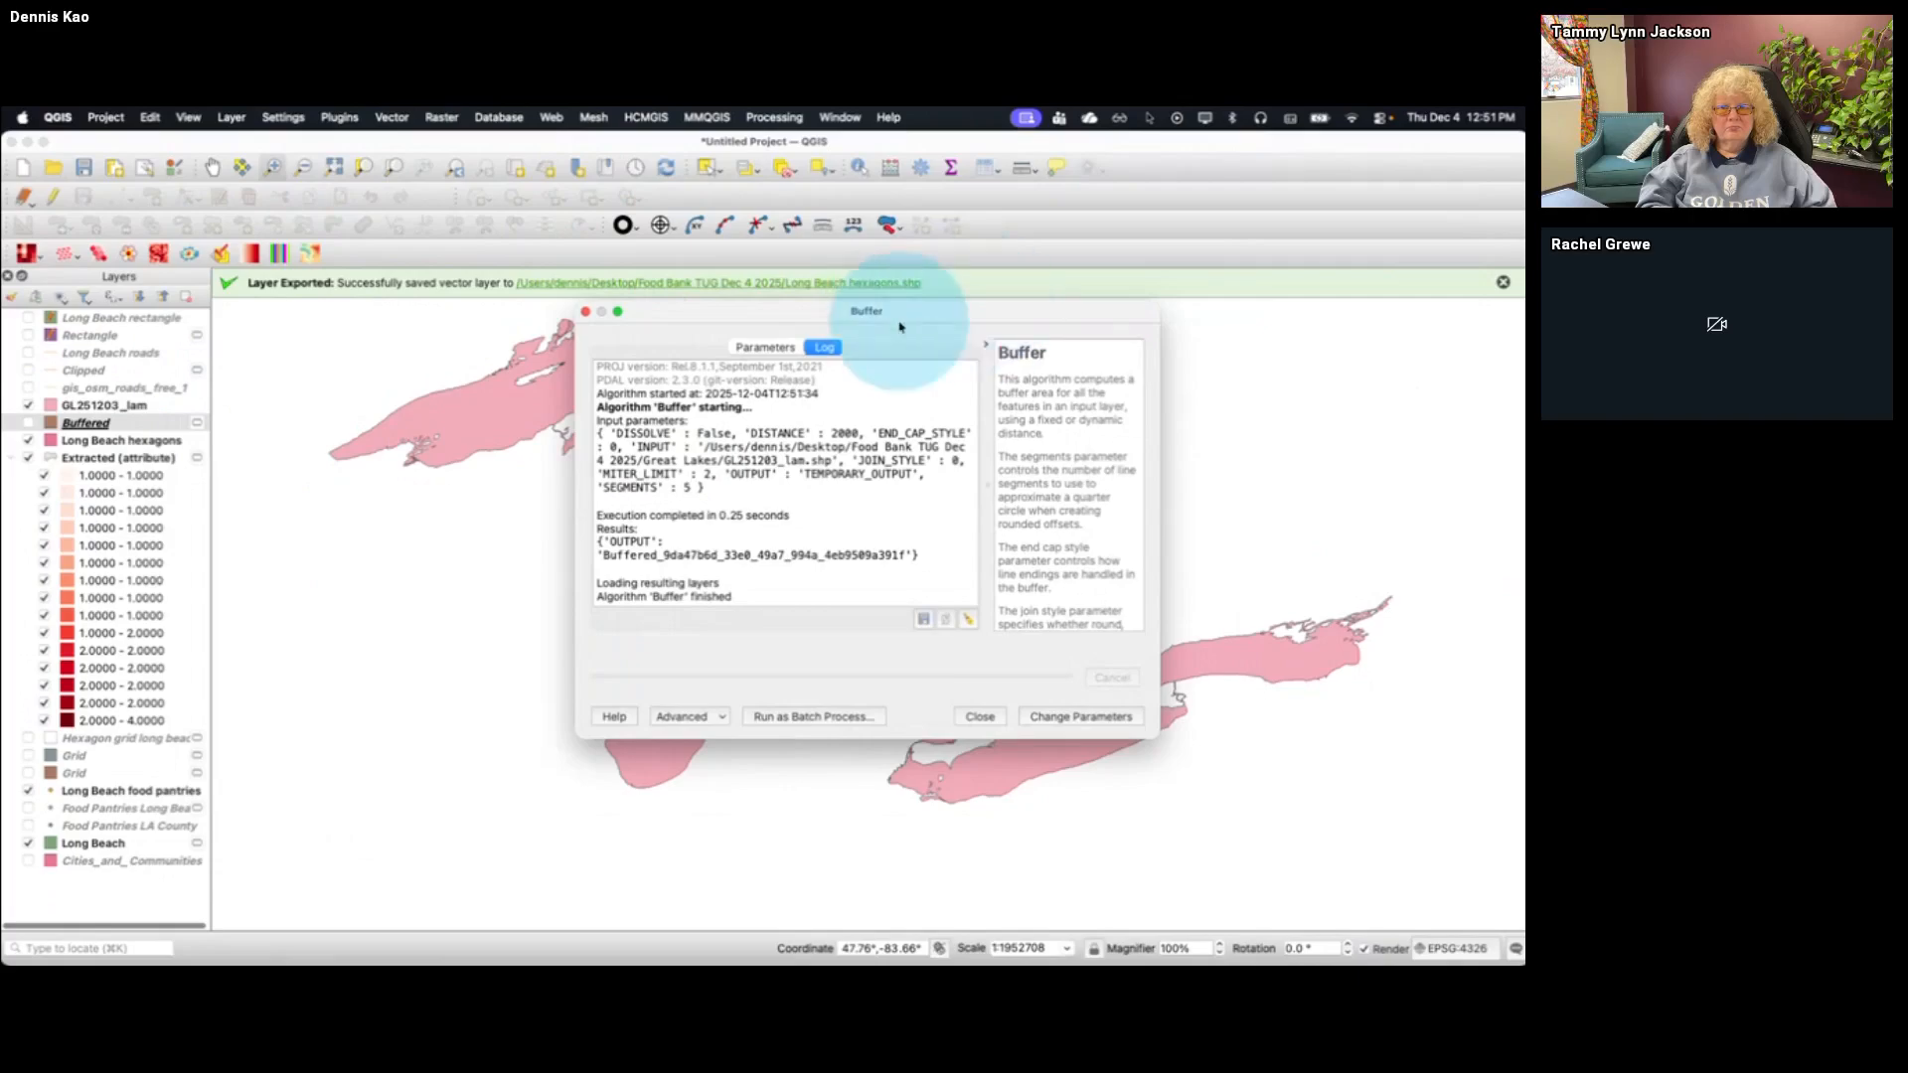
left_click(1081, 716)
left_click(663, 475)
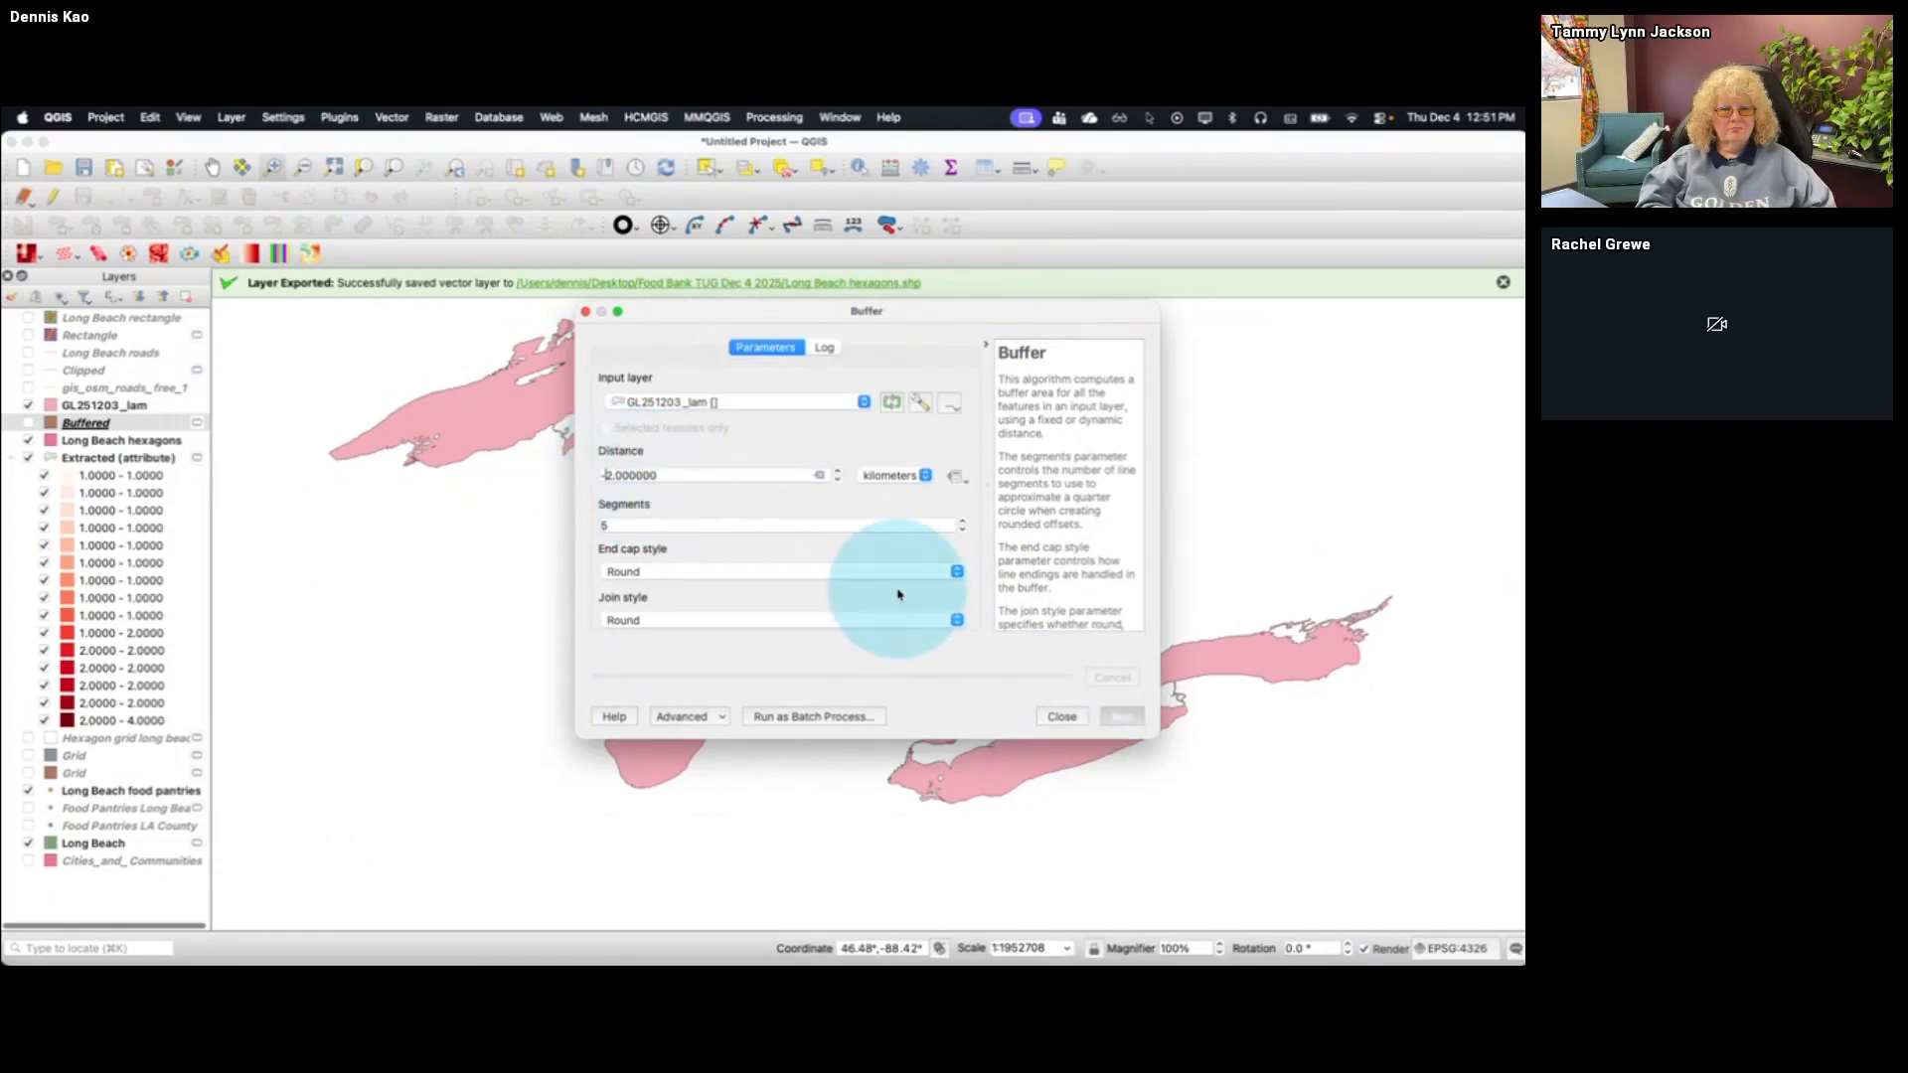
left_click(1119, 716)
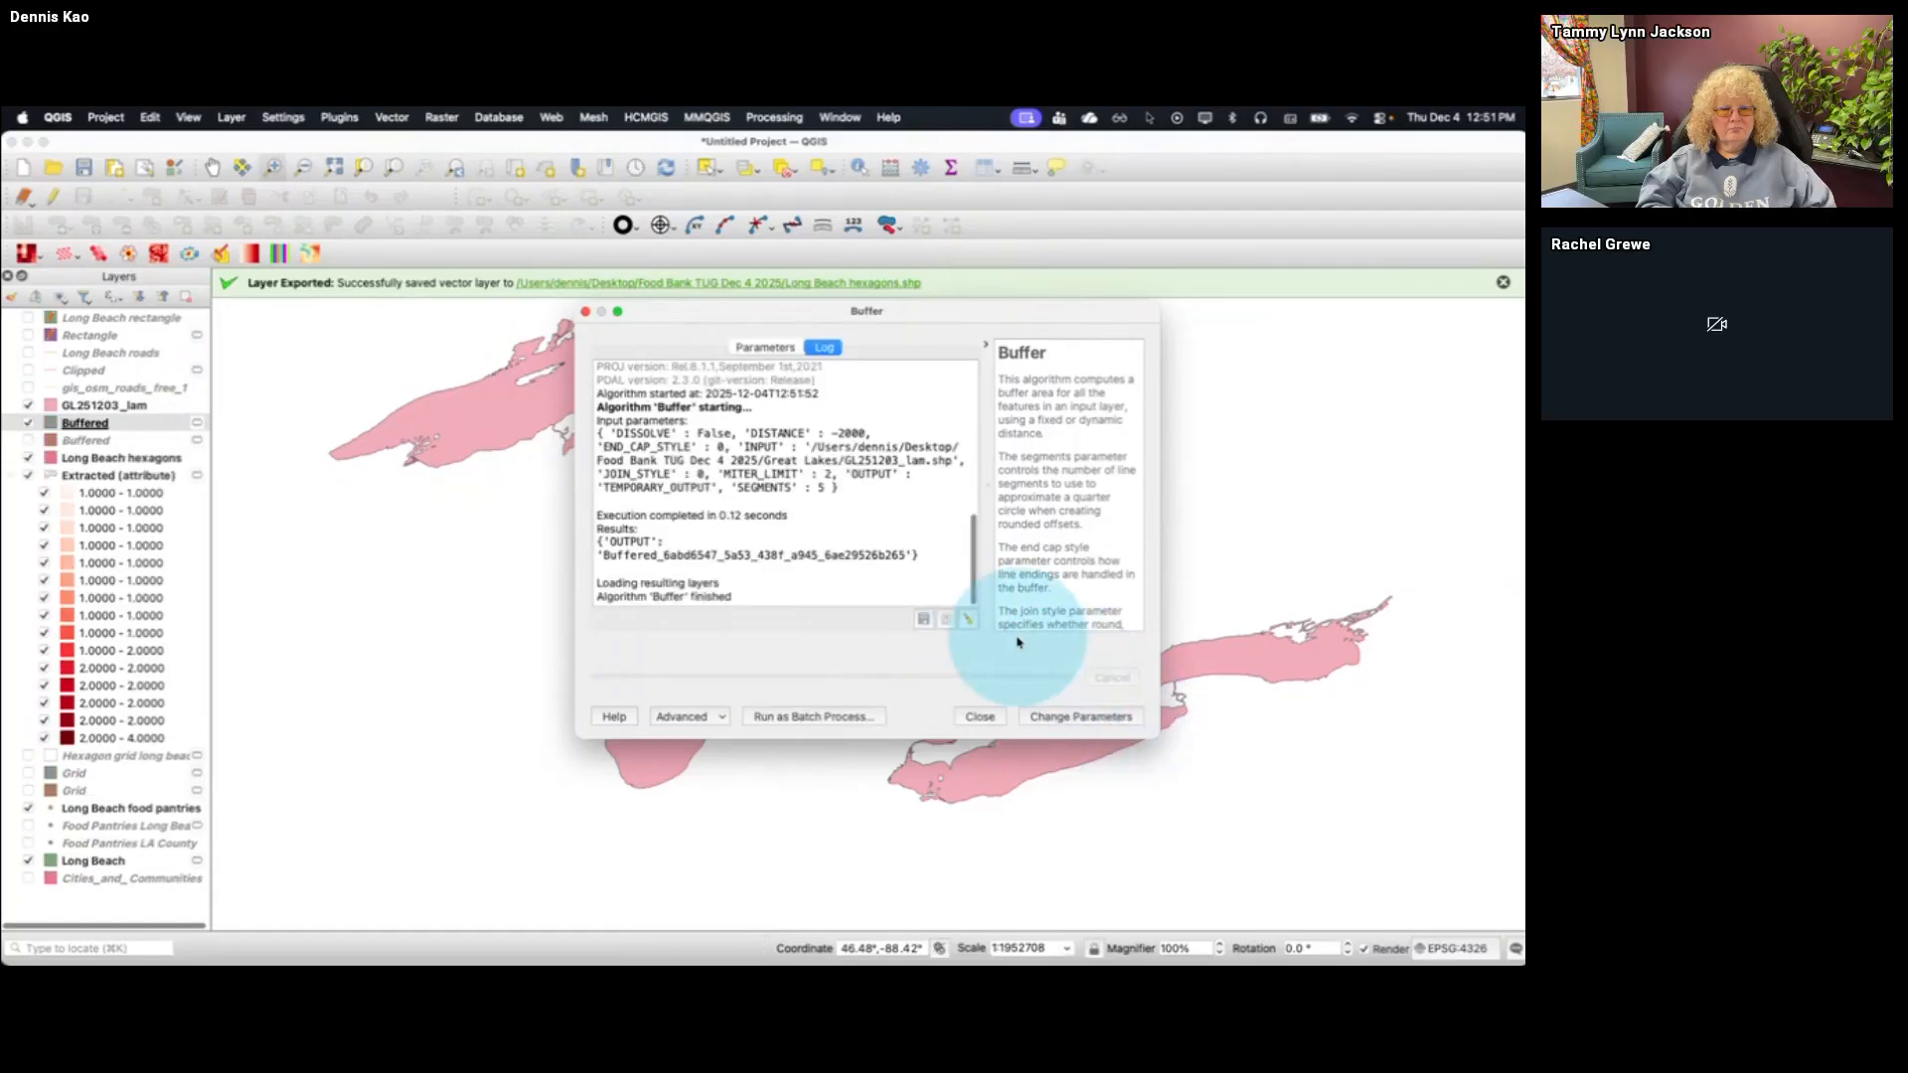
Run another internal buffer on GL251203_lam with the distance set to -4 kilometers
left_click(1070, 716)
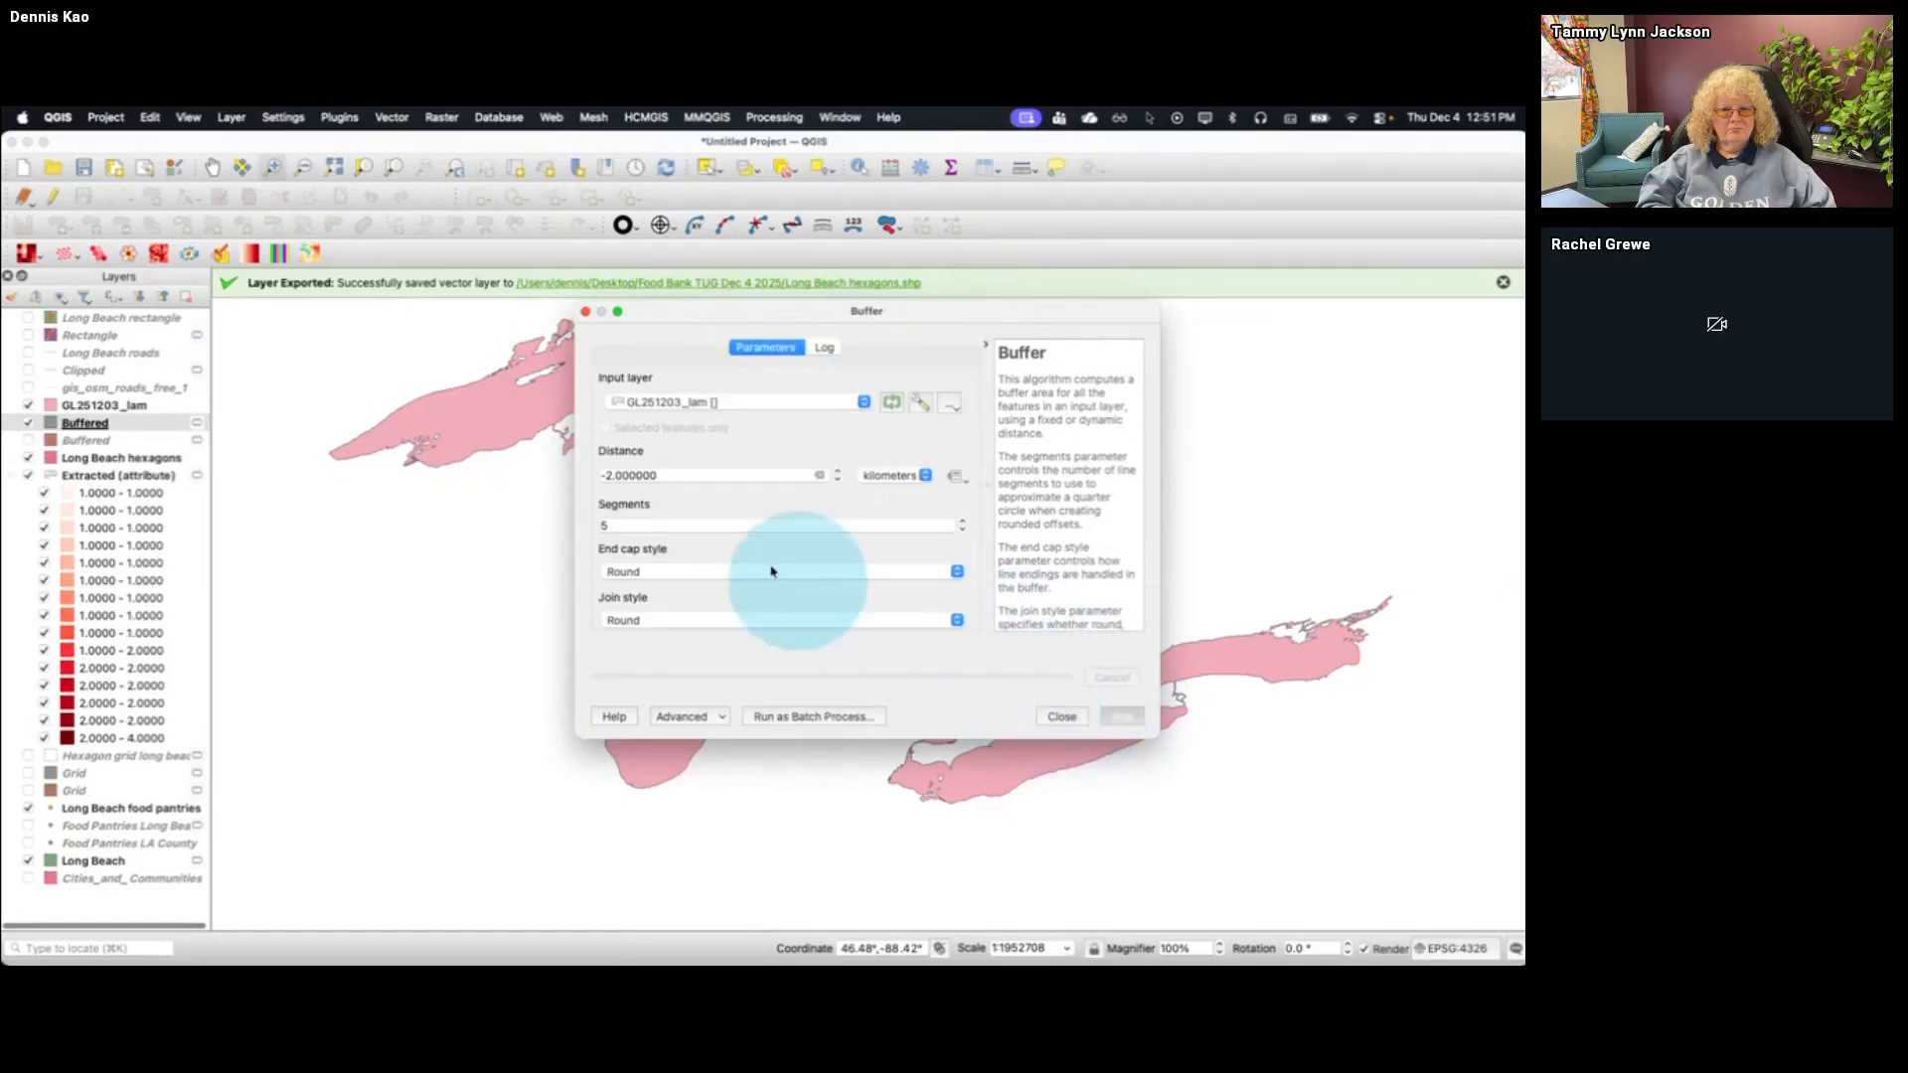
left_click(604, 475)
type("-")
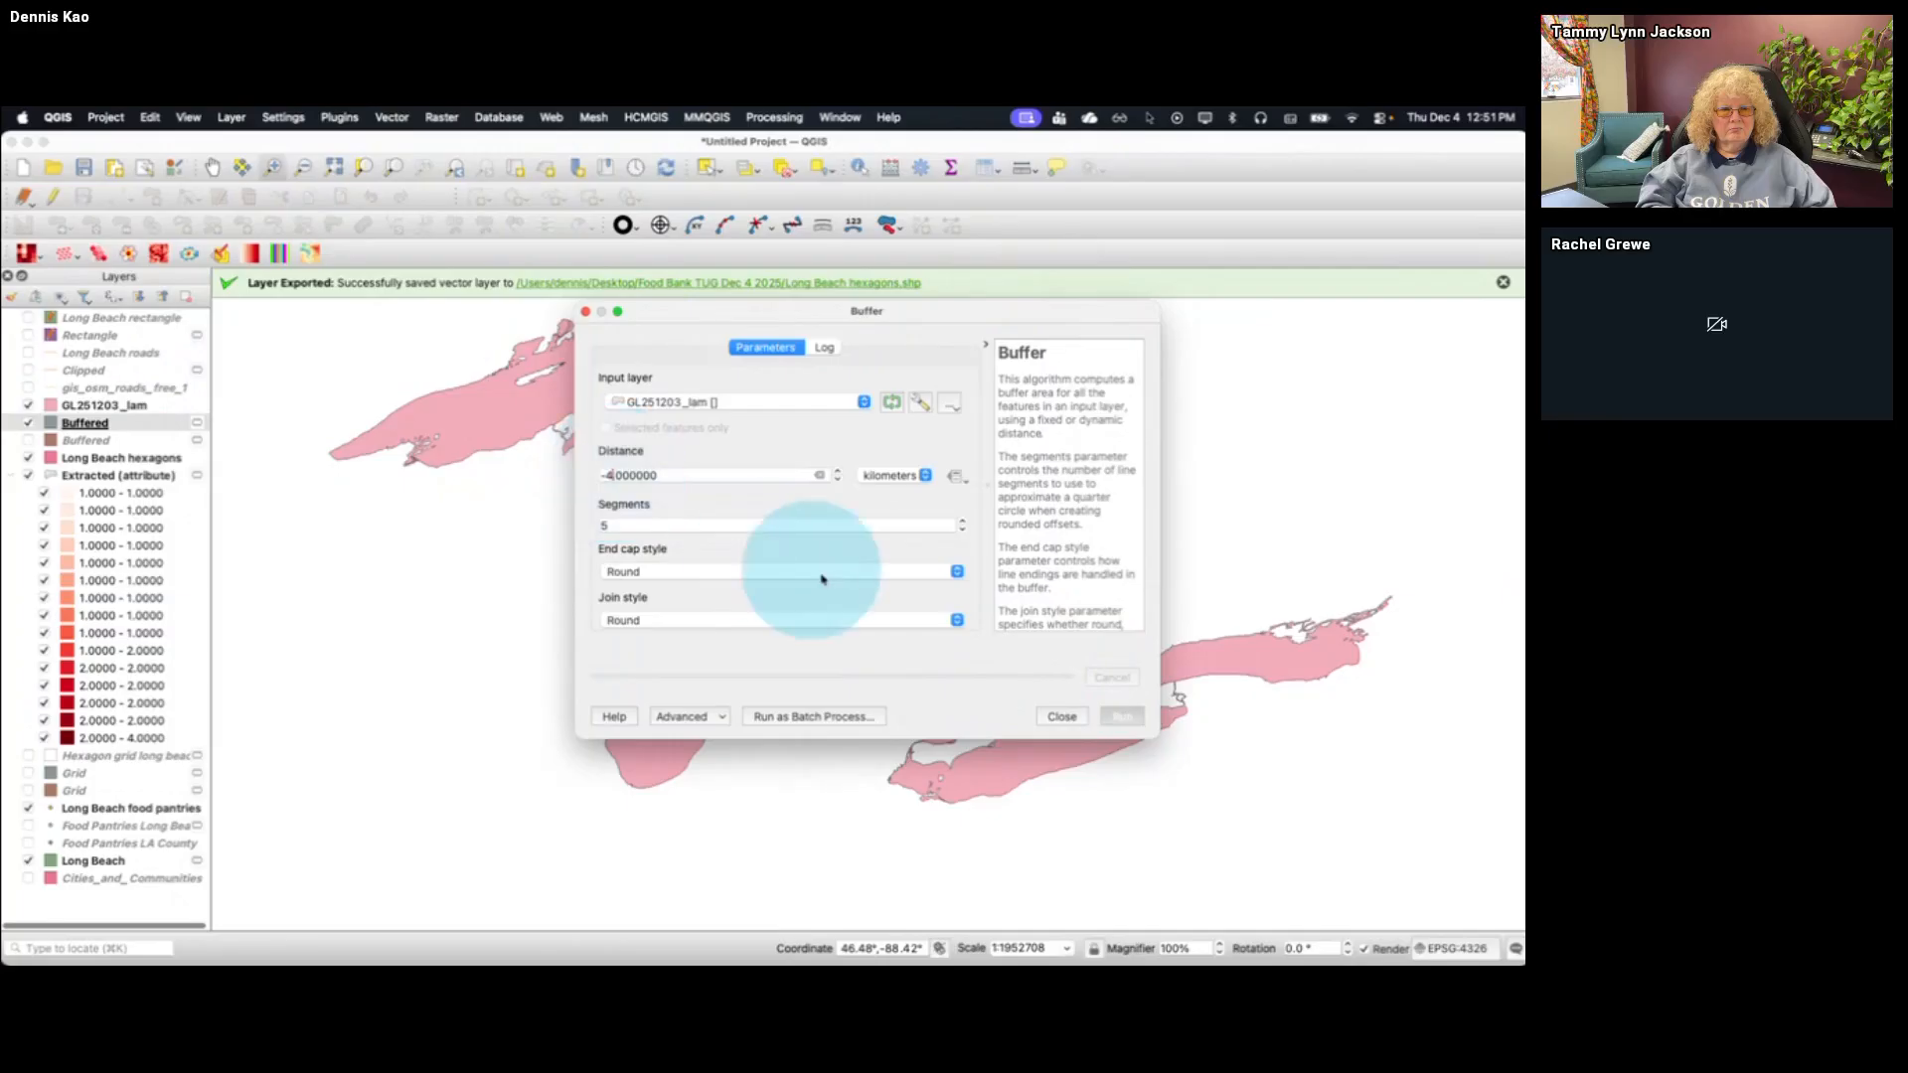
left_click(1119, 717)
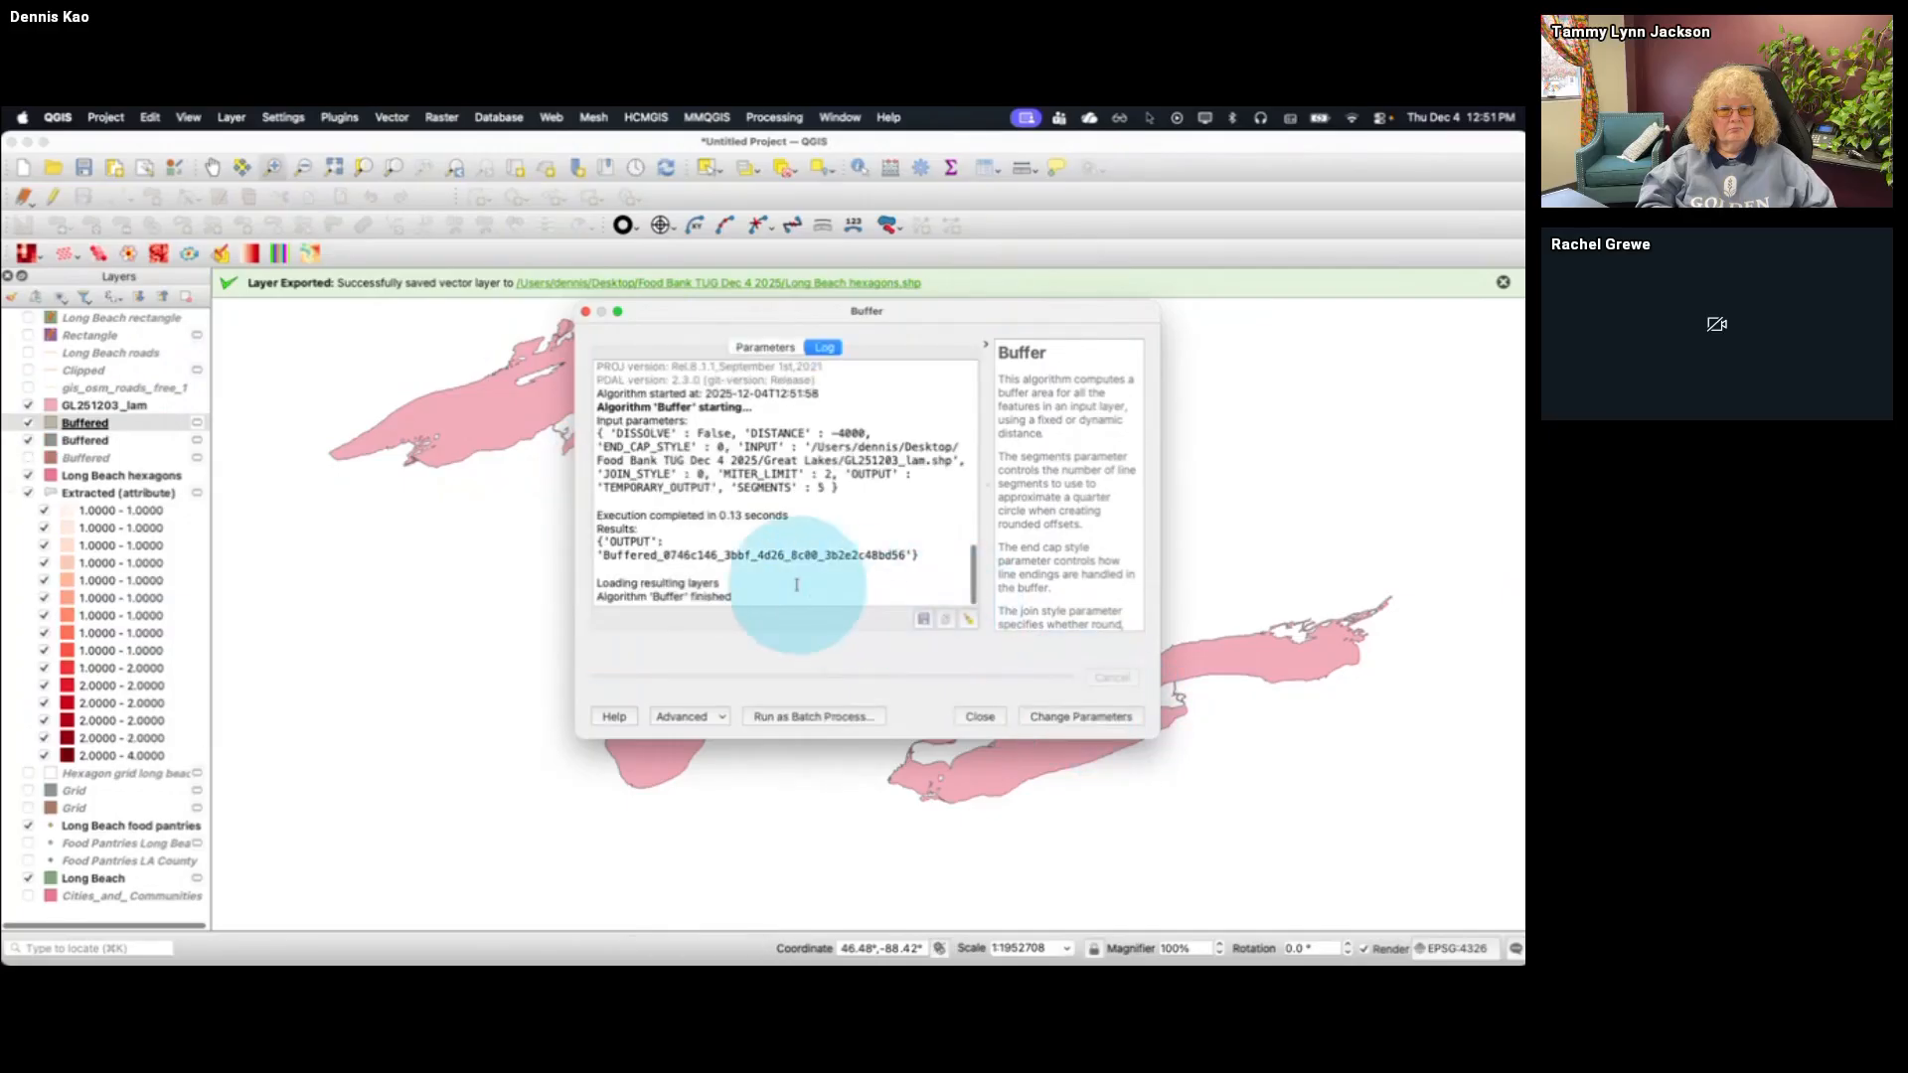
Create a third internal buffer on GL251203_lam at -6 kilometers and close the Buffer dialog
left_click(1070, 716)
left_click(610, 475)
type("5")
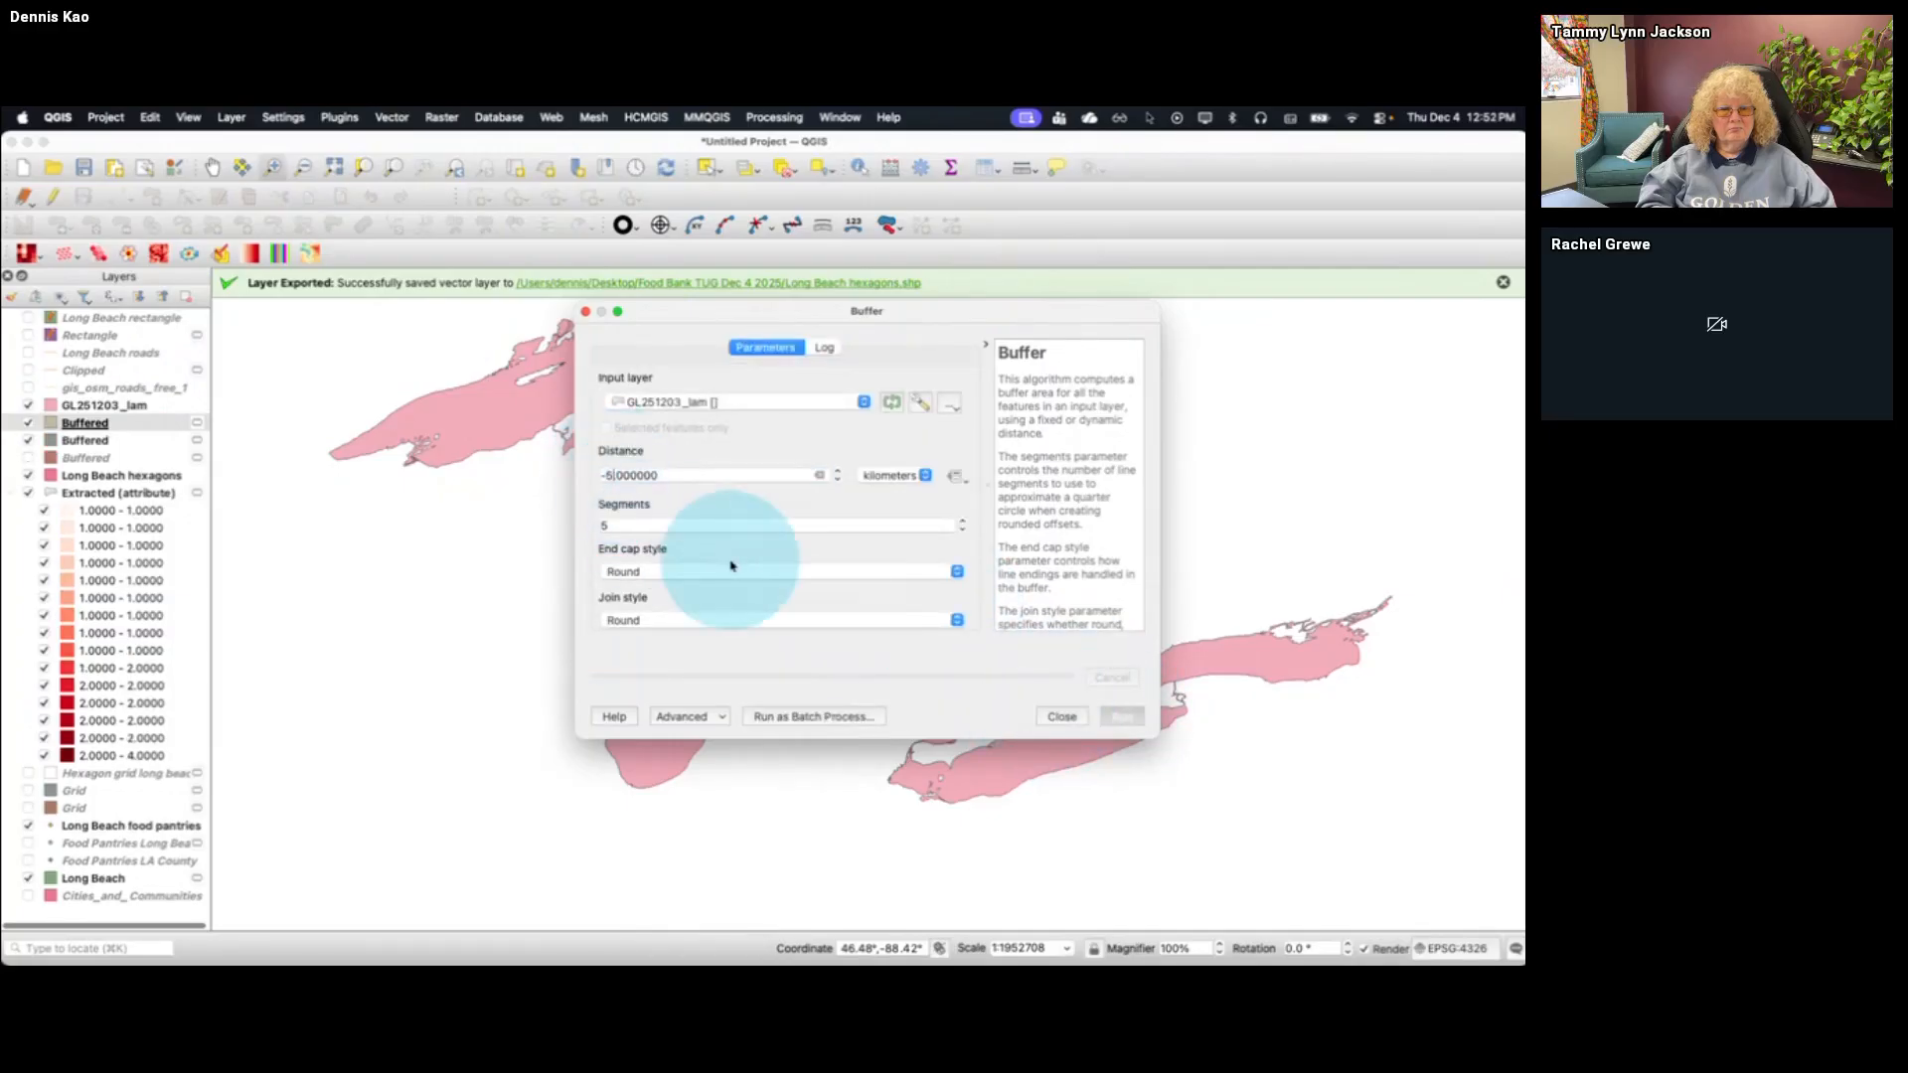
type("6")
left_click(1120, 716)
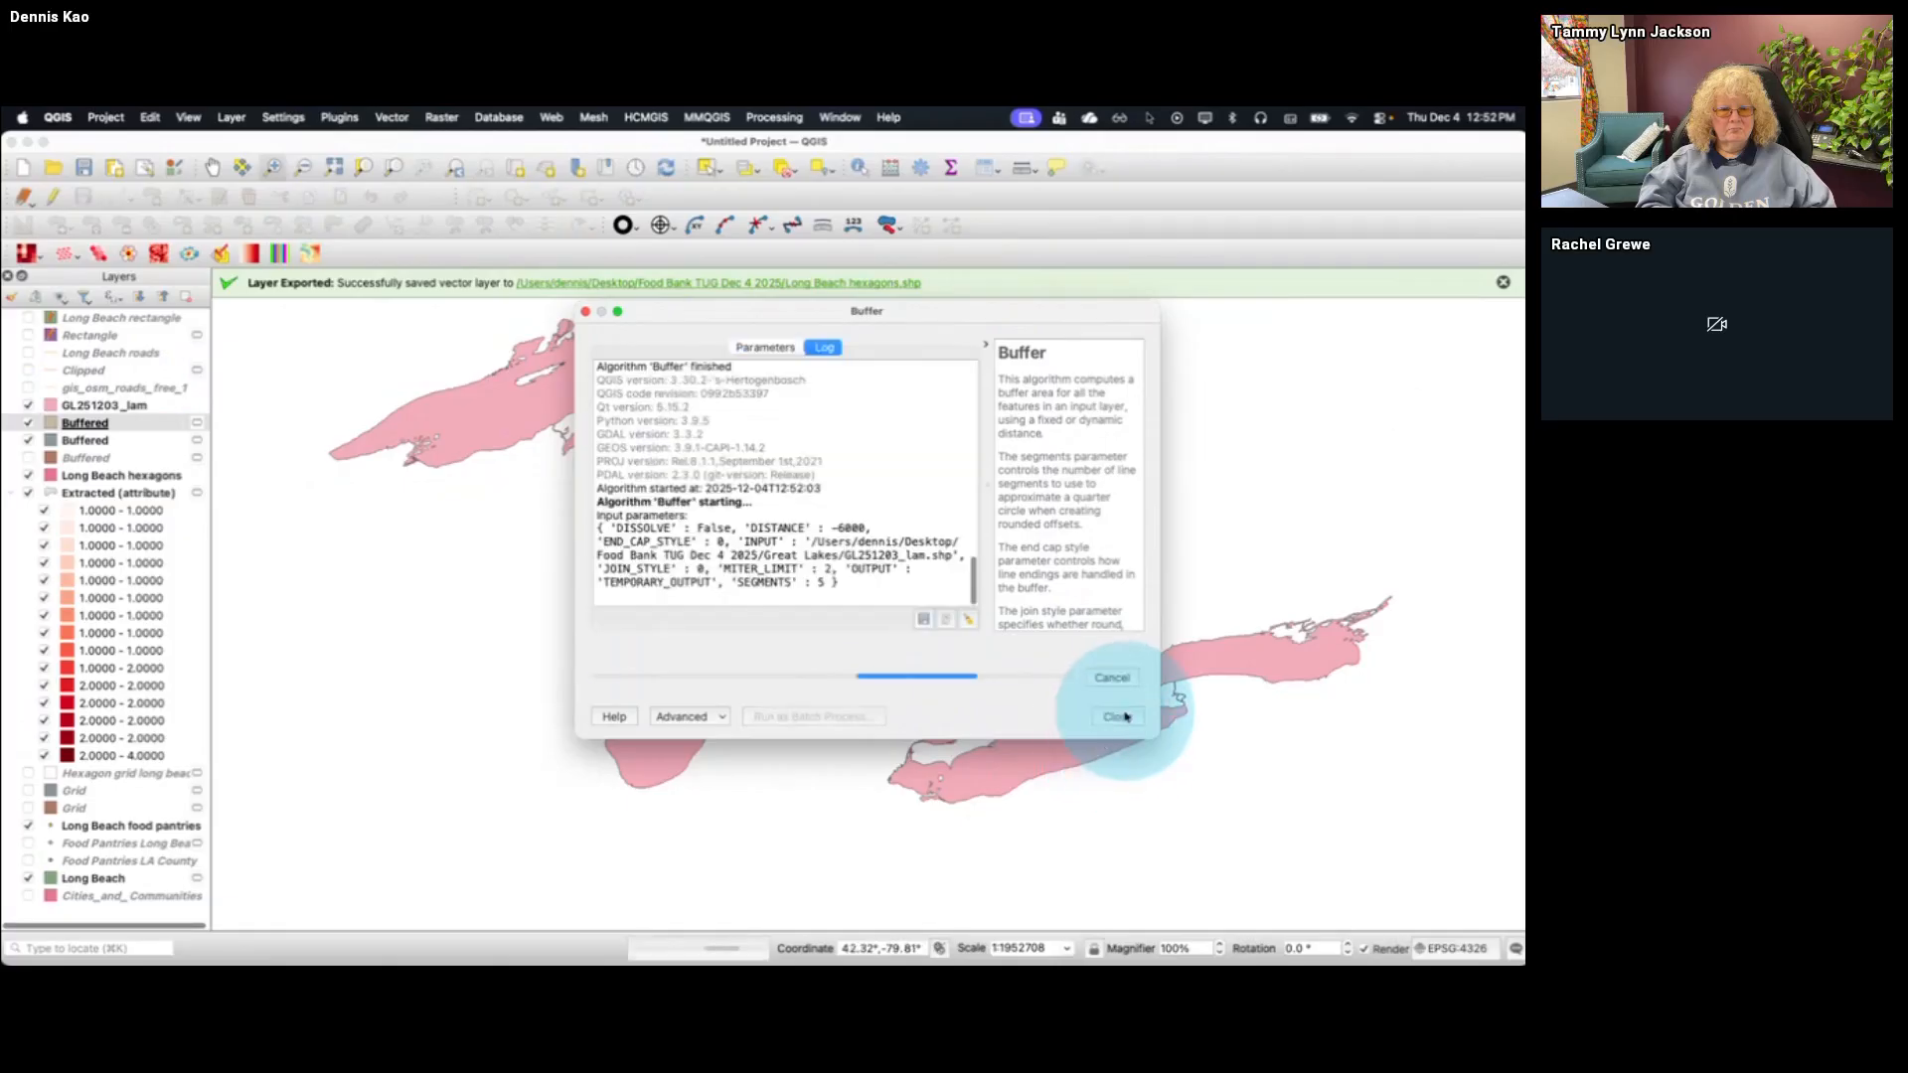
left_click(978, 716)
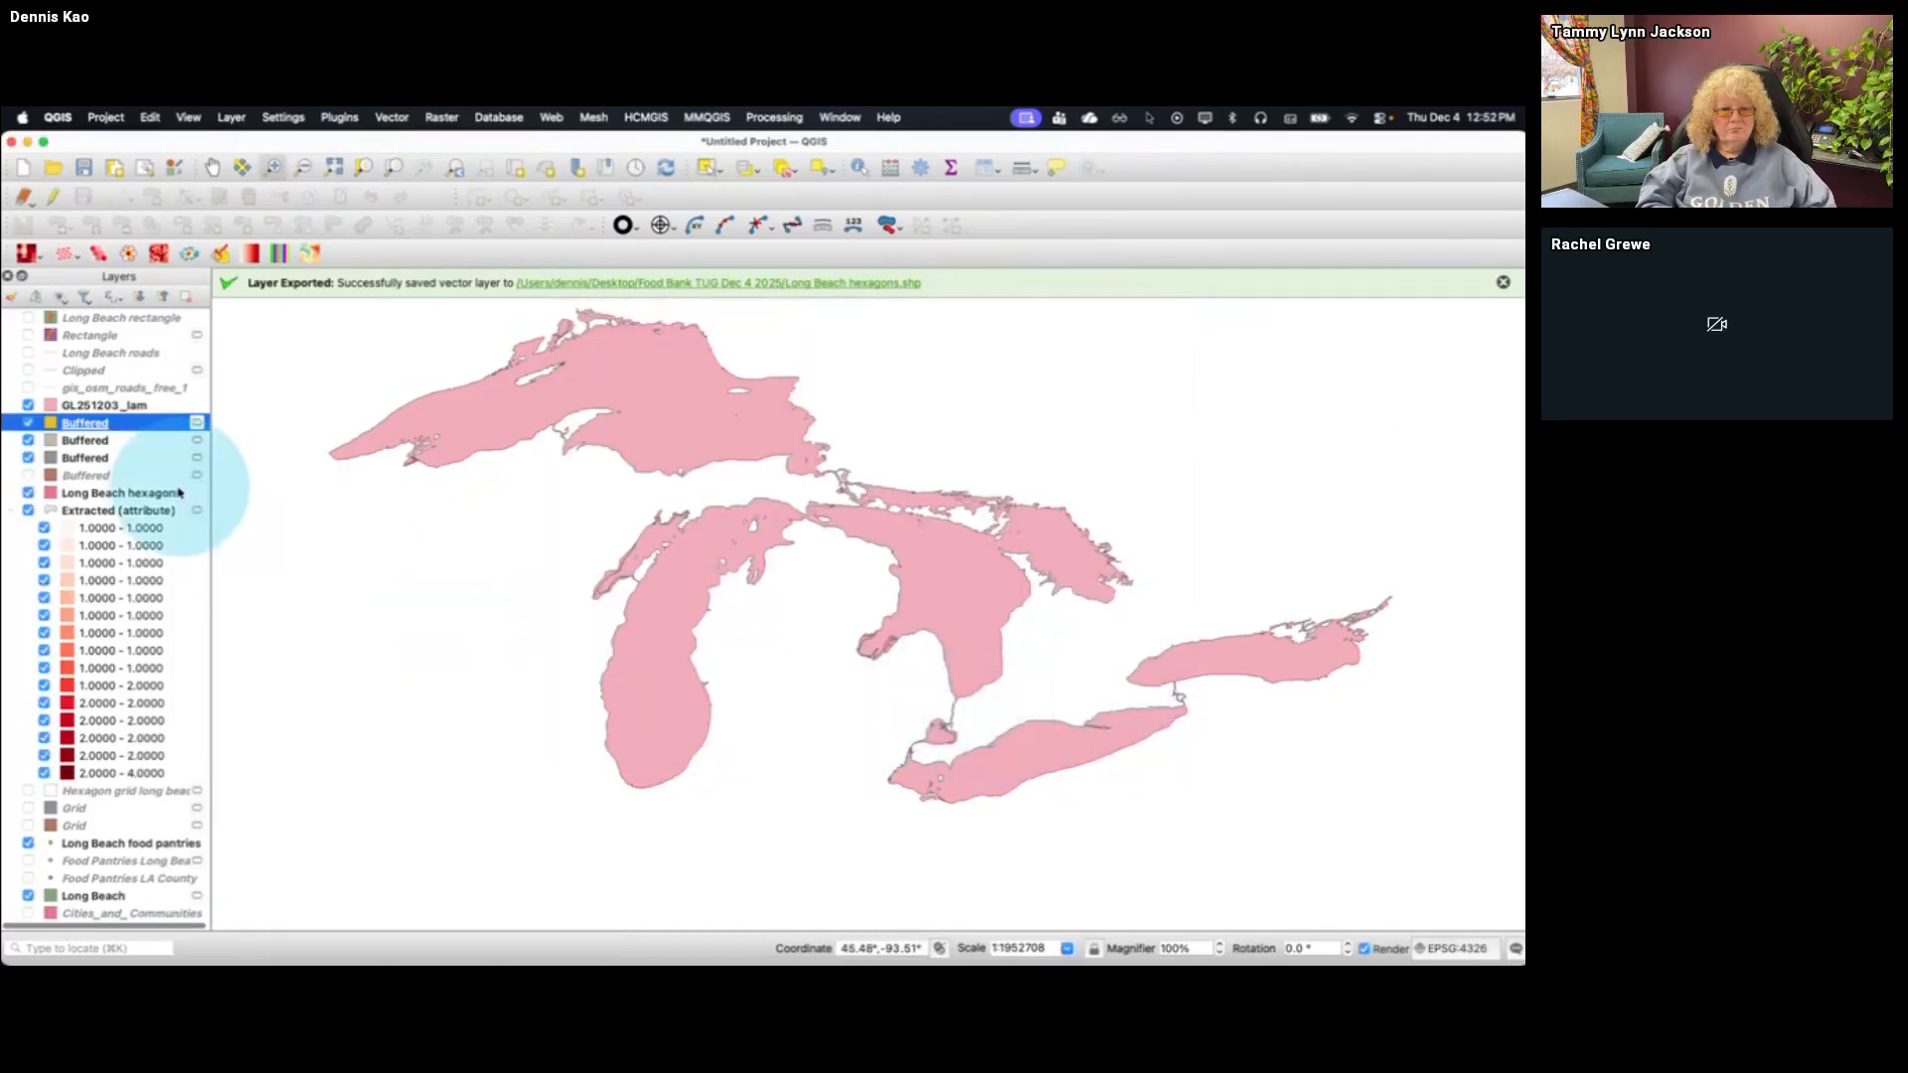
Move GL251203_lam beneath the three internal buffer layers and compare the shoreline bands up close with that layer hidden and shown
left_click_drag(90, 405, 96, 459)
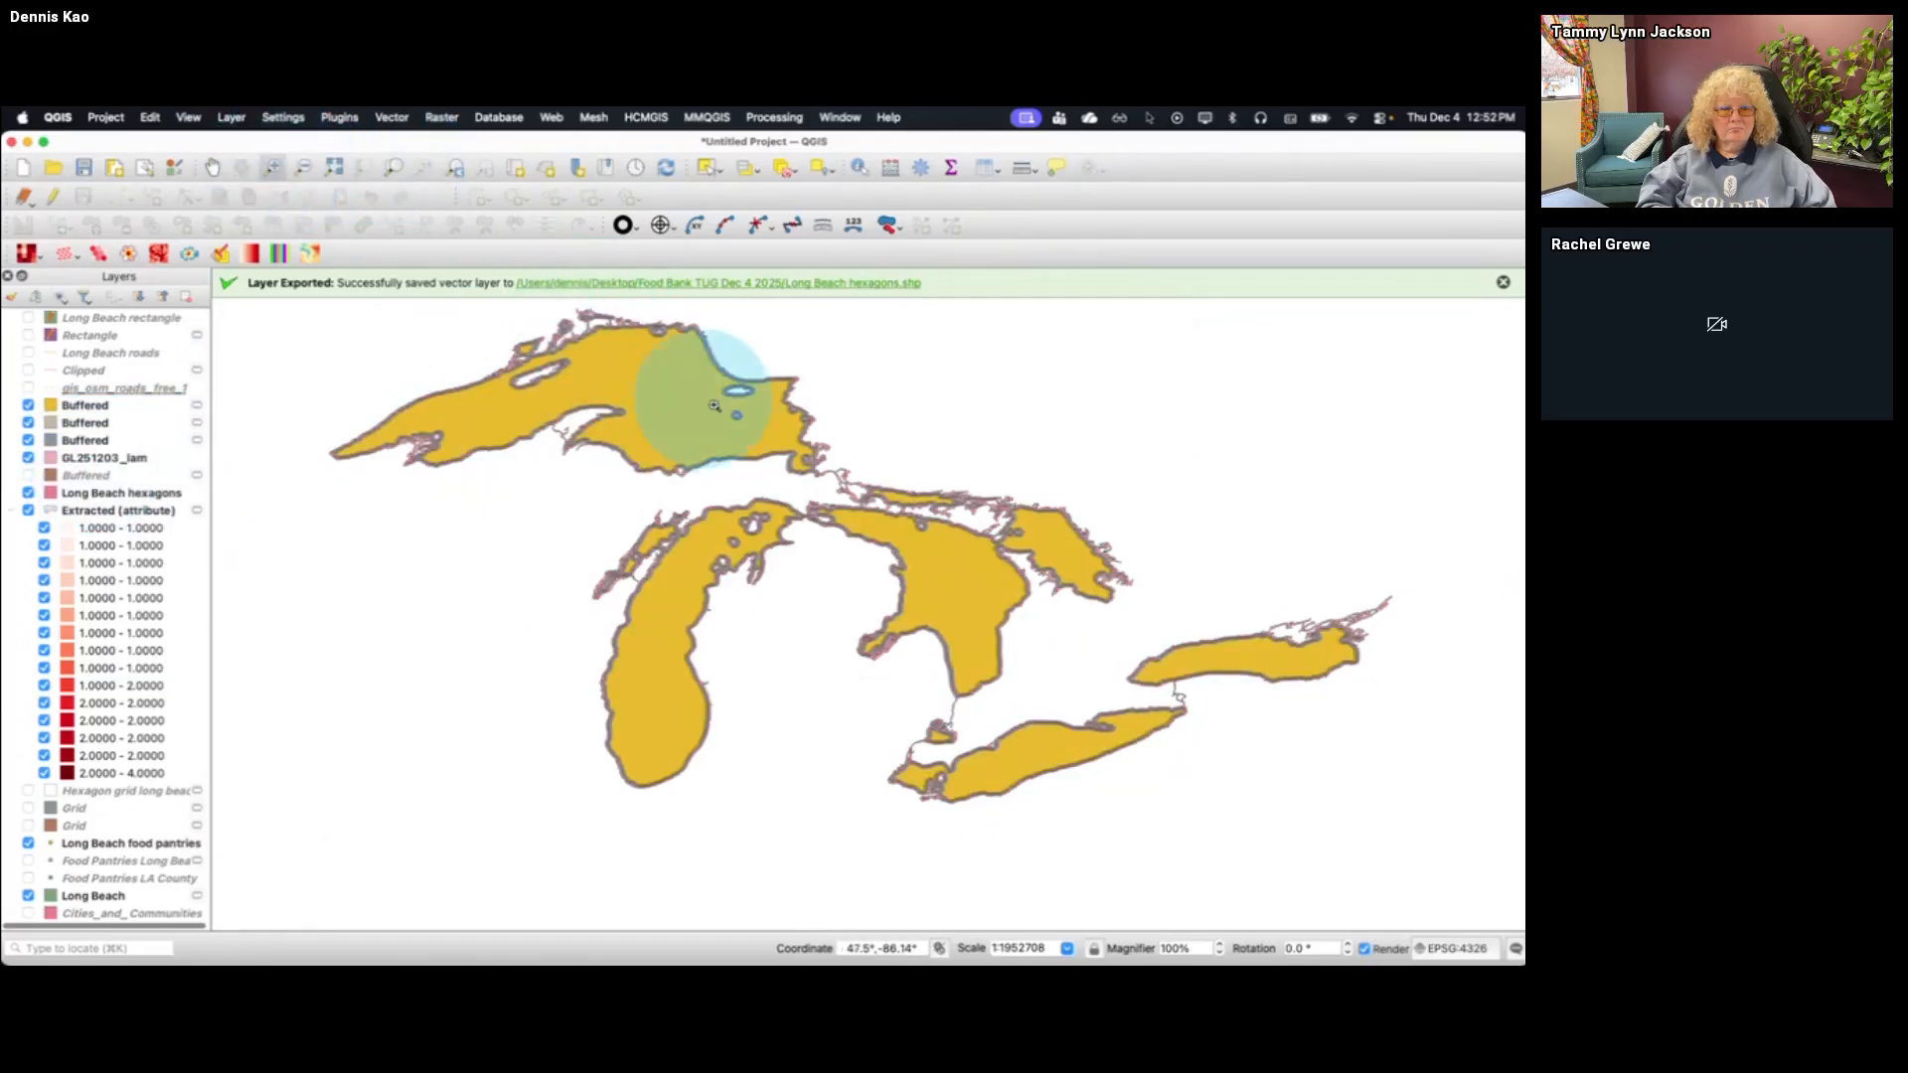
left_click_drag(760, 408, 884, 497)
left_click_drag(624, 475, 838, 596)
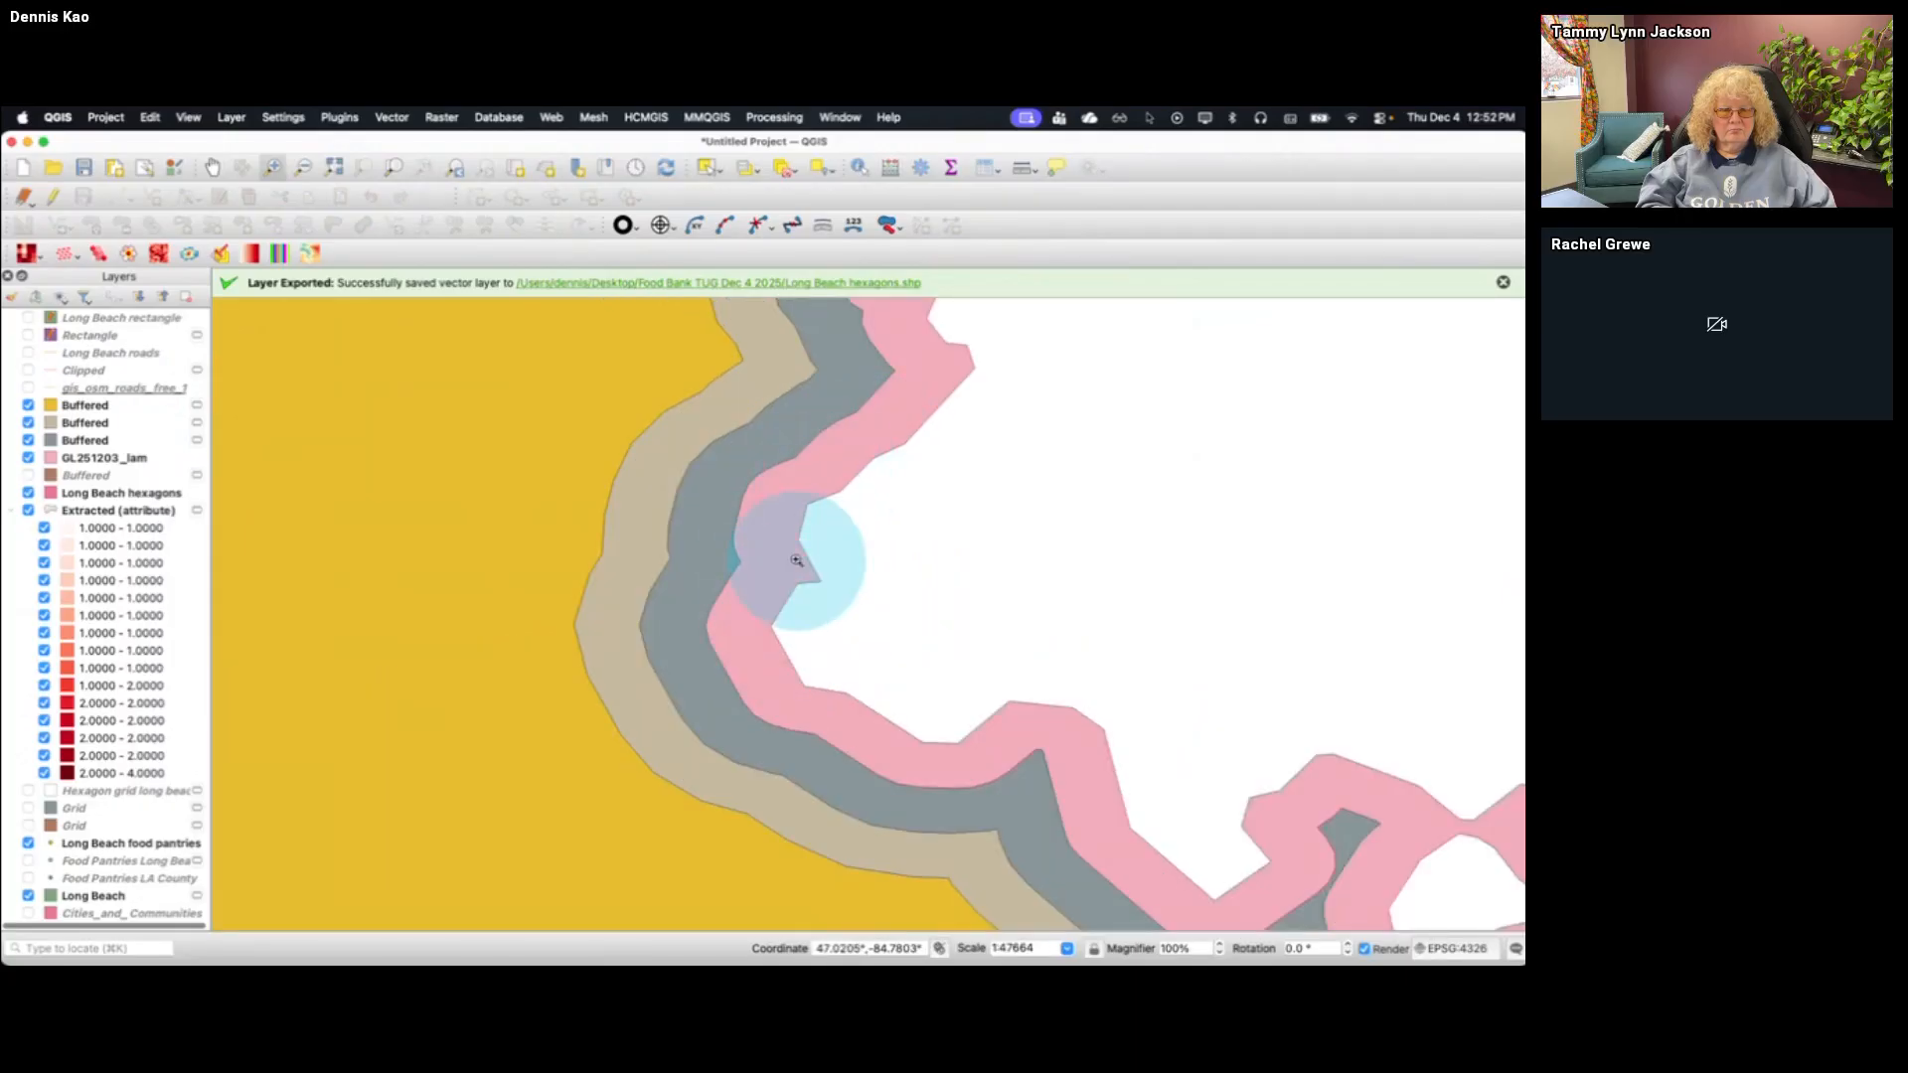
left_click(28, 458)
left_click(28, 459)
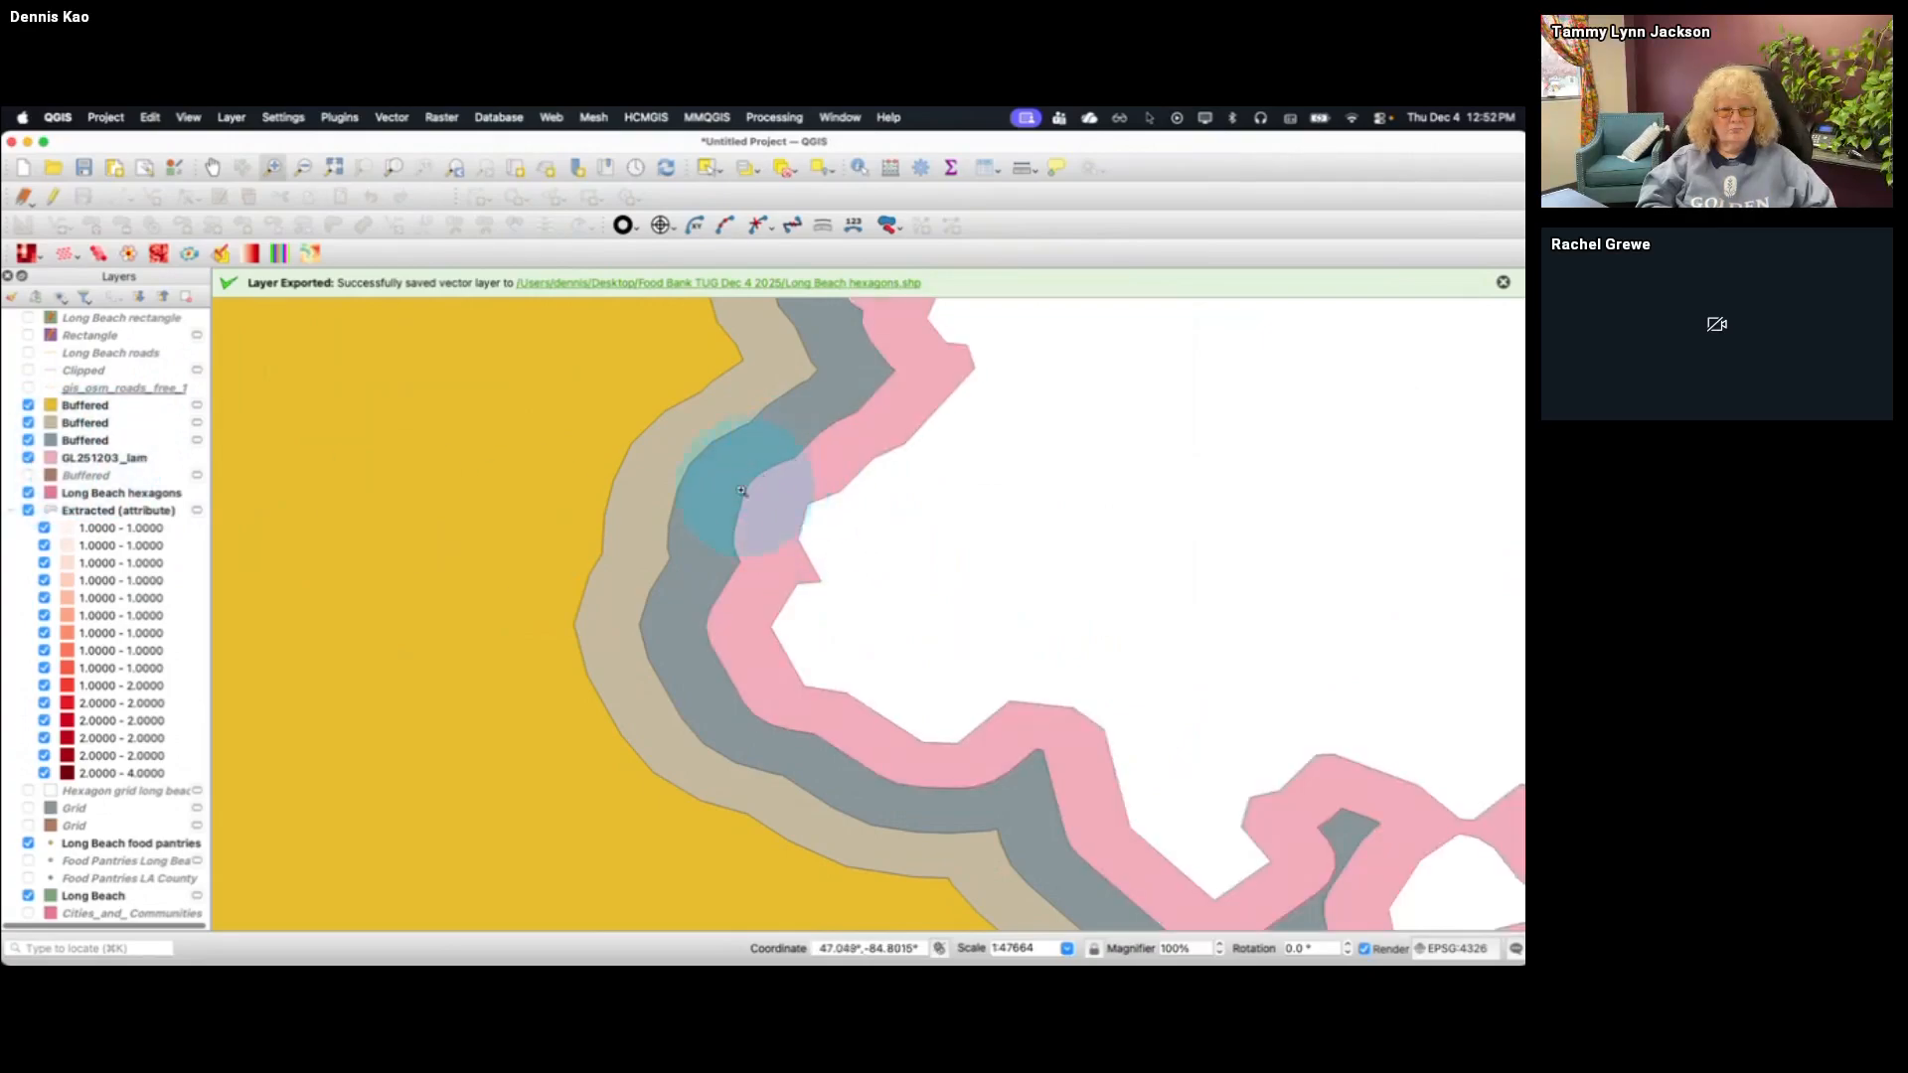
Select the lowest and uppermost internal buffer layers in turn and view the map at its full extent
left_click(115, 440)
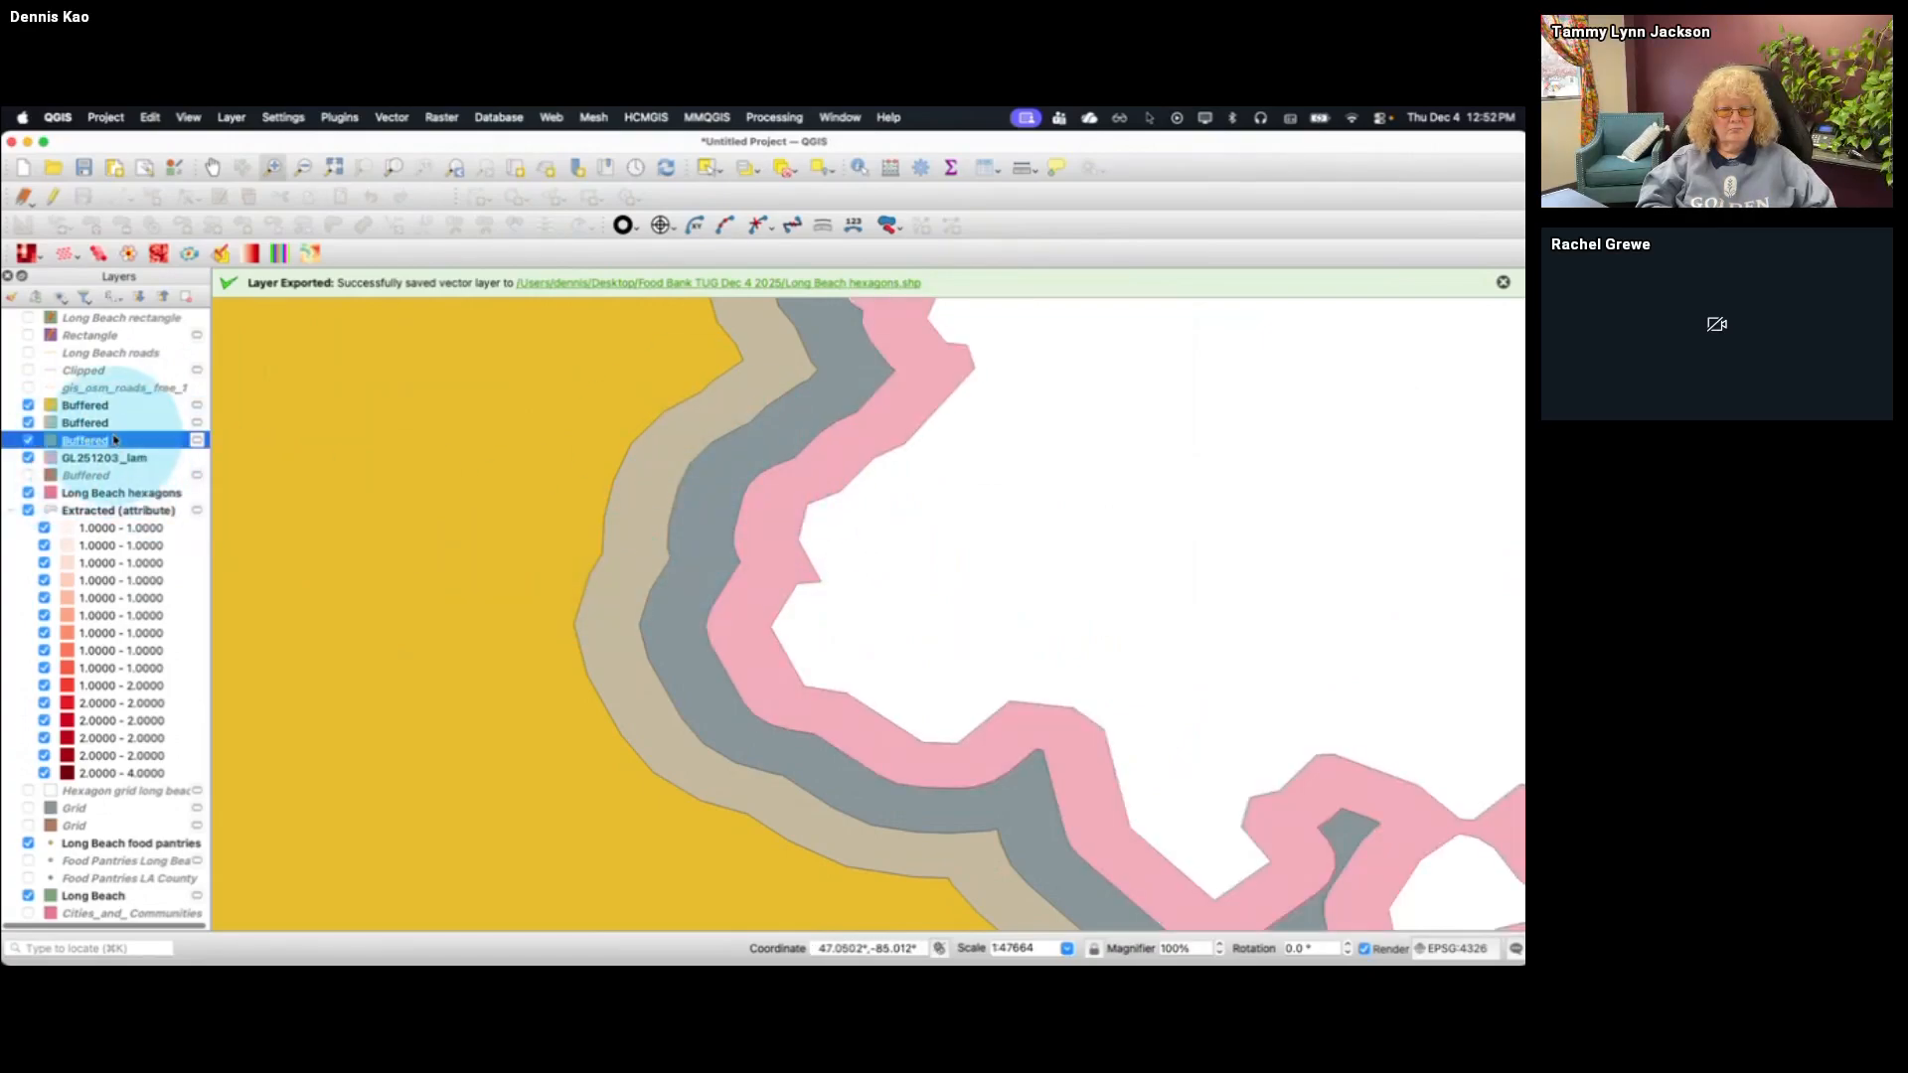
left_click(120, 408)
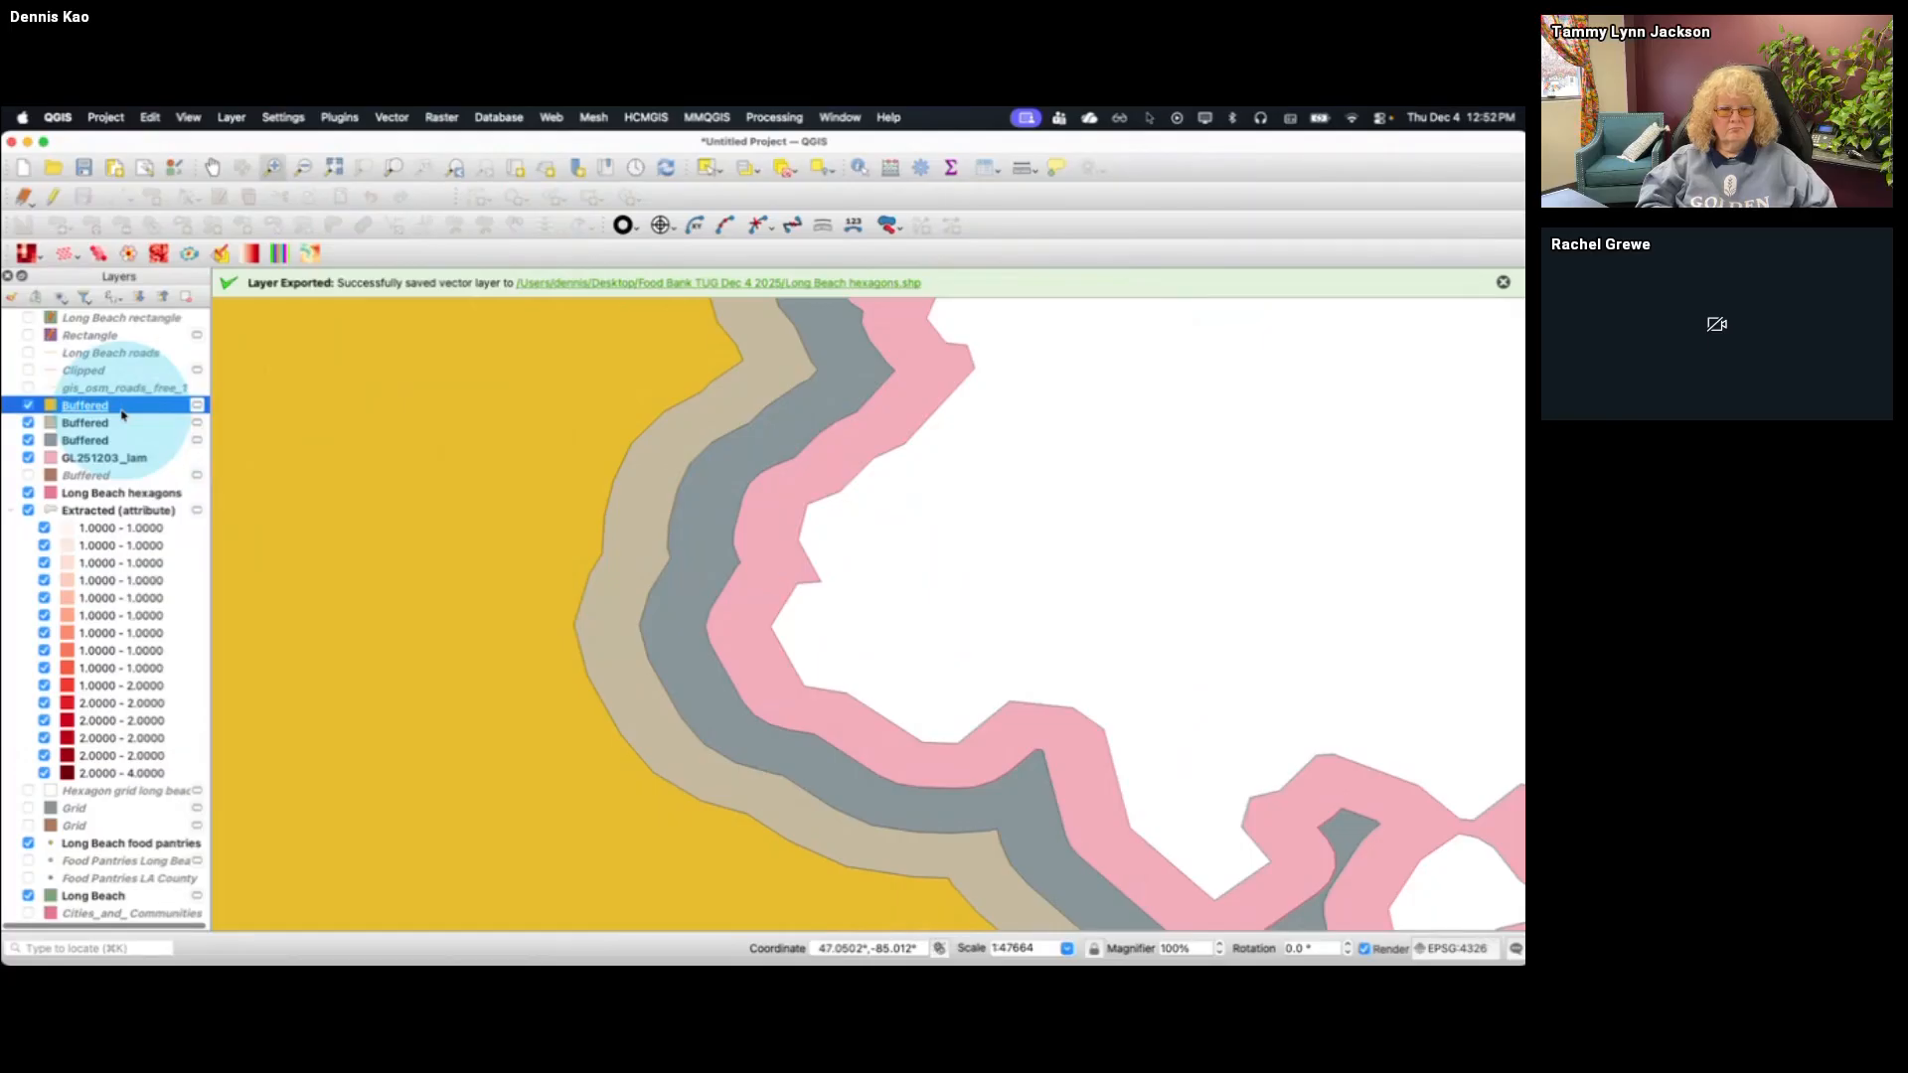
left_click(334, 171)
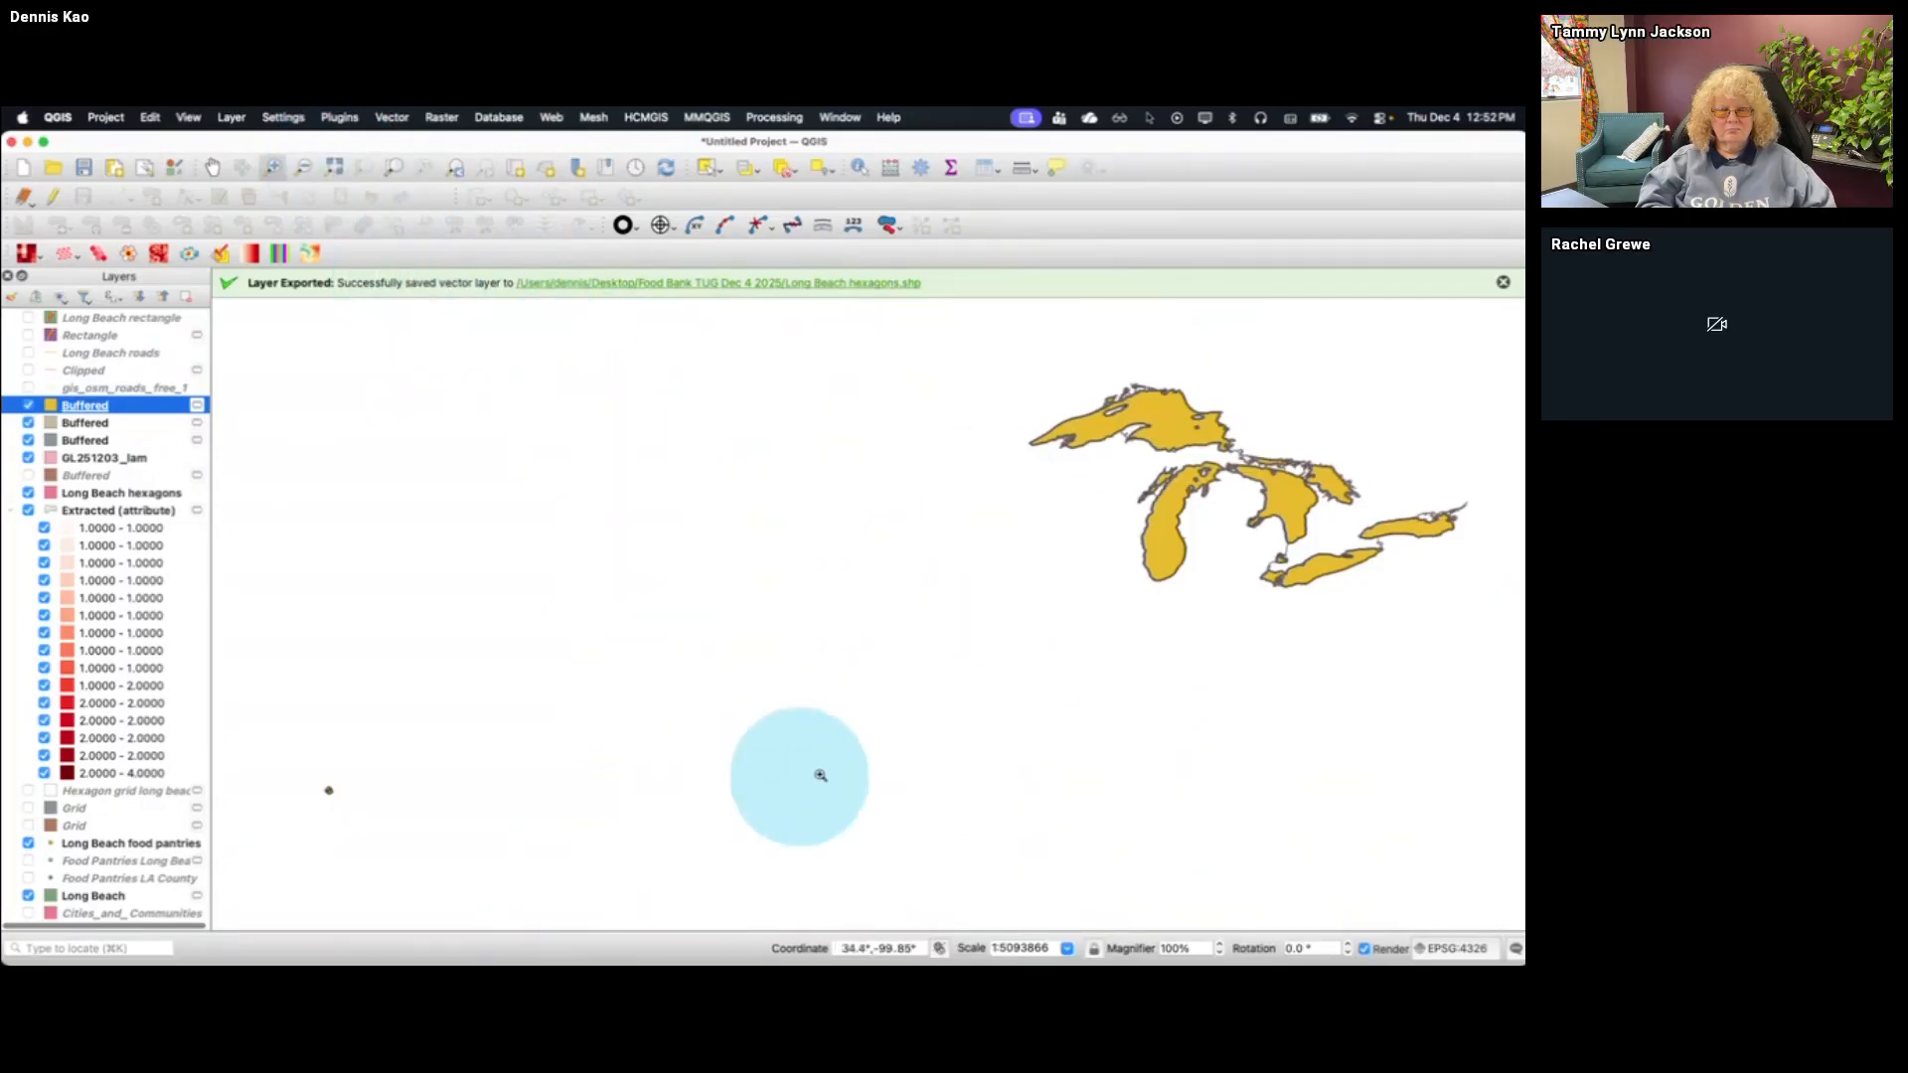
Switch to Tableau and view worksheet 6D on other map projections and worksheet 6E on defying the laws of geography
key("super+Tab")
key("super+Tab")
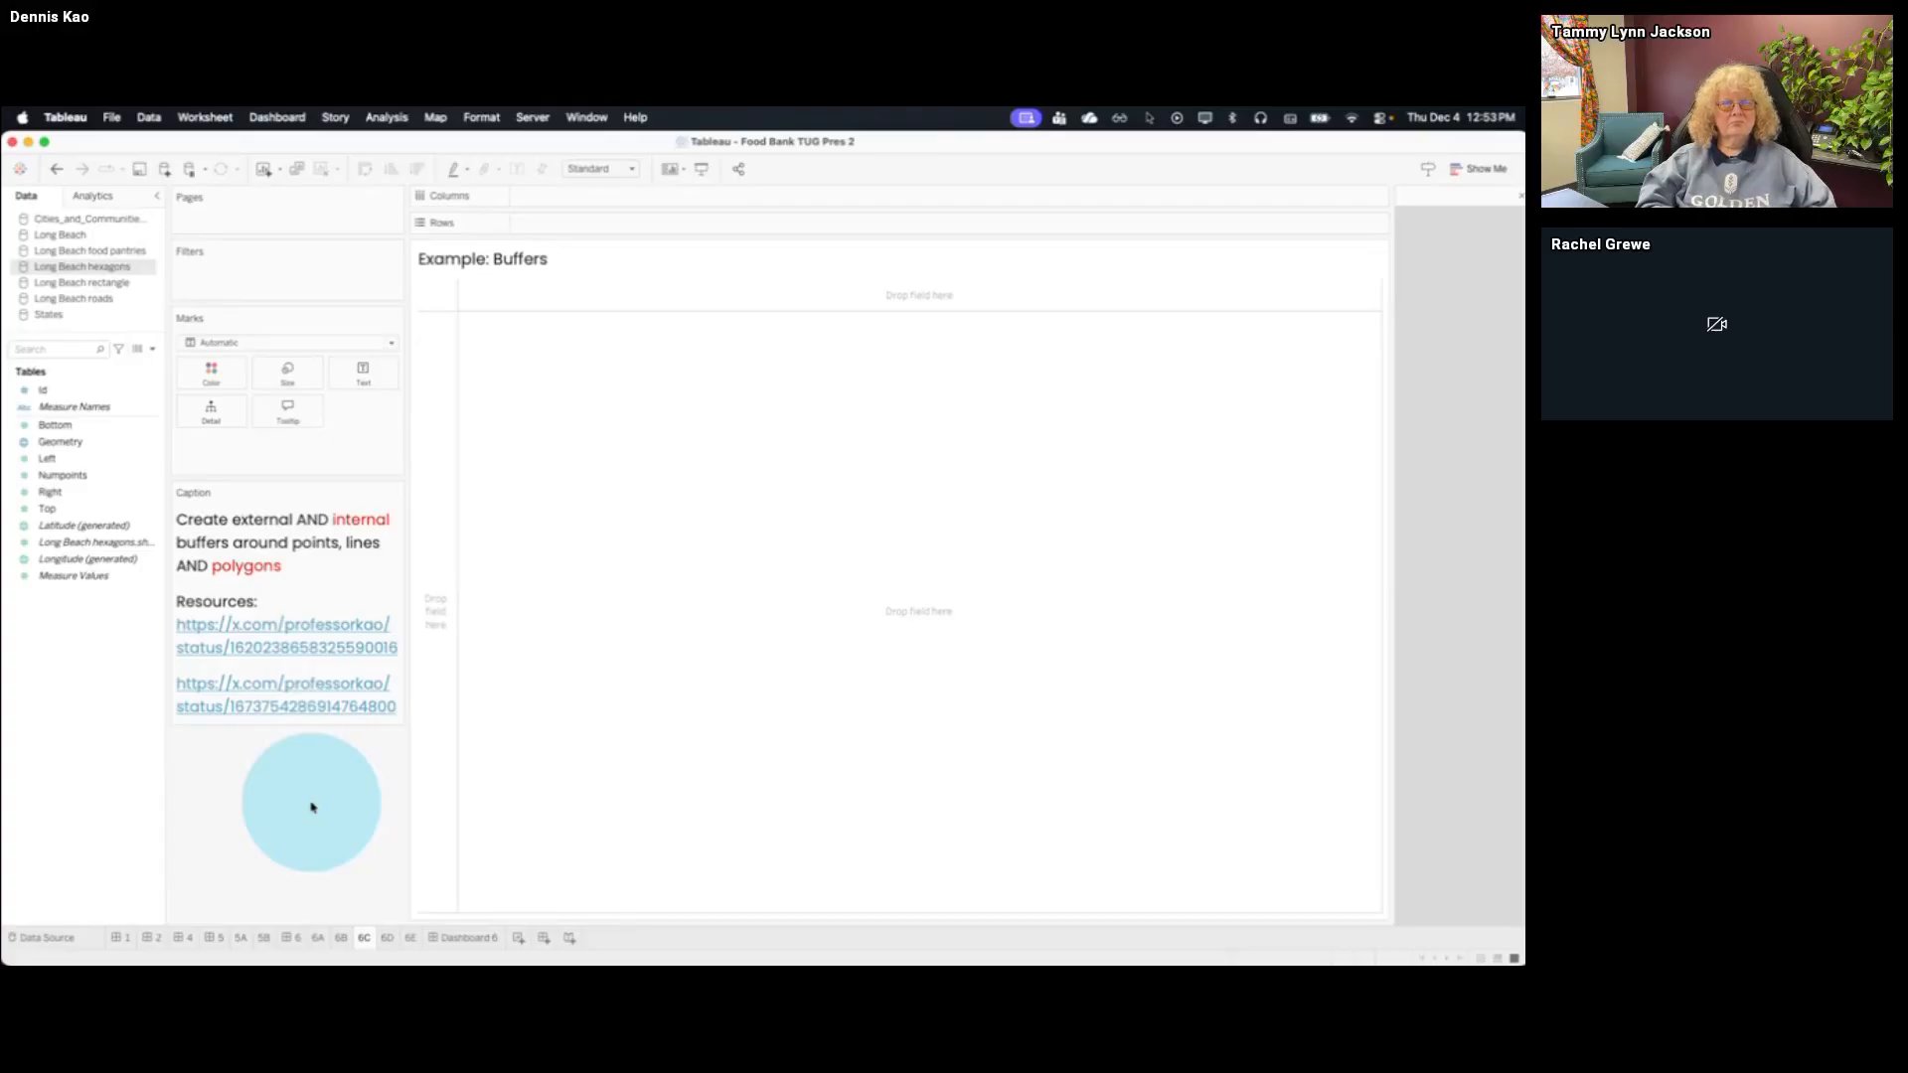
left_click(387, 938)
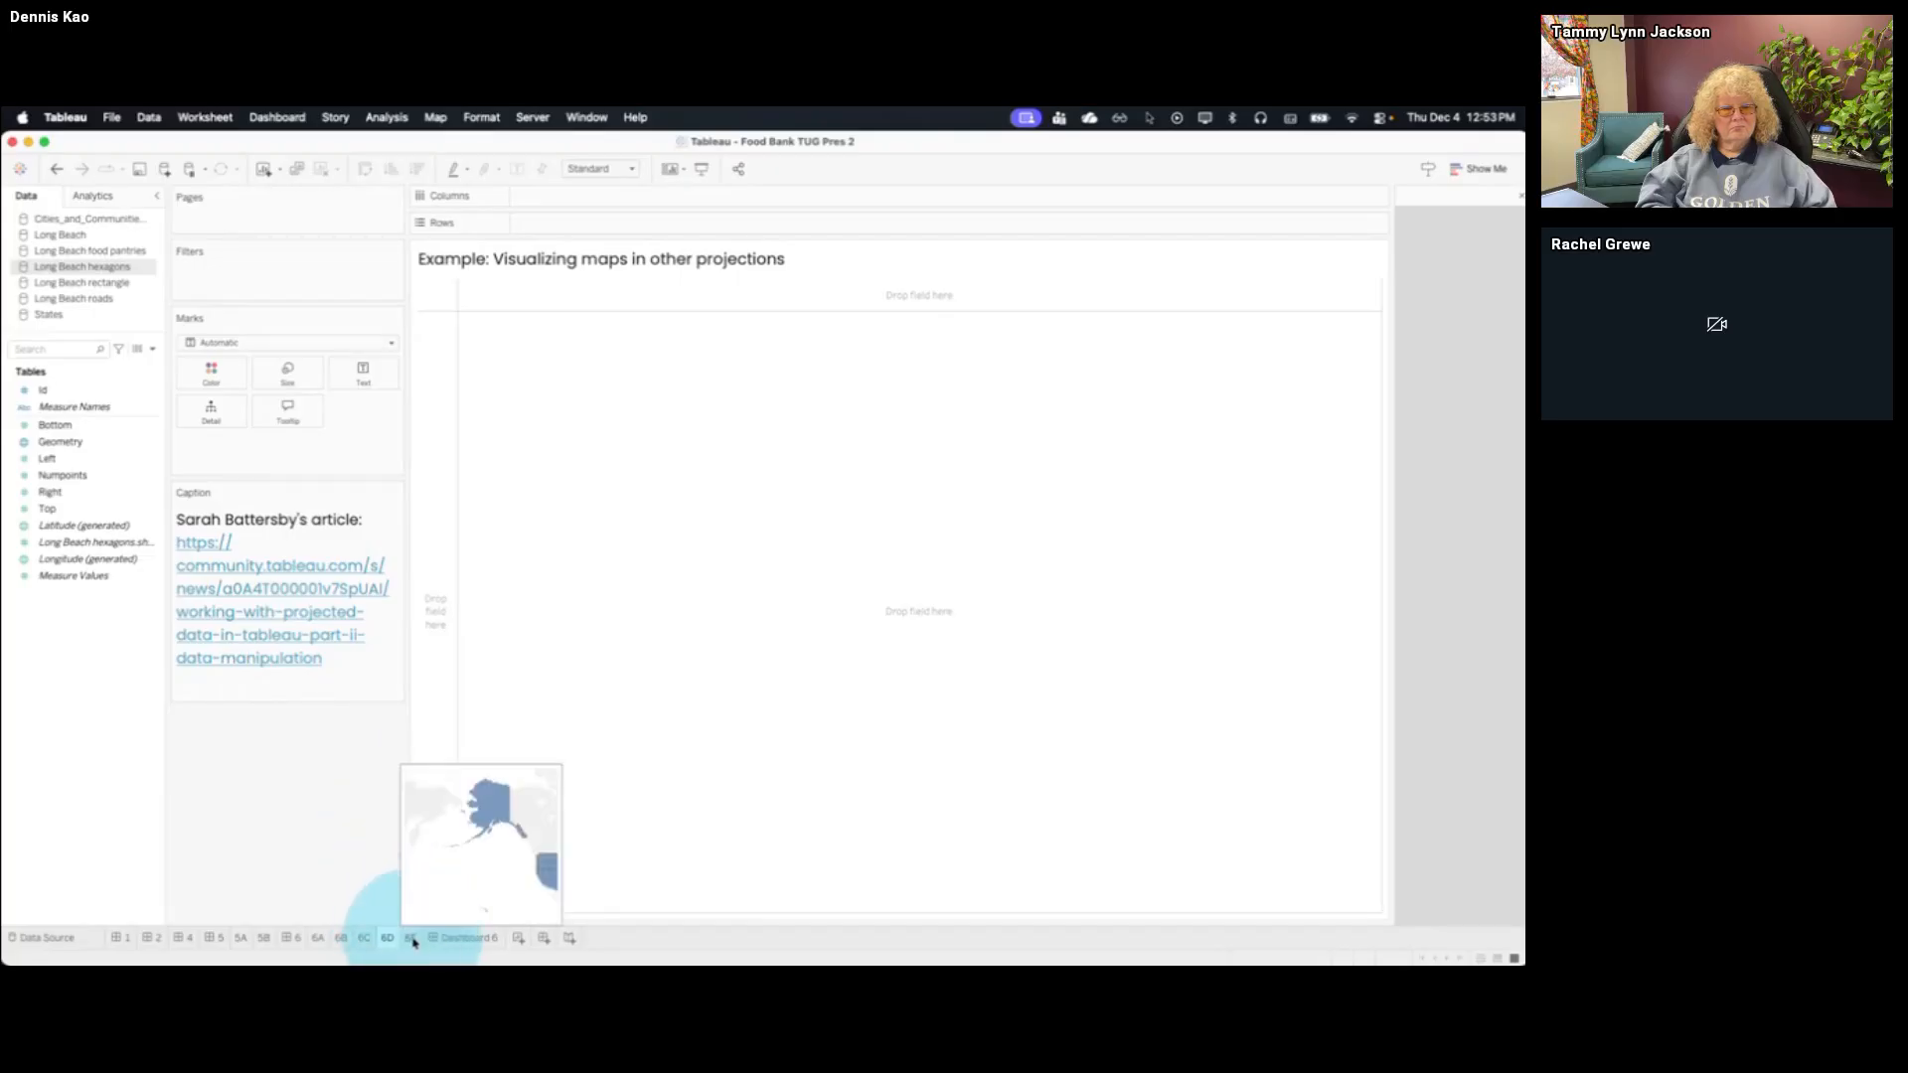
left_click(411, 938)
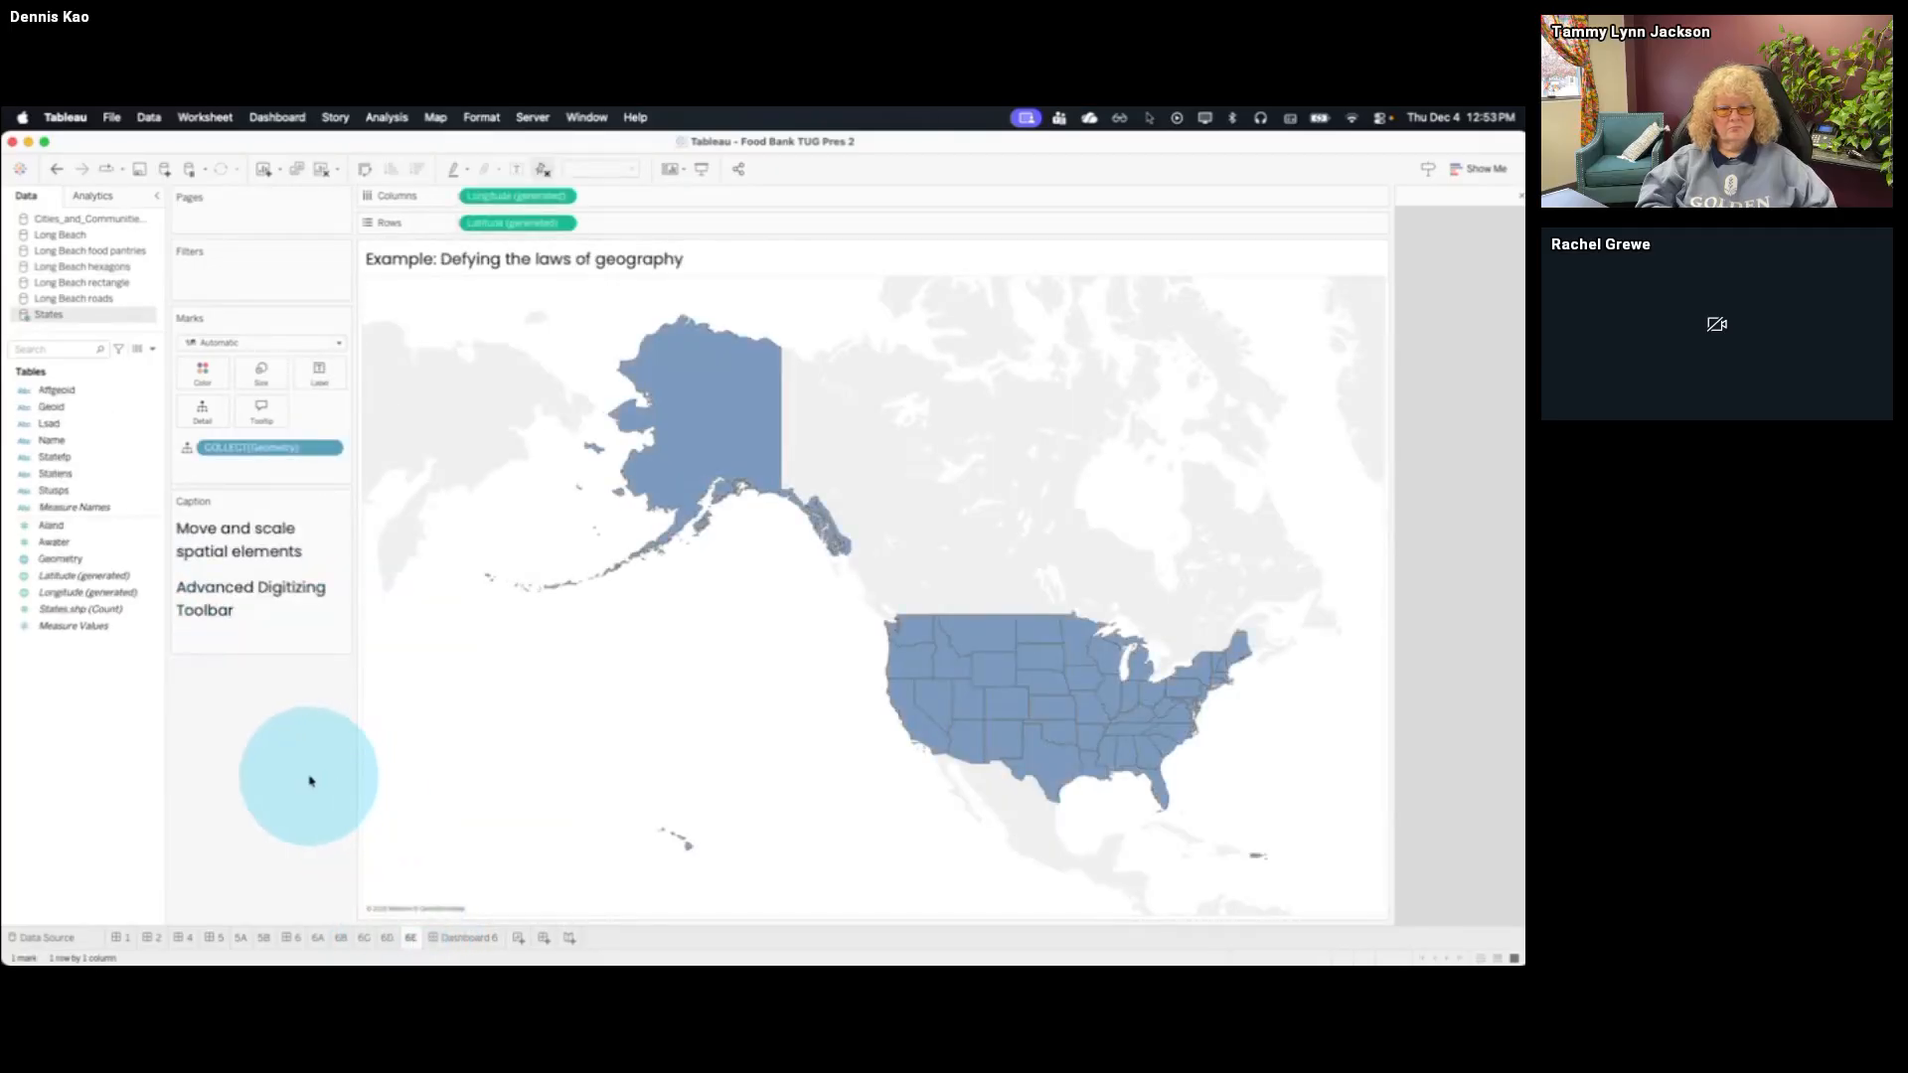
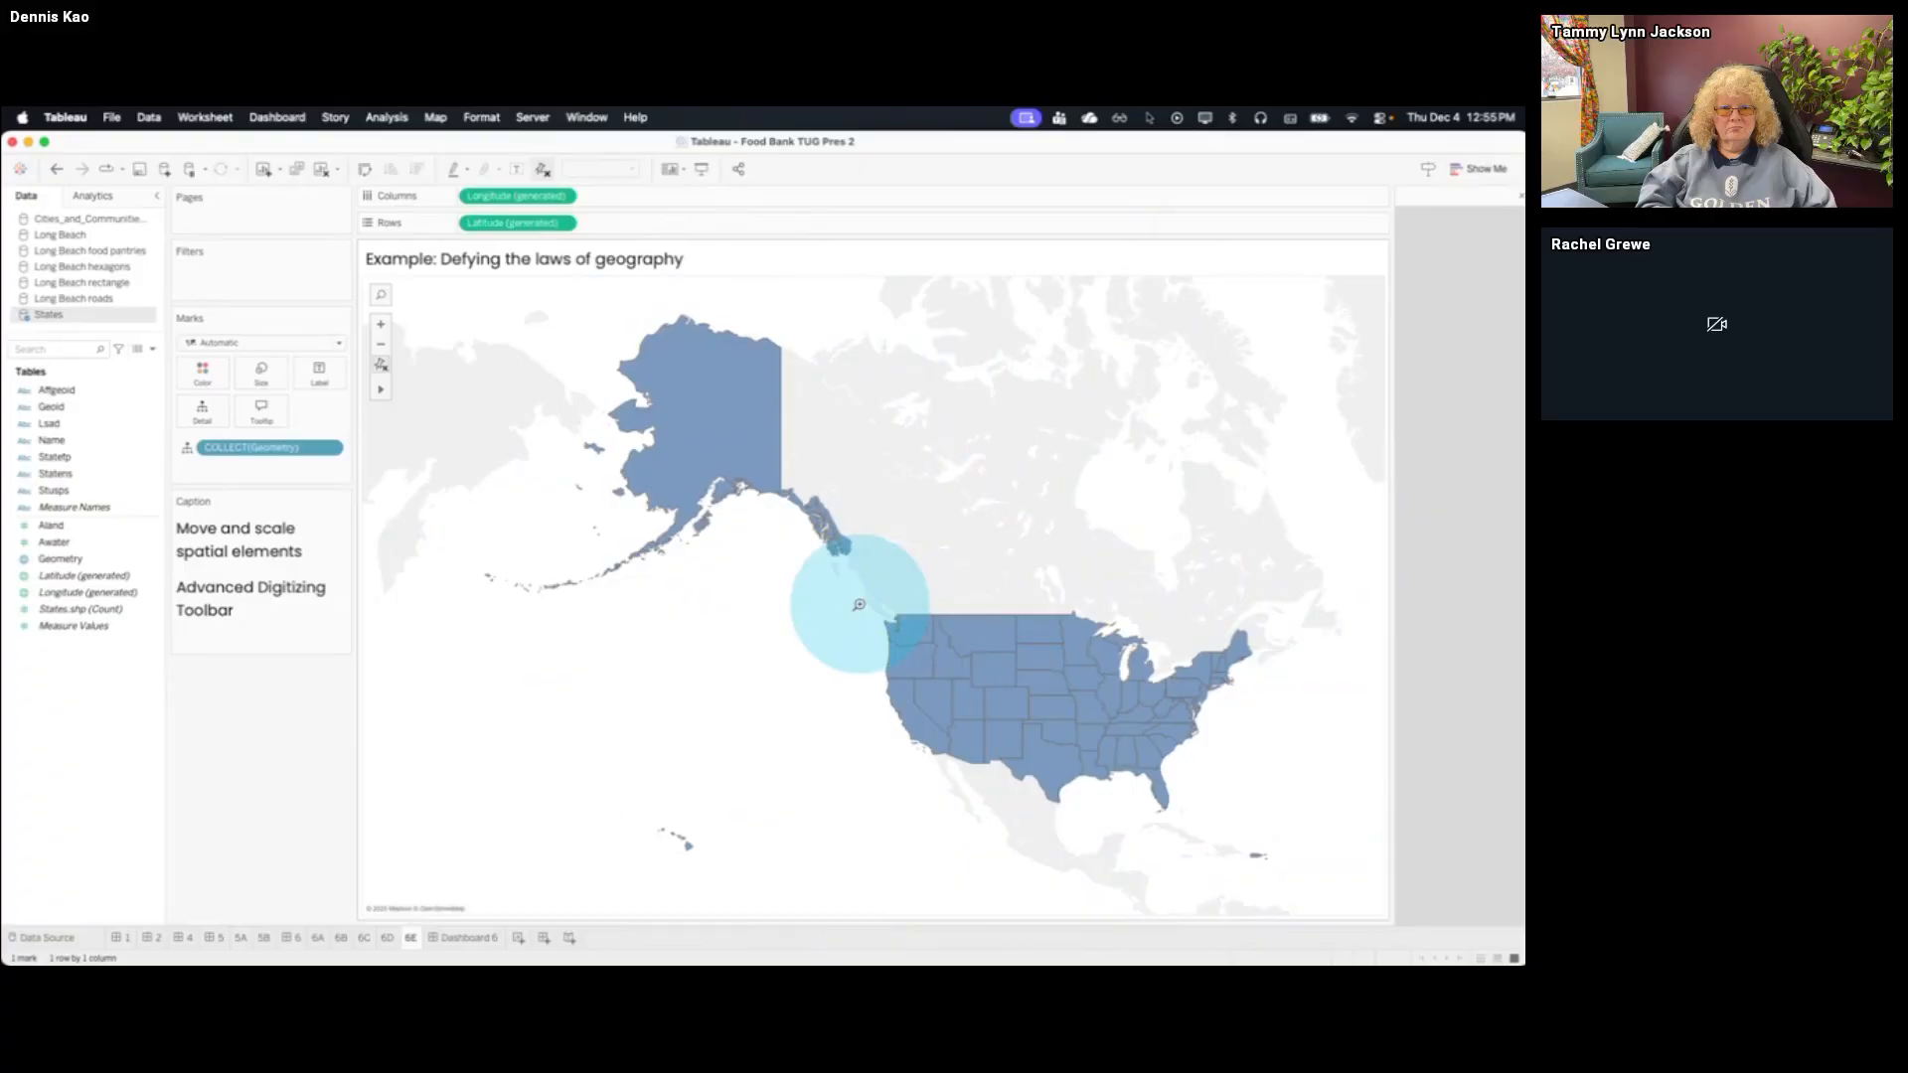
Switch to QGIS and start a new empty project without saving the current Great Lakes and Long Beach project
key("ctrl+Up")
left_click(896, 388)
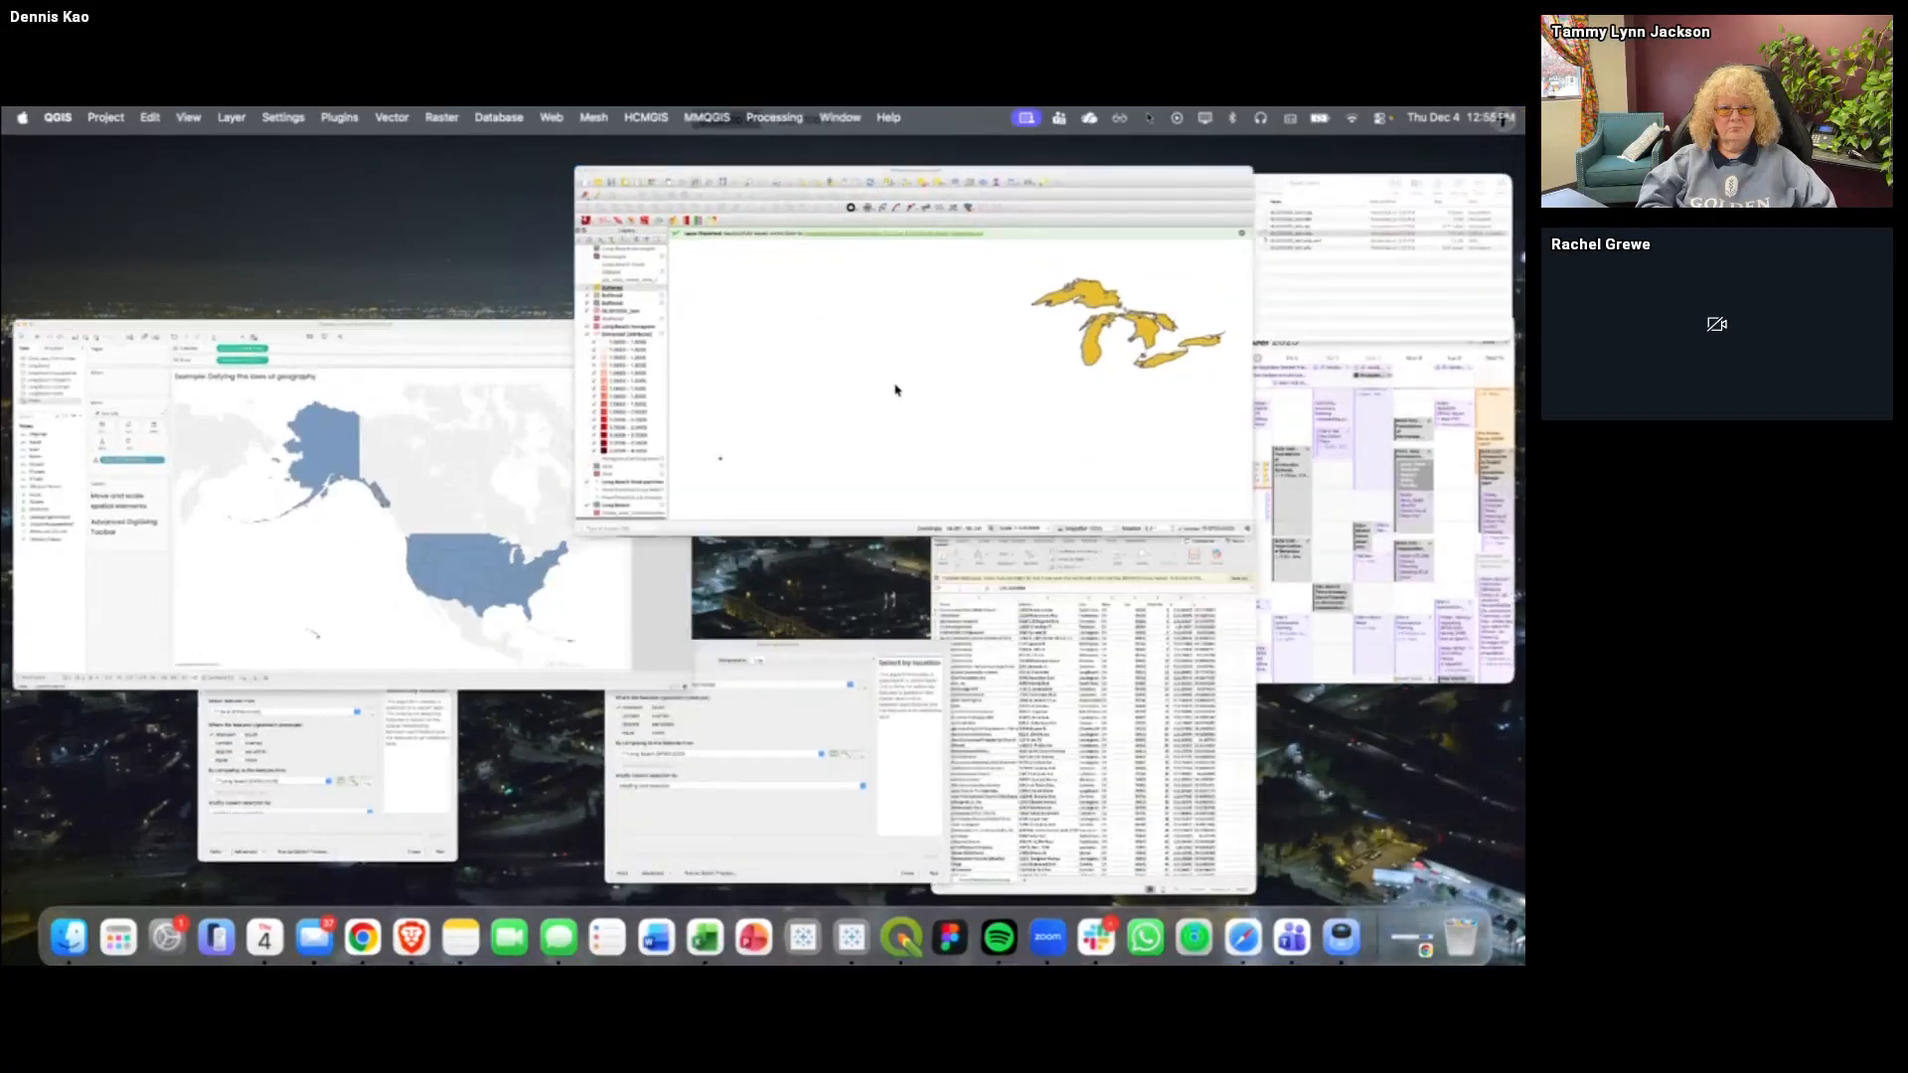
left_click(26, 161)
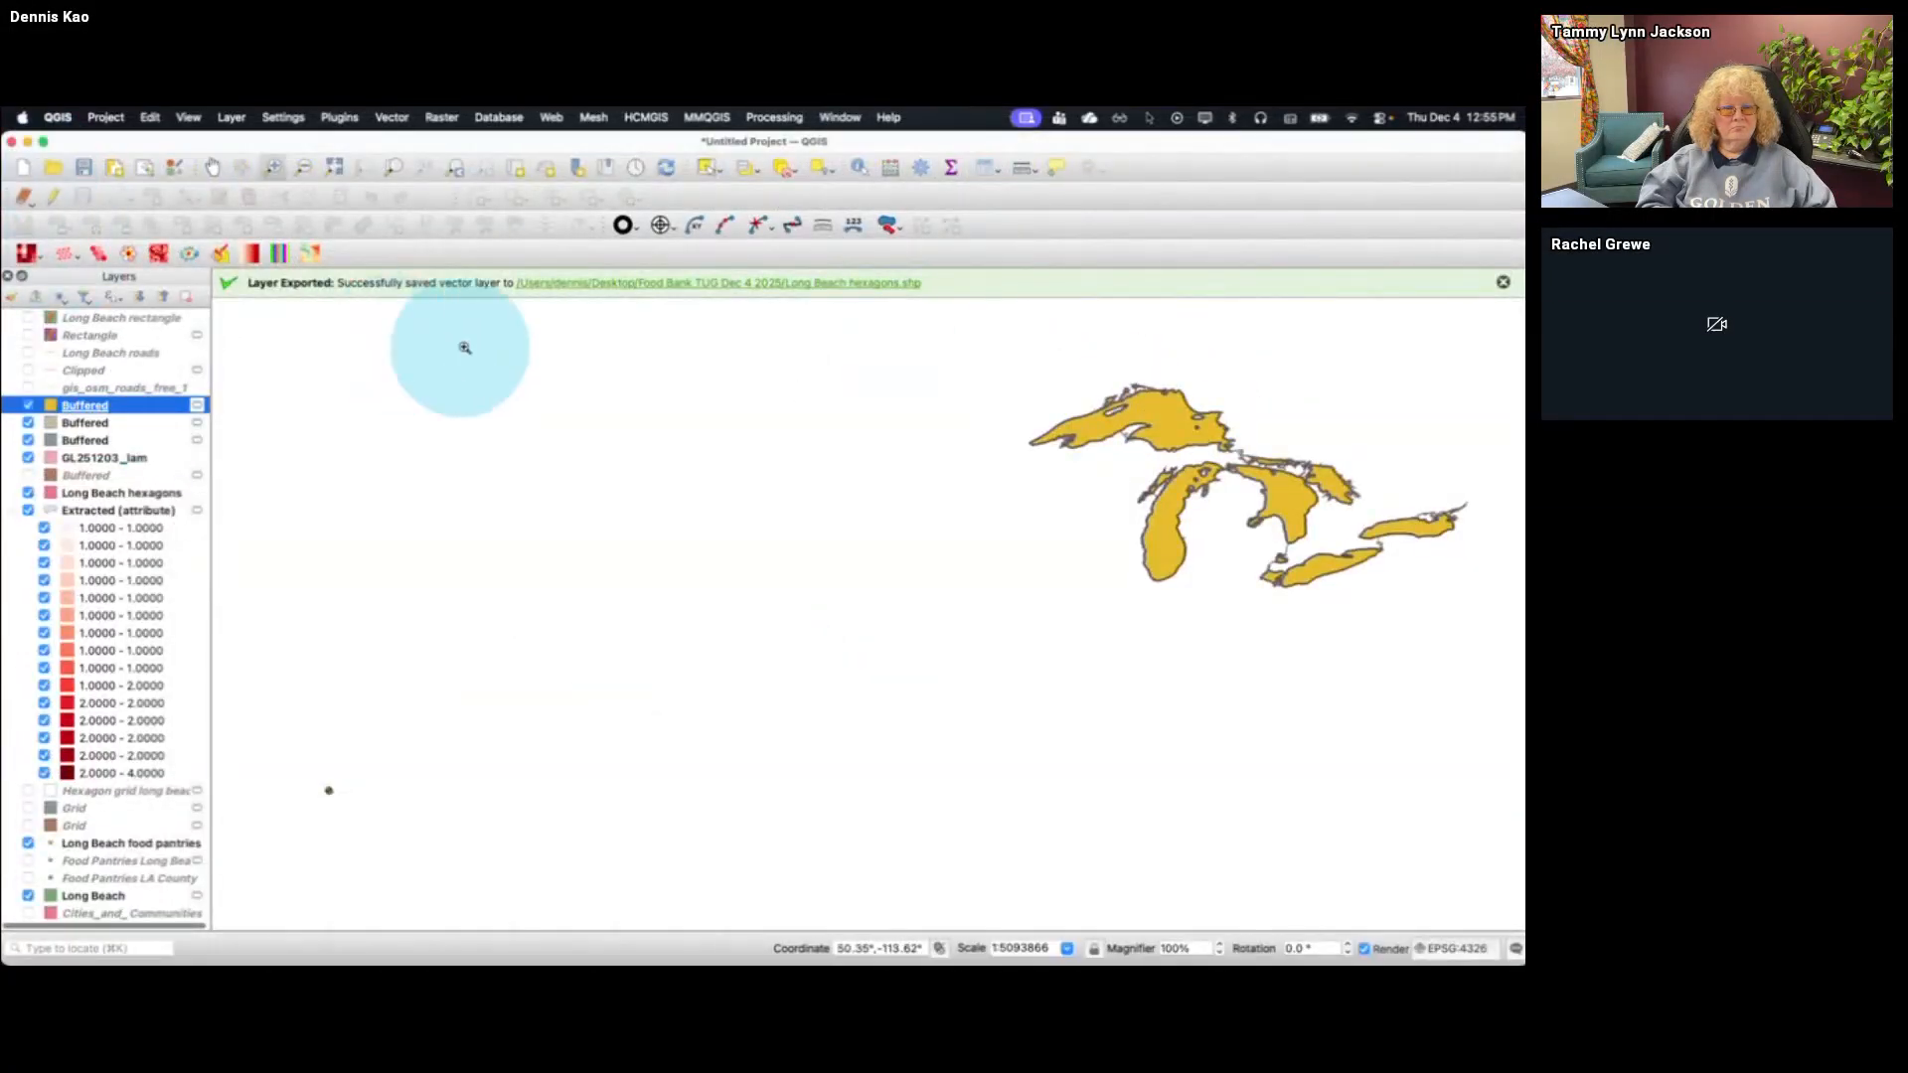
left_click(24, 167)
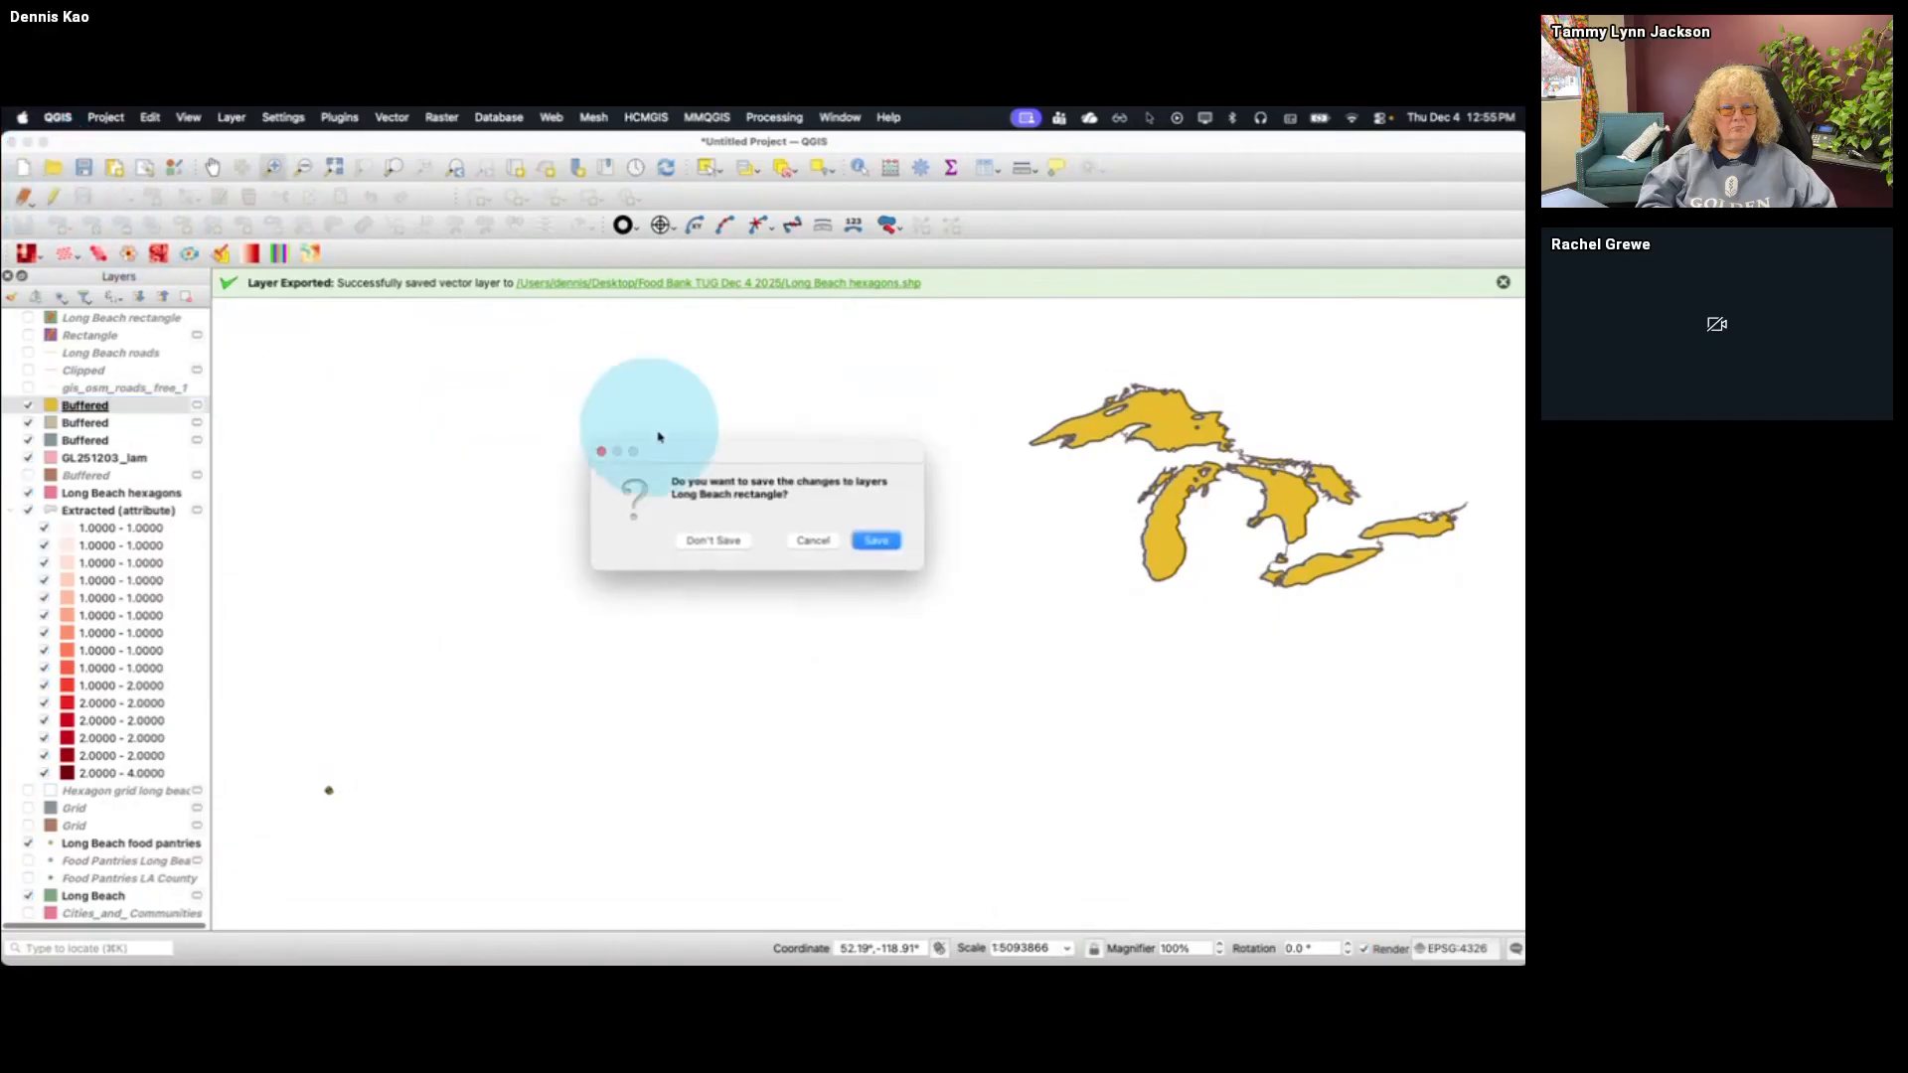
left_click(730, 544)
left_click(874, 557)
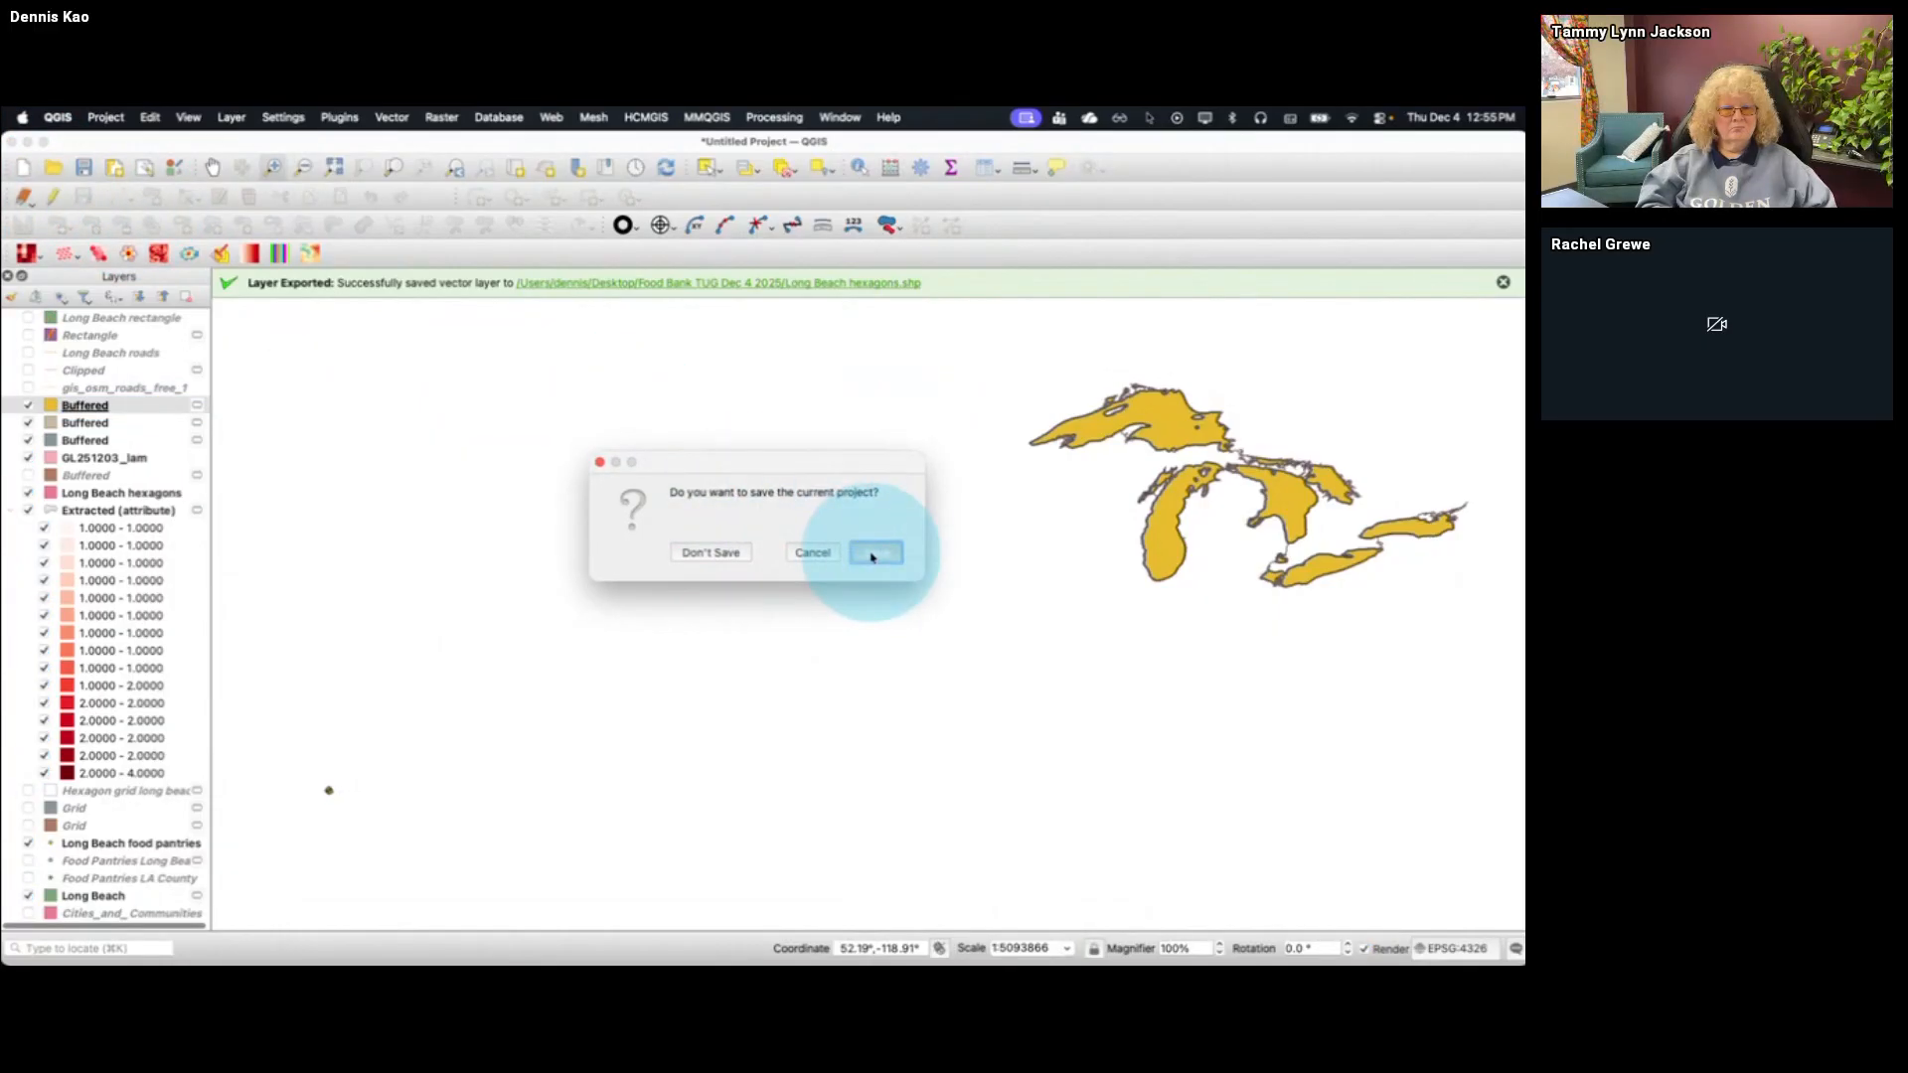
left_click(711, 553)
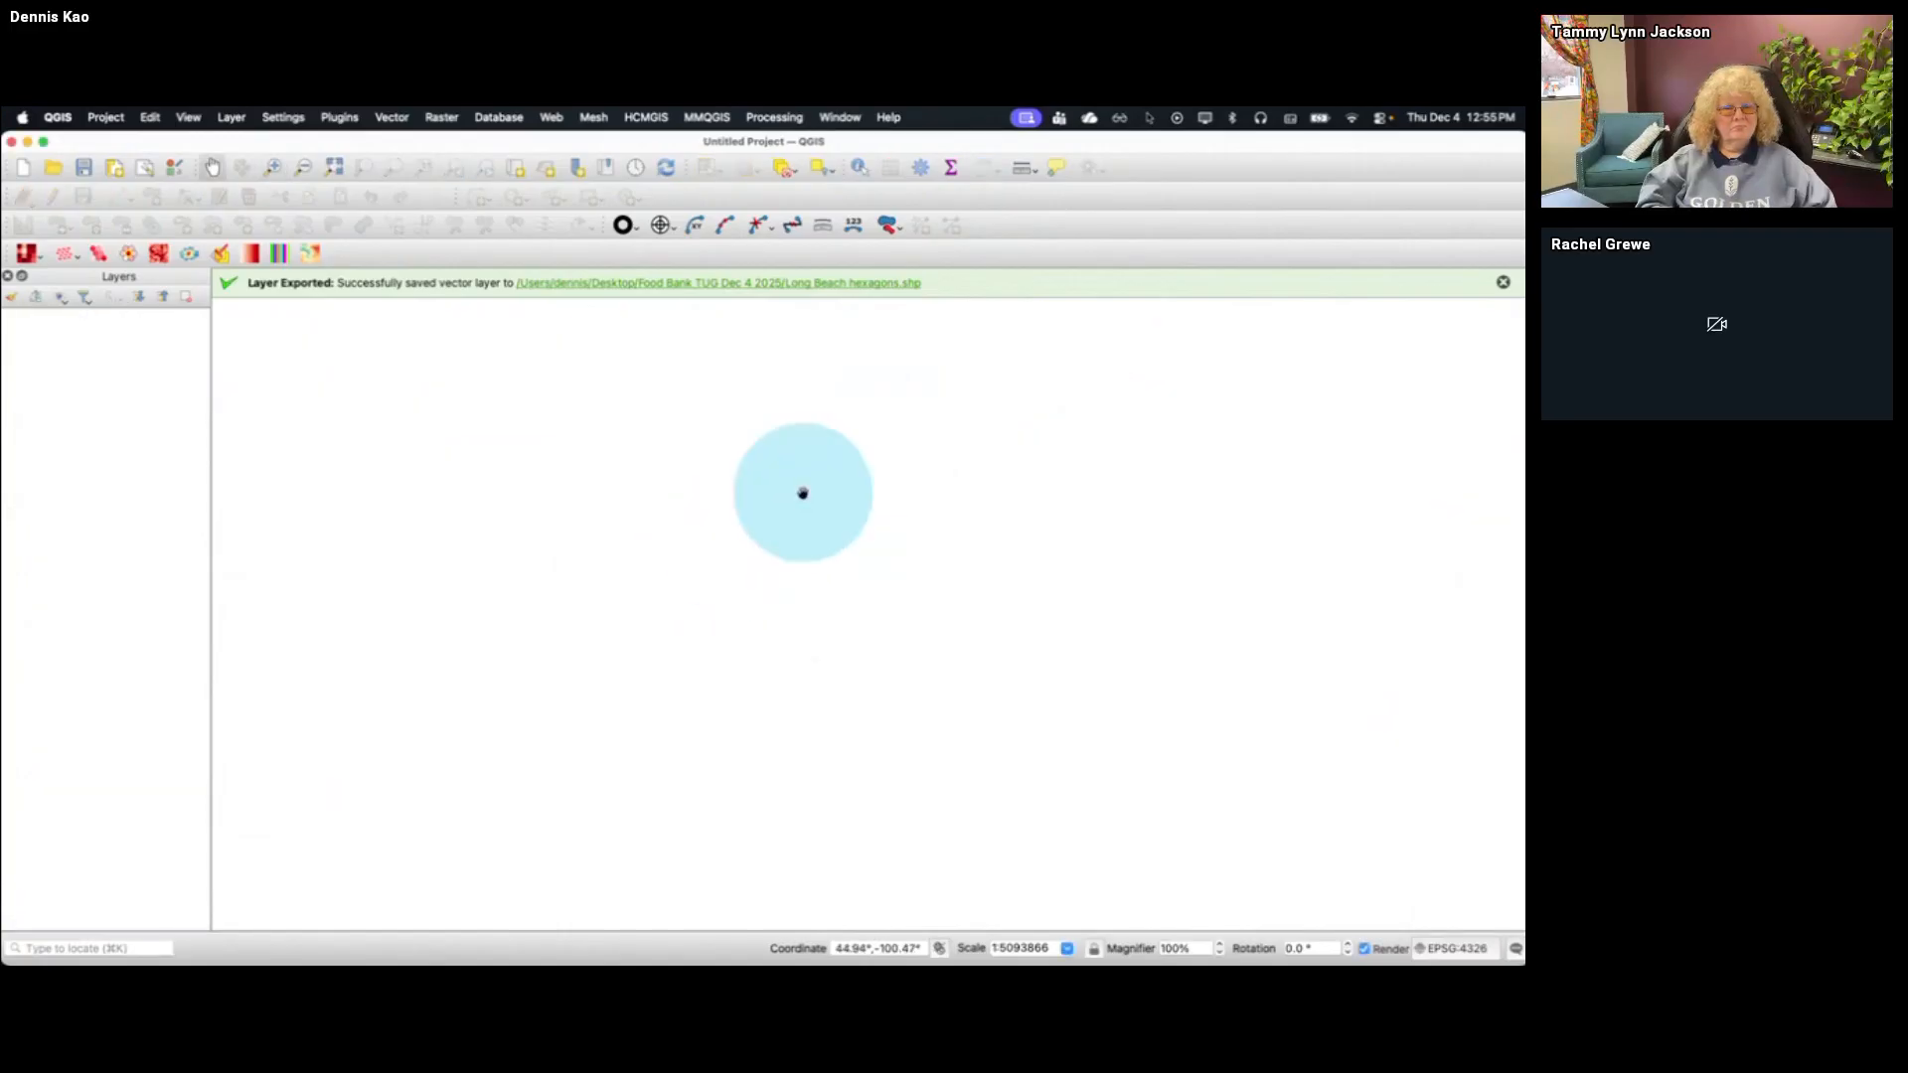
Add States.shp from the US - States SHP folder in Finder to the QGIS project and accept the preselected coordinate transformation
key("super+Tab")
key("super+Tab")
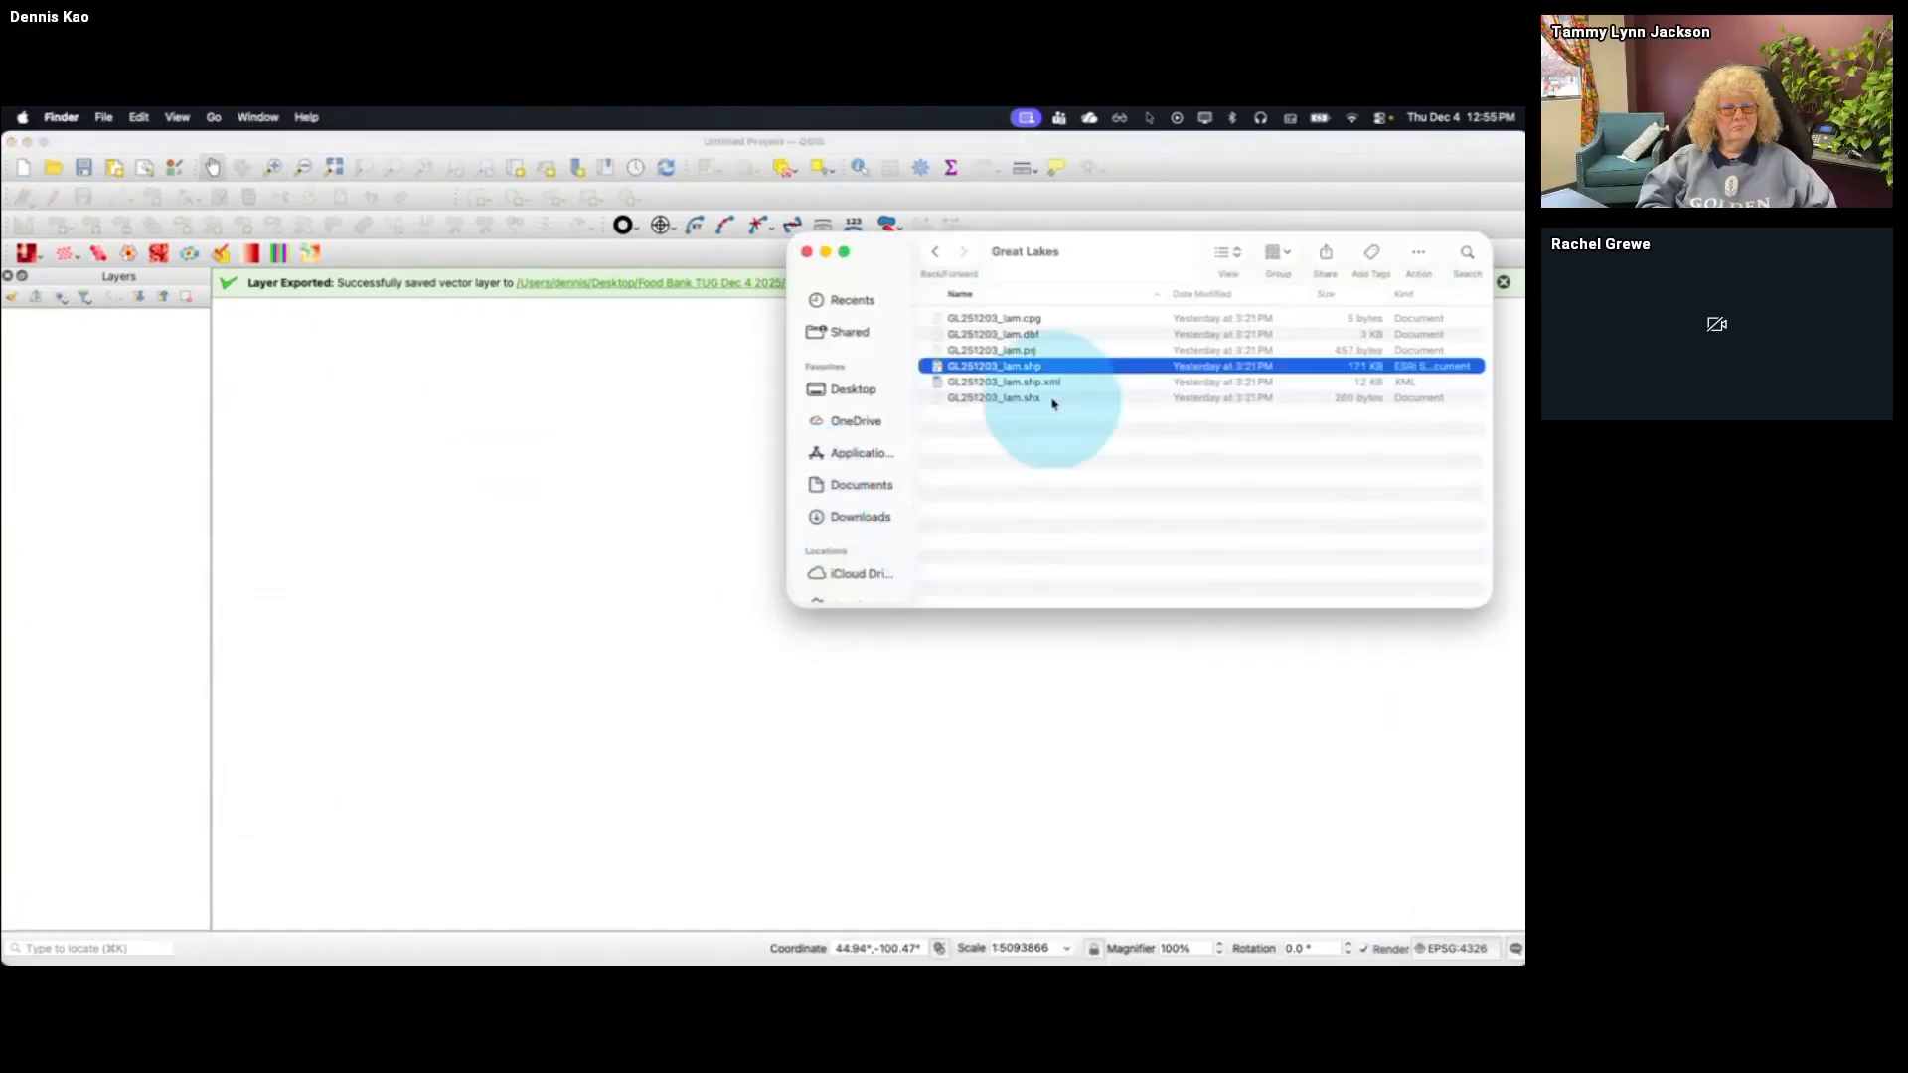
left_click(935, 252)
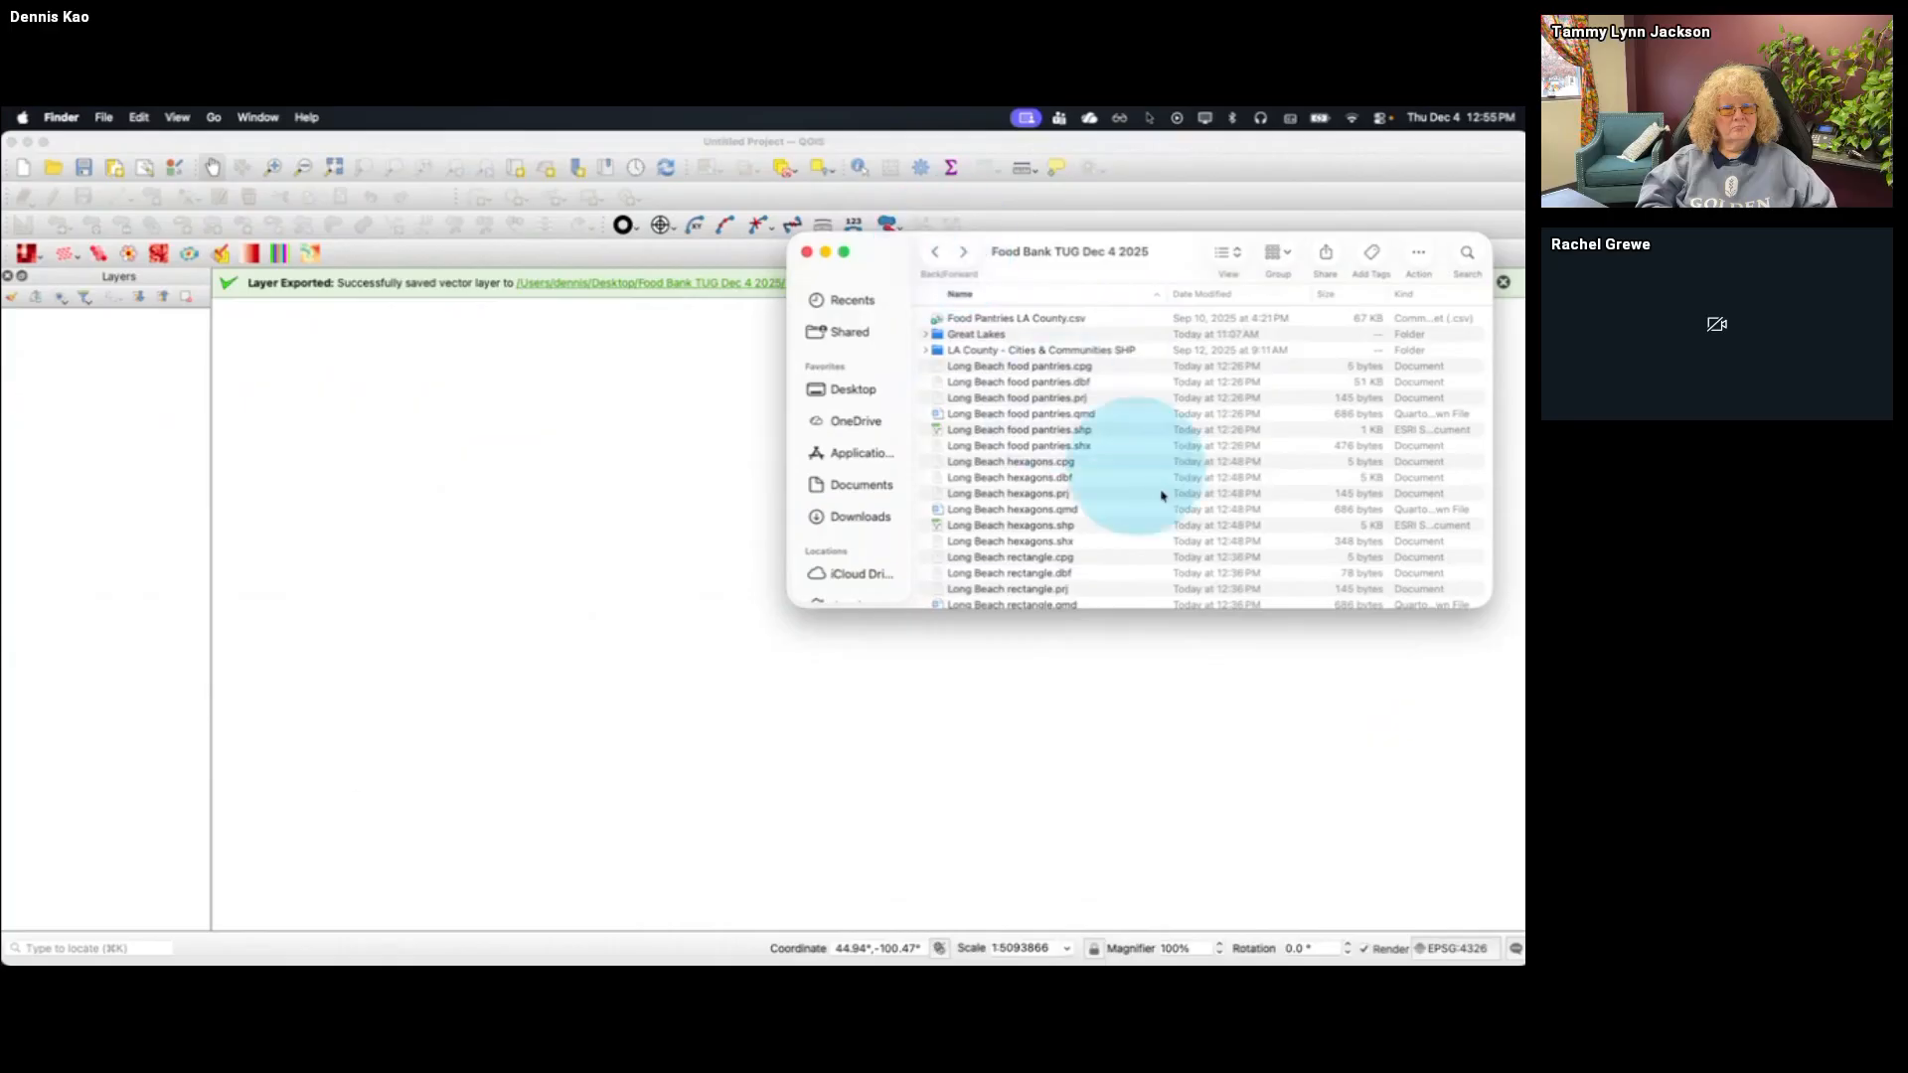
scroll(1160, 494, "down", 5)
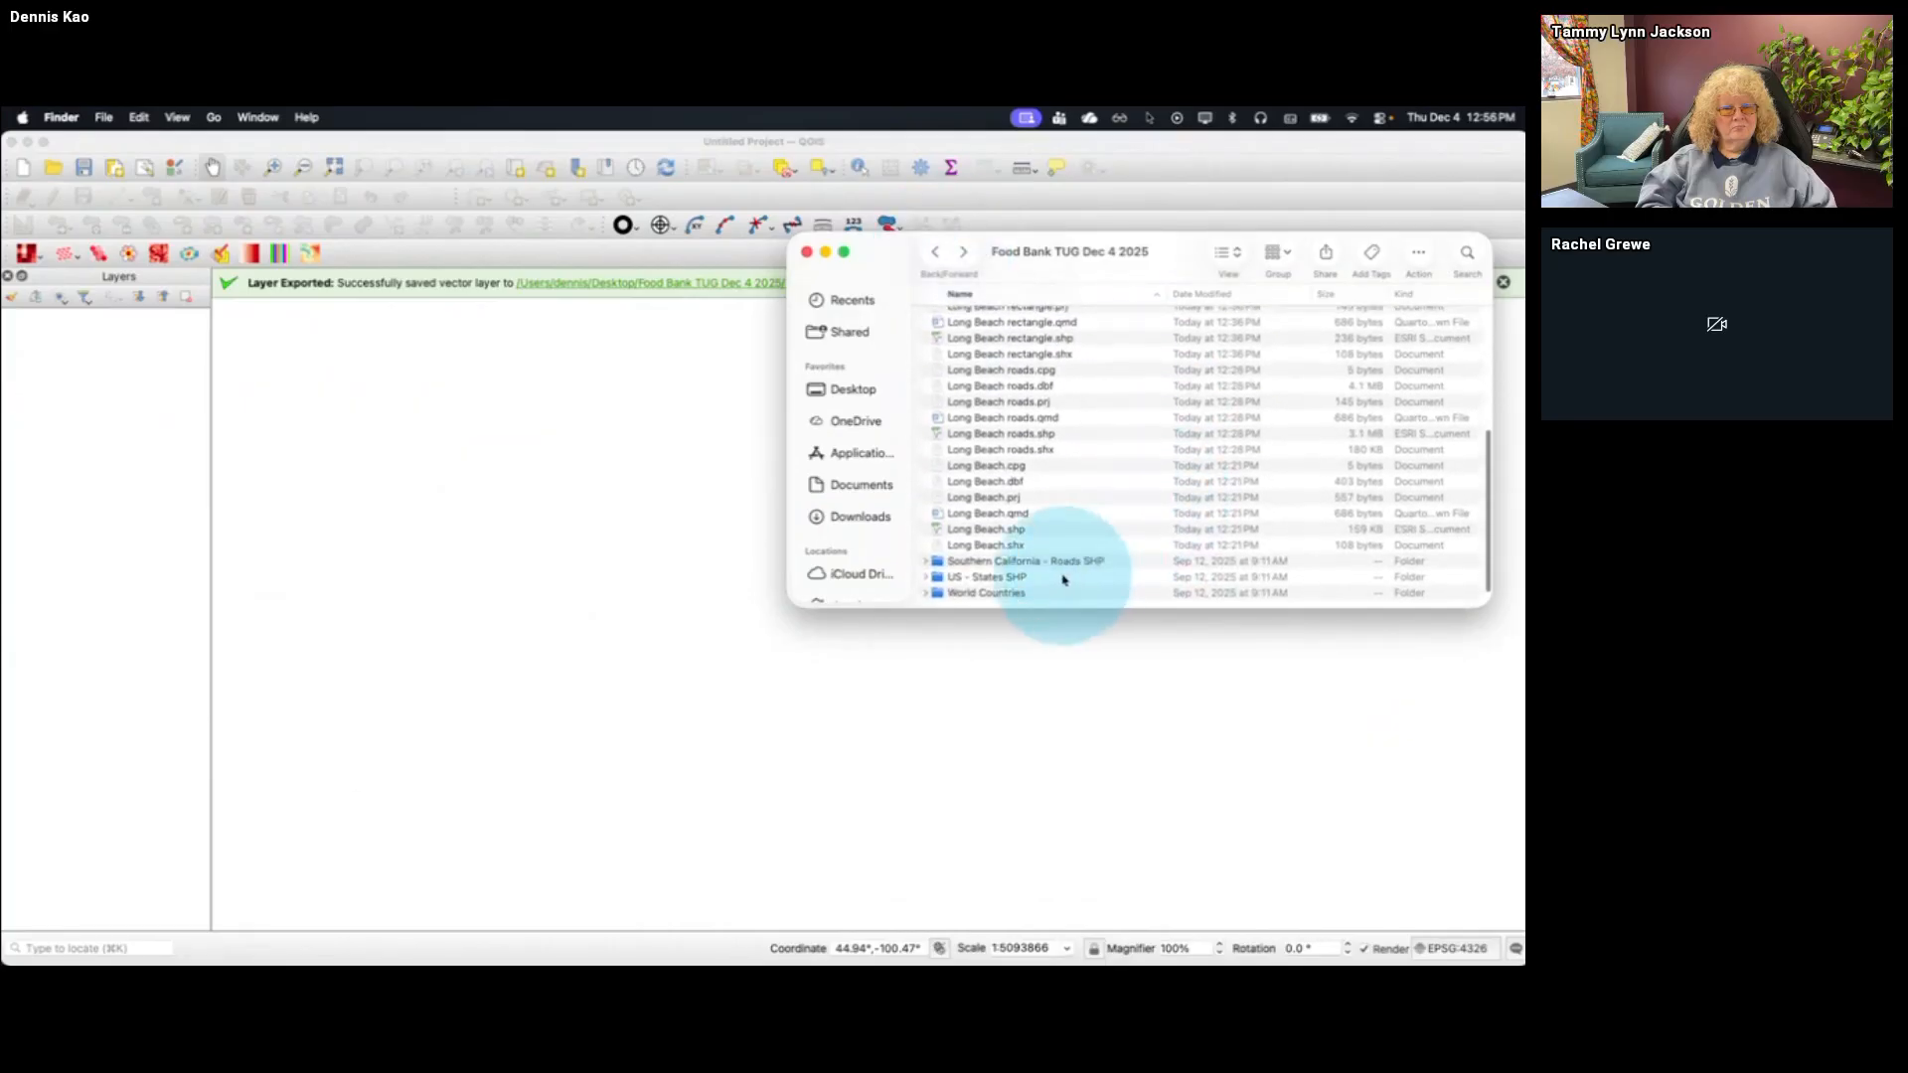
left_click(1091, 579)
double_click(1091, 578)
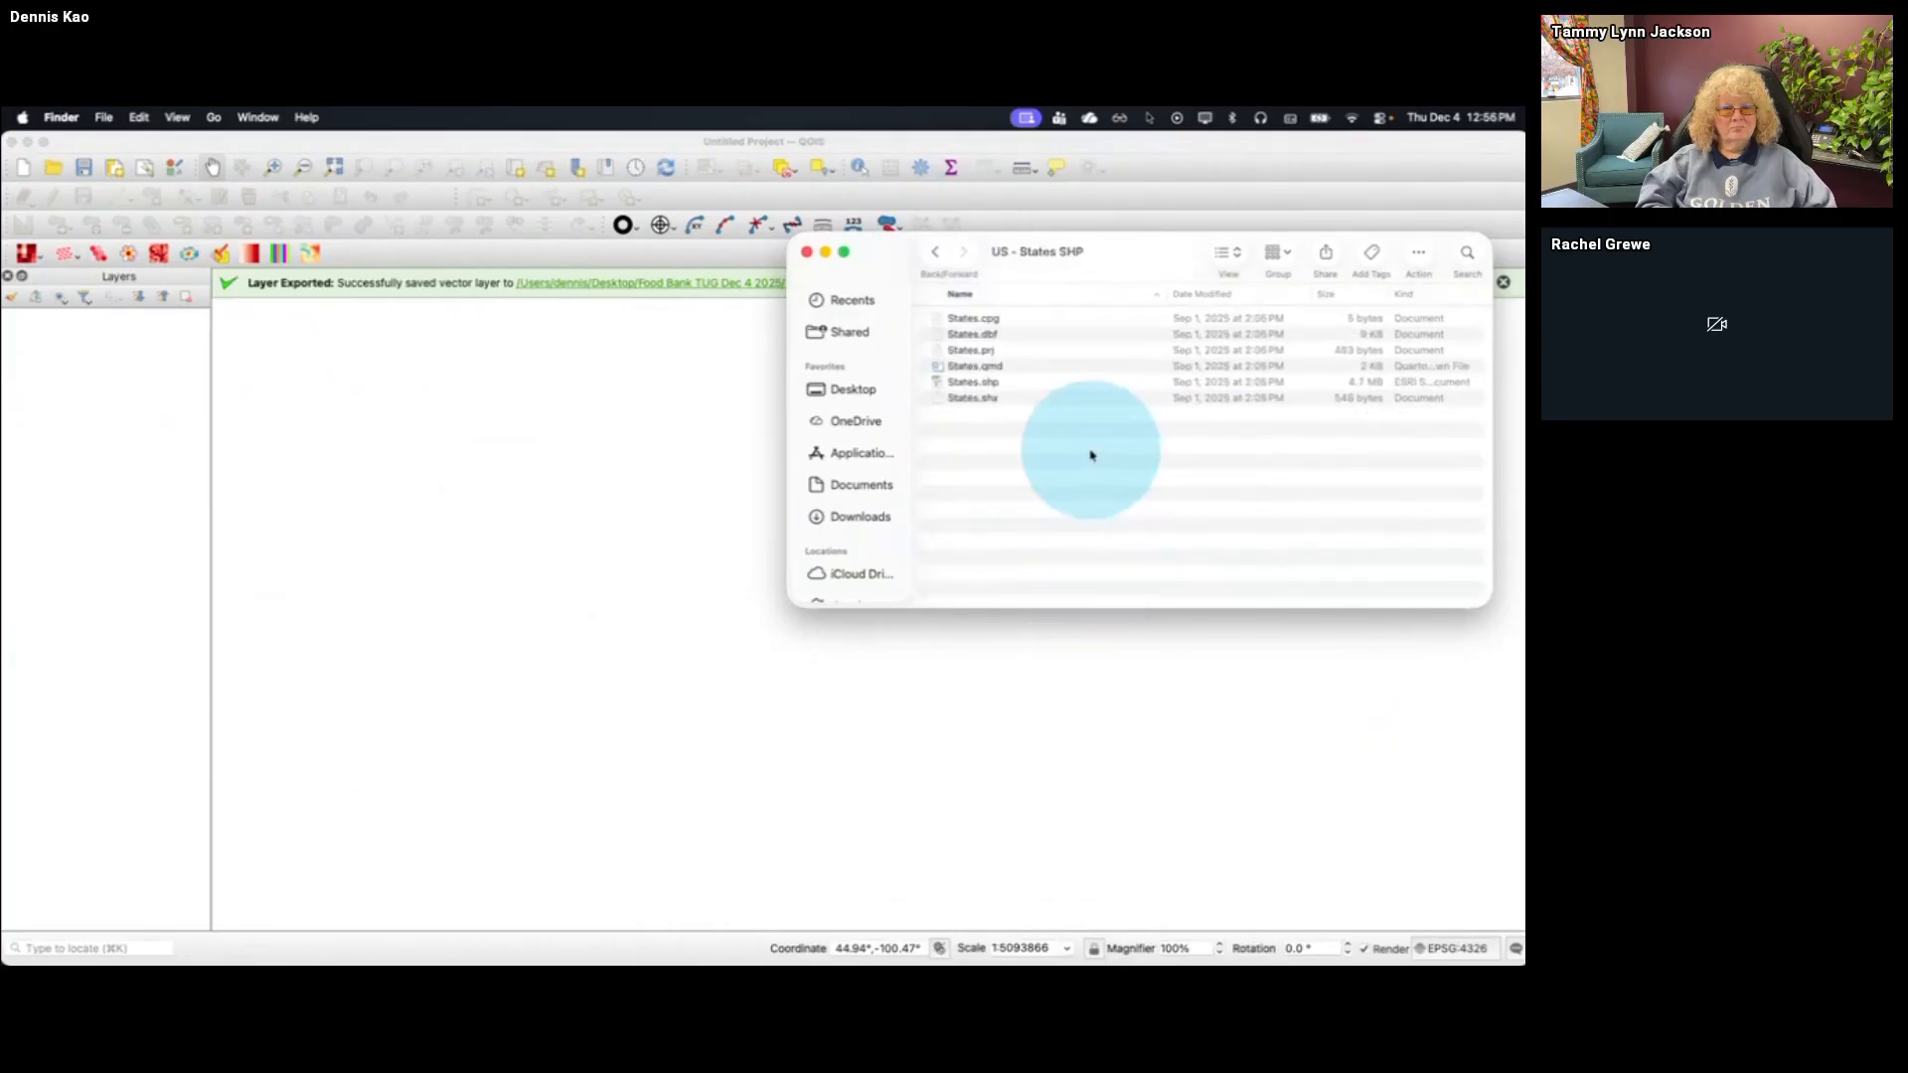
left_click(1048, 386)
left_click_drag(1048, 387, 672, 487)
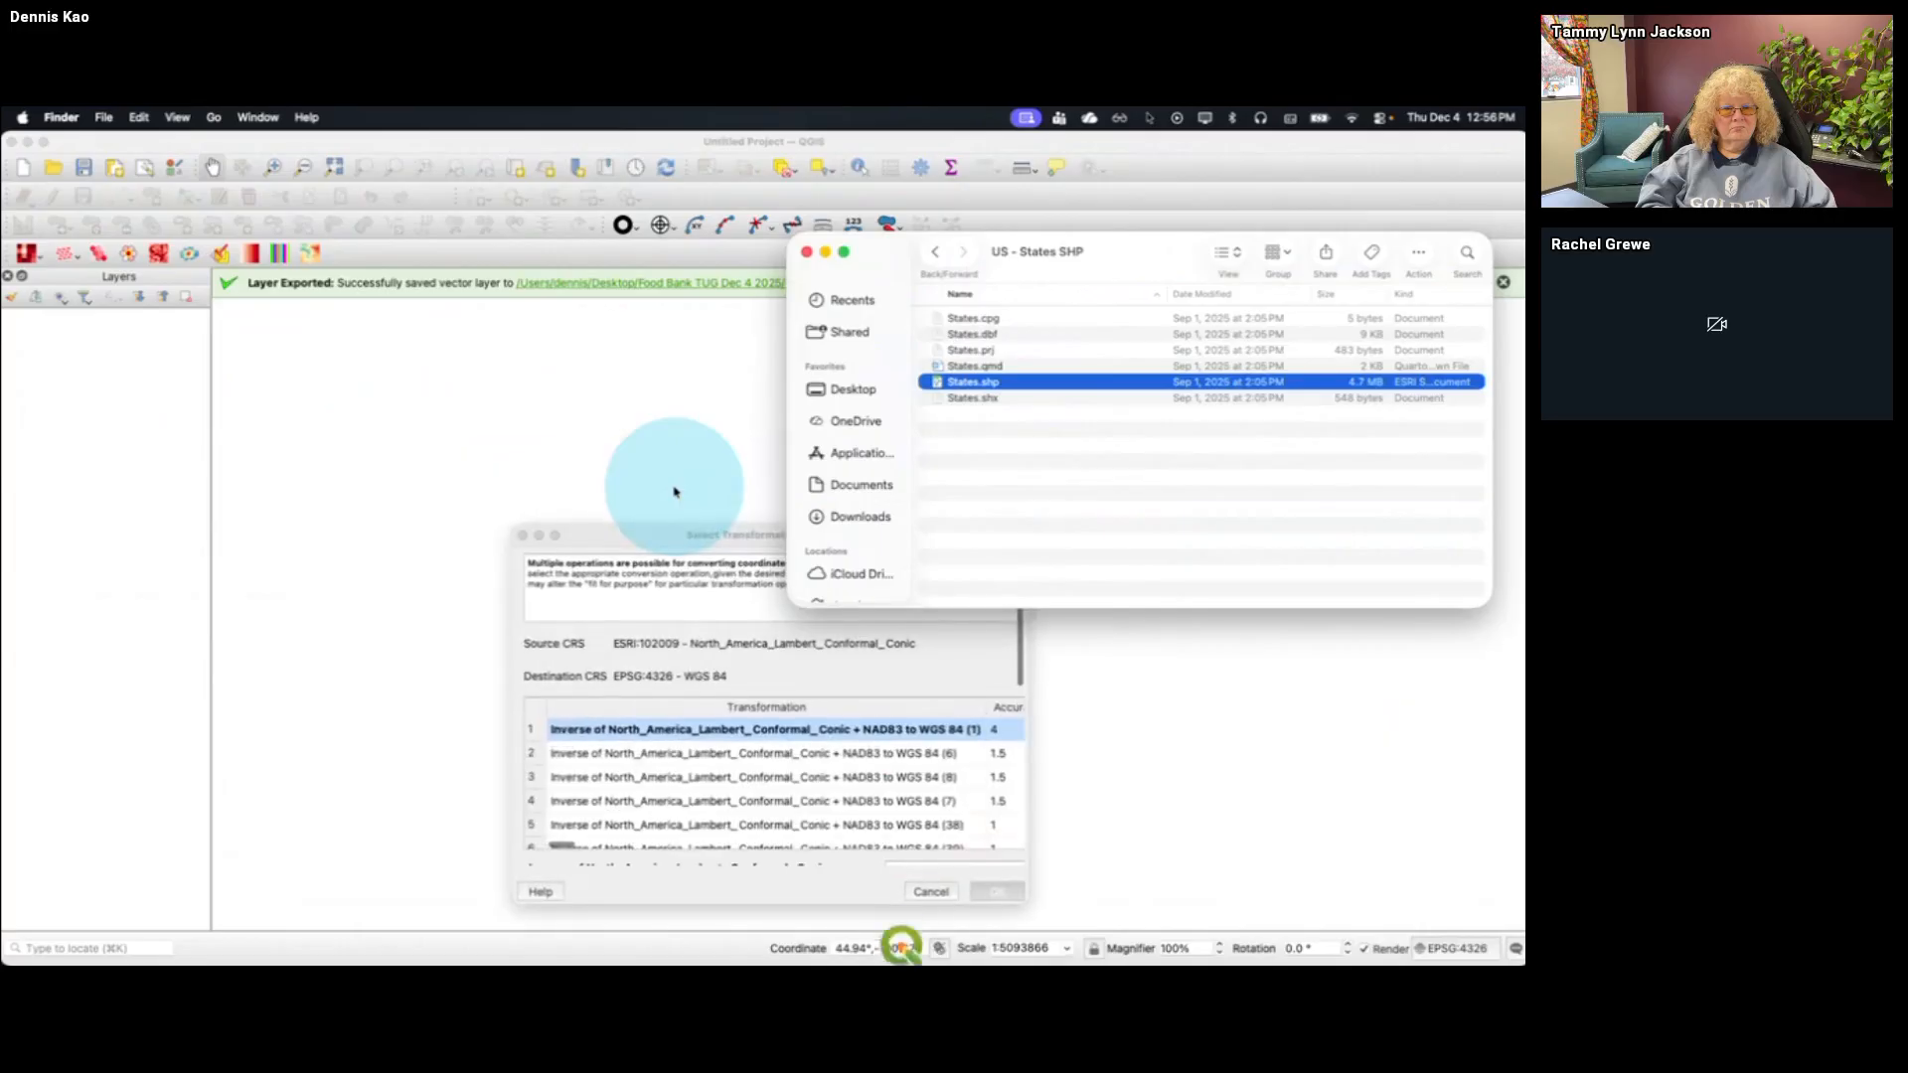
left_click(962, 892)
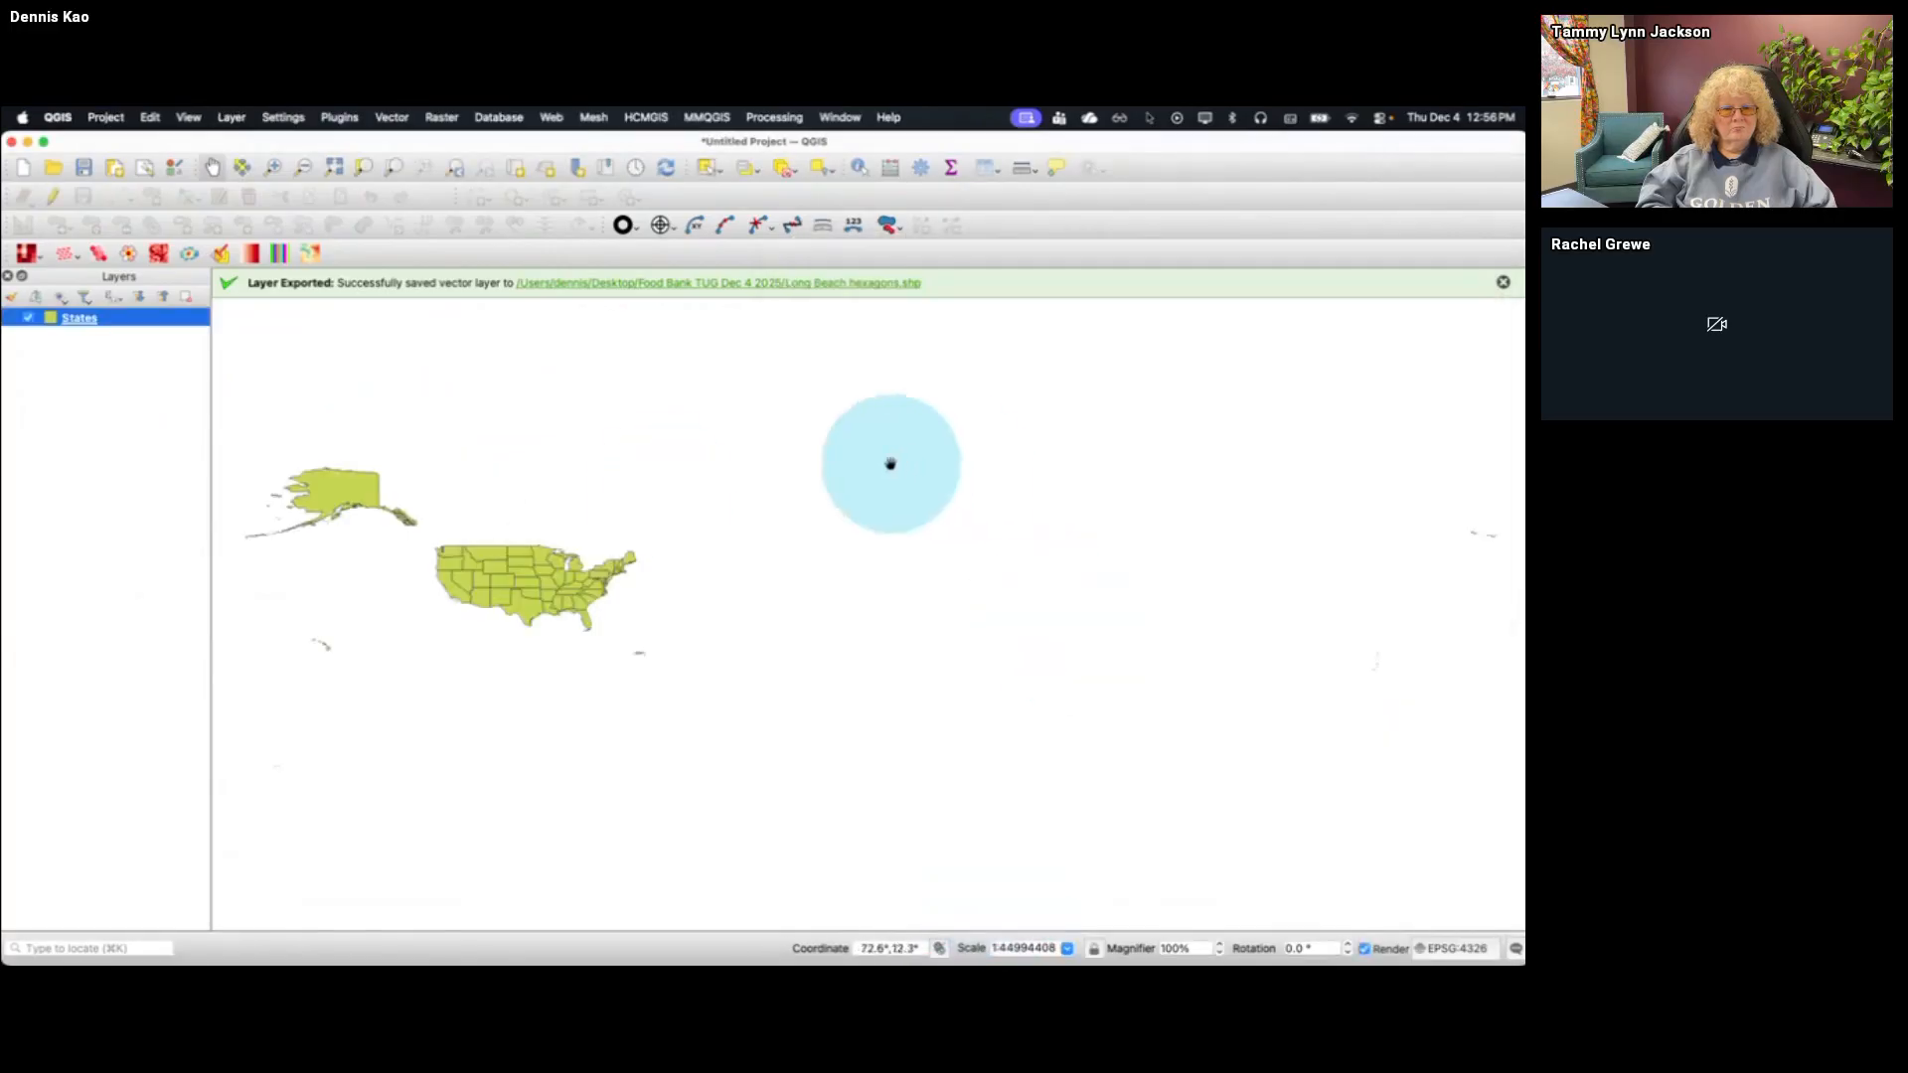
Set the project CRS to WGS 84 / Pseudo-Mercator (EPSG:3857), accept the preselected transformation and view Alaska with the lower states
left_click(271, 167)
left_click_drag(237, 424, 772, 722)
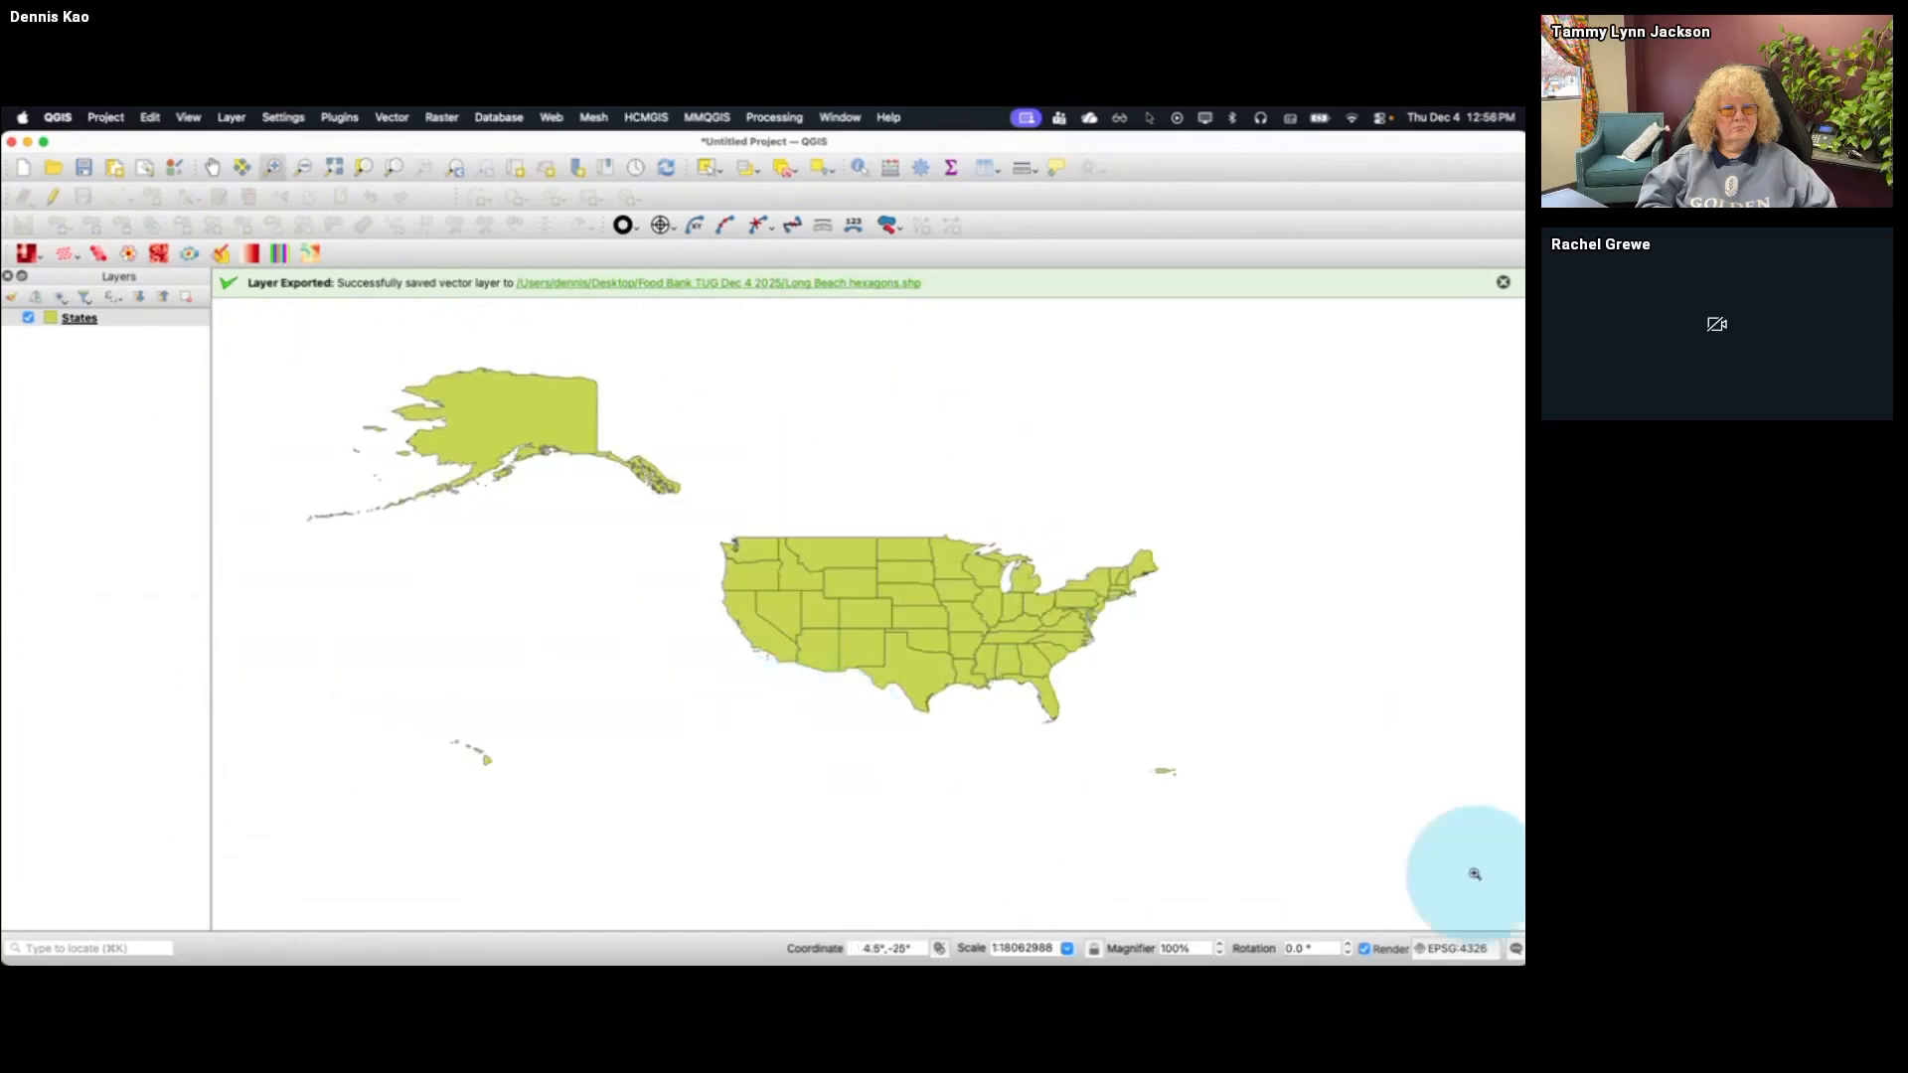
left_click(1461, 949)
scroll(753, 281, "up", 3)
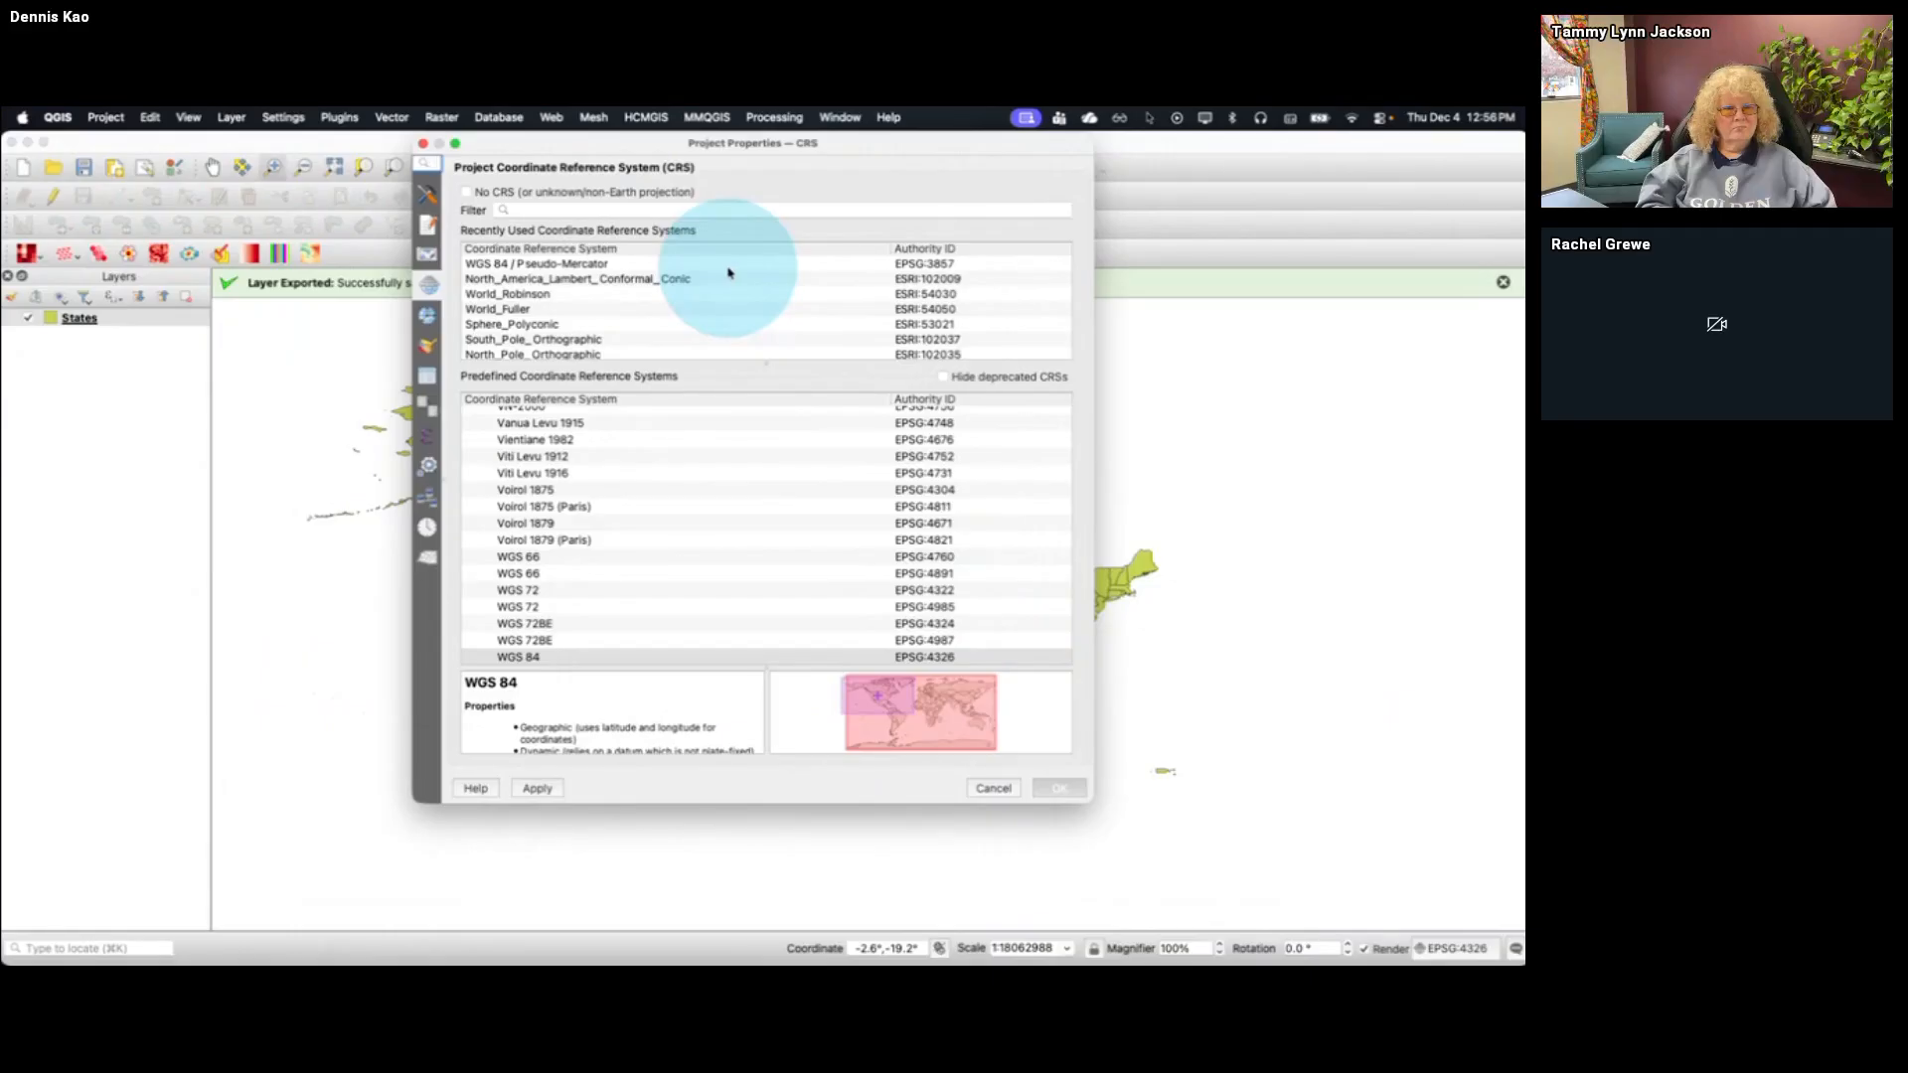
left_click(728, 270)
left_click(1059, 788)
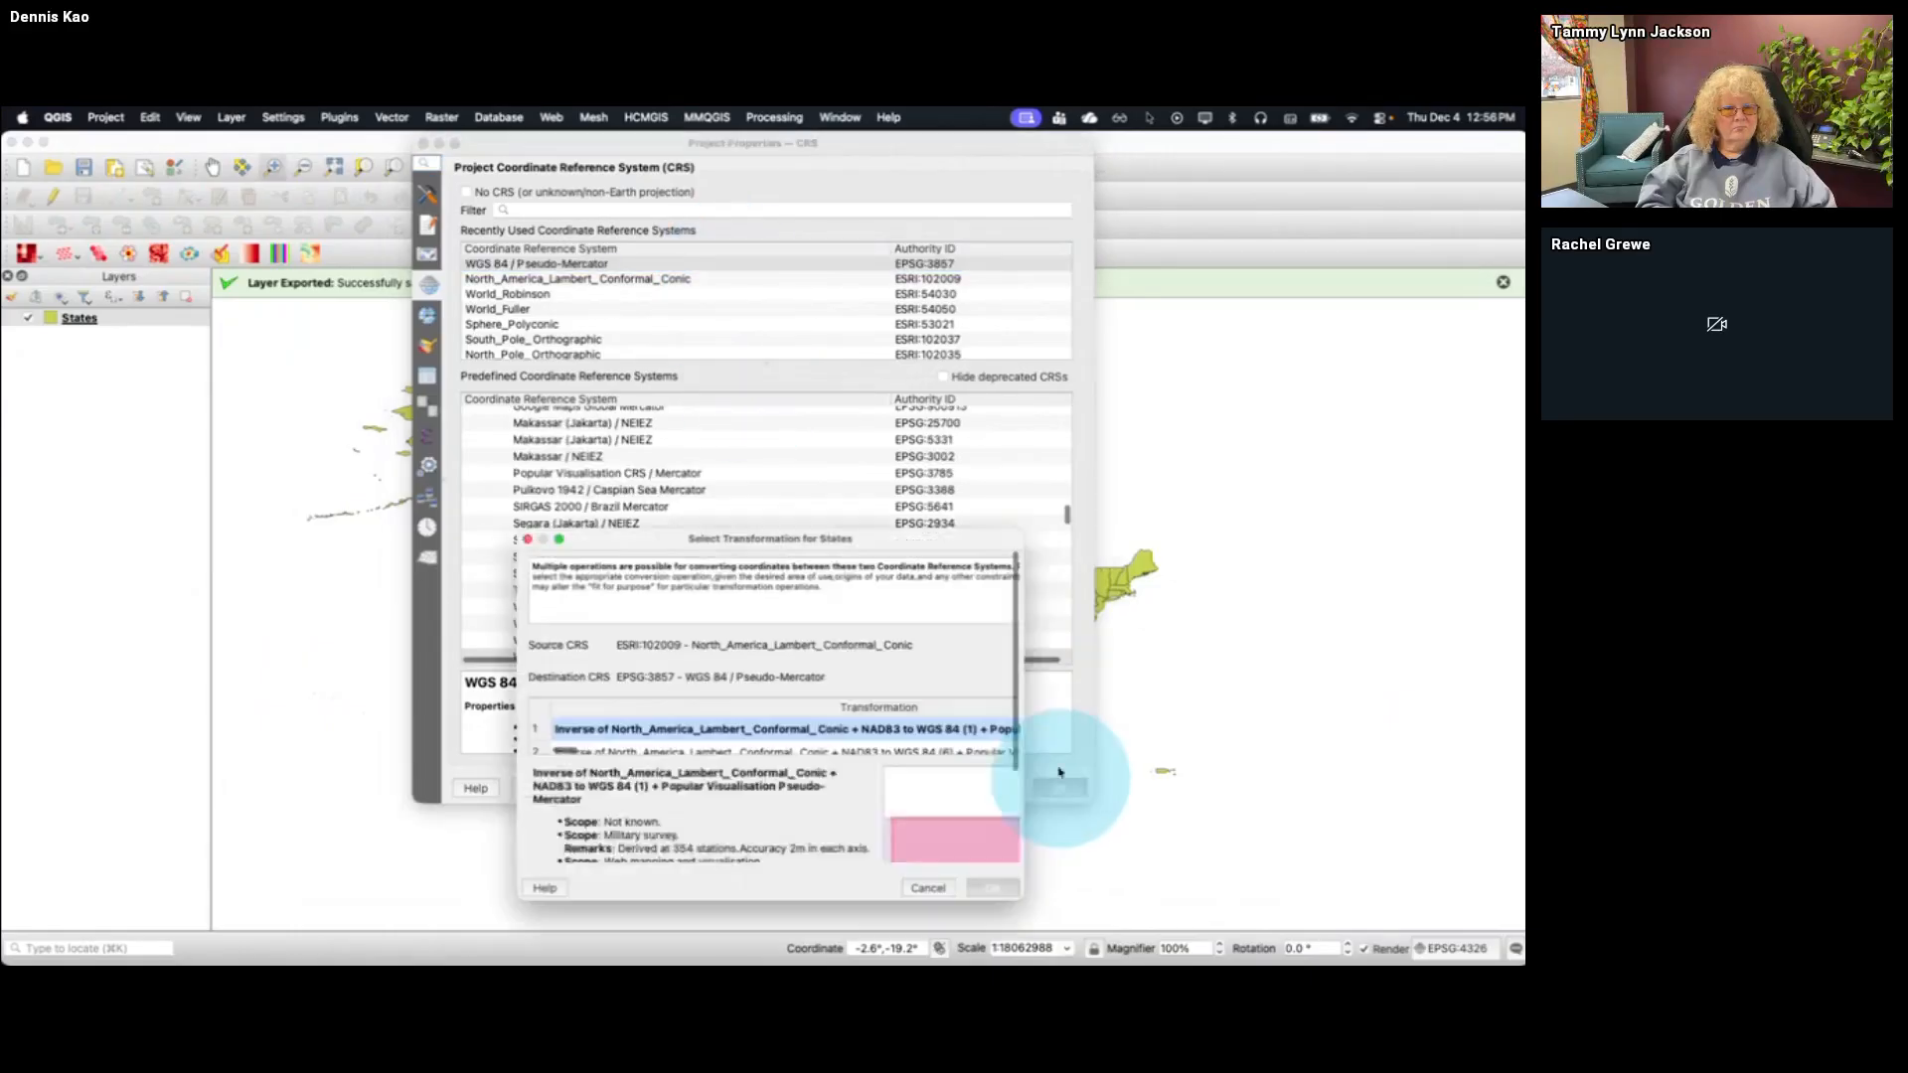
left_click(997, 892)
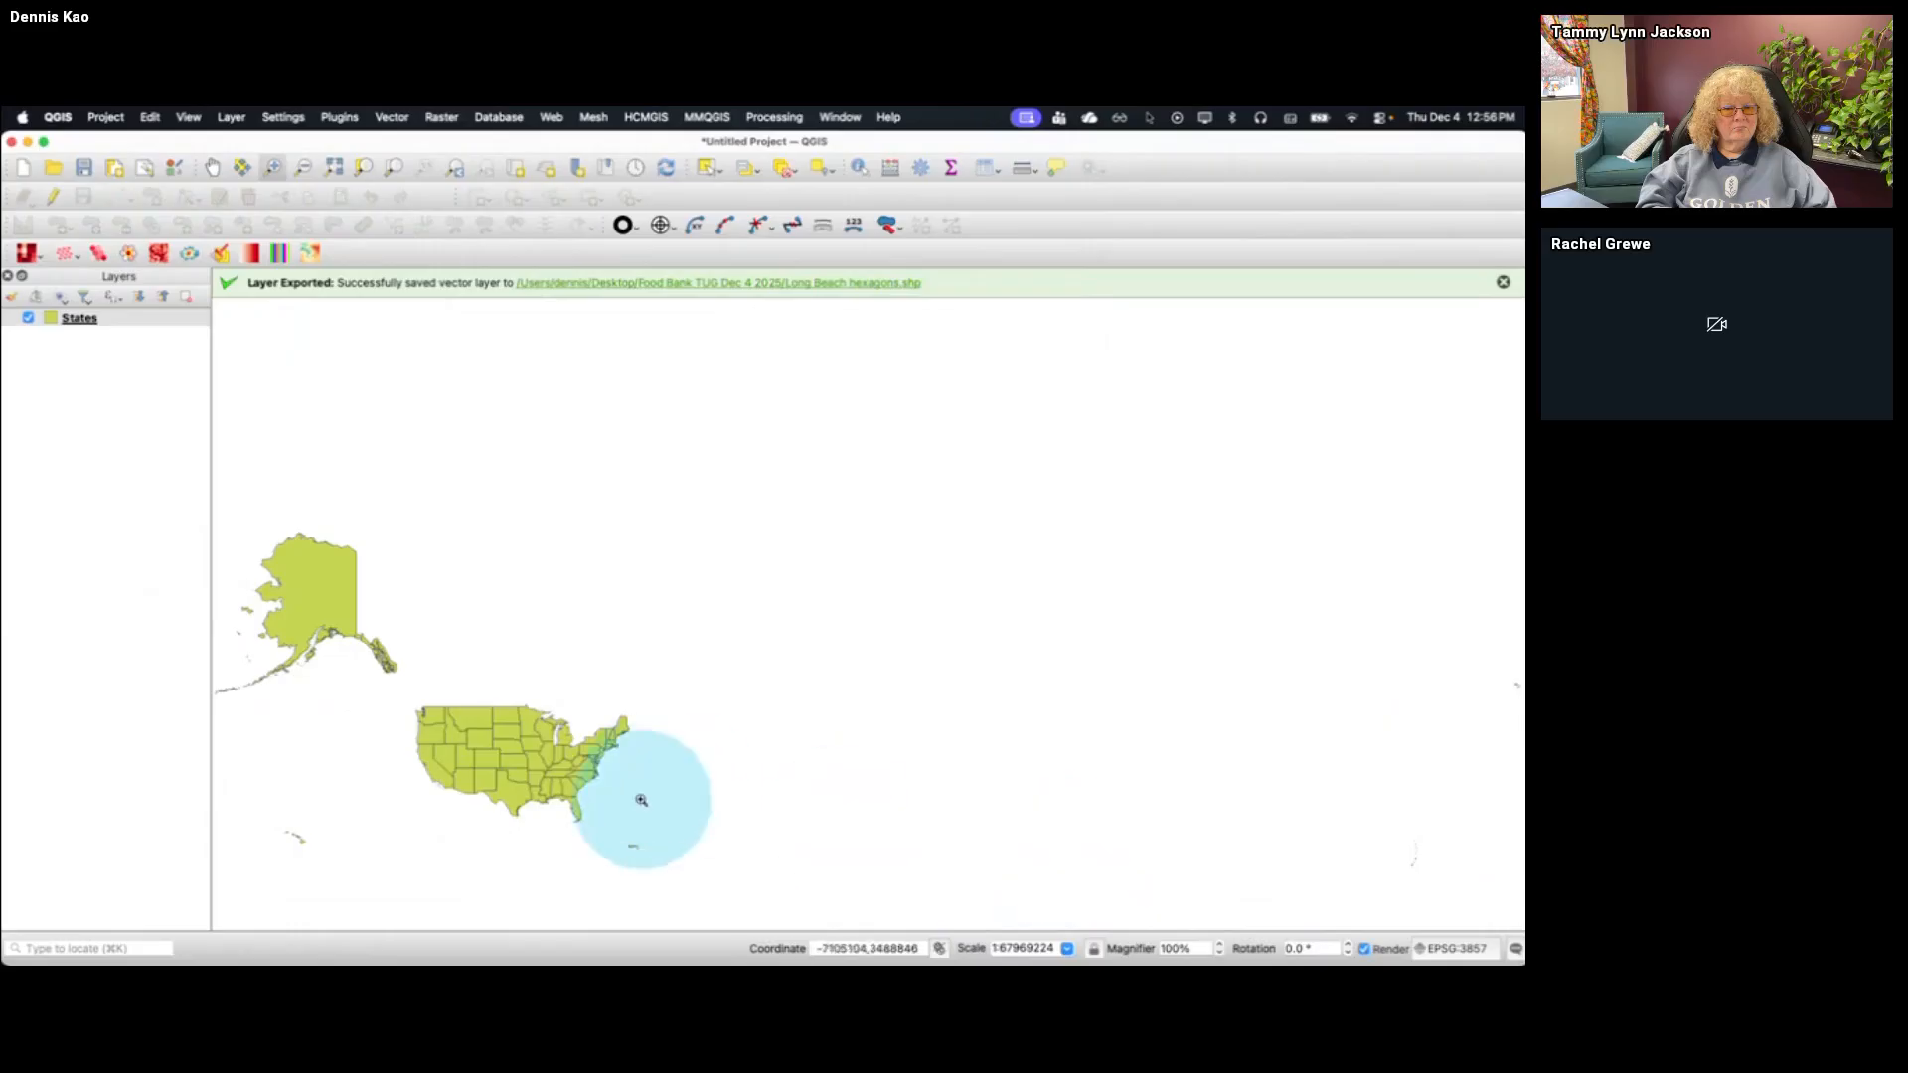
left_click_drag(676, 885, 215, 492)
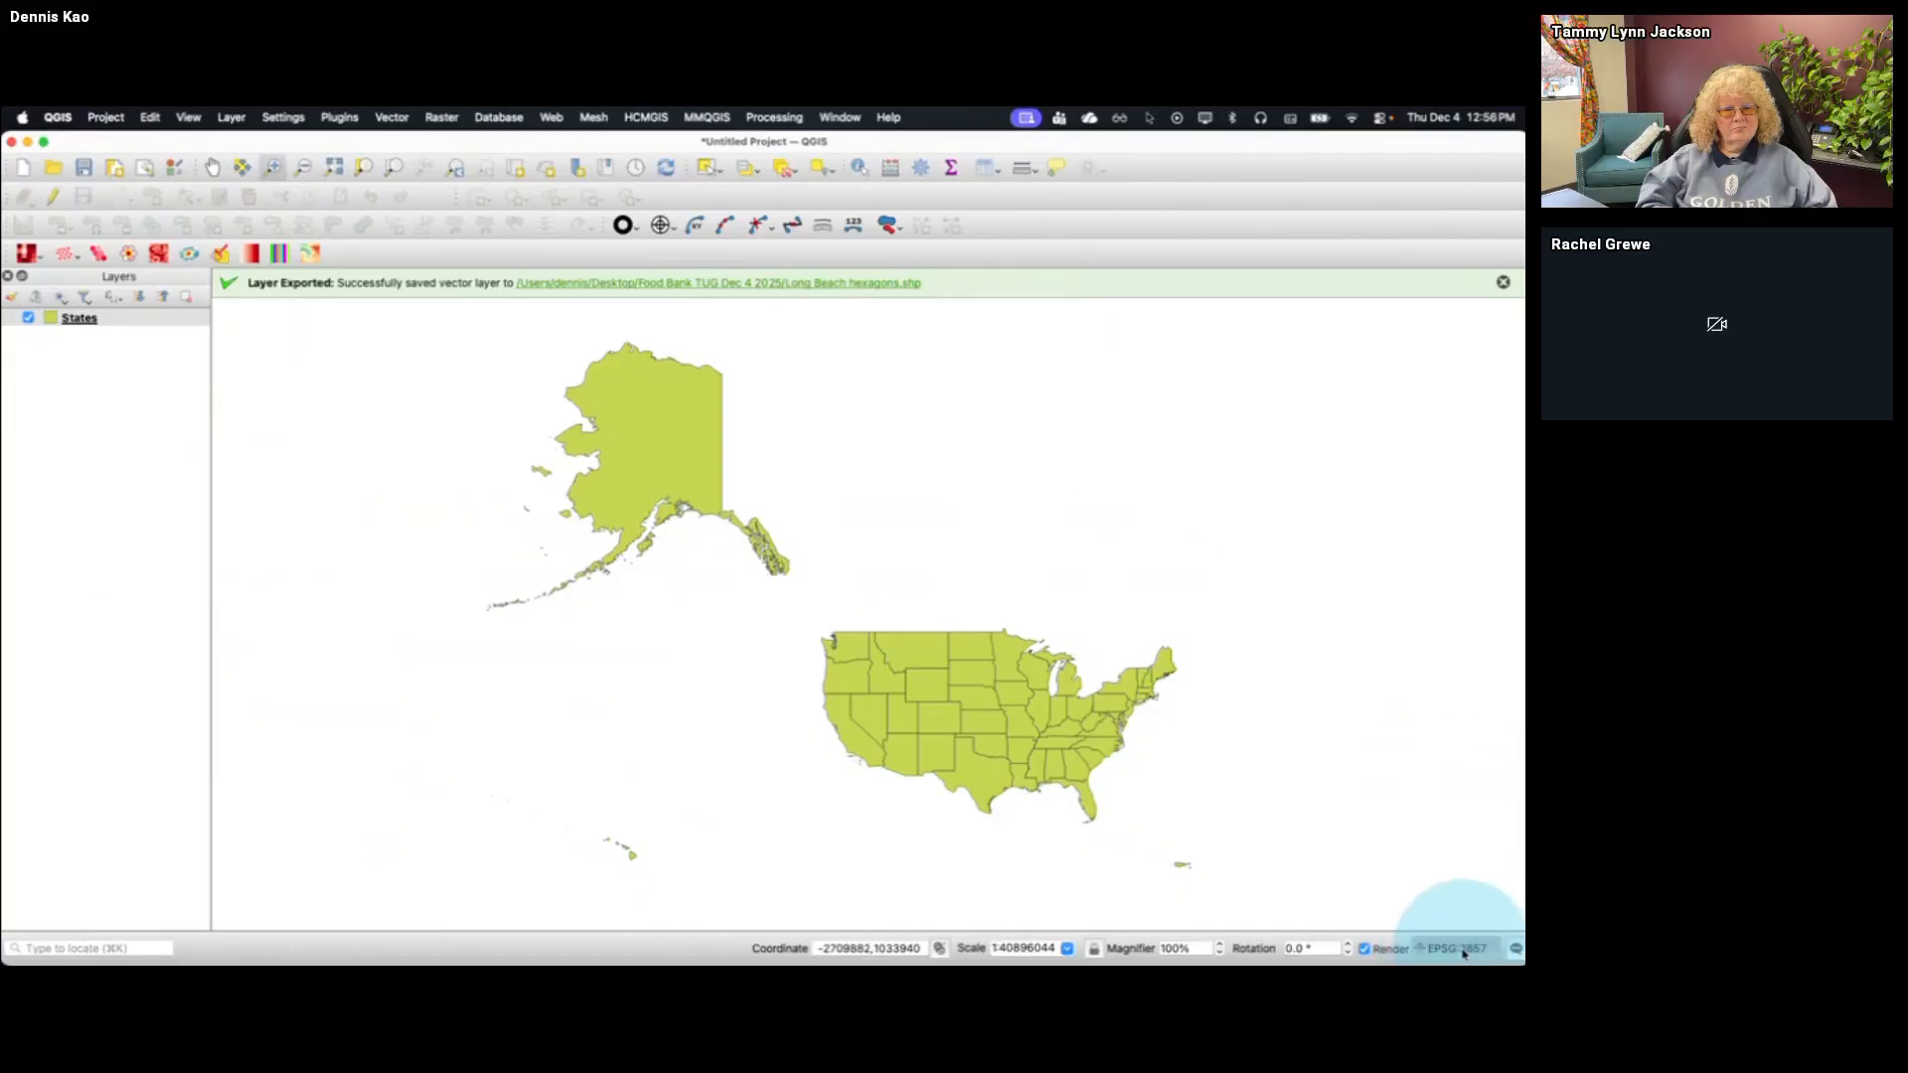
Filter the project coordinate systems by lambert, apply North_America_Lambert_Conformal_Conic (ESRI:102009) and view the mainland states
left_click(641, 208)
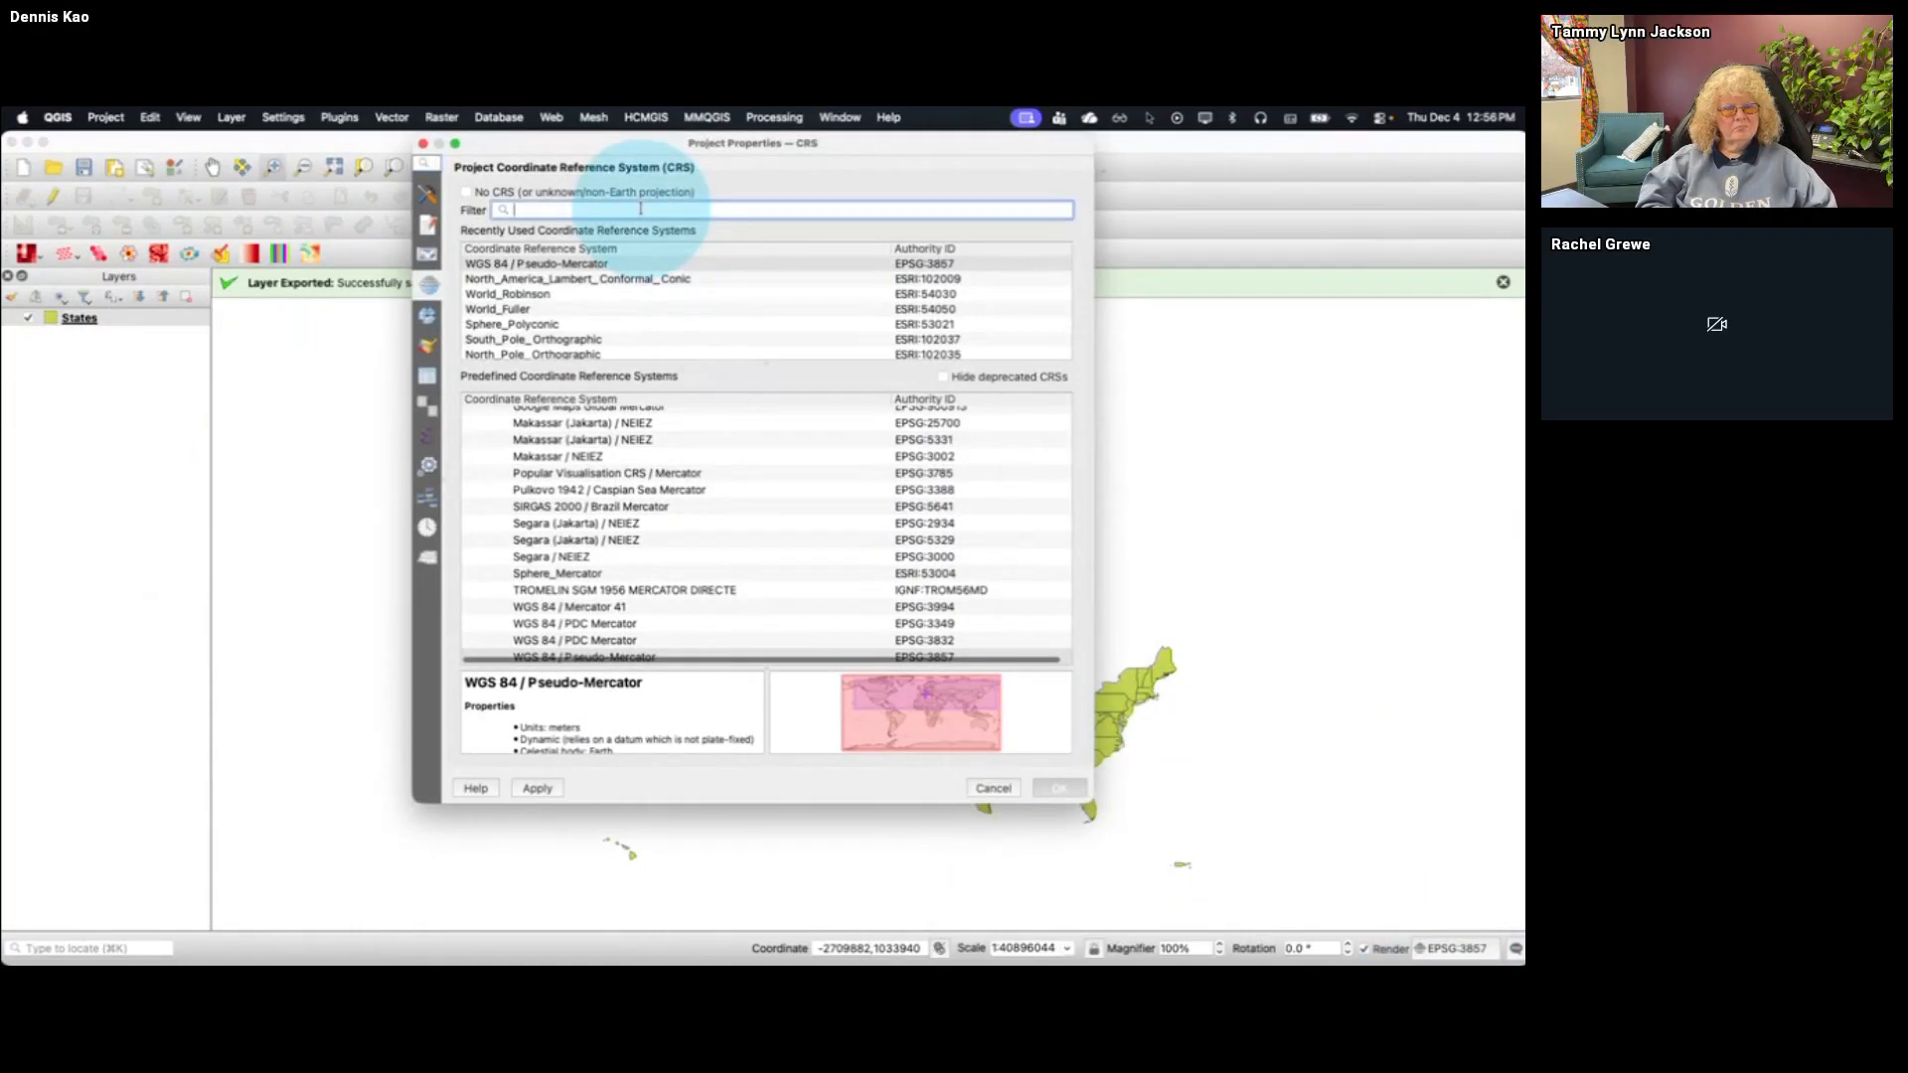
type("lambert")
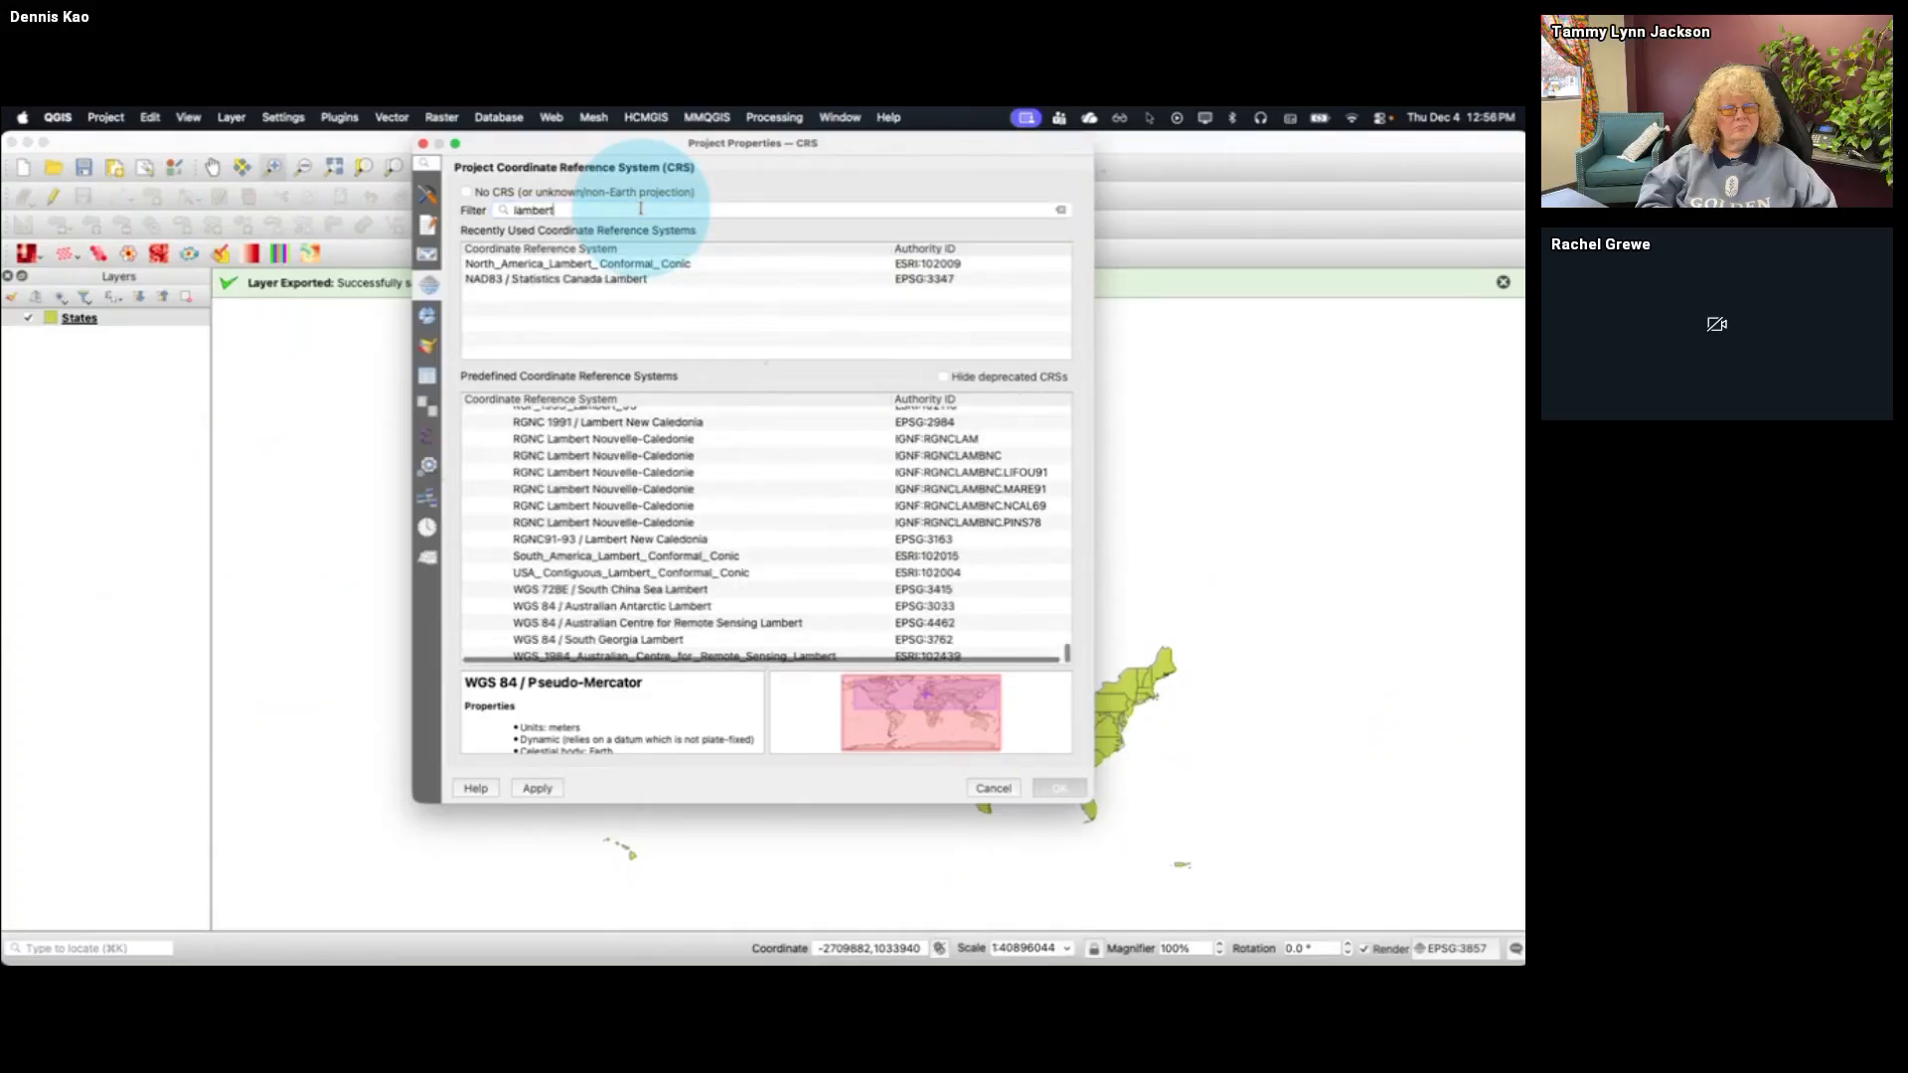
left_click(618, 263)
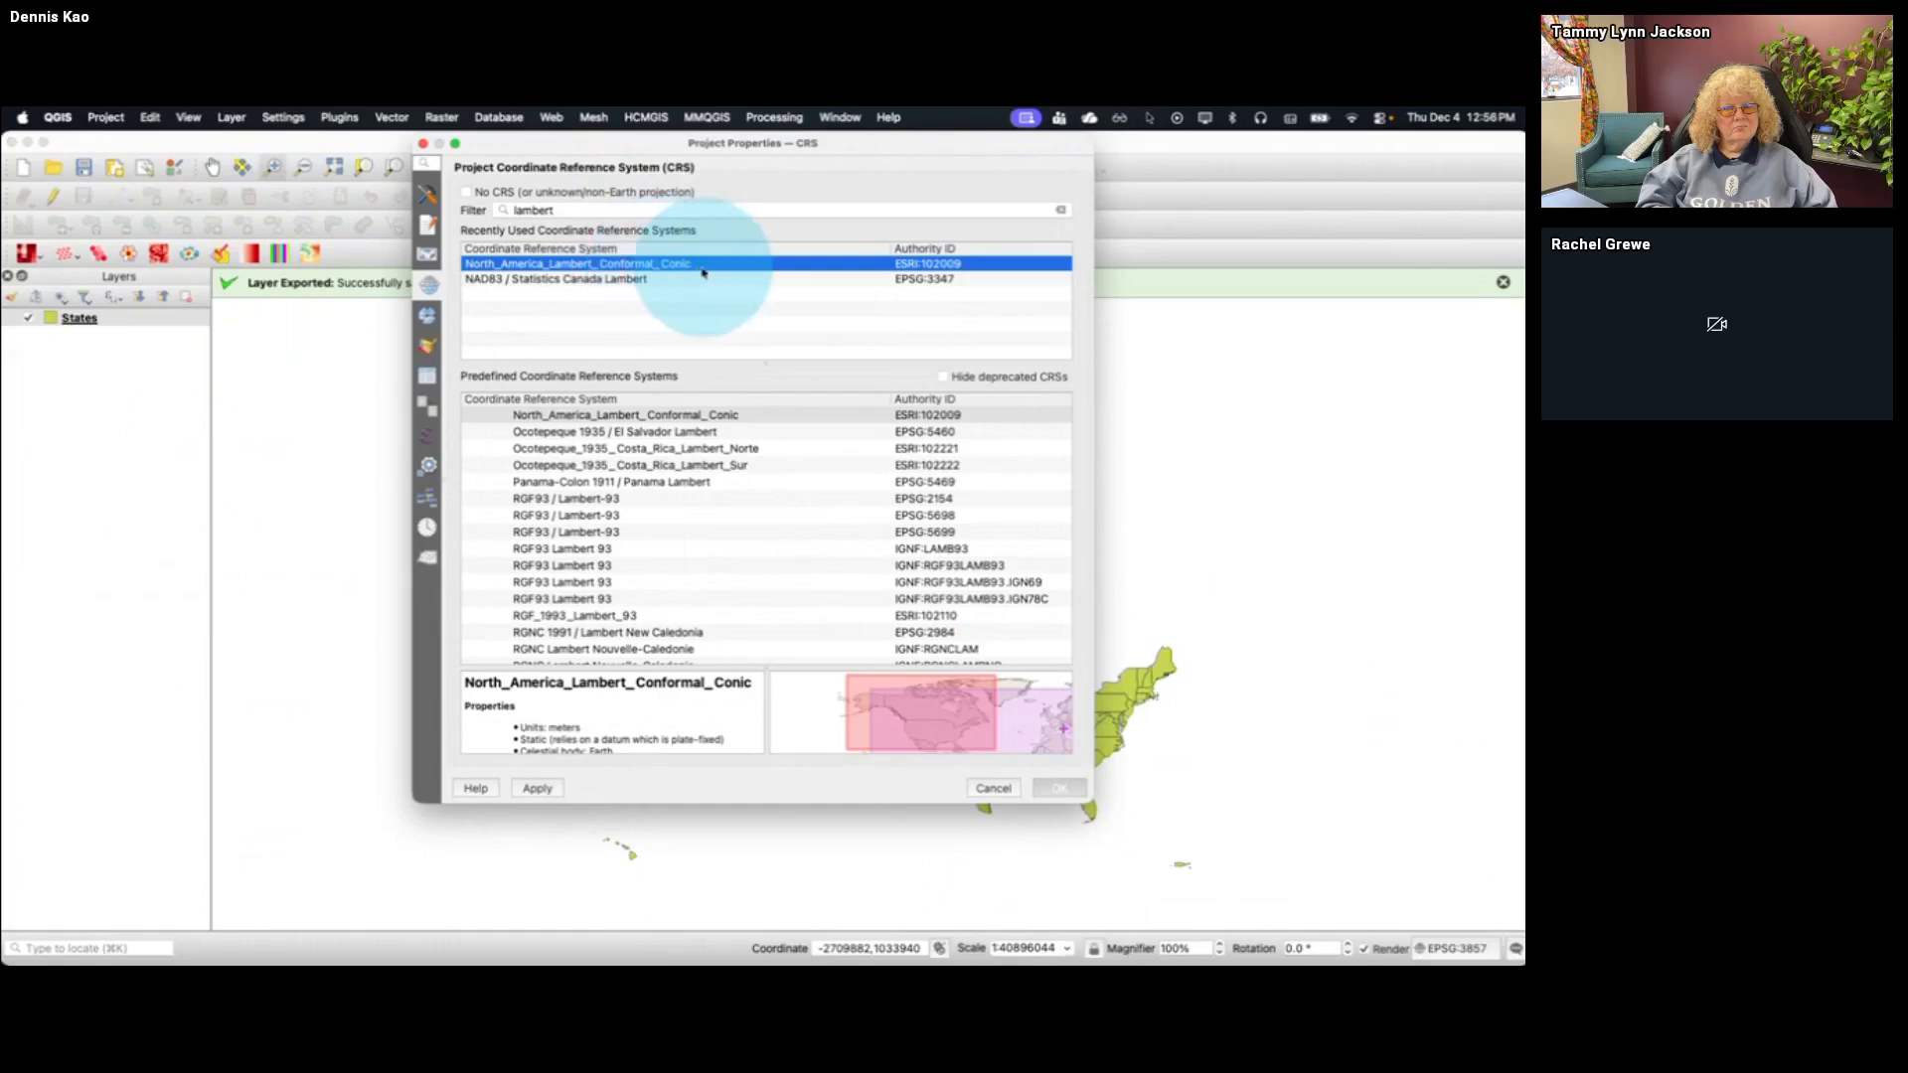
left_click(662, 280)
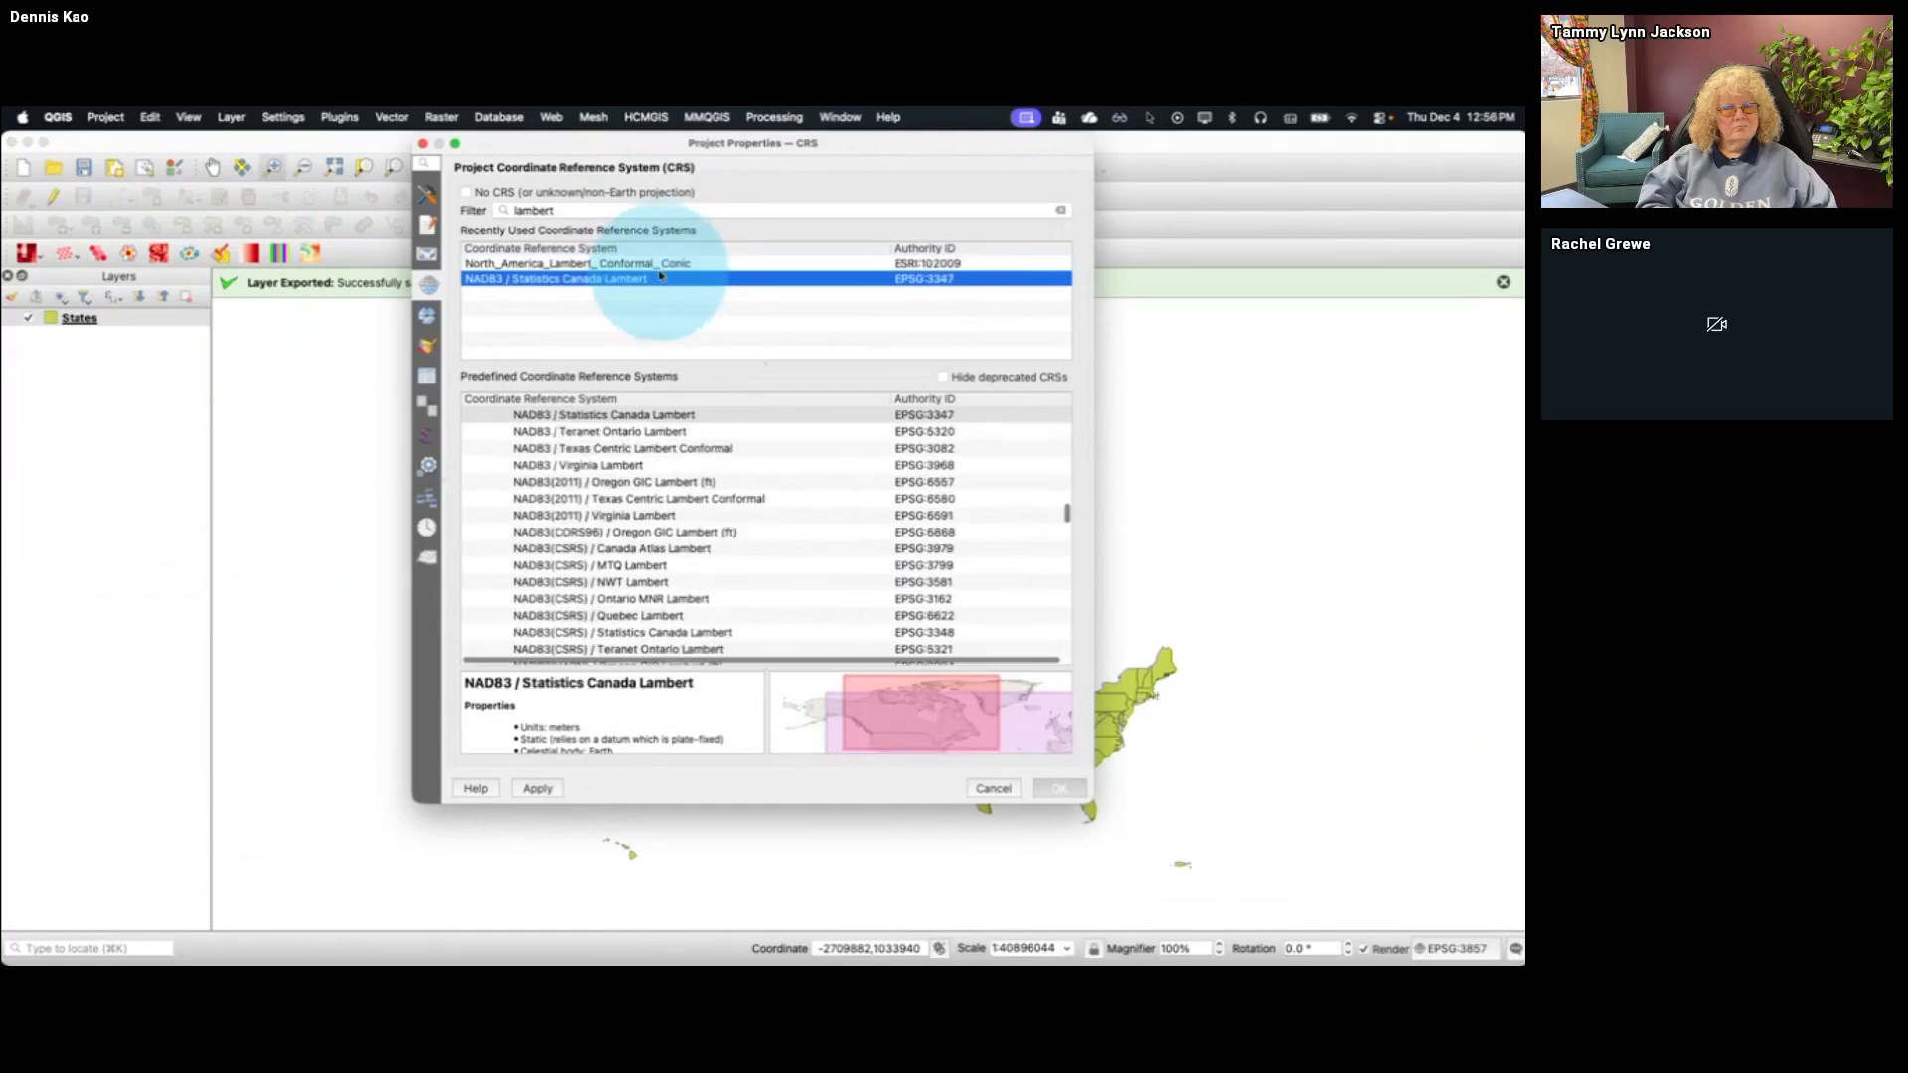
left_click(659, 264)
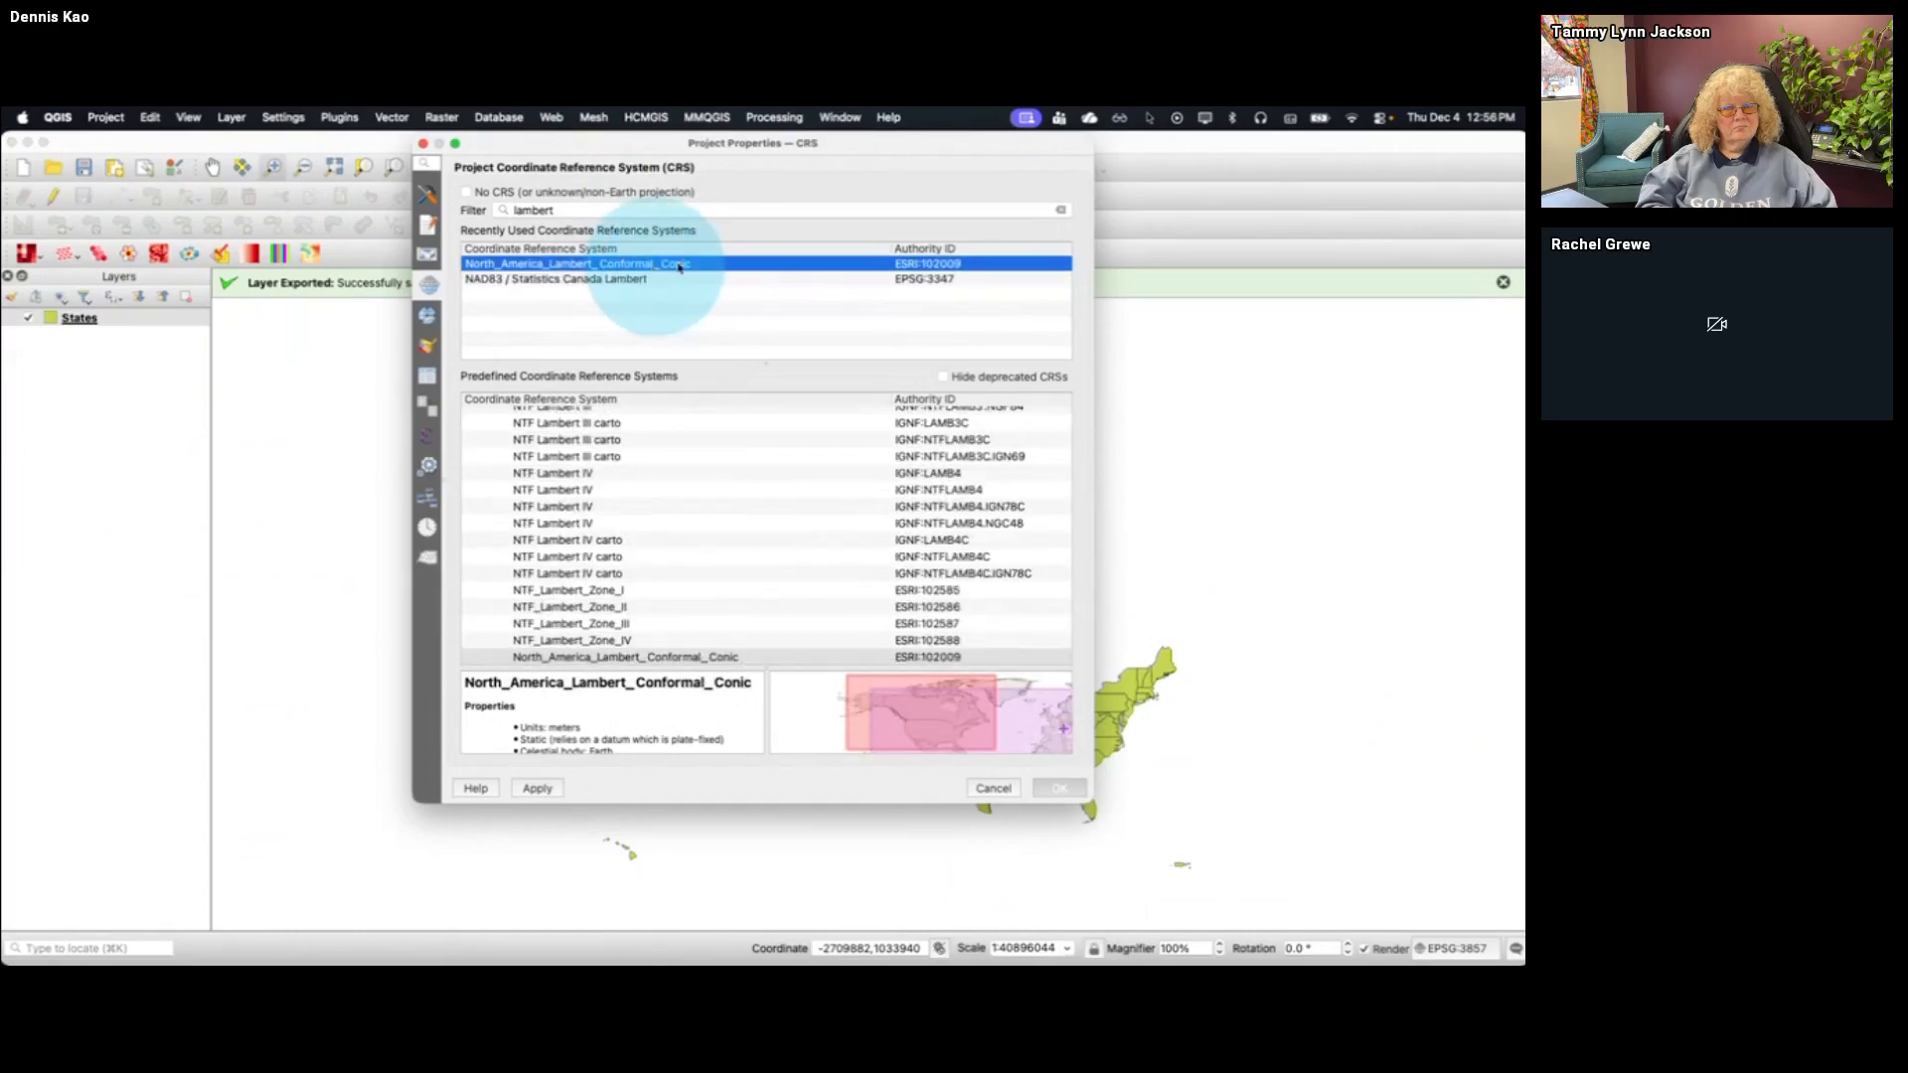
left_click(1059, 788)
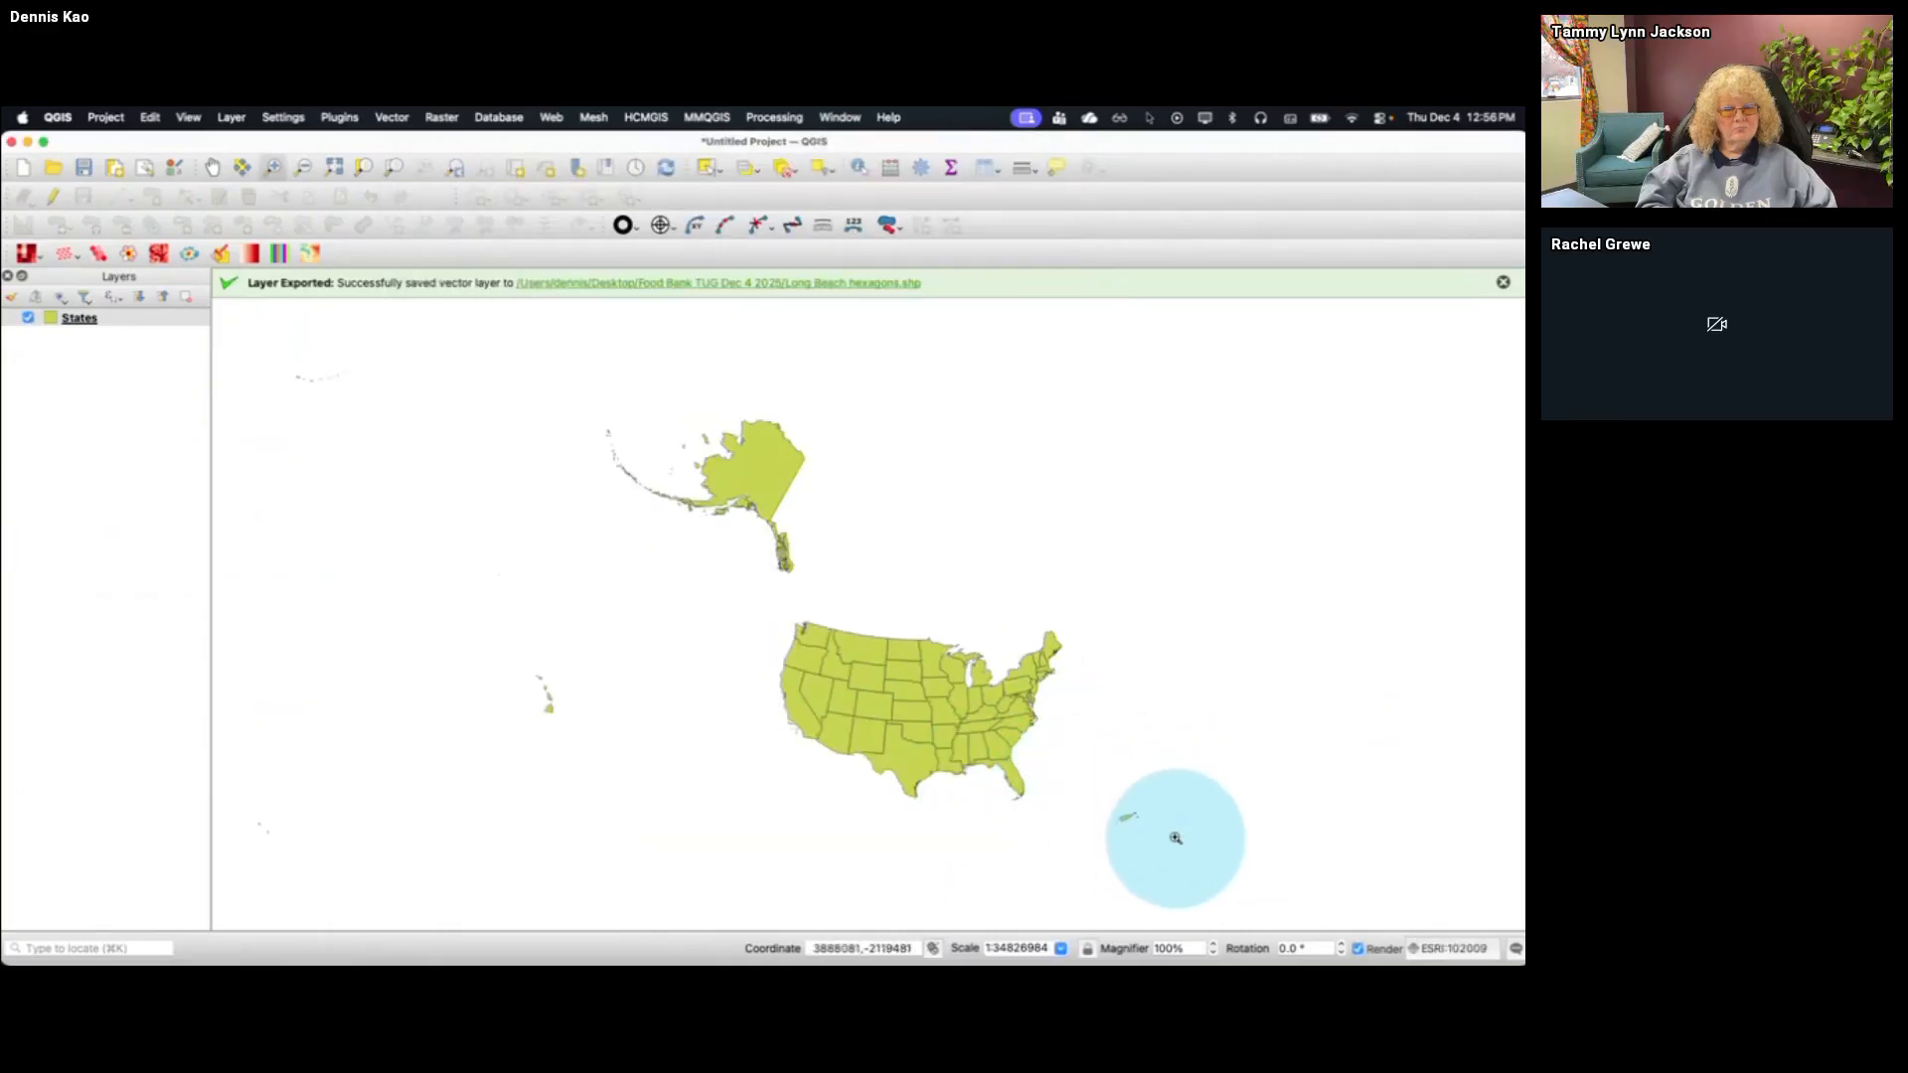
left_click_drag(1176, 838, 512, 596)
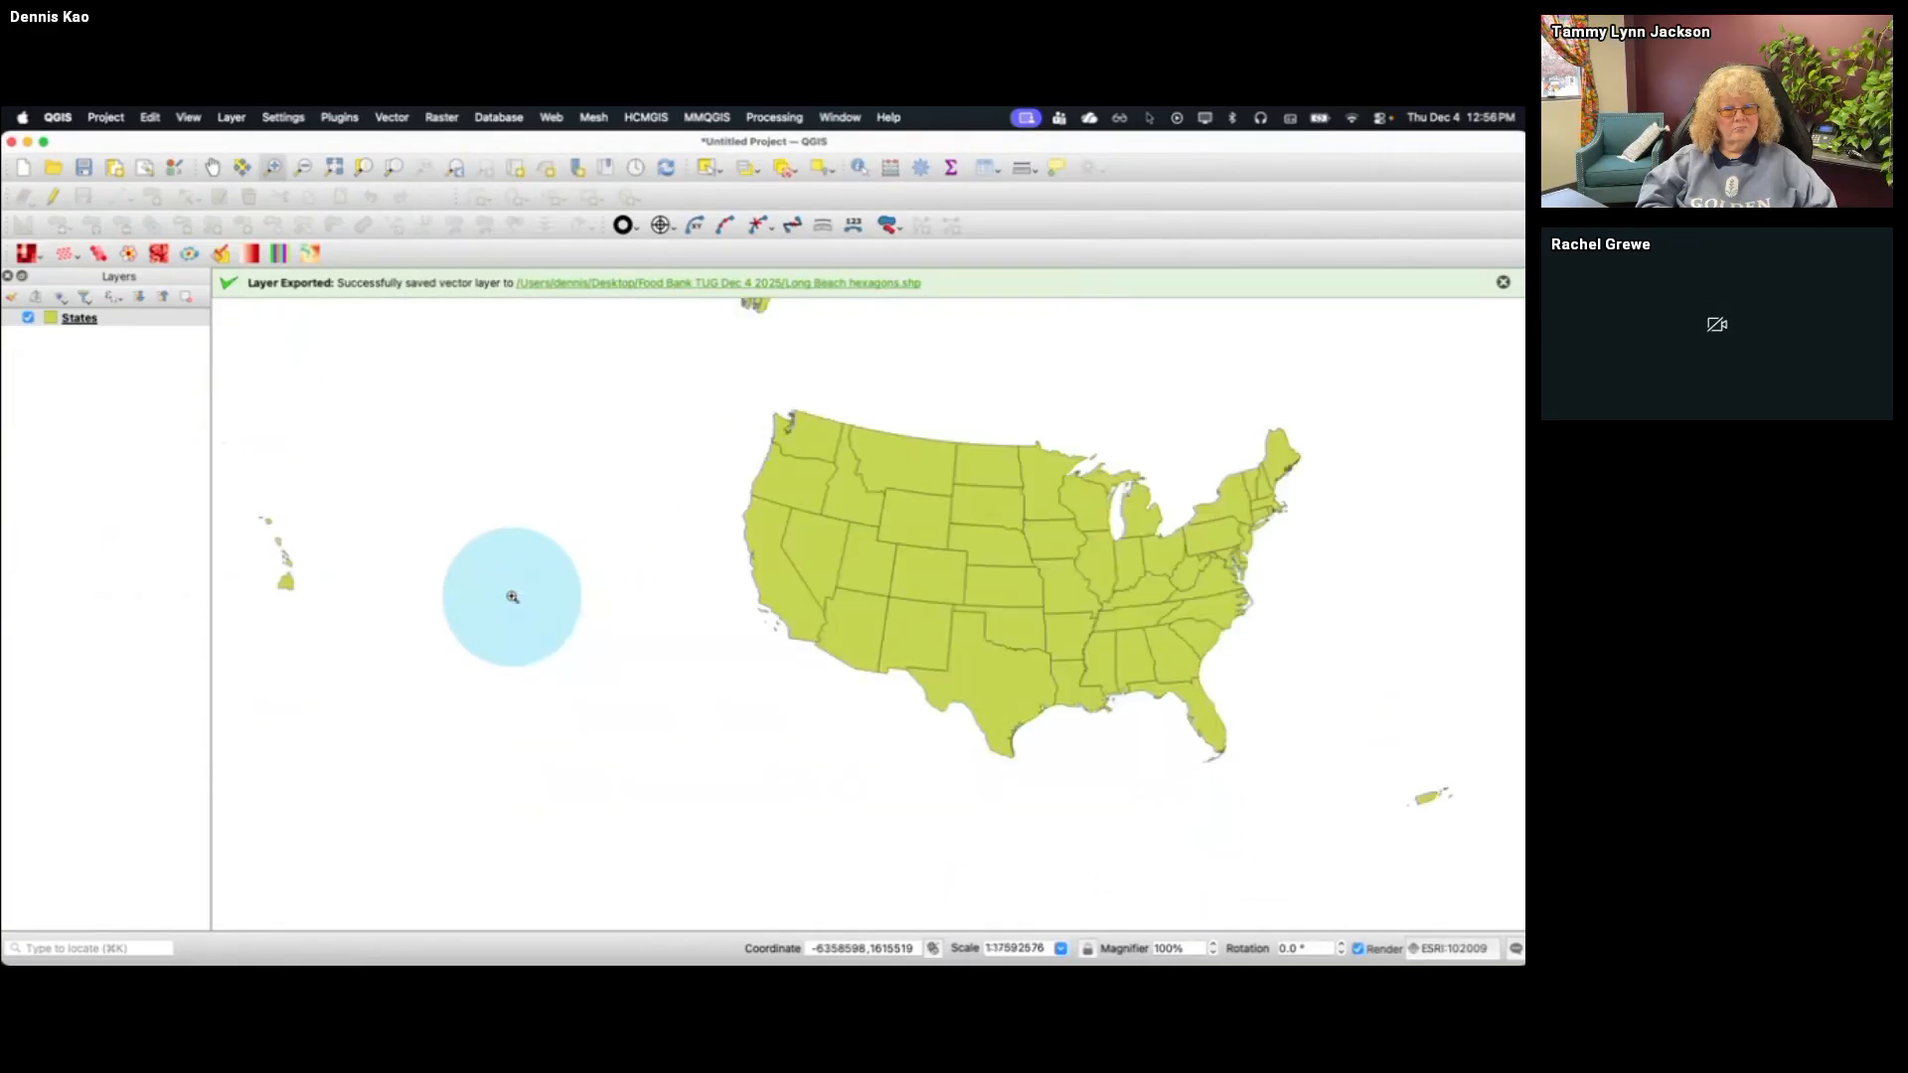
Turn on editing for the States layer and move Hawaii to just southwest of Texas, below New Mexico
left_click(336, 173)
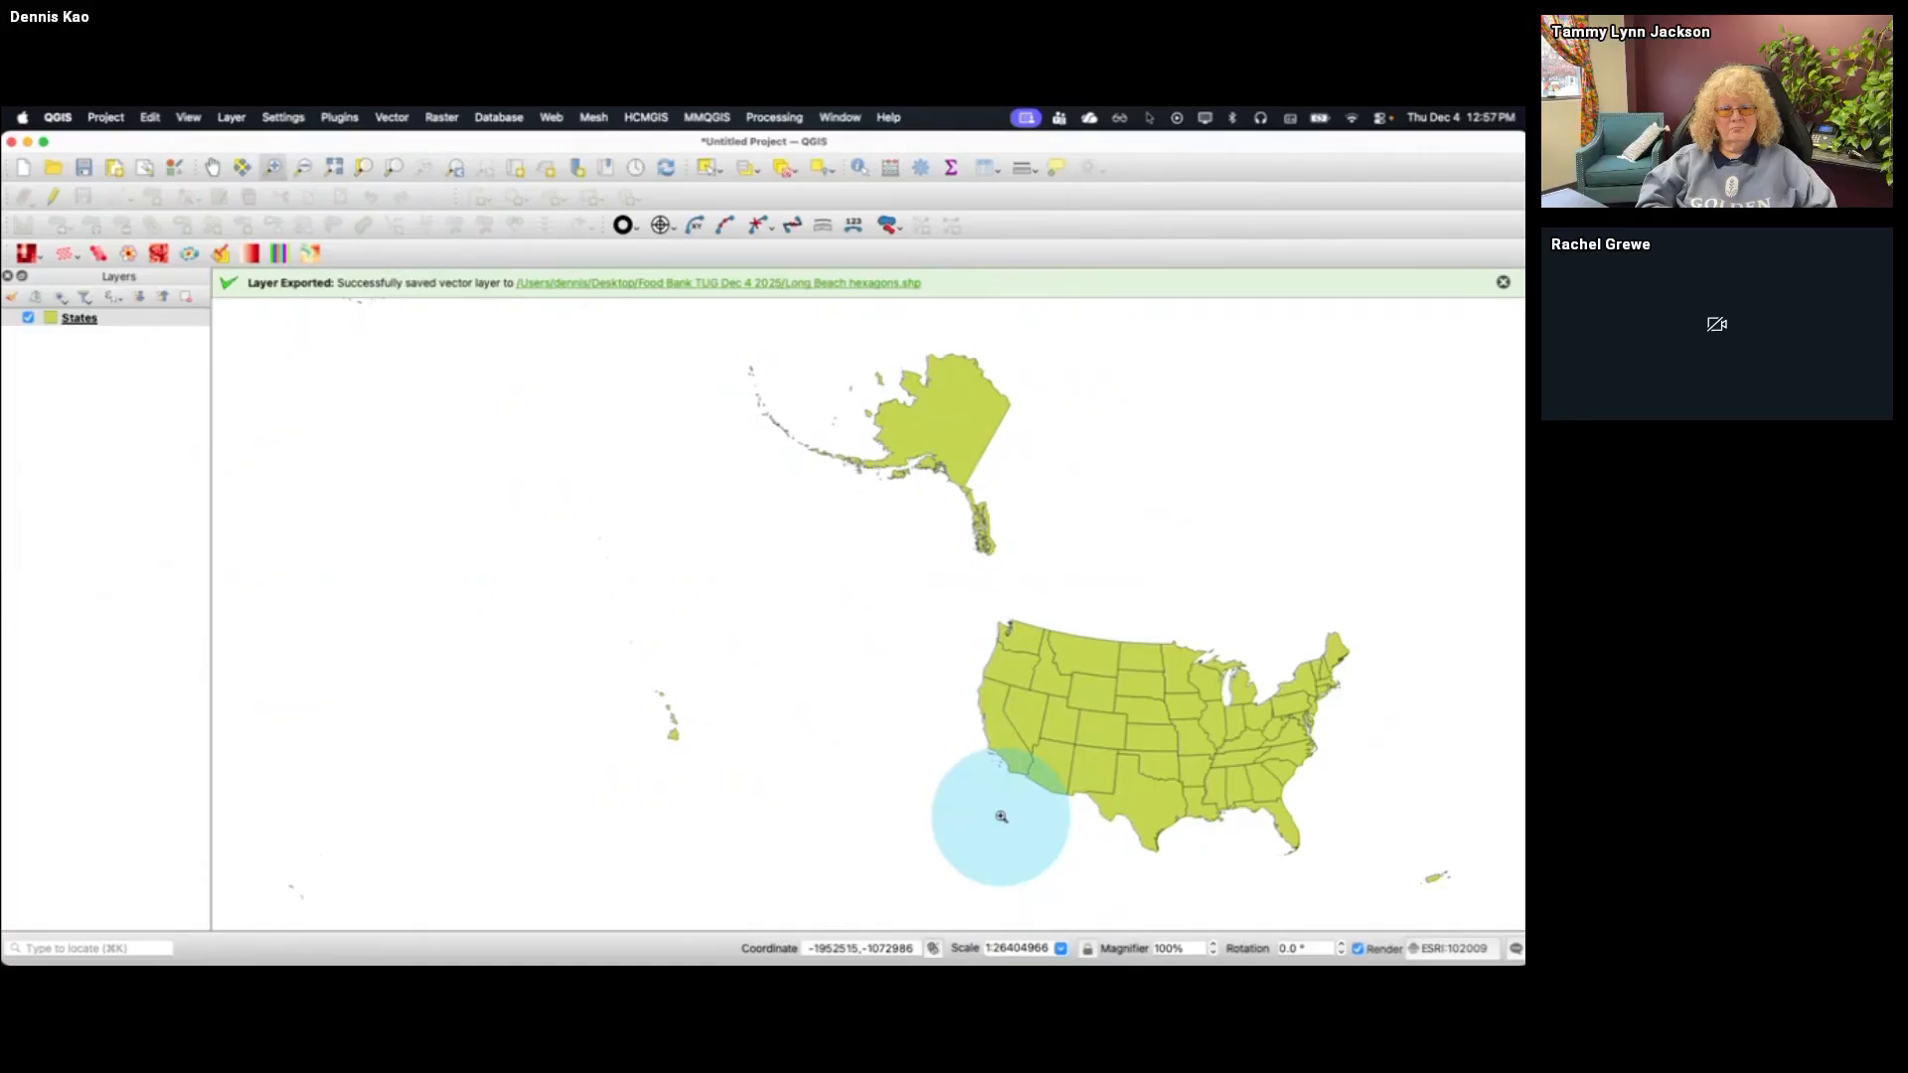
left_click(89, 318)
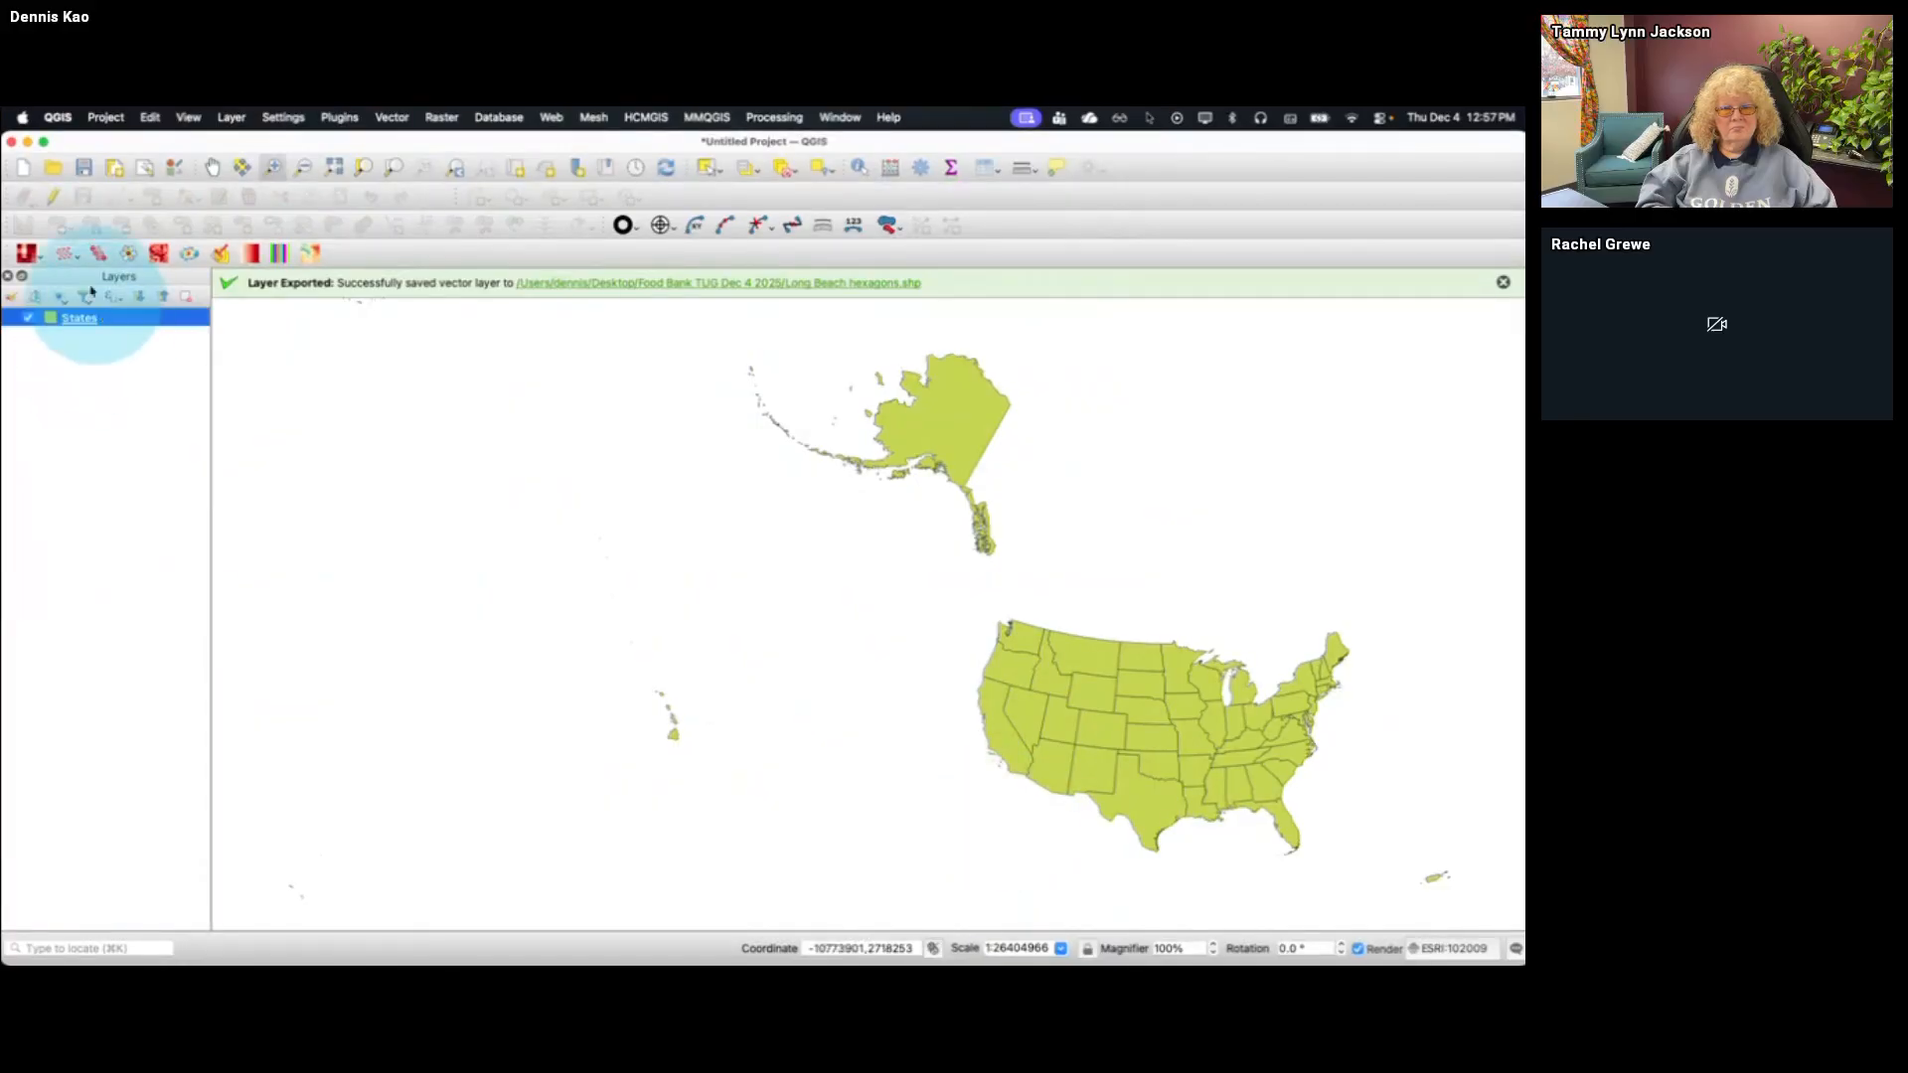
left_click(54, 198)
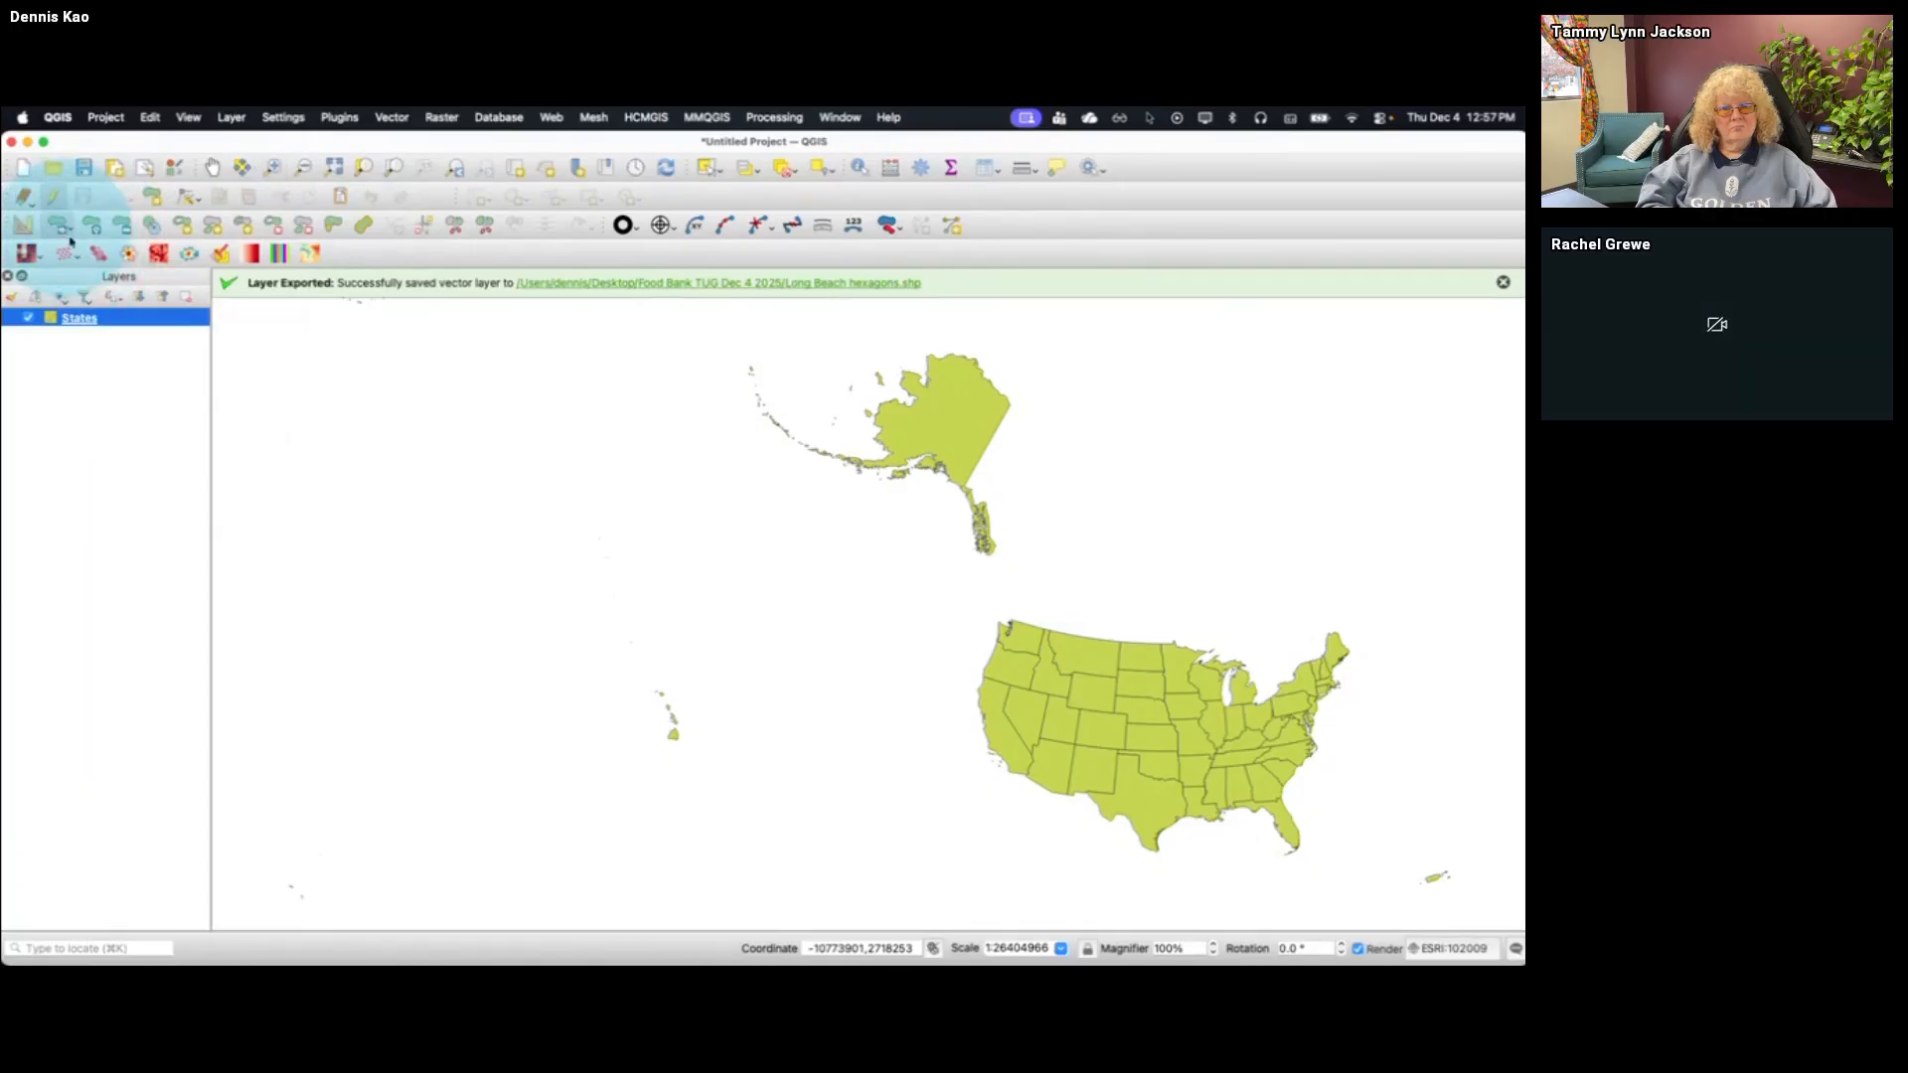
left_click(675, 736)
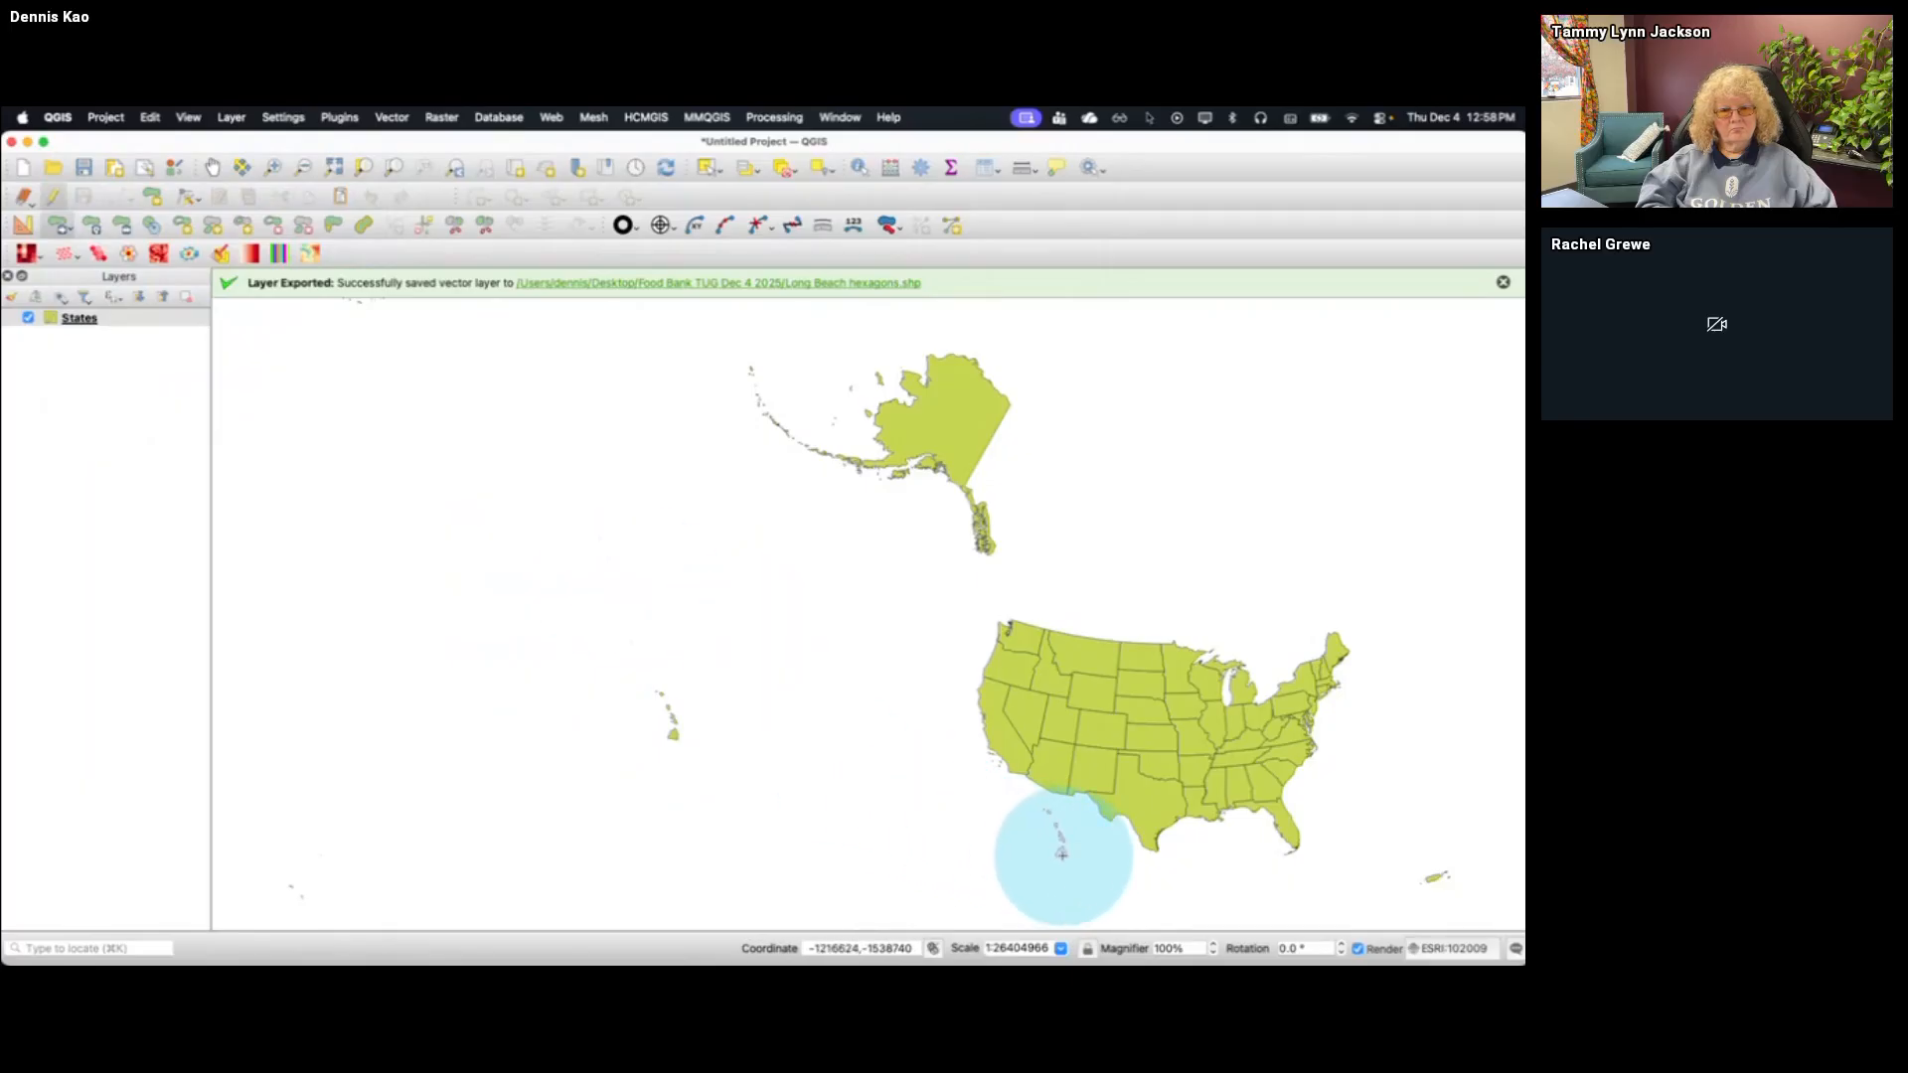
left_click(1086, 860)
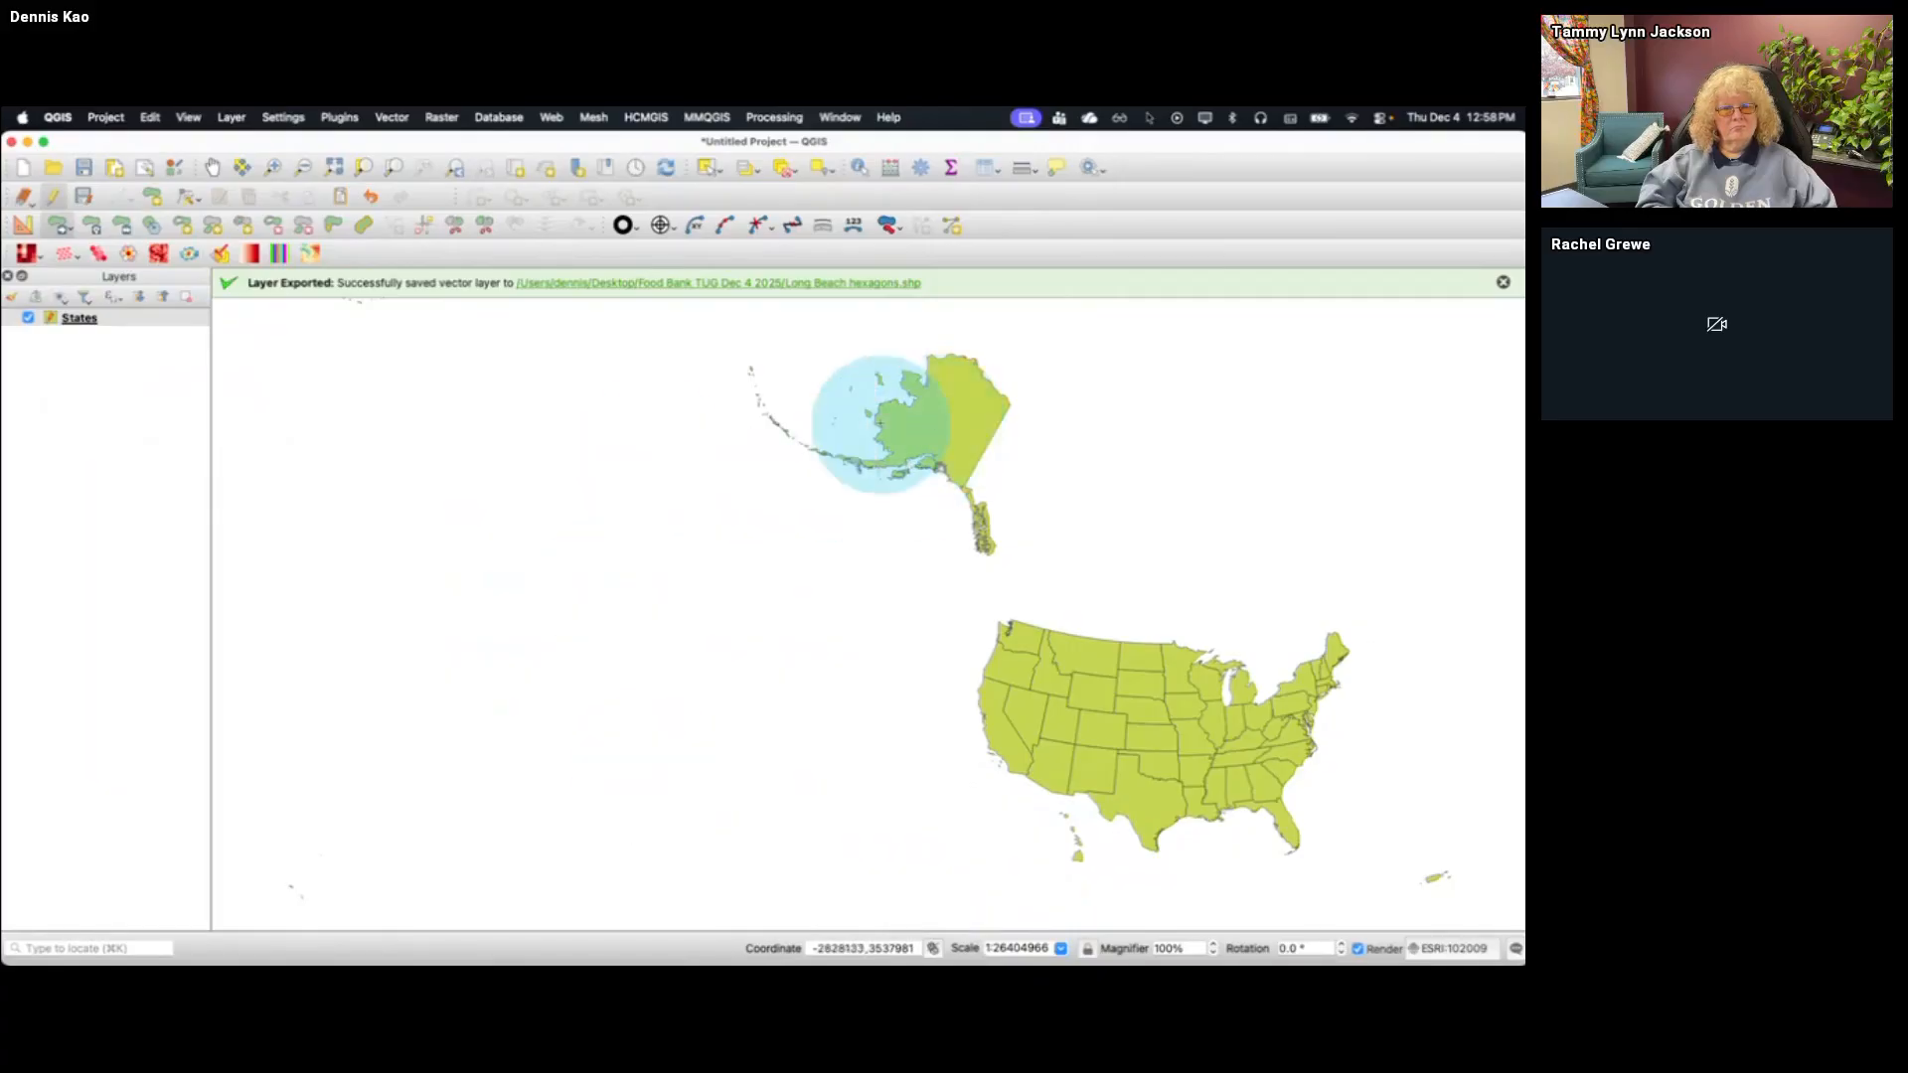
Scale the Alaska feature by a factor of 0.5
left_click(125, 230)
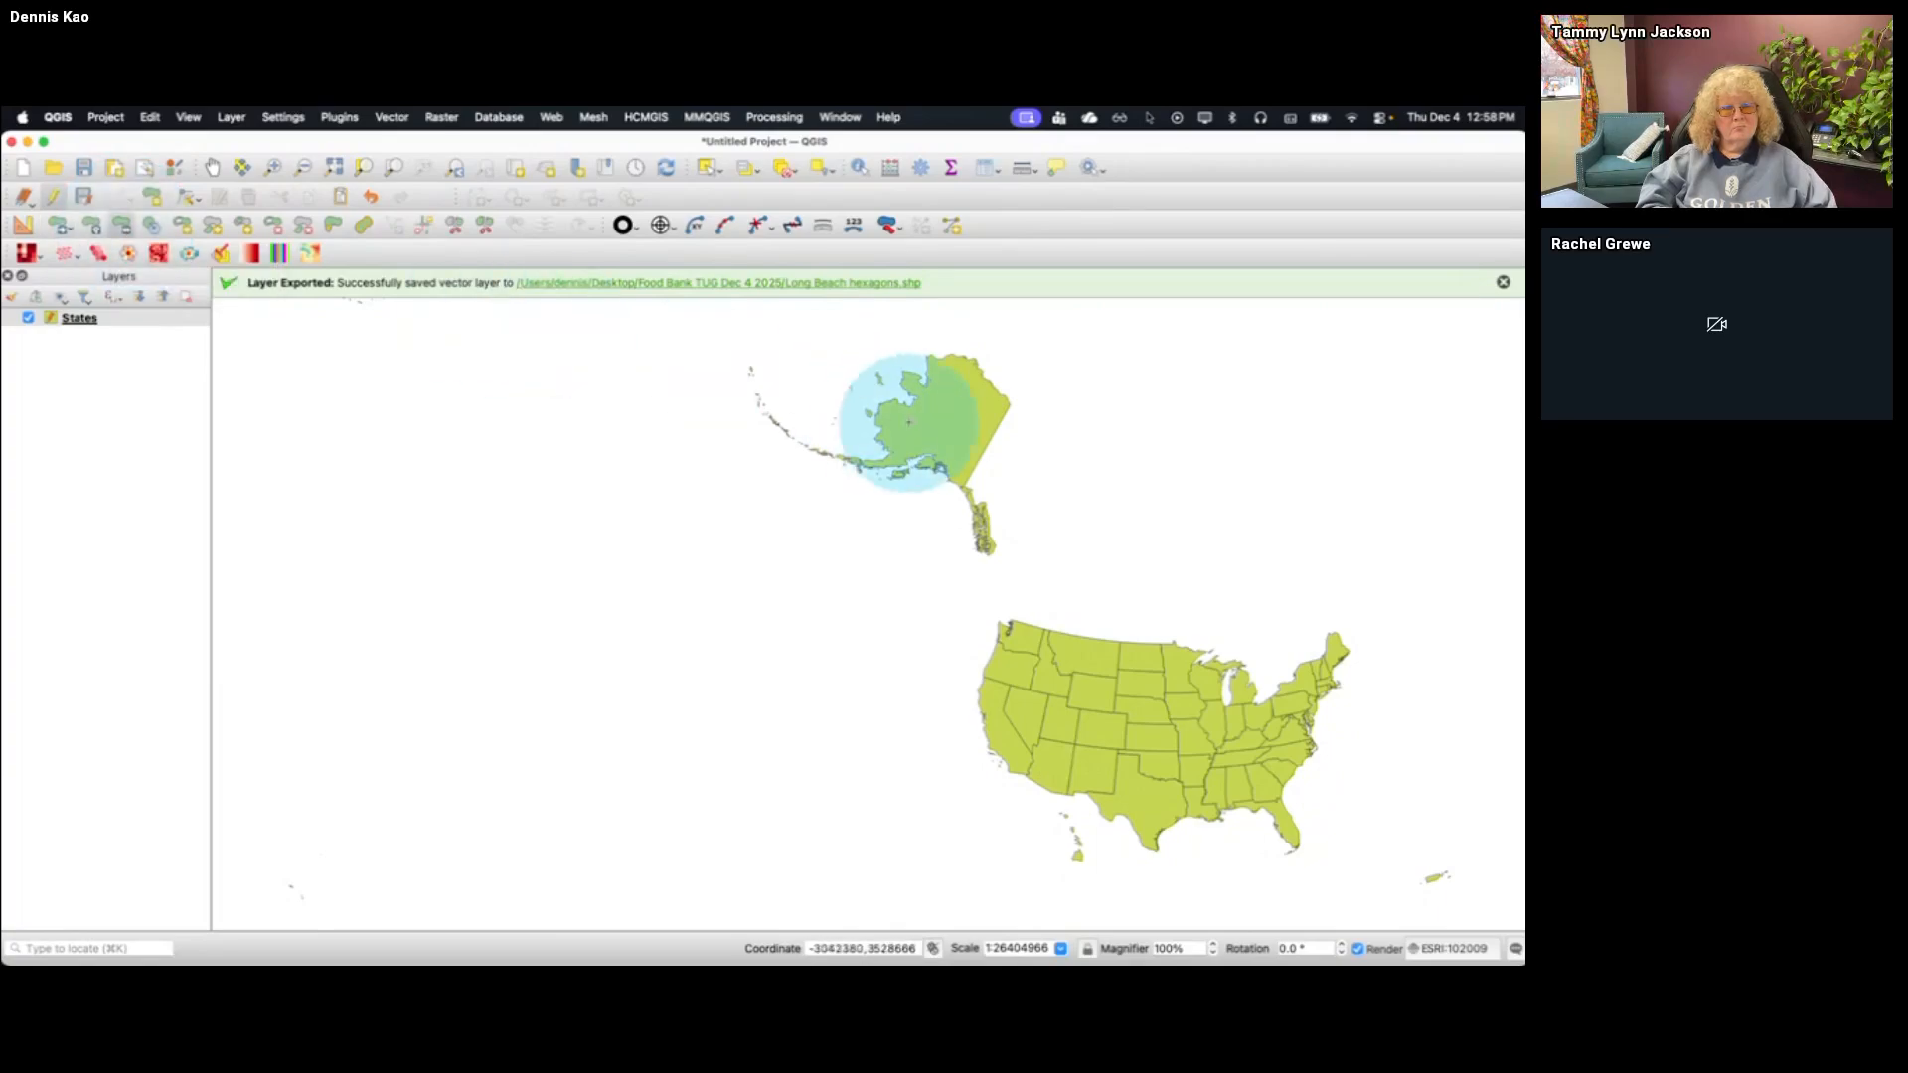
left_click(957, 428)
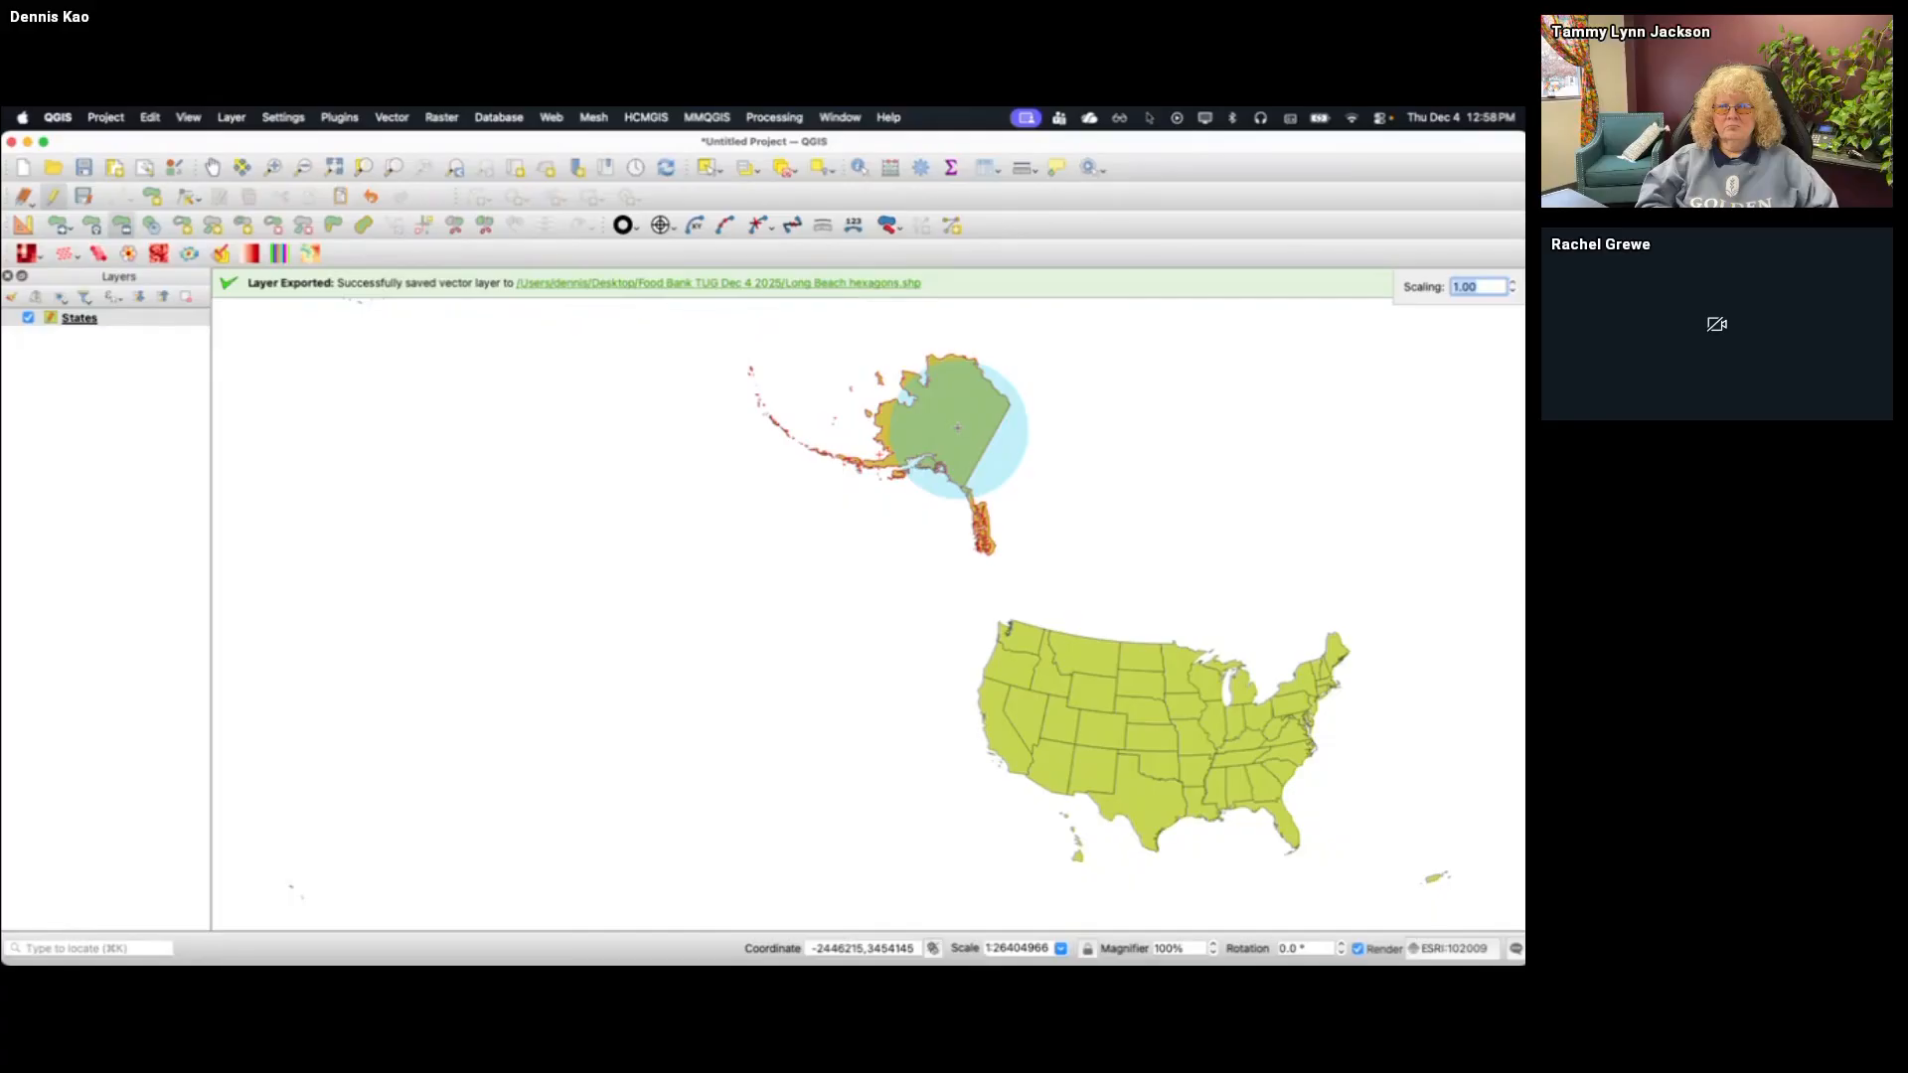
type(".5")
key("Return")
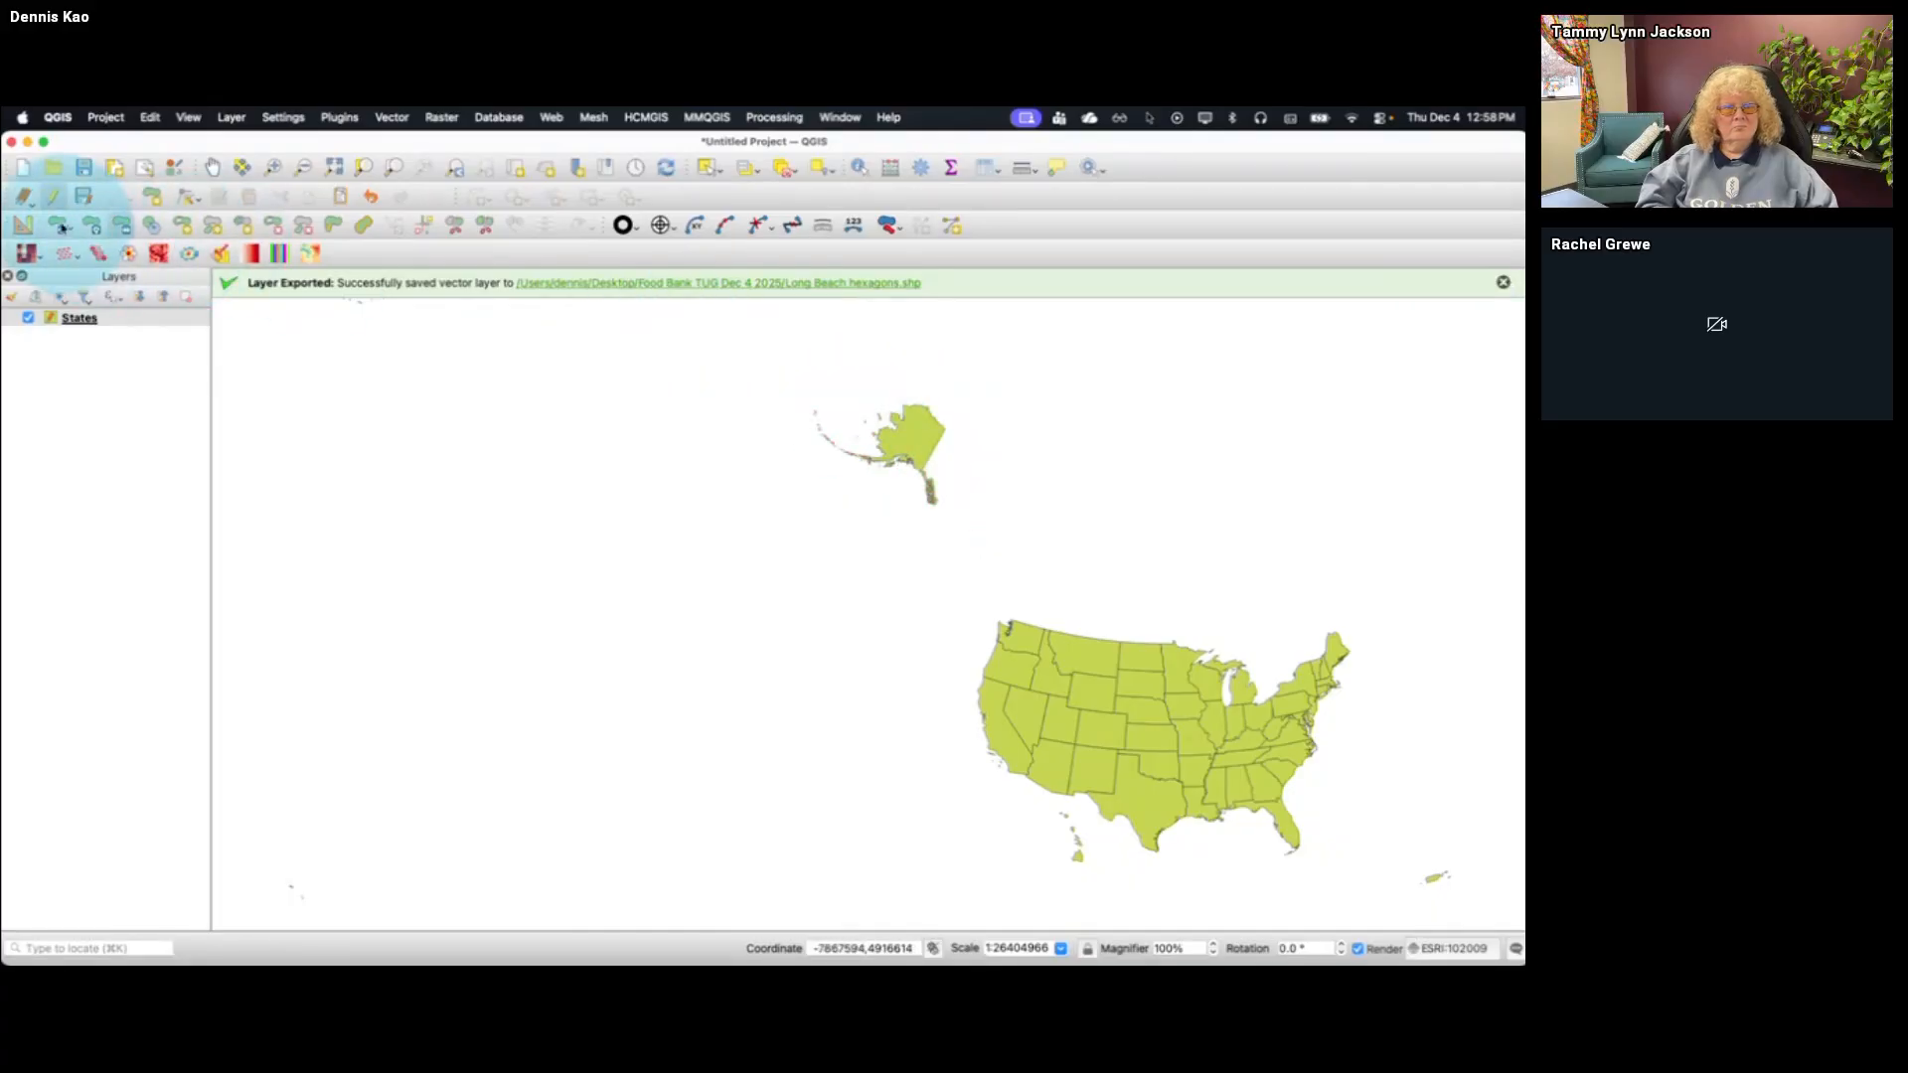
Move the reduced Alaska feature below California, directly west of the relocated Hawaii, and inspect the new arrangement up close
left_click(59, 225)
left_click(910, 437)
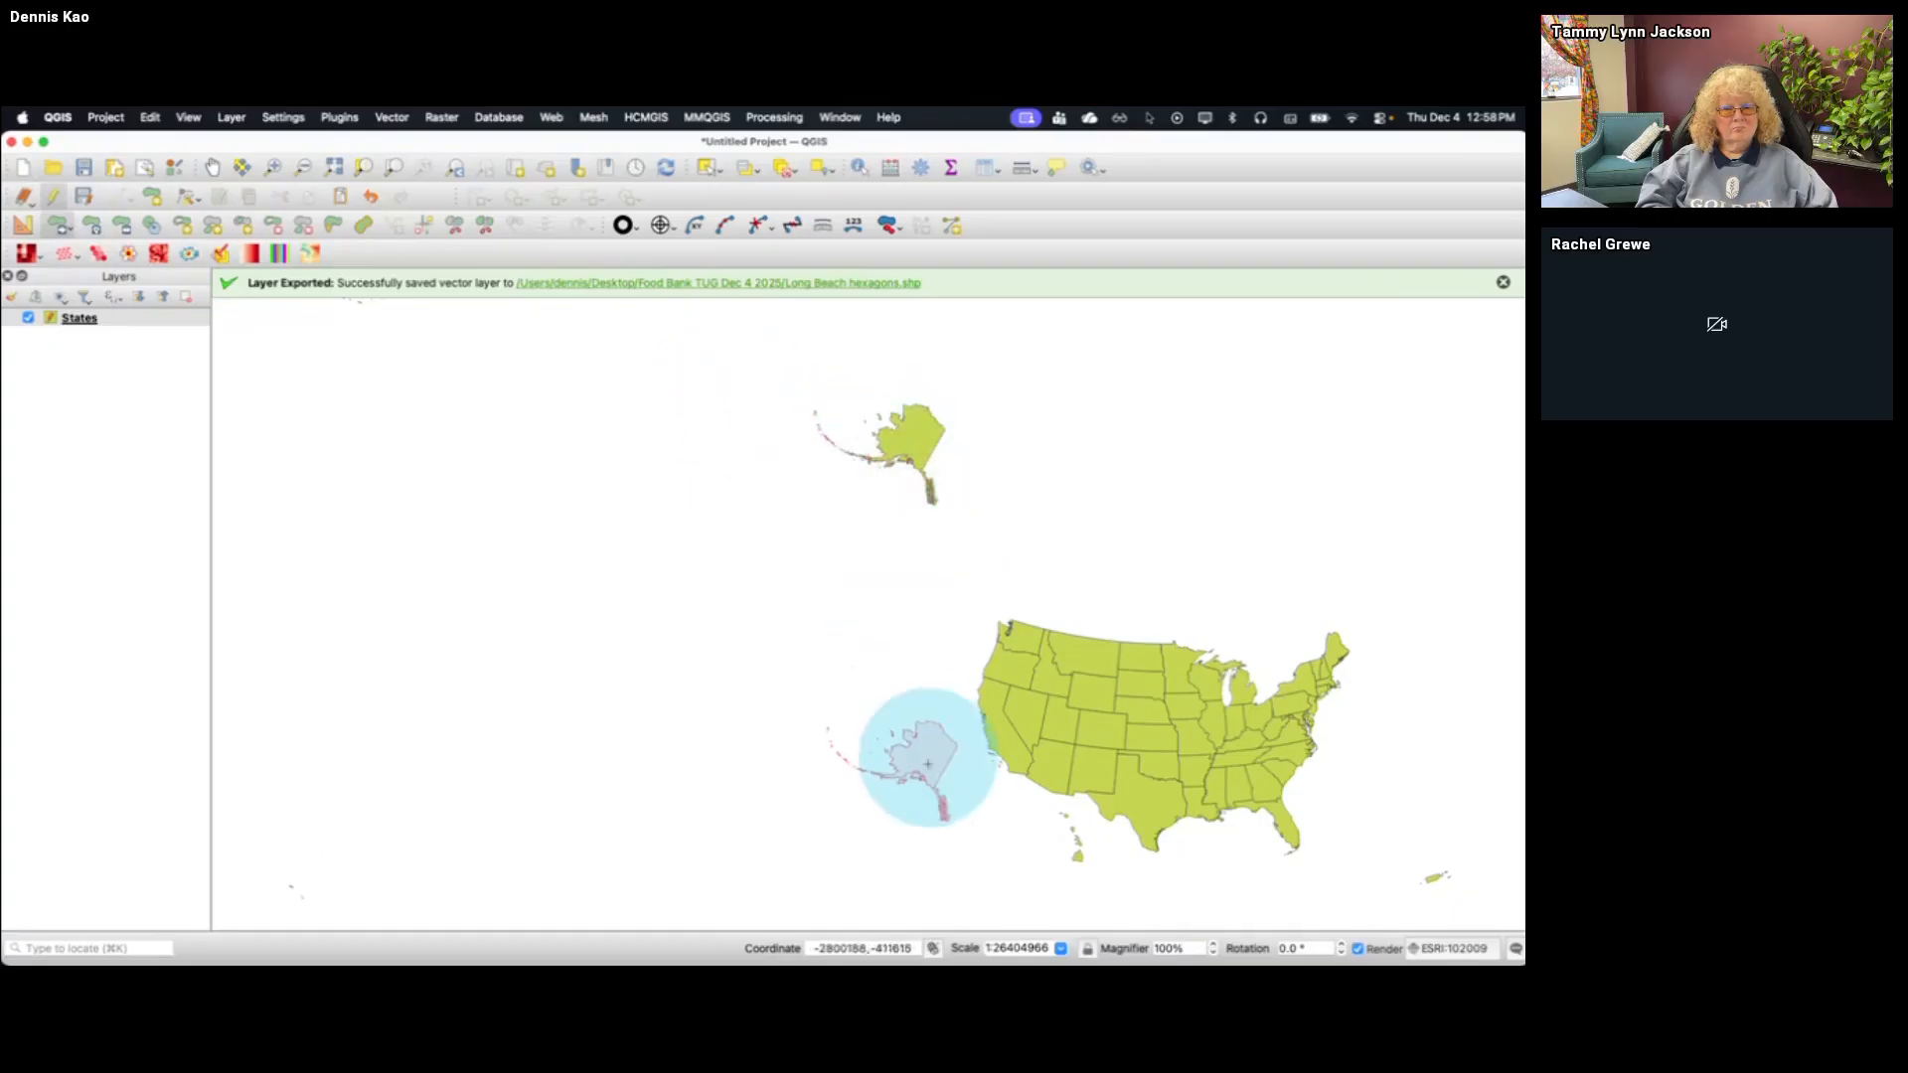
left_click(1009, 826)
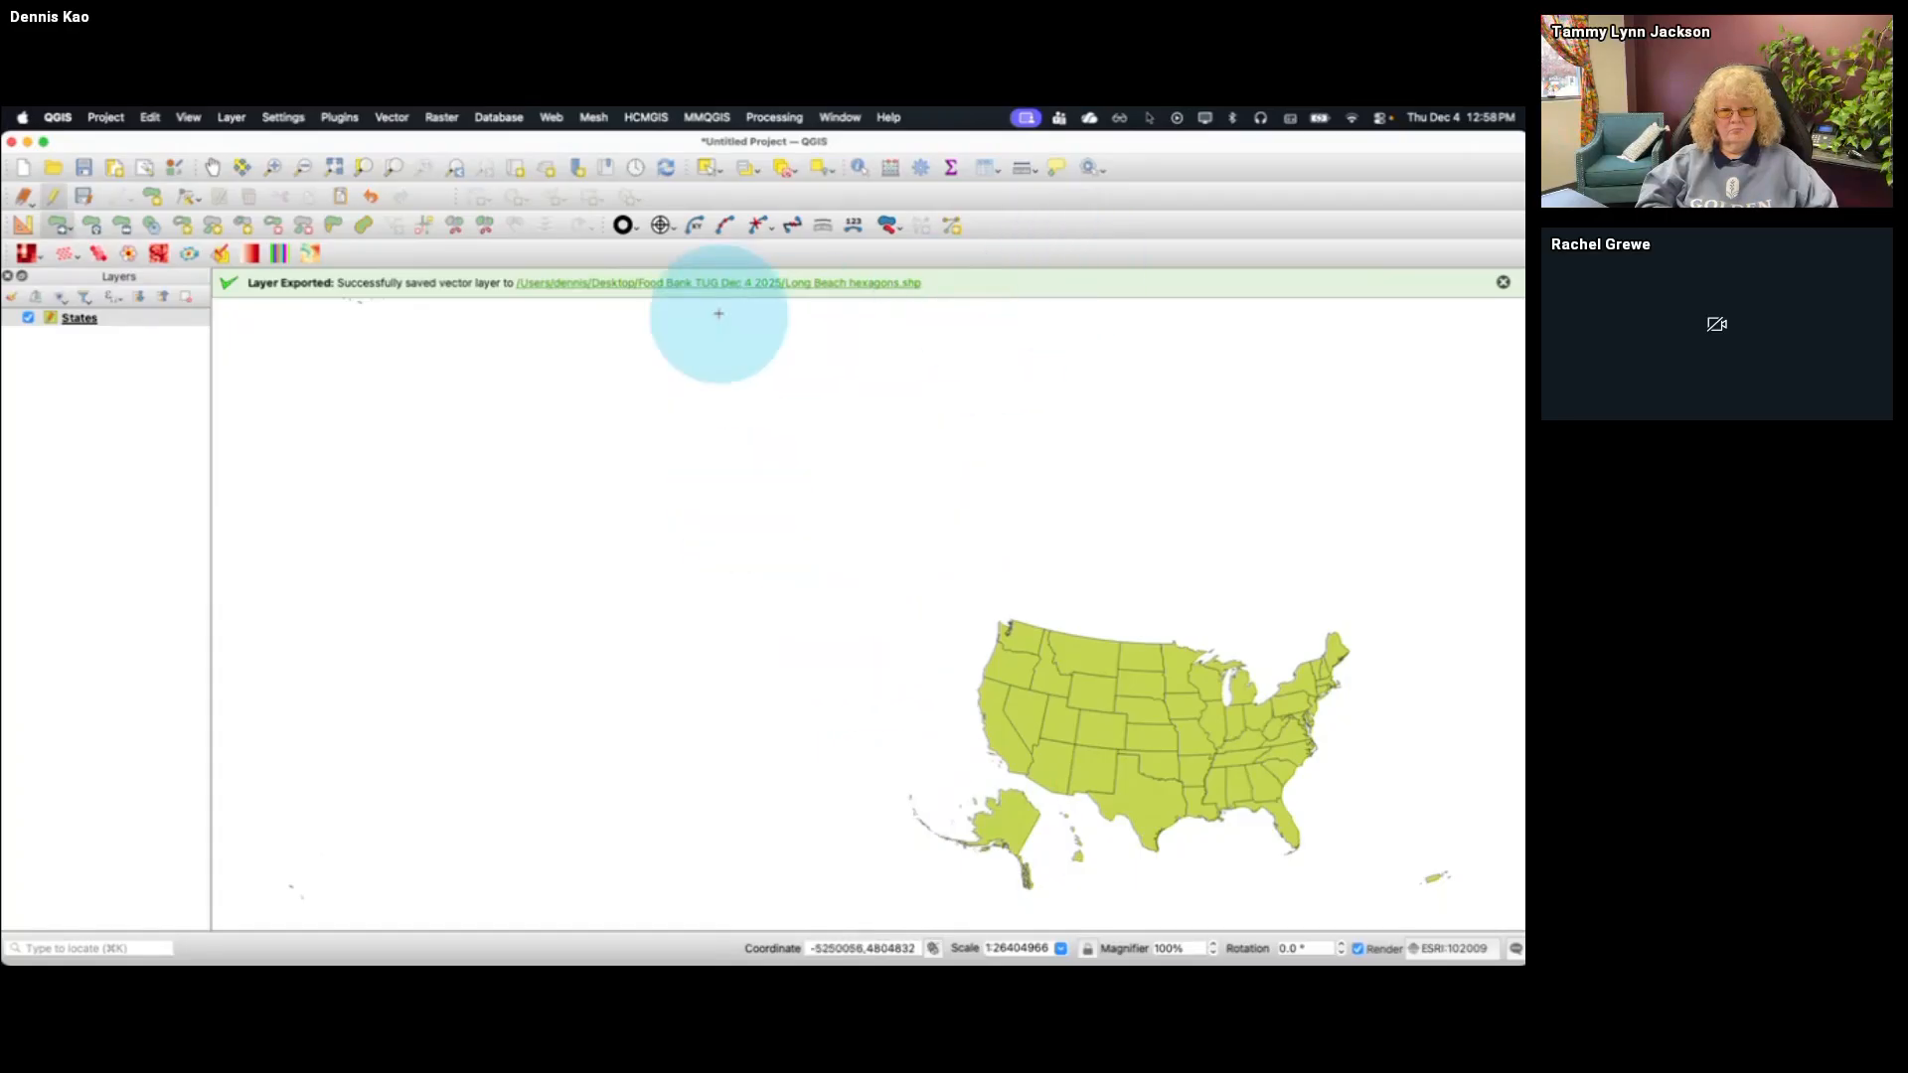
left_click(273, 167)
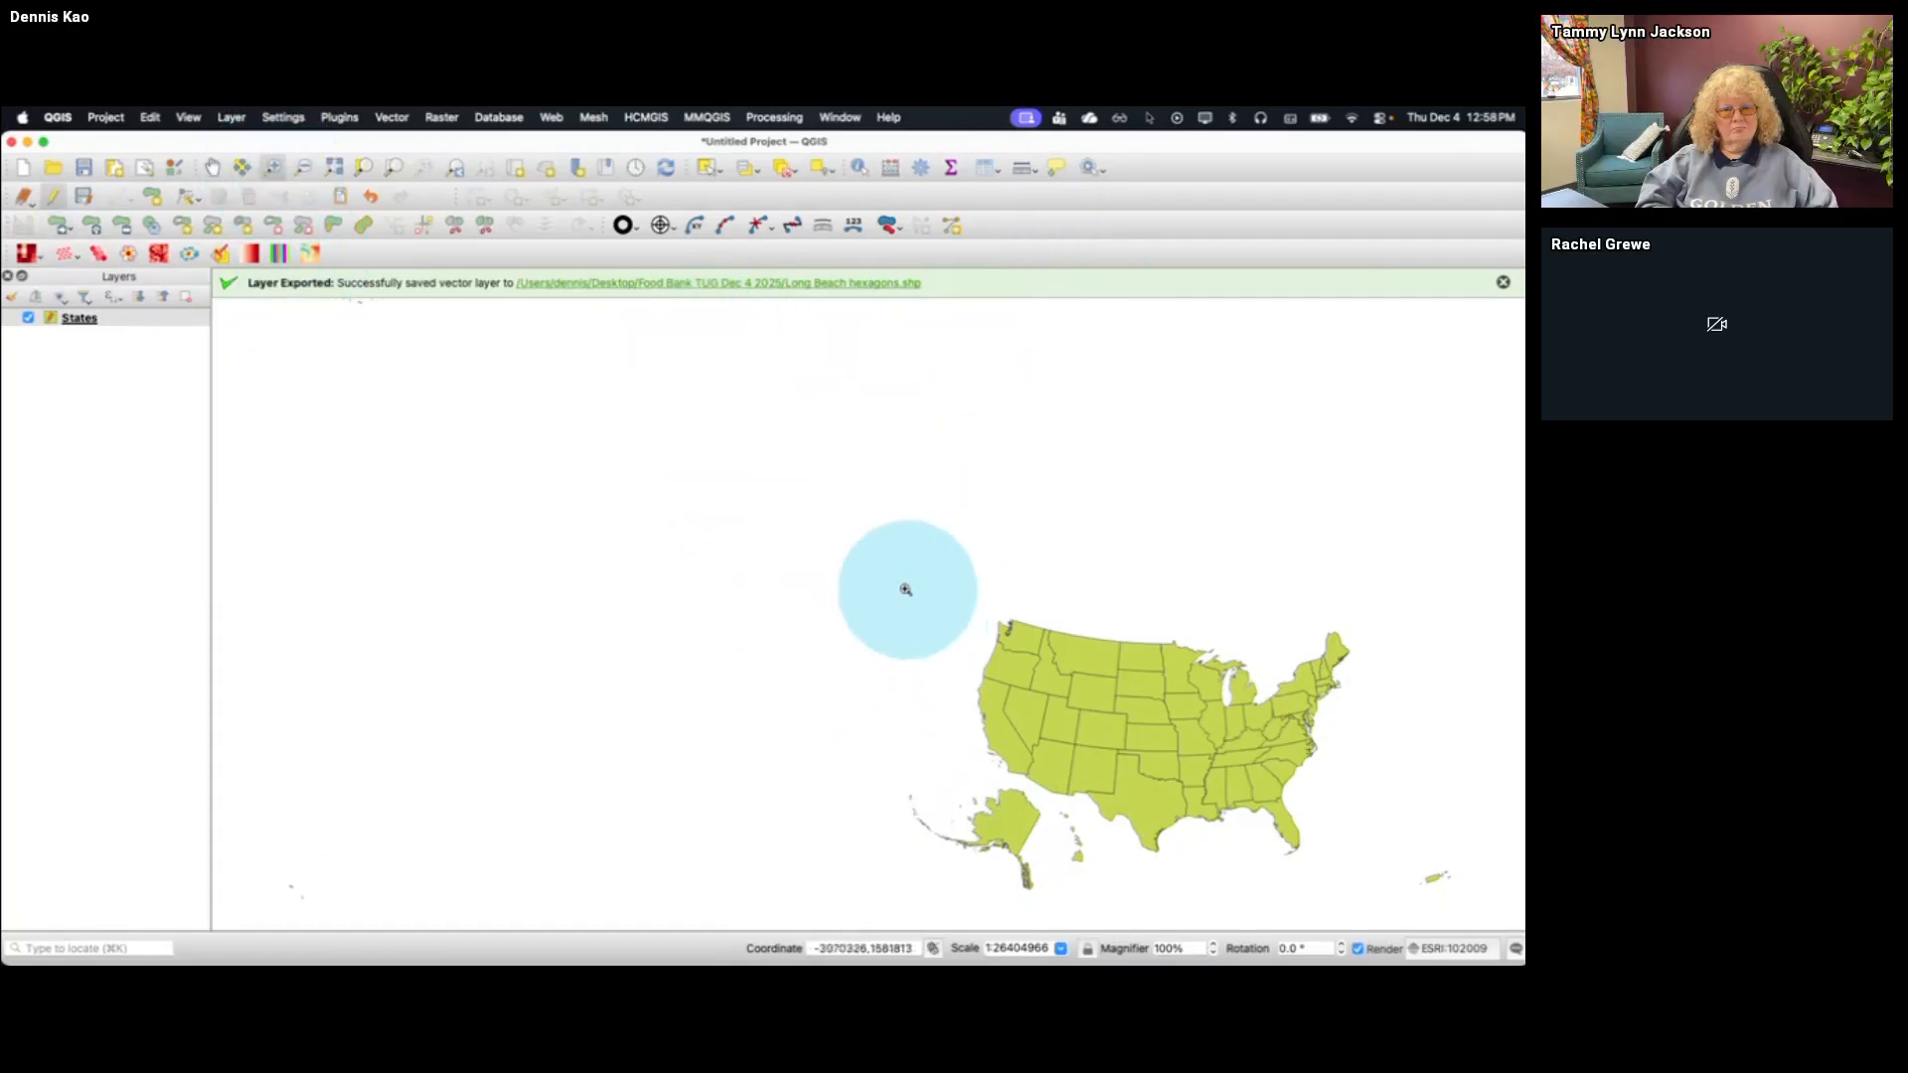
left_click_drag(901, 587, 1387, 915)
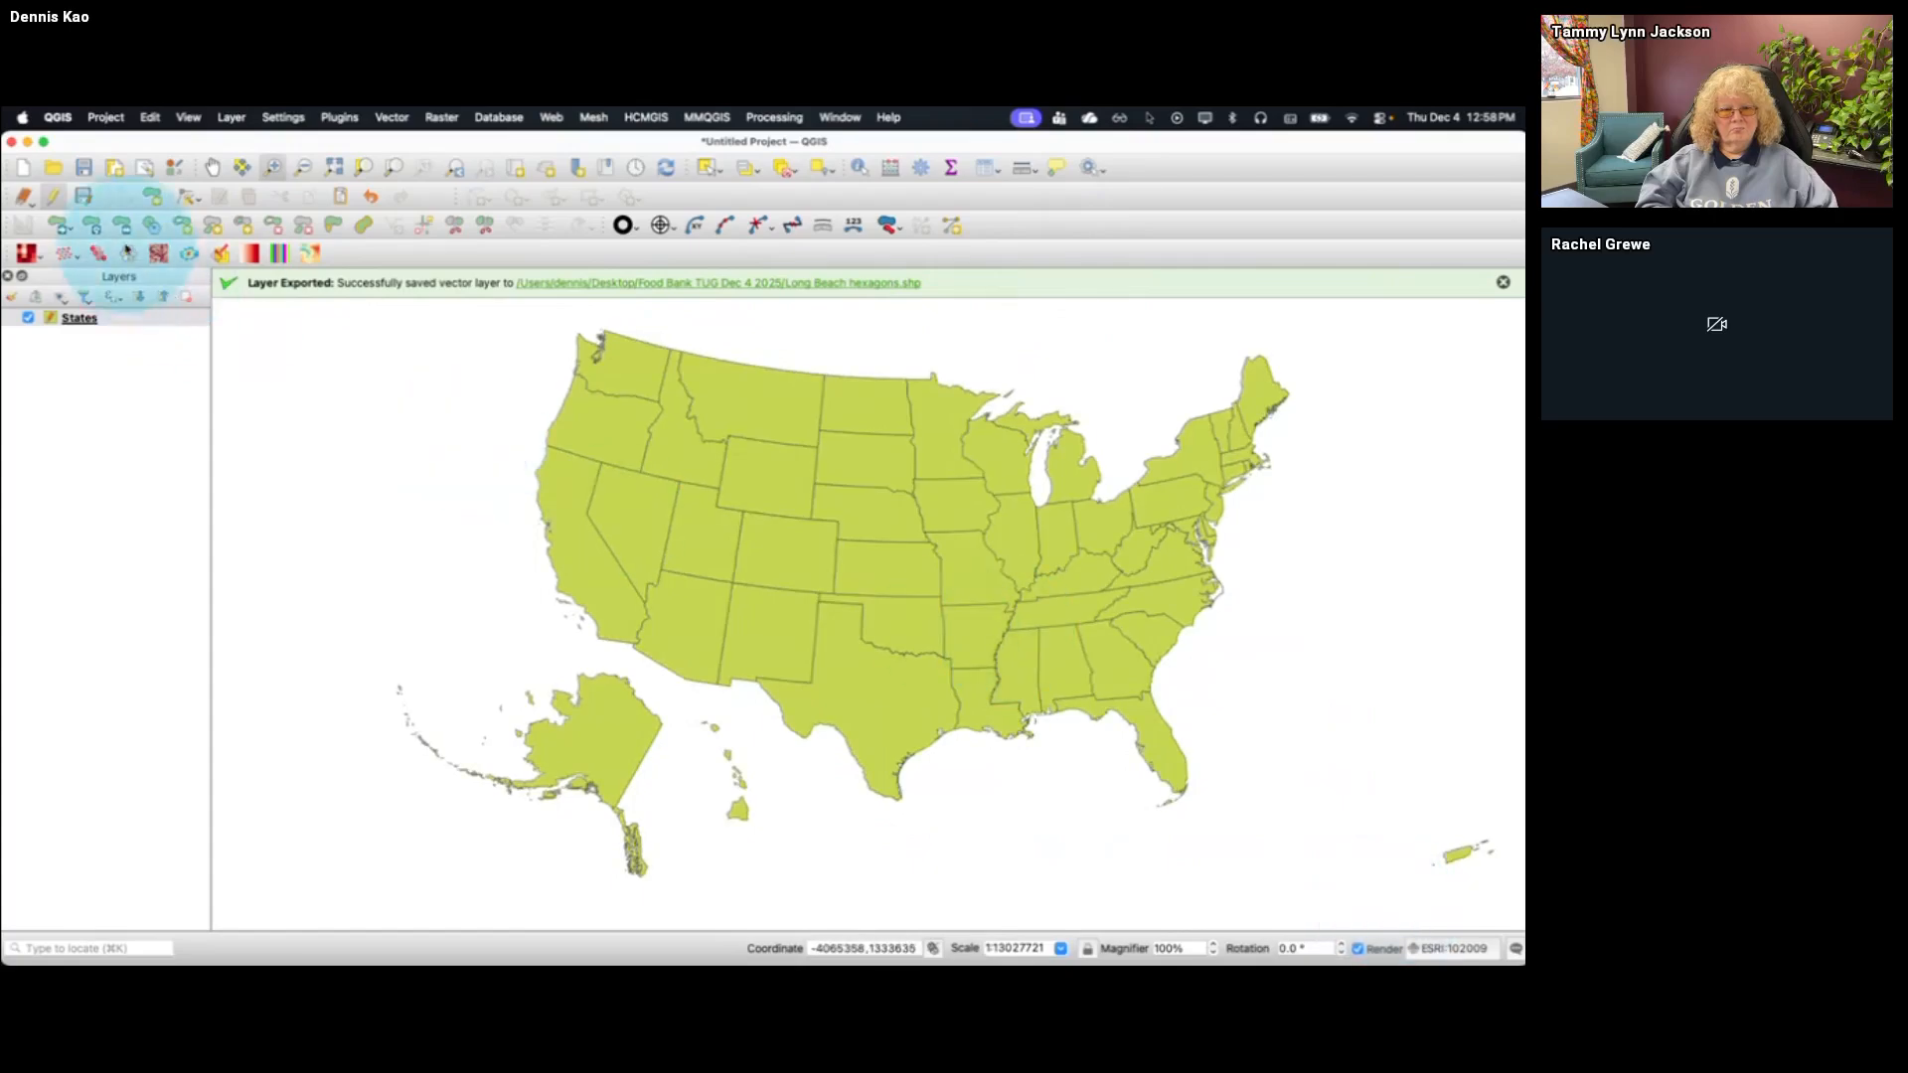
Move the Puerto Rico feature from the far southeast to the open water southwest of Florida's tip
left_click(61, 227)
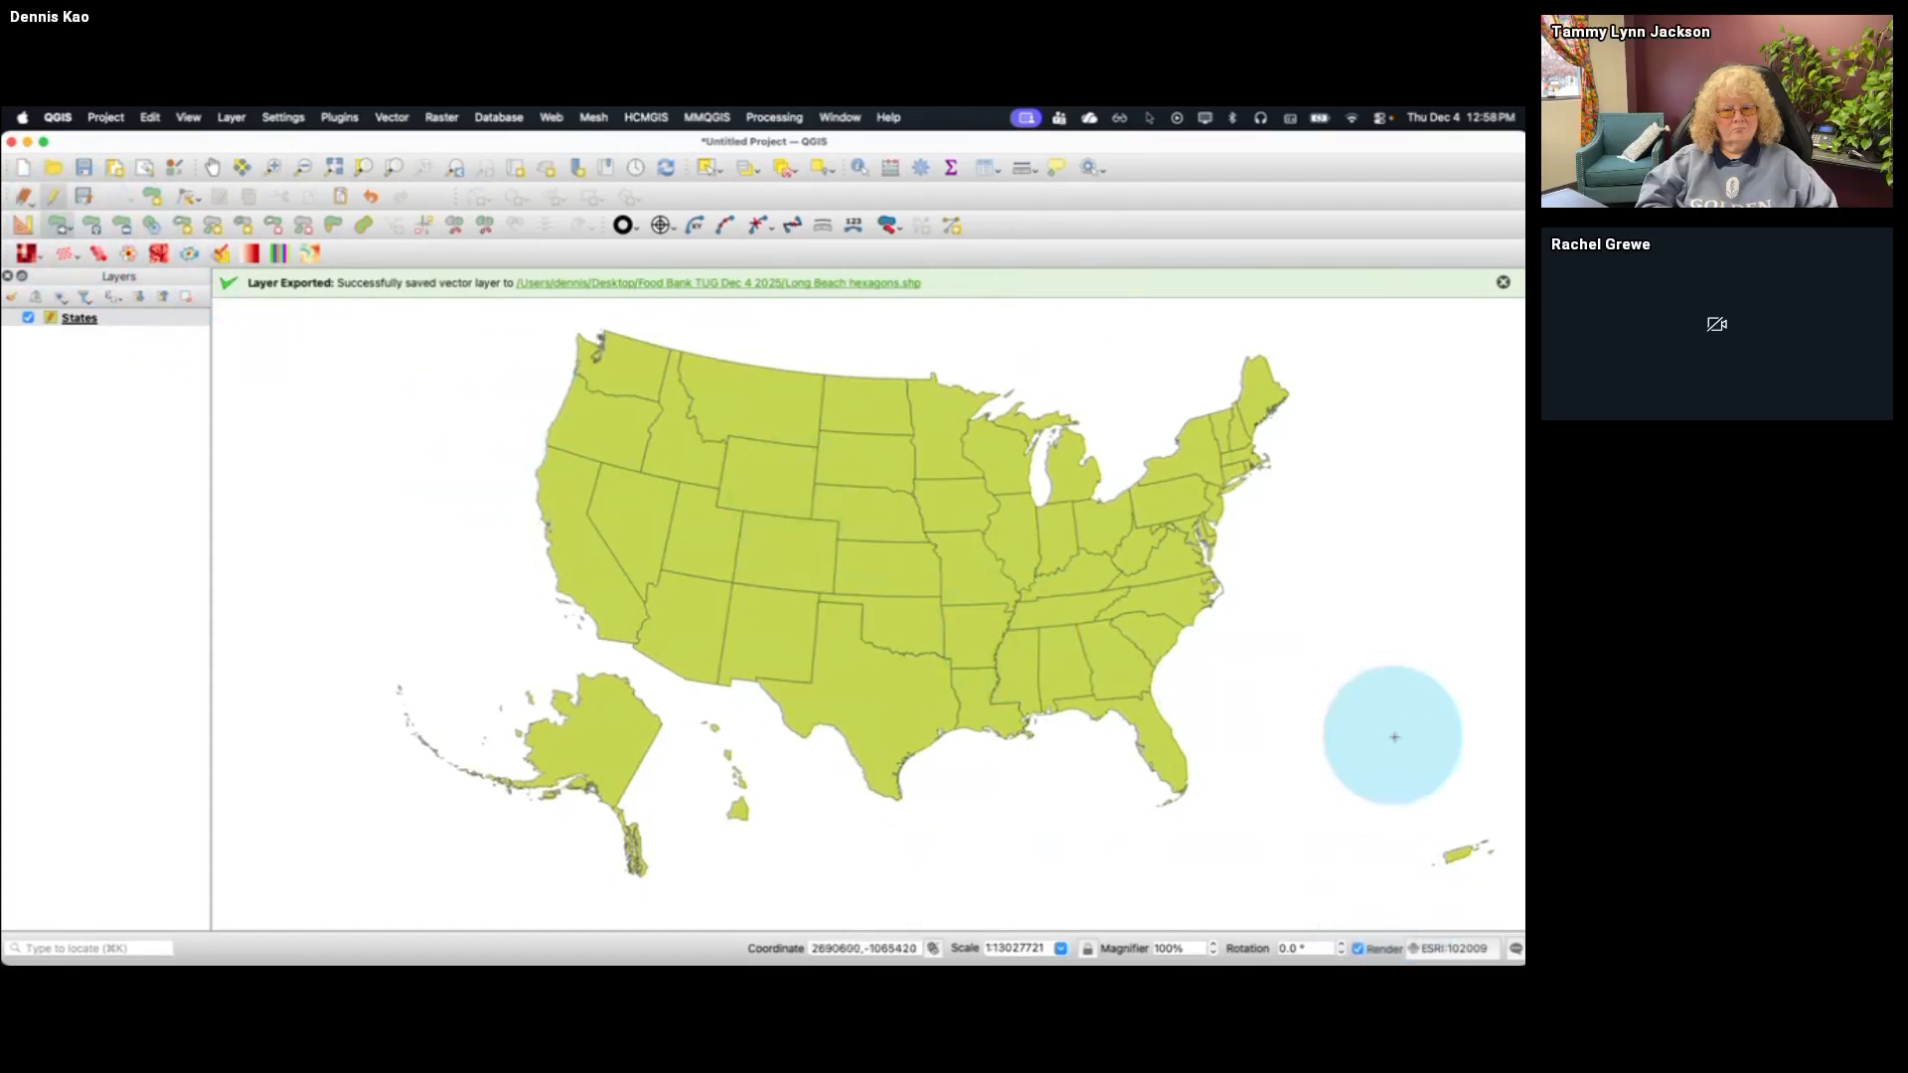
left_click(1459, 855)
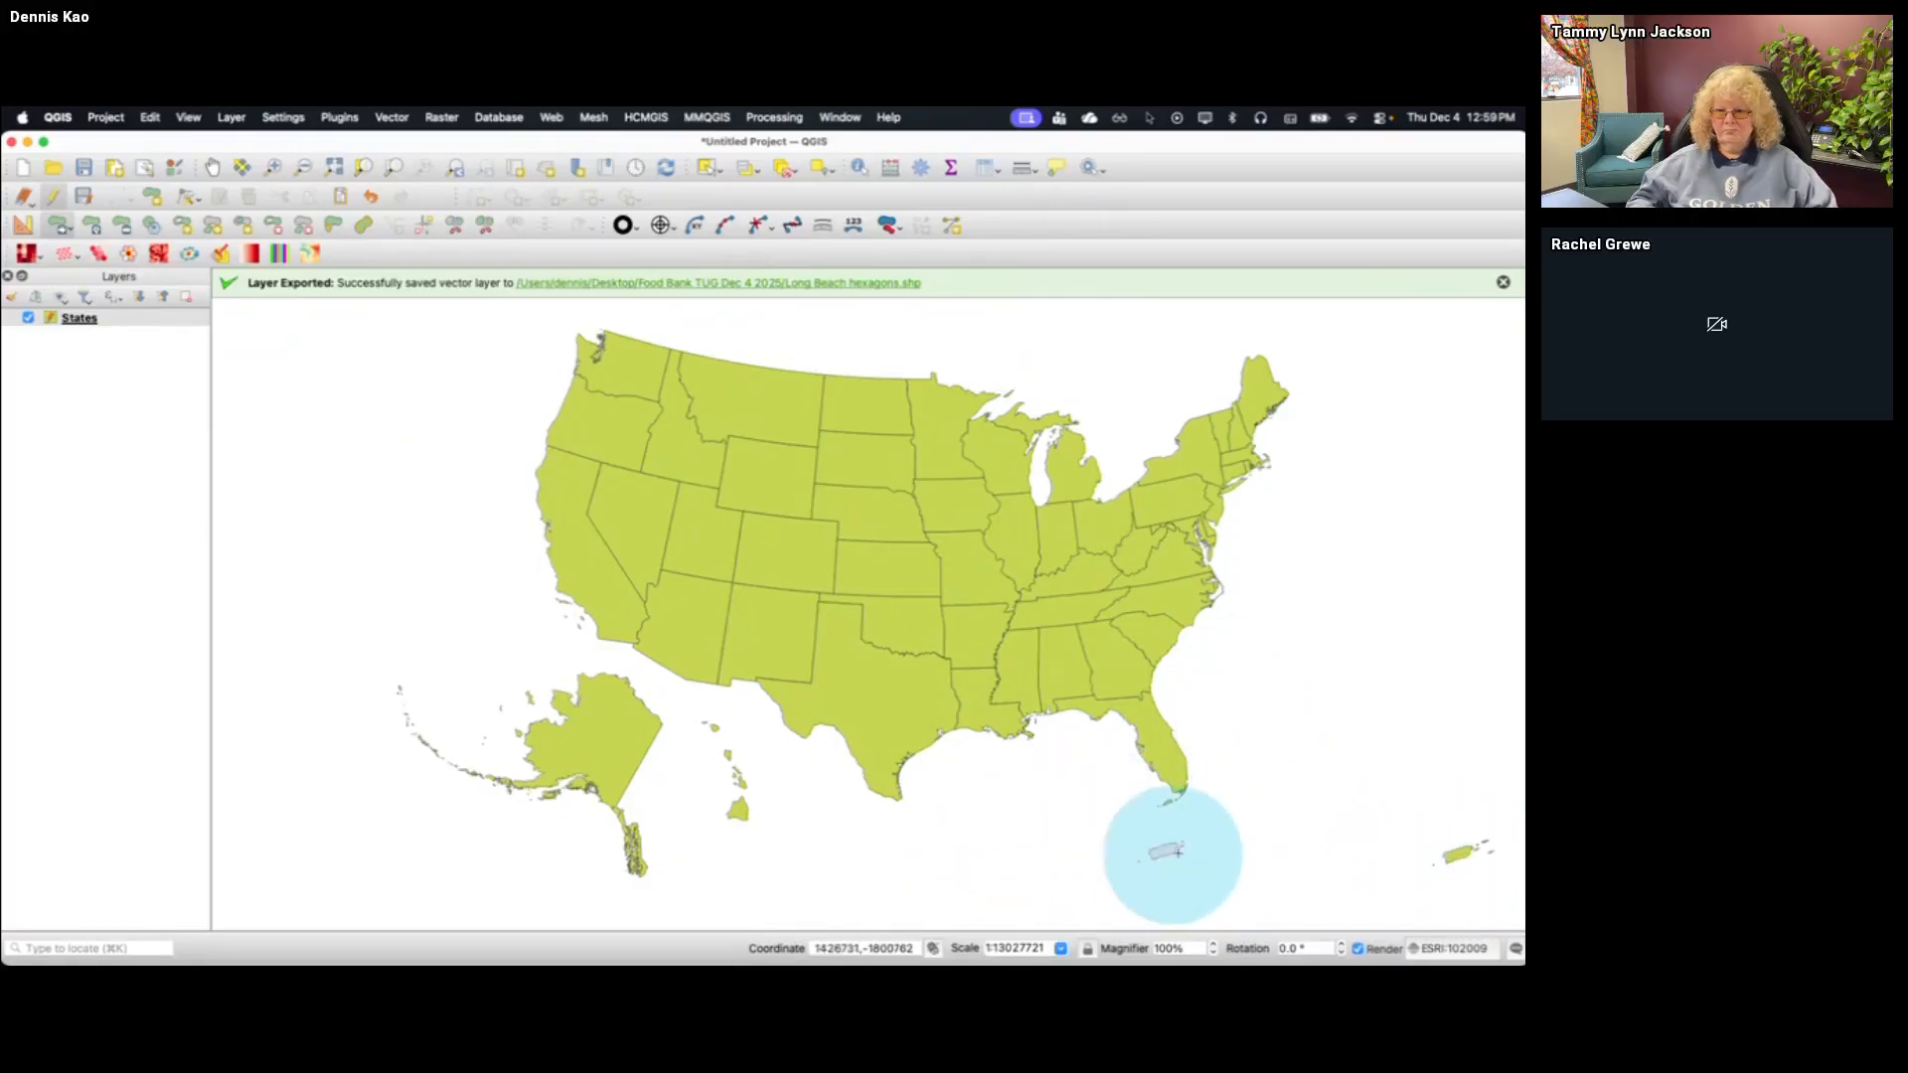
left_click(1115, 820)
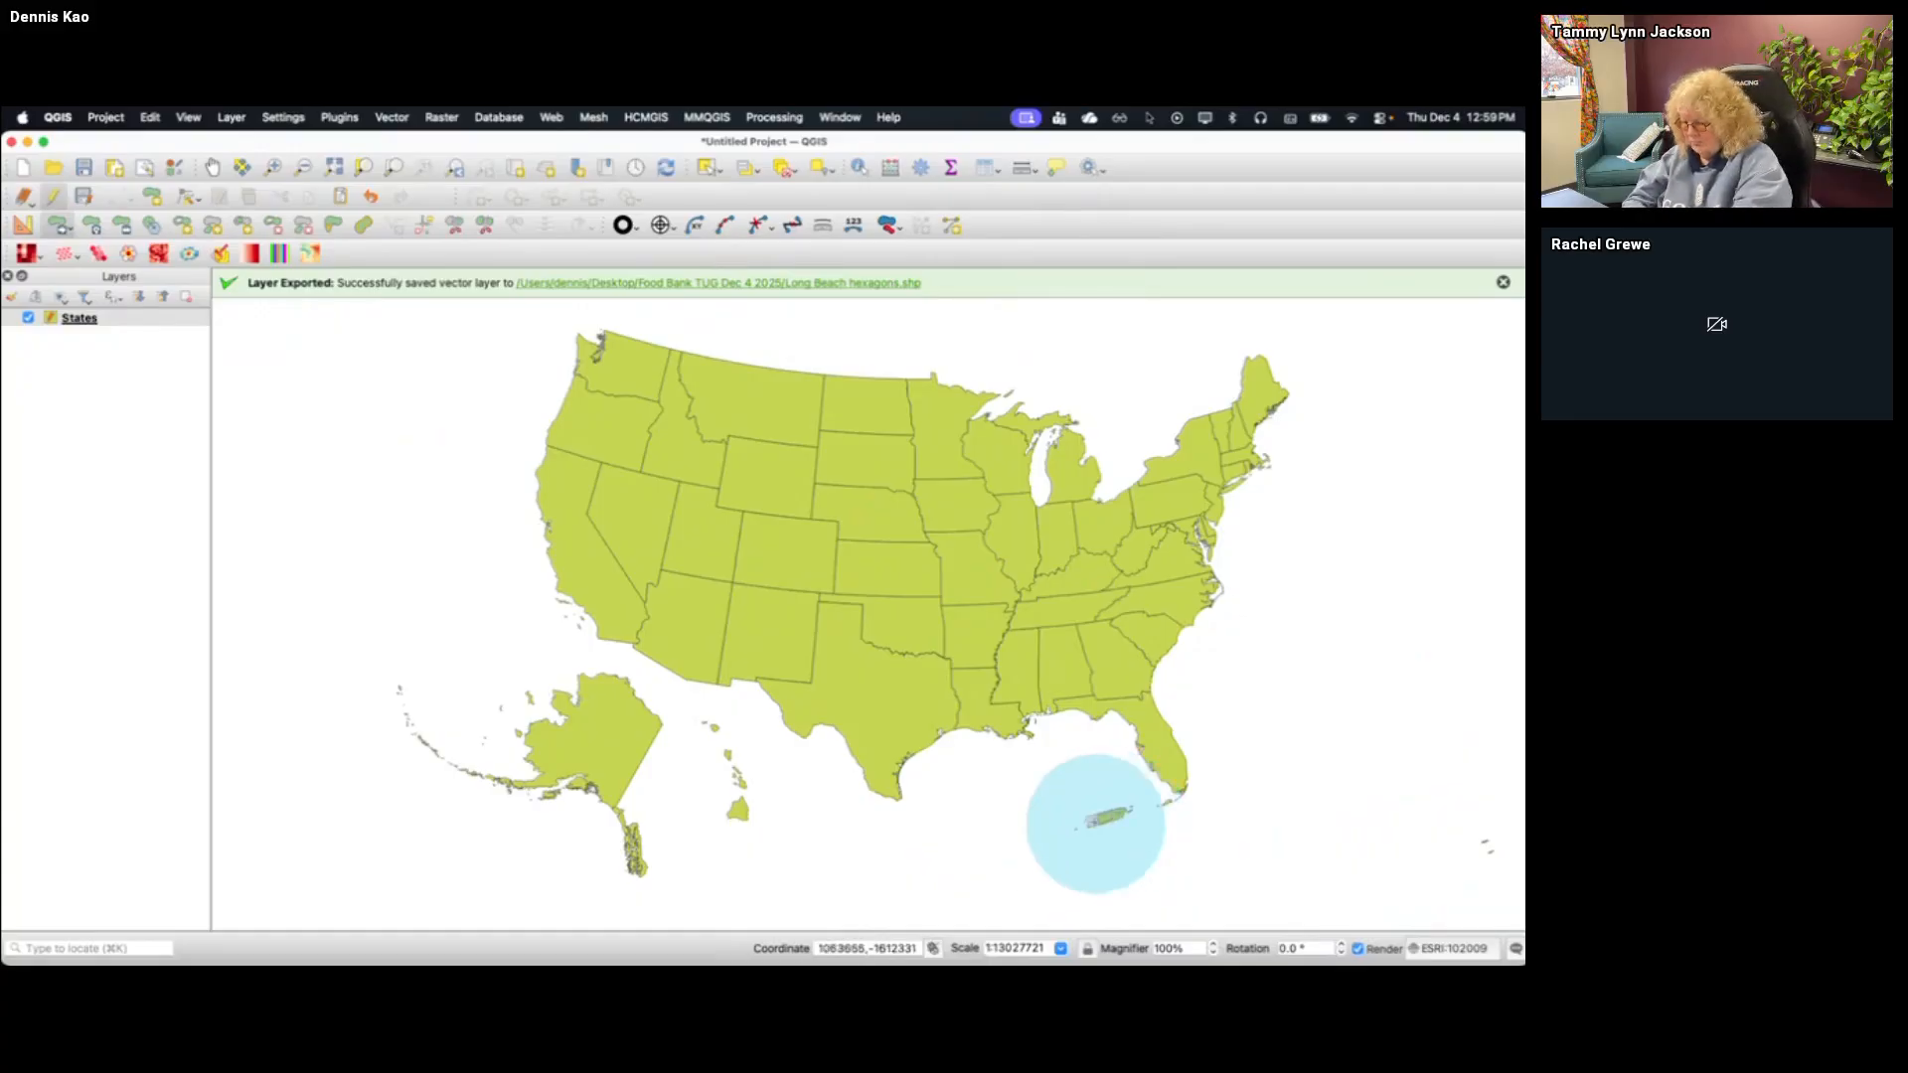
left_click(1037, 815)
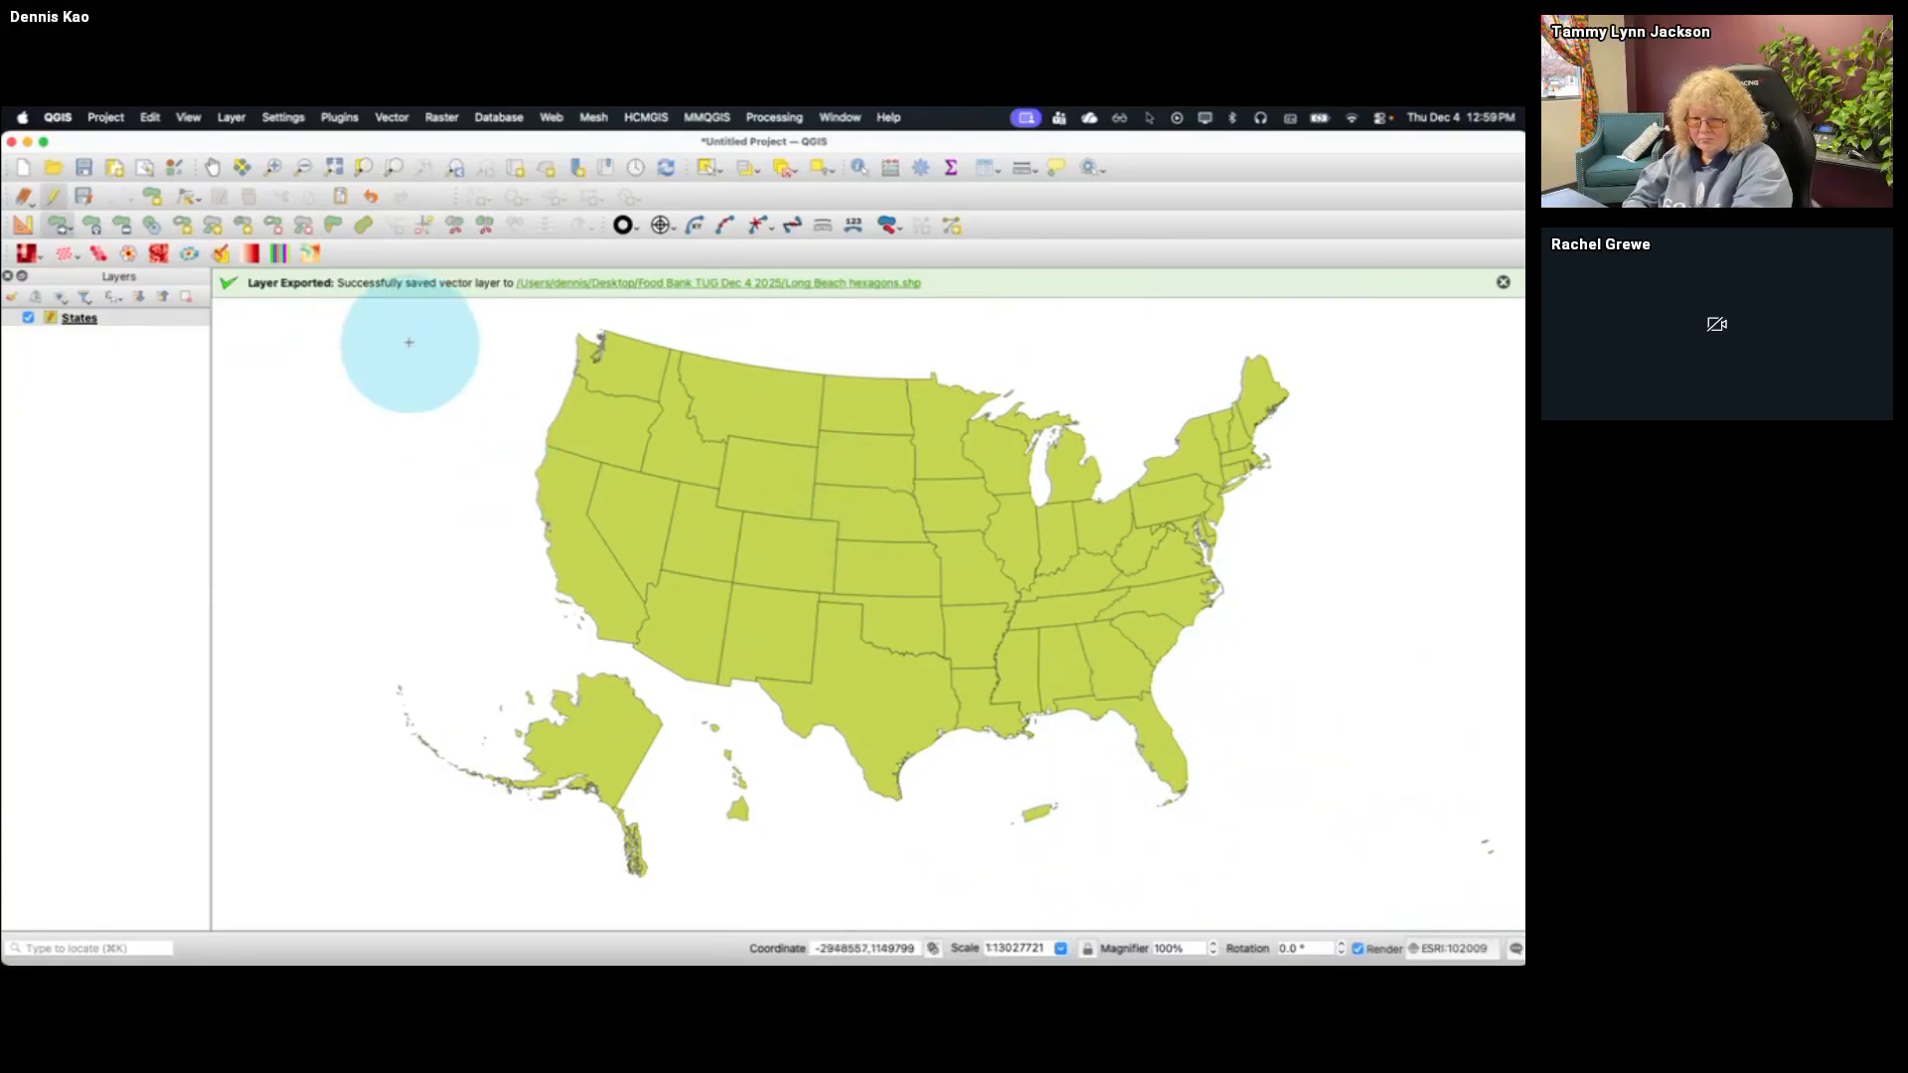
Export the States layer as an ESRI Shapefile named US Hacked file in the Food Bank TUG Dec 4 2025 folder, keeping CRS ESRI:102009
right_click(122, 325)
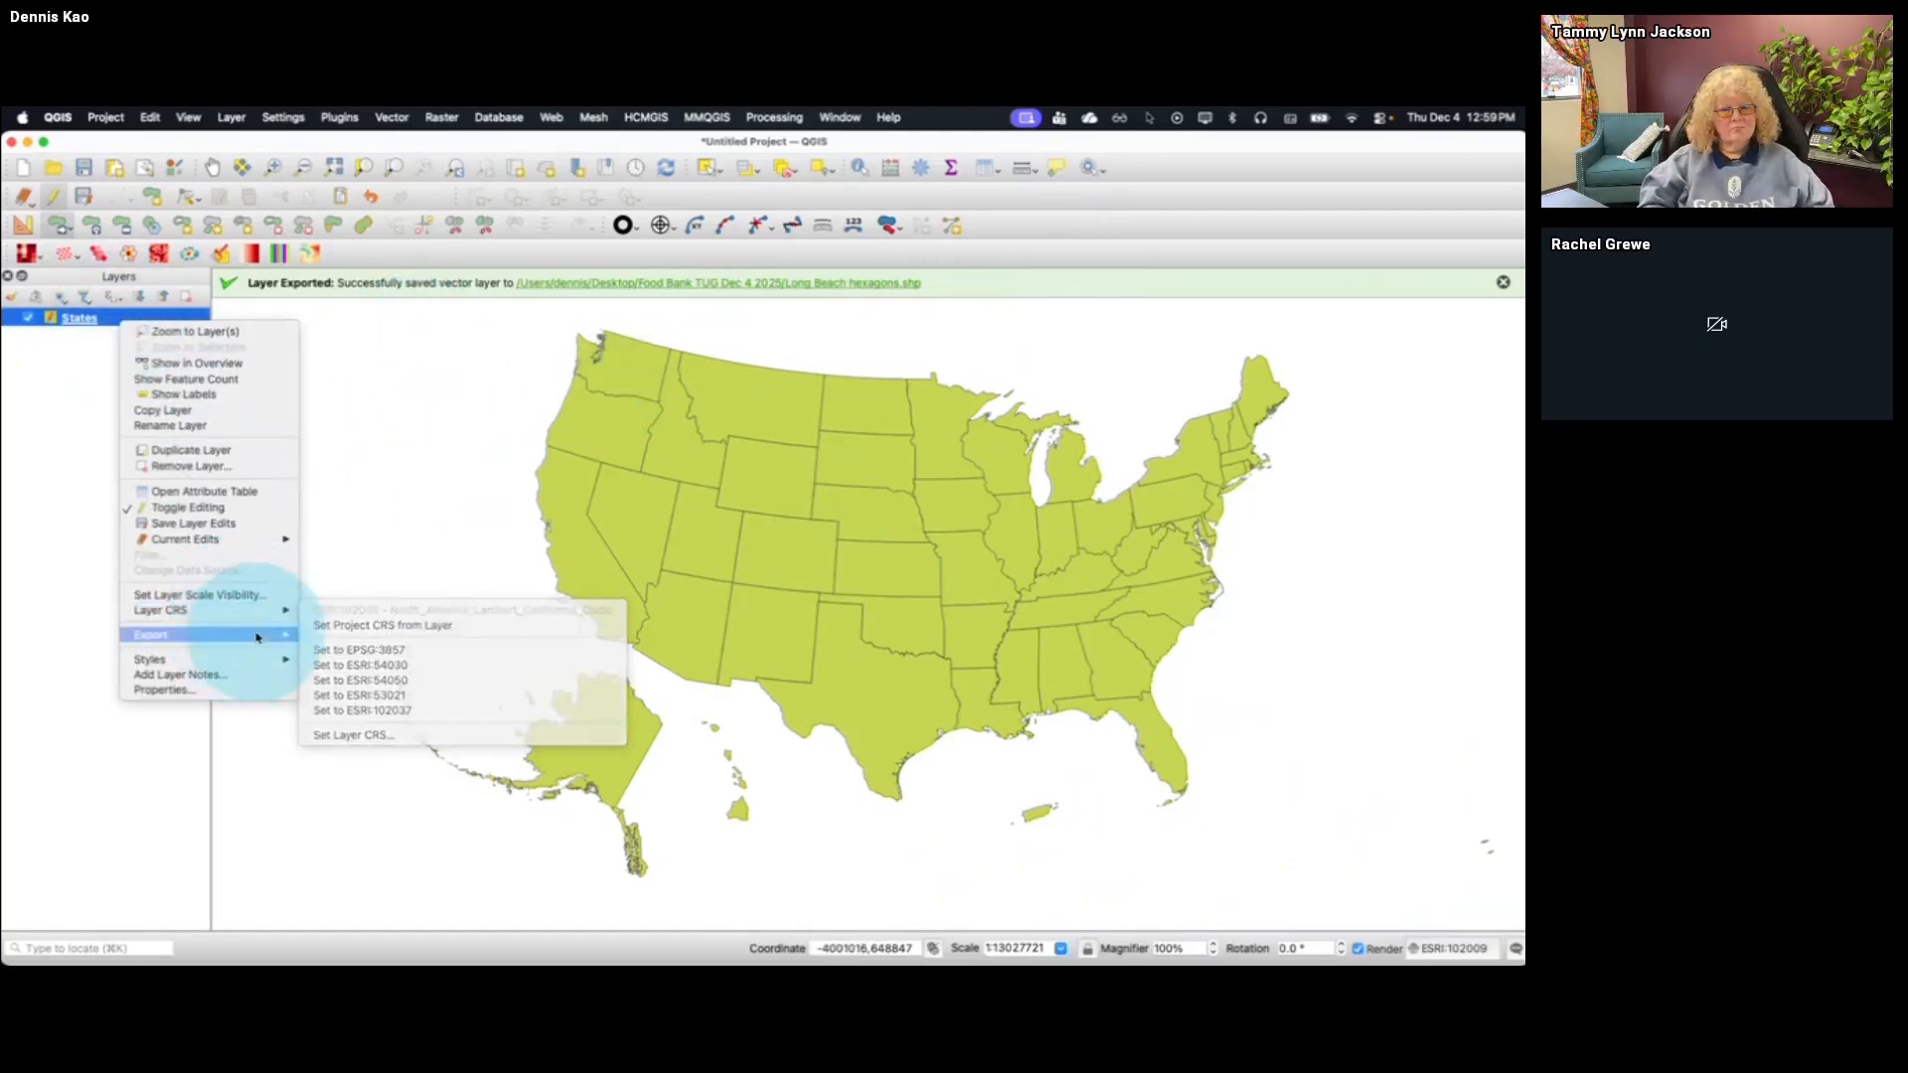
mouse_move(243, 636)
left_click(339, 639)
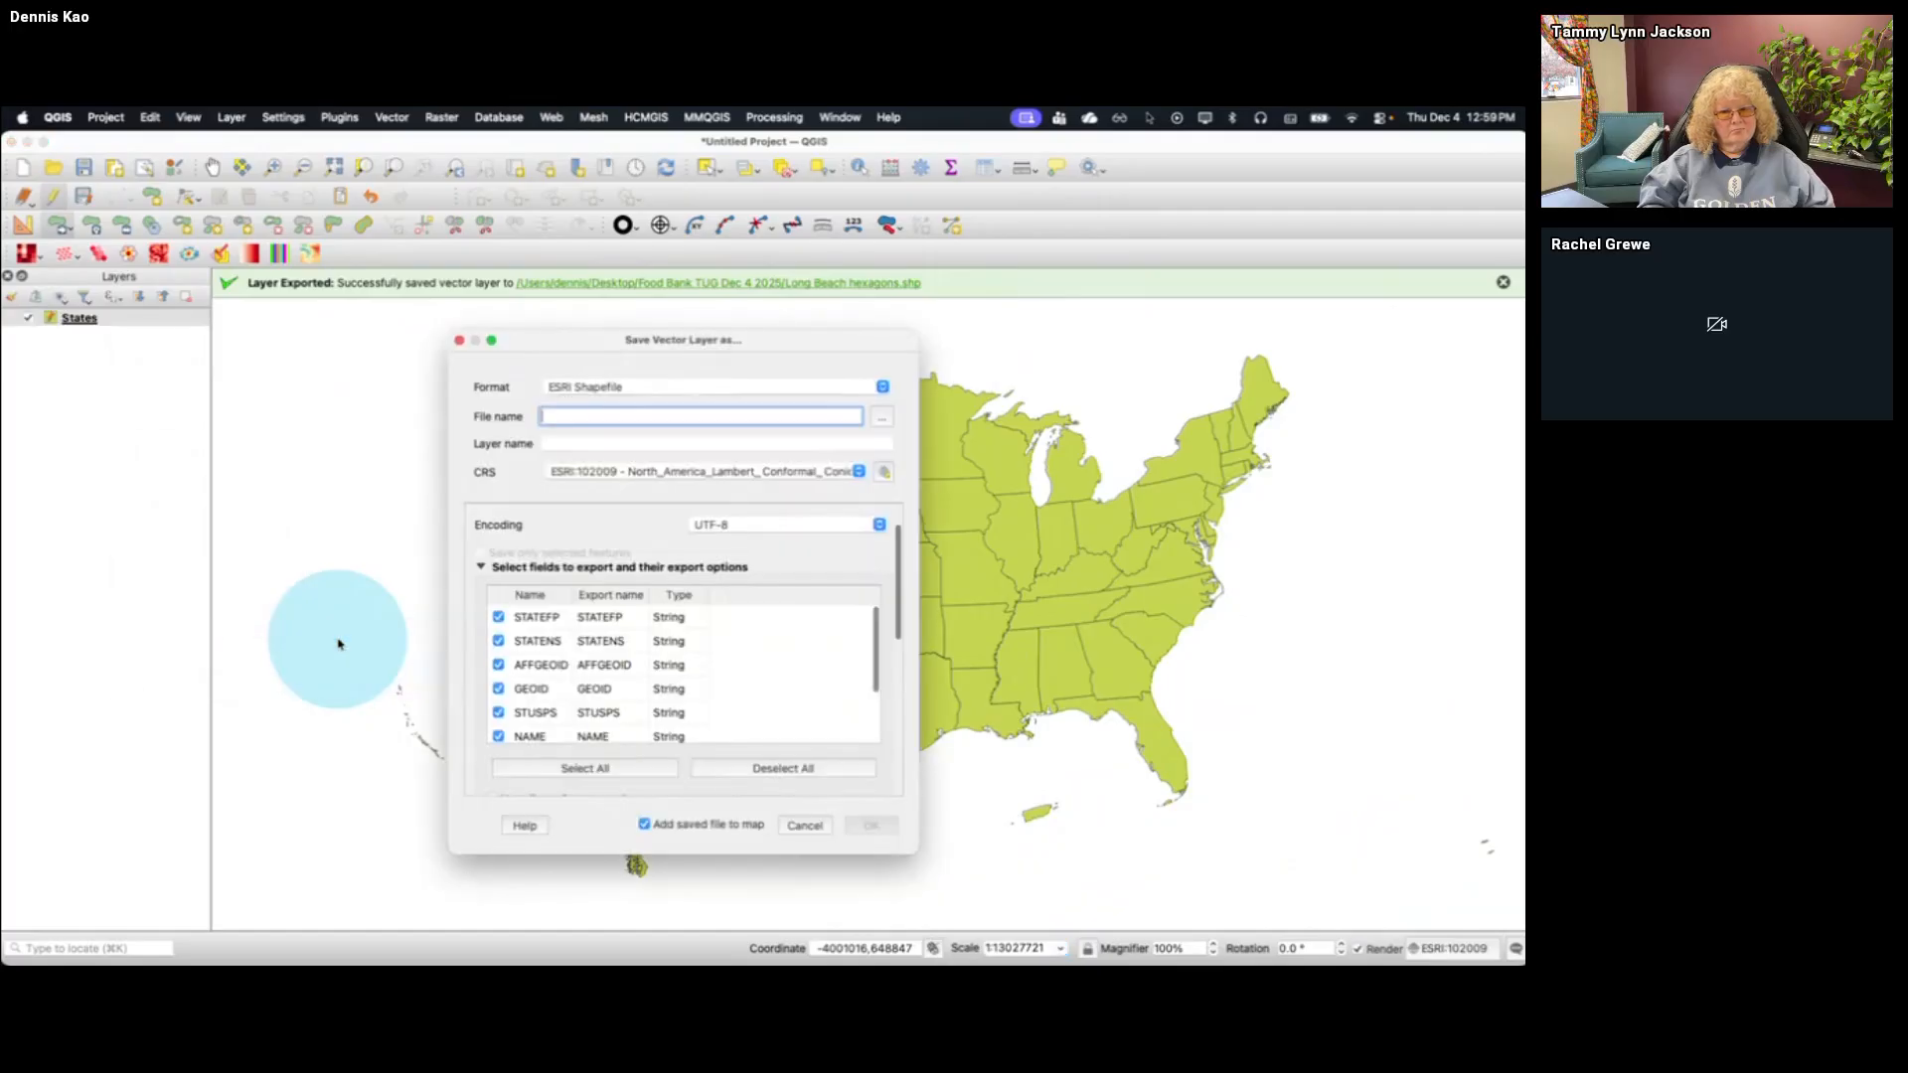
left_click(882, 418)
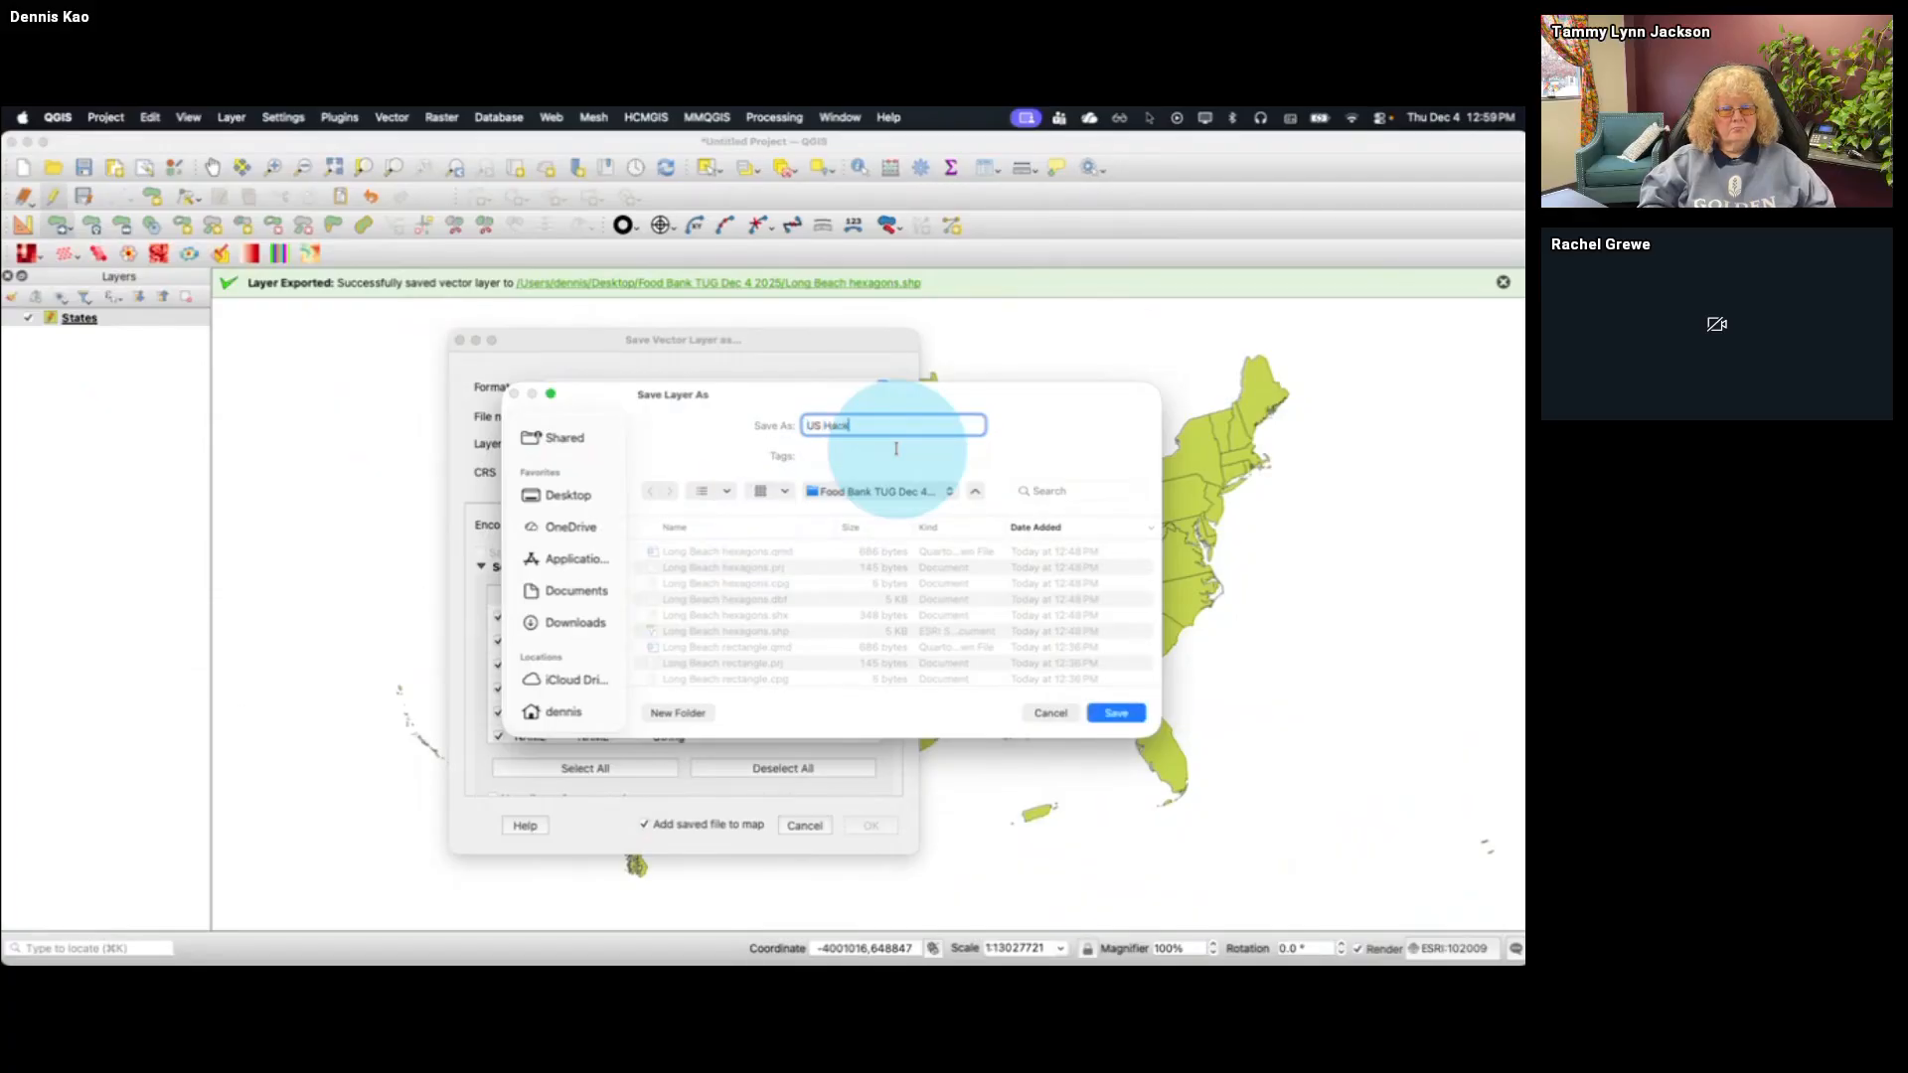
type("US Hacked file")
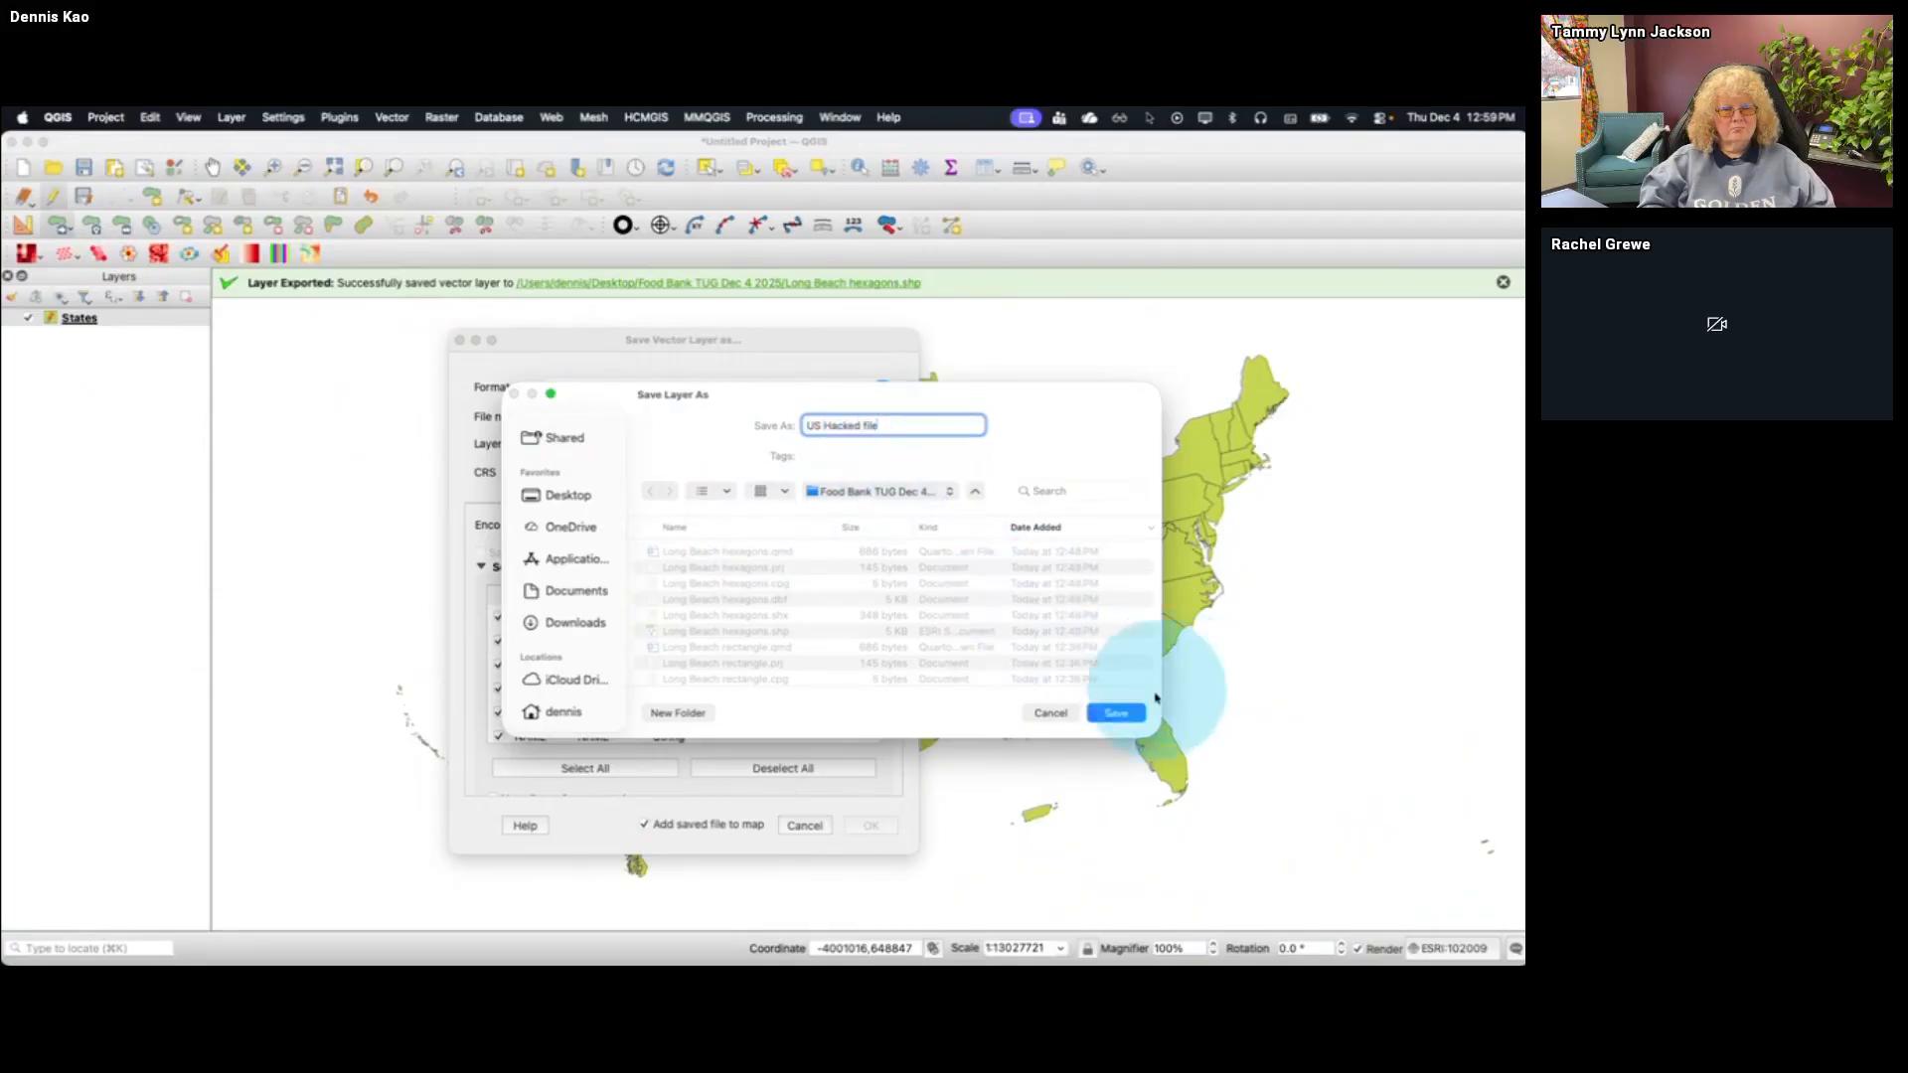
left_click(1116, 712)
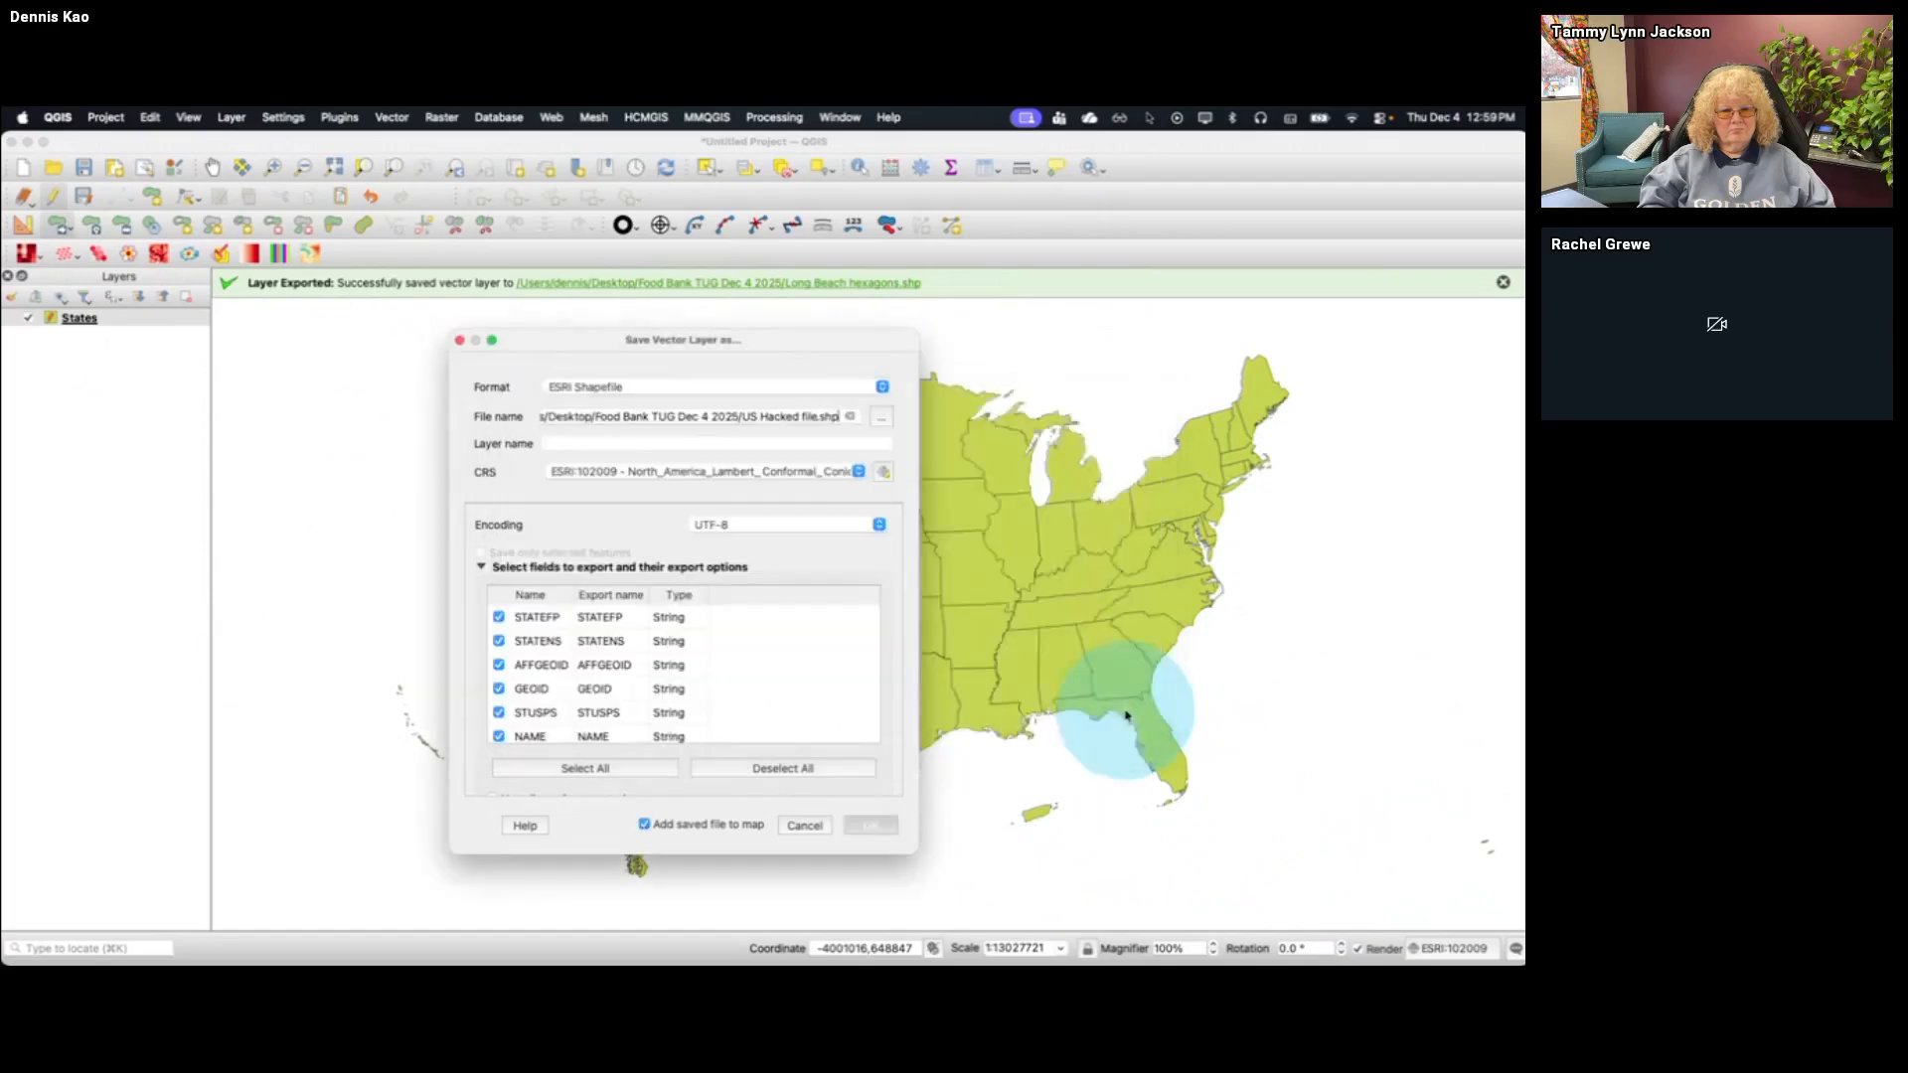
left_click(871, 826)
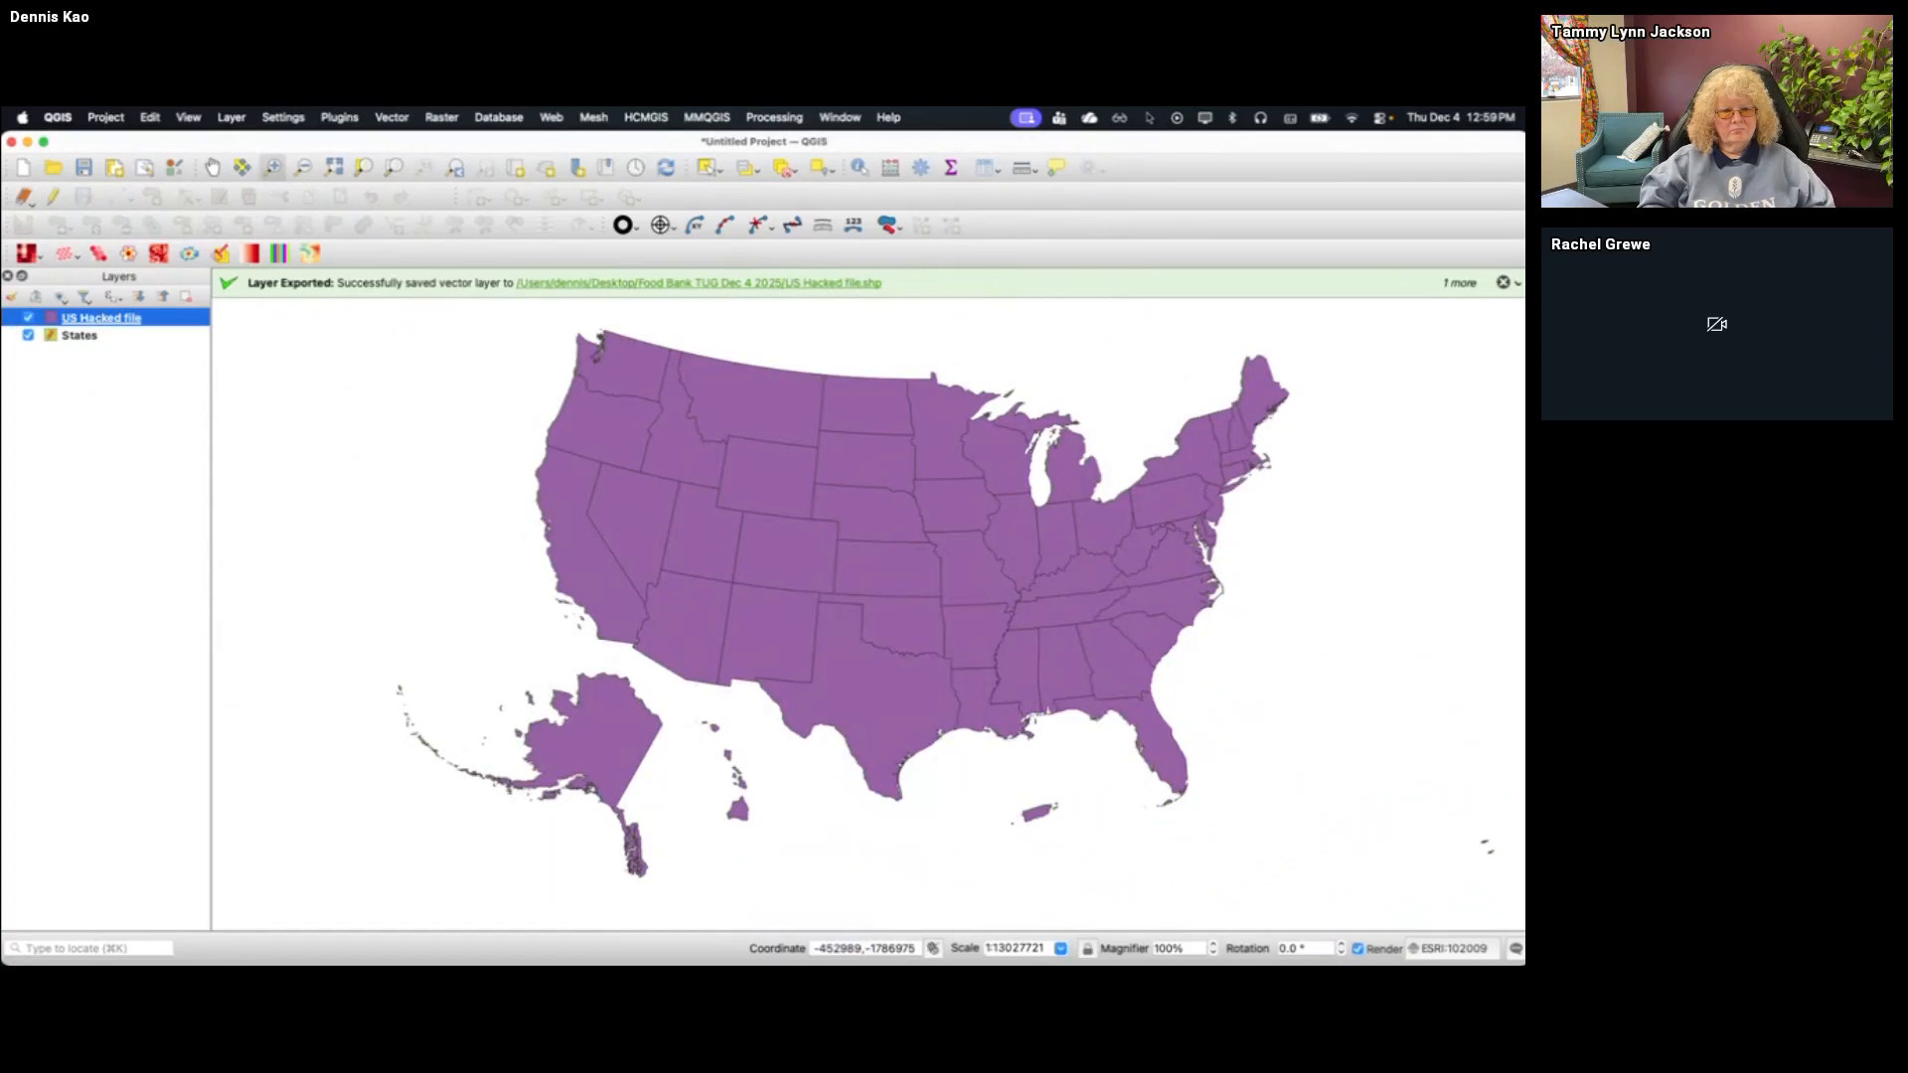
Switch to Tableau and add US Hacked file.shp from the Food Bank TUG Dec 4 2025 folder as a data source
key("super+Tab")
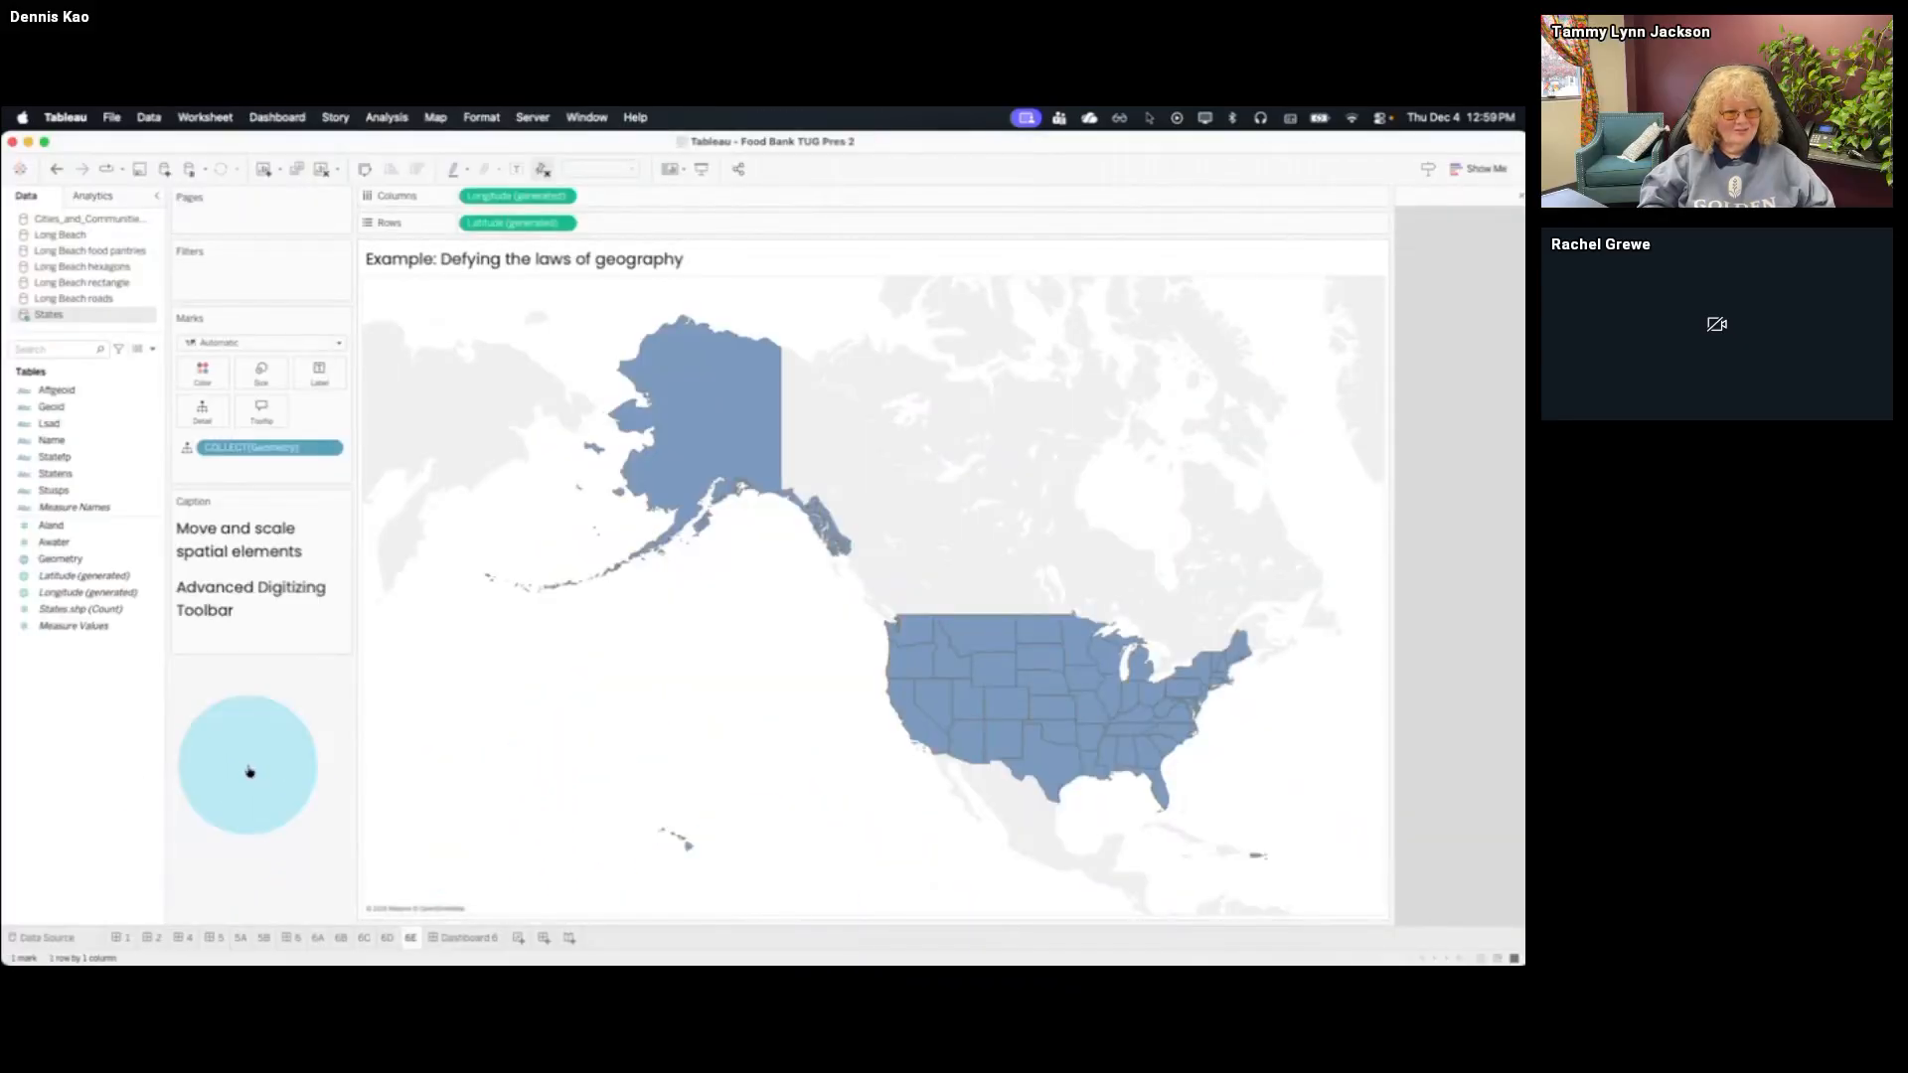
key("super+Tab")
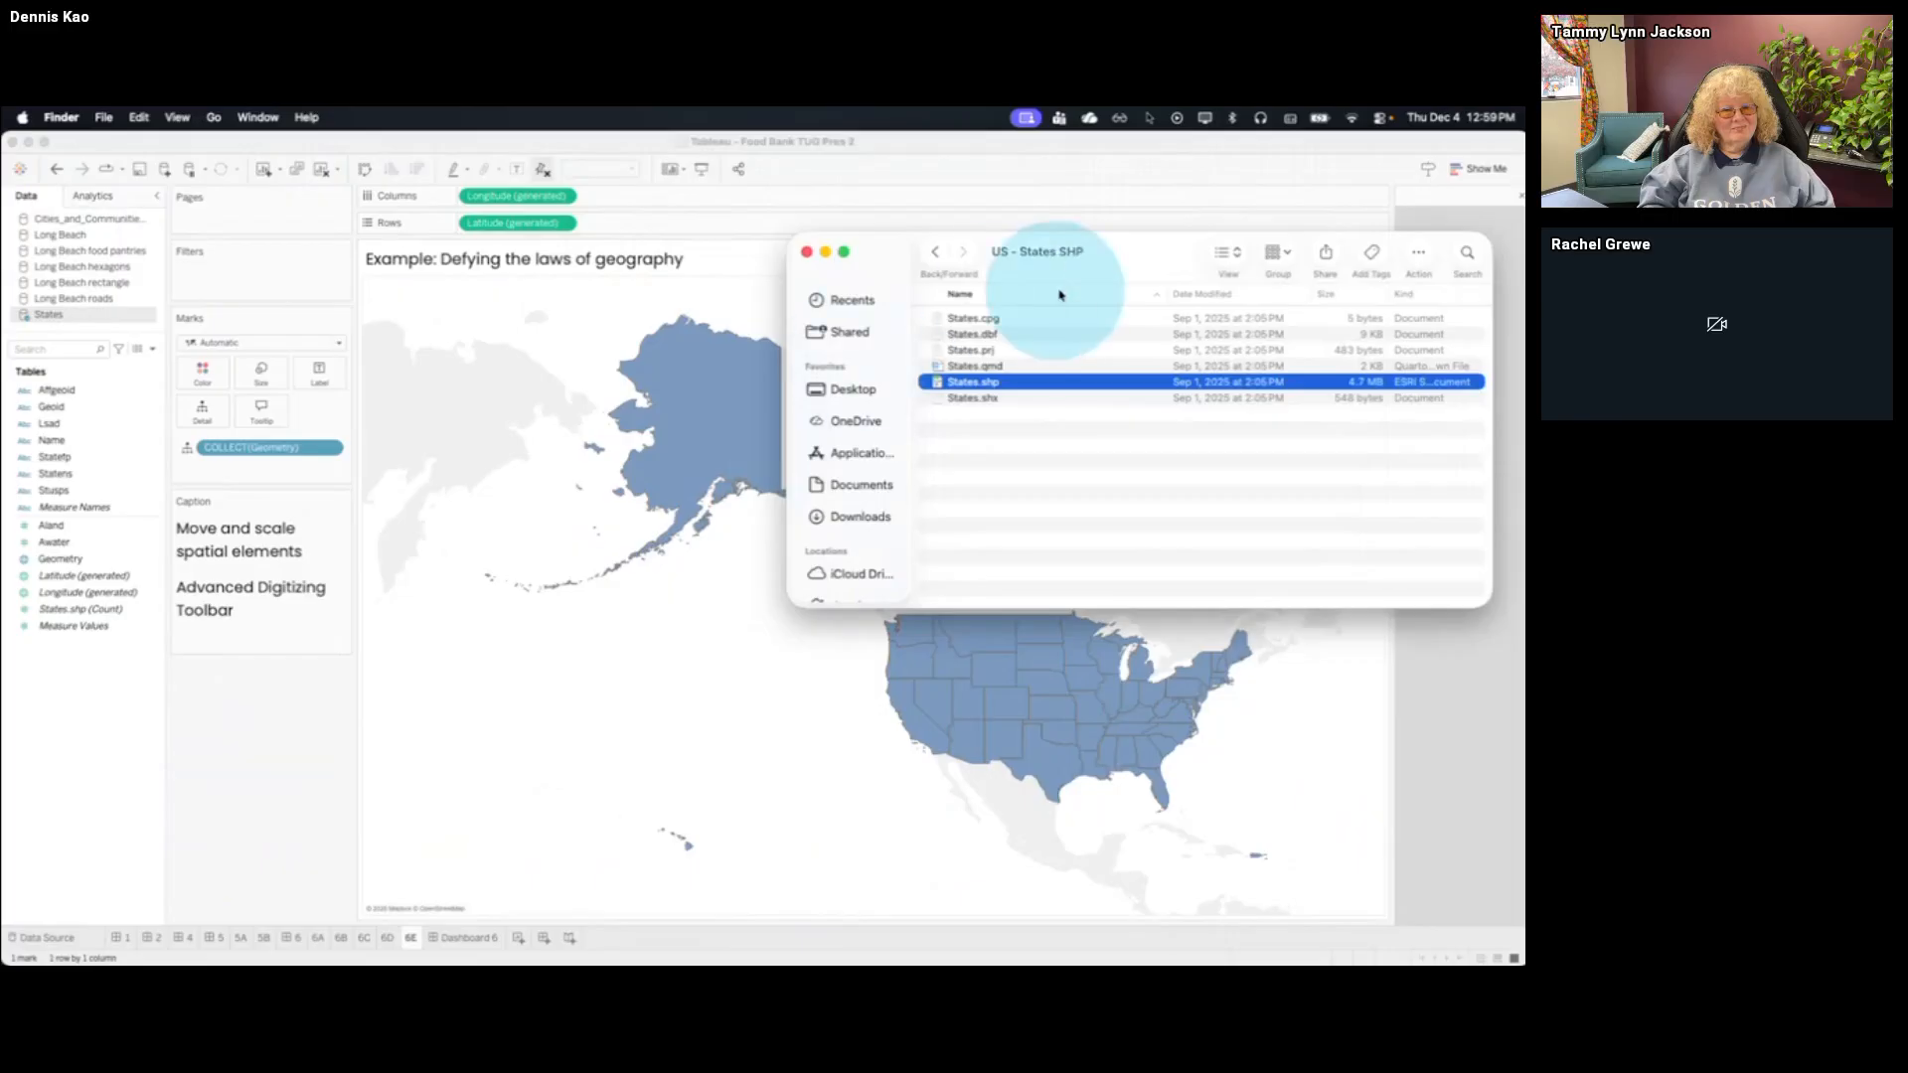
left_click(934, 251)
scroll(1076, 372, "up", 3)
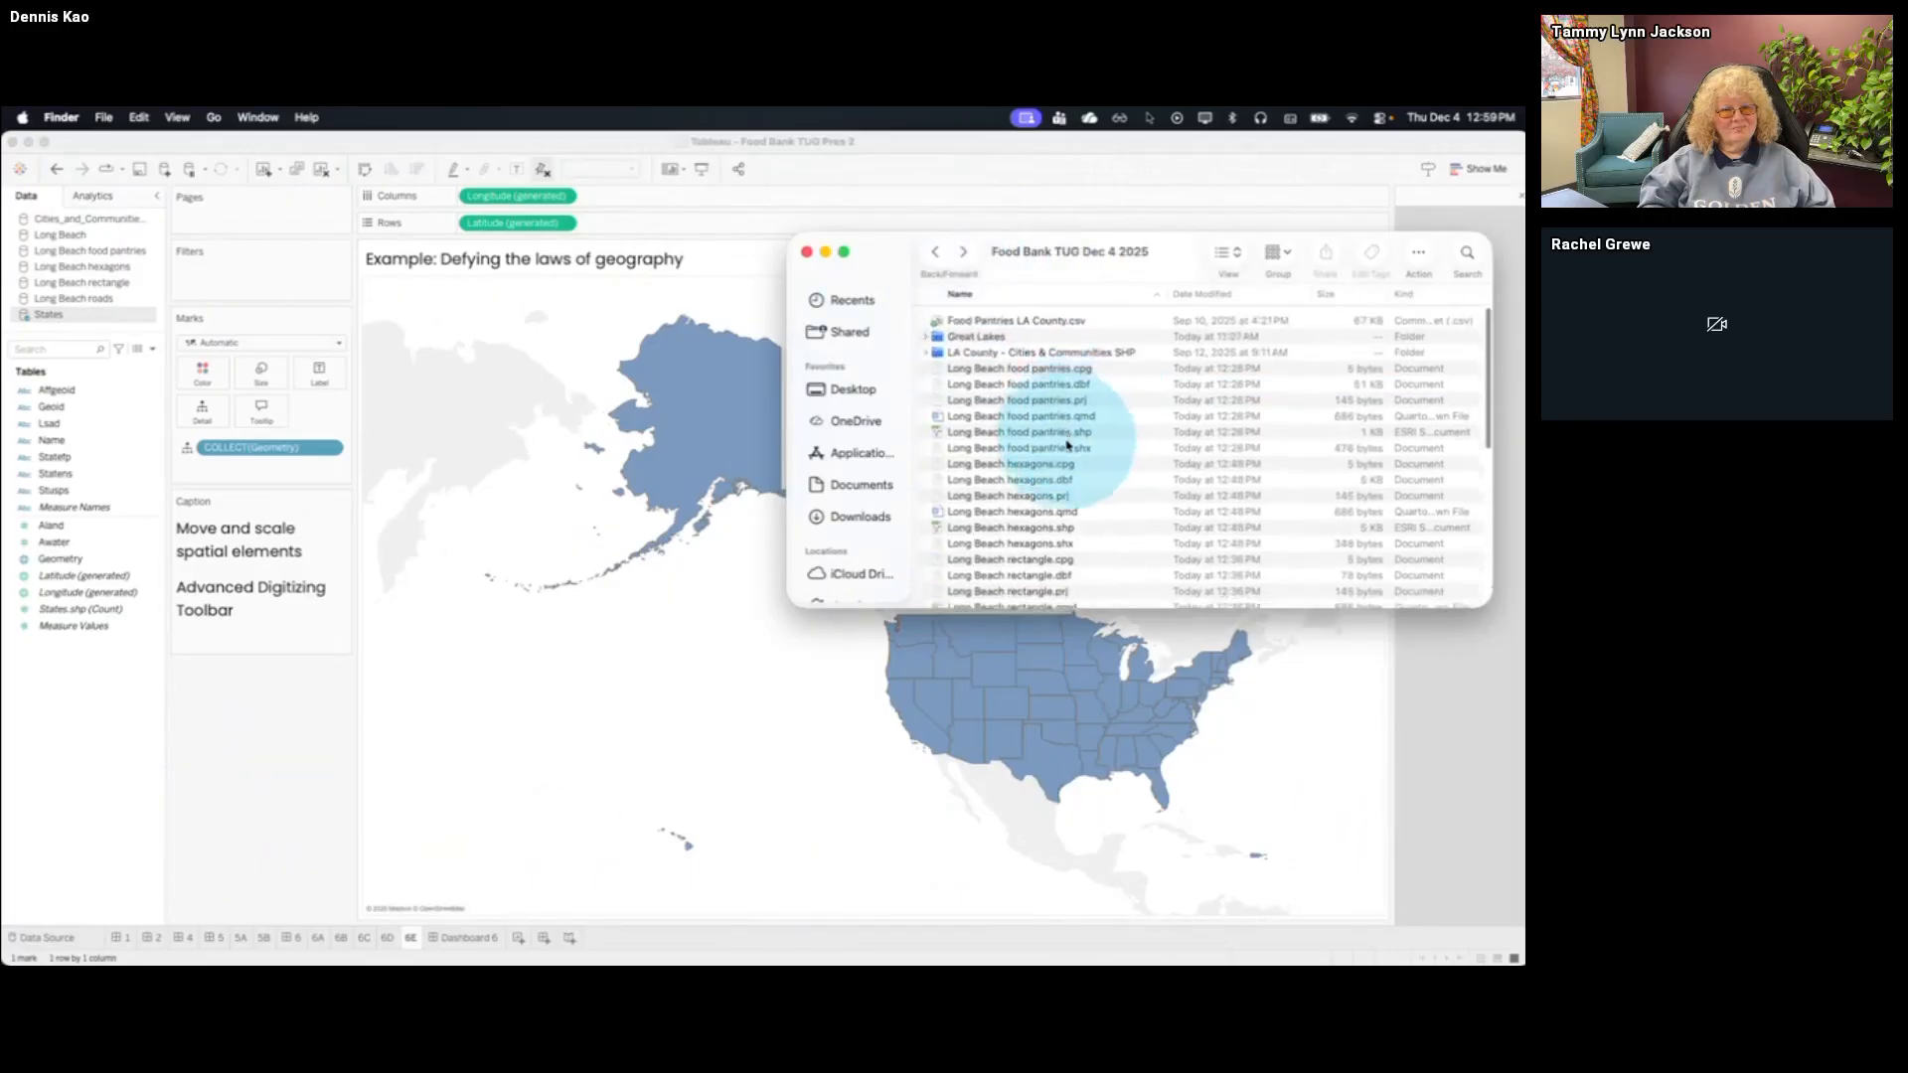
scroll(1034, 494, "down", 5)
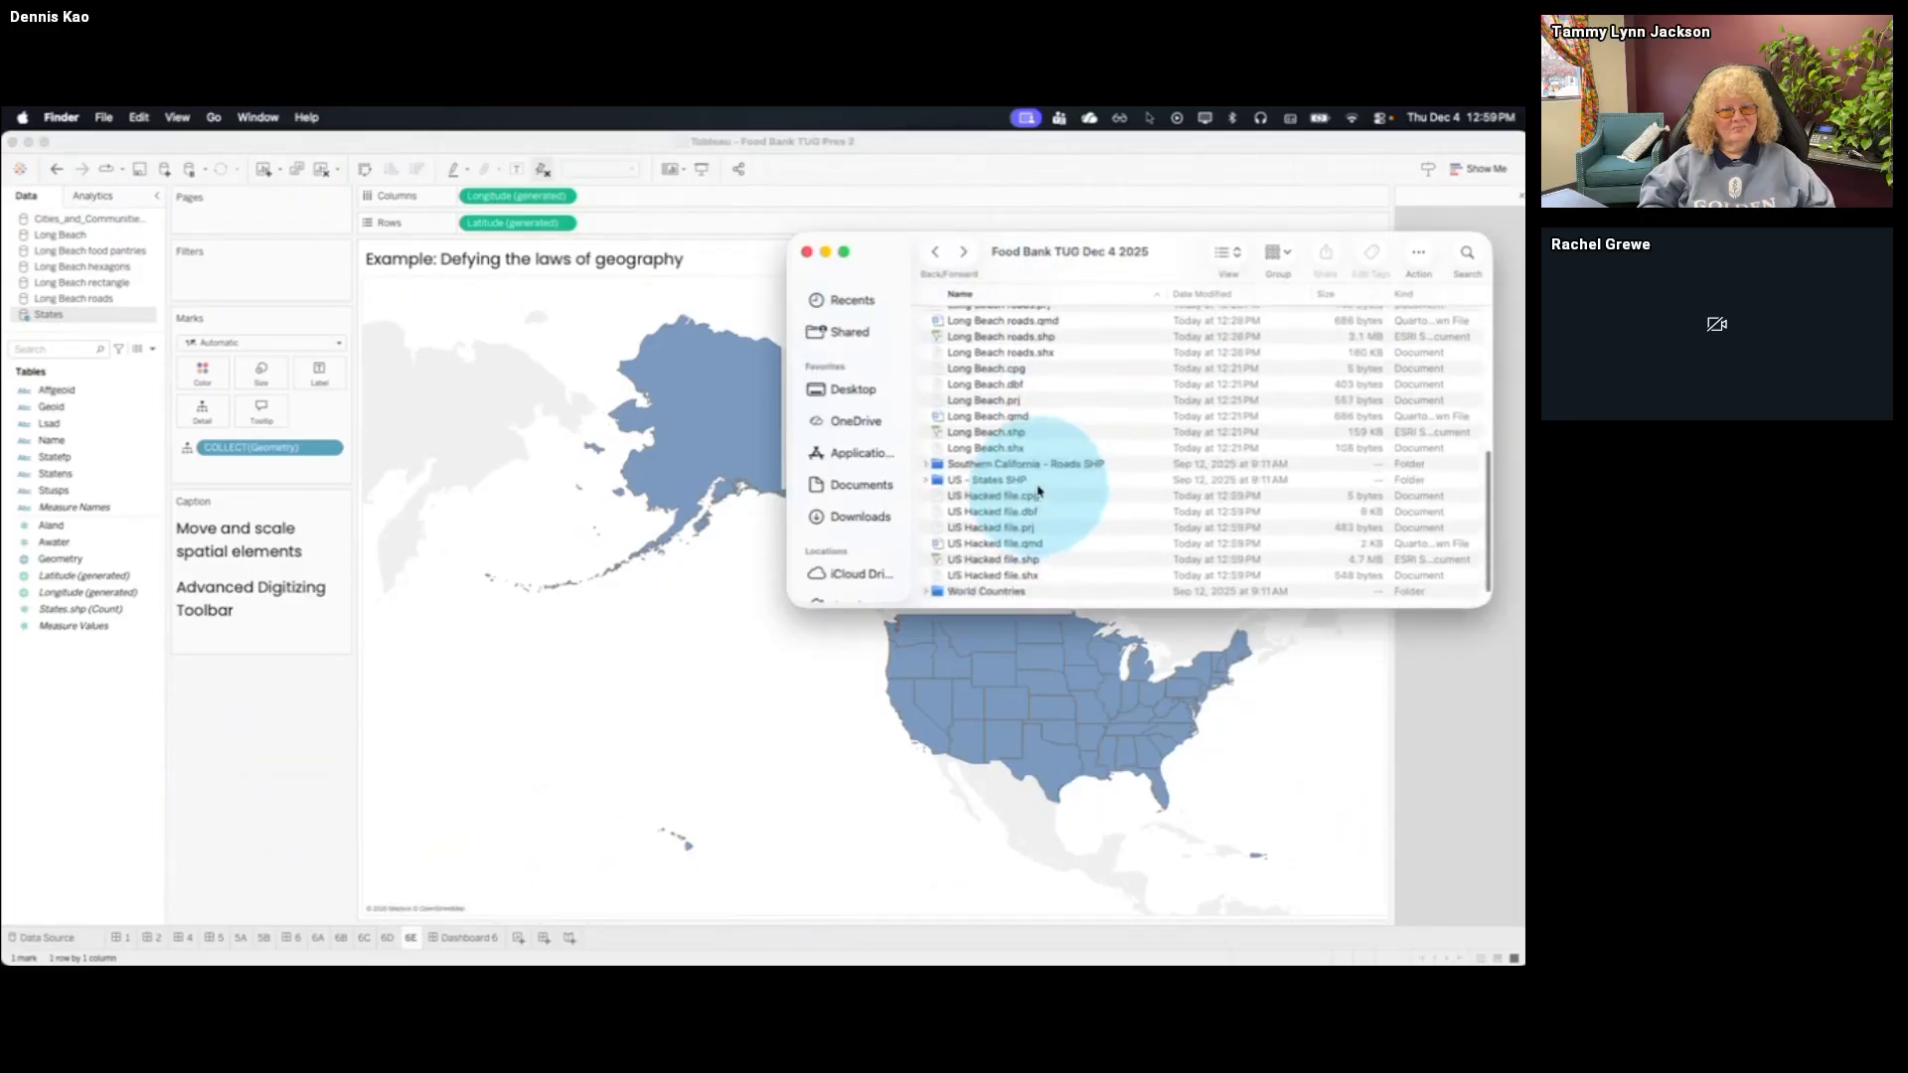
left_click(1042, 562)
left_click_drag(1043, 569, 740, 719)
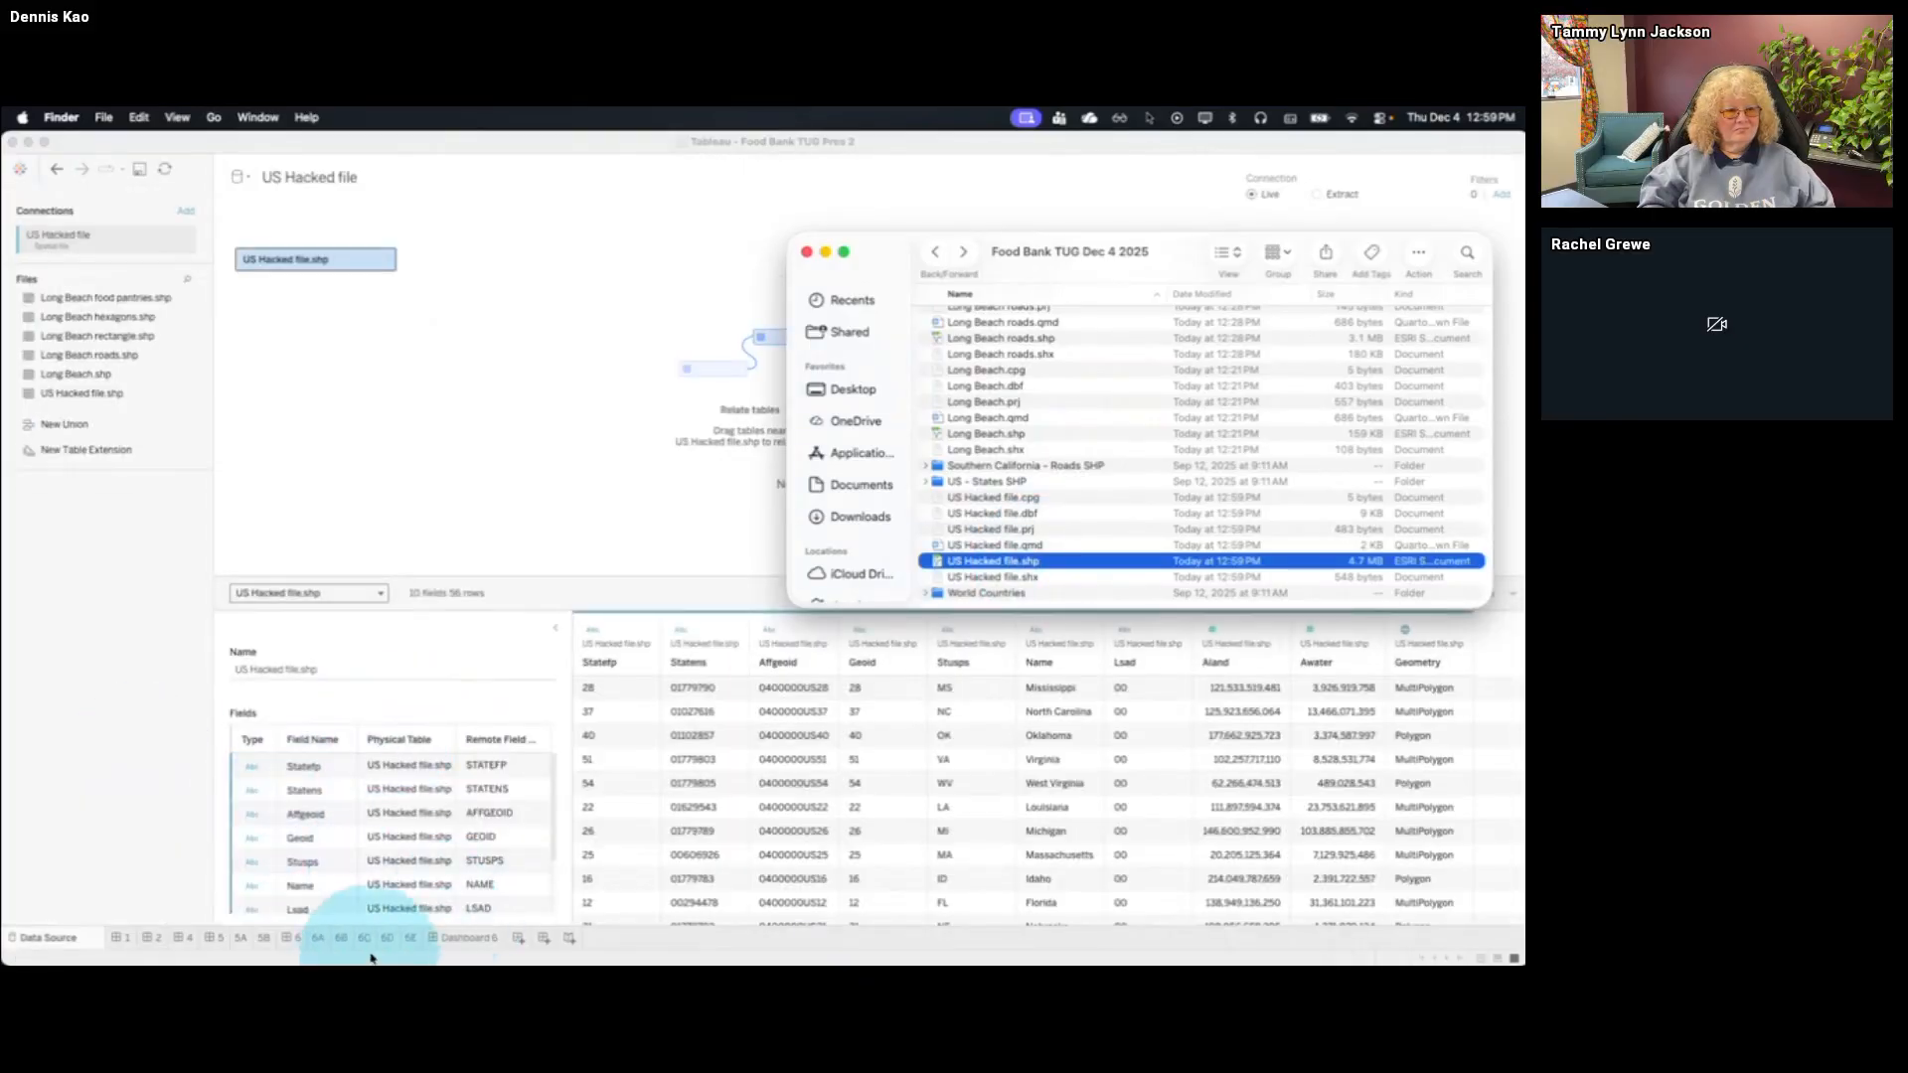
On sheet 6E, add the US Hacked file's Geometry as a new map layer and hide the original Geometry layer
left_click(408, 940)
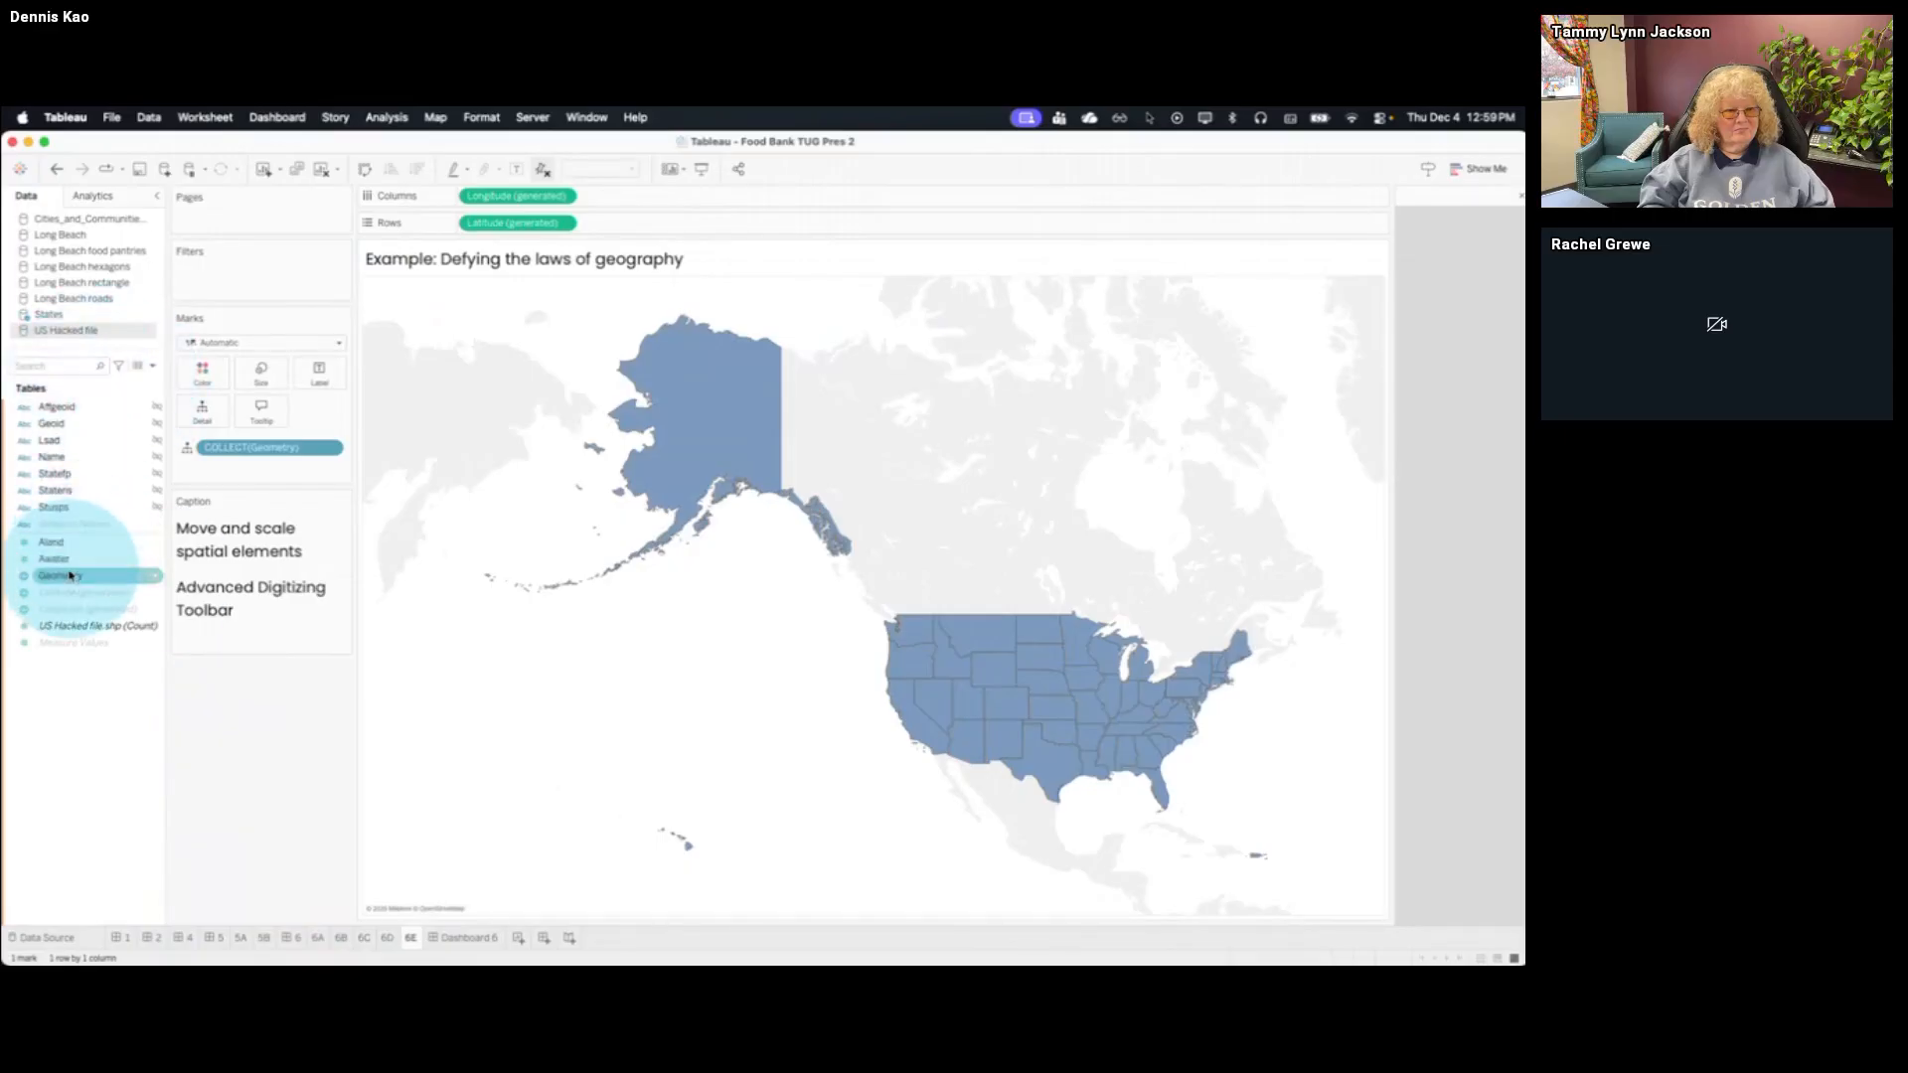
left_click_drag(60, 575, 508, 314)
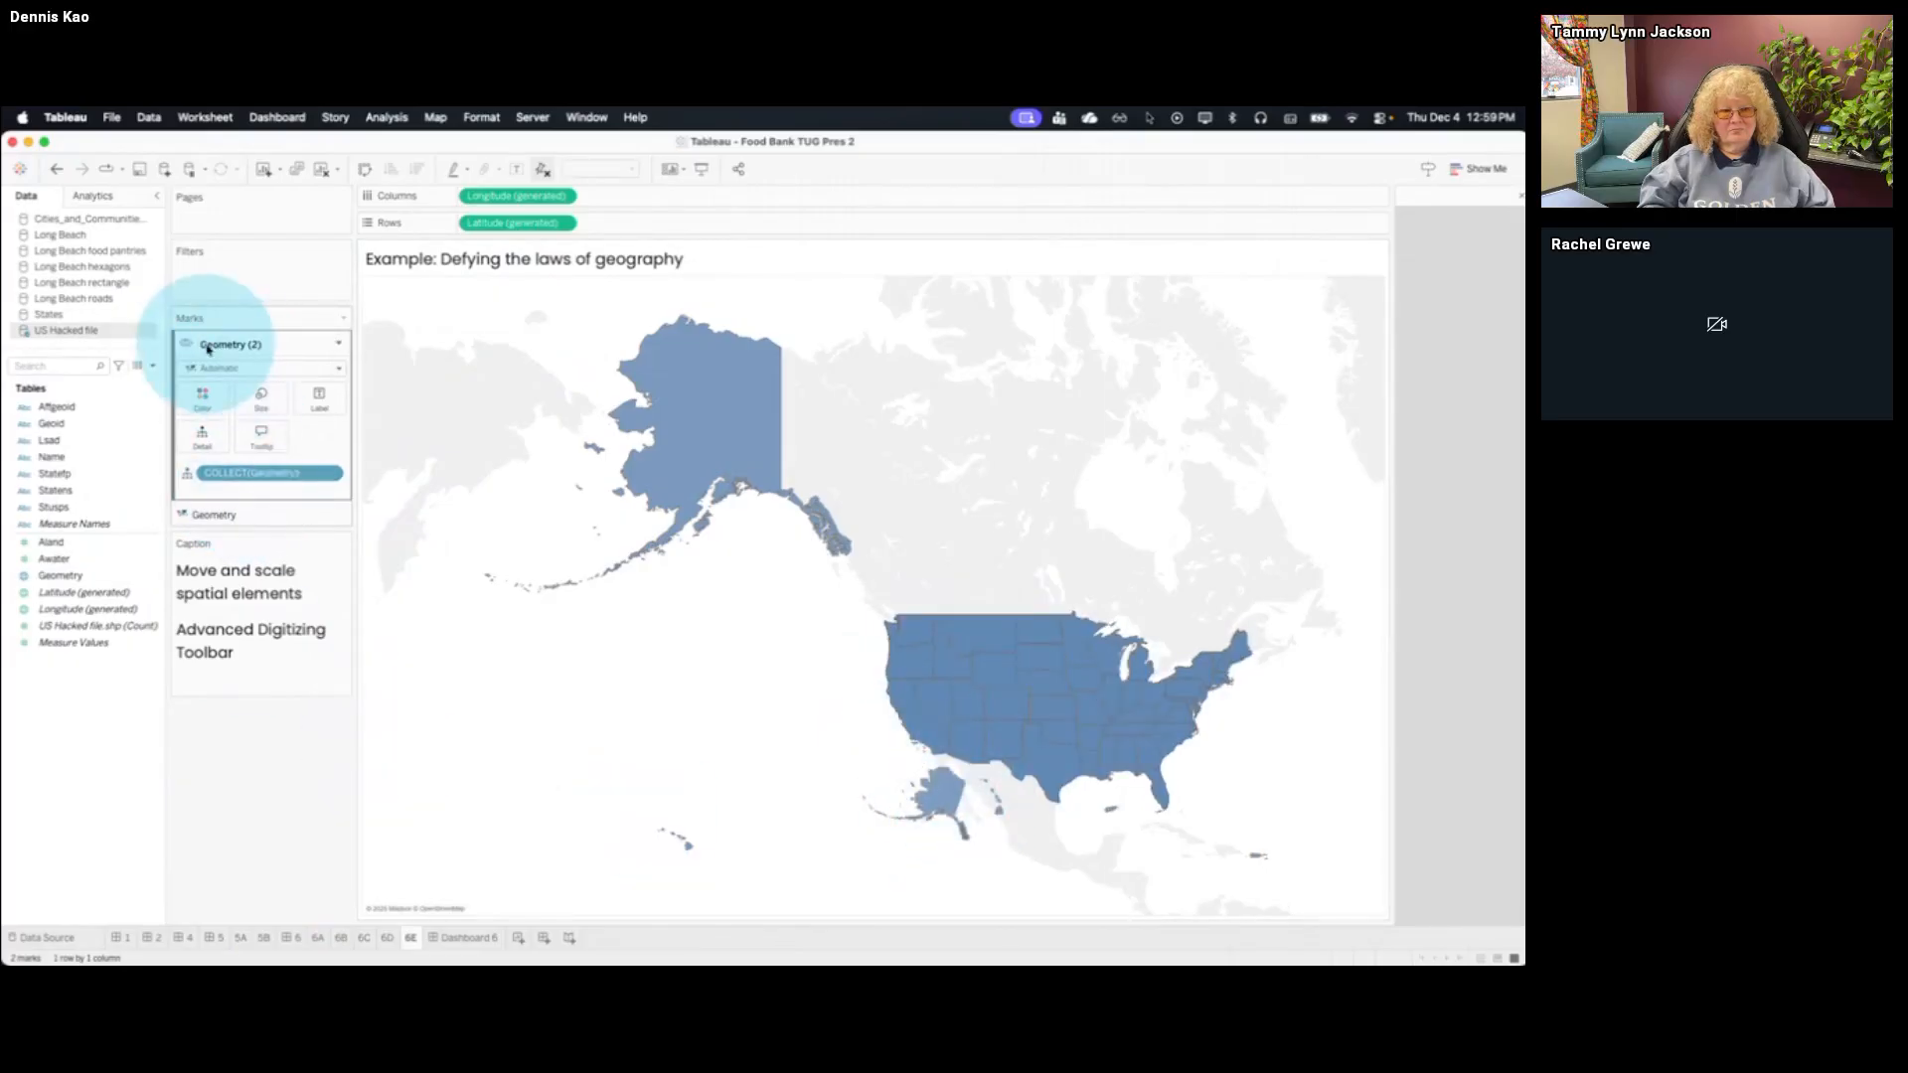
left_click(187, 347)
left_click(187, 347)
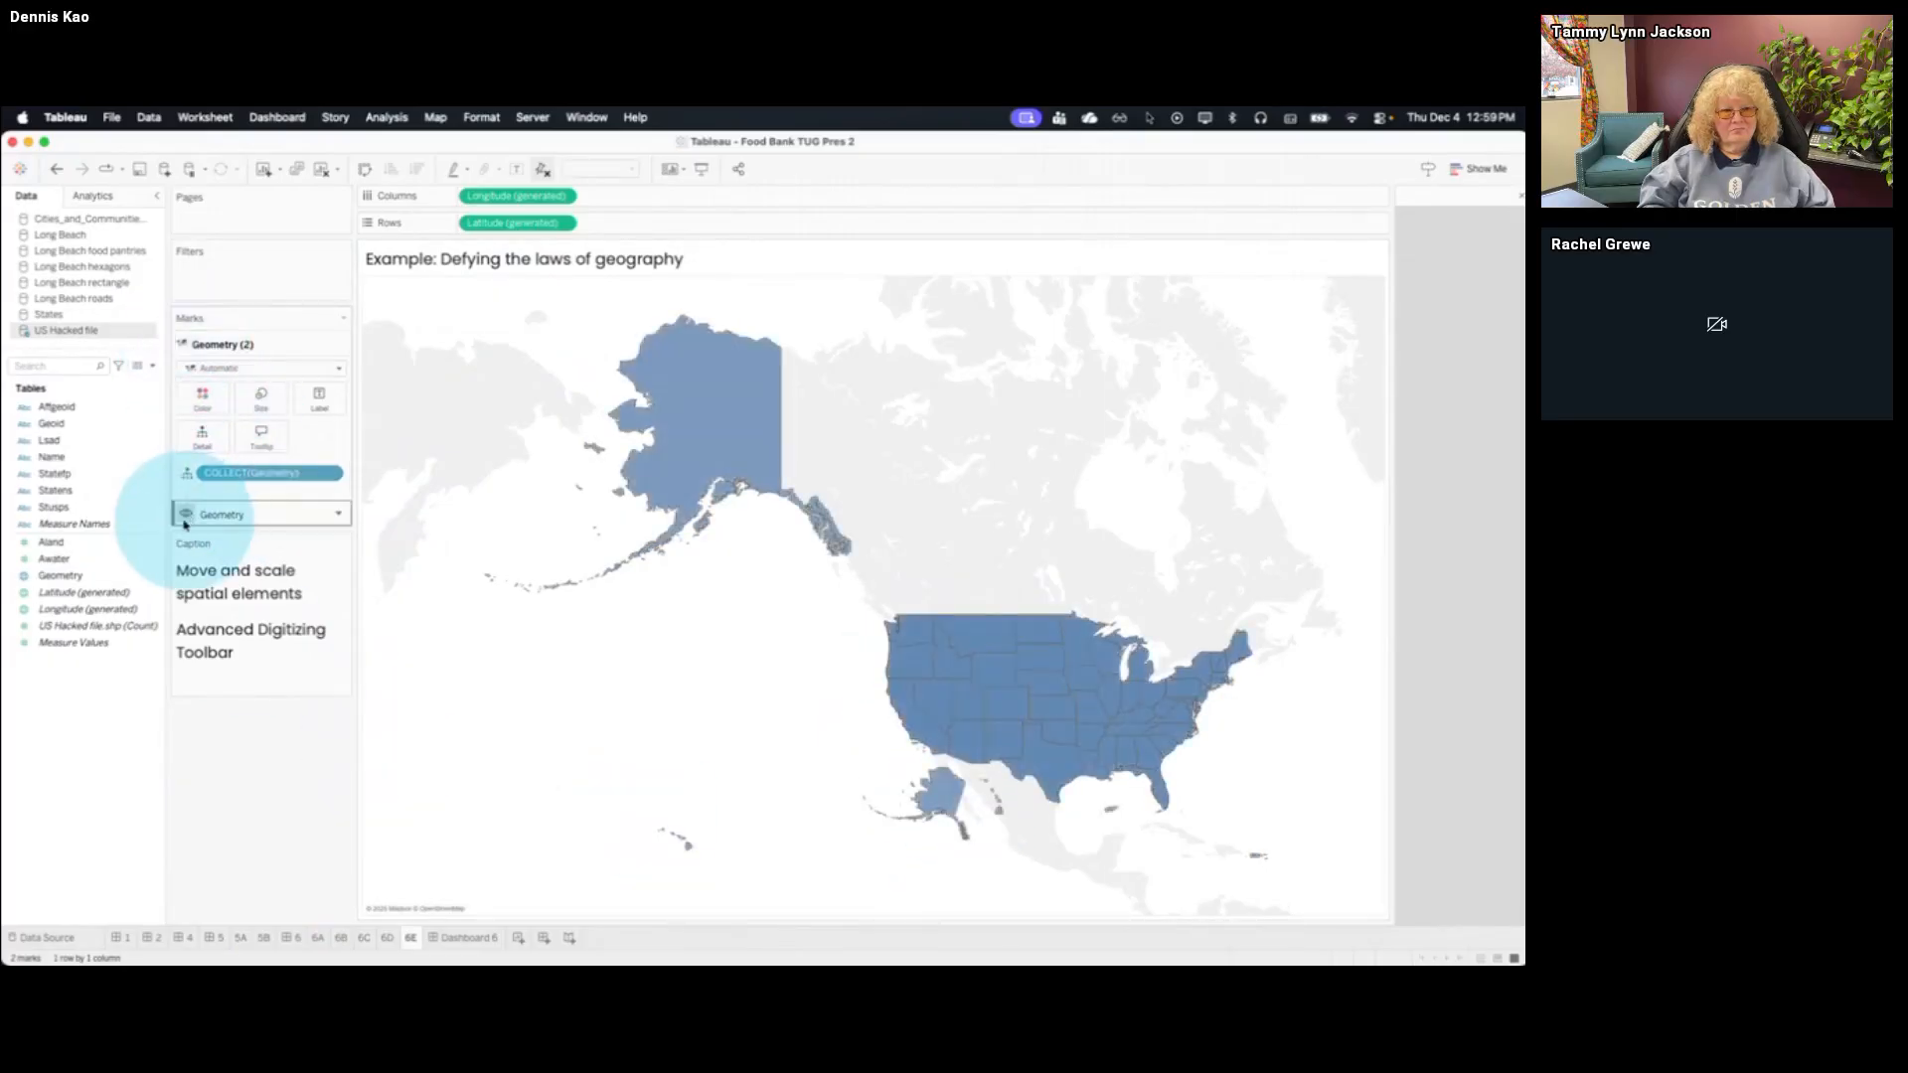
left_click(184, 519)
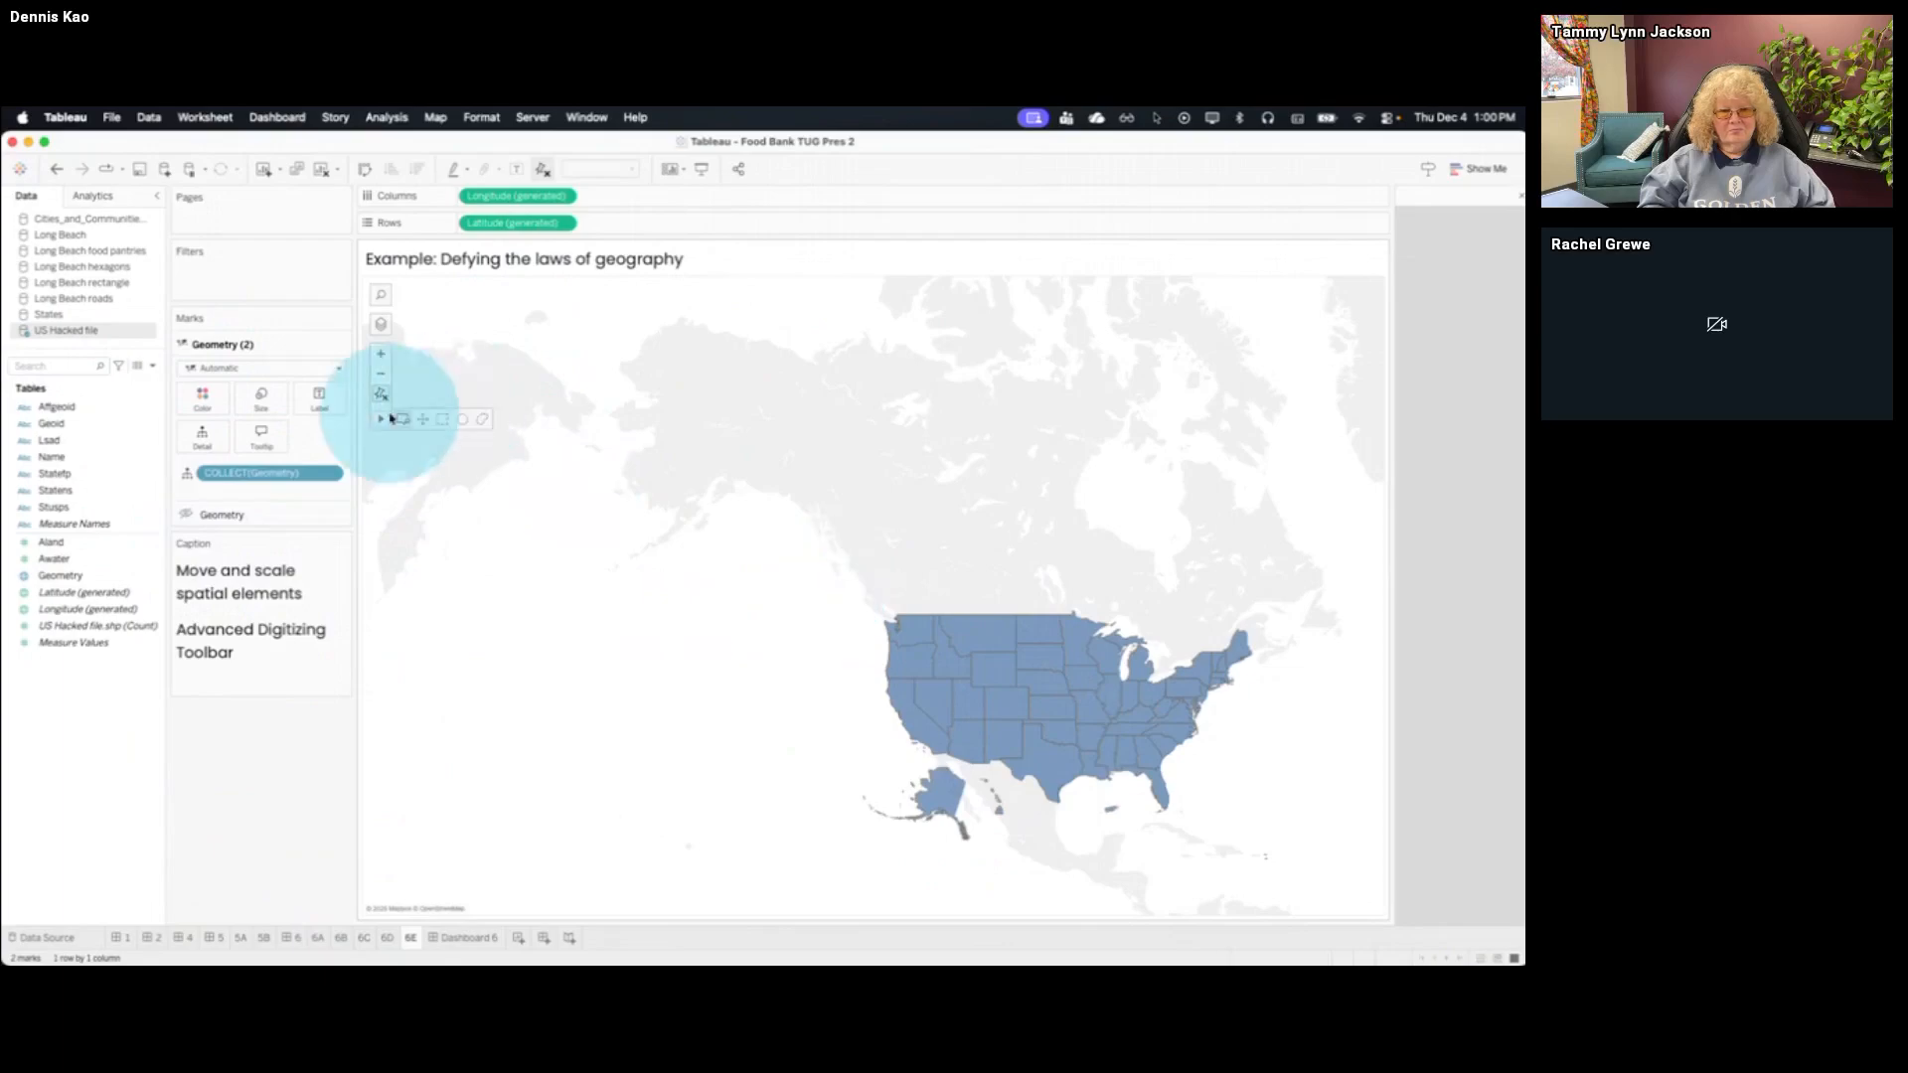
Zoom the map to the rearranged states and turn off the Base background map layer
left_click(402, 420)
left_click_drag(838, 596, 1297, 882)
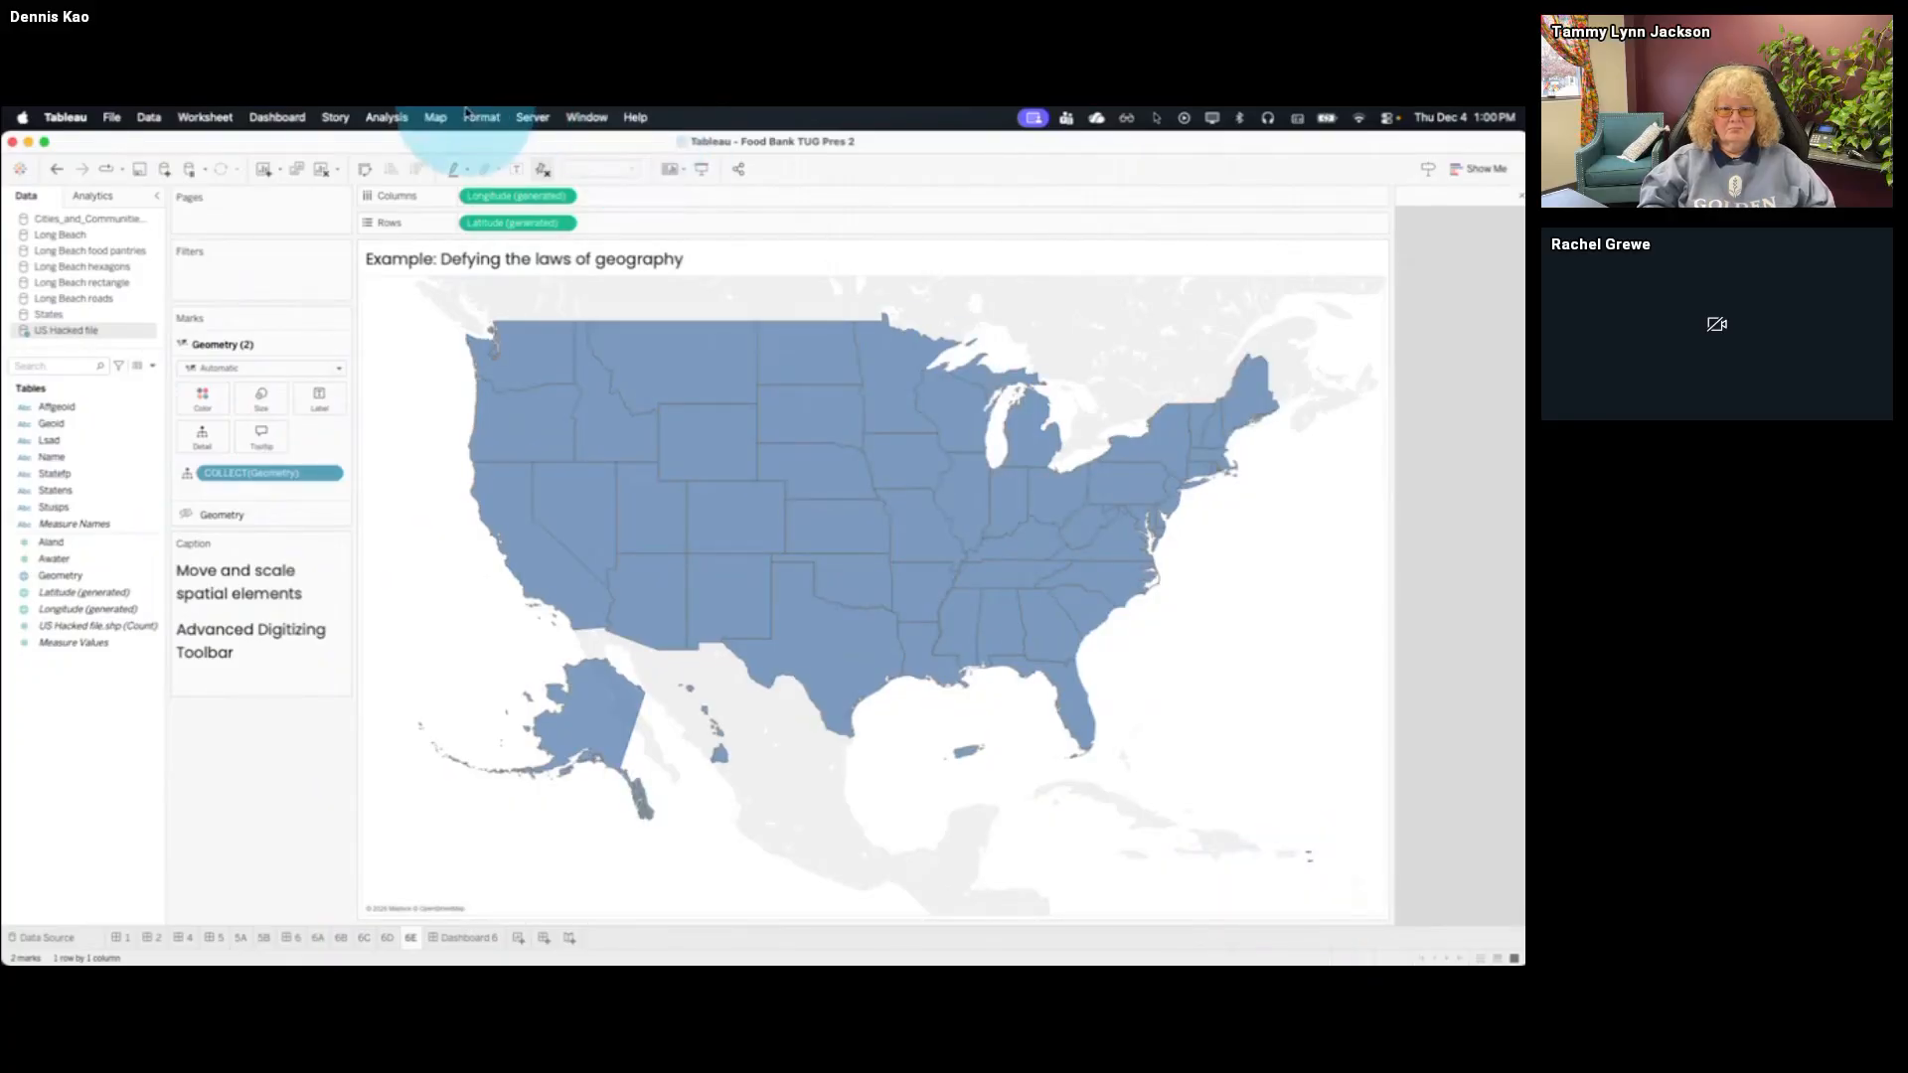
left_click(435, 117)
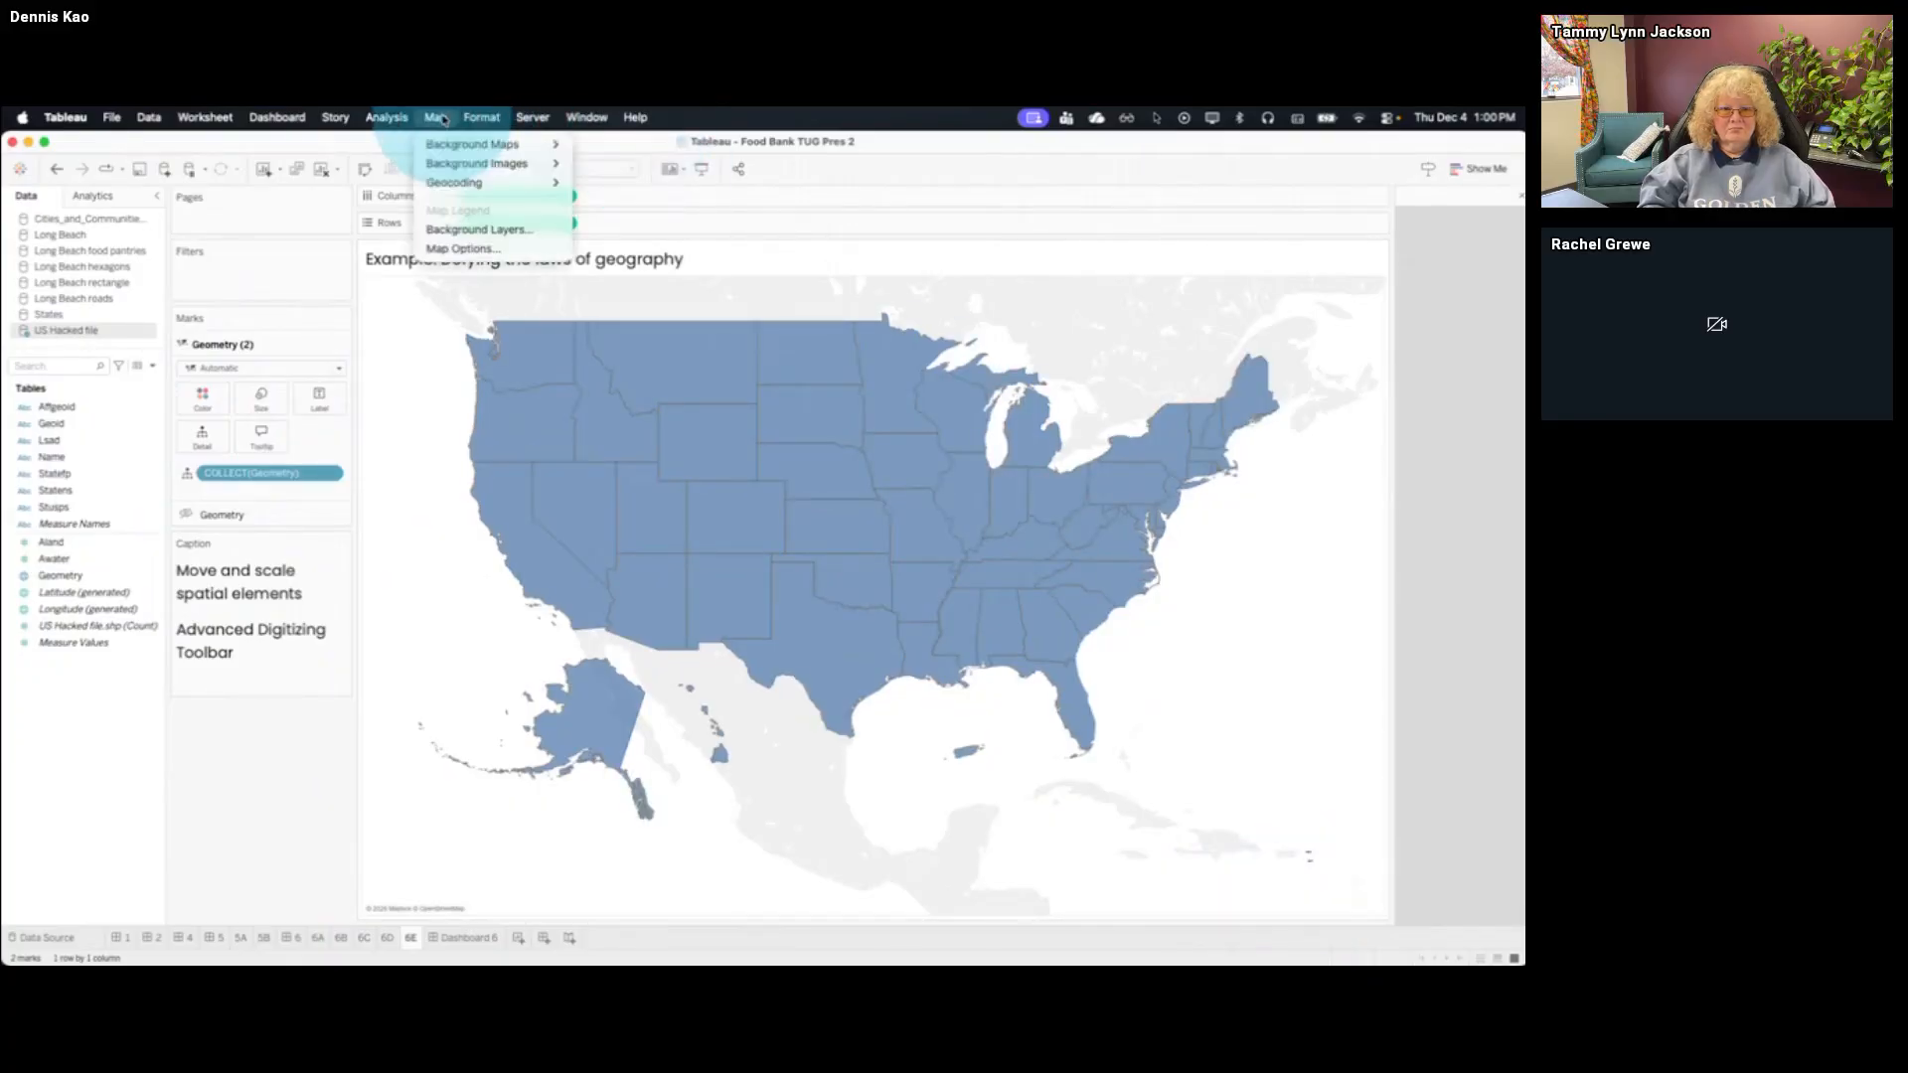
left_click(467, 230)
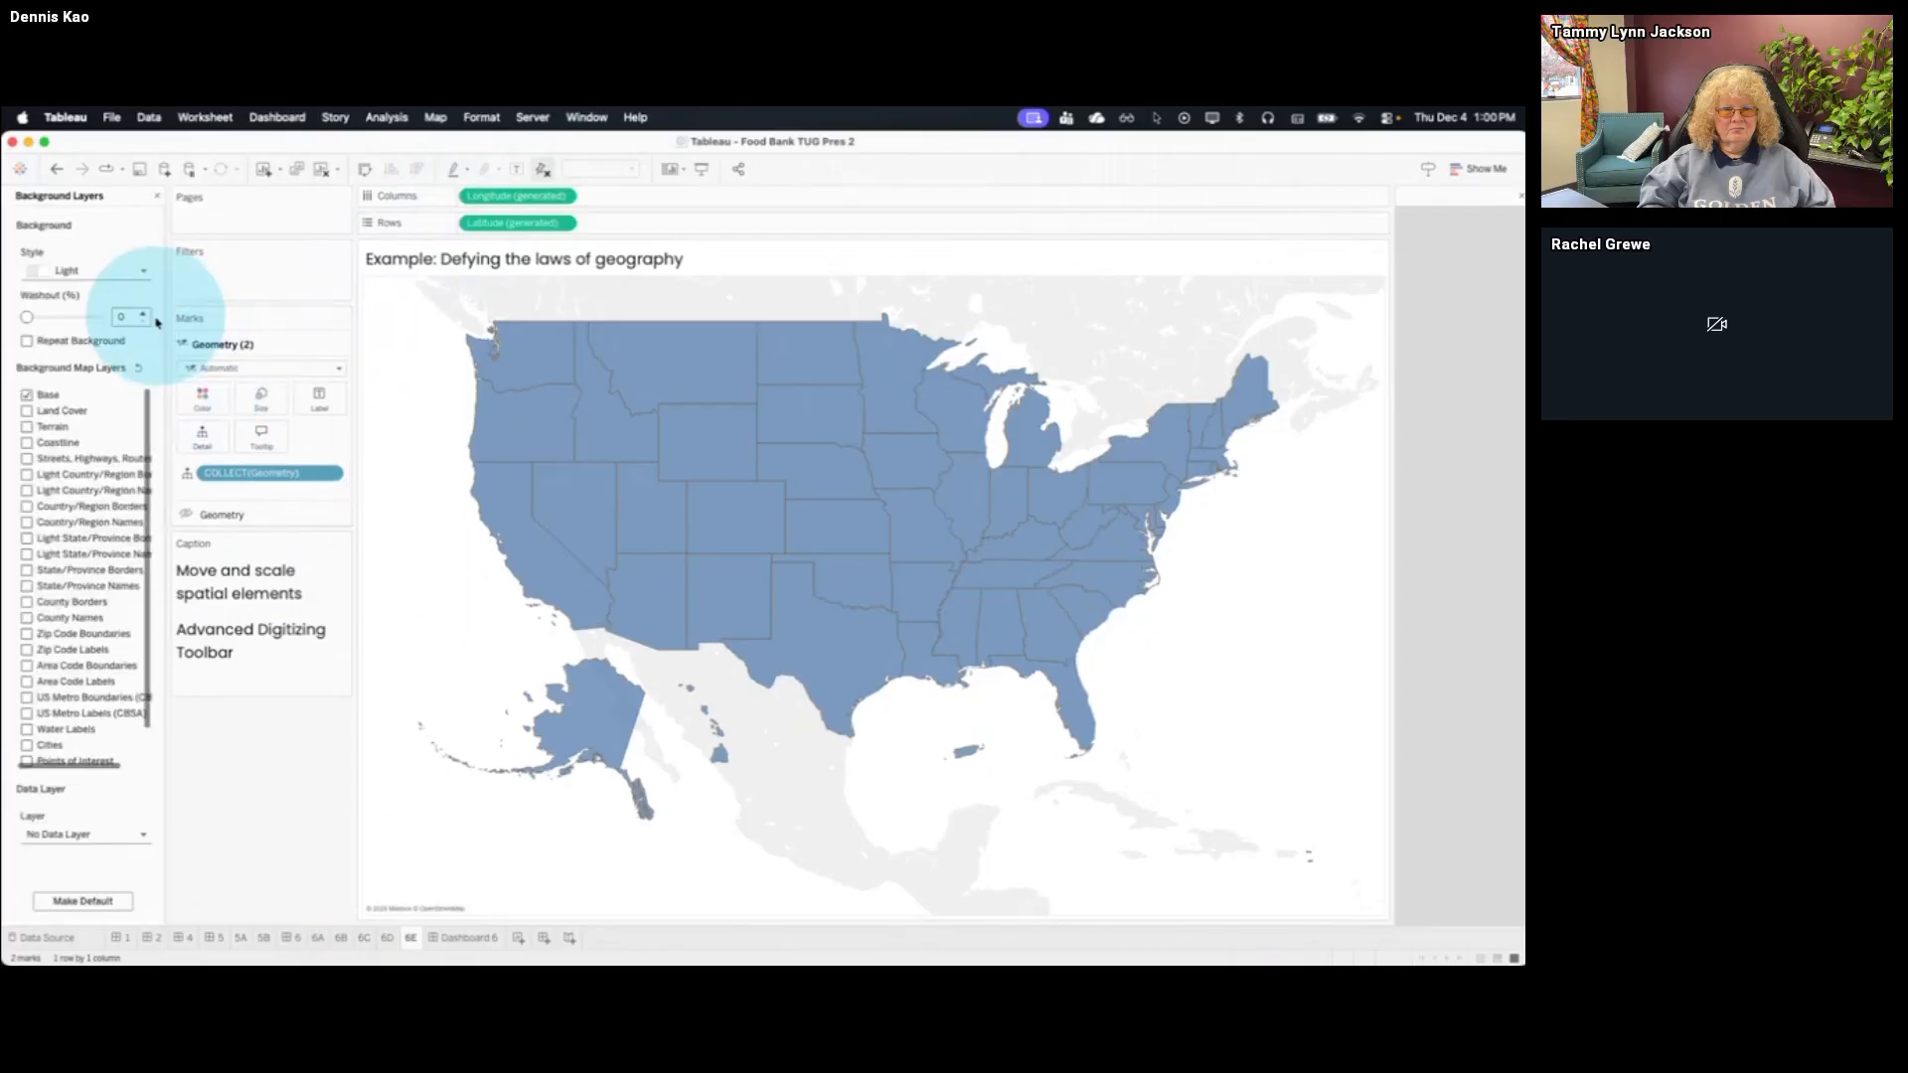
left_click(27, 395)
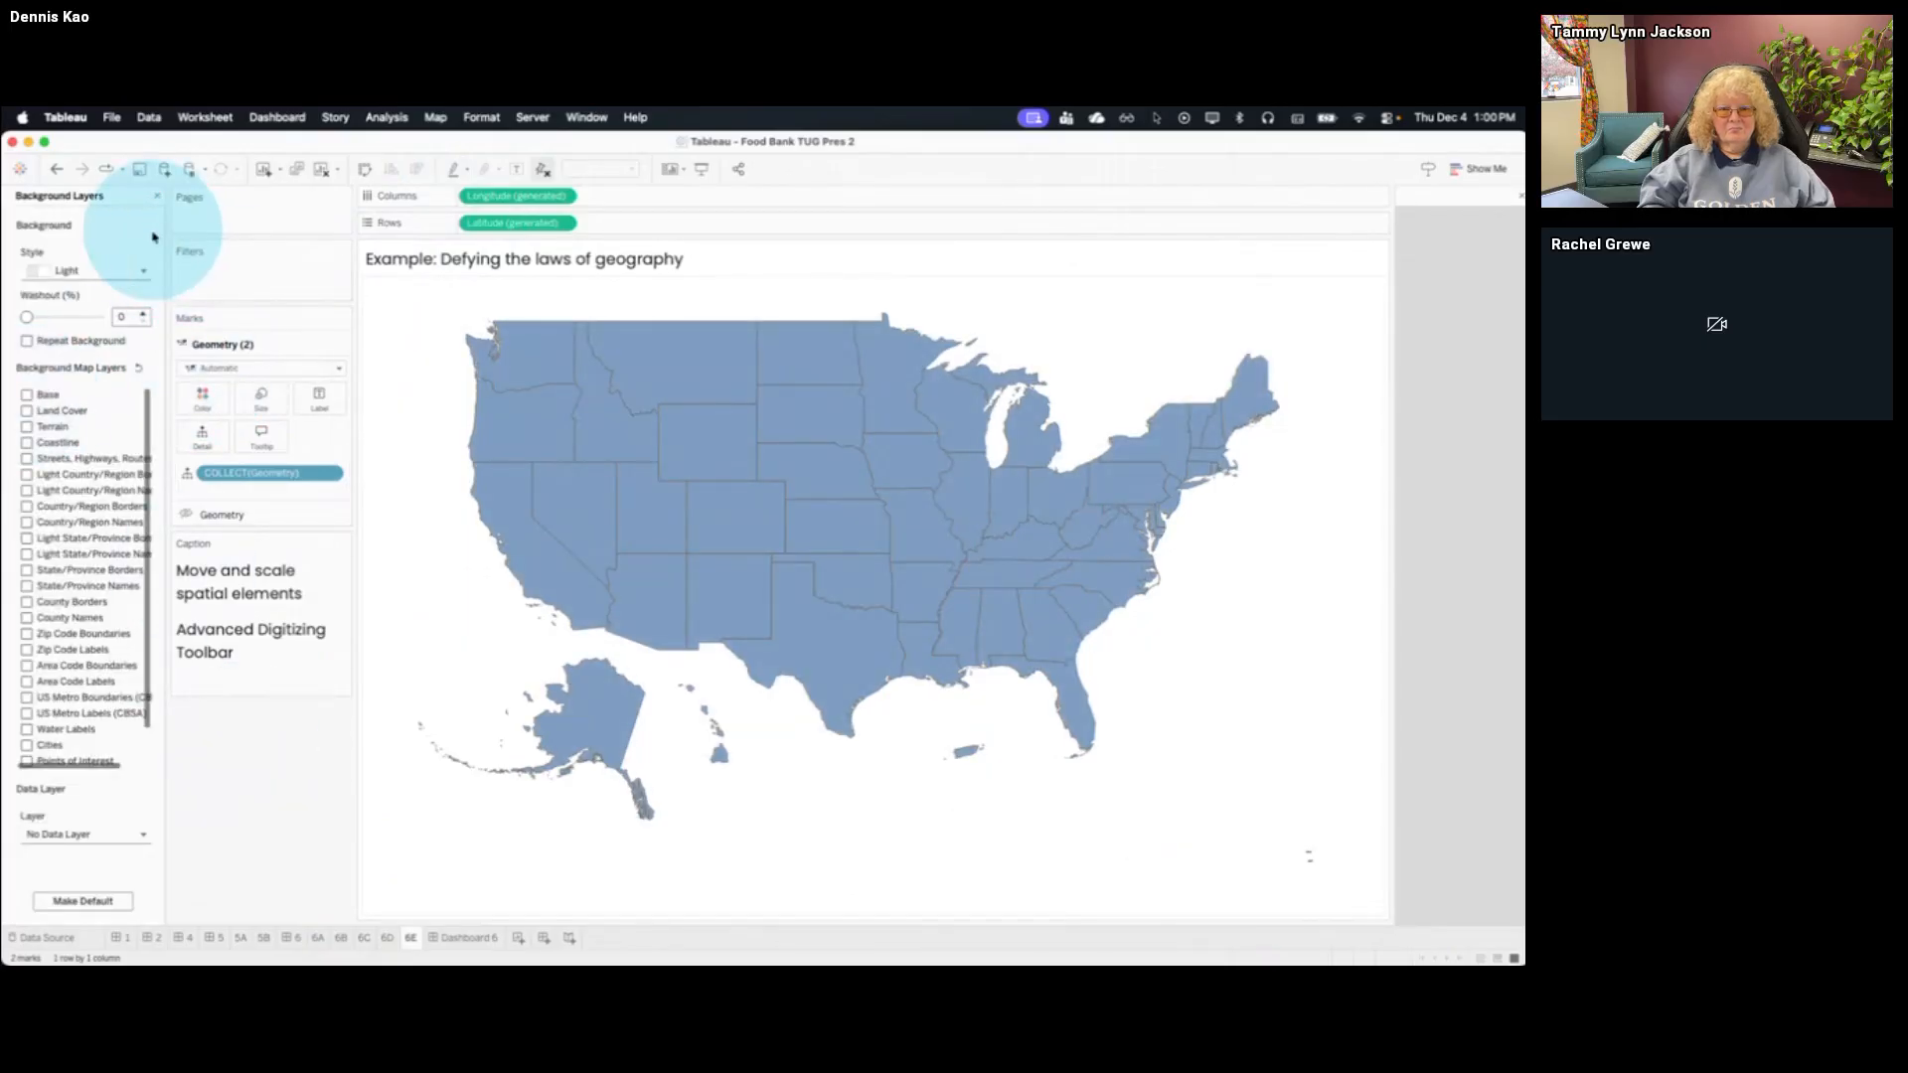
left_click(156, 196)
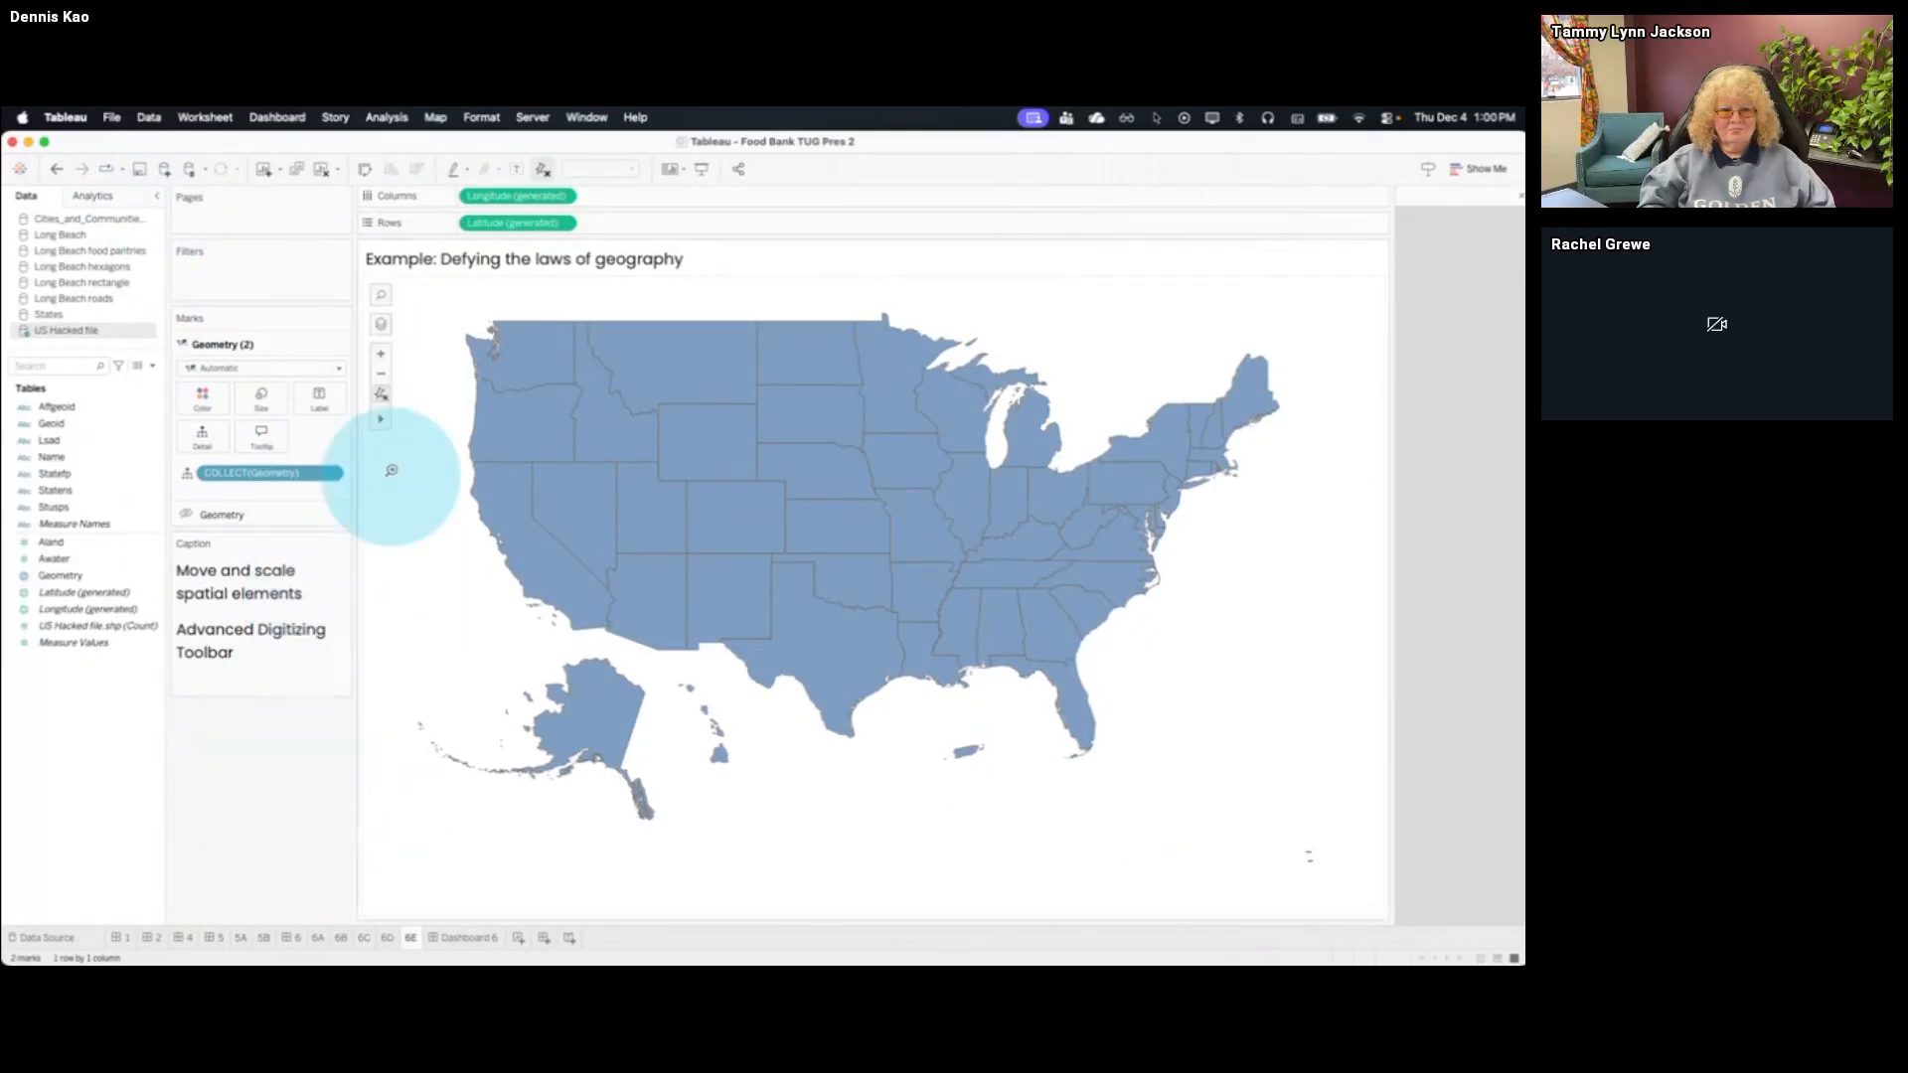
Center the states in the view and add the Name field as detail on the Geometry (2) layer
mouse_move(408, 430)
left_click_drag(620, 481, 692, 517)
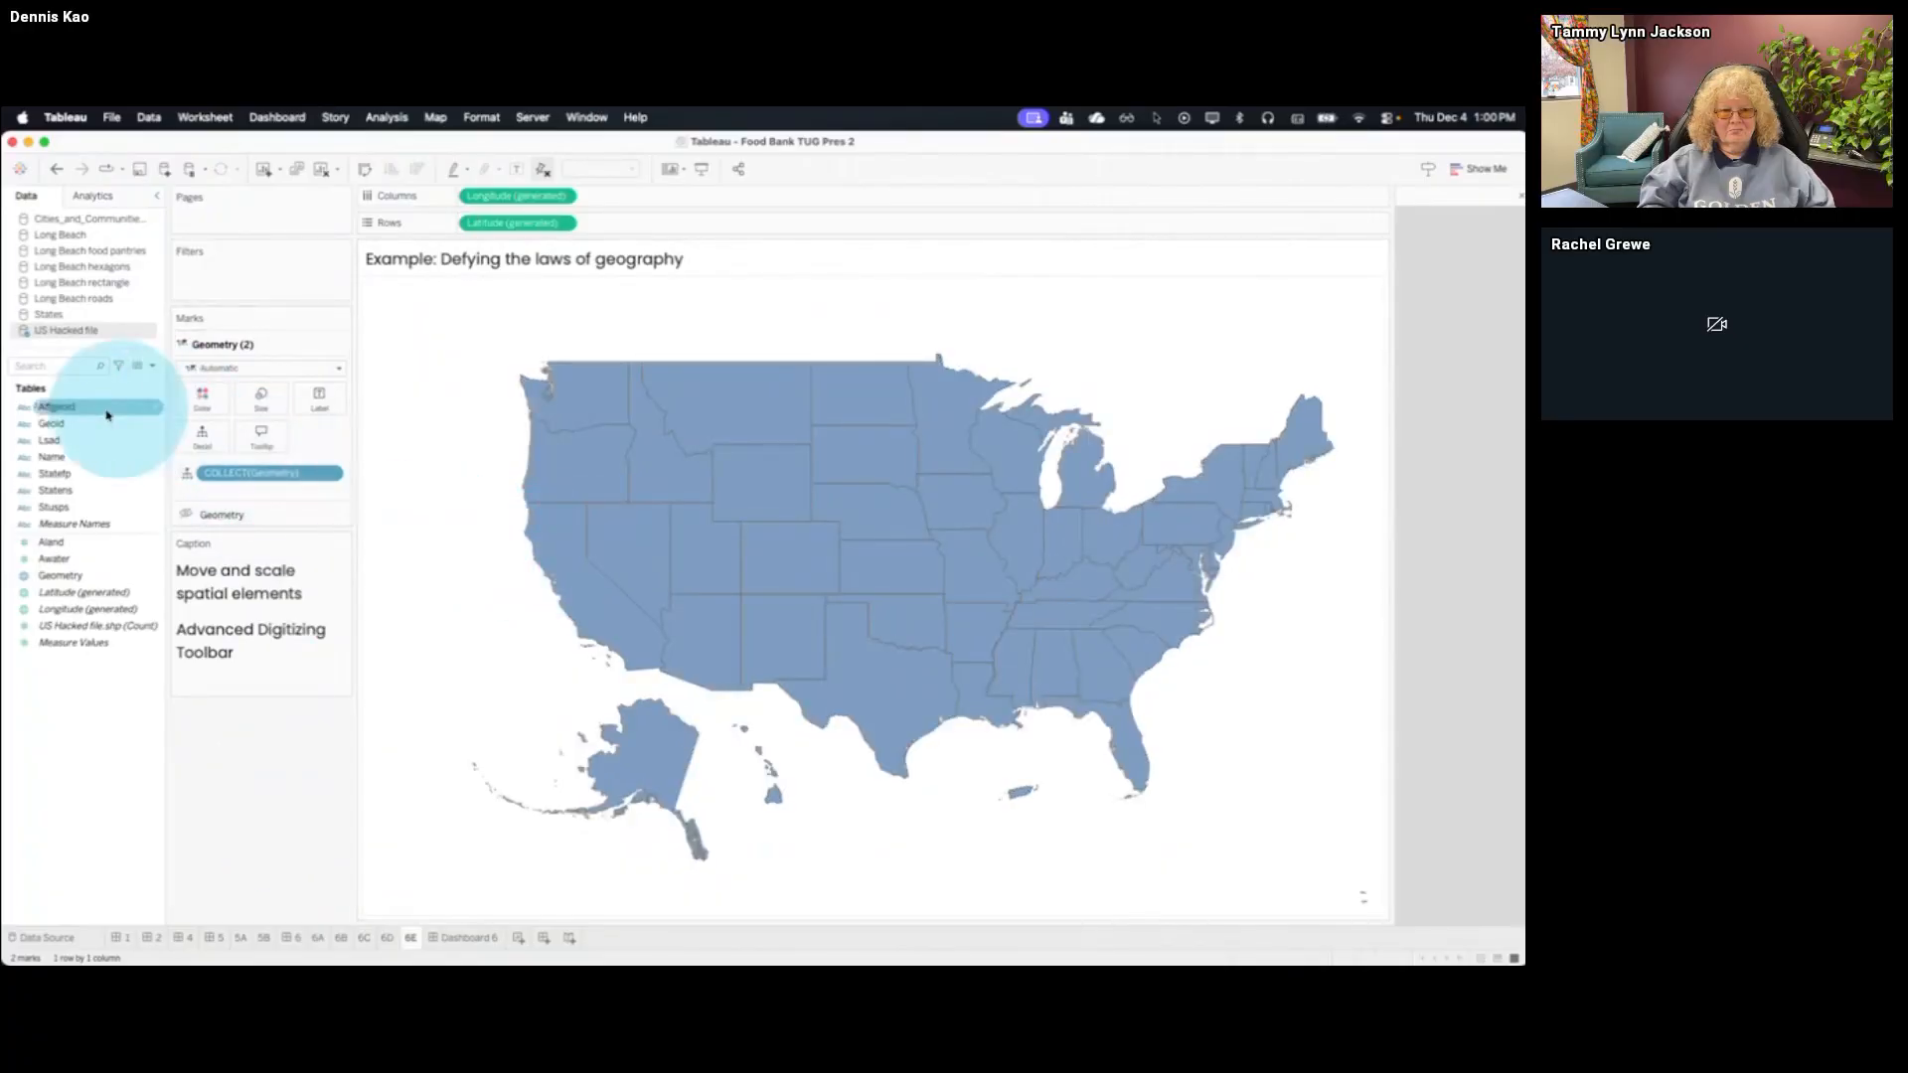
left_click_drag(78, 460, 203, 434)
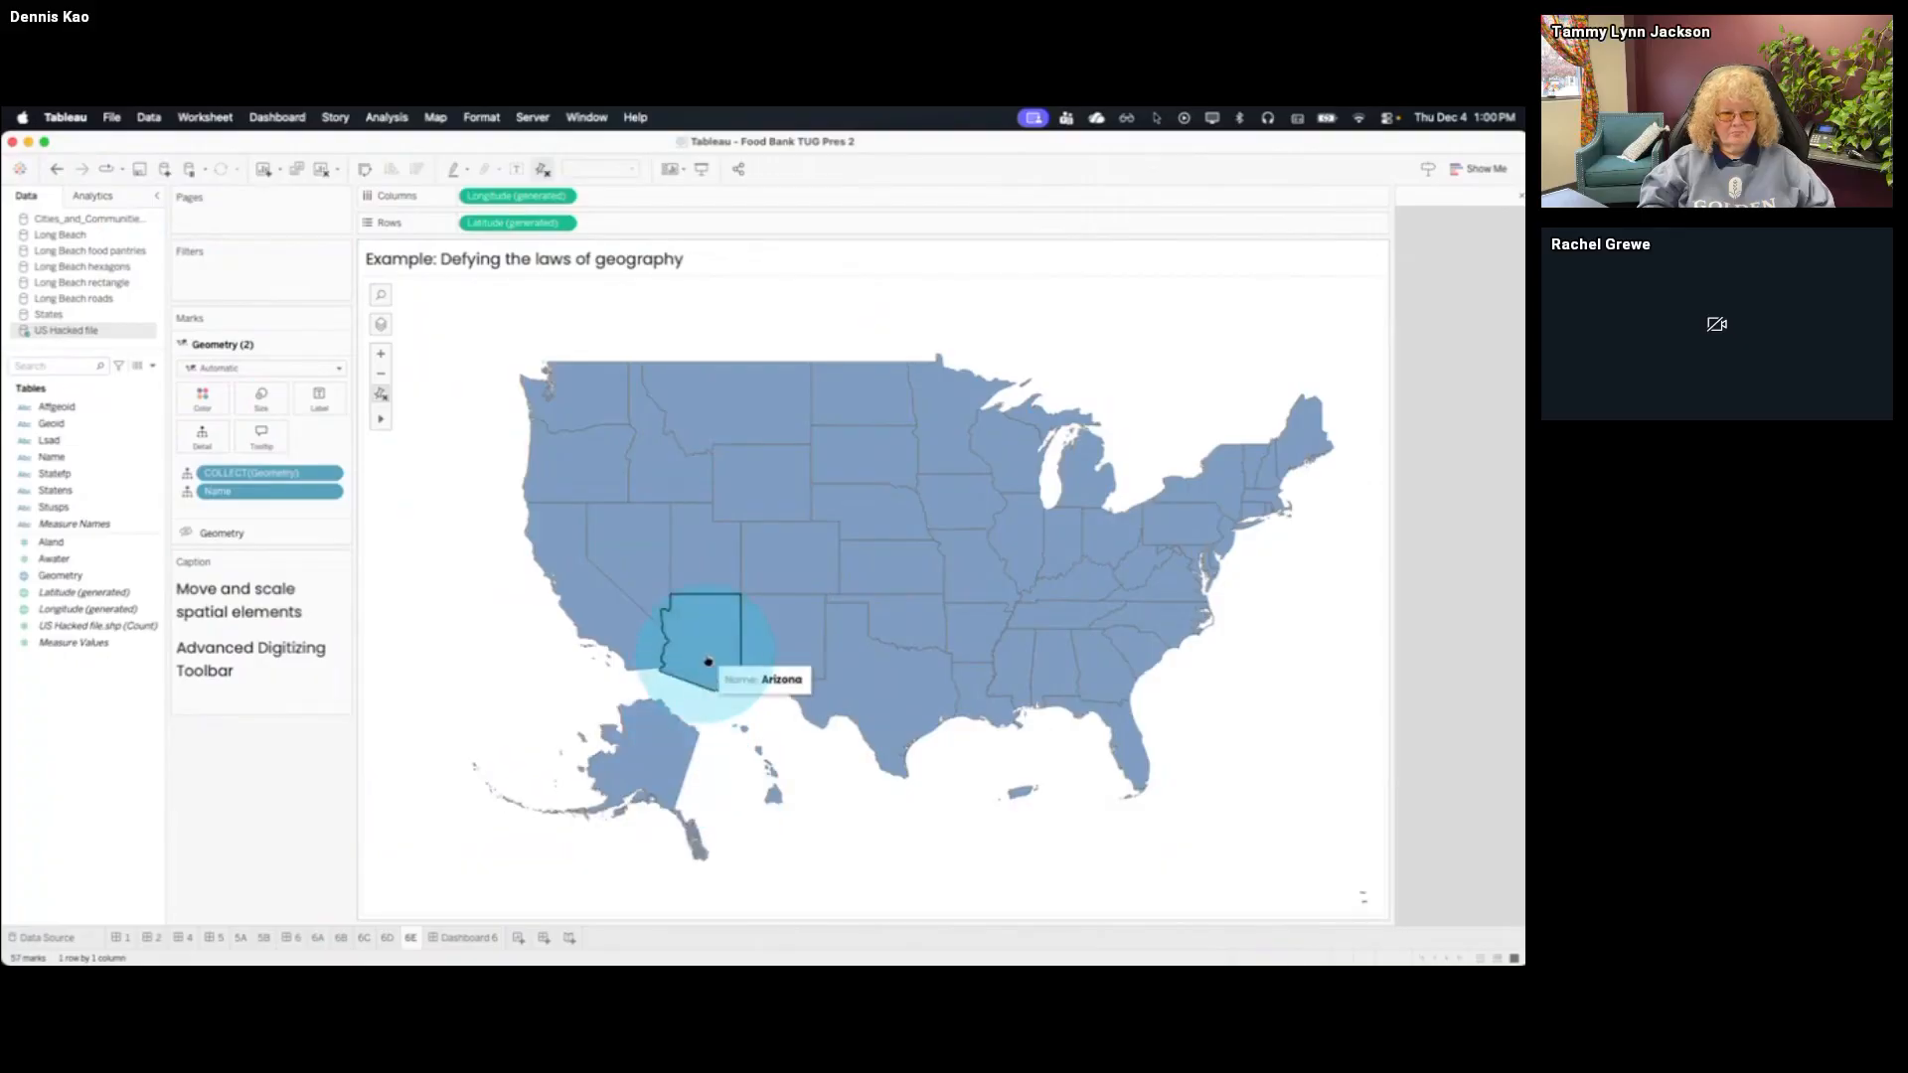